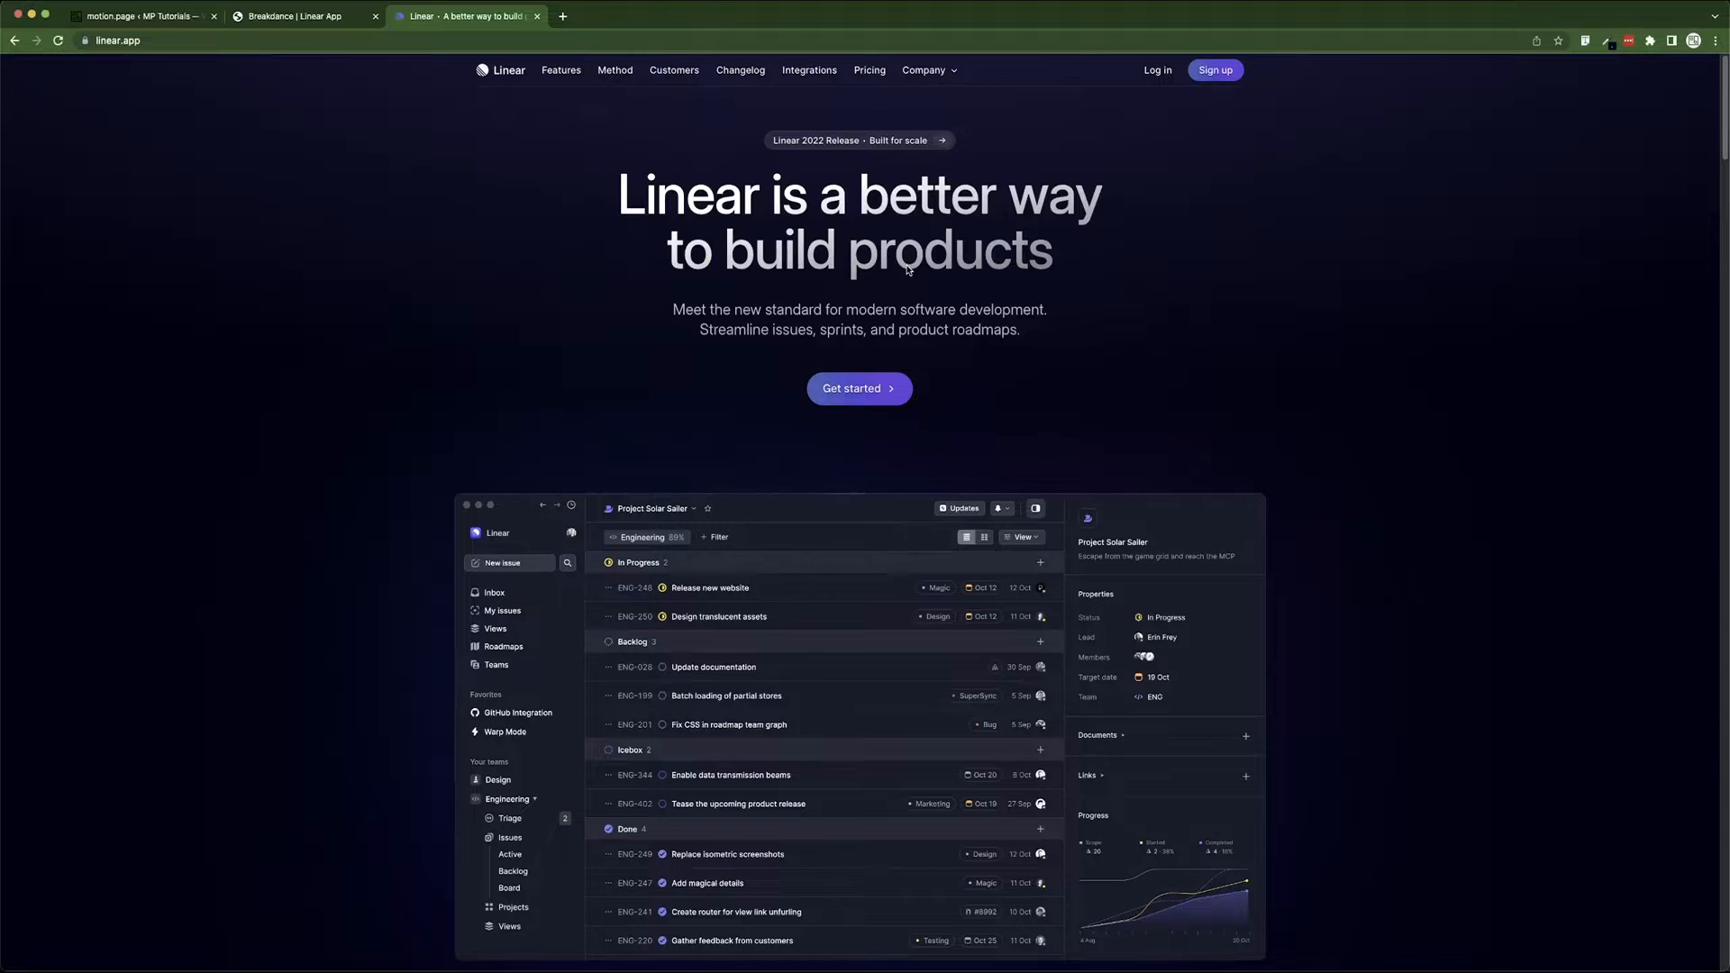
- Reload the Linear home page and compare its hero section with the empty page in the Breakdance builder
key("super+r")
left_click(290, 15)
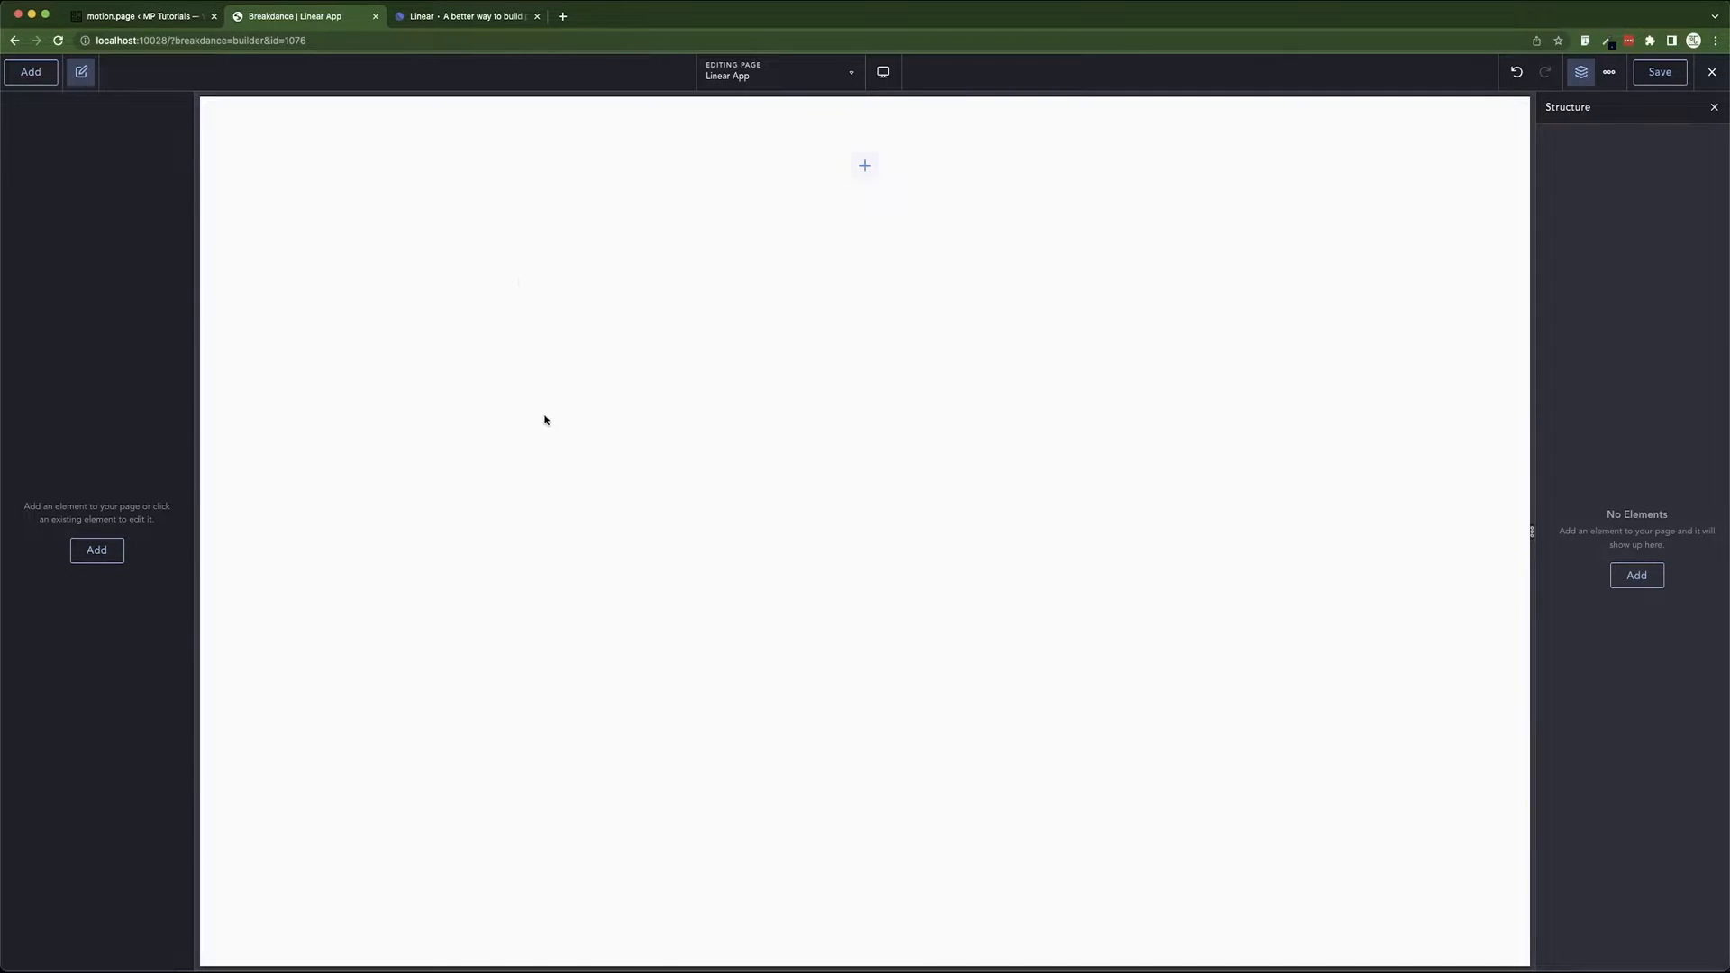
left_click(422, 18)
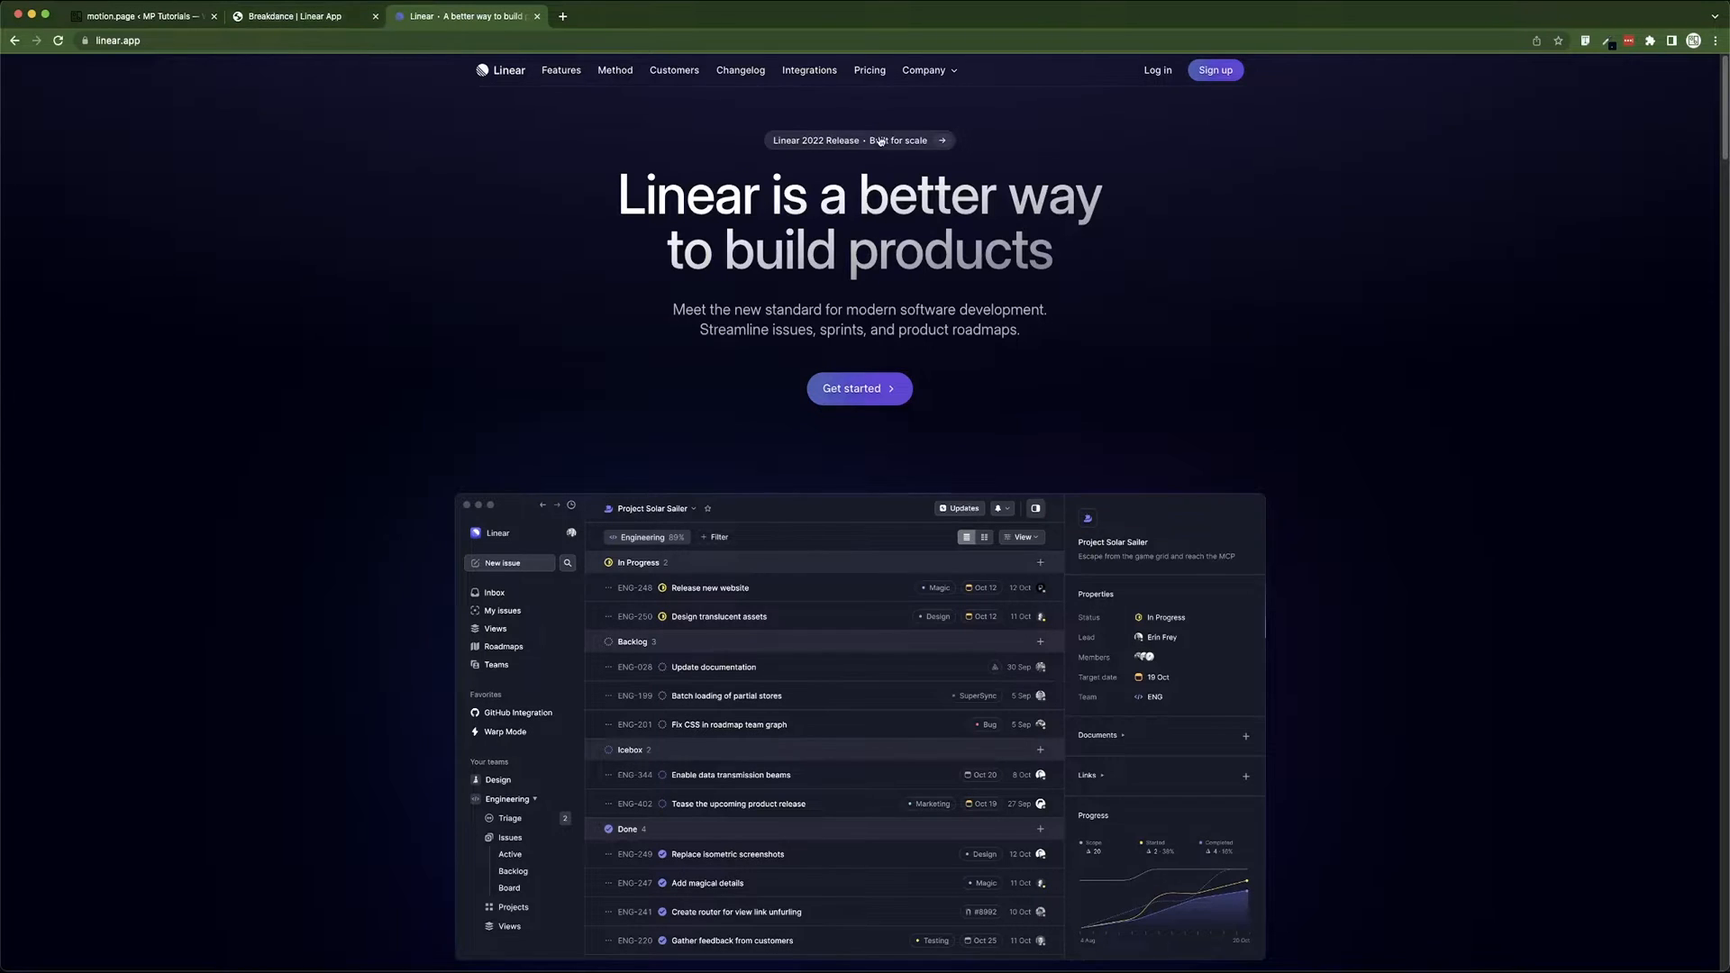
left_click(321, 19)
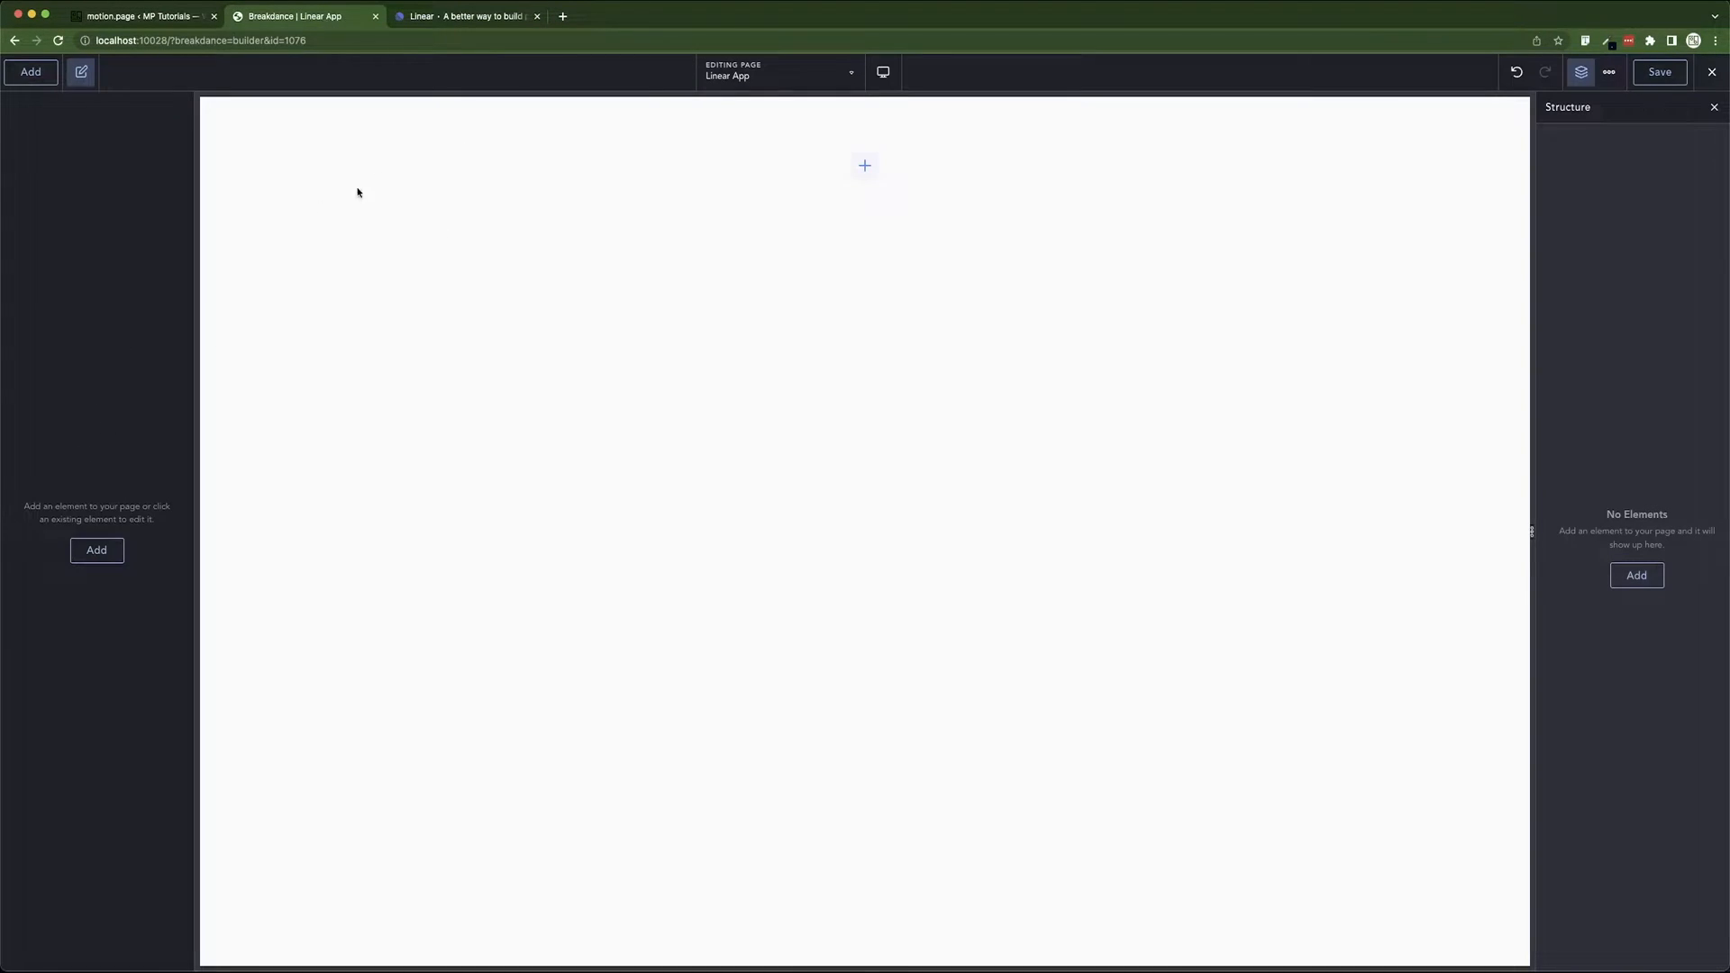
- Add a section to the empty page and give it a custom height with a minimum of 100 vh
left_click(47, 74)
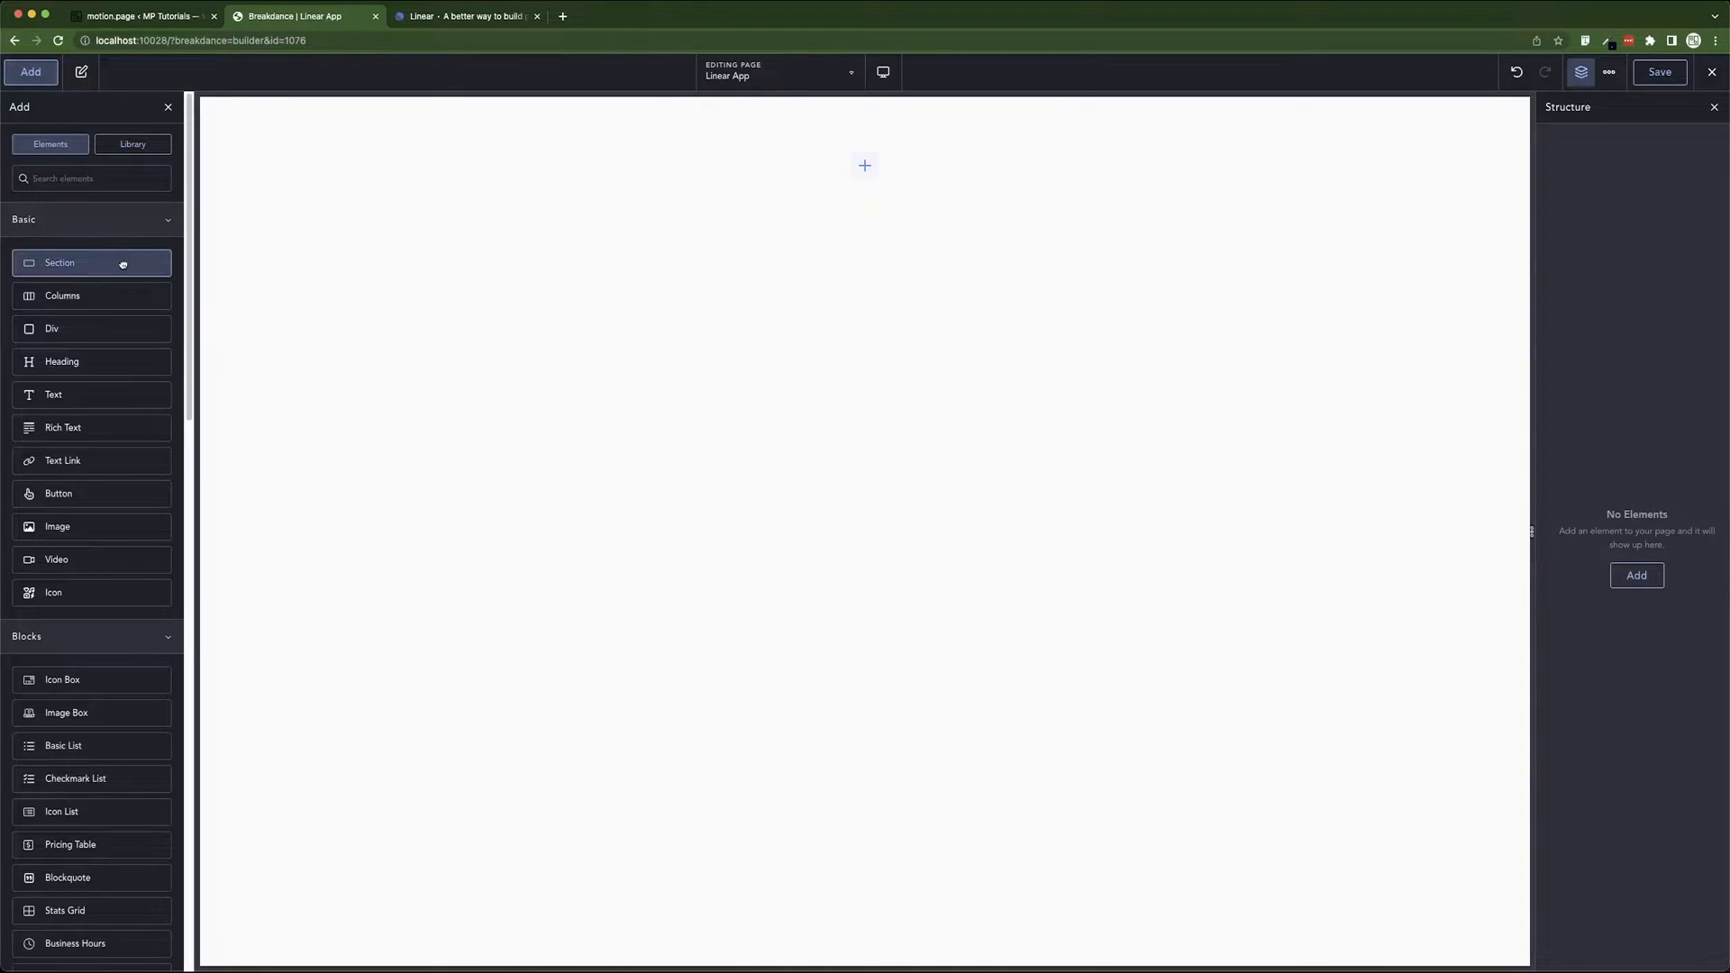
left_click(123, 261)
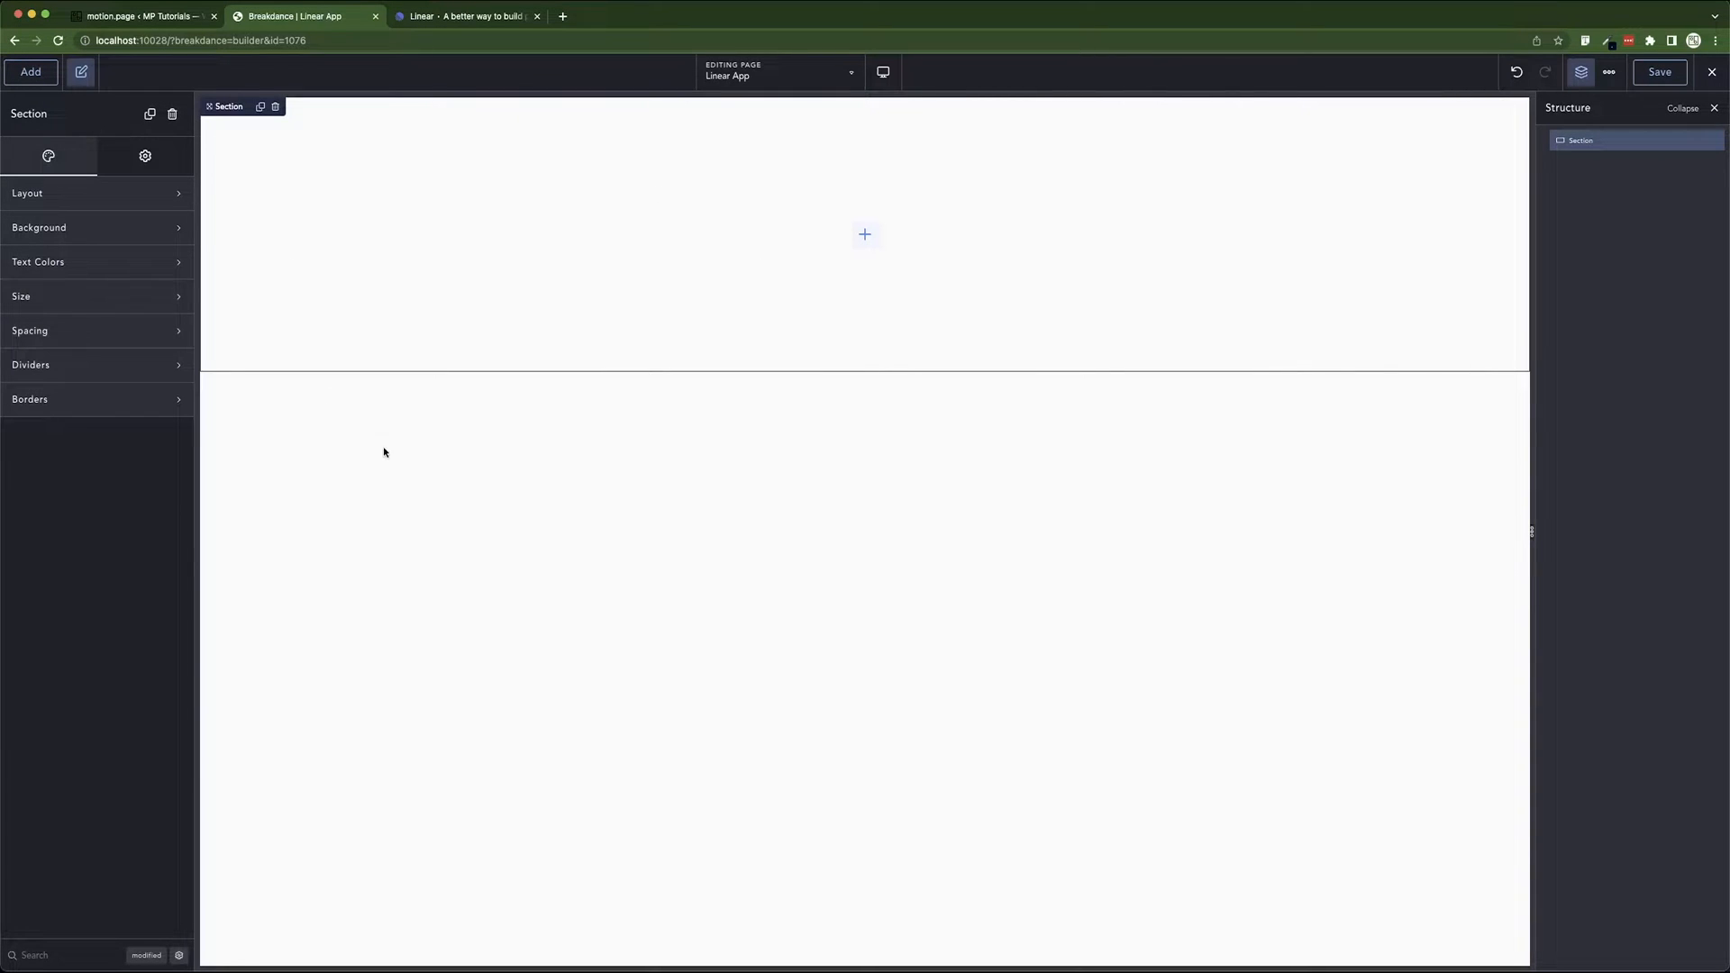
left_click(87, 302)
left_click(128, 339)
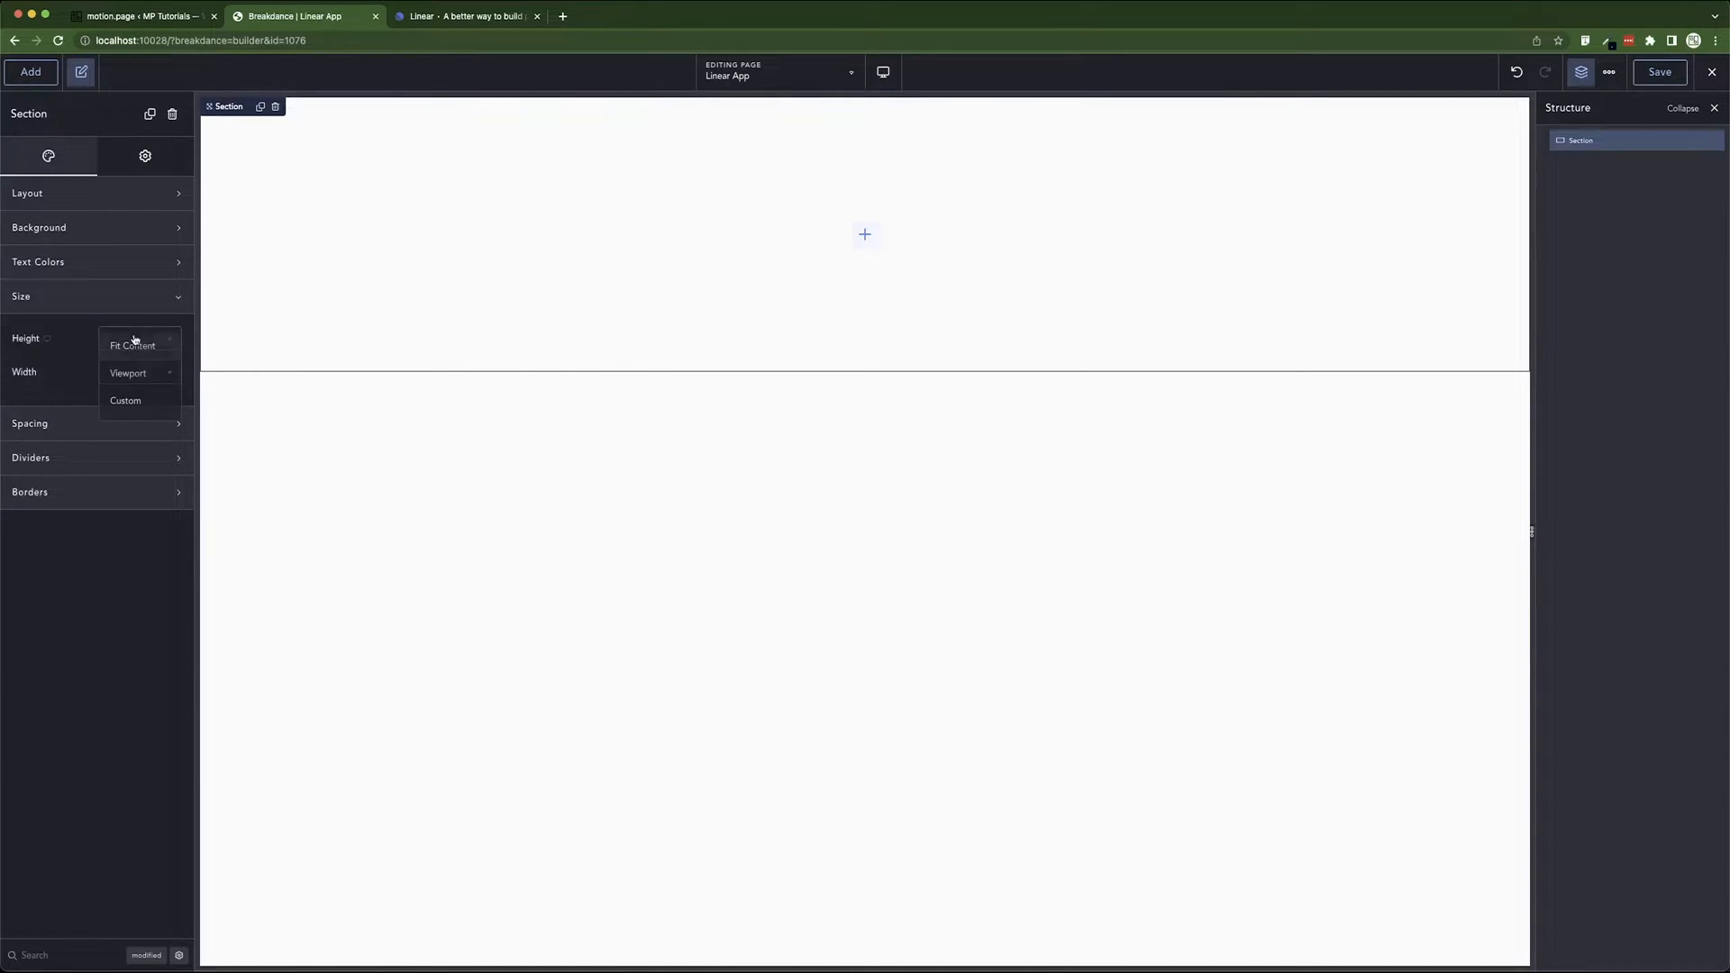
left_click(133, 401)
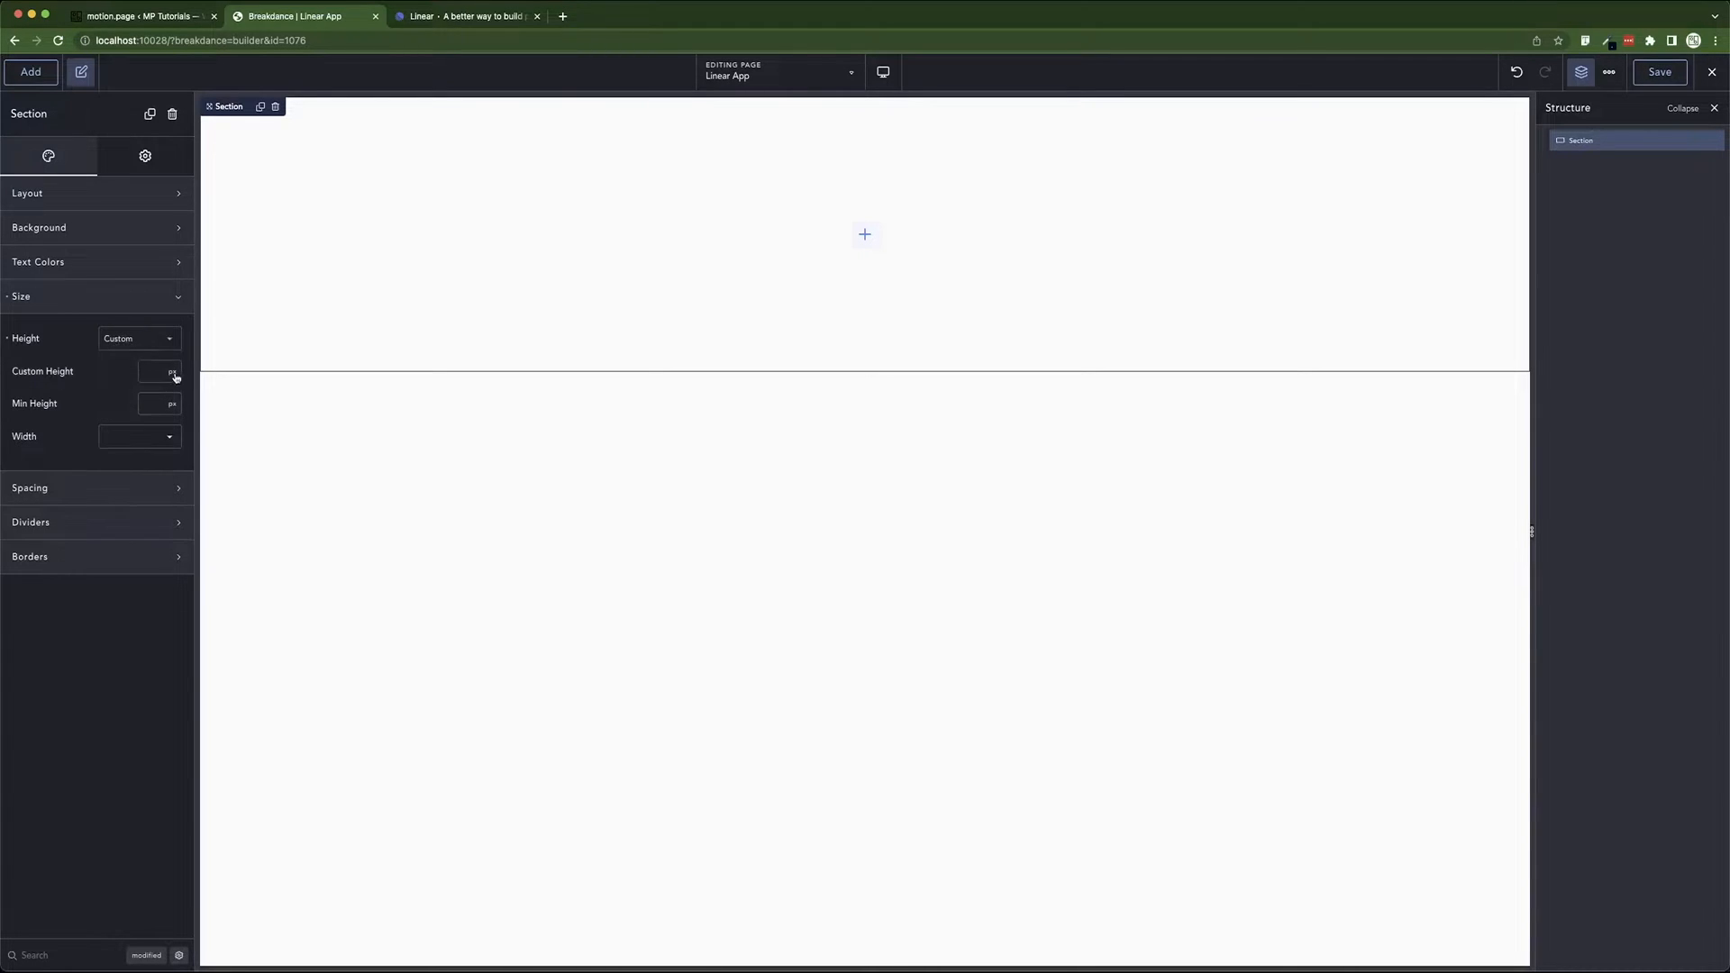
left_click(170, 404)
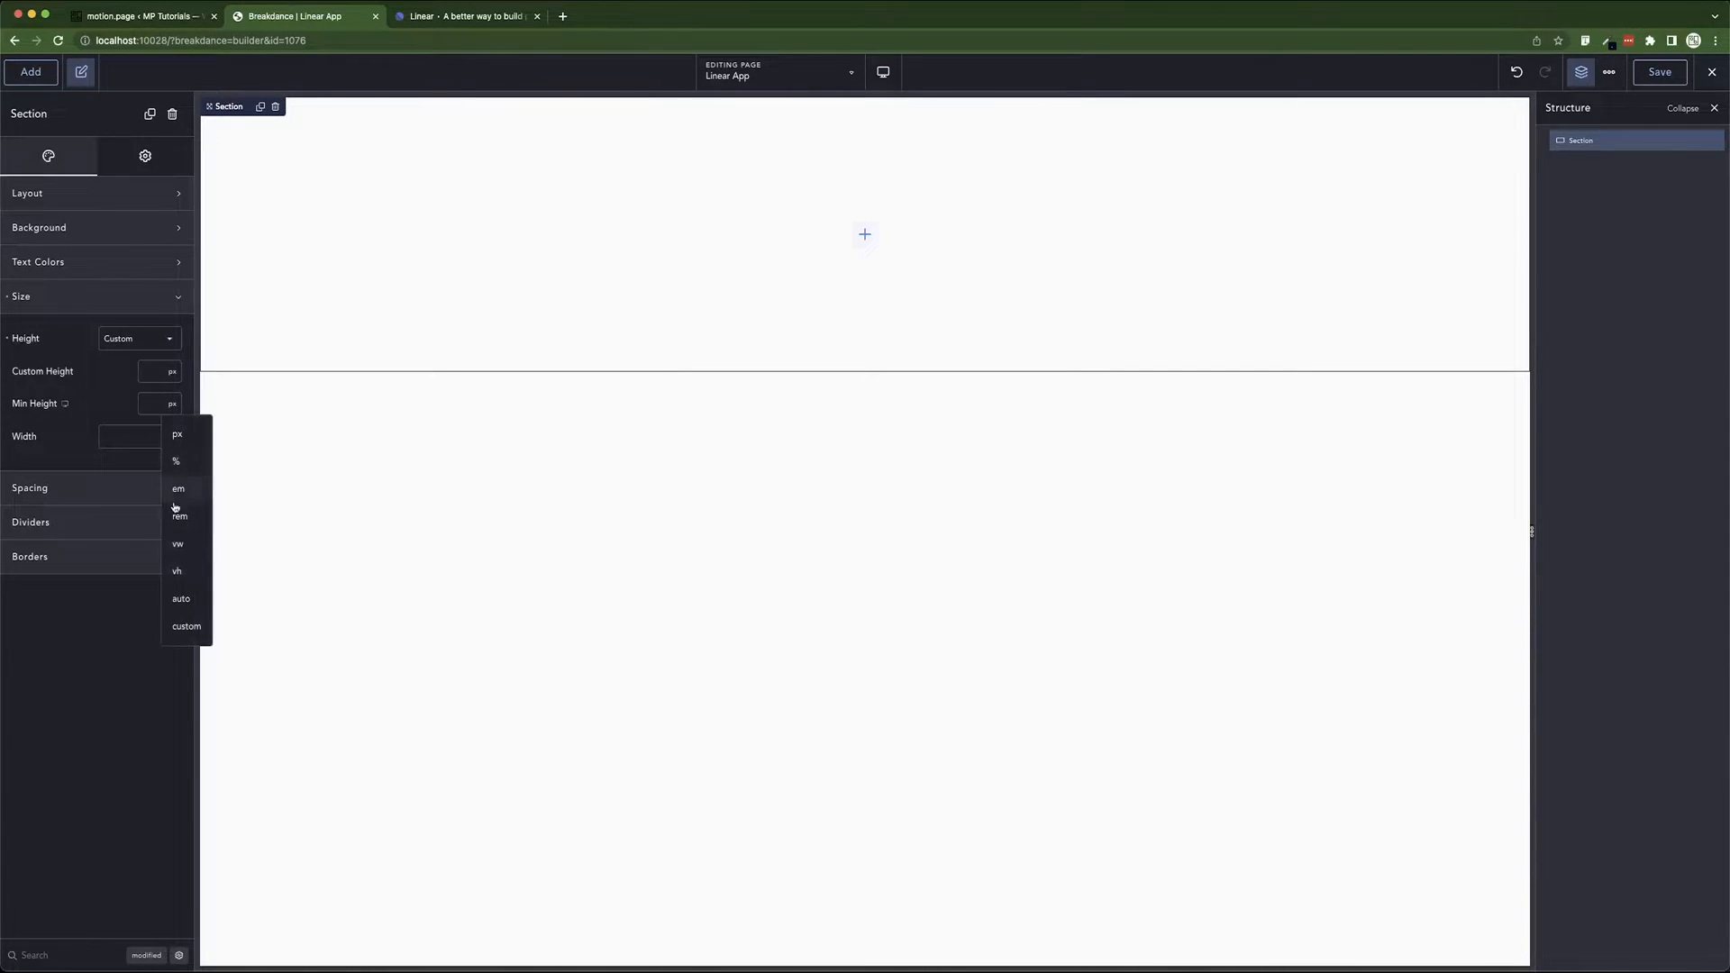
left_click(183, 573)
left_click(154, 406)
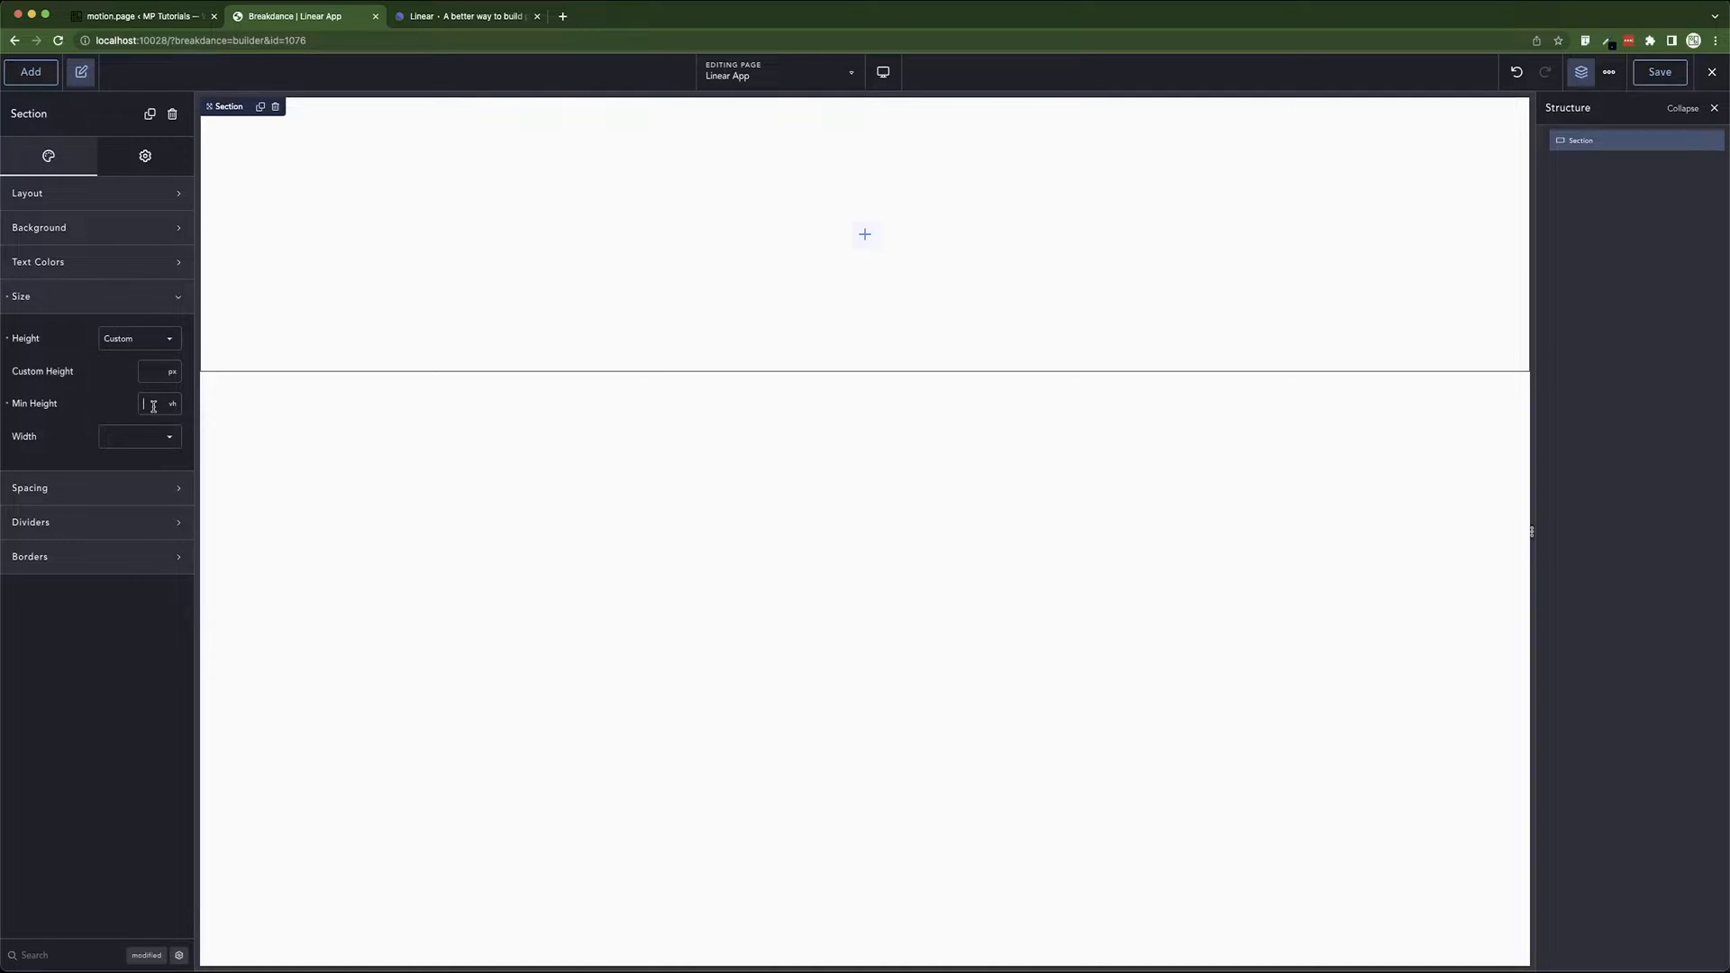
type("100")
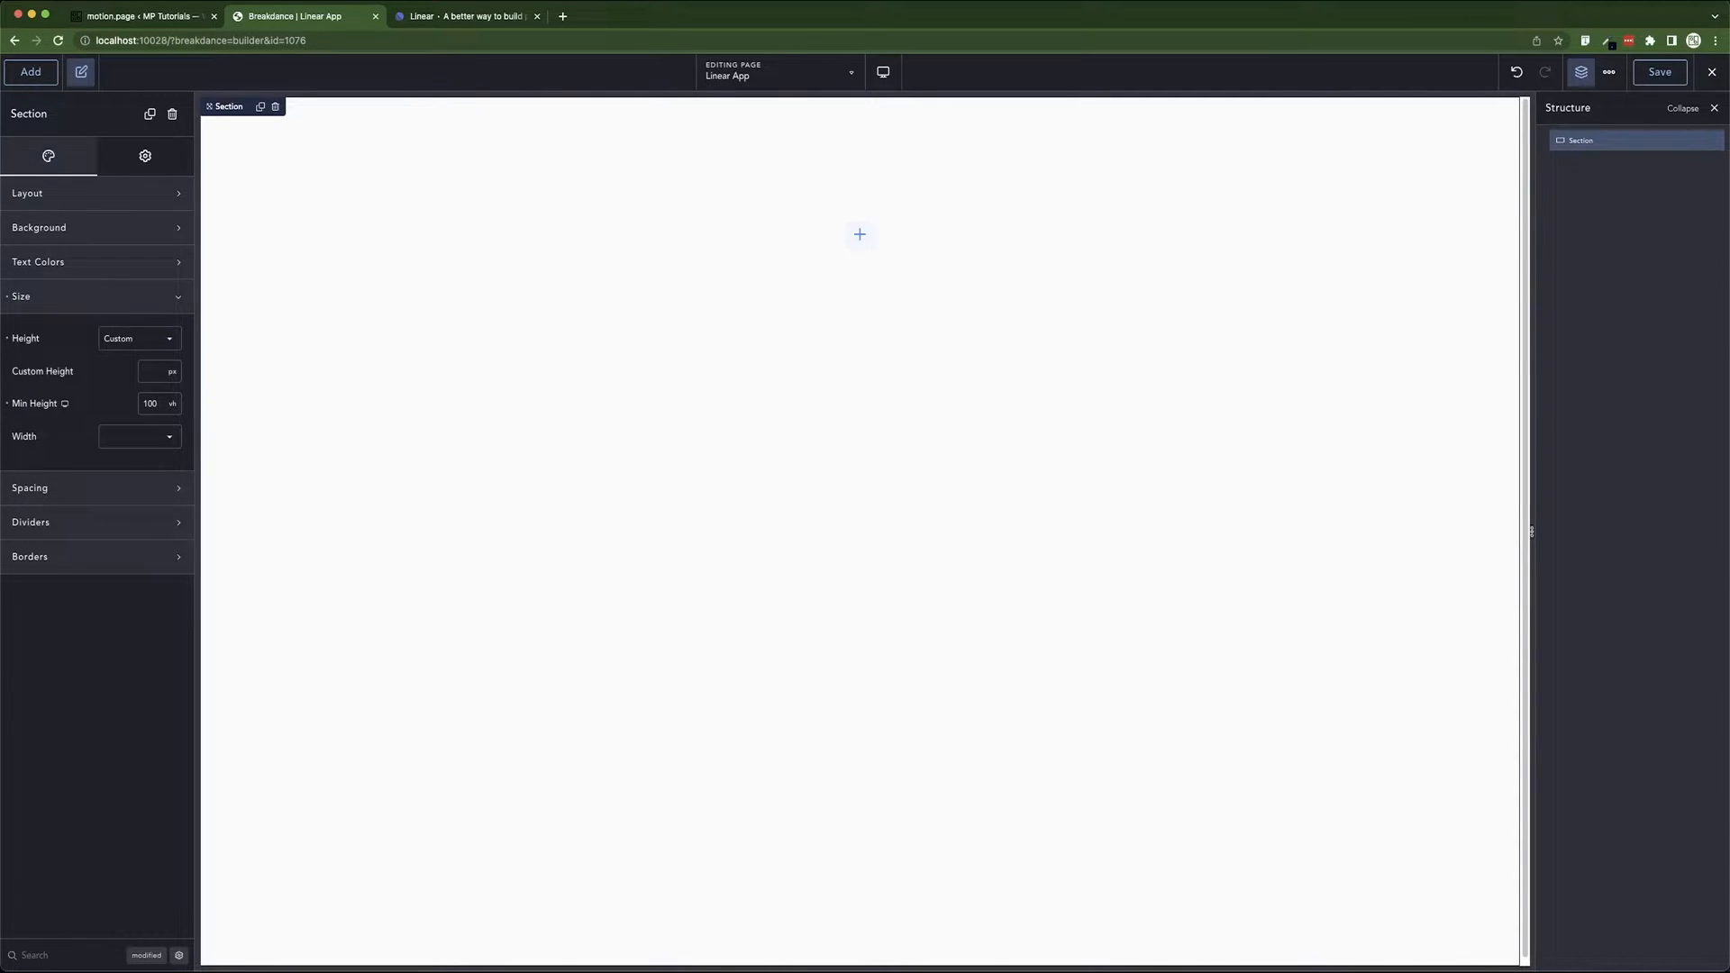
- Choose the section's width option and align its content to the center
left_click(144, 438)
left_click(139, 465)
left_click(91, 302)
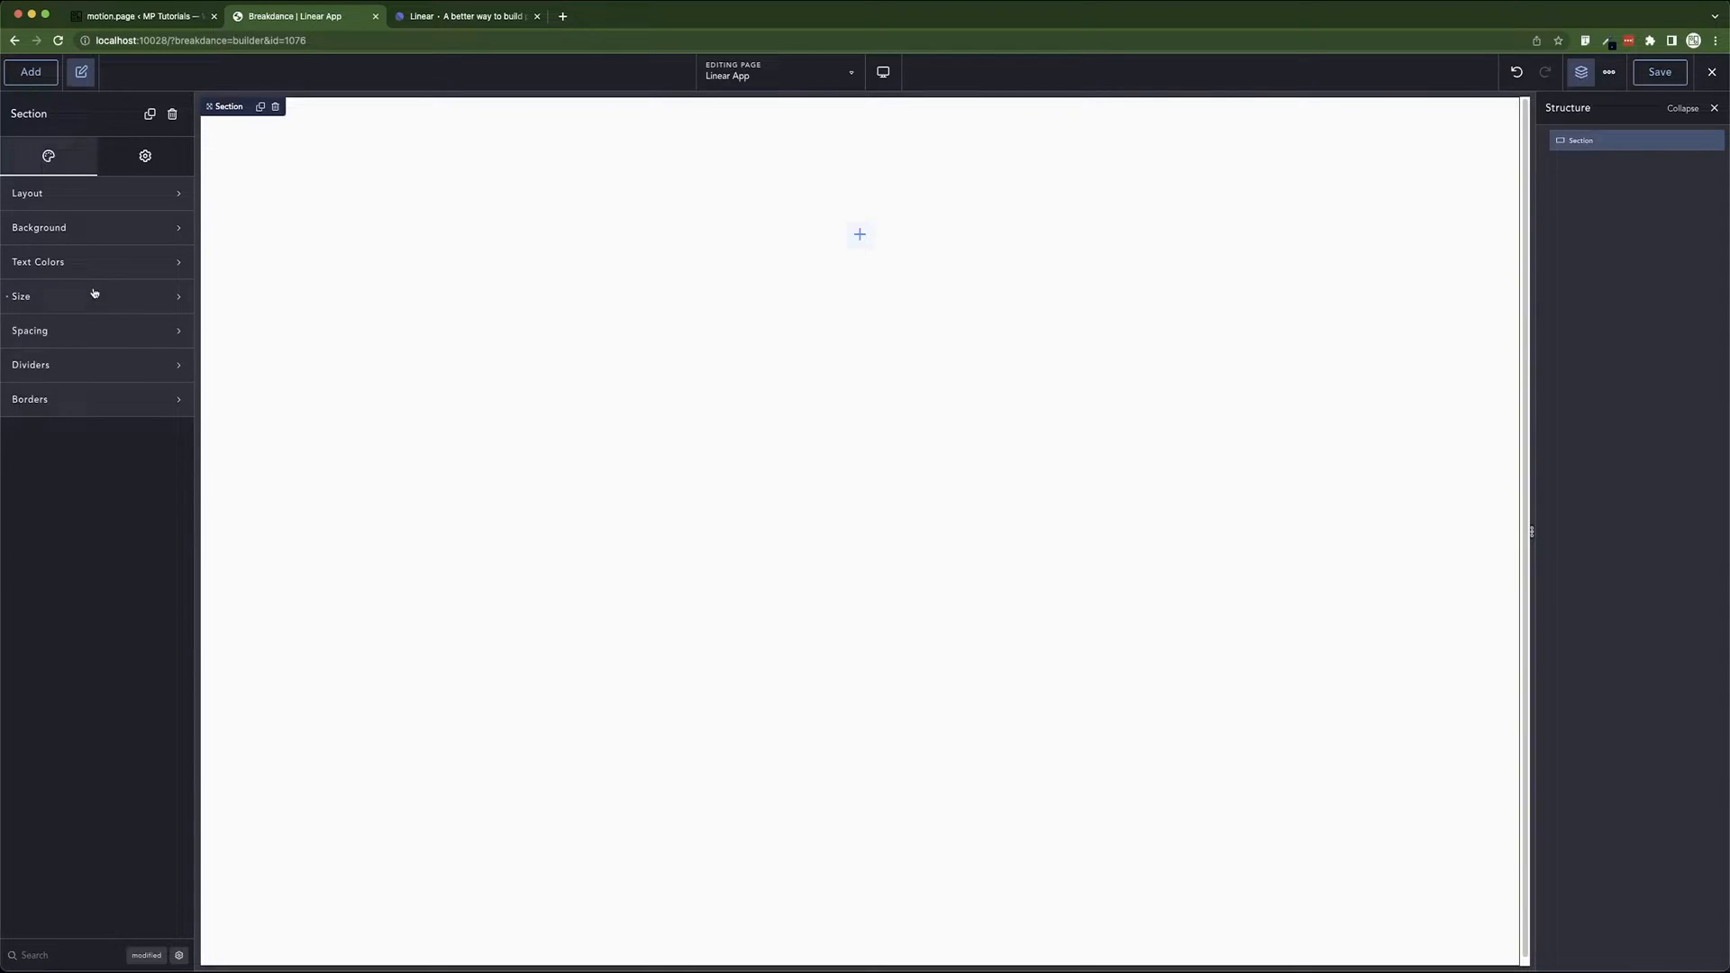
left_click(99, 200)
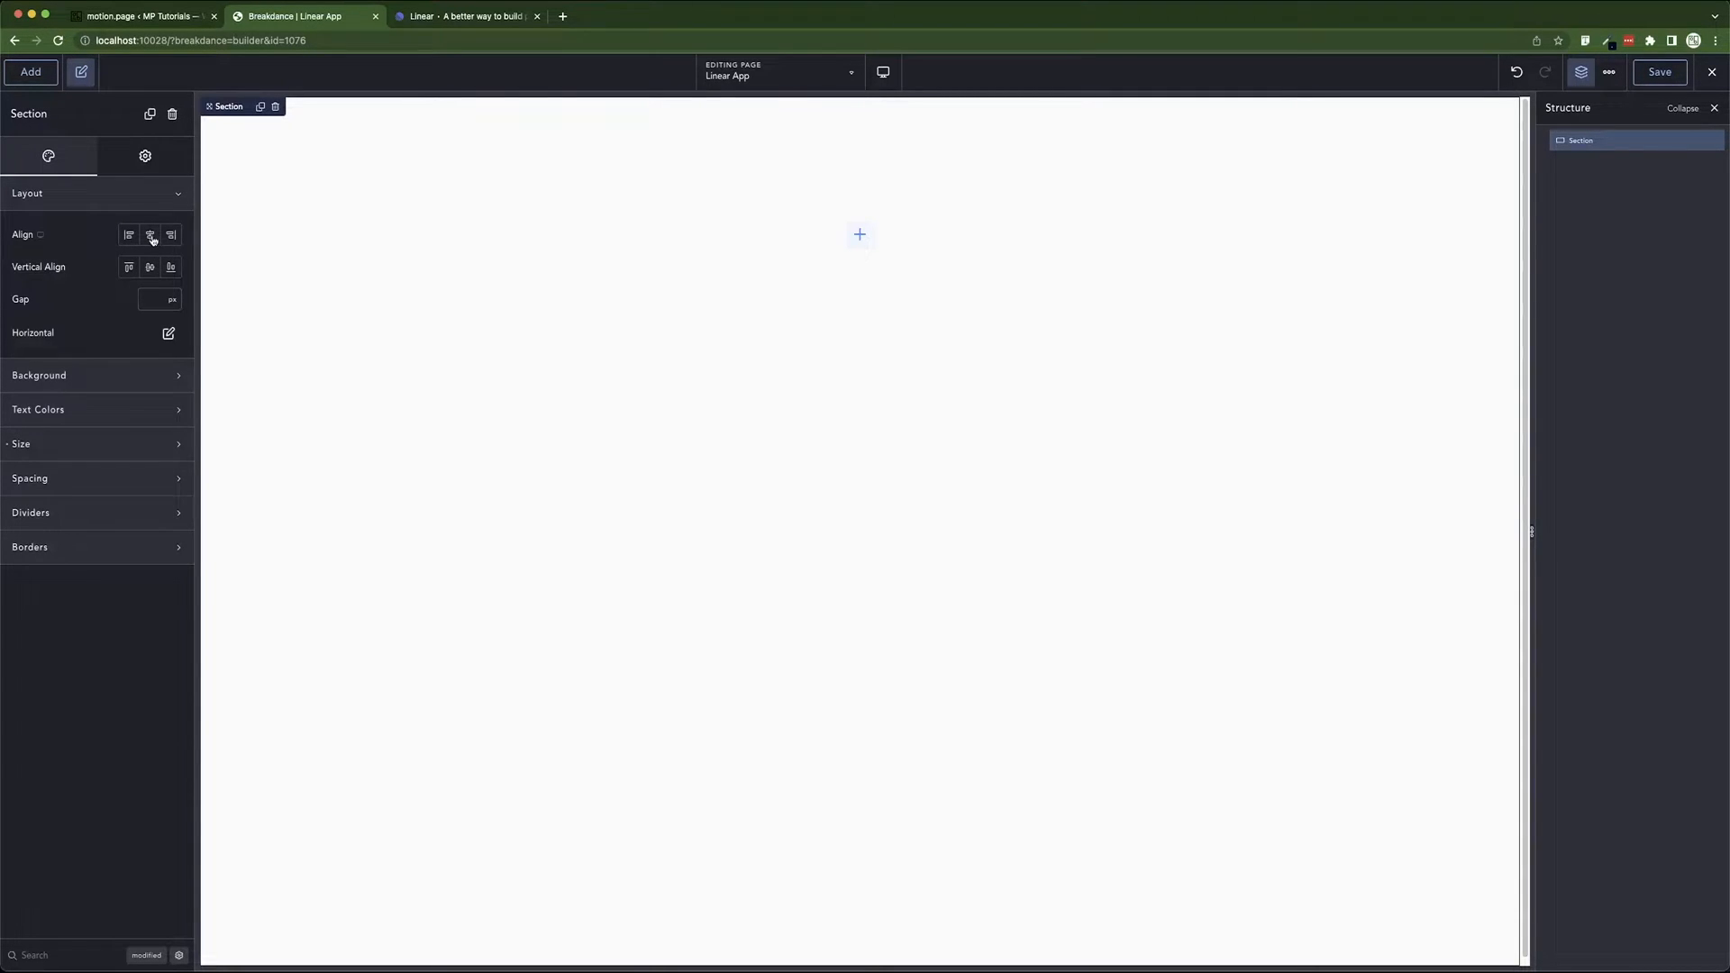
left_click(126, 196)
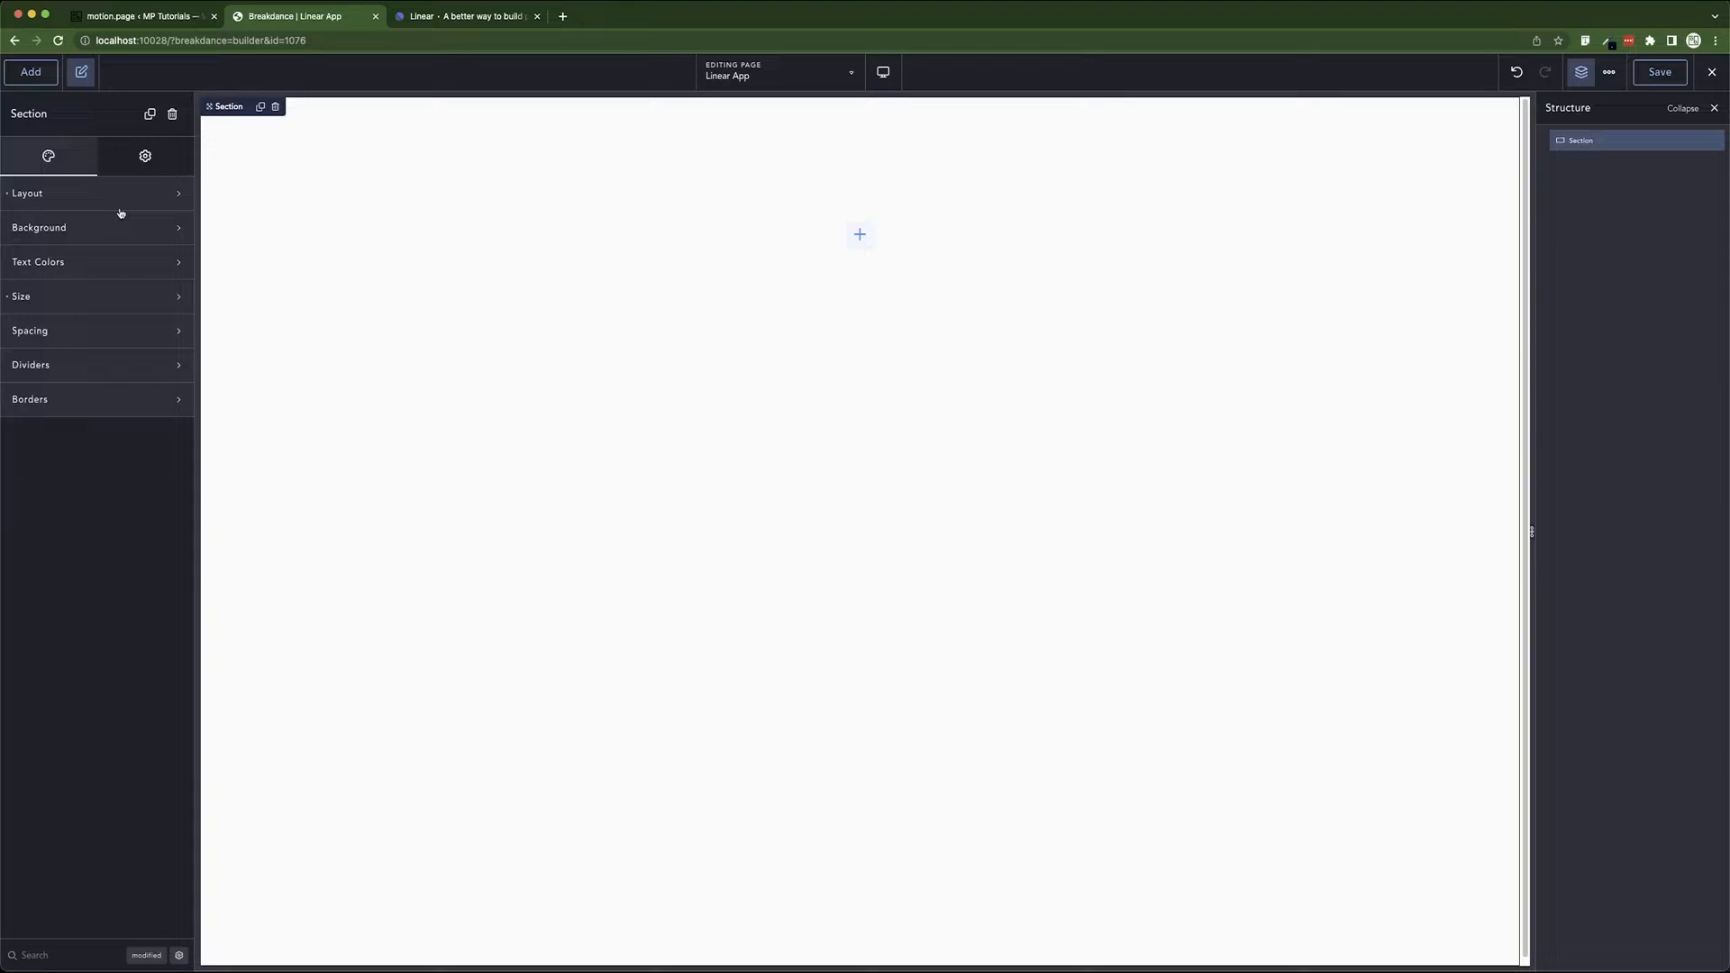
- Set the section's padding to 90 px at top and bottom and 0 px on both sides
left_click(81, 332)
left_click(87, 393)
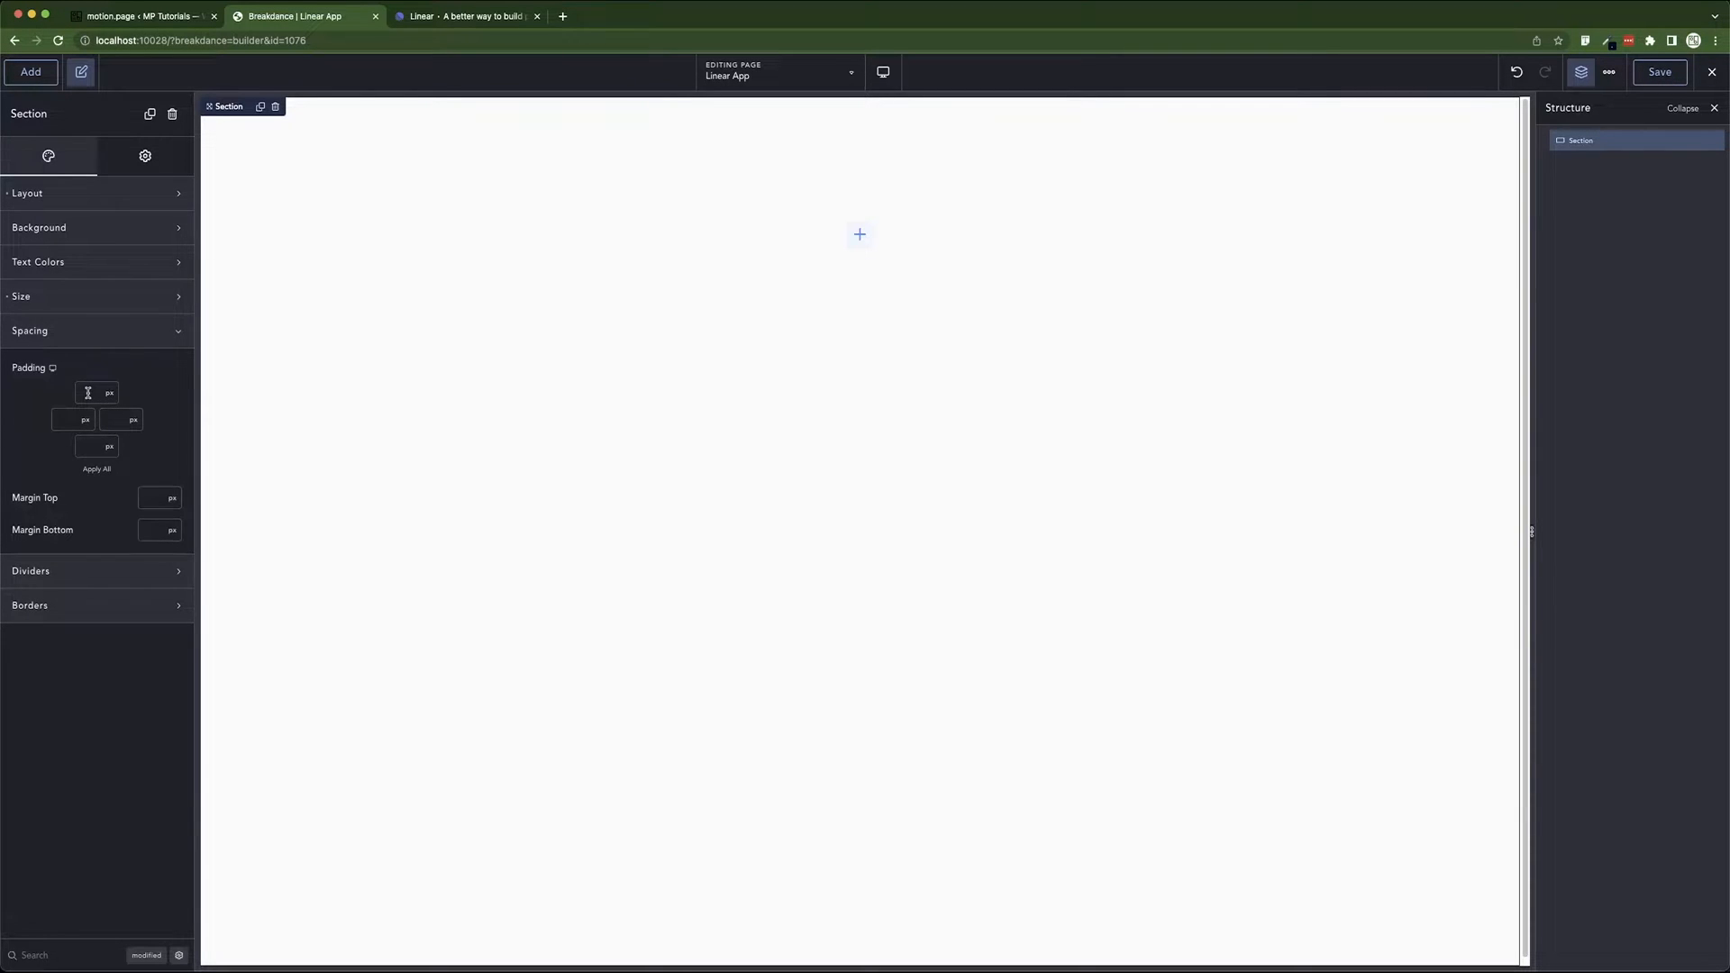
type("90")
left_click(59, 420)
type("0")
left_click(96, 468)
left_click(79, 392)
type("9")
left_click(83, 446)
type("9")
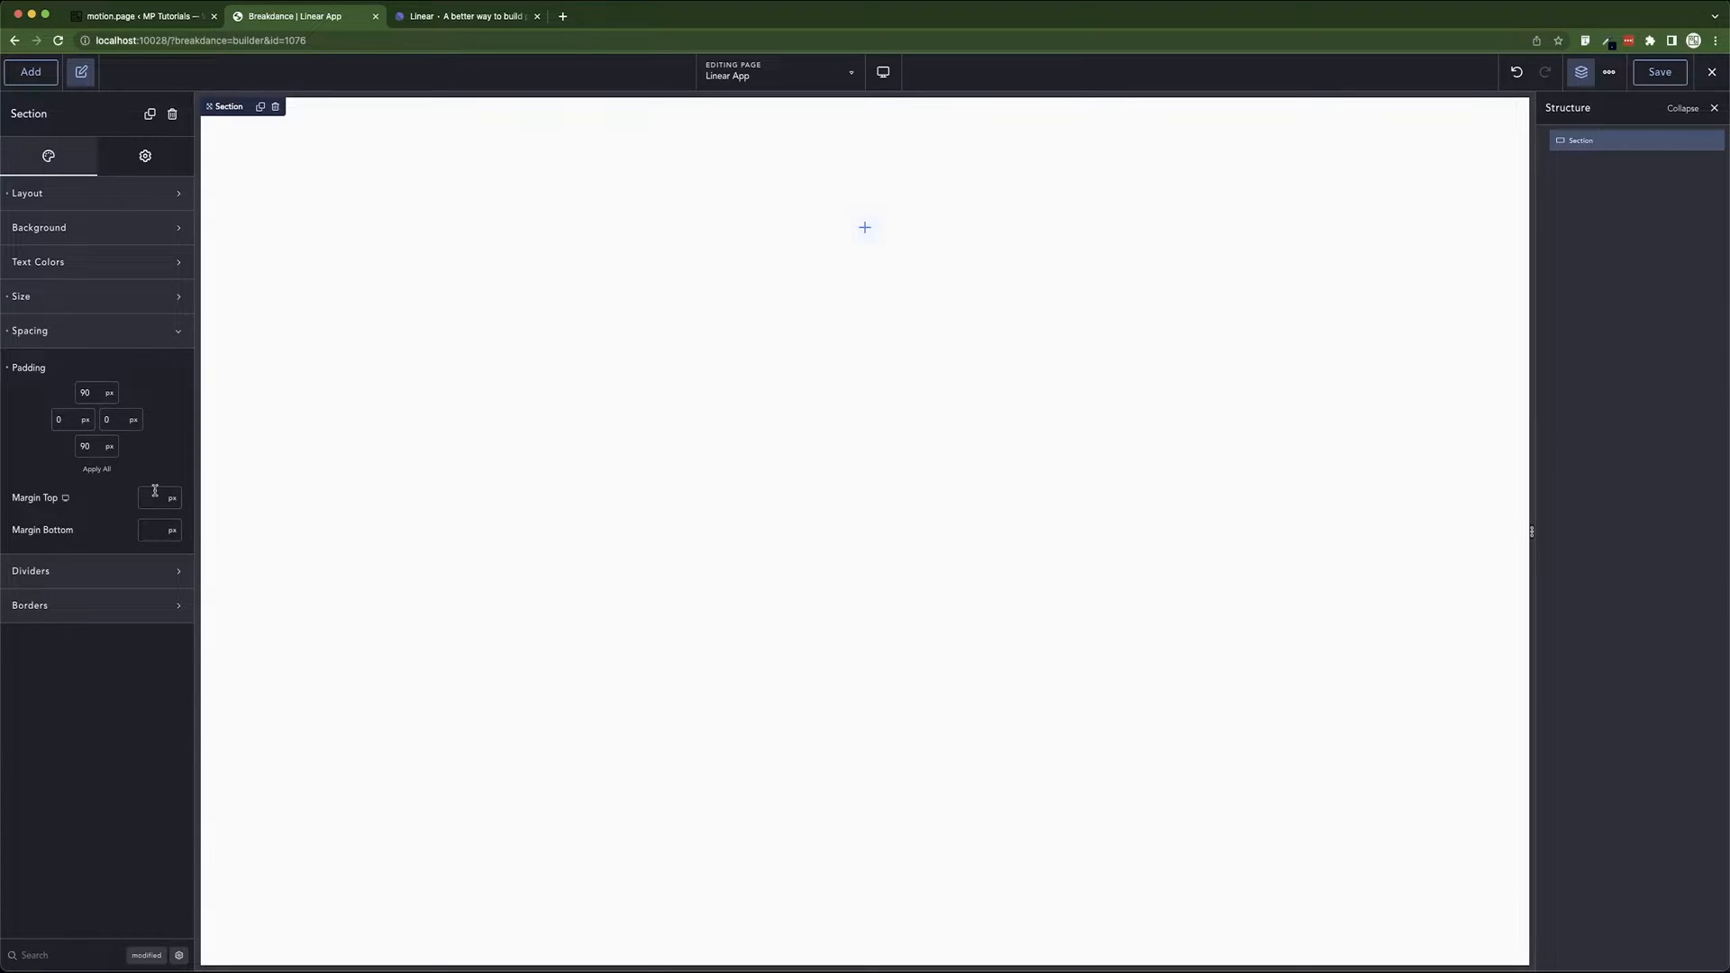
- Set the section's top padding to 0 px and rename the section Hero Section
double_click(94, 390)
type("0")
left_click(127, 339)
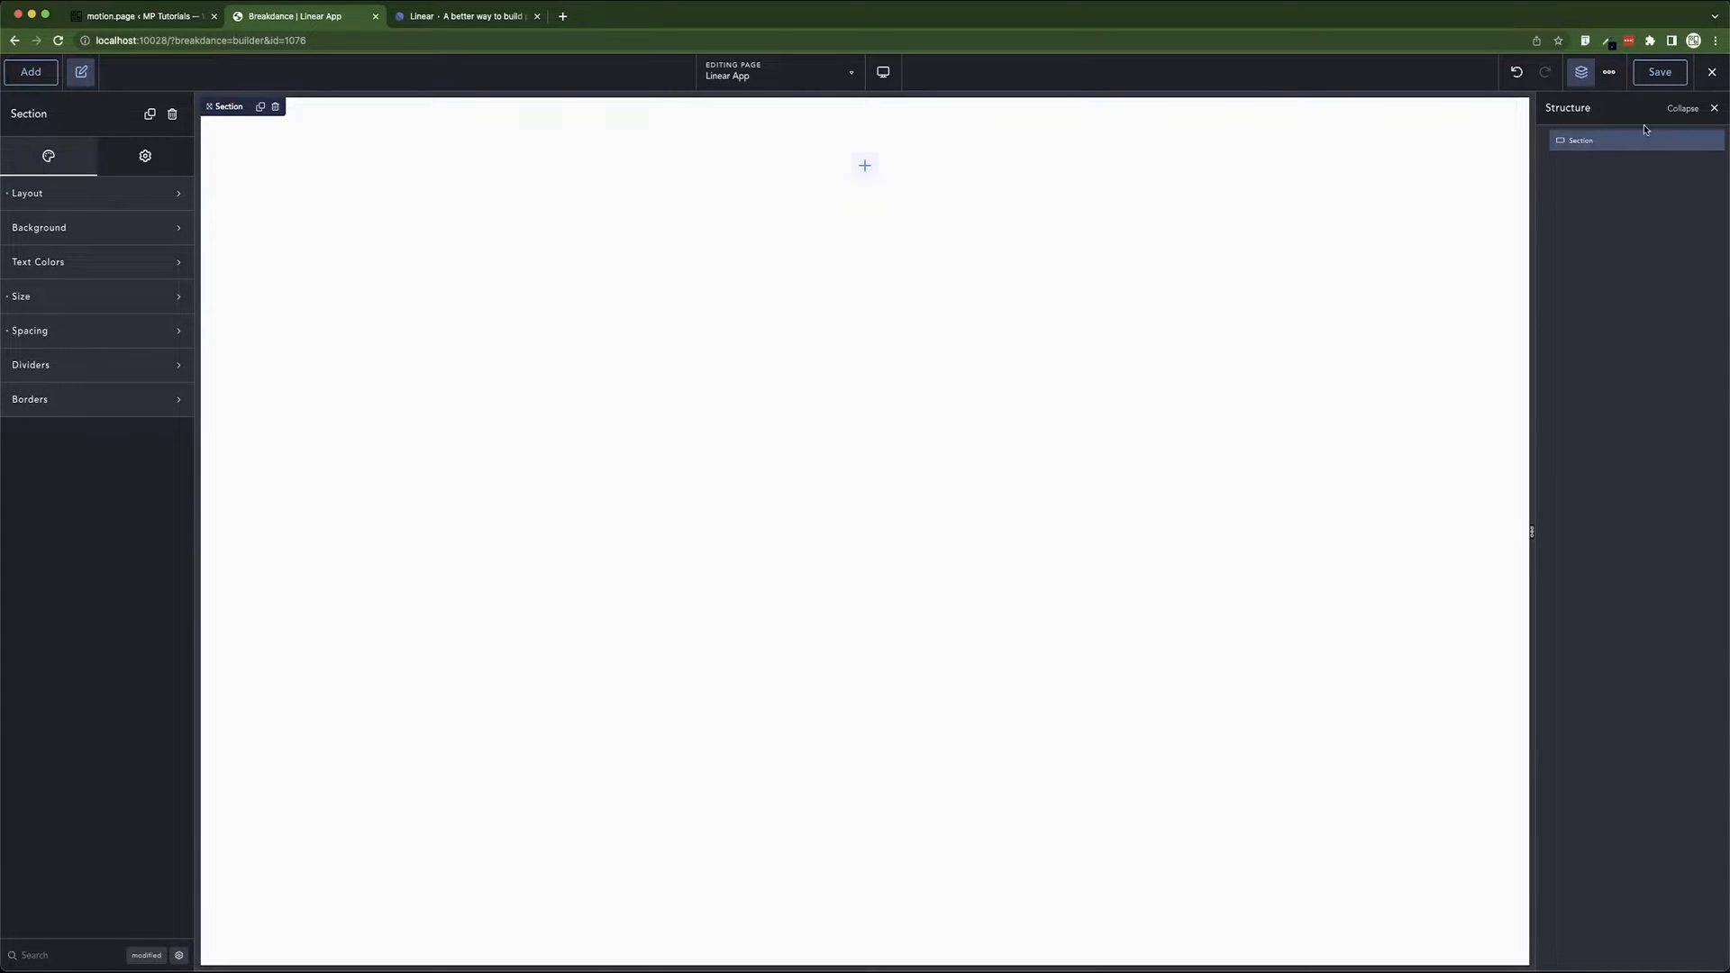
double_click(1585, 142)
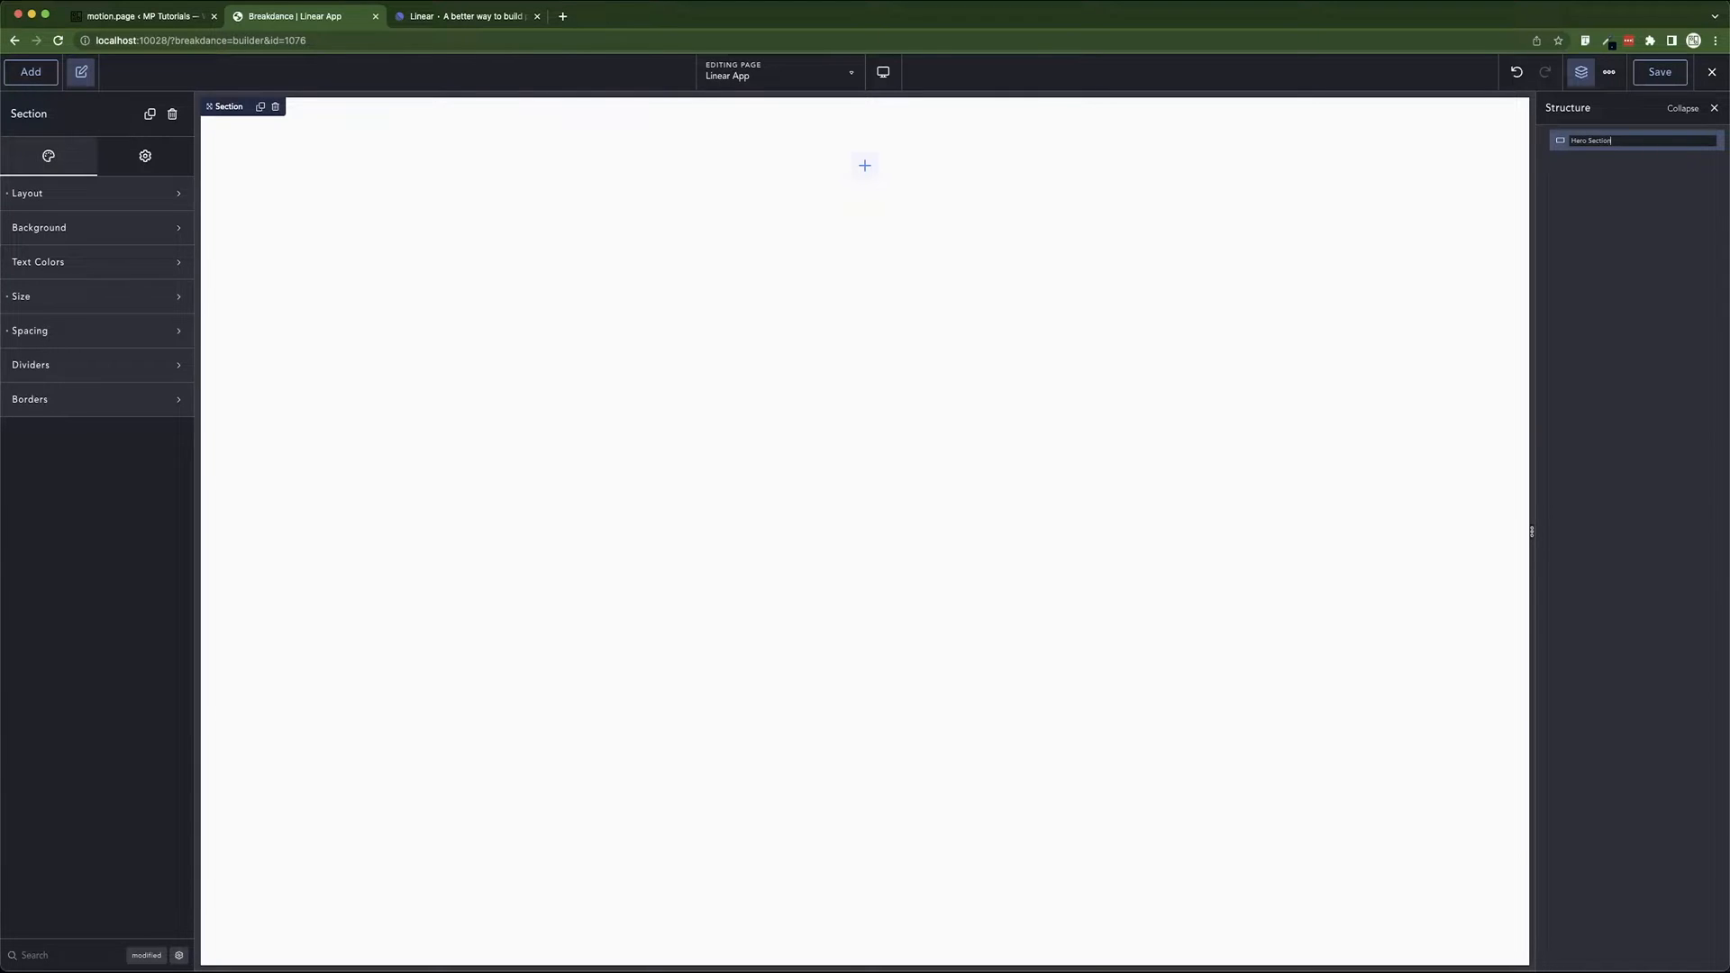
key("Return")
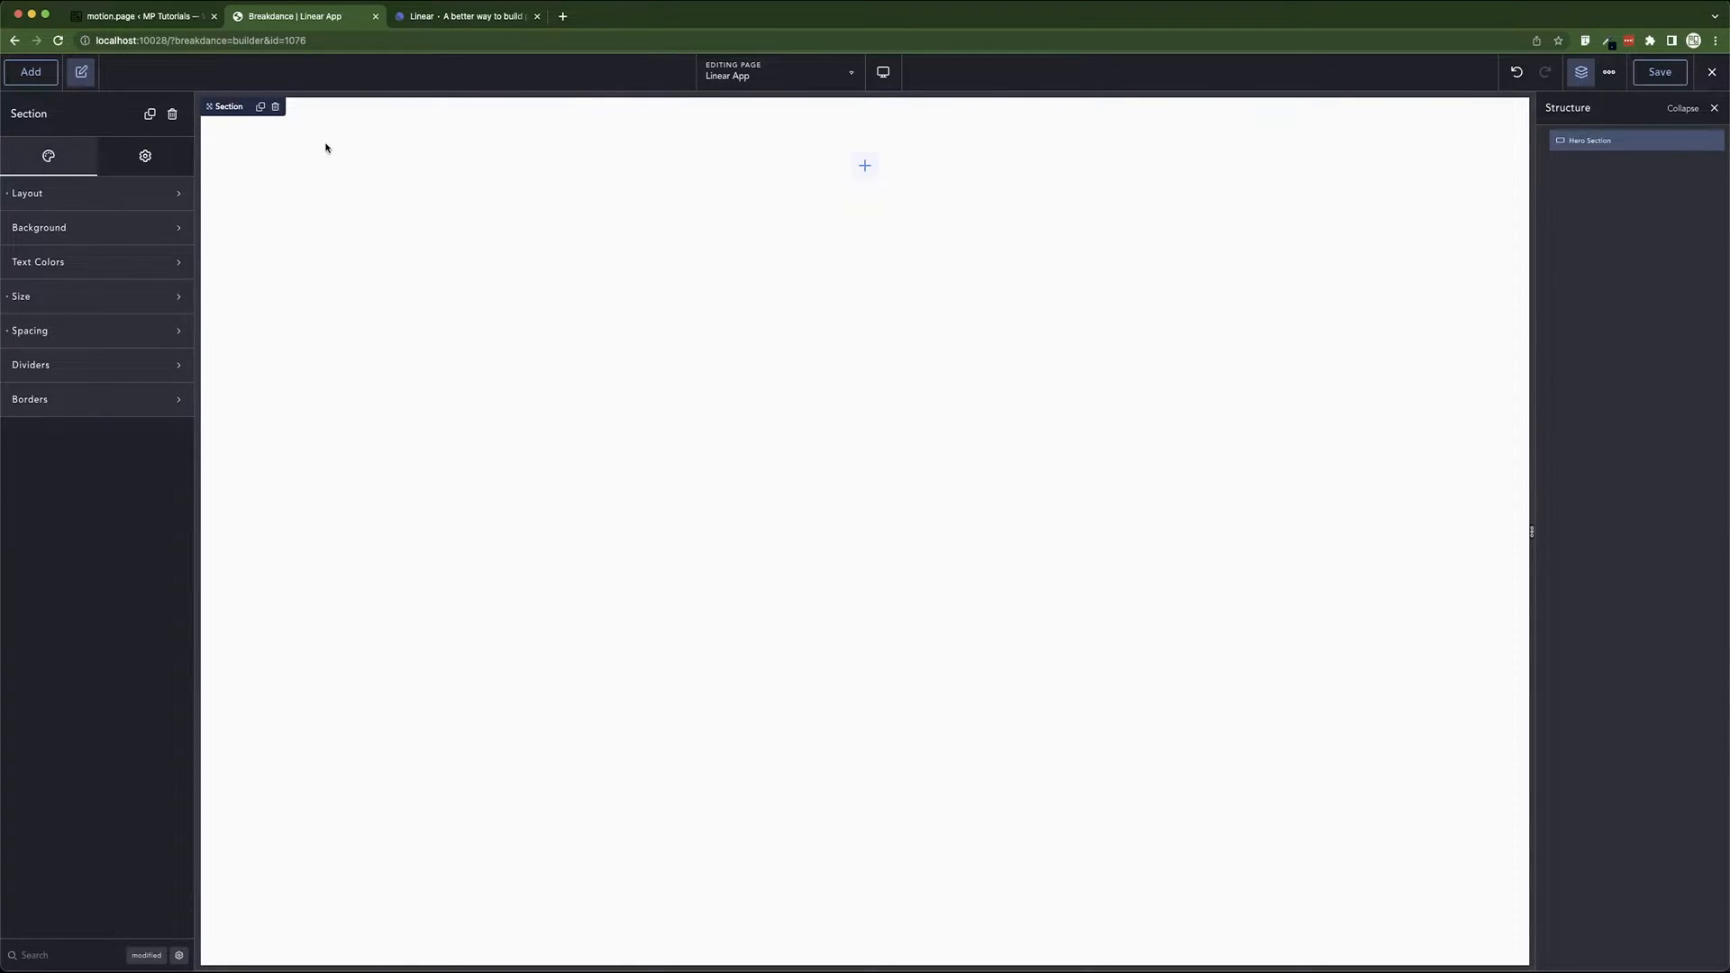
- Apply the near-black saved swatch Sec Cl as the Hero Section's background color and save the page
left_click(131, 229)
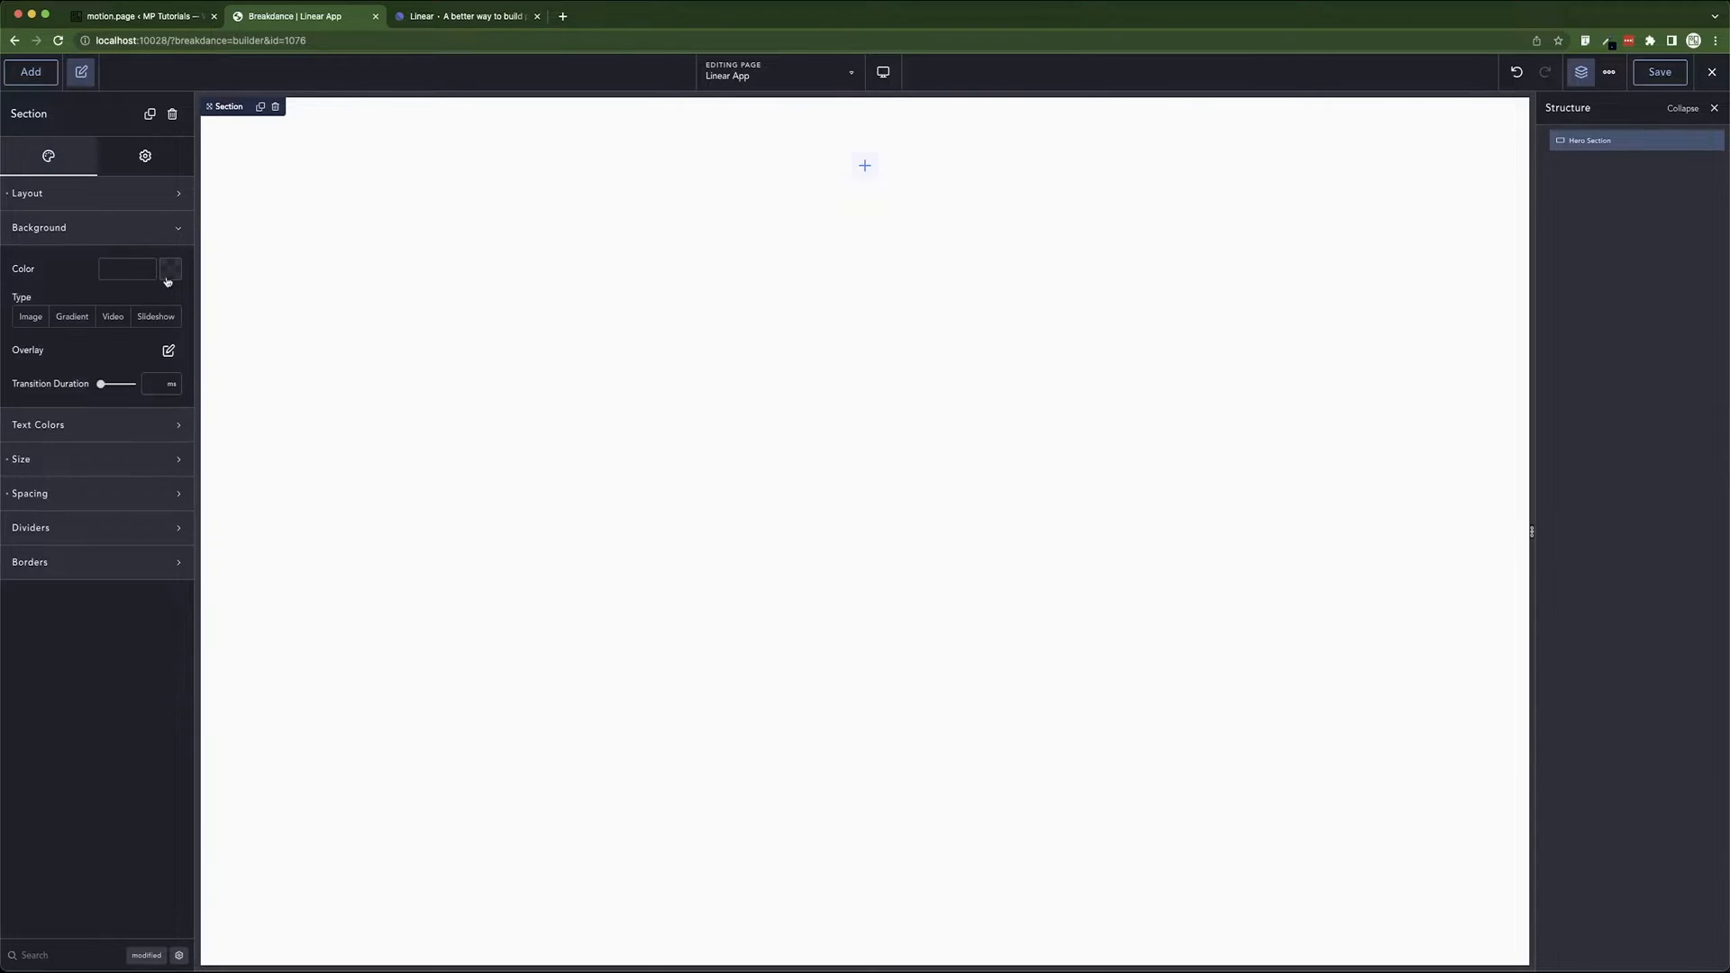
left_click(169, 269)
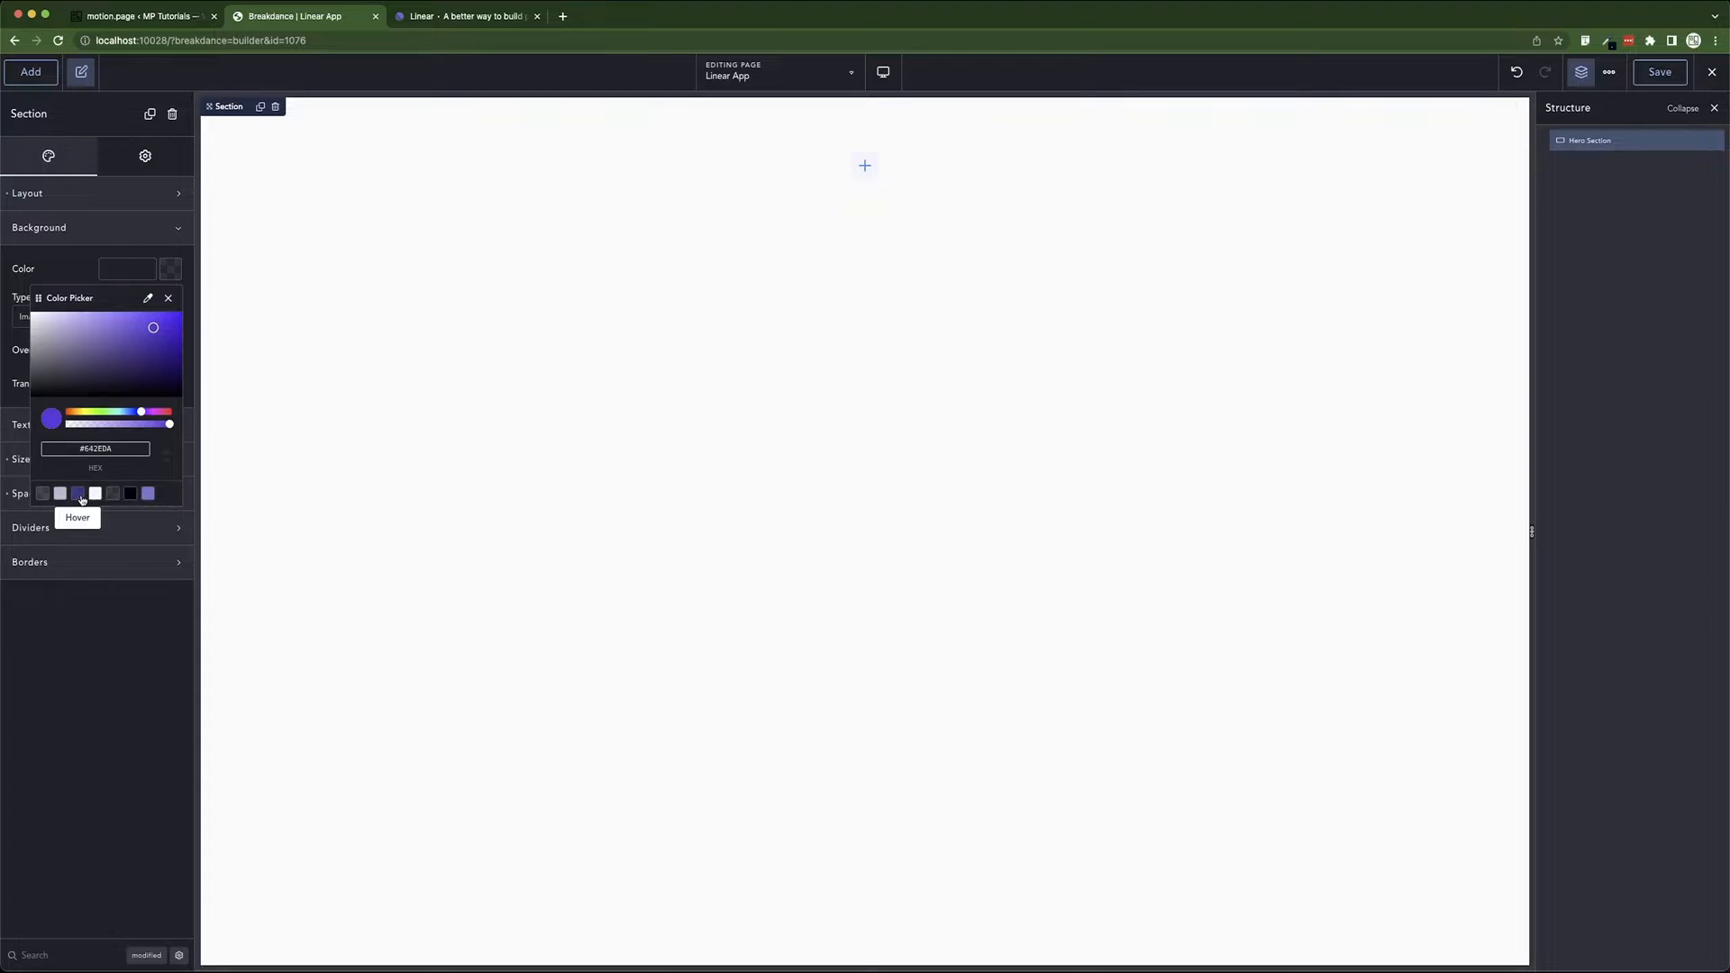
left_click(130, 501)
left_click(591, 352)
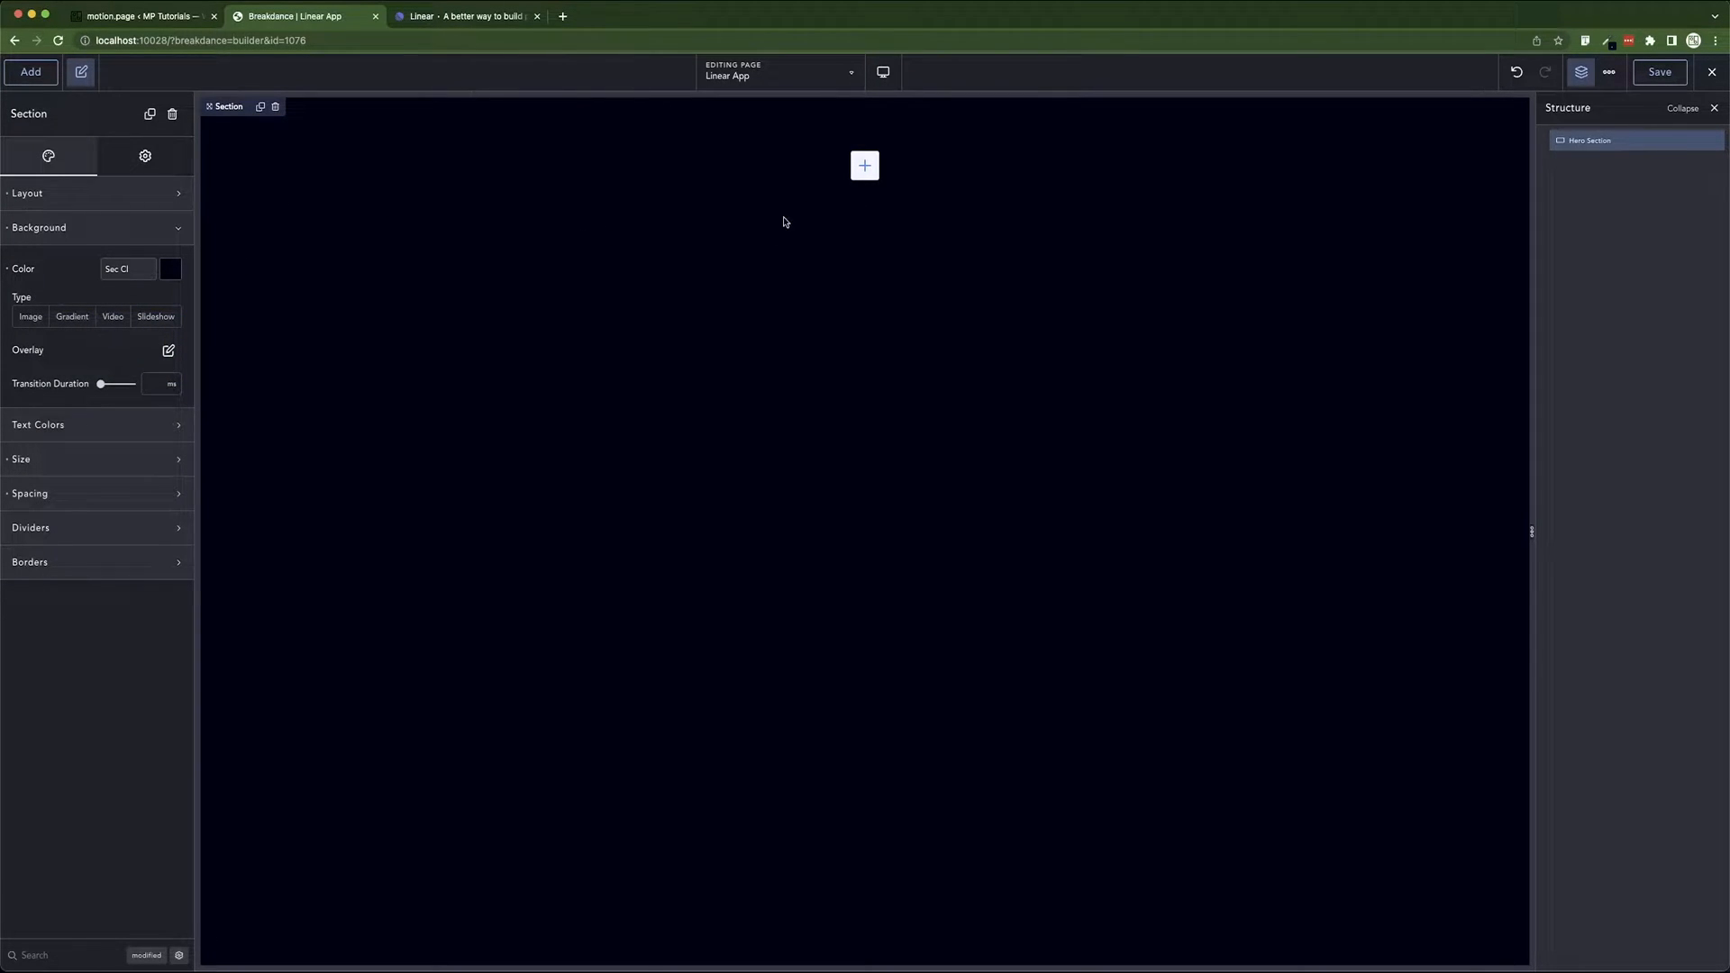
left_click(1648, 77)
- Check the Linear reference page, add a div inside the Hero Section and rename it Shadow
left_click(421, 16)
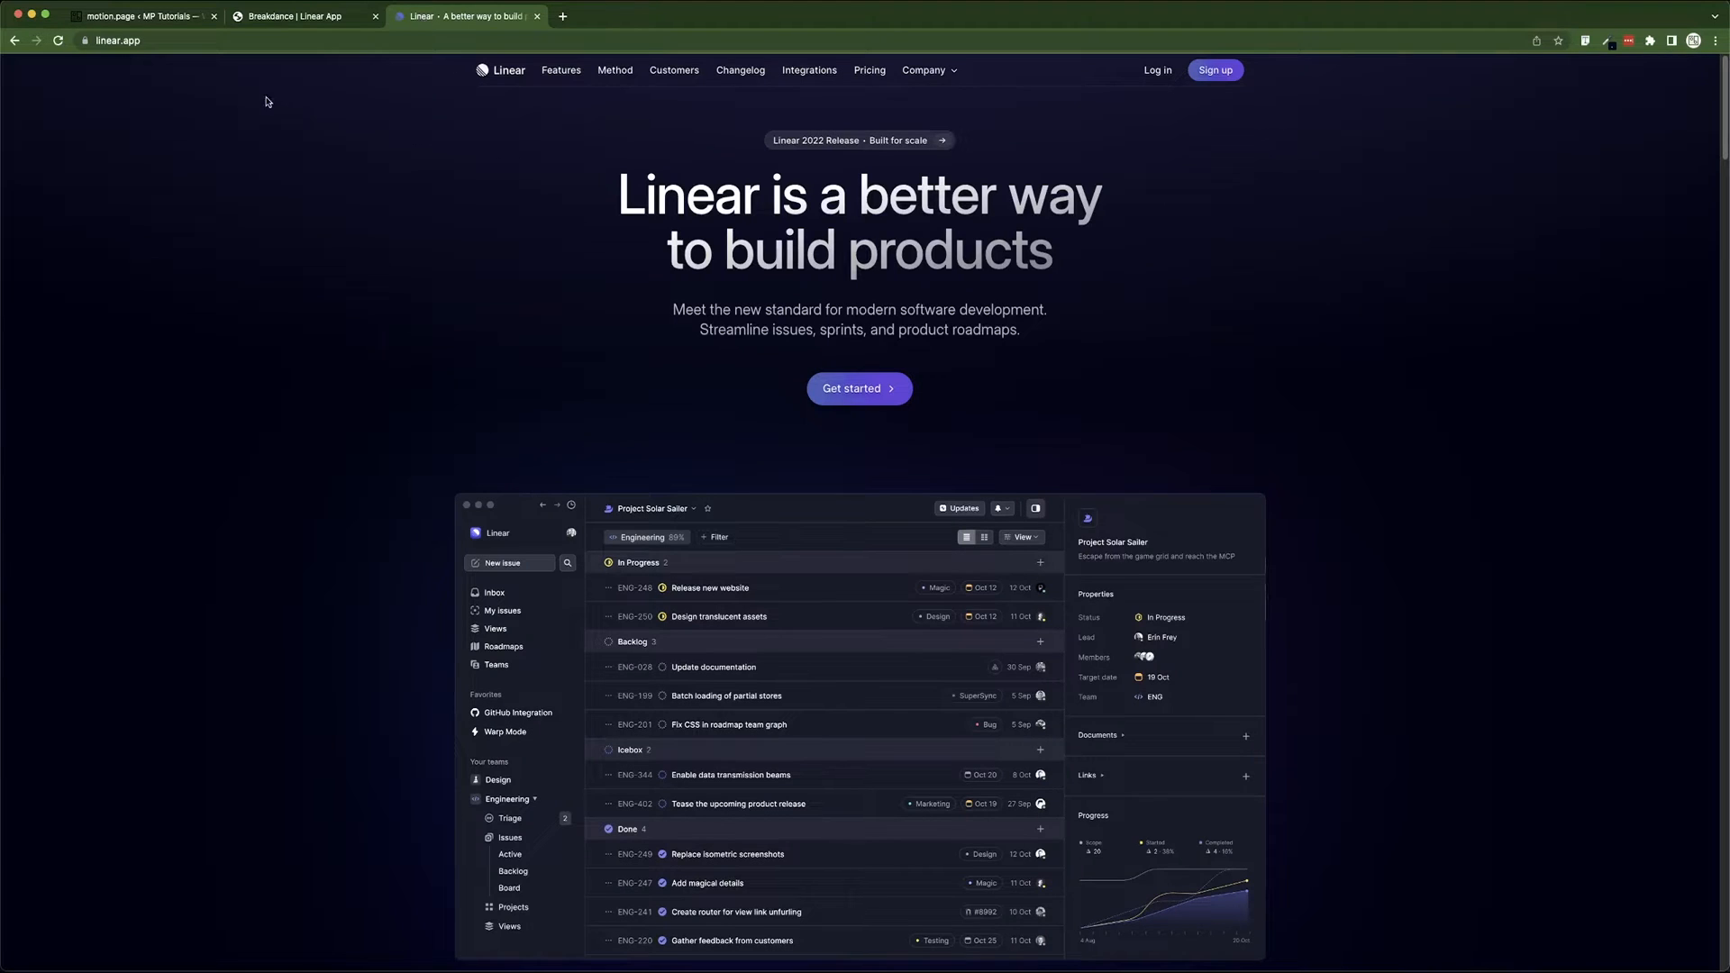
left_click(306, 16)
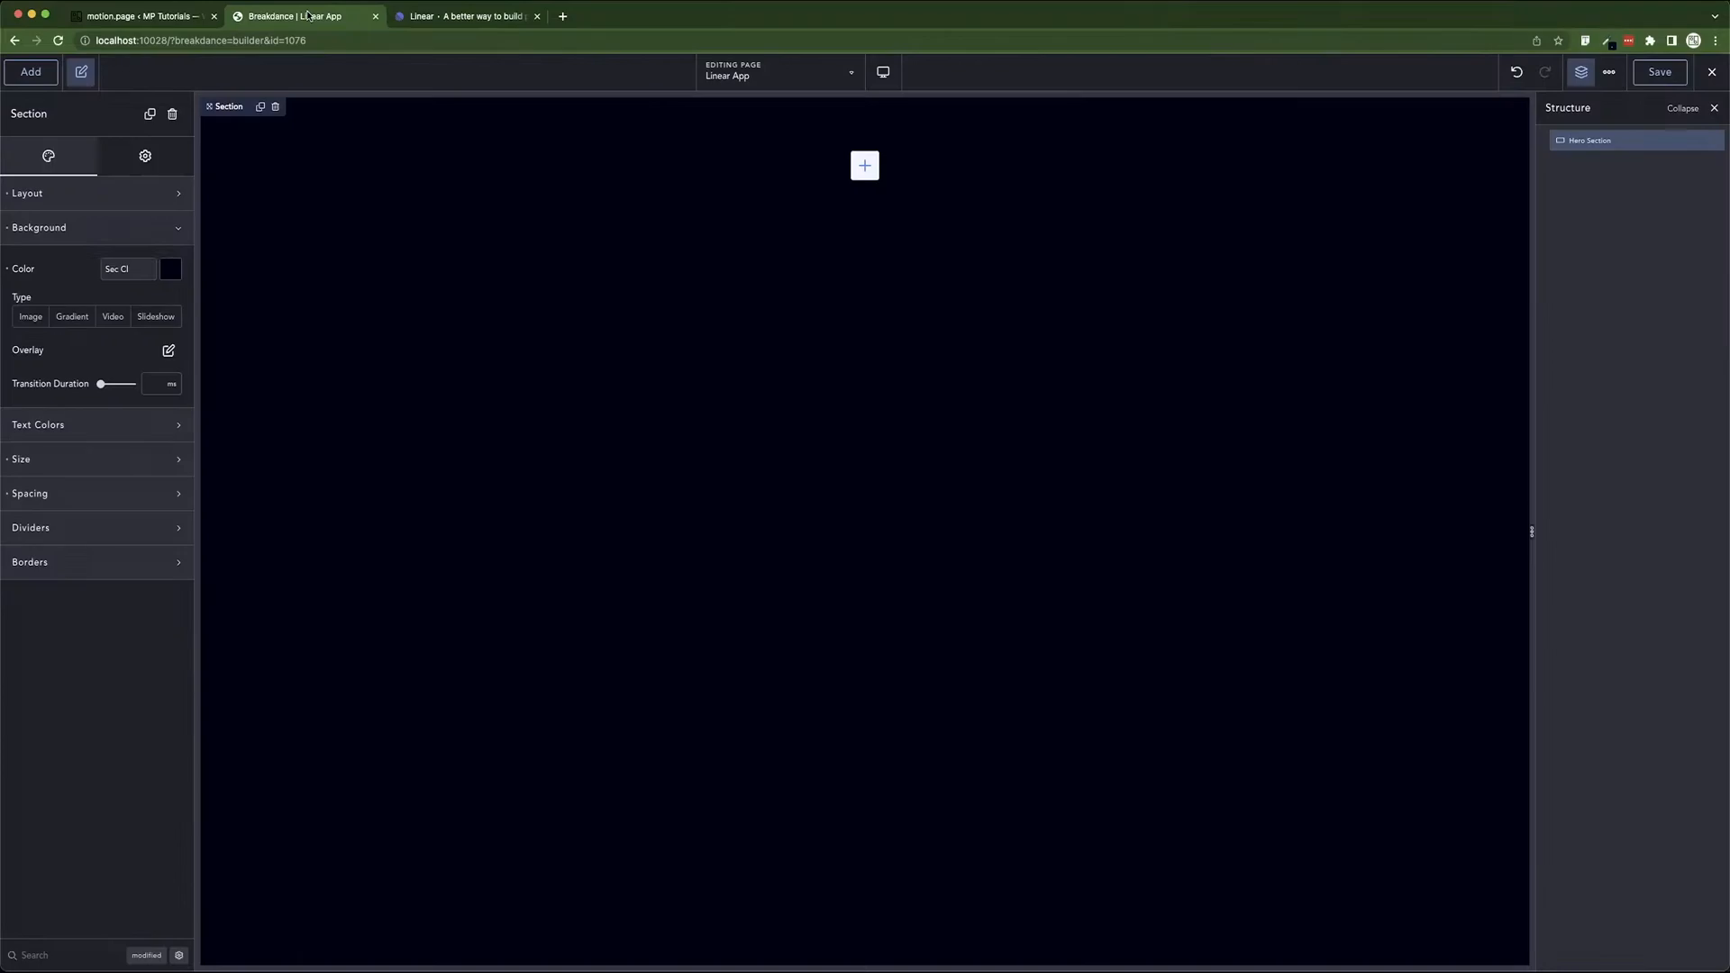
left_click(865, 165)
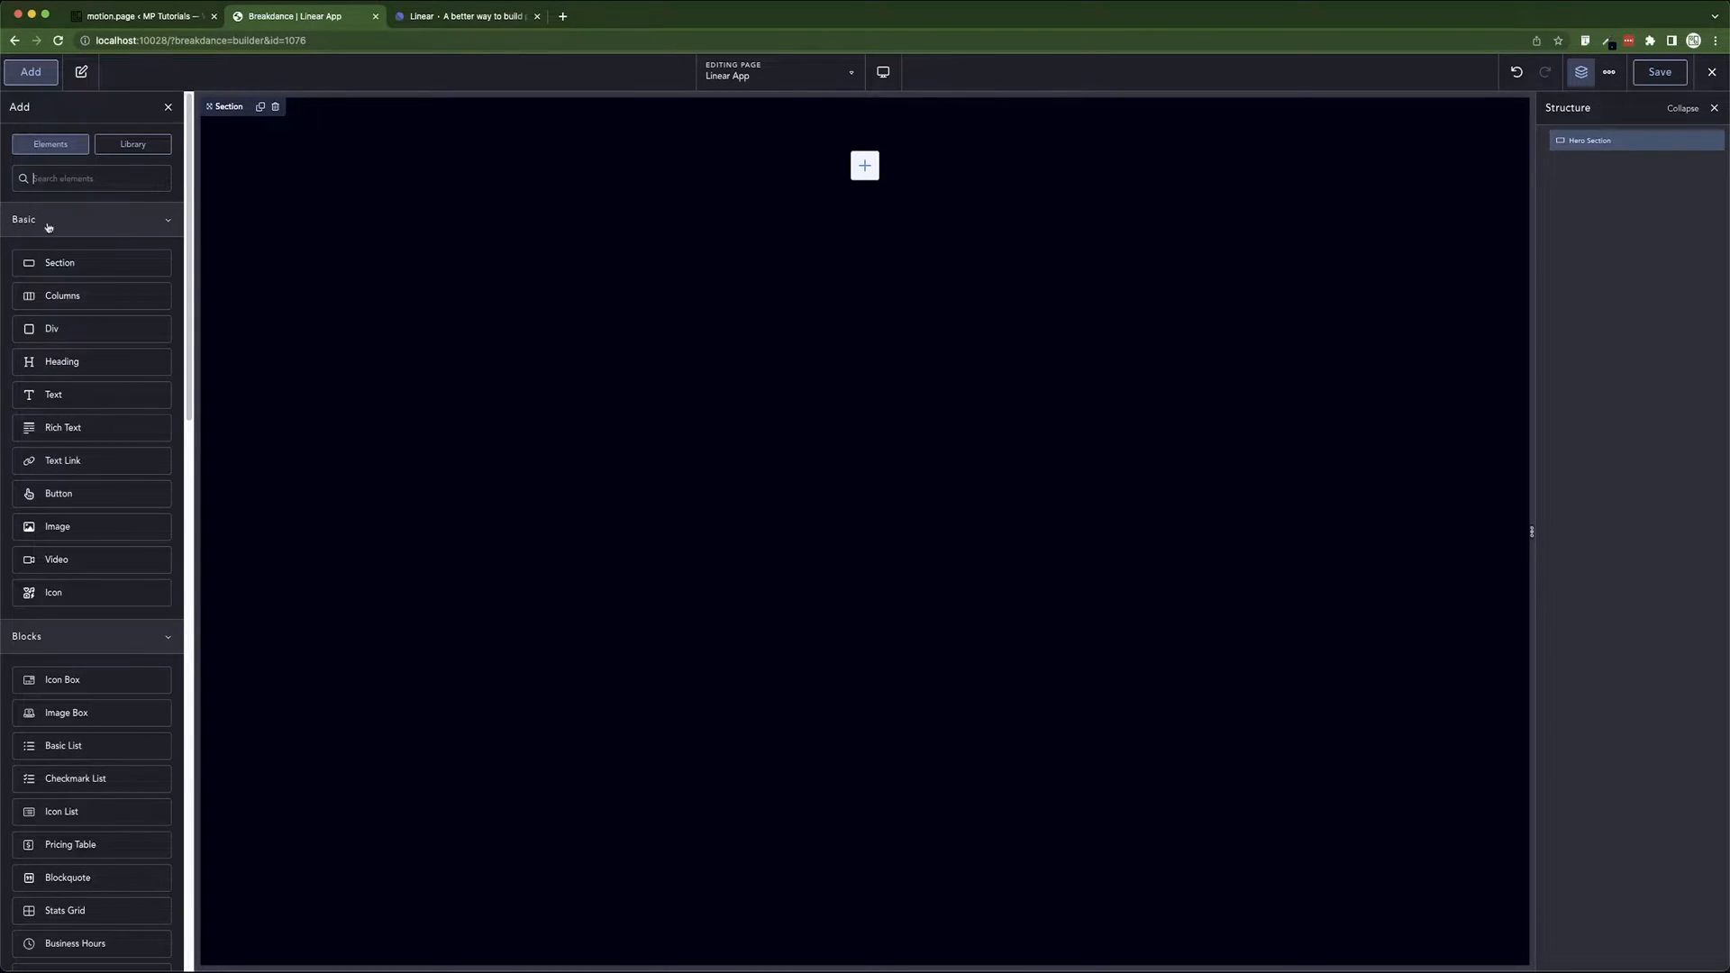
left_click(96, 332)
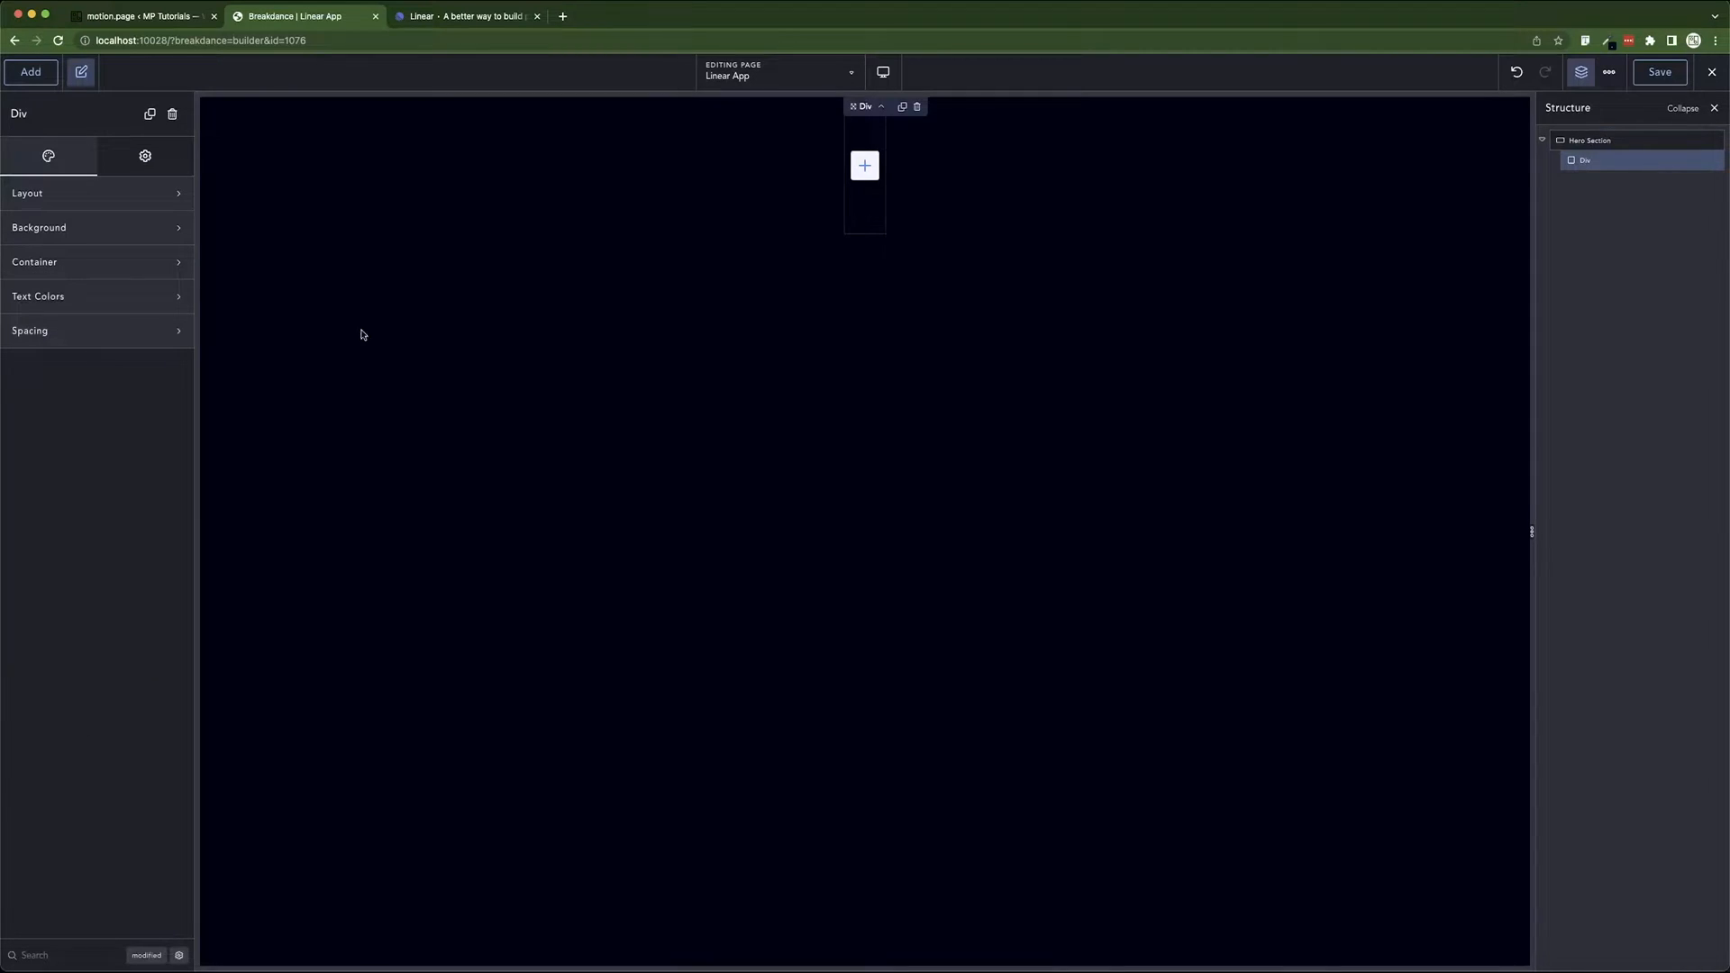
double_click(1587, 161)
type("s")
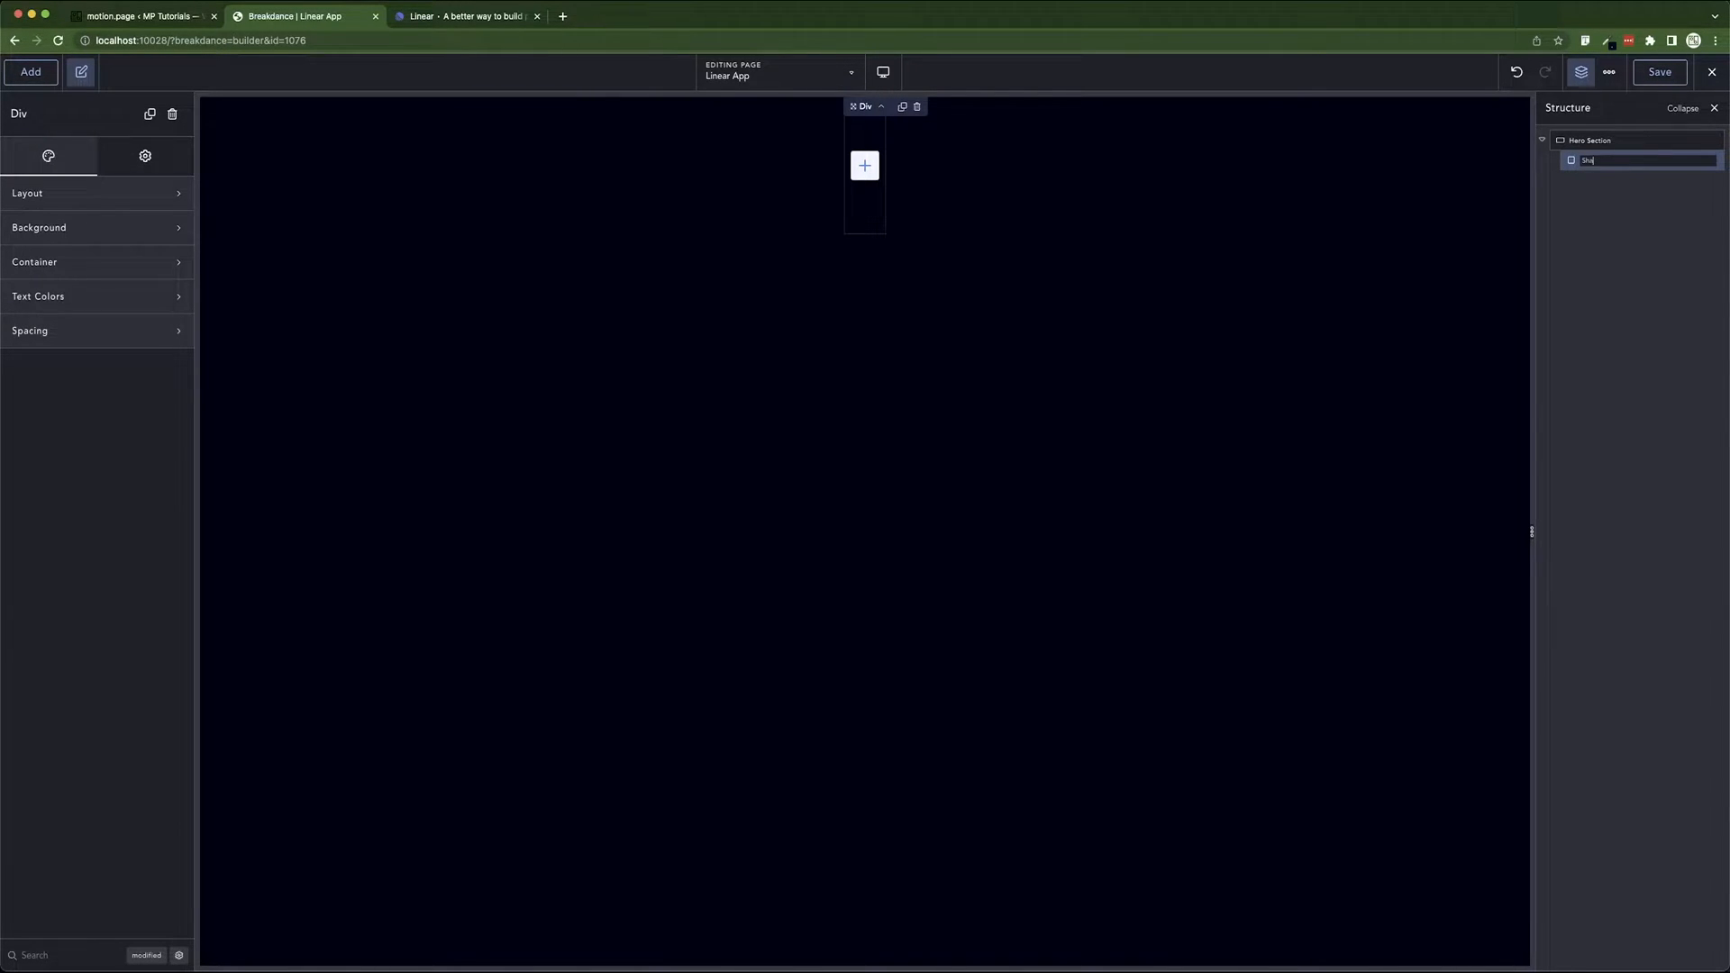
type("hadow")
key("Return")
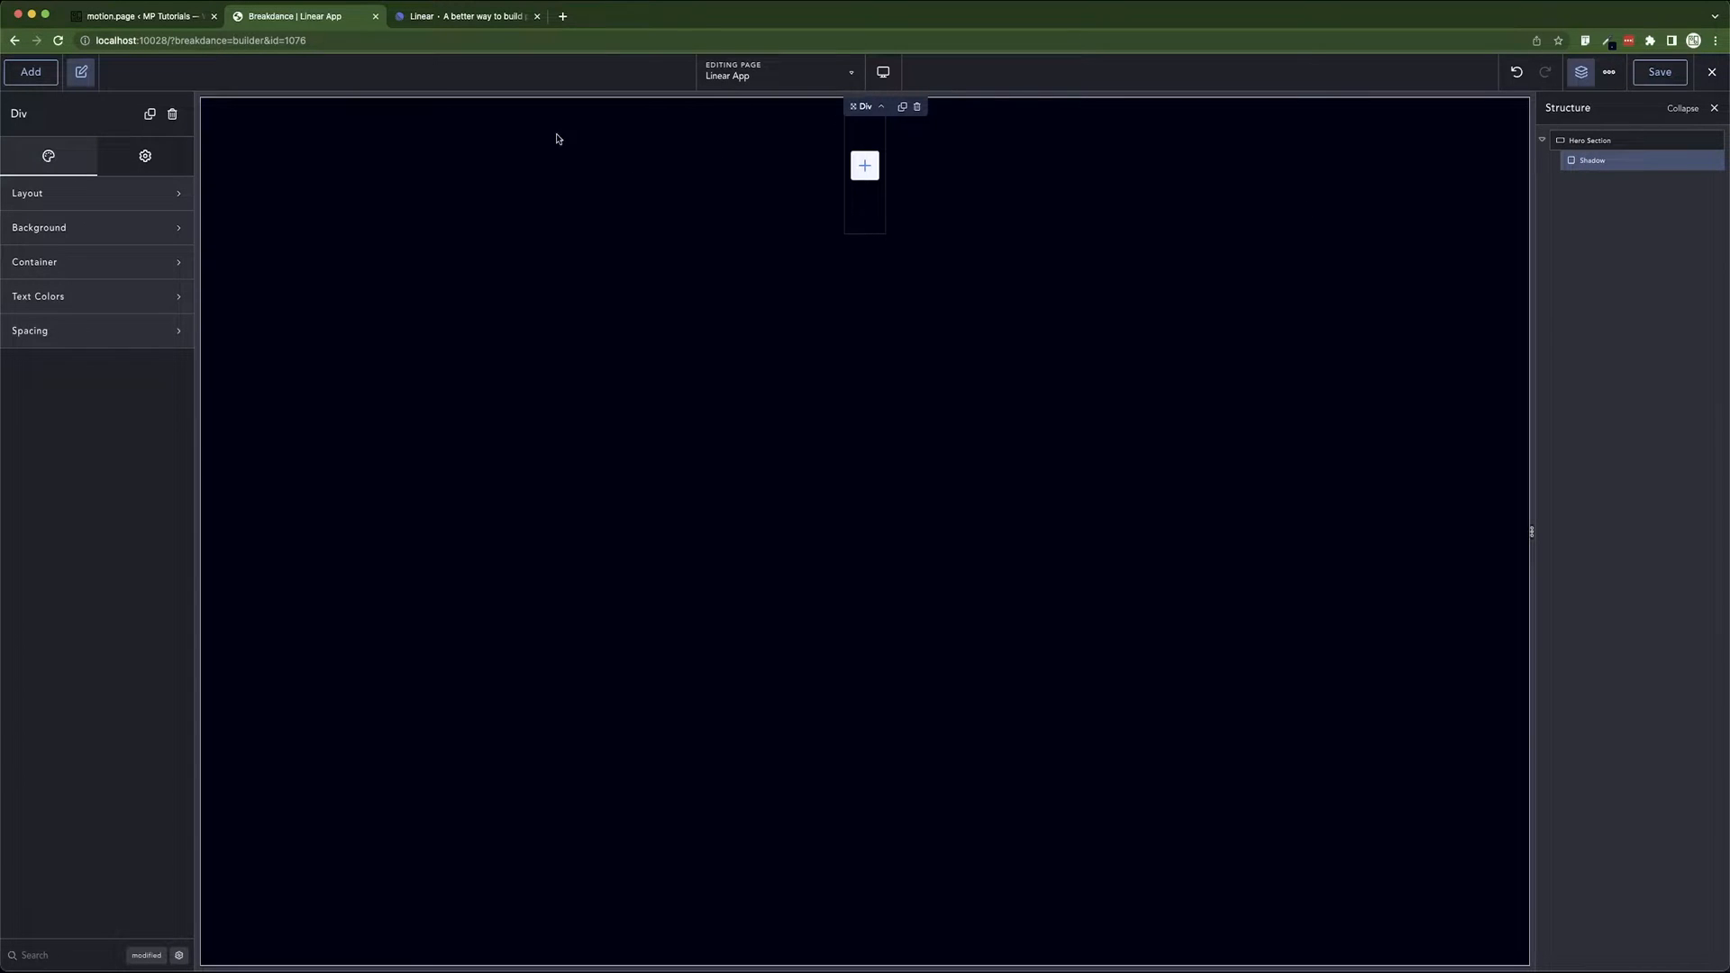
- Size the Shadow div to a width of 100% and a minimum height of 100 vh
left_click(114, 270)
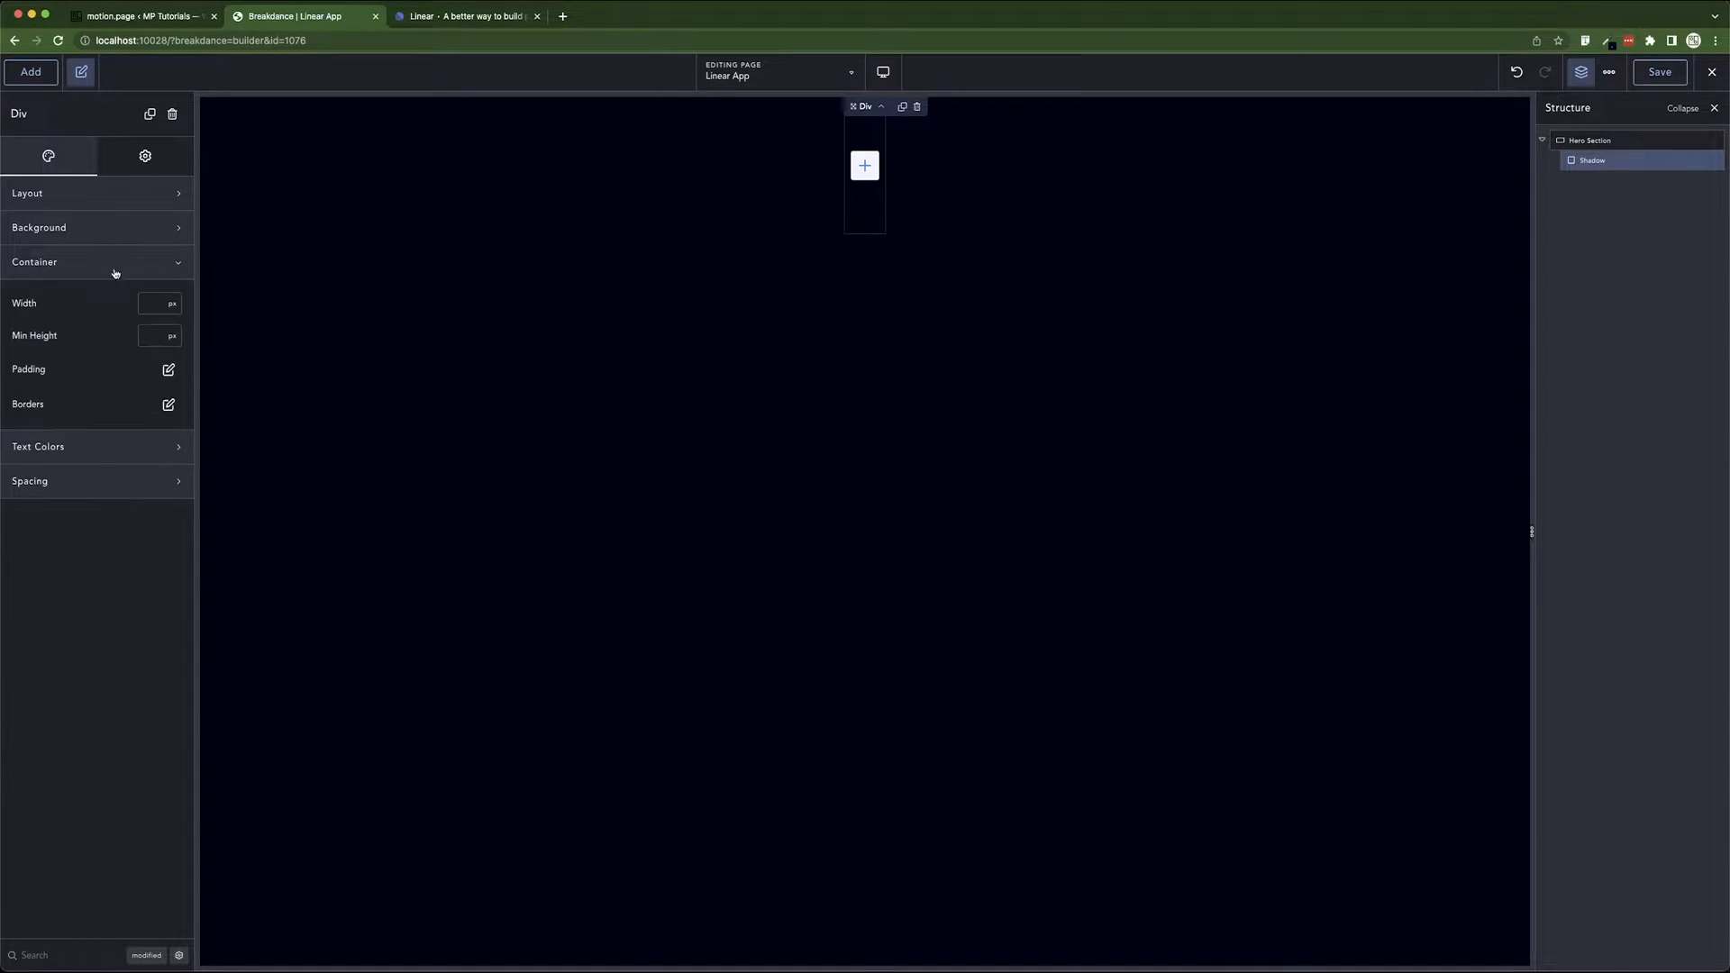
left_click(173, 304)
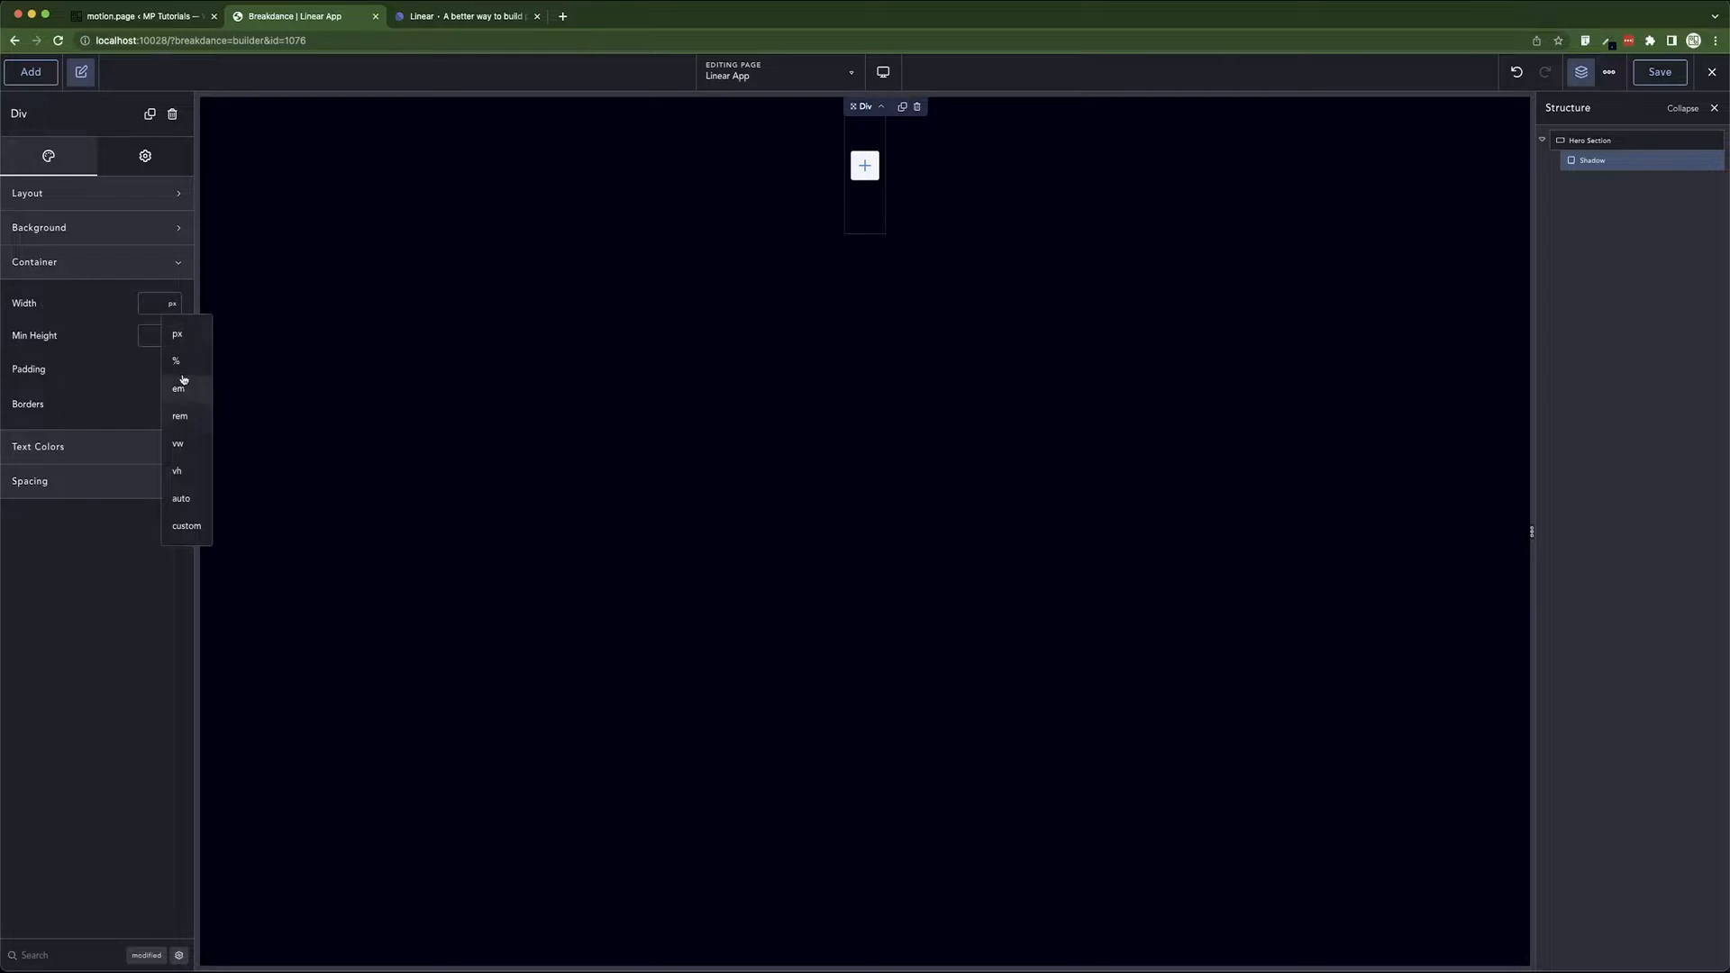
left_click(175, 360)
type("1")
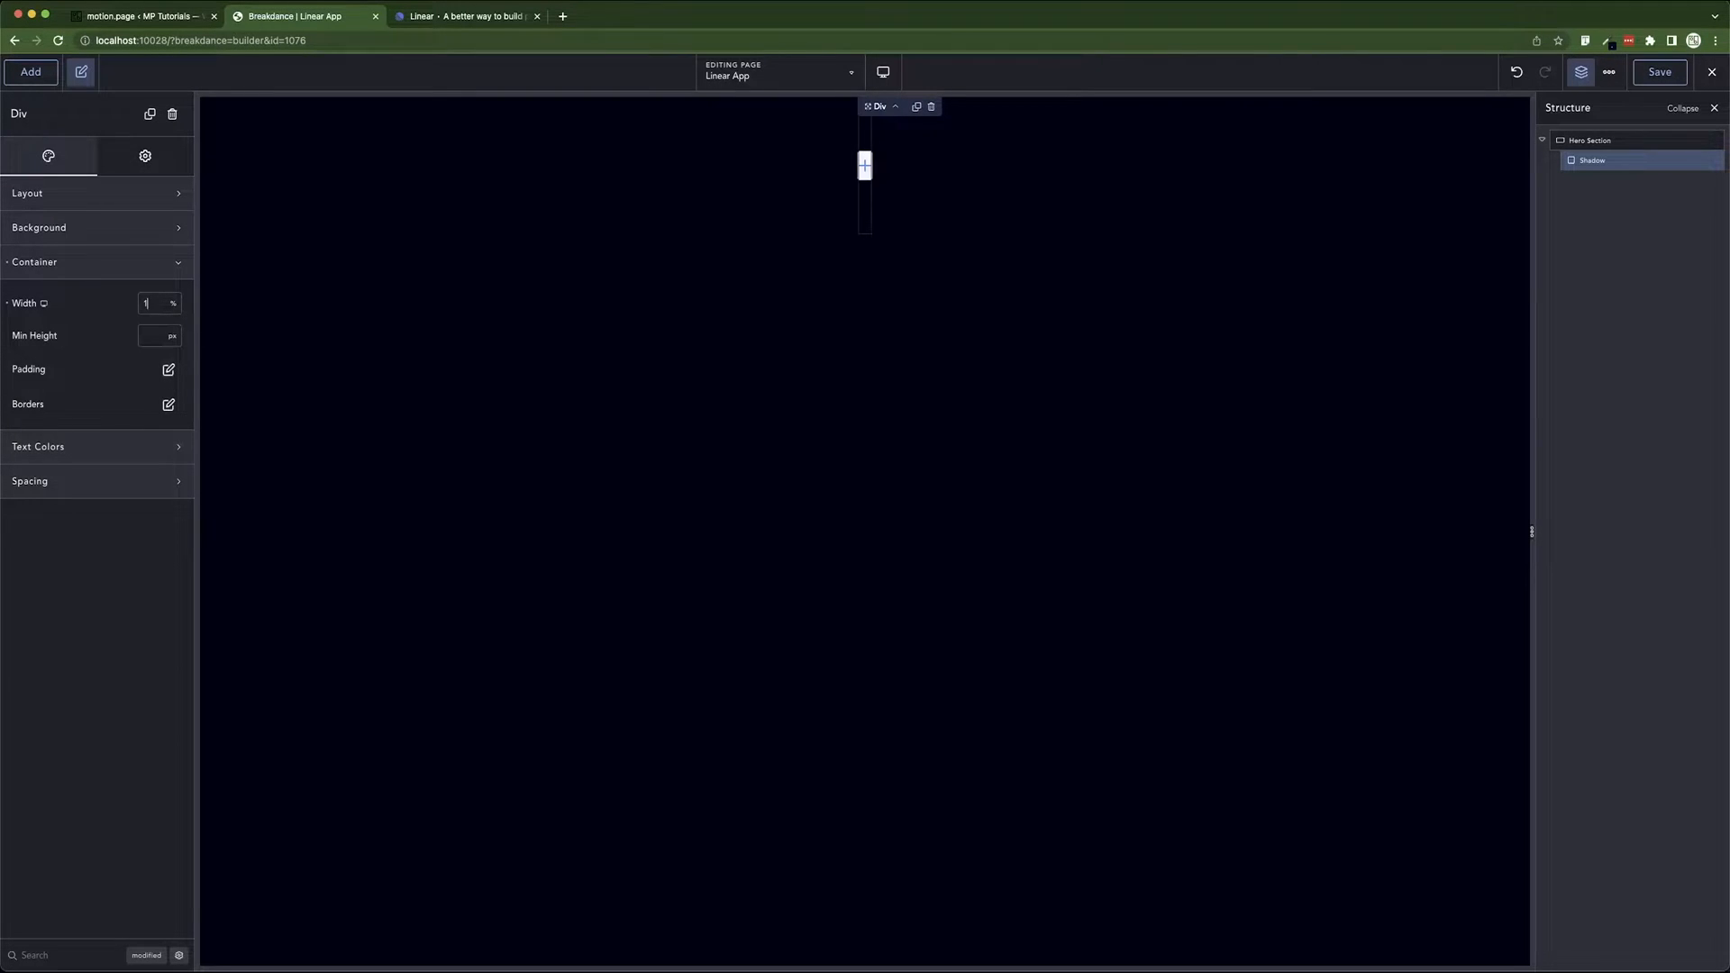
type("00")
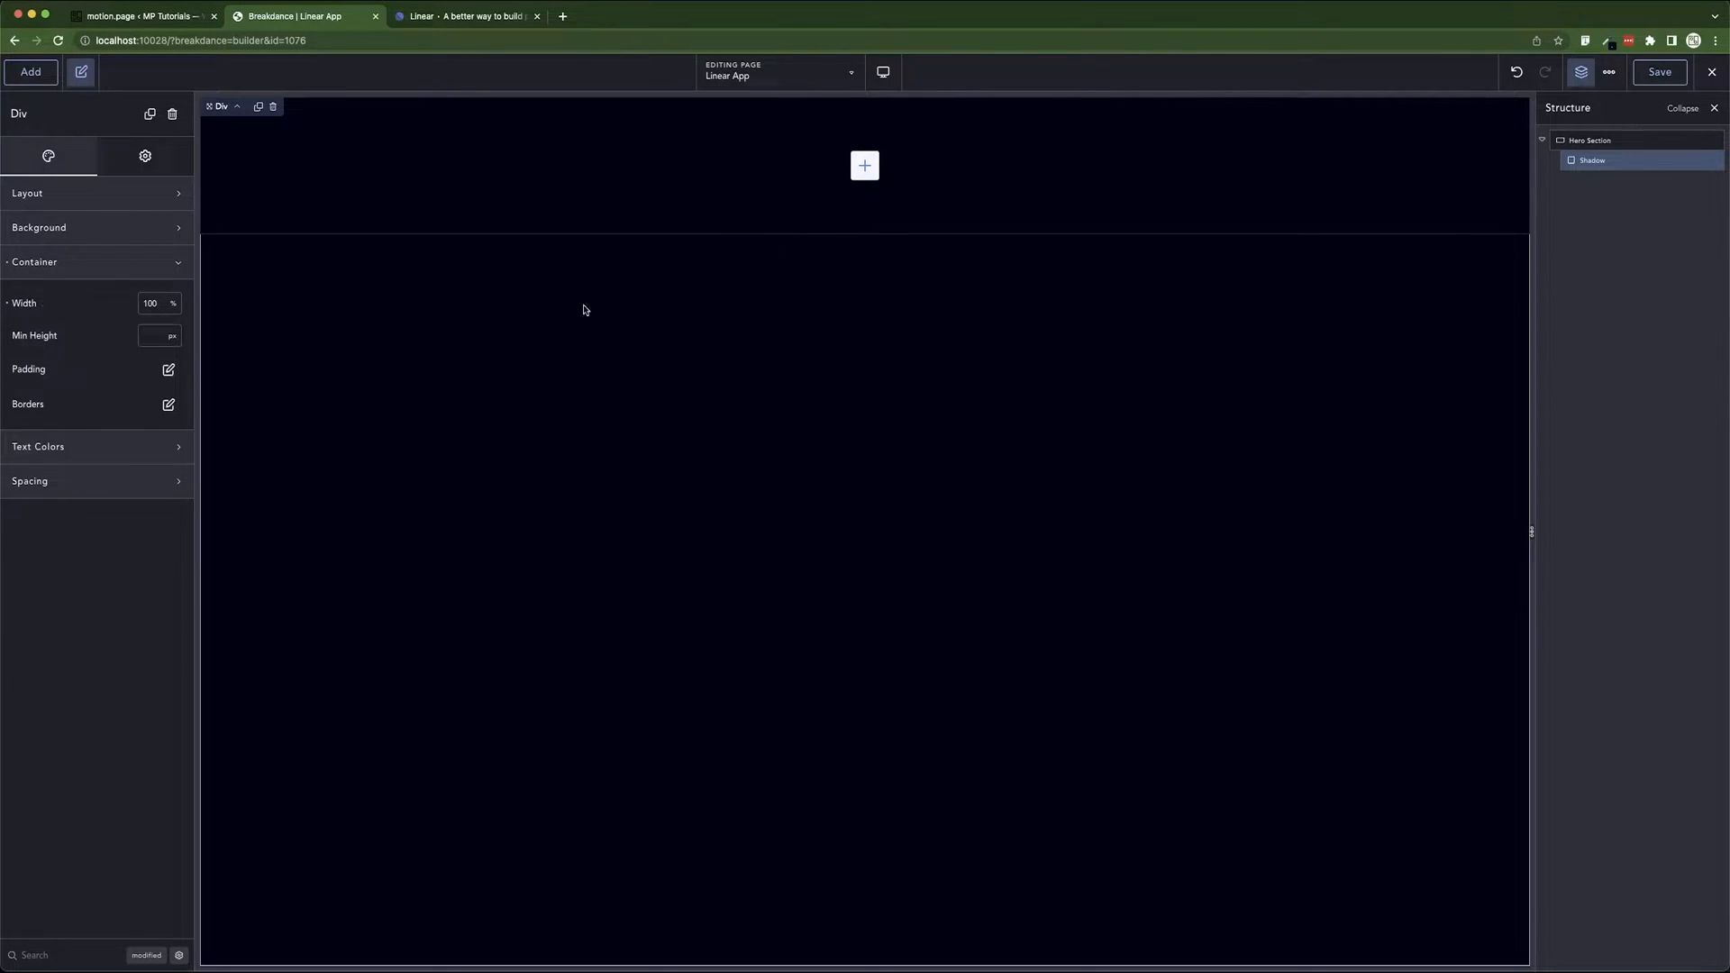
left_click(172, 335)
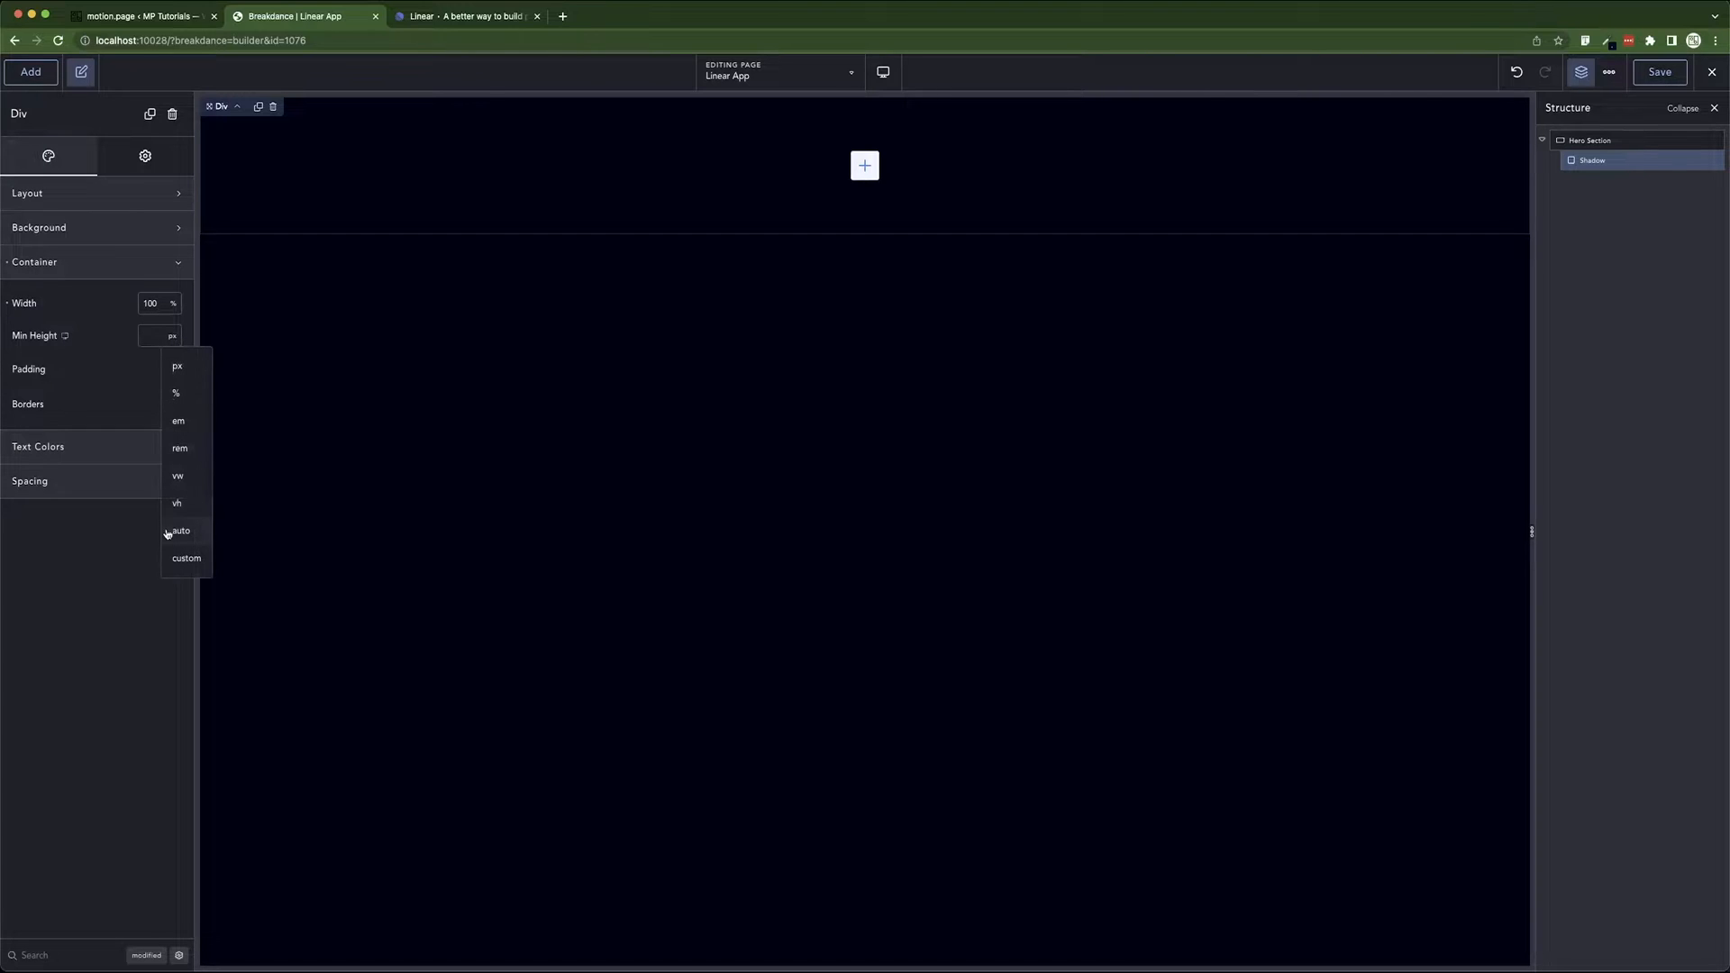
left_click(176, 493)
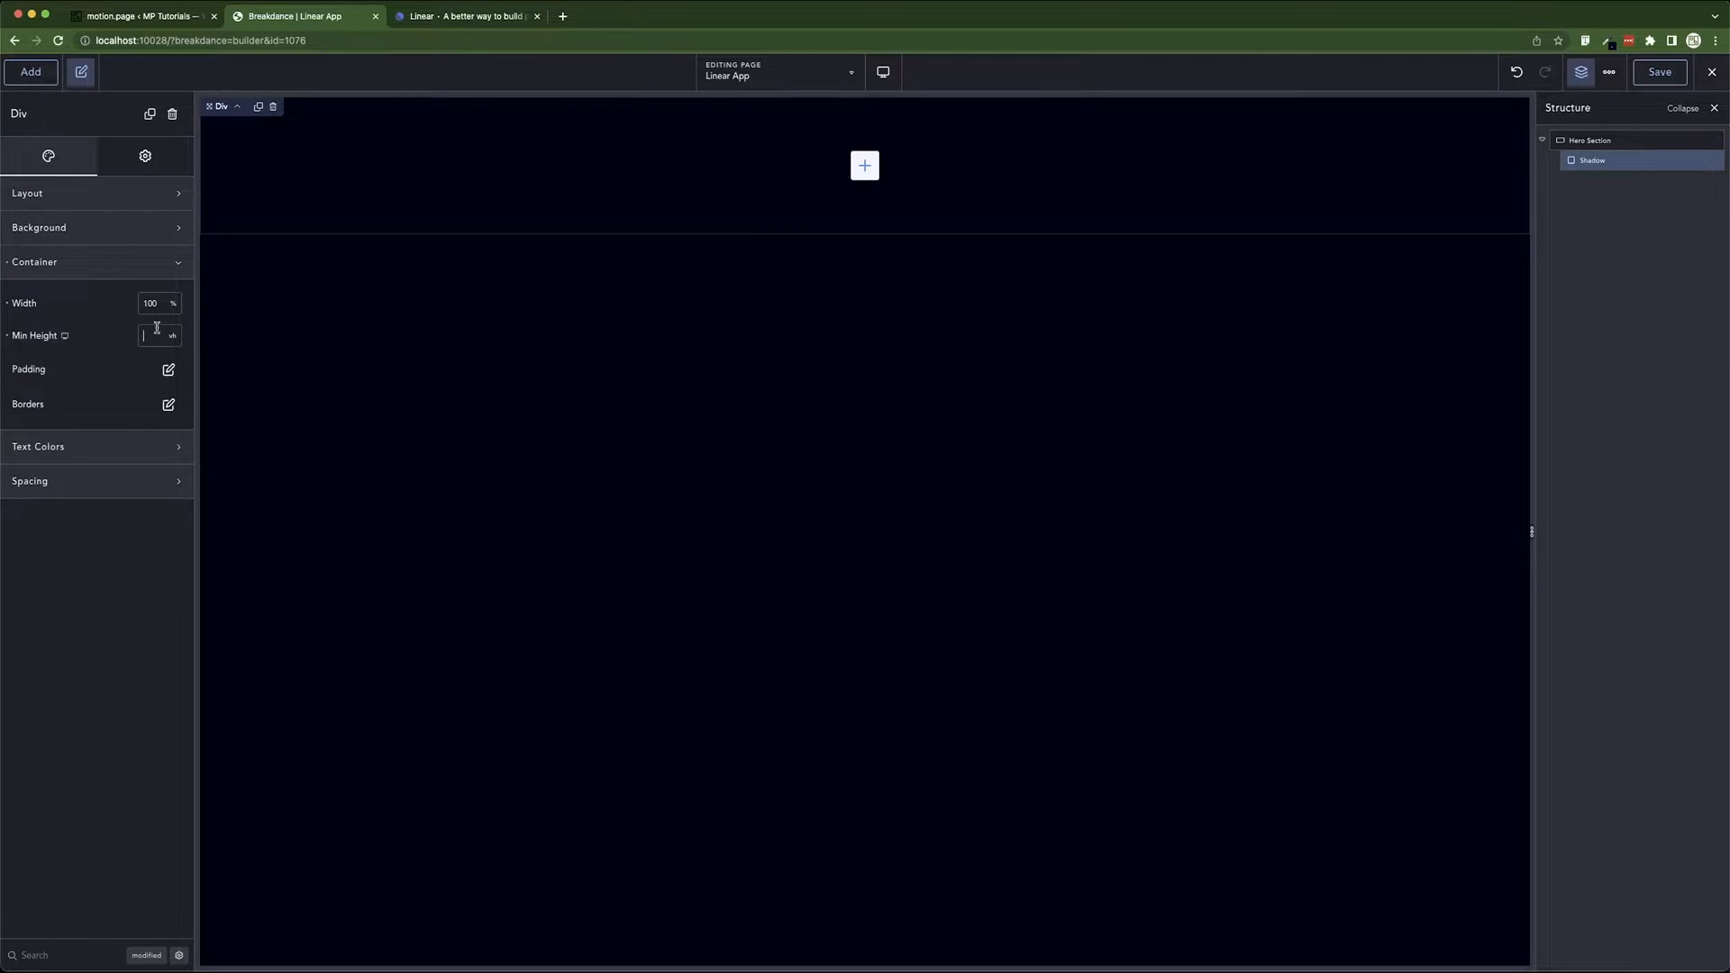
type("100")
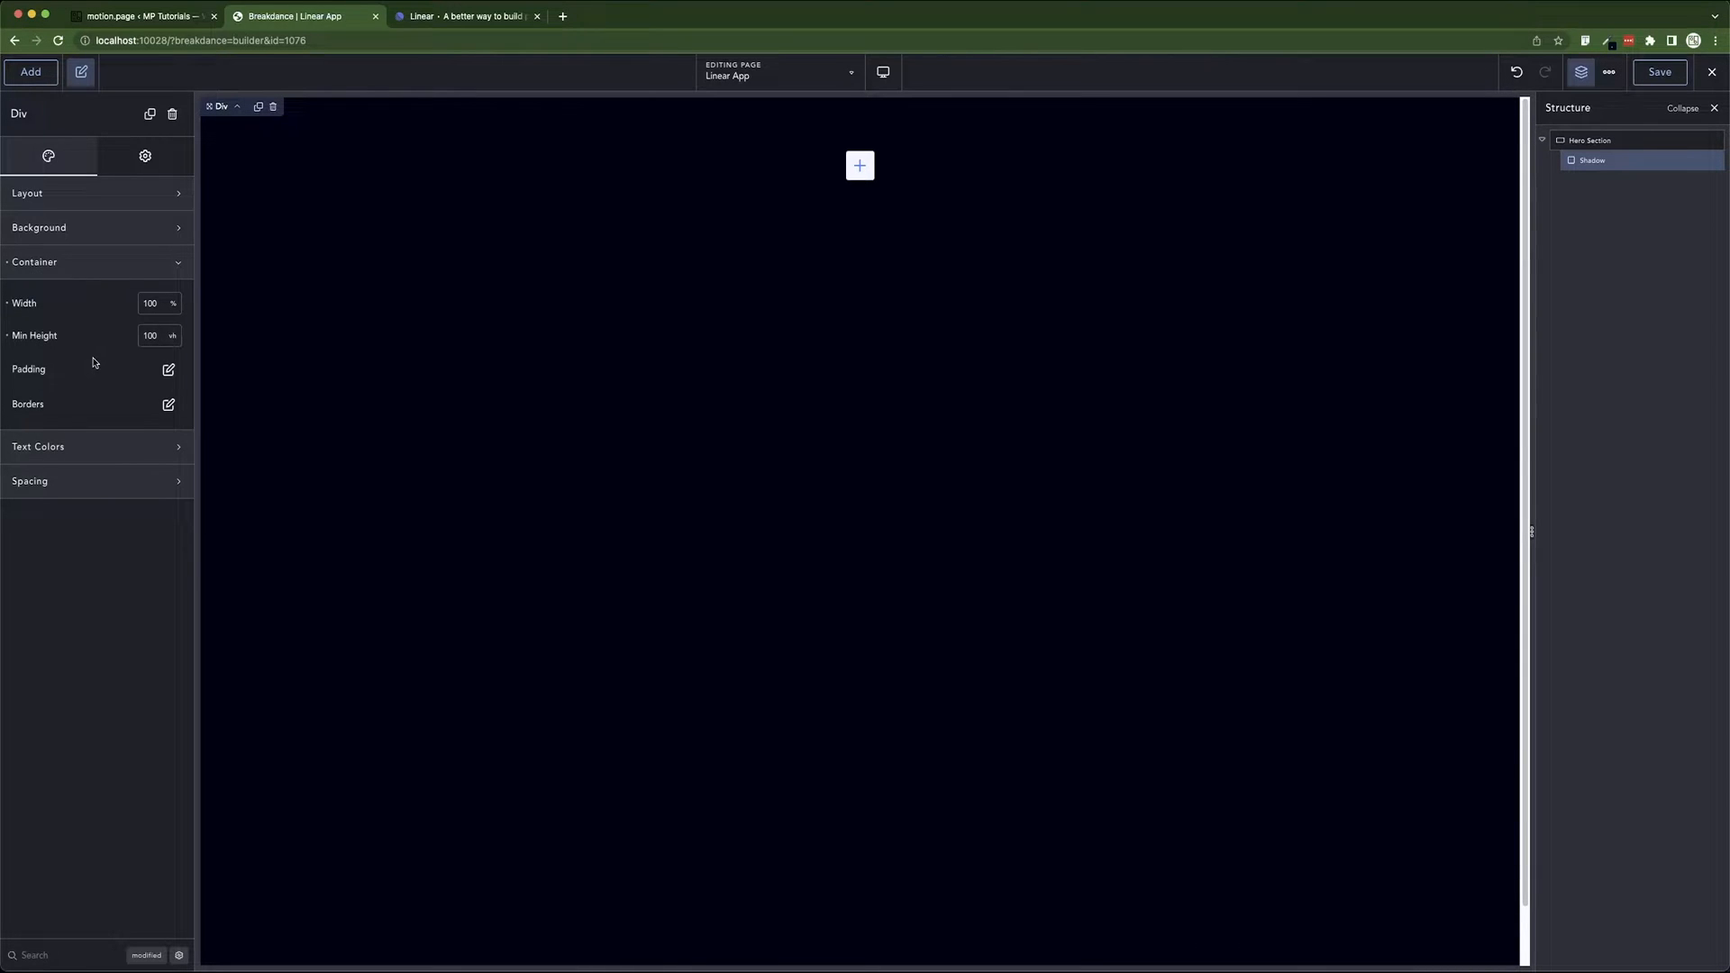
- Set the Shadow div's top margin to -75 vh and save the page
left_click(117, 483)
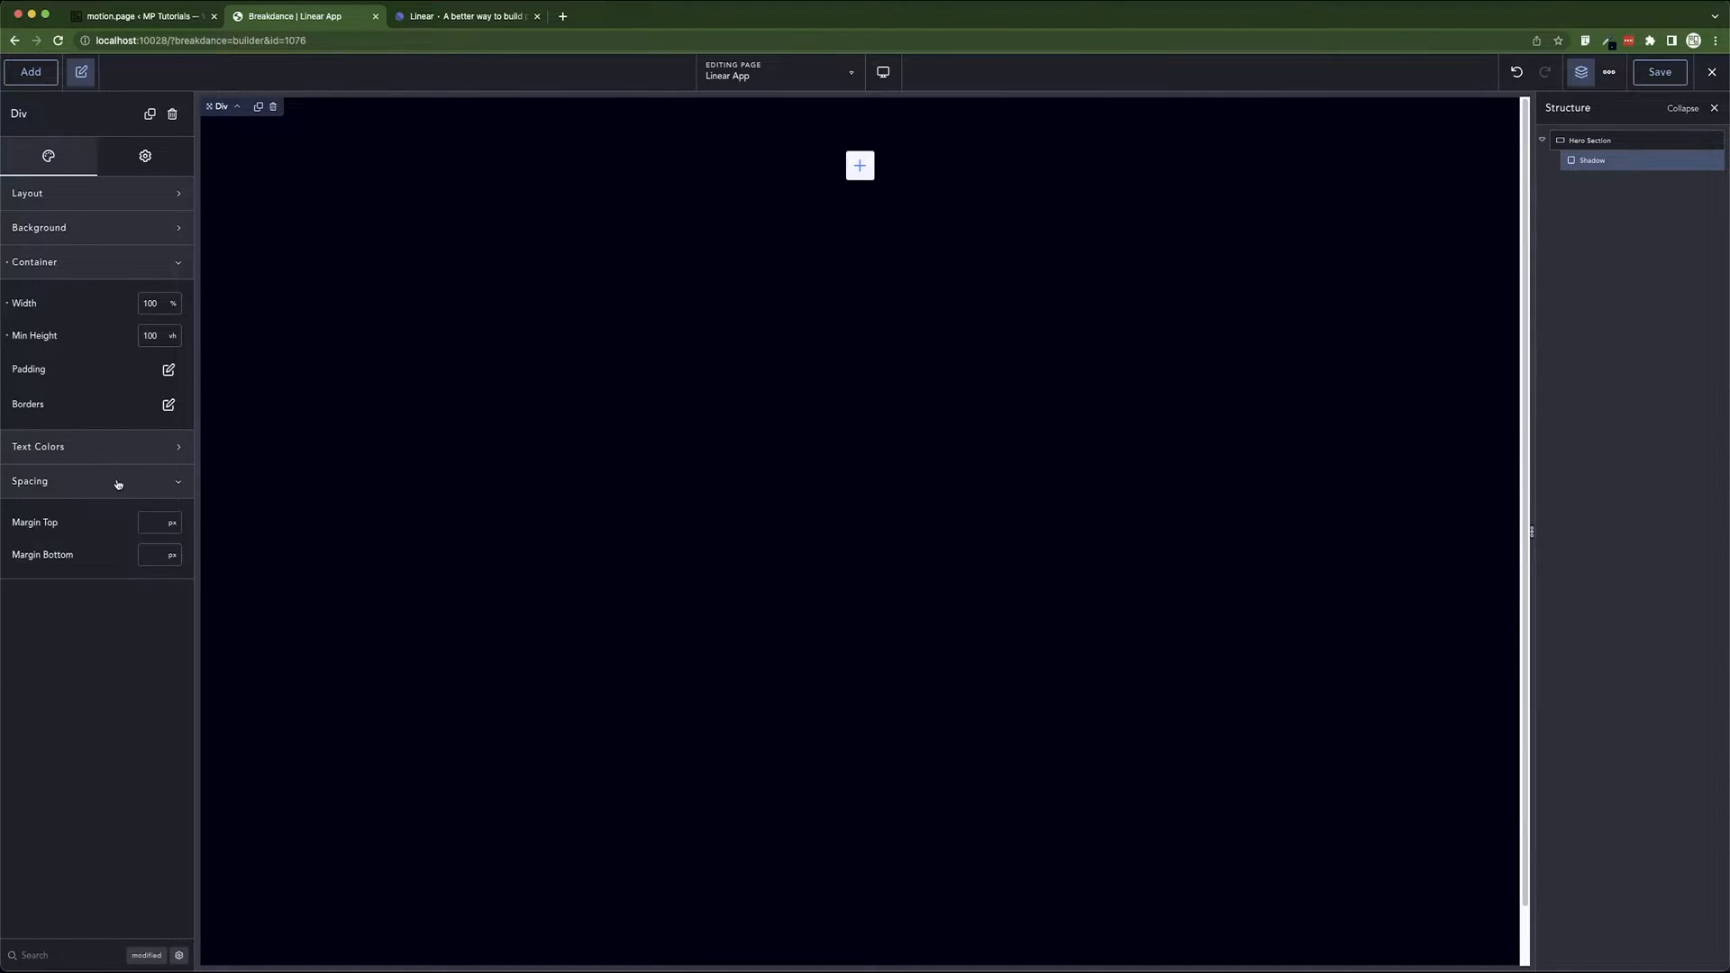
left_click(148, 522)
type("75")
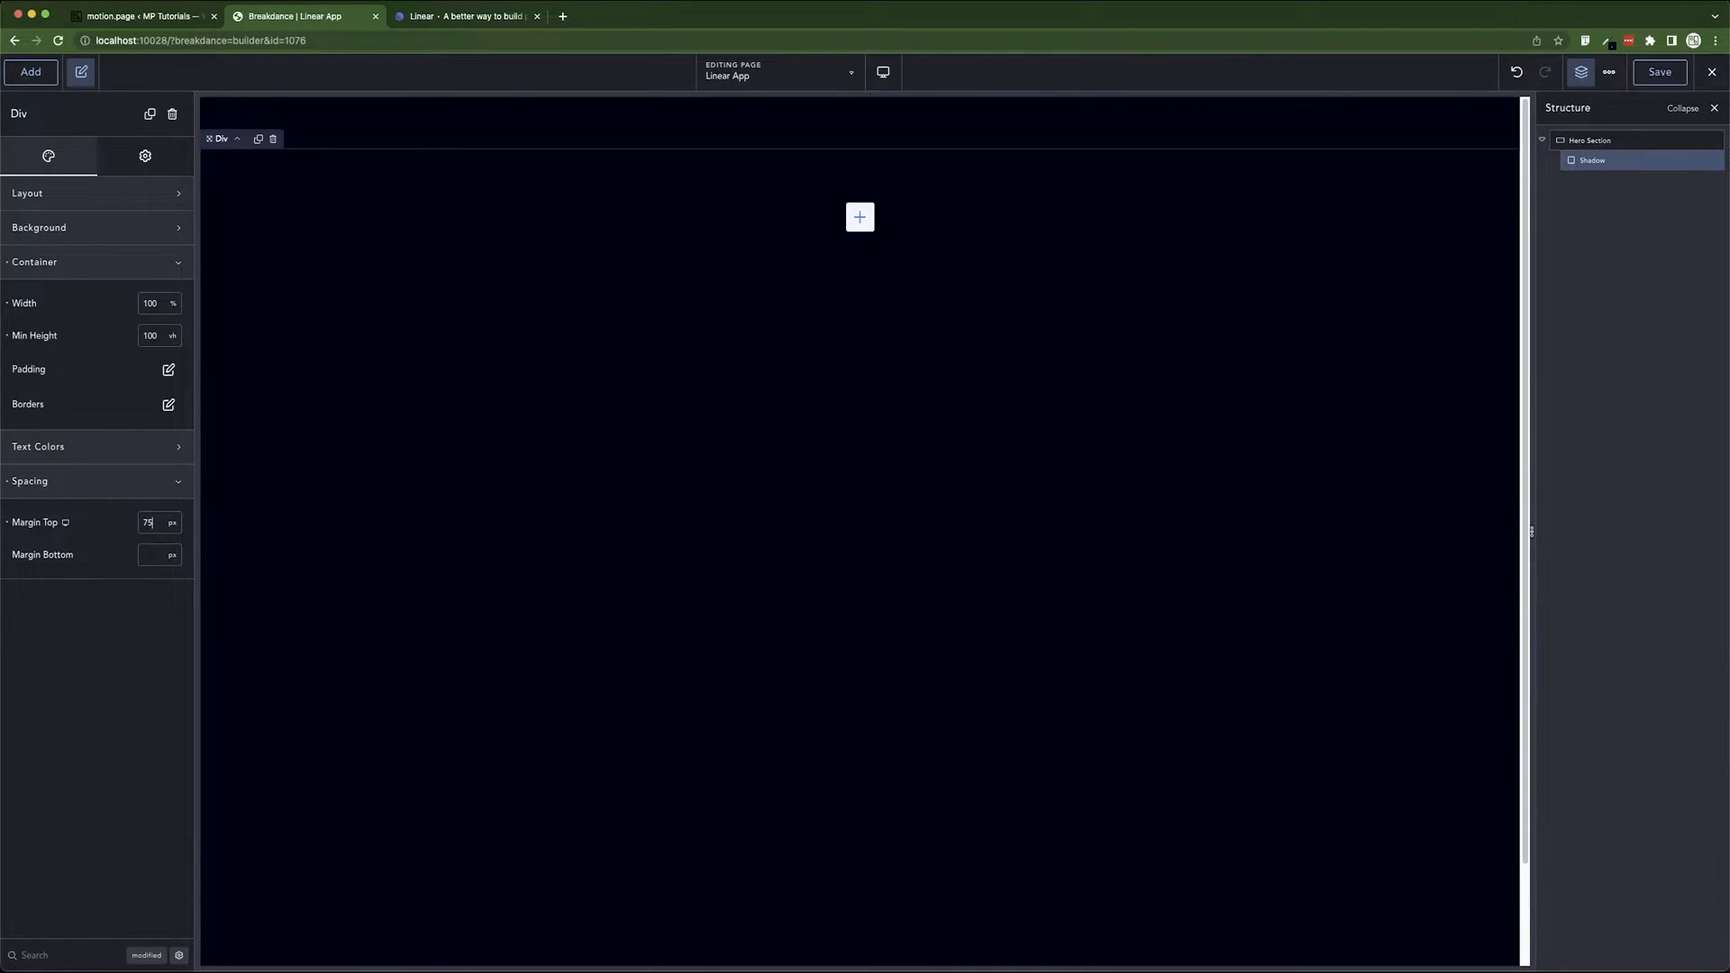
type("-")
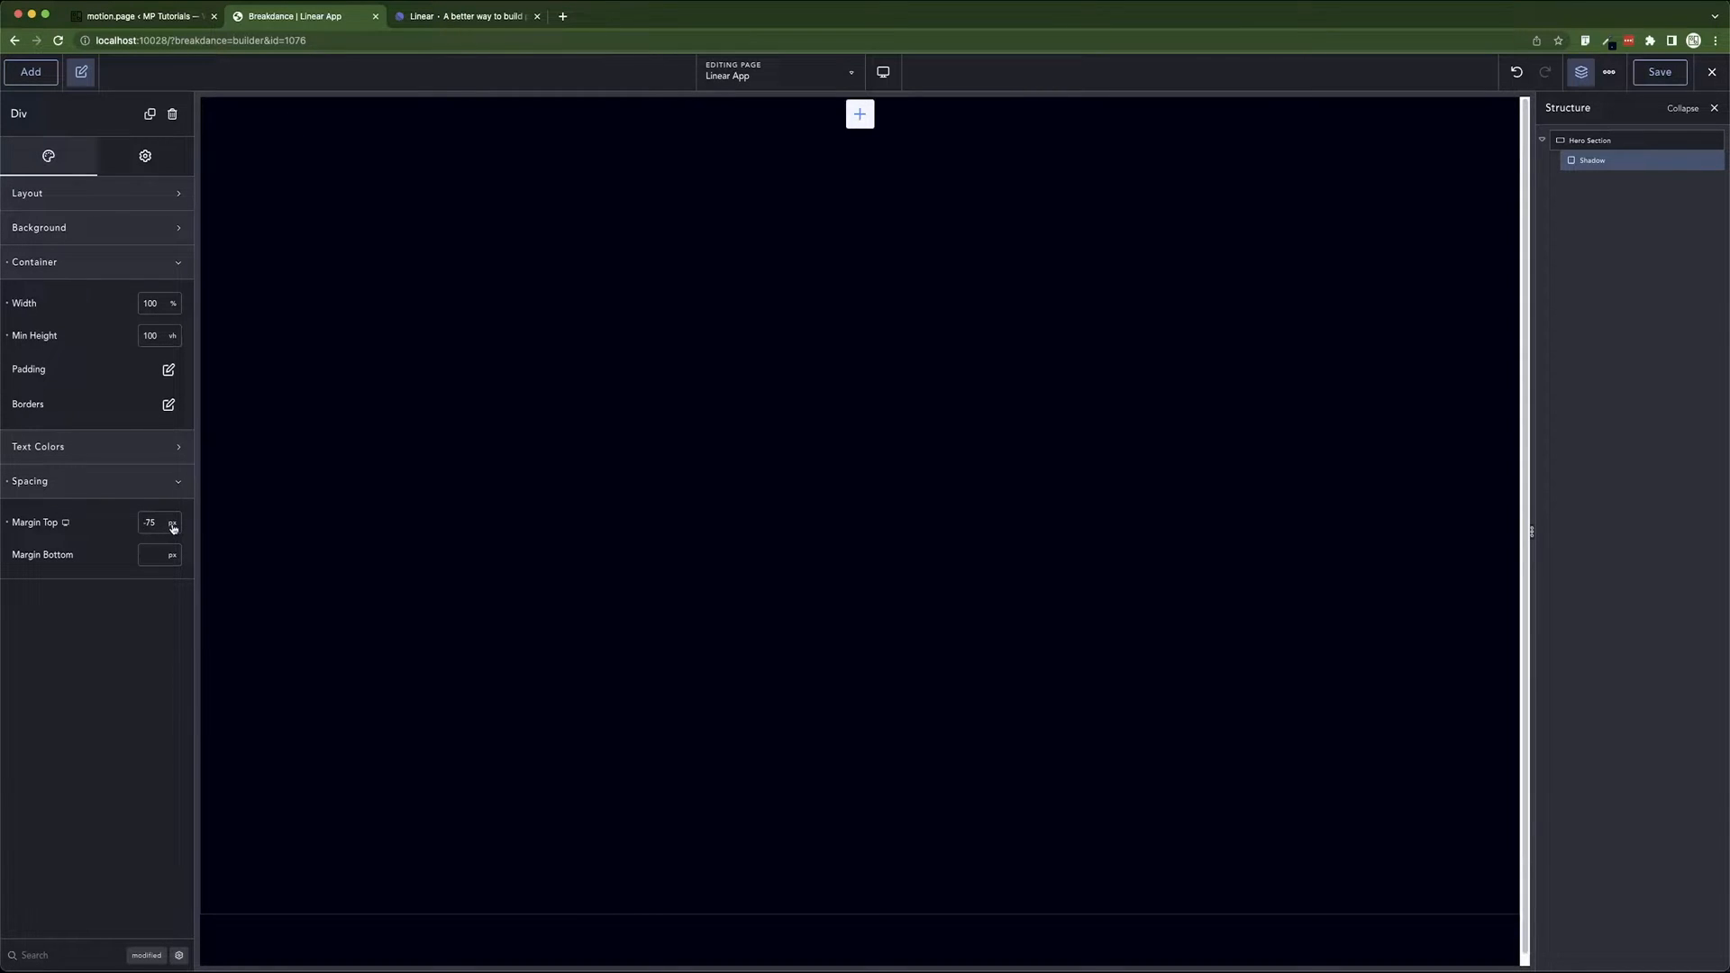
left_click(172, 525)
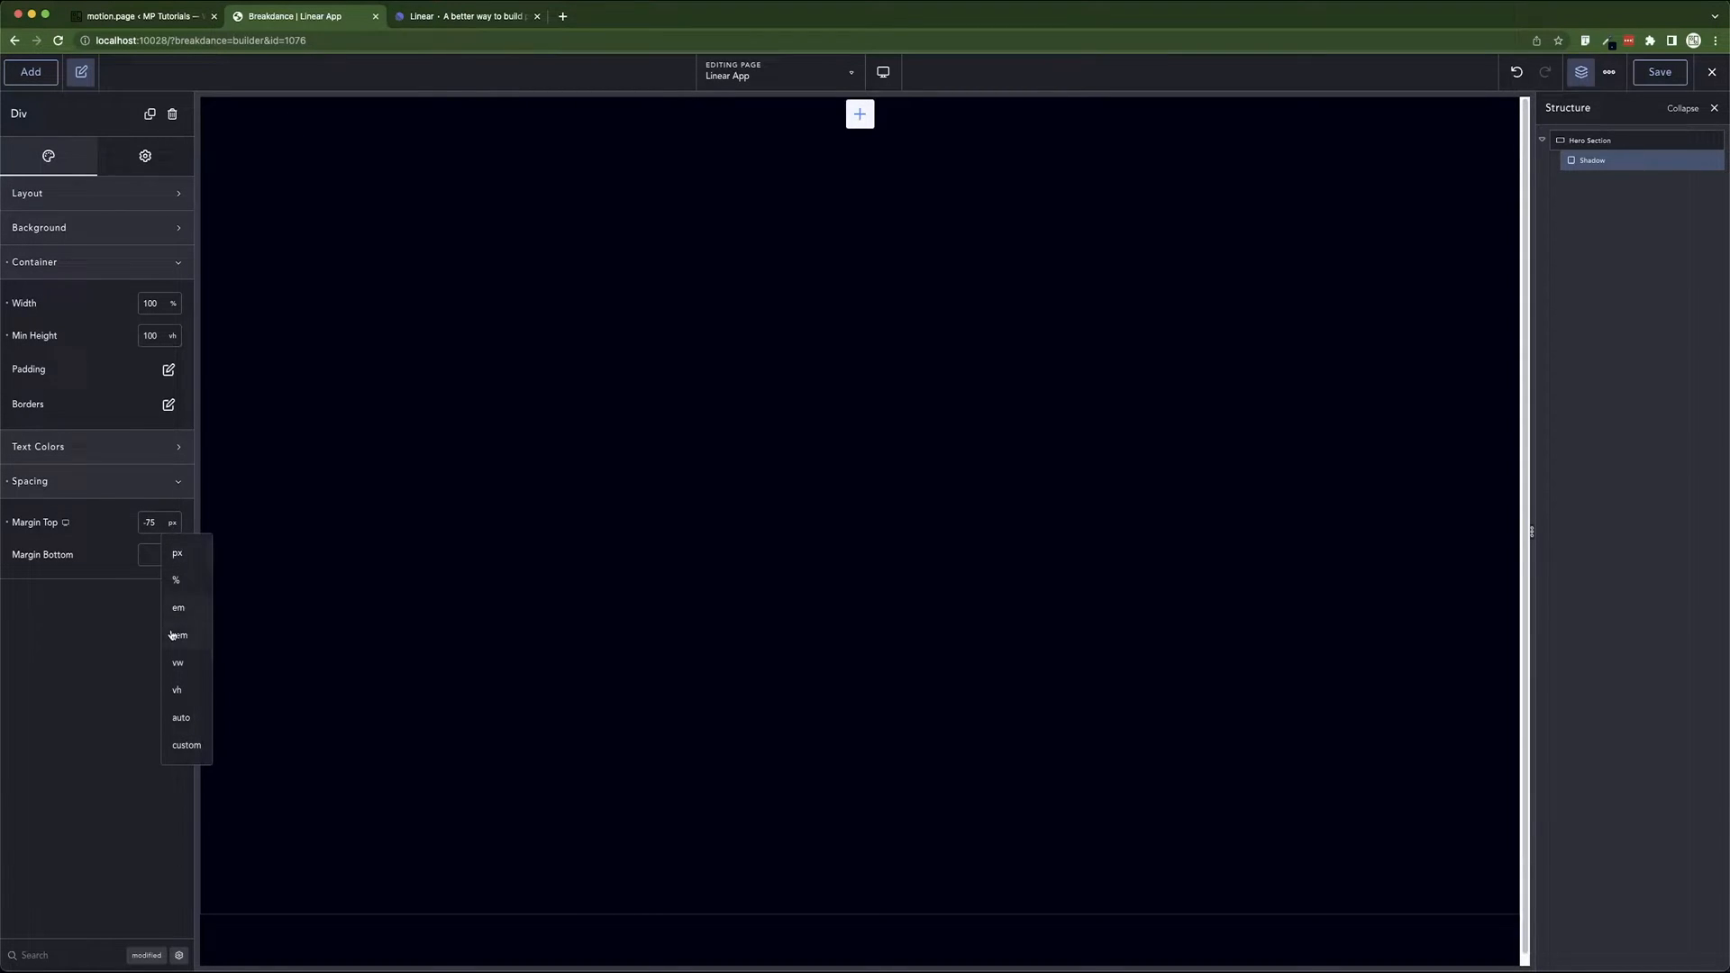
left_click(179, 690)
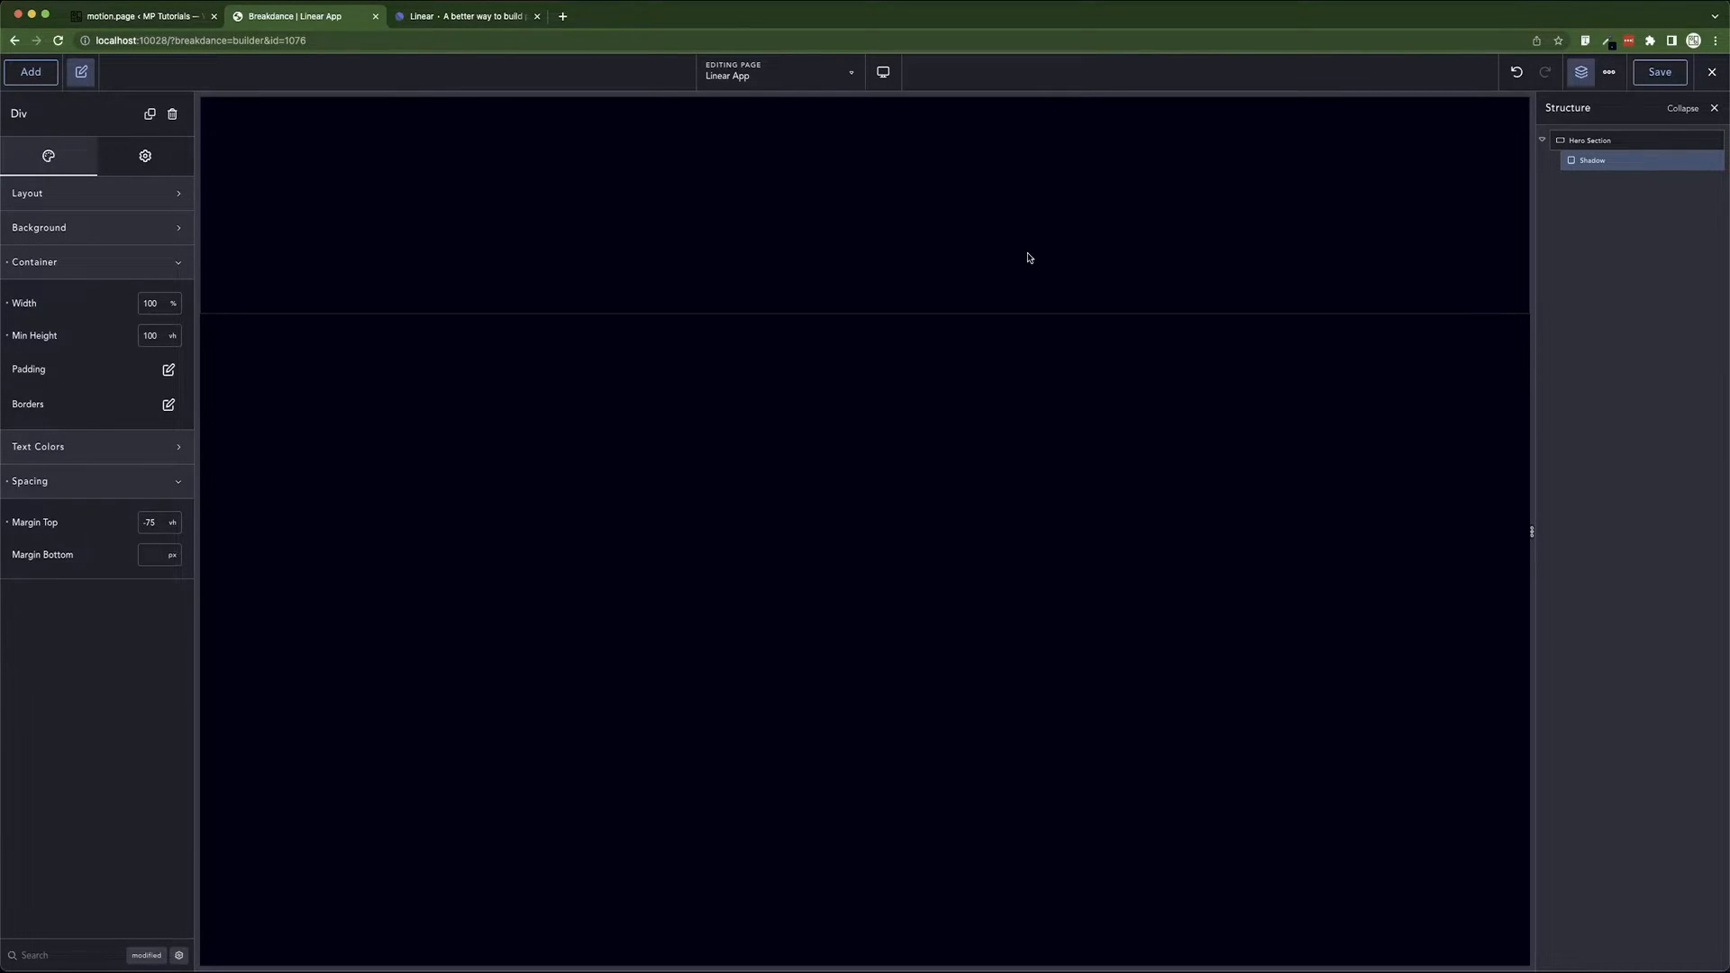
left_click(1660, 76)
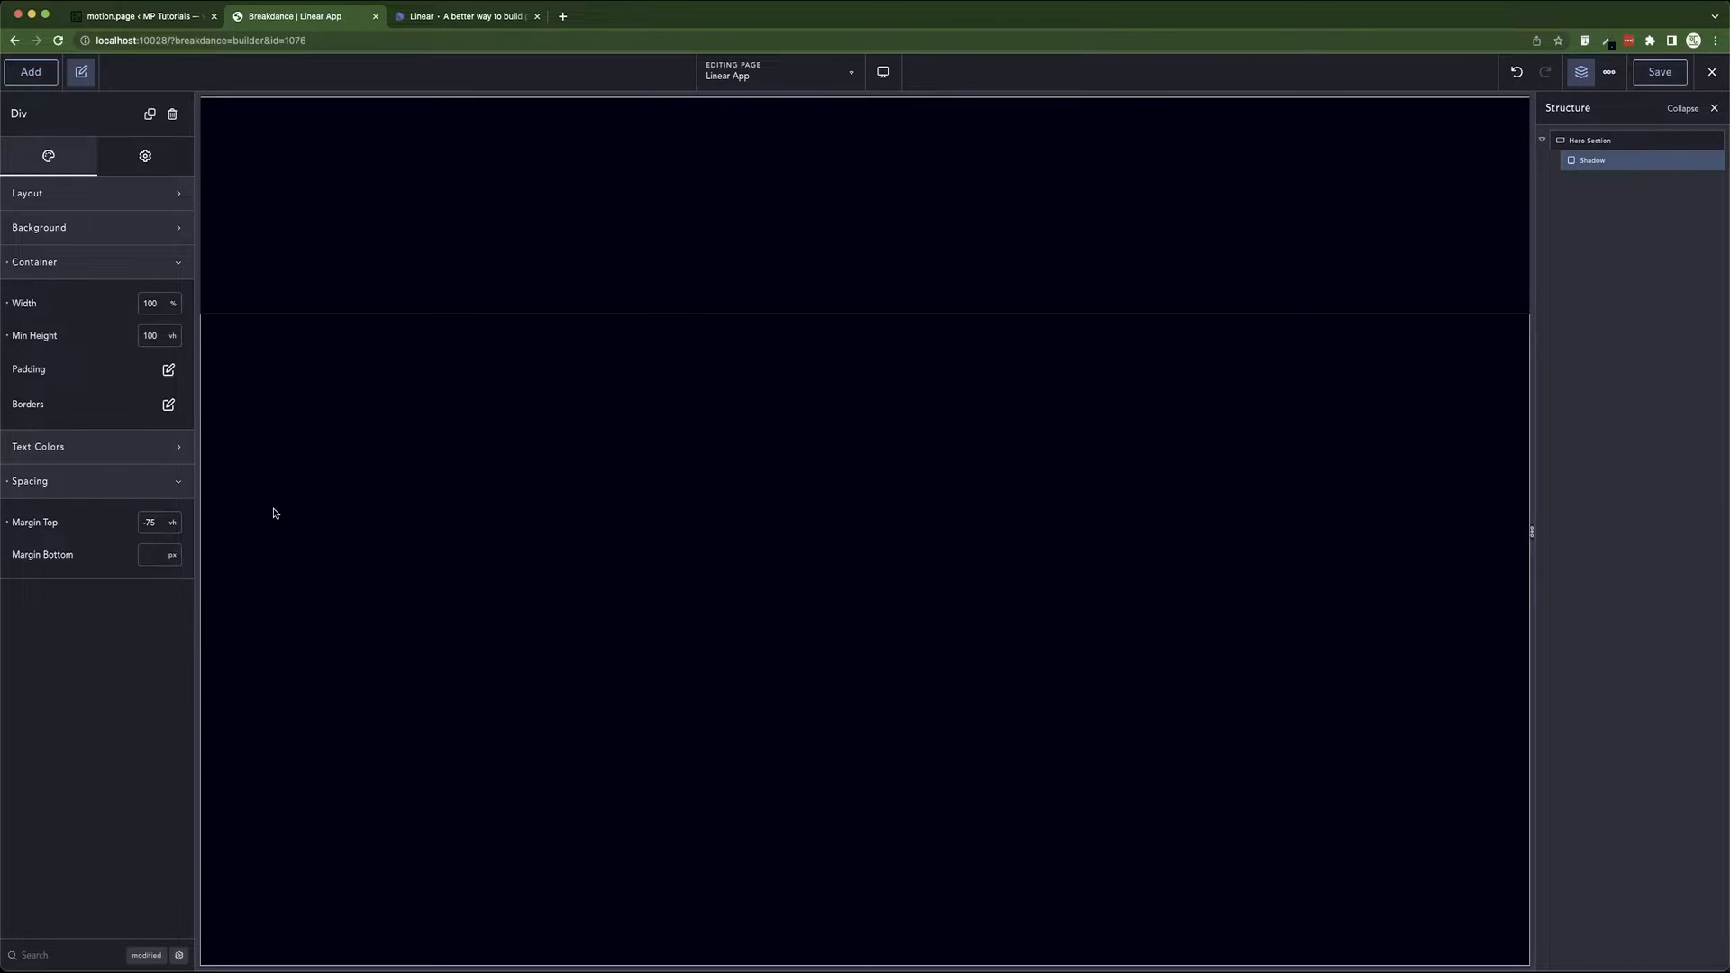
- Copy the hex value #7877C6 from the saved purple Top Gra swatch and leave the Shadow div's background color empty
left_click(117, 267)
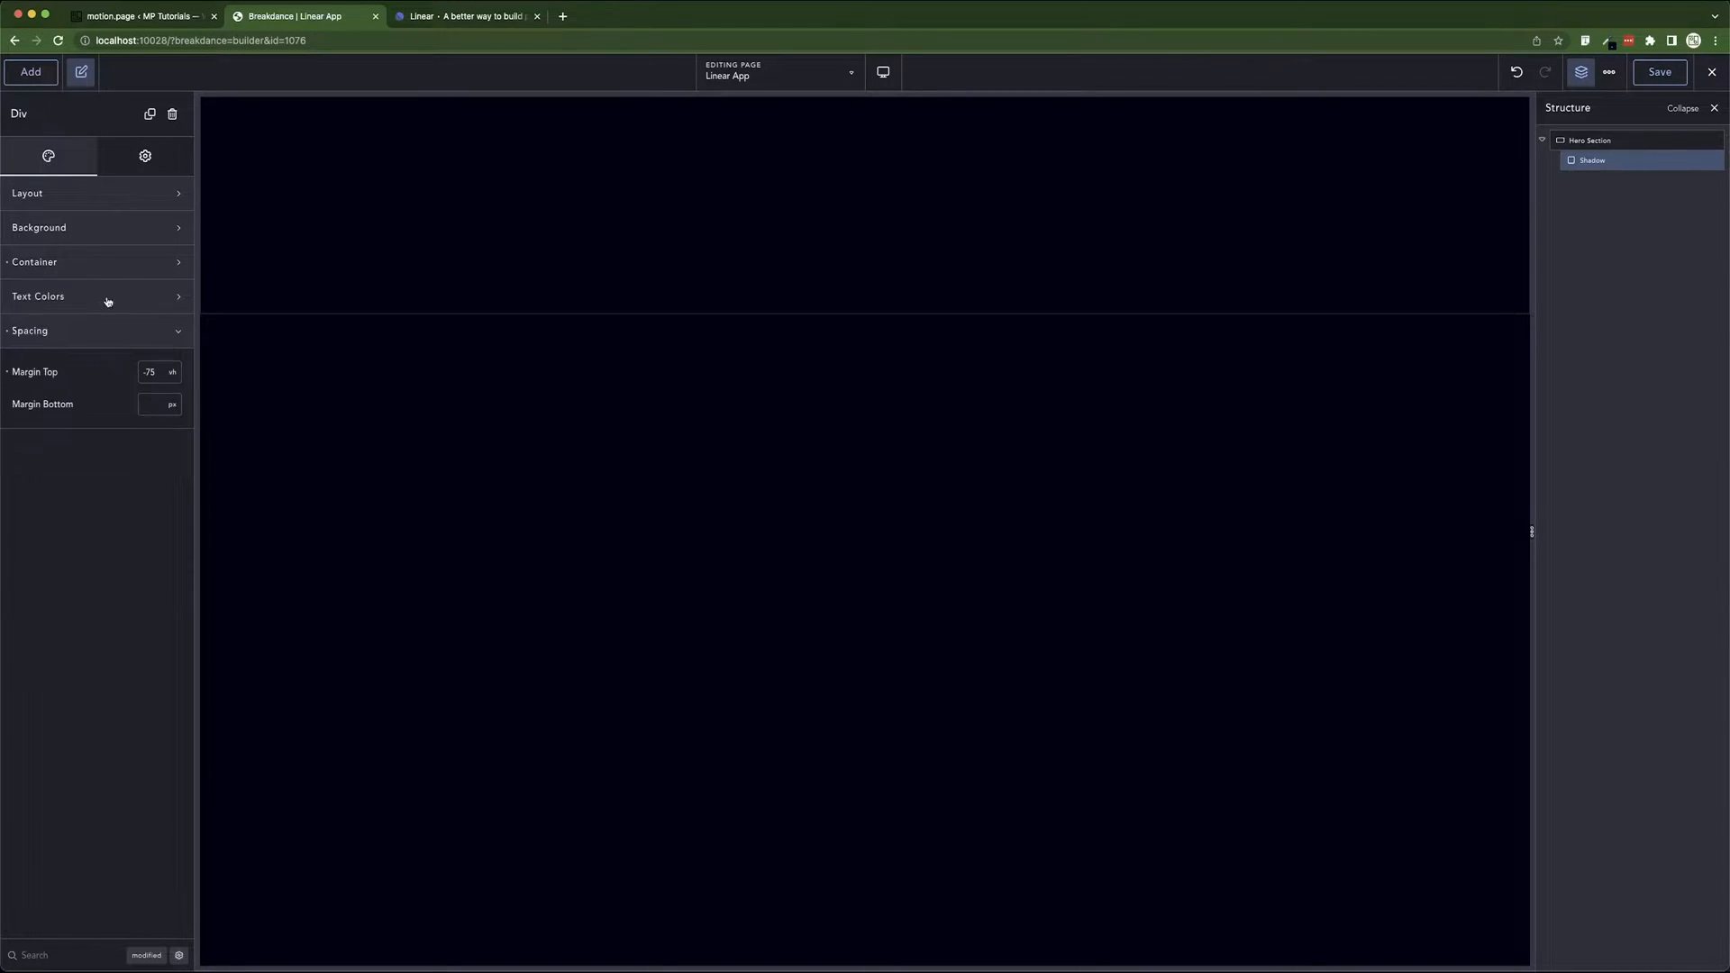
left_click(98, 331)
left_click(116, 226)
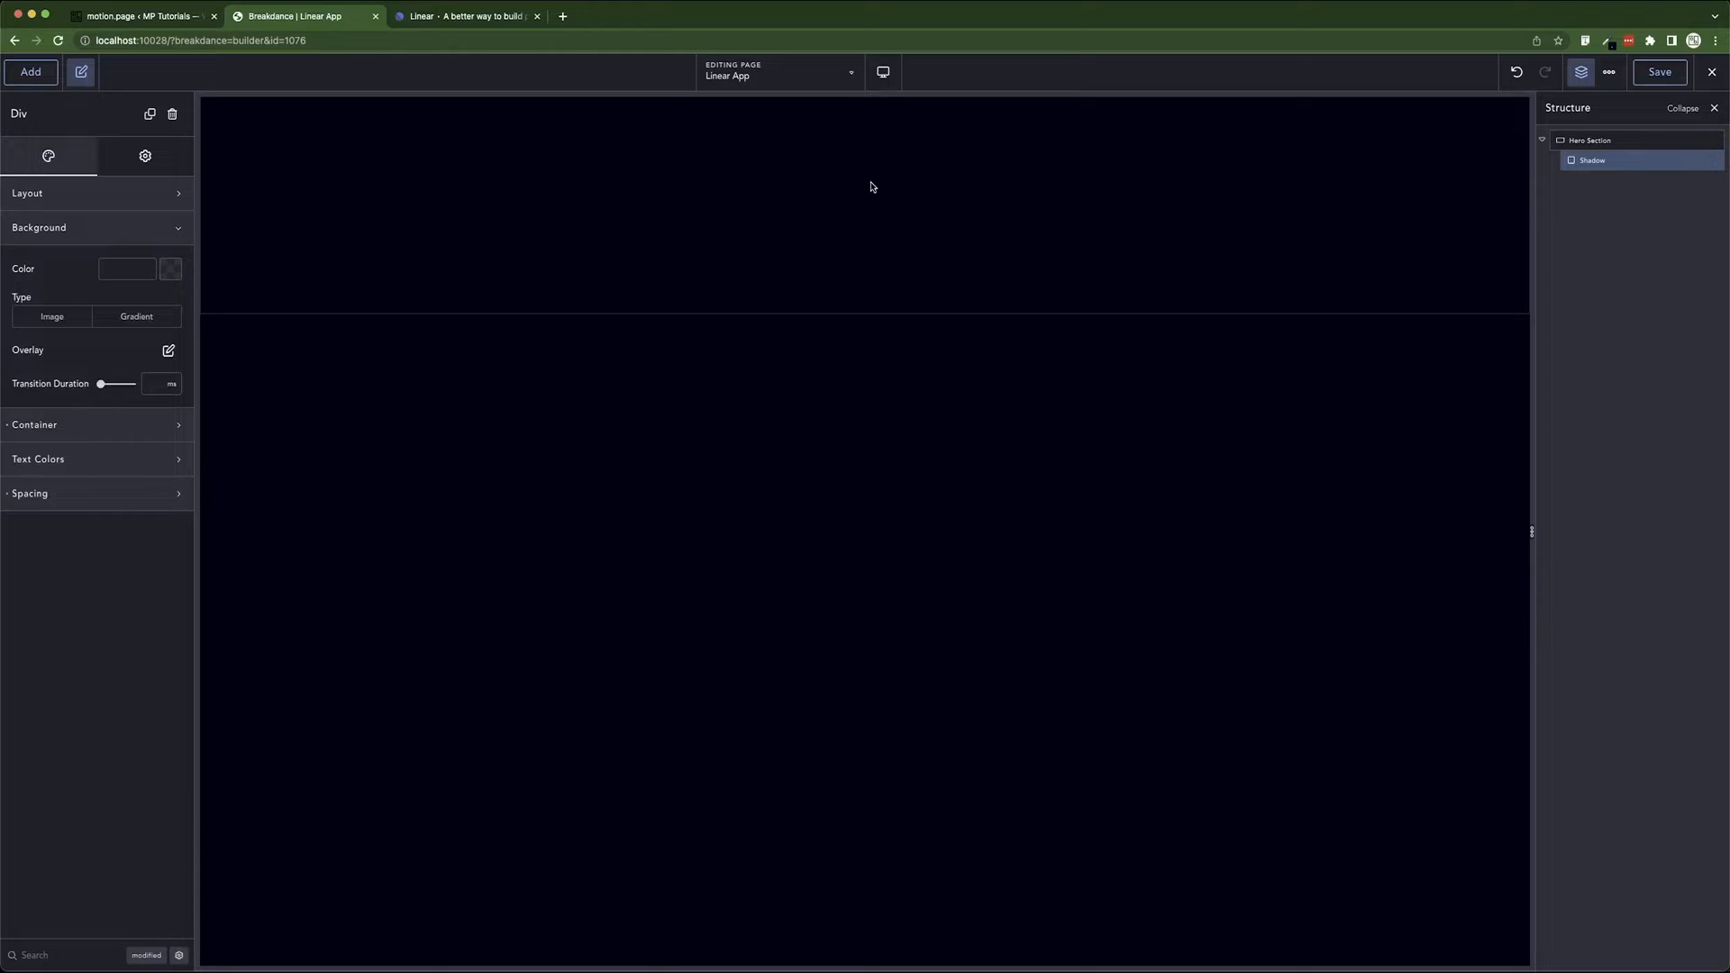
left_click(173, 269)
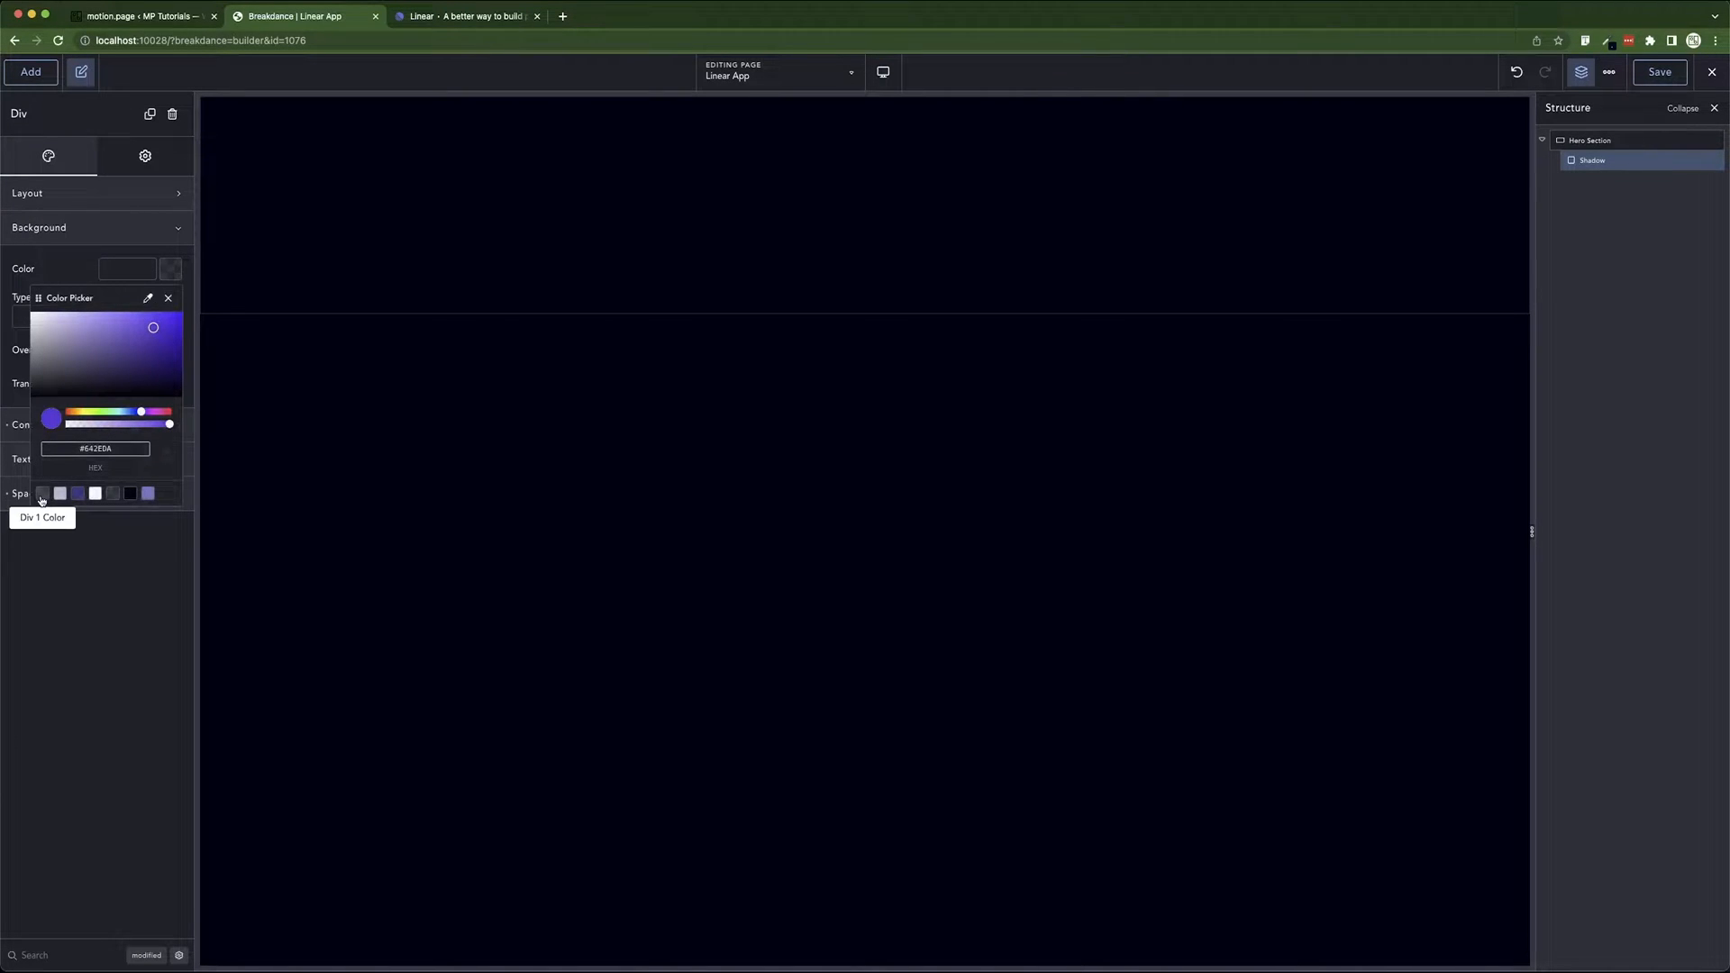
left_click(148, 493)
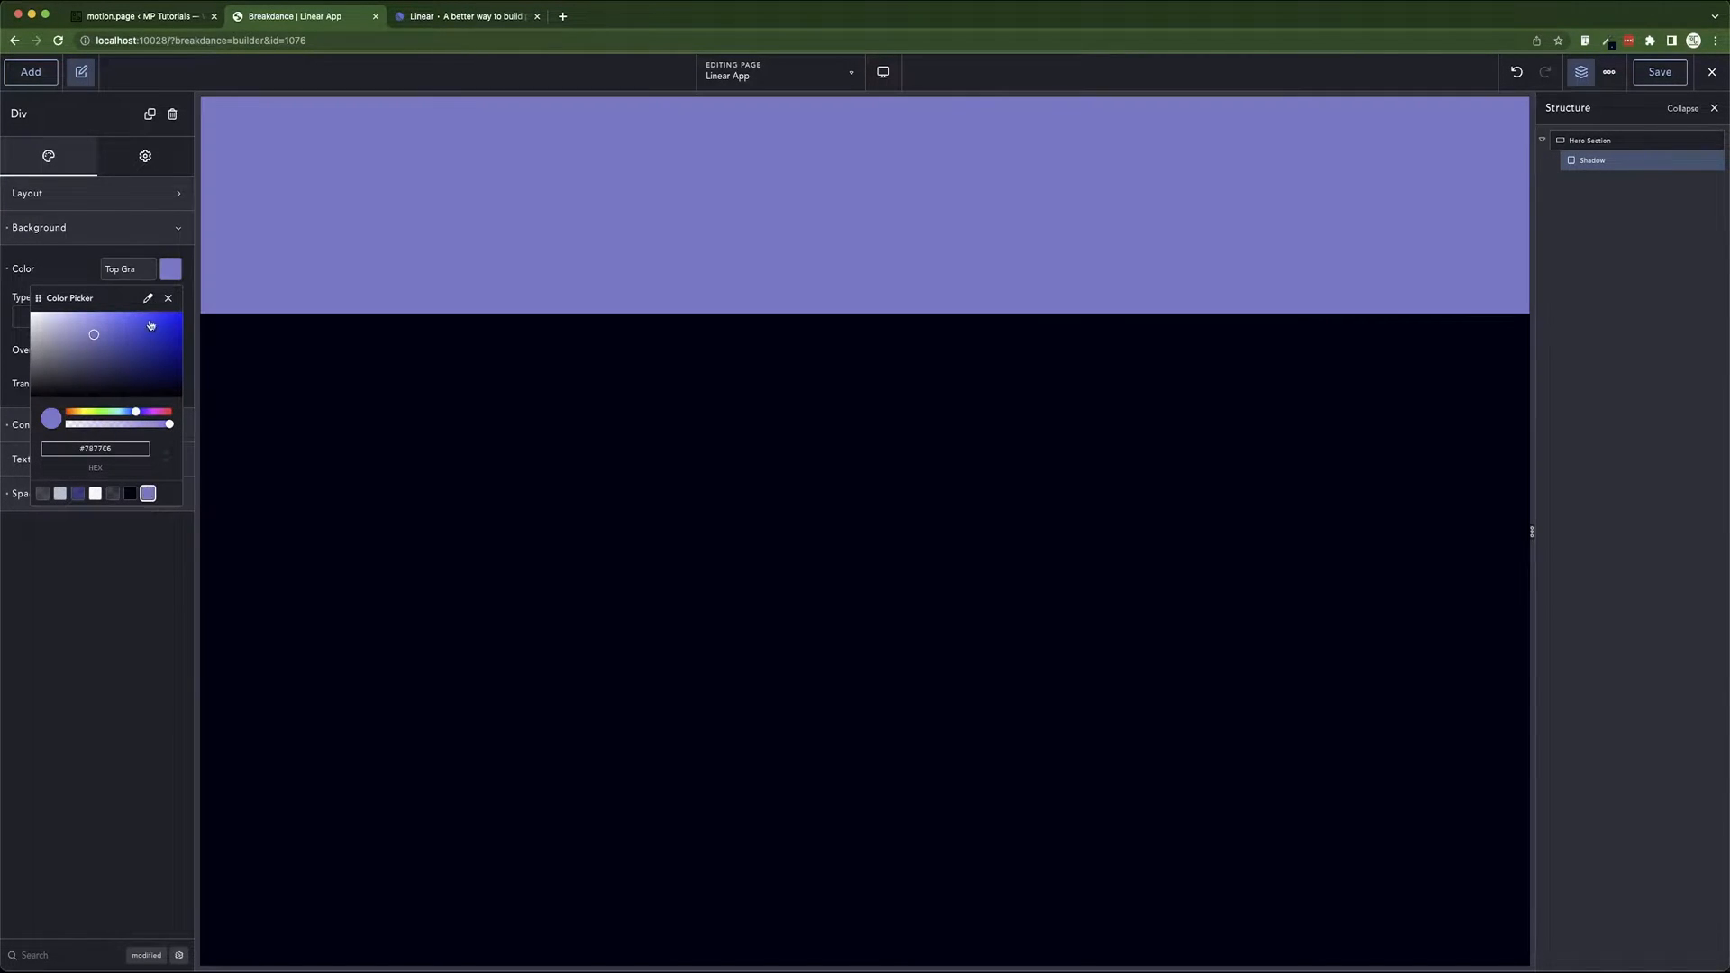
left_click(169, 270)
left_click(170, 269)
double_click(94, 448)
key("super+c")
left_click(8, 268)
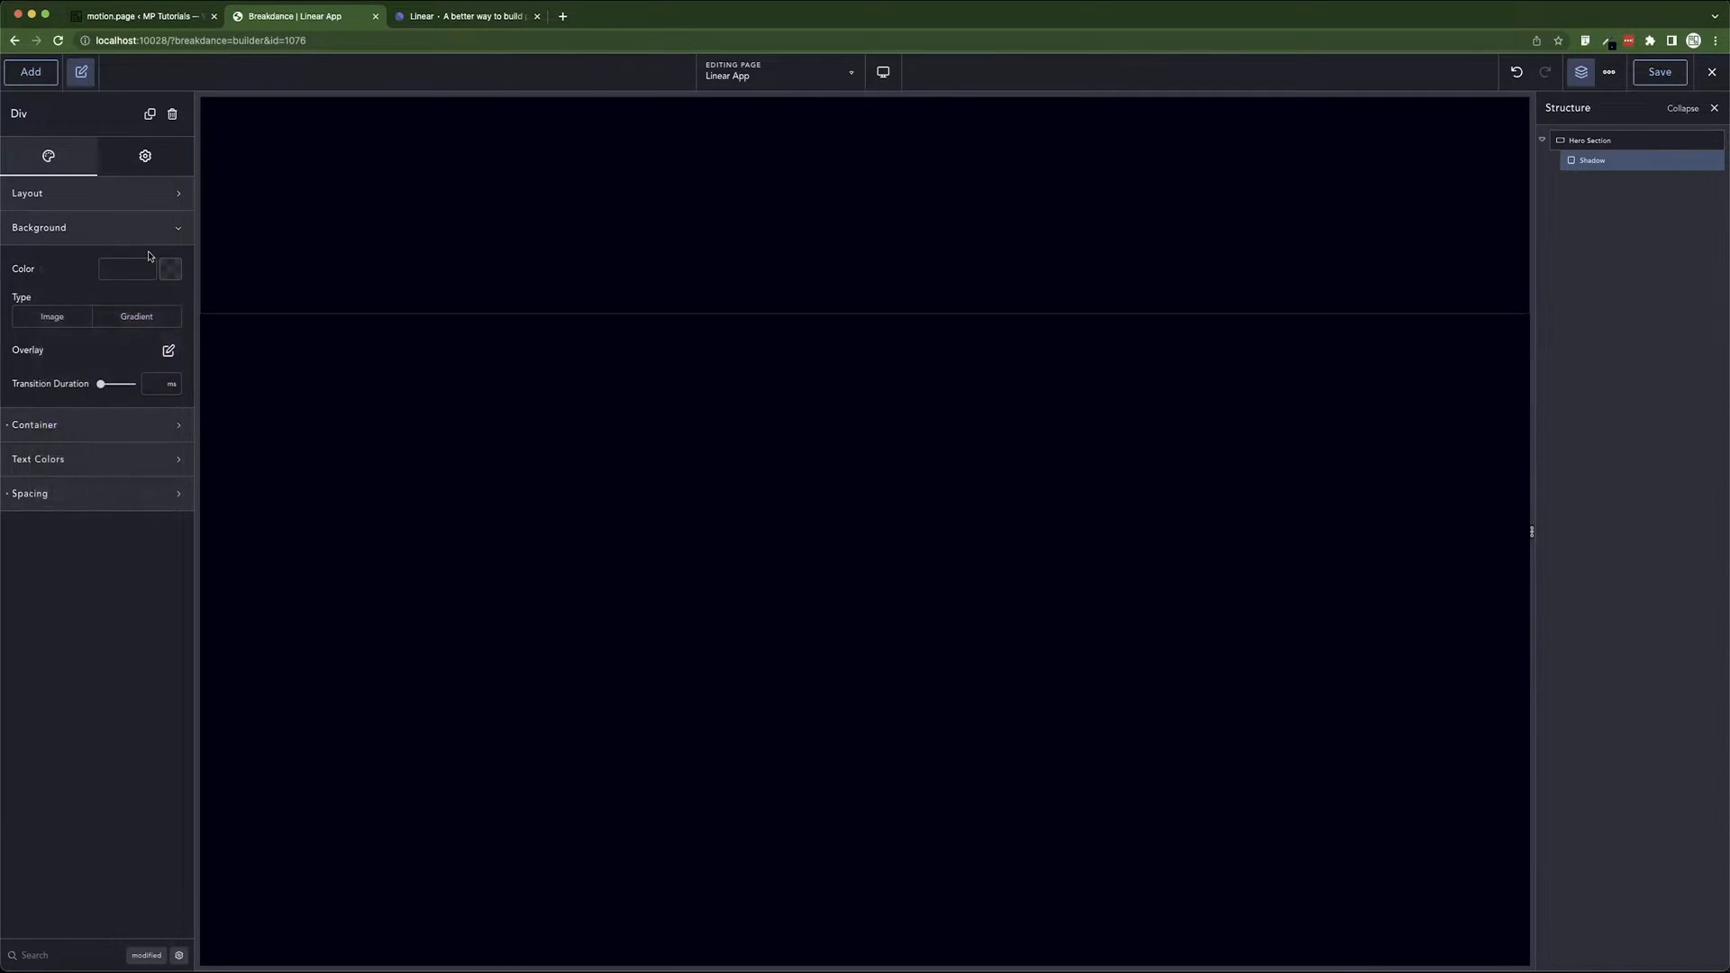
- Set the Shadow div's background type to Gradient and open the gradient editor over the canvas
left_click(160, 233)
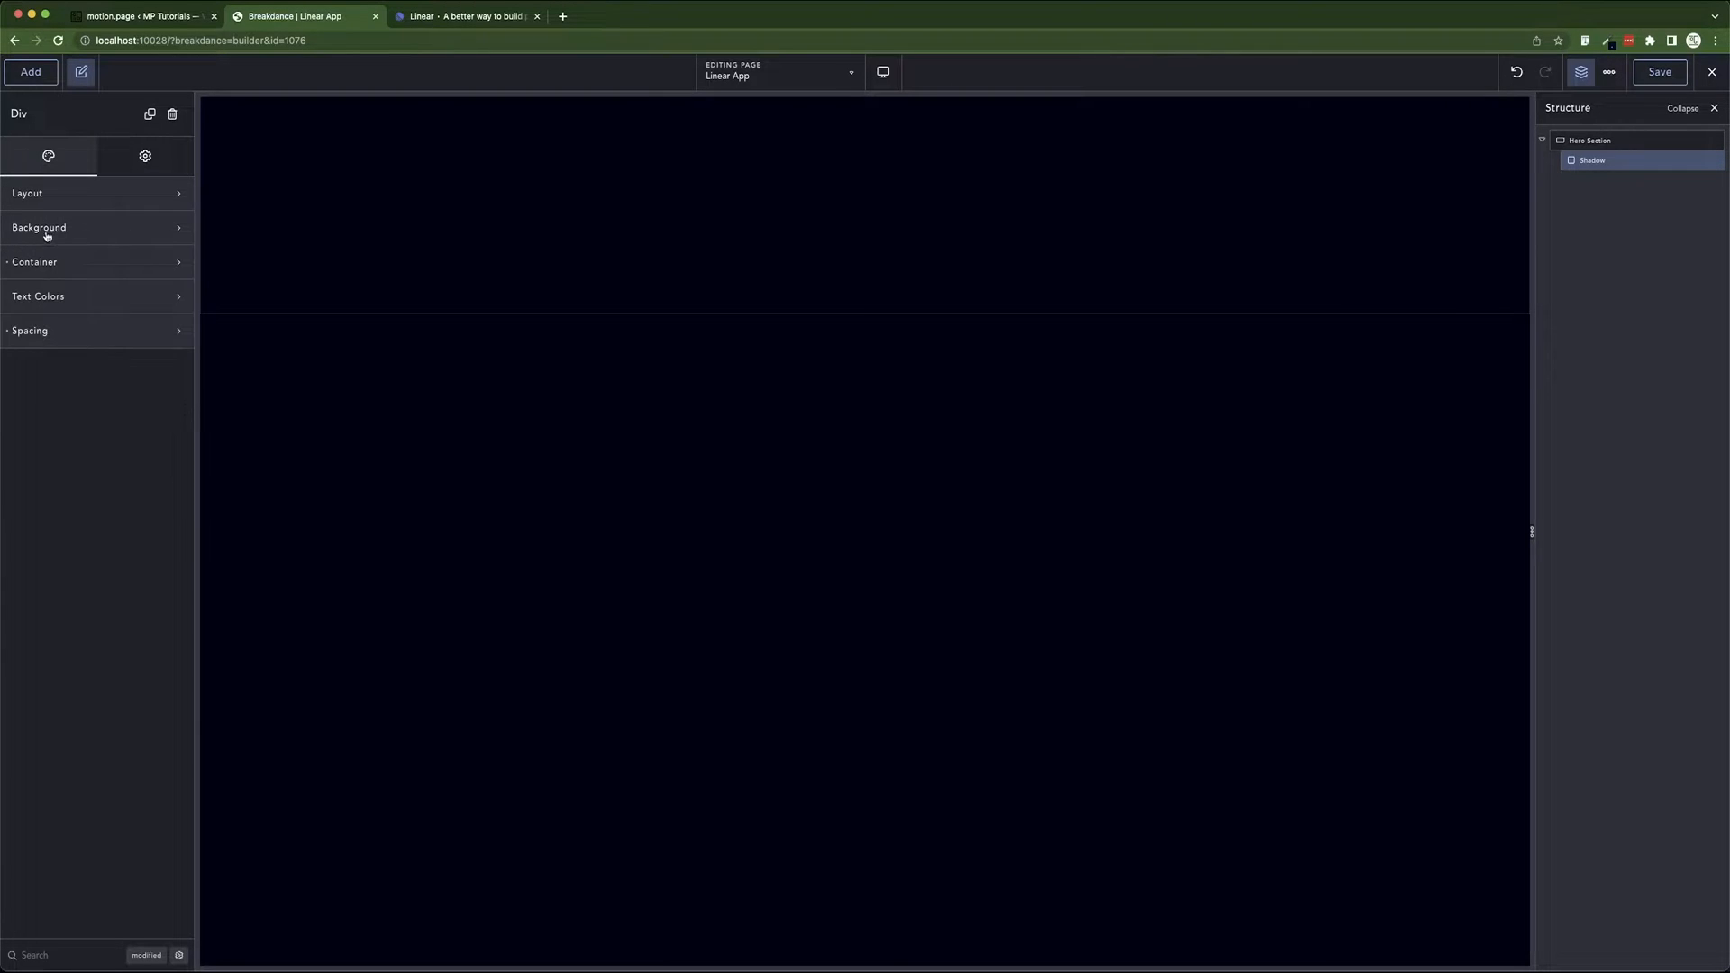
left_click(73, 232)
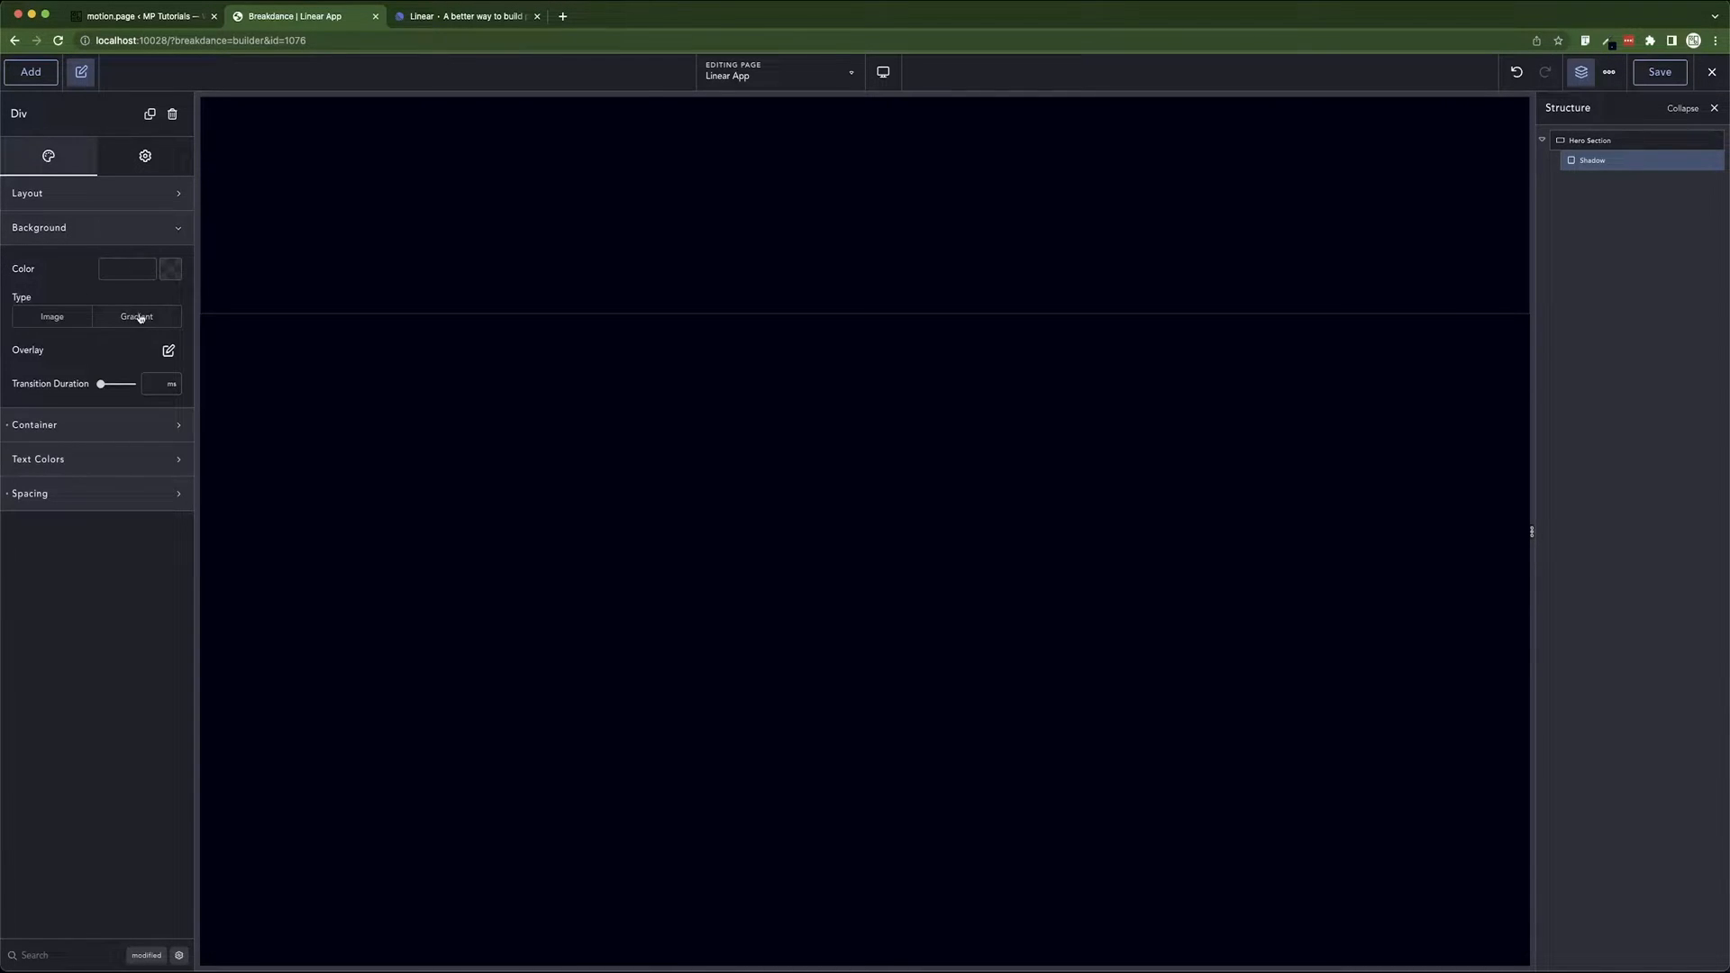
left_click(140, 317)
left_click(107, 380)
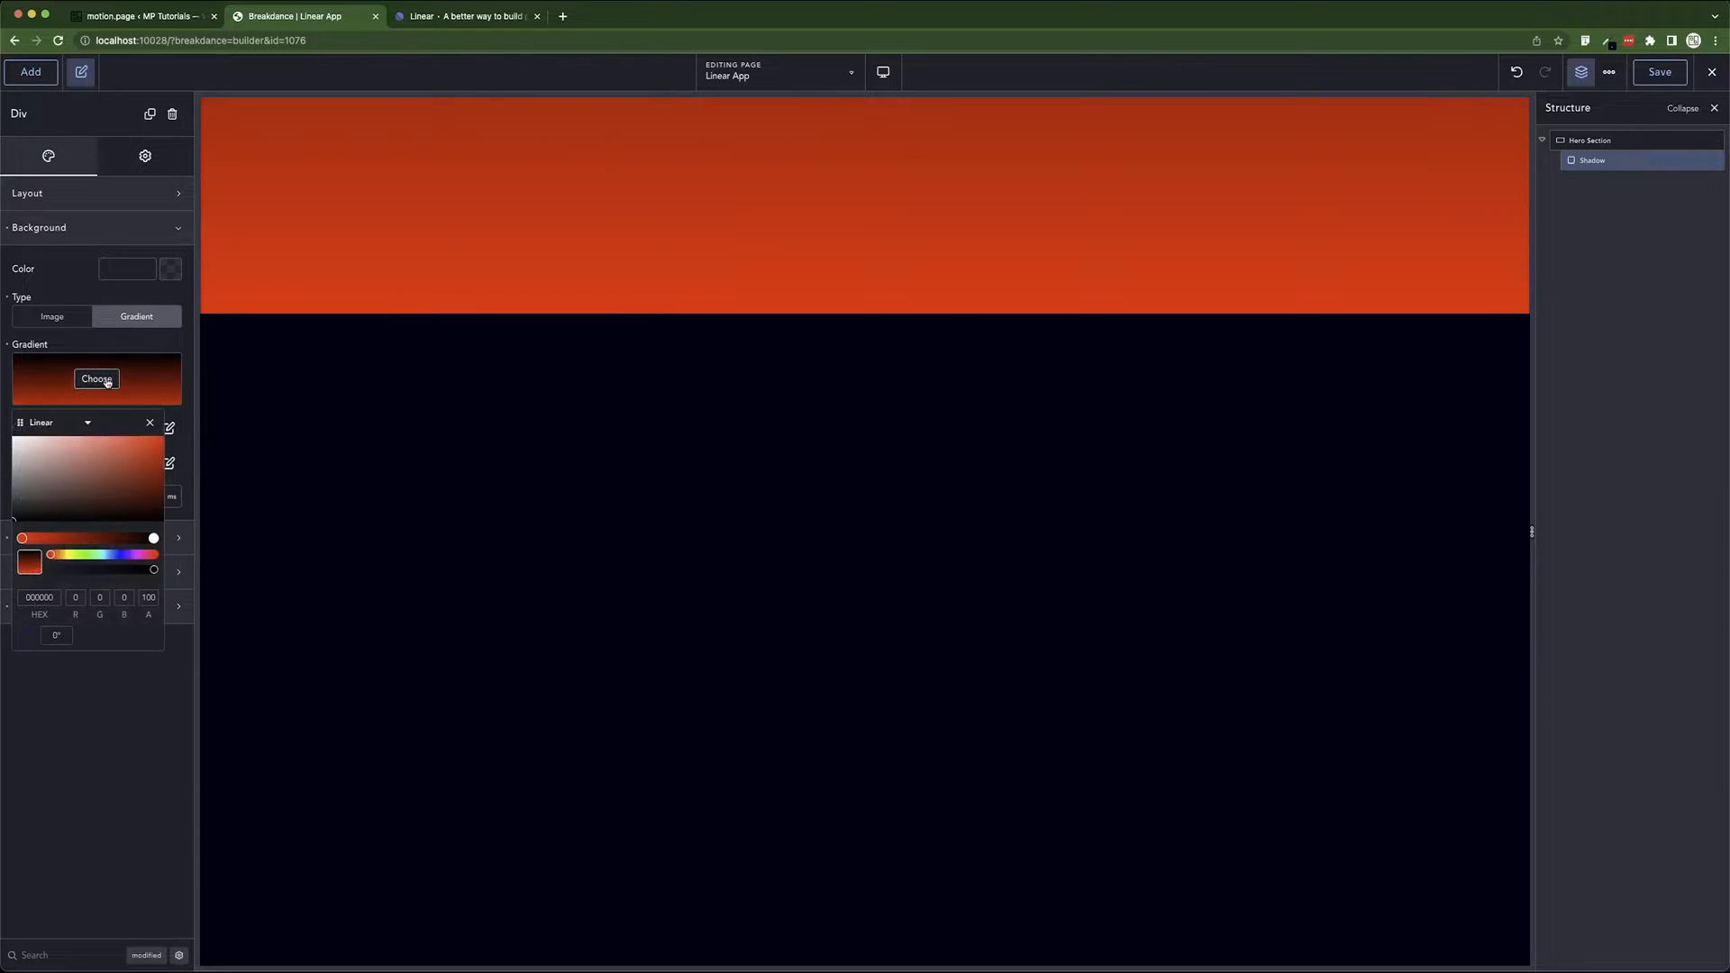
left_click_drag(121, 426, 920, 249)
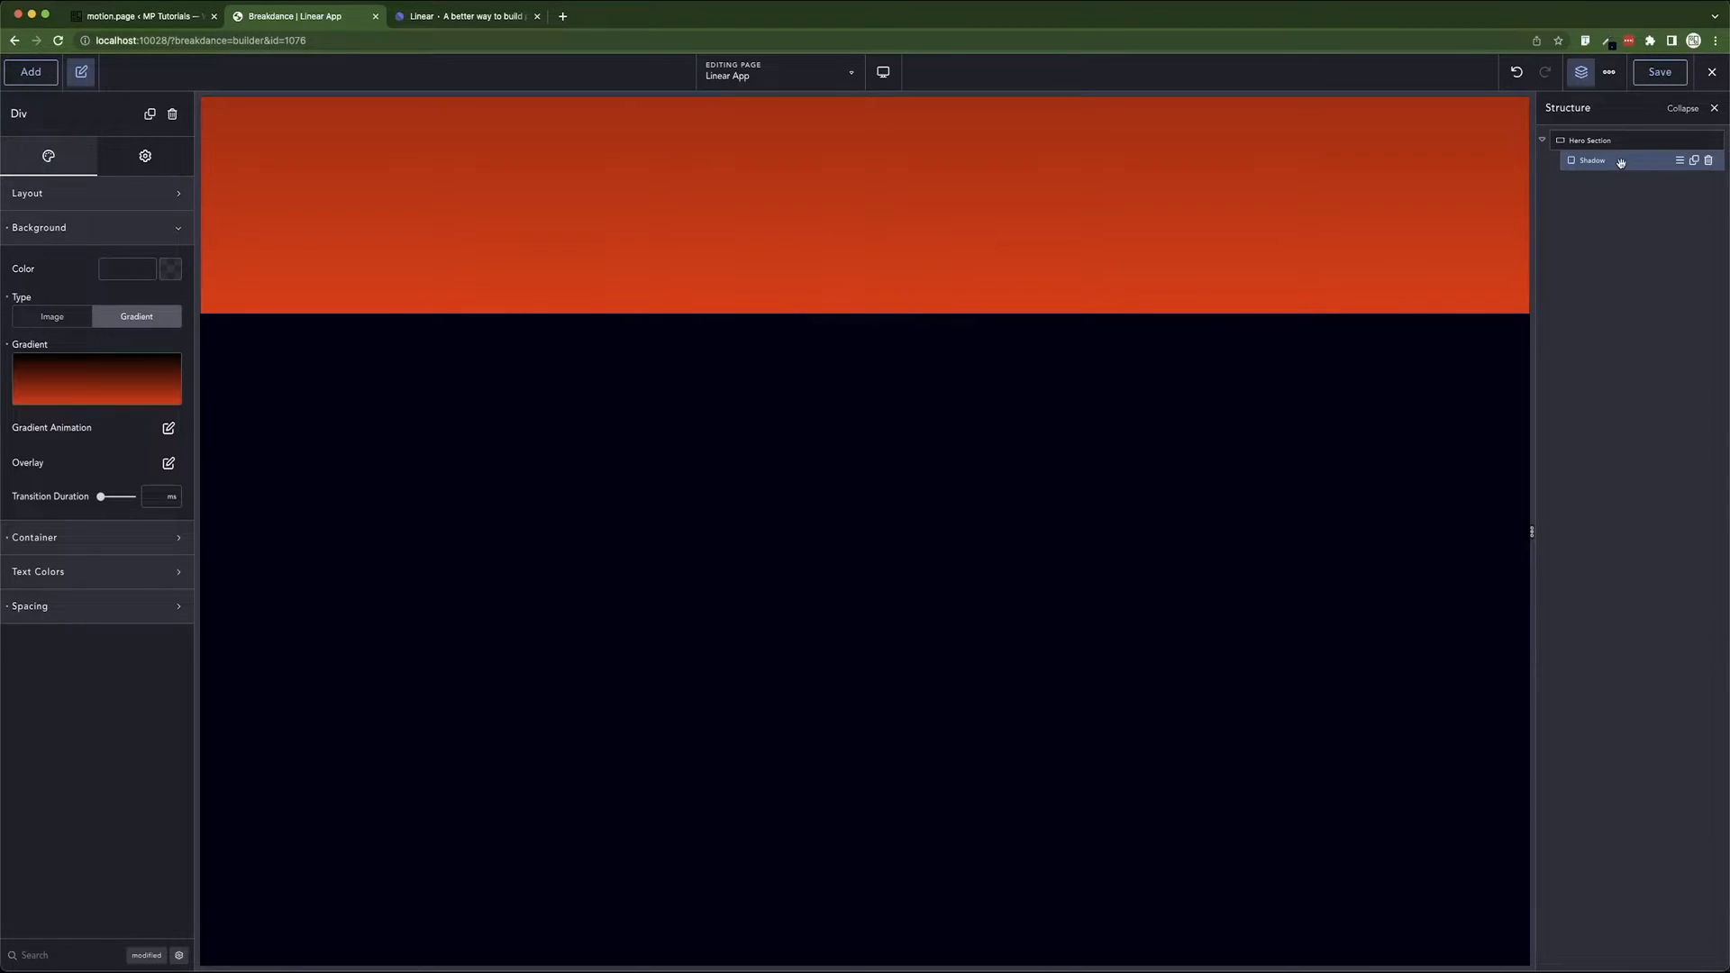
- Clear the Shadow div's top margin and change its background gradient from Linear to Radial
left_click(136, 606)
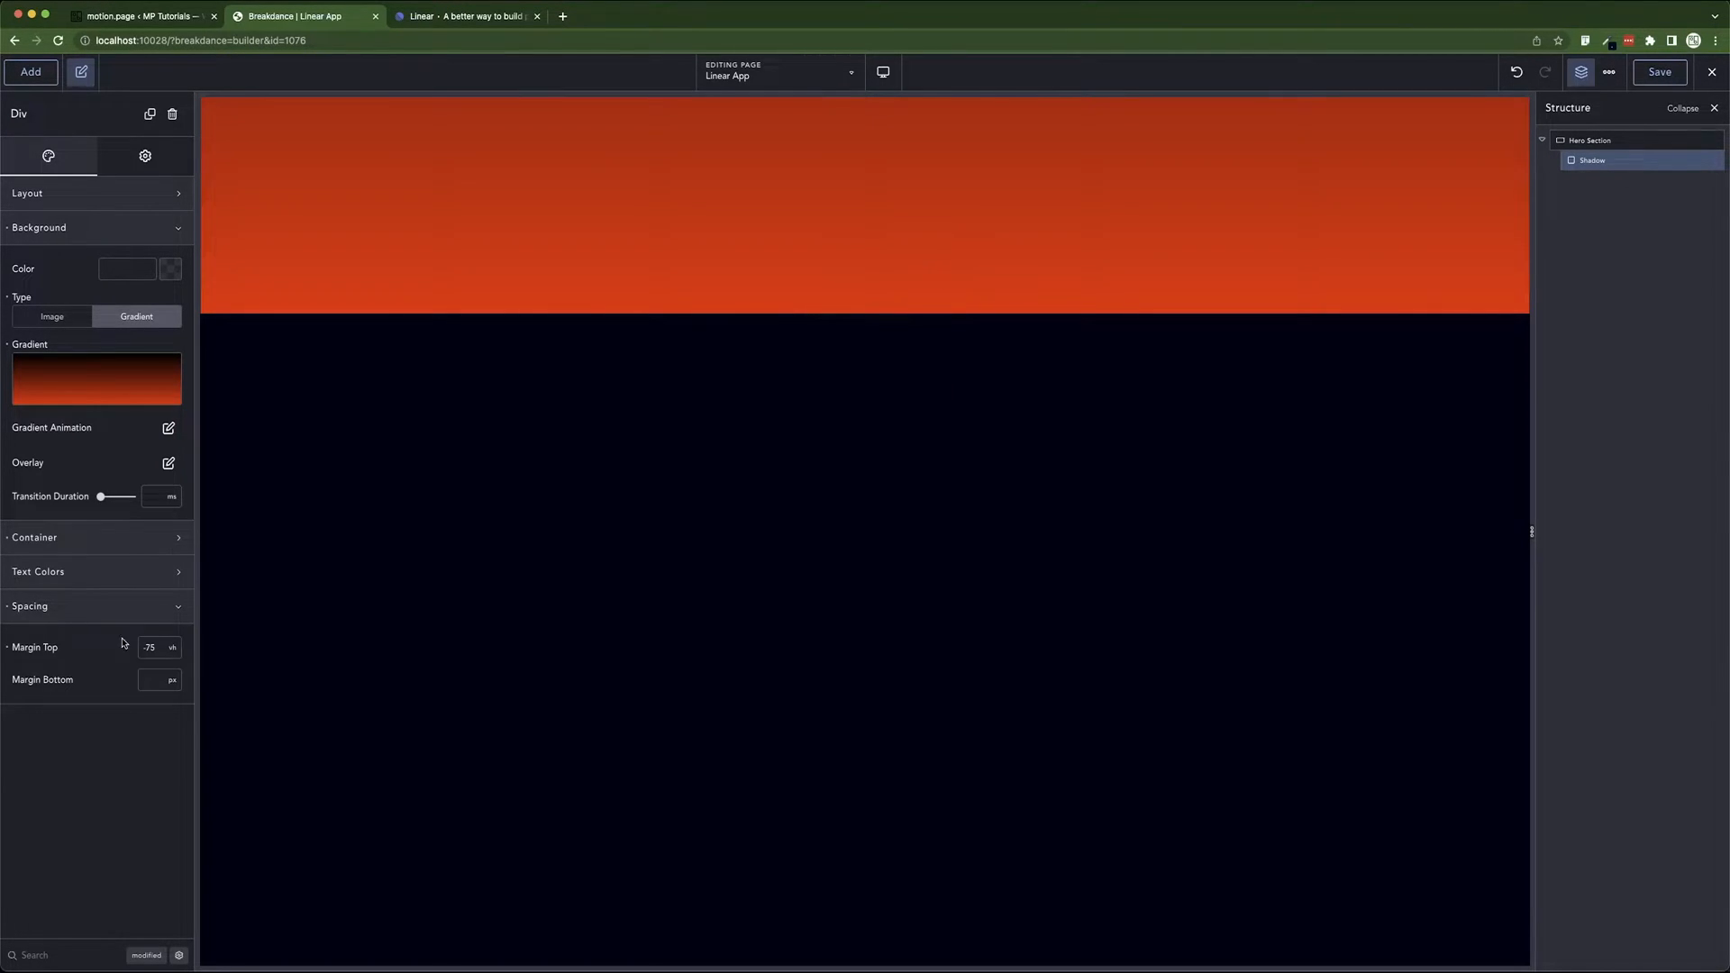
left_click(7, 648)
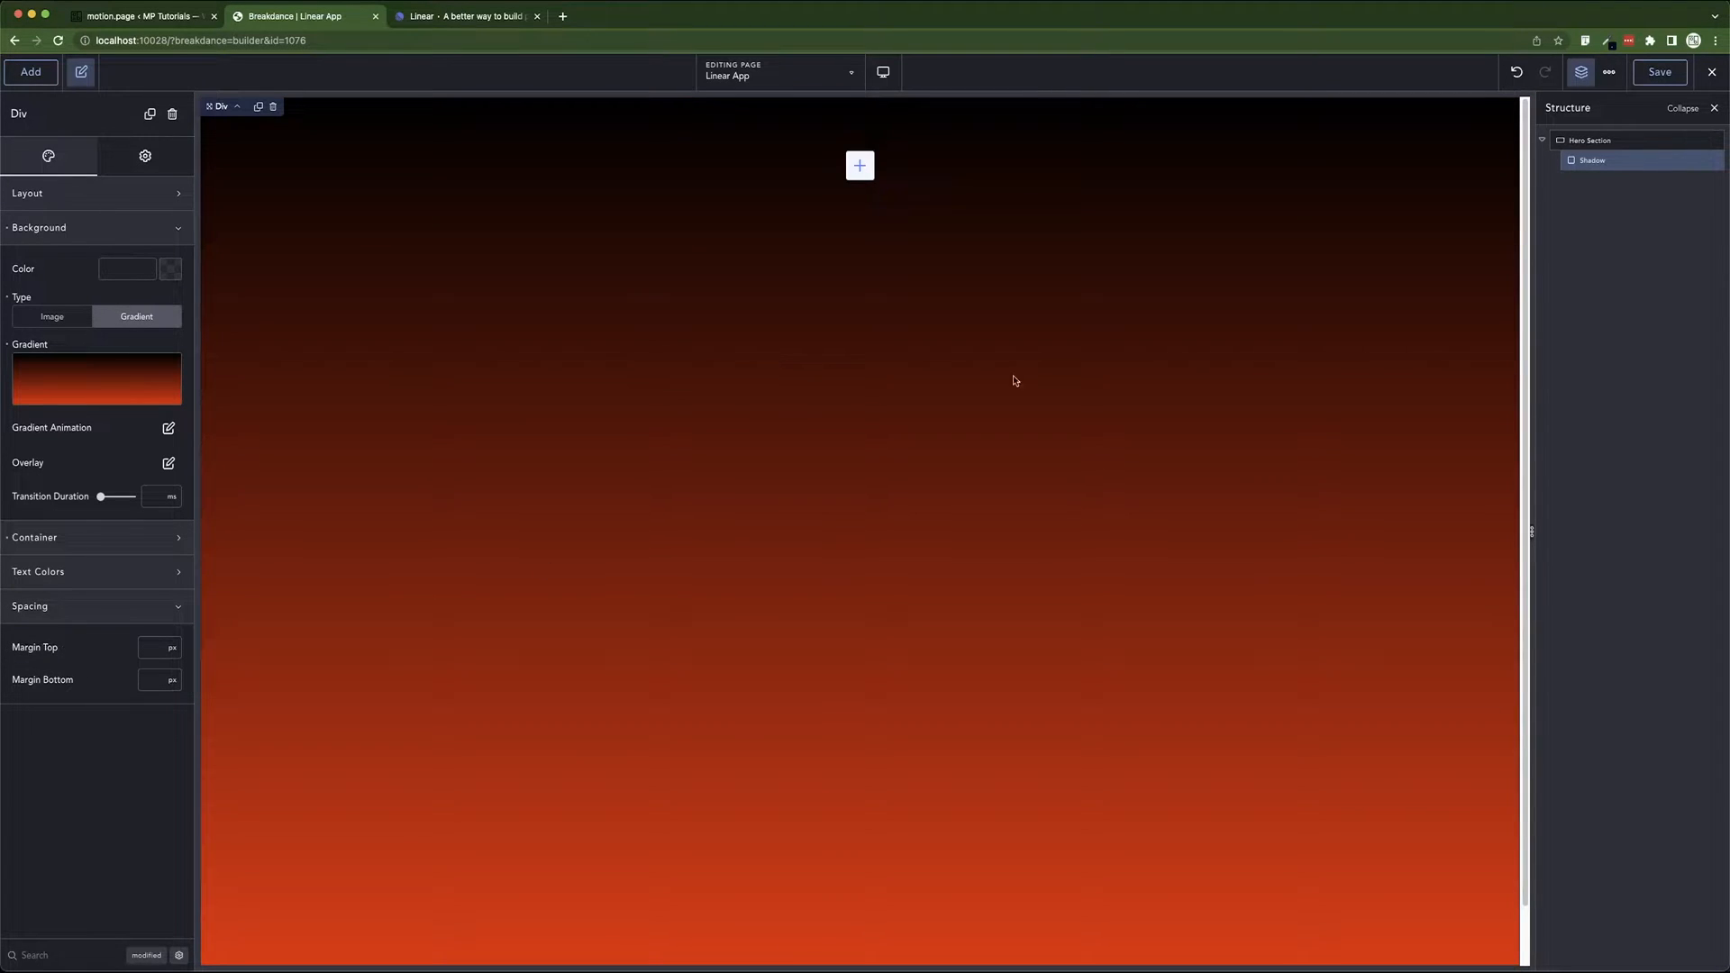
left_click(97, 383)
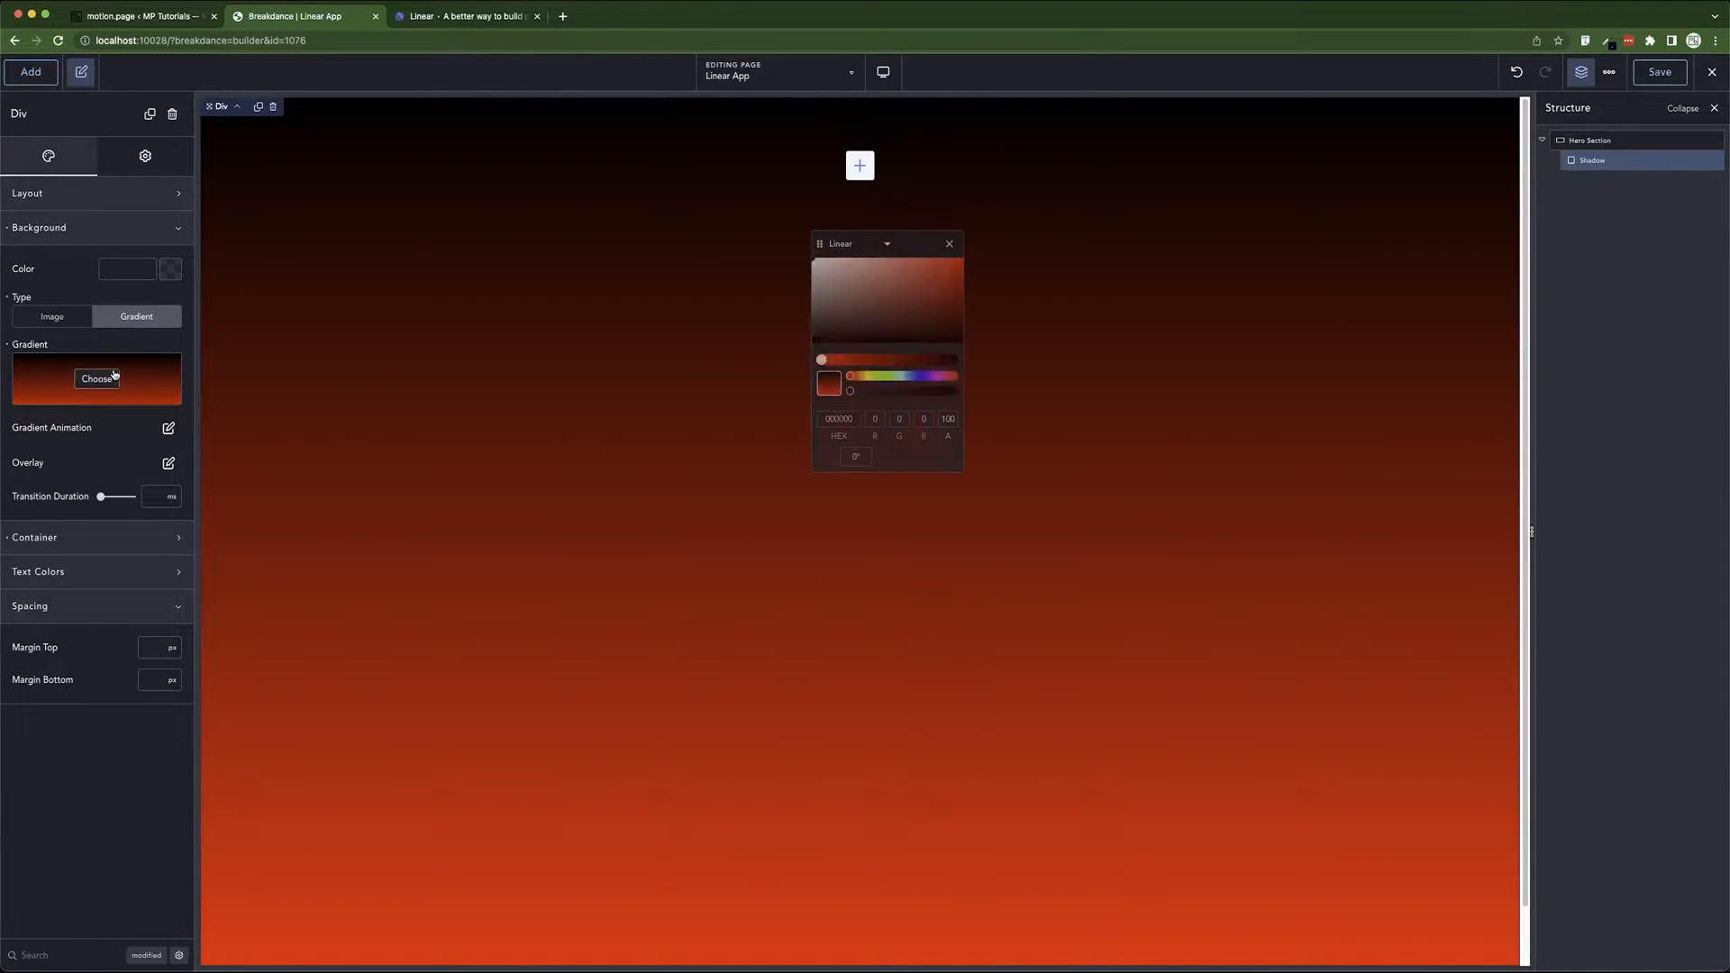
left_click(851, 245)
left_click(854, 286)
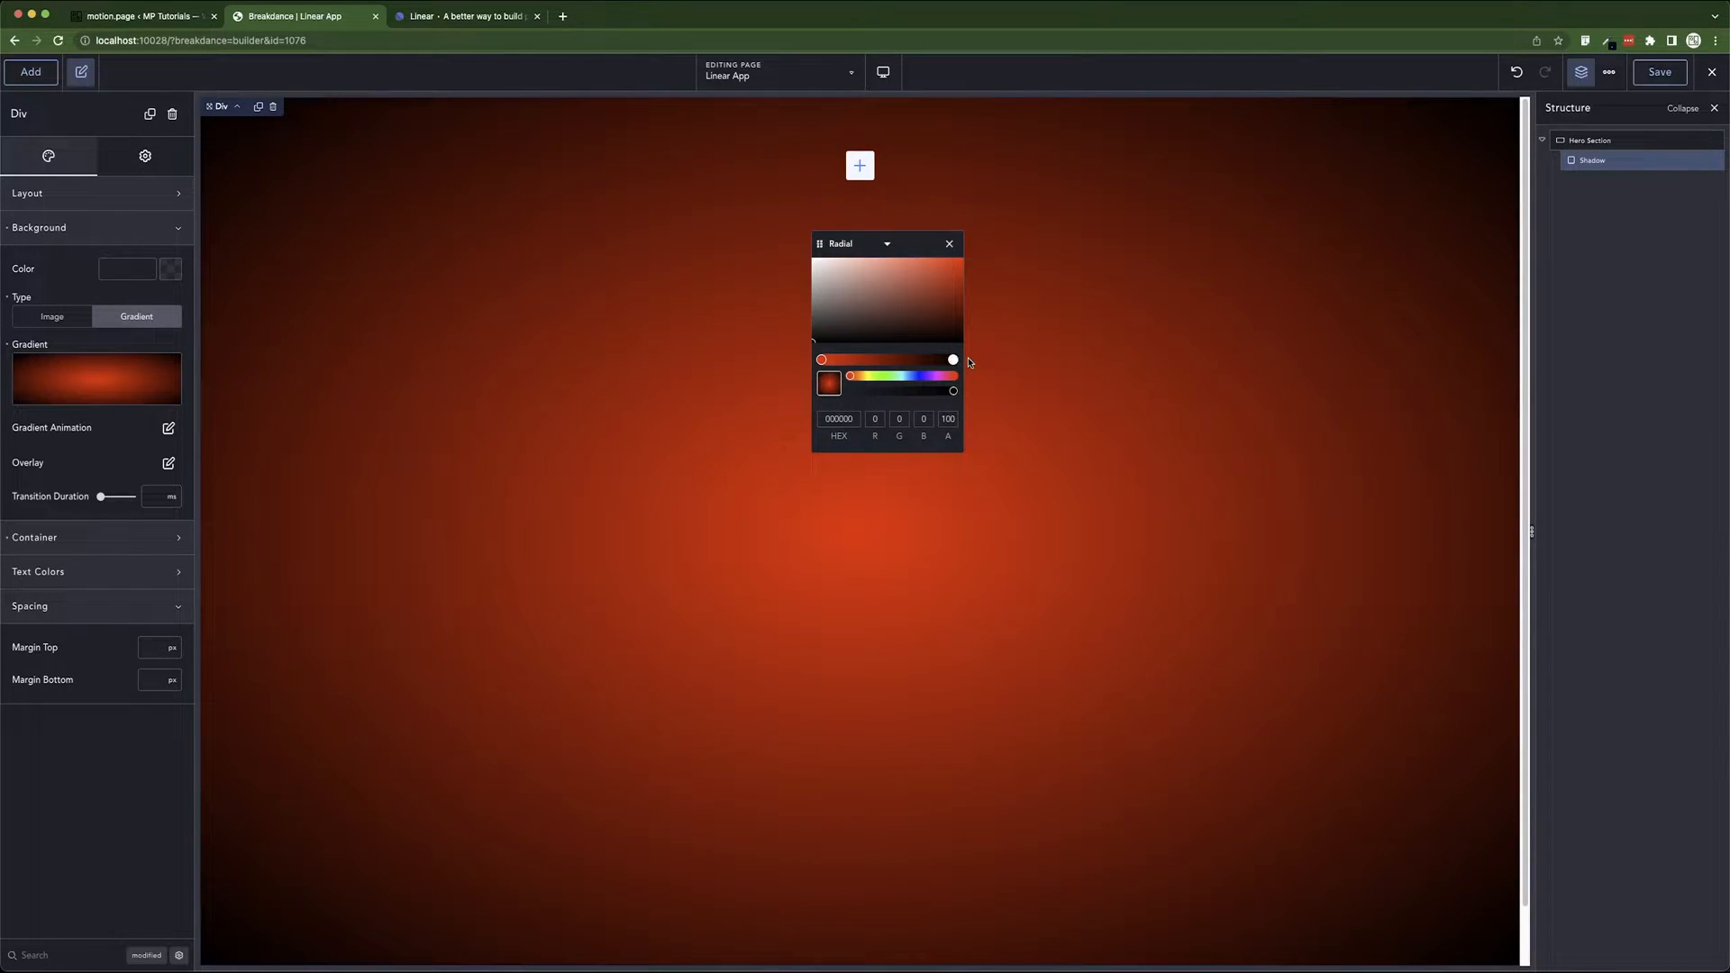
- Color the radial gradient's center stop #7877C6, set the black outer stop's opacity to 0 and move that stop inward
left_click(821, 359)
double_click(831, 418)
key("super+v")
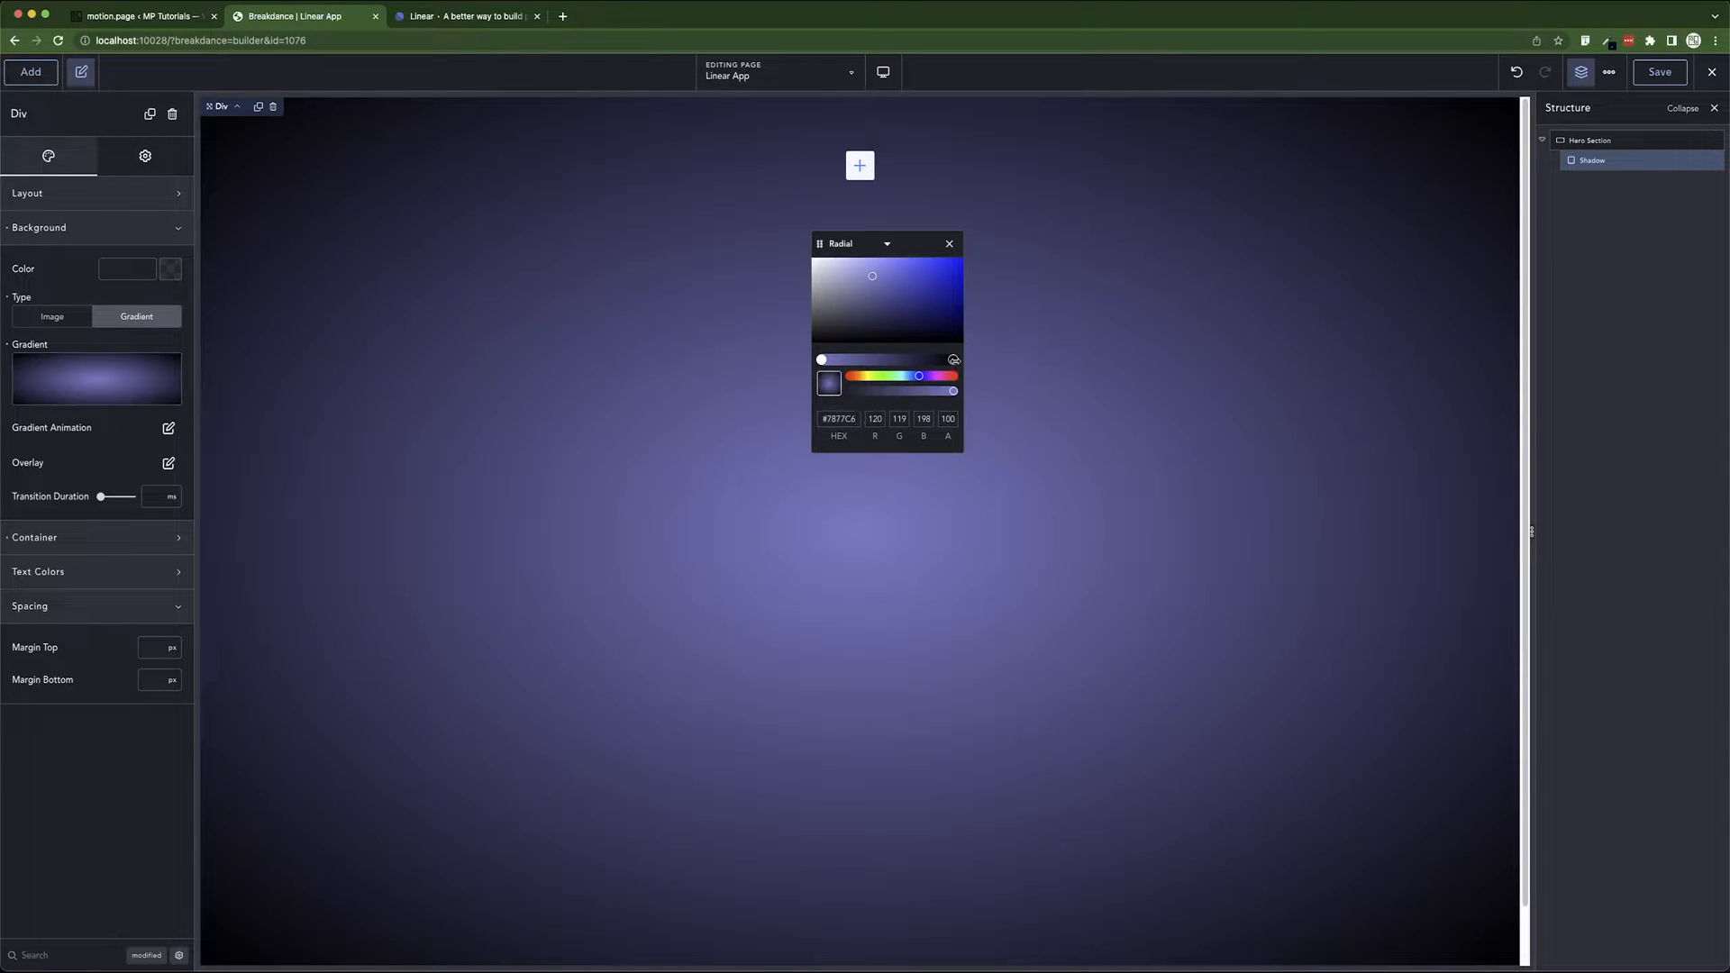
left_click(953, 360)
left_click_drag(955, 391, 833, 393)
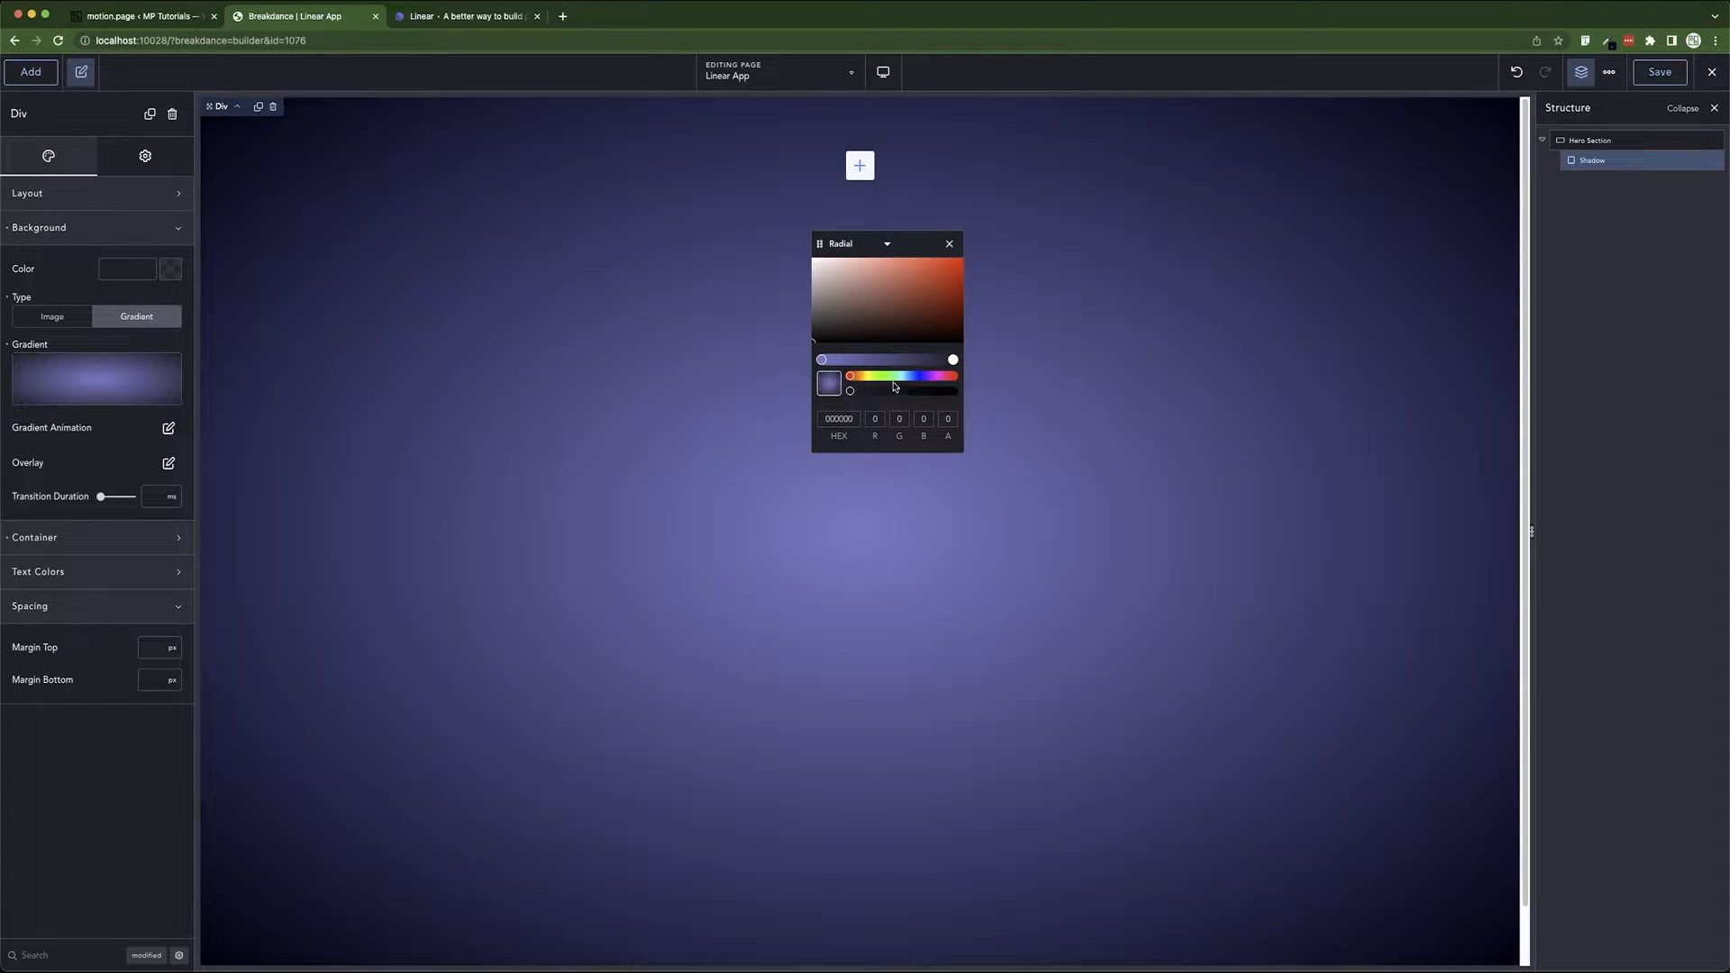
left_click_drag(953, 360, 915, 359)
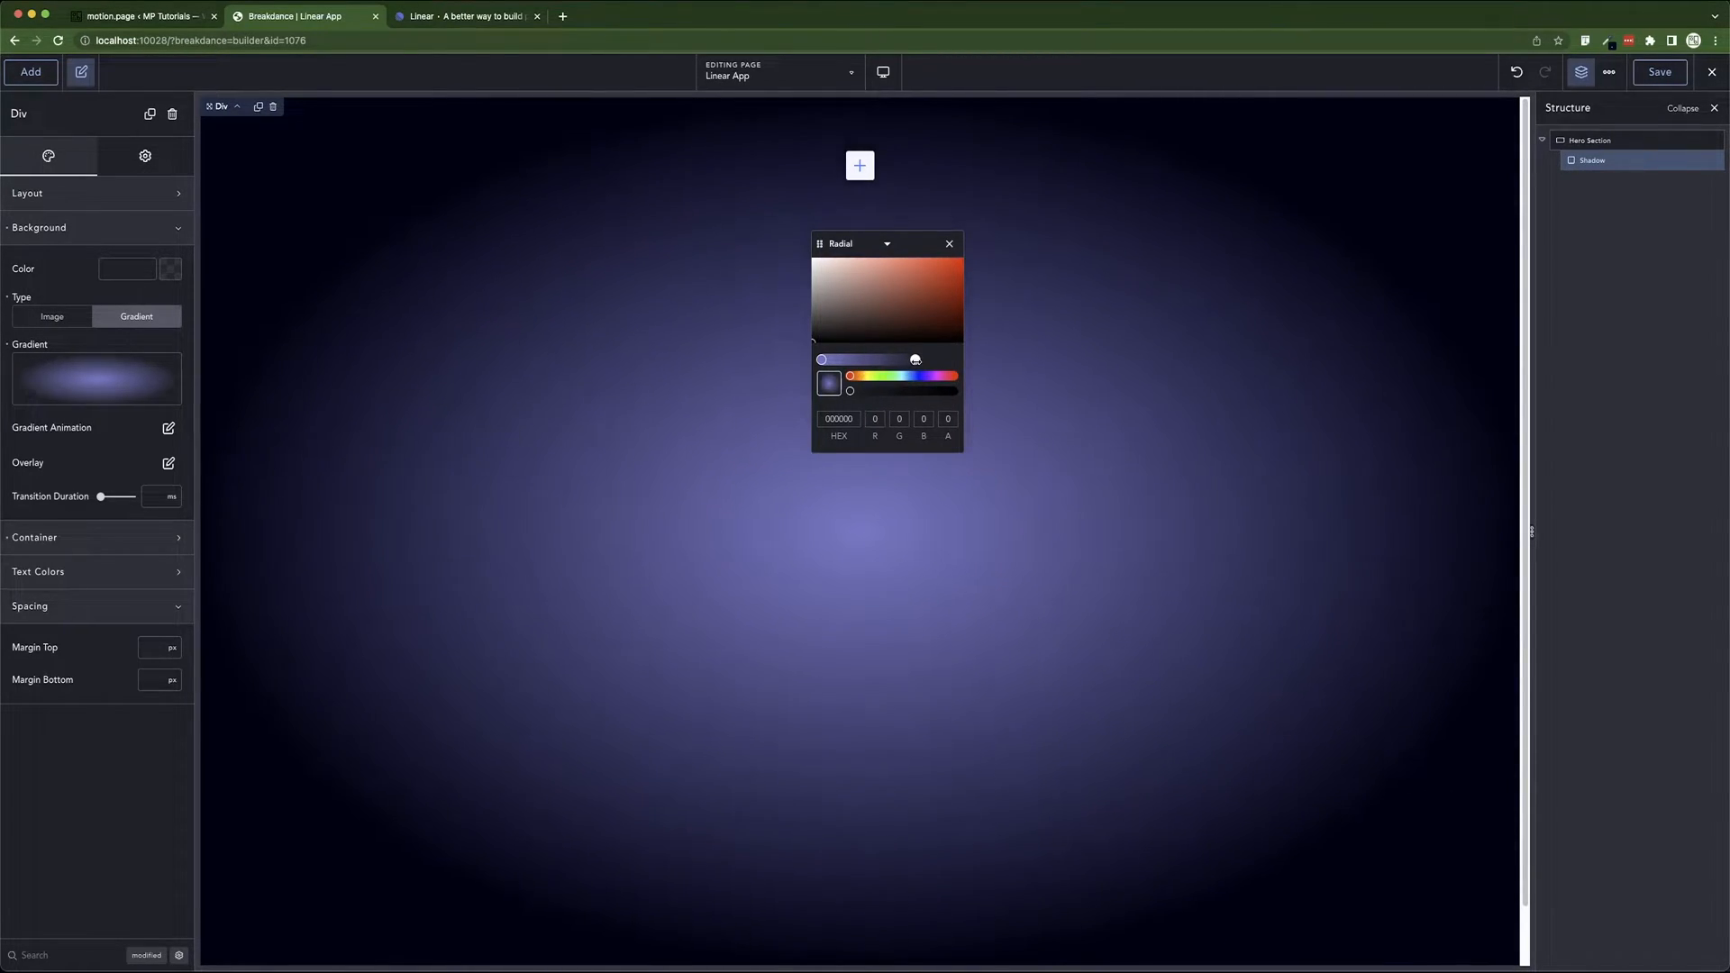
- Set the Shadow div's top margin to -75 vh so the gradient shows only along the page top, and save
left_click(149, 649)
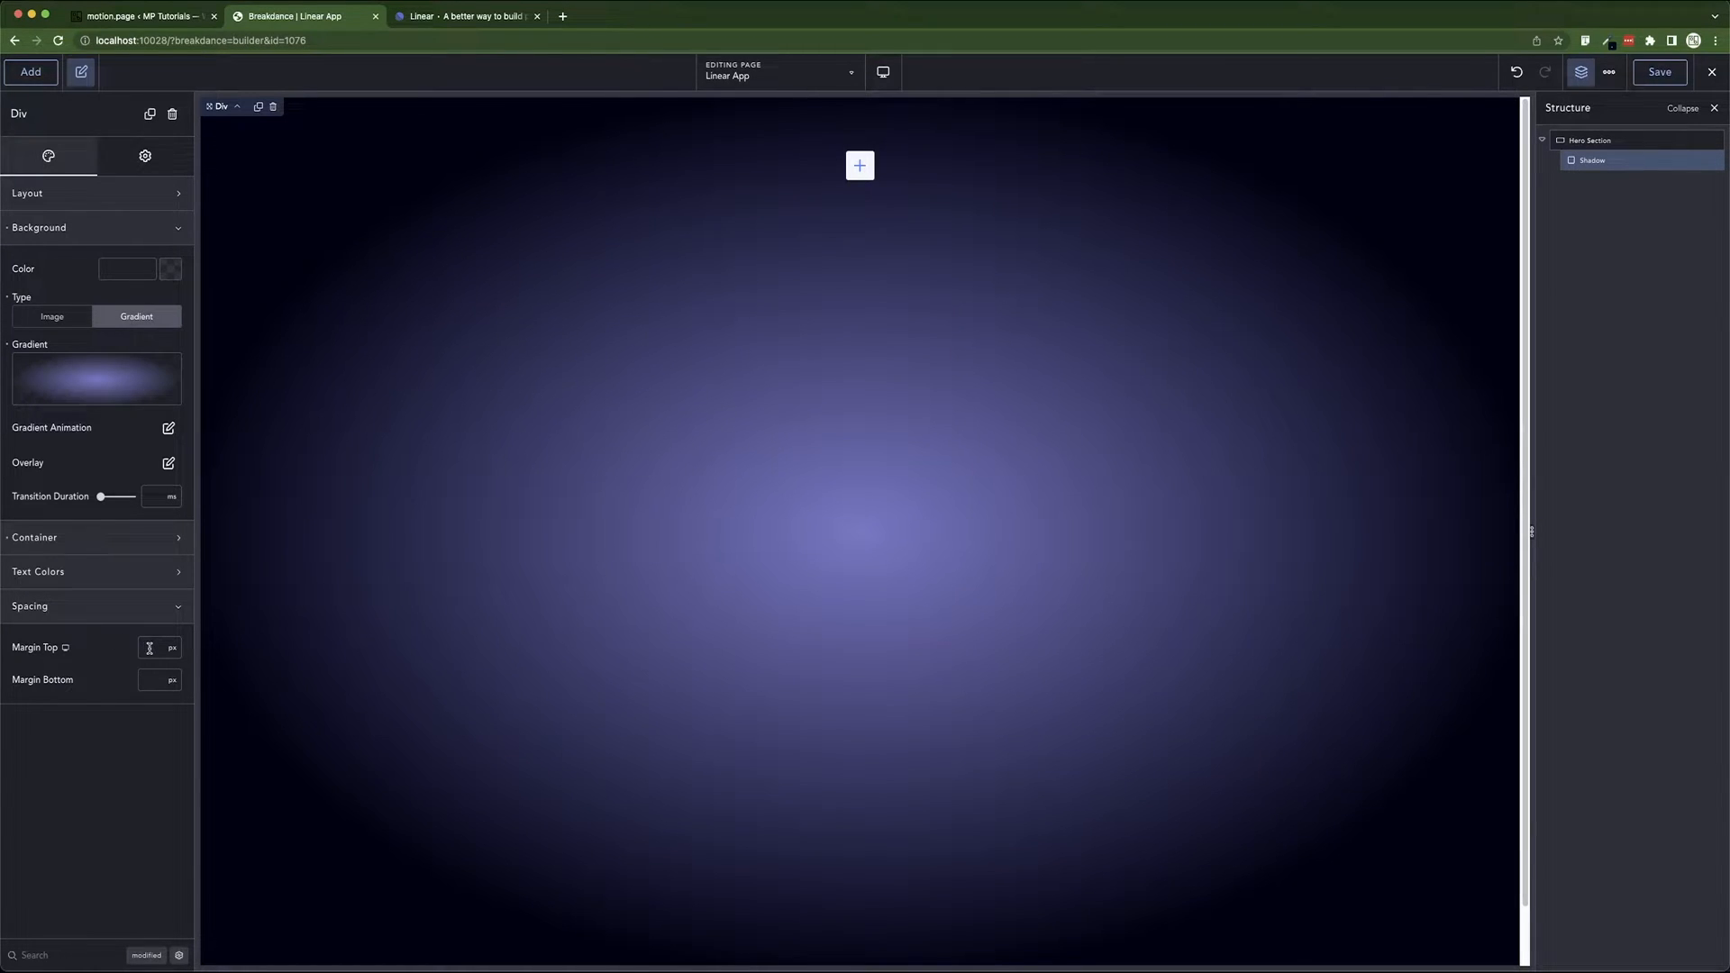
type("75")
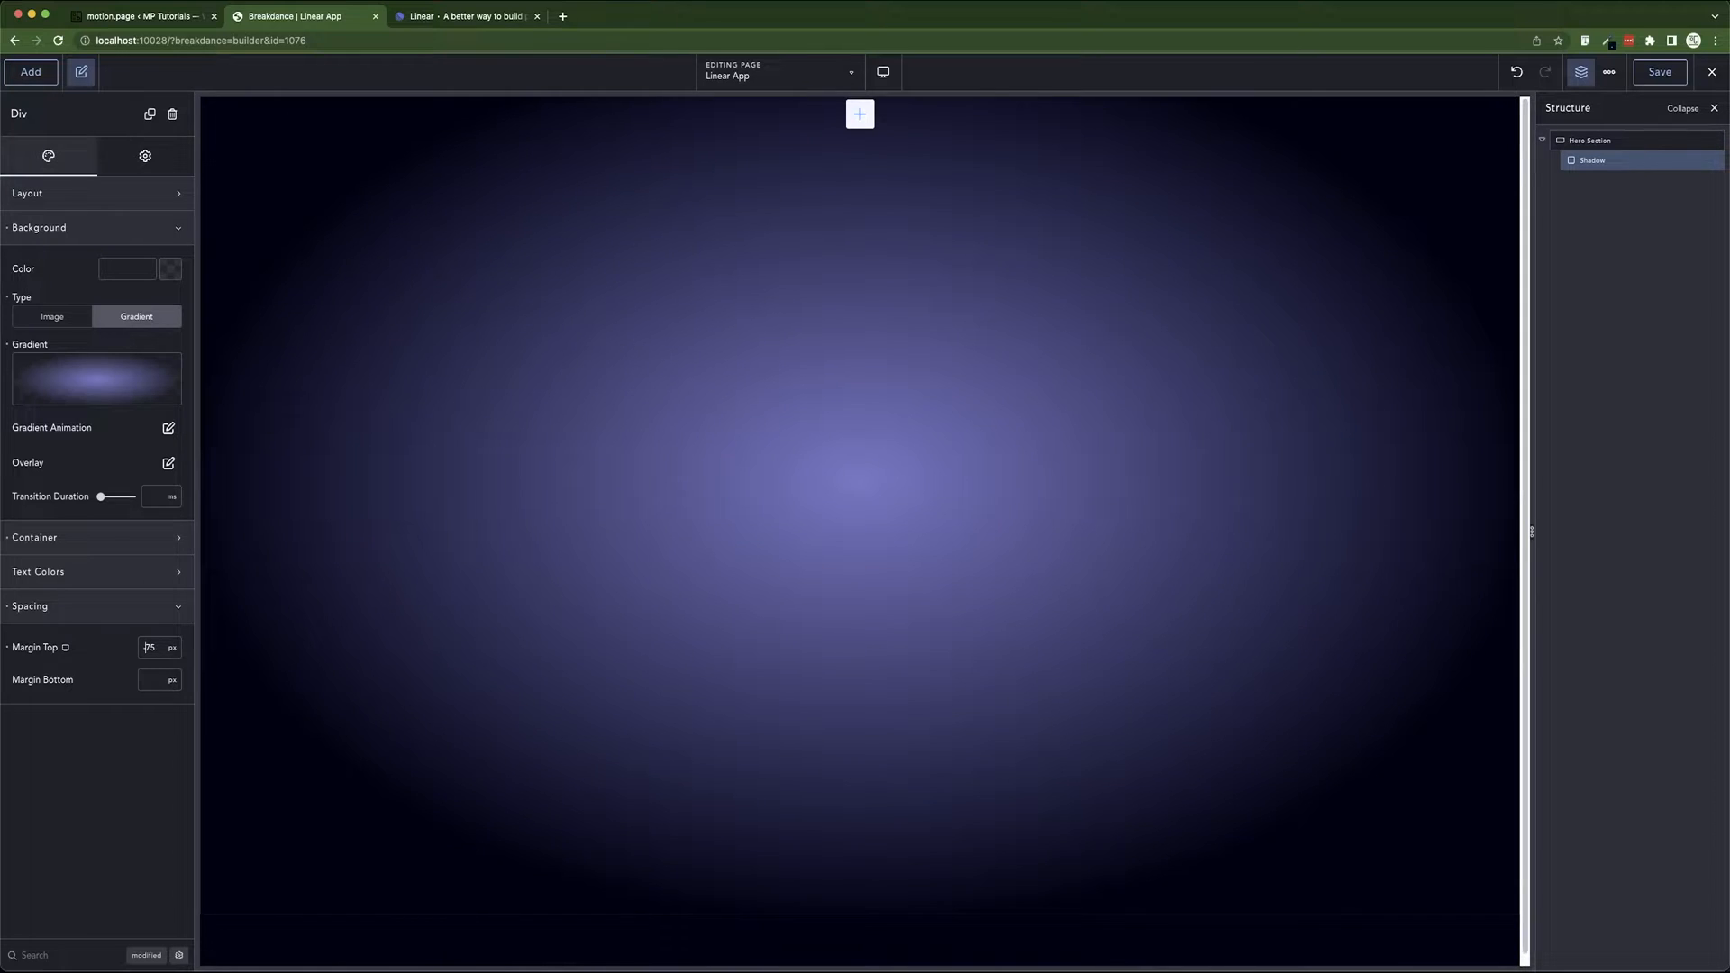
left_click(172, 649)
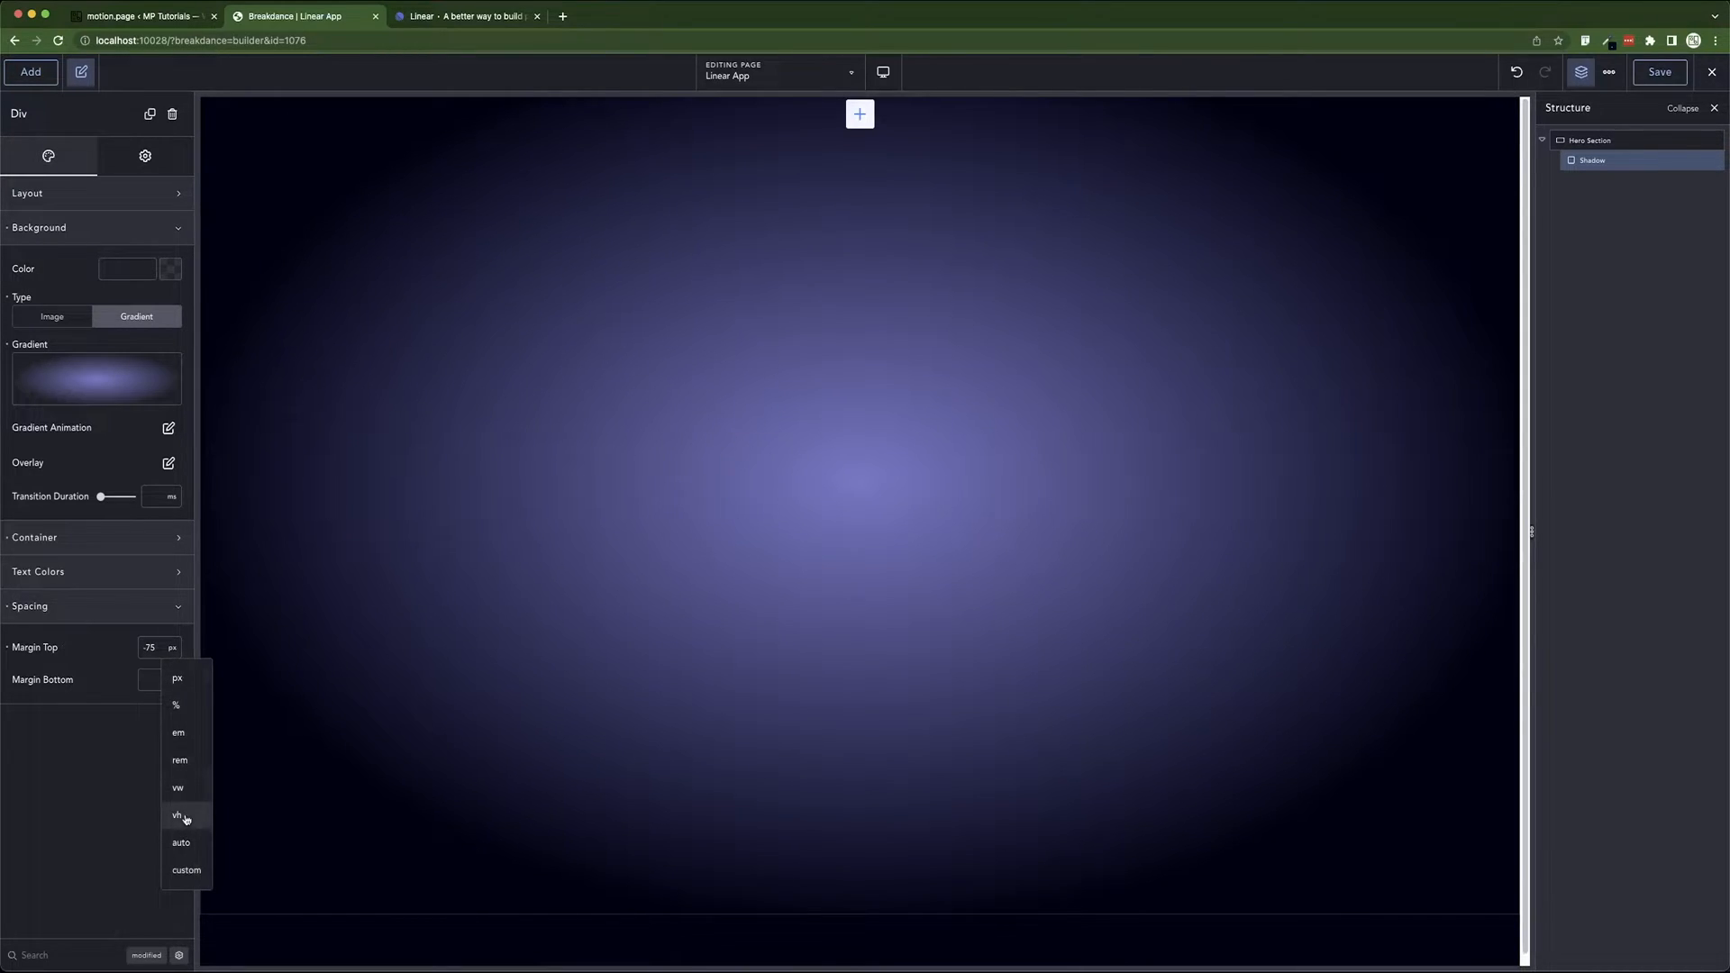
left_click(183, 818)
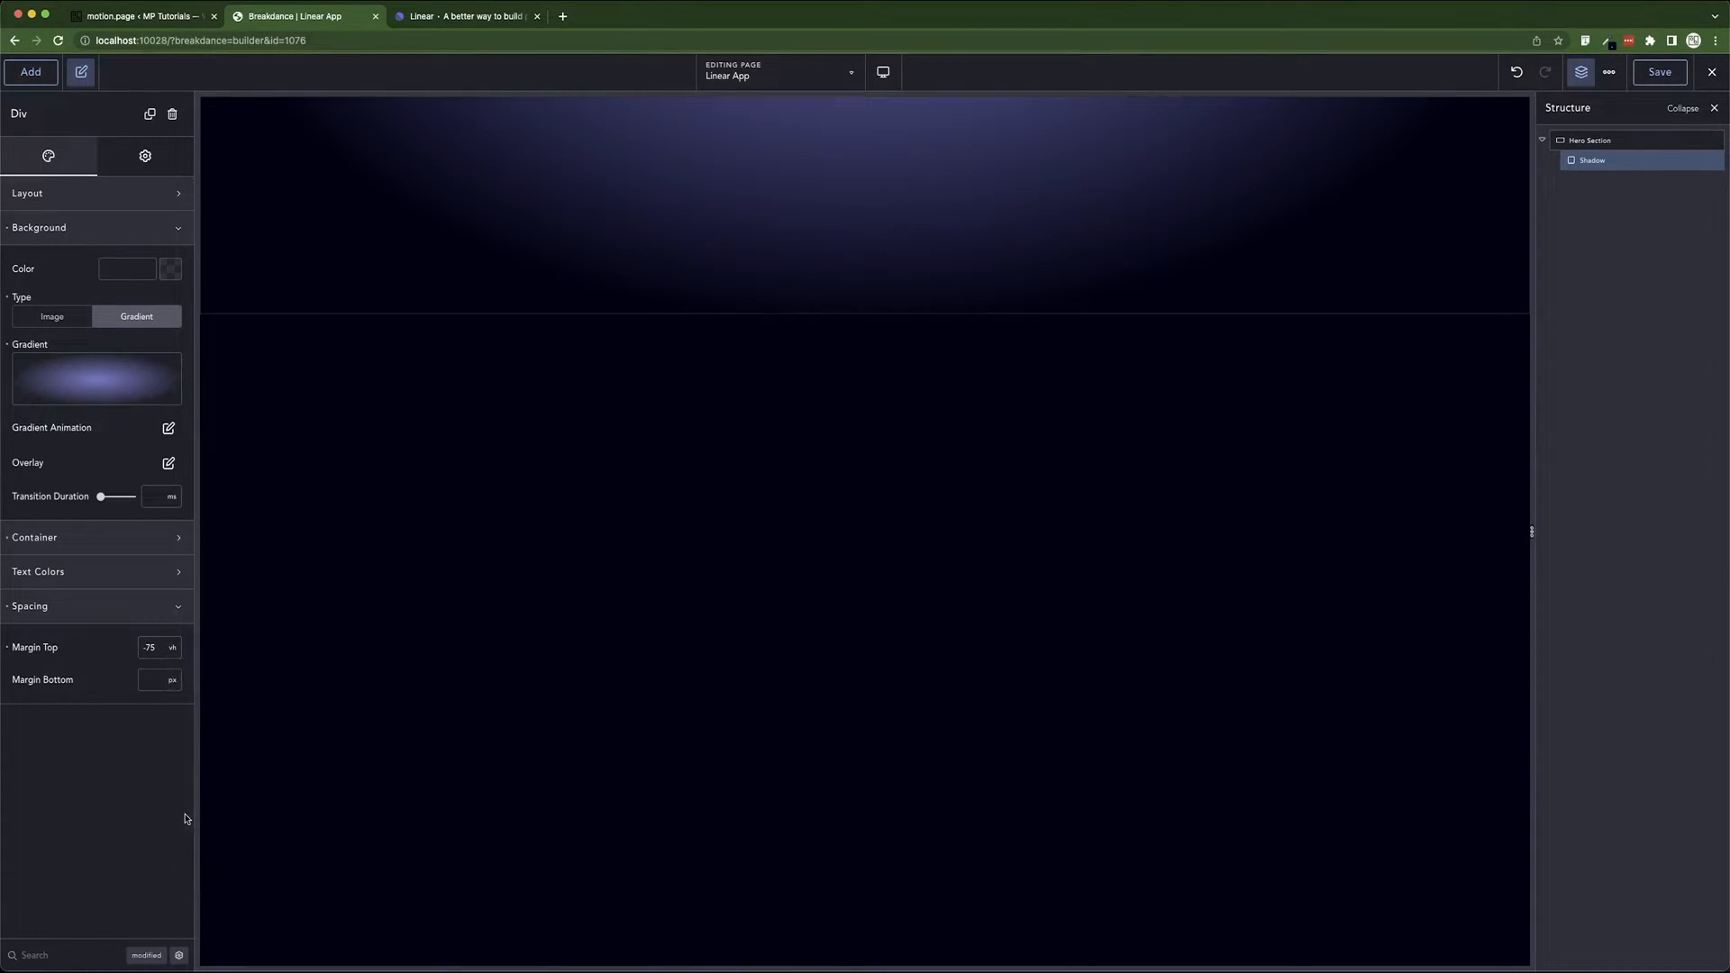
left_click(1663, 73)
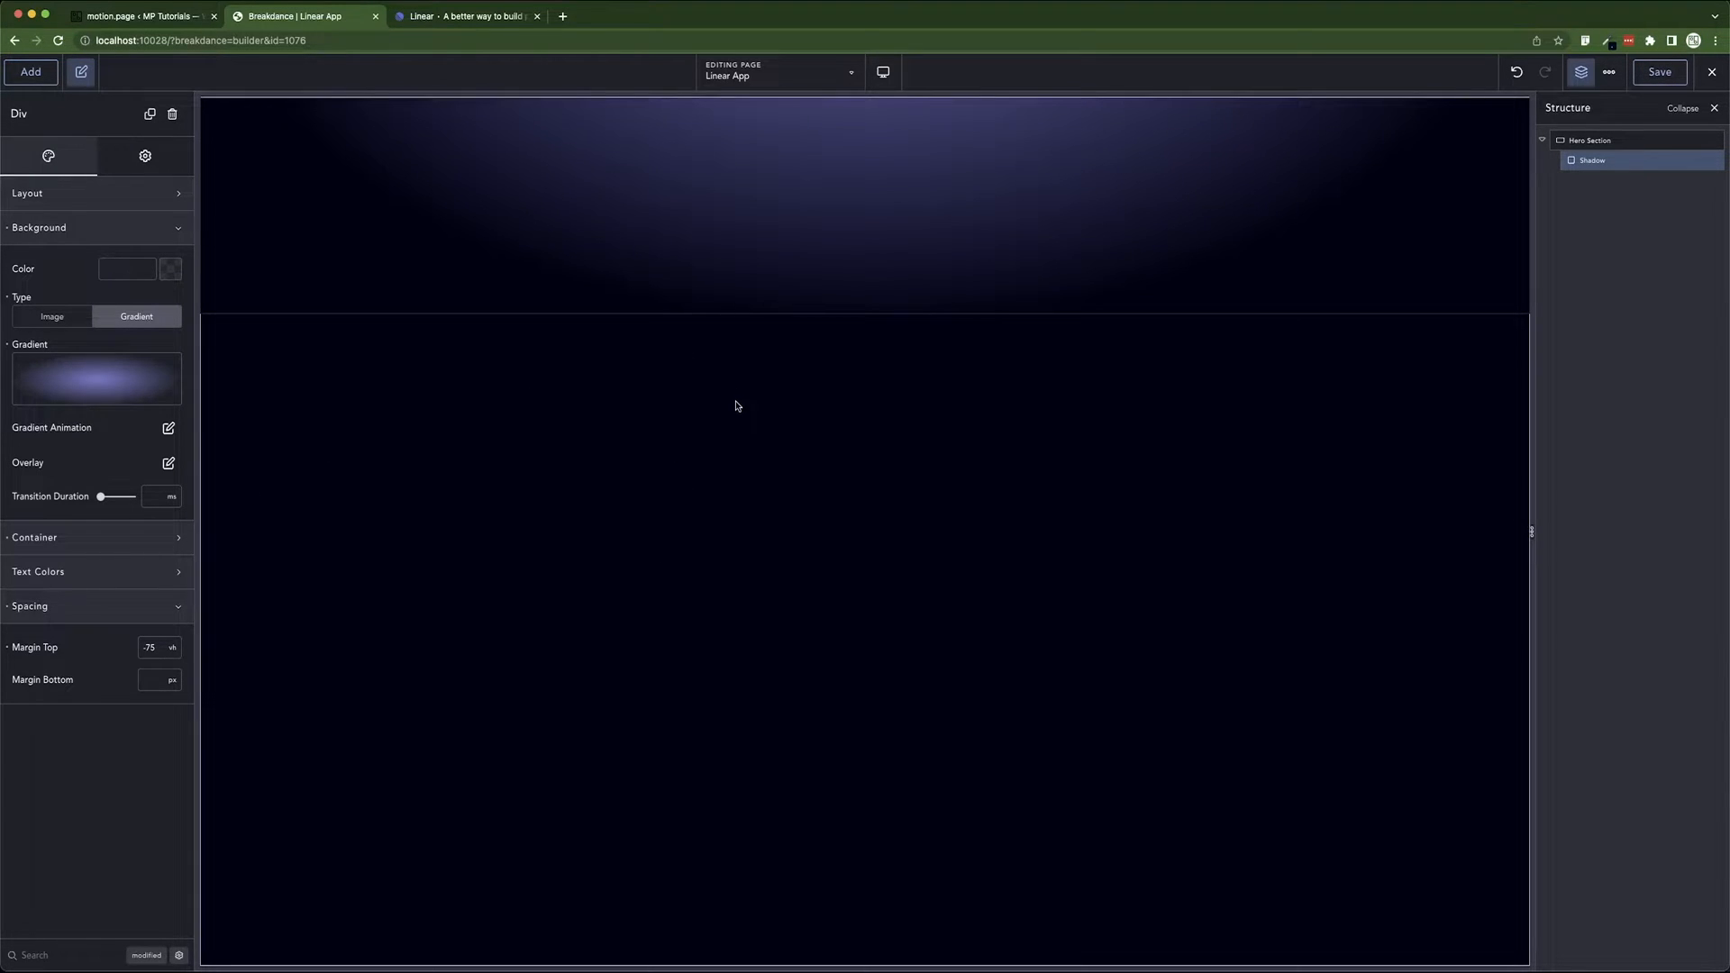
- Find the Shadow div's position settings, choose its wrapper positioning mode and set the top offset to 0 px
left_click(149, 232)
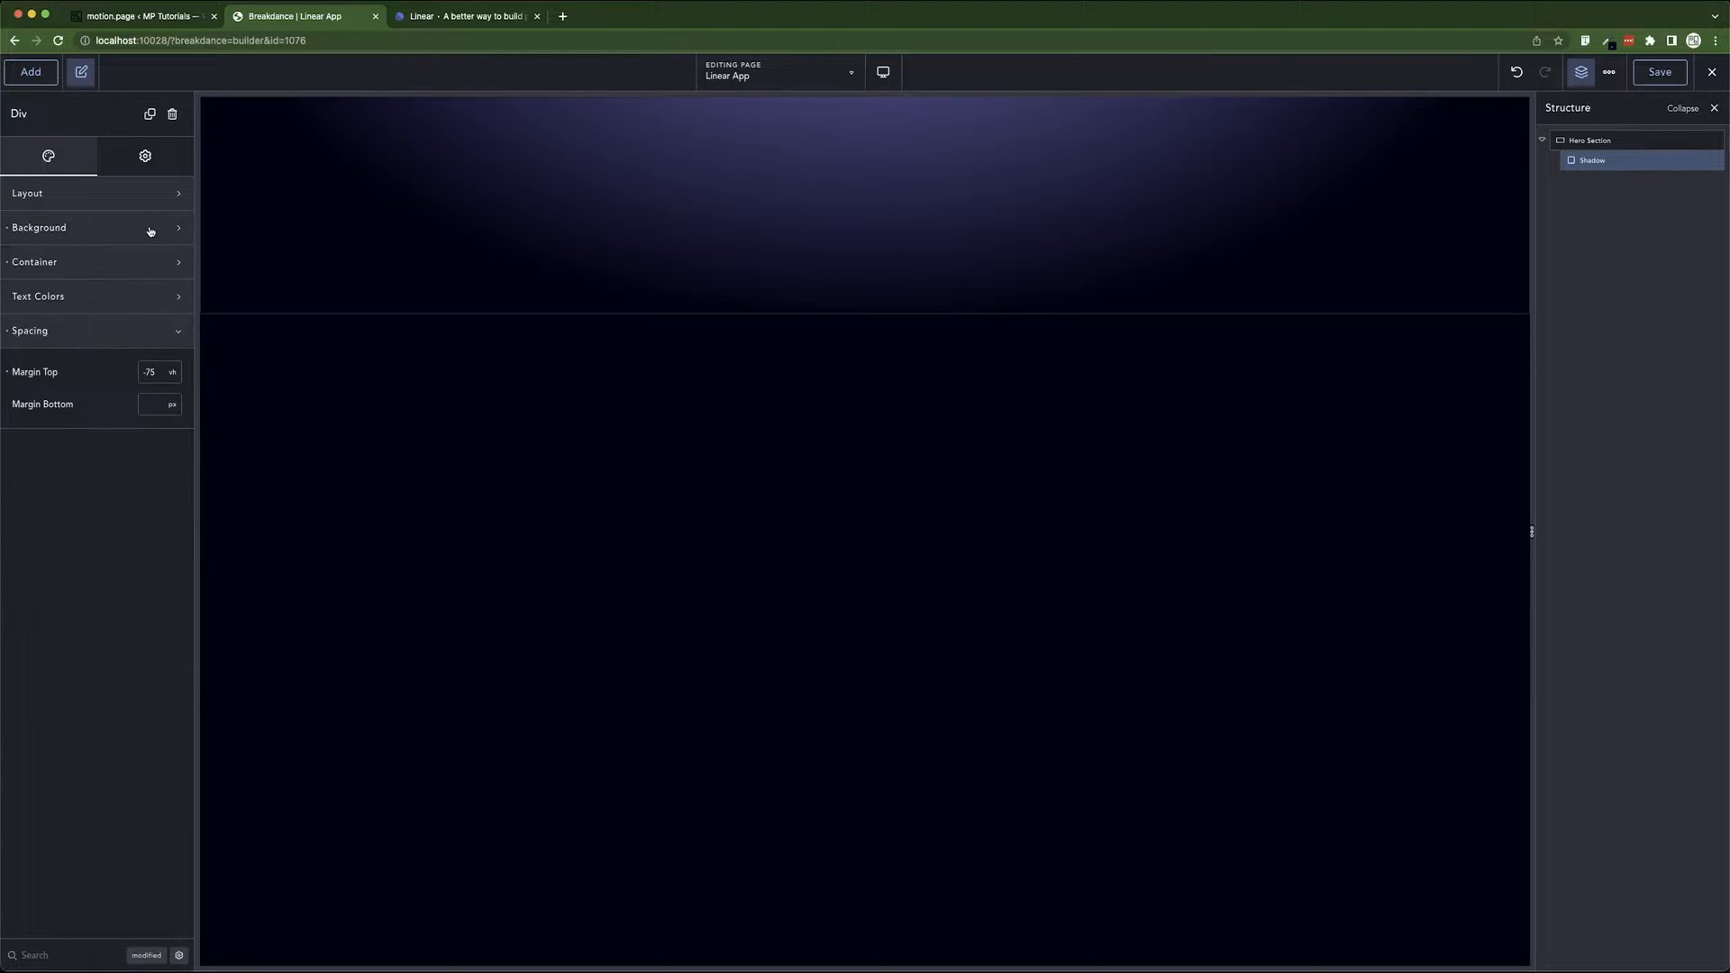
left_click(108, 326)
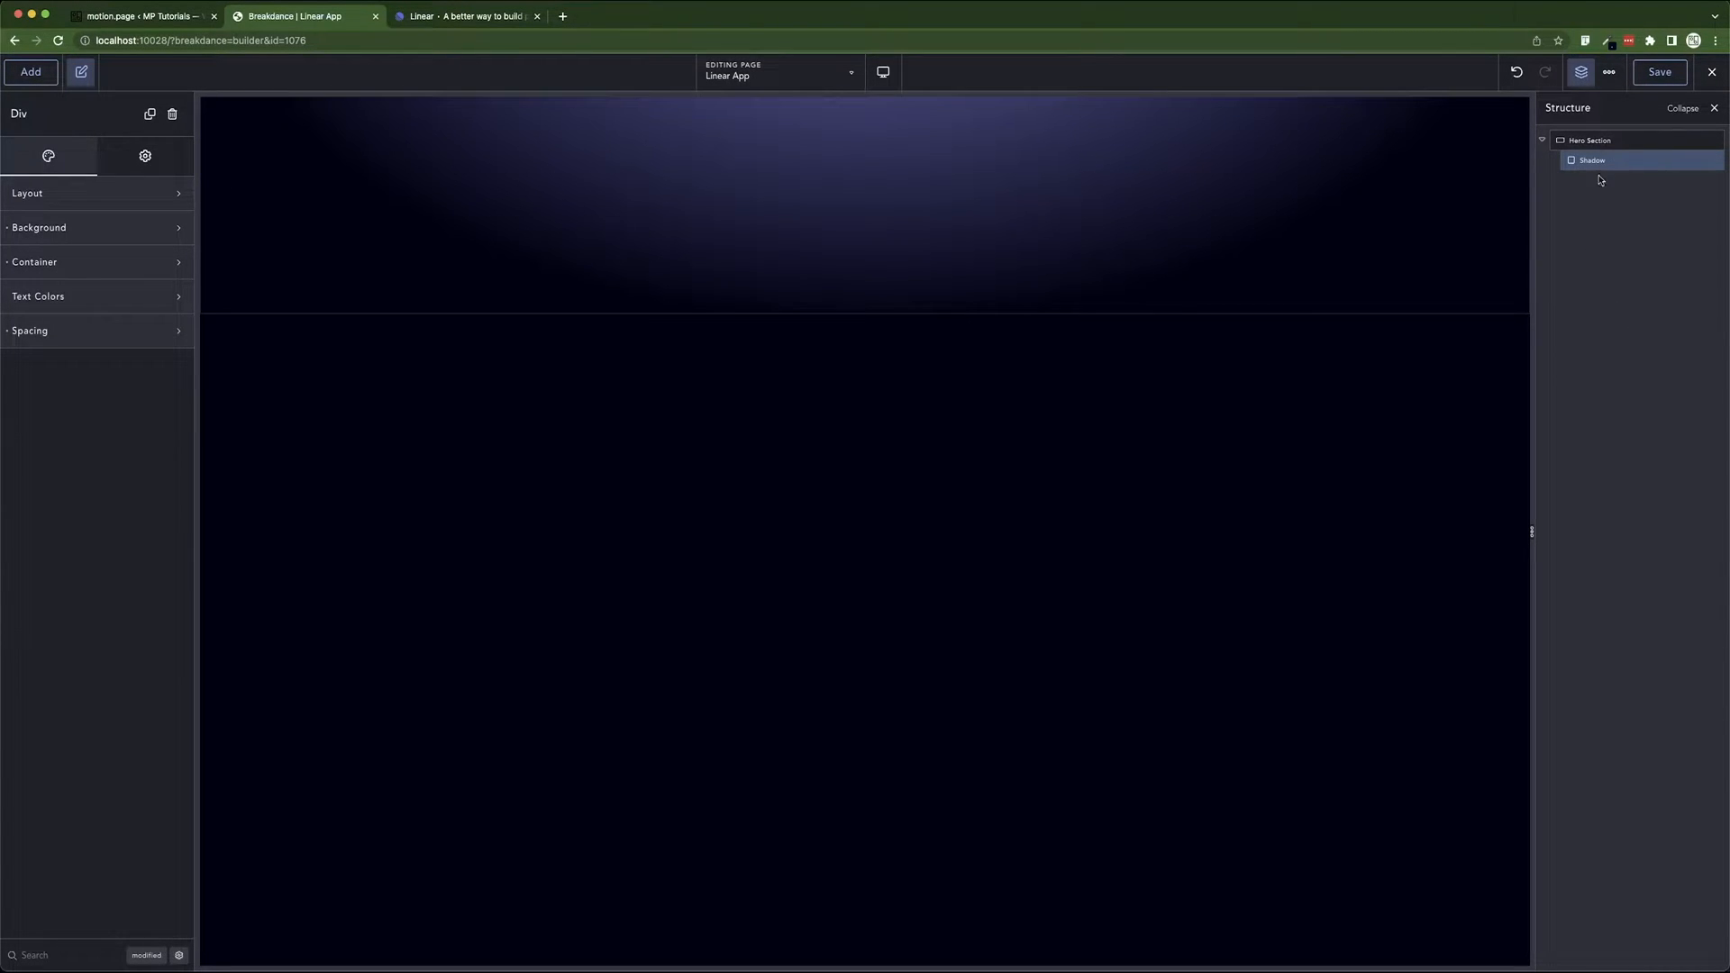
left_click(74, 948)
type("position")
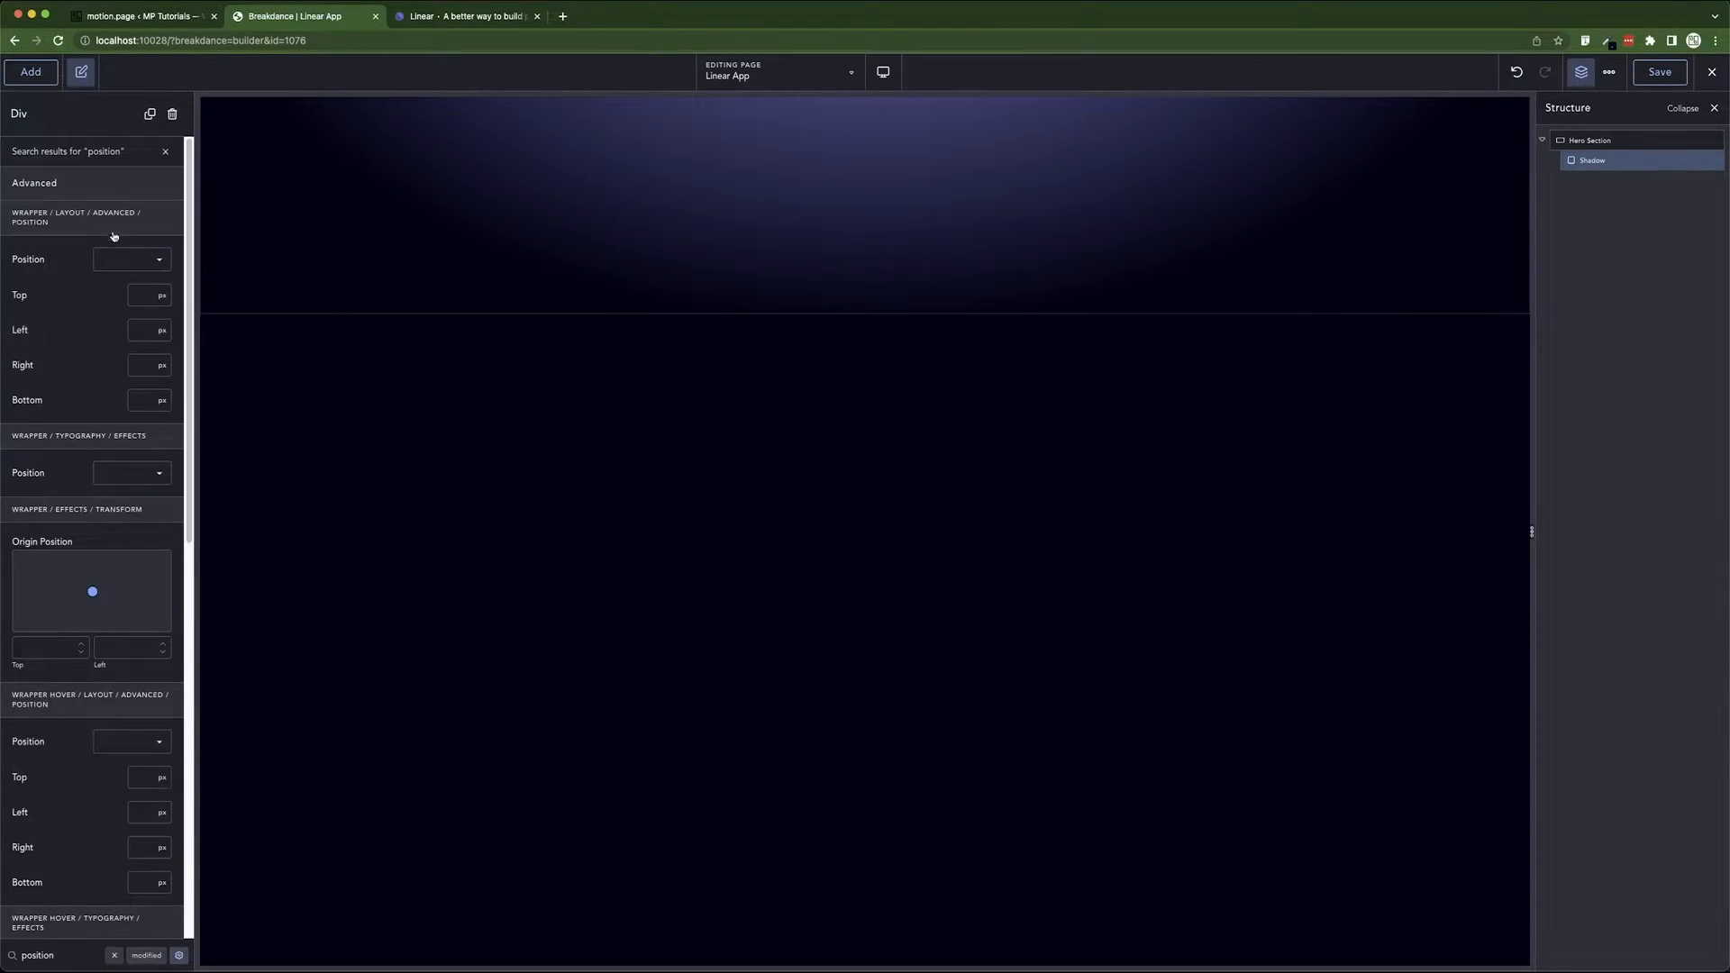
left_click(117, 258)
left_click(121, 321)
left_click(137, 296)
type("0")
left_click(165, 155)
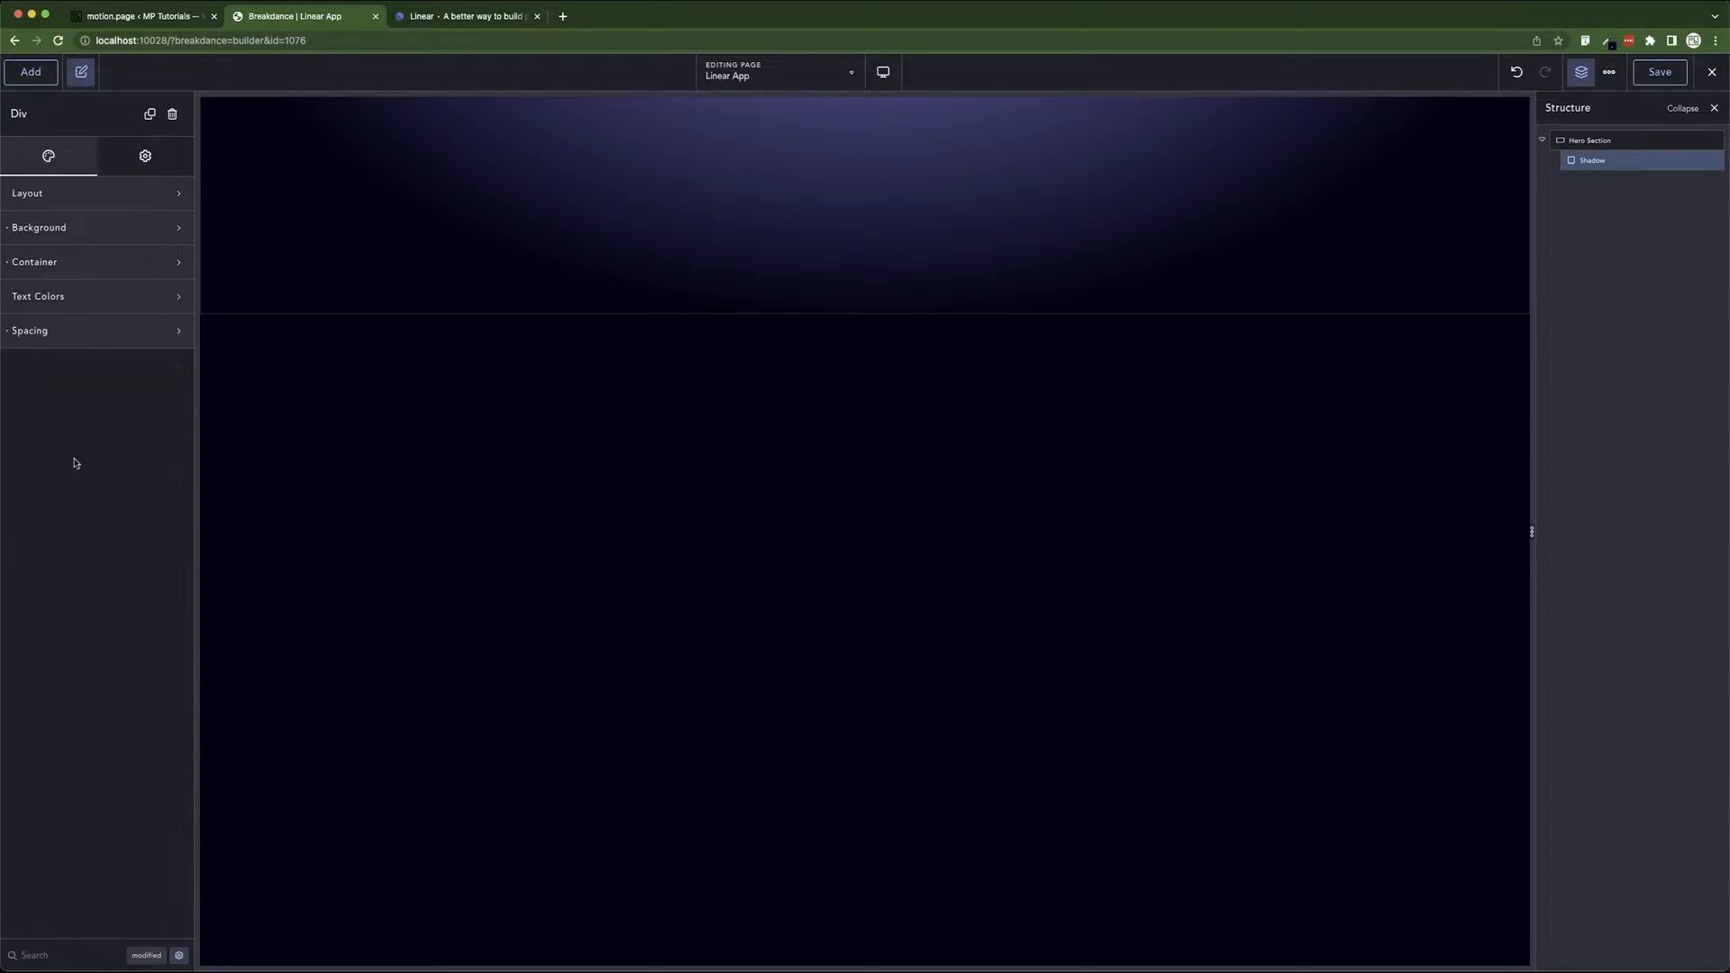
- Find the Shadow div's Z-Index setting, set the wrapper value to 0 and save the page
left_click(50, 953)
type("index")
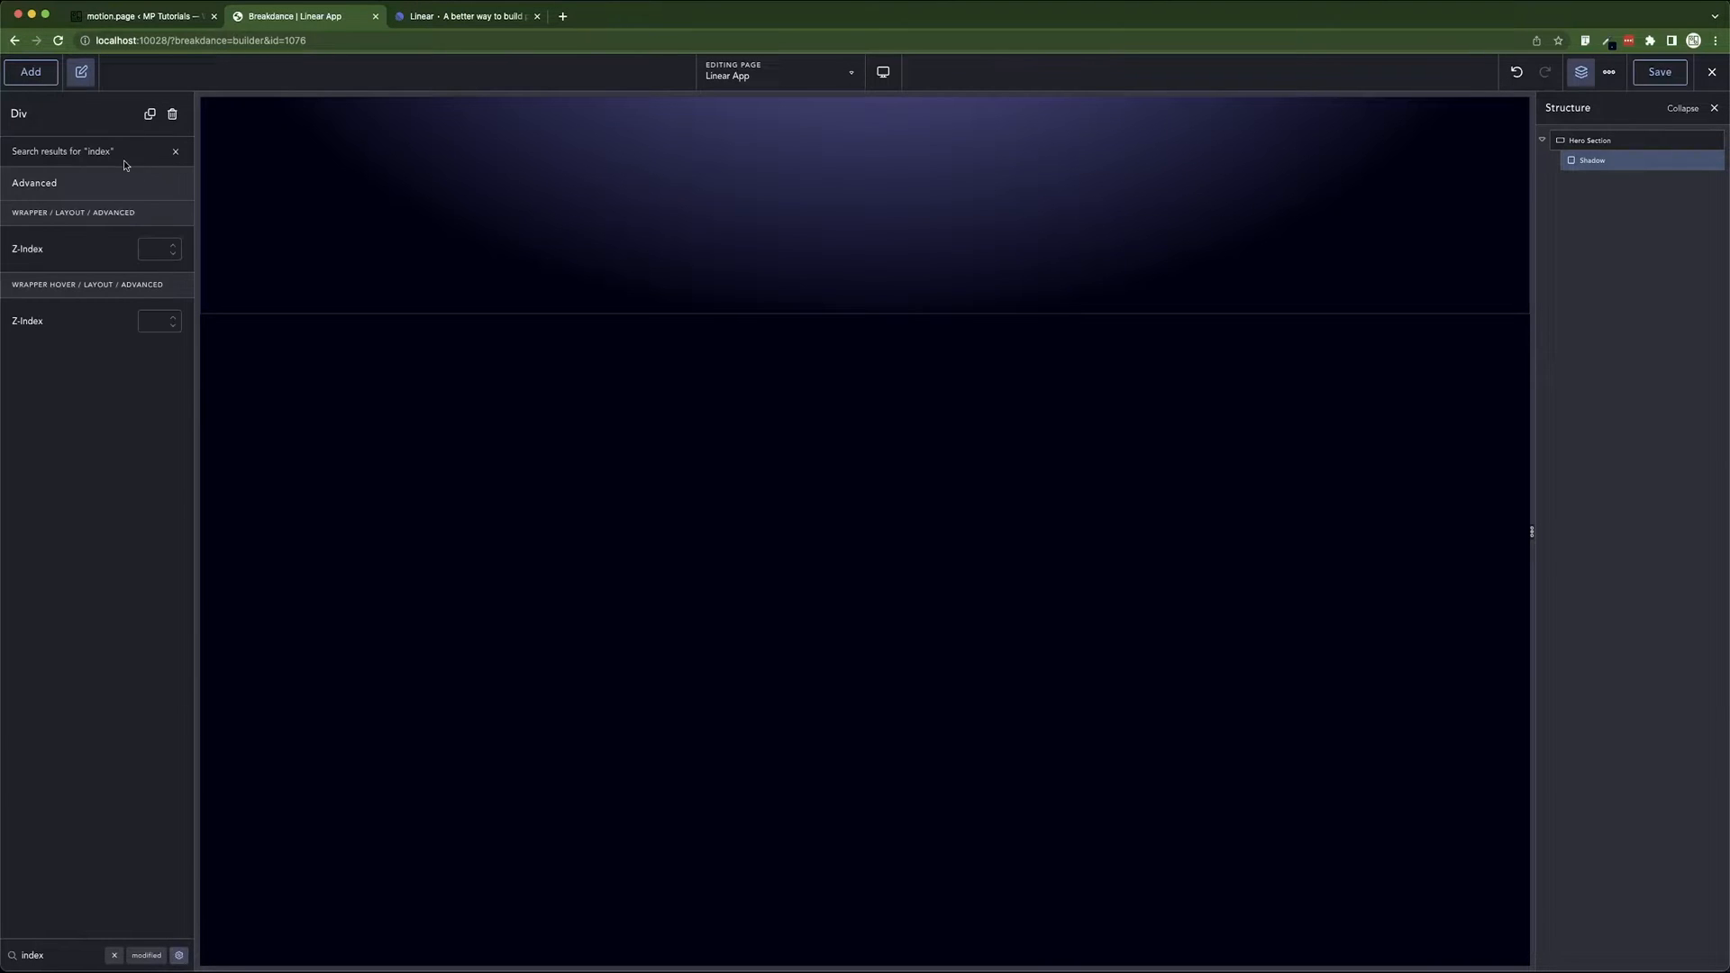
left_click(148, 246)
type("0")
left_click(174, 153)
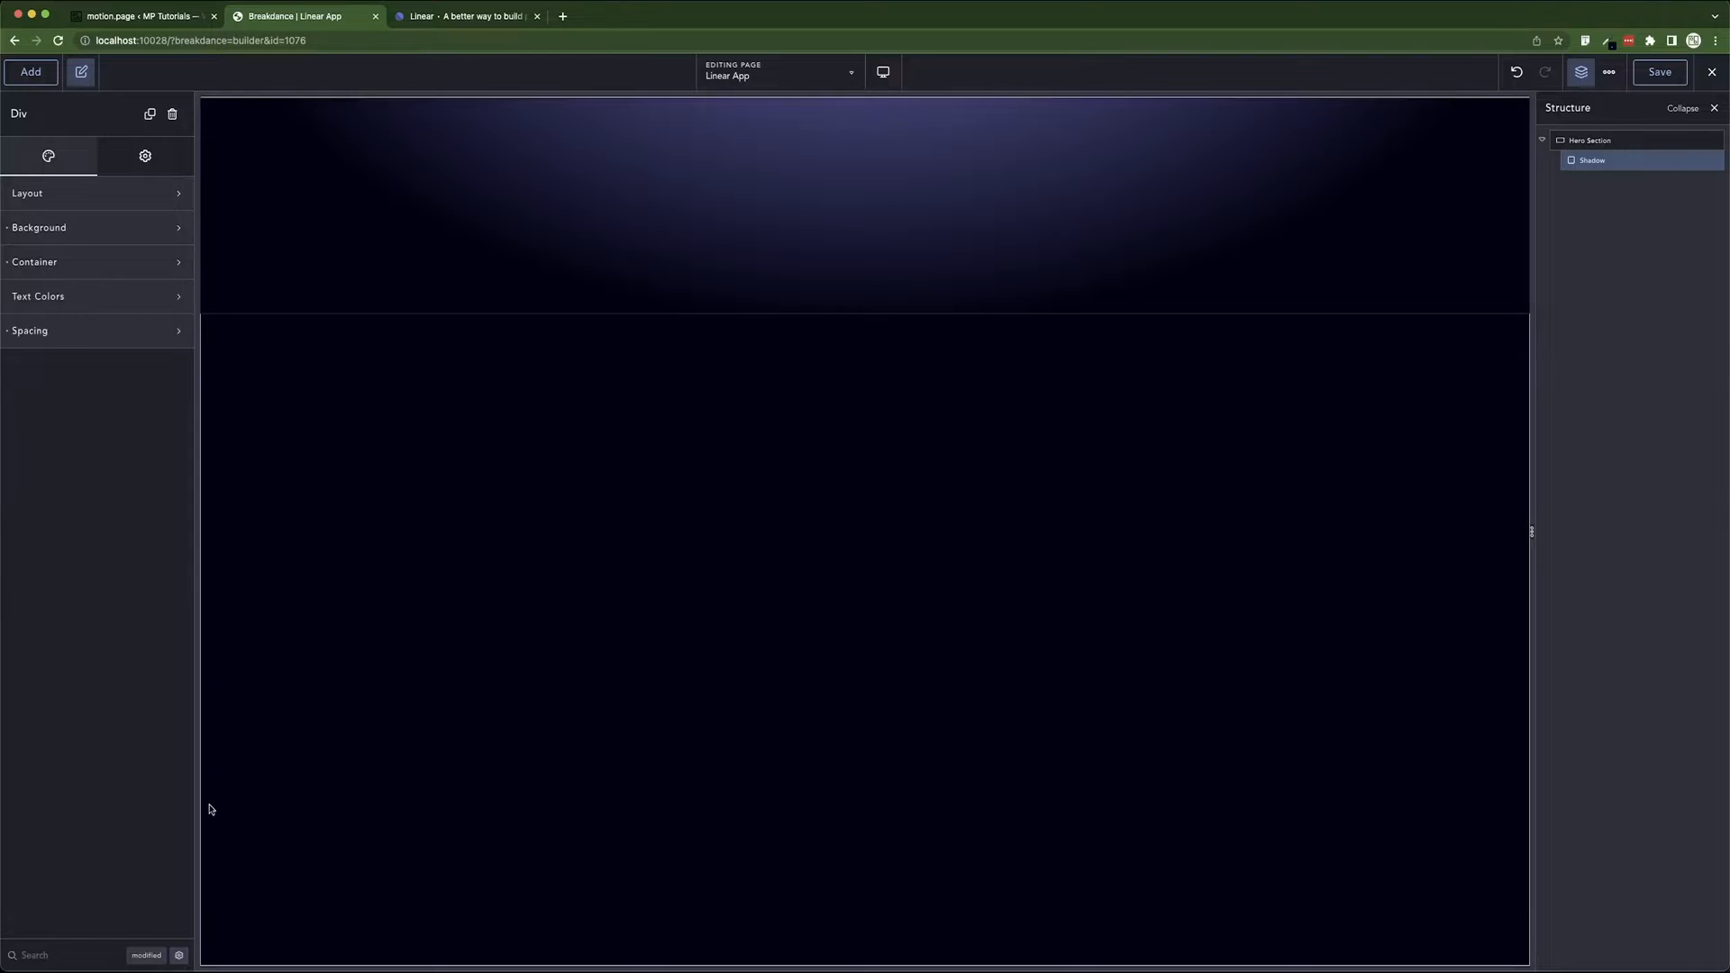
left_click(1682, 65)
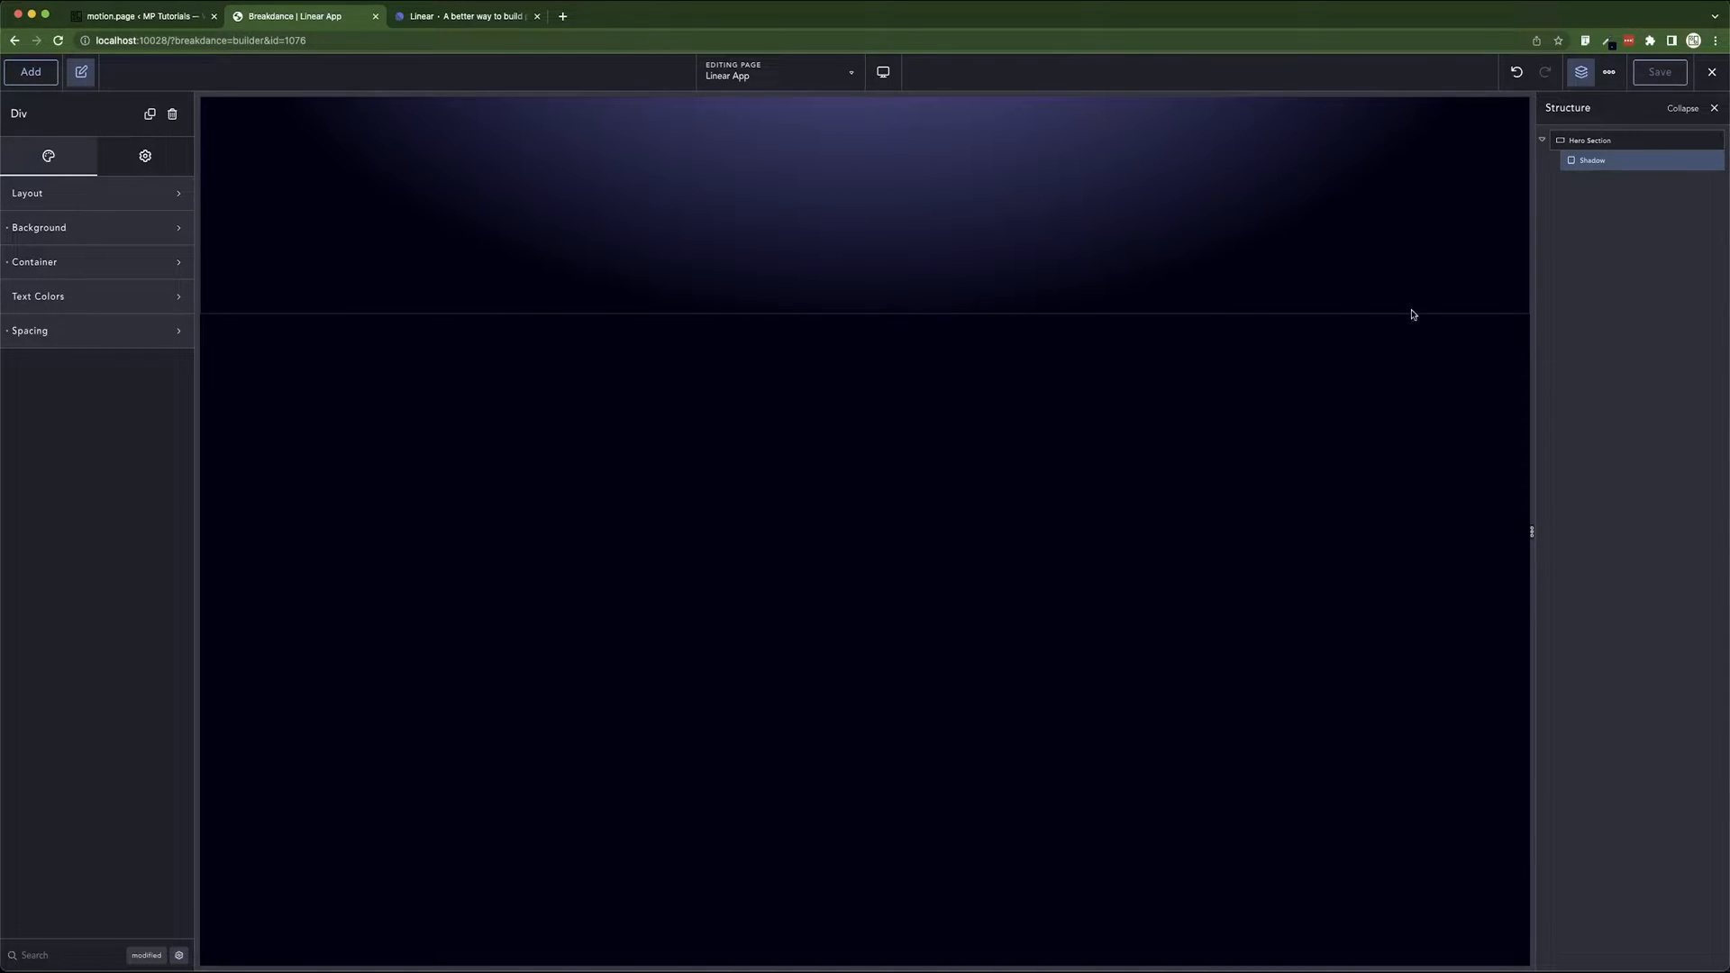
- Switch to the Linear reference page and examine its hero section's layout and content
left_click(455, 16)
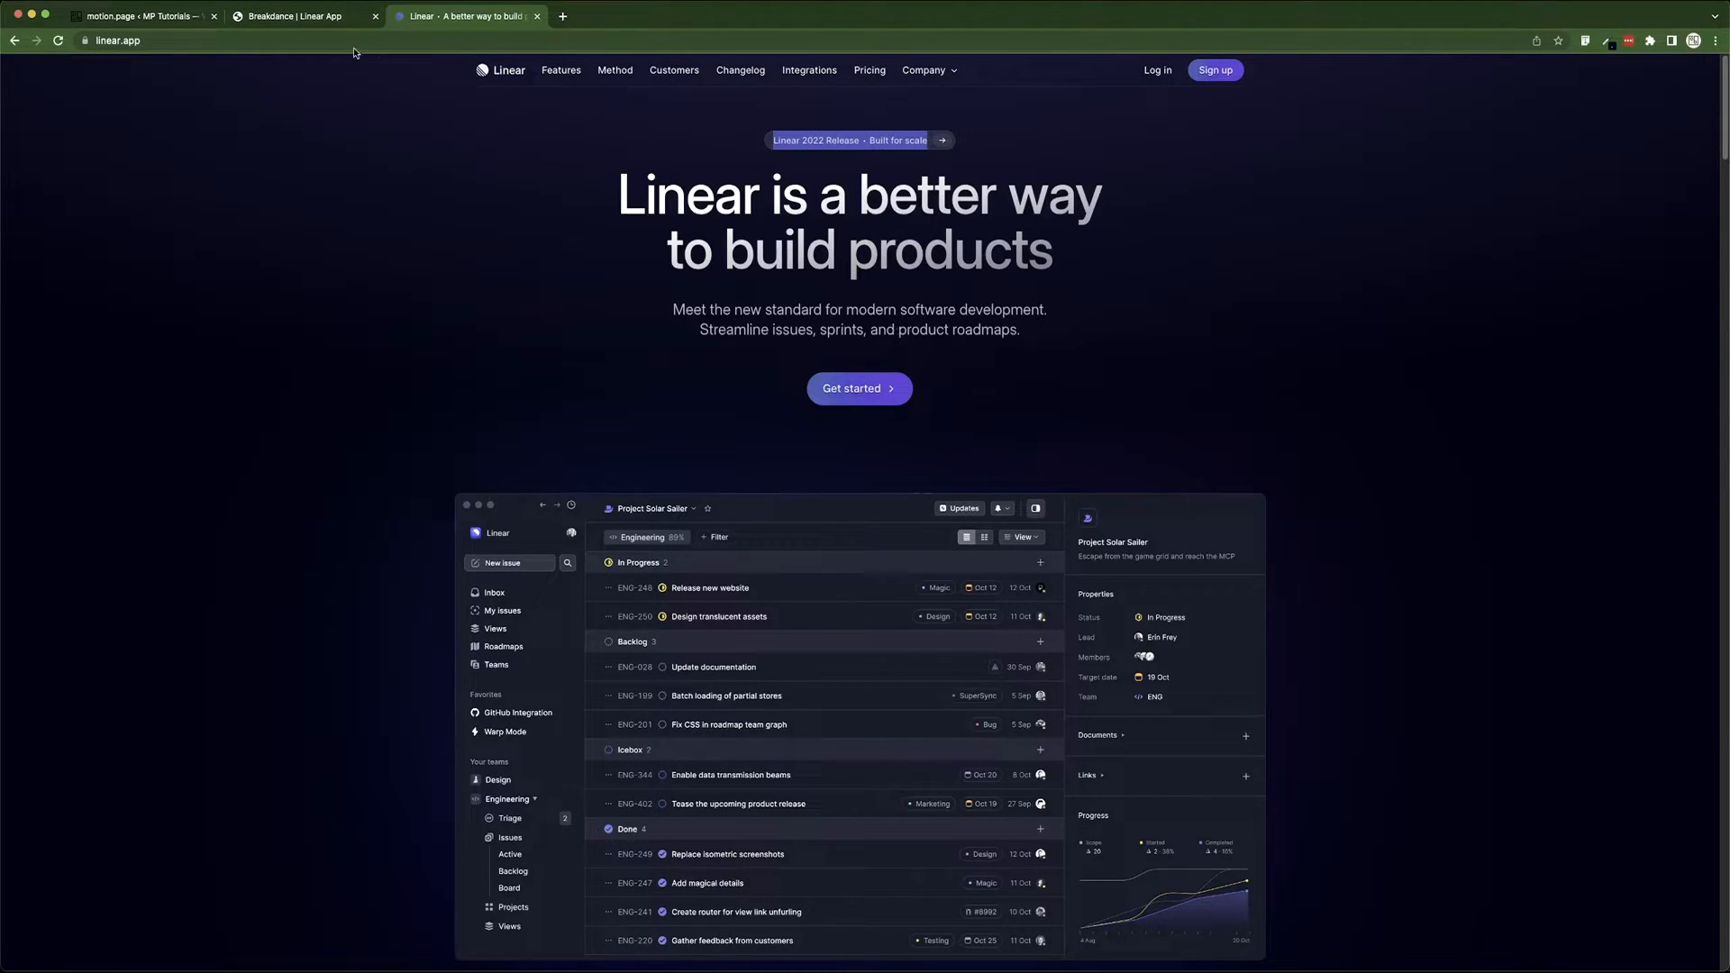
- Return to the Breakdance builder and add a new Div to the Hero Section beneath the Shadow div
left_click(300, 18)
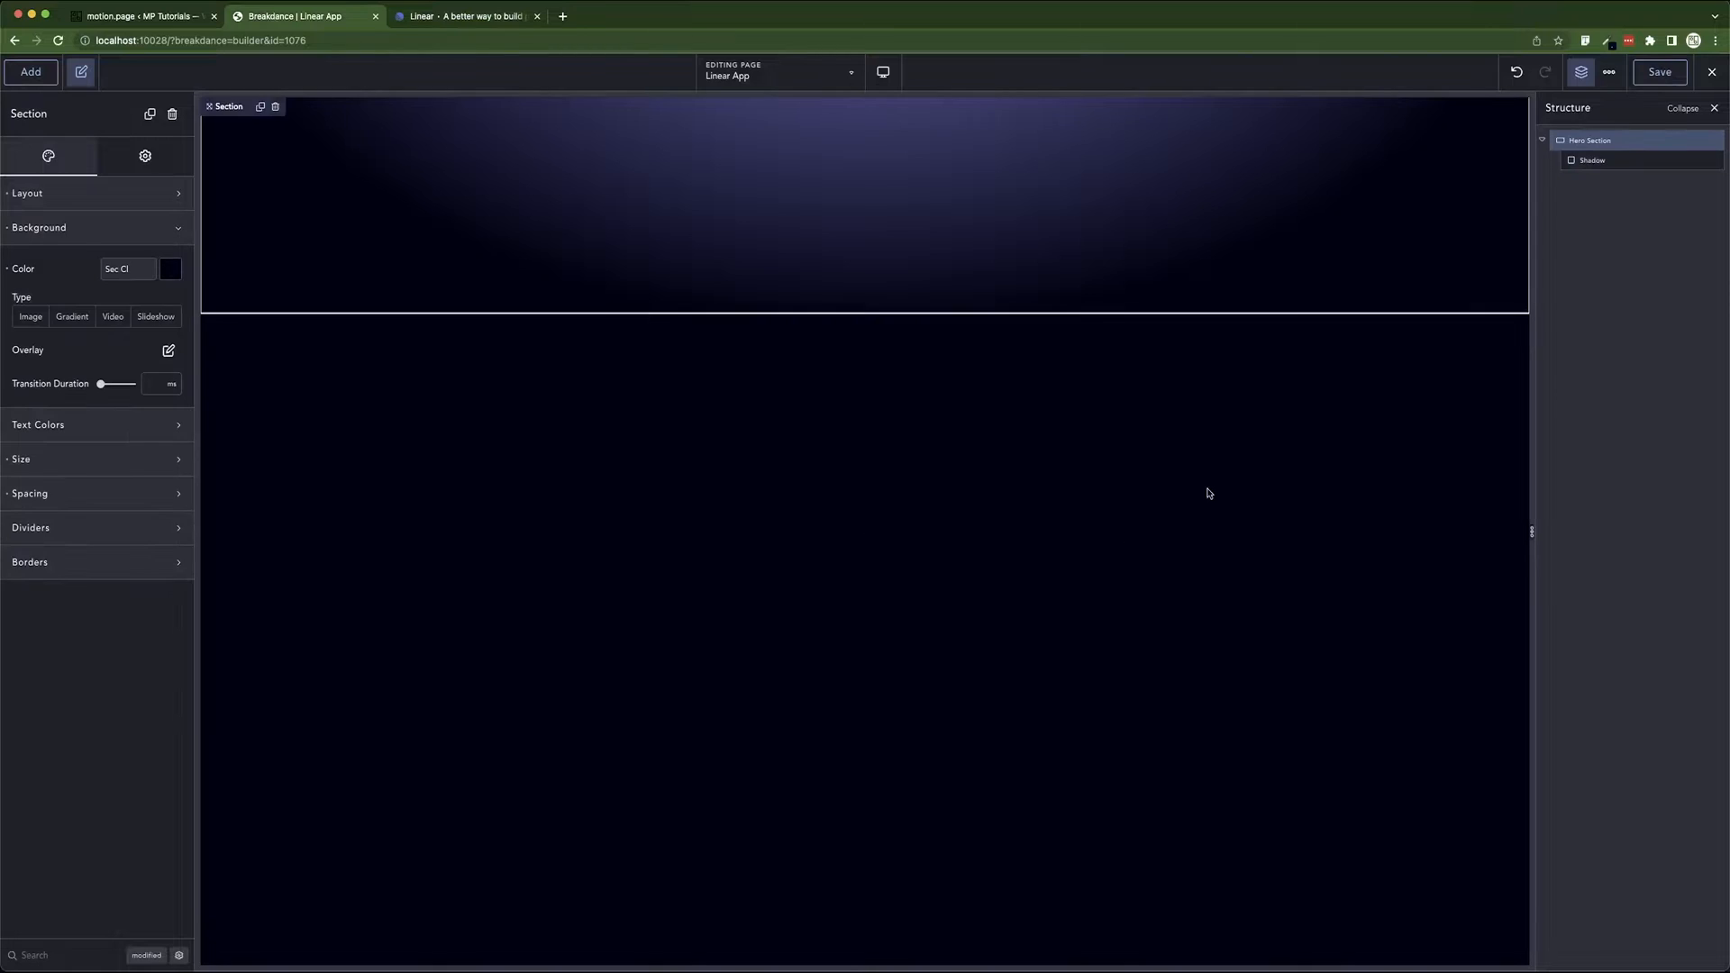
left_click(1593, 161)
left_click(1598, 142)
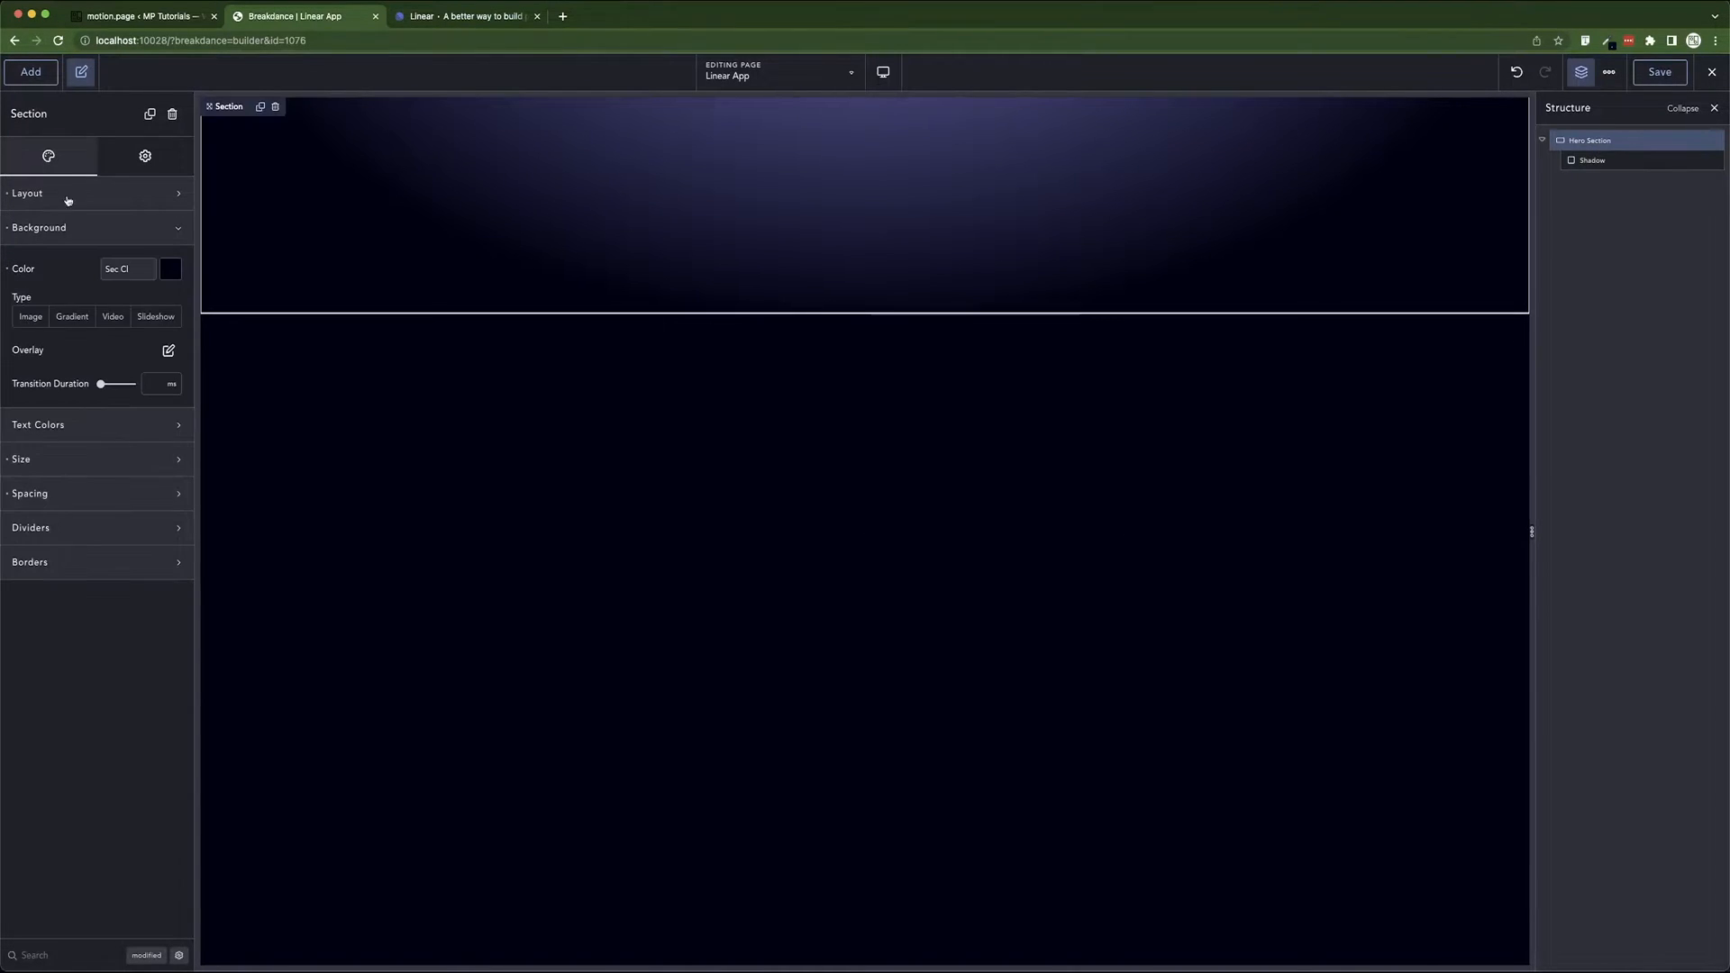
left_click(29, 74)
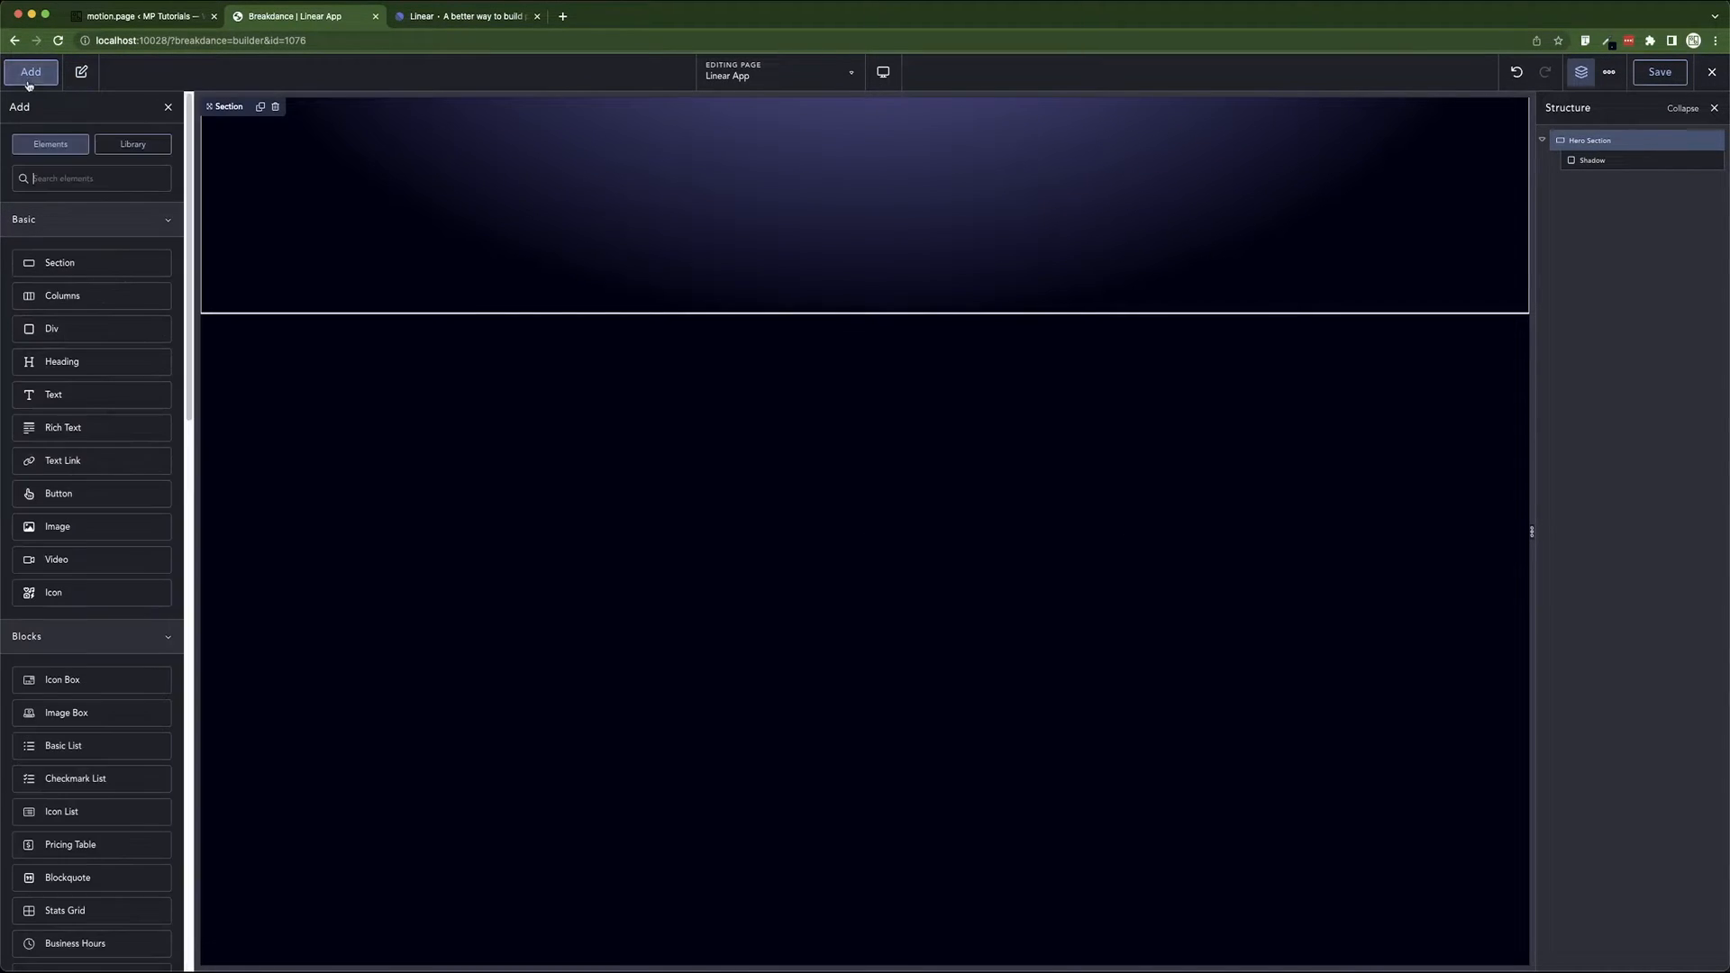
left_click(82, 335)
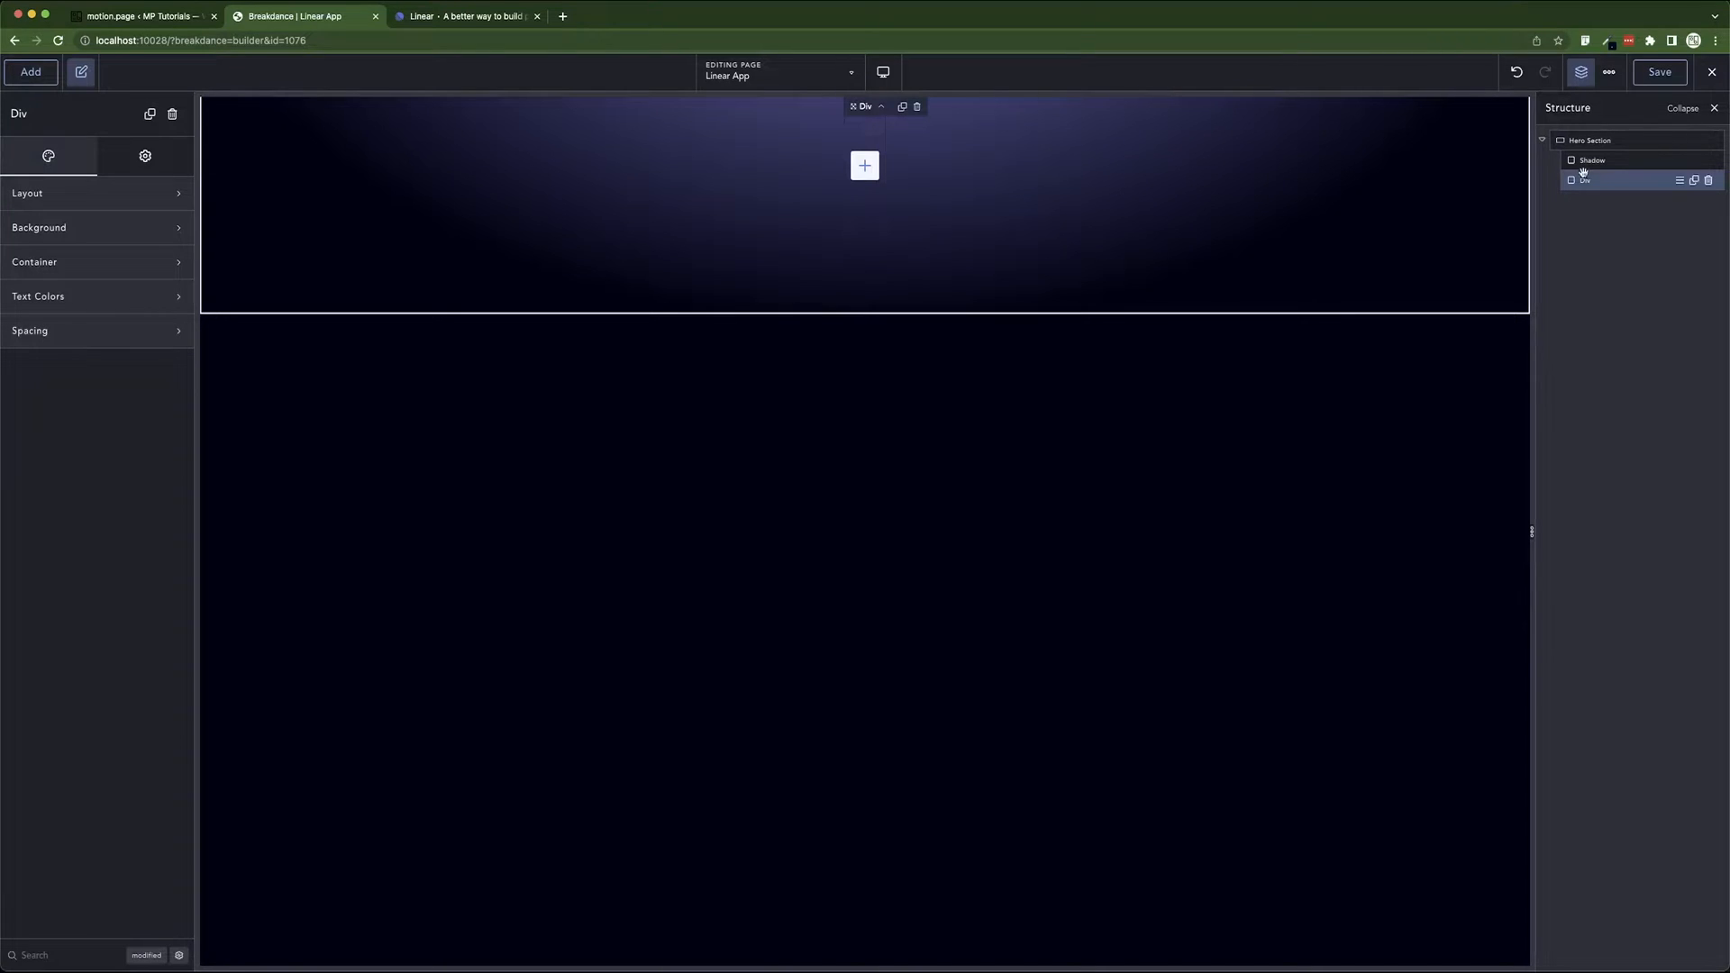
- Add a Text element and an Icon element inside the new div
left_click(865, 165)
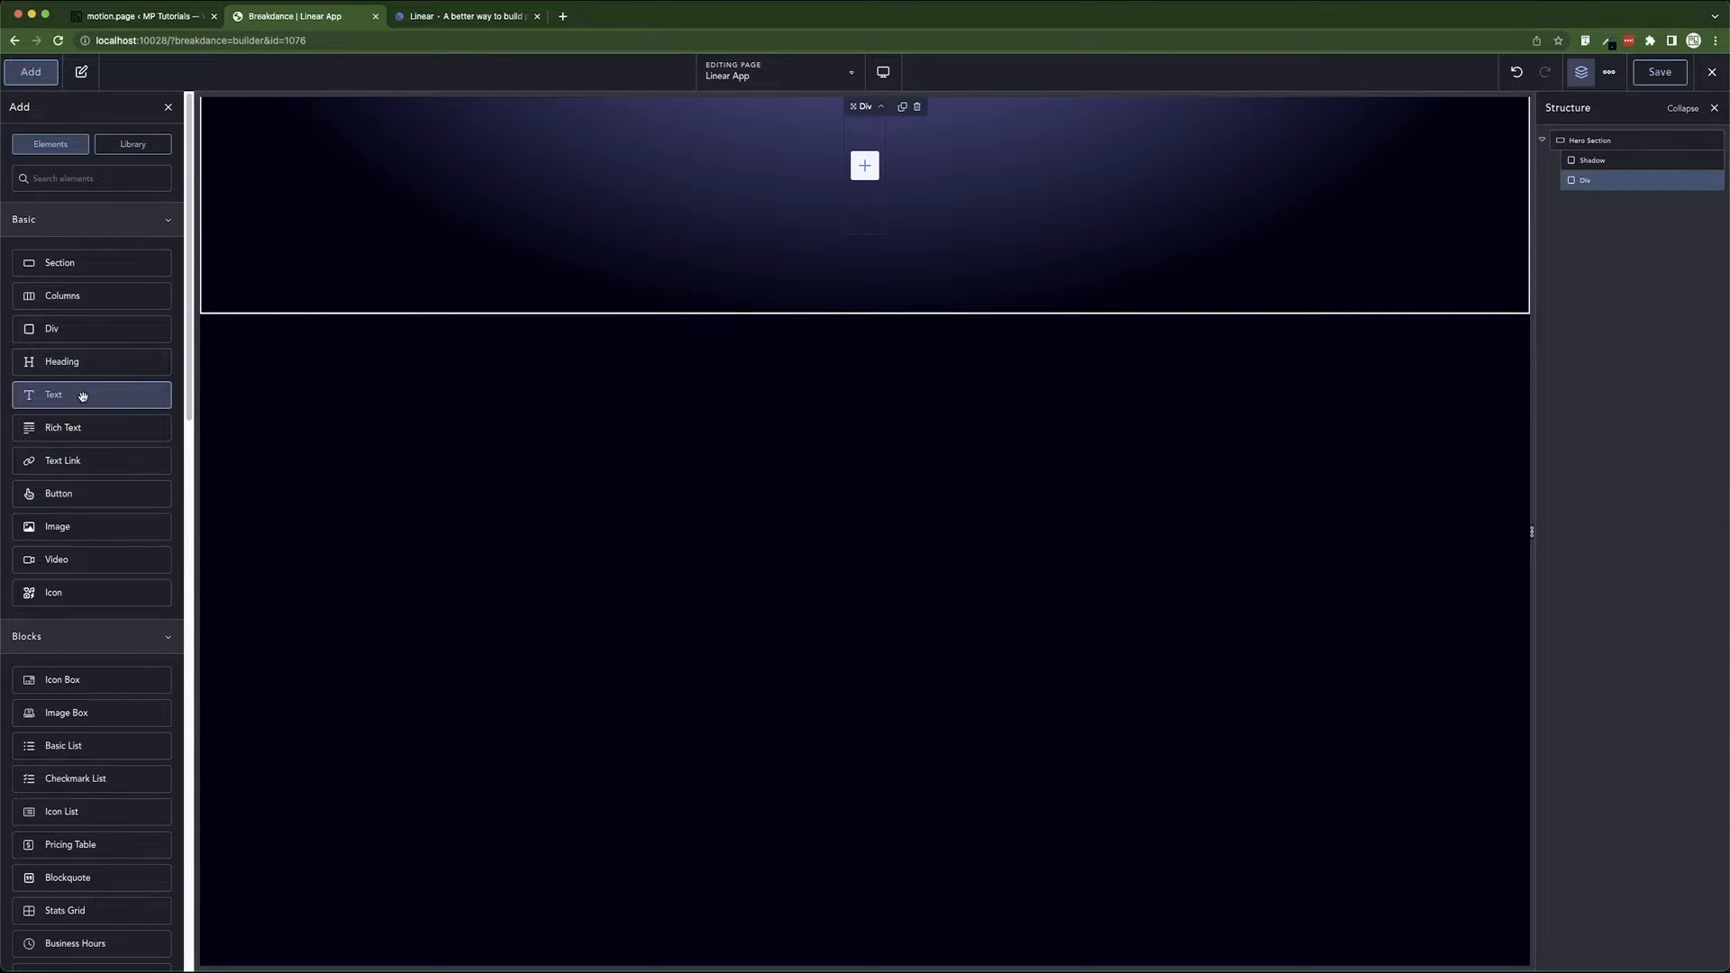
left_click(83, 399)
left_click(31, 72)
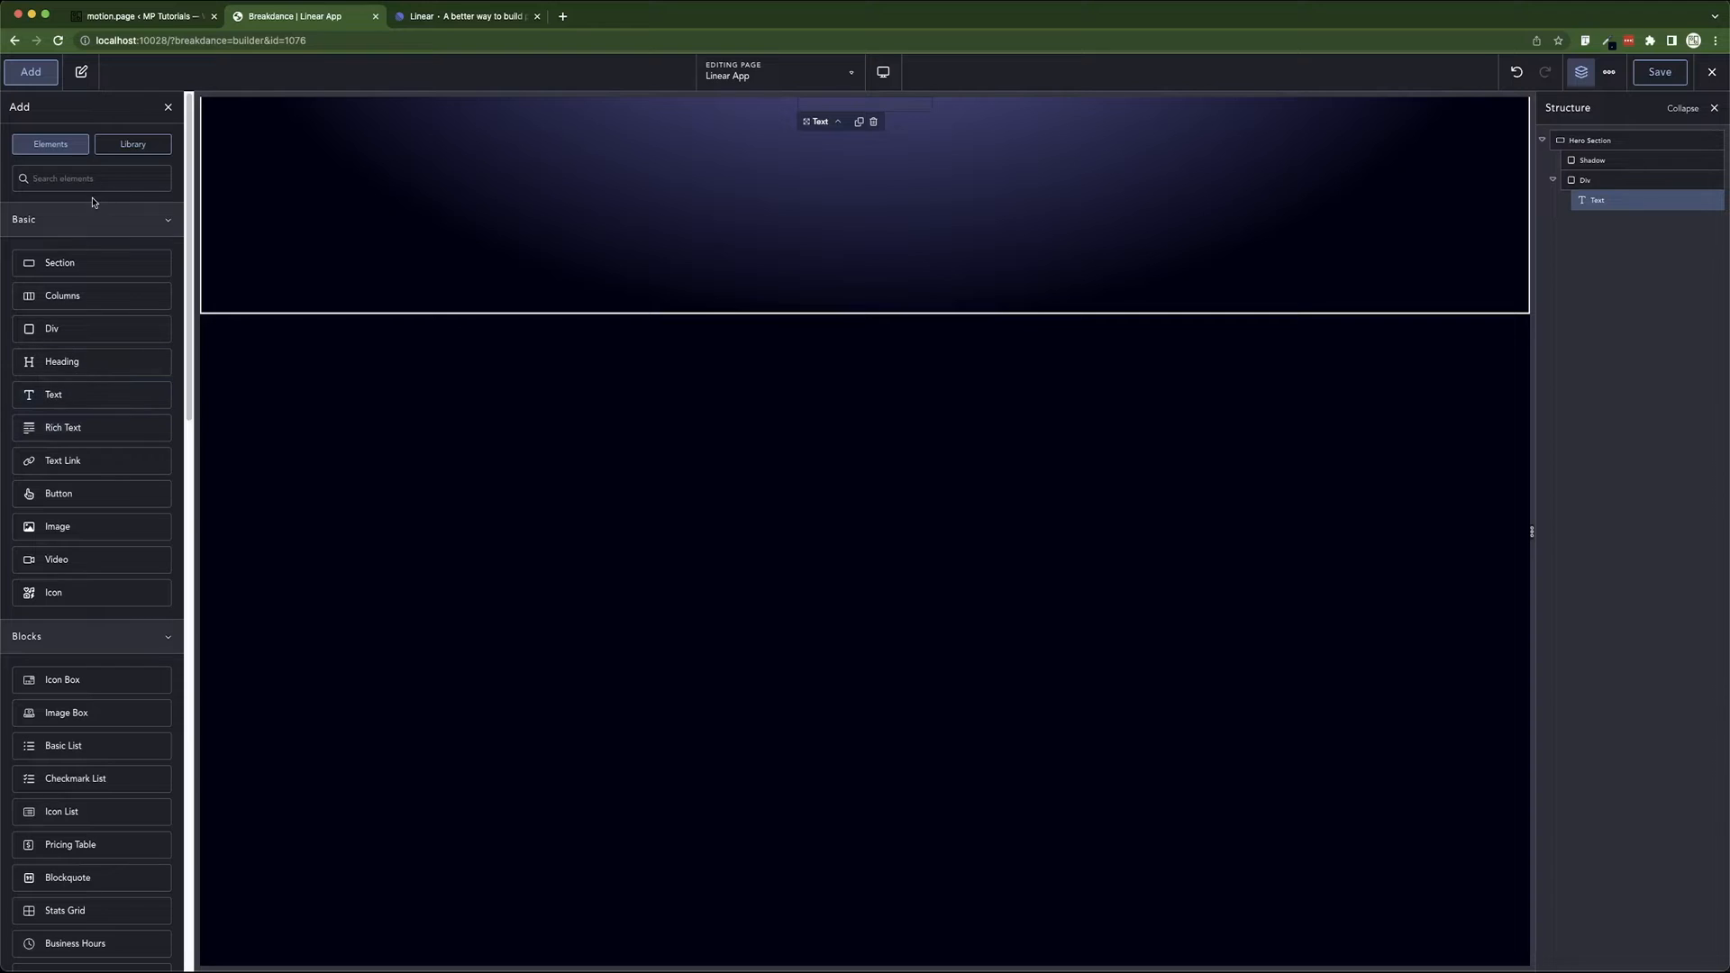
type("icon")
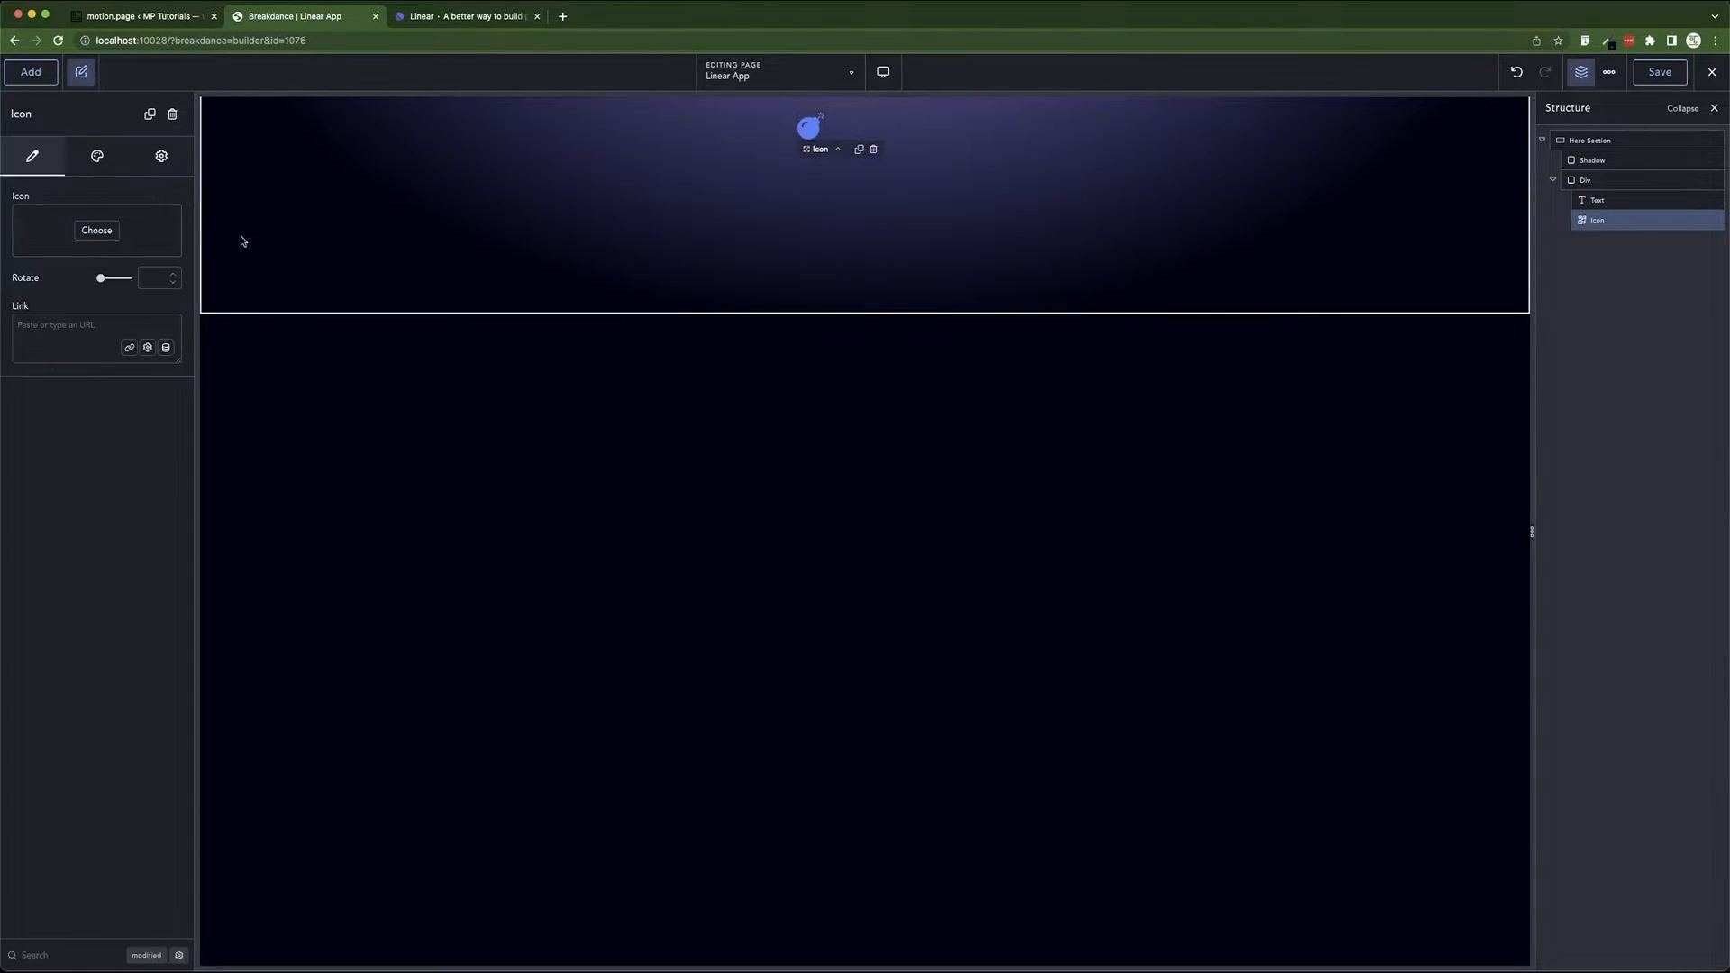
left_click(73, 230)
- Replace the placeholder content of the Text element with the copied "Linear 2022 Release - Built for scale"
left_click(1625, 193)
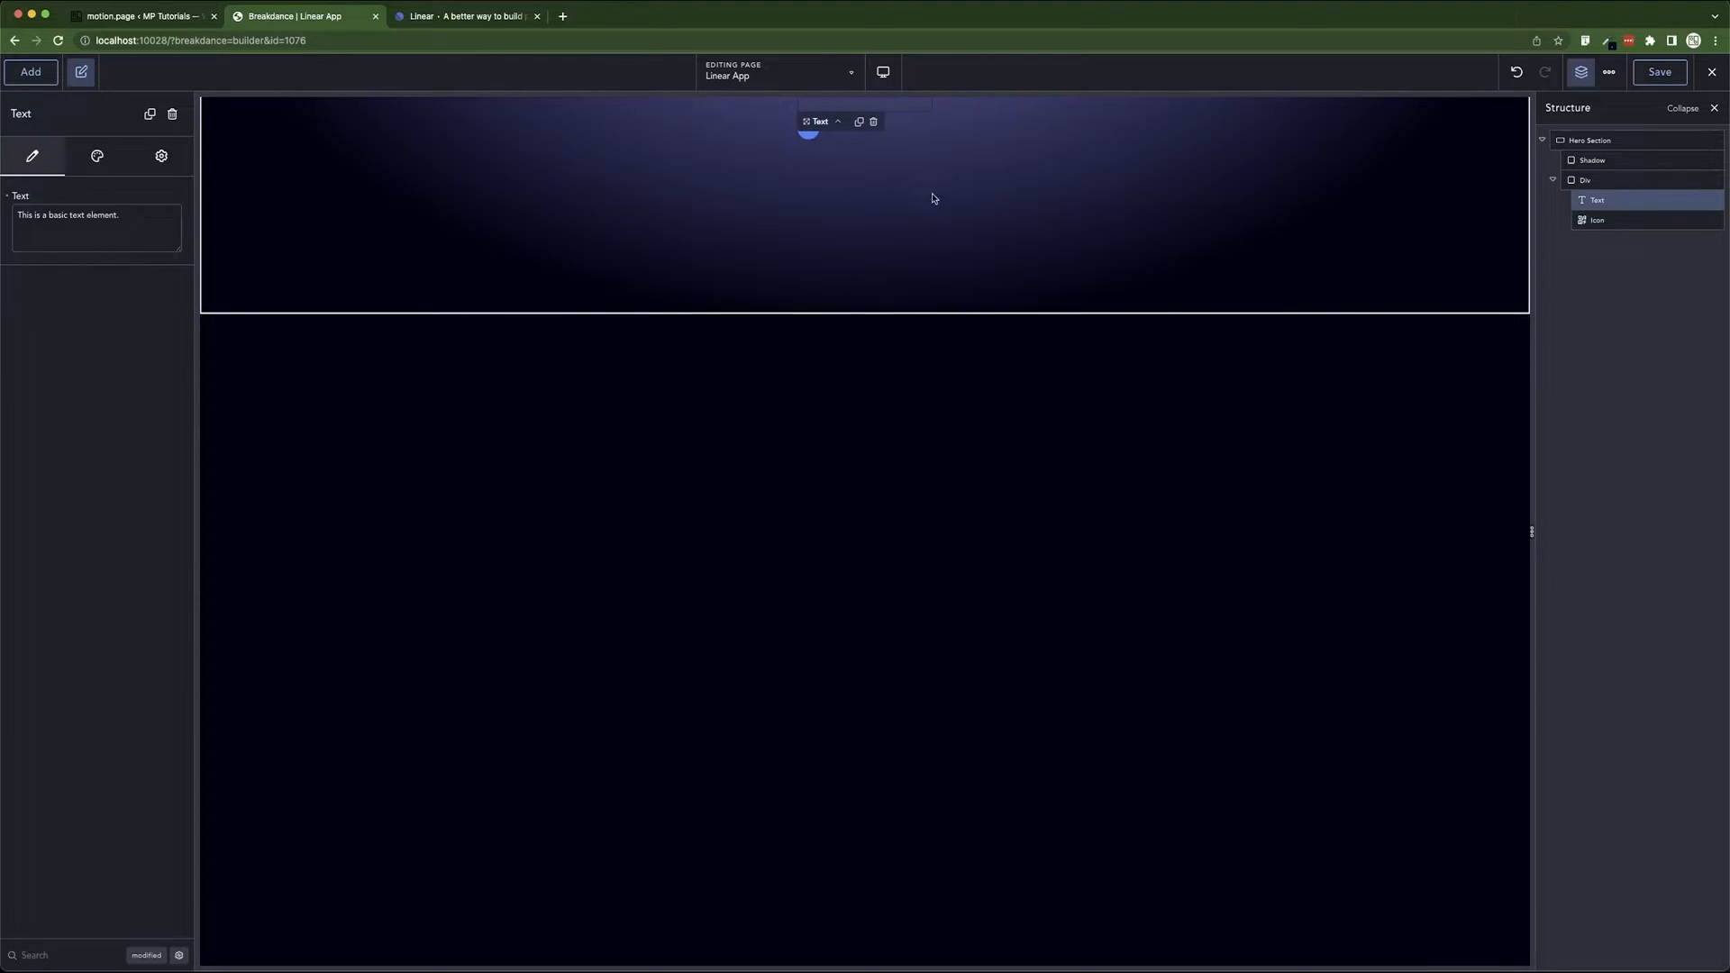
triple_click(143, 219)
key("super+v")
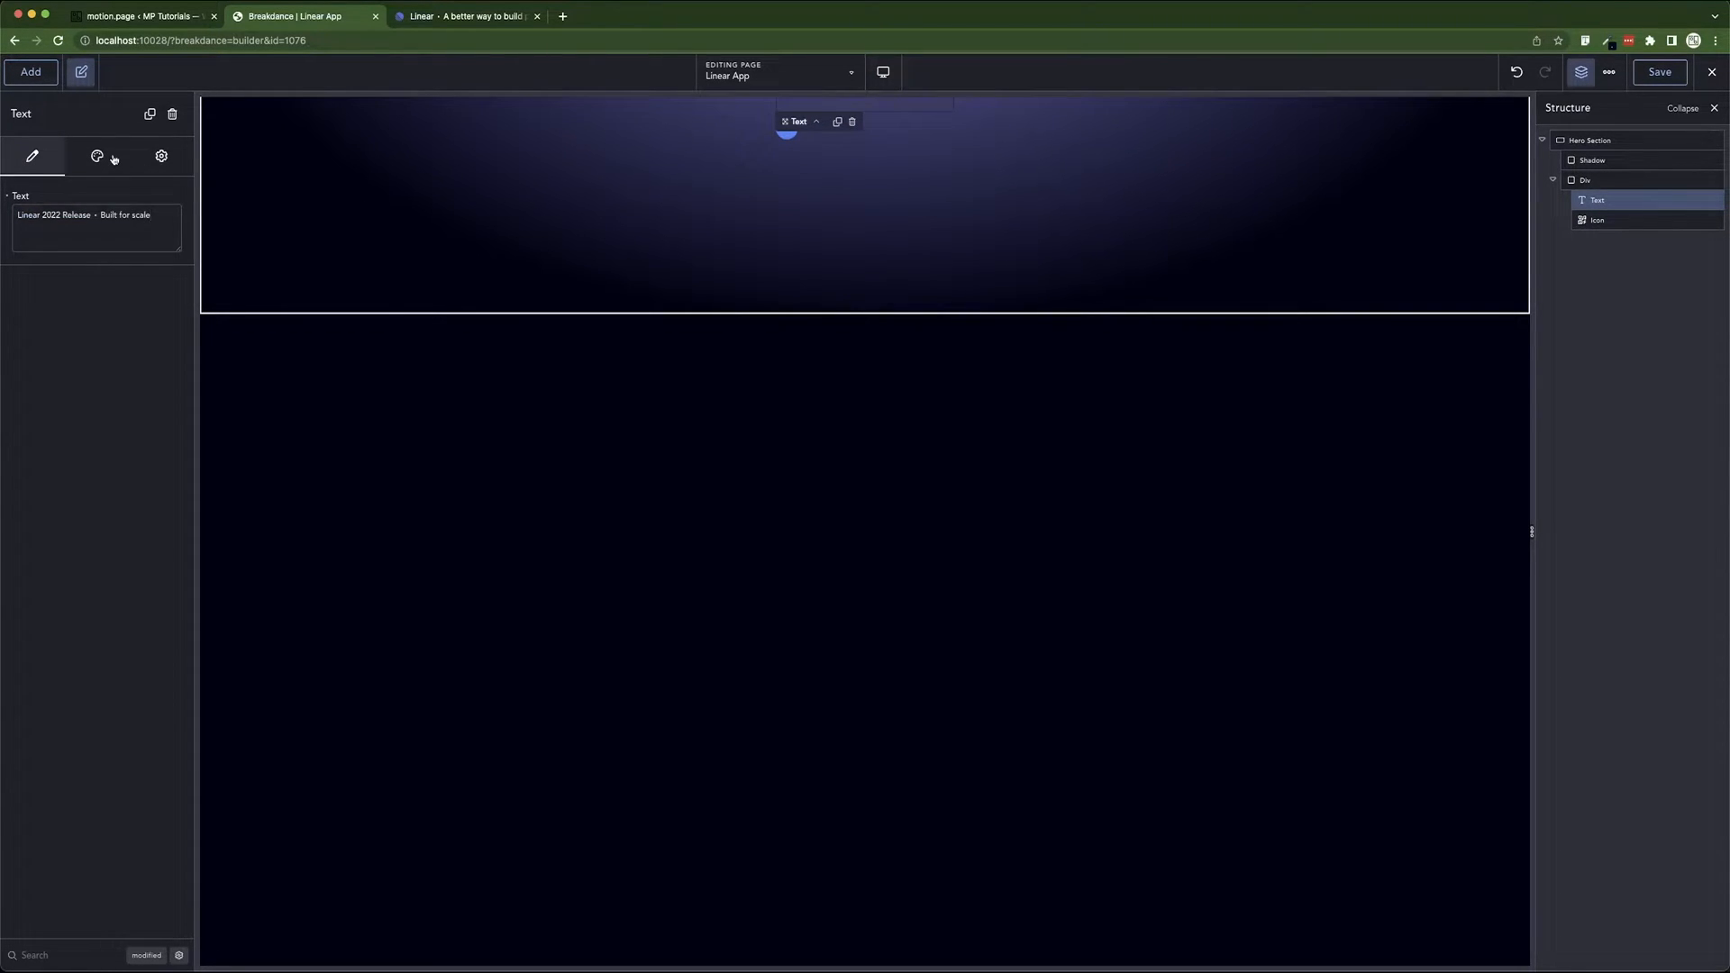
- Lay out the new div's text and icon horizontally with Space Between alignment and adjust their vertical alignment
left_click(1592, 182)
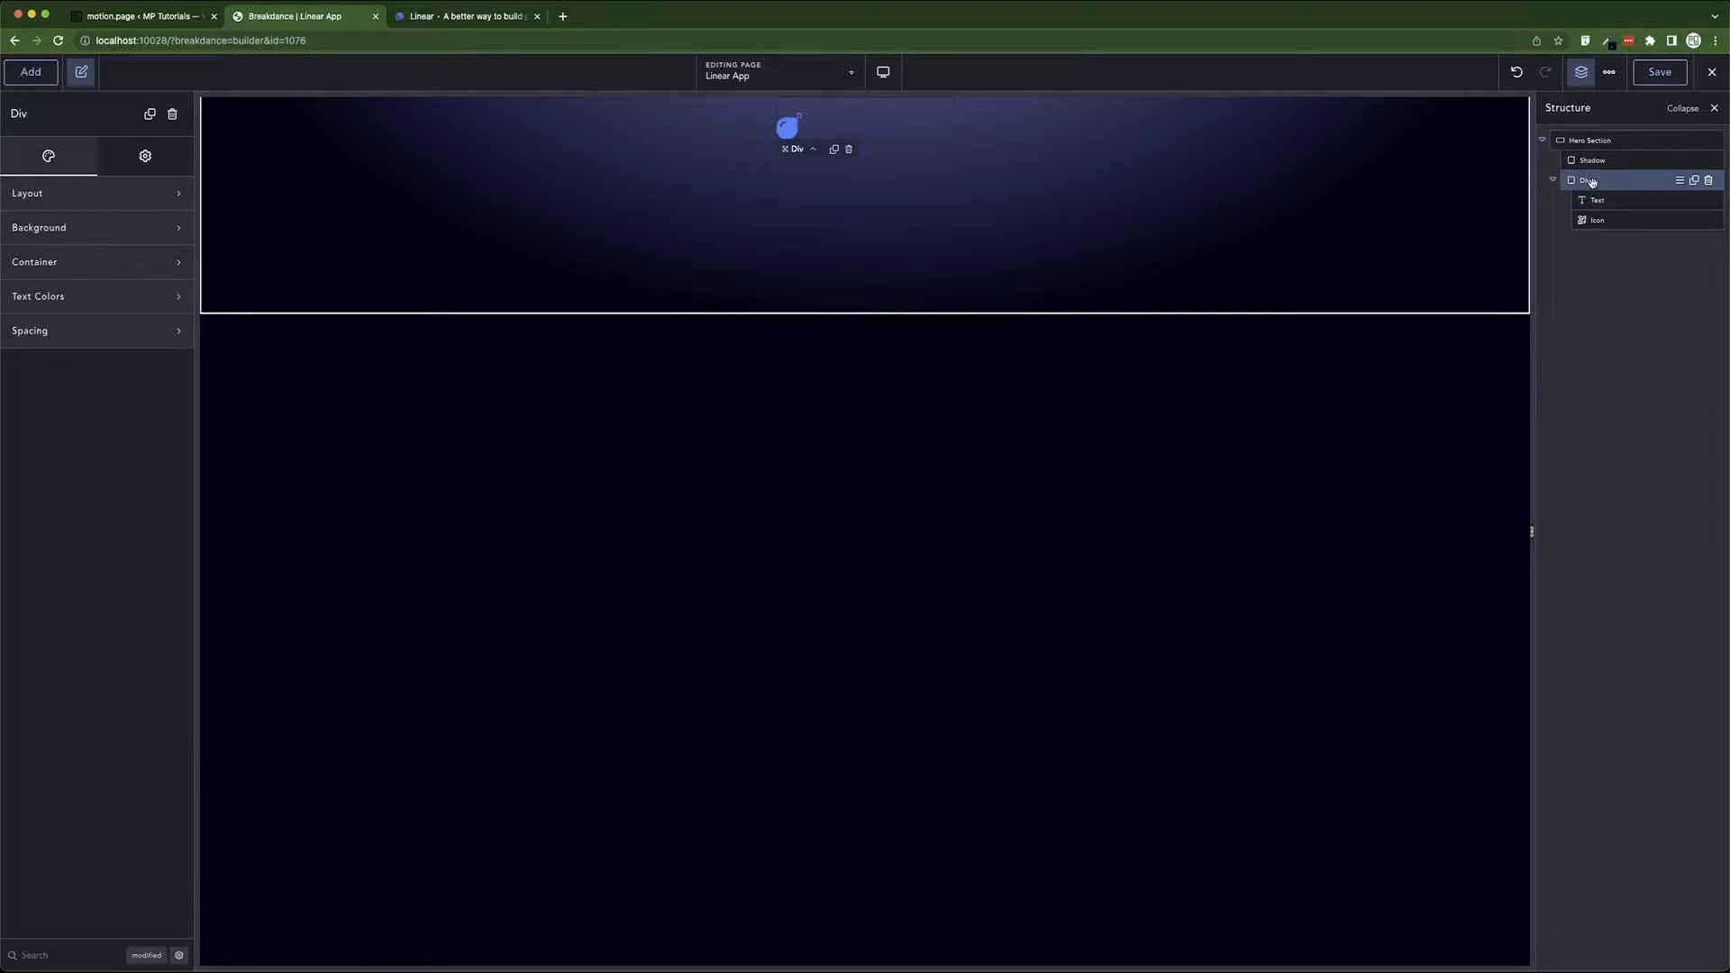
left_click(81, 204)
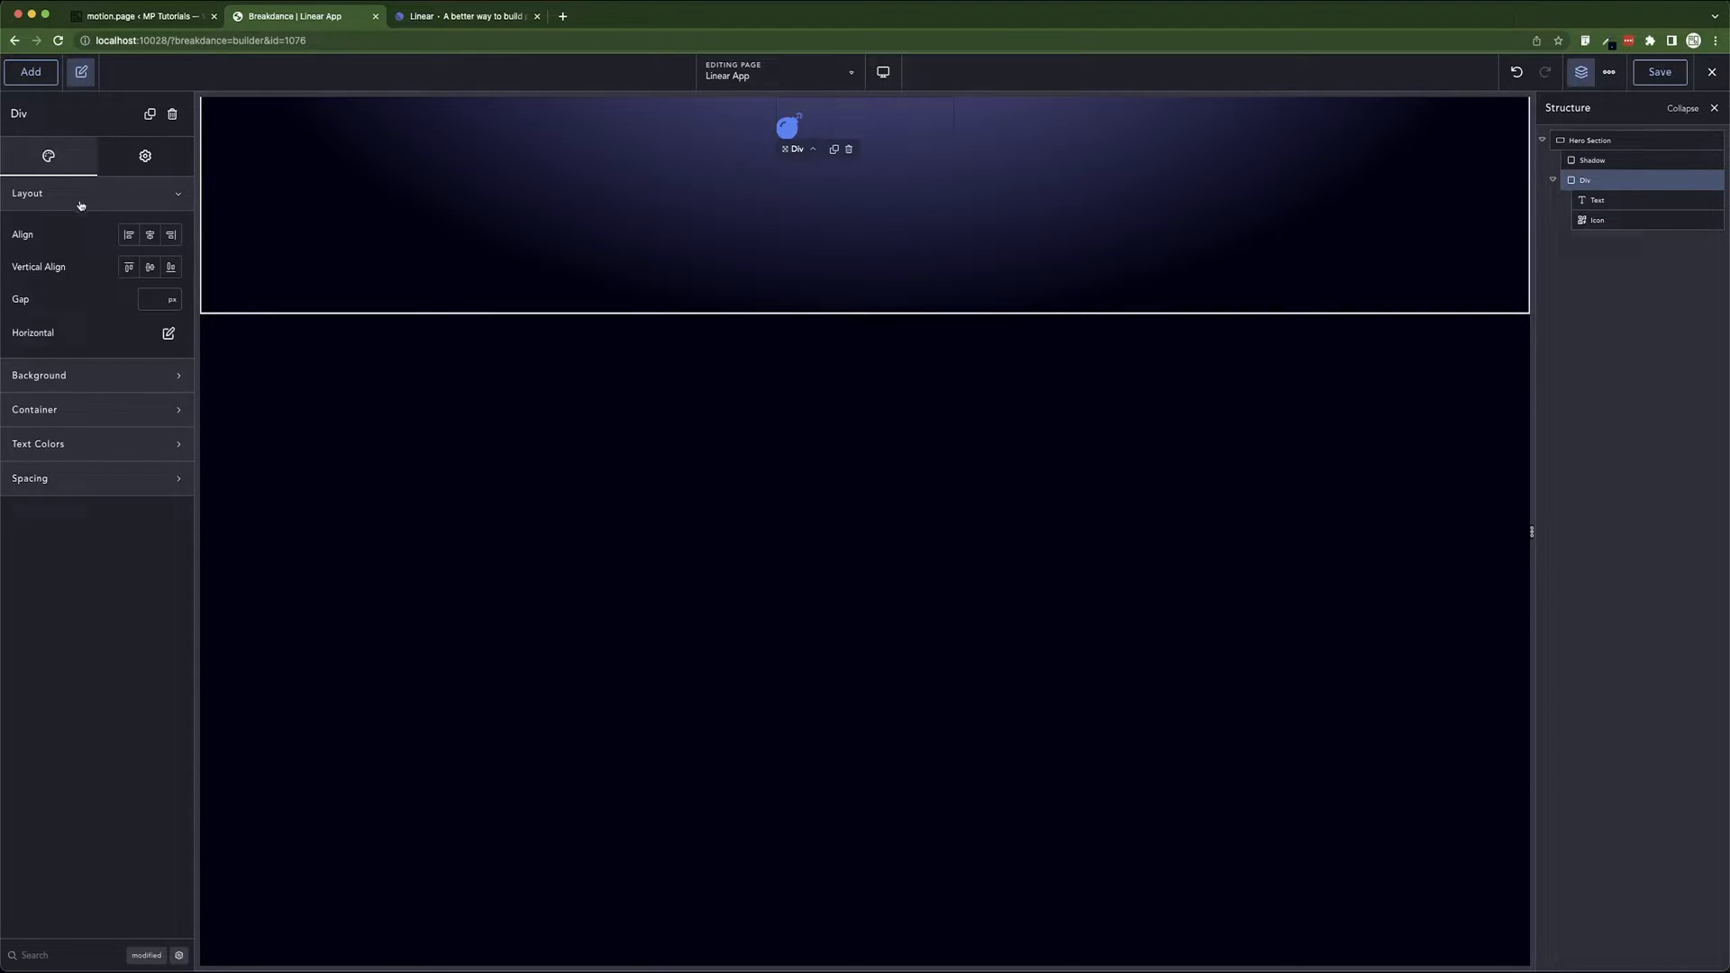
left_click(166, 334)
left_click(140, 397)
left_click(156, 485)
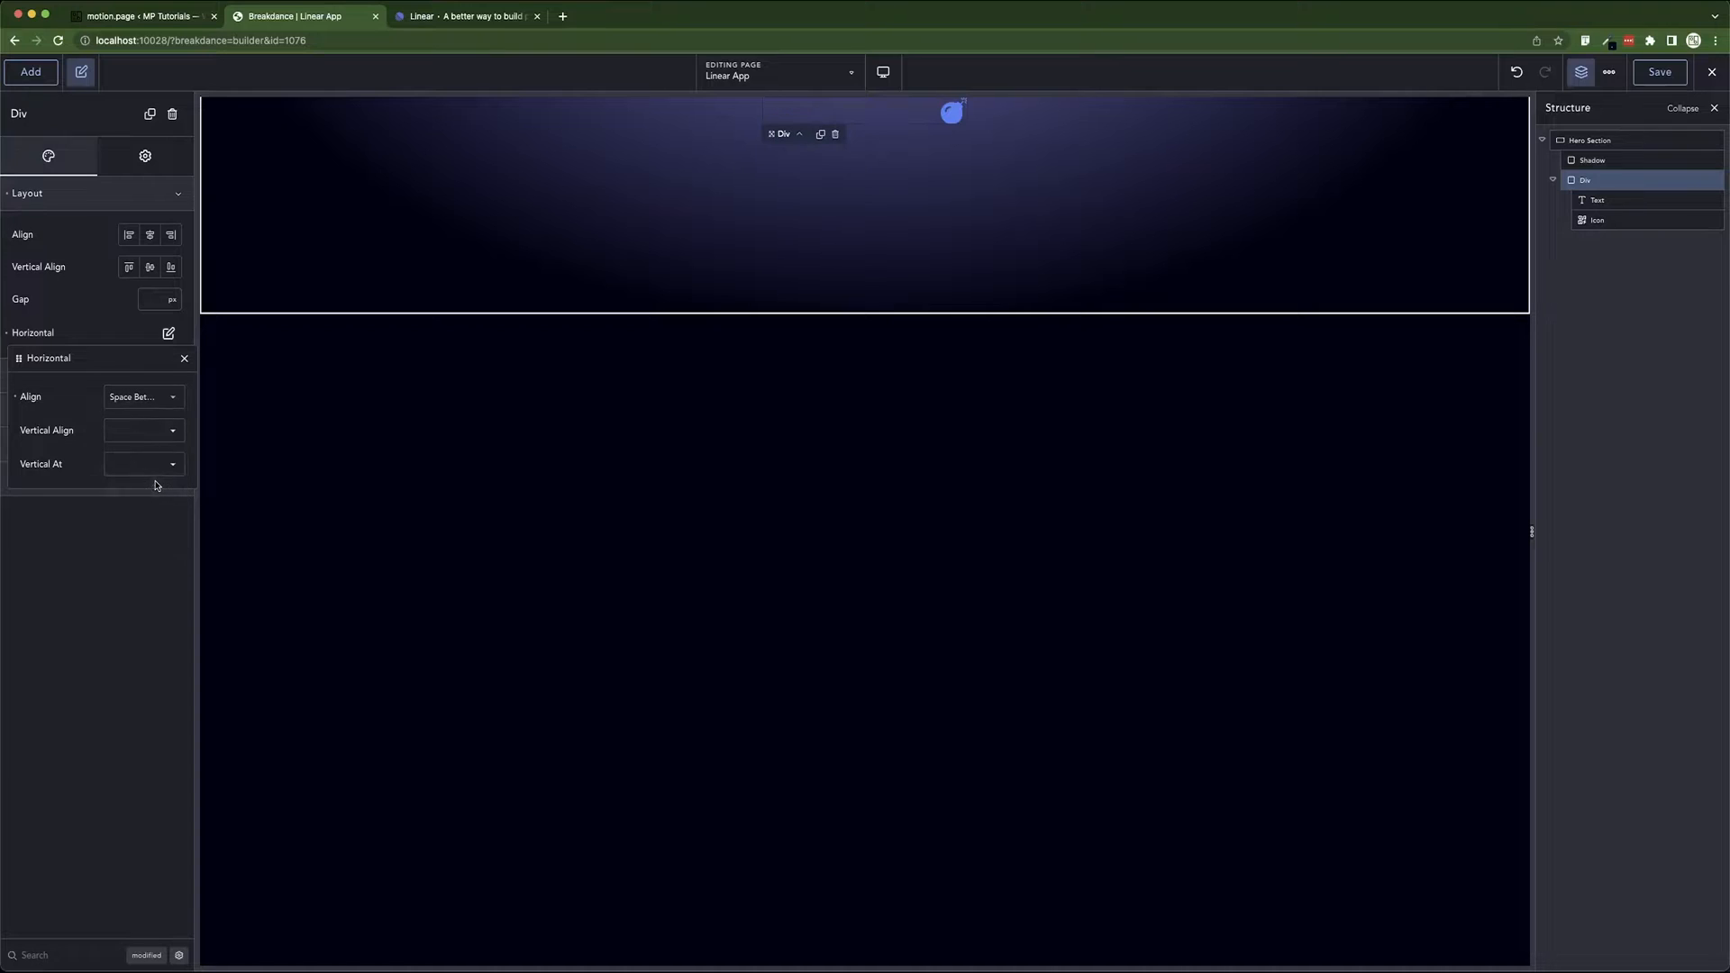
left_click(135, 396)
left_click(137, 432)
left_click(136, 435)
left_click(133, 461)
- Set the gap between the div's text and icon to 8 px
left_click(147, 301)
left_click(250, 325)
type("8")
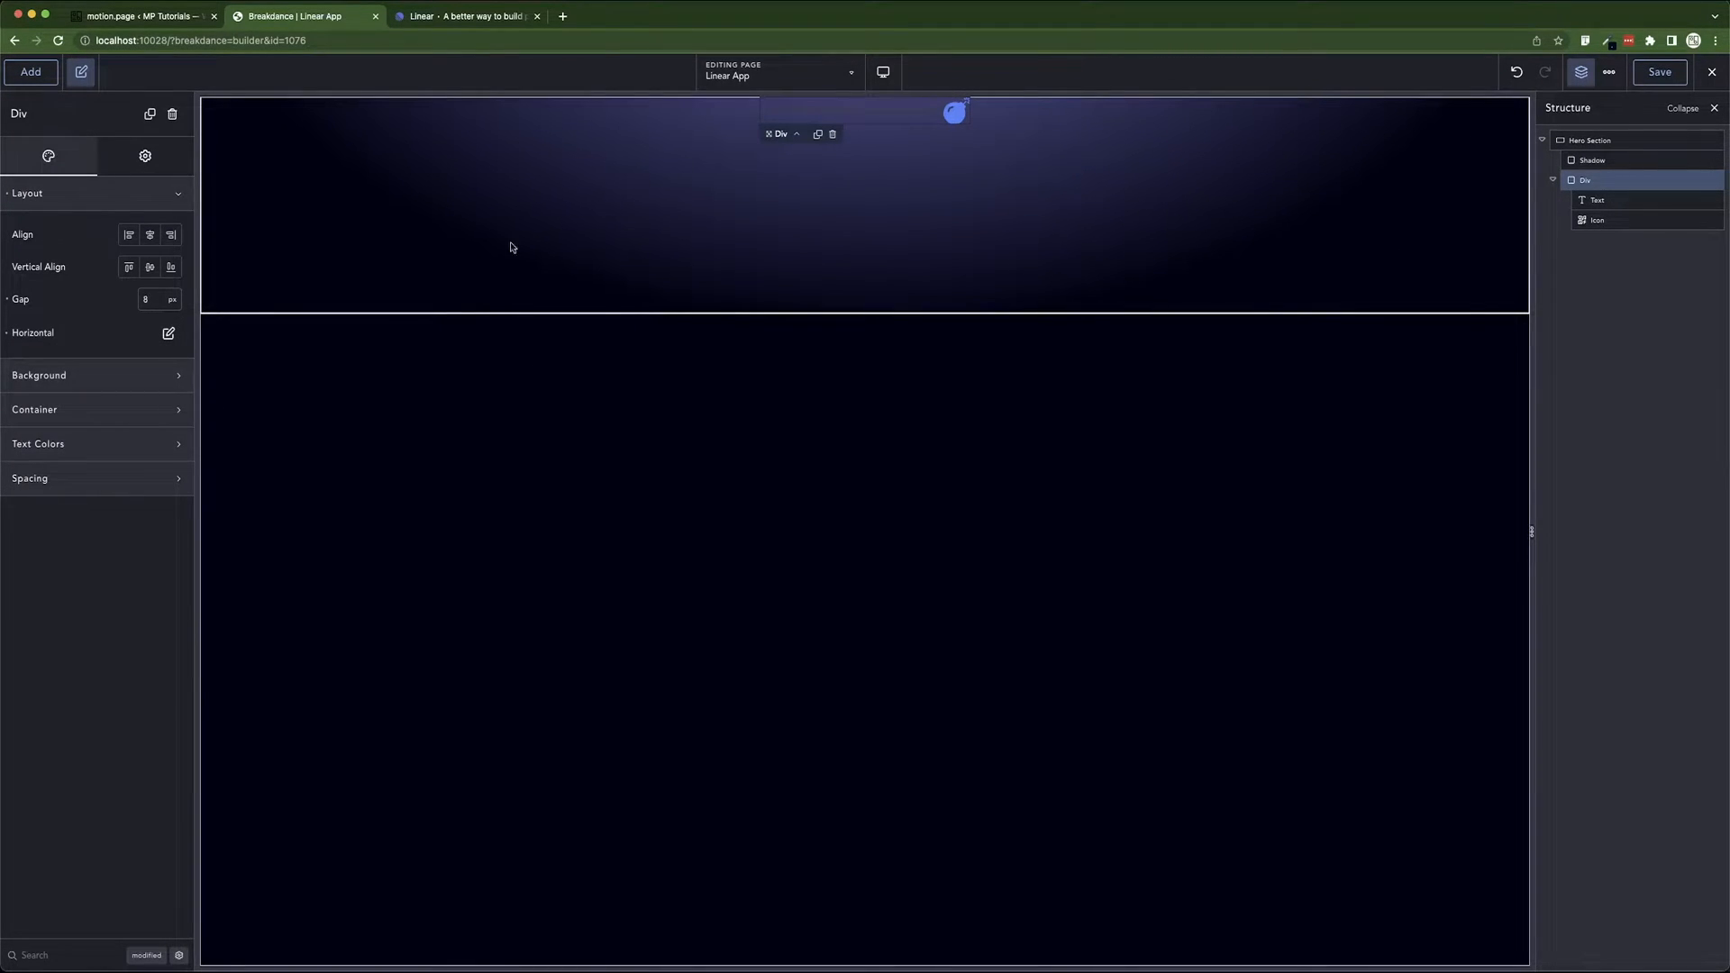
- Select the release Text element and set its typography color to the saved W Txt color
left_click(829, 122)
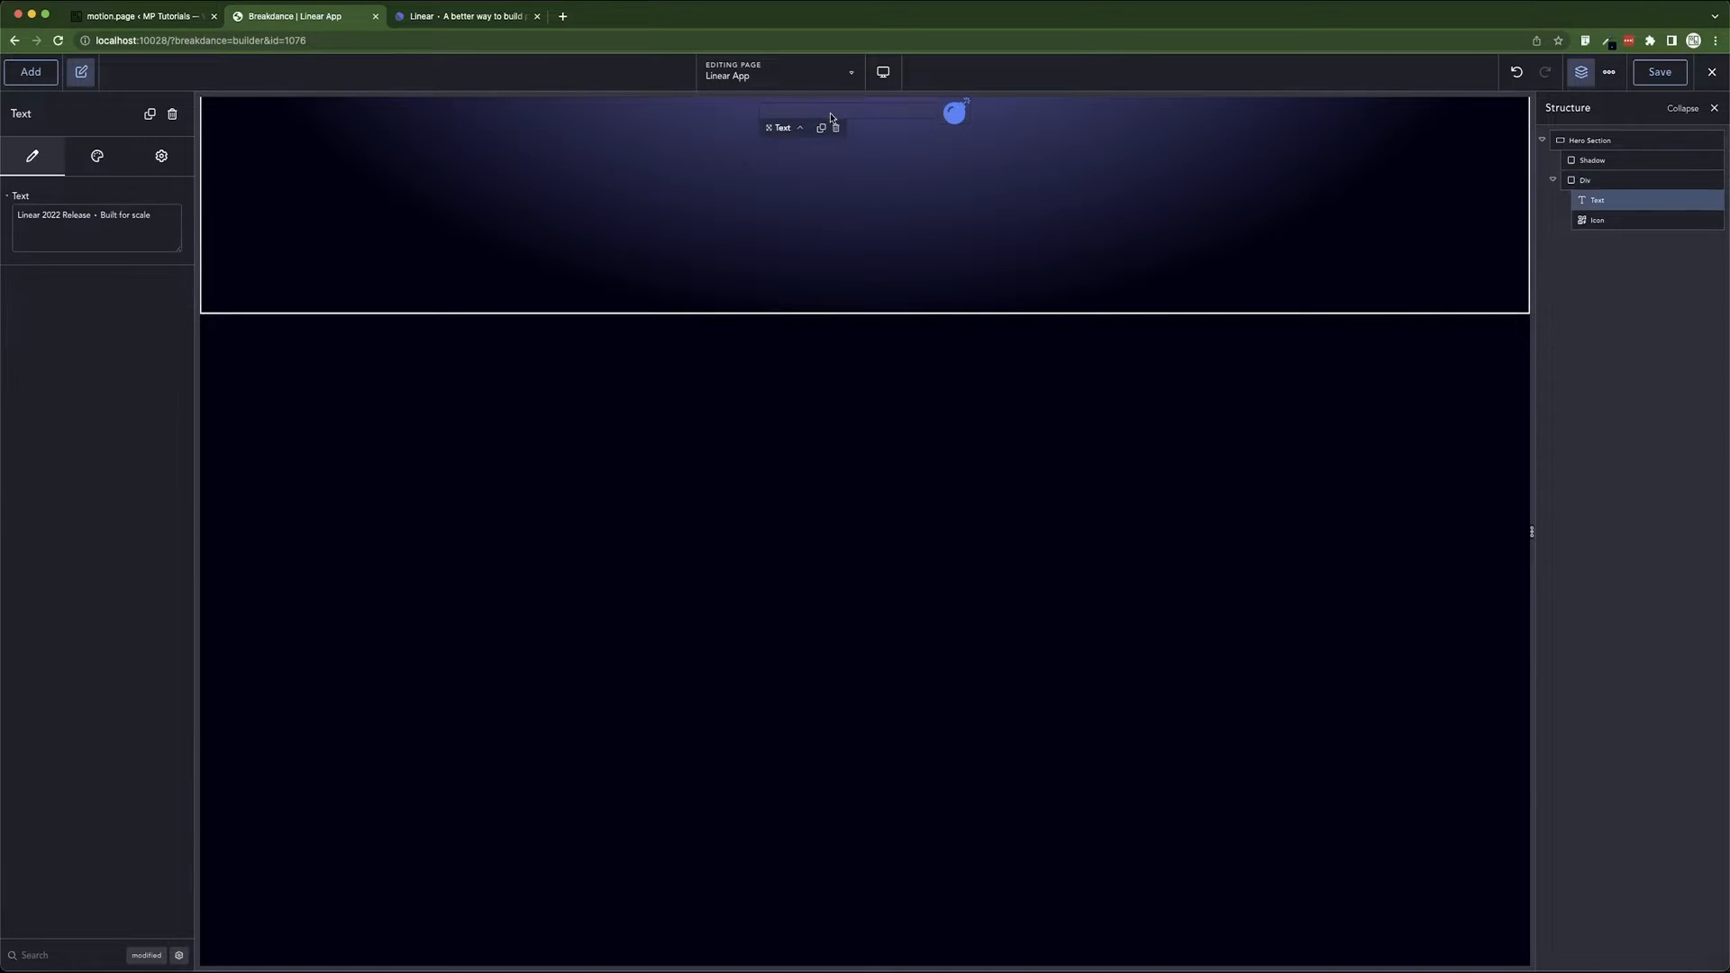
left_click(159, 219)
triple_click(160, 219)
left_click(160, 219)
left_click(98, 159)
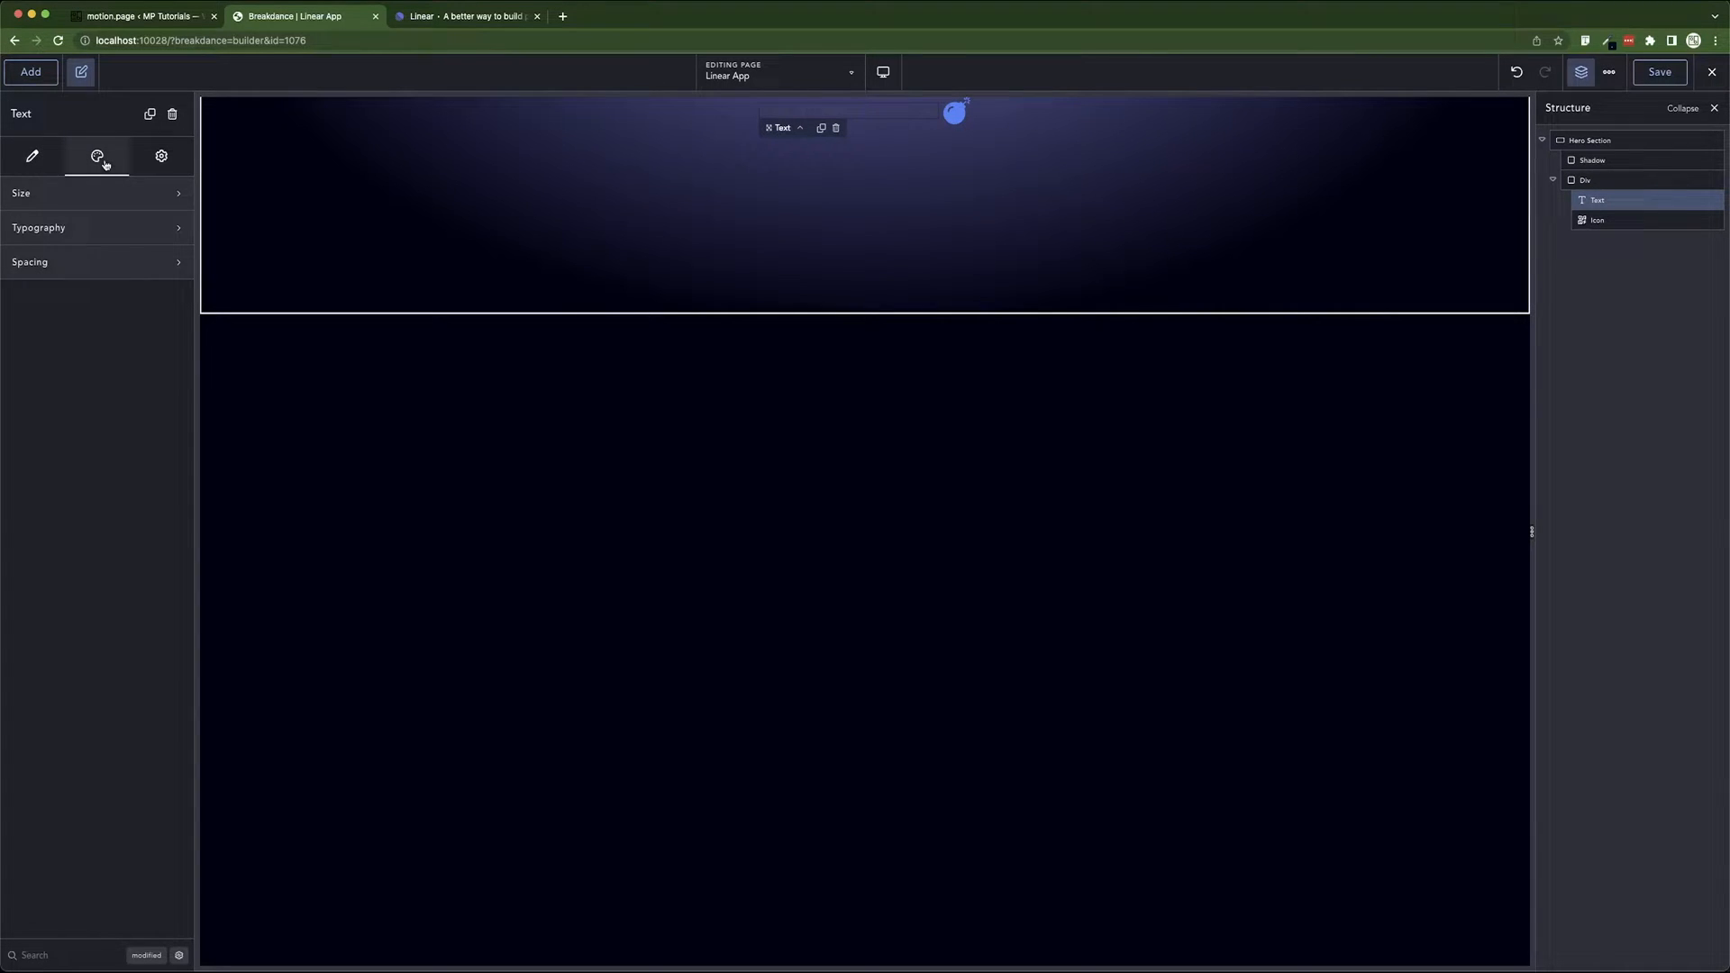
left_click(79, 225)
left_click(172, 270)
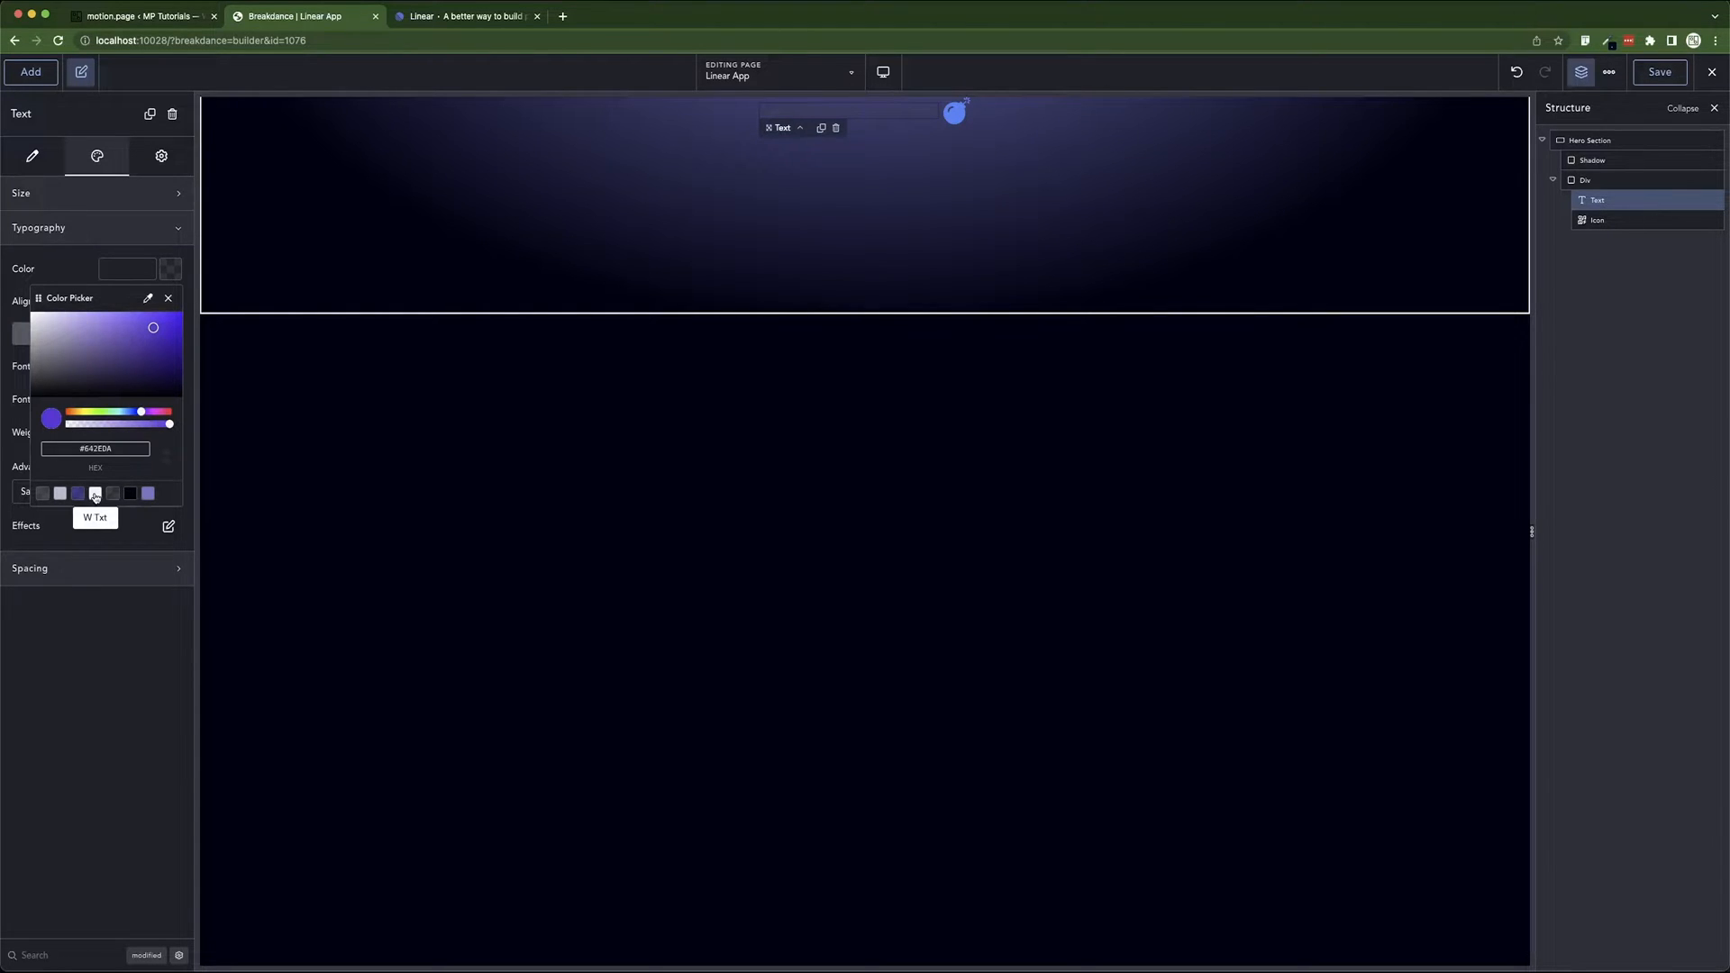
left_click(96, 494)
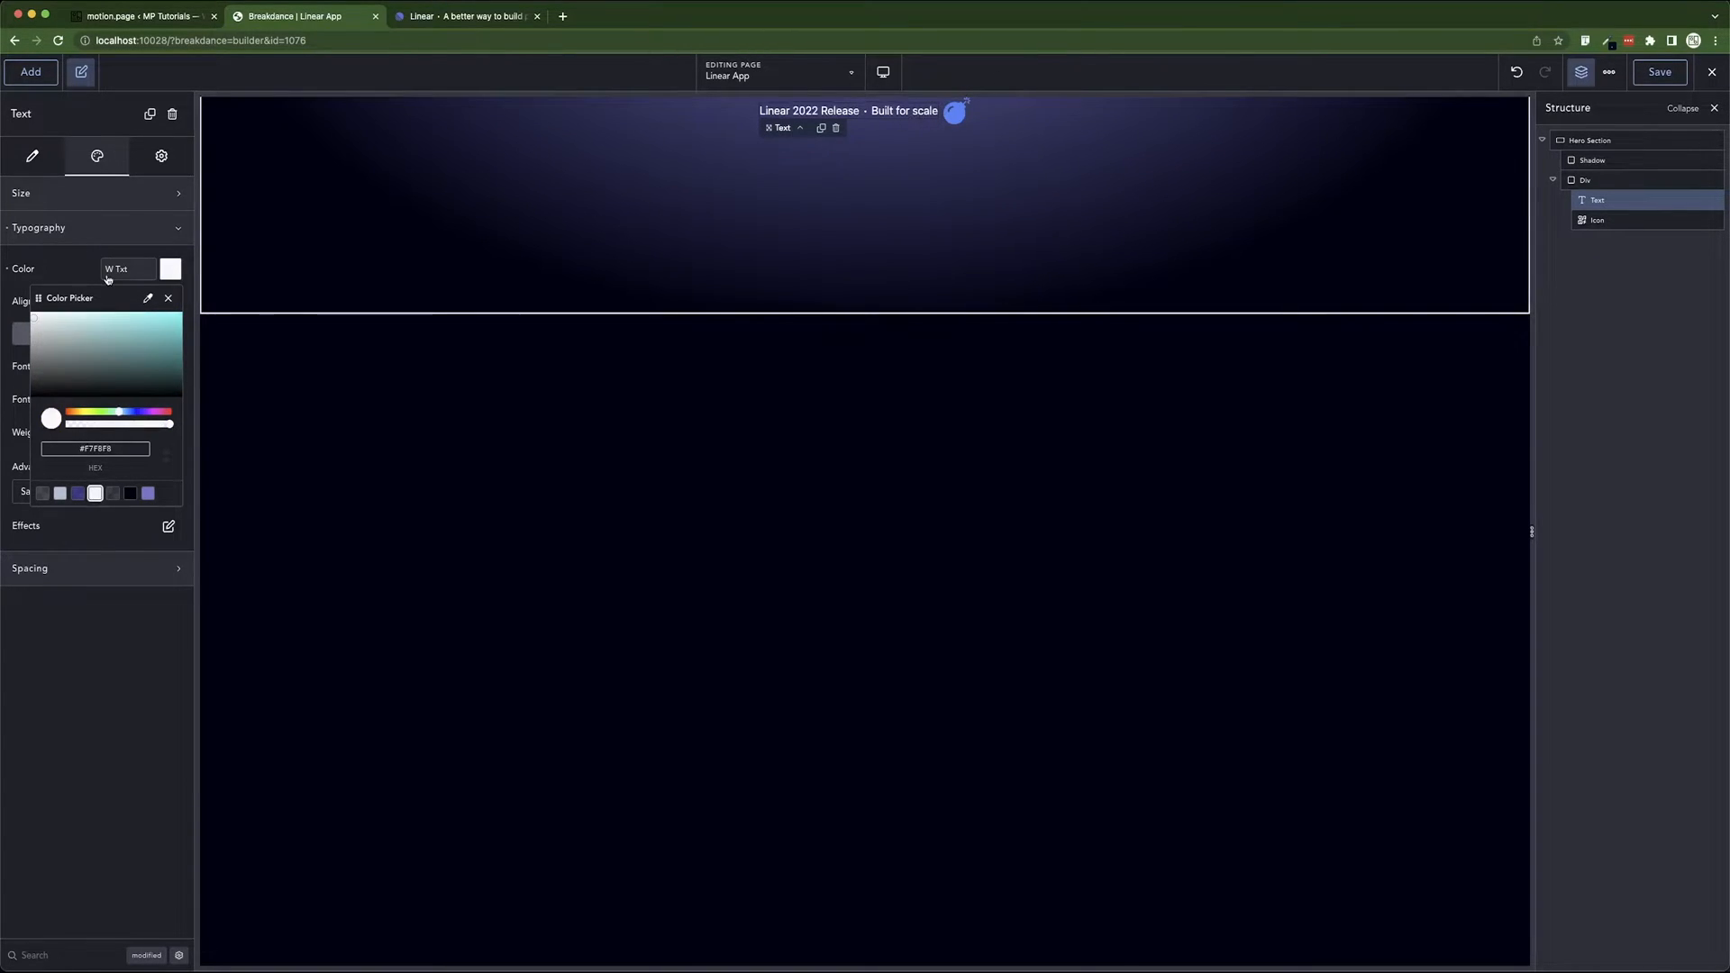
- Set the release text's font family to Inter, its size to 13 px and its weight to 400
left_click(74, 261)
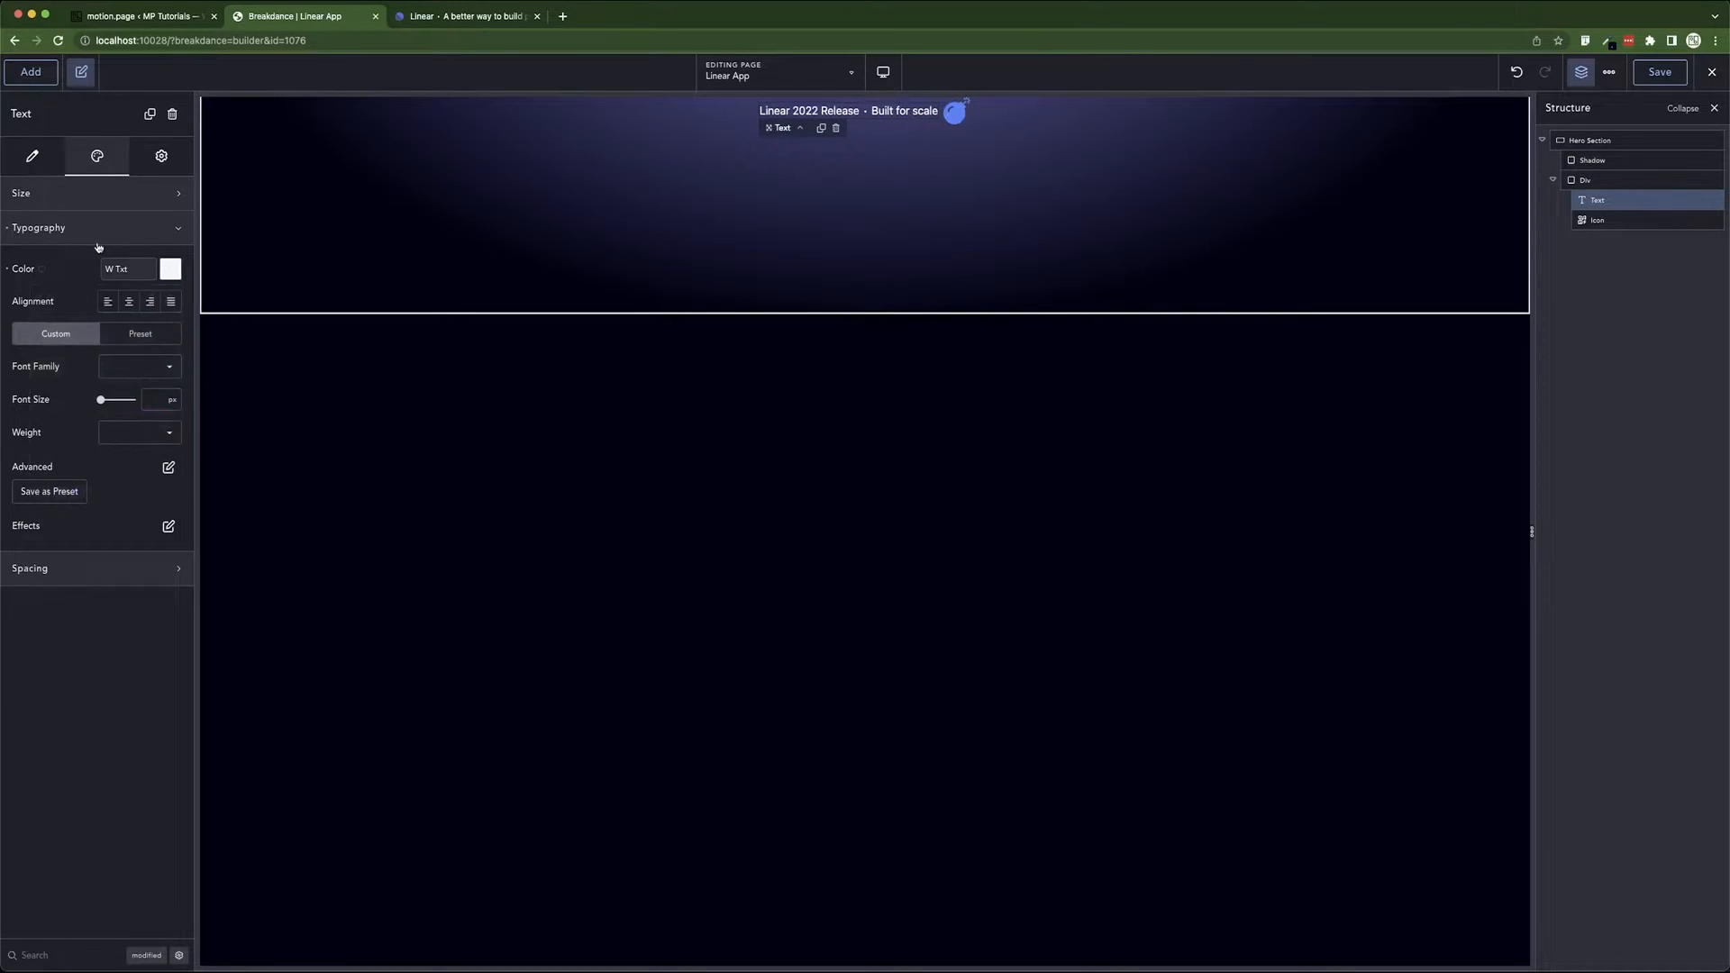
type("int")
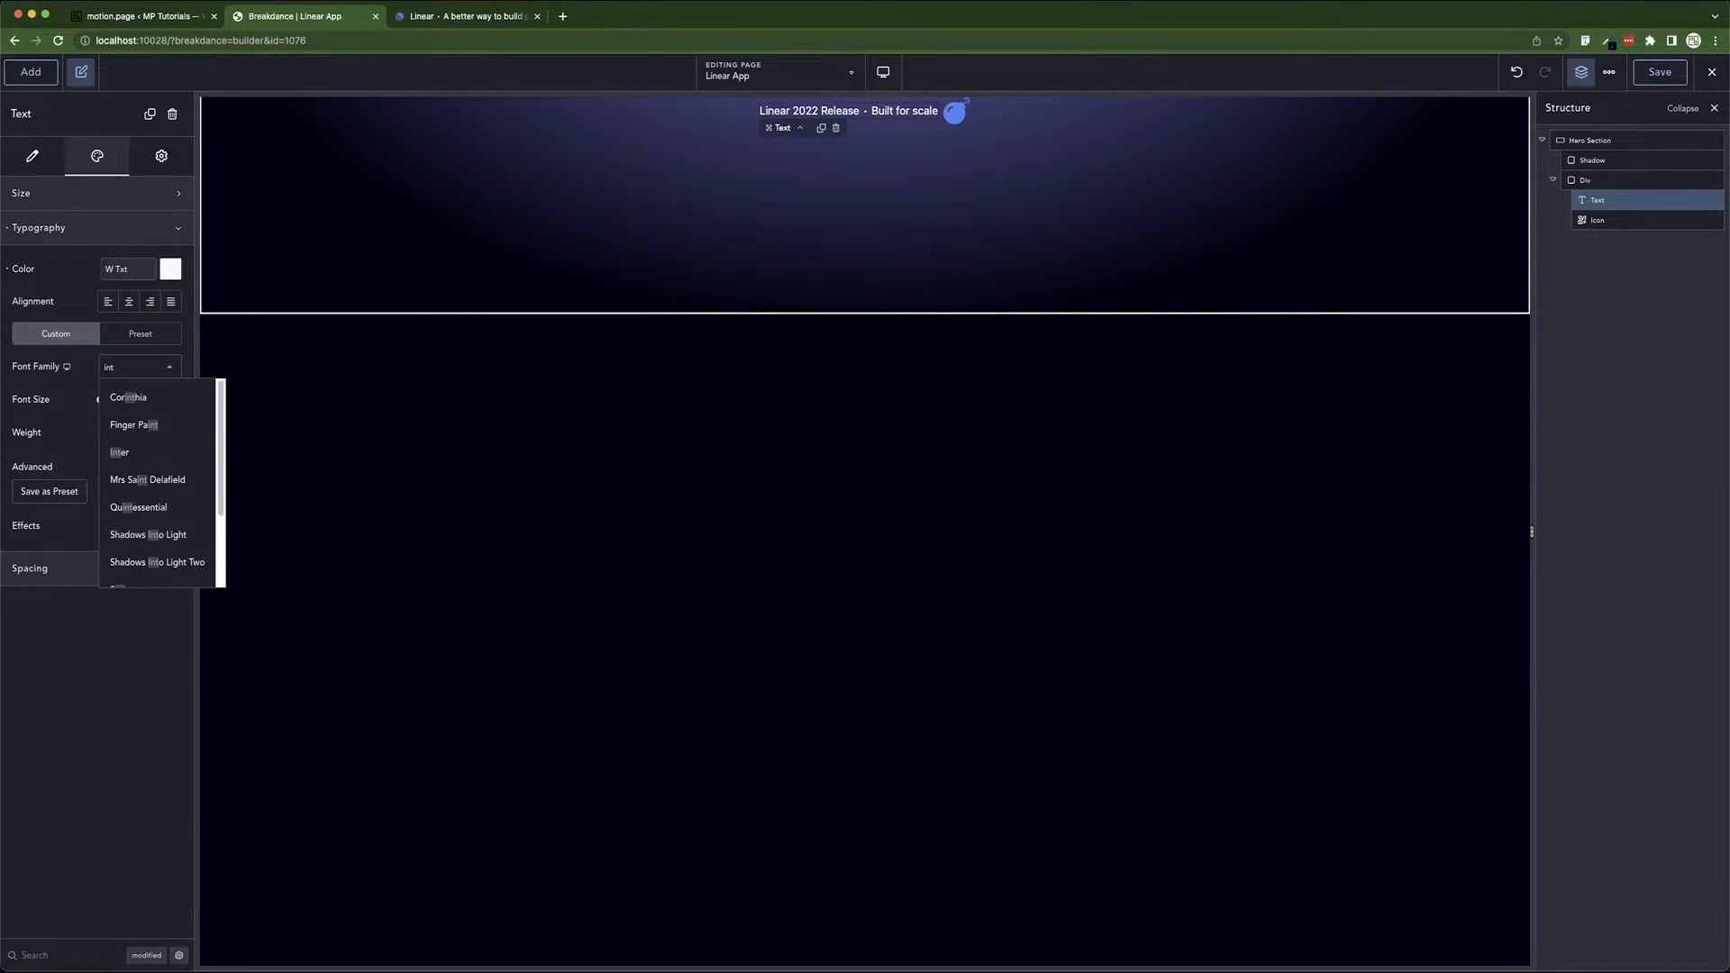
left_click(126, 451)
type("13")
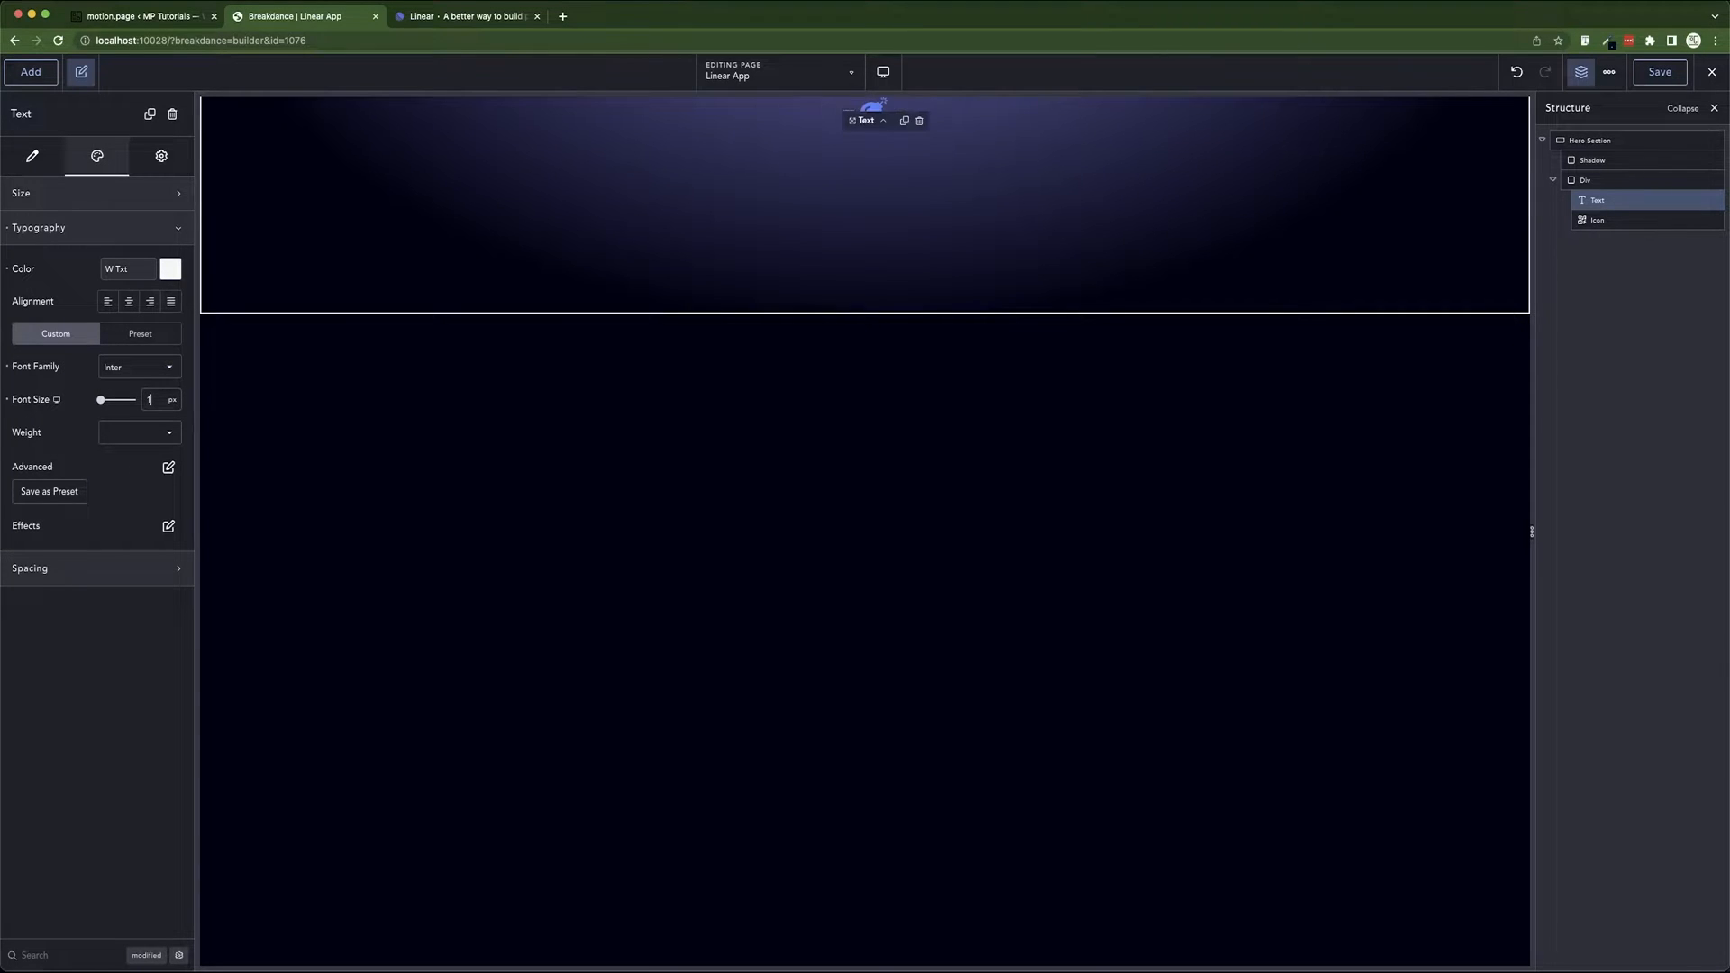
left_click(120, 442)
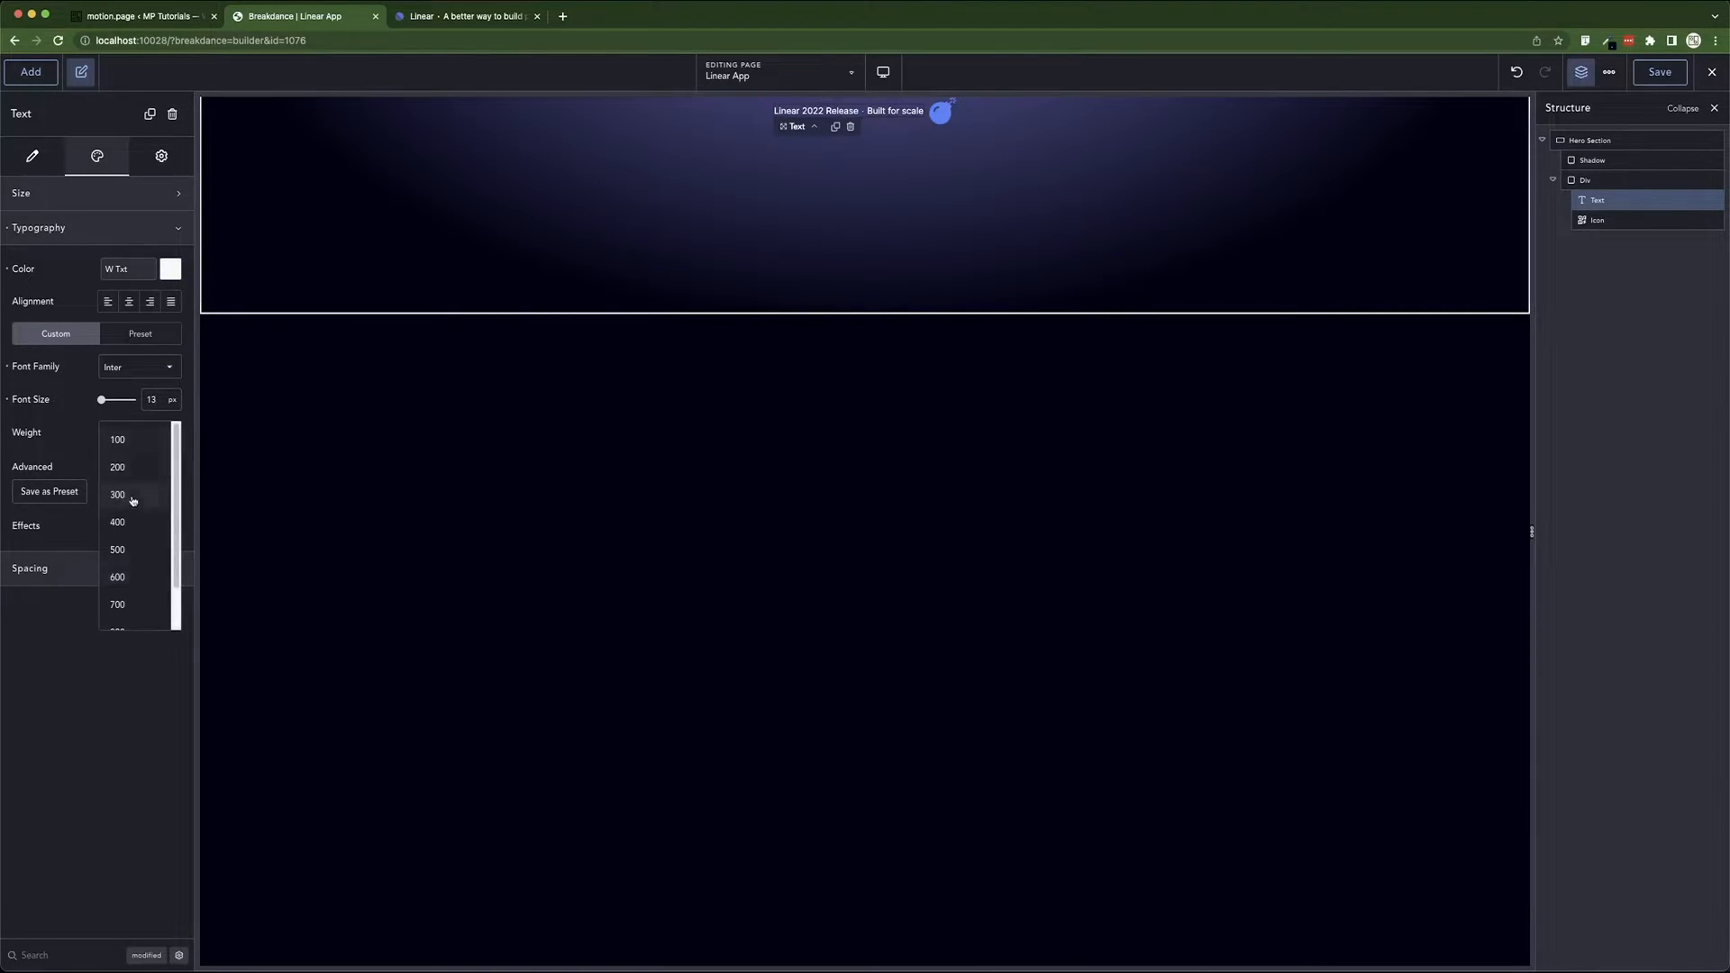
left_click(122, 521)
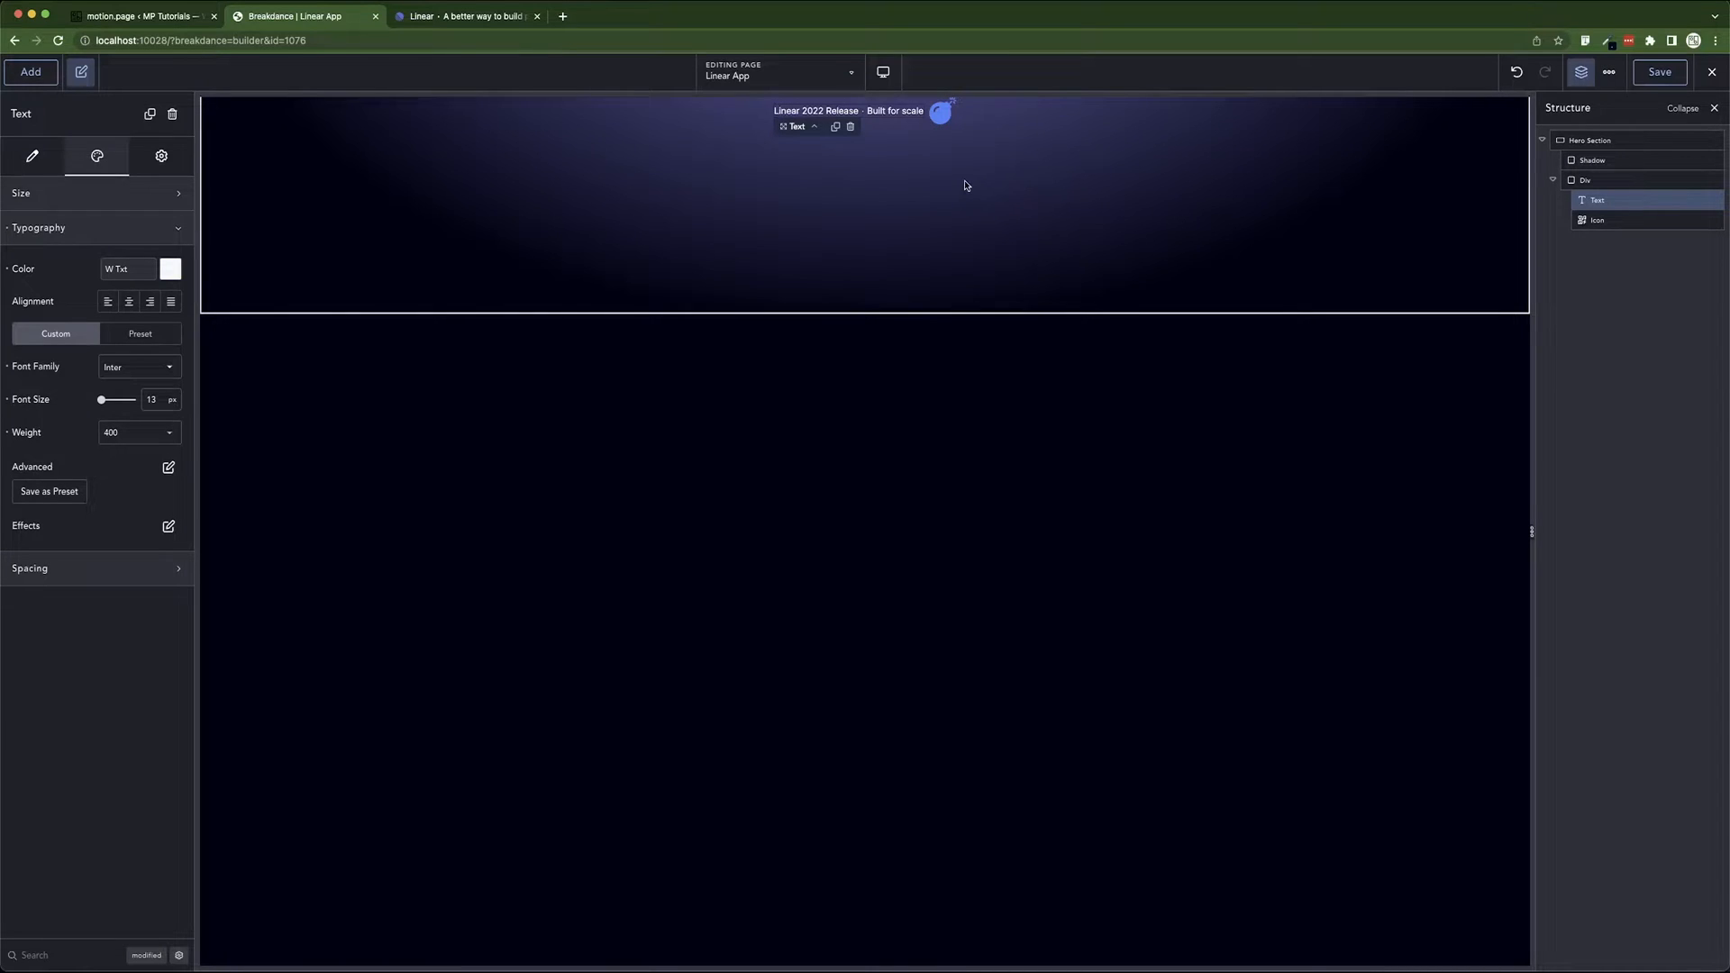
- Search the icon library for "arrow" and assign the thin arrow right2 symbol to the Icon element beside the text
left_click(940, 112)
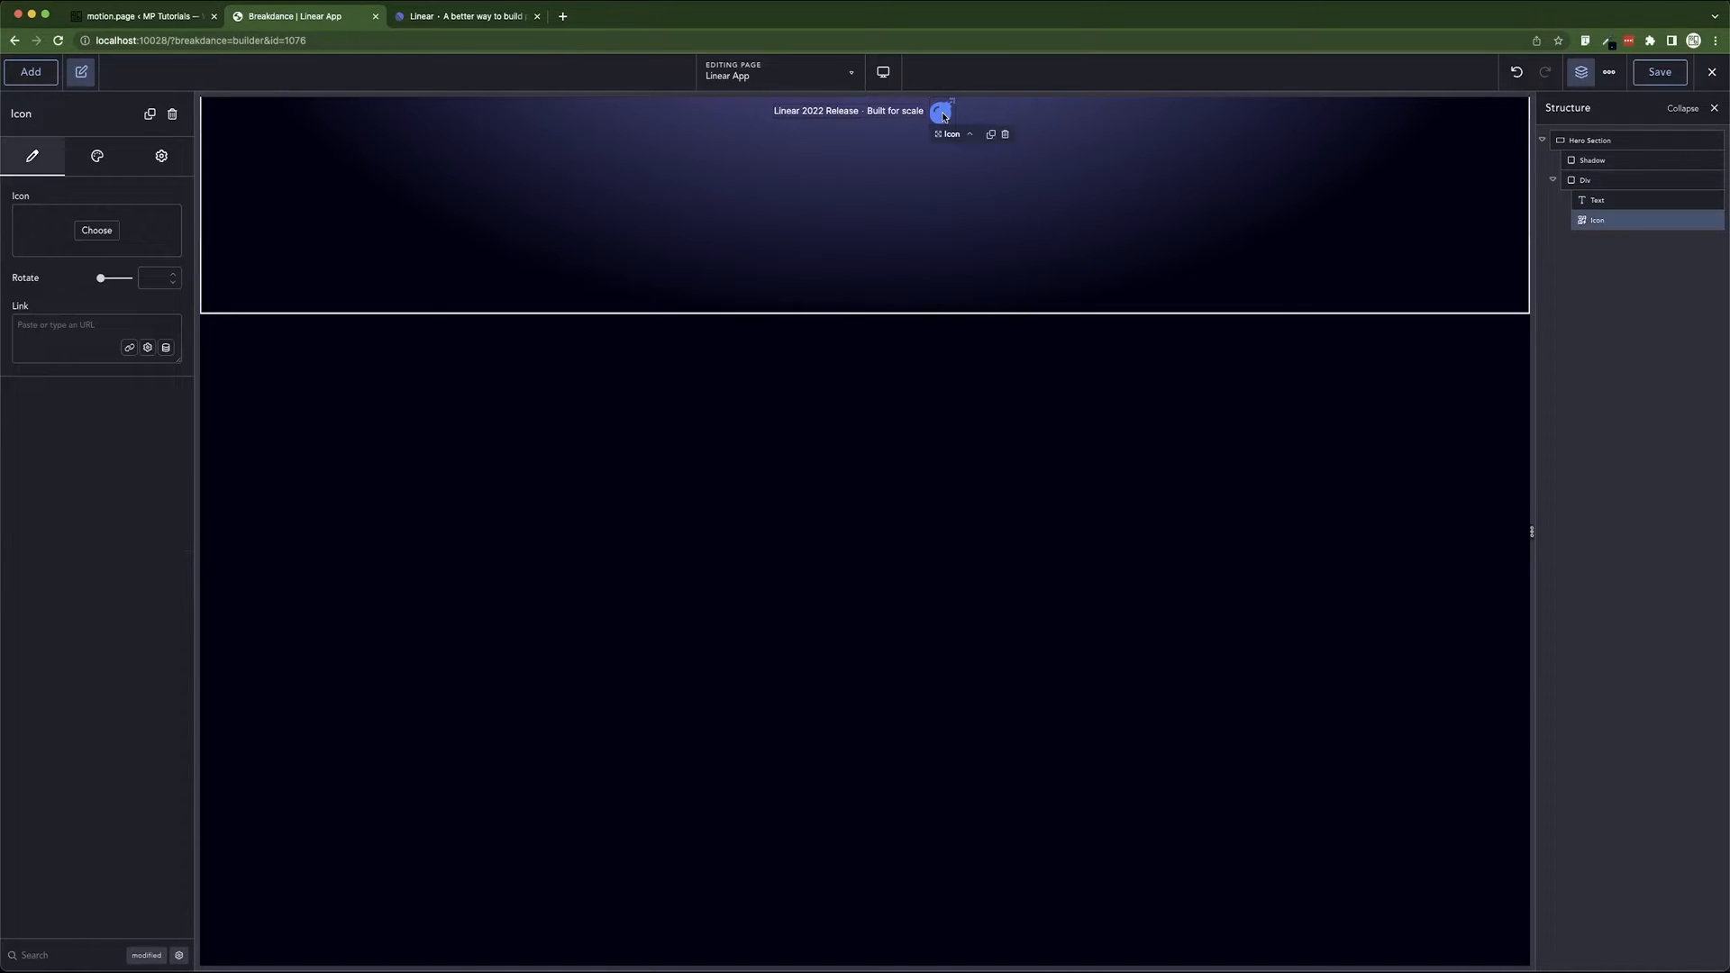
left_click(125, 241)
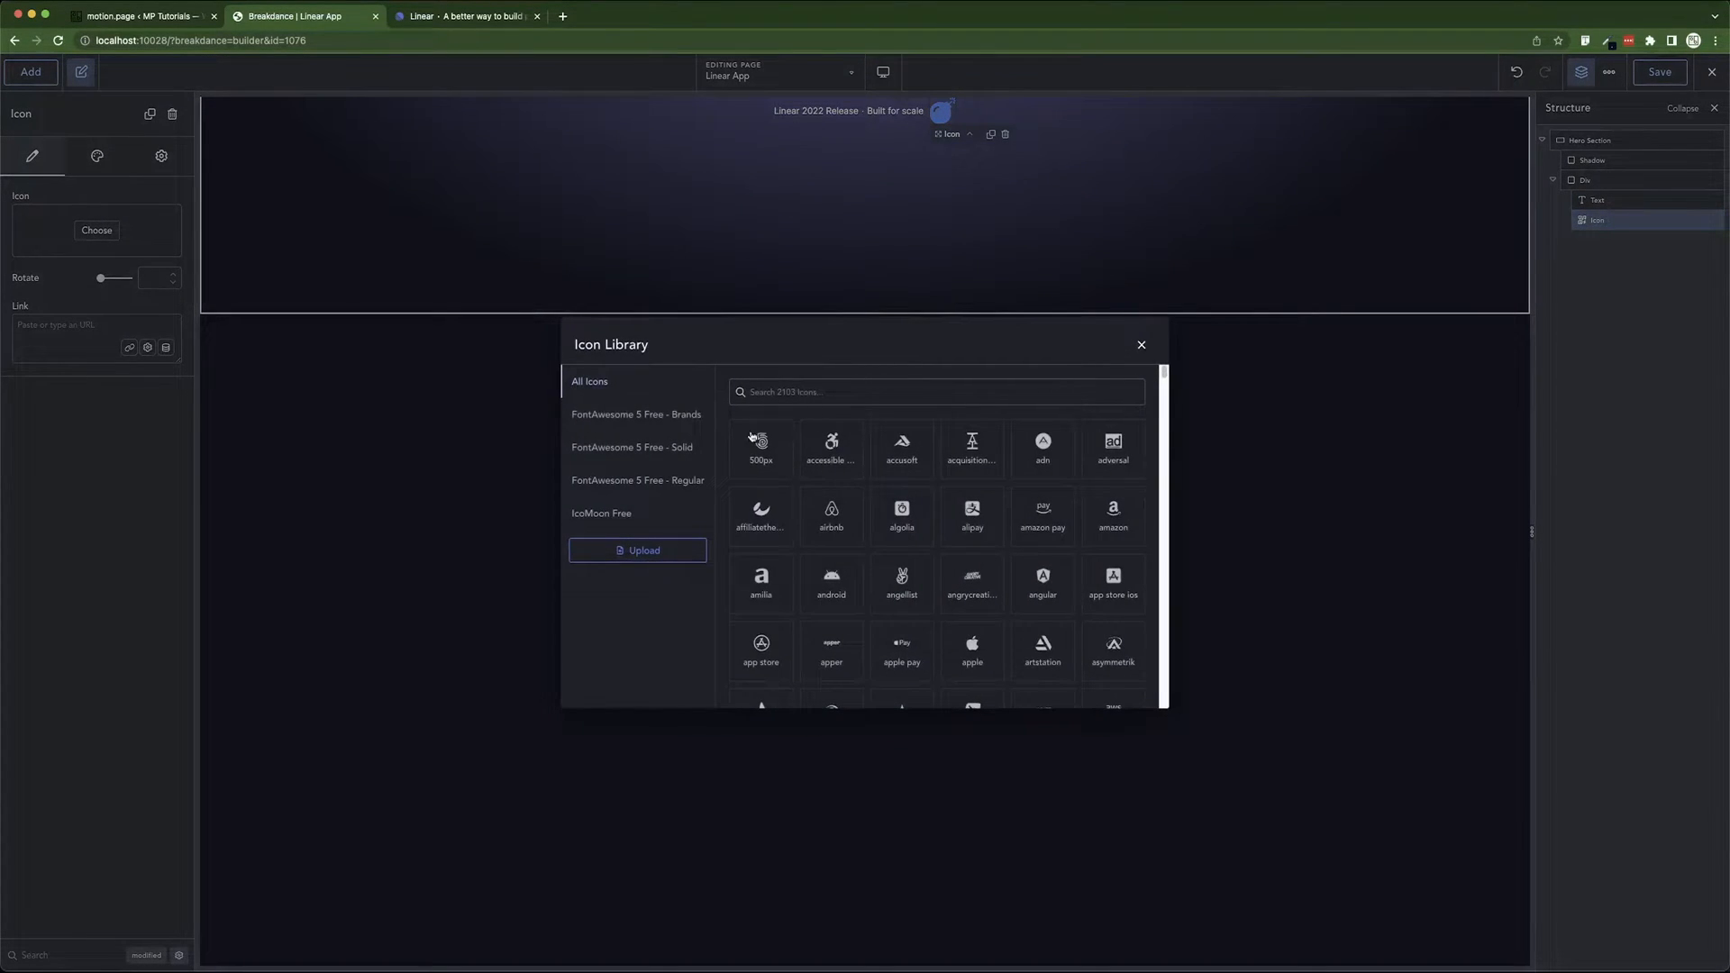
type("arrow")
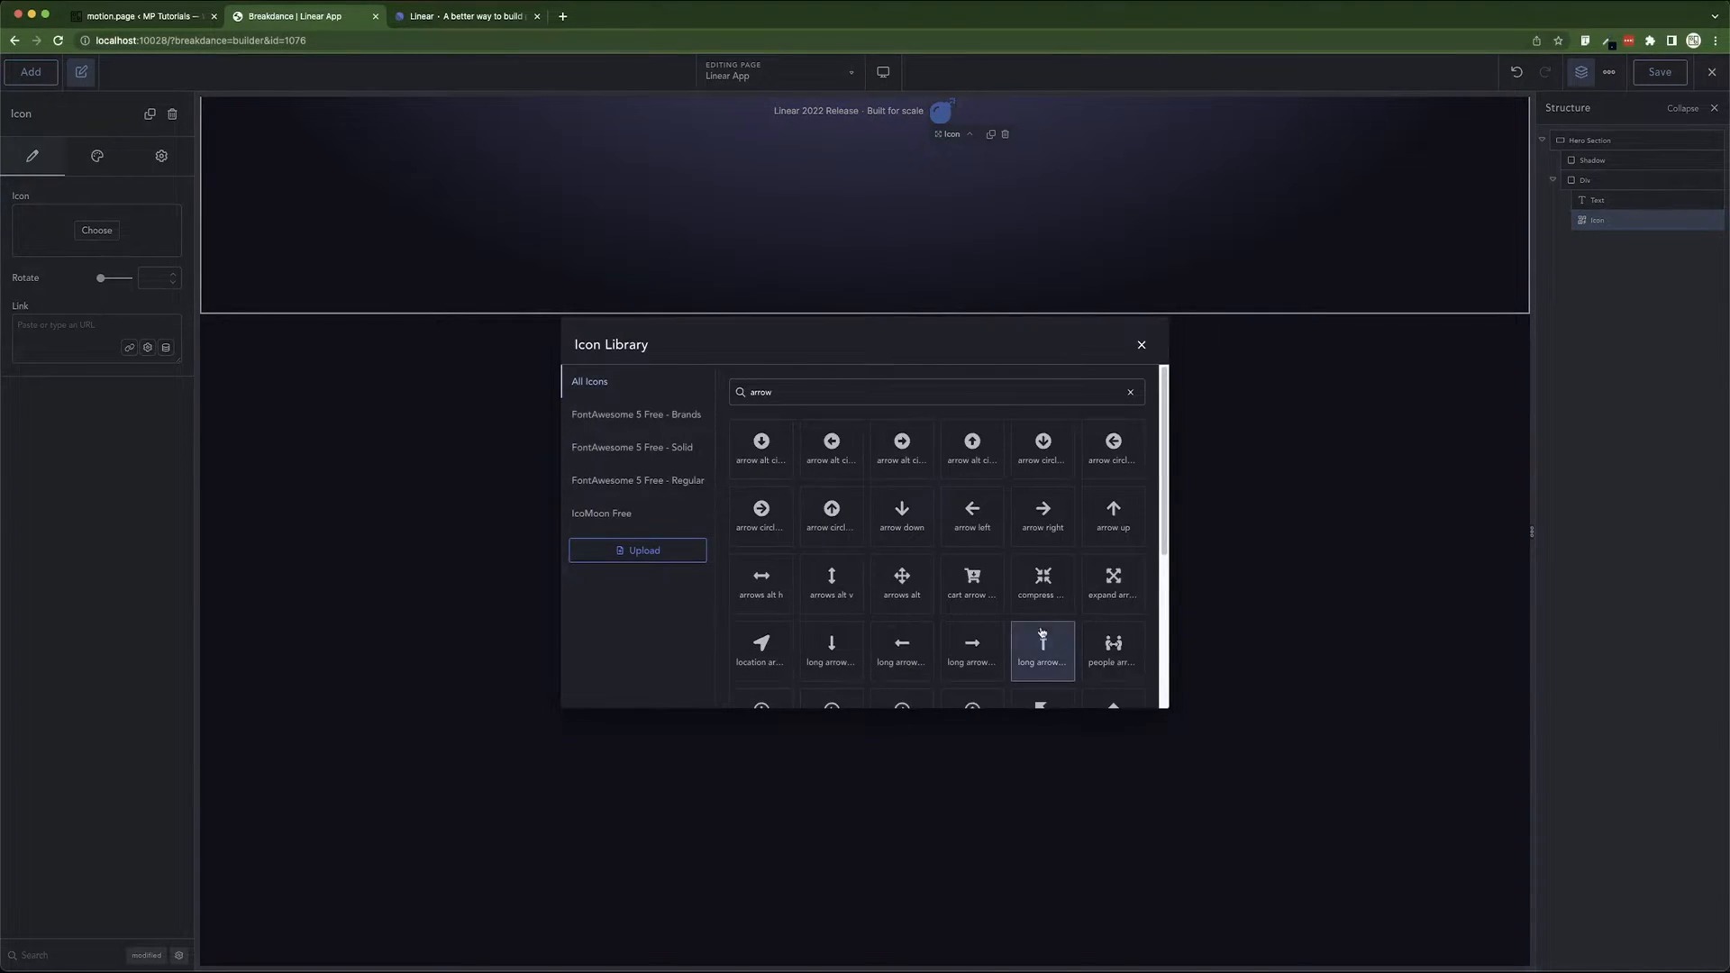
scroll(1027, 621, "down", 3)
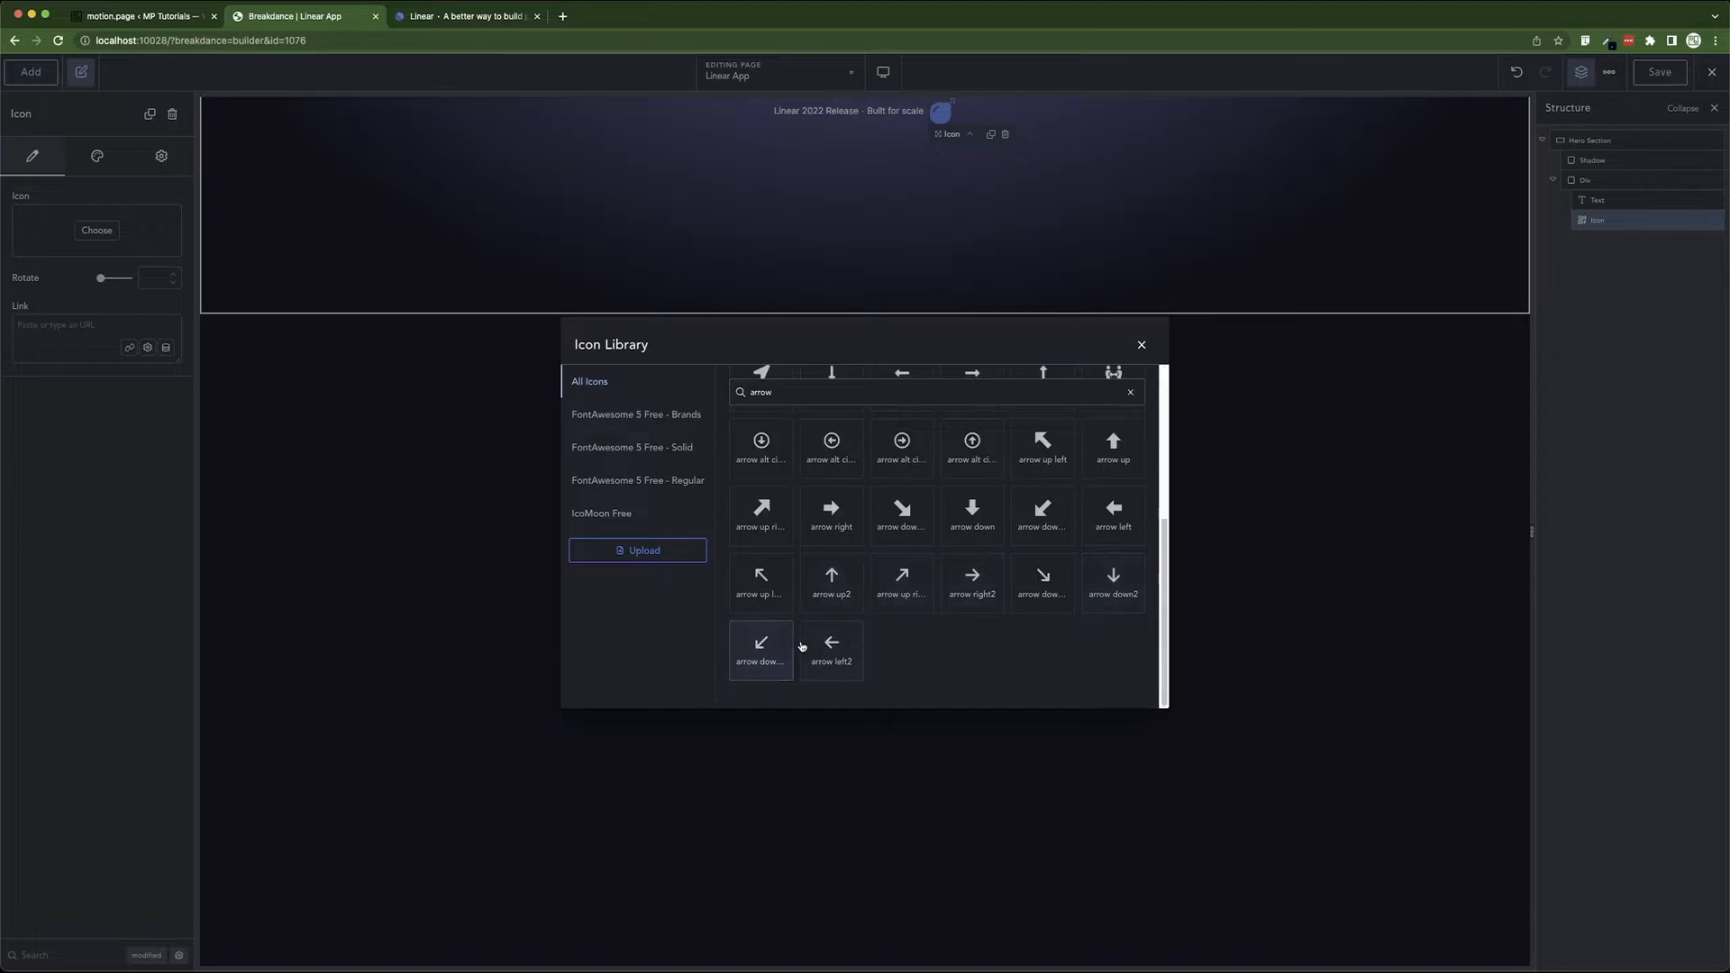
left_click(972, 581)
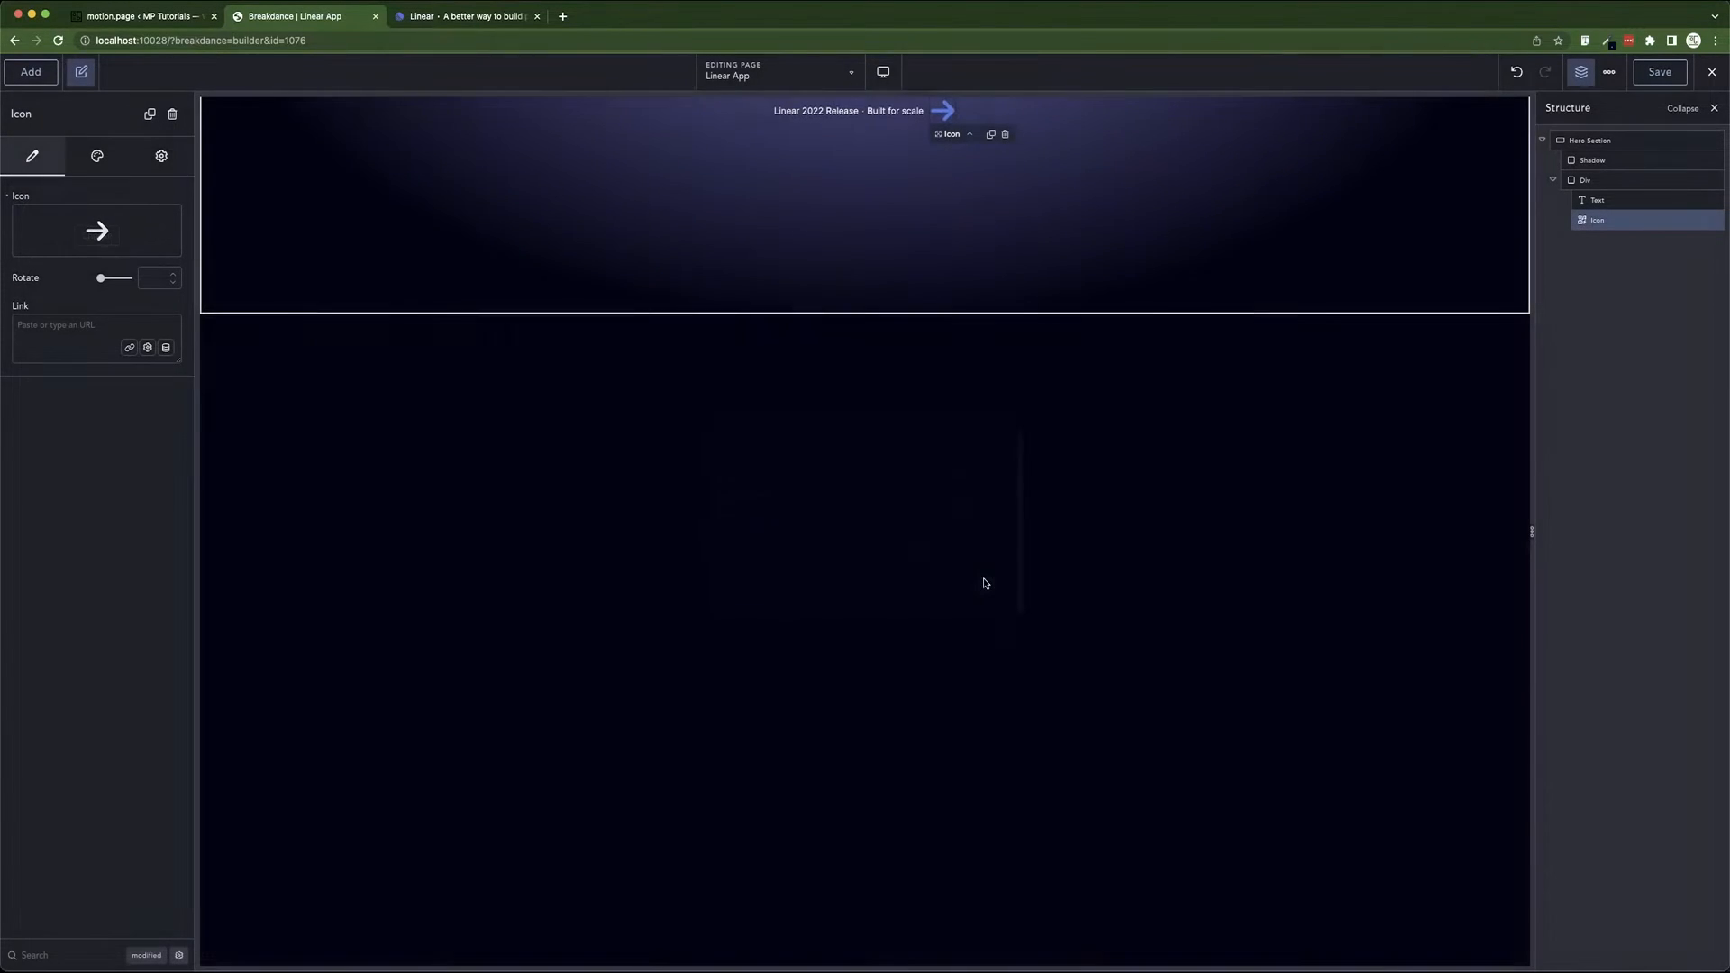
- Set the arrow icon's size to 12 px, compare it with the Linear reference page and nudge it slightly larger
left_click(95, 155)
left_click(109, 196)
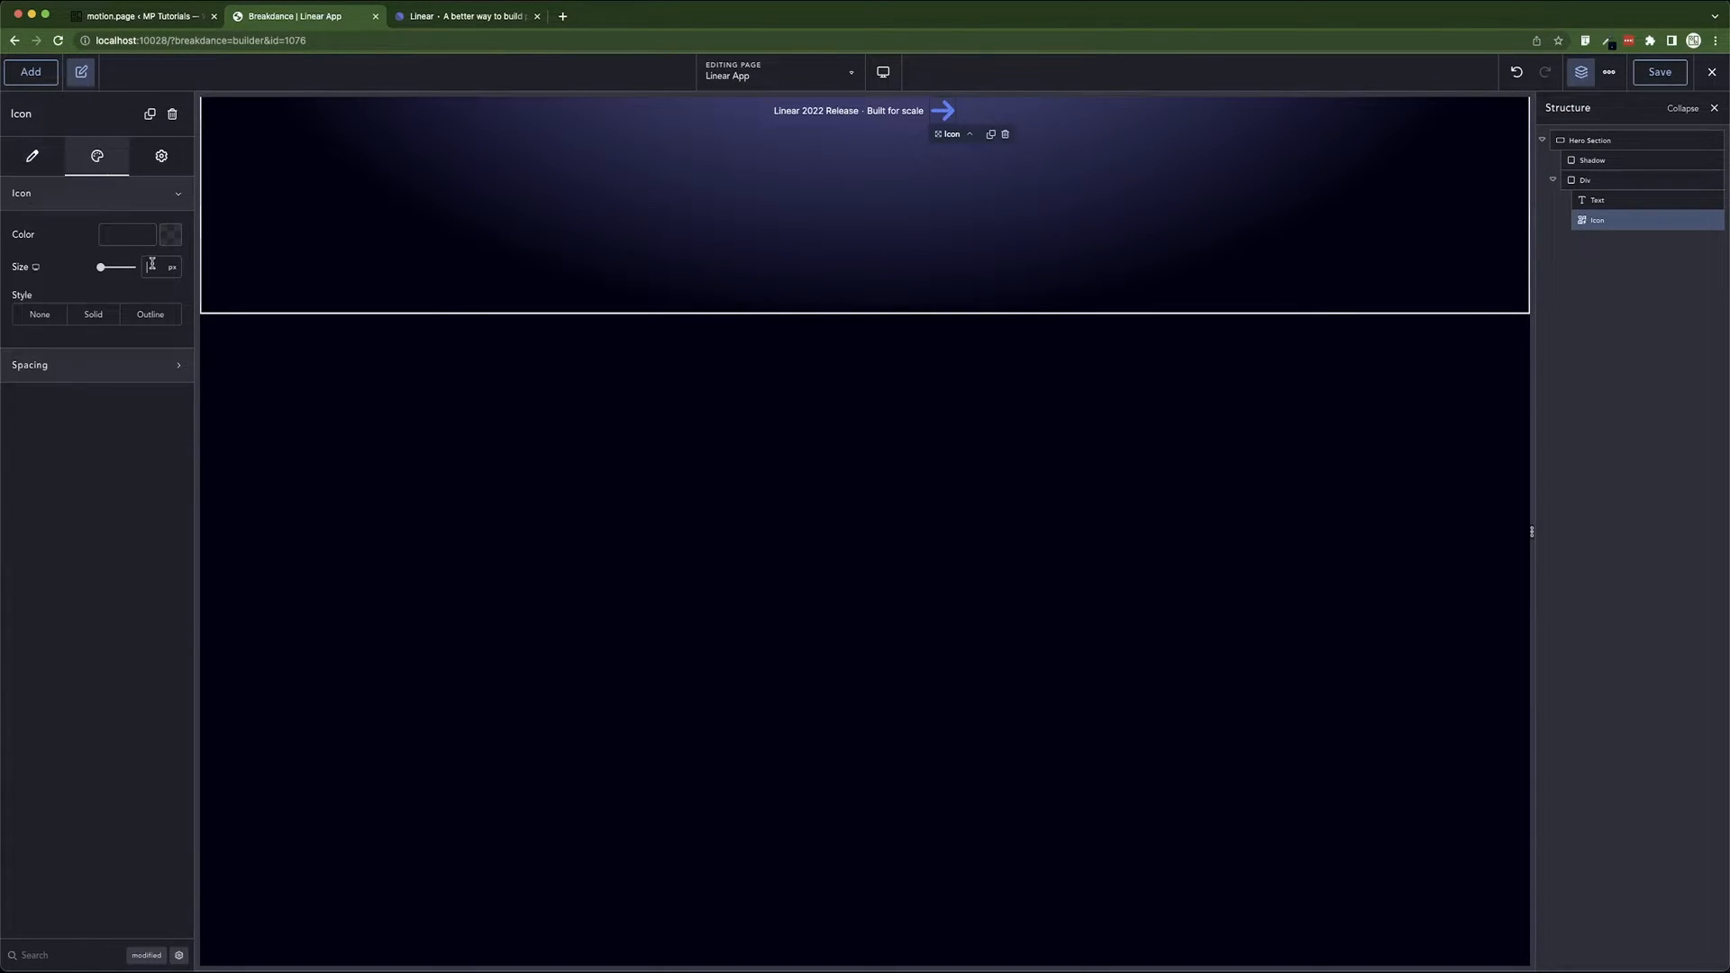
type("12")
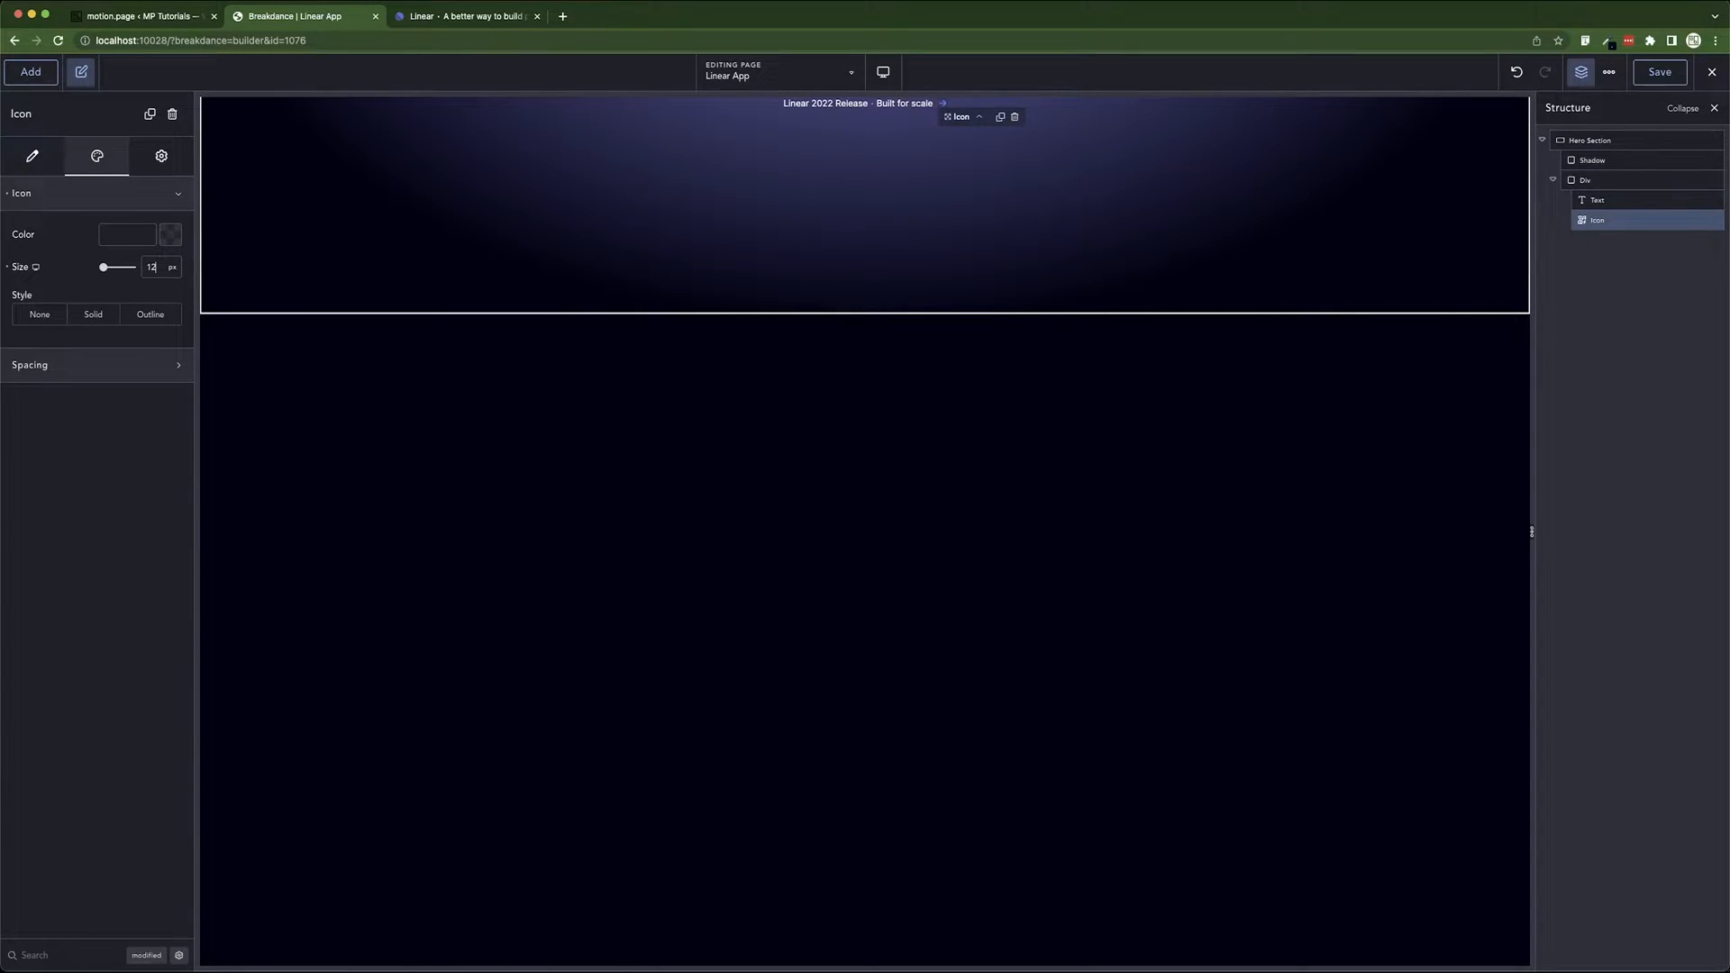
key("Up")
key("Up")
key("Up")
left_click(455, 16)
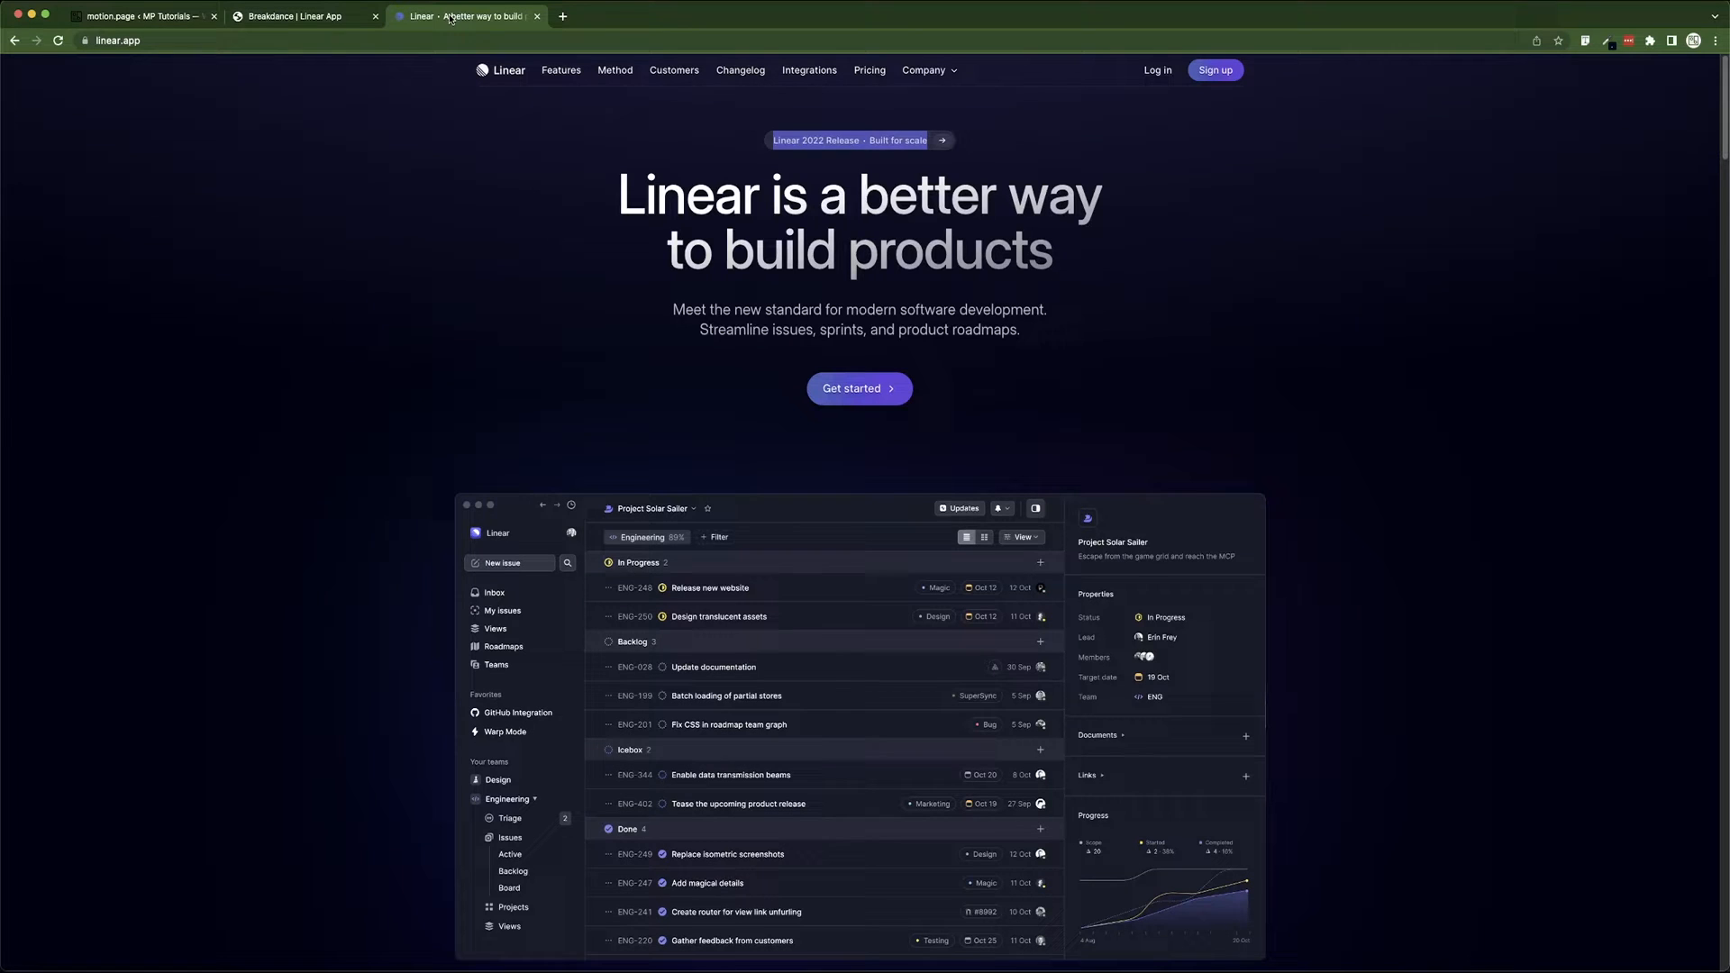
left_click(351, 16)
key("Down")
key("Down")
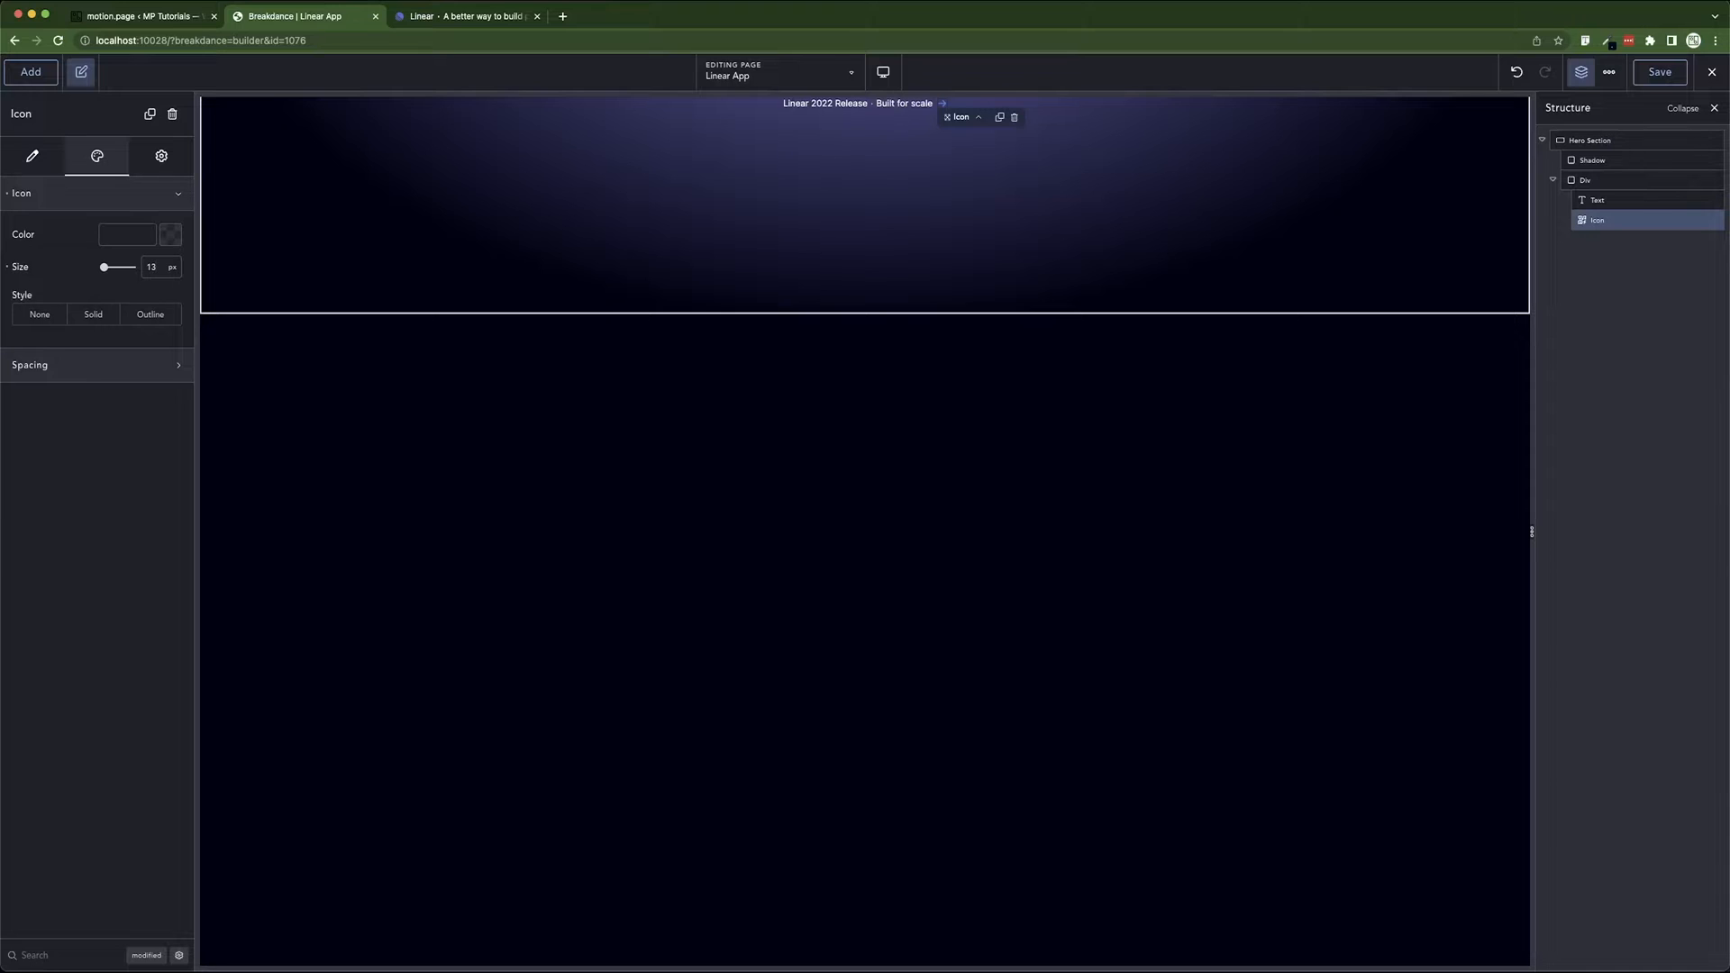
key("Up")
key("Up")
- Set the arrow icon's color to the saved W Txt color
left_click(171, 236)
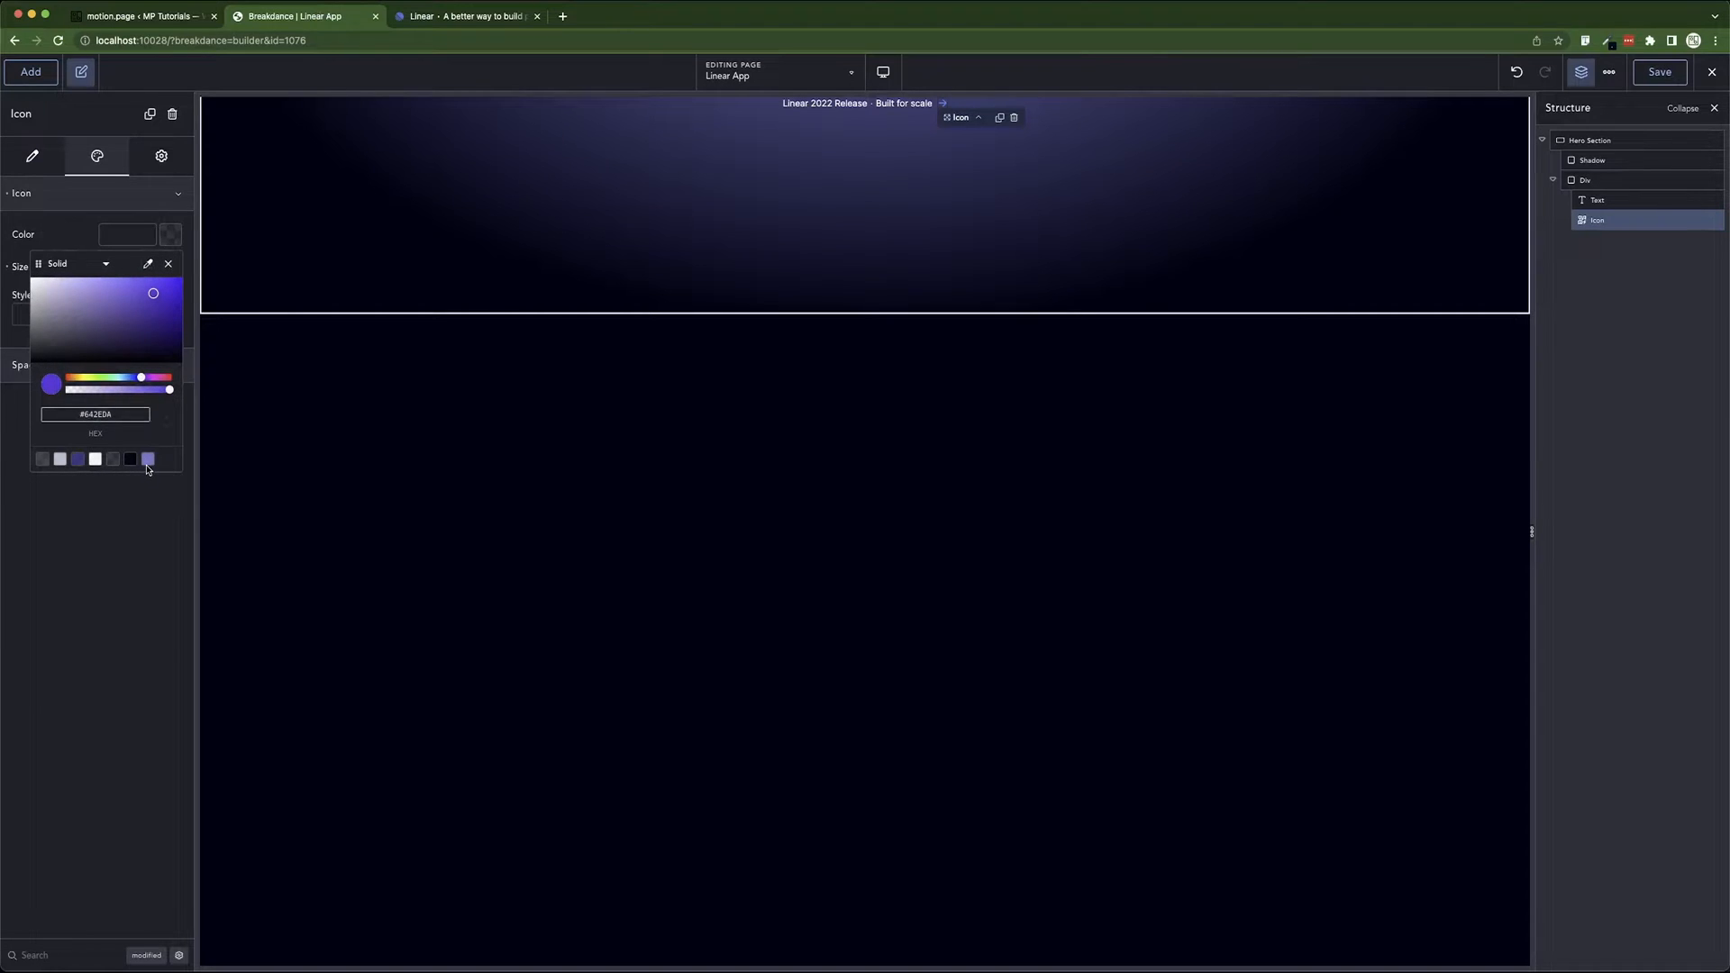
left_click(94, 460)
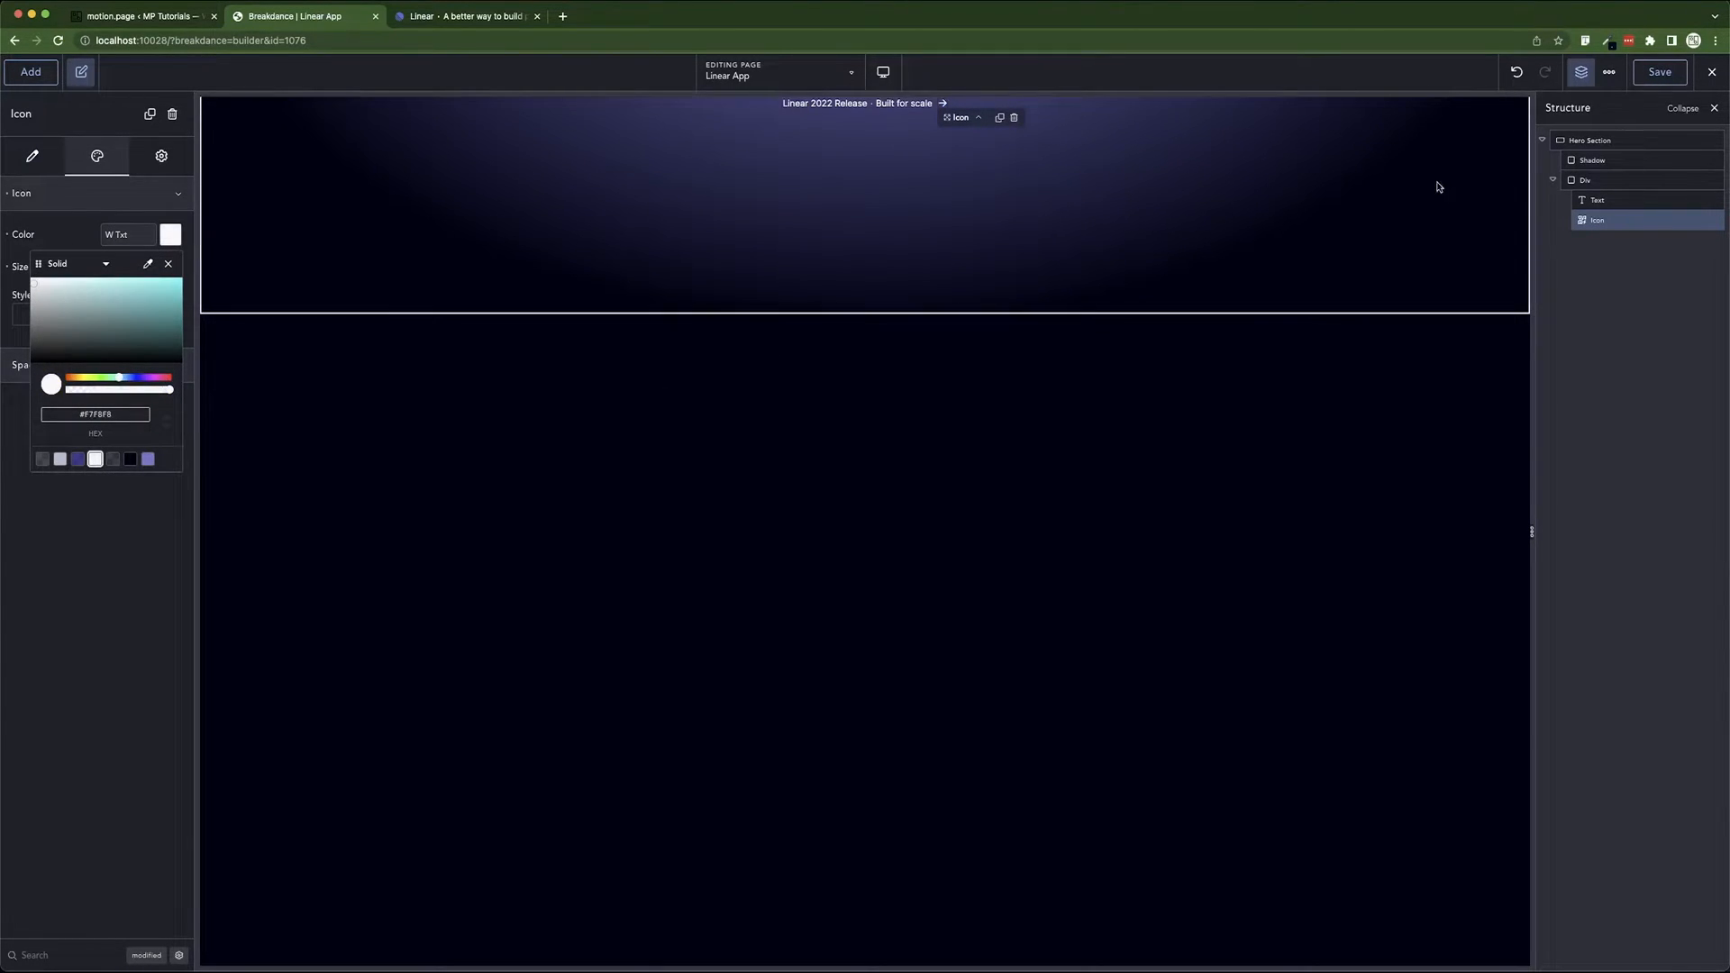
- Set the top margin of the Div holding the release text and arrow to 90 px
left_click(1609, 181)
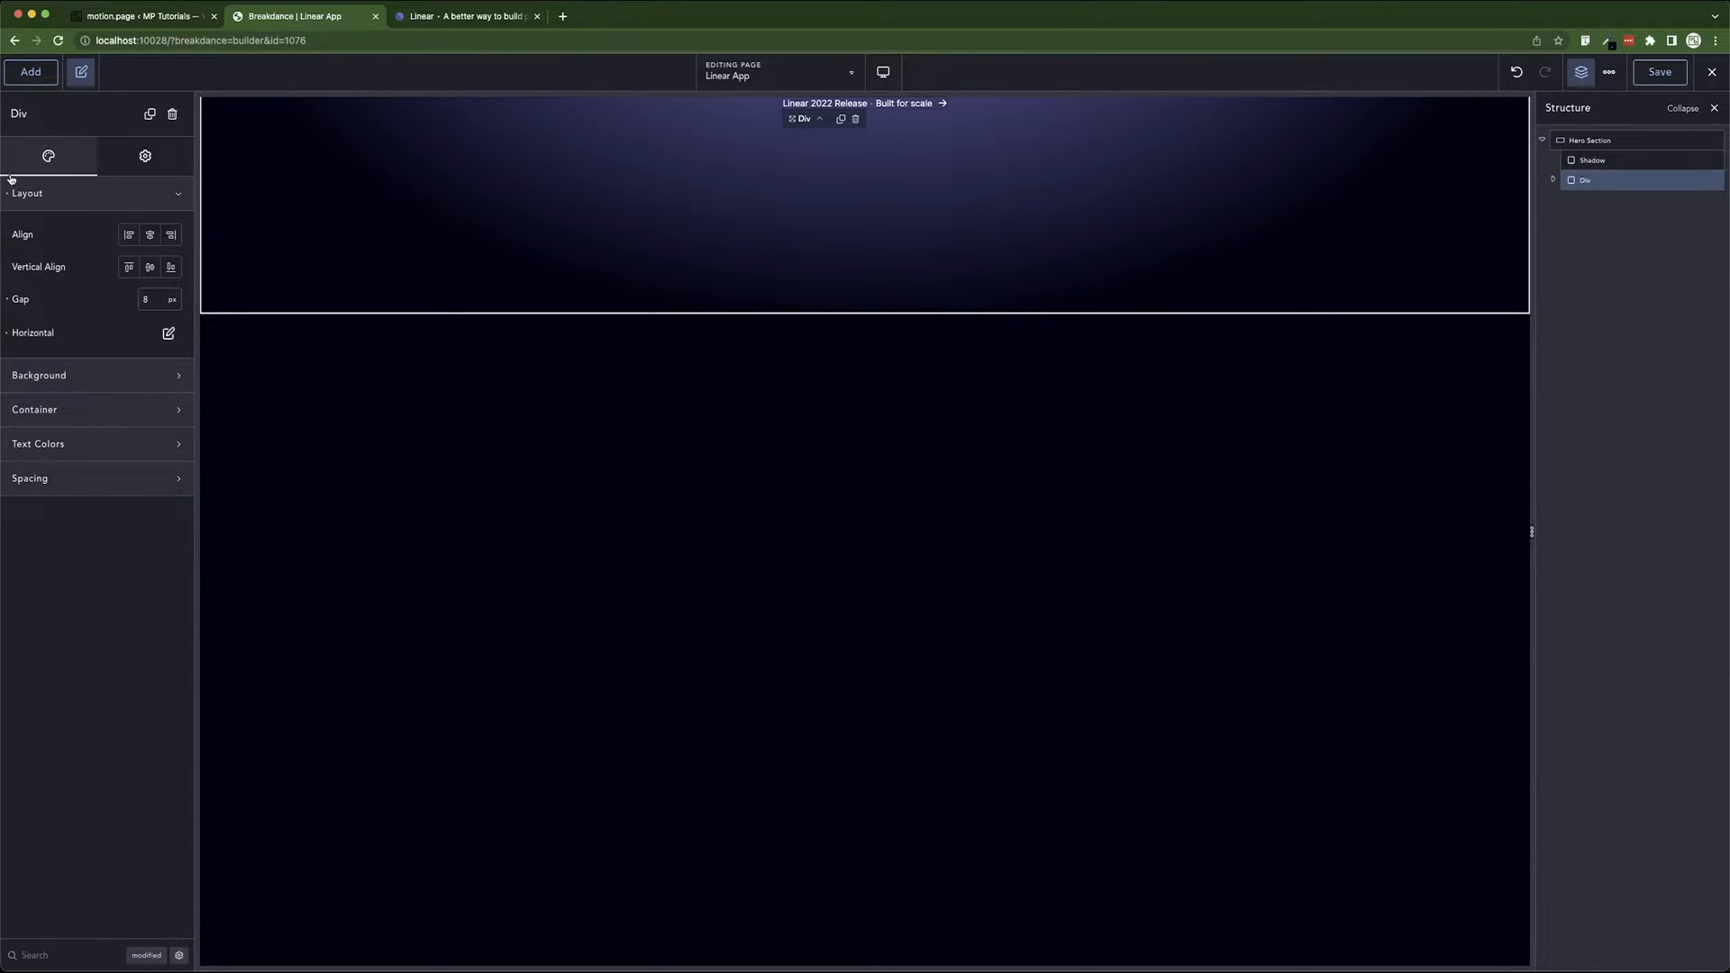
left_click(77, 193)
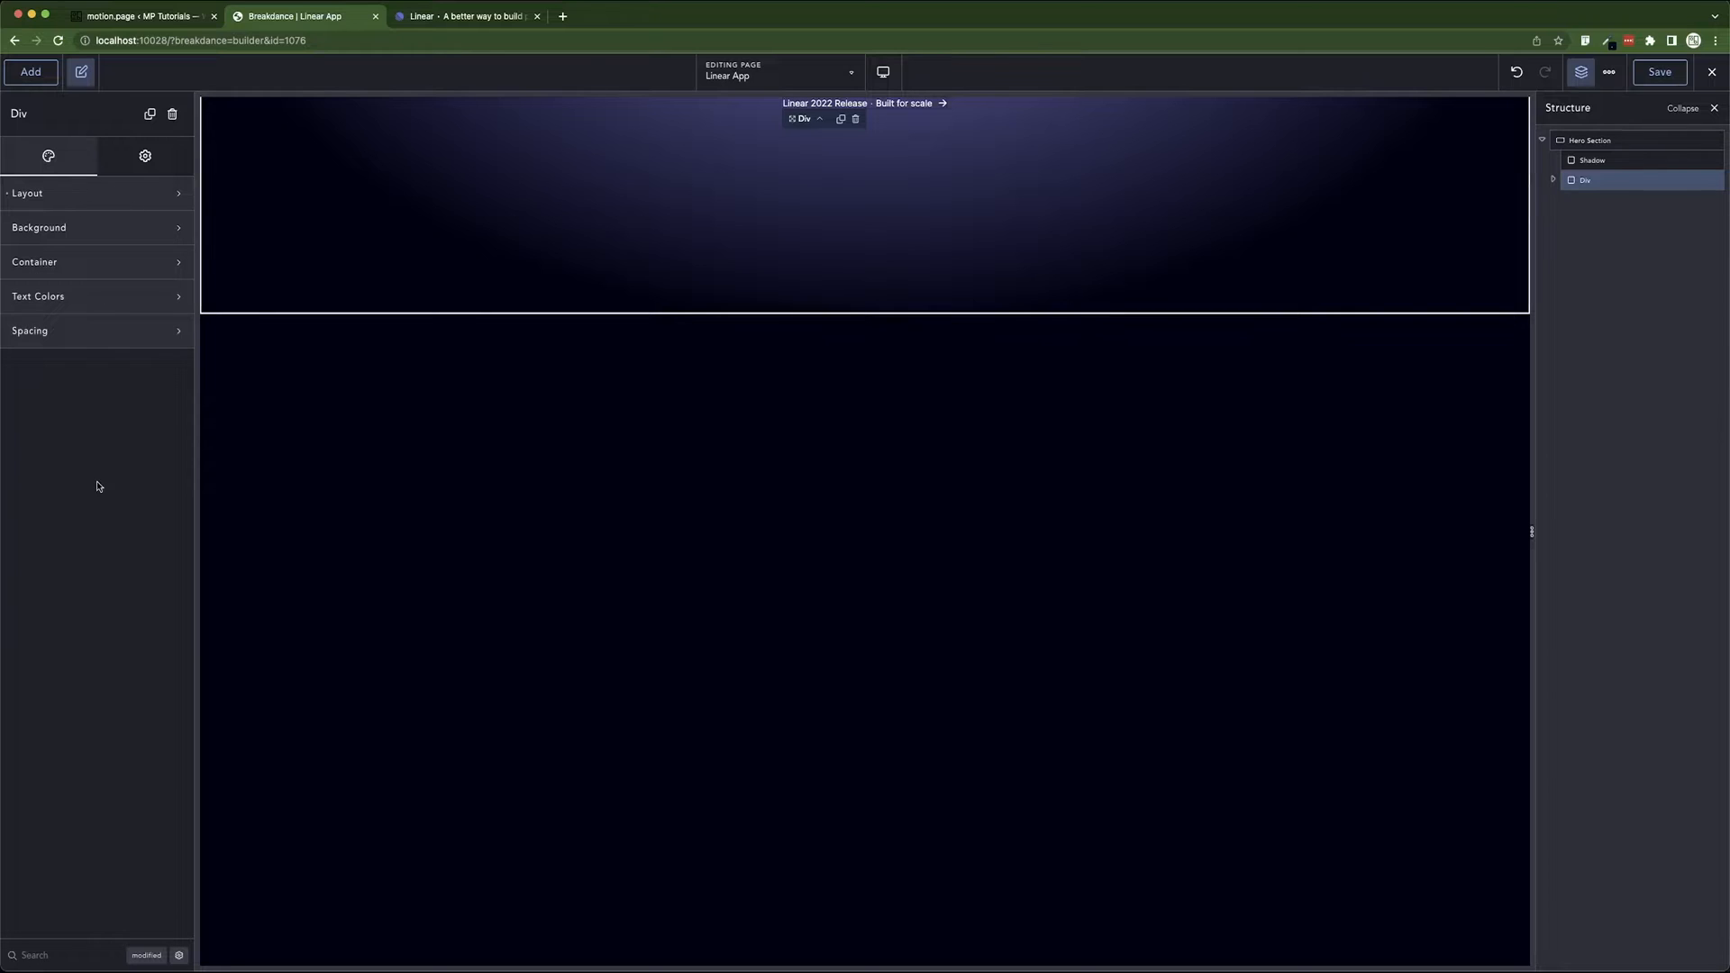
left_click(86, 335)
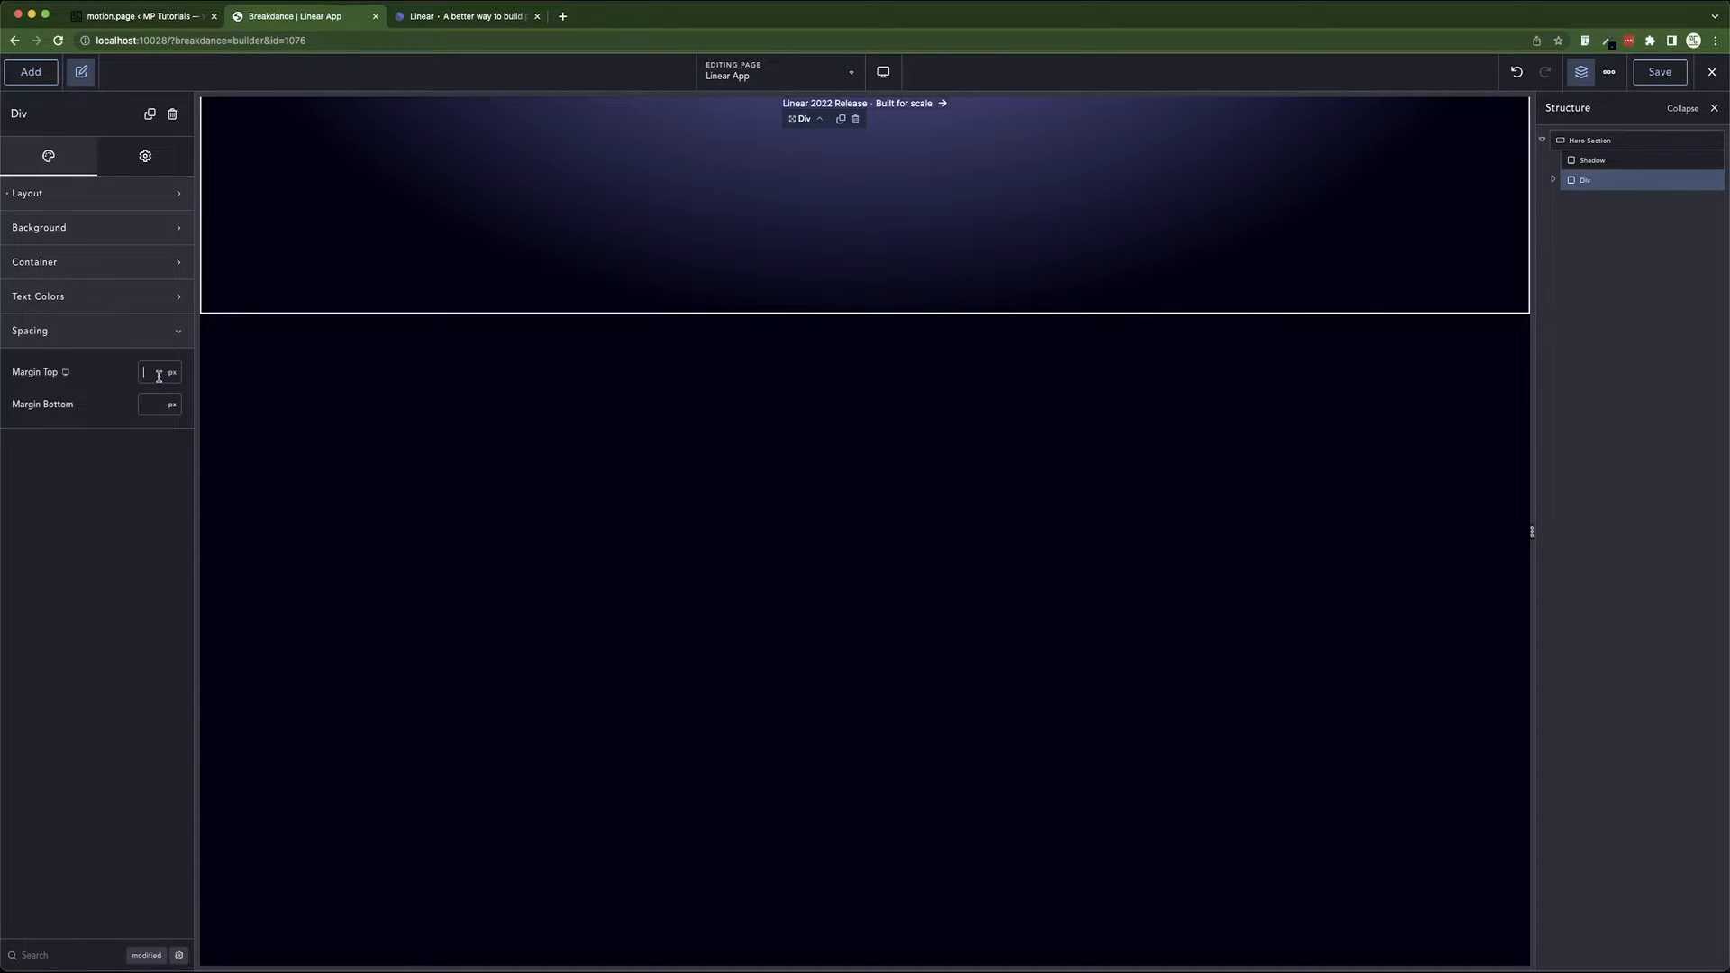
type("90")
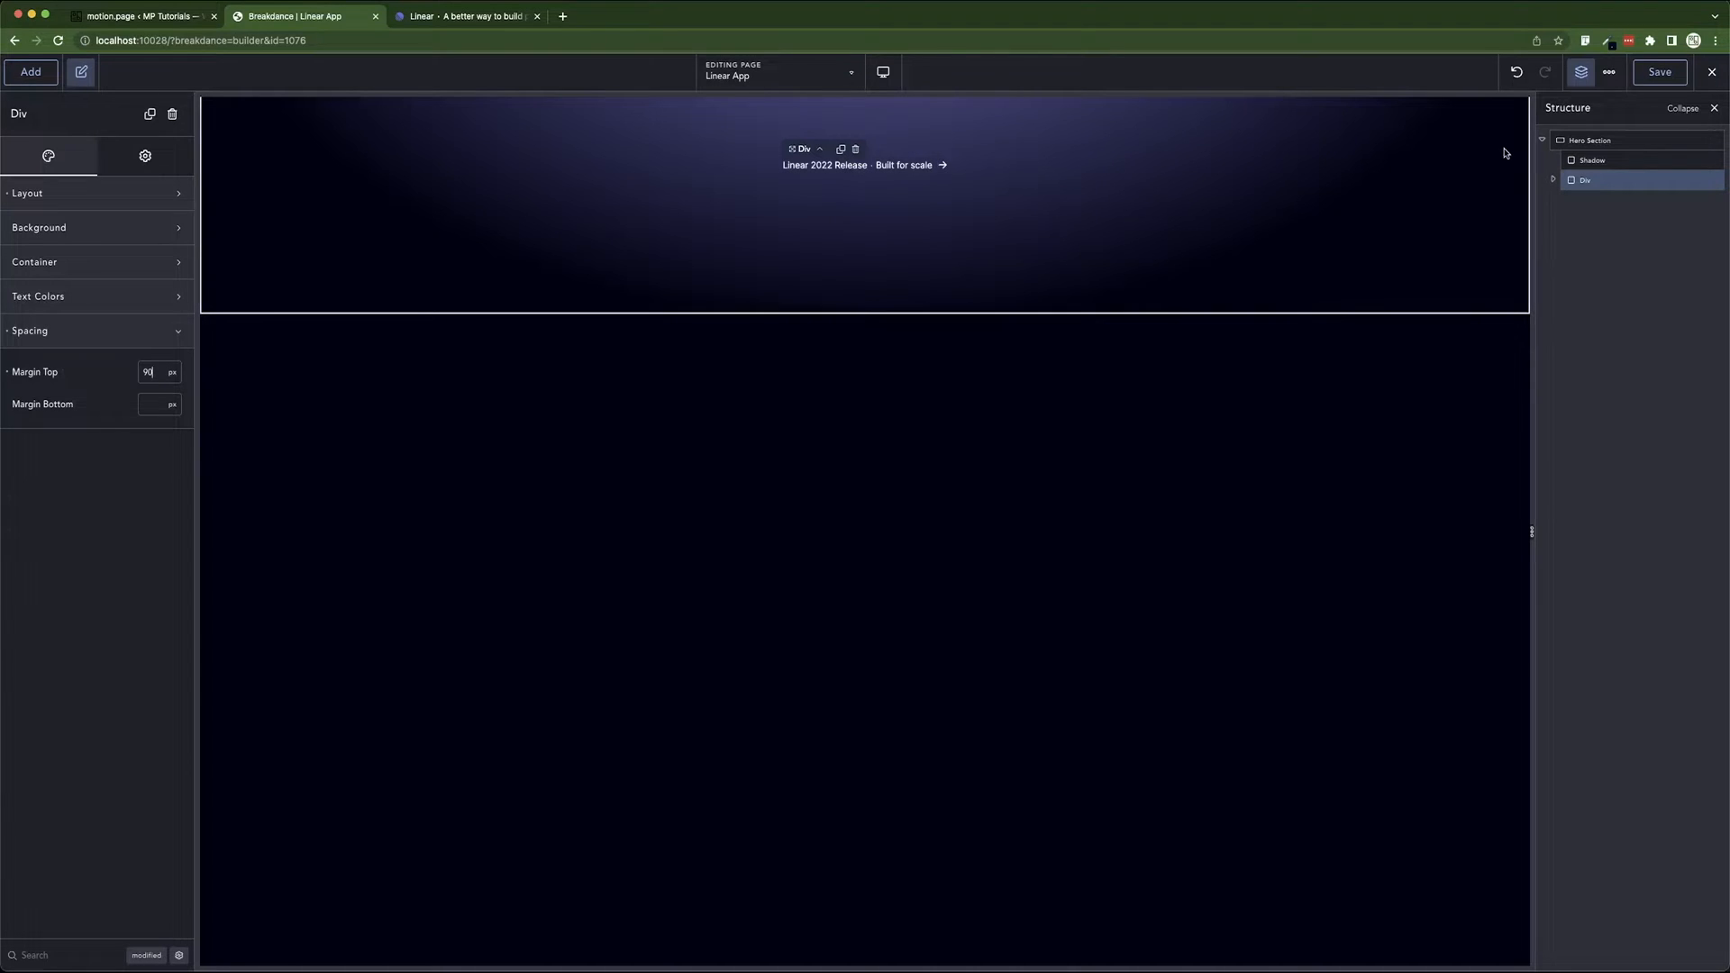
- Add a nested Div inside the release Div and move the Text and Icon elements into it
left_click(1553, 180)
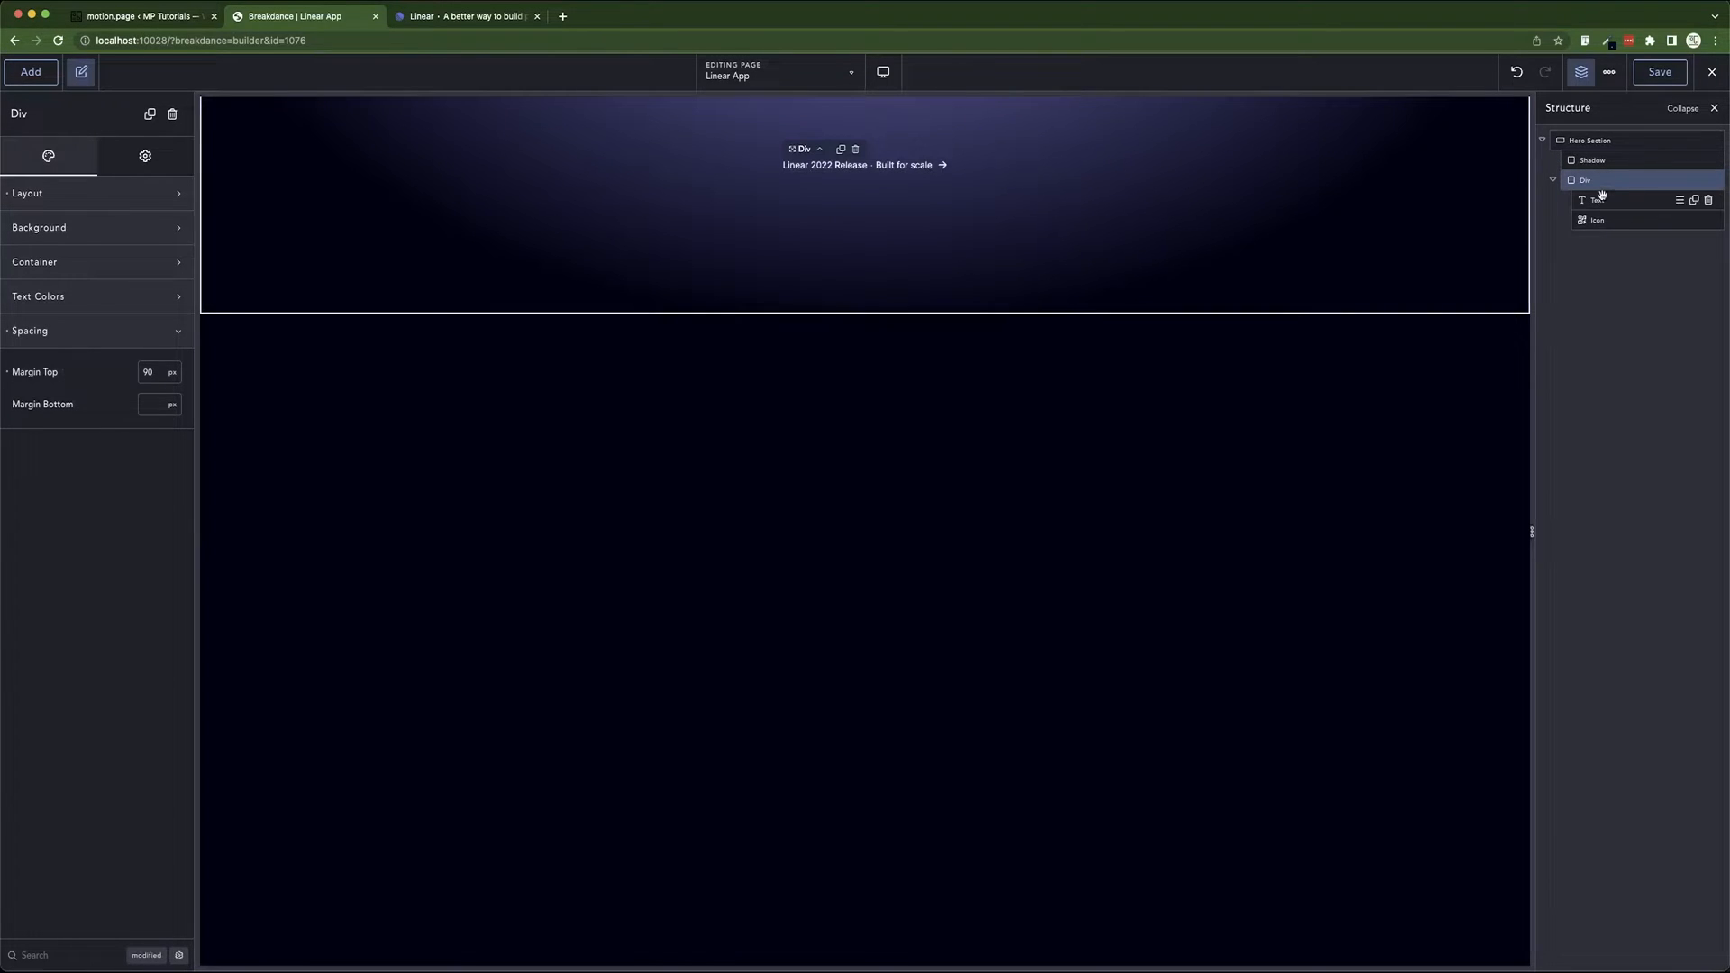
left_click(1553, 182)
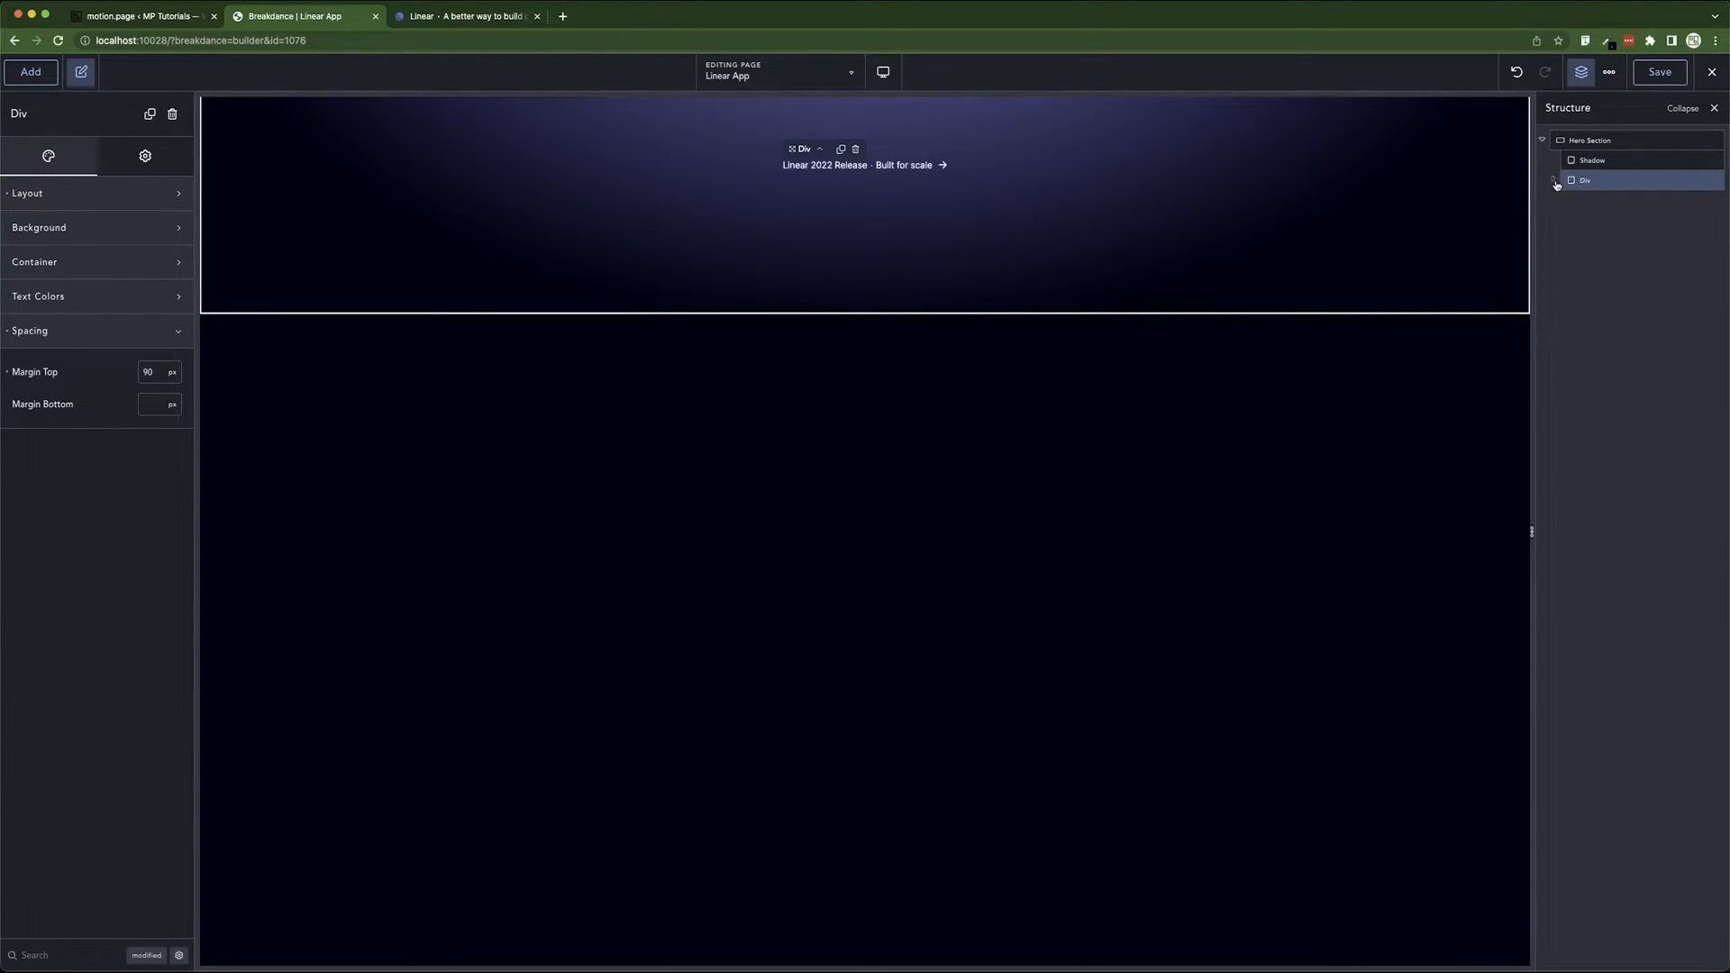
left_click(1552, 182)
left_click(10, 72)
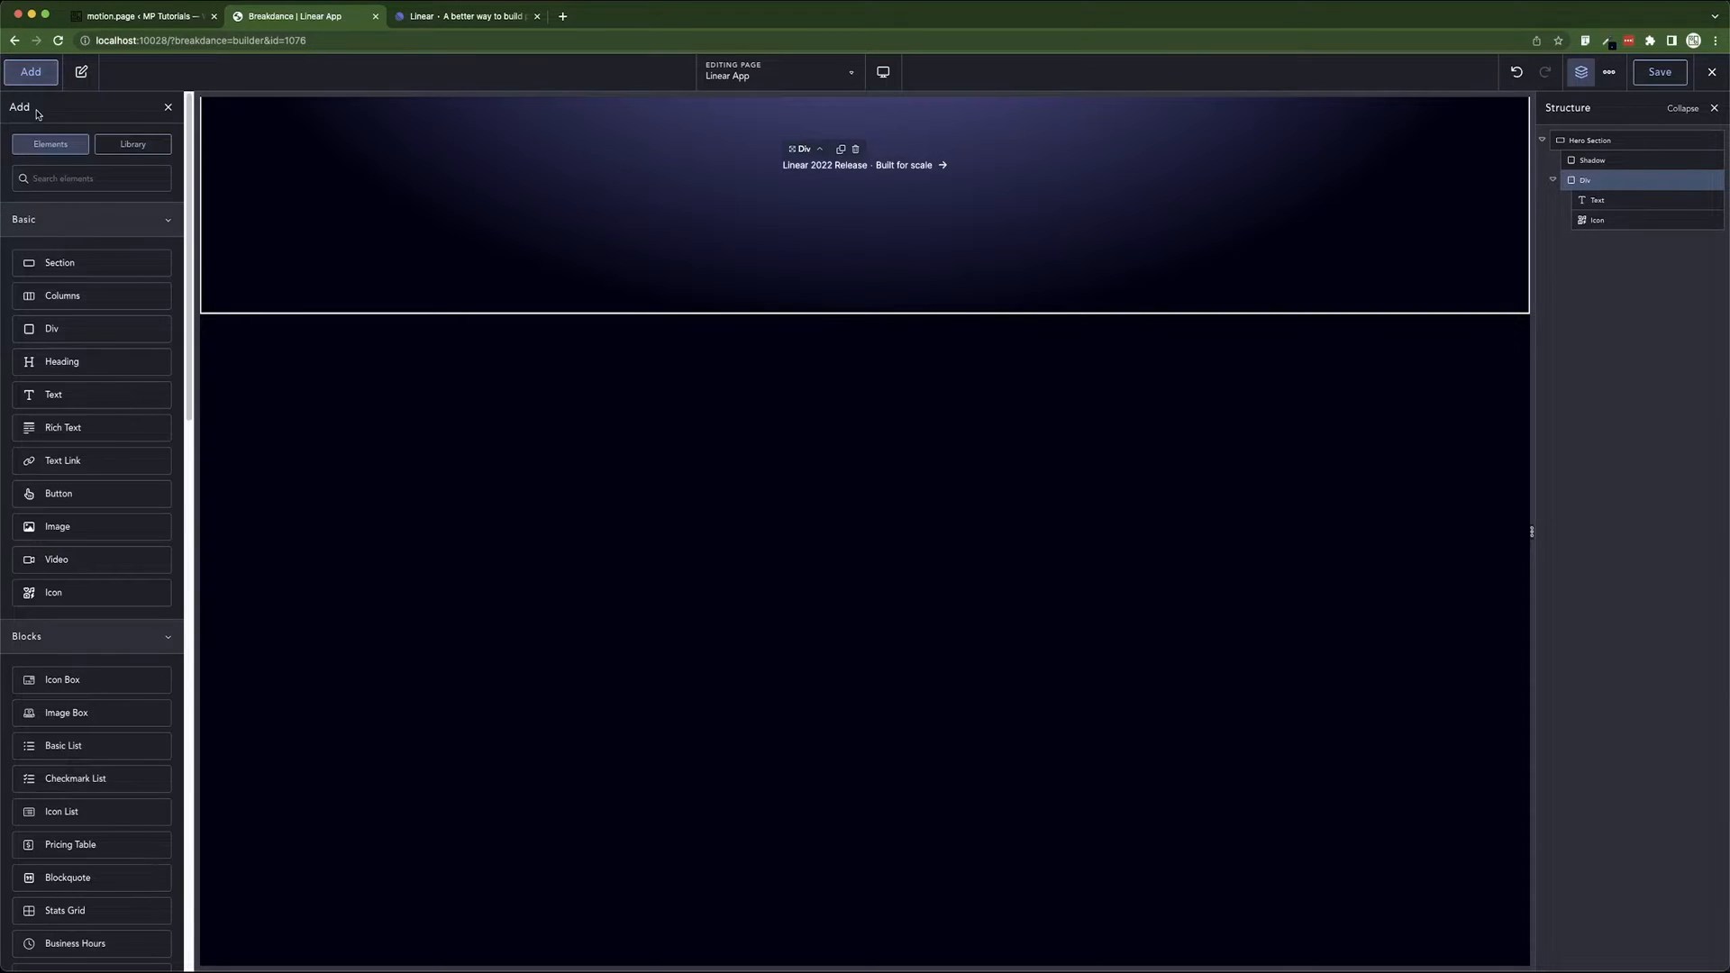
left_click(54, 330)
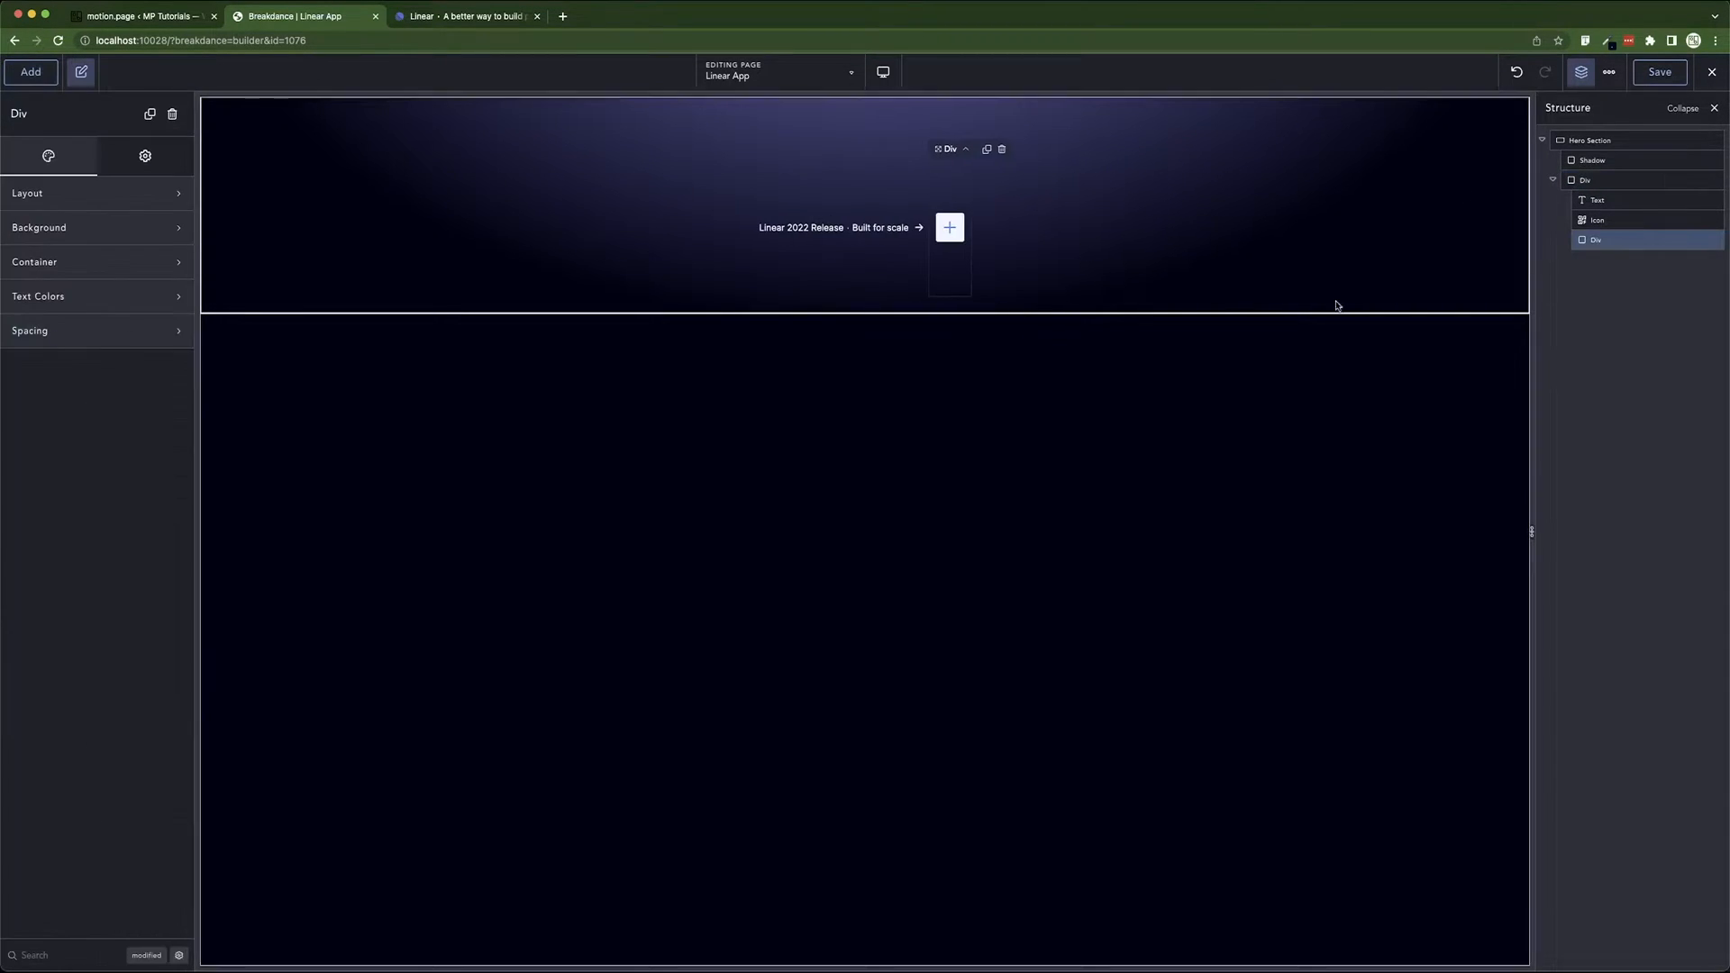
mouse_move(1596, 244)
left_mouse_down()
mouse_move(1595, 192)
mouse_move(1602, 213)
left_mouse_up()
left_click(1595, 200)
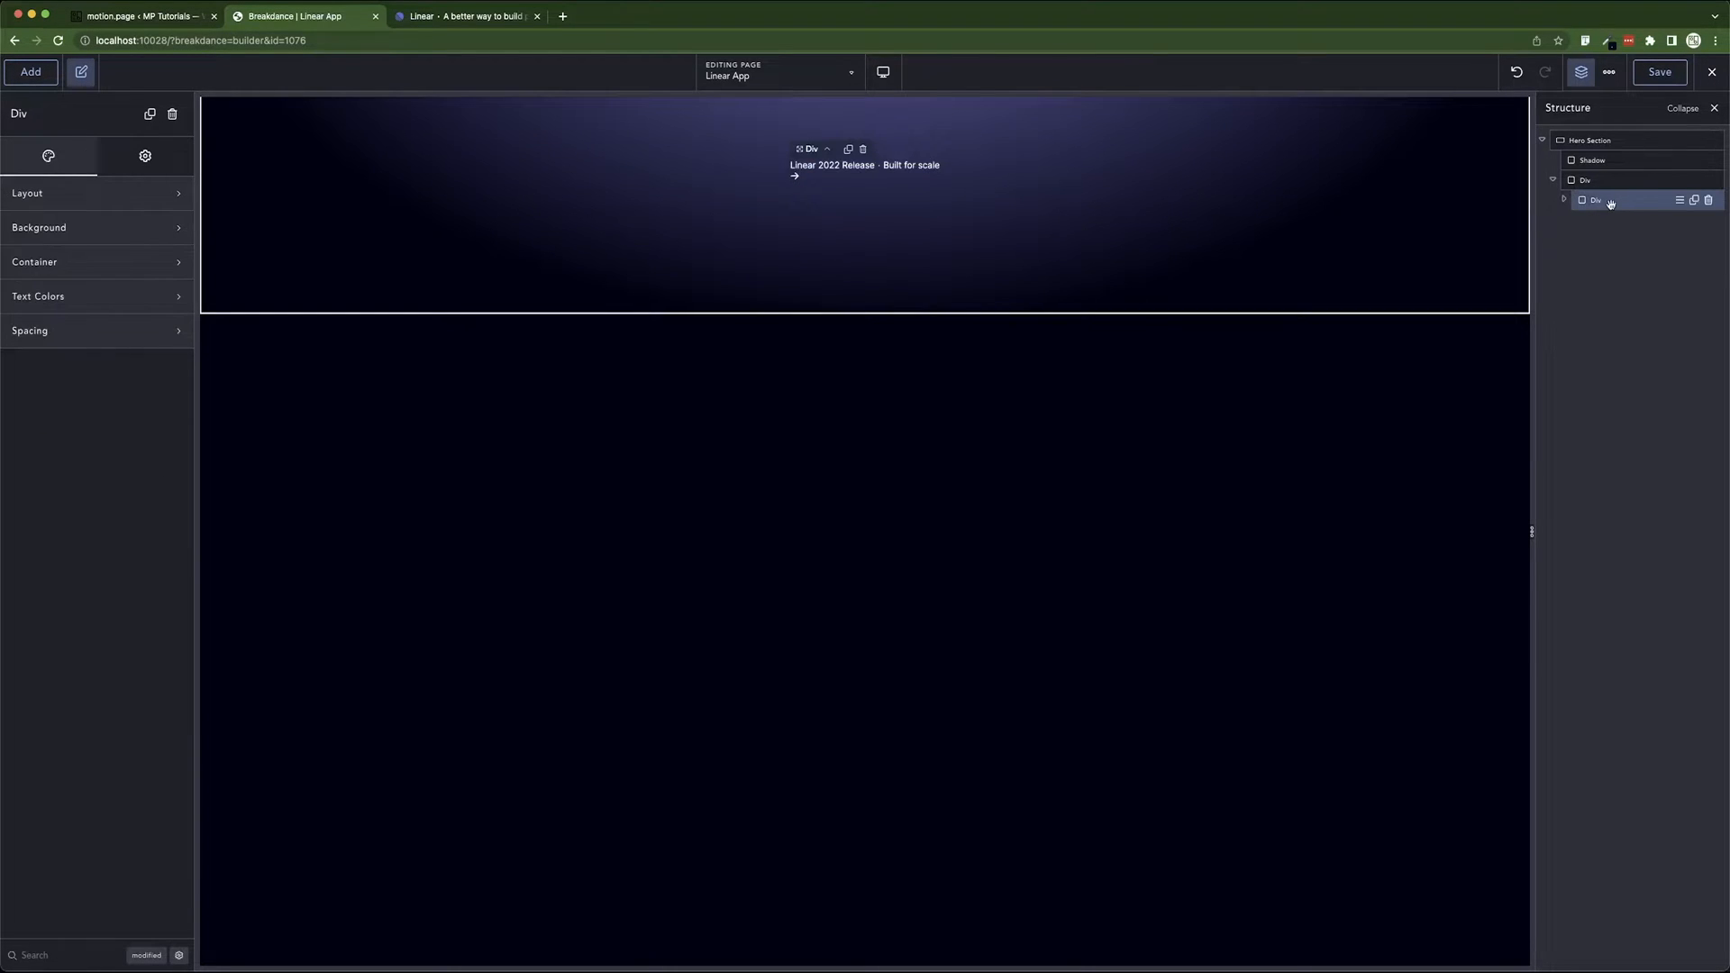
- Lay out the nested Div horizontally with Center alignment and Middle vertical alignment
left_click(81, 193)
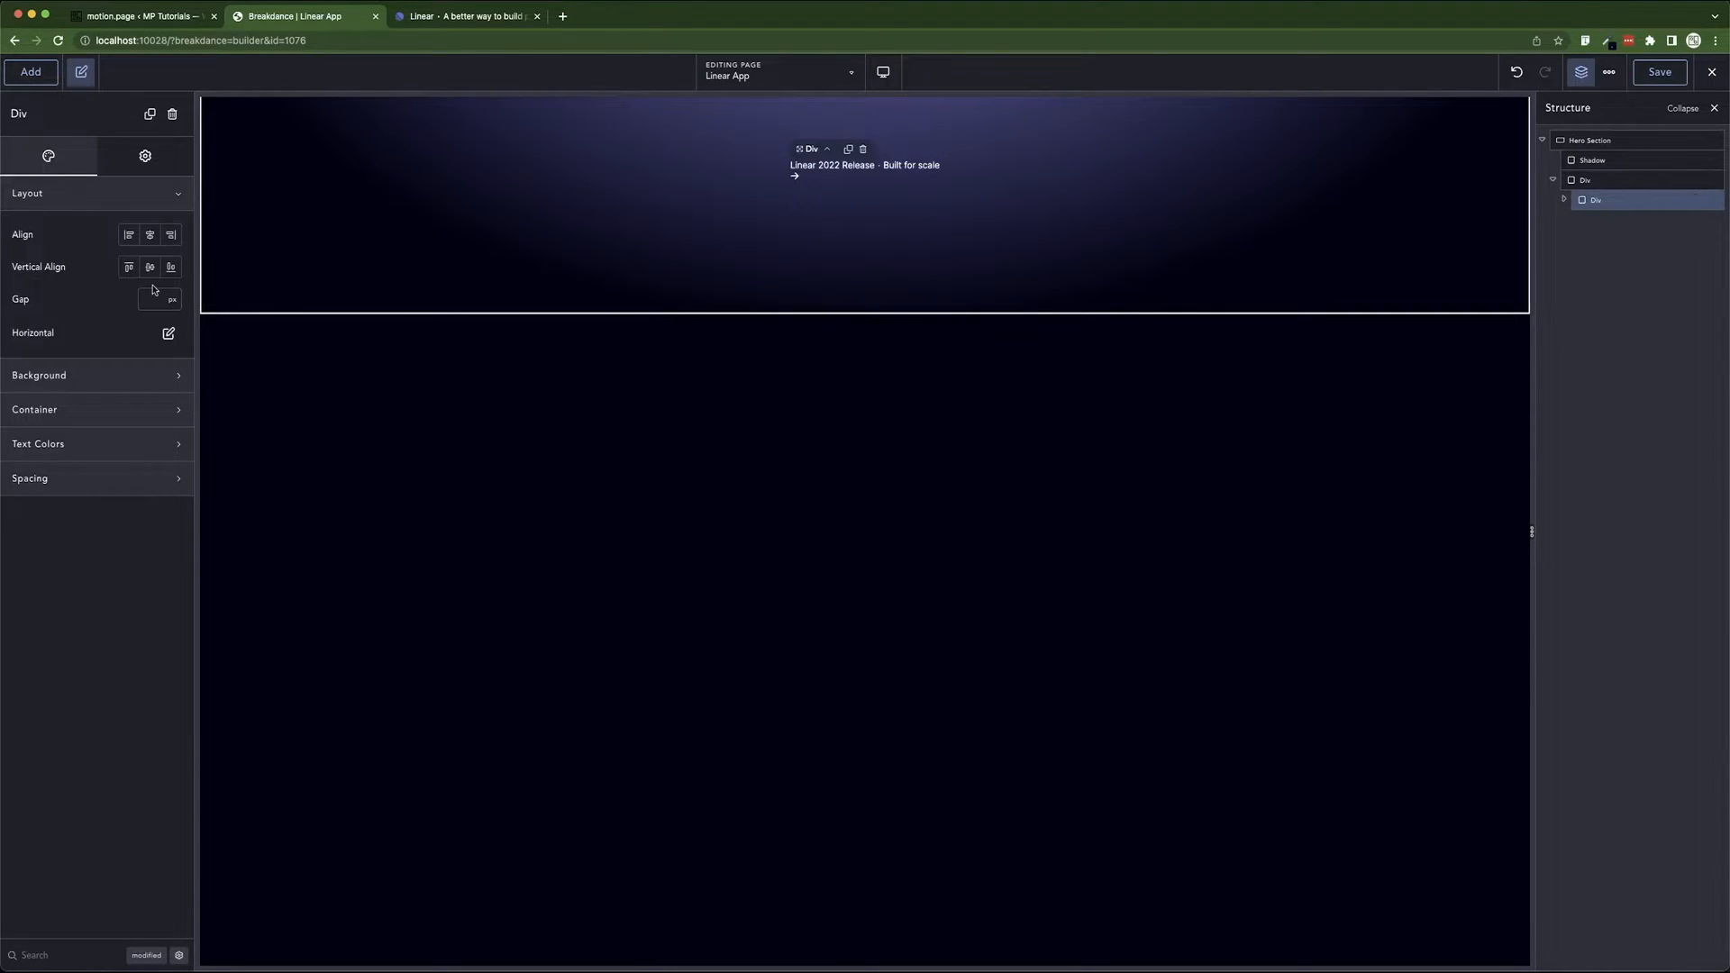
left_click(168, 333)
left_click(164, 397)
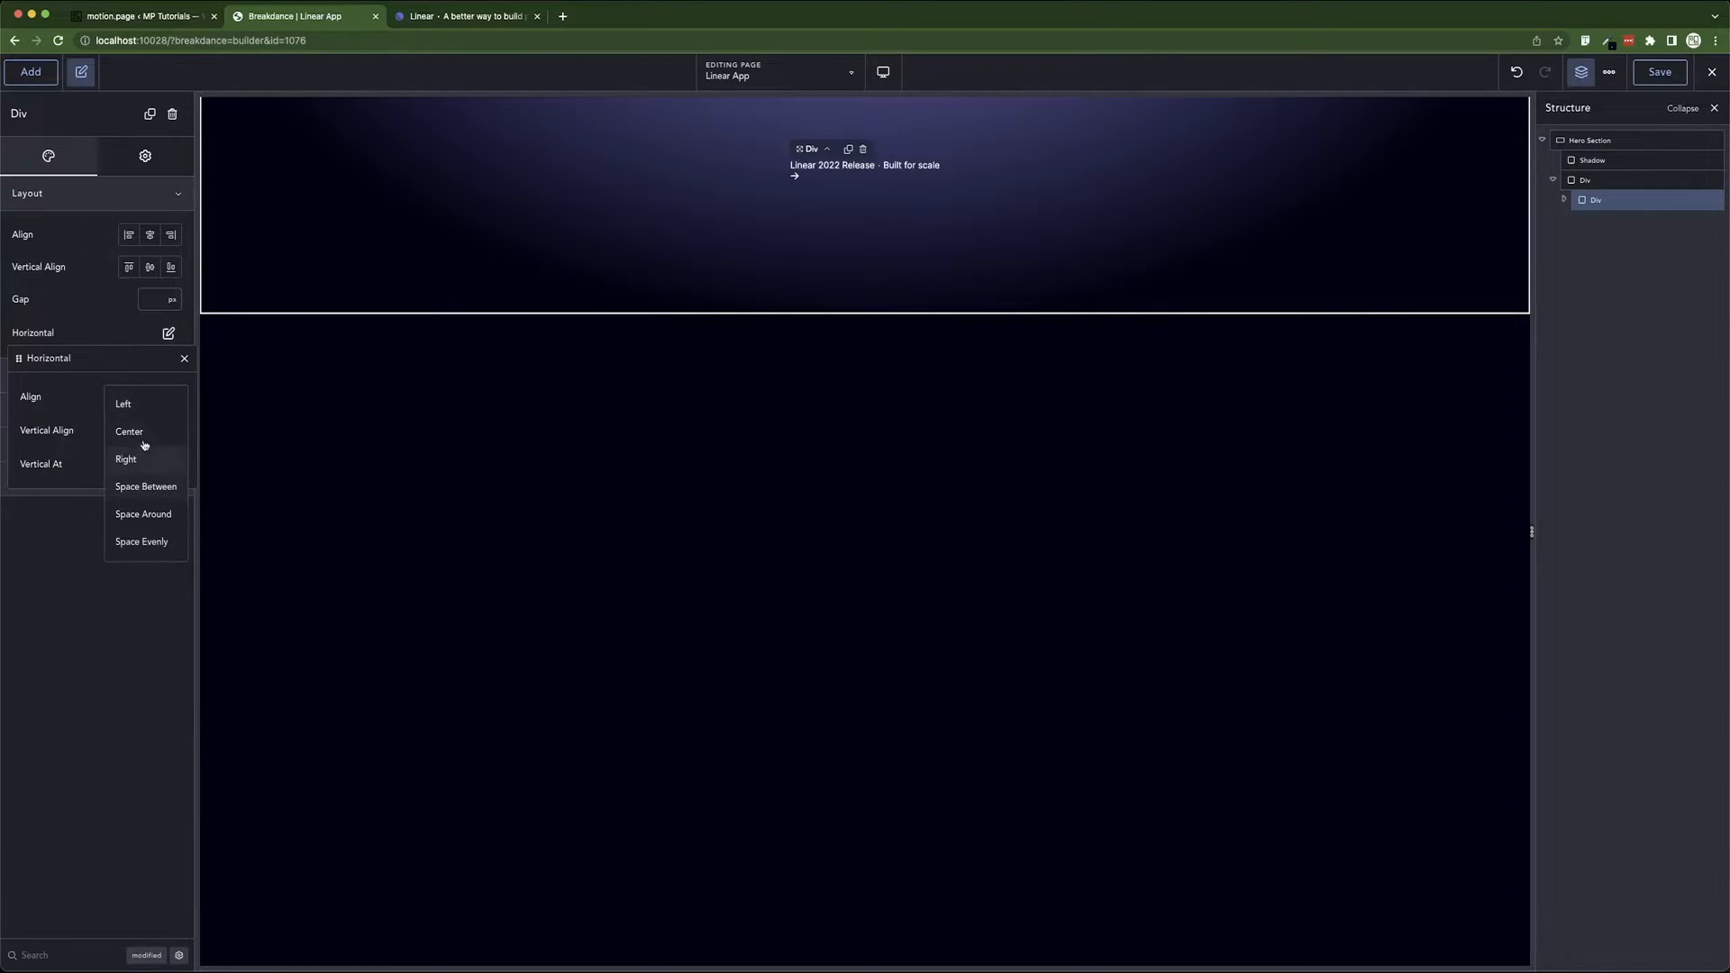
left_click(148, 430)
left_click(141, 431)
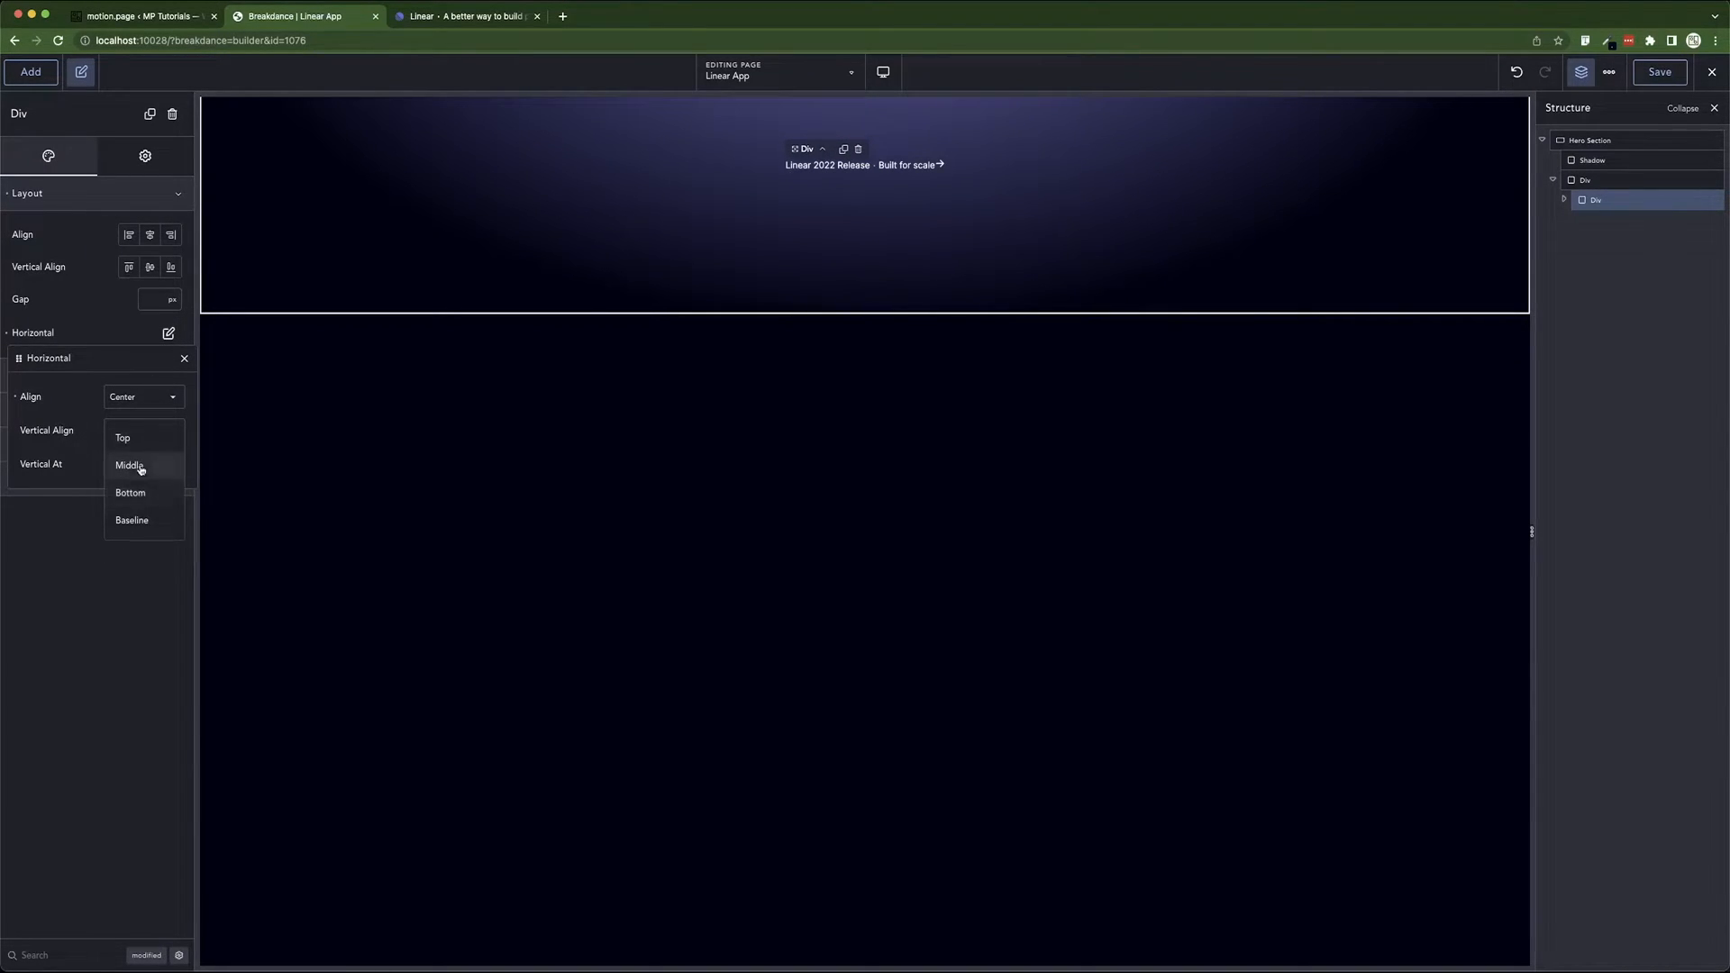
left_click(168, 431)
left_click(140, 494)
left_click(155, 440)
left_click(135, 464)
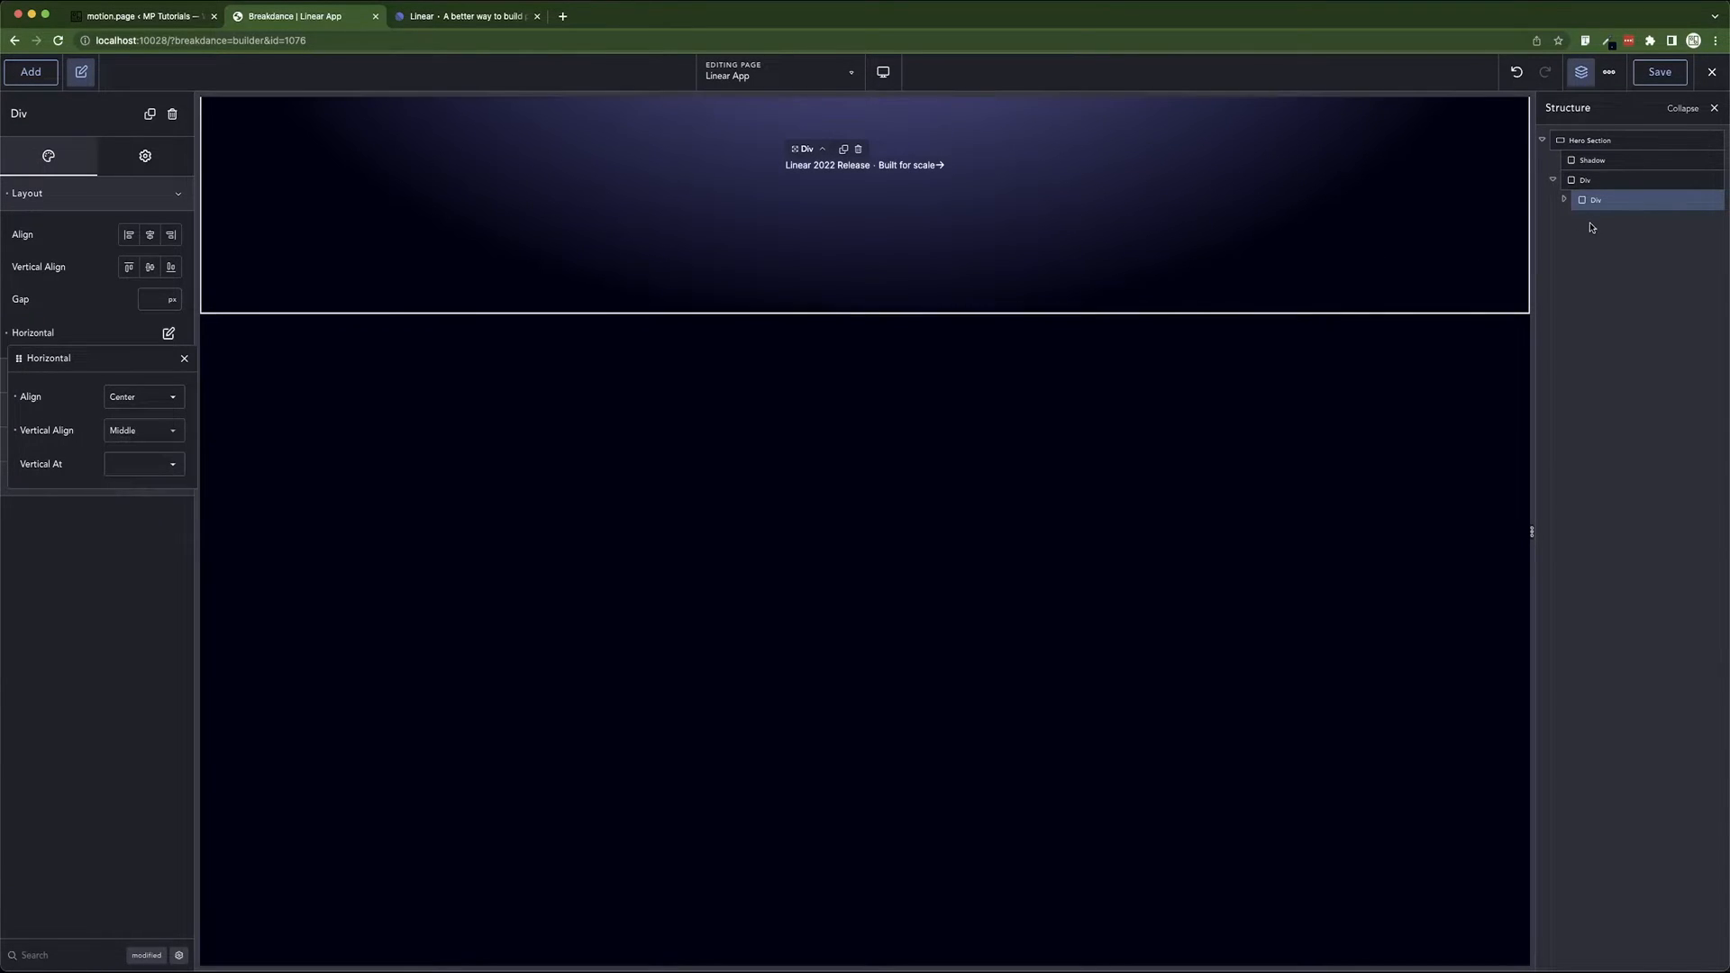
- Check the outer Div's layout settings and set the nested Div's gap to 8 px
left_click(1596, 182)
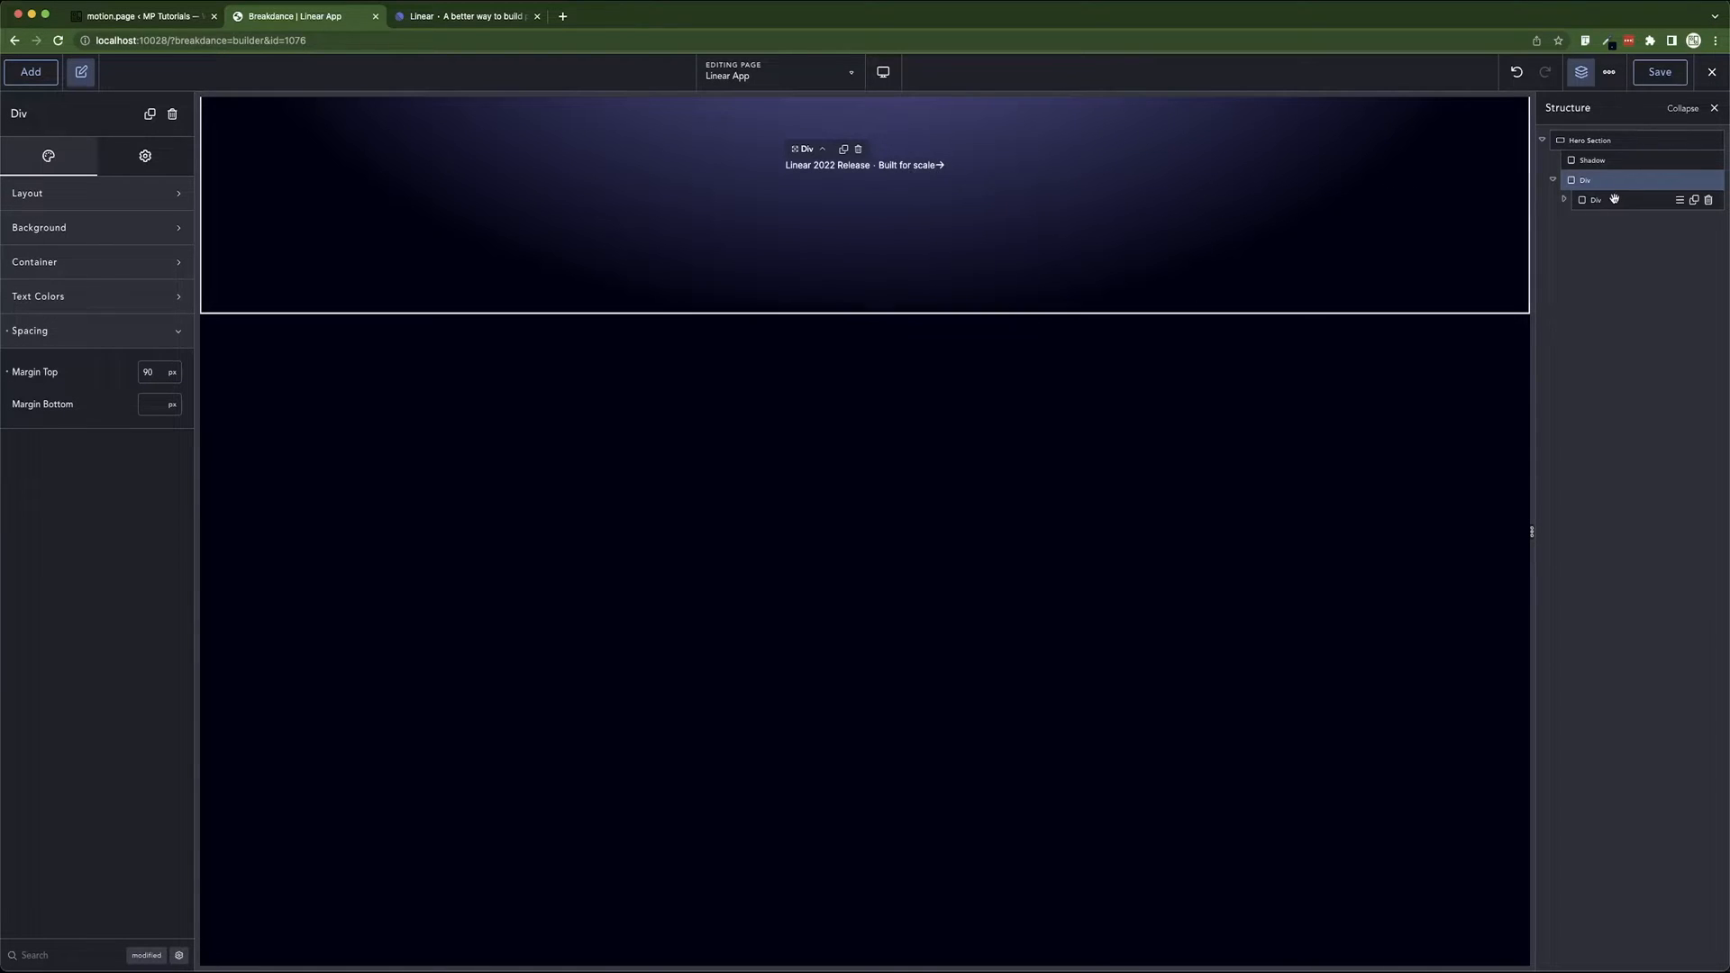
left_click(115, 195)
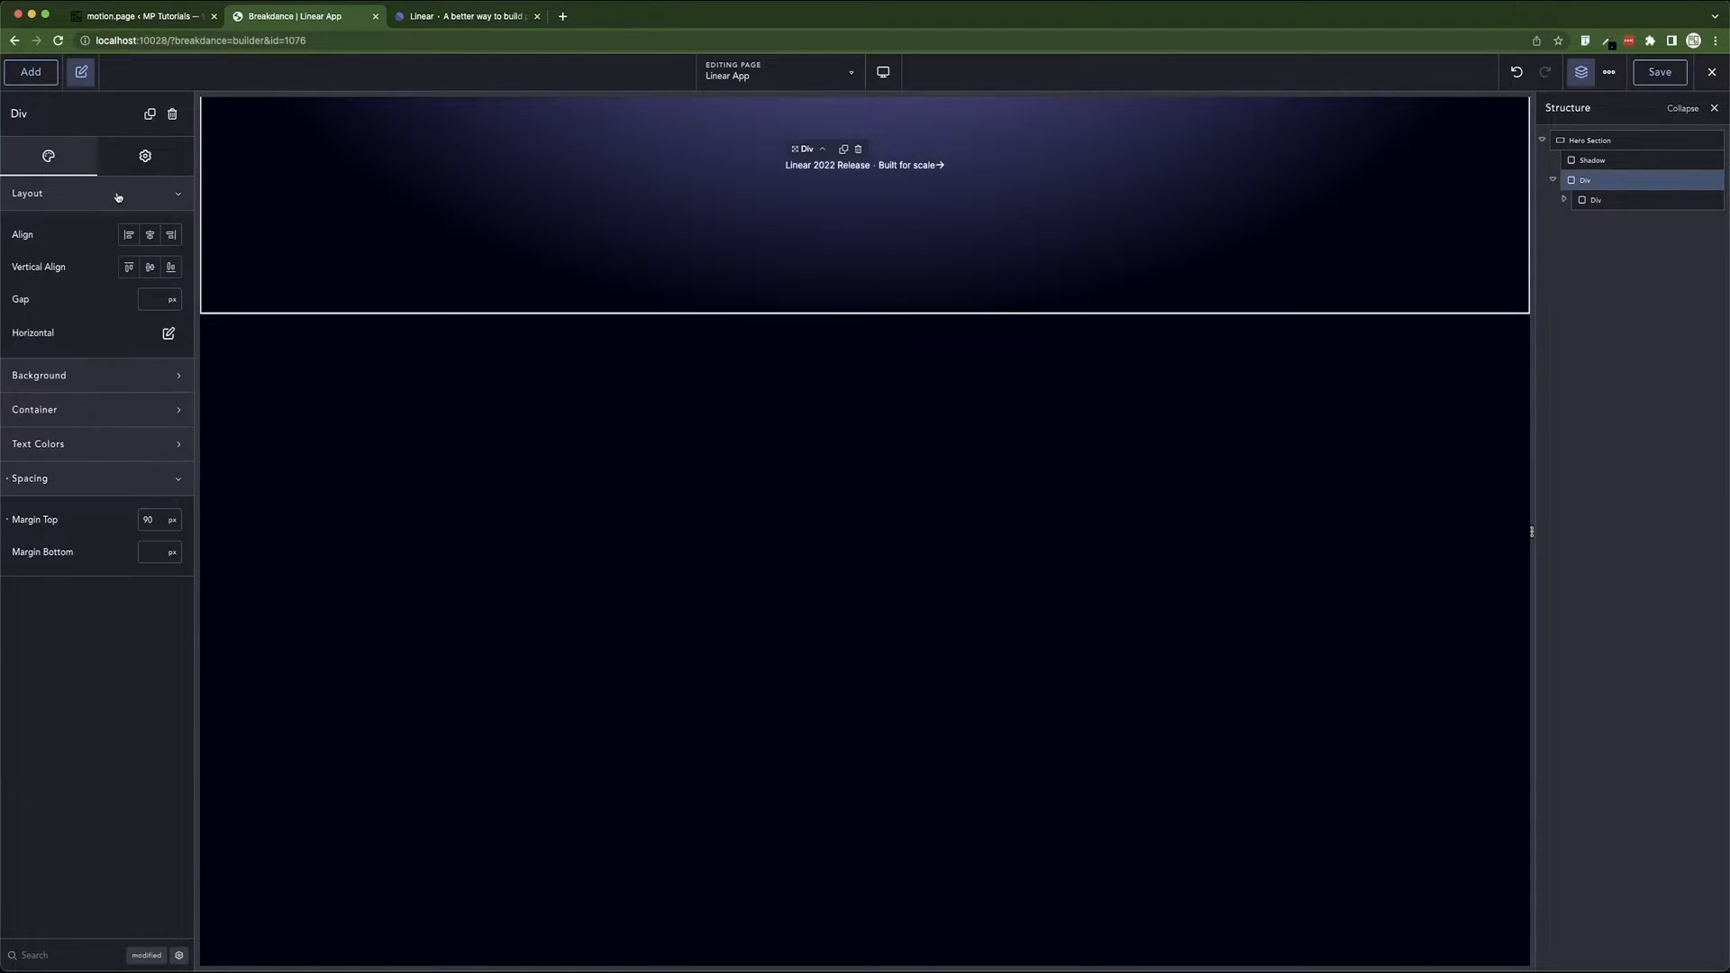
left_click(117, 197)
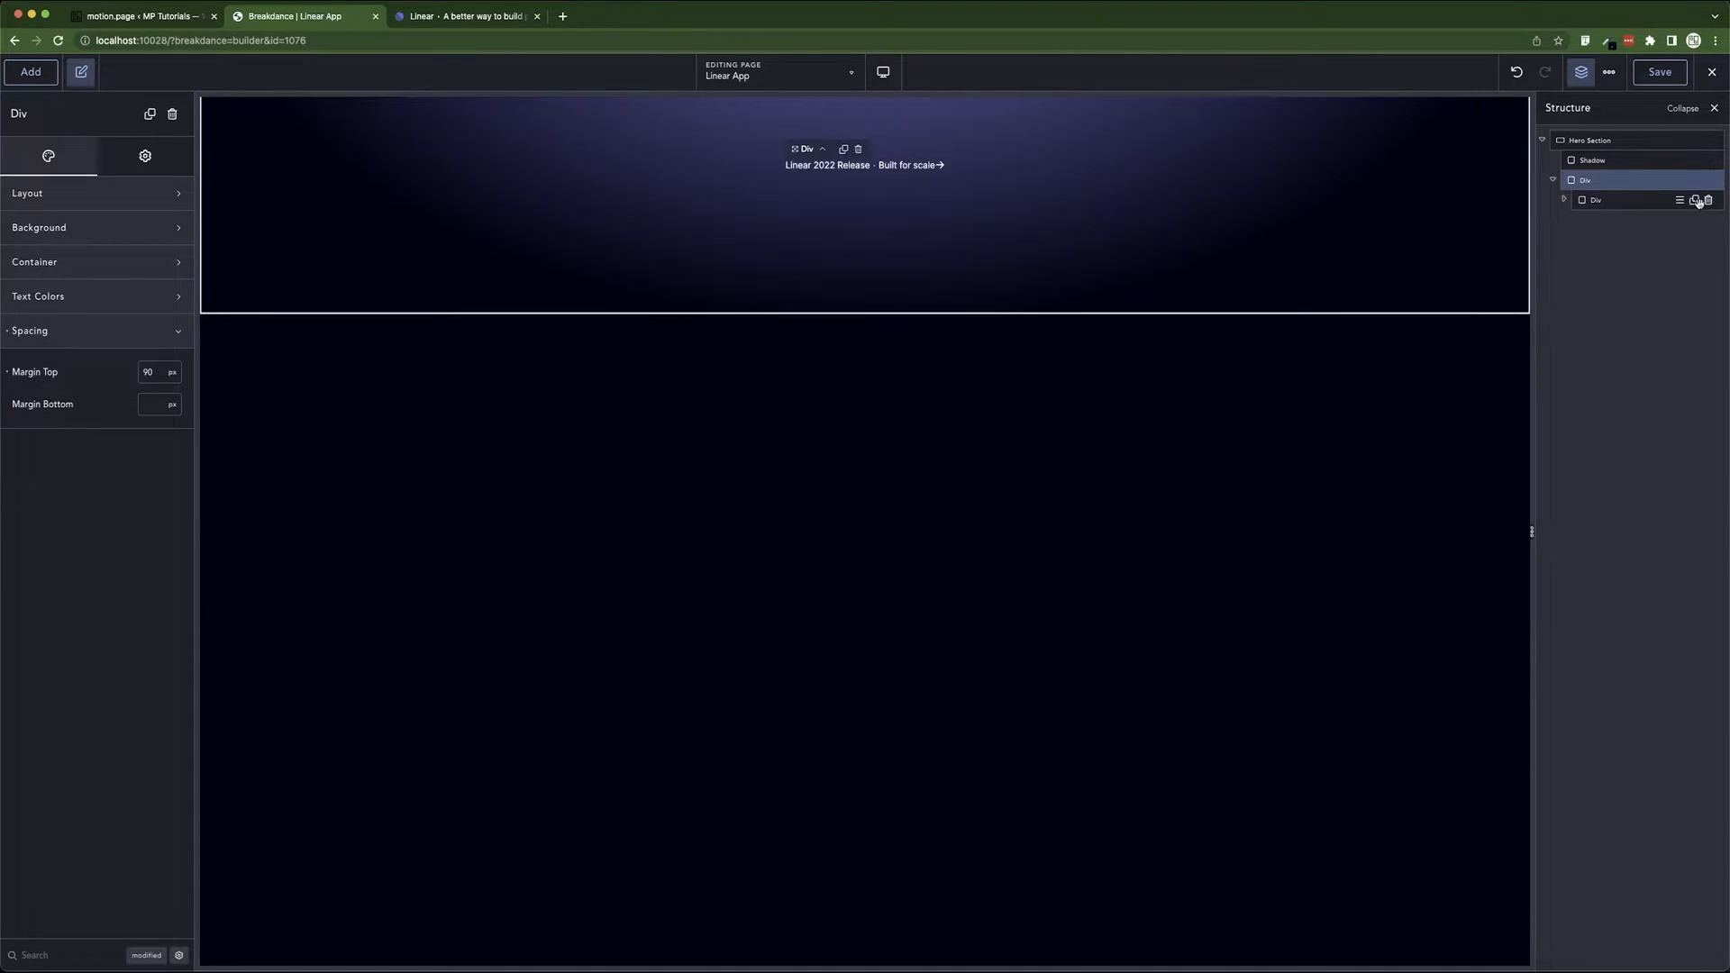
left_click(1613, 201)
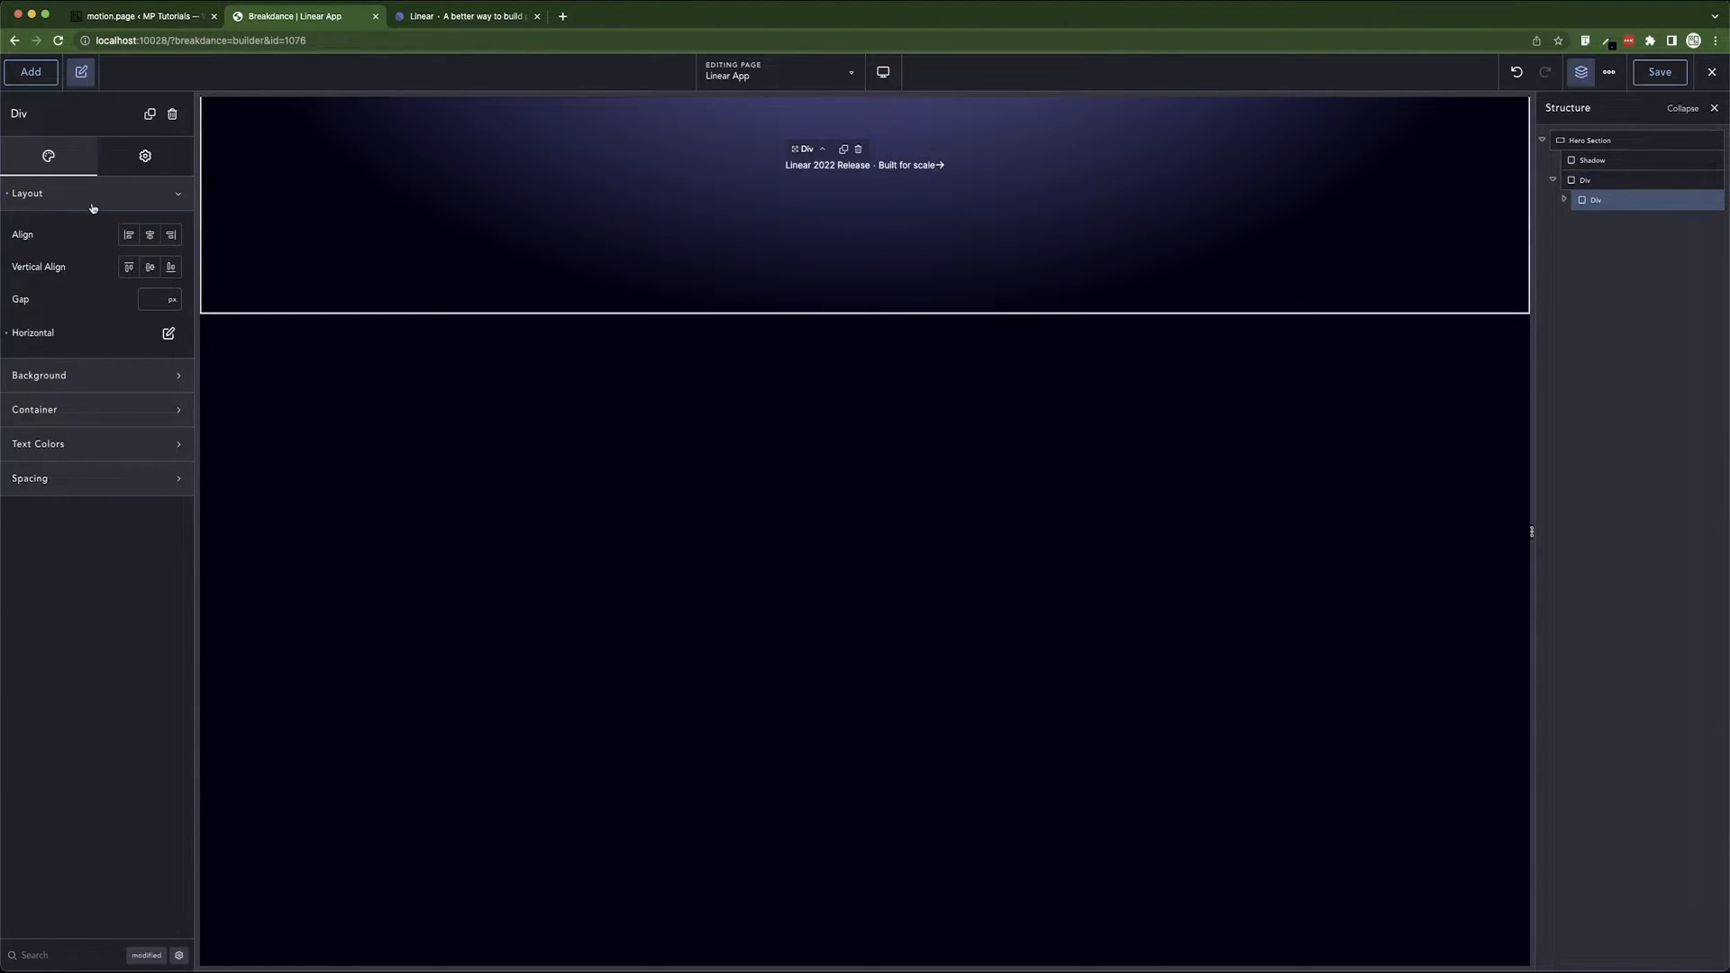
type("8")
left_click(105, 200)
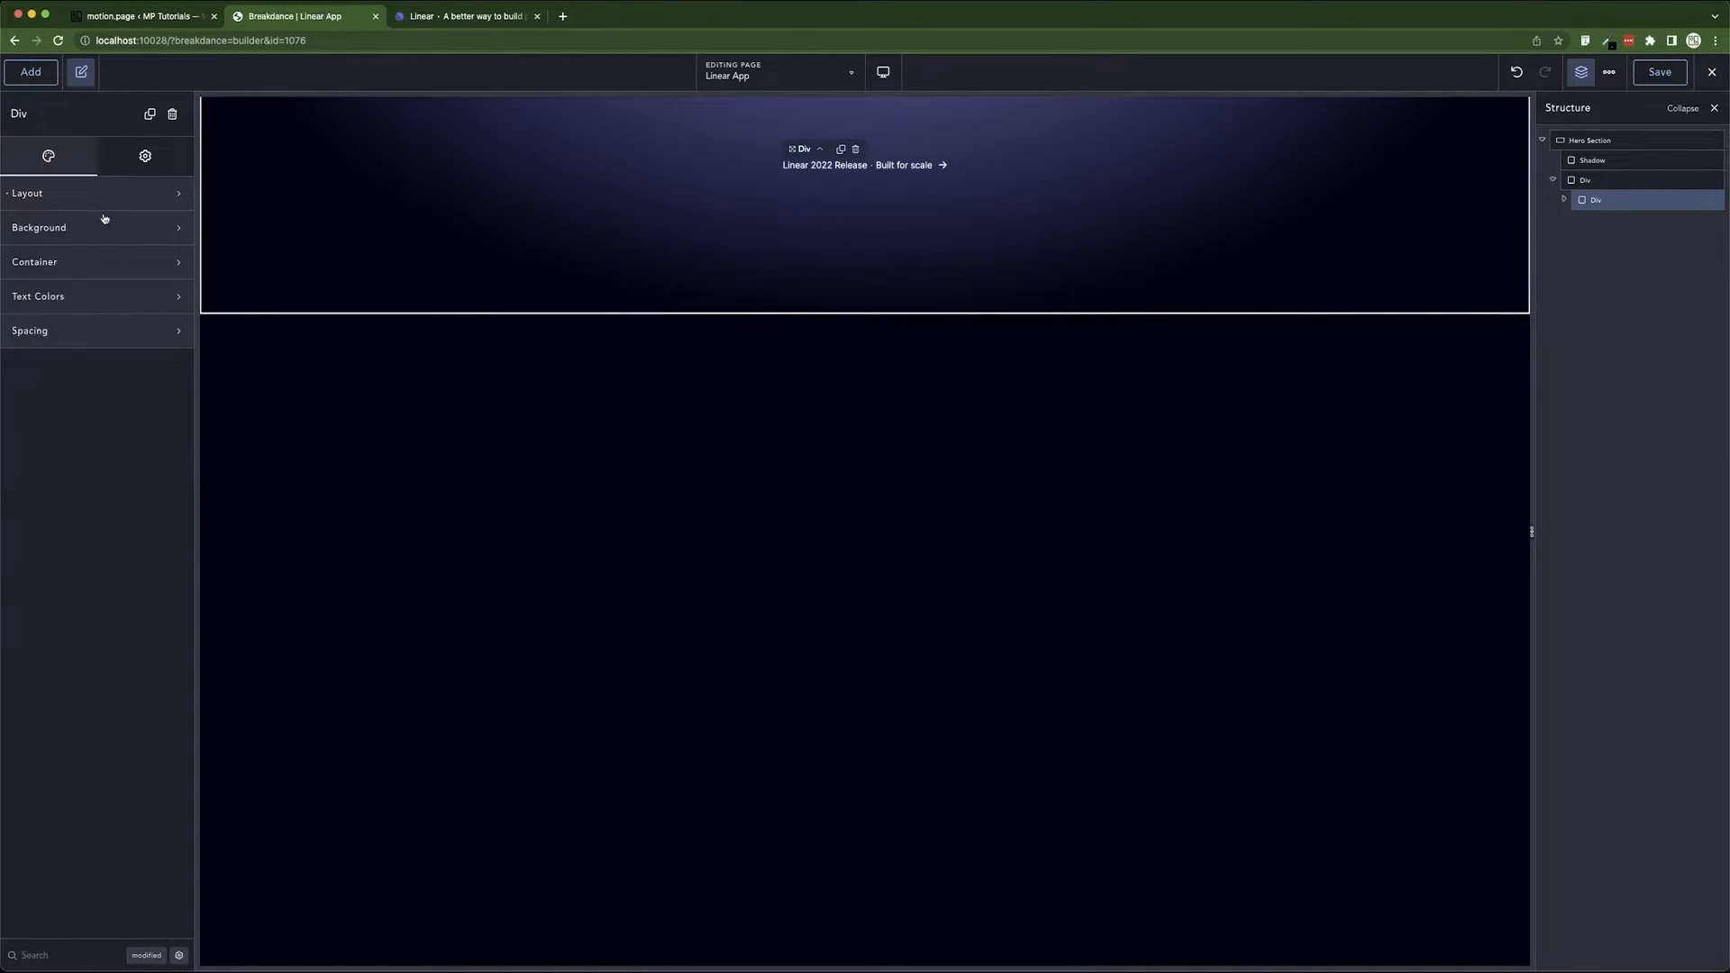
- Set the nested Div's padding to 12 px left and right and 5 px top and bottom
left_click(72, 262)
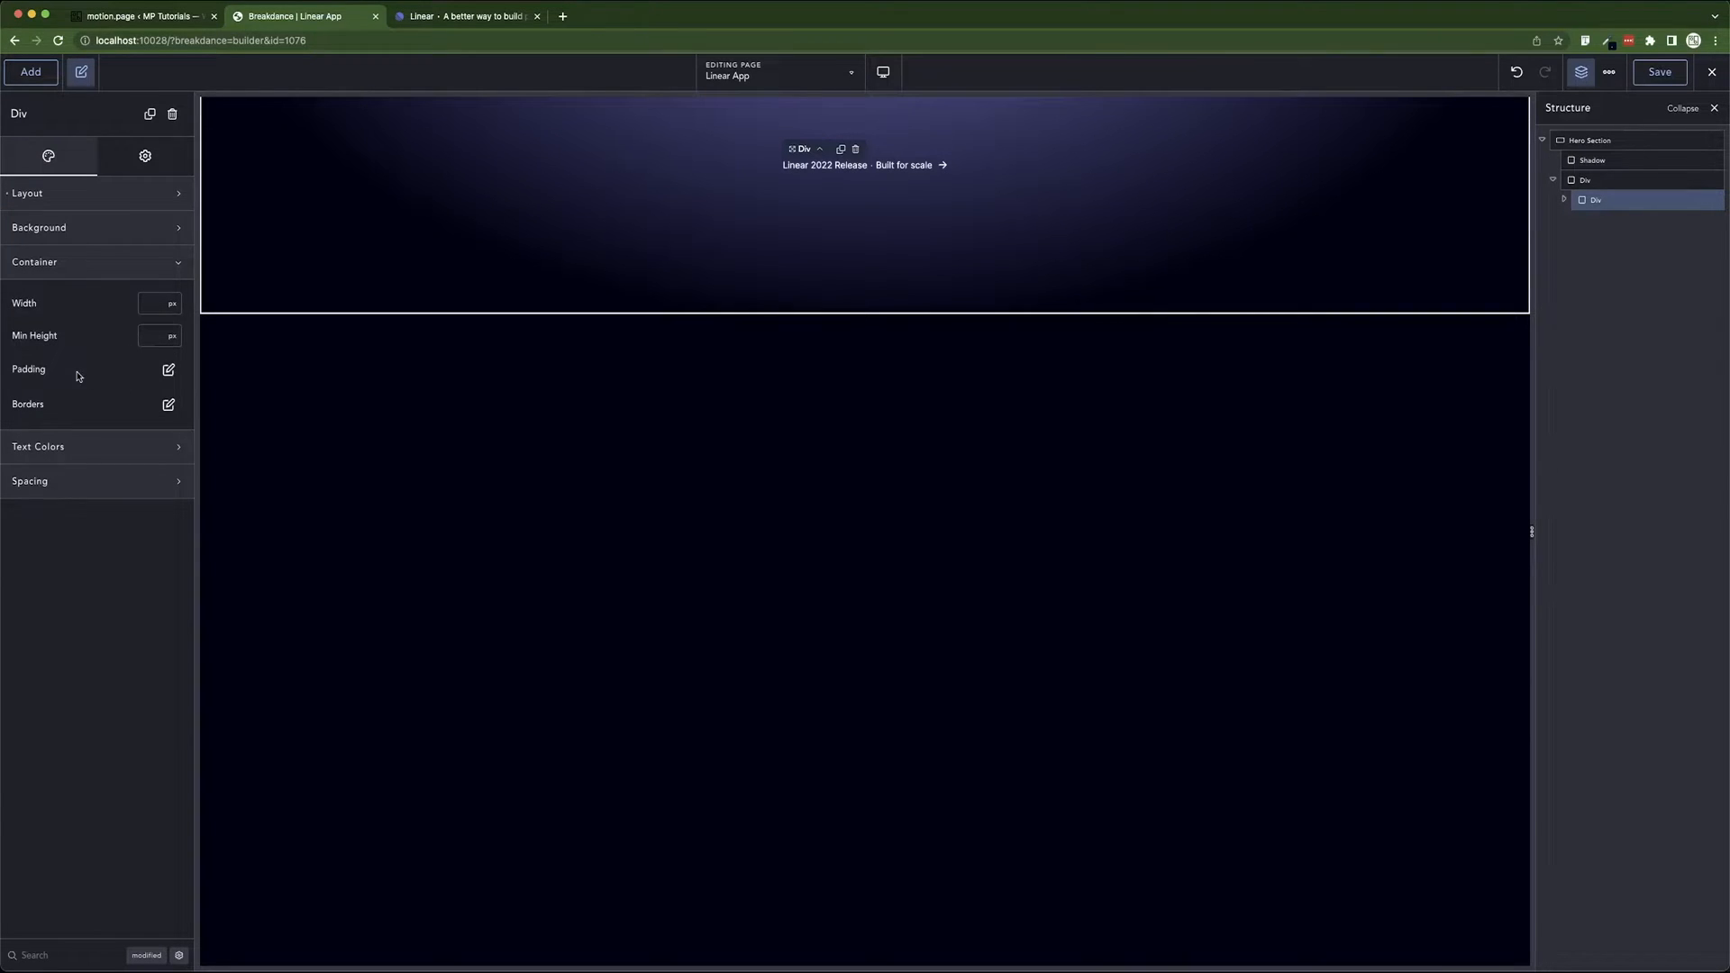
left_click(169, 370)
type("1")
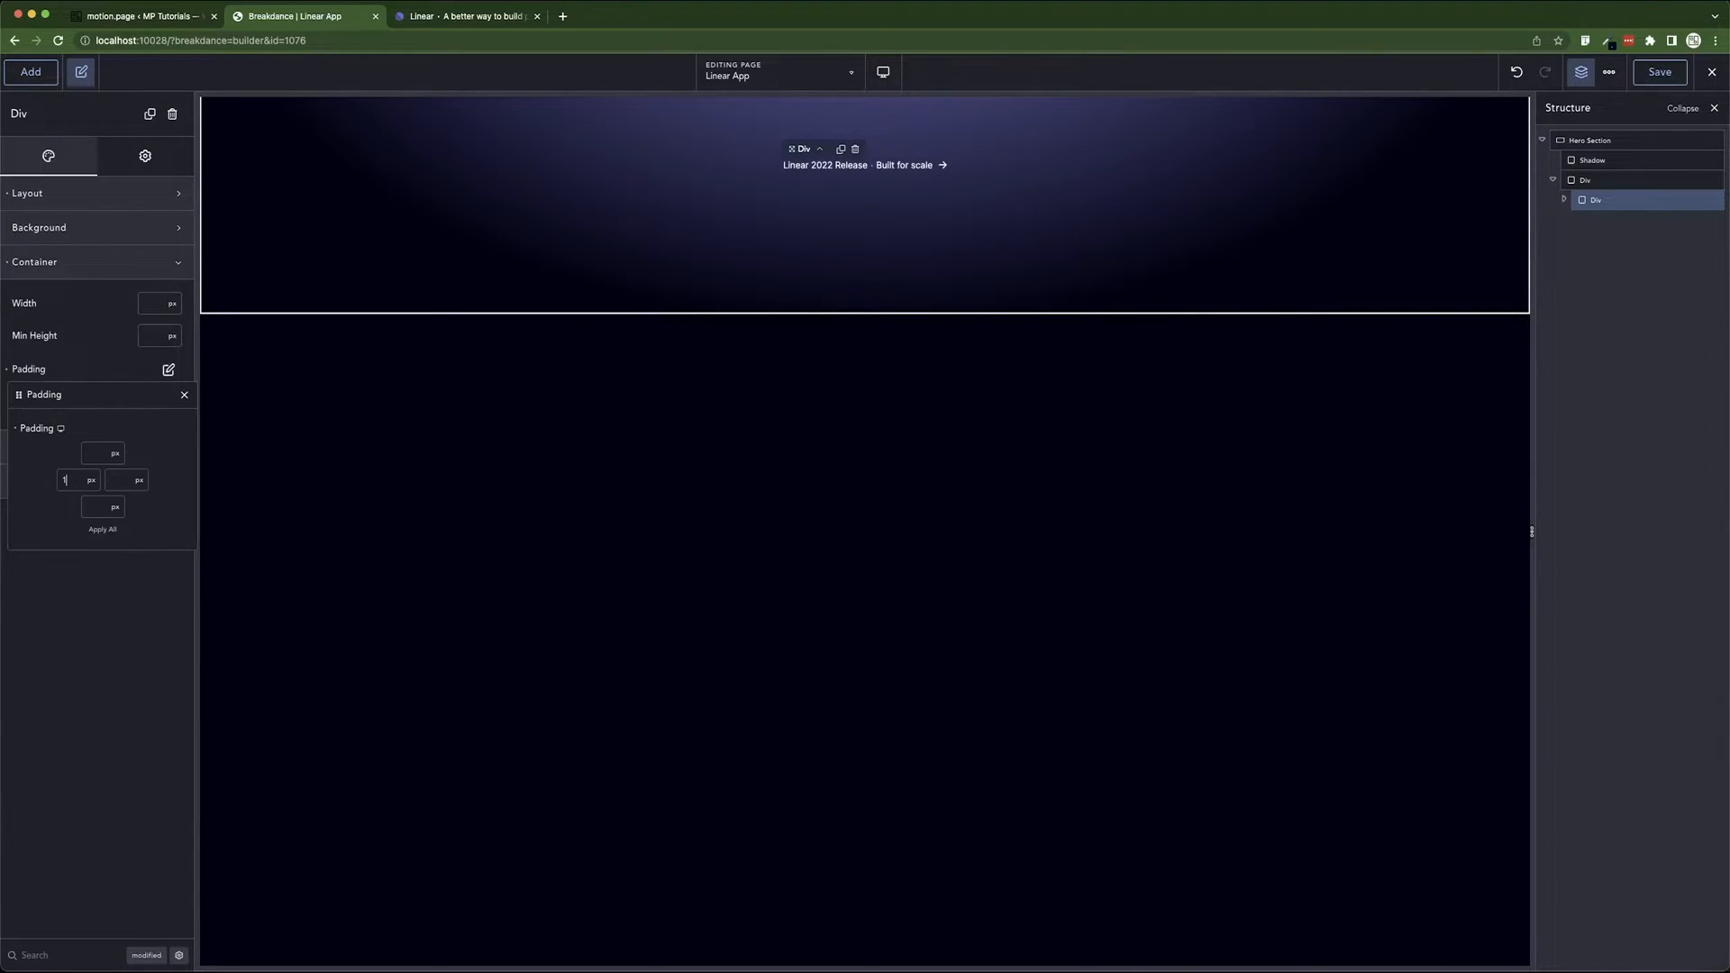
type("212")
left_click(101, 453)
type("5")
left_click(98, 504)
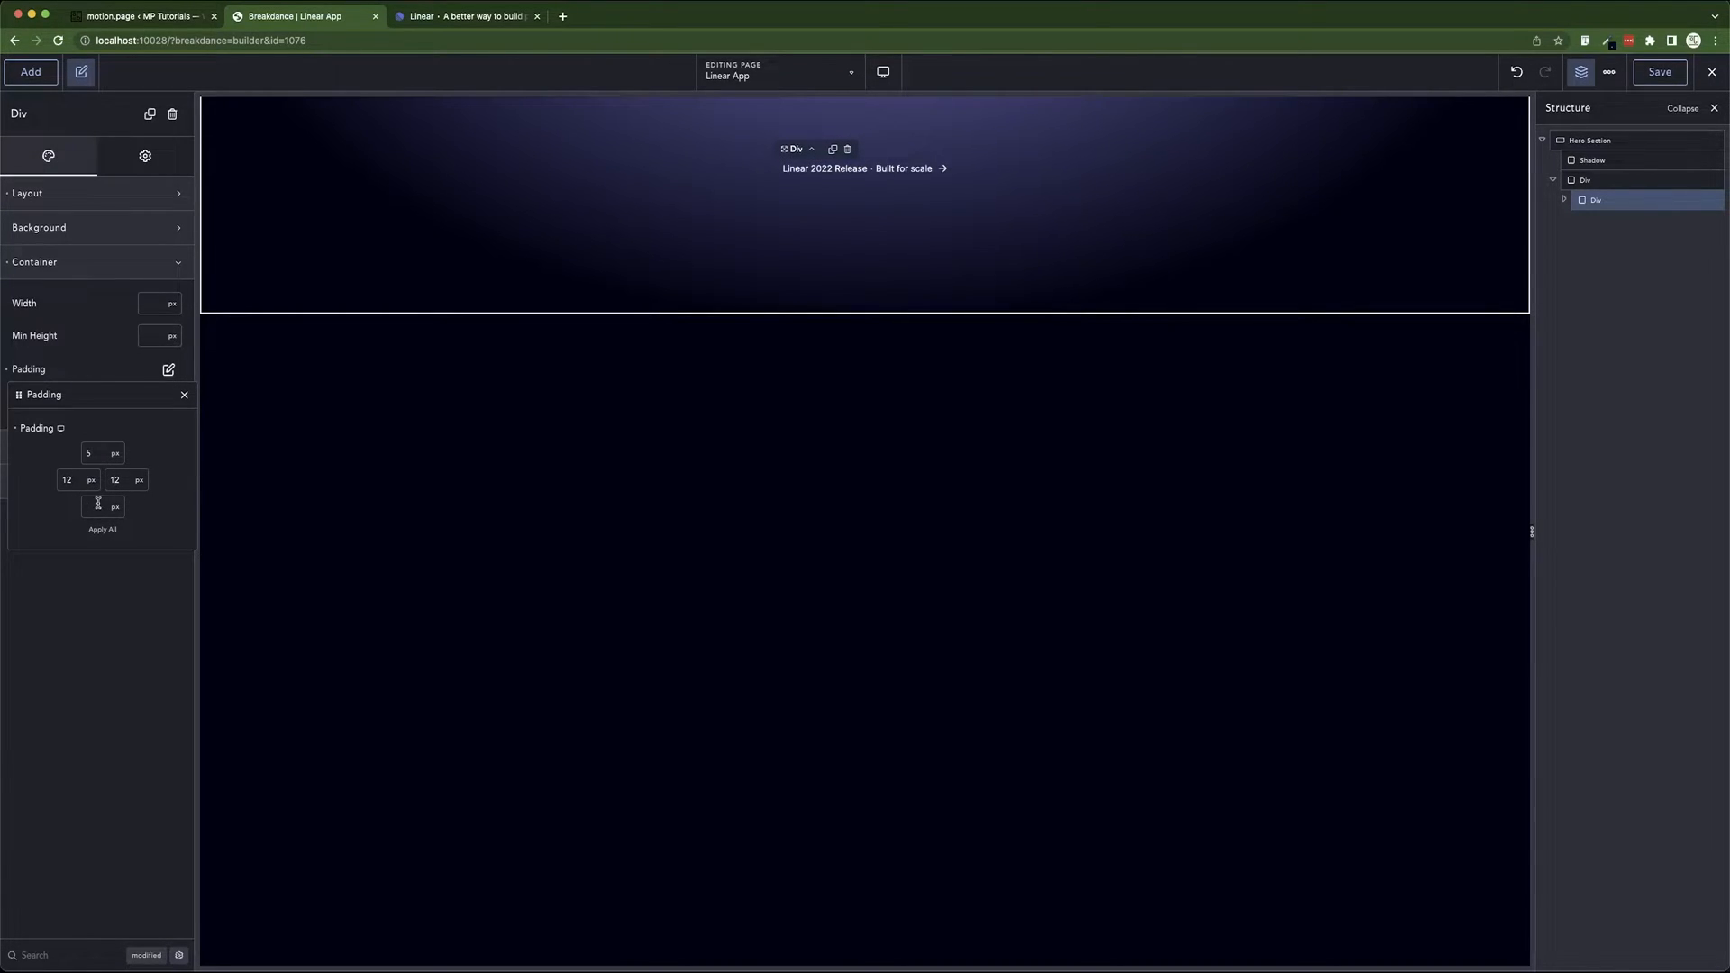
left_click(103, 371)
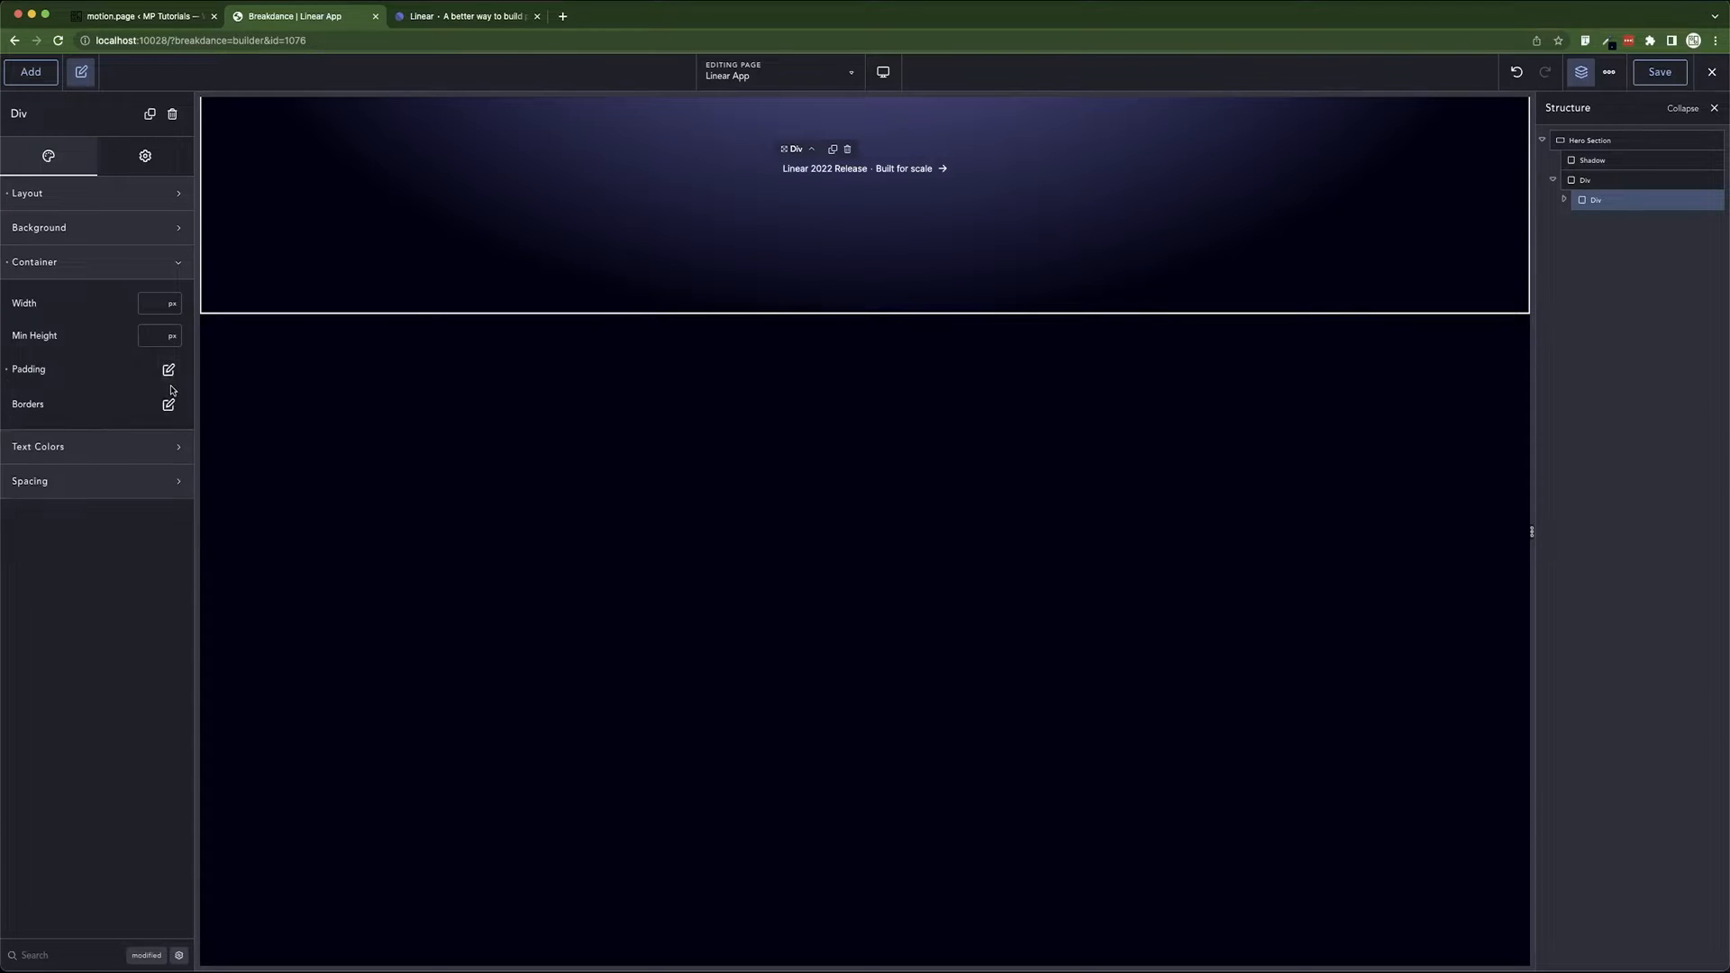
- Give the nested Div a border radius of 12 px and a border width of 1 px
left_click(167, 407)
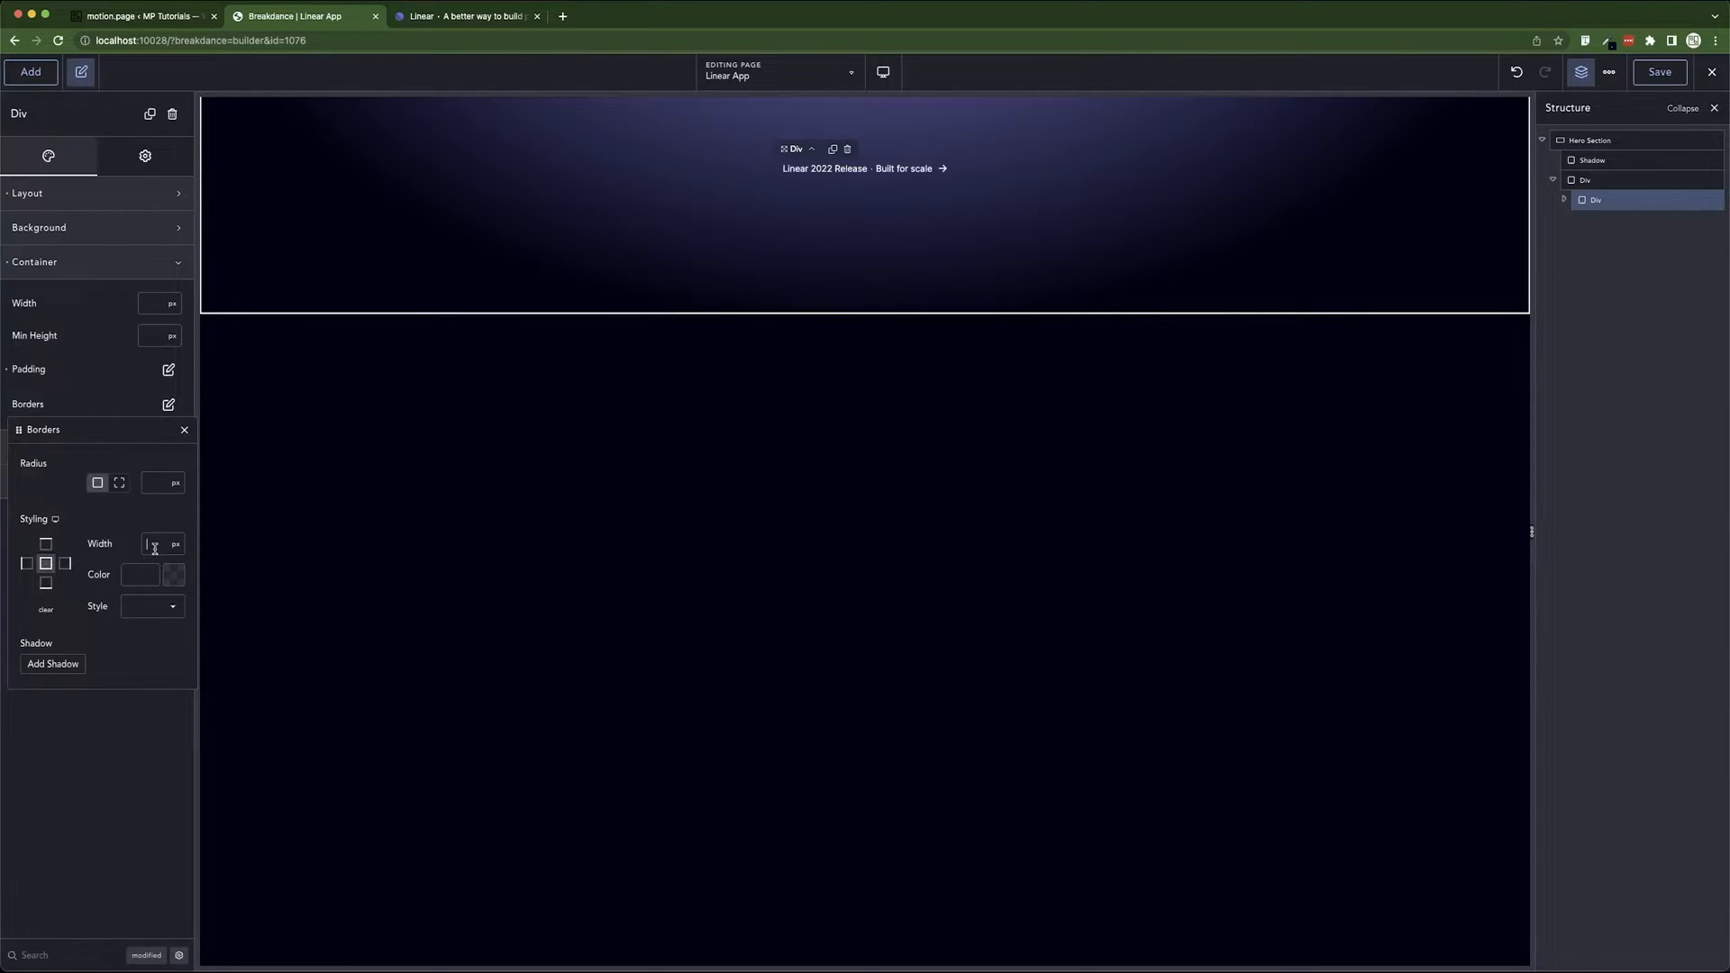
left_click(155, 546)
type("1")
left_click(176, 609)
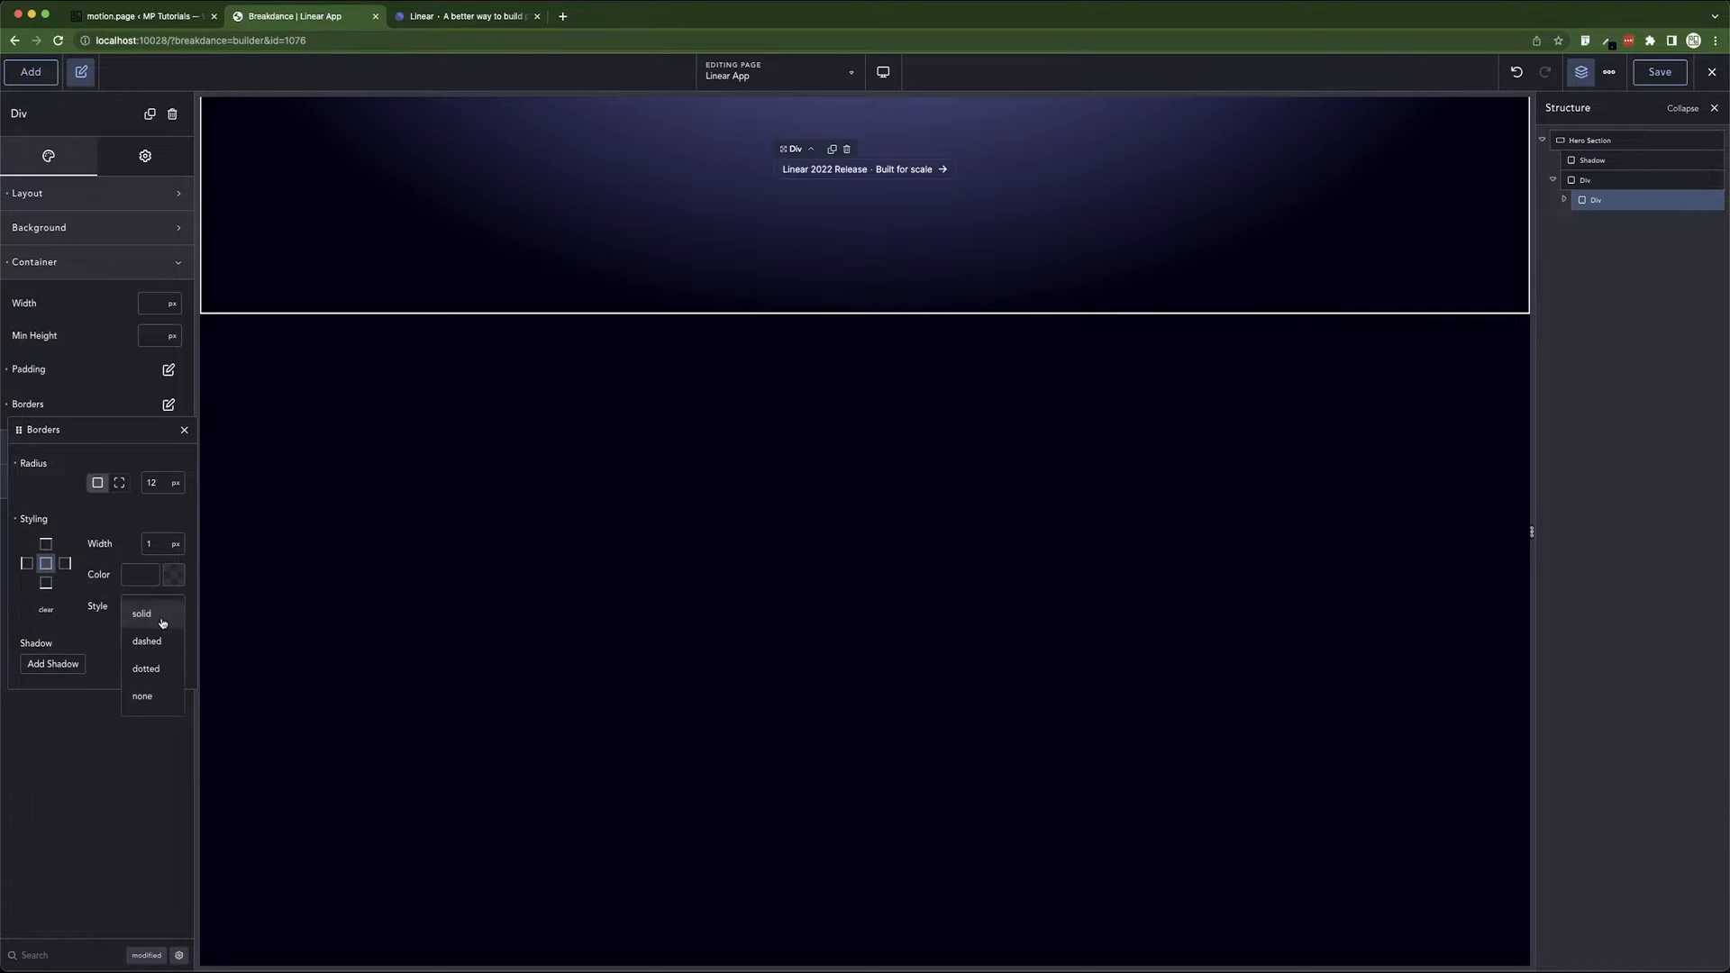
left_click(123, 525)
left_click(184, 432)
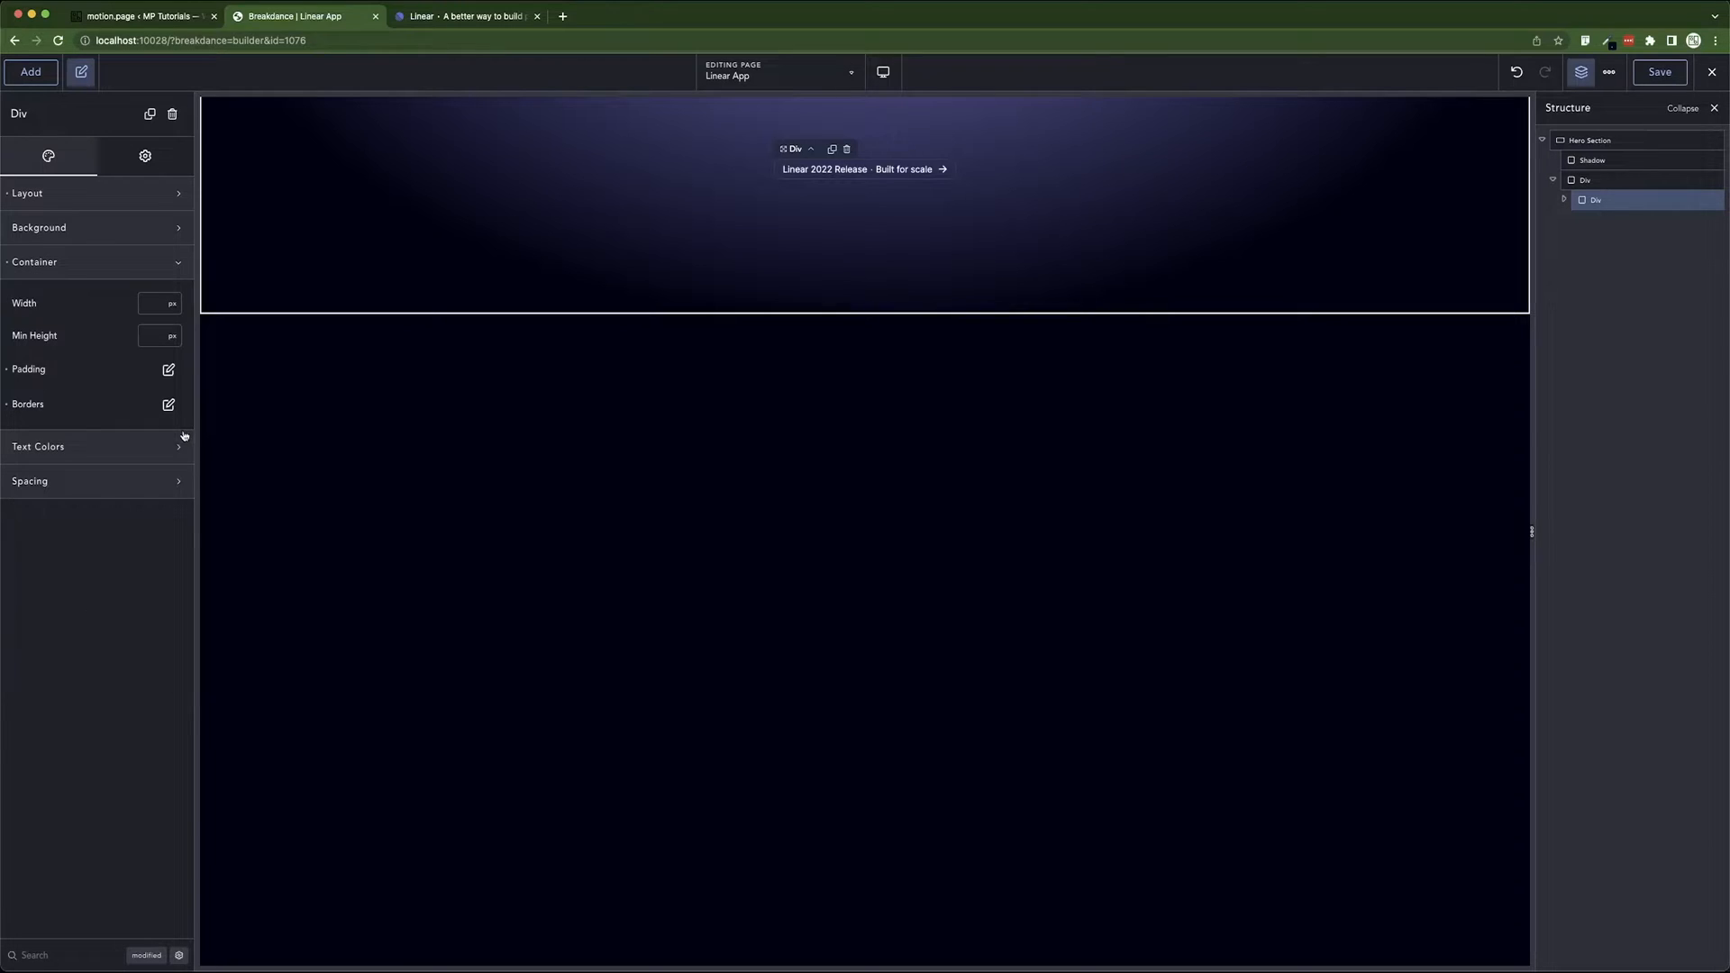
- Set the nested Div's background color to the saved Div 1 Color
left_click(119, 263)
left_click(116, 229)
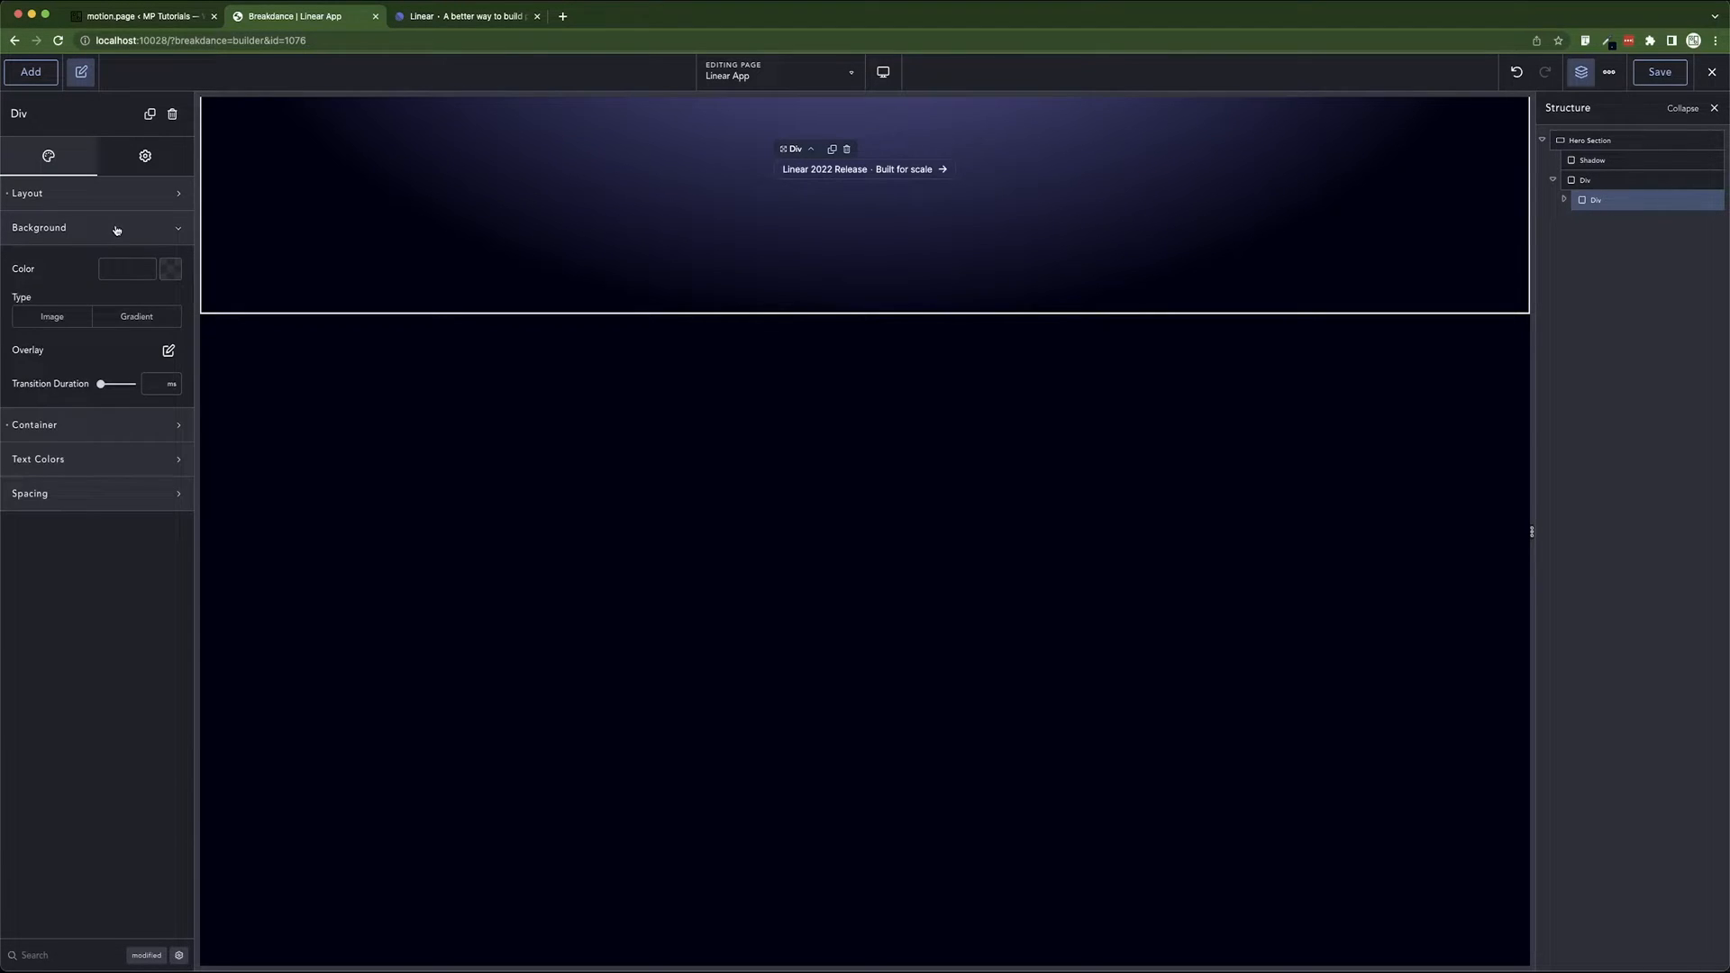
left_click(166, 275)
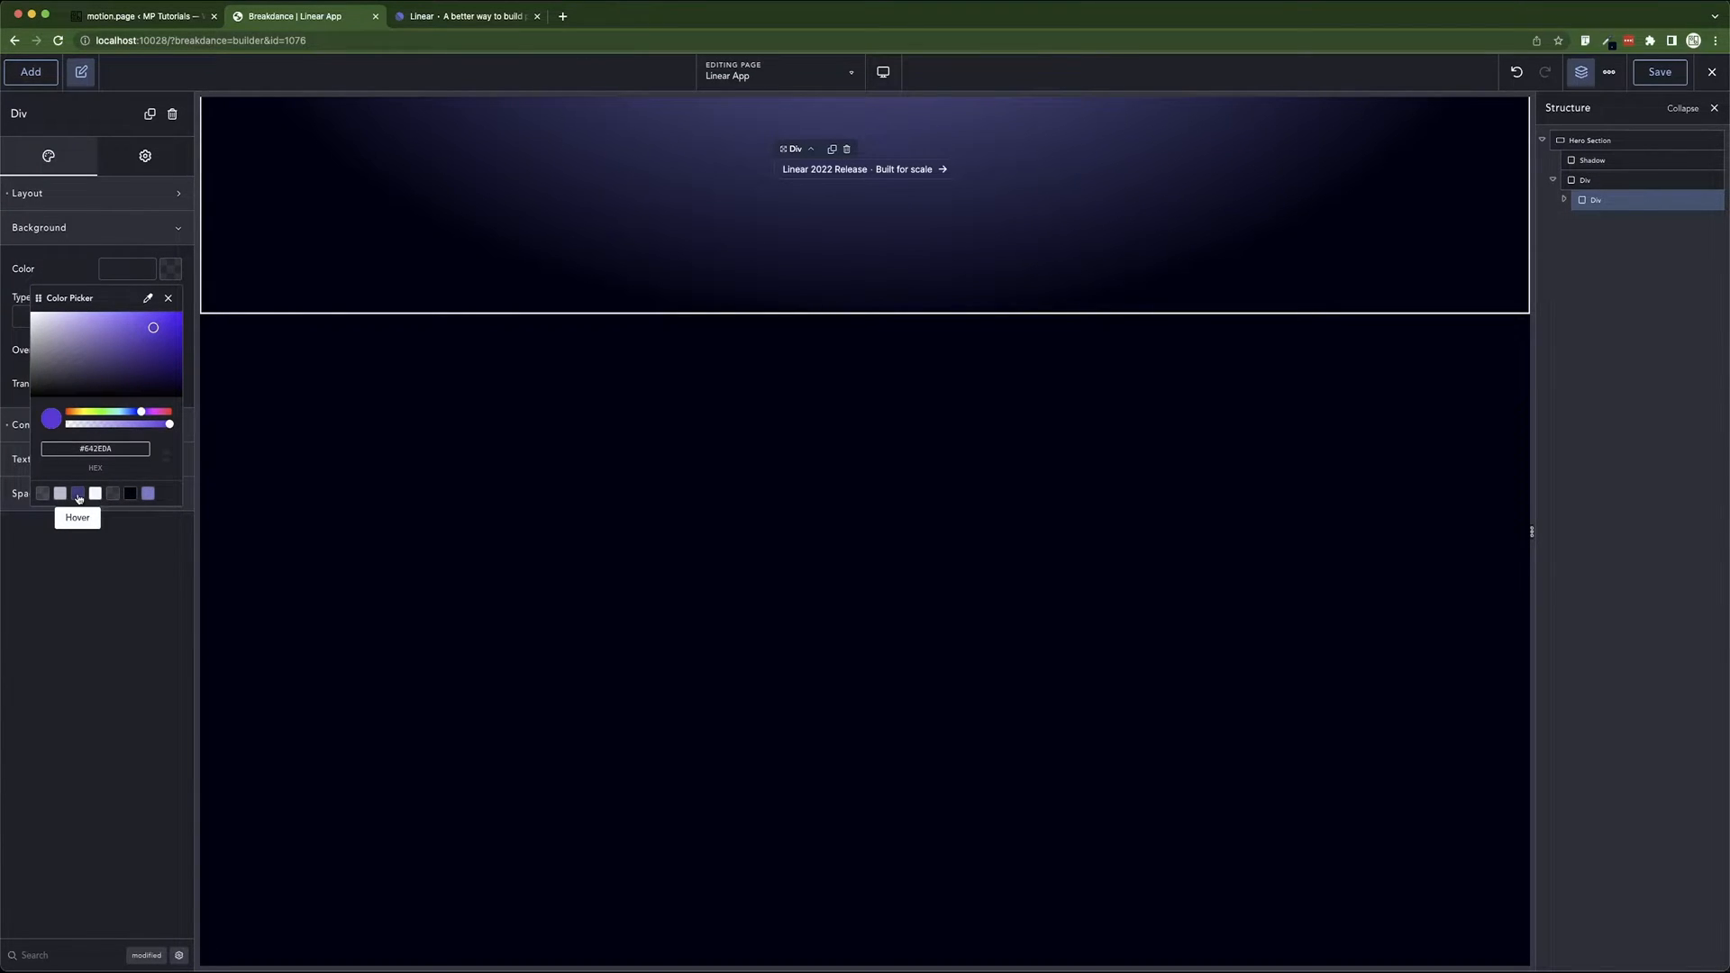
left_click(42, 494)
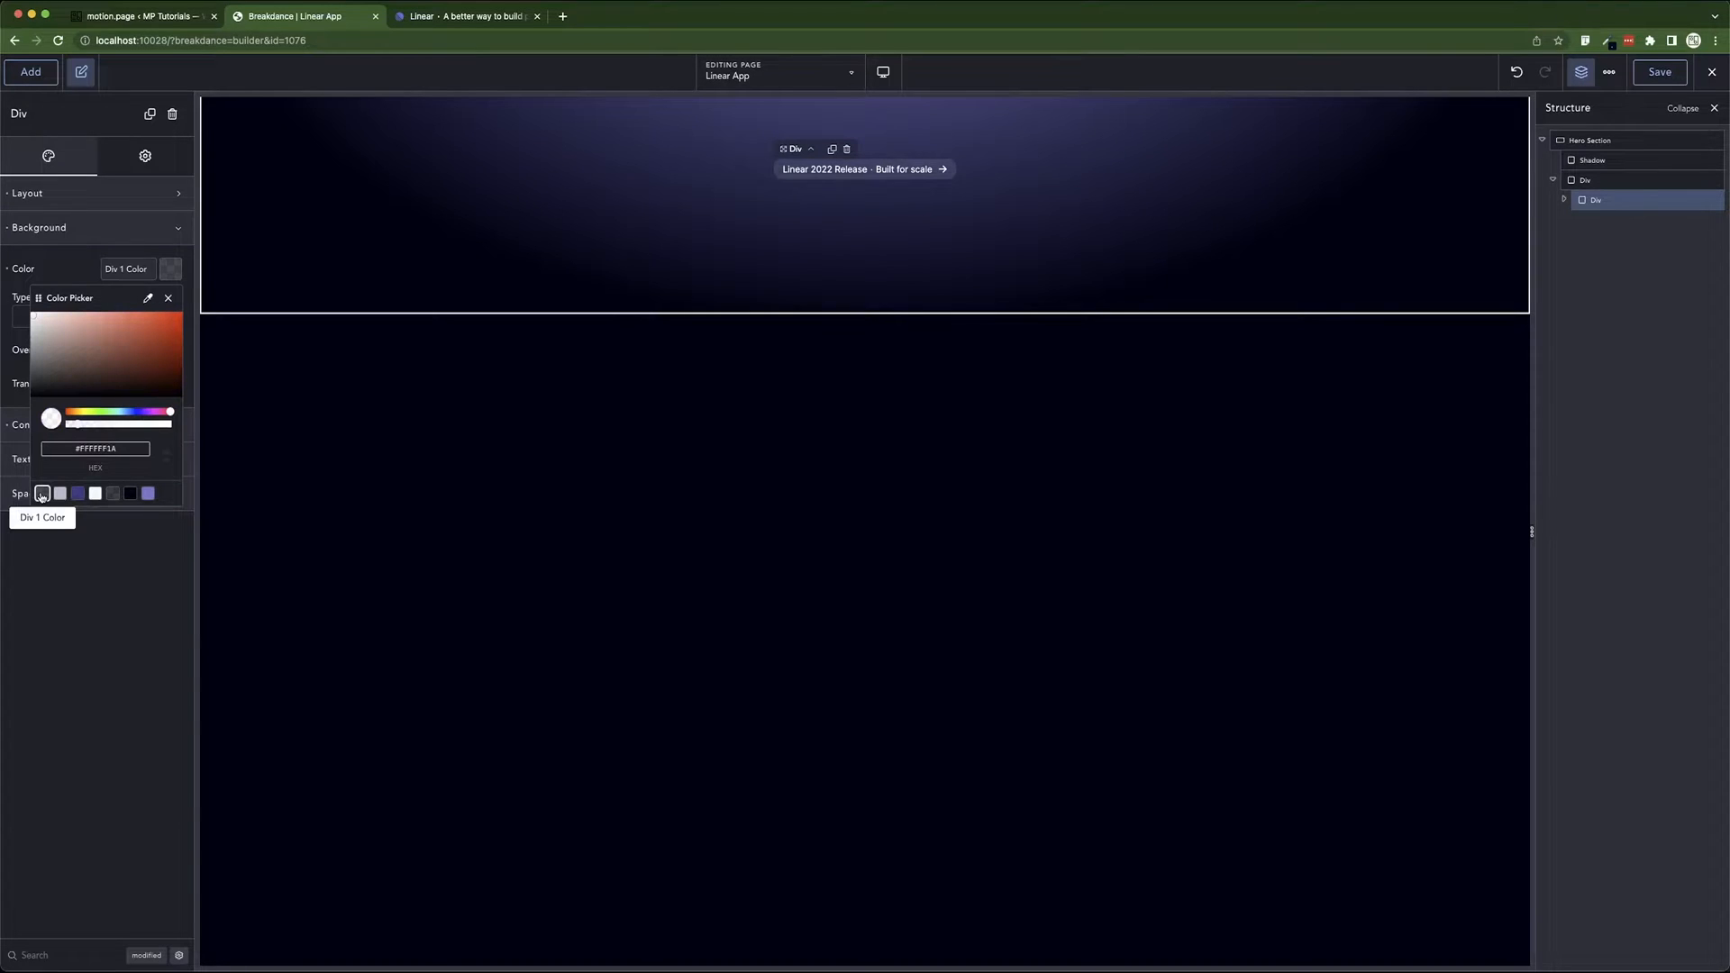
- Switch the arrow icon's style to Solid and set its padding to 8 px
left_click(943, 170)
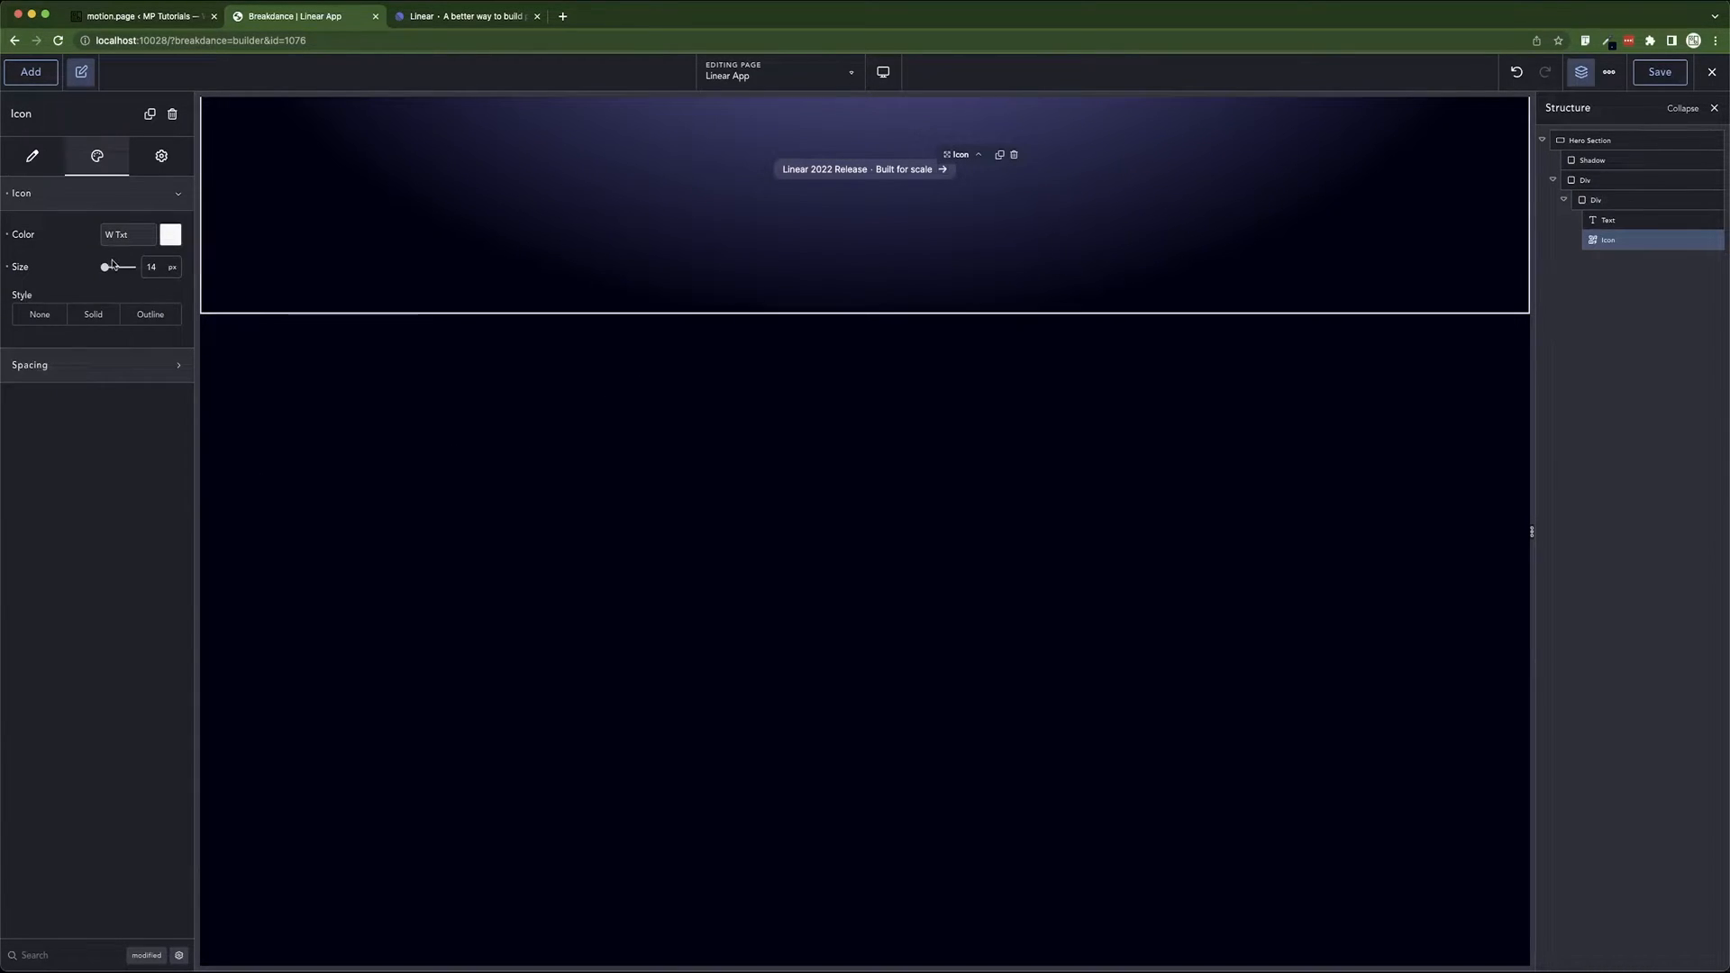
left_click(159, 157)
left_click(87, 166)
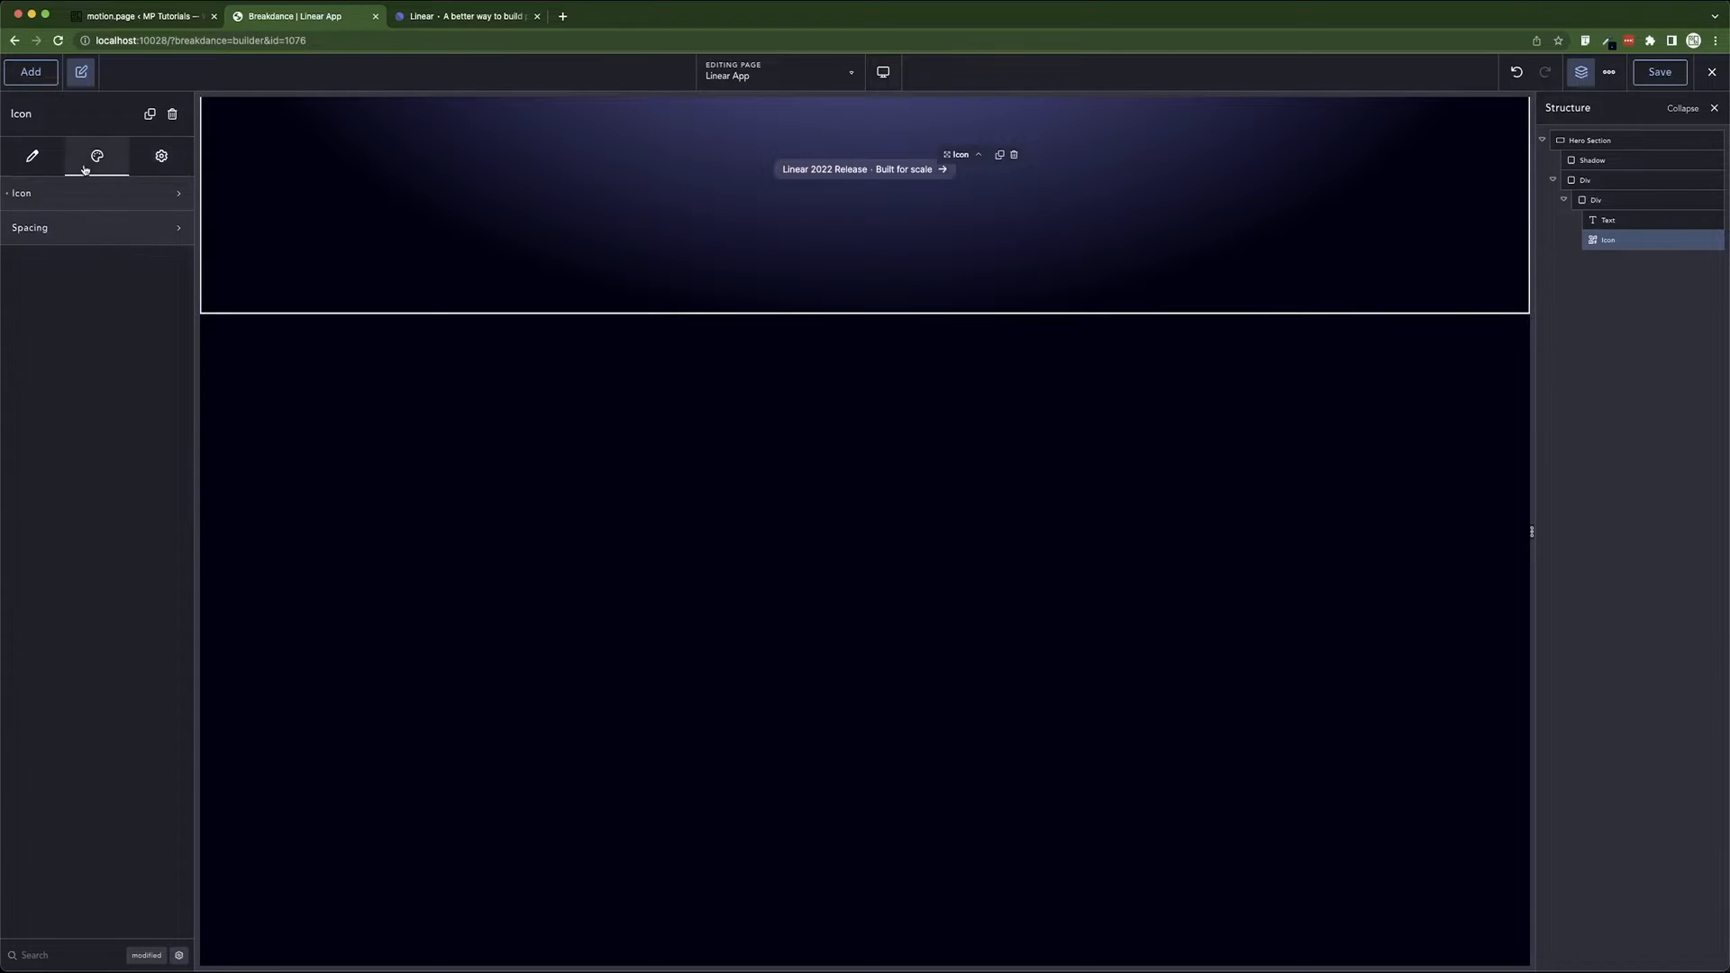
left_click(132, 194)
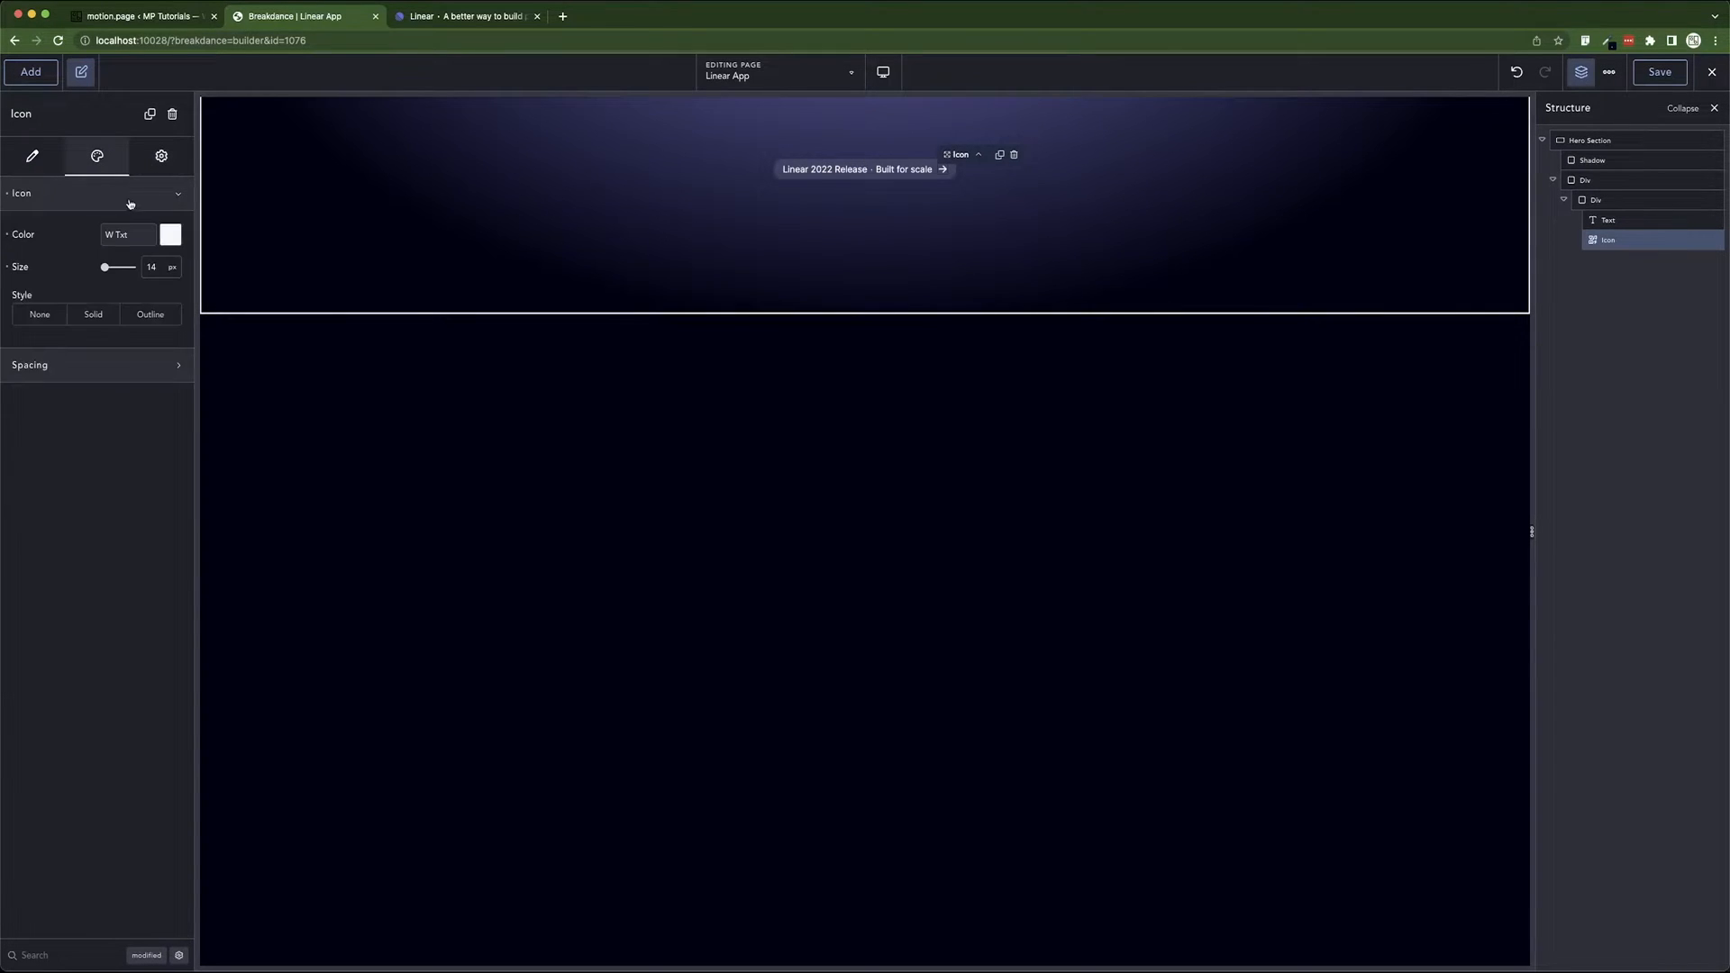
left_click(94, 315)
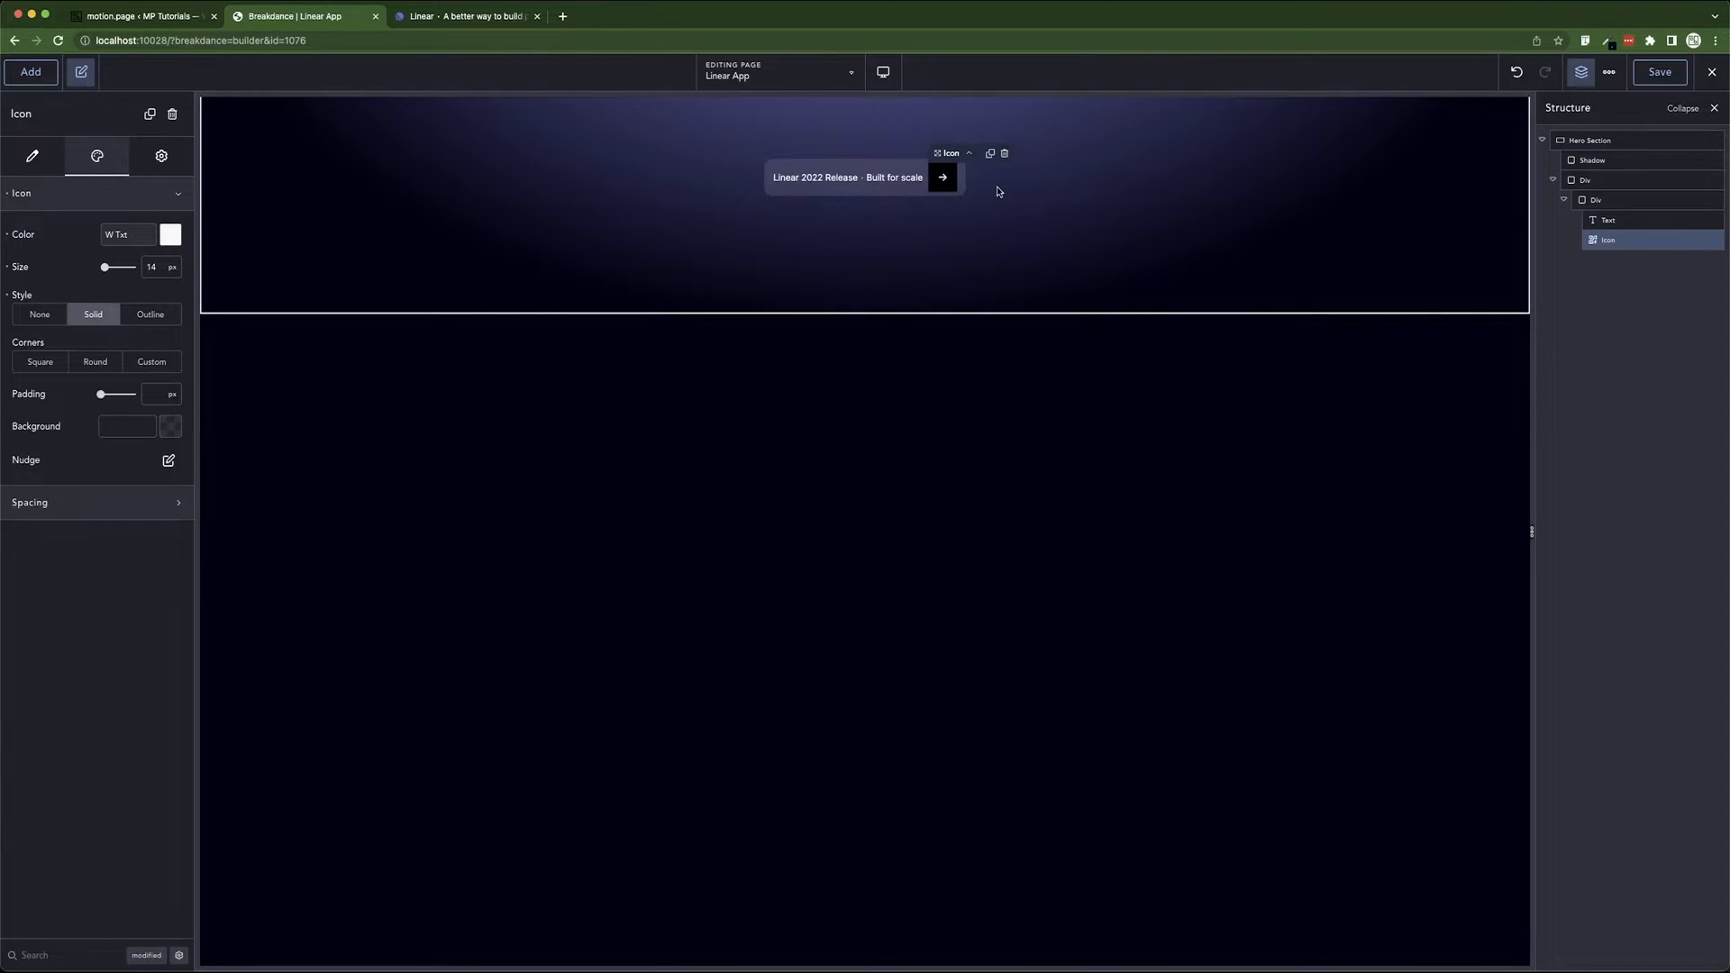
left_click(146, 392)
type("8")
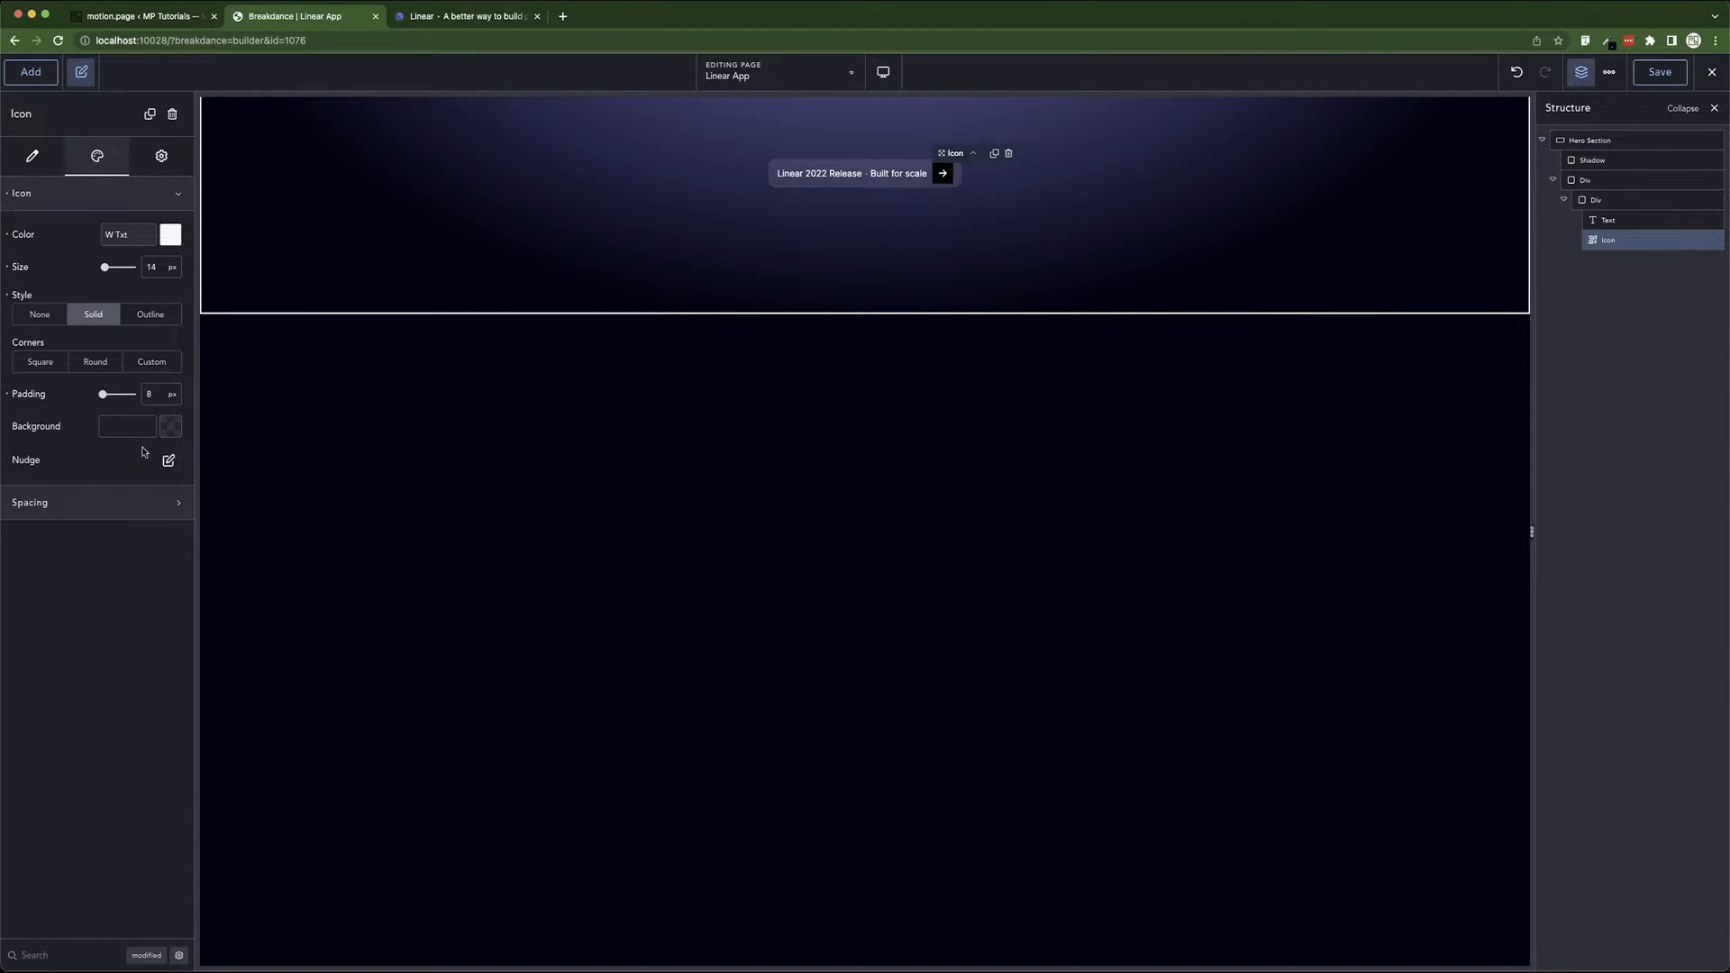
- Give the arrow icon custom corners with an 8 px radius and reduce its padding to 5 px
left_click(96, 362)
left_click(45, 363)
left_click(150, 363)
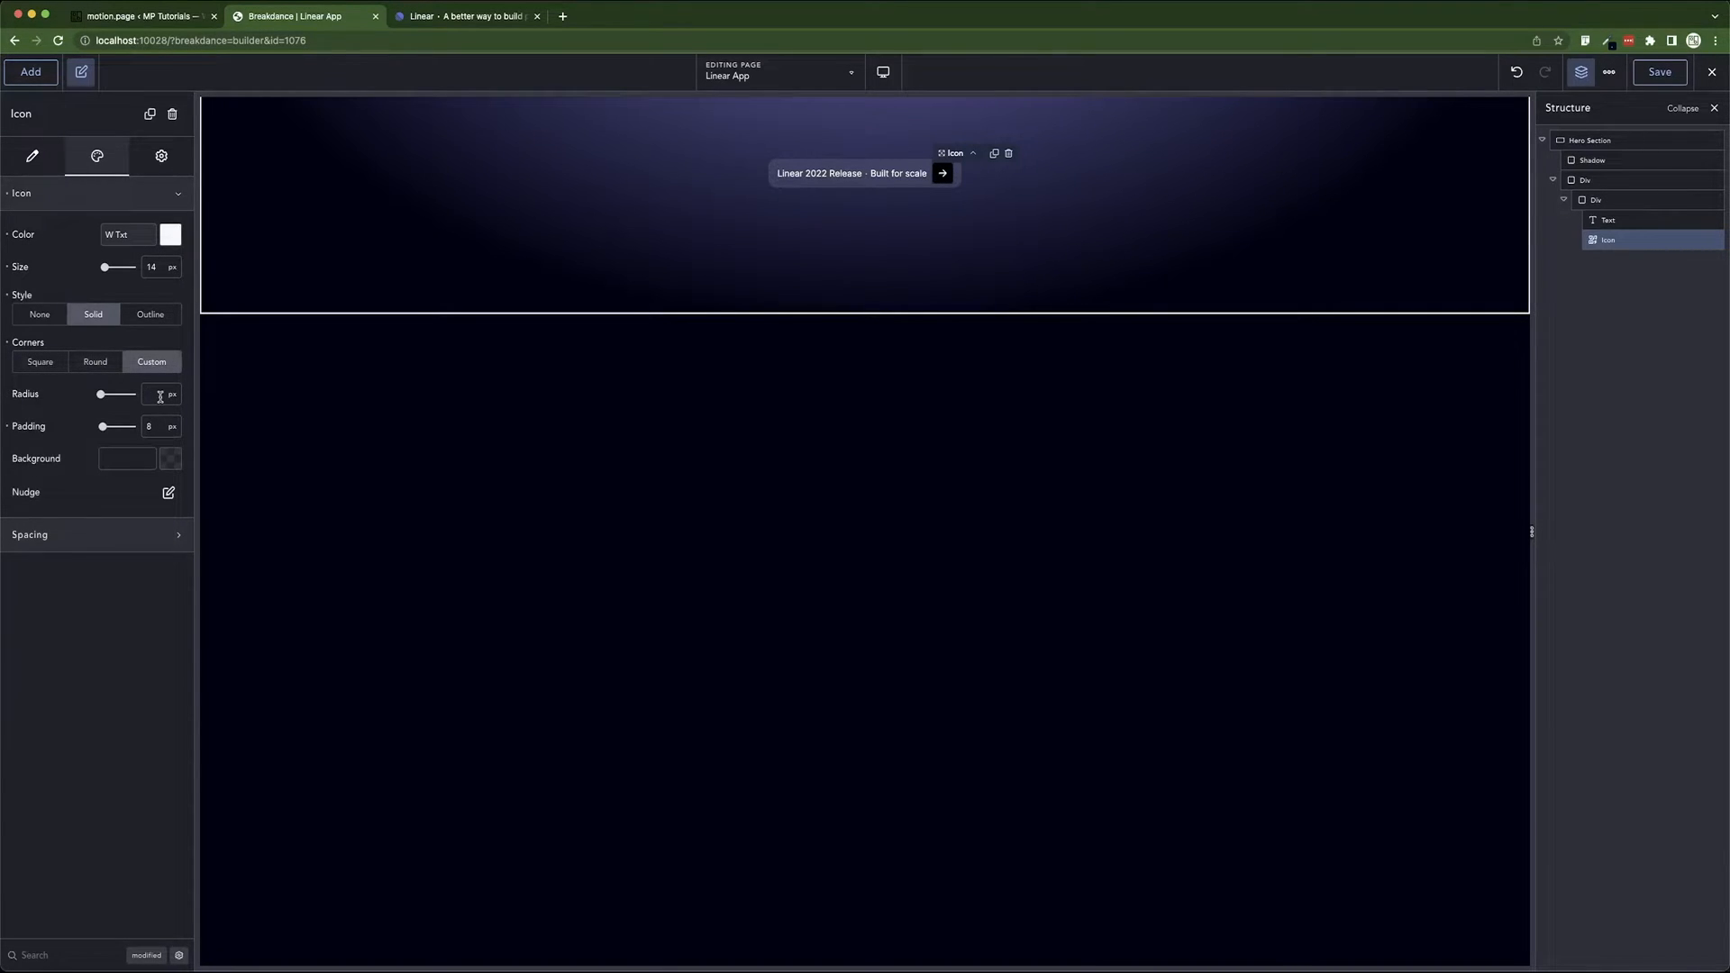
type("8")
left_click(149, 426)
type("5")
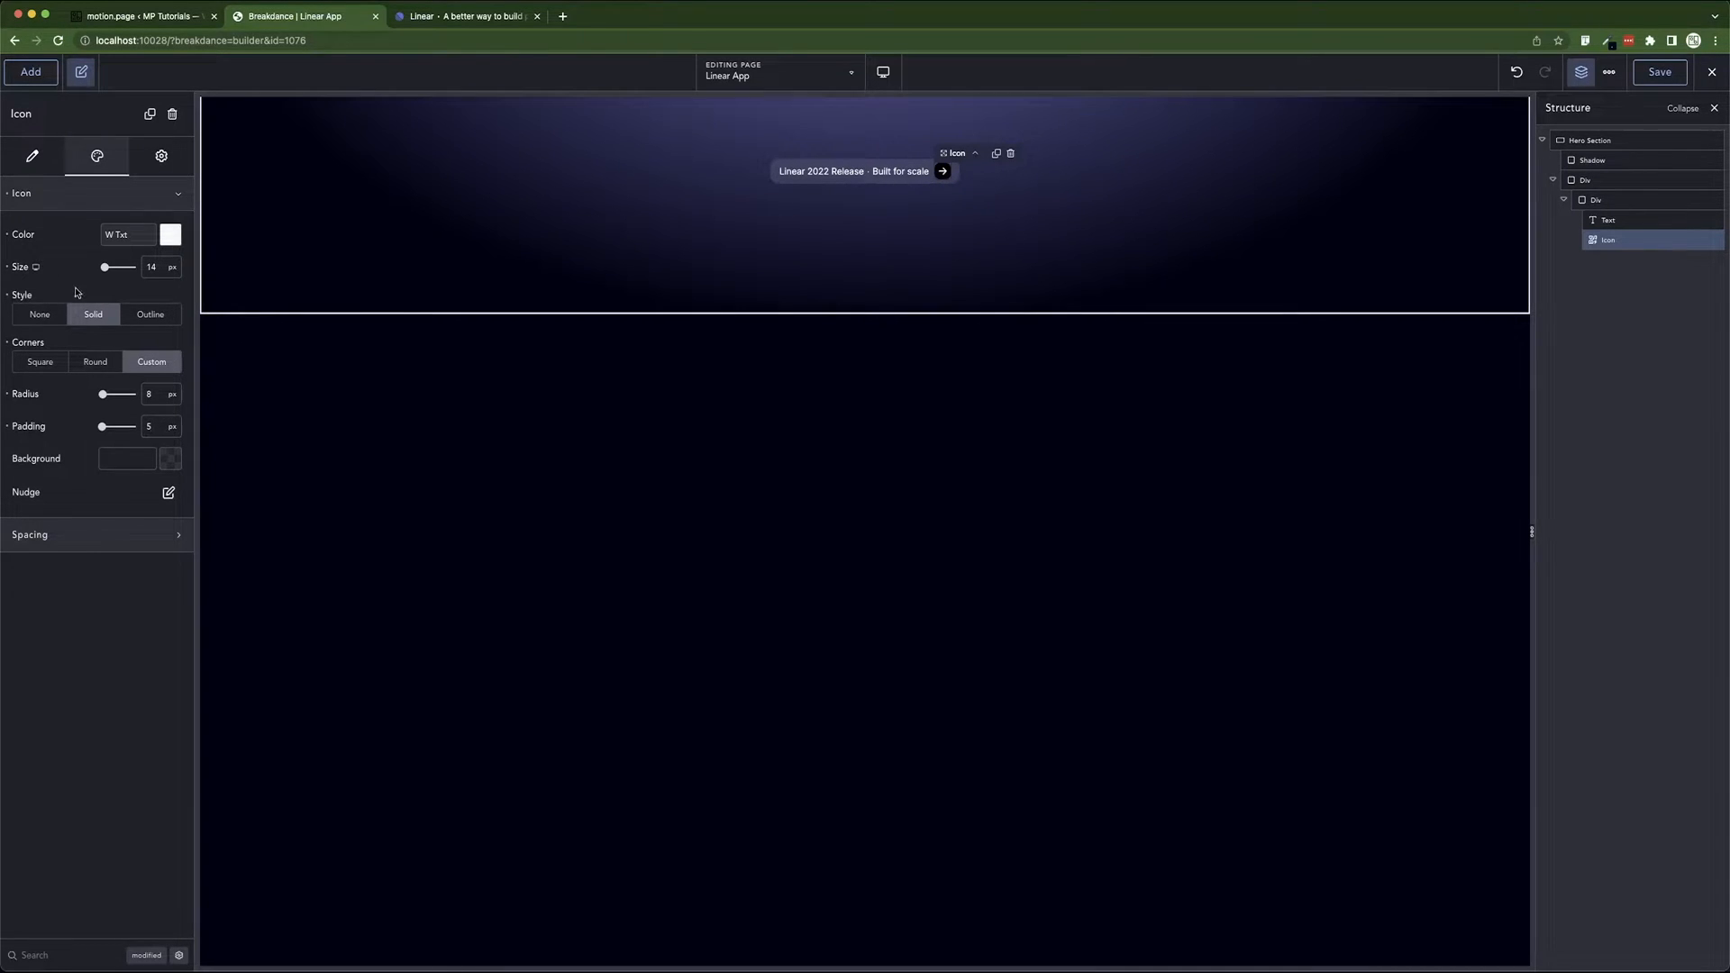
- Set the arrow icon's background to the saved Ic BG color and compare the badge with the one on Linear's home page
left_click(168, 460)
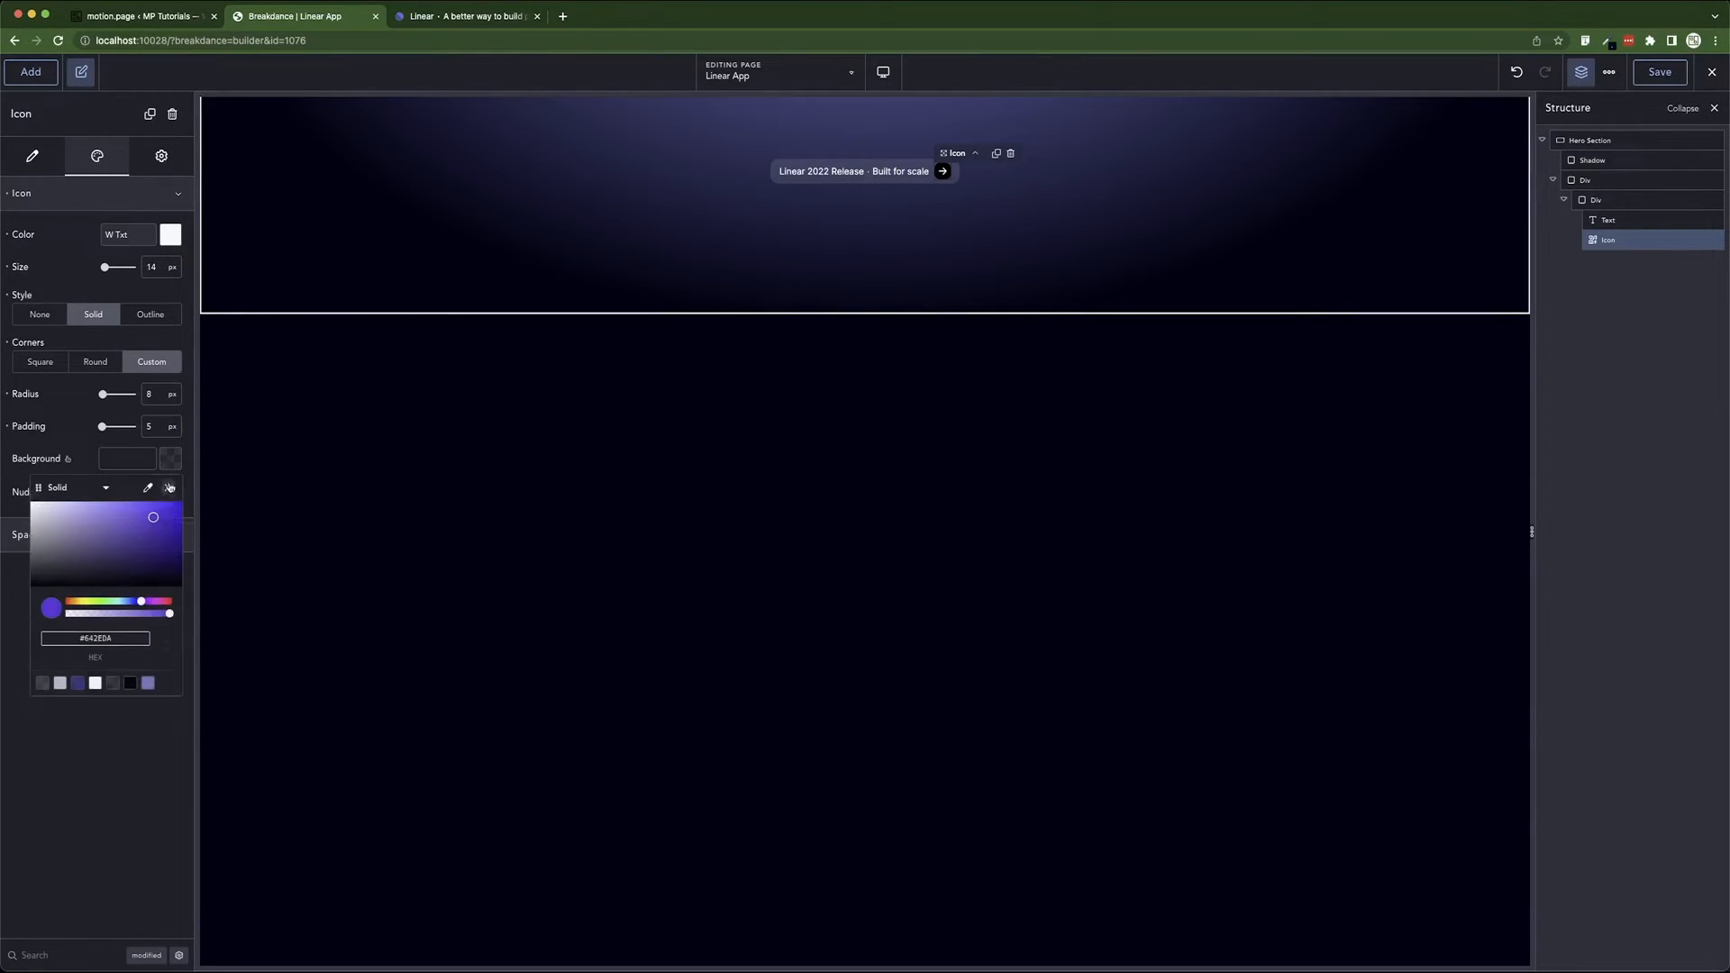
left_click(114, 689)
left_click(667, 198)
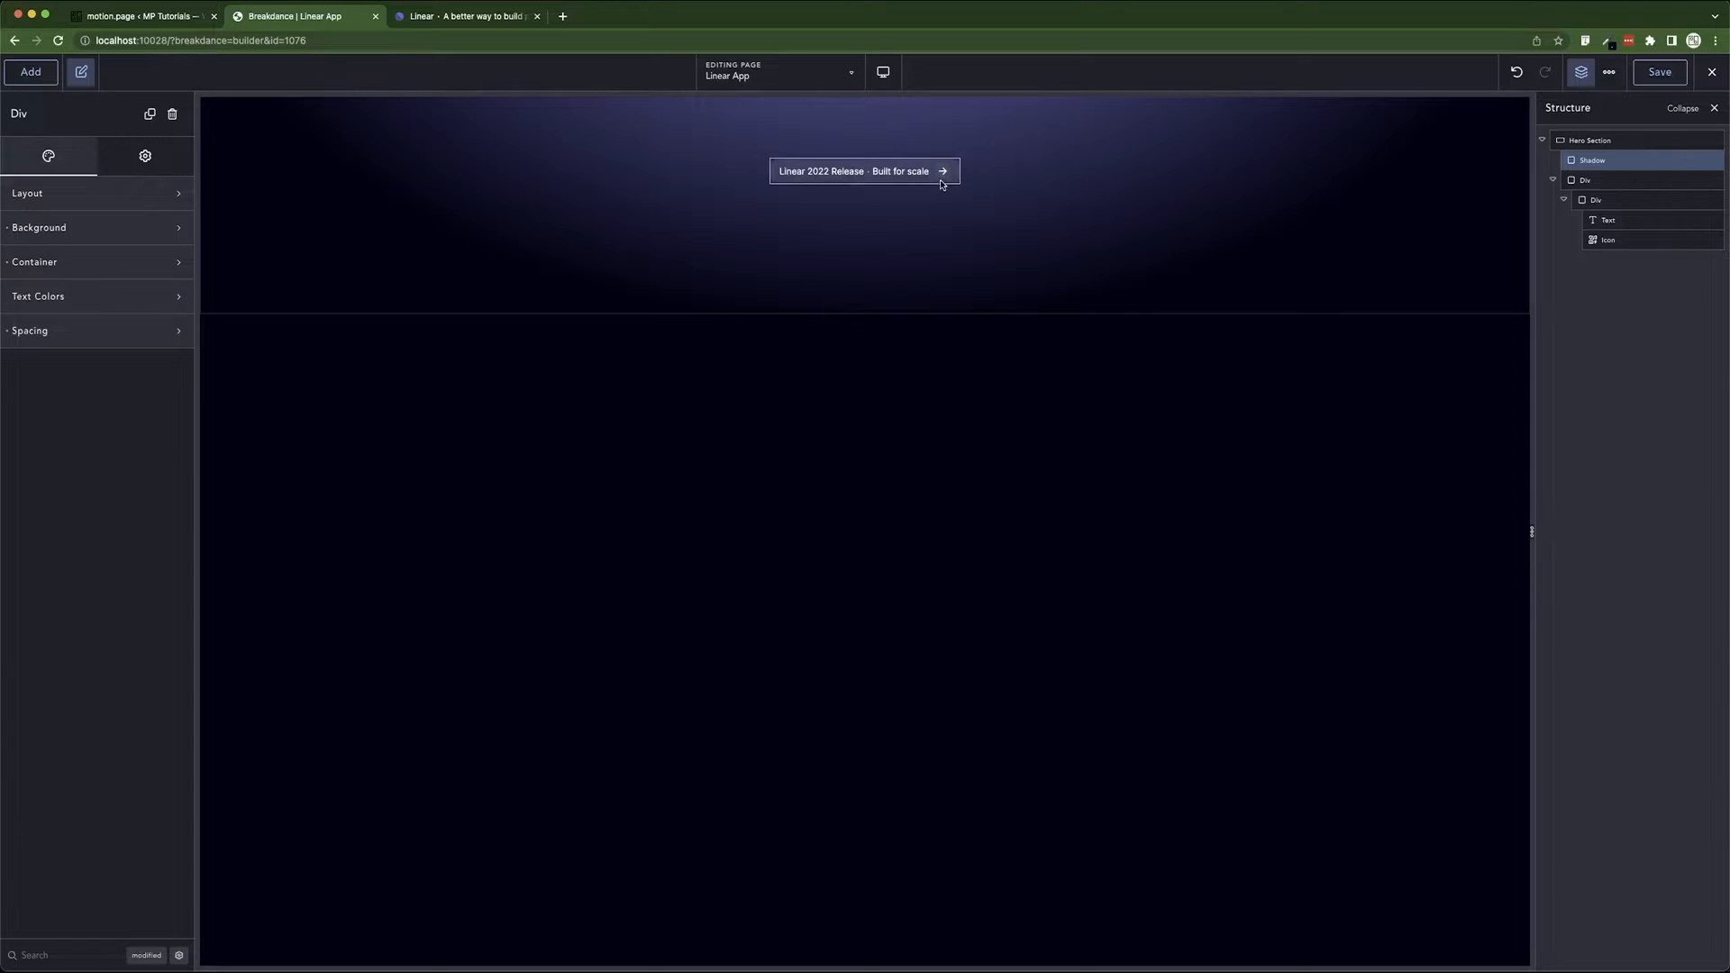
left_click(442, 16)
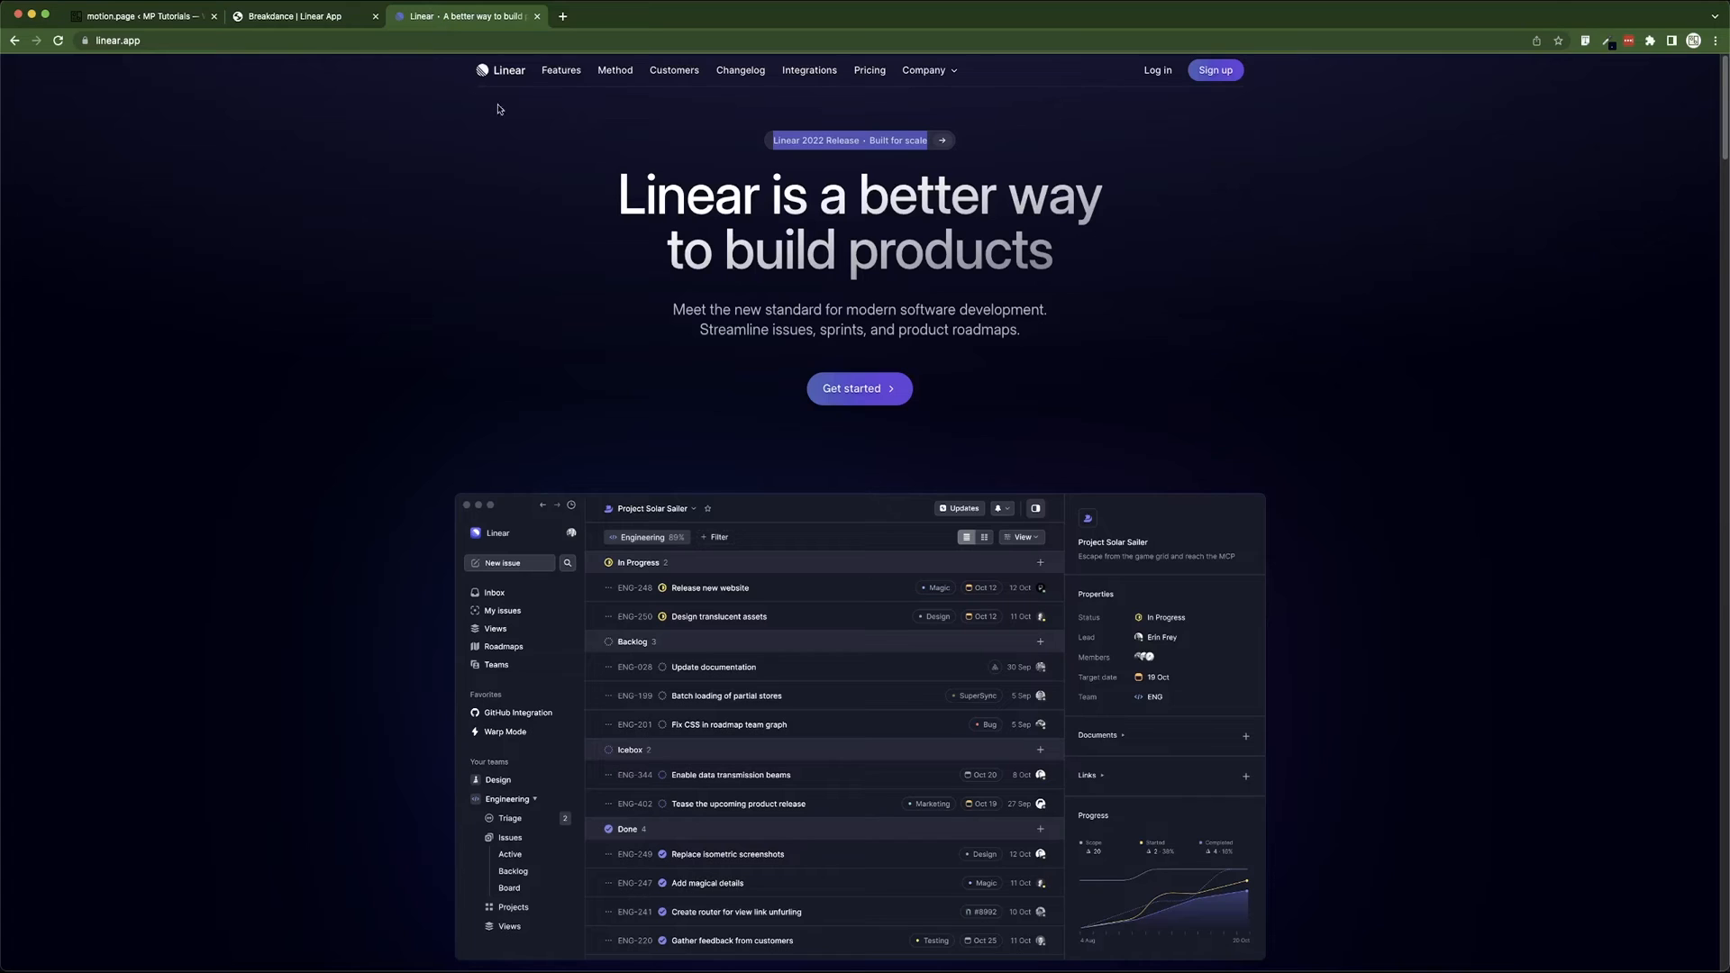
left_click(546, 383)
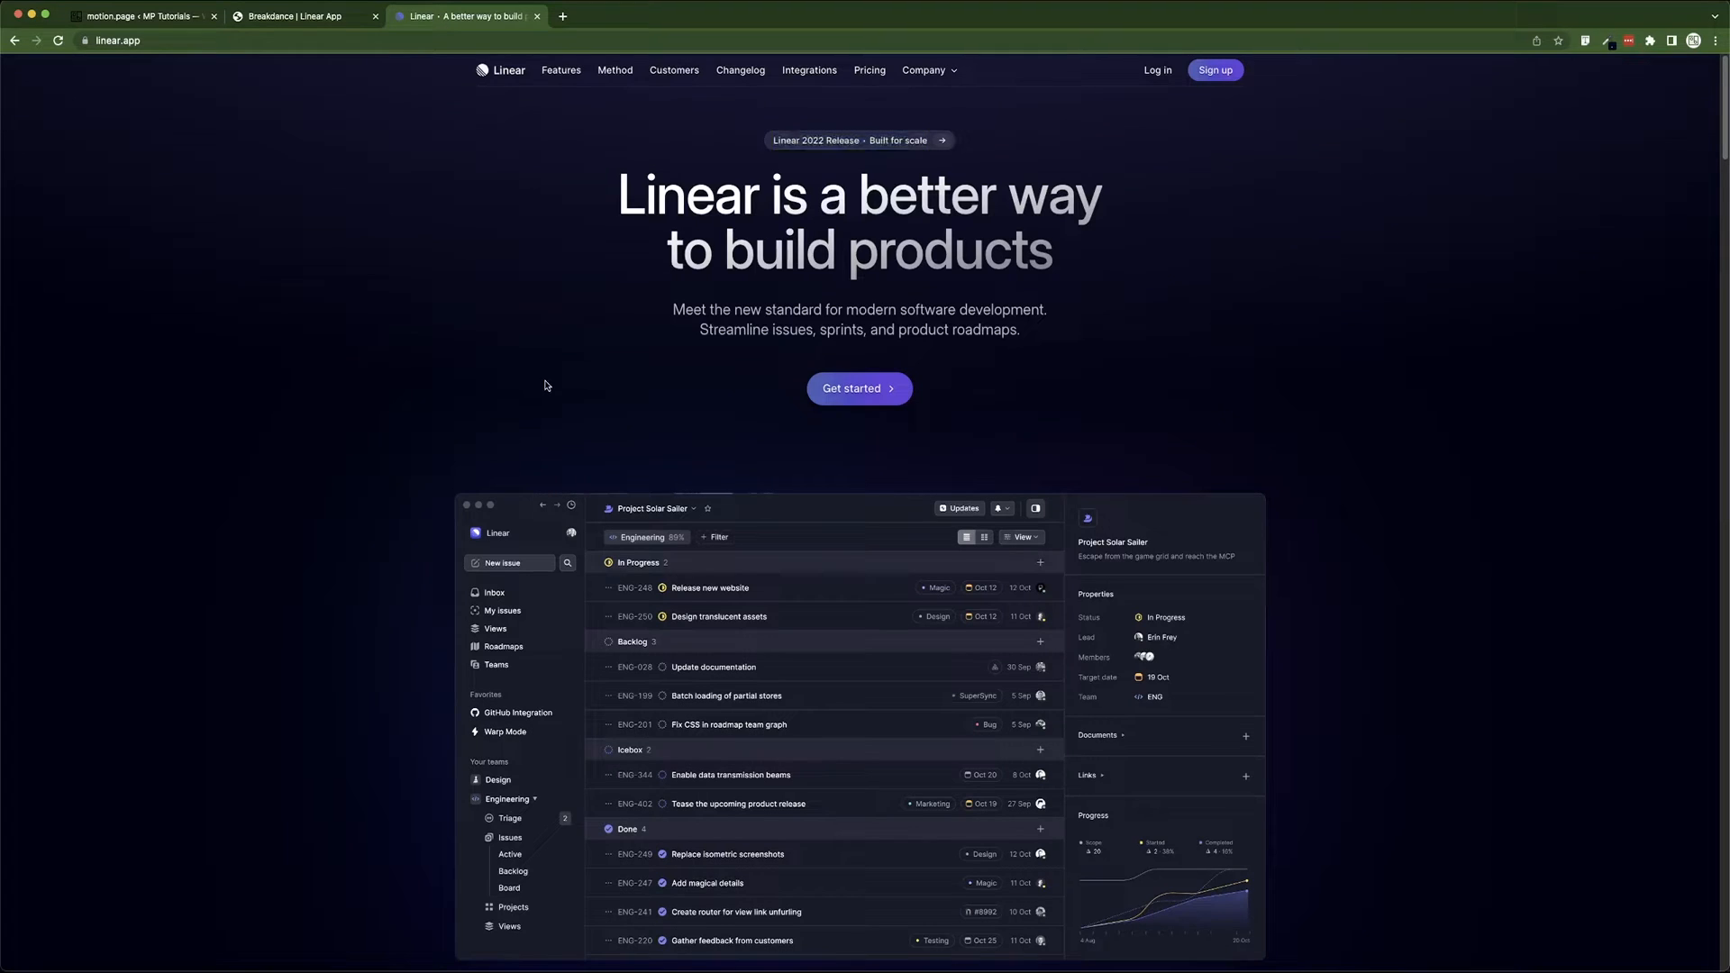
left_click(324, 17)
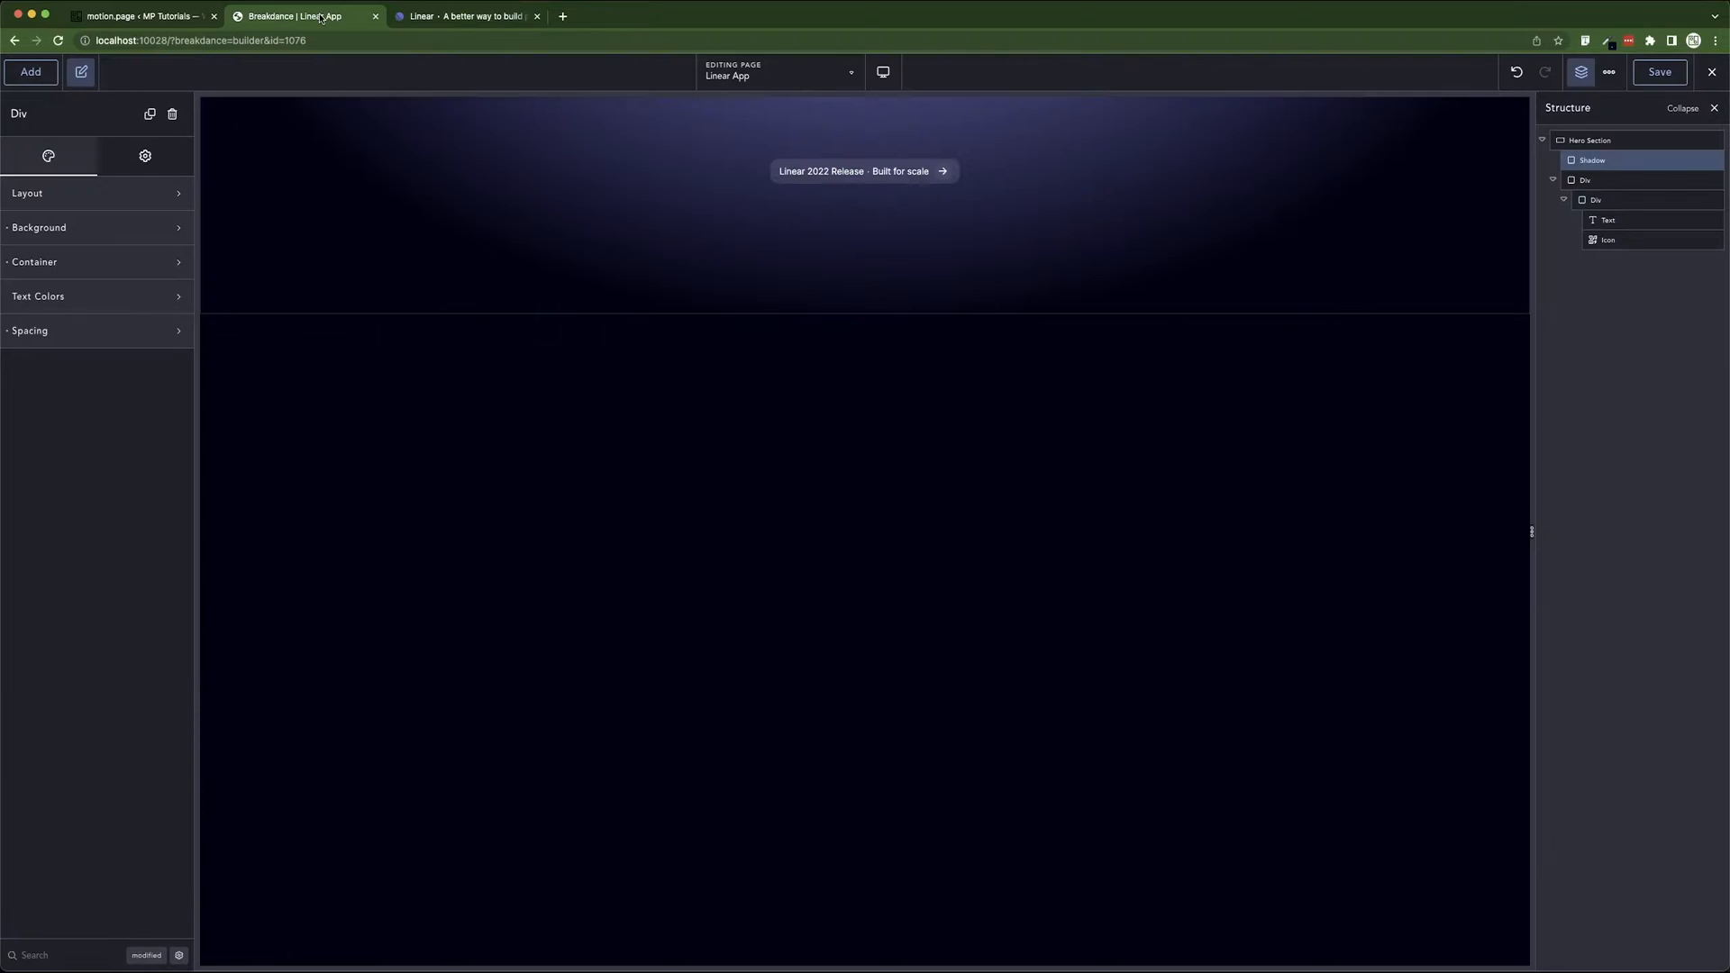
- Give the arrow icon's wrapper a right margin of -8 px
left_click(943, 173)
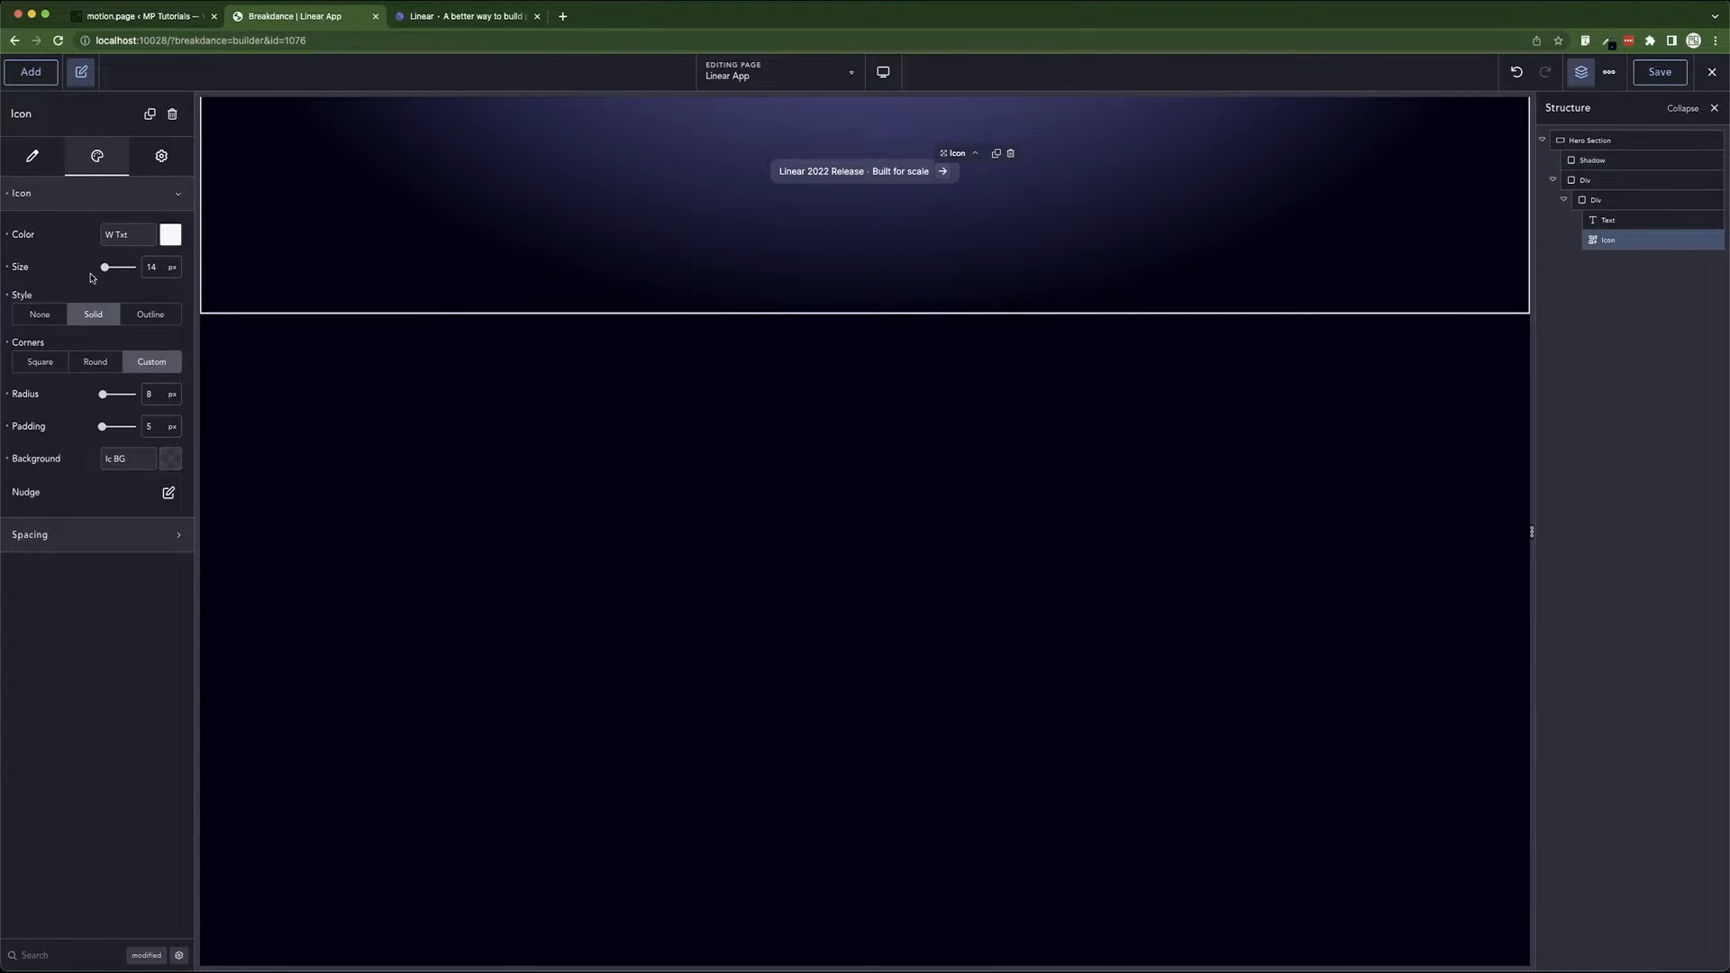
left_click(108, 195)
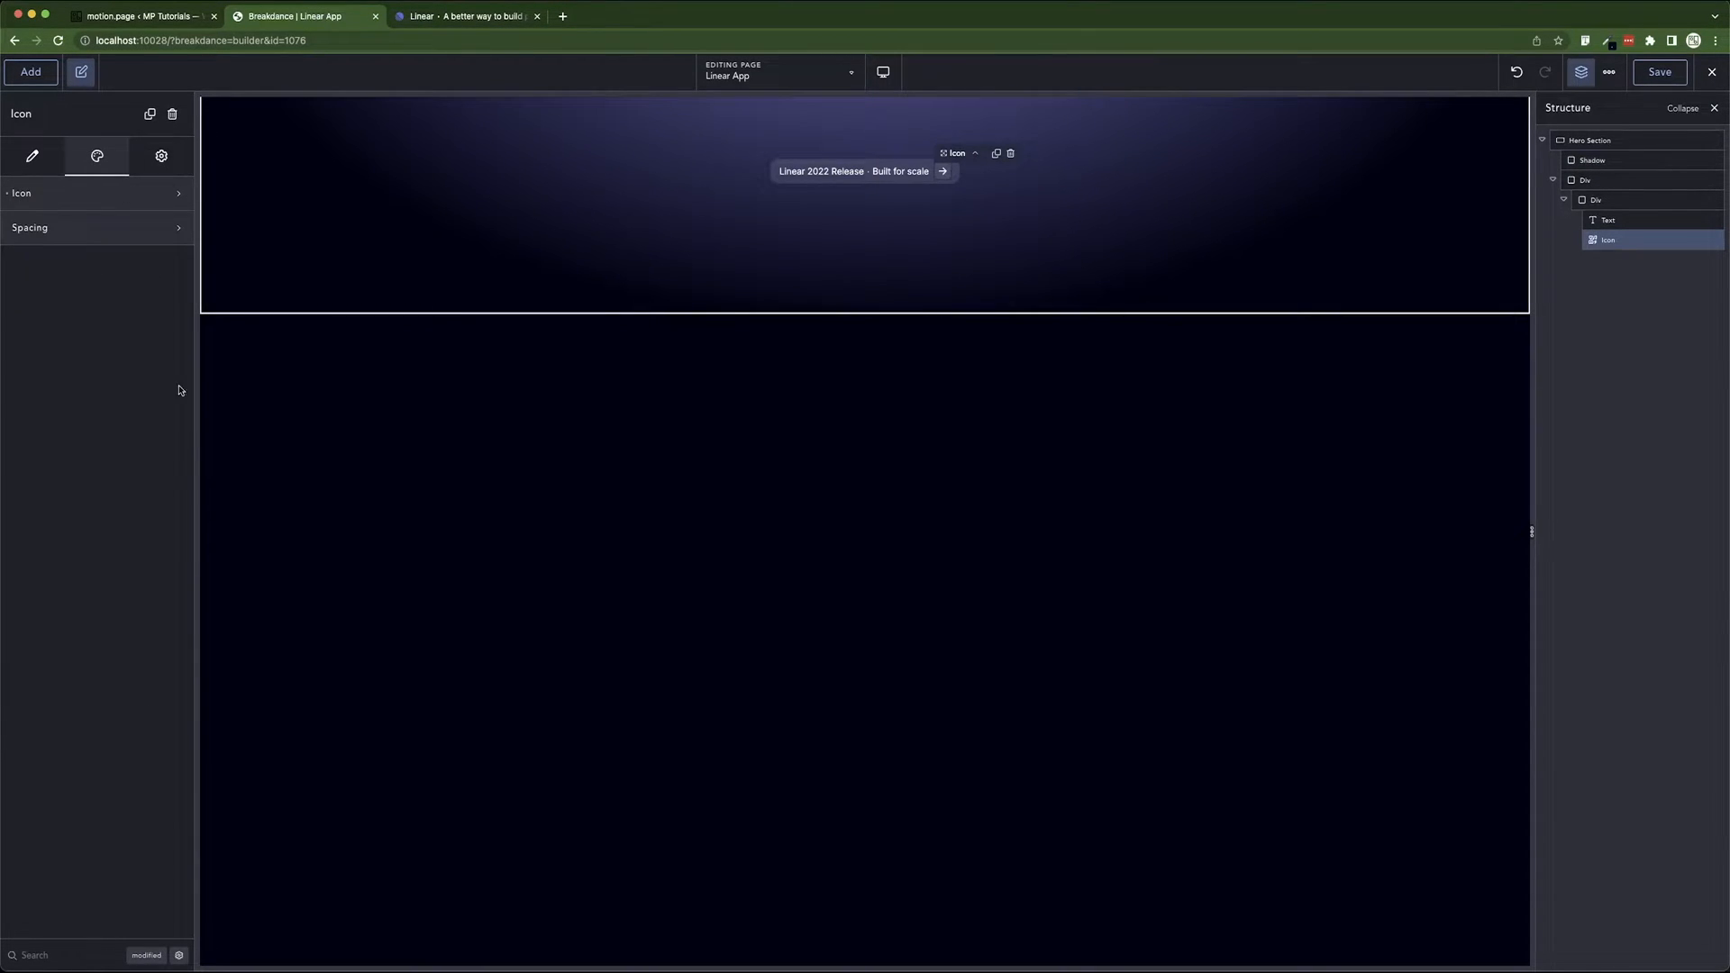
left_click(72, 191)
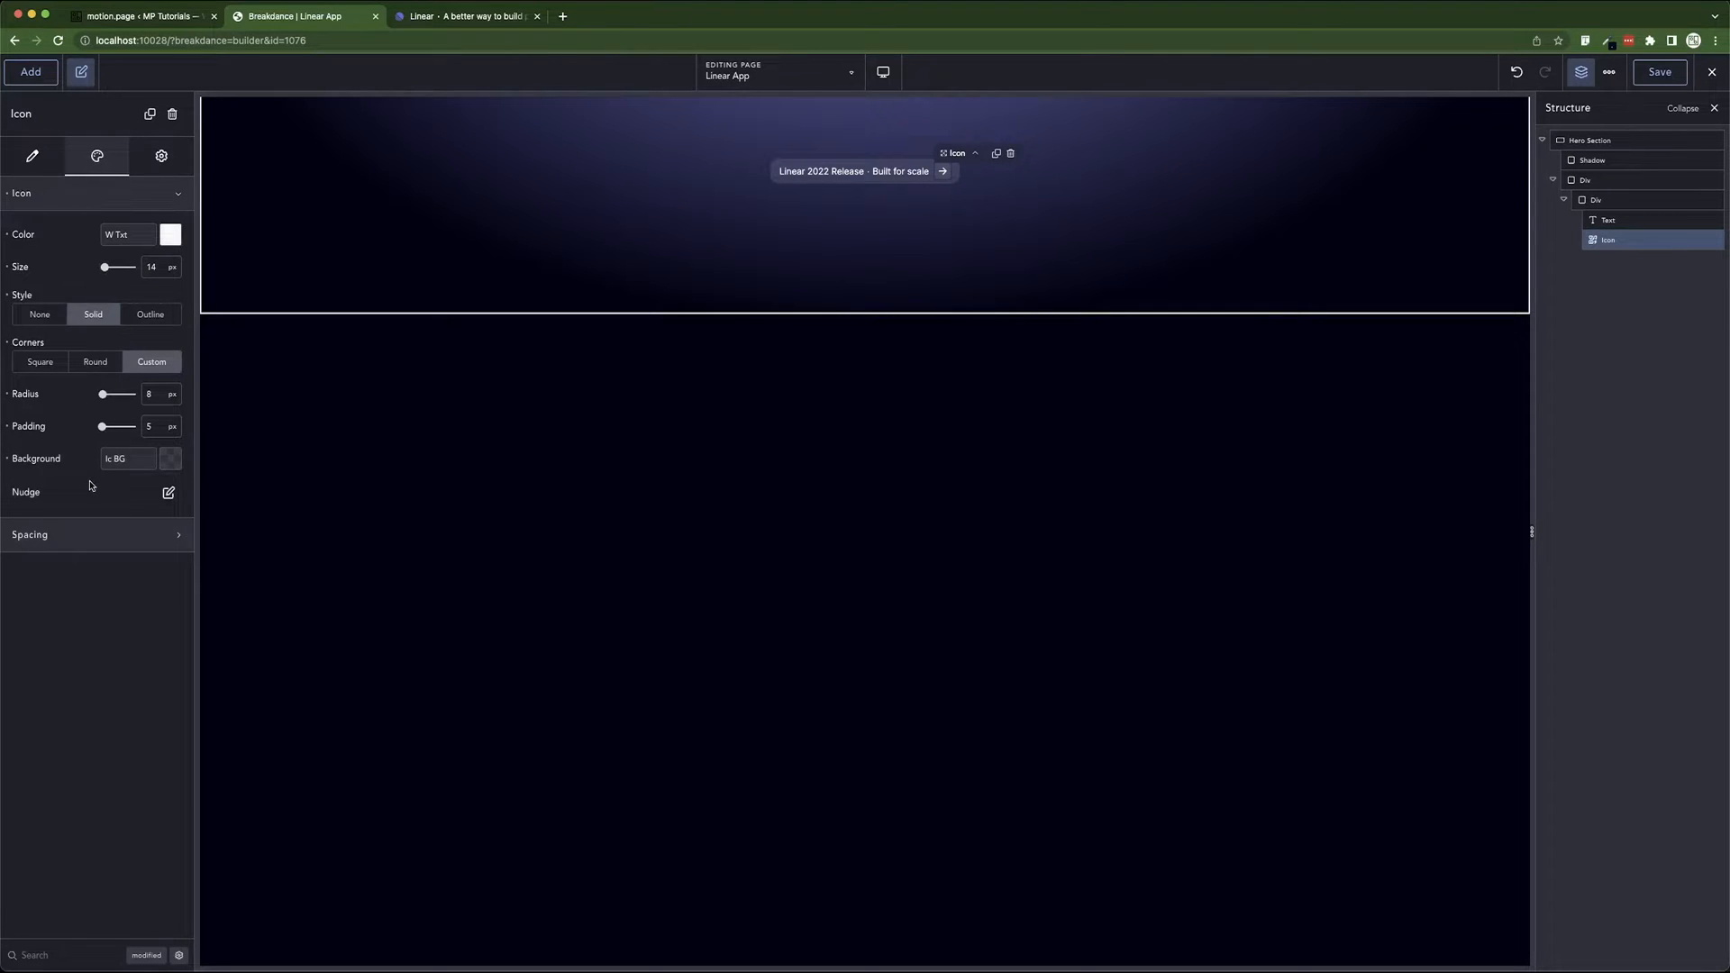
left_click(90, 538)
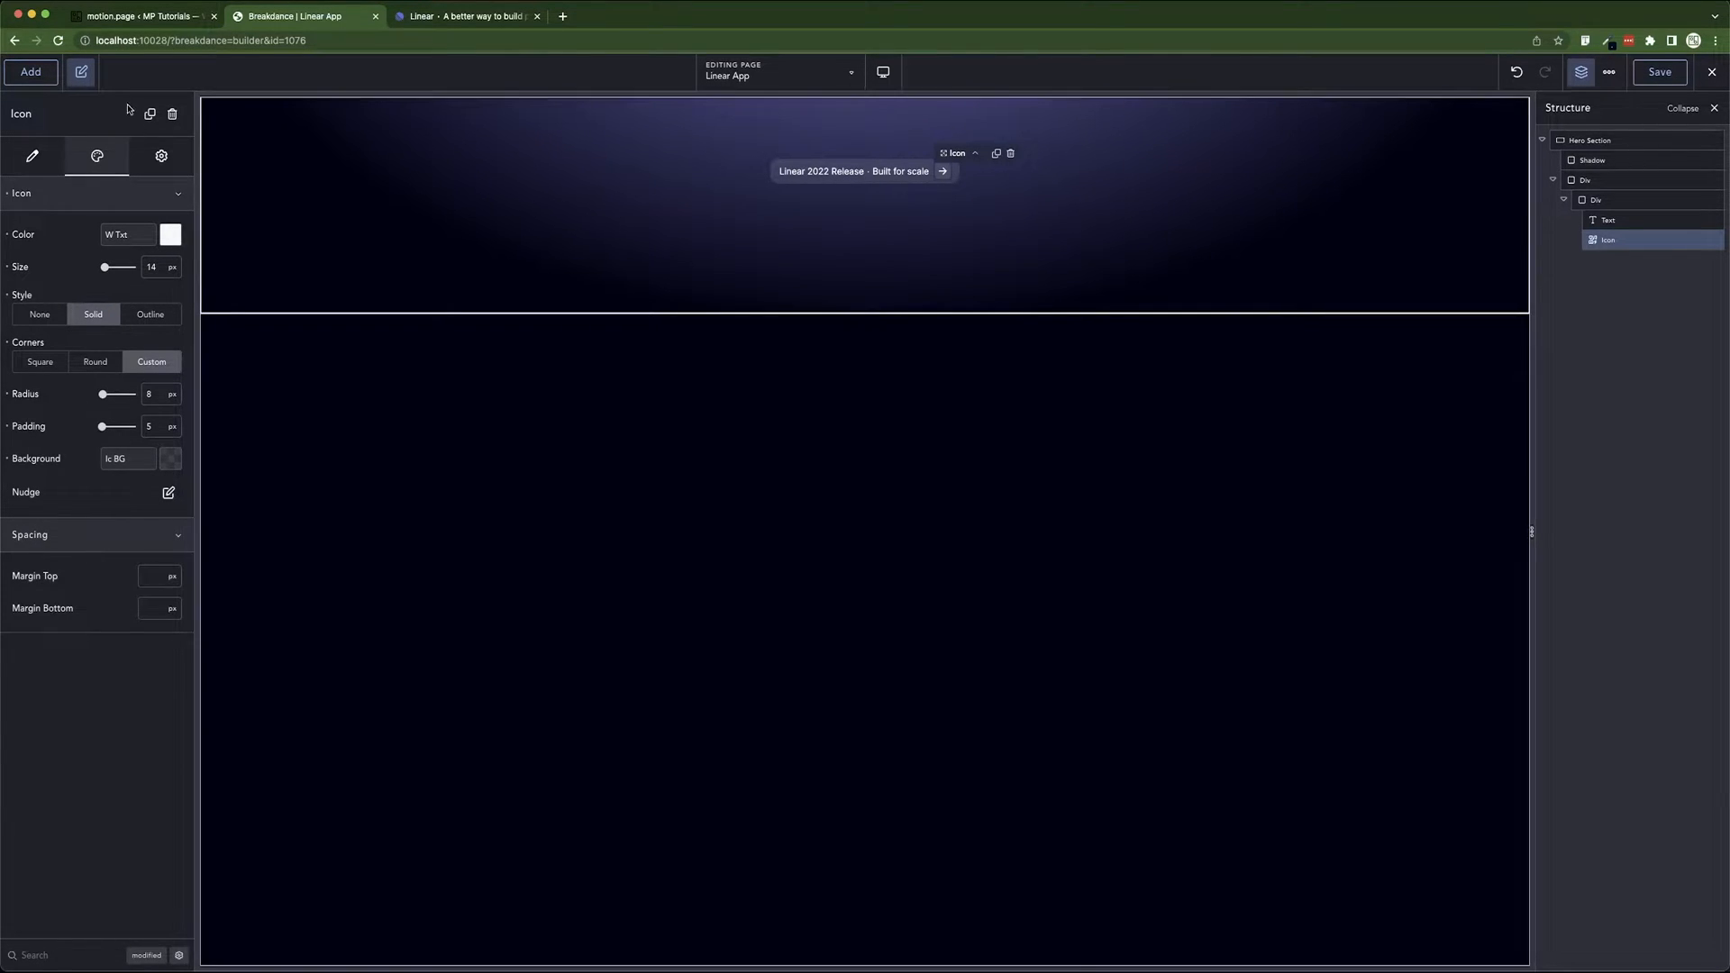
left_click(162, 157)
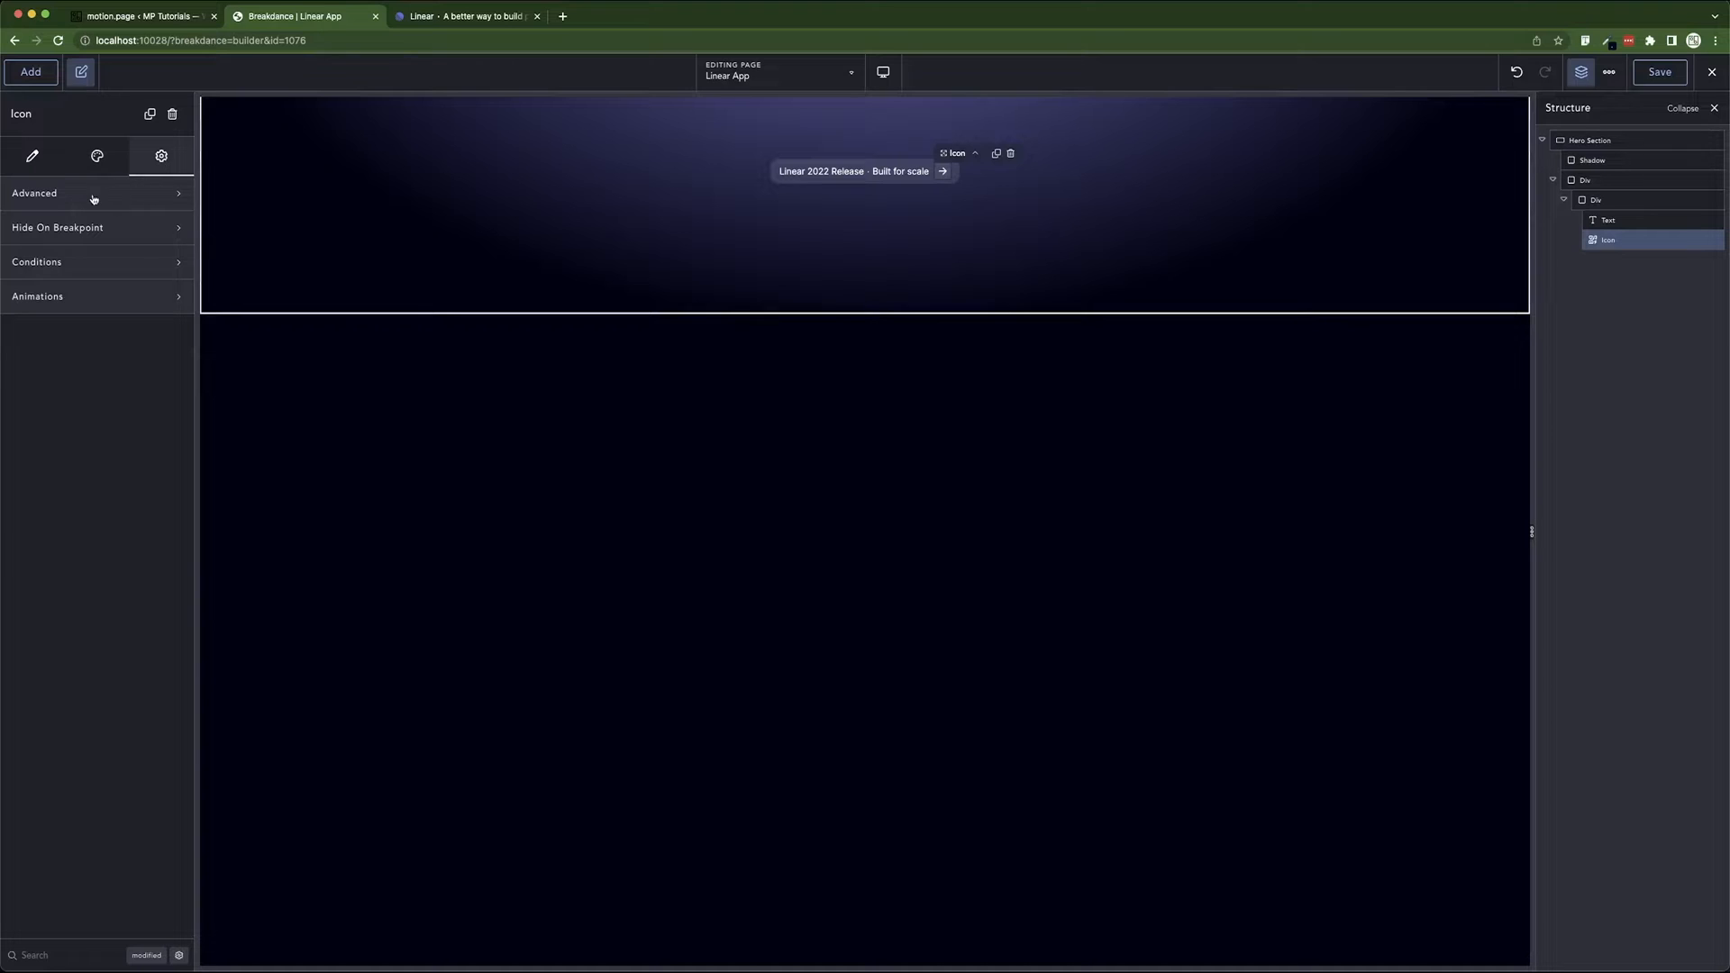
left_click(153, 193)
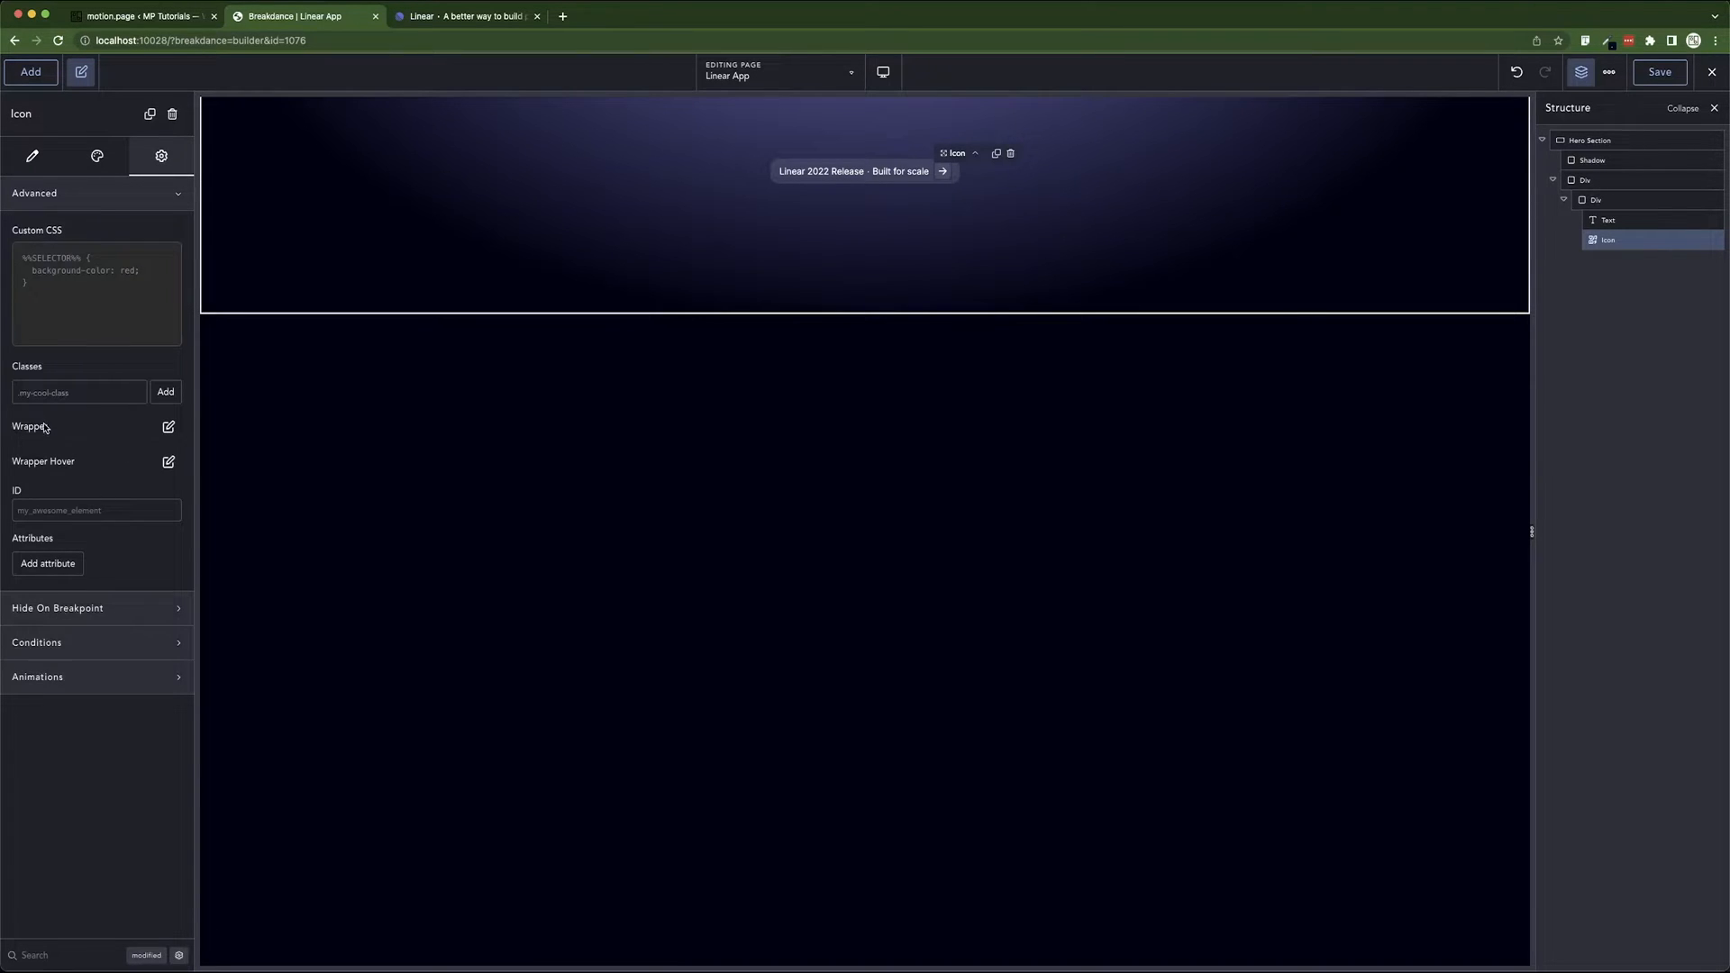
left_click(168, 429)
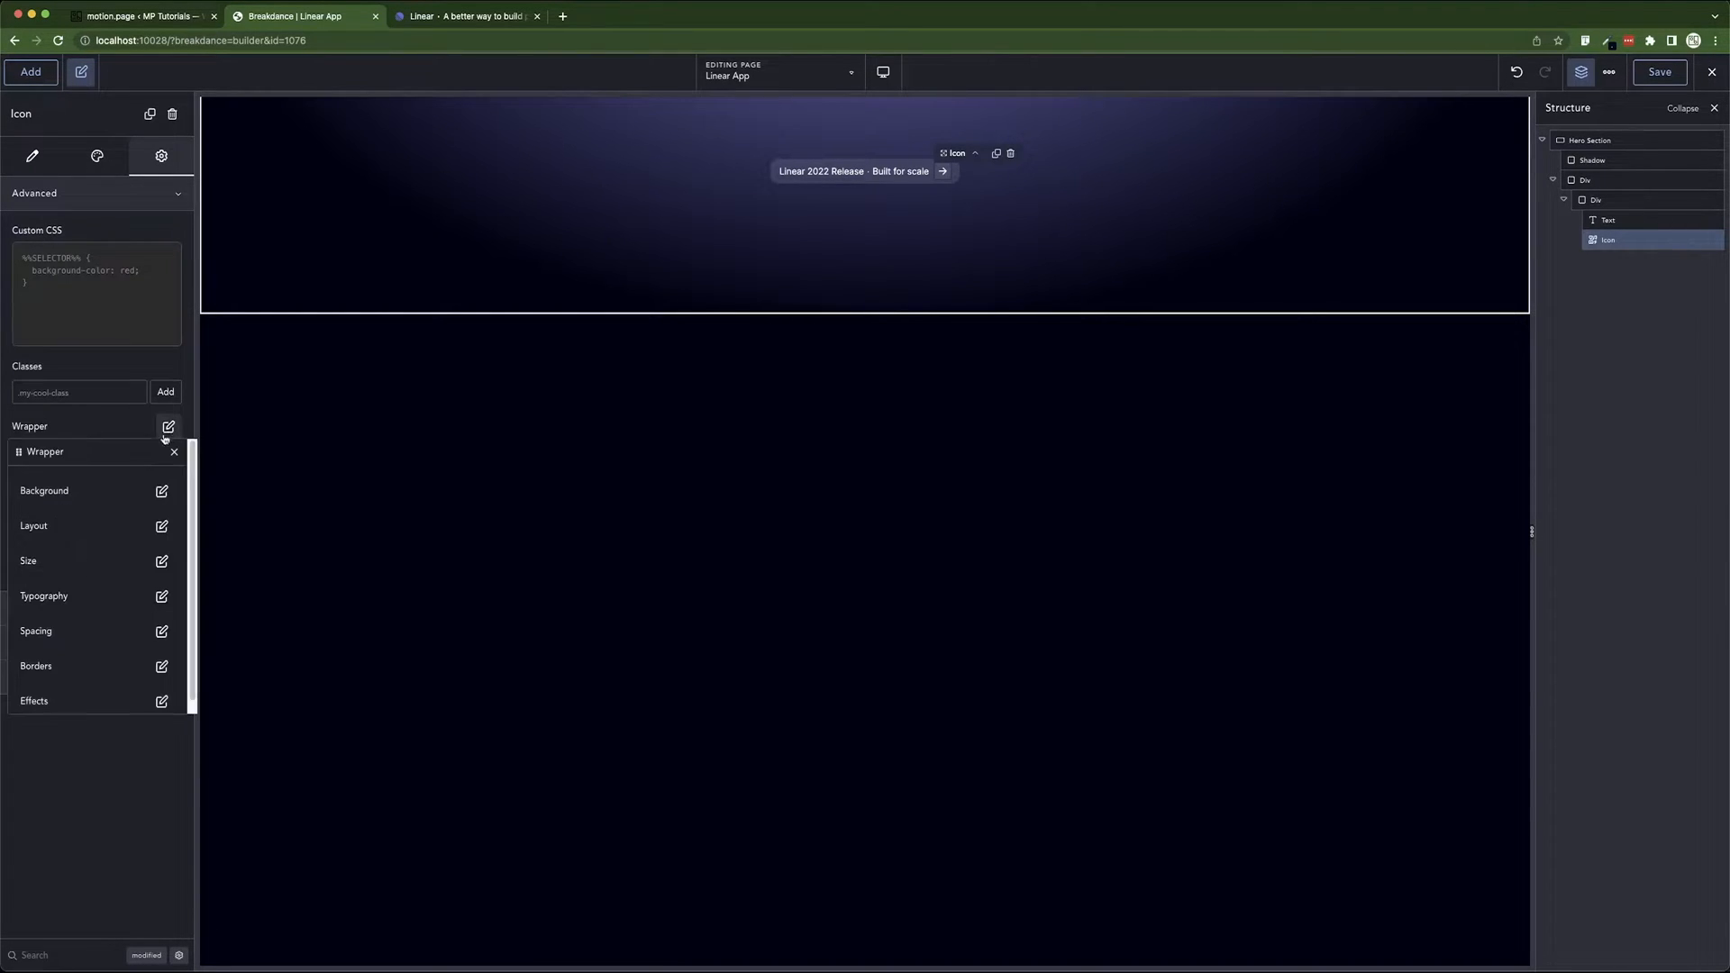
left_click(156, 620)
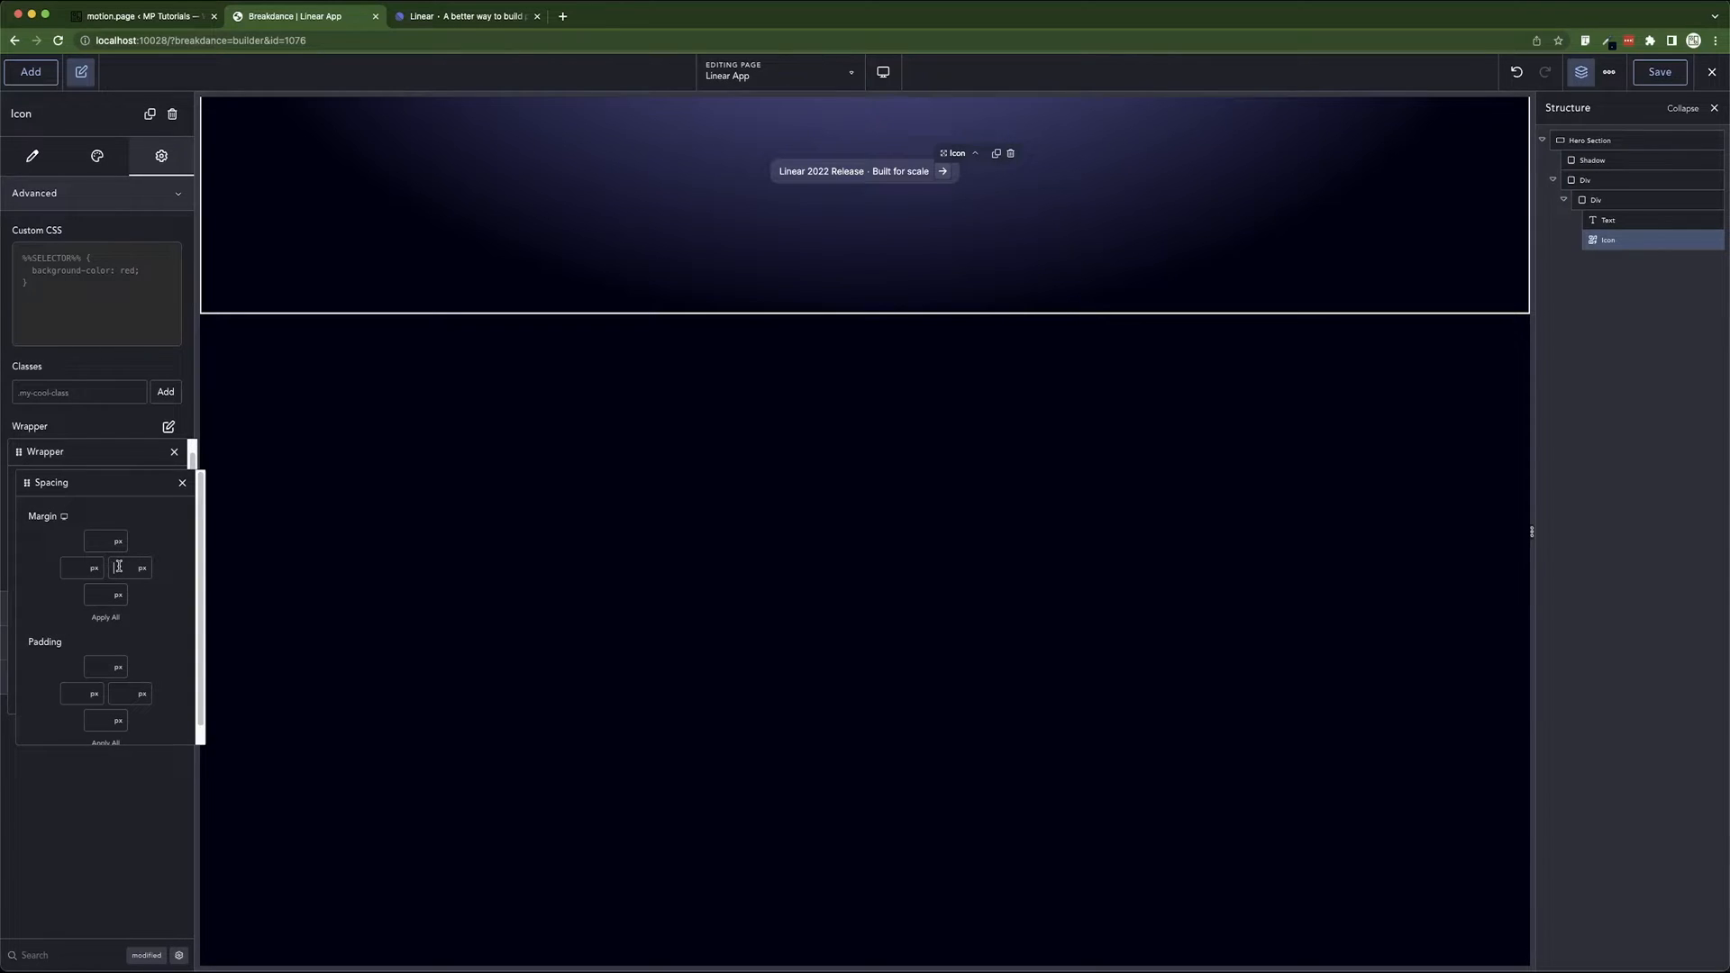
type("-8")
left_click(547, 199)
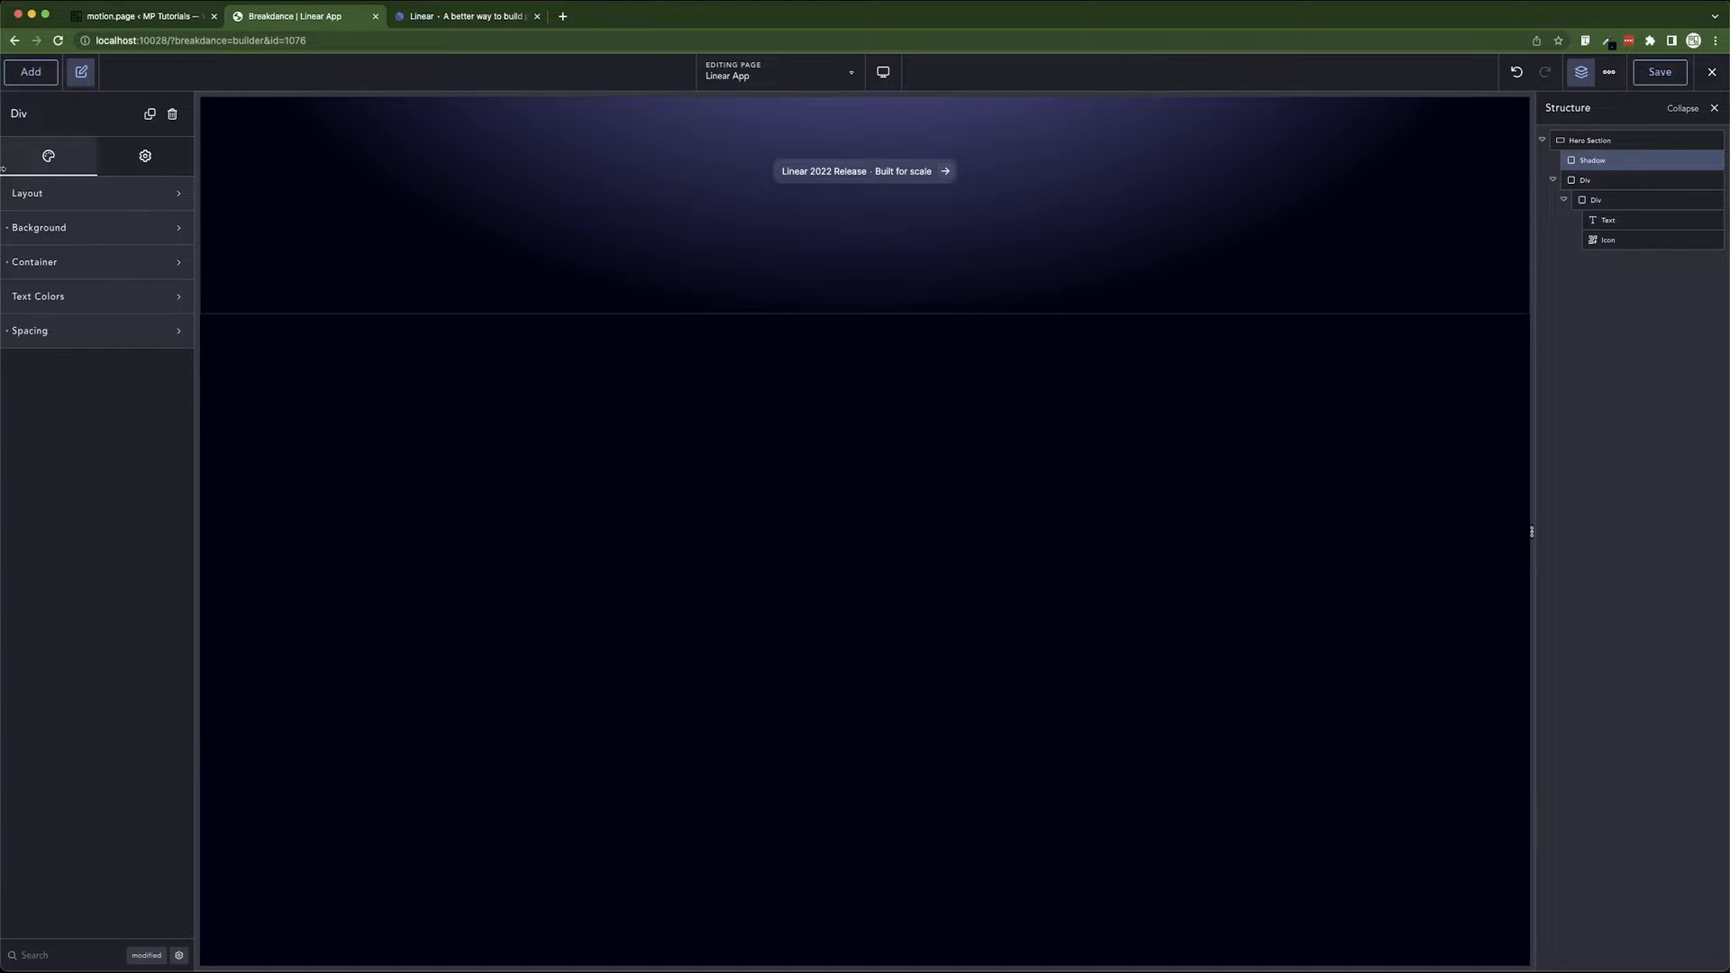
- Add a Heading element inside the outer Div, below the nested badge Div
left_click(20, 73)
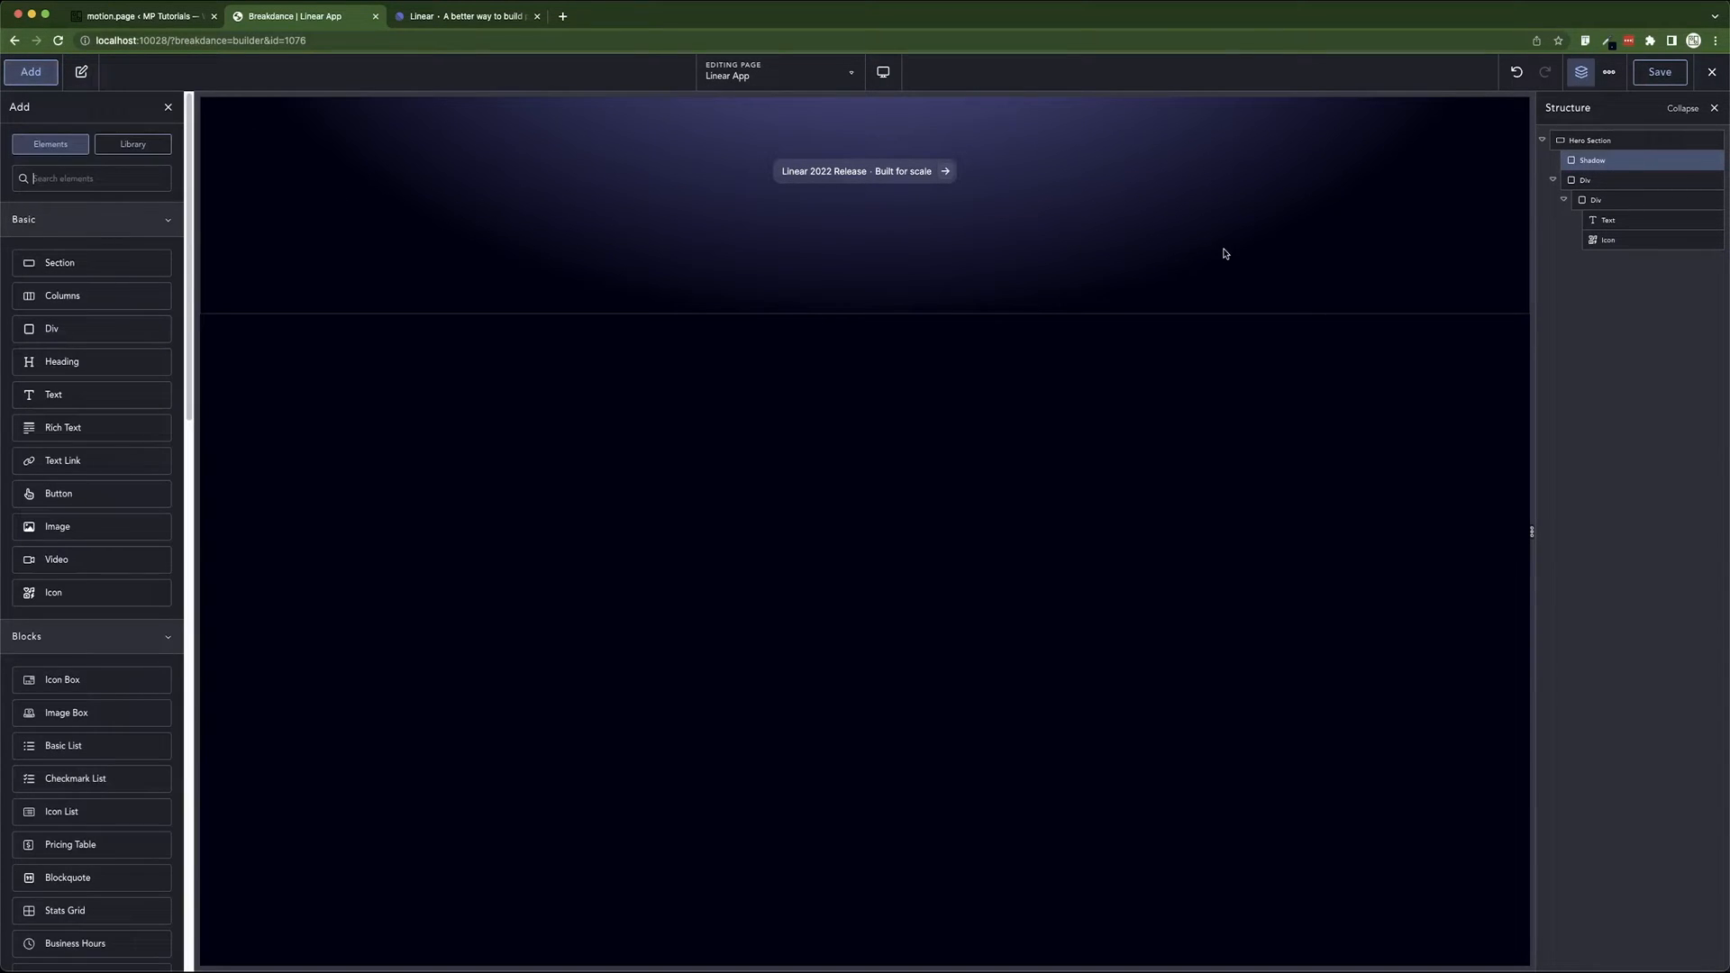
left_click(1591, 183)
left_click(1565, 200)
left_click(1597, 182)
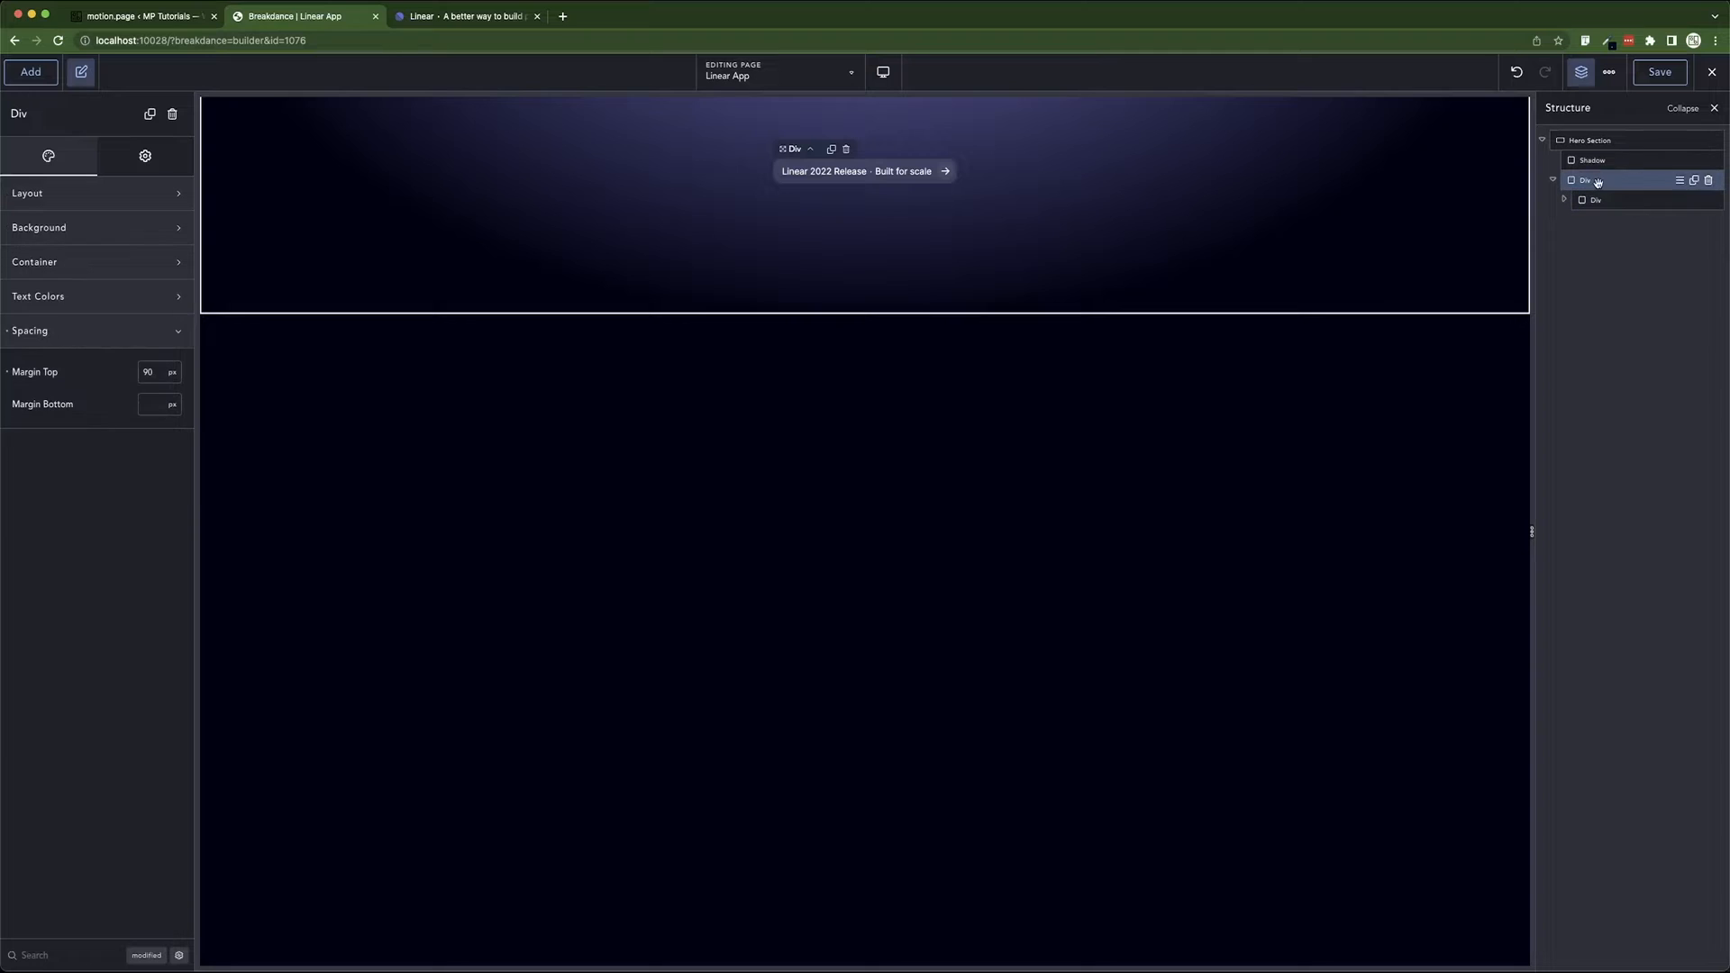
left_click(29, 72)
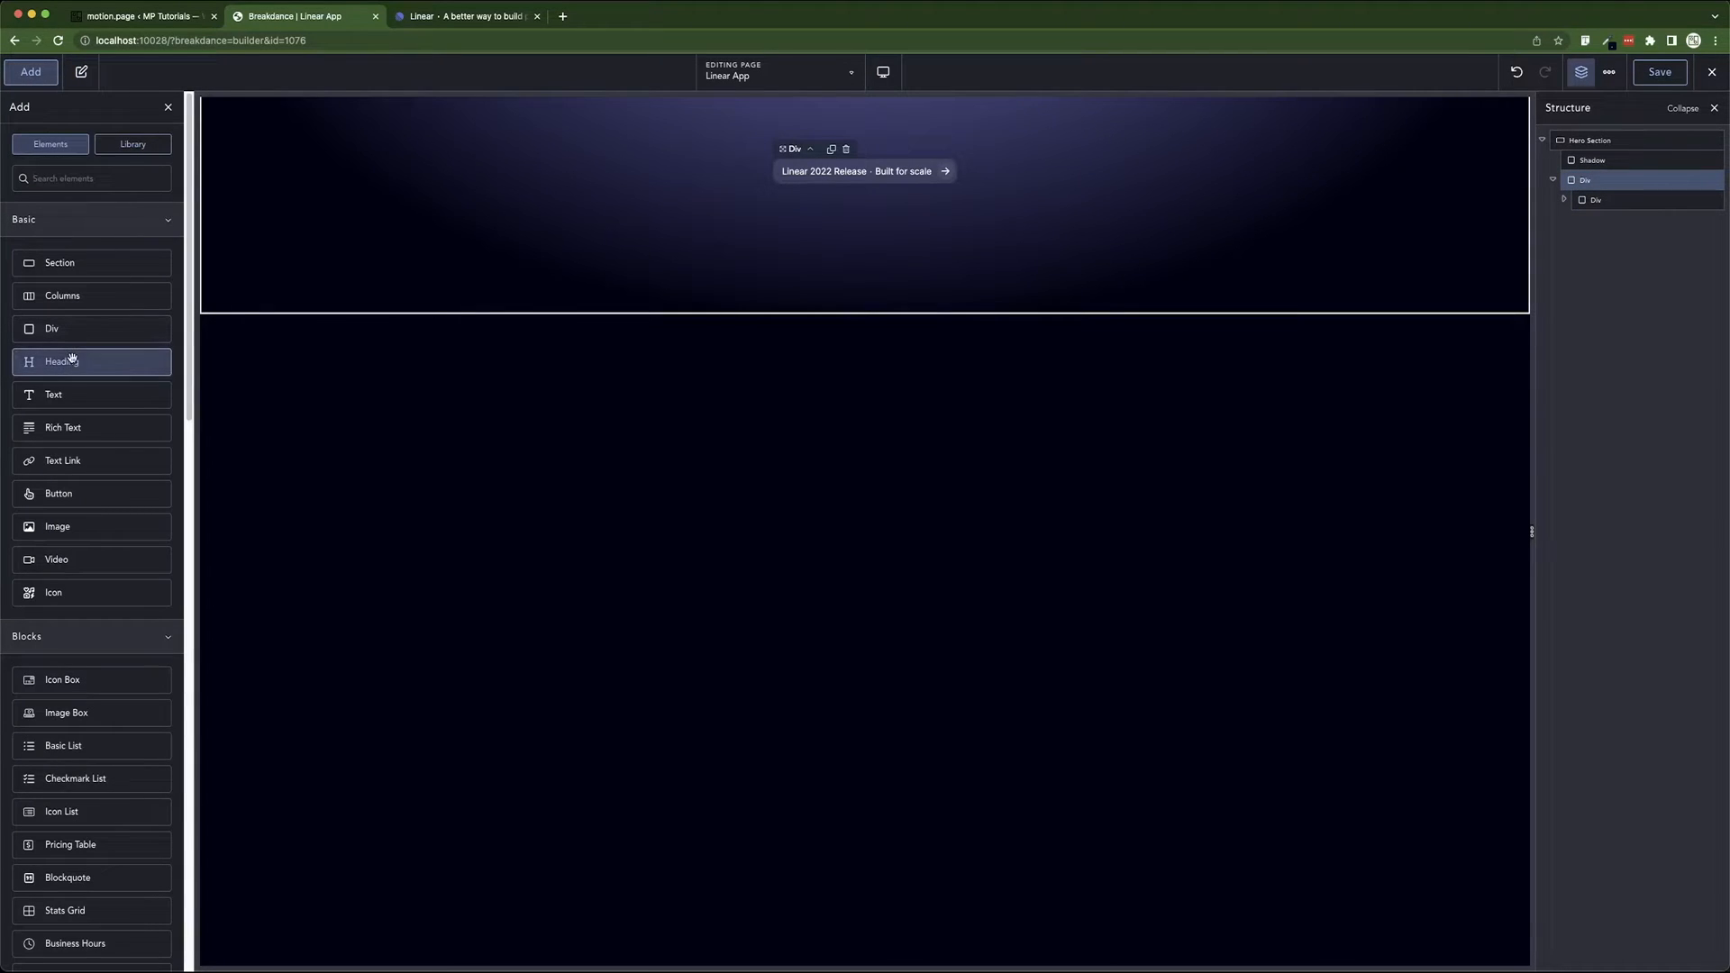
left_click(72, 361)
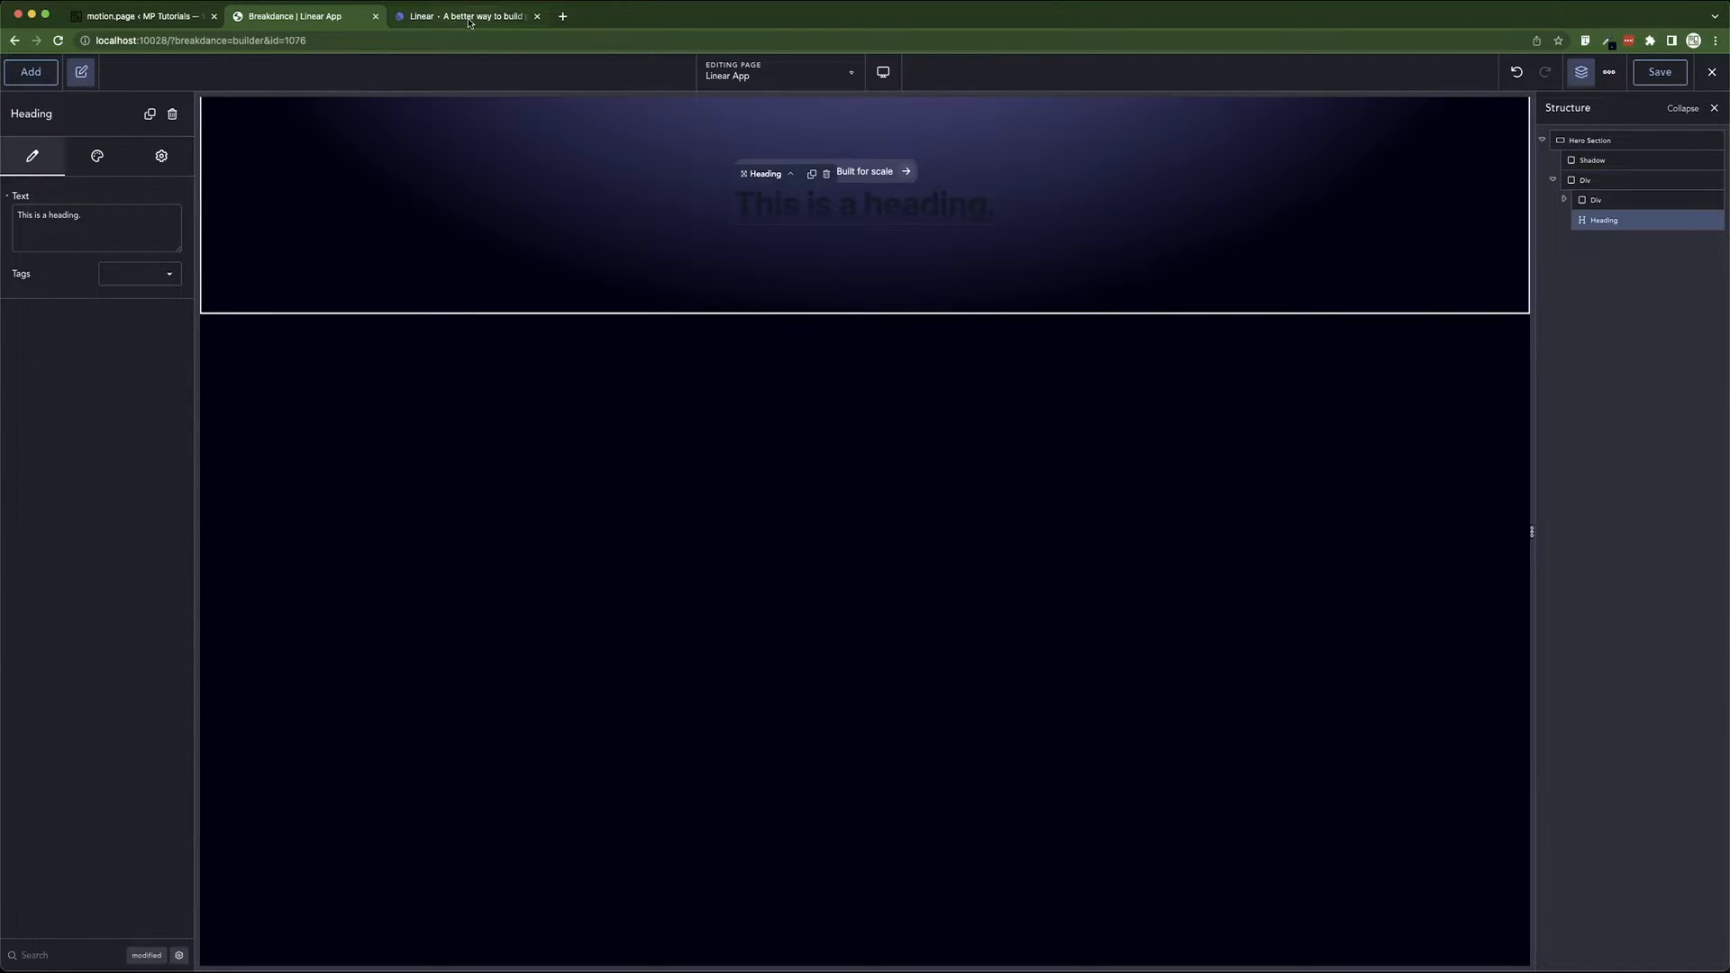
- Replace the heading's text with "Linear is a better way to build products", copied from Linear's home page
left_click(167, 16)
left_click(436, 20)
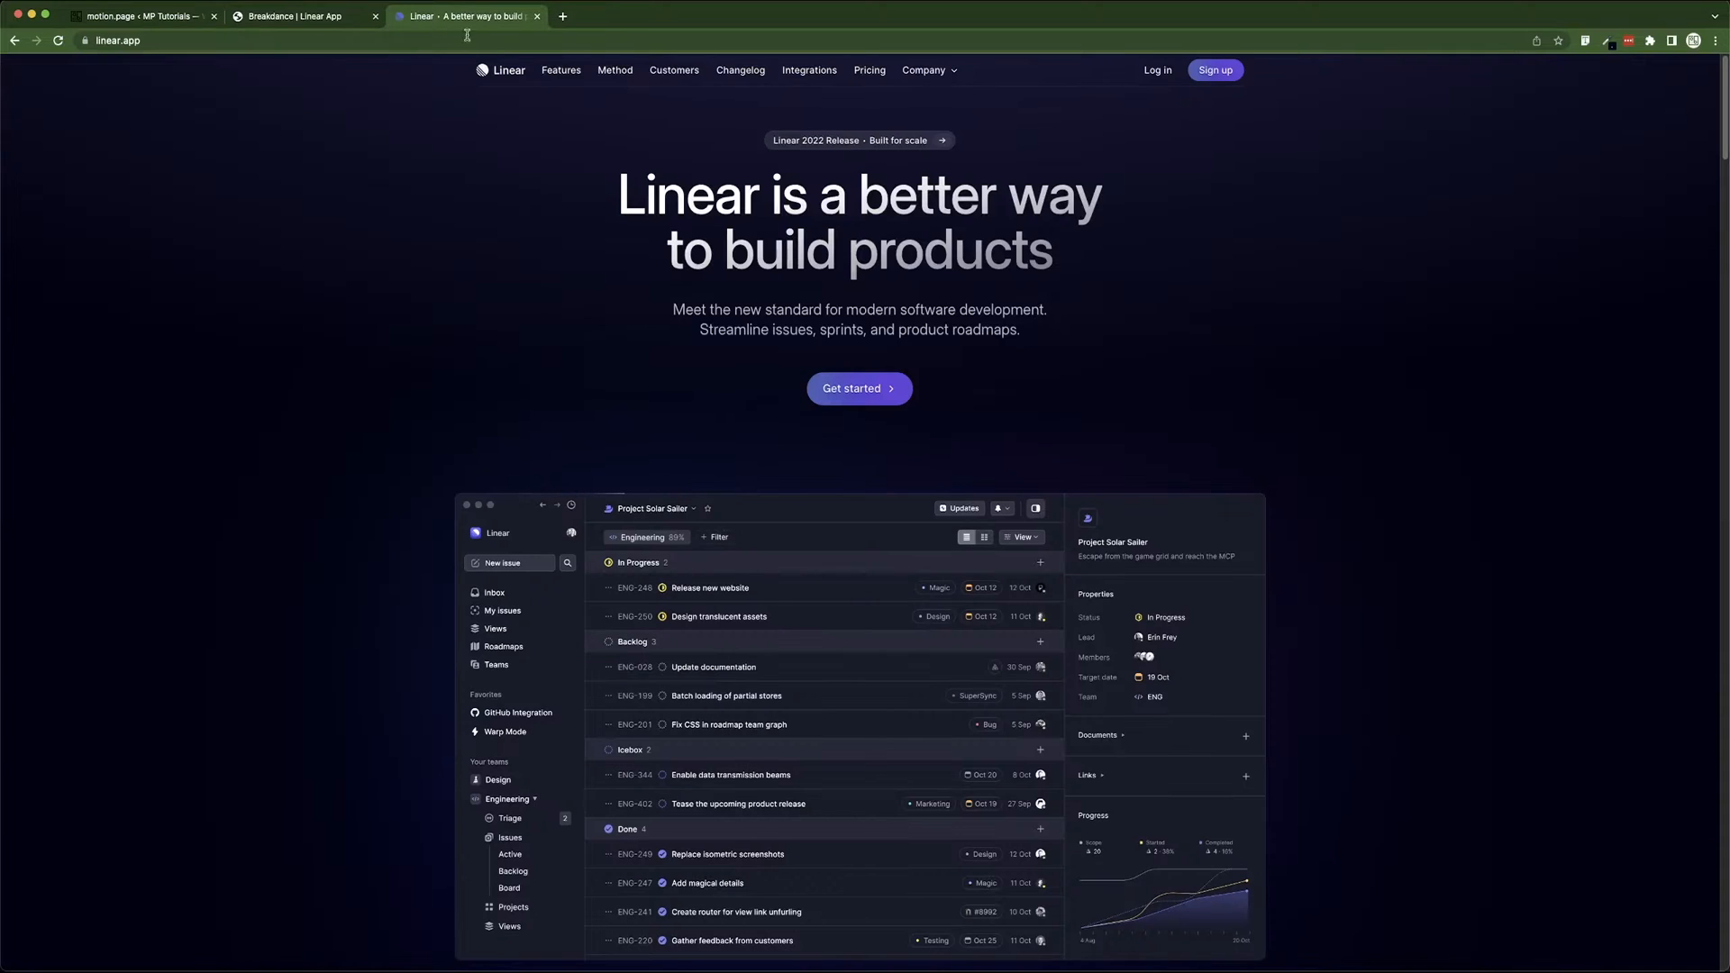
left_click_drag(621, 187, 1118, 262)
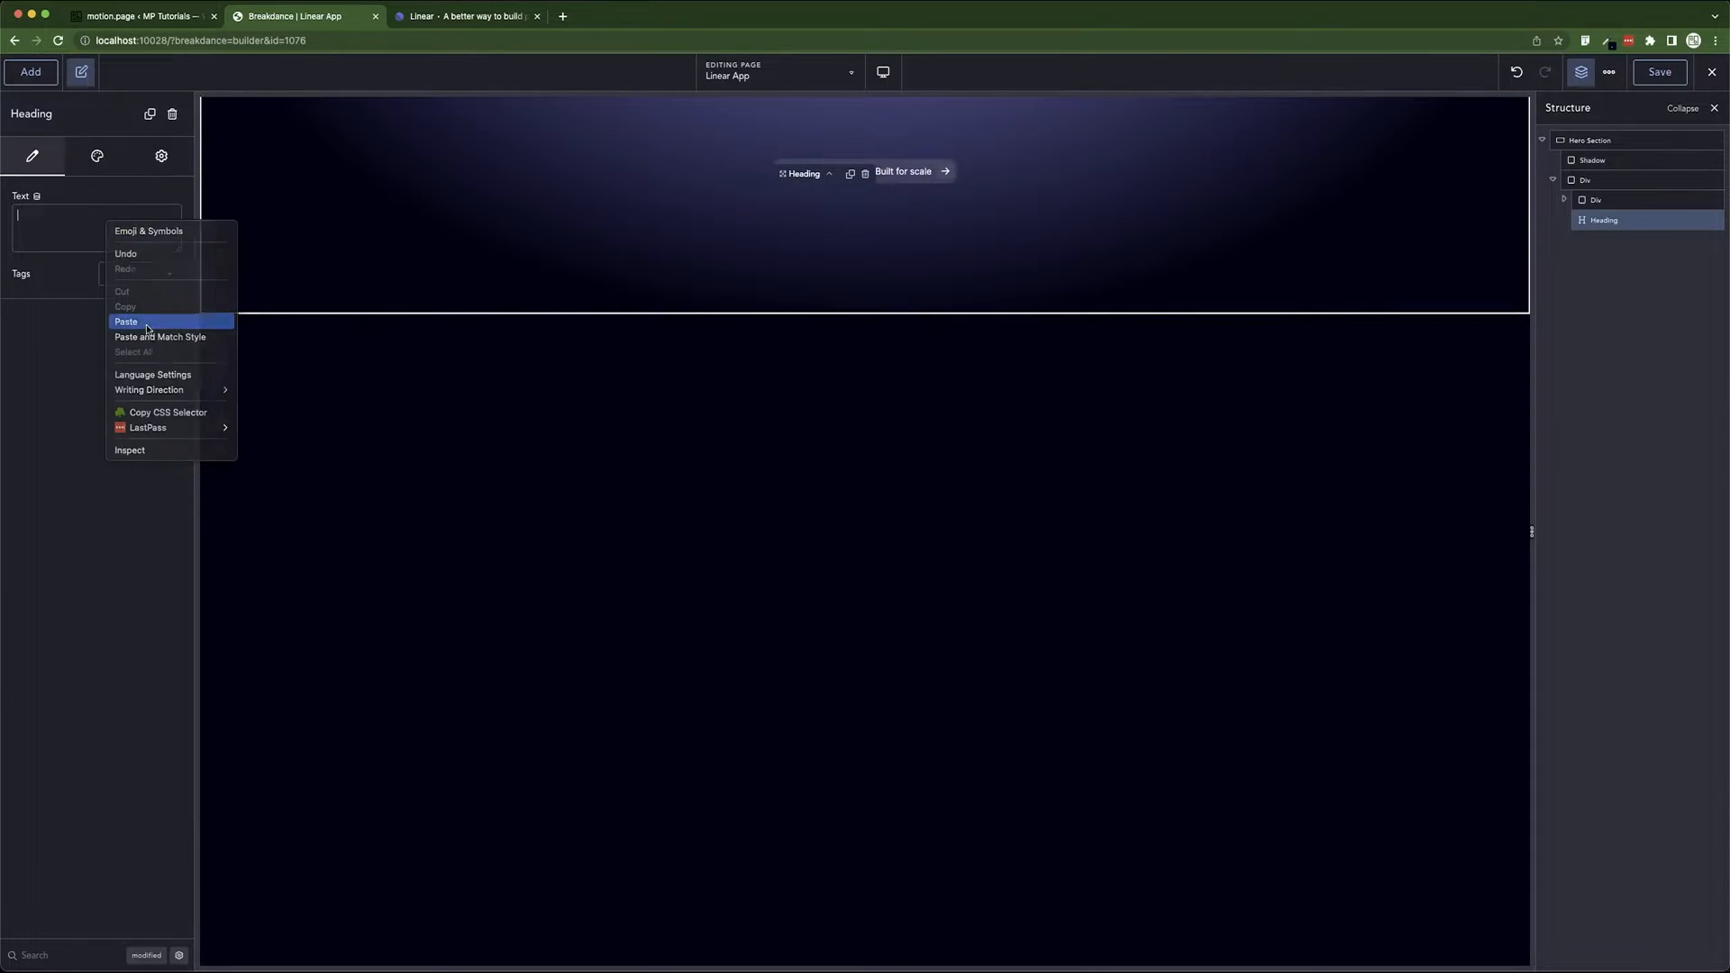
left_click(146, 322)
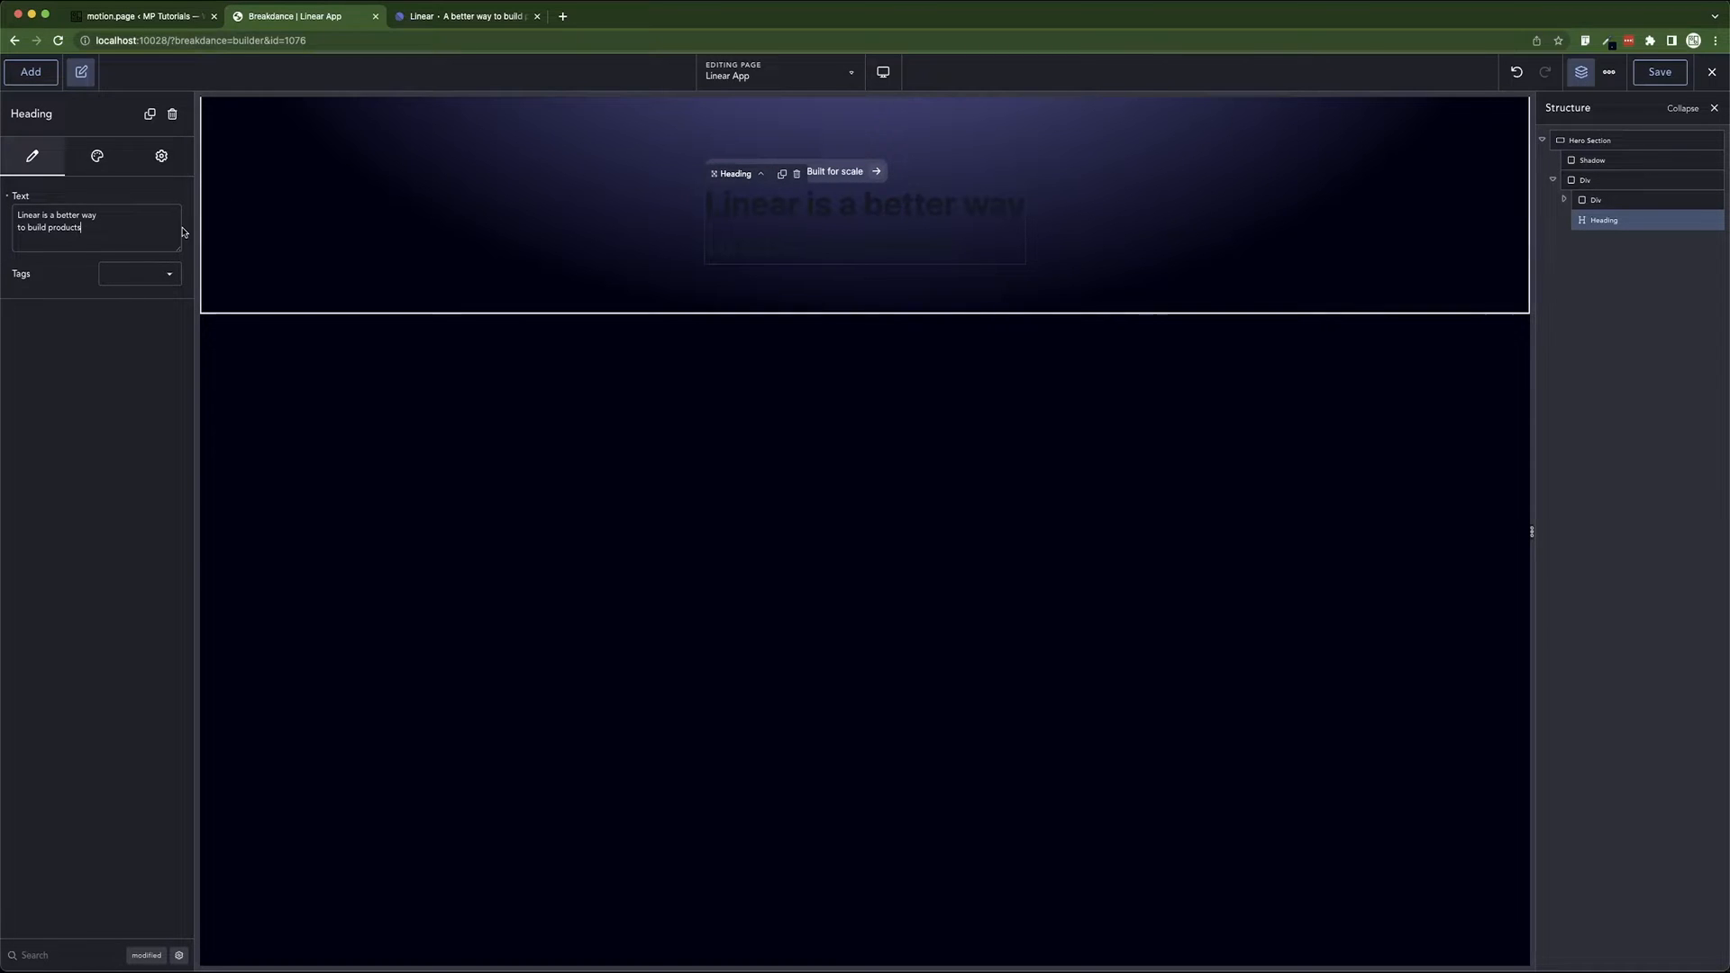
- Set the heading's font family to Inter and its weight to 500
left_click(100, 164)
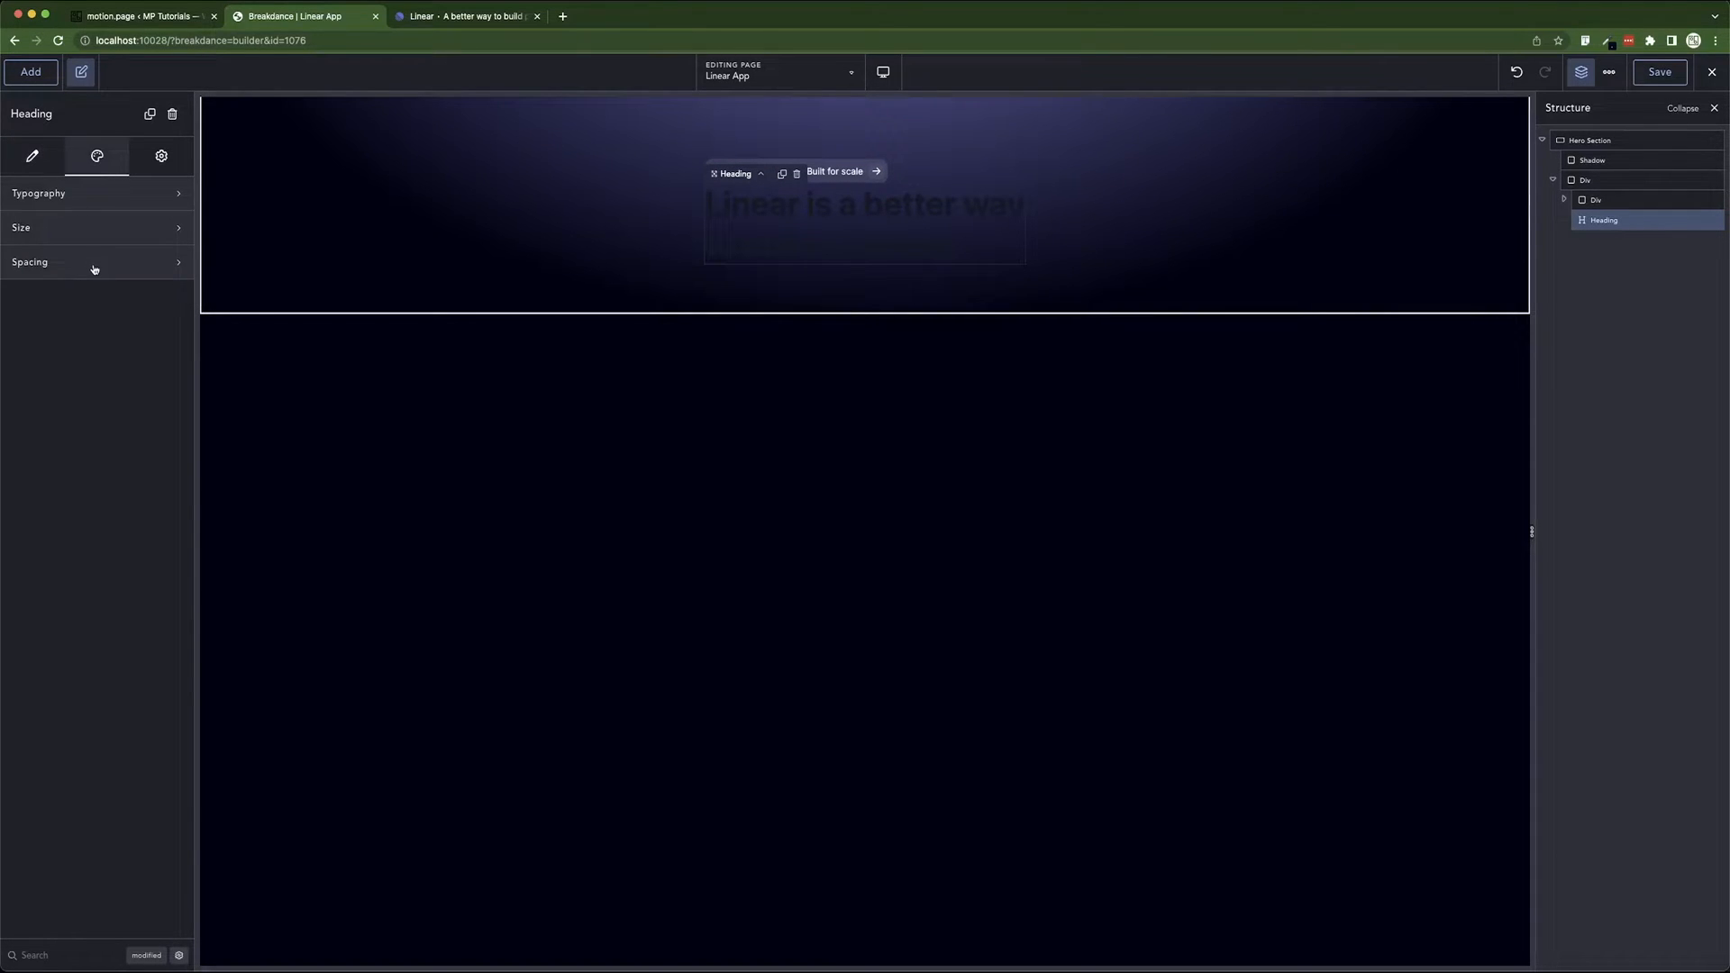
left_click(100, 196)
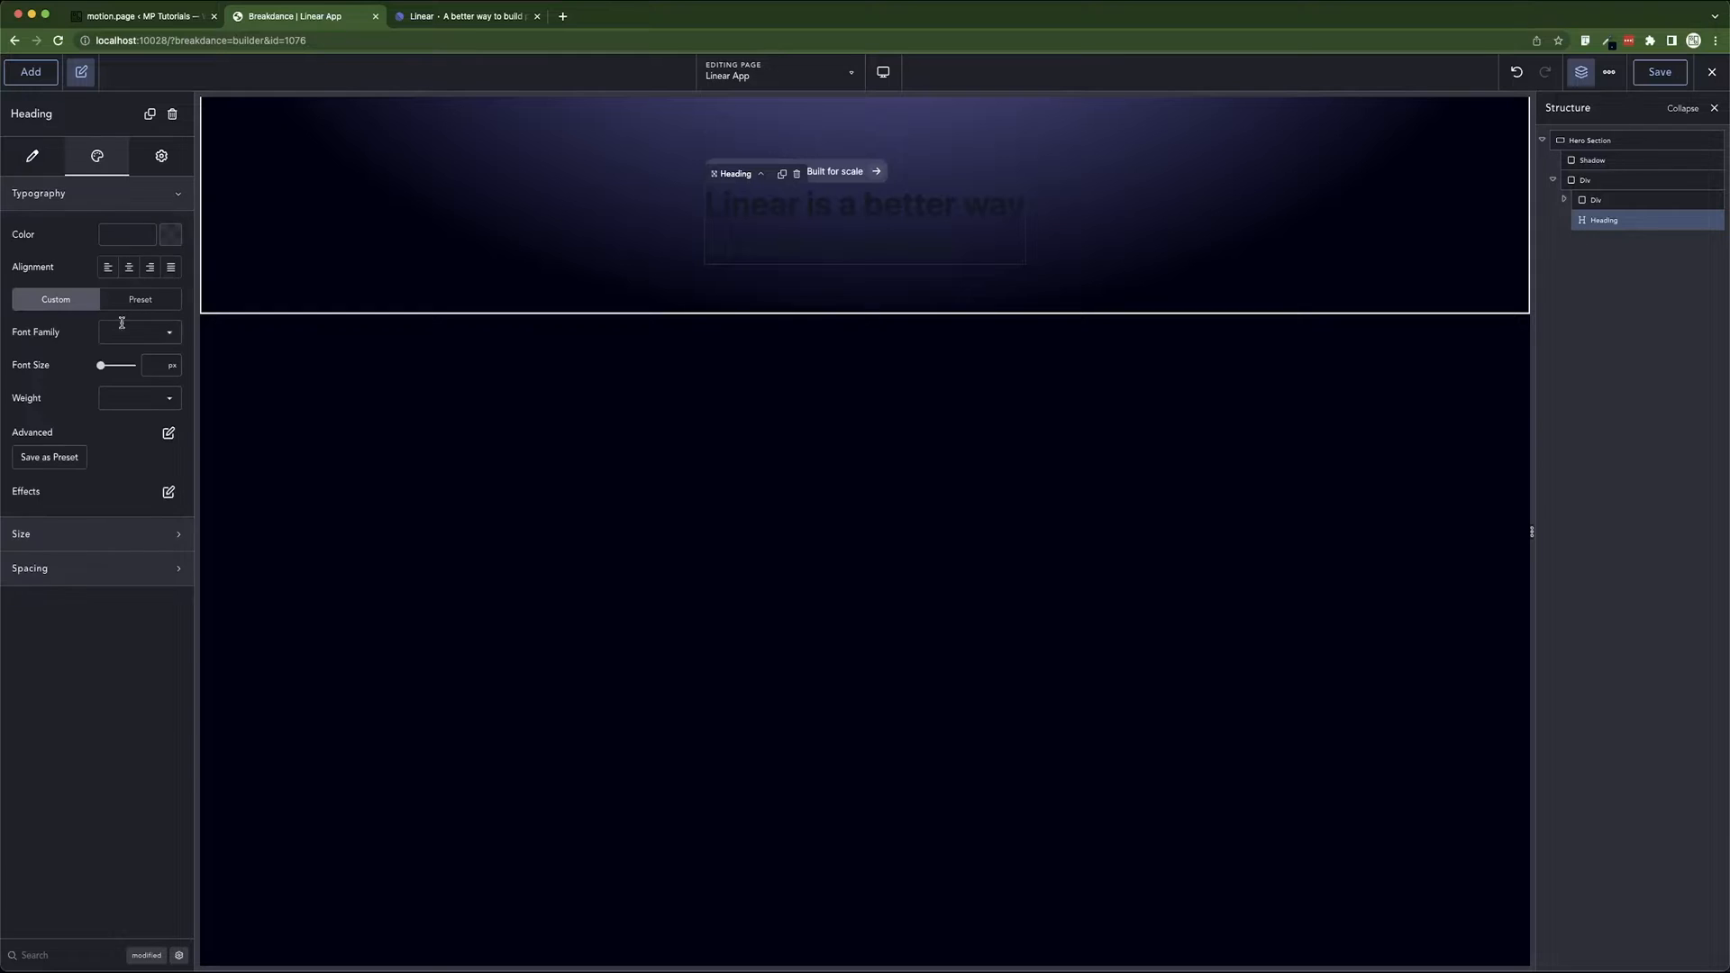
left_click(150, 337)
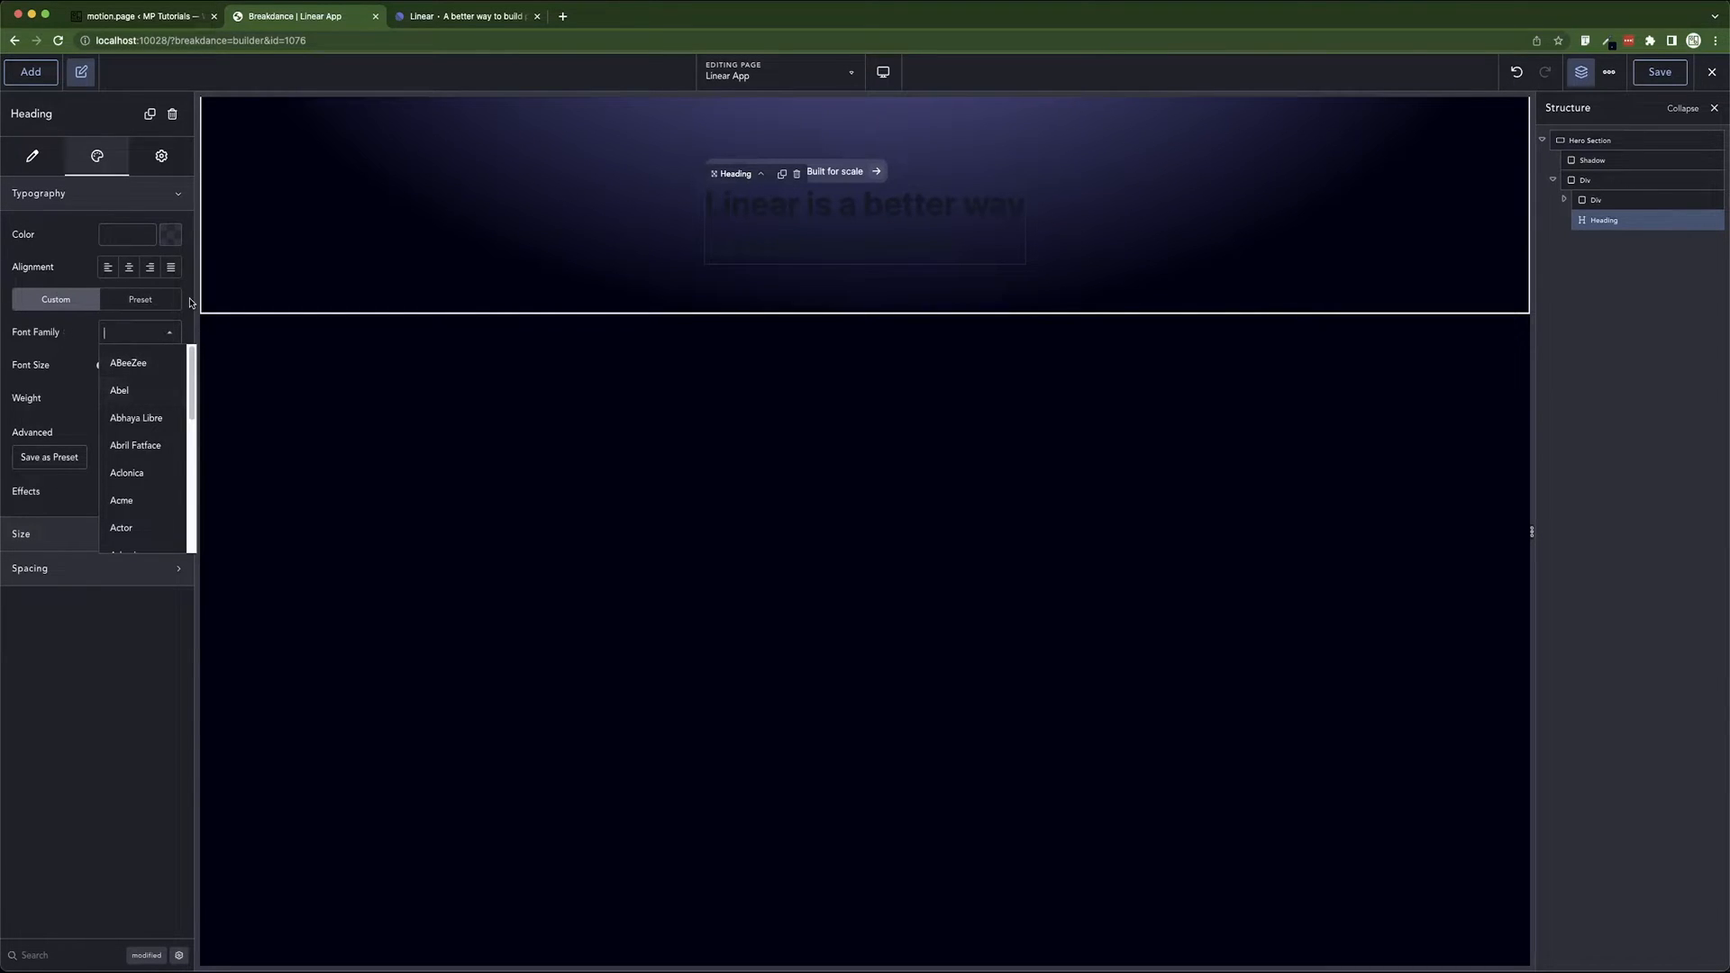
type("it")
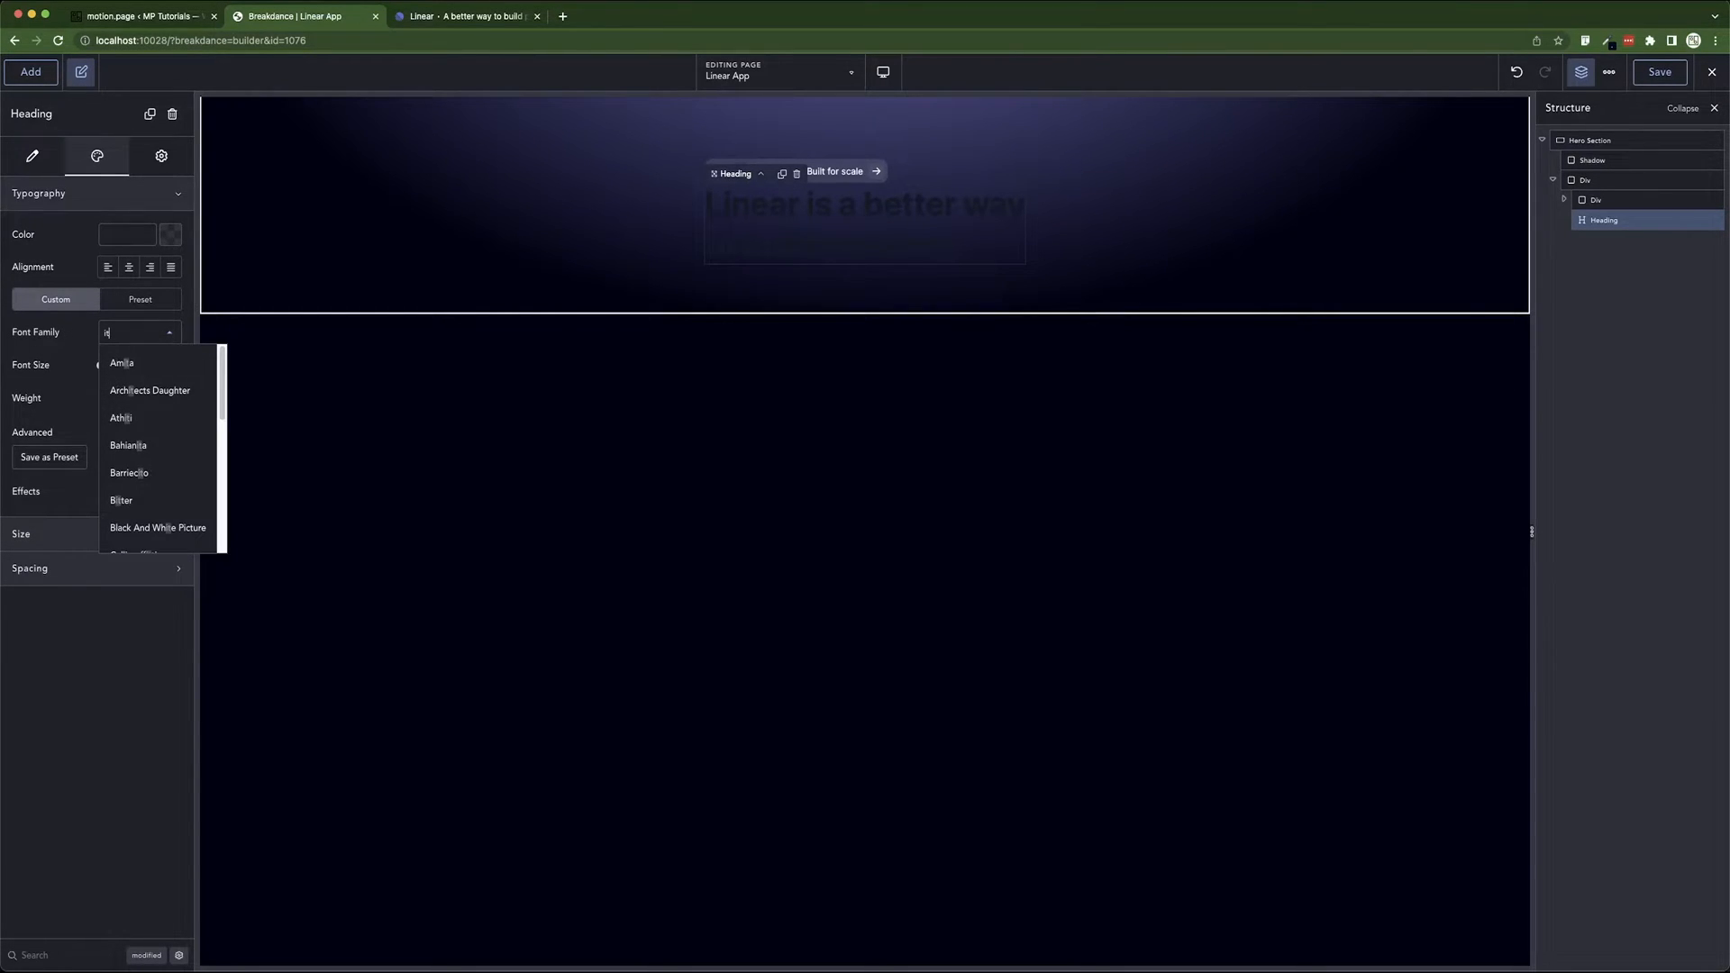
key("BackSpace")
type("nter")
left_click(120, 363)
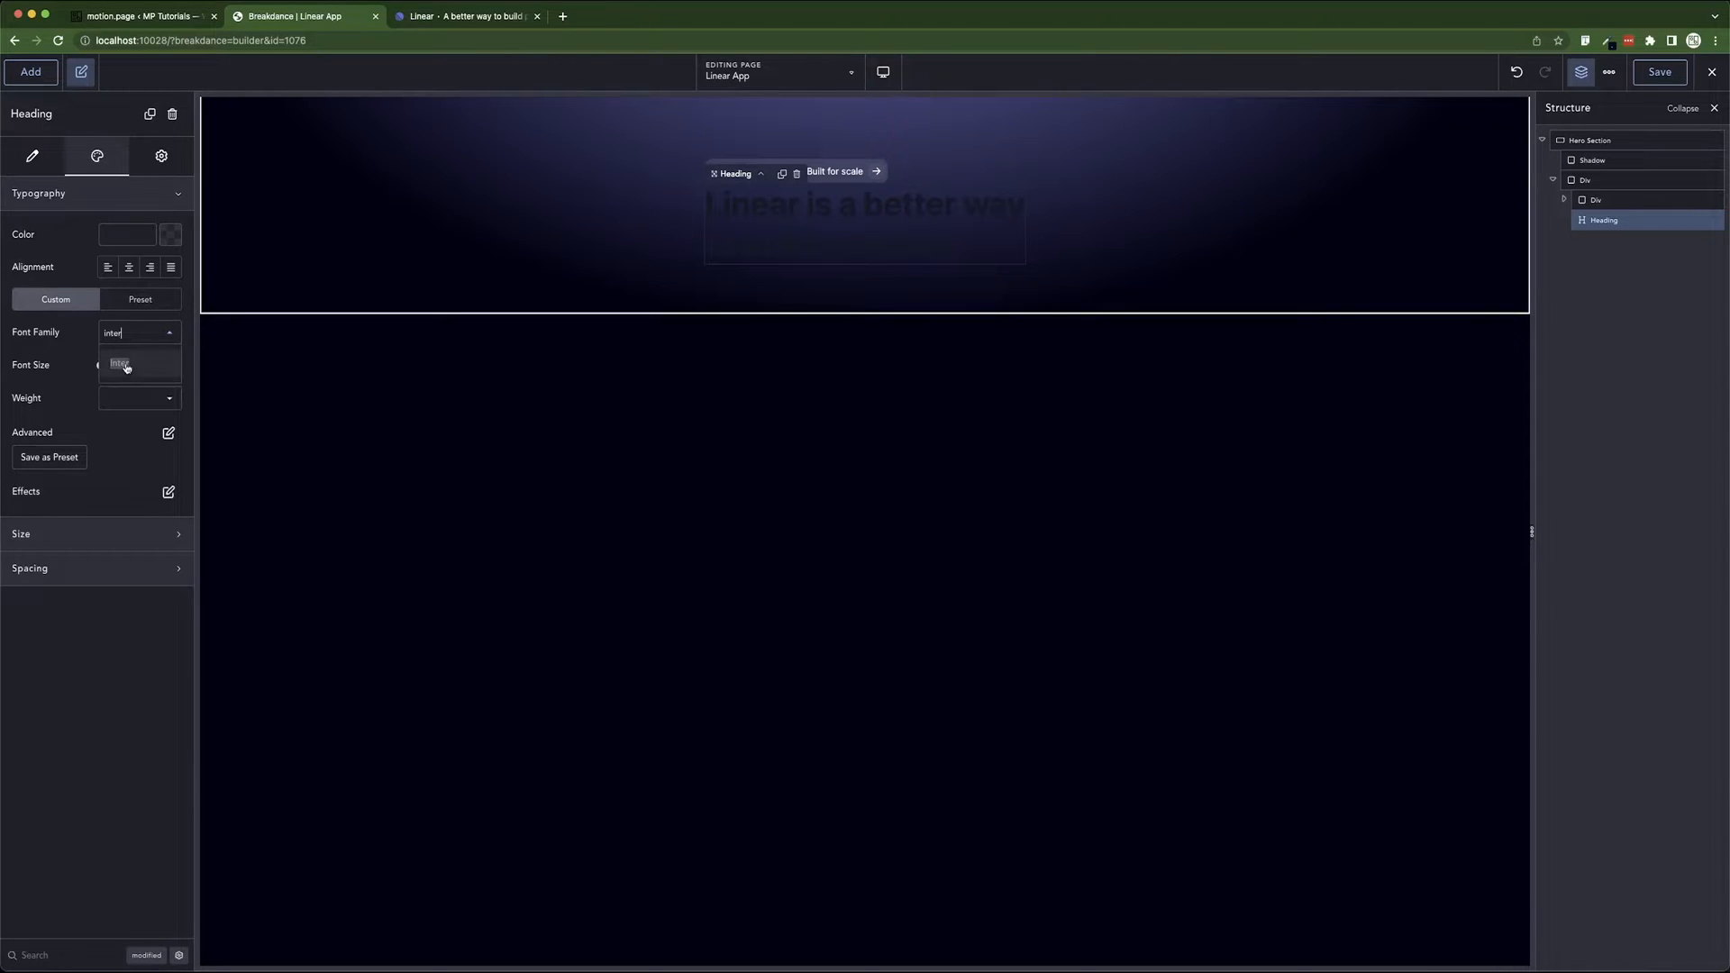
left_click(131, 398)
left_click(123, 515)
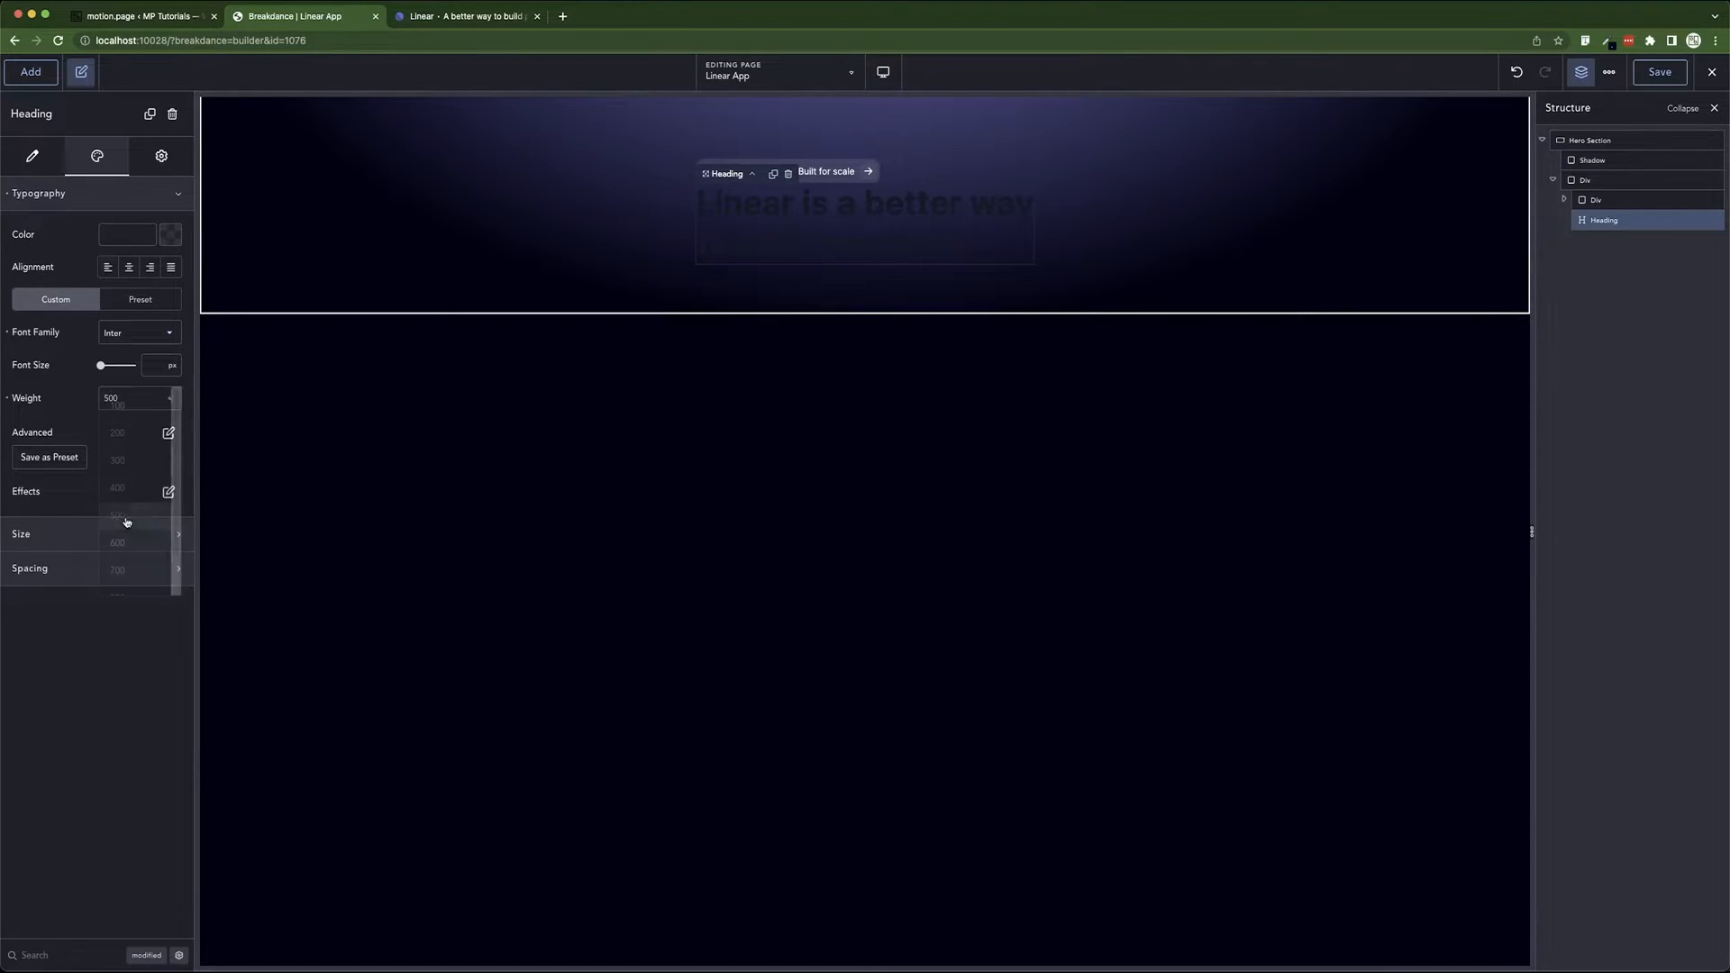
- Set the heading's font size to 80 px and its color to the saved W Txt color
left_click(153, 364)
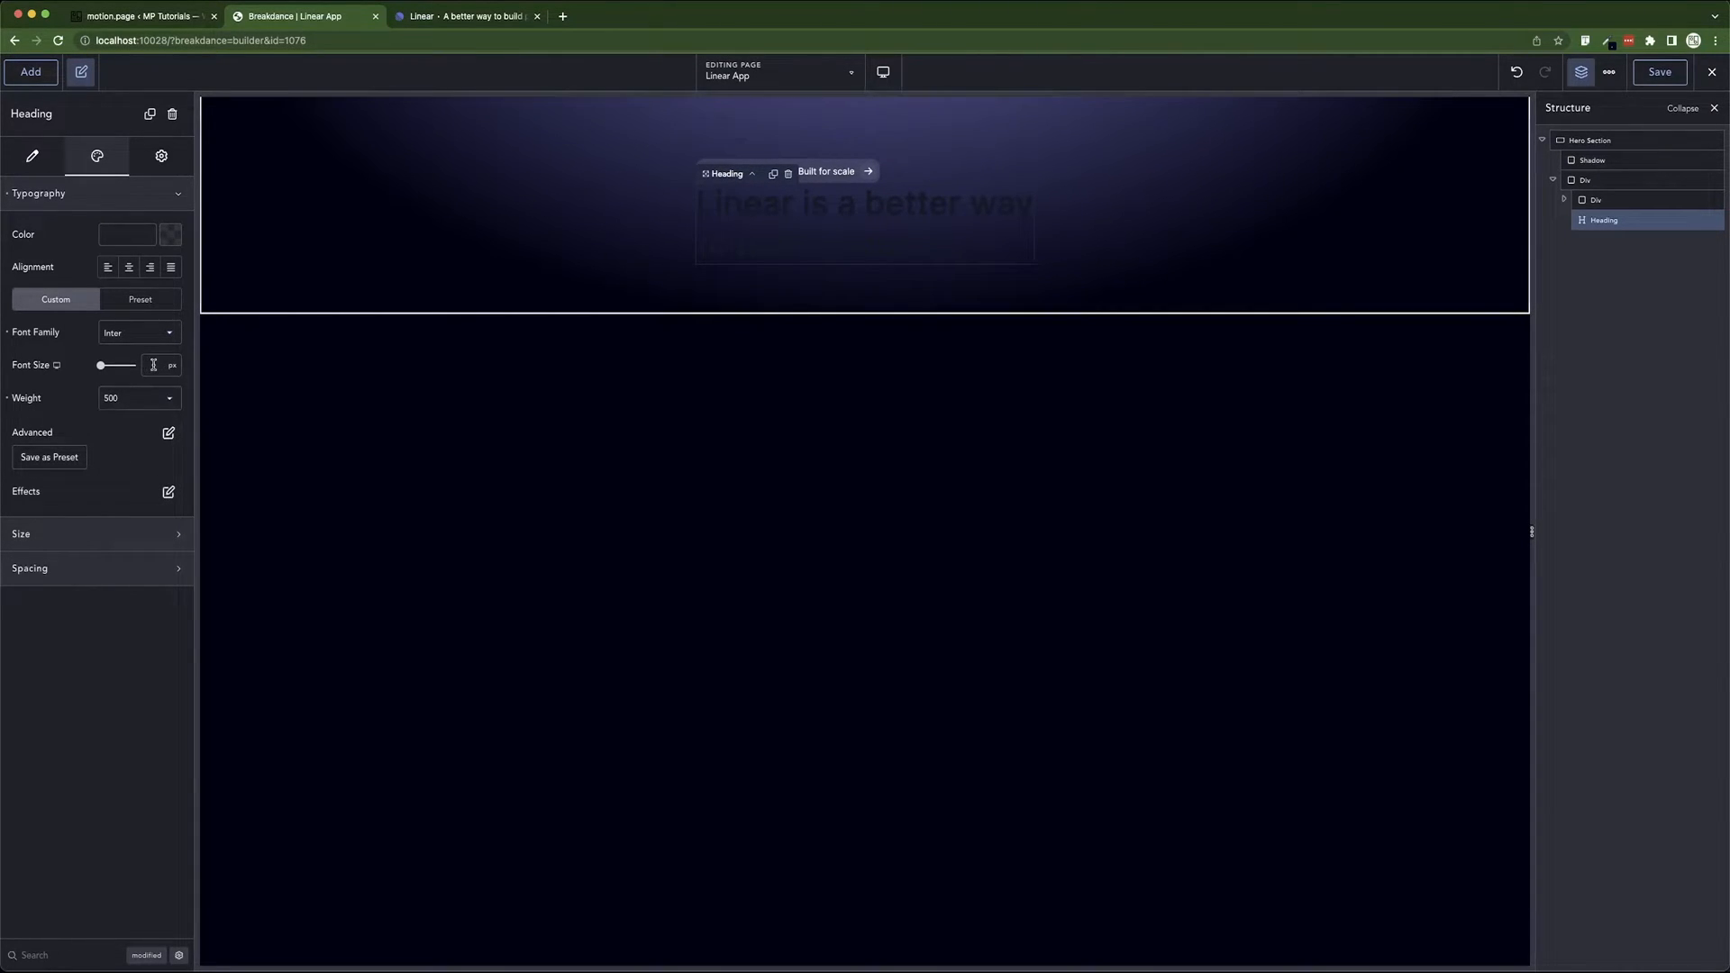
type("80")
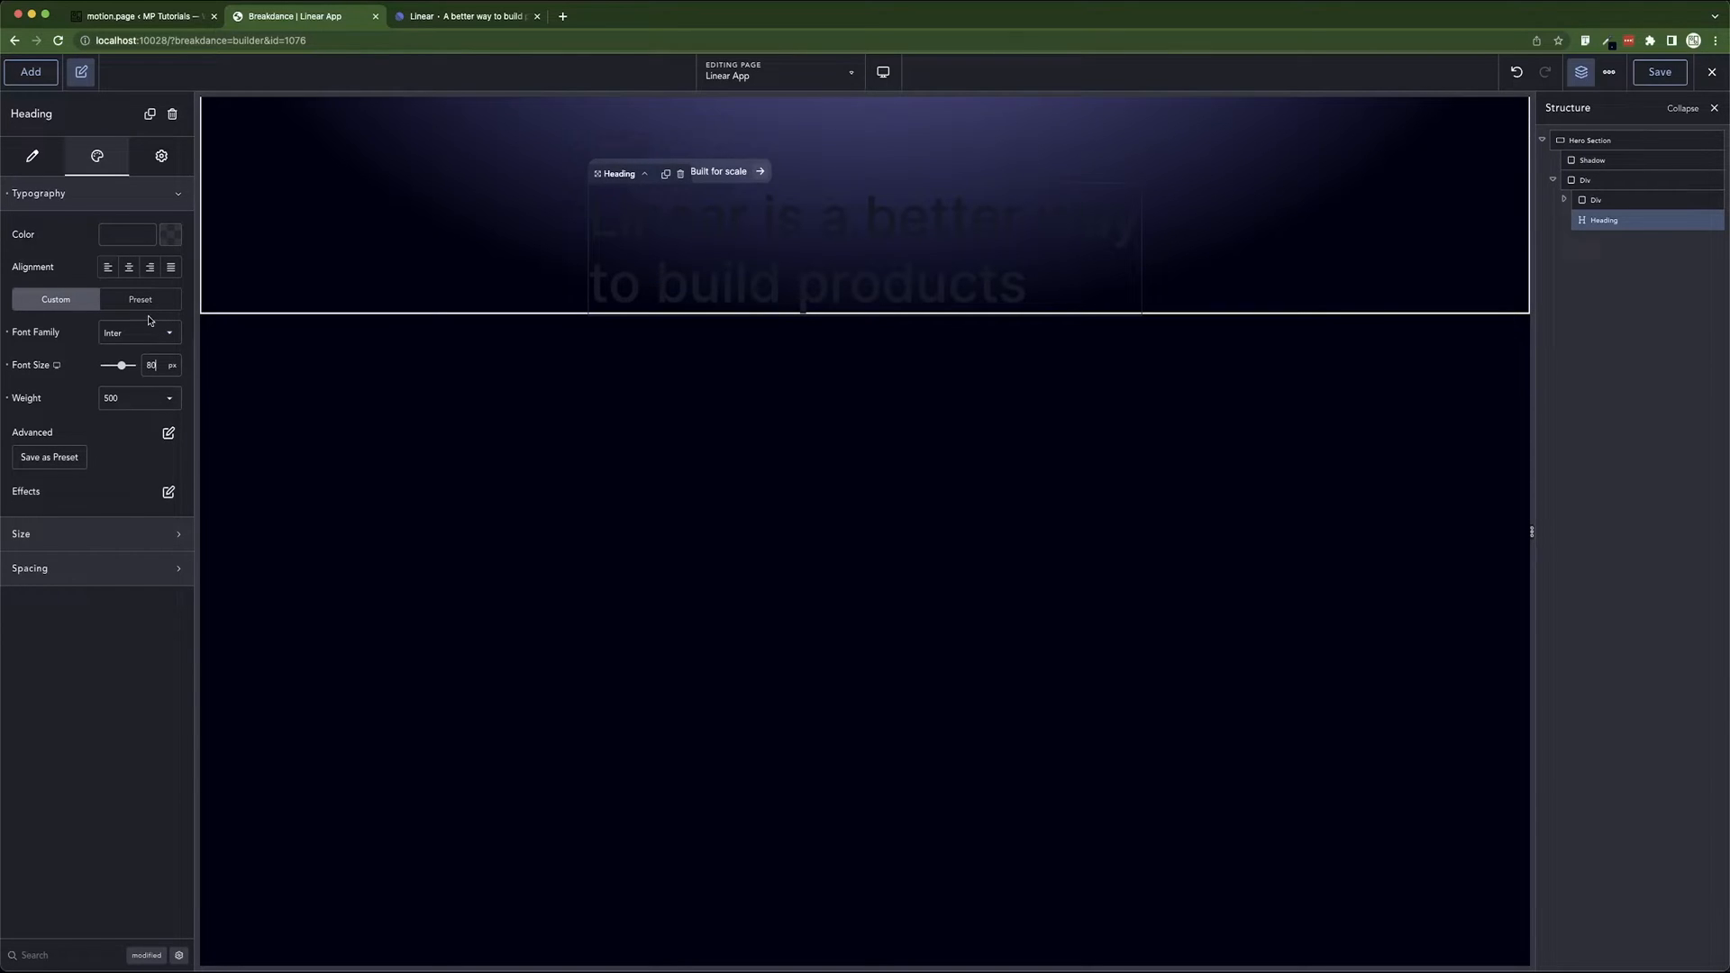
left_click(170, 235)
left_click(94, 461)
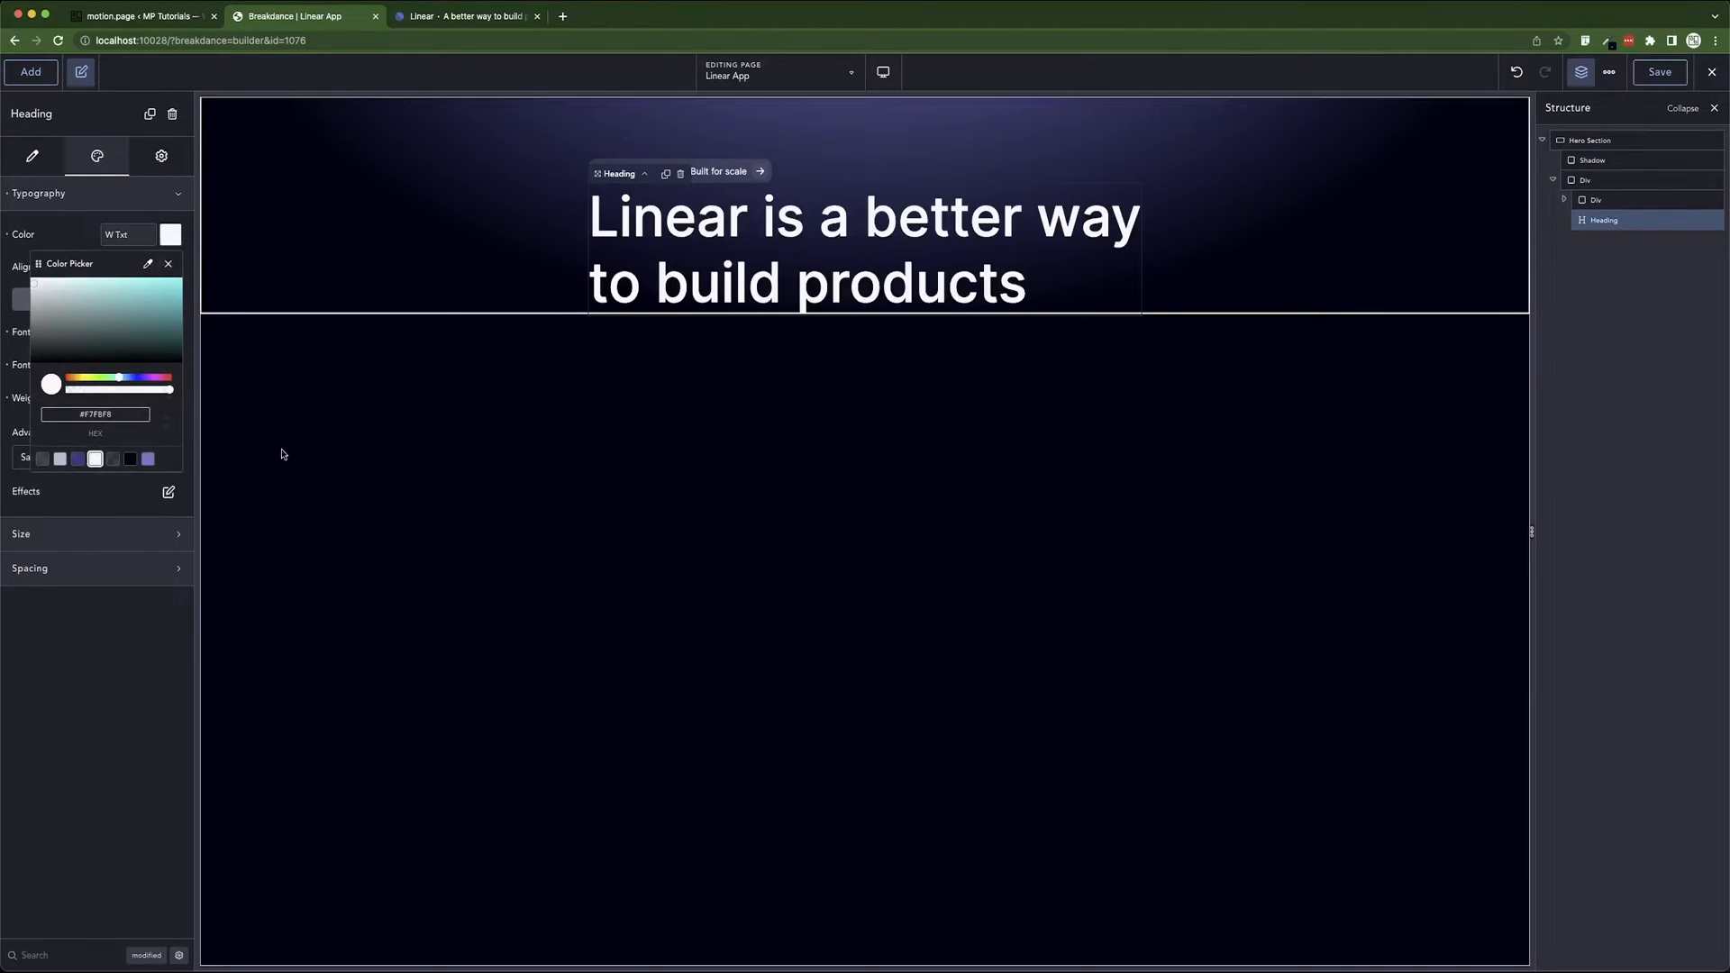
left_click(65, 229)
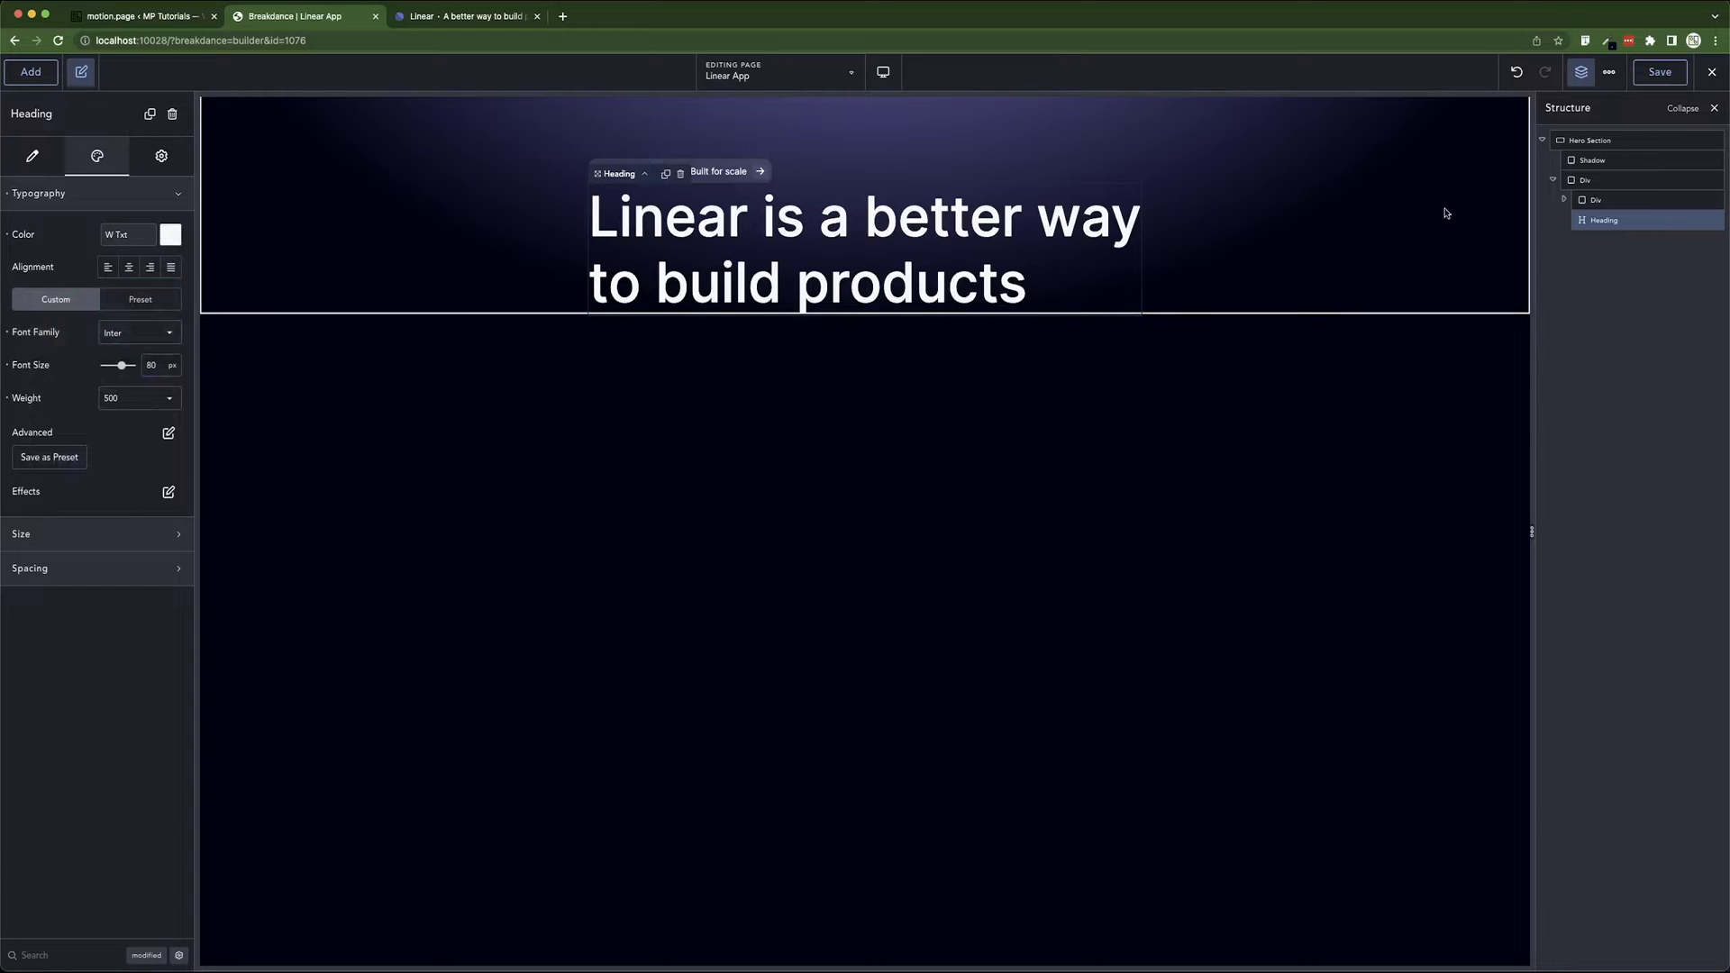
- Center-align the contents of the outer Div that holds the badge and heading
left_click(1603, 181)
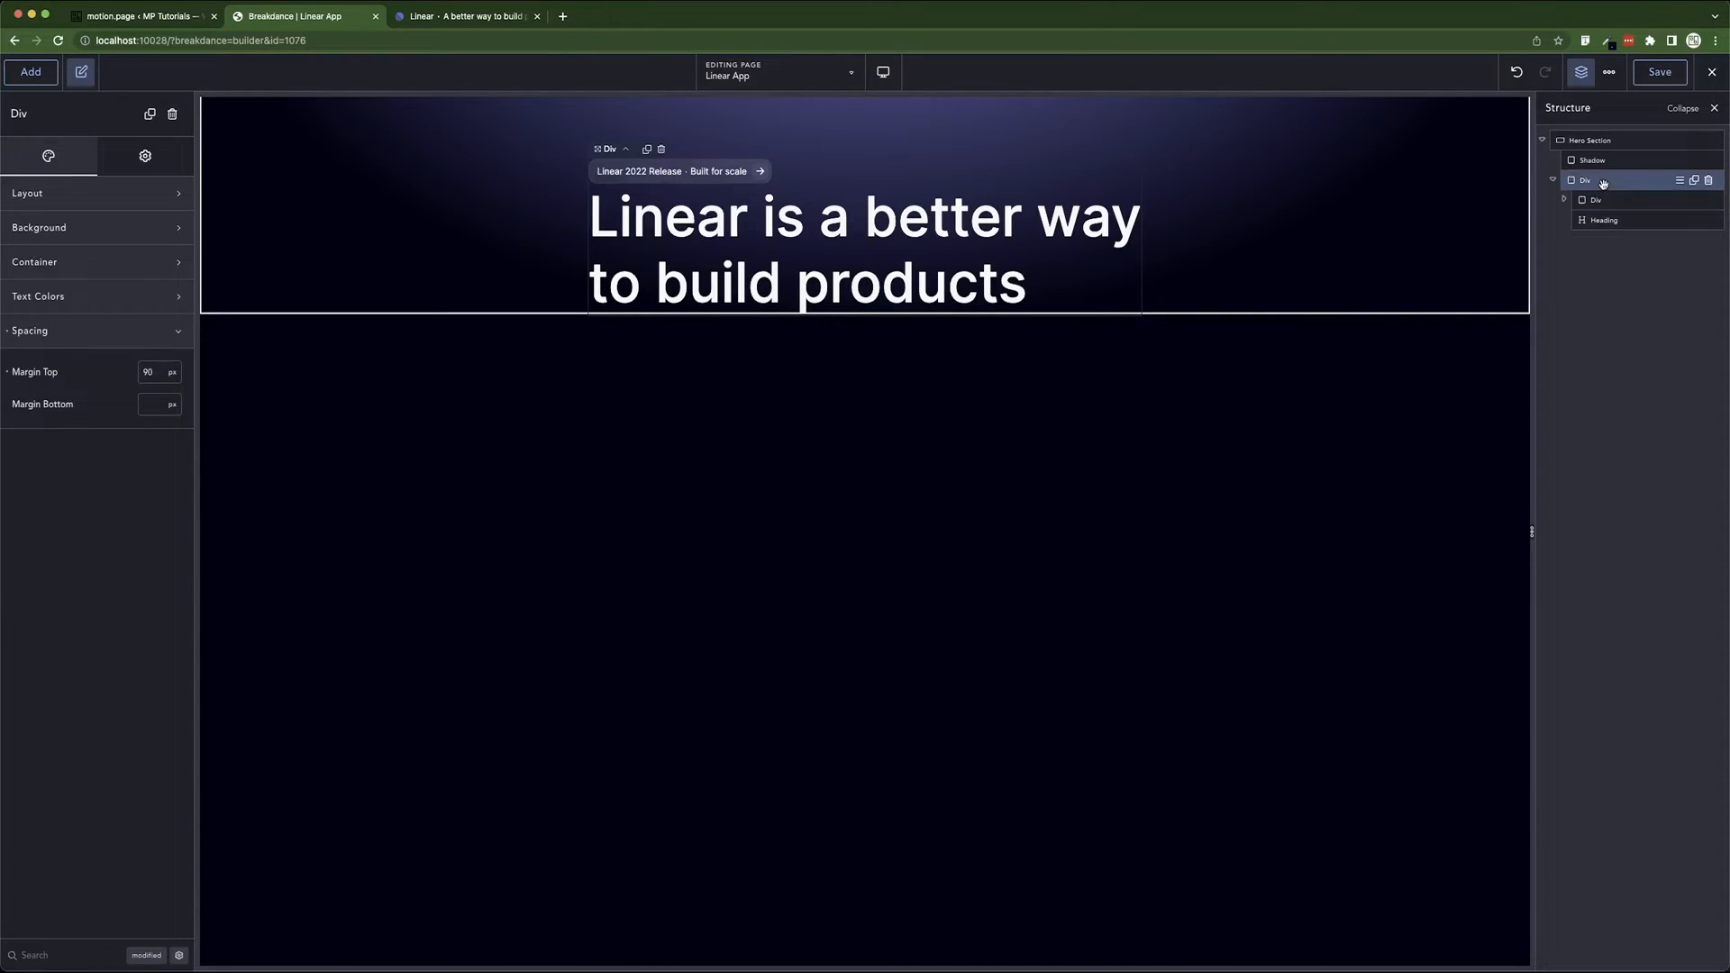
left_click(111, 195)
left_click(151, 235)
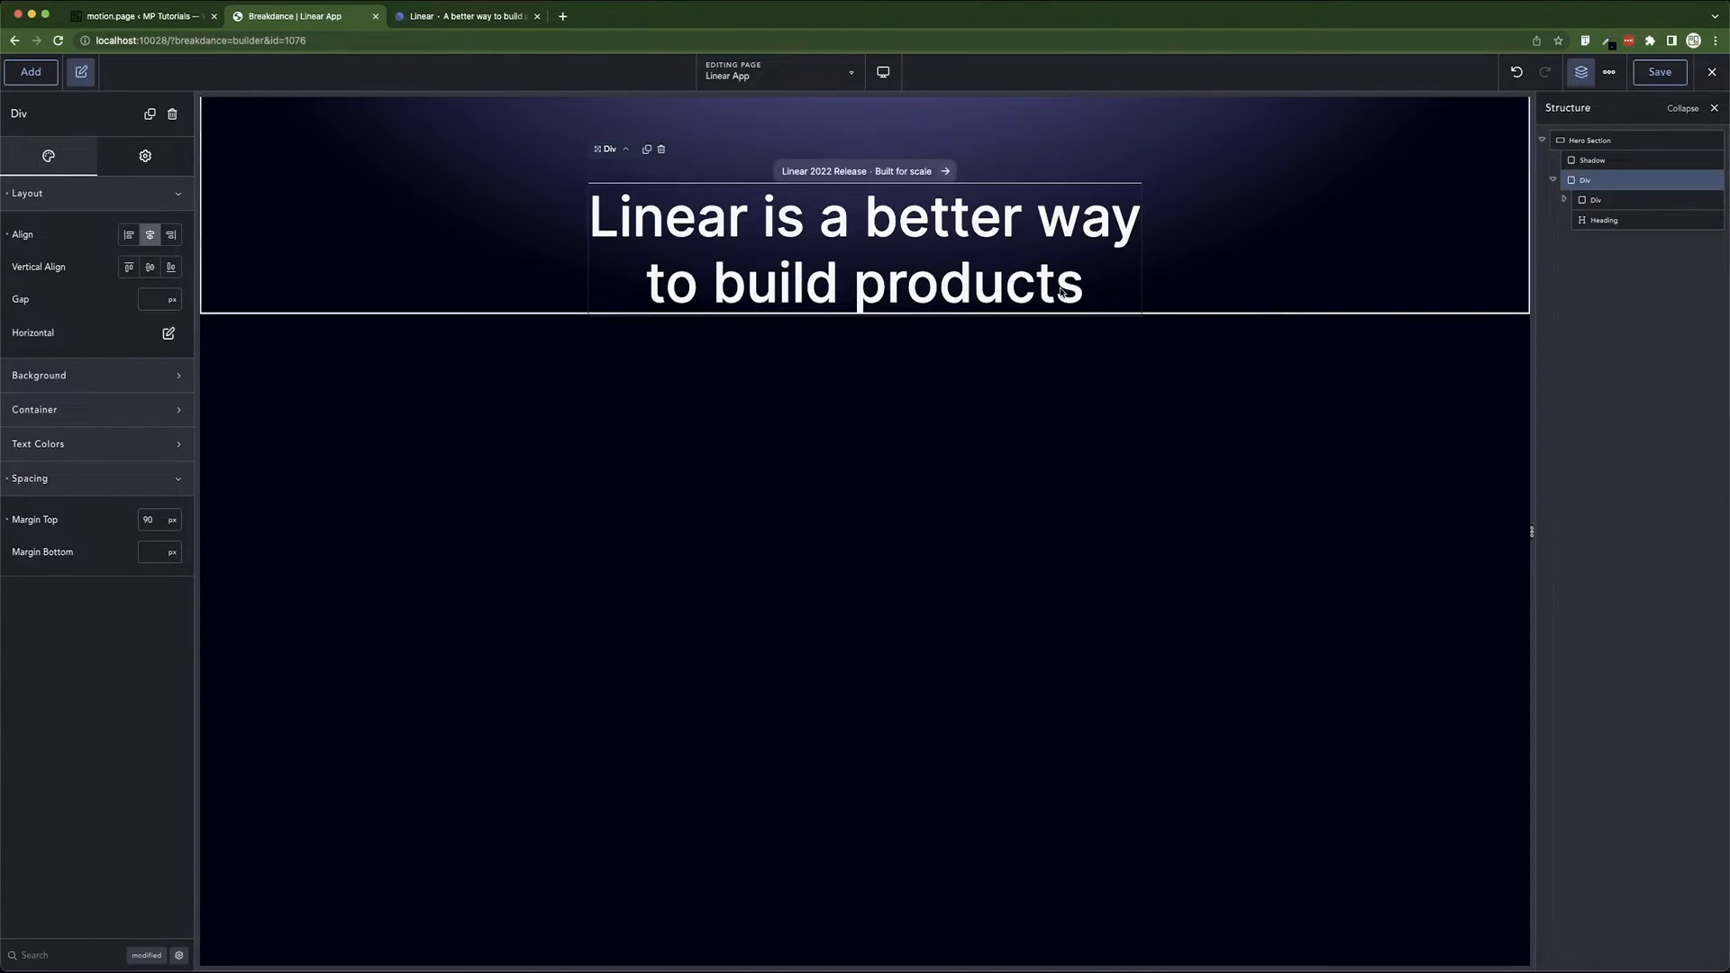
- Set the heading's line height to 1 and its letter spacing to -1.6 px
left_click(1631, 218)
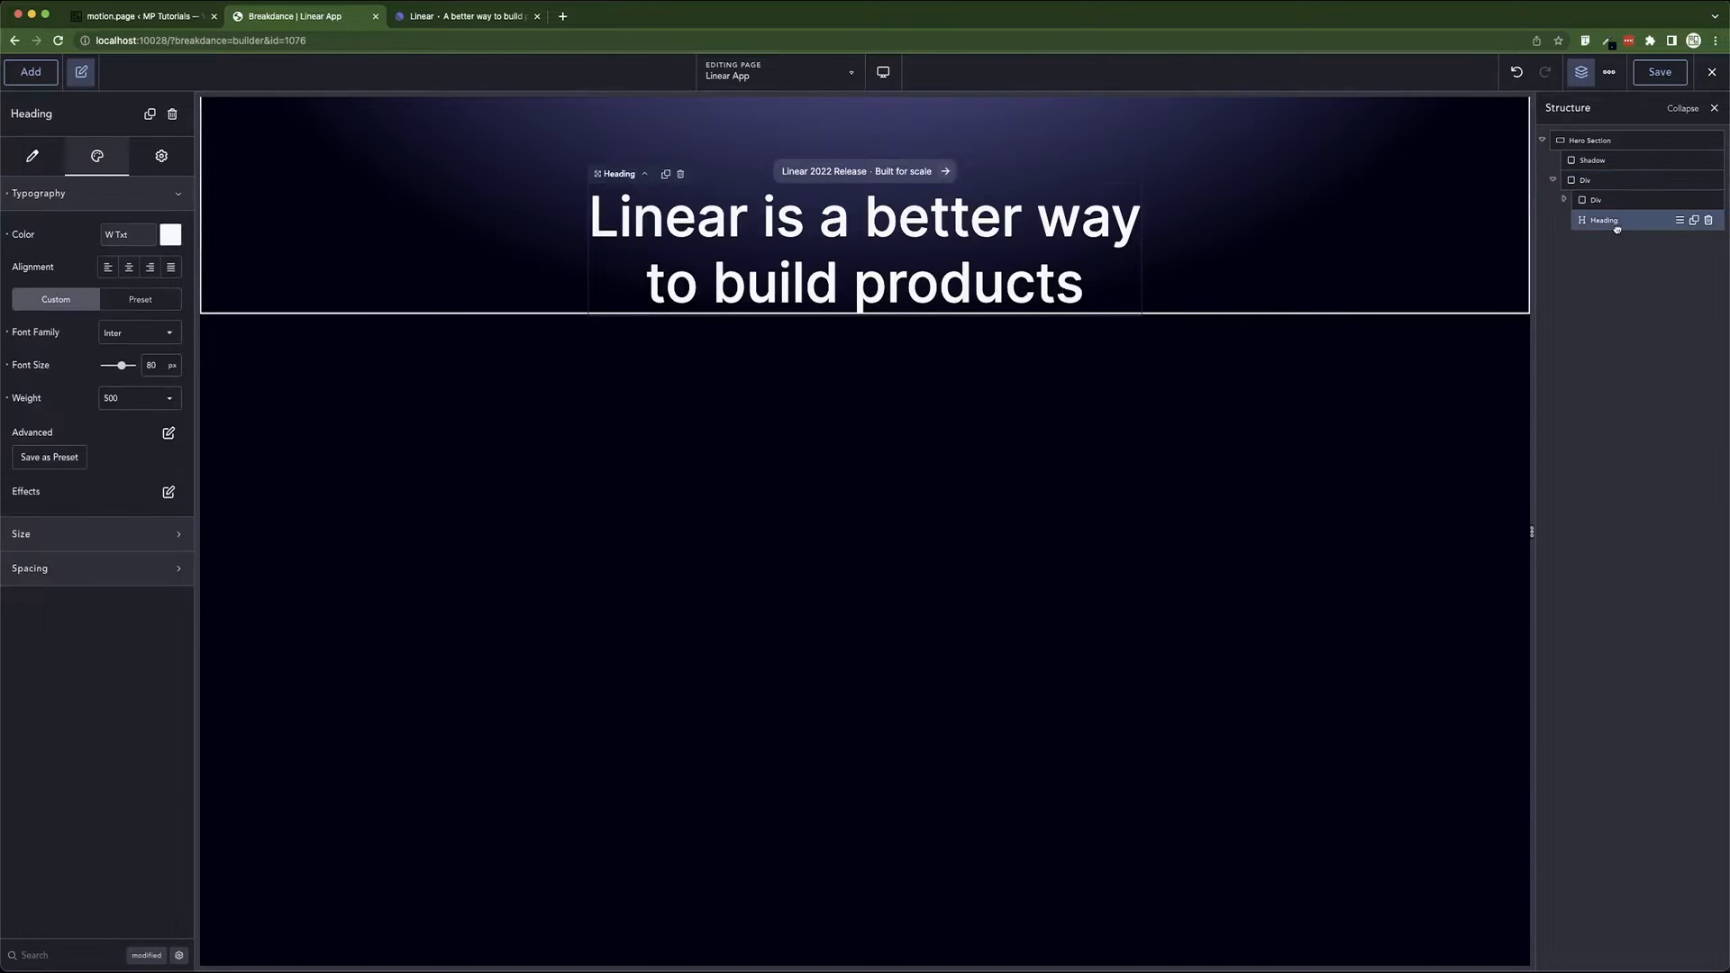
left_click(168, 433)
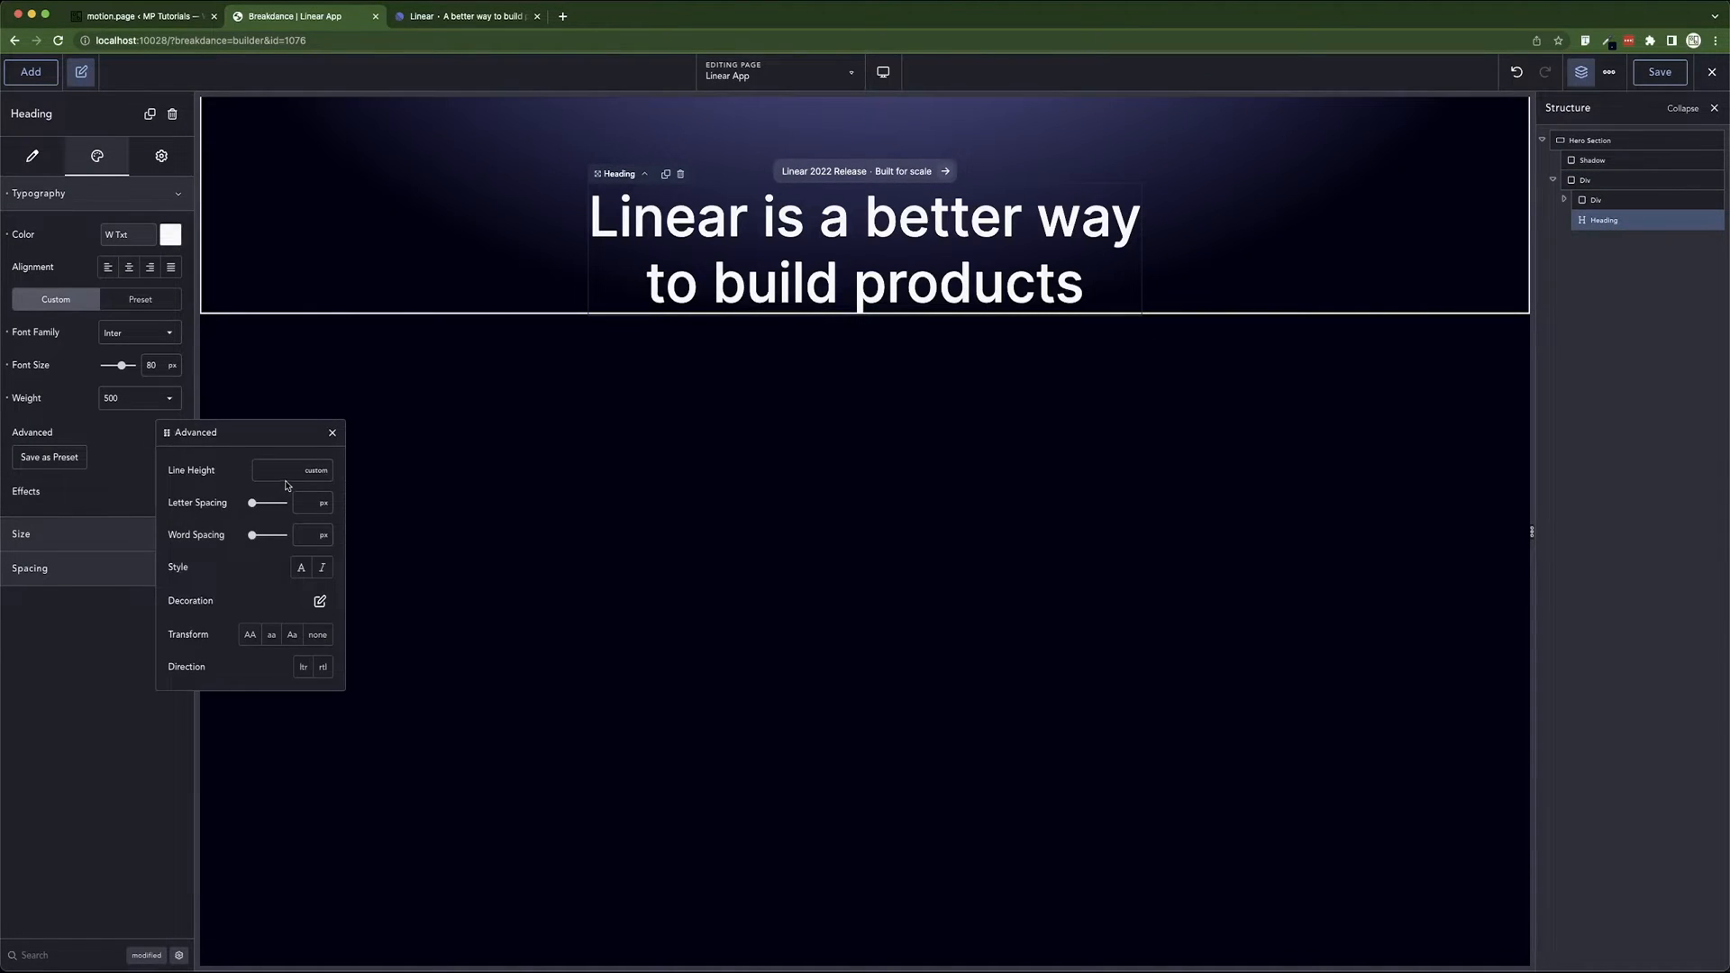
type("1")
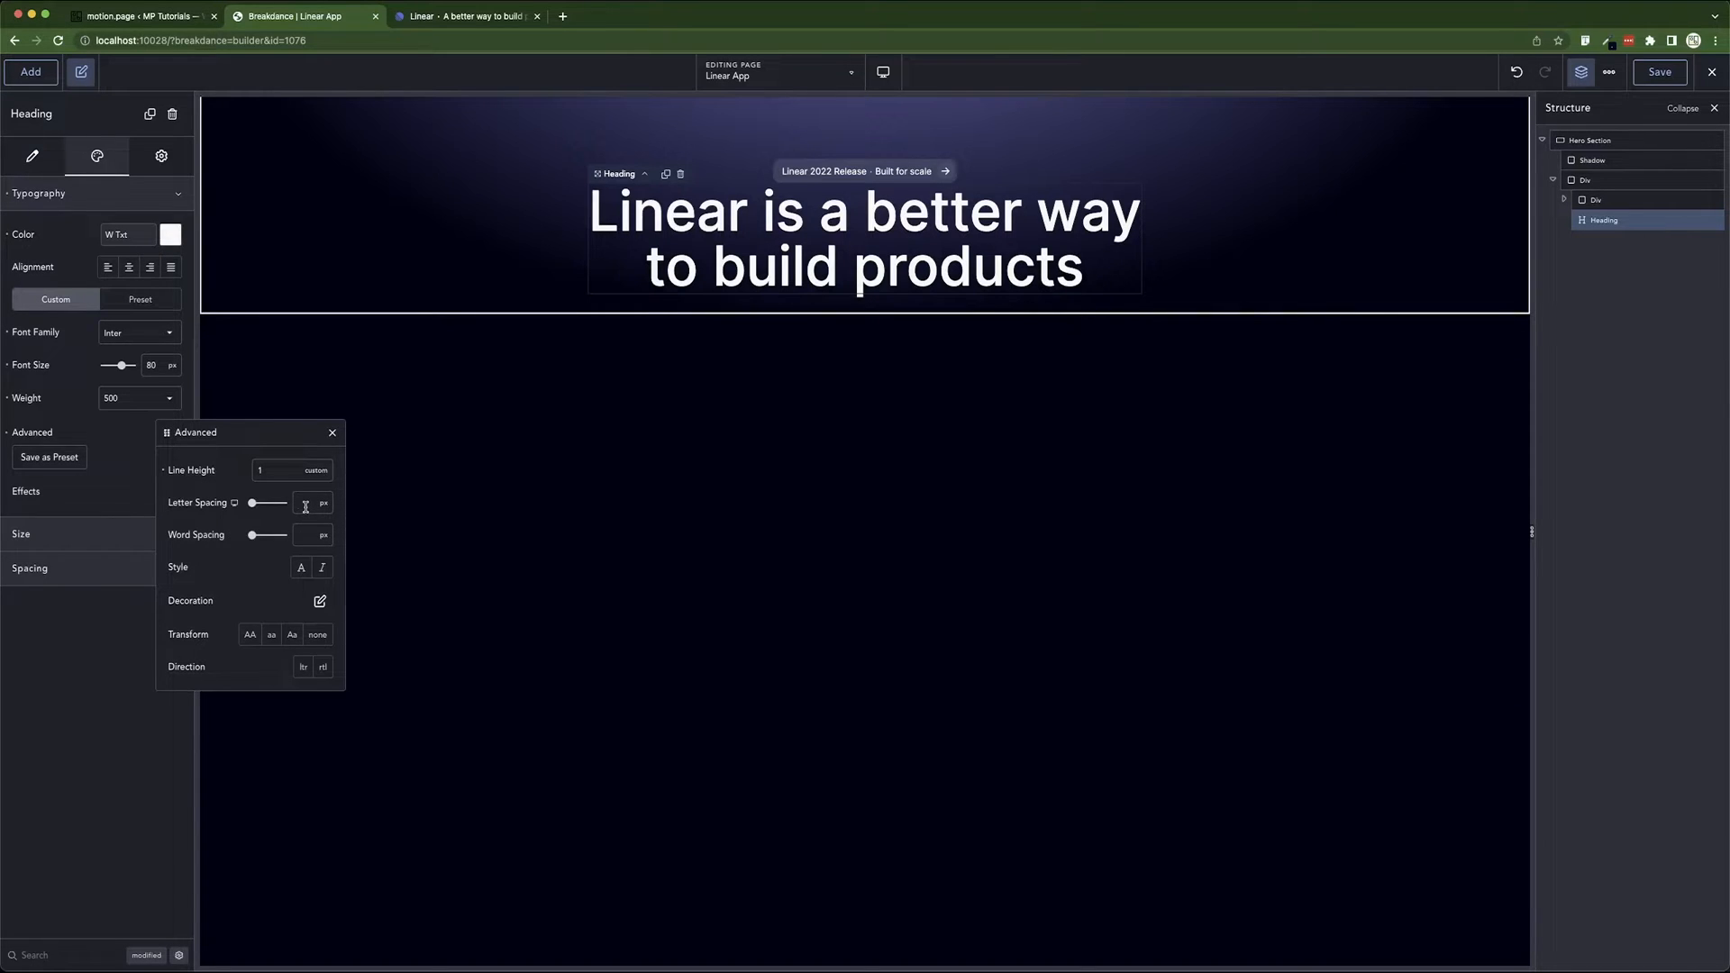
left_click(306, 506)
type("-1")
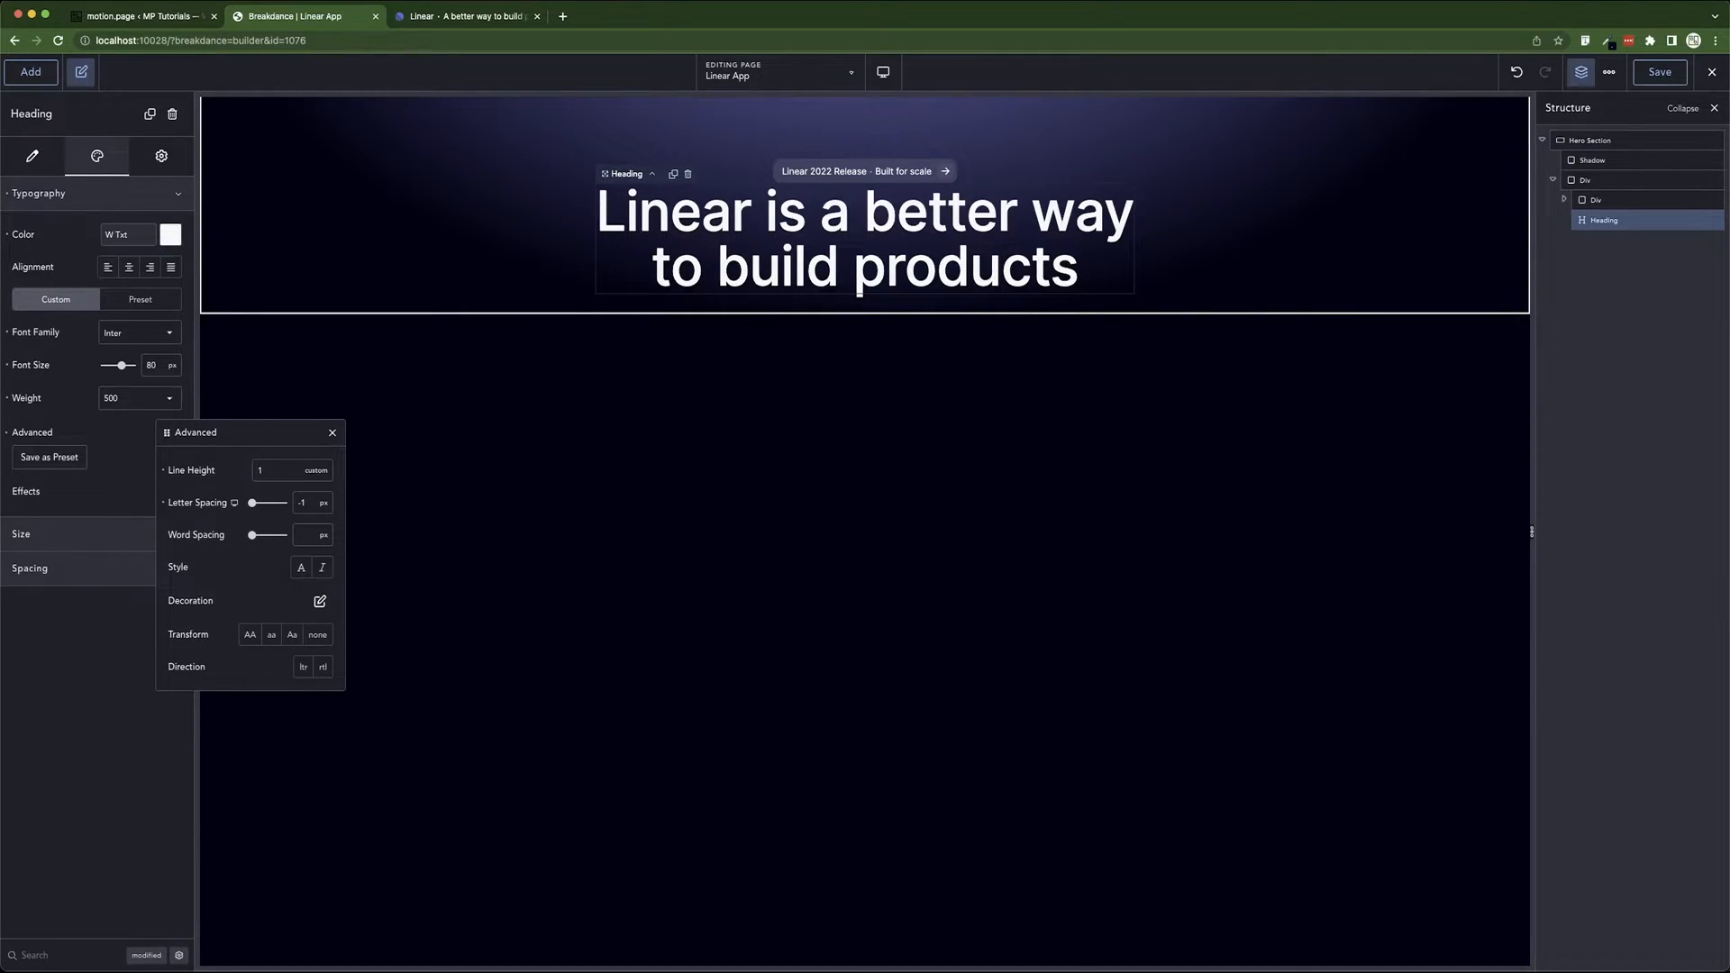
type(".6")
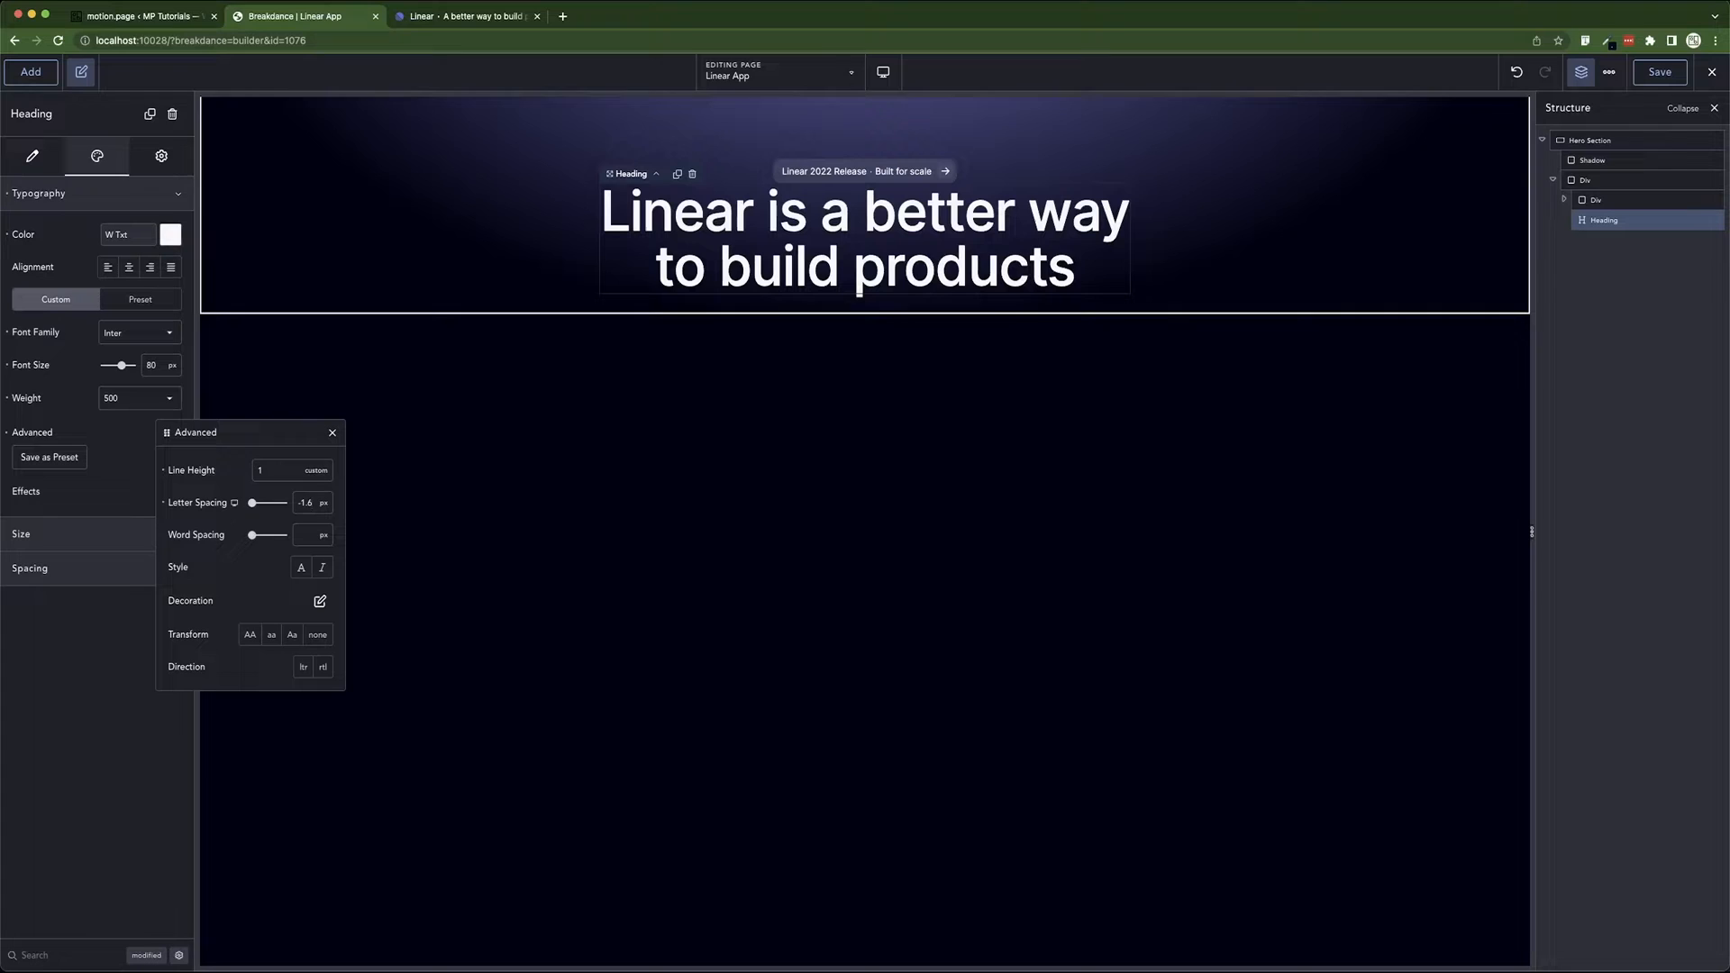
left_click(514, 246)
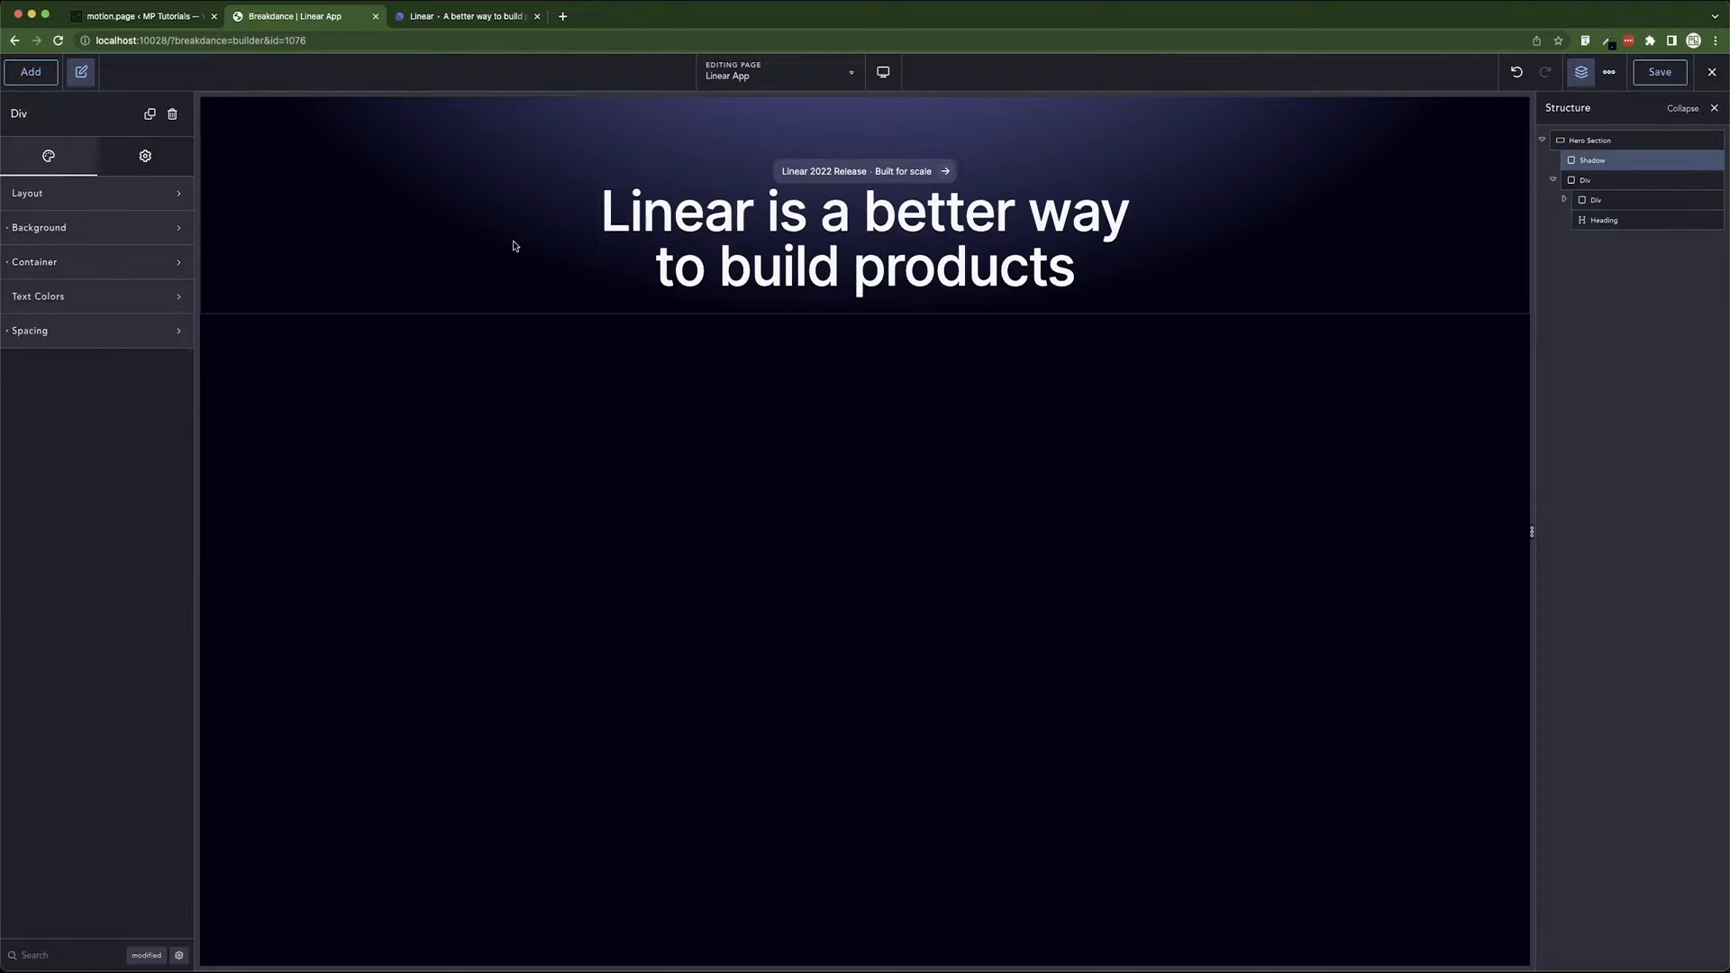
- Copy the two-line description below the heading on Linear's home page
left_click(455, 20)
left_click(652, 355)
left_click_drag(672, 309, 1032, 341)
key("super+c")
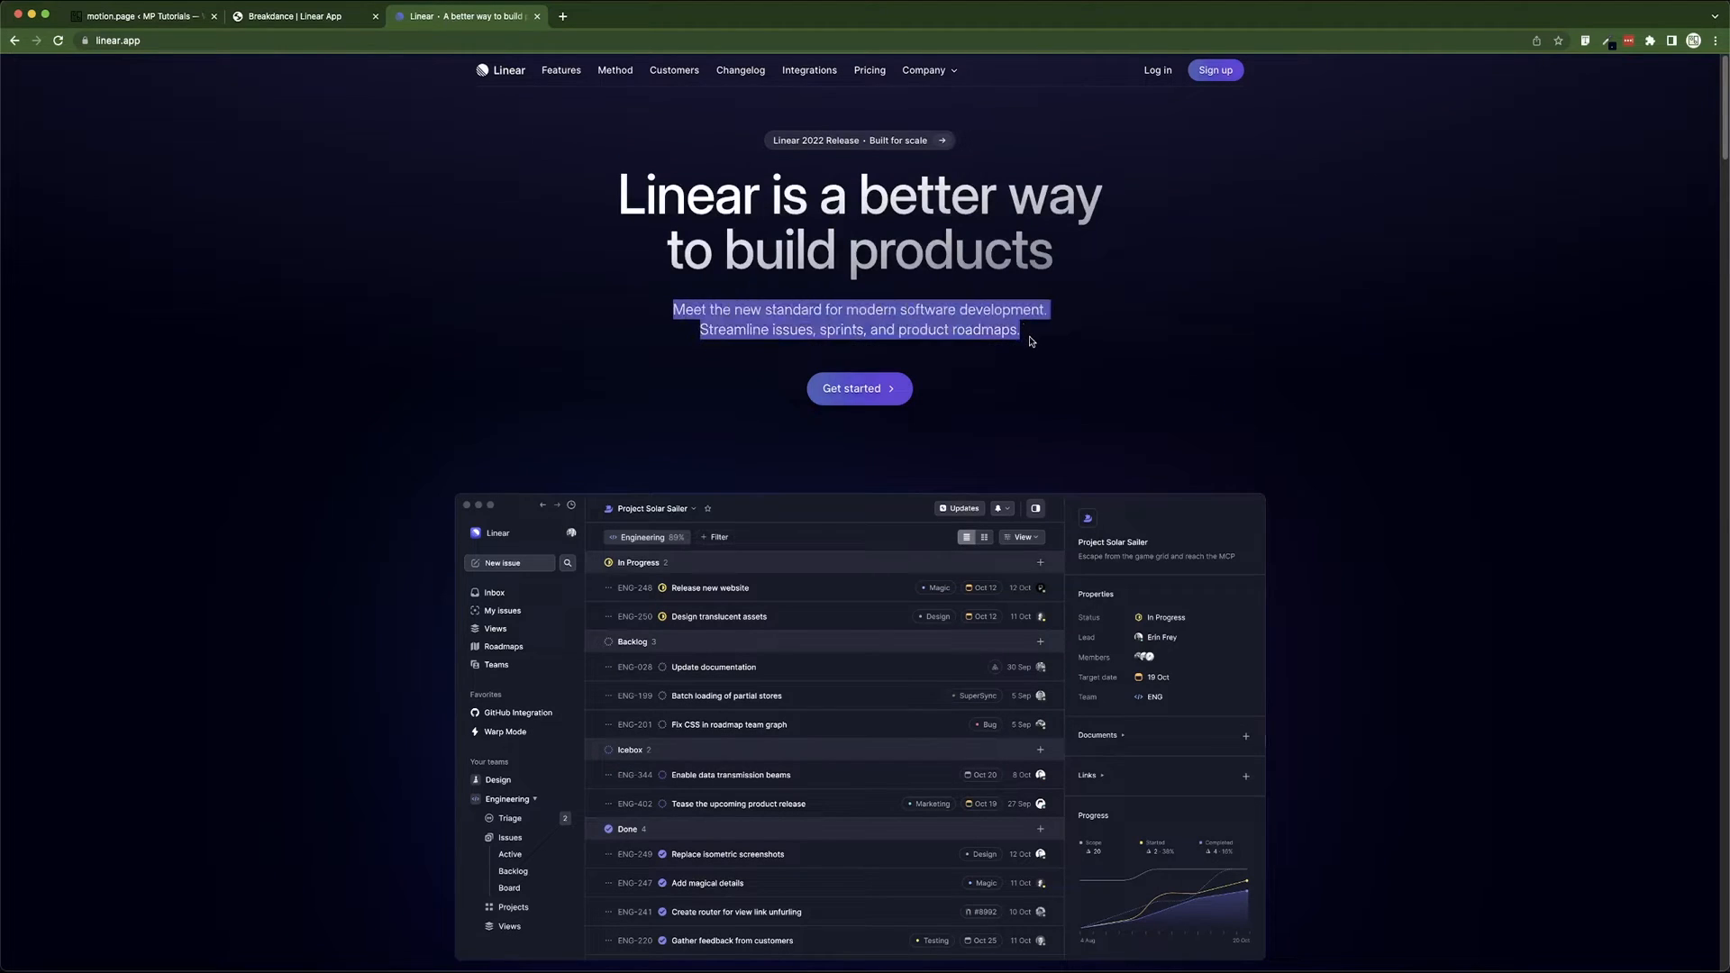
- Add a Text element to the outer Div in Breakdance, reading "Meet the new standard for modern software development. Streamline issues, sprints, and product roadmaps."
left_click(271, 13)
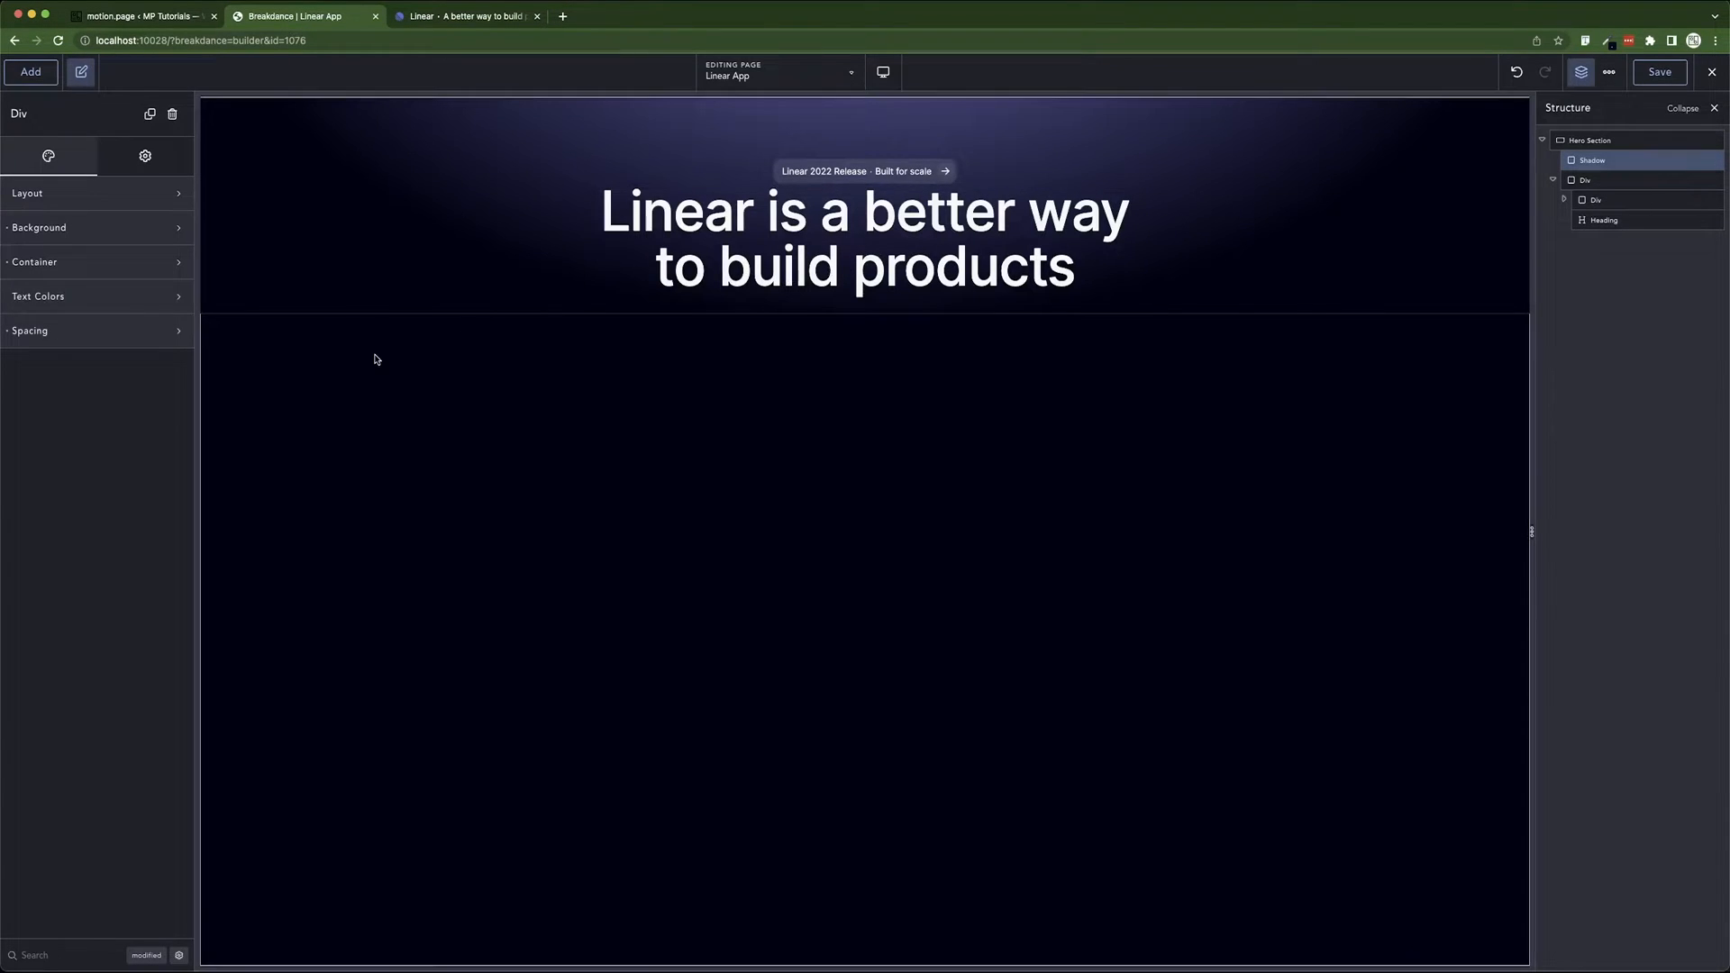
left_click(1604, 180)
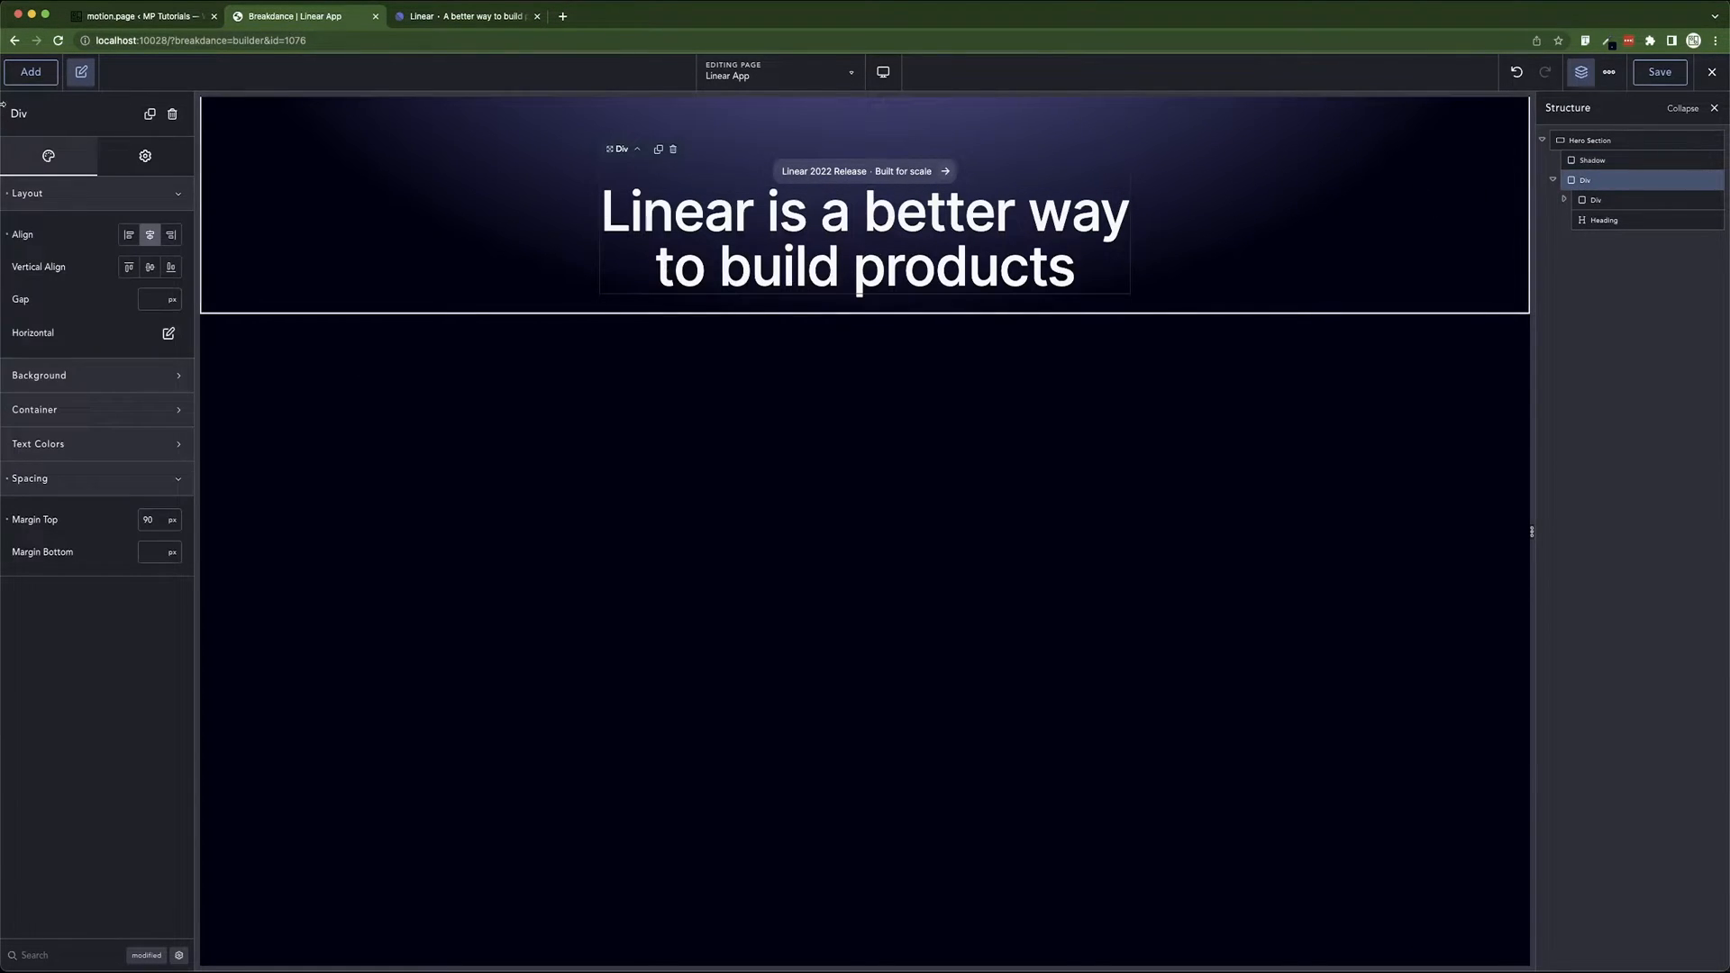
left_click(27, 74)
left_click(90, 397)
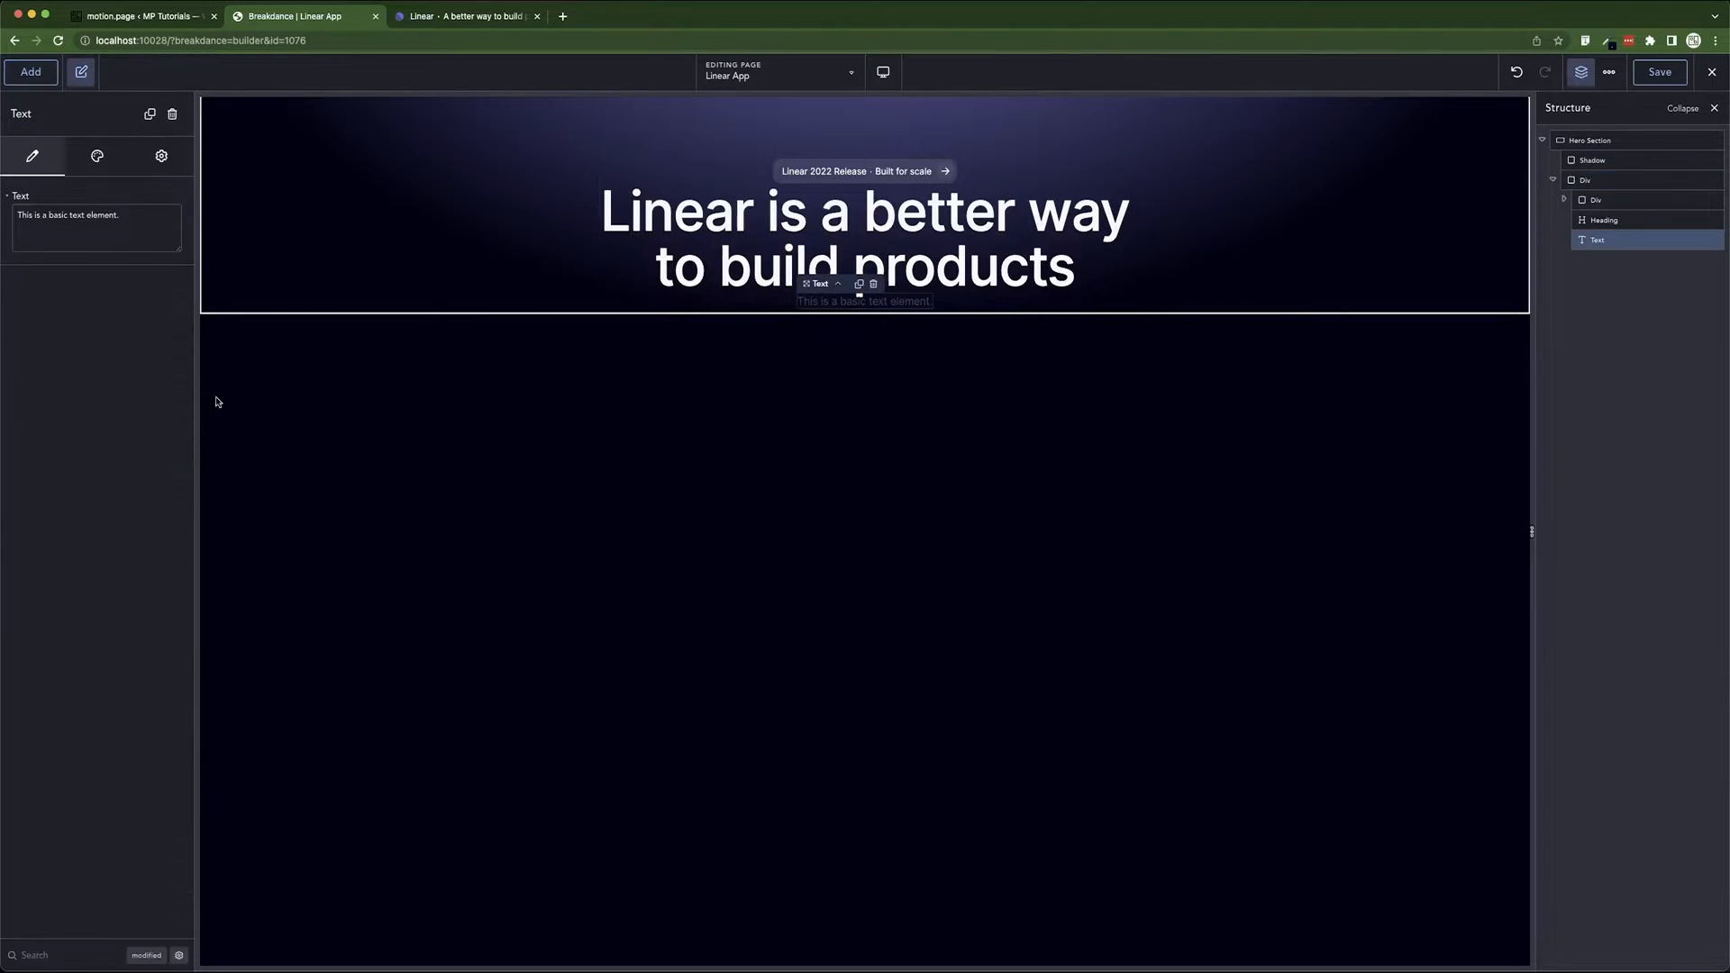
key("super+a")
key("BackSpace")
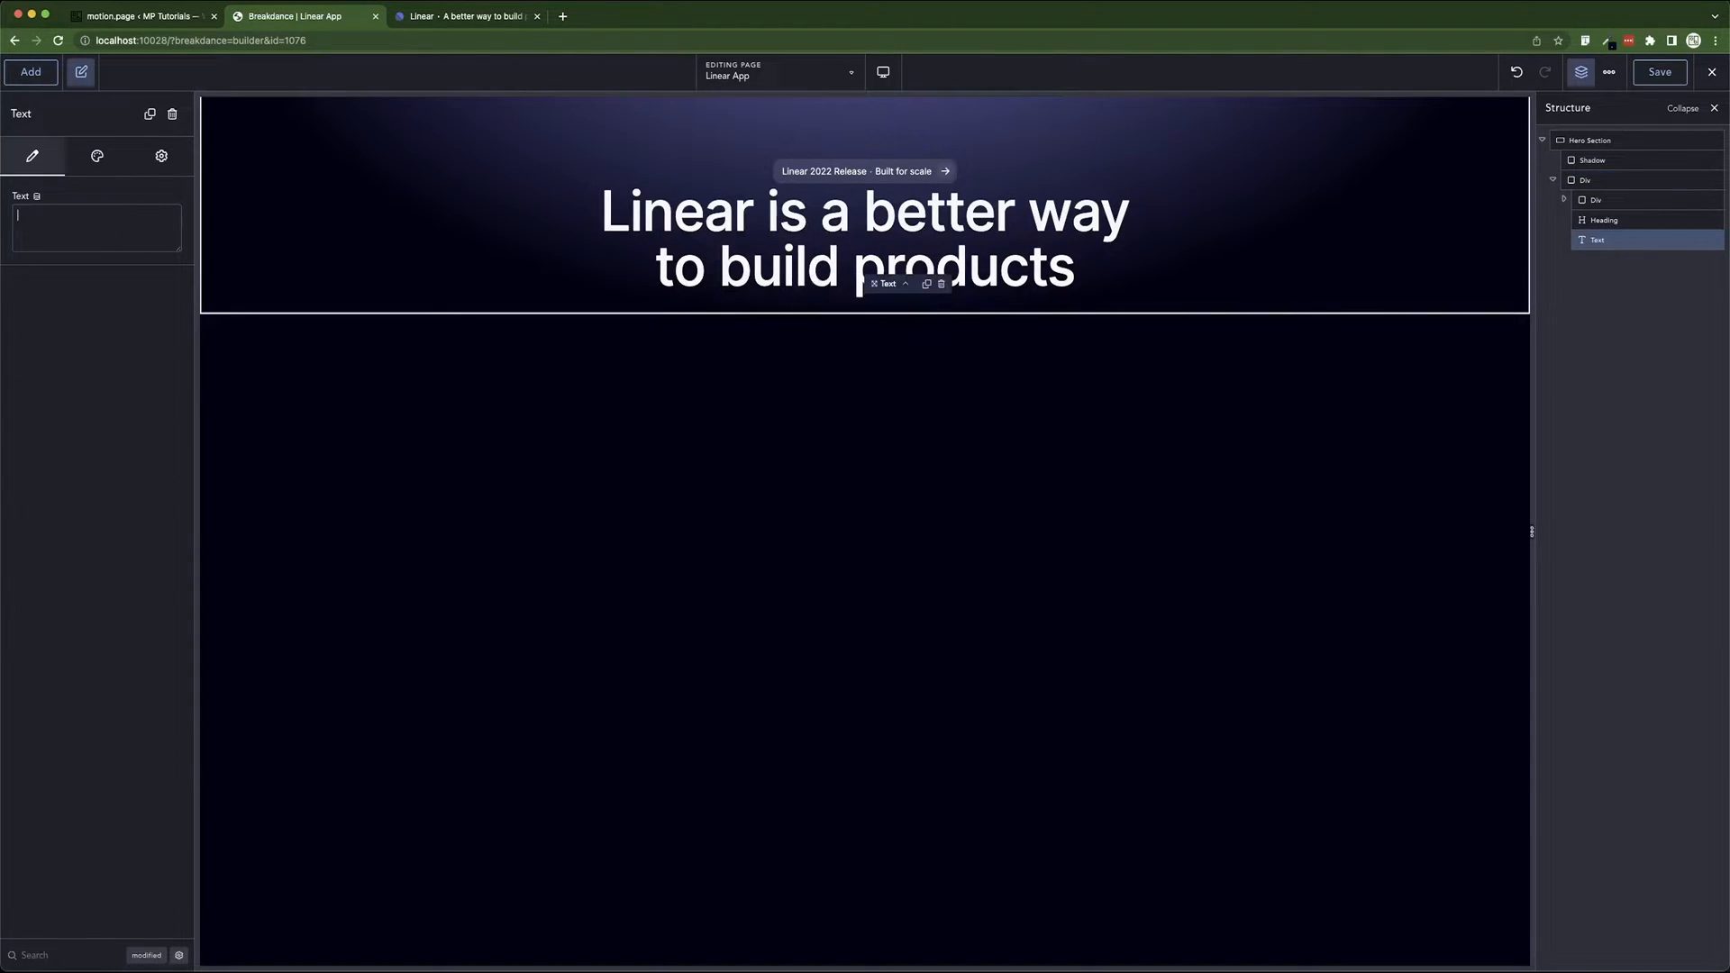
key("super+v")
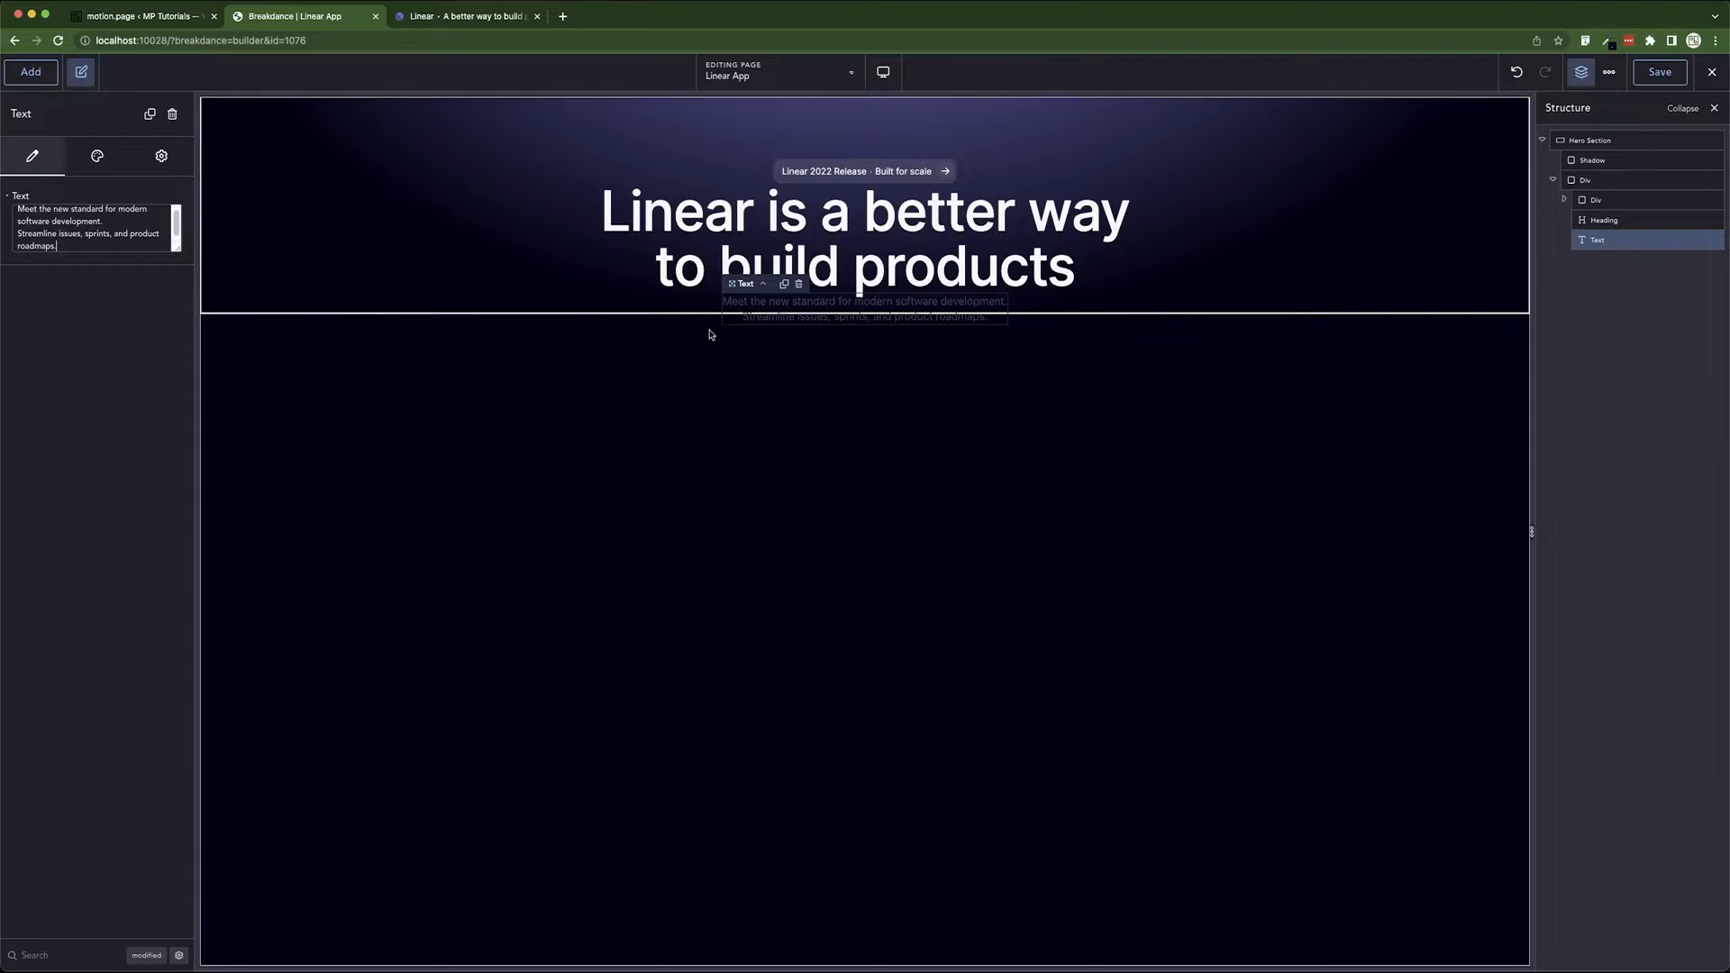
- Set the description text's font size to 20 px and its font family to Inter
left_click(106, 153)
left_click(132, 230)
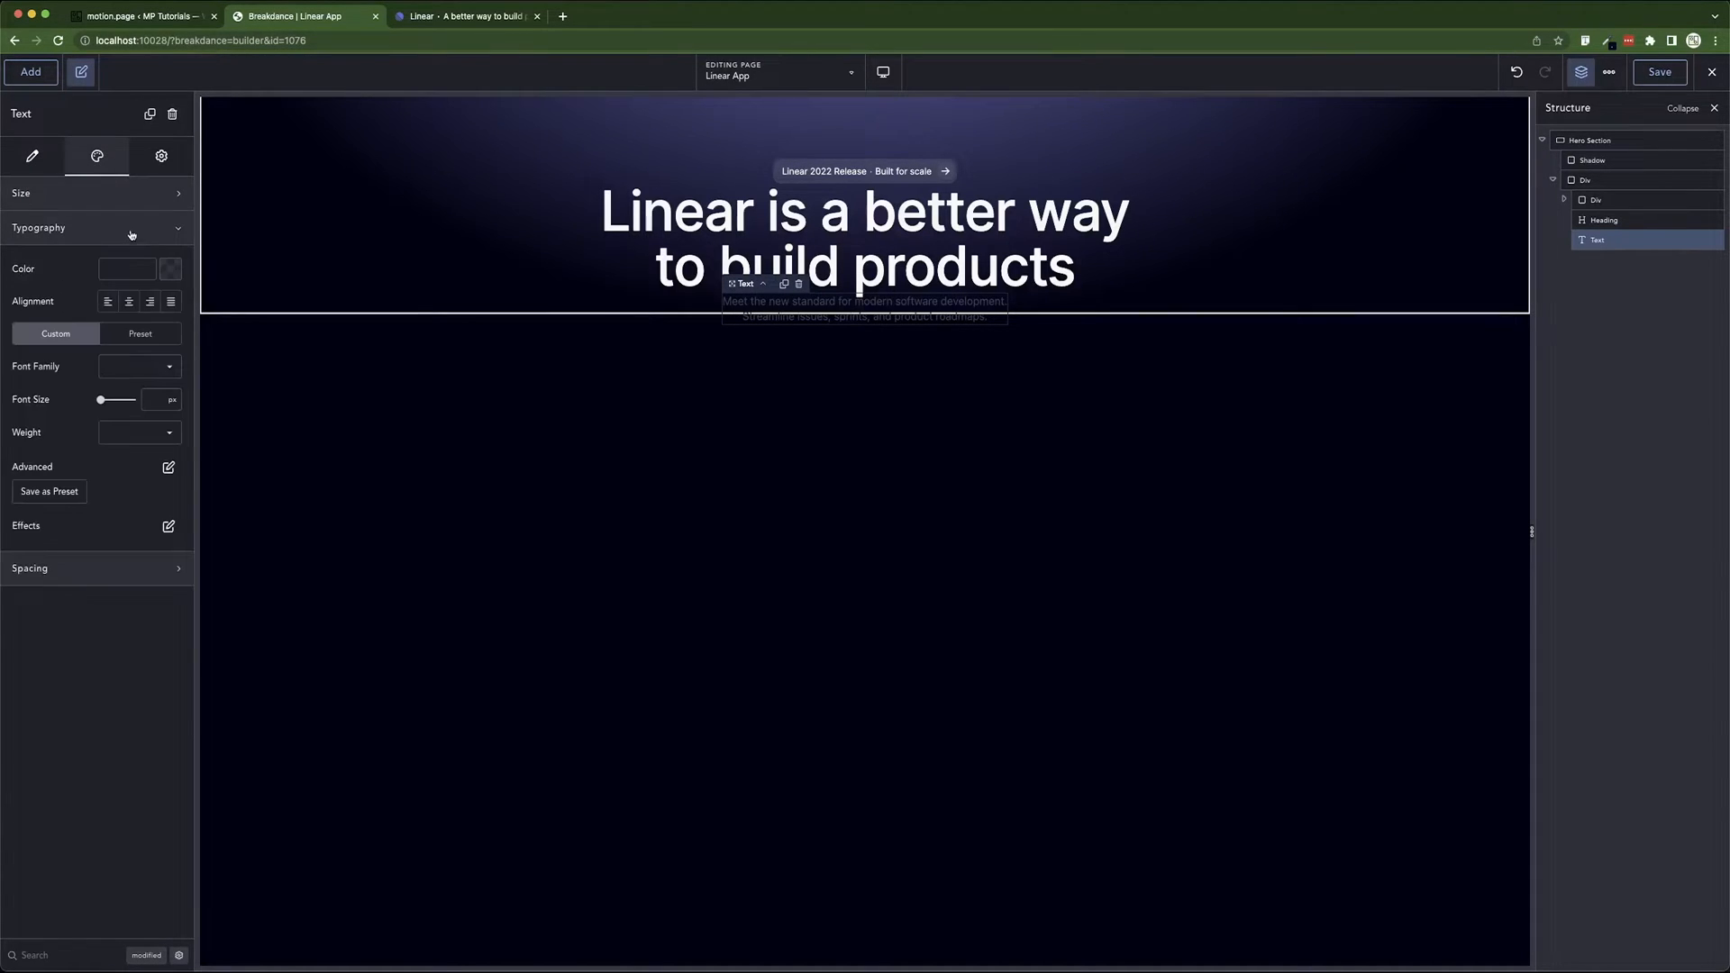
left_click(151, 400)
type("20")
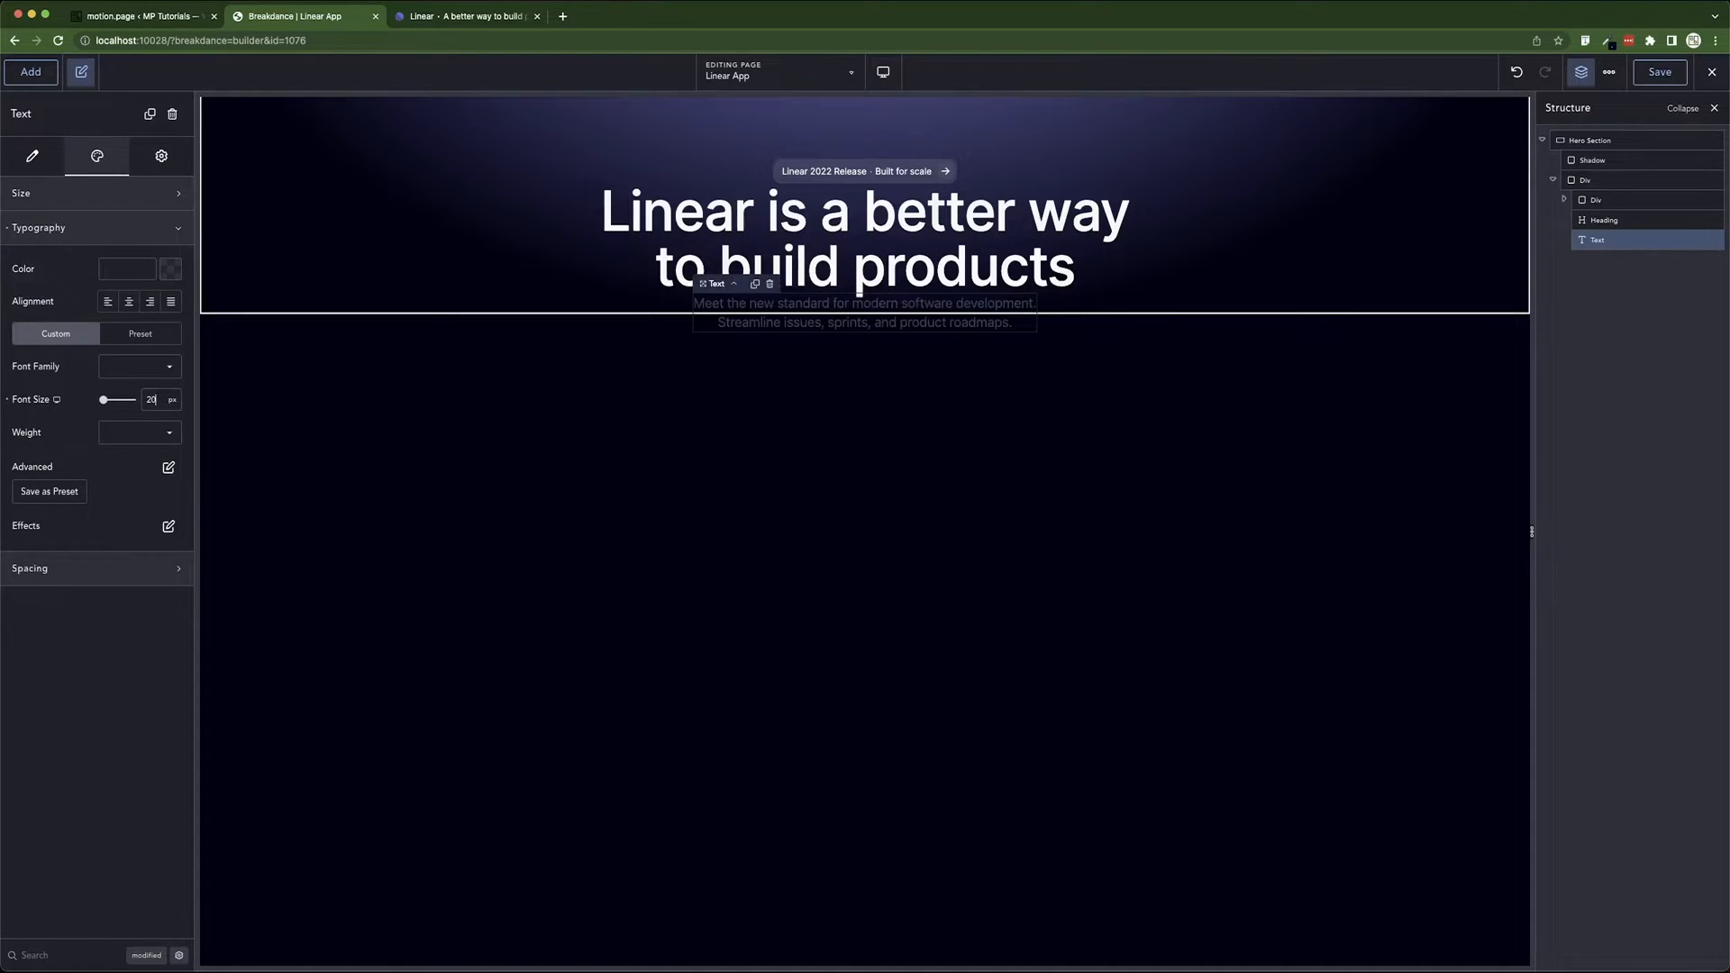
left_click(140, 368)
type("Inter")
left_click(140, 399)
- Set the description text's color to the saved Text PP color and open its font weight options
left_click(171, 269)
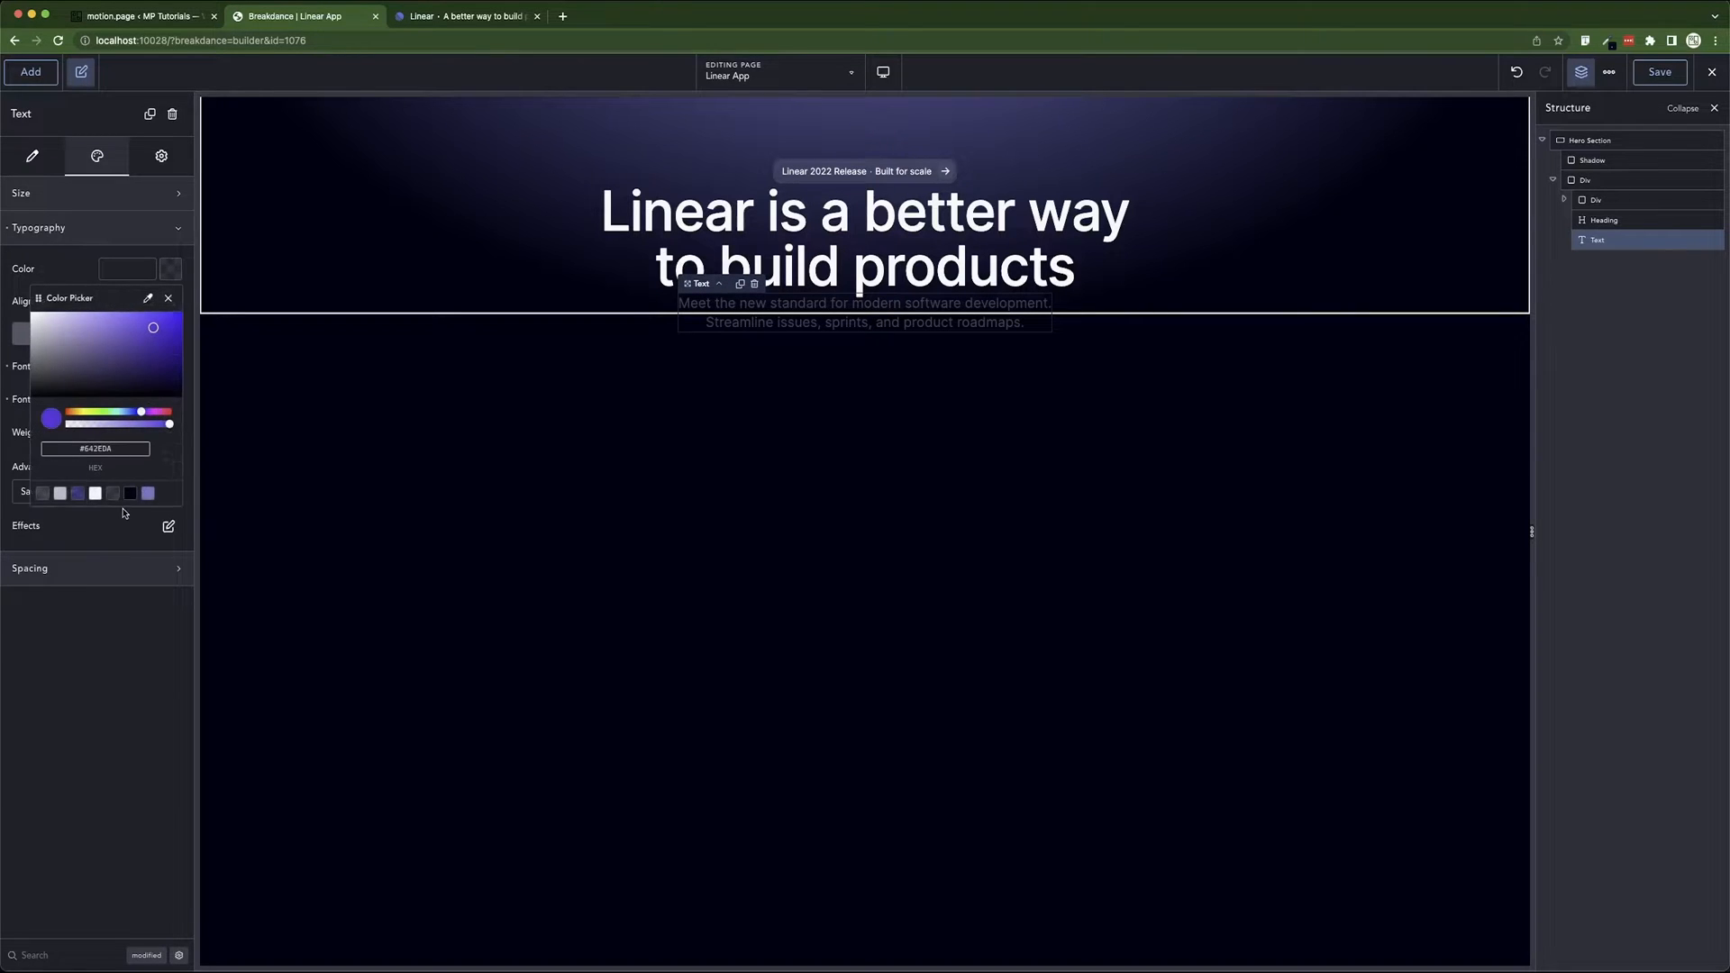
left_click(59, 493)
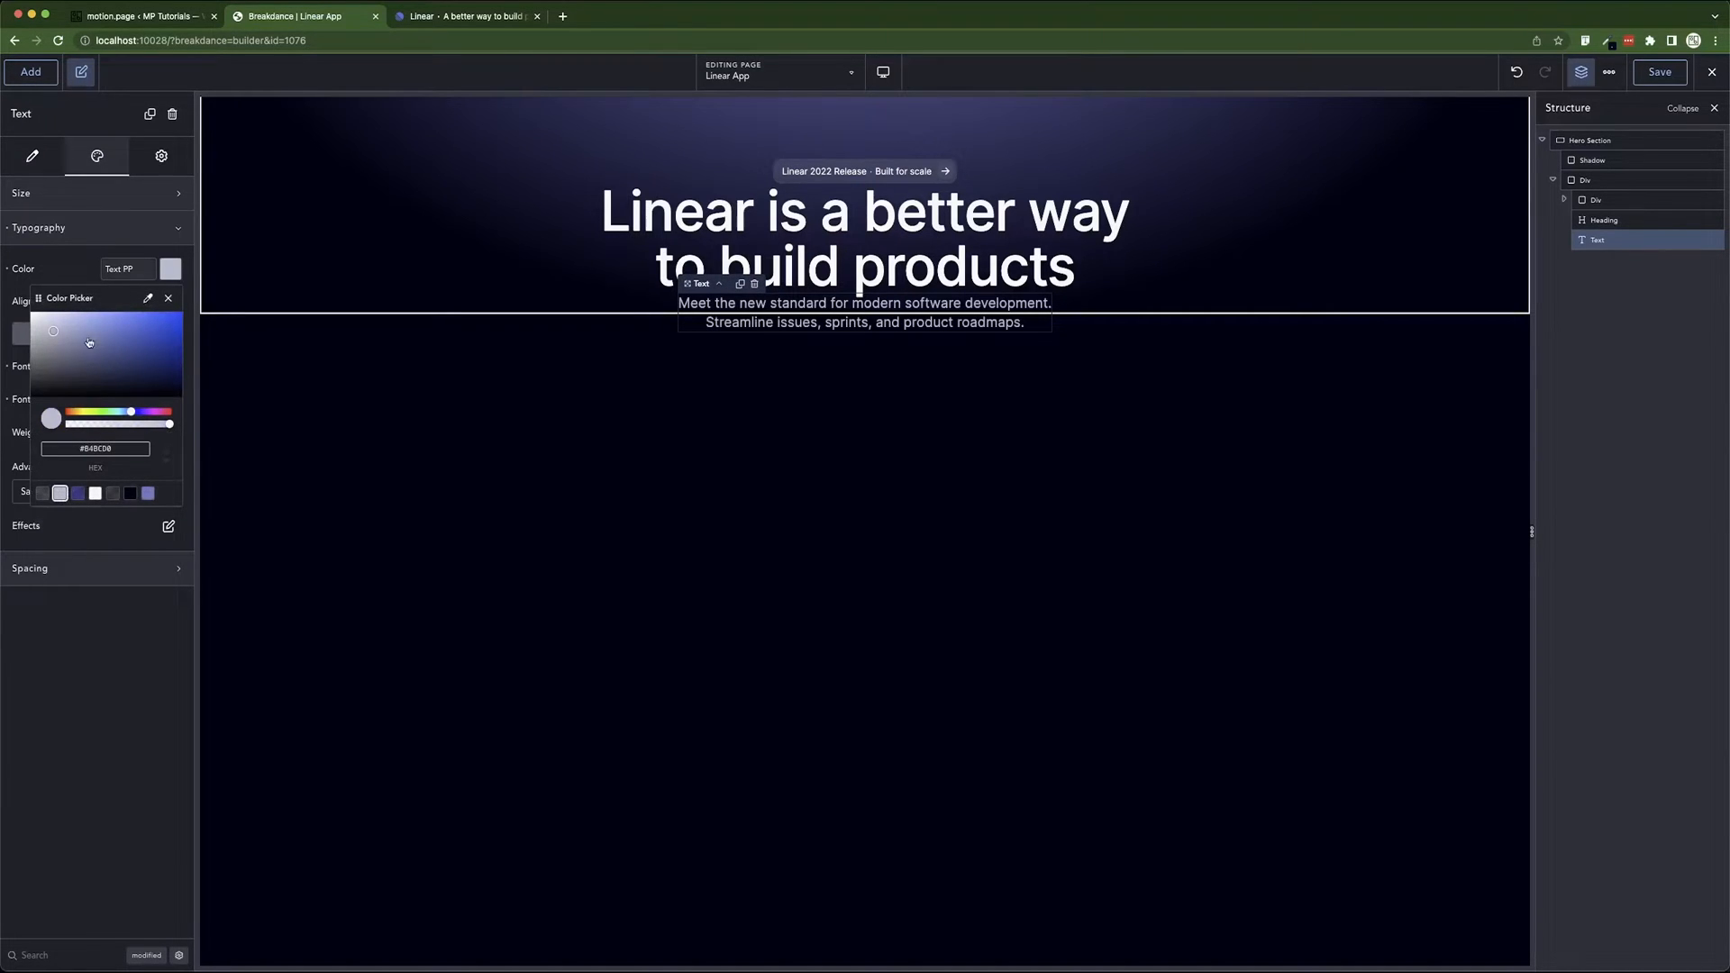
left_click(73, 263)
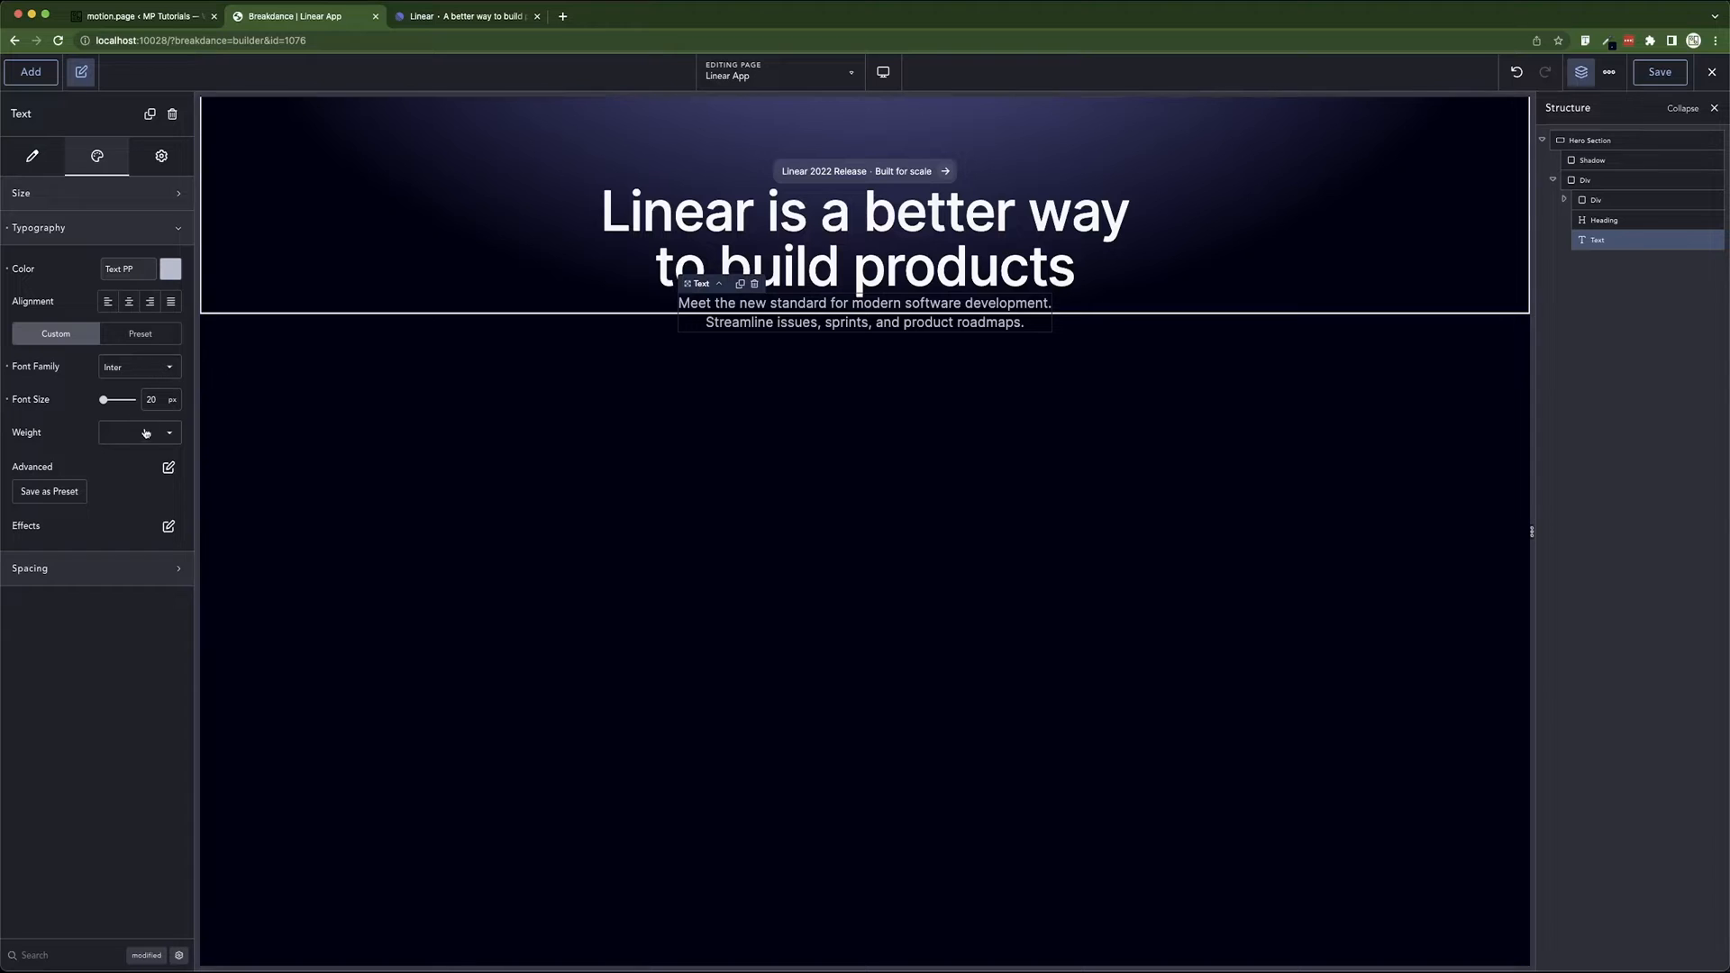
left_click(132, 435)
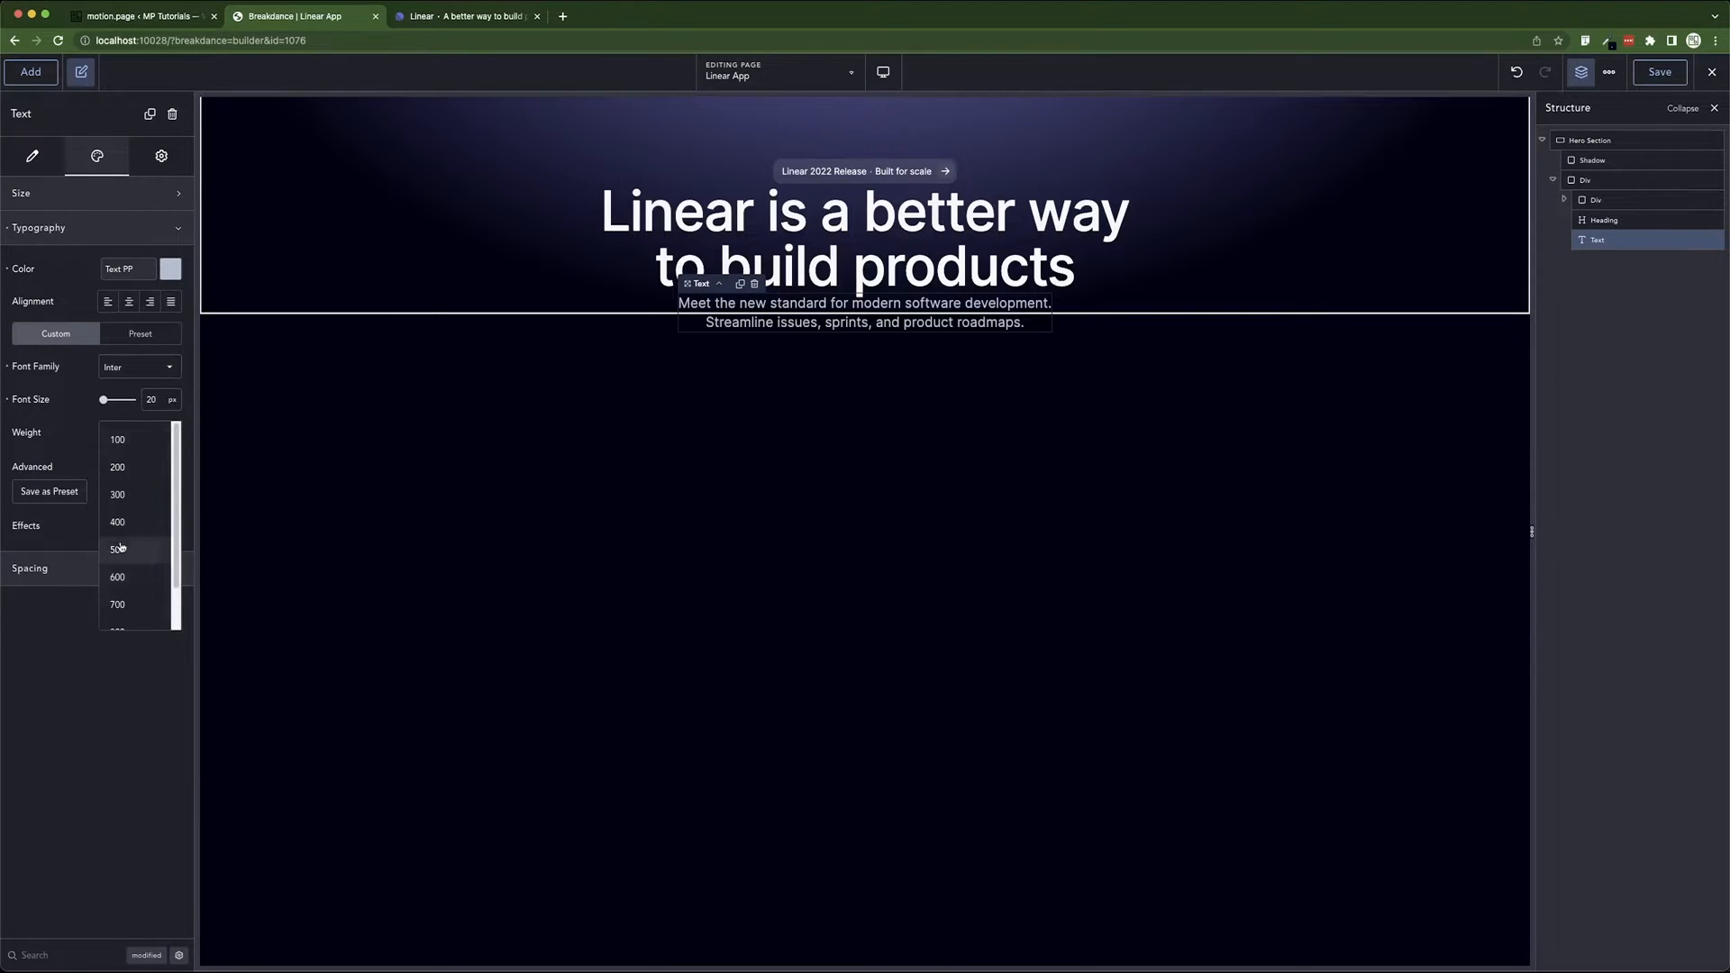
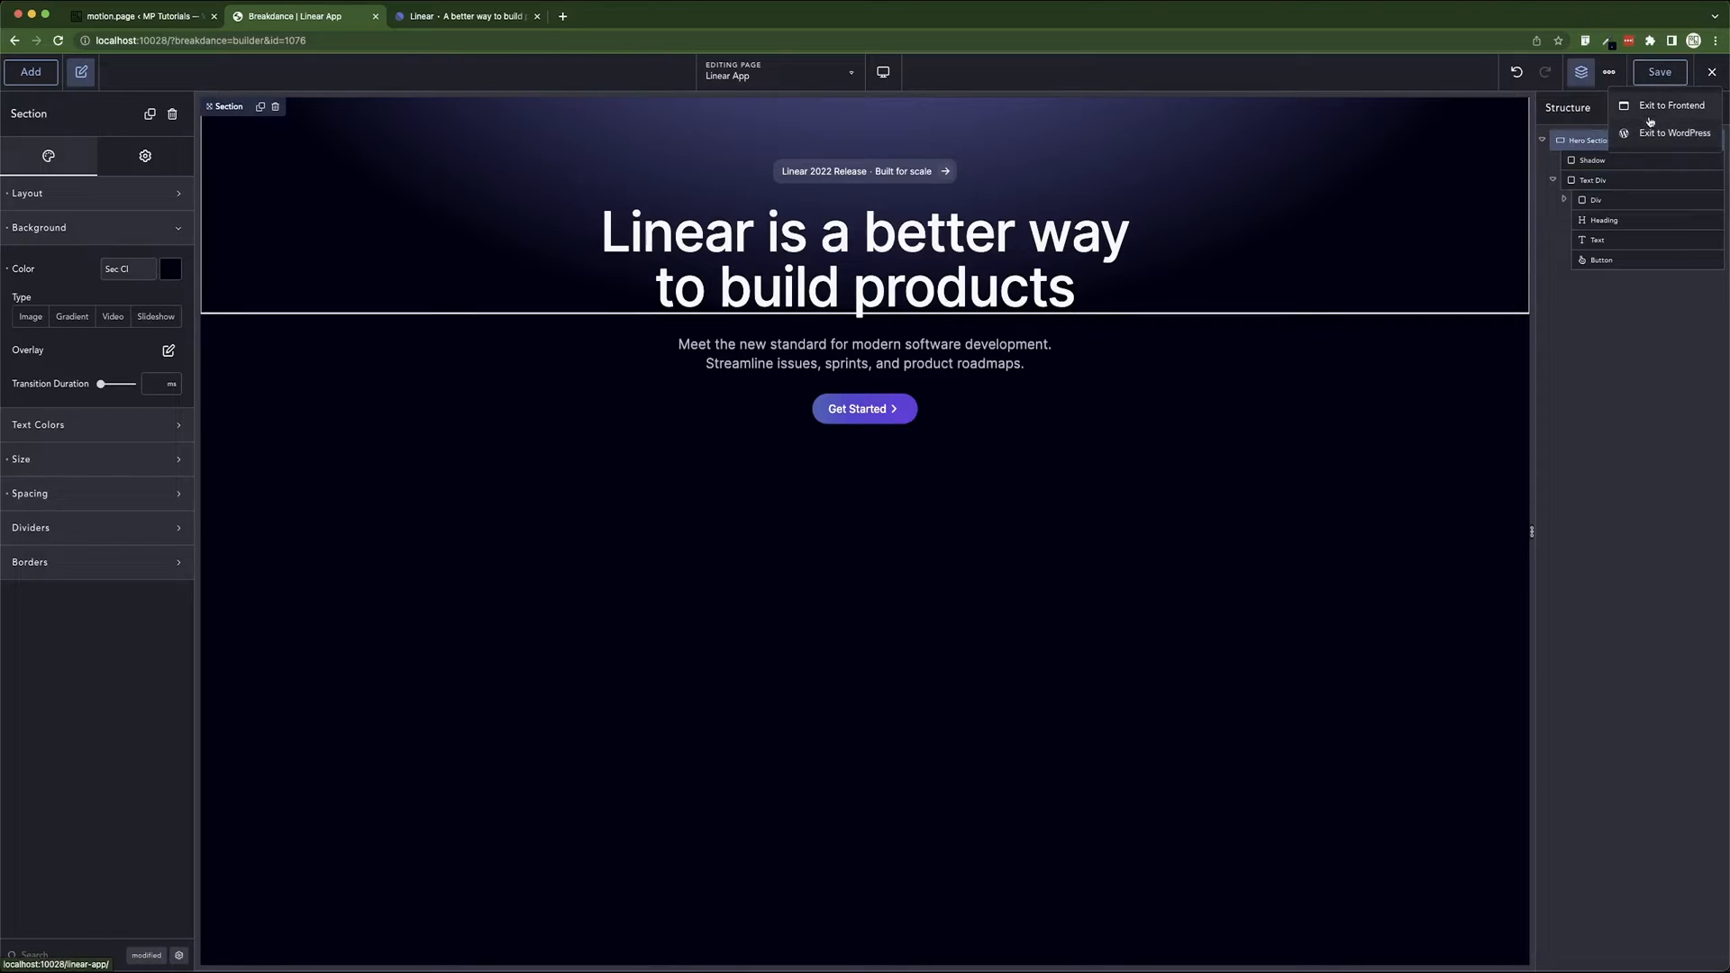
- Open the page's front end and compare its hero section with Linear's home page
left_click(1649, 111)
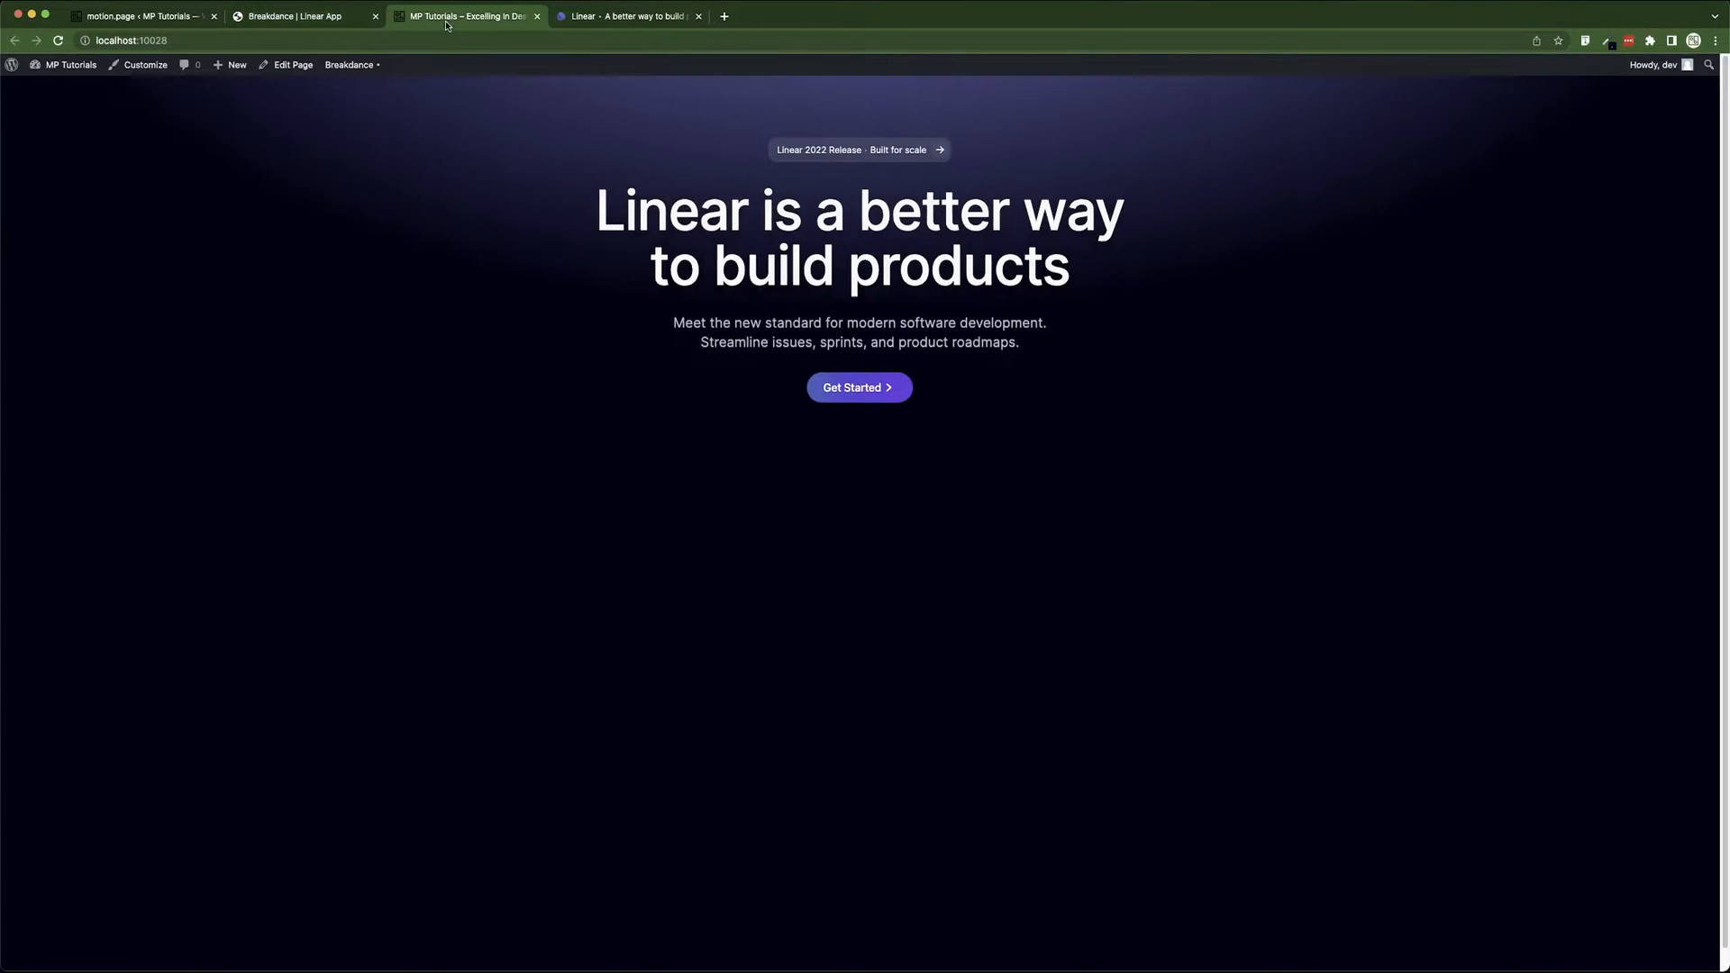
left_click(595, 18)
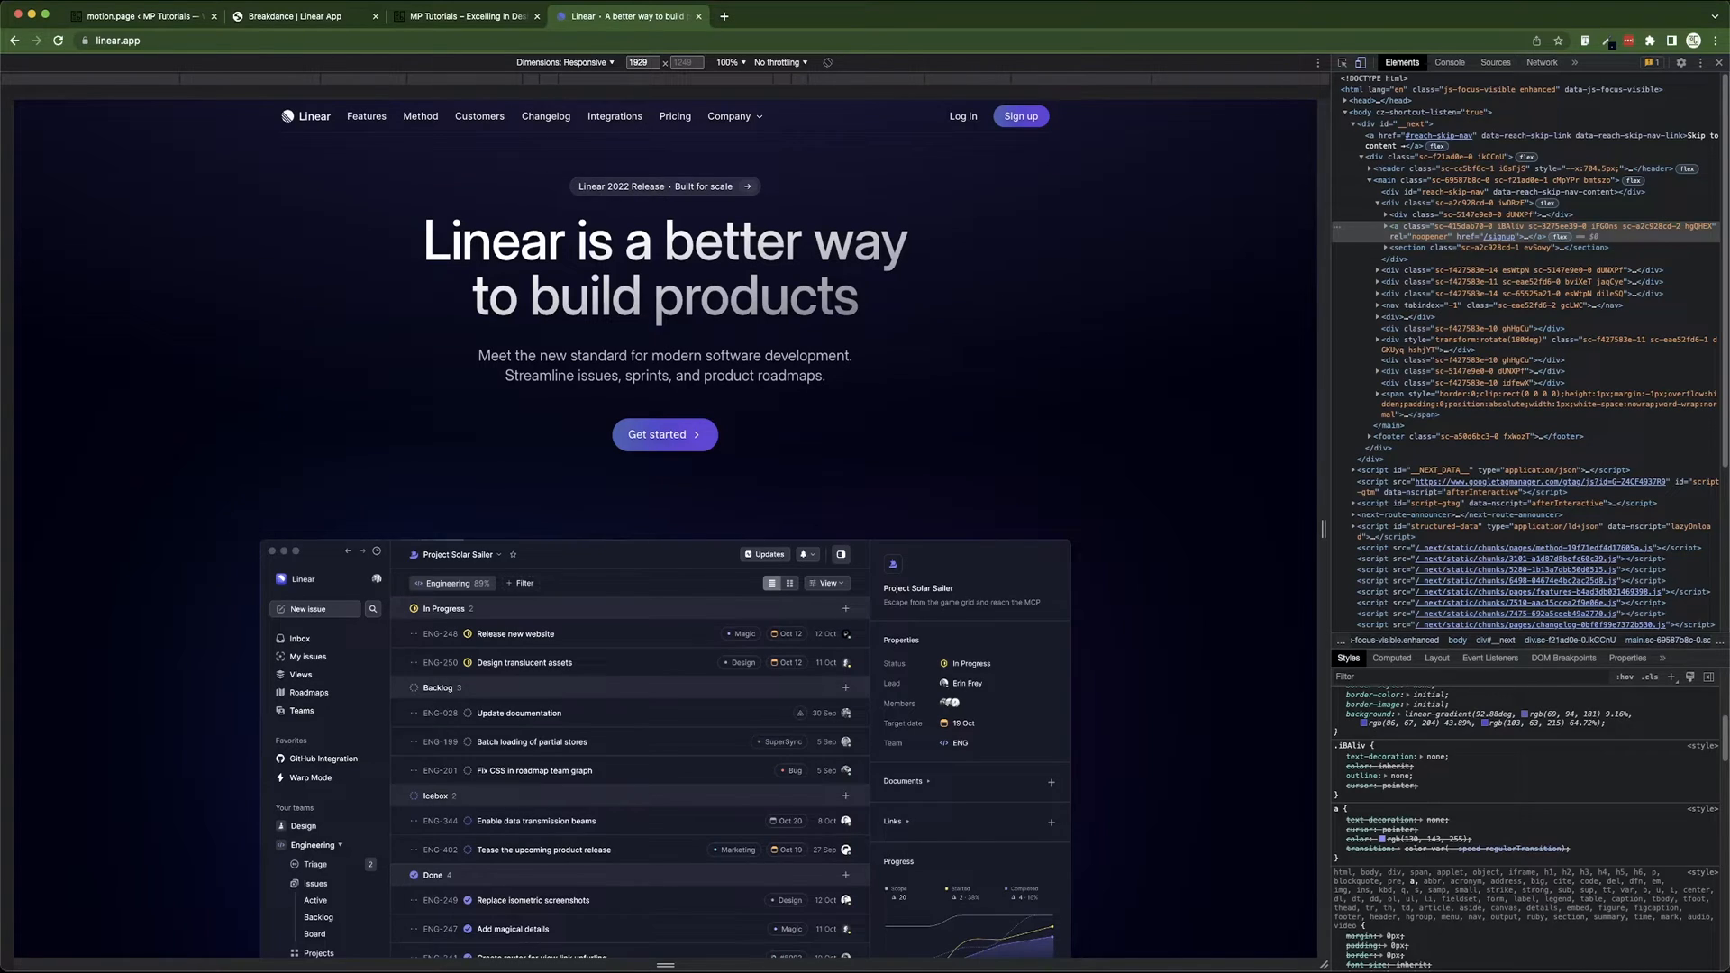
left_click(429, 15)
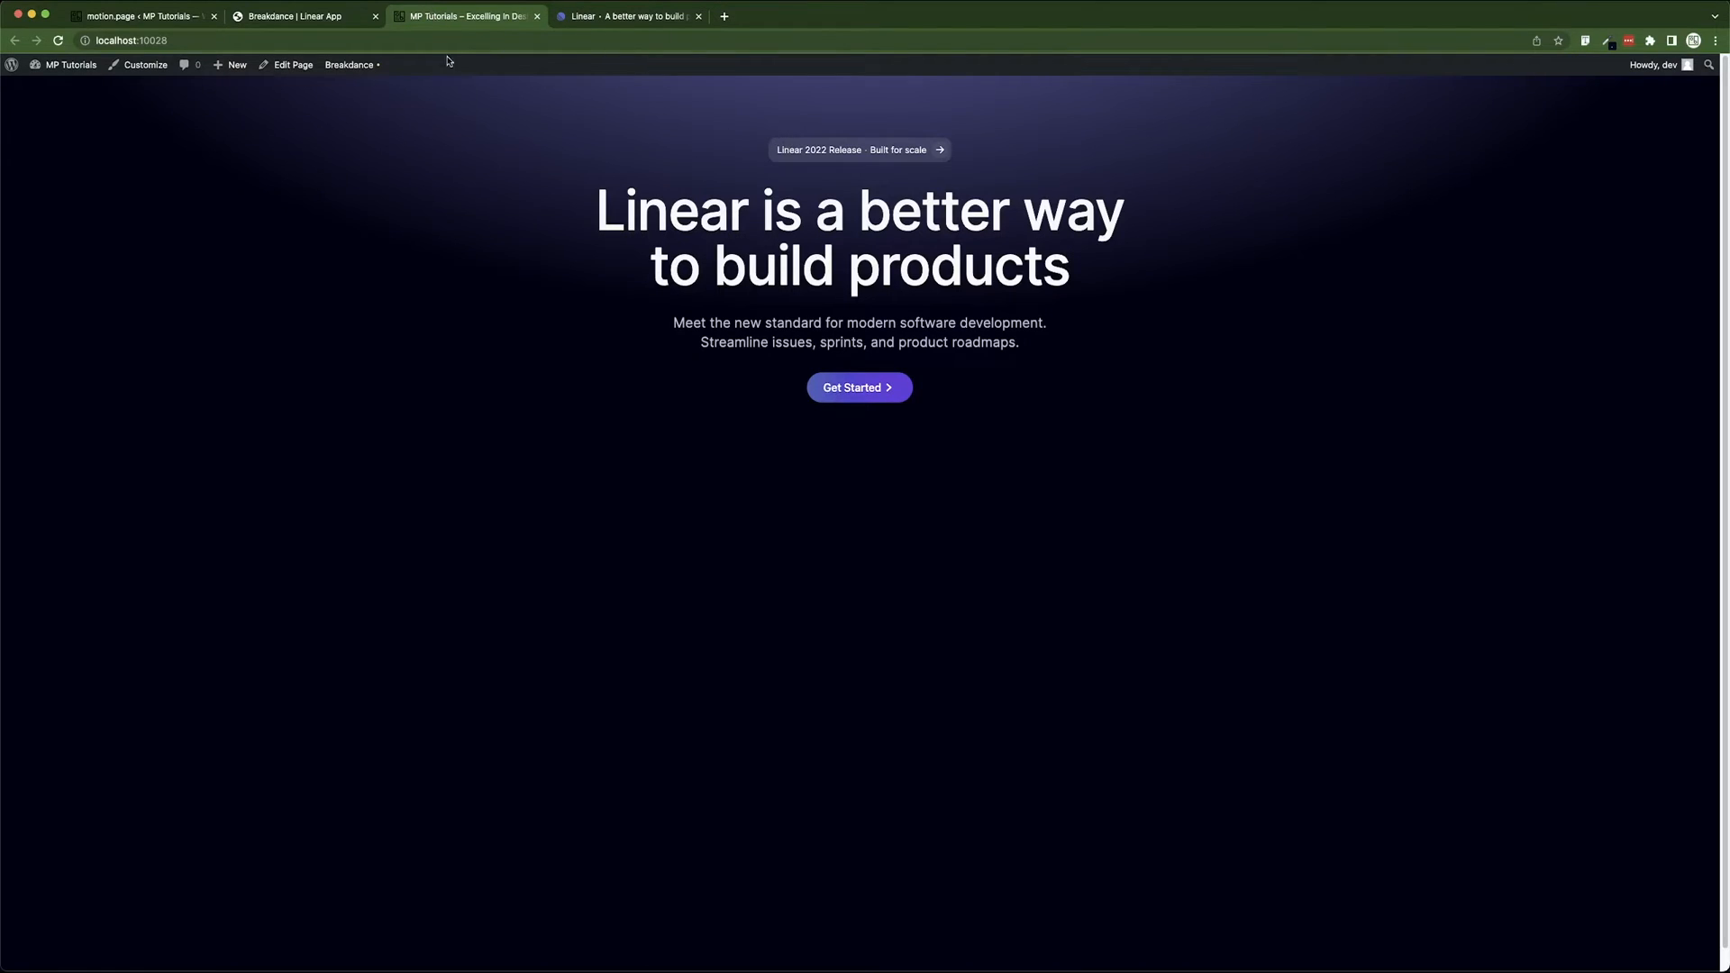
- Lower the alpha of the purple 7877c6 stop in the Shadow div's radial gradient to 30 in Breakdance and save the page
left_click(305, 17)
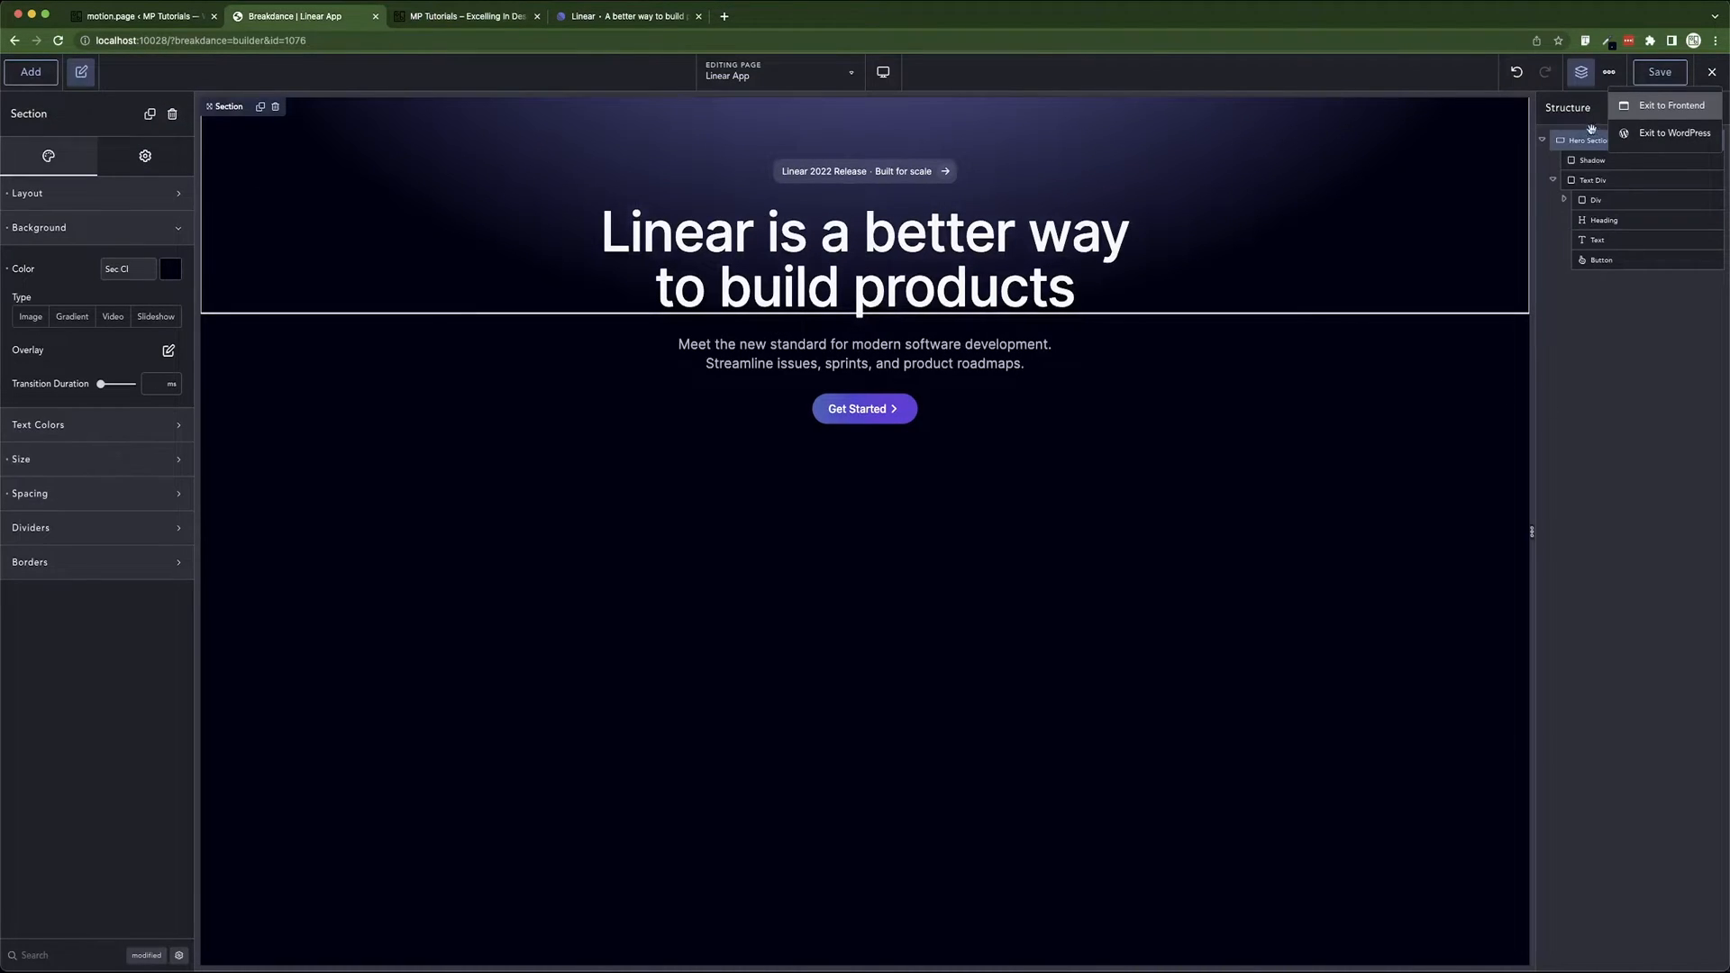
left_click(1592, 161)
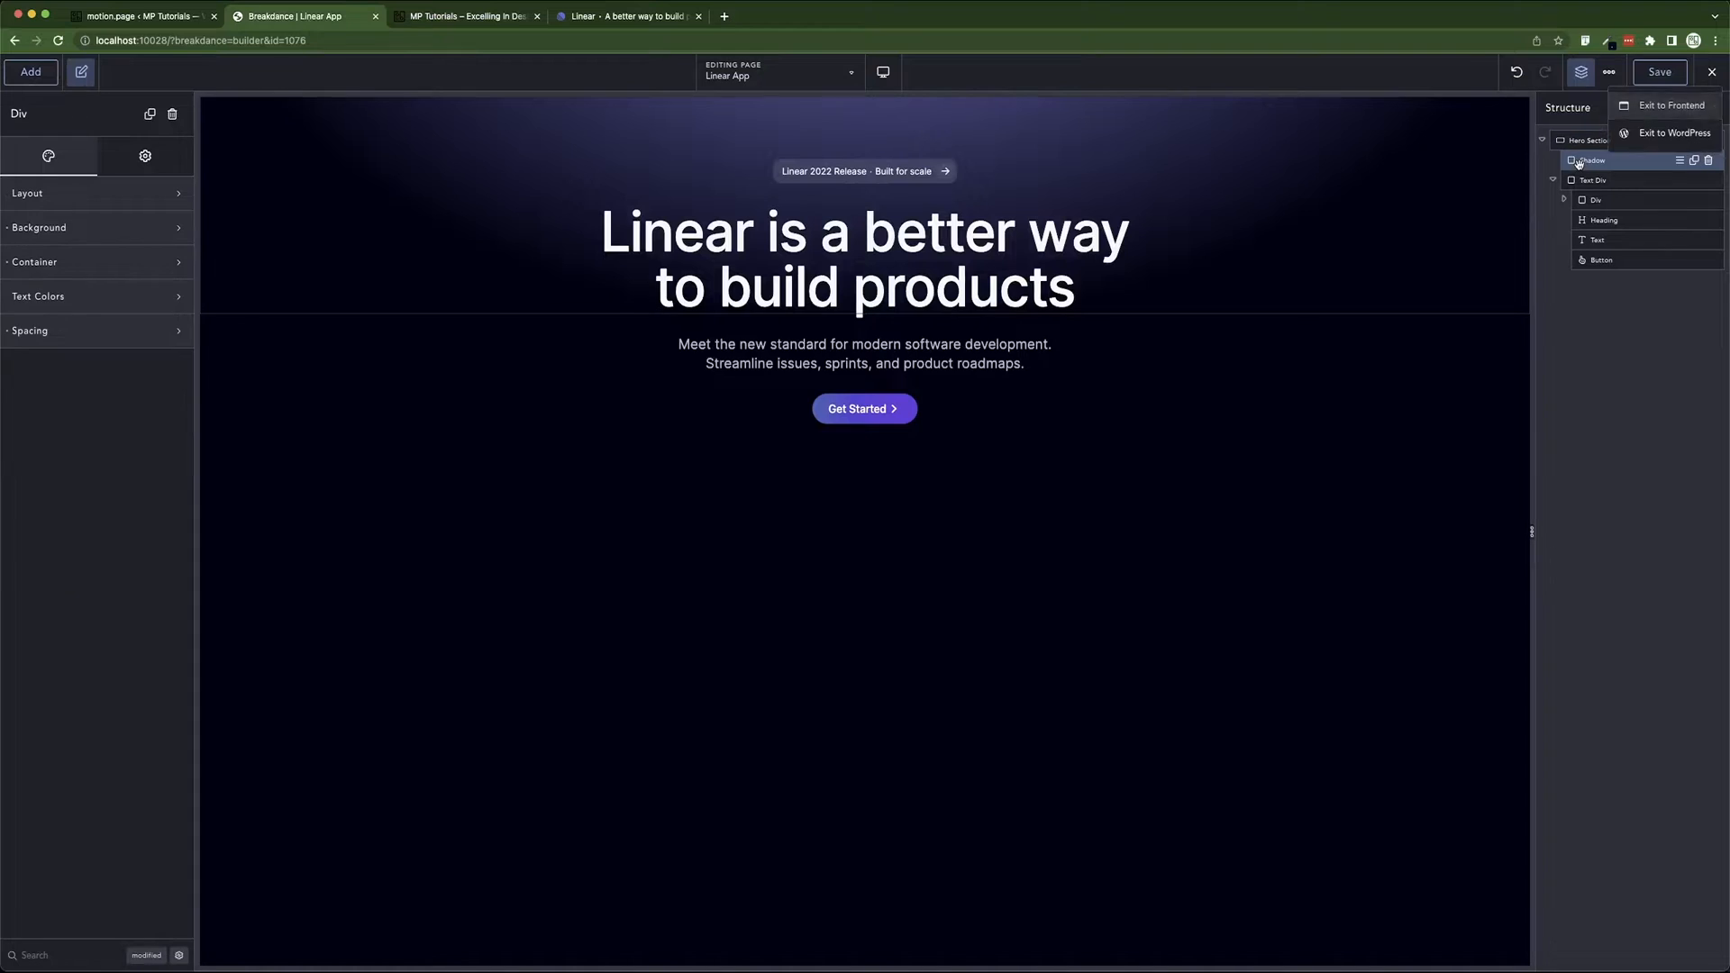
left_click(83, 234)
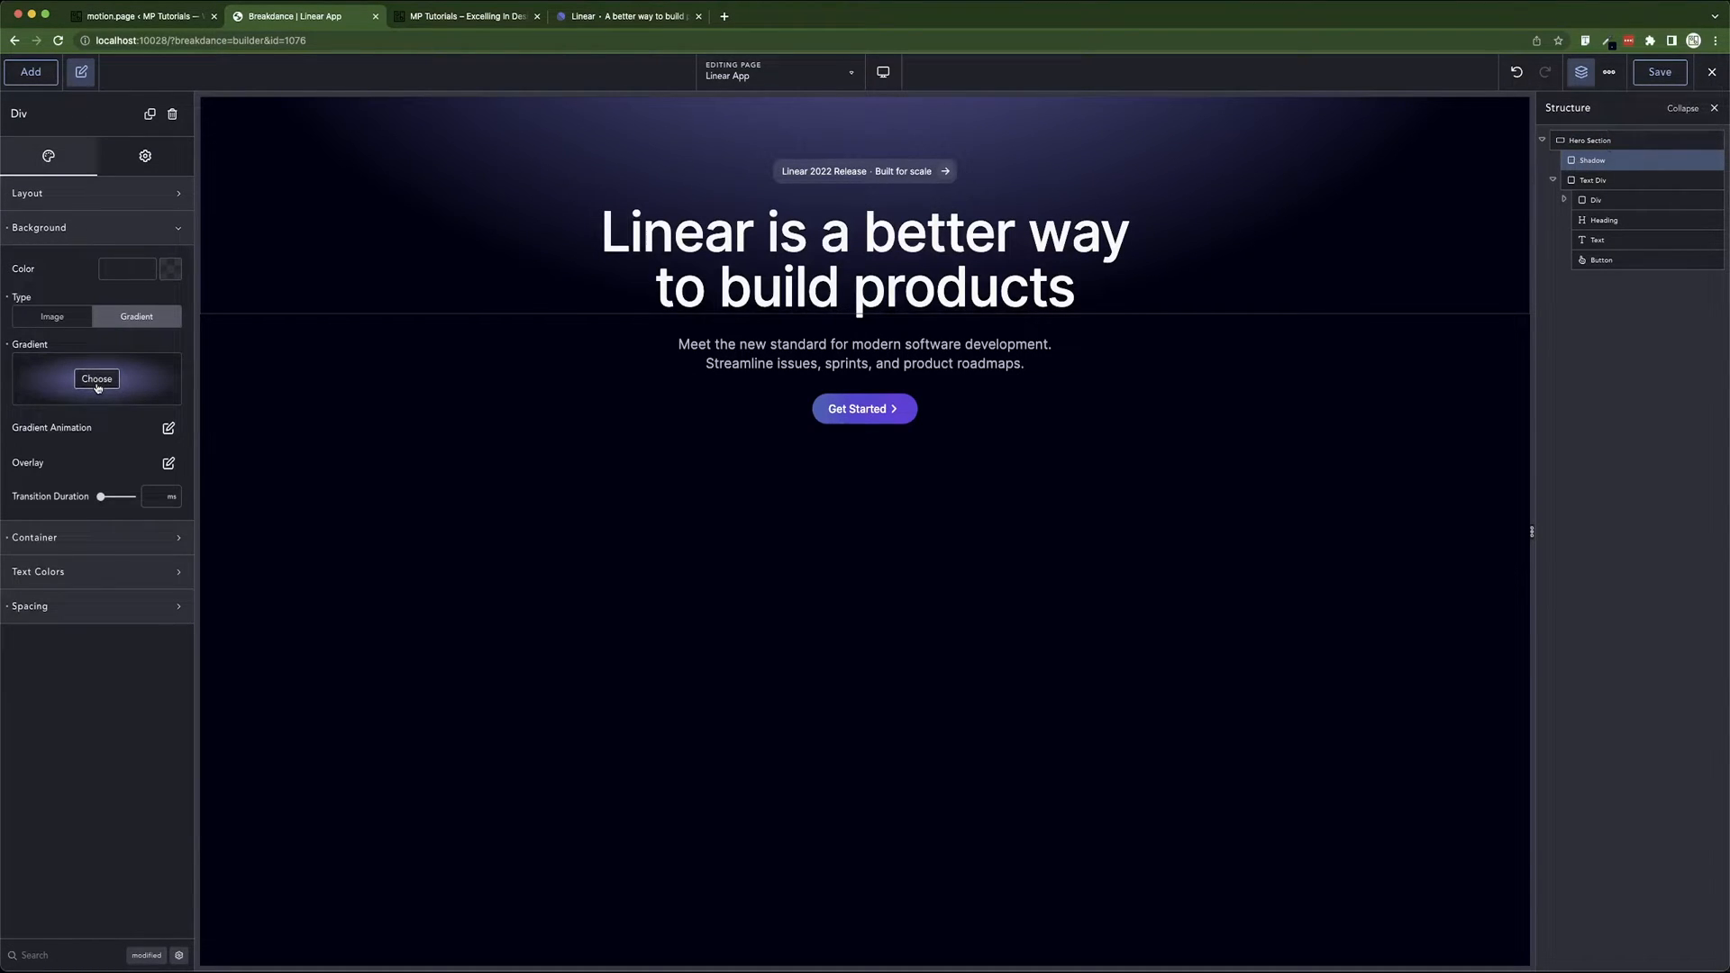
left_click(97, 388)
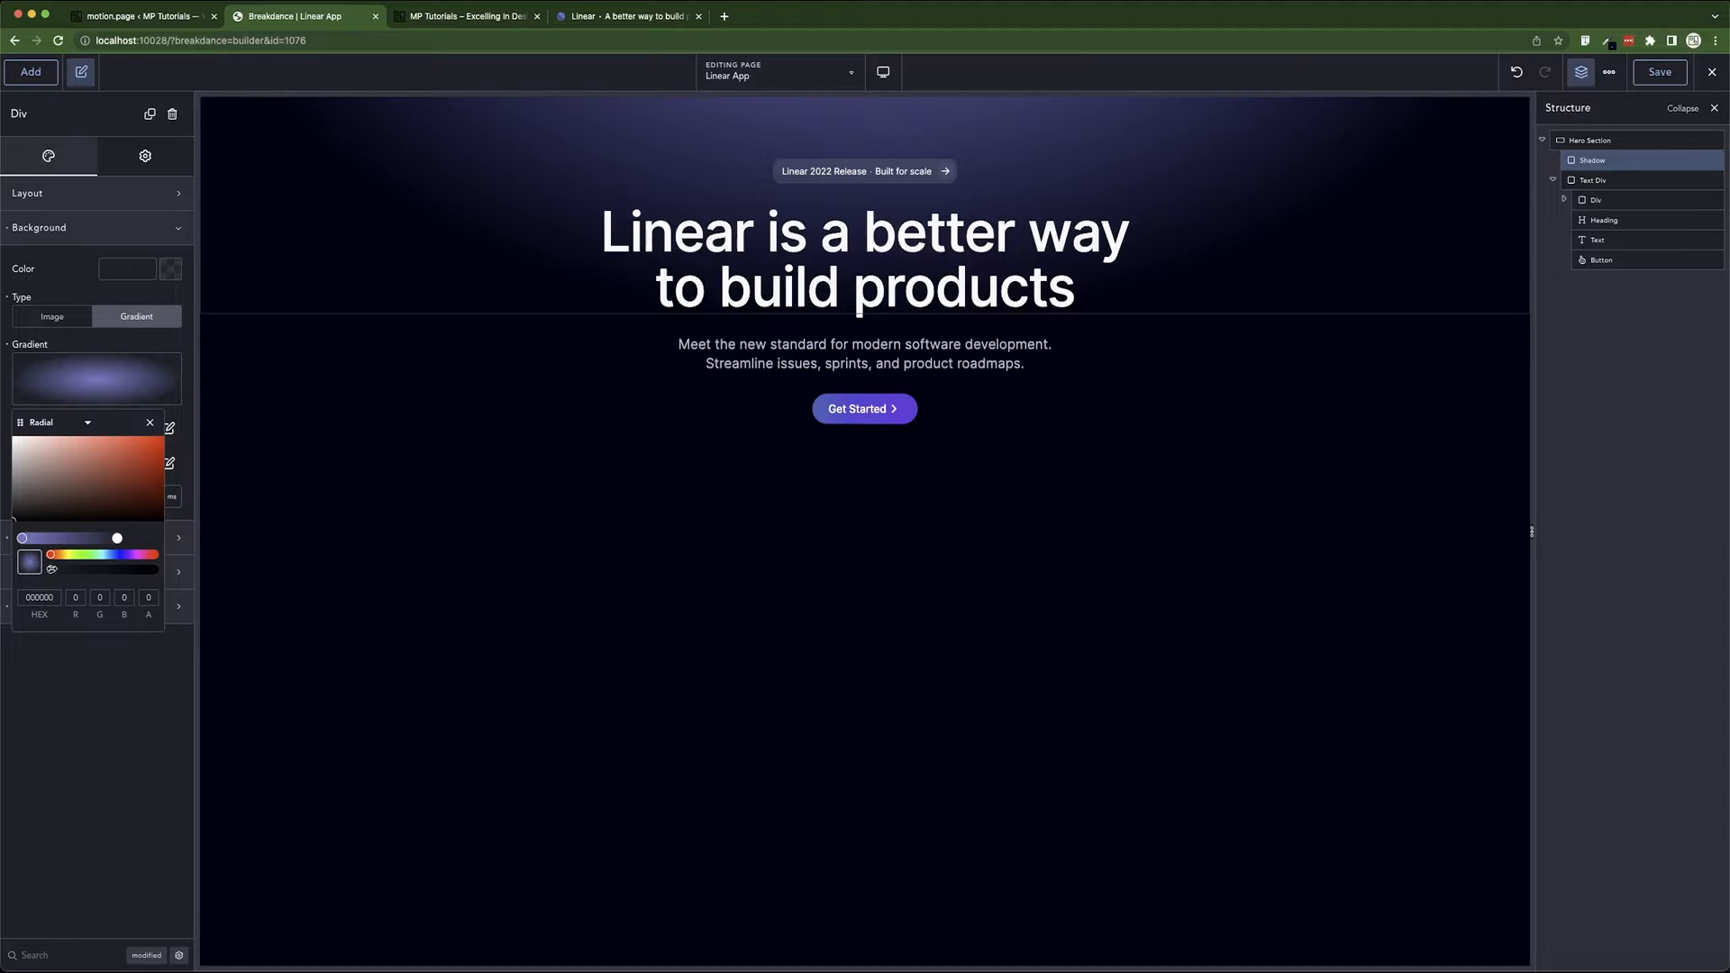
left_click(22, 538)
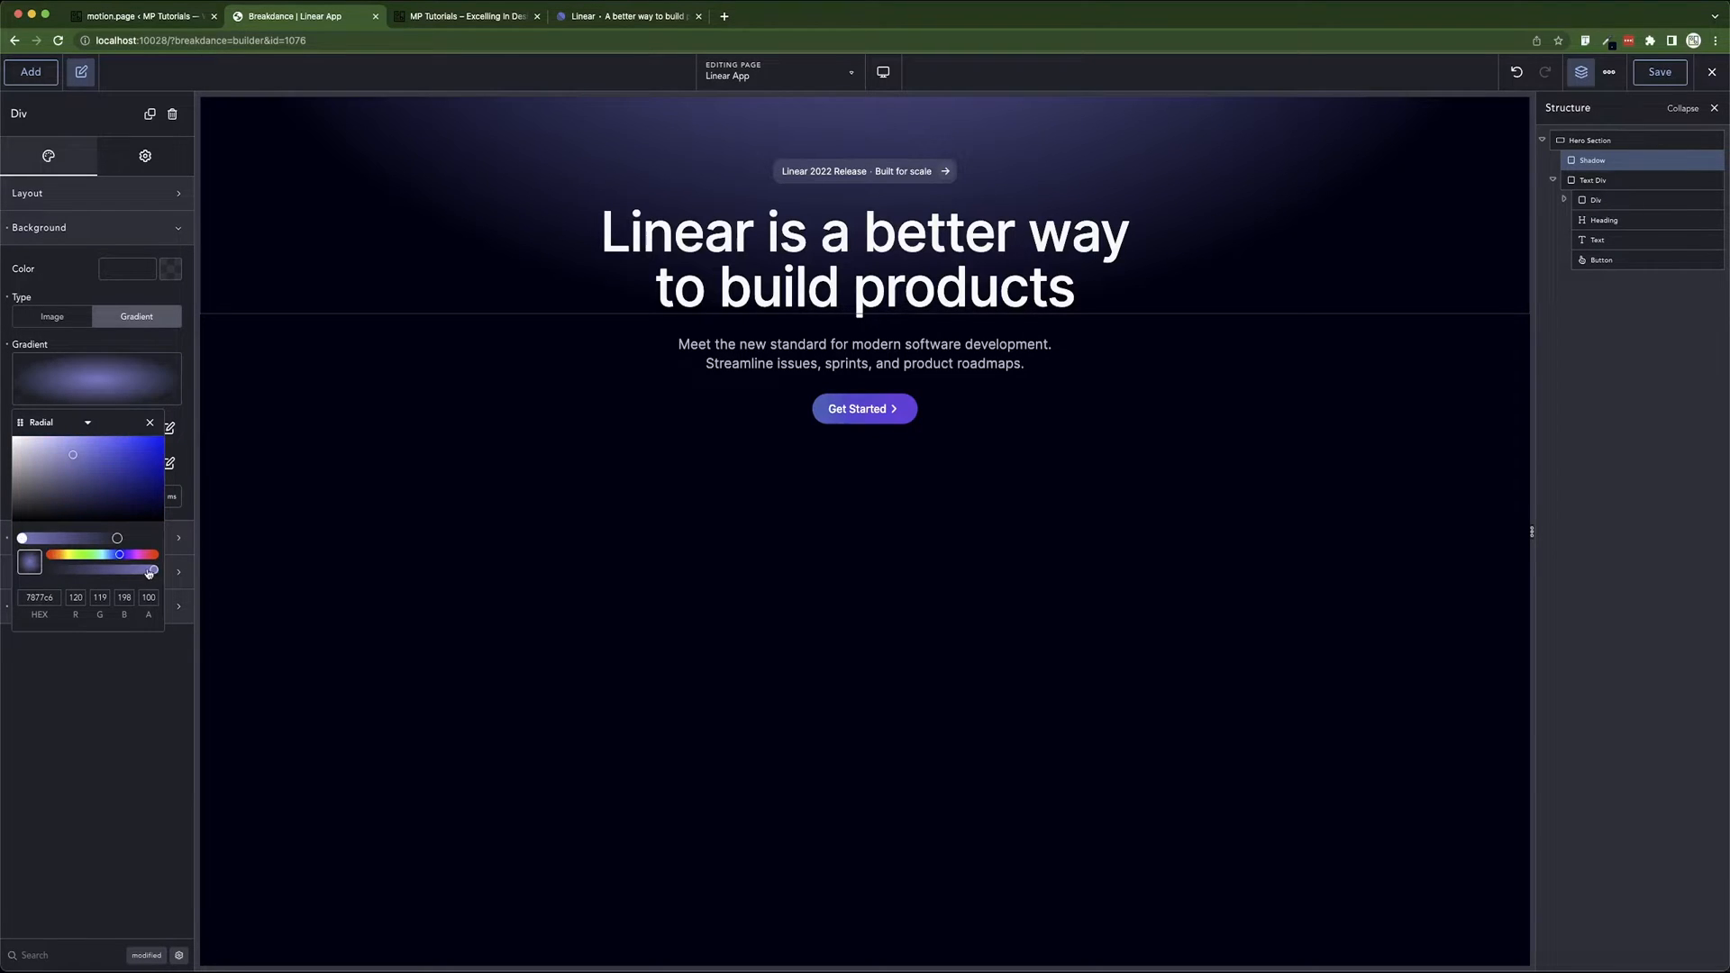
left_click_drag(153, 570, 82, 572)
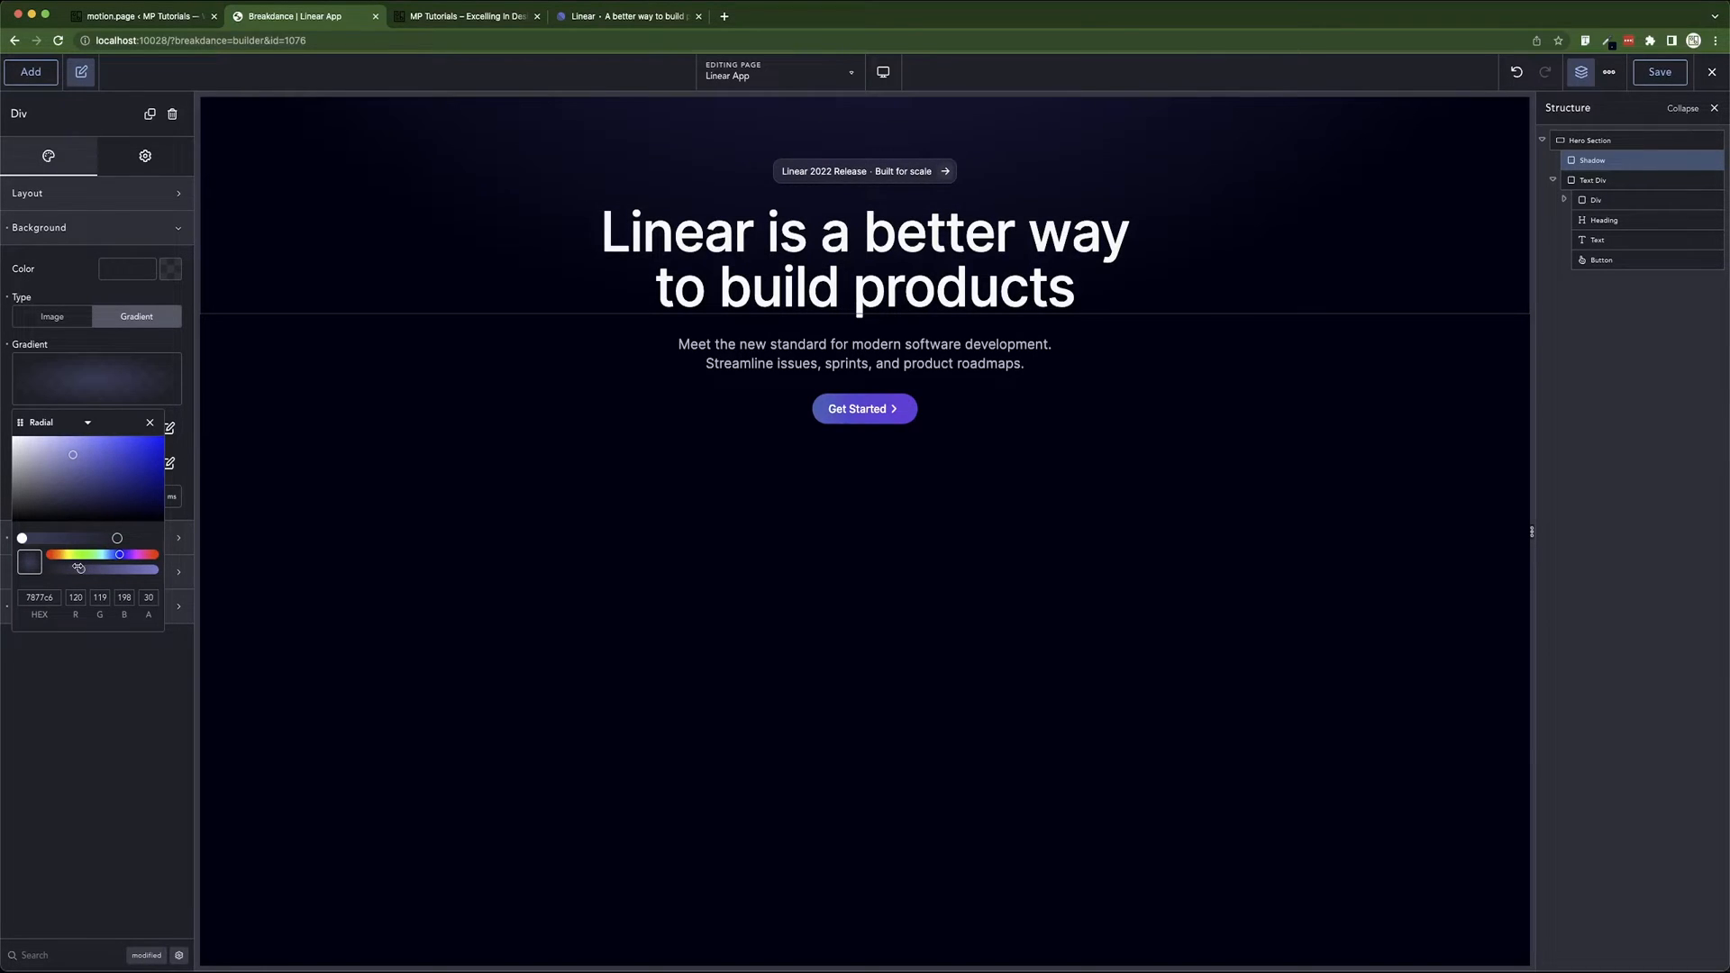
left_click(1663, 71)
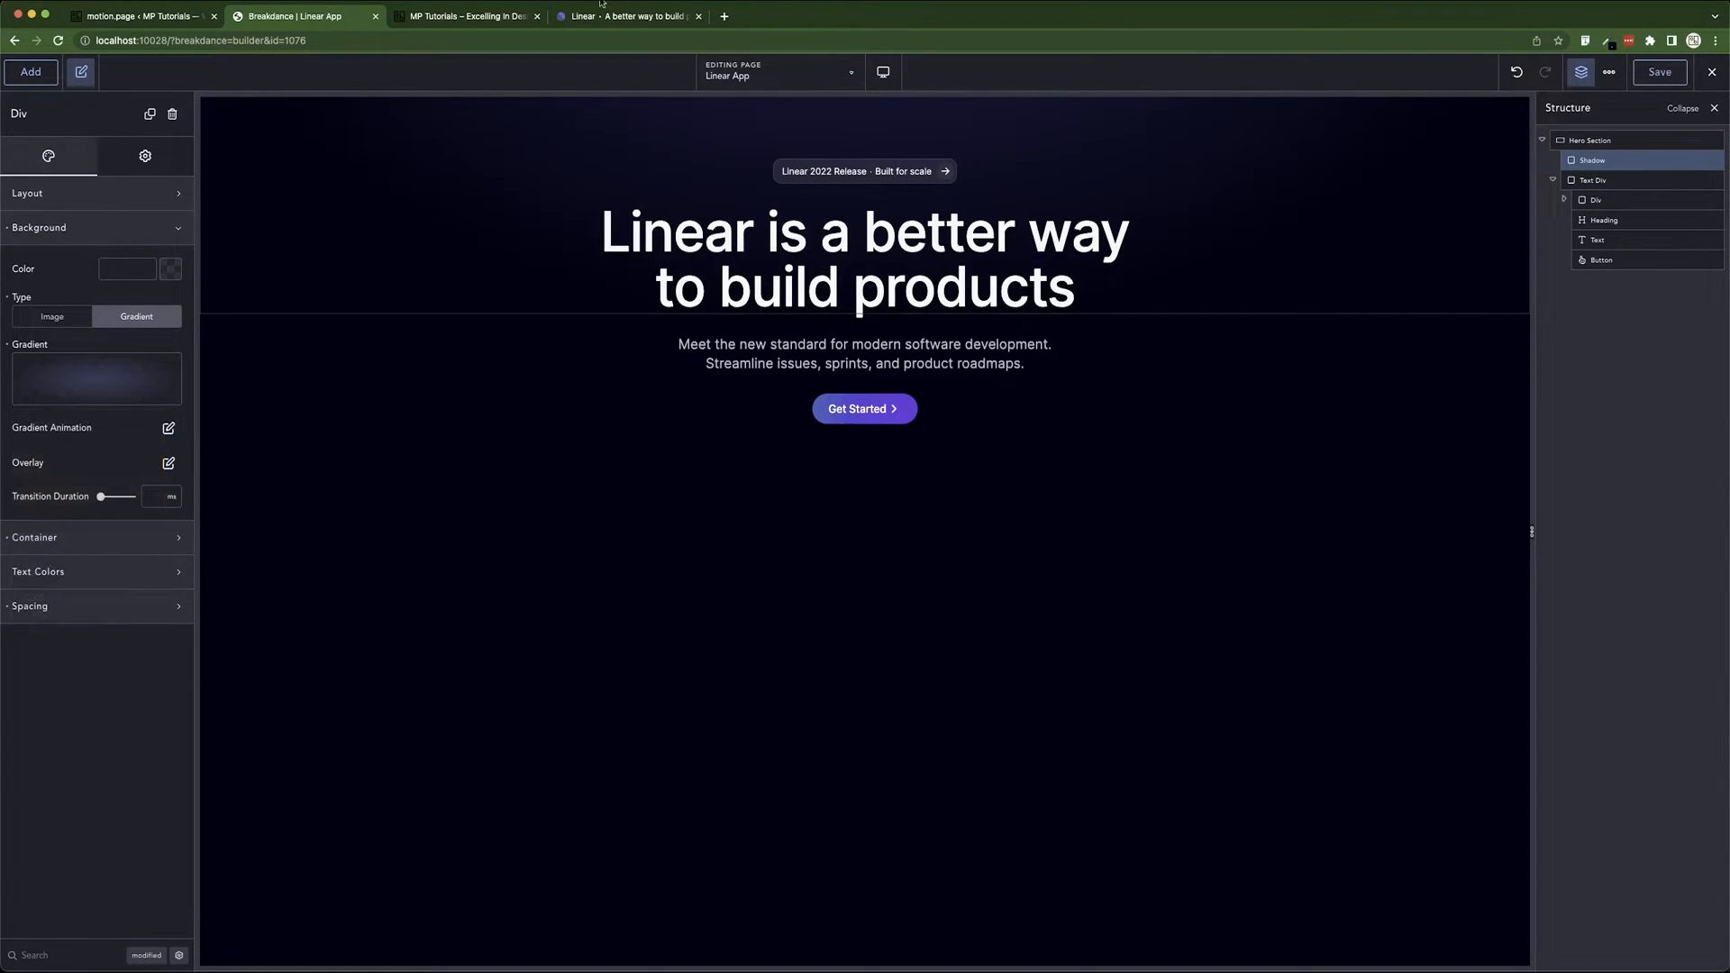
- Reload the front-end page and compare its softened background glow with Linear's home page
left_click(465, 27)
key("super+r")
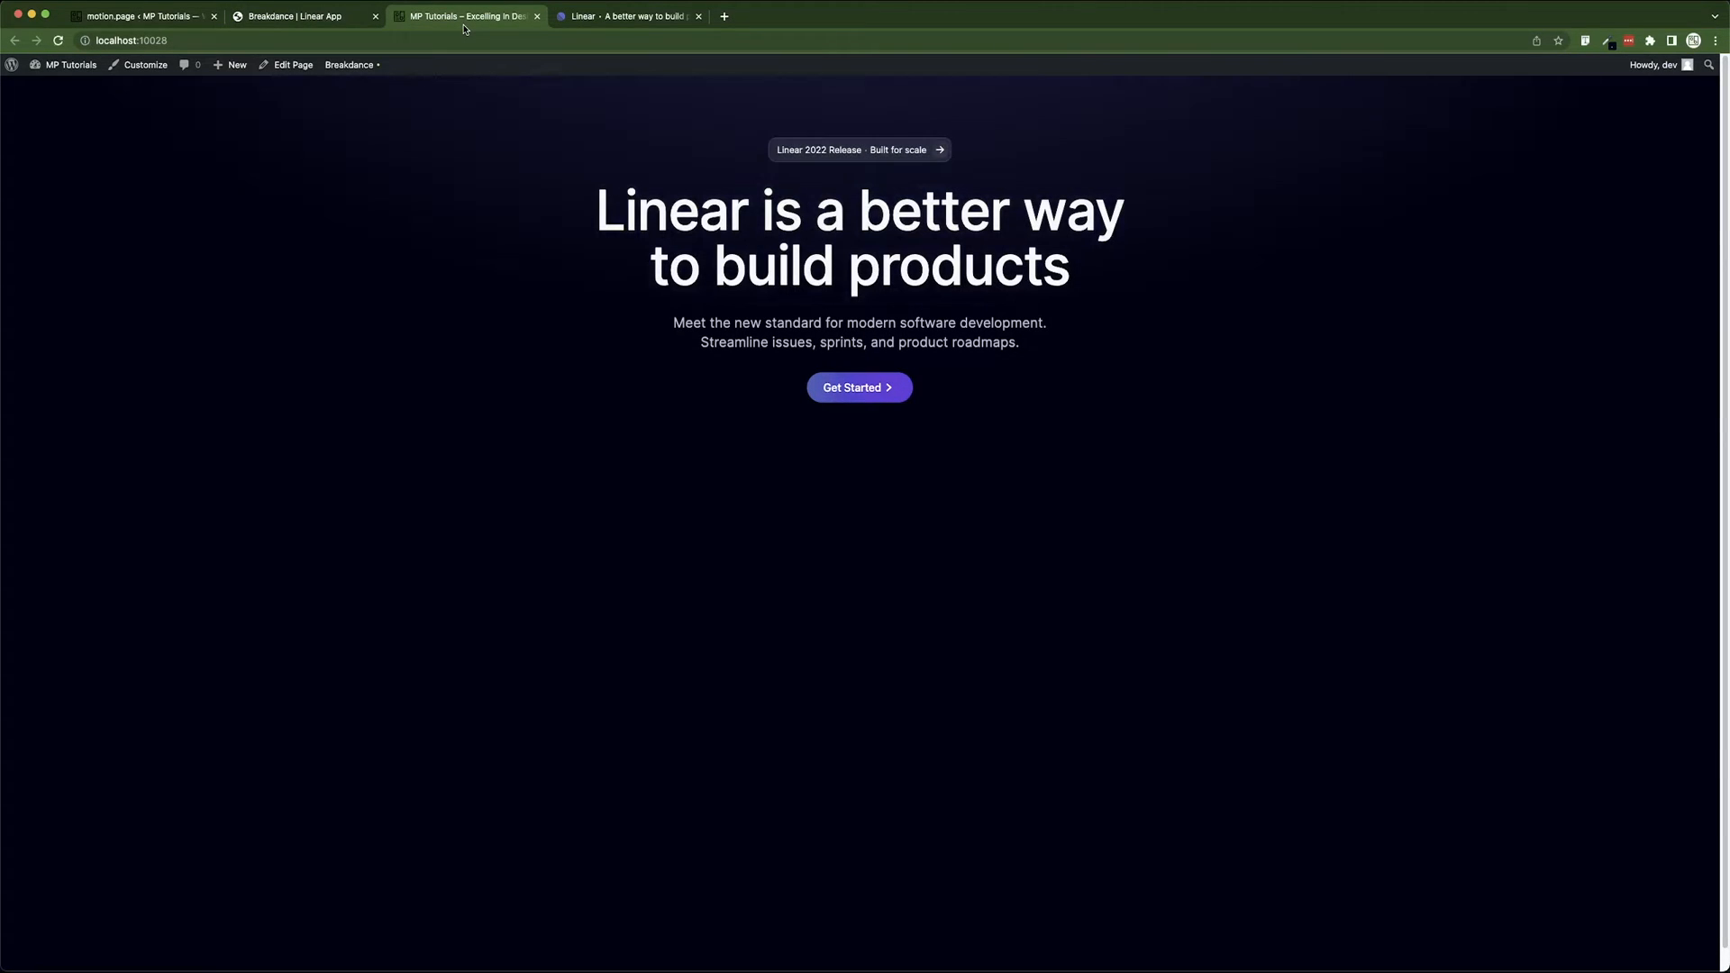
left_click(631, 16)
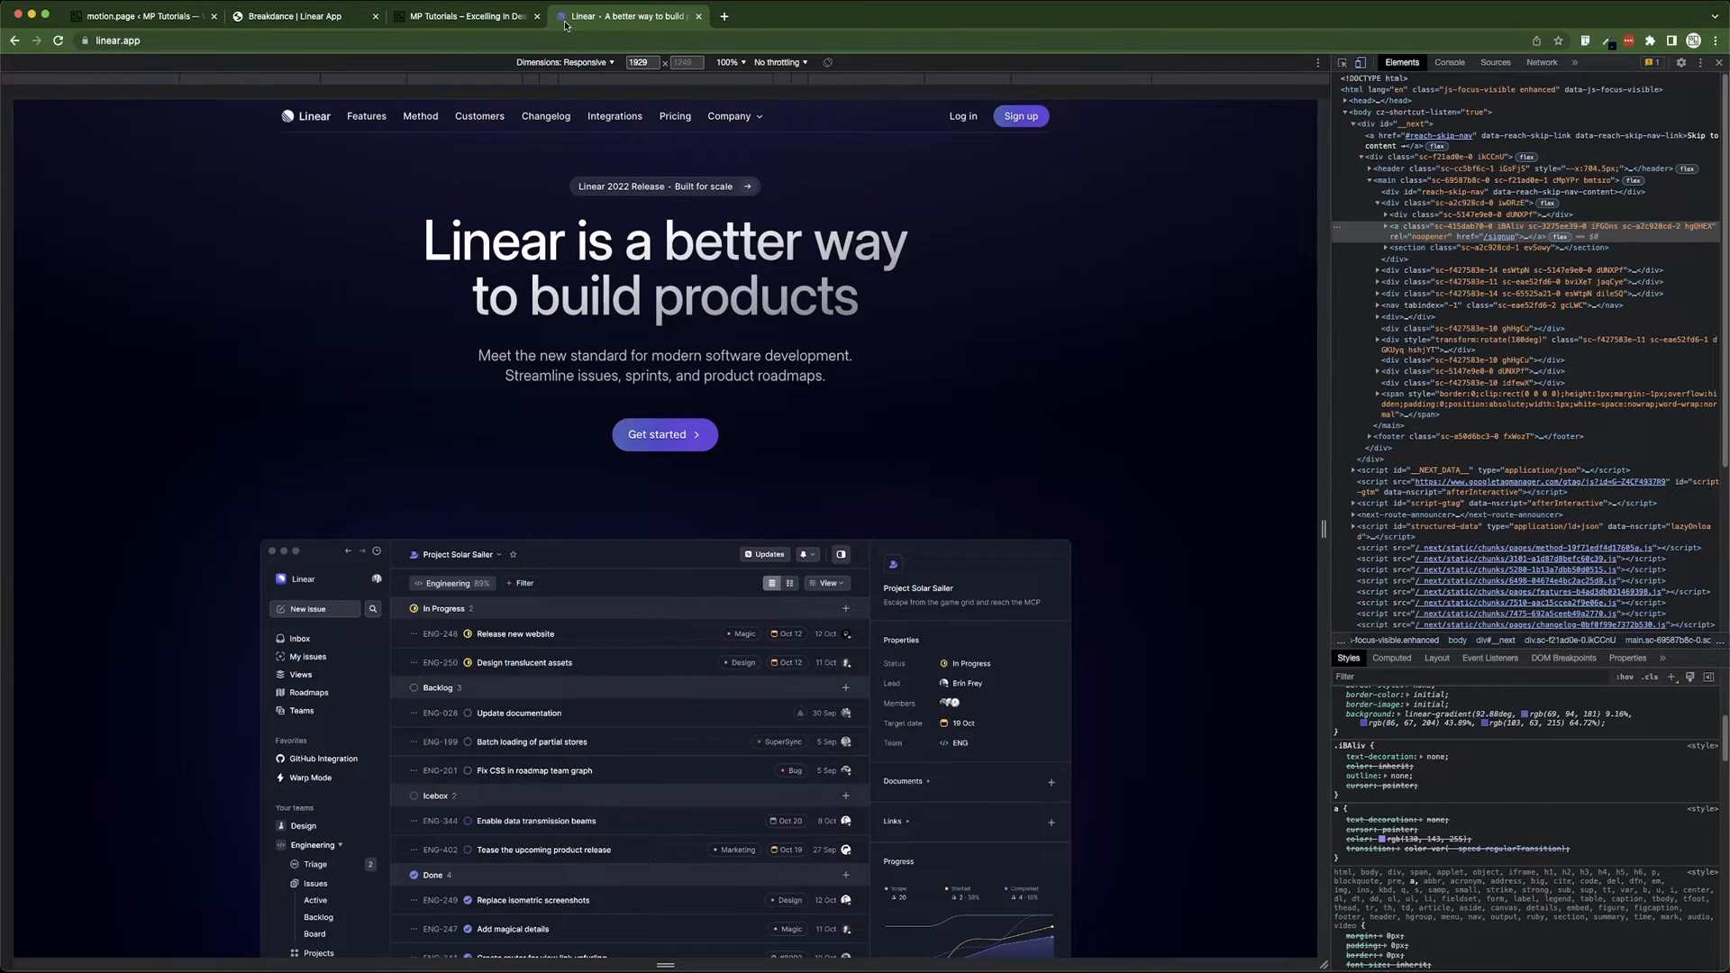
left_click(469, 18)
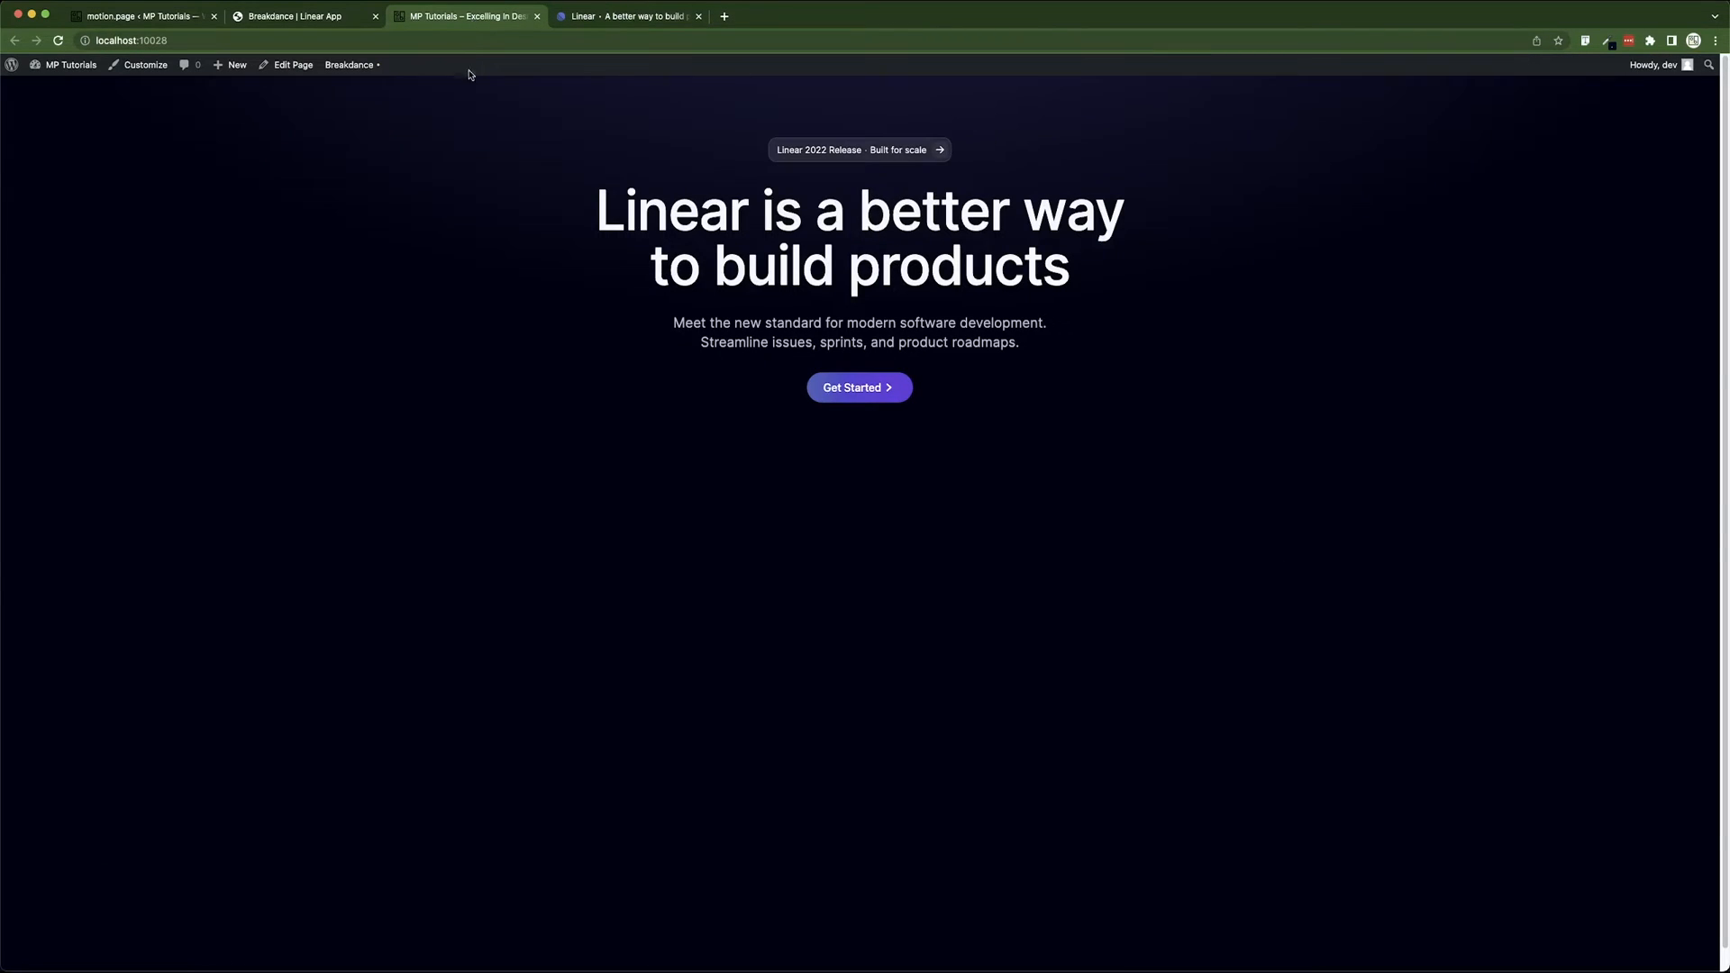
- Compare the hero section in the Breakdance builder and on the front-end page with Linear's reloaded home page
left_click(364, 25)
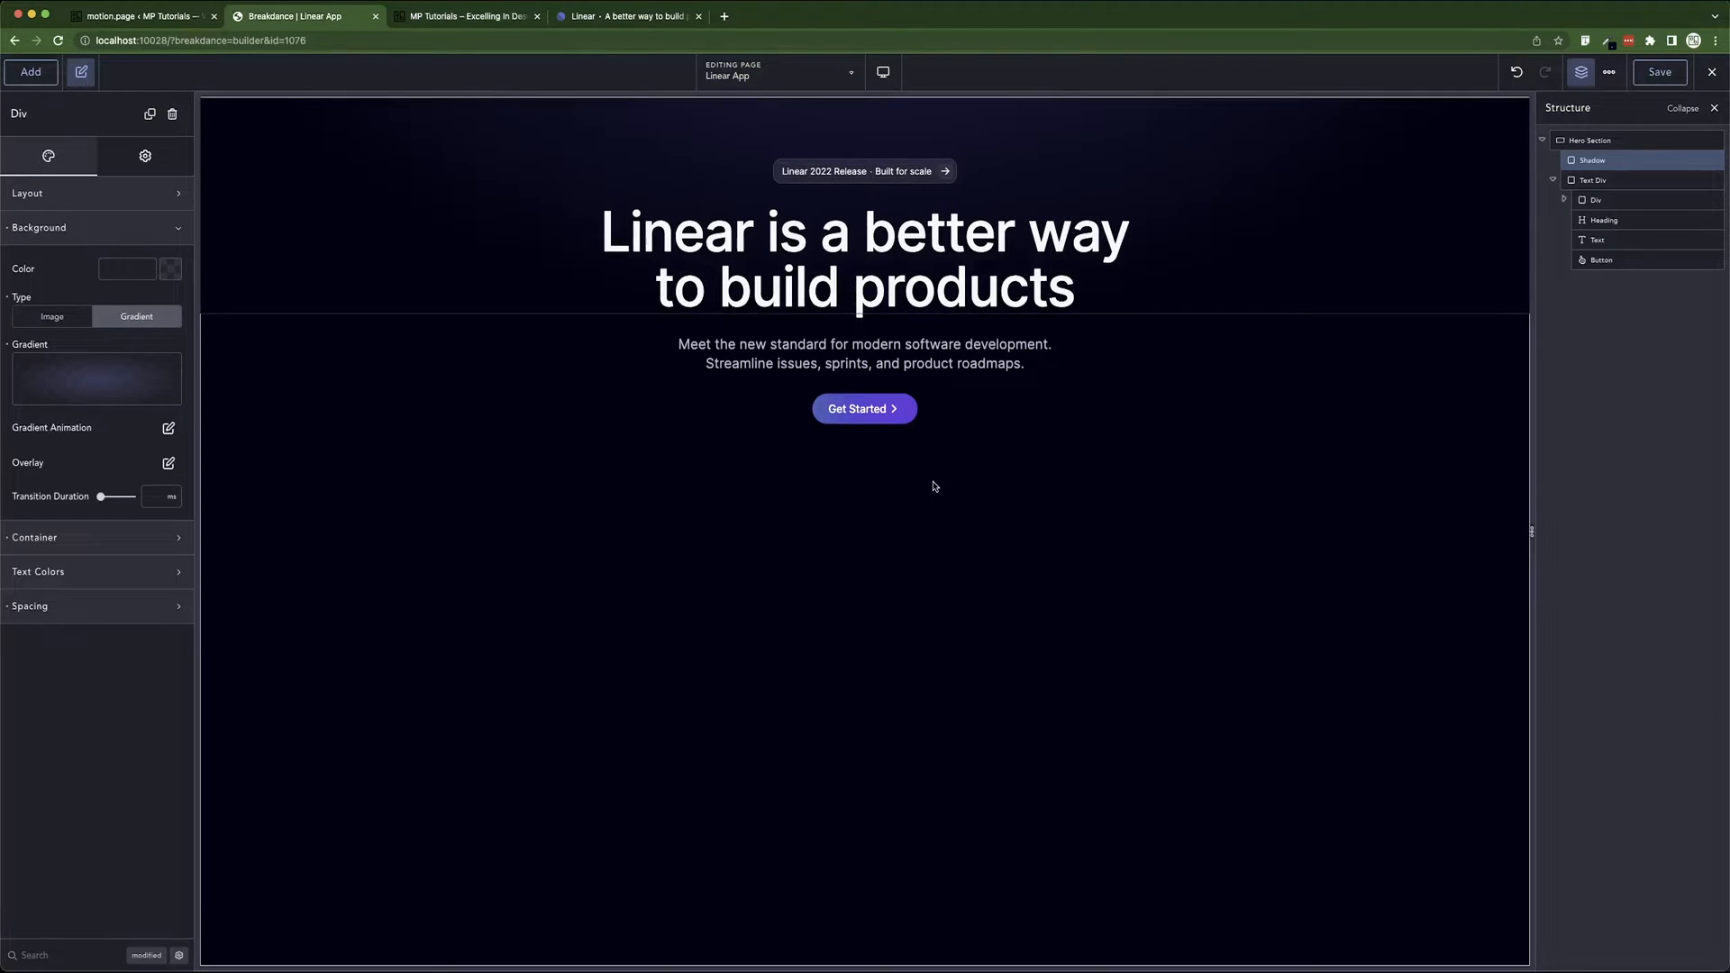
left_click(1013, 451)
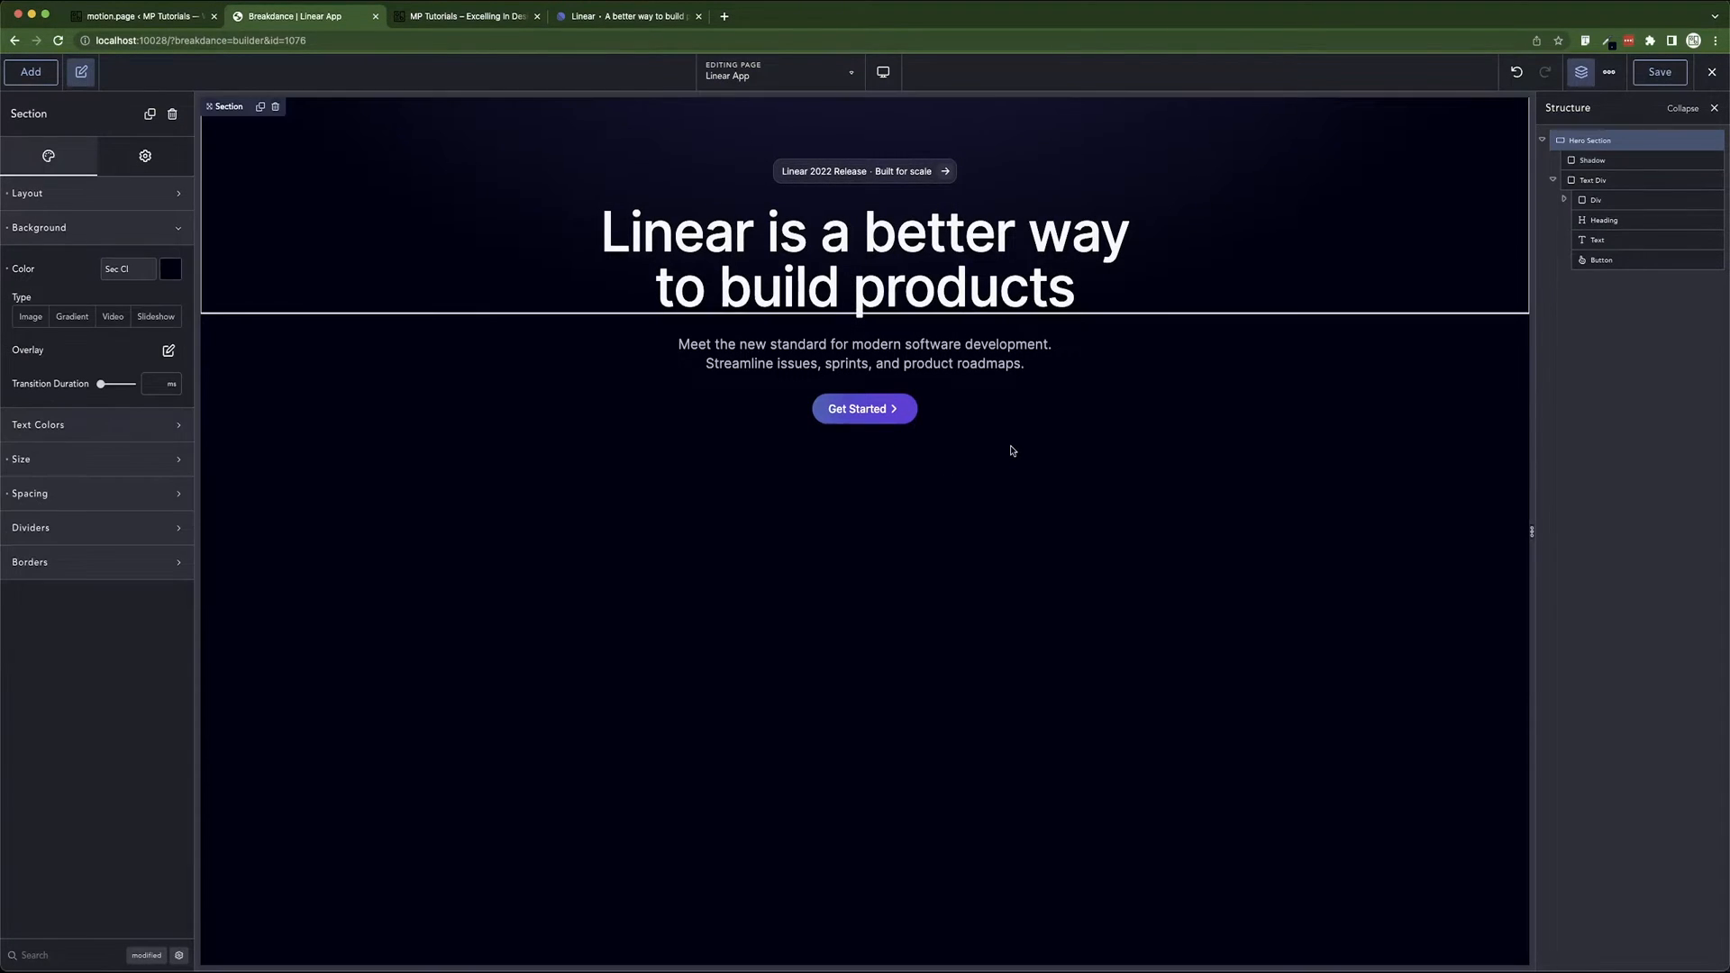
left_click(1573, 183)
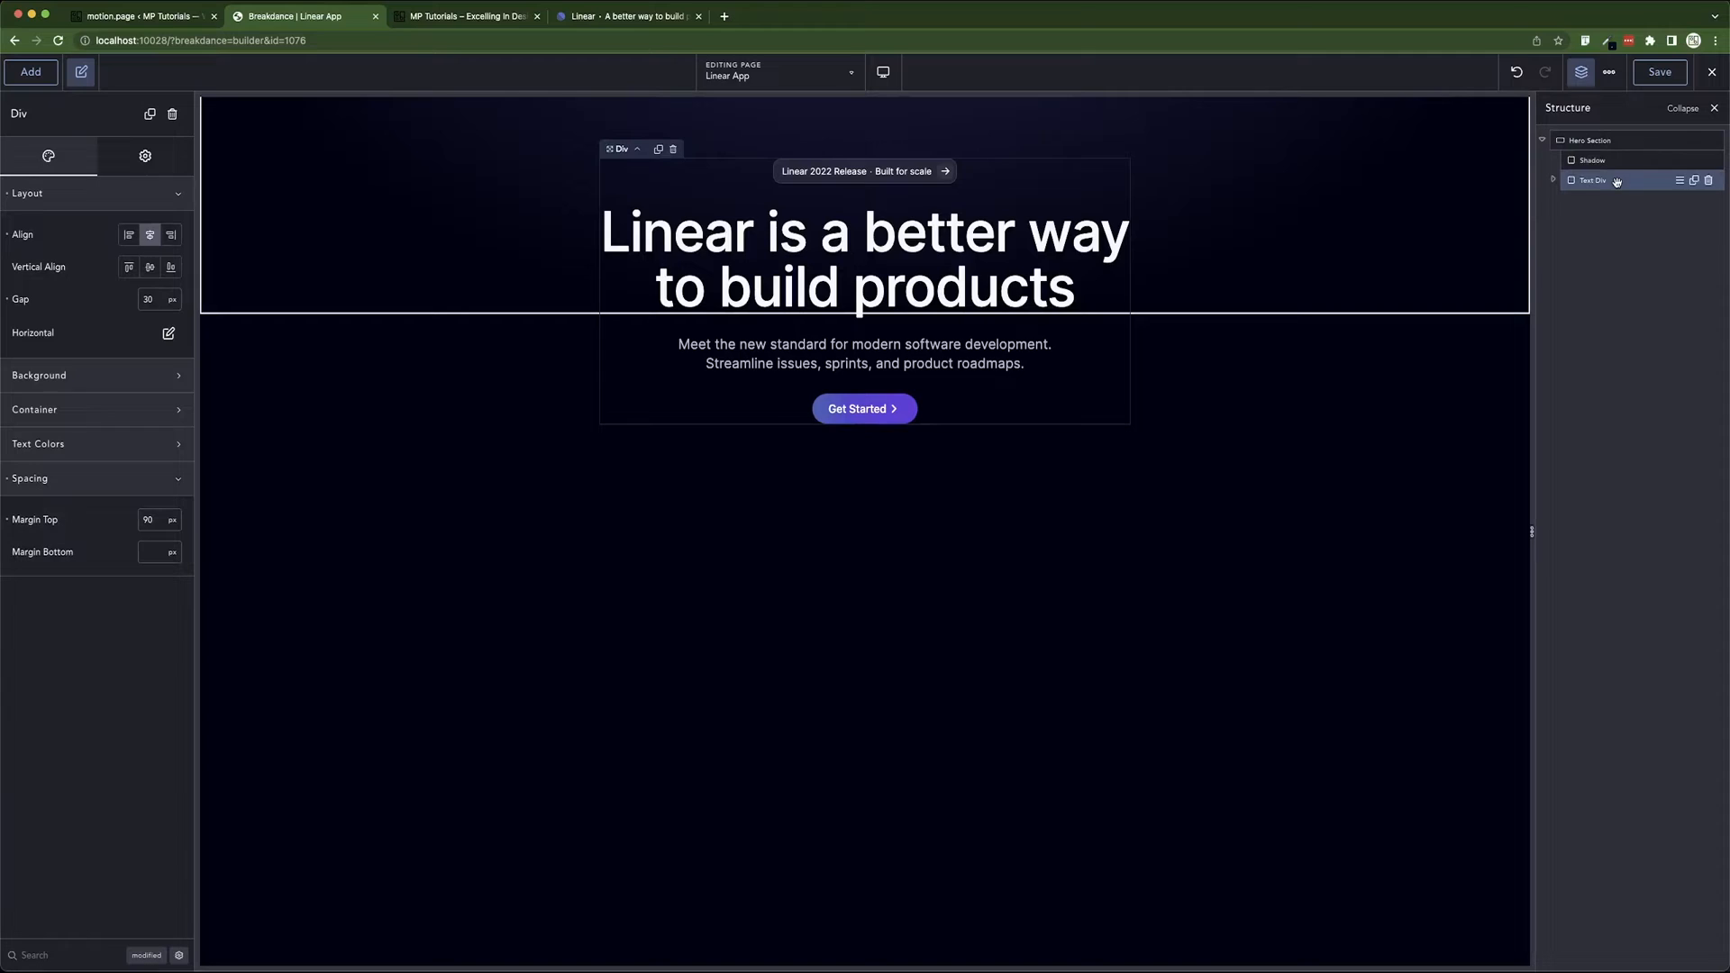
left_click(499, 523)
left_click(475, 15)
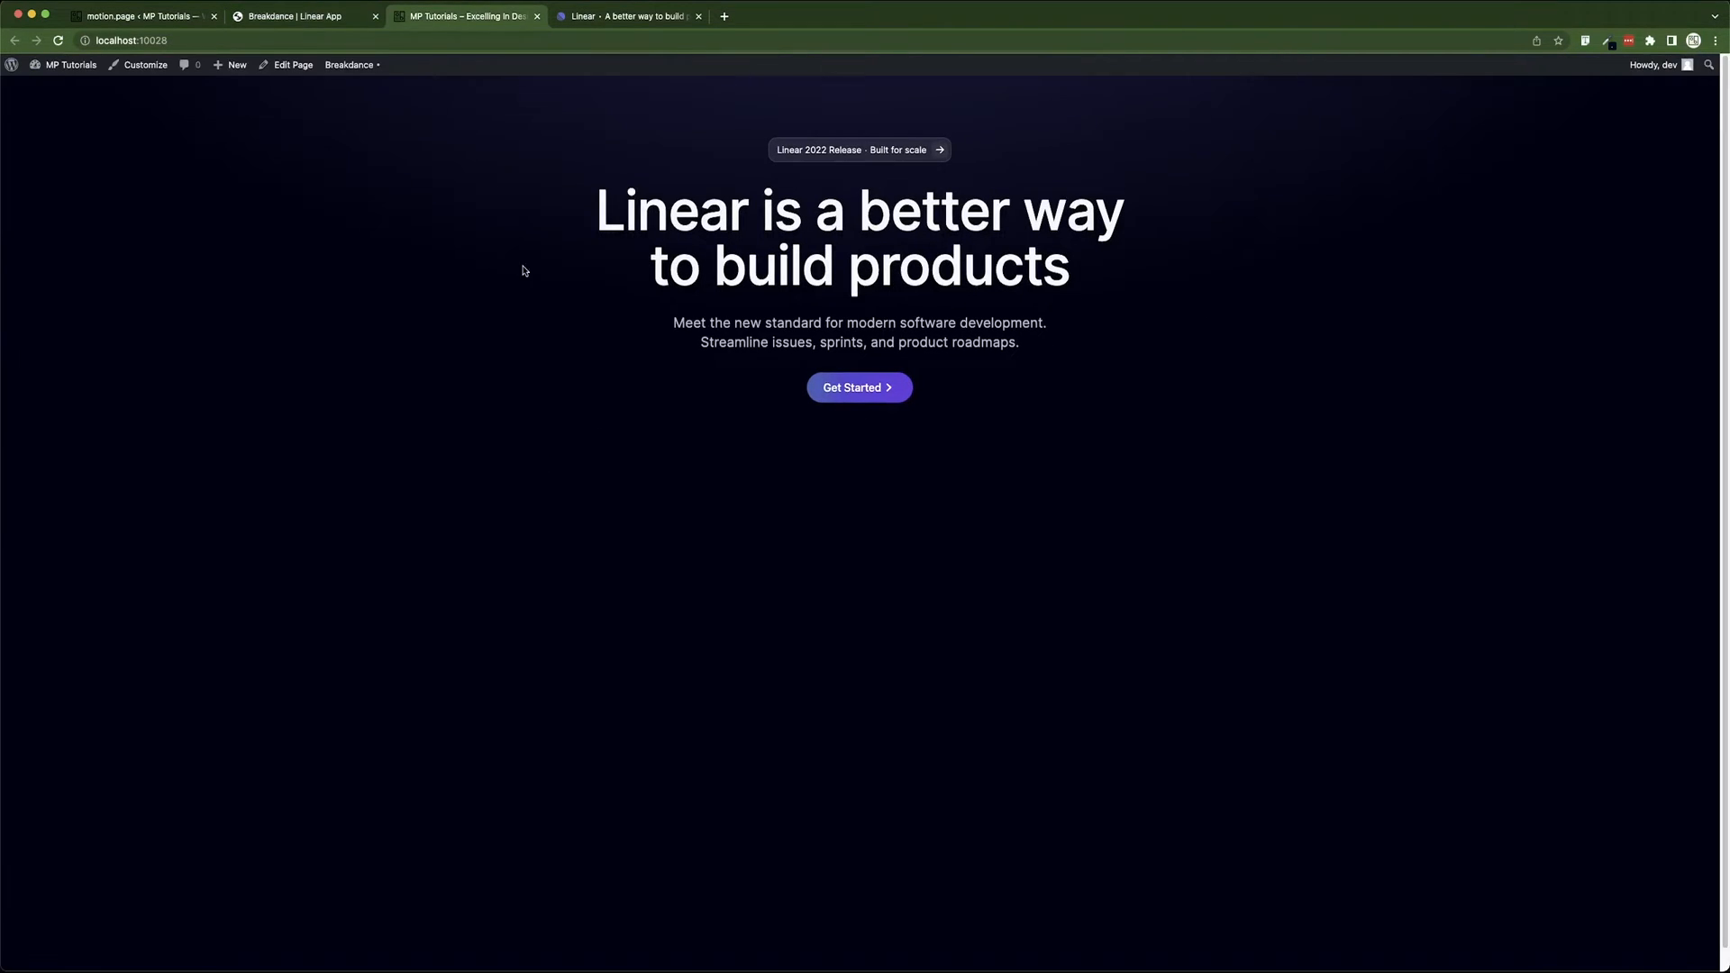
left_click(596, 11)
key("super+r")
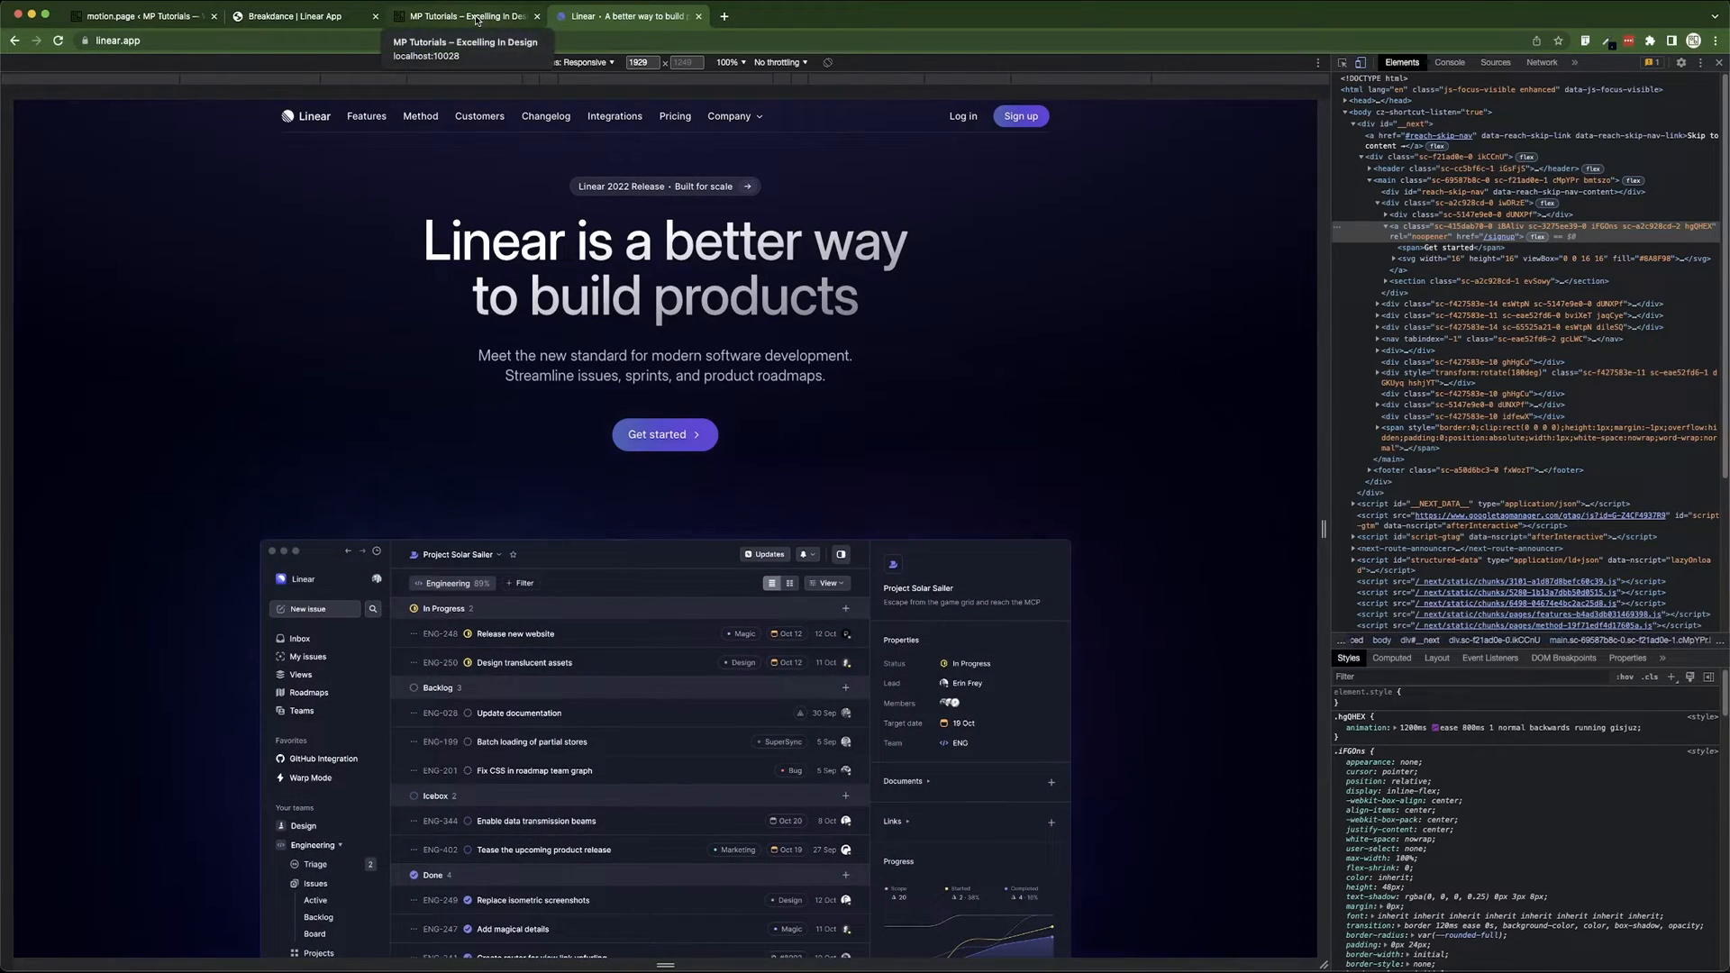
- Add a div to the Hero Section below the Text Div in Breakdance and set its top margin to 160 px
left_click(321, 20)
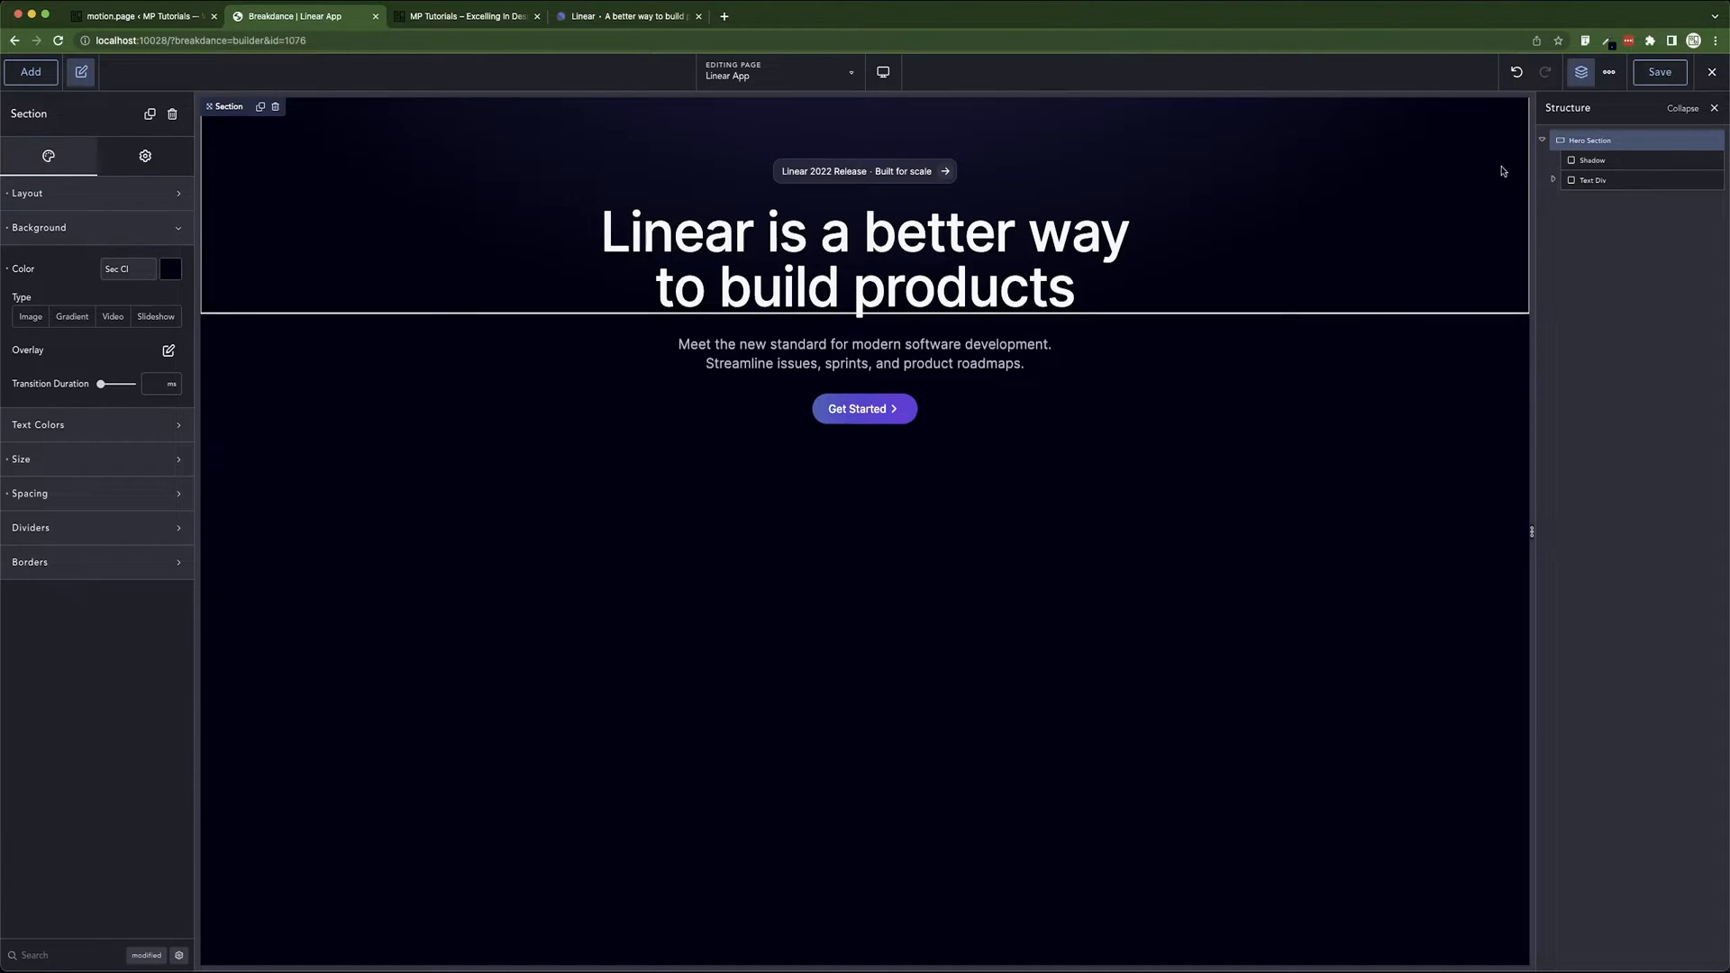
left_click(41, 78)
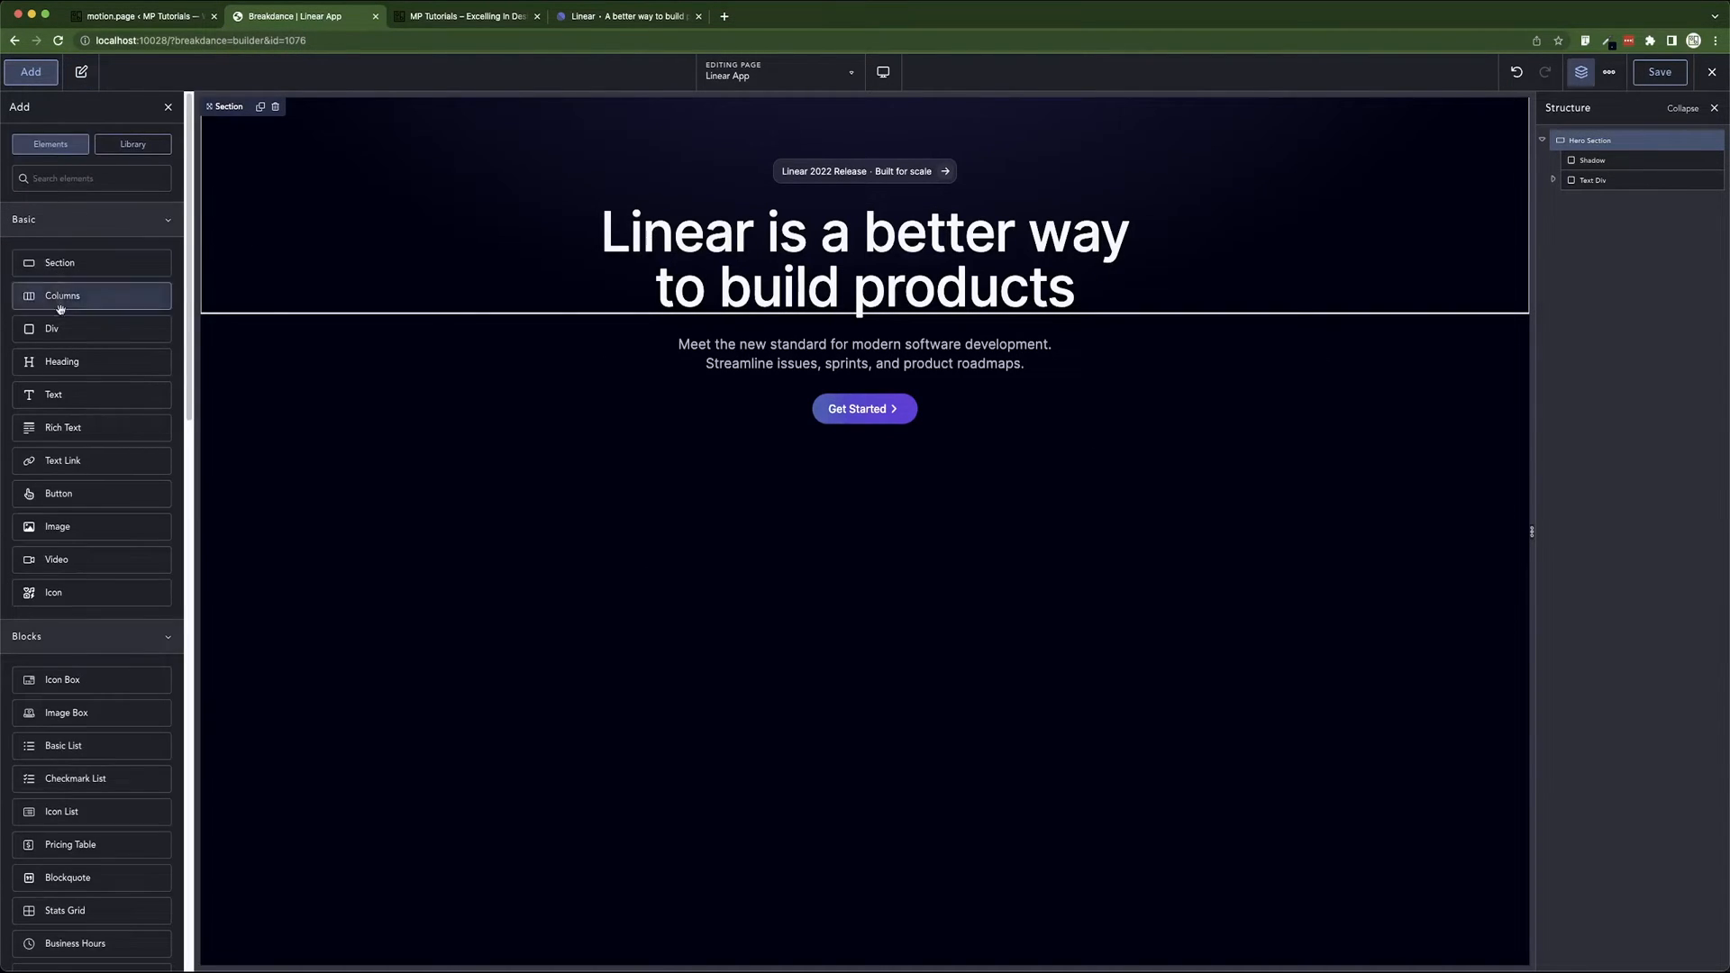
left_click(71, 332)
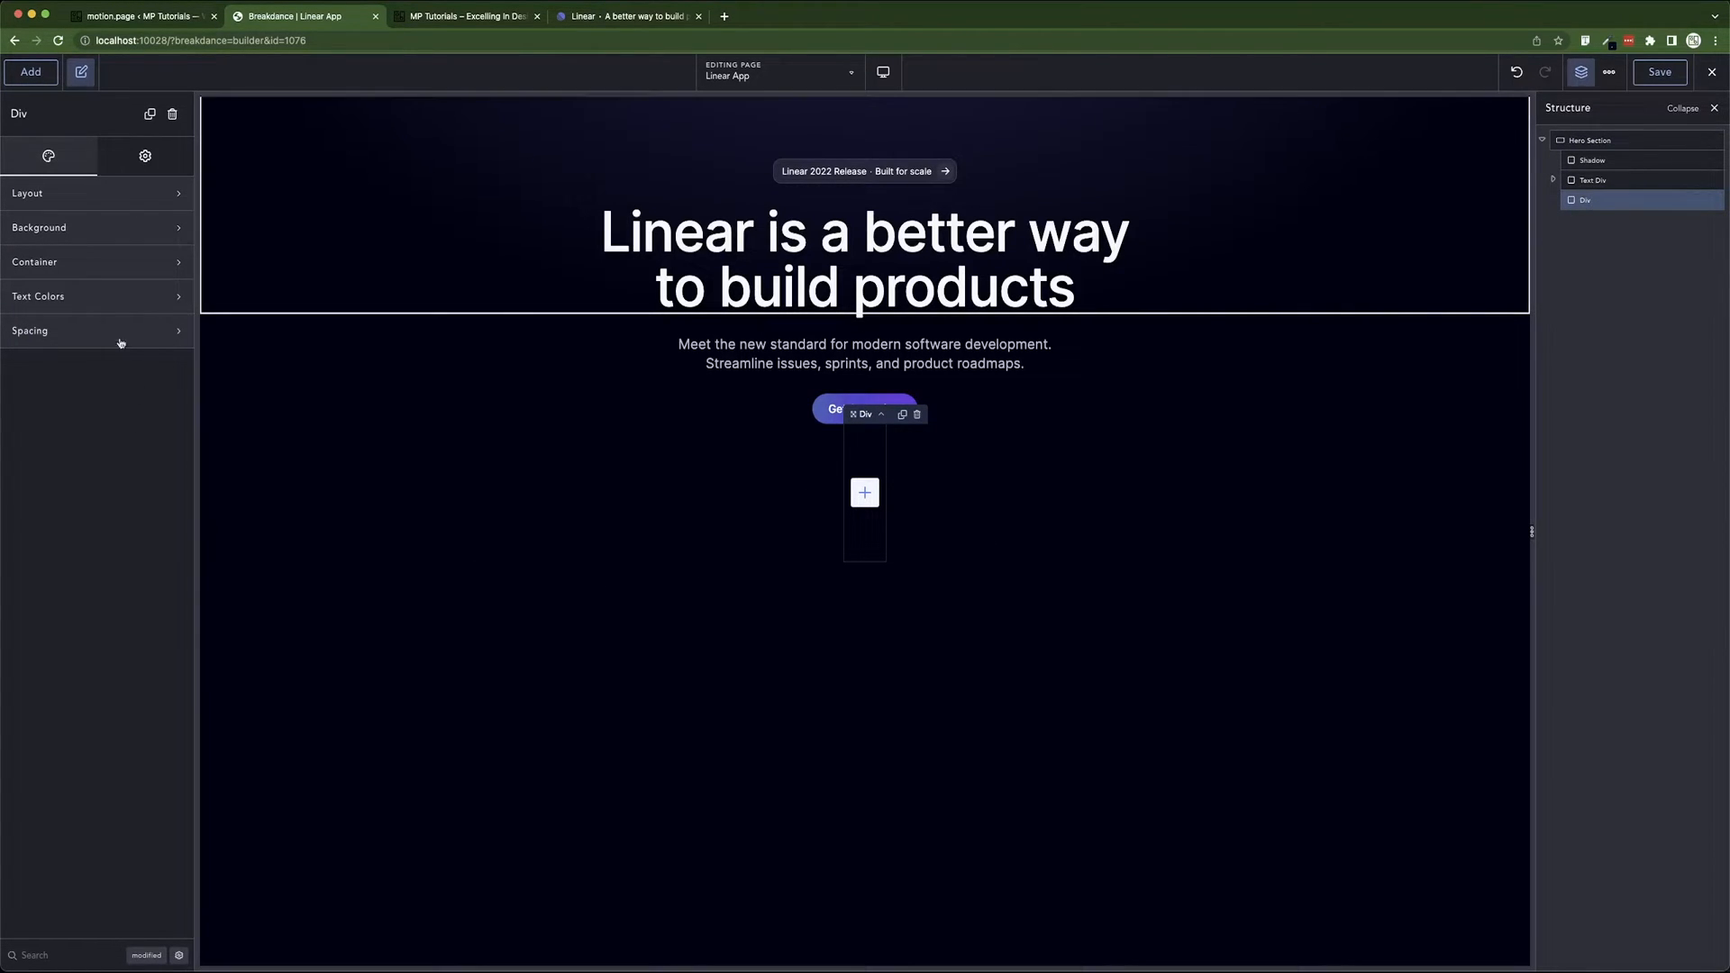
left_click(154, 331)
left_click(154, 371)
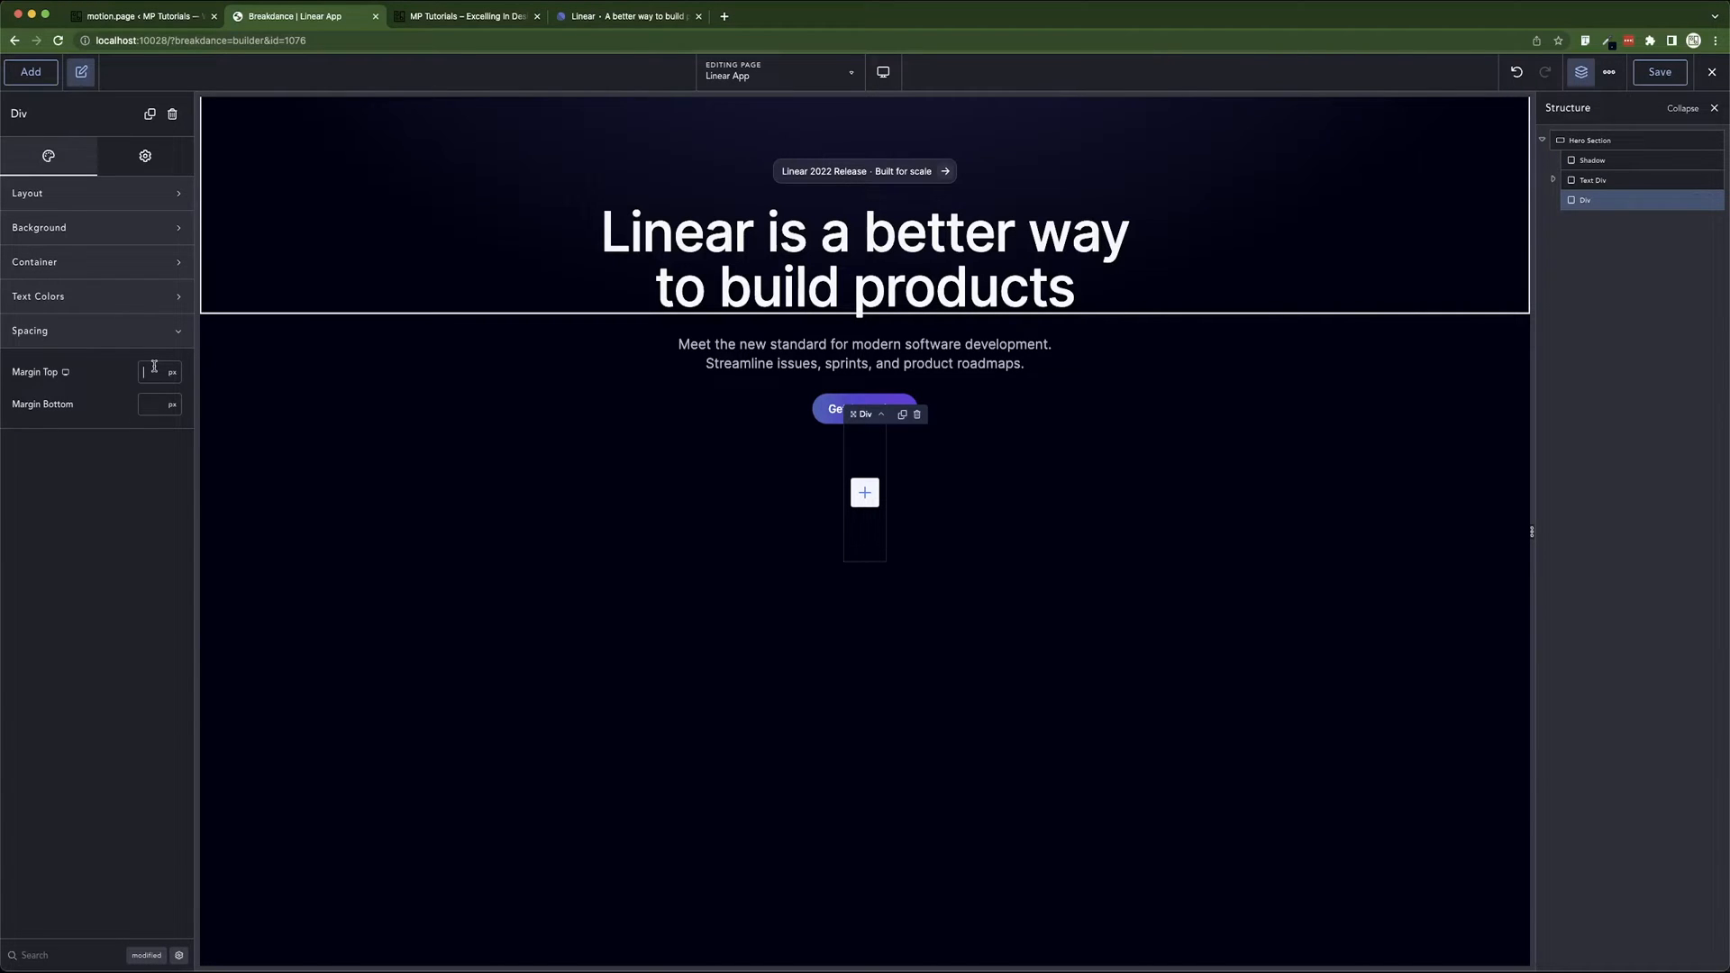
type("160")
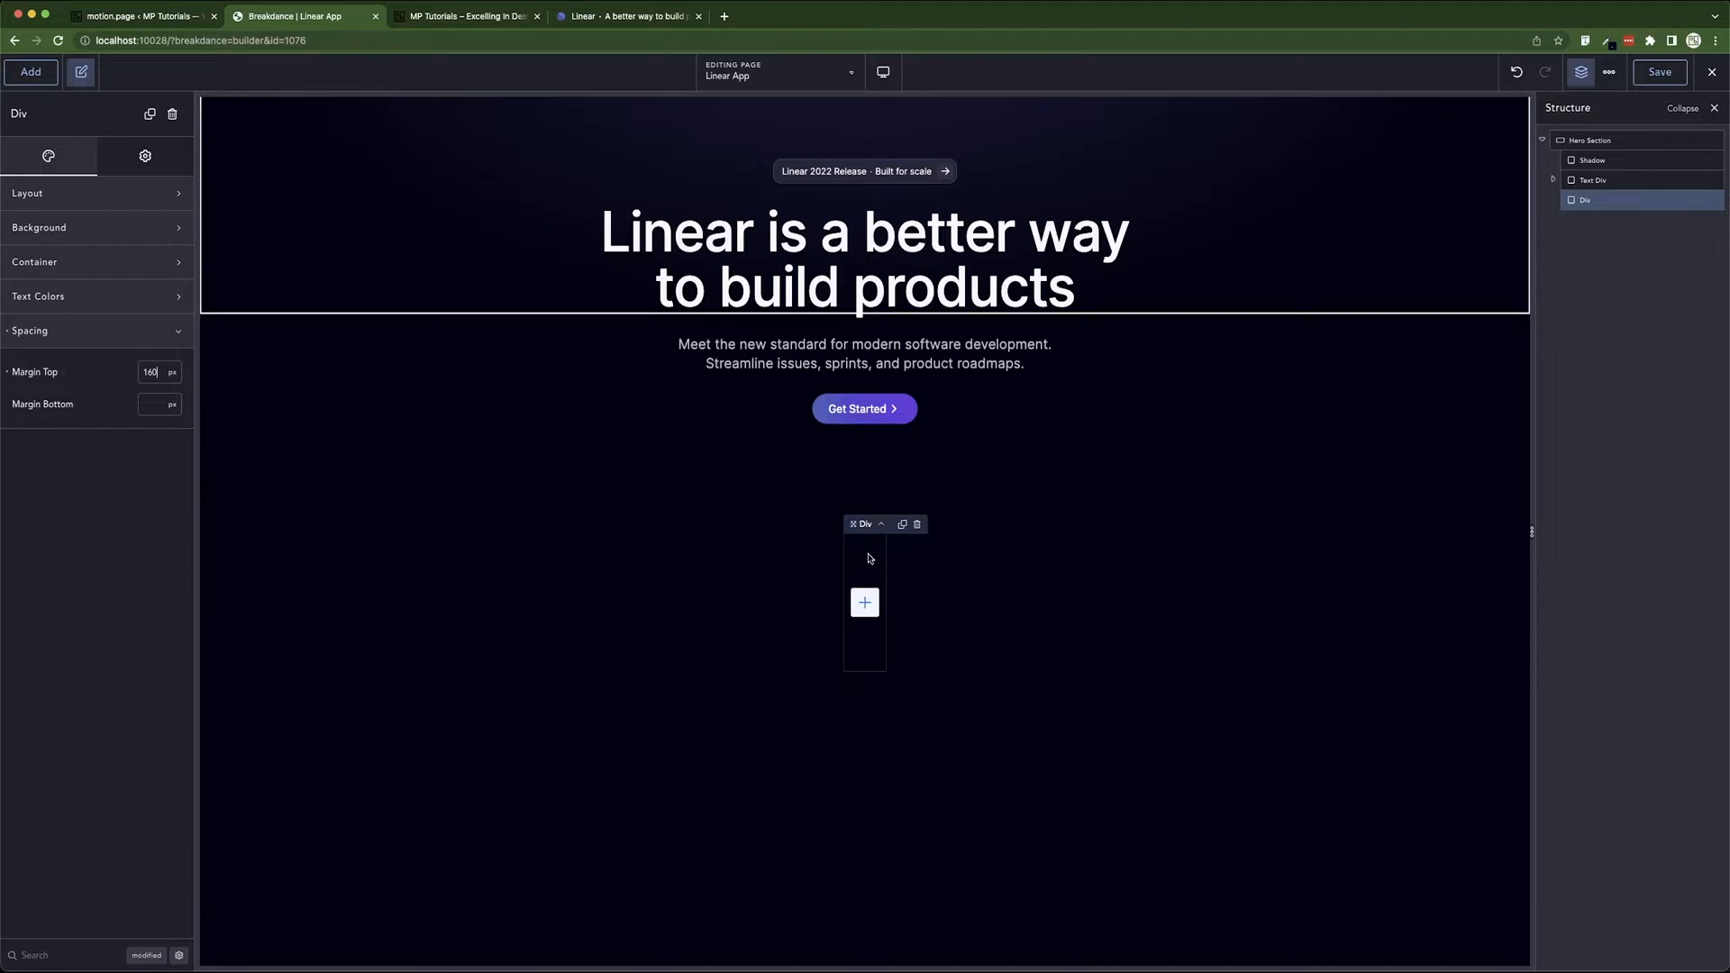
- Set the width of the div below the Text Div to 1200 px
left_click(35, 261)
left_click(152, 303)
type("1200")
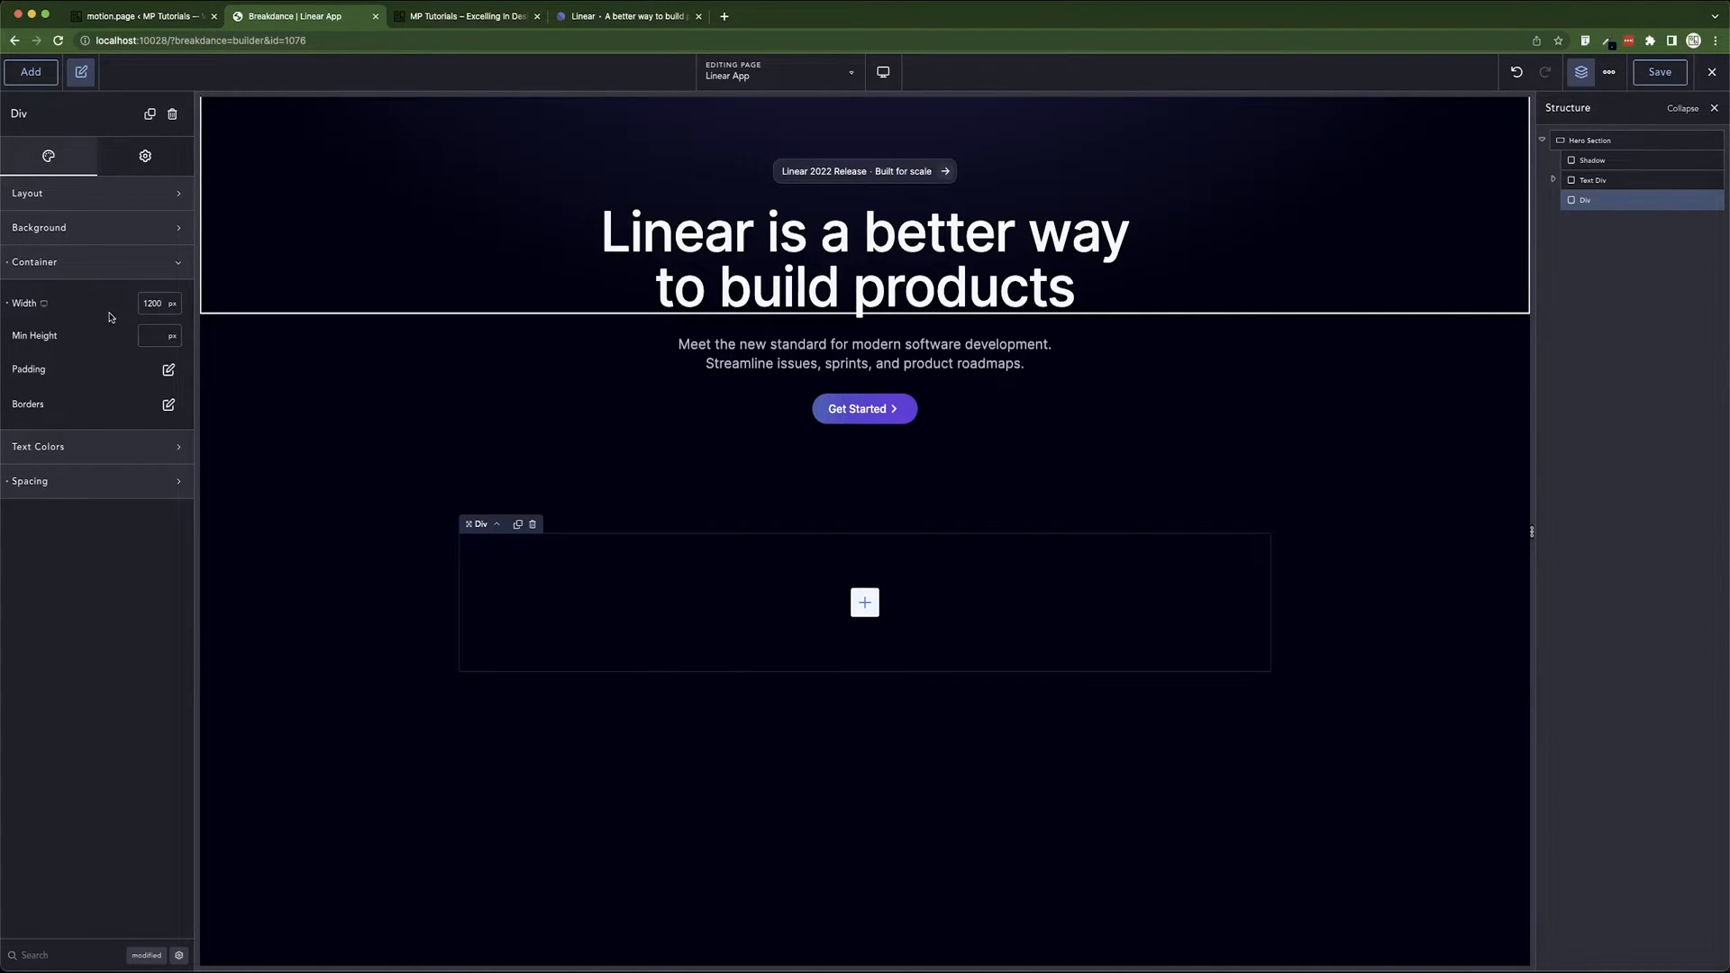
- Find the Div element in the element library and nest one inside the 1200 px wide div
left_click(867, 605)
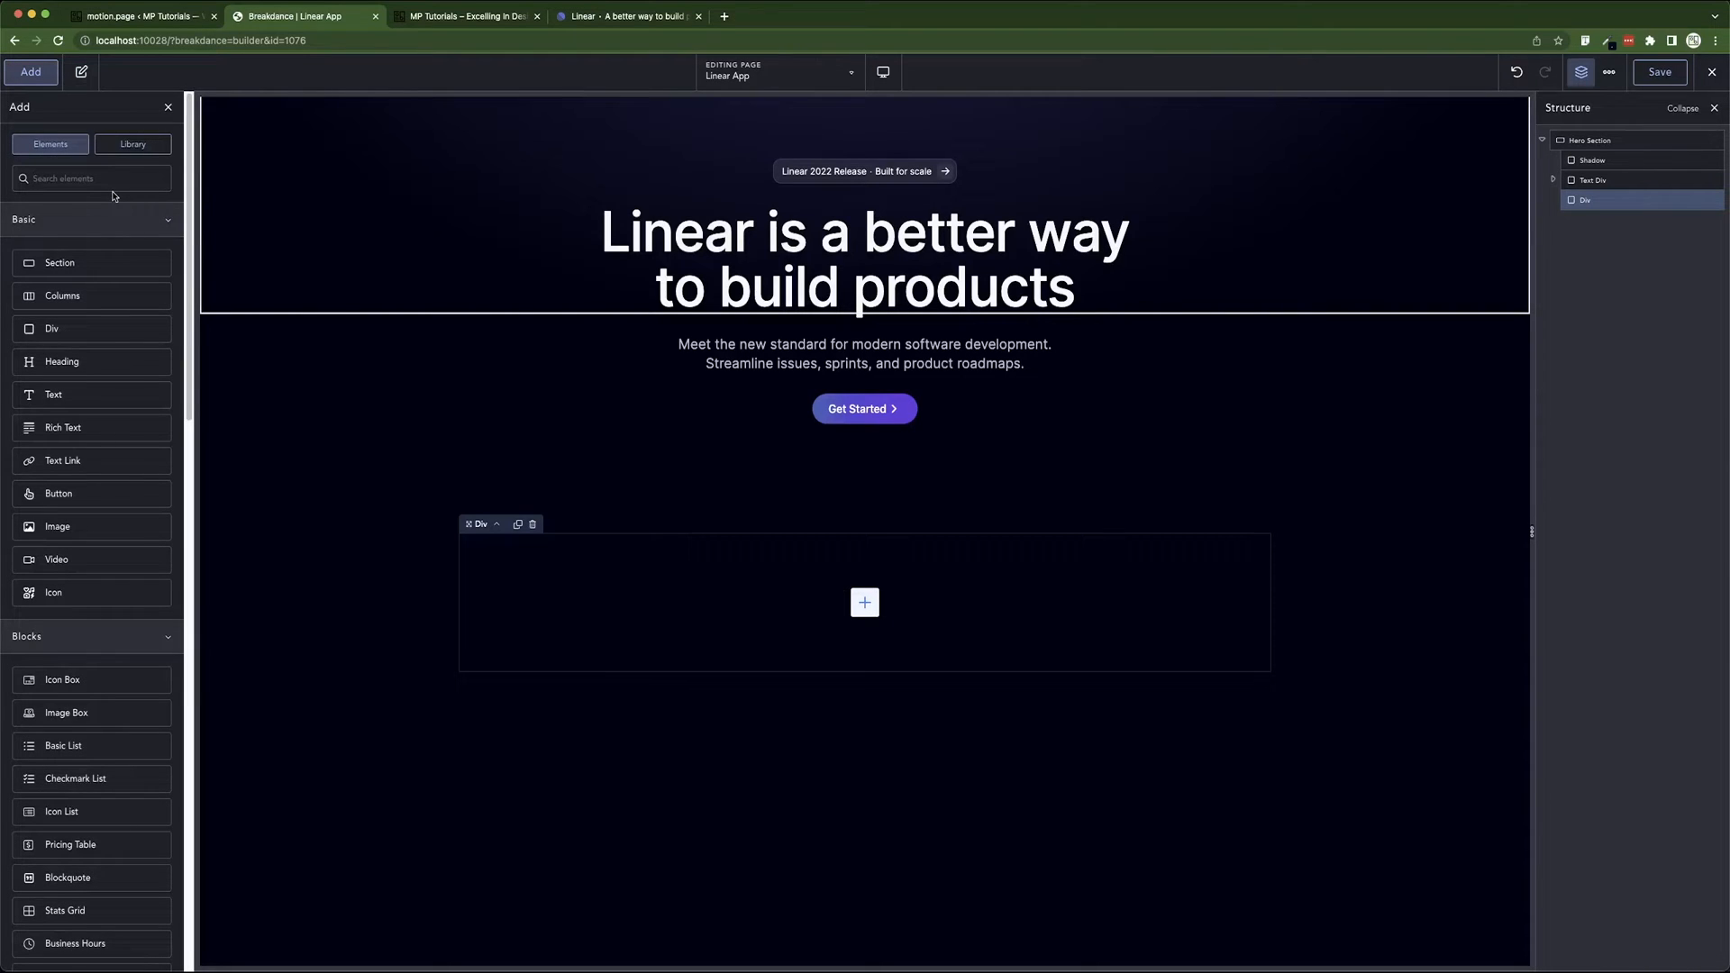
type("image")
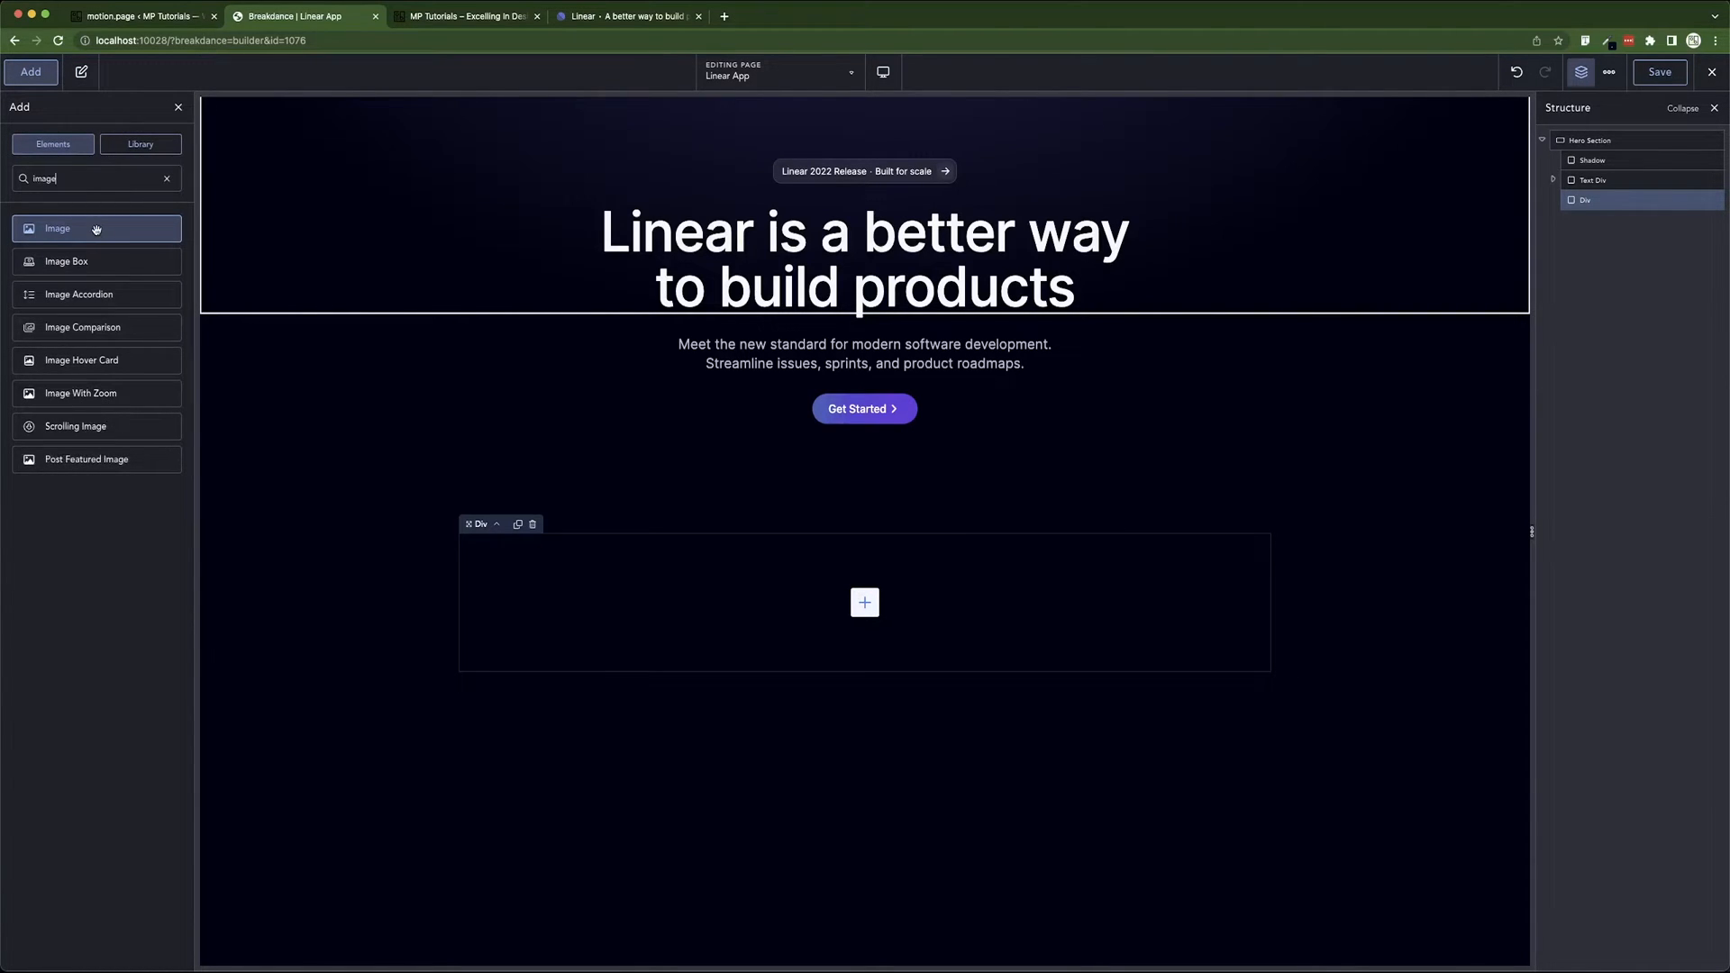
double_click(87, 177)
type("d")
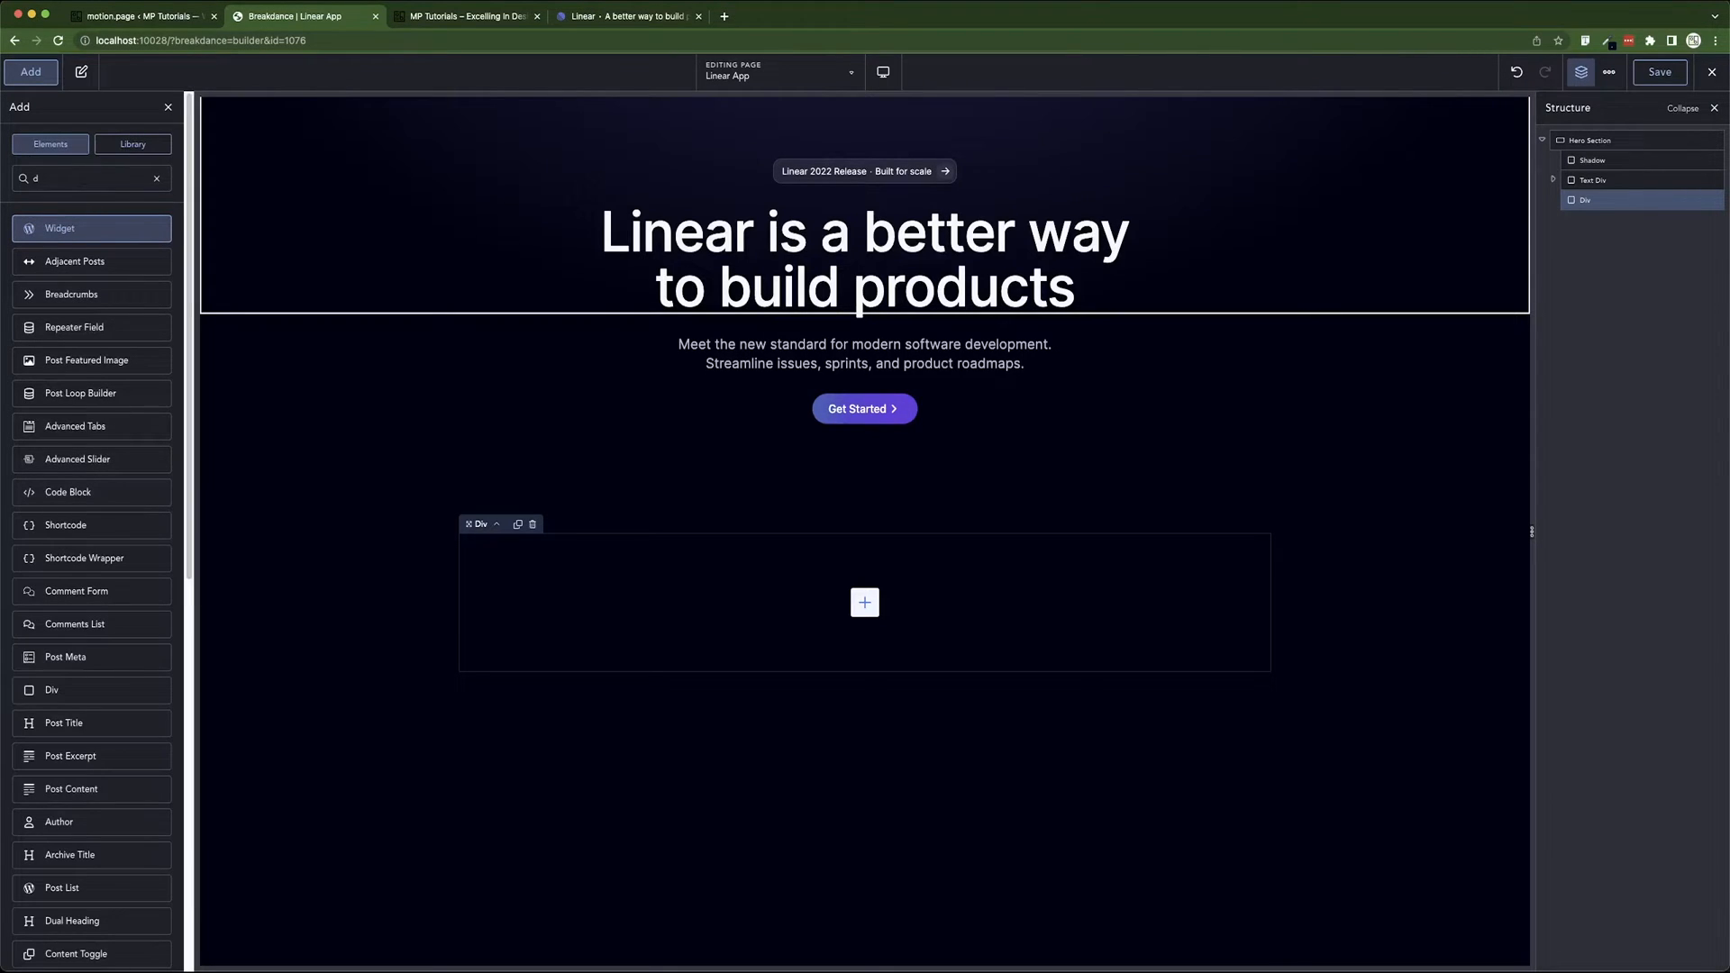
type("iv")
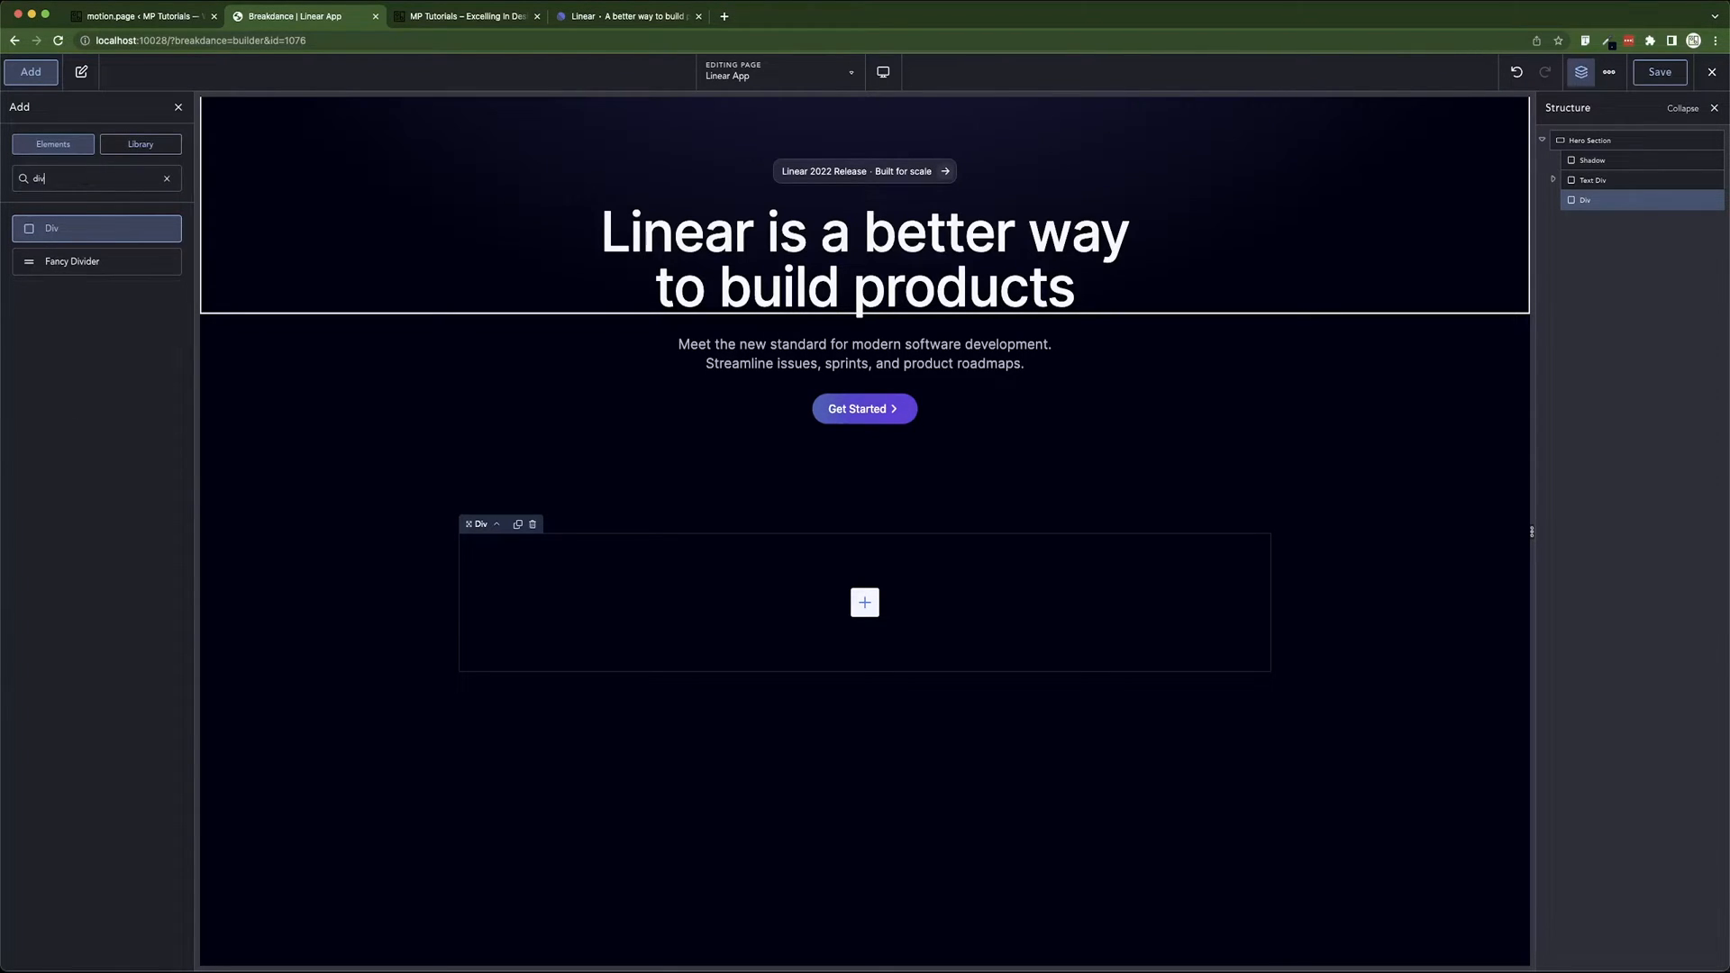
left_click(90, 234)
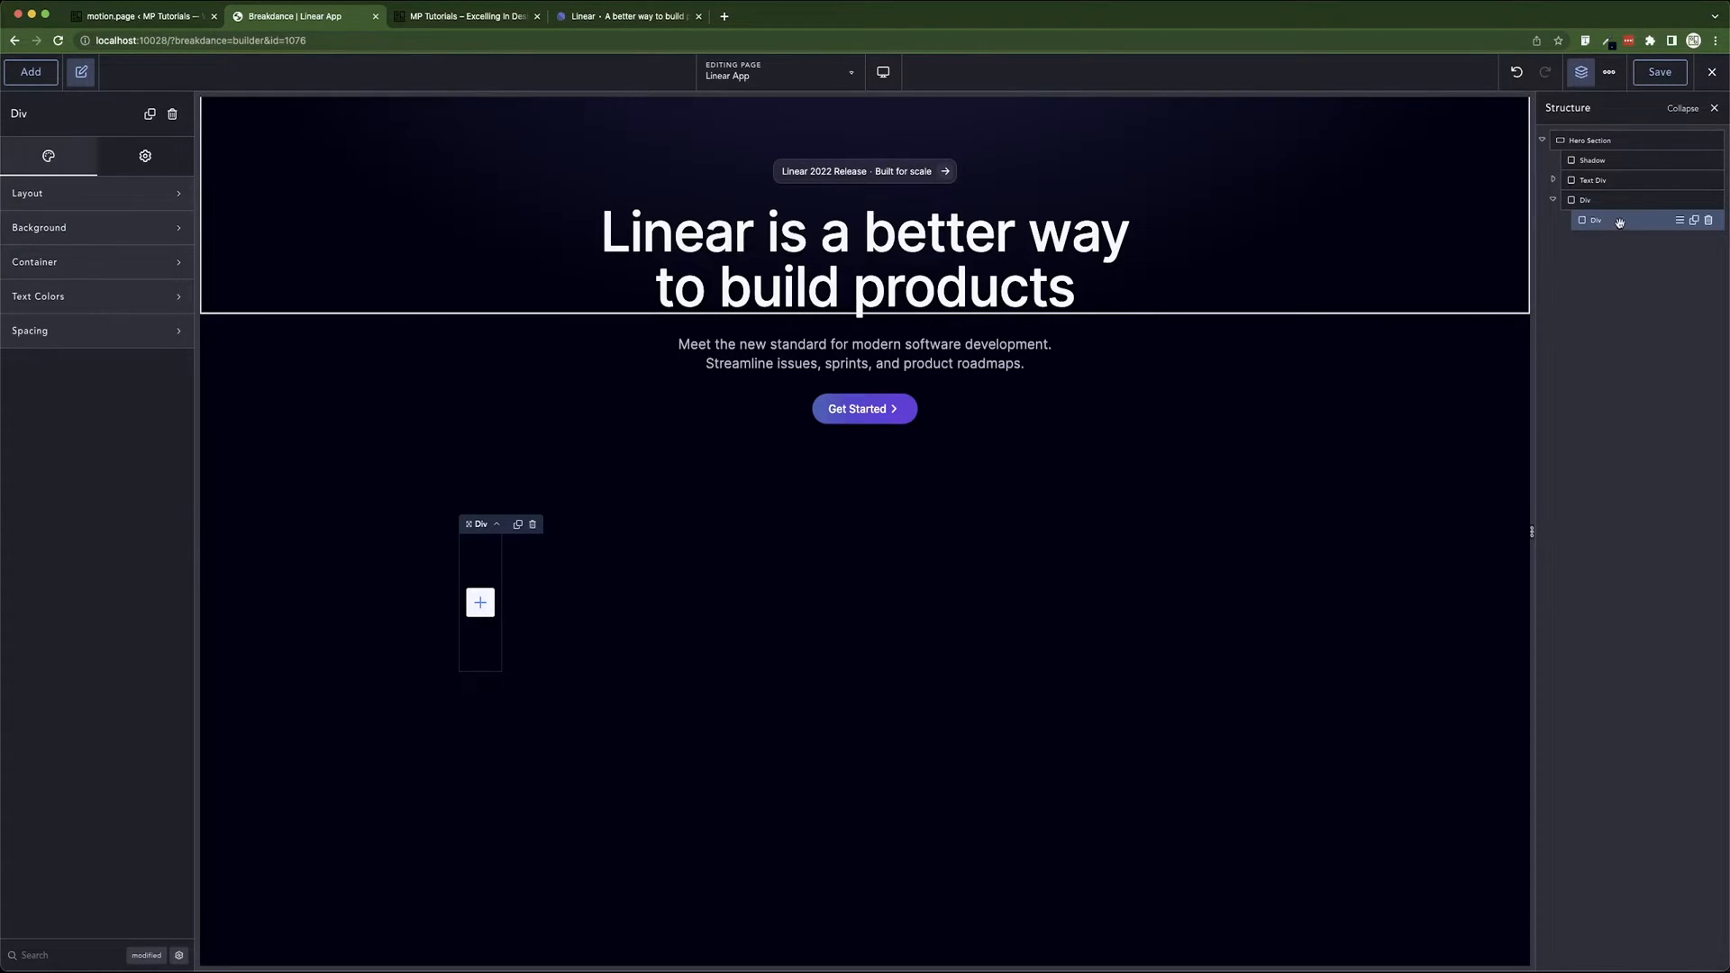
- Size the nested div to 100% width and 680.55 px minimum height, with a border radius of 8 px
left_click(84, 262)
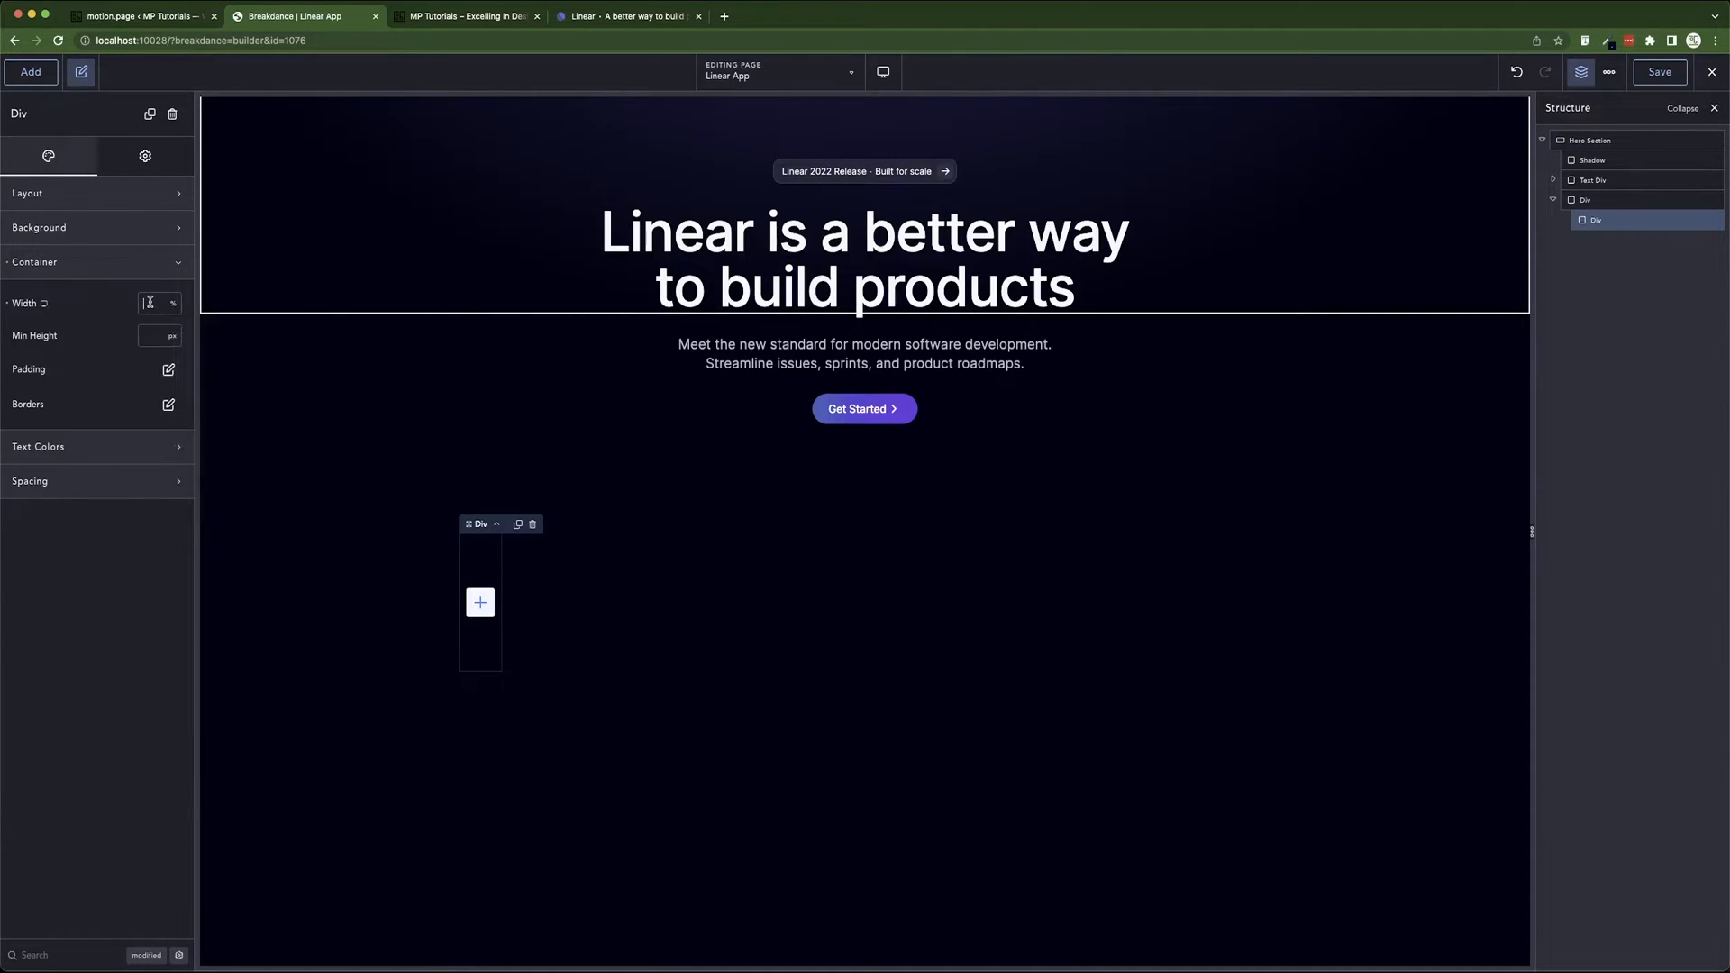
type("100")
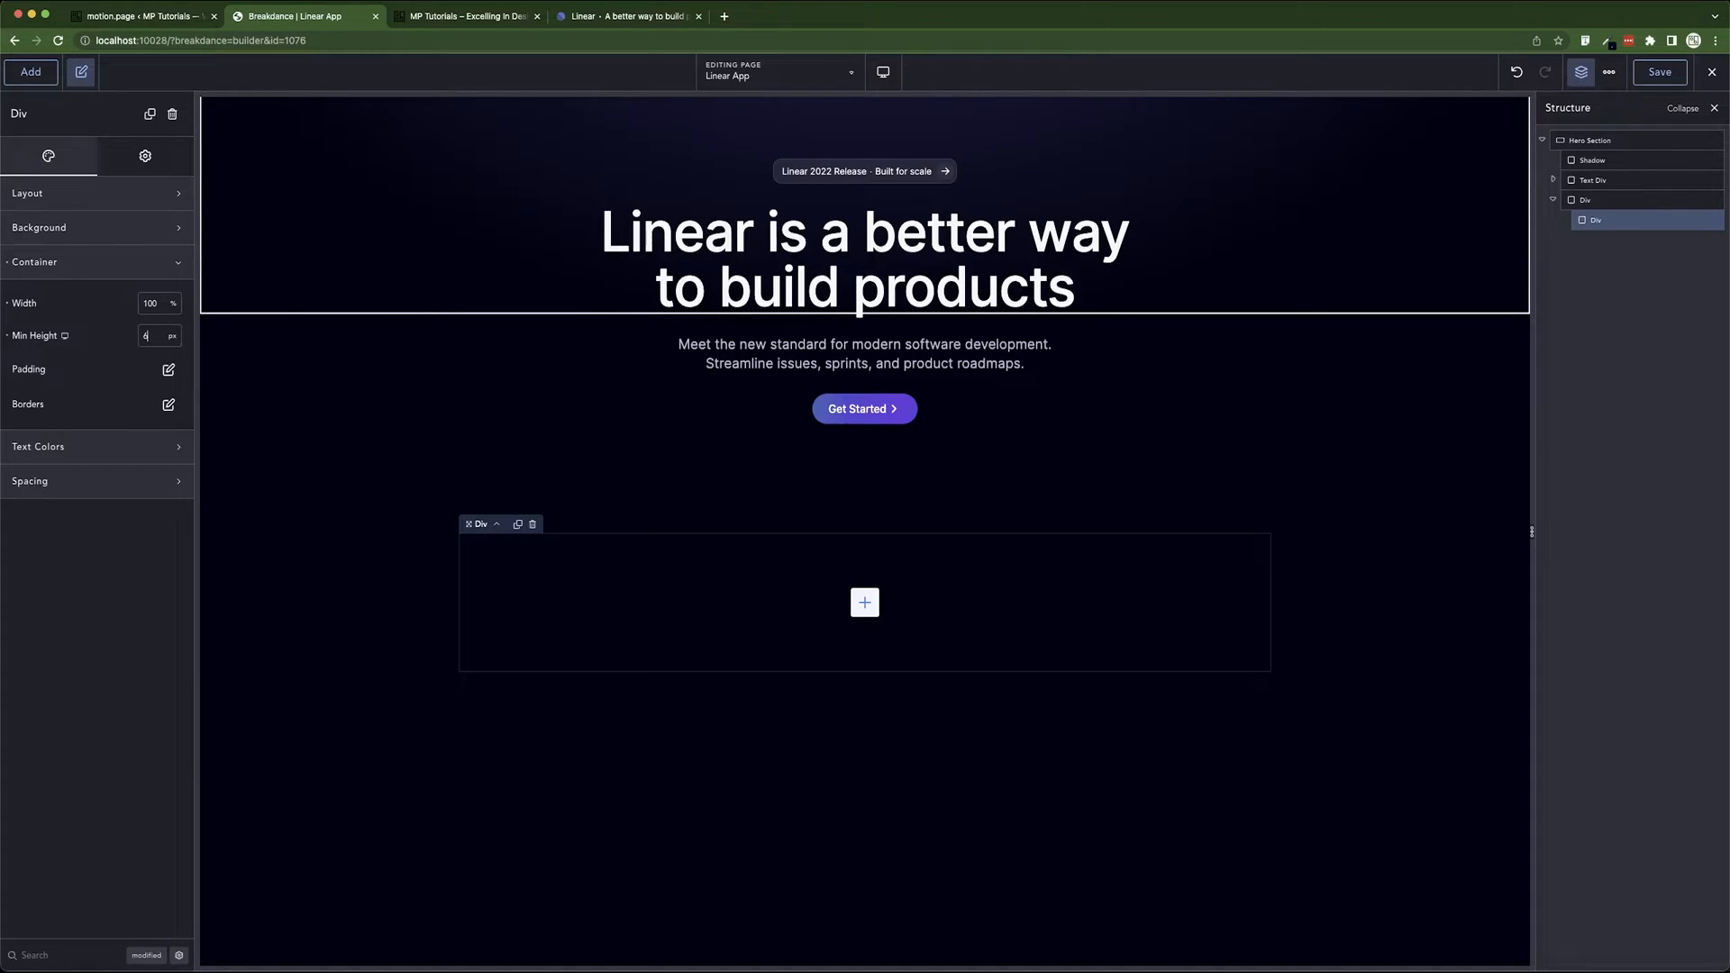
type("680")
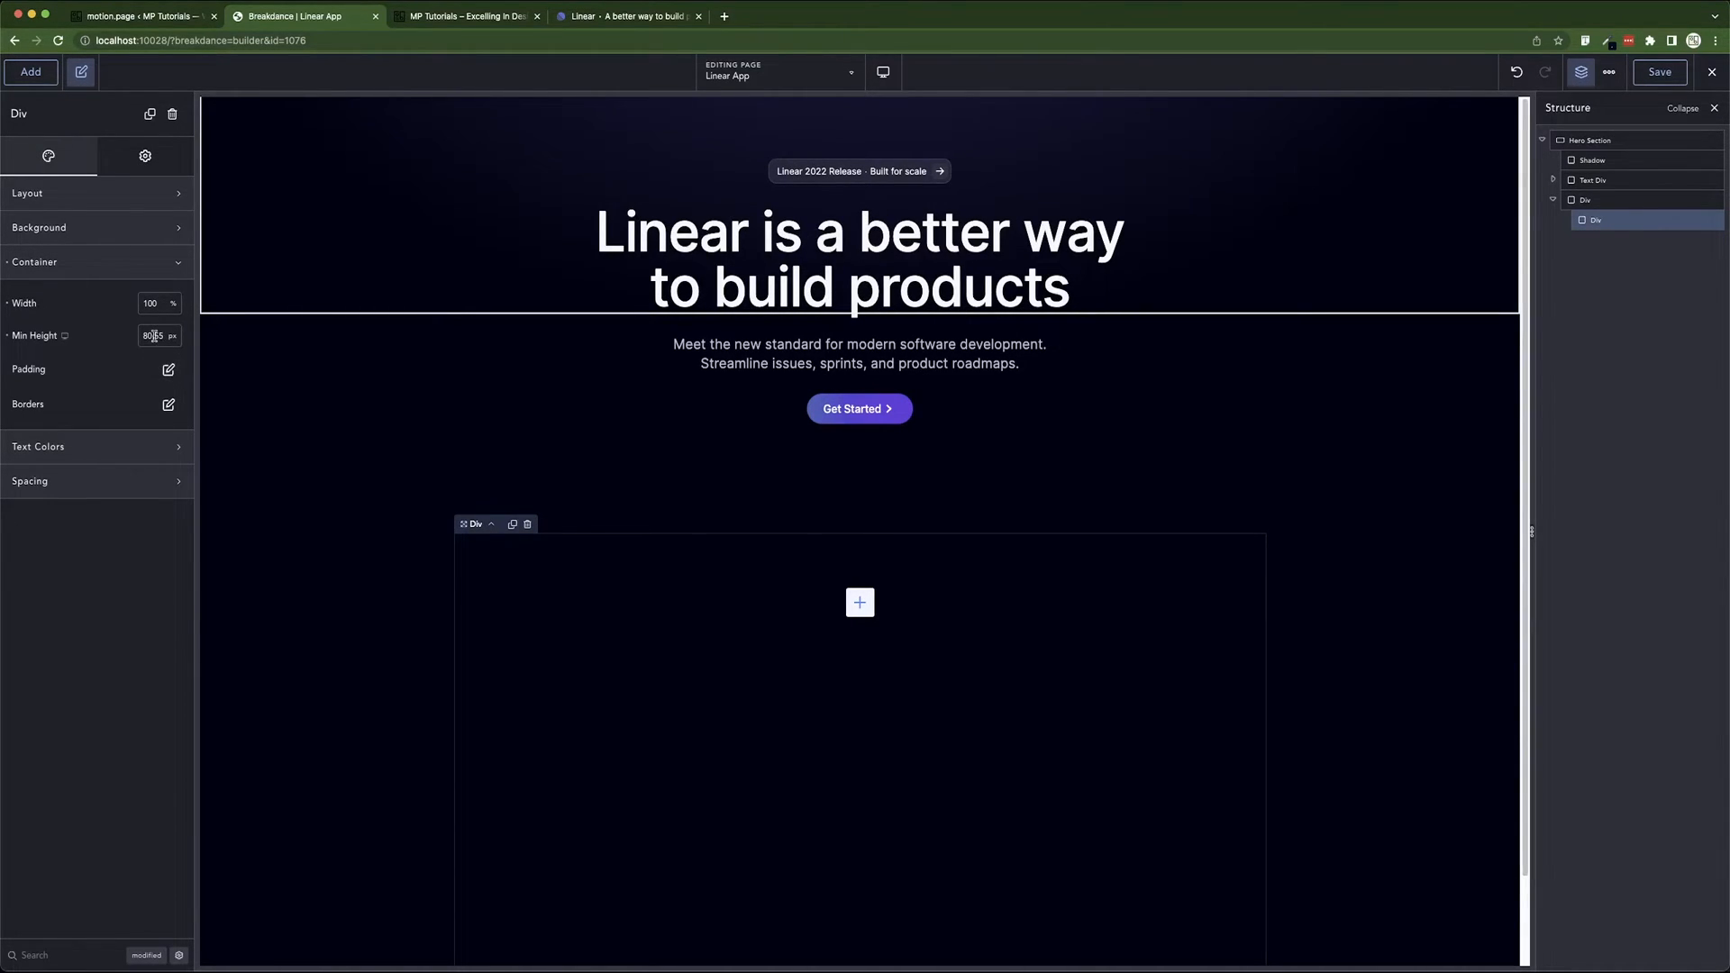
scroll(1038, 604, "down", 2)
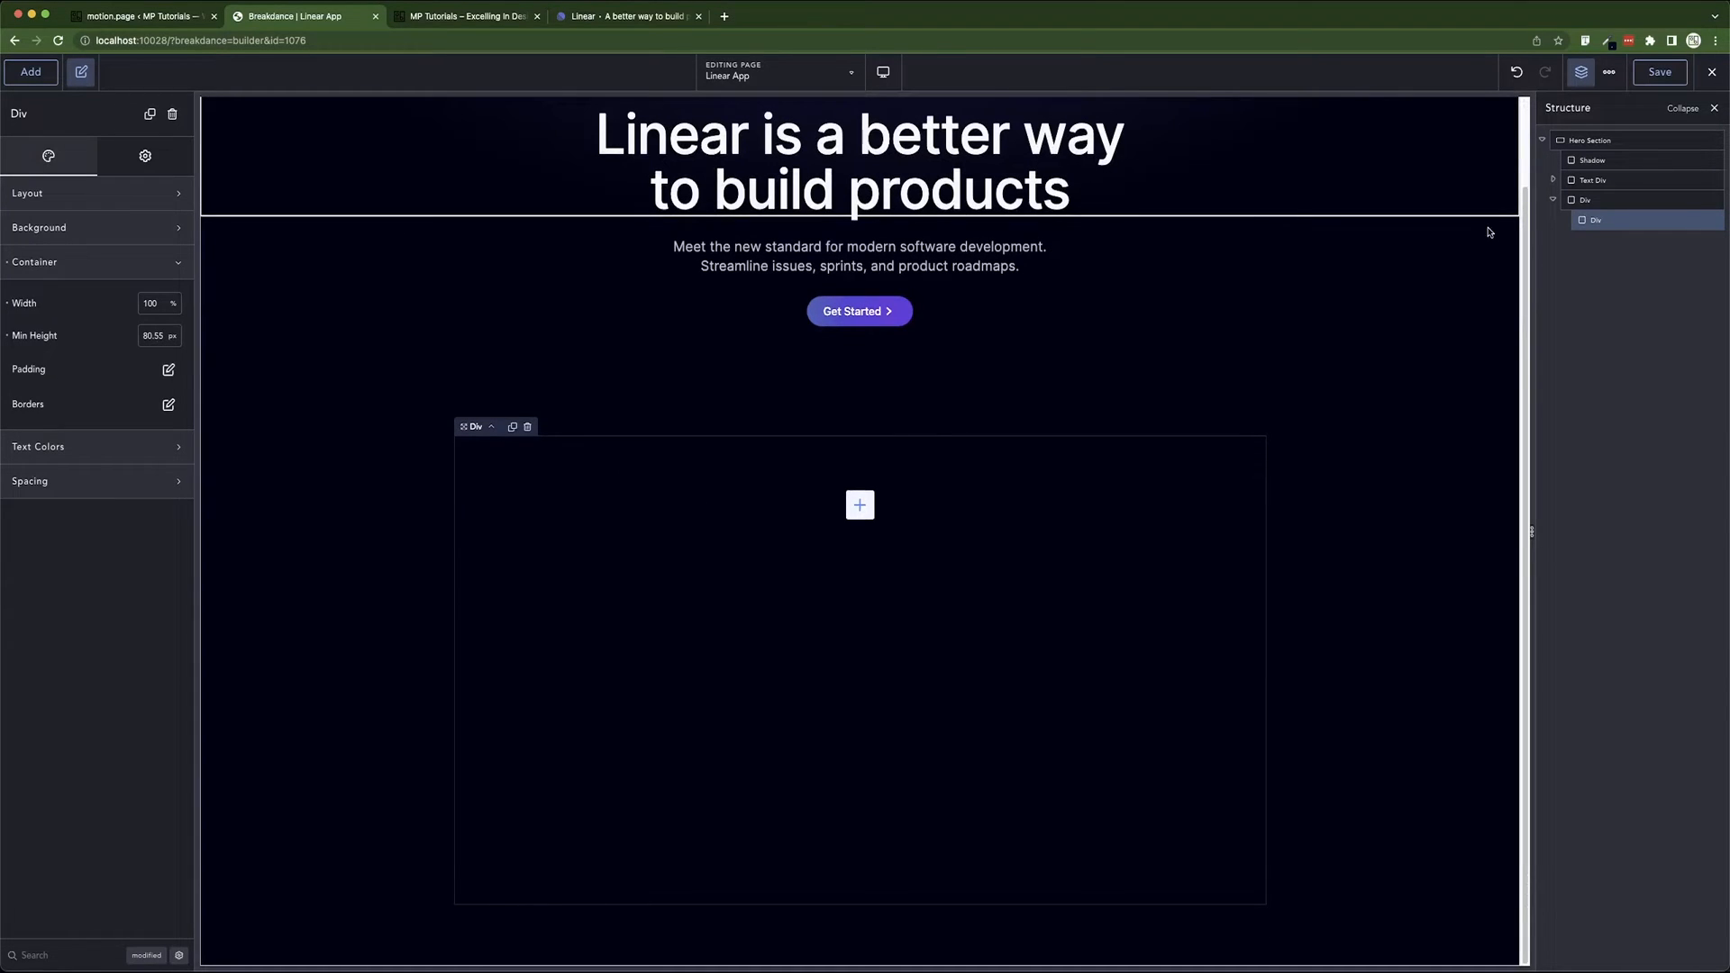
left_click(168, 406)
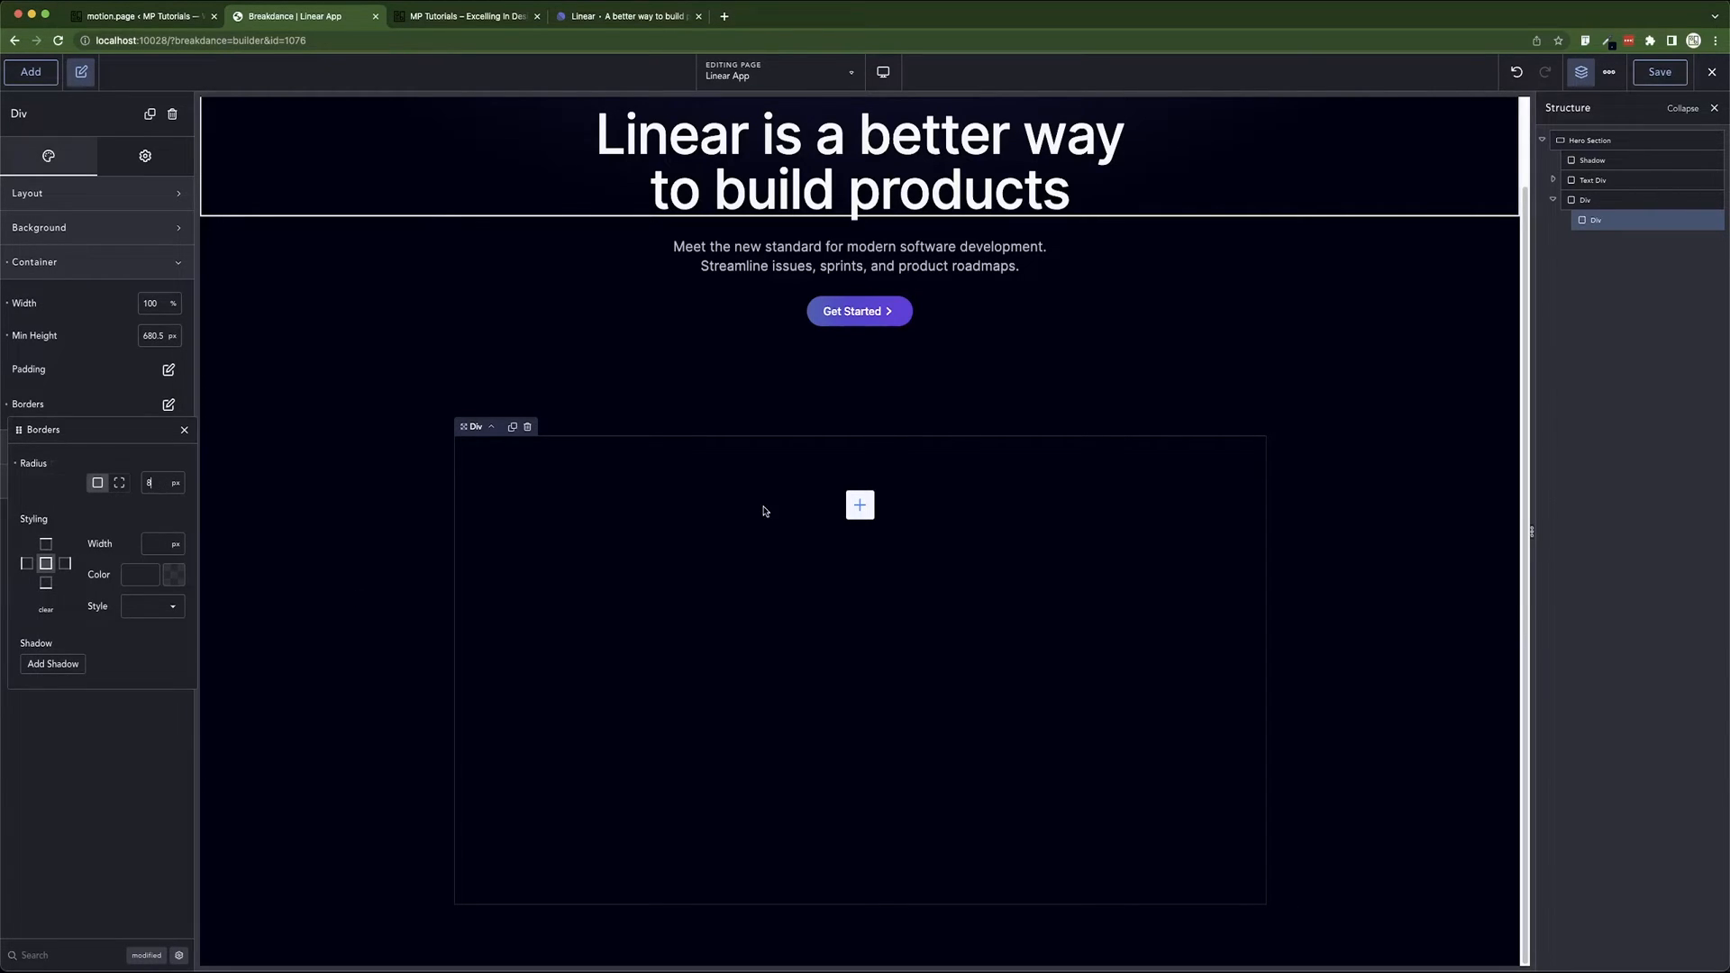
left_click(115, 363)
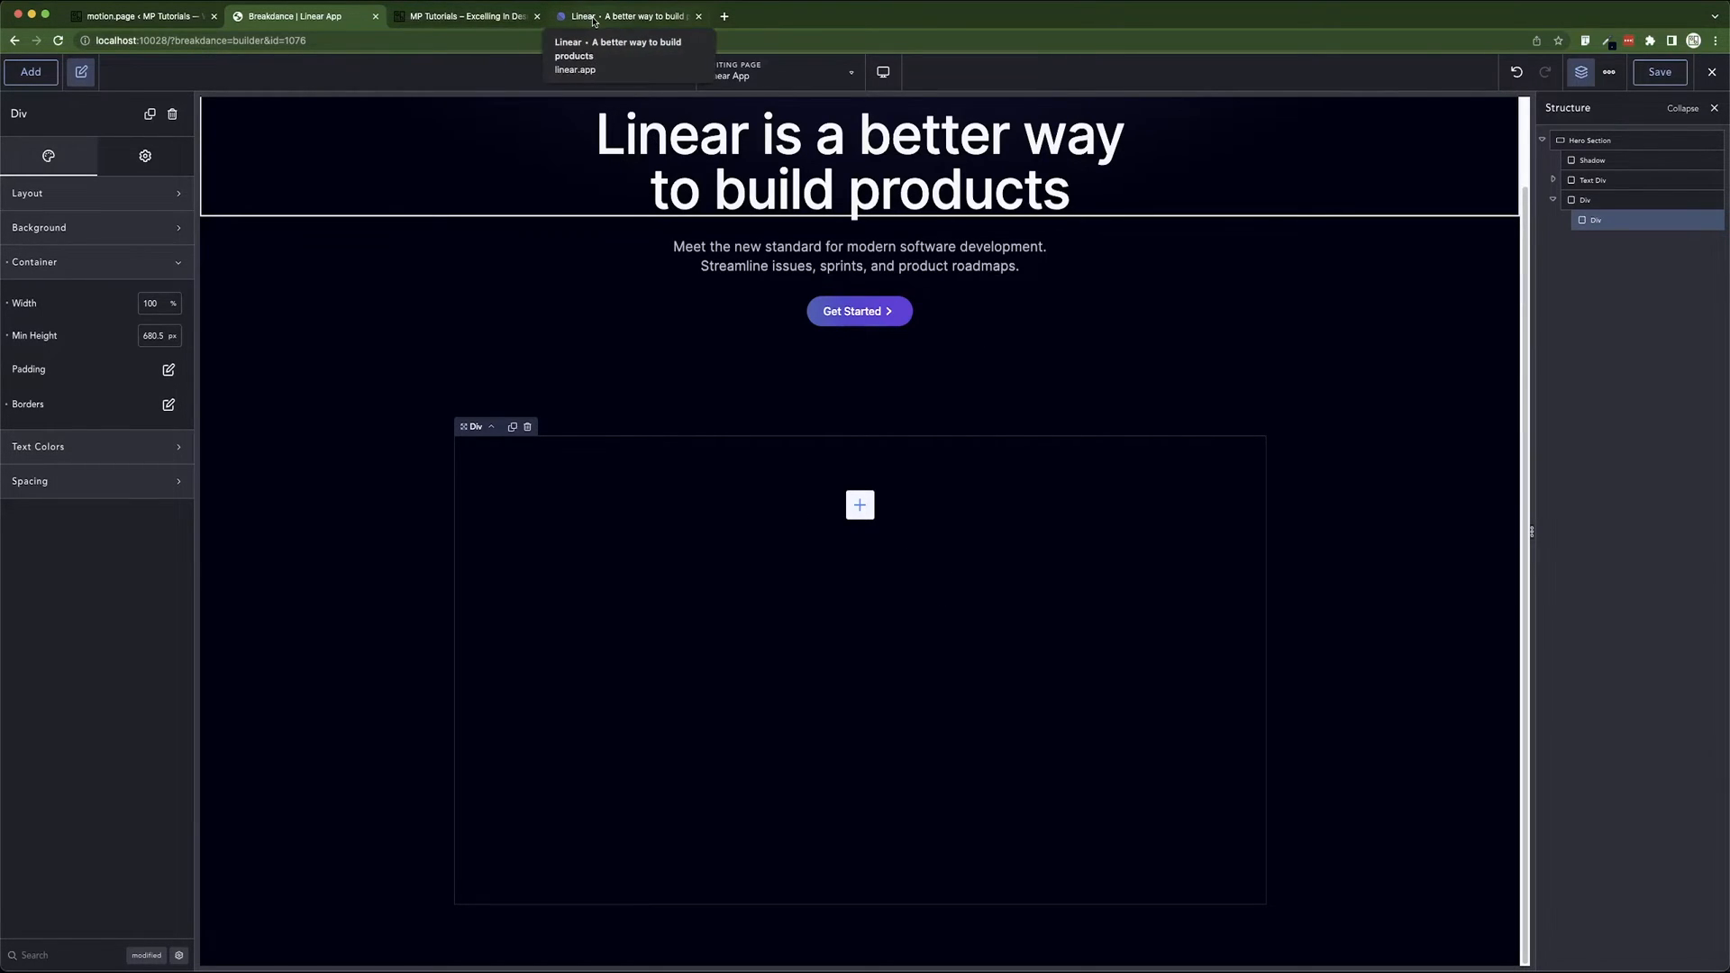
- Inspect the glow element behind the product screenshot on Linear's home page and select its background, filter and transform CSS
left_click(622, 17)
scroll(1436, 911, "down", 5)
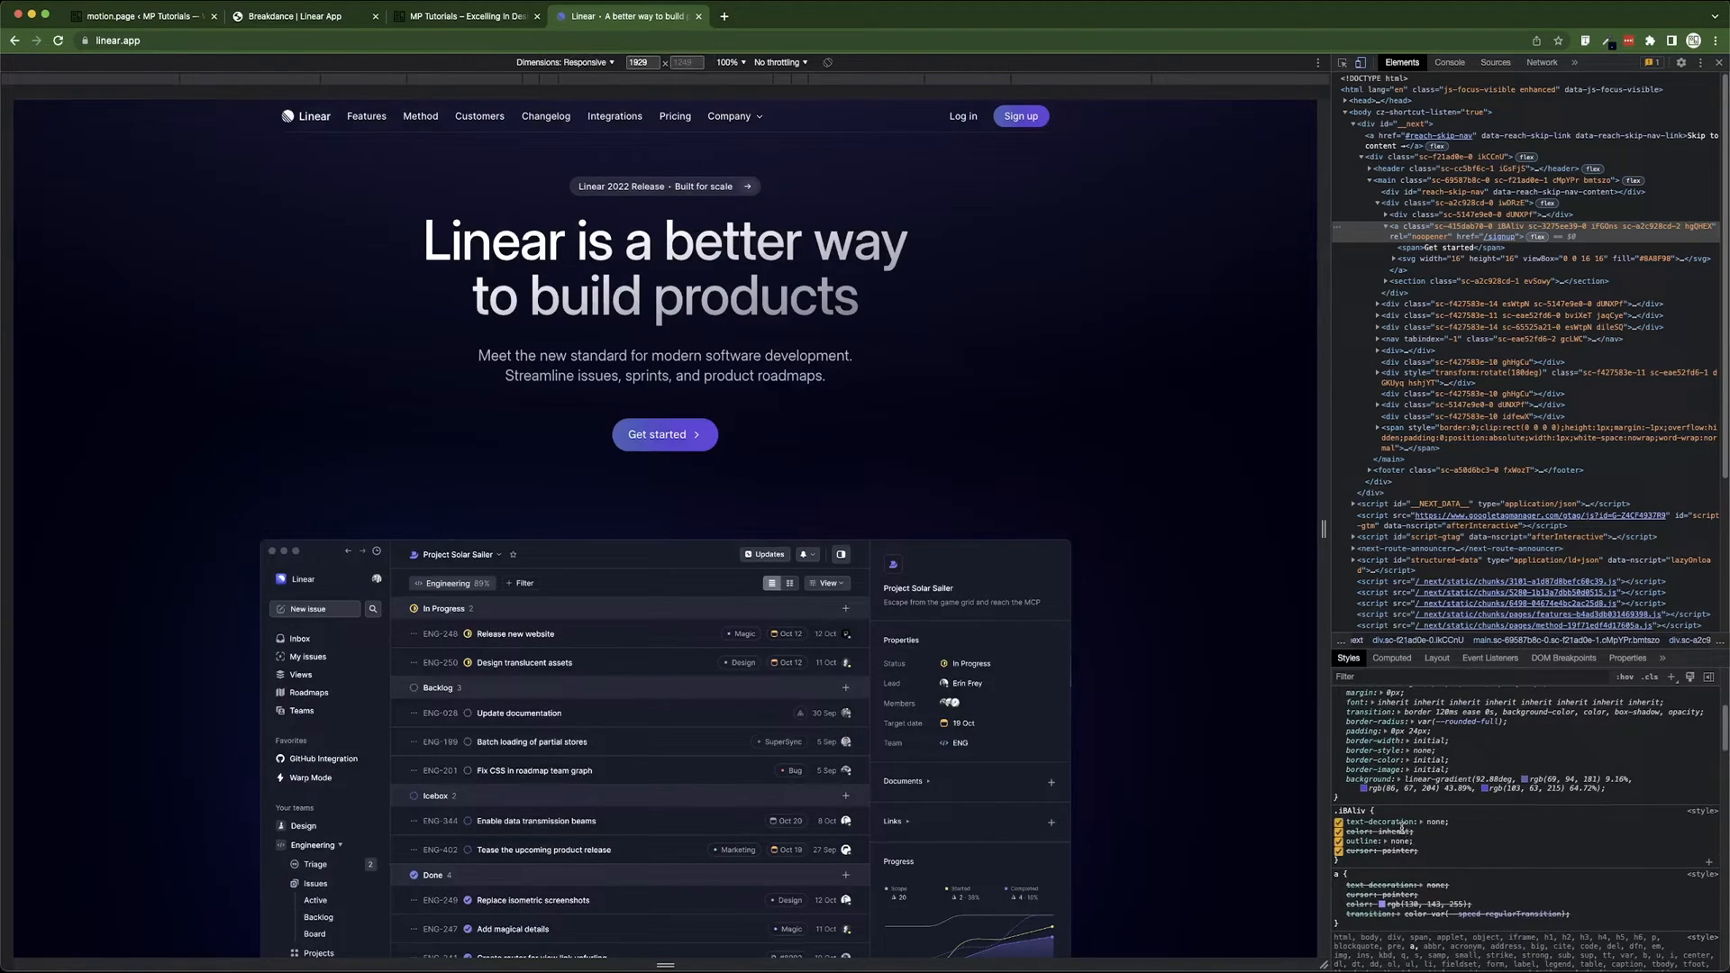
scroll(1398, 811, "down", 5)
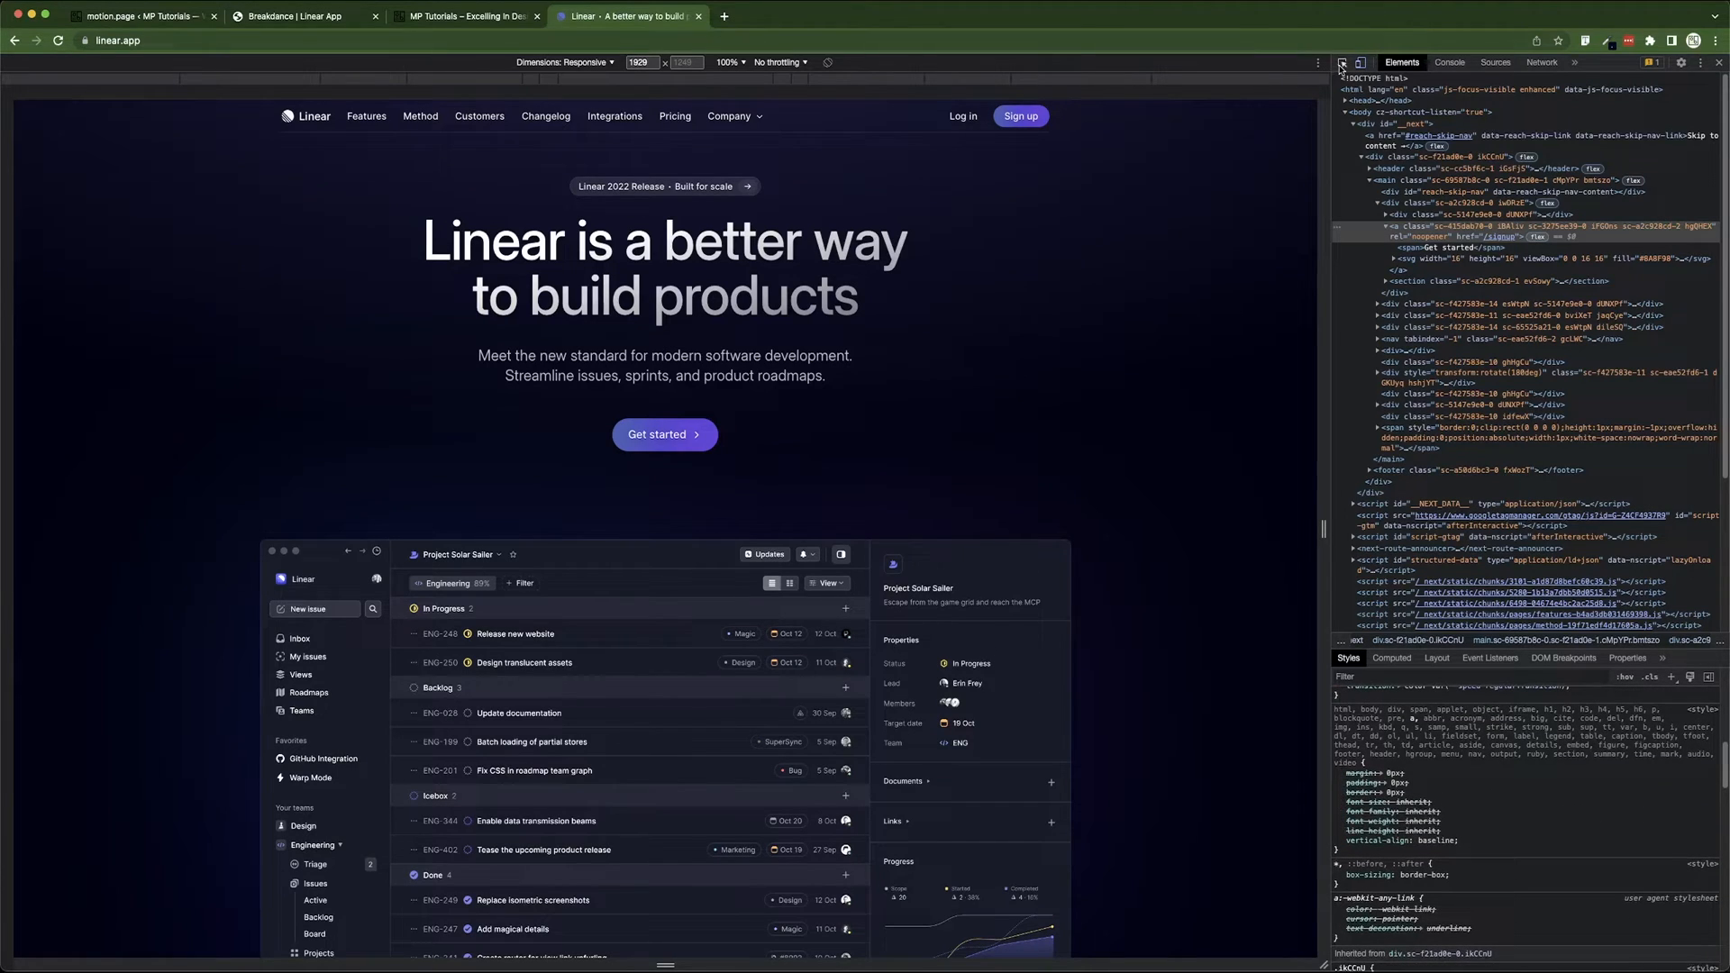
left_click(1343, 62)
left_click(1114, 495)
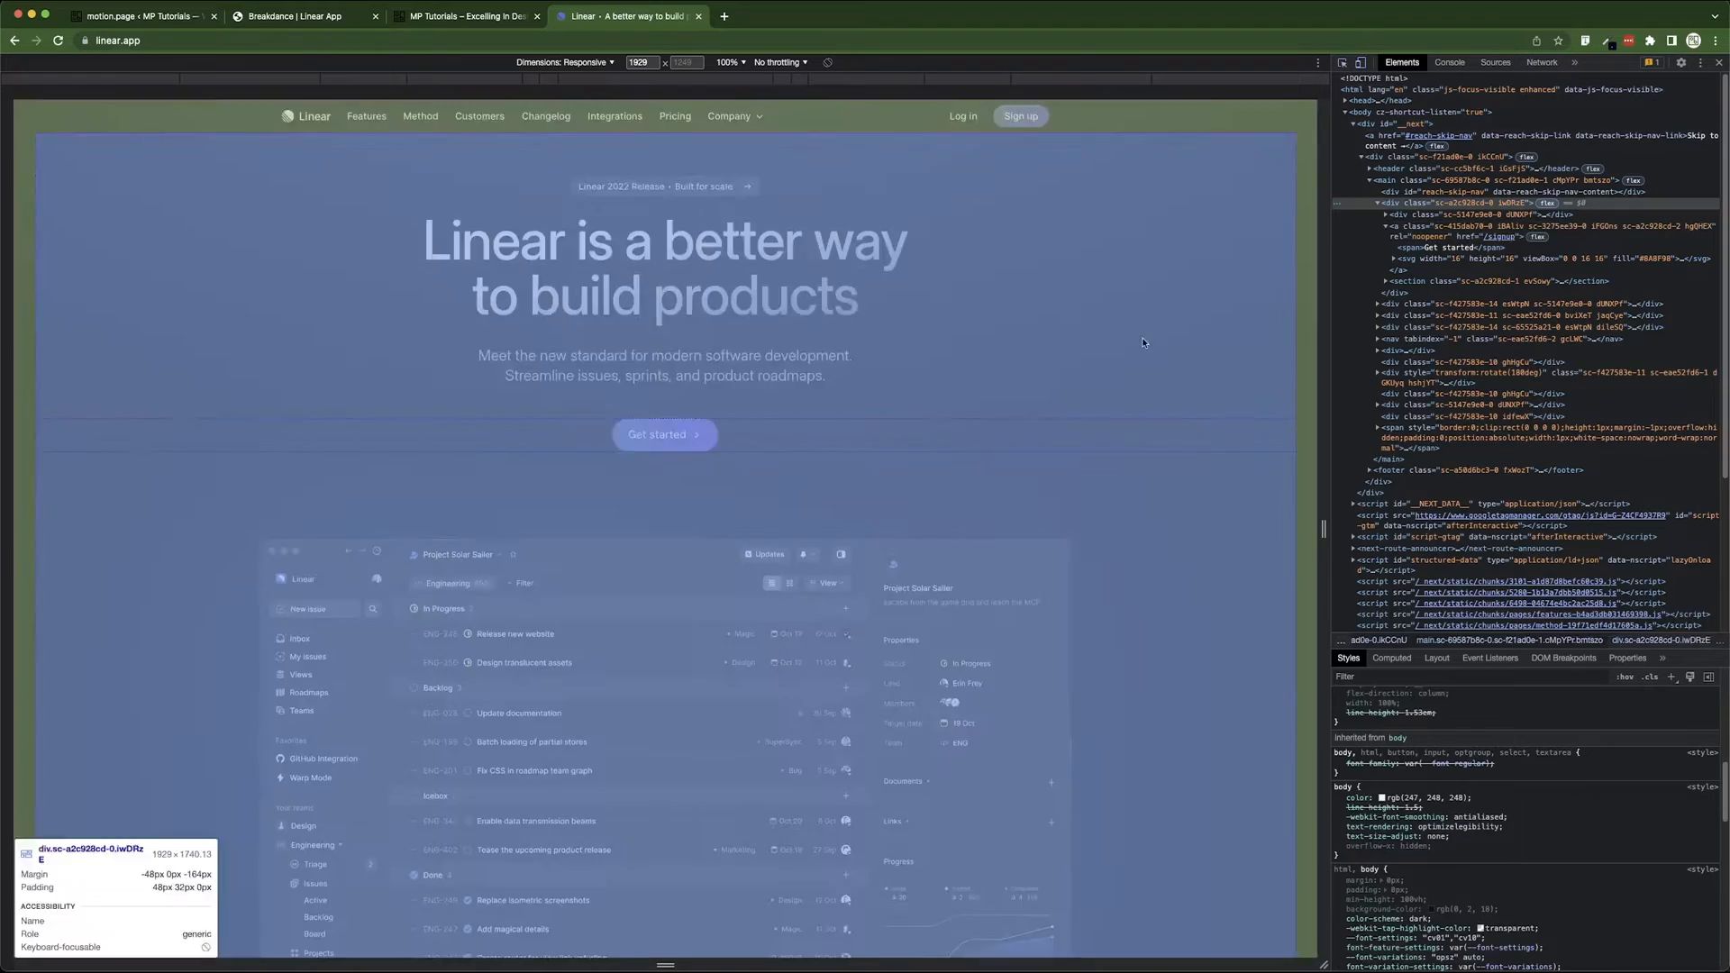
left_click(1143, 342)
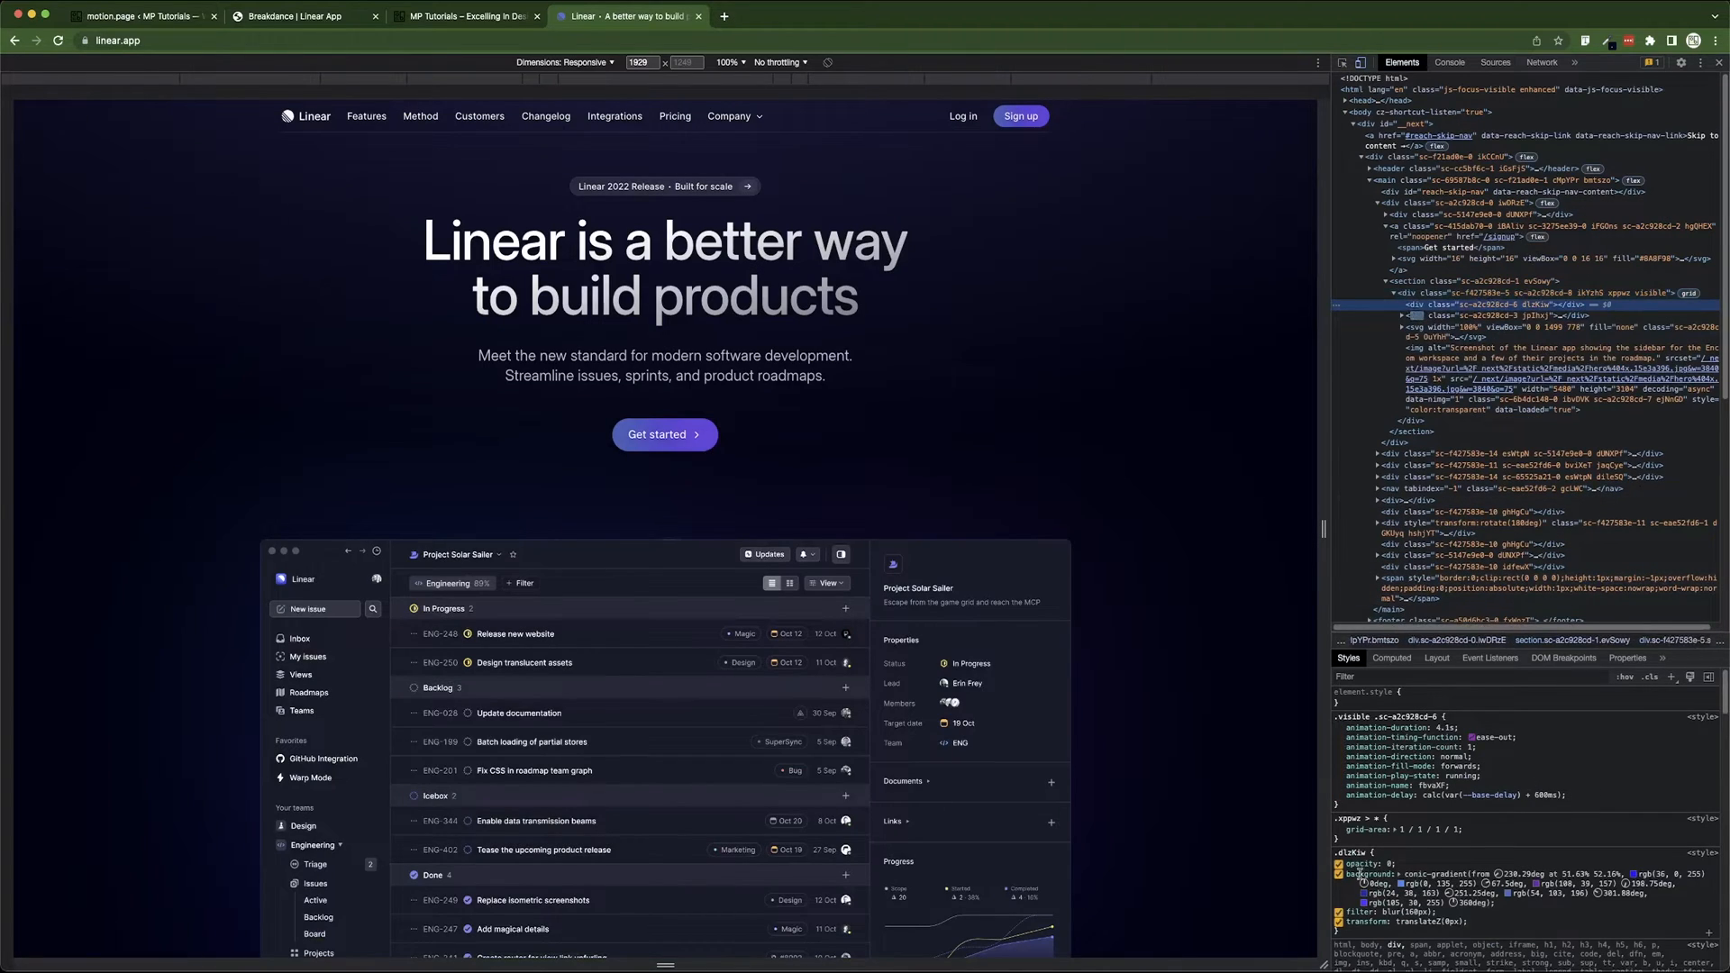
left_click_drag(1348, 875, 1471, 926)
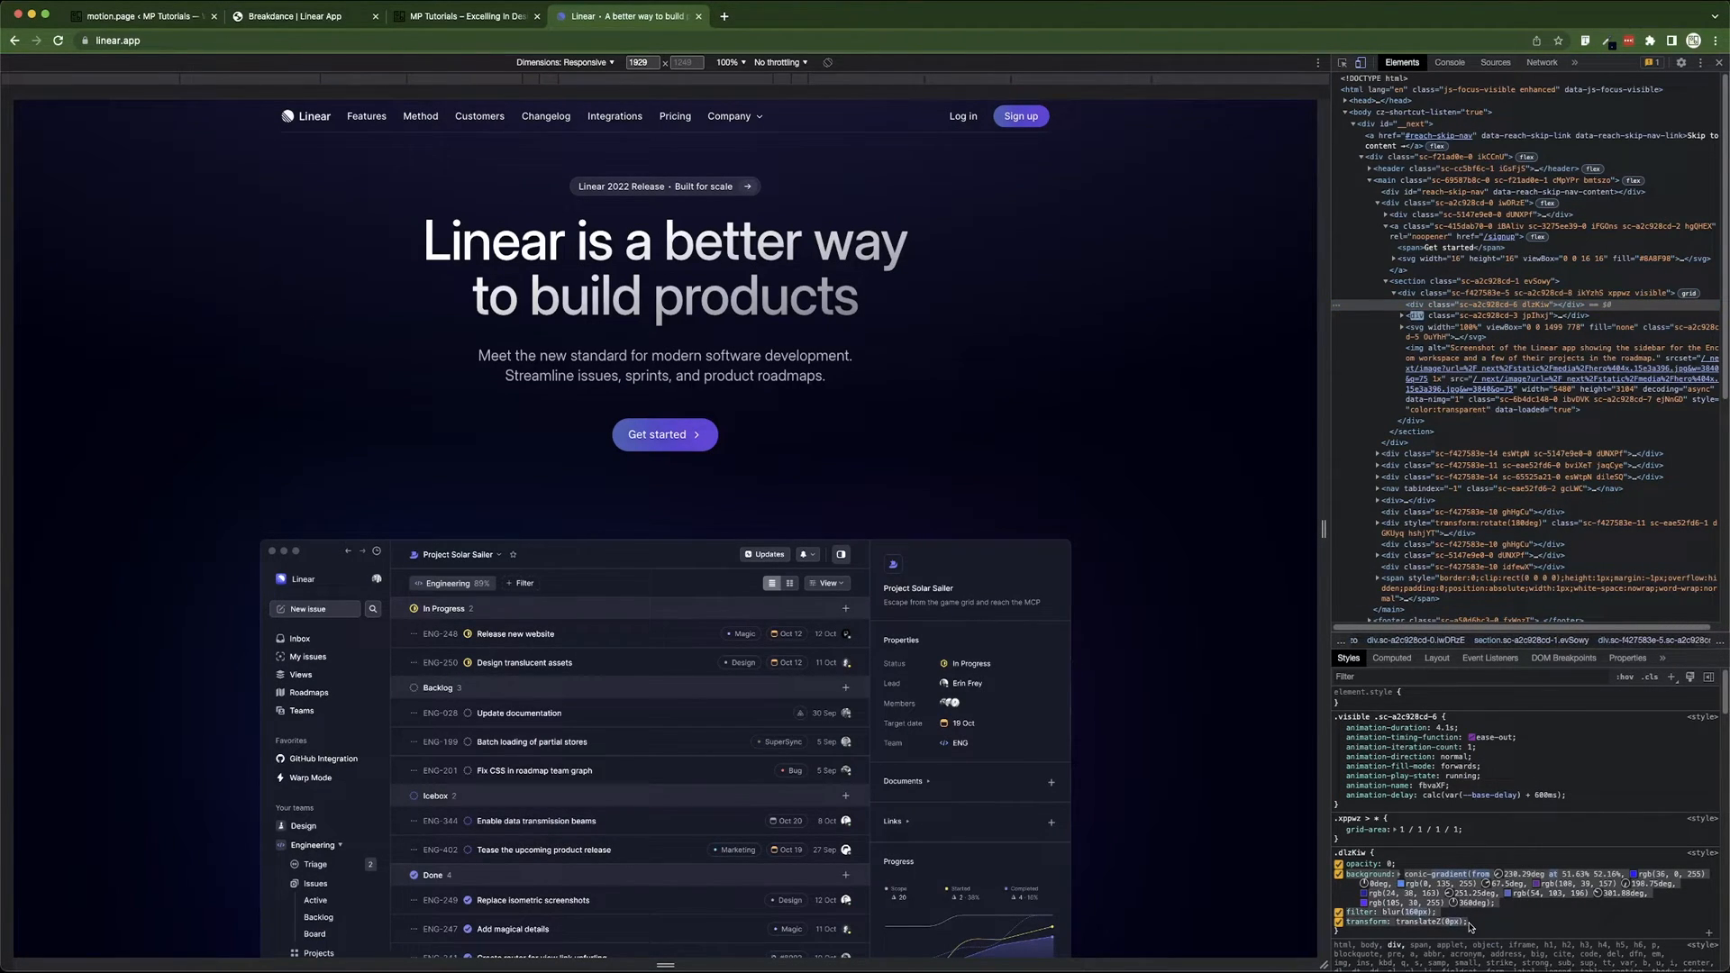
- Return to Breakdance and add another div inside the nested 680.55 px high div
left_click(311, 18)
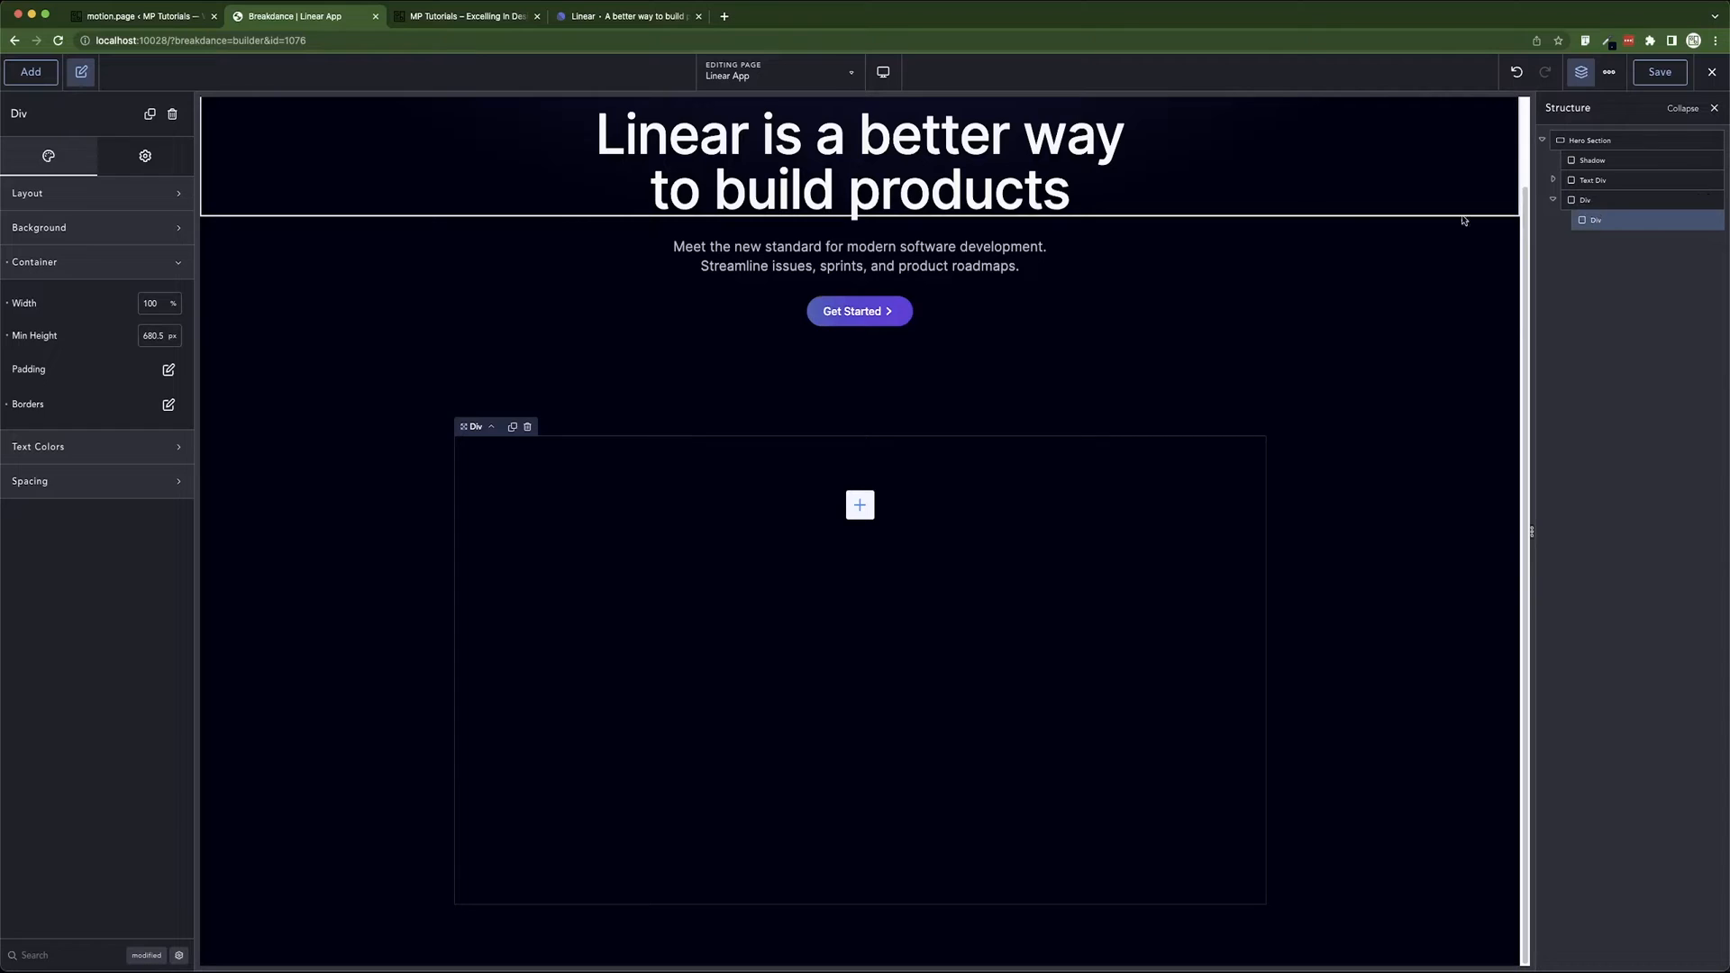
left_click(75, 262)
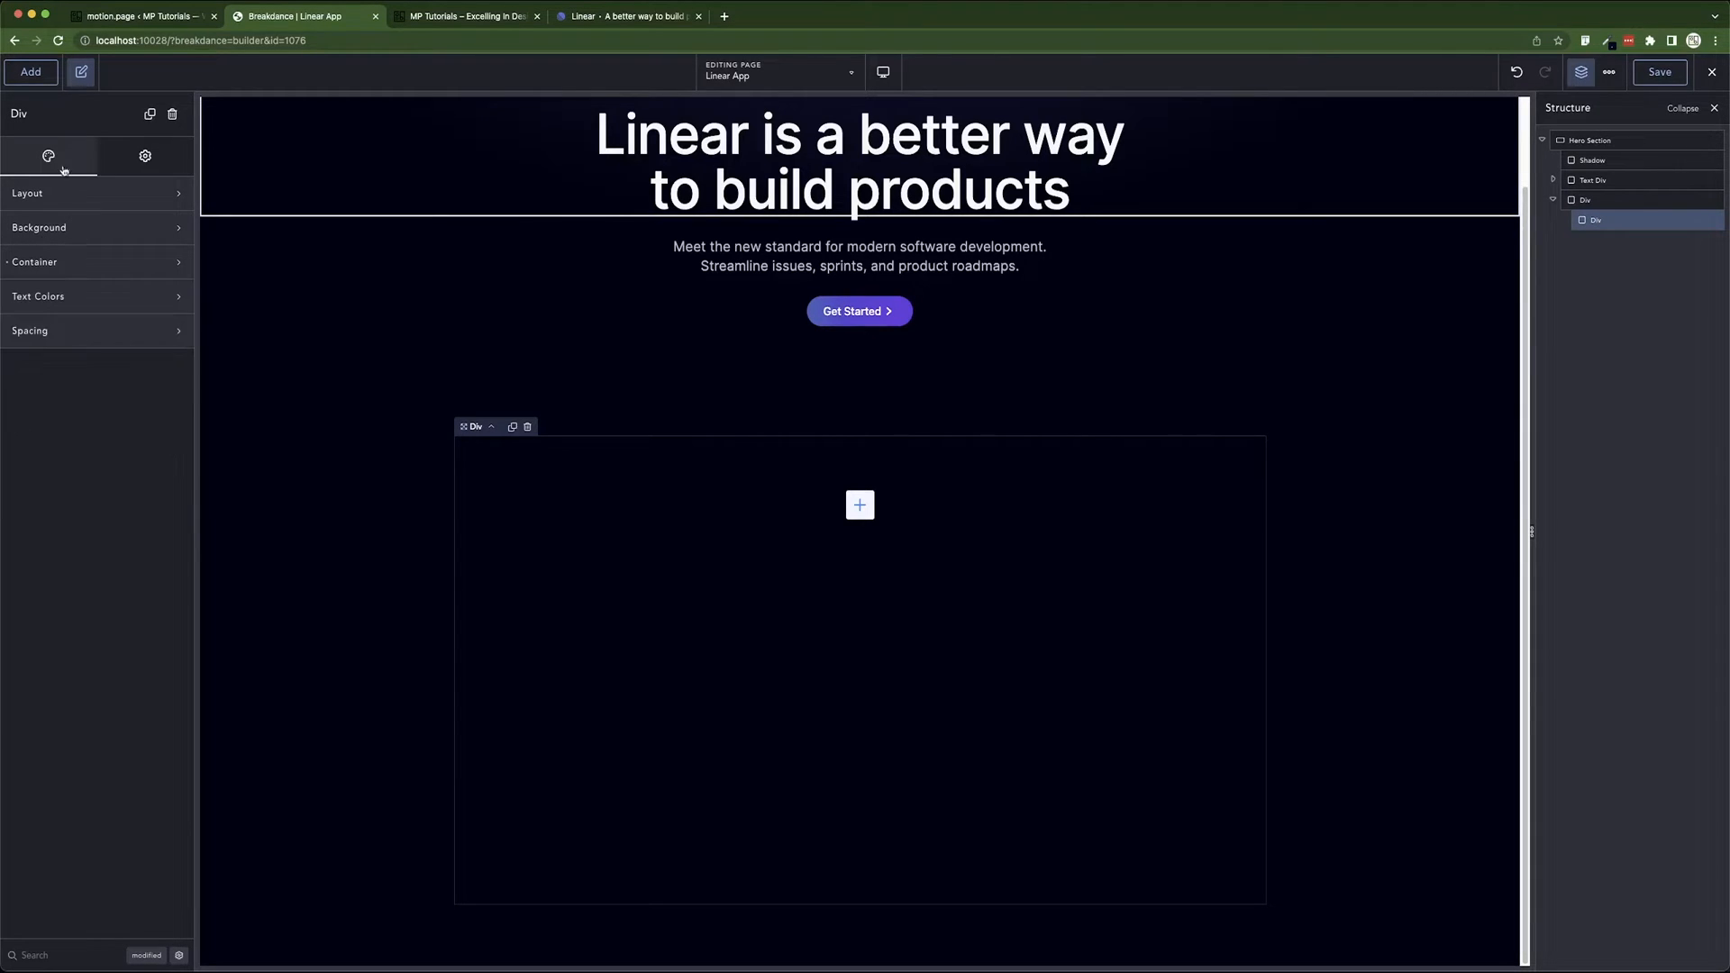
left_click(31, 71)
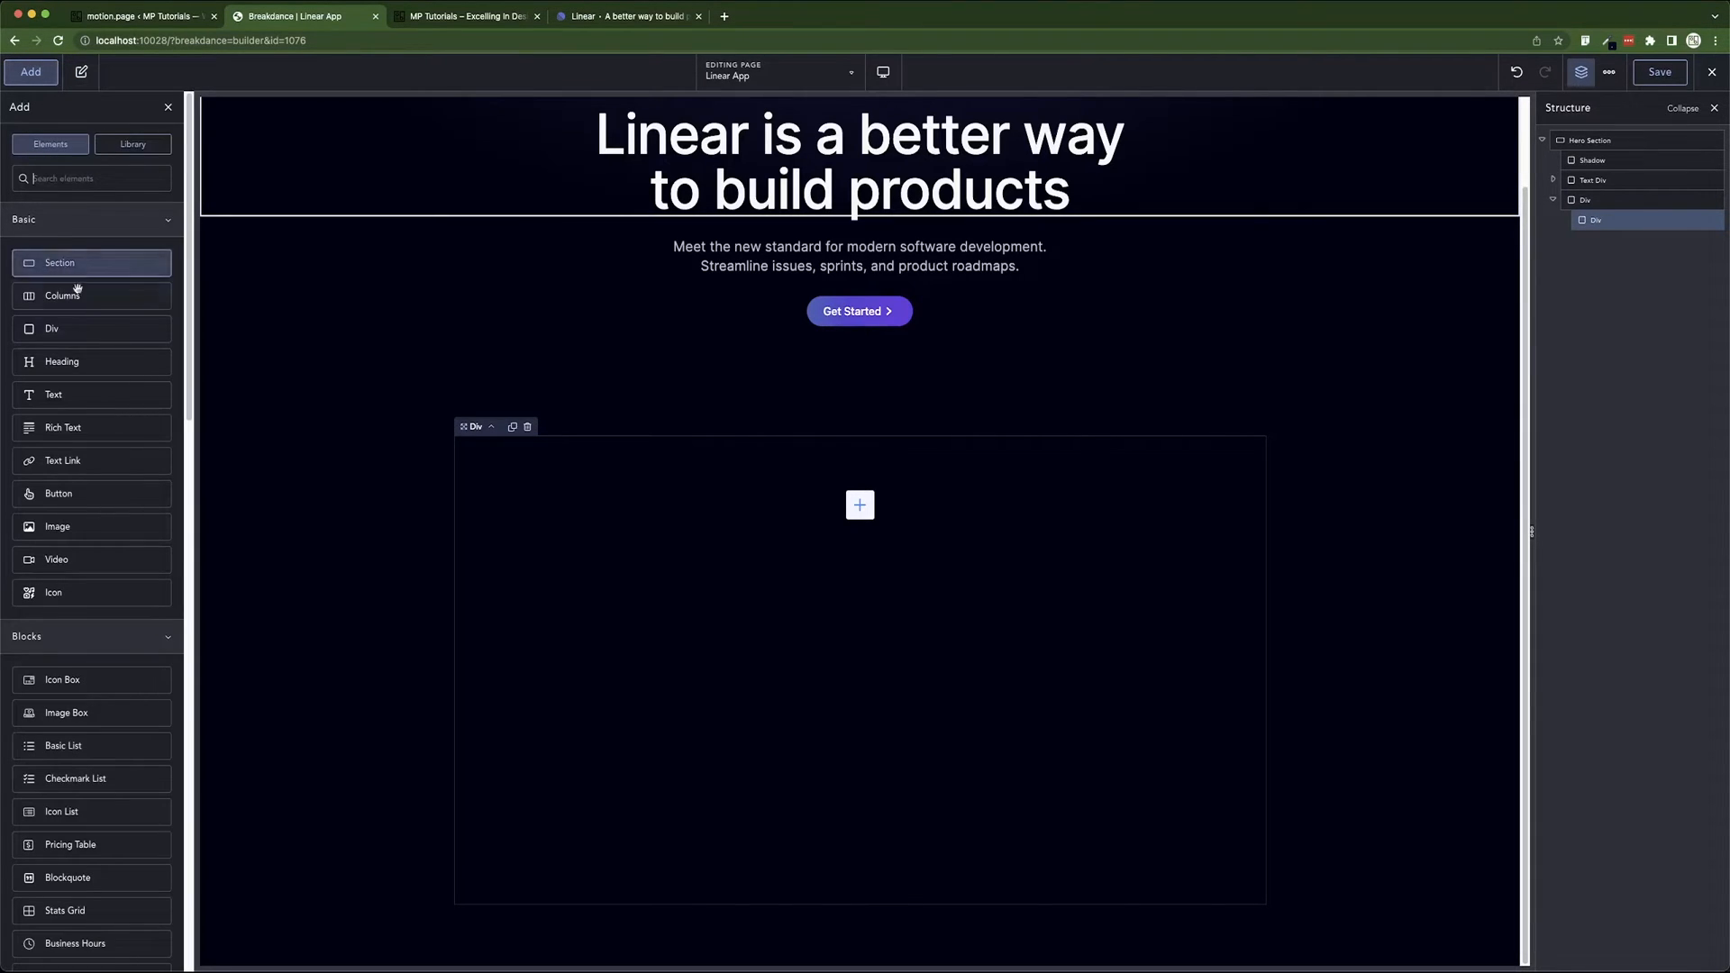
left_click(78, 336)
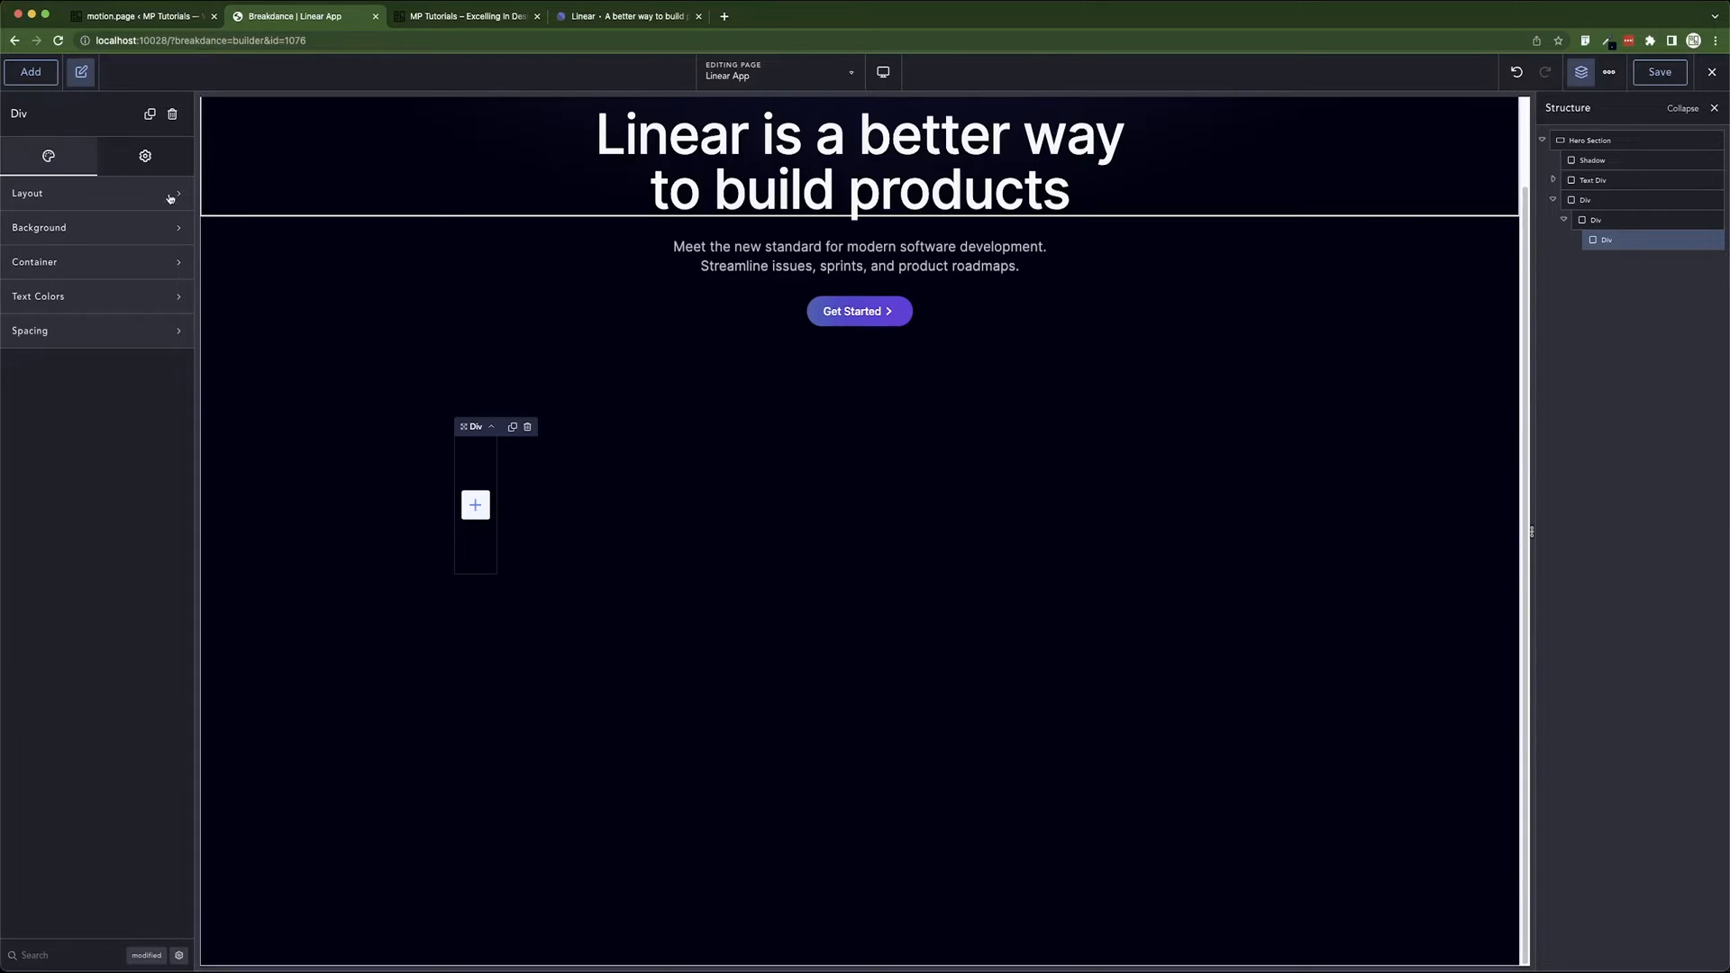
- Set both the width and the minimum height of the innermost div to 100%
left_click(78, 262)
left_click(169, 303)
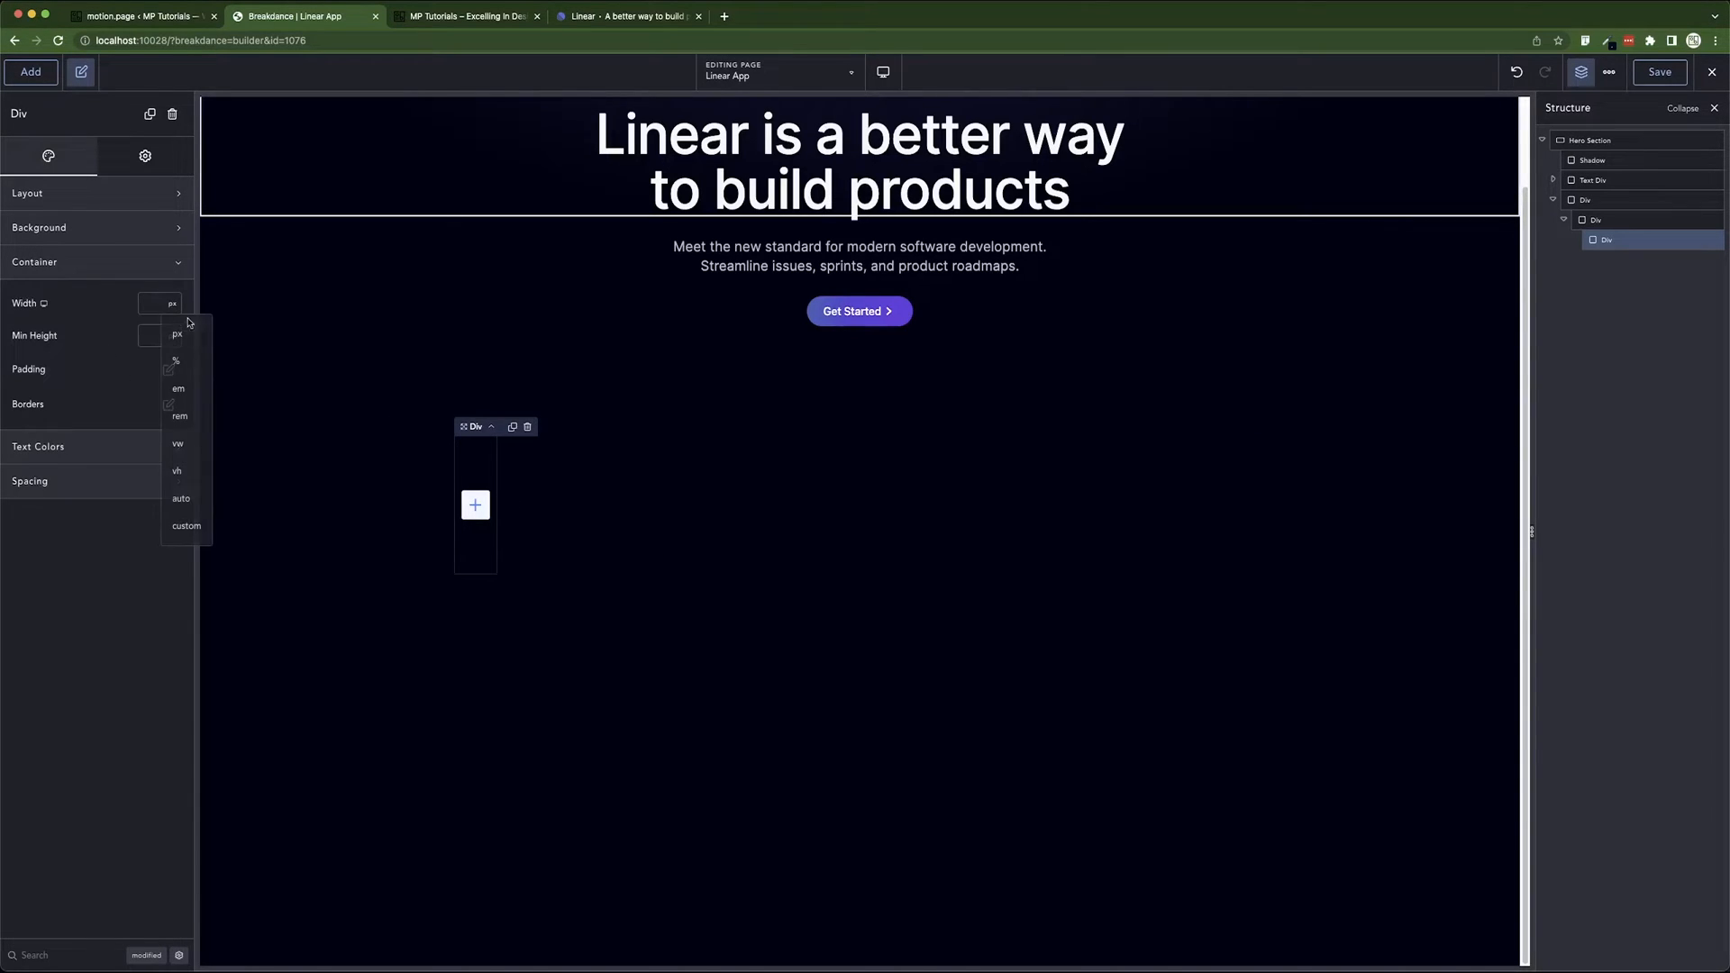
left_click(187, 360)
type("100")
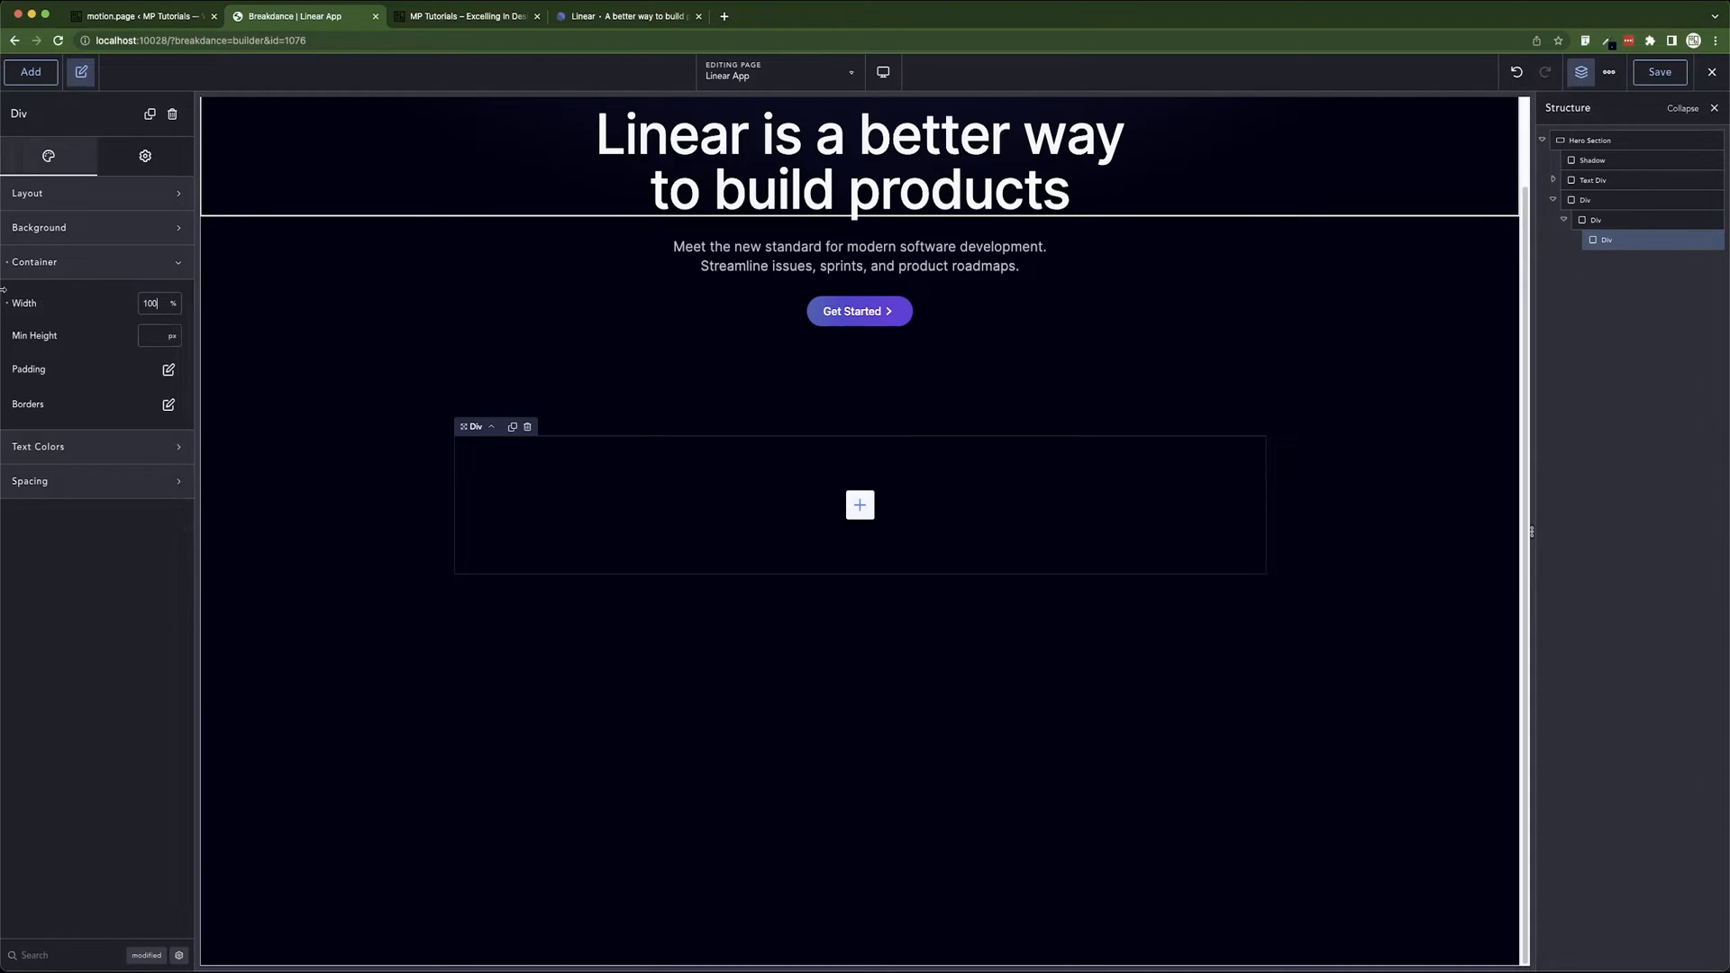
left_click(153, 340)
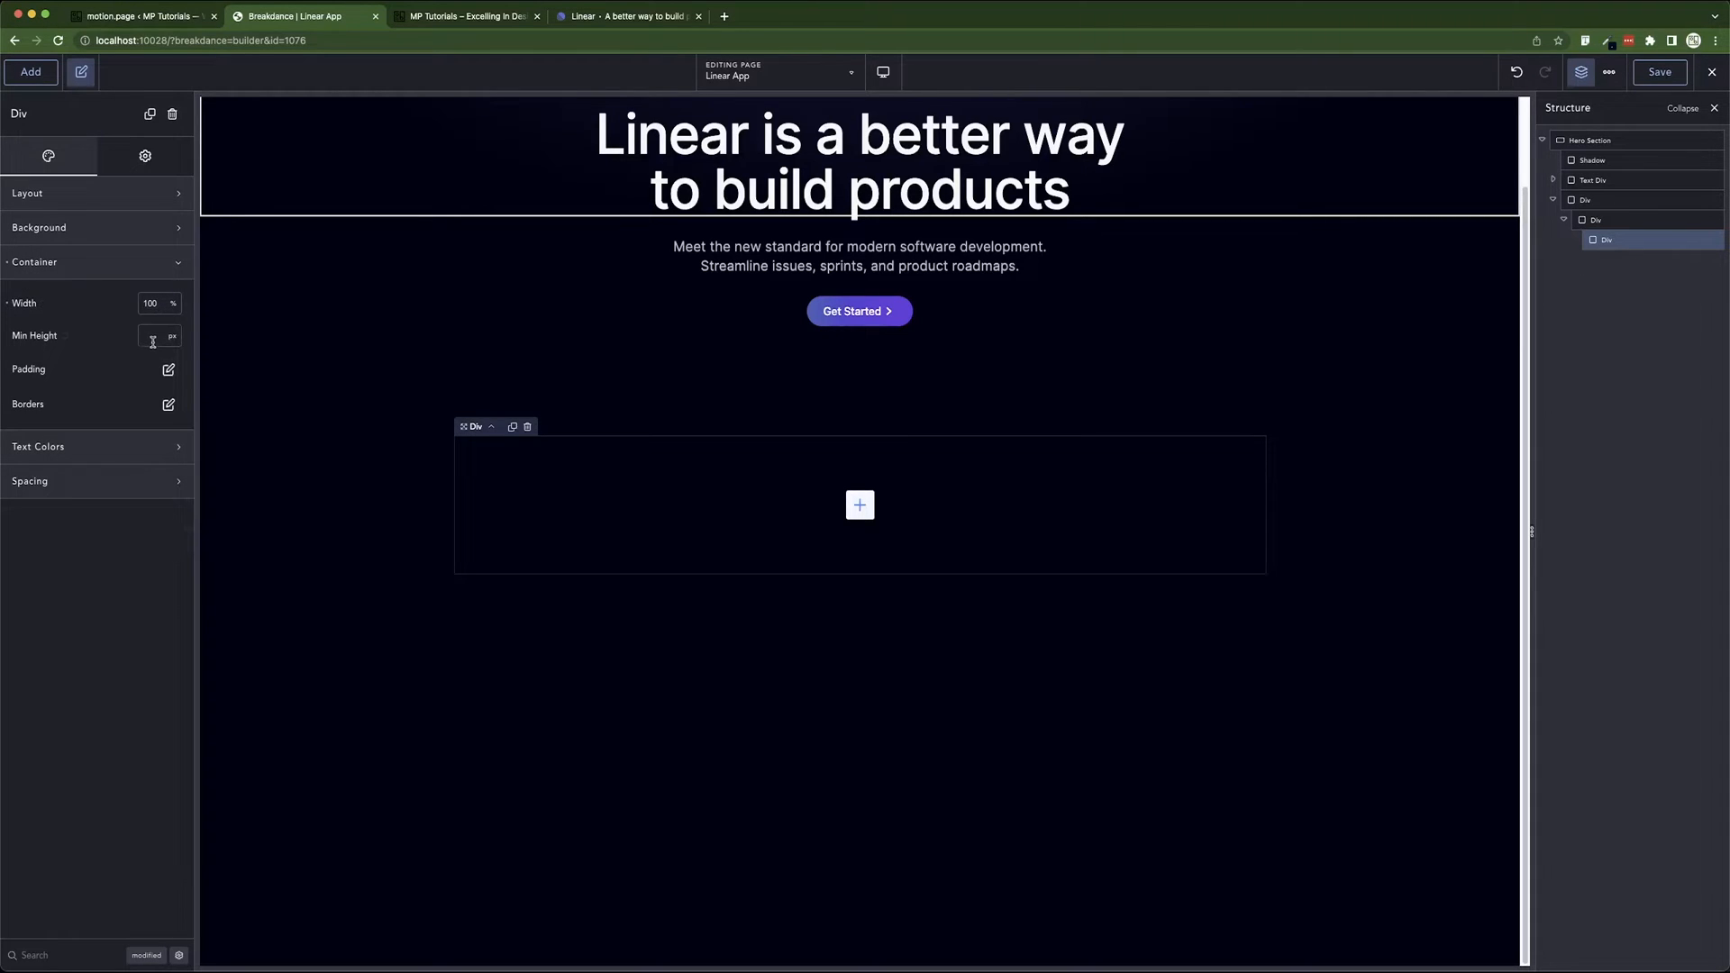
left_click(168, 338)
left_click(176, 393)
left_click(171, 336)
left_click(153, 330)
left_click(130, 375)
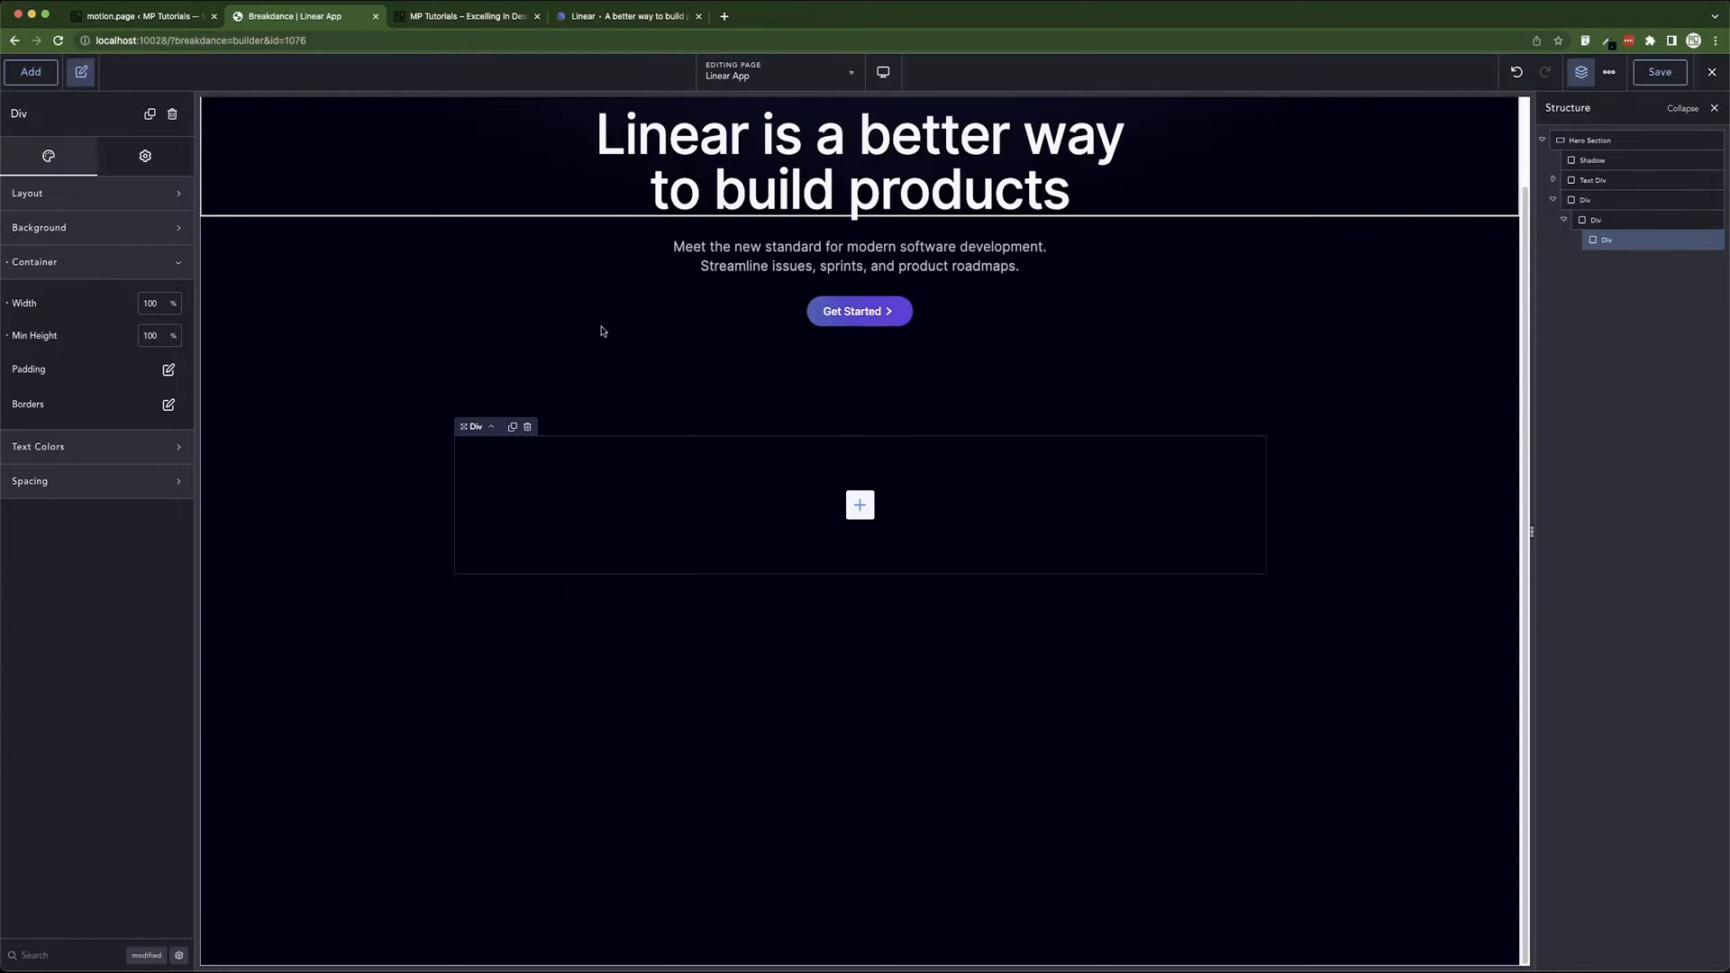
- Give the innermost div custom CSS with the copied conic-gradient background, blur(160px) filter and translateZ(0px) transform, and save the page
left_click(123, 264)
left_click(147, 150)
left_click(105, 196)
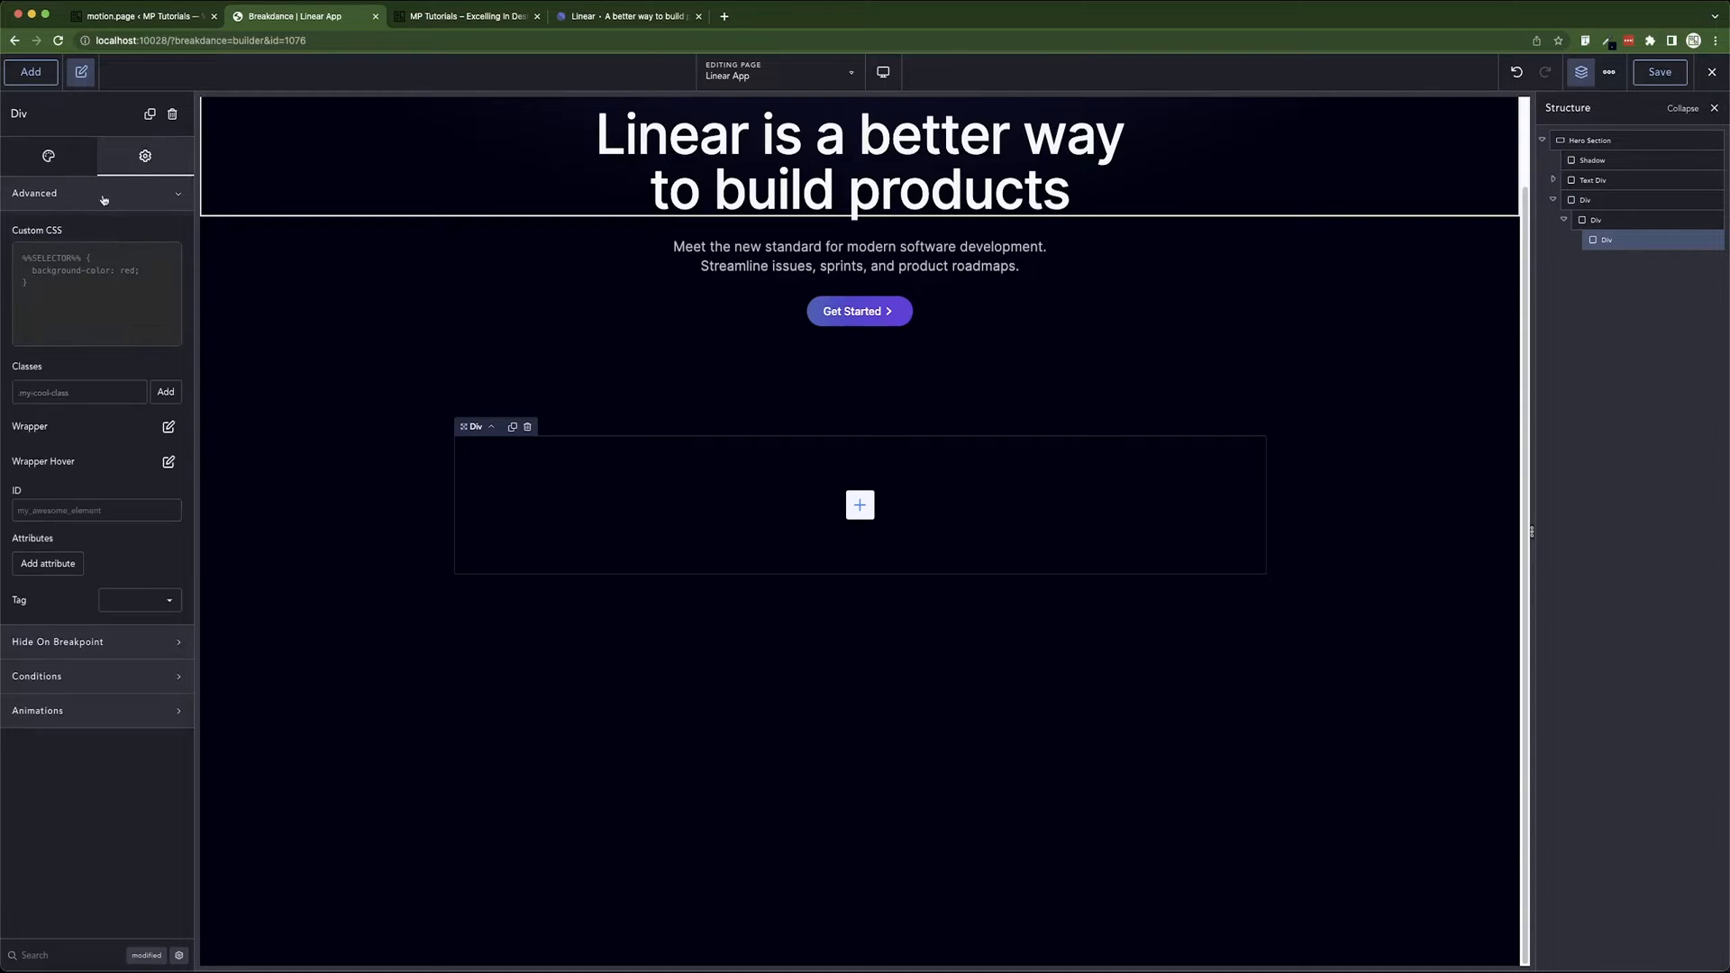
left_click(163, 263)
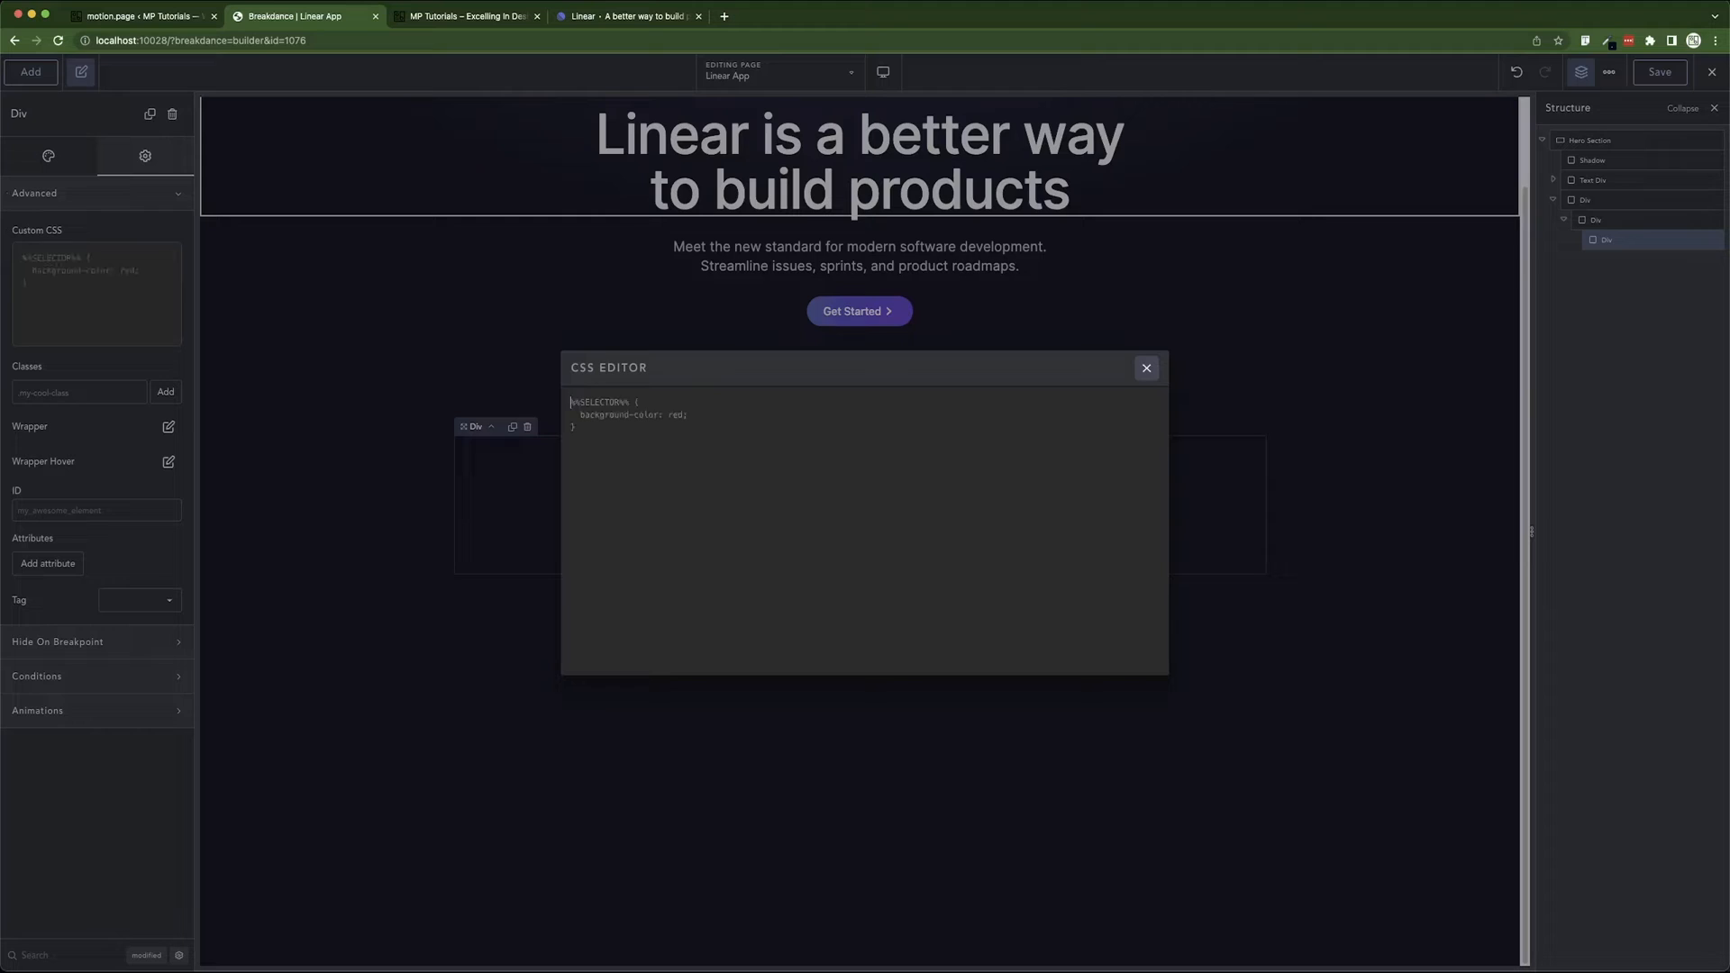
key("ctrl+a")
type("%%")
key("super+v")
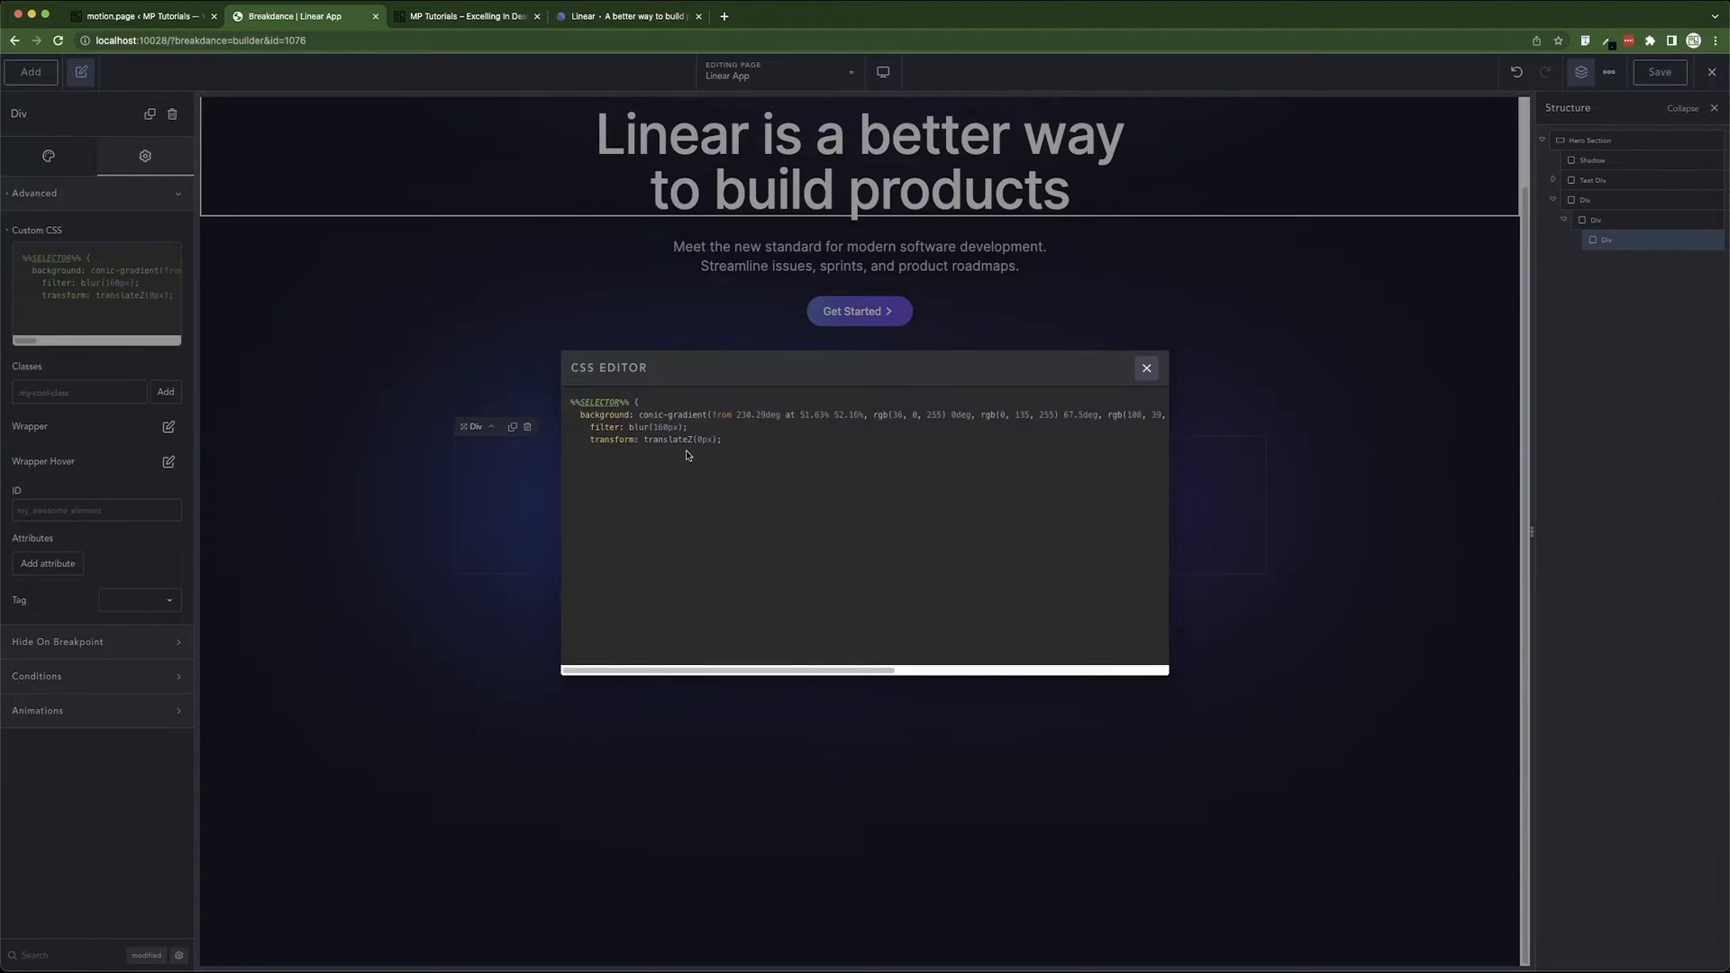
left_click(363, 566)
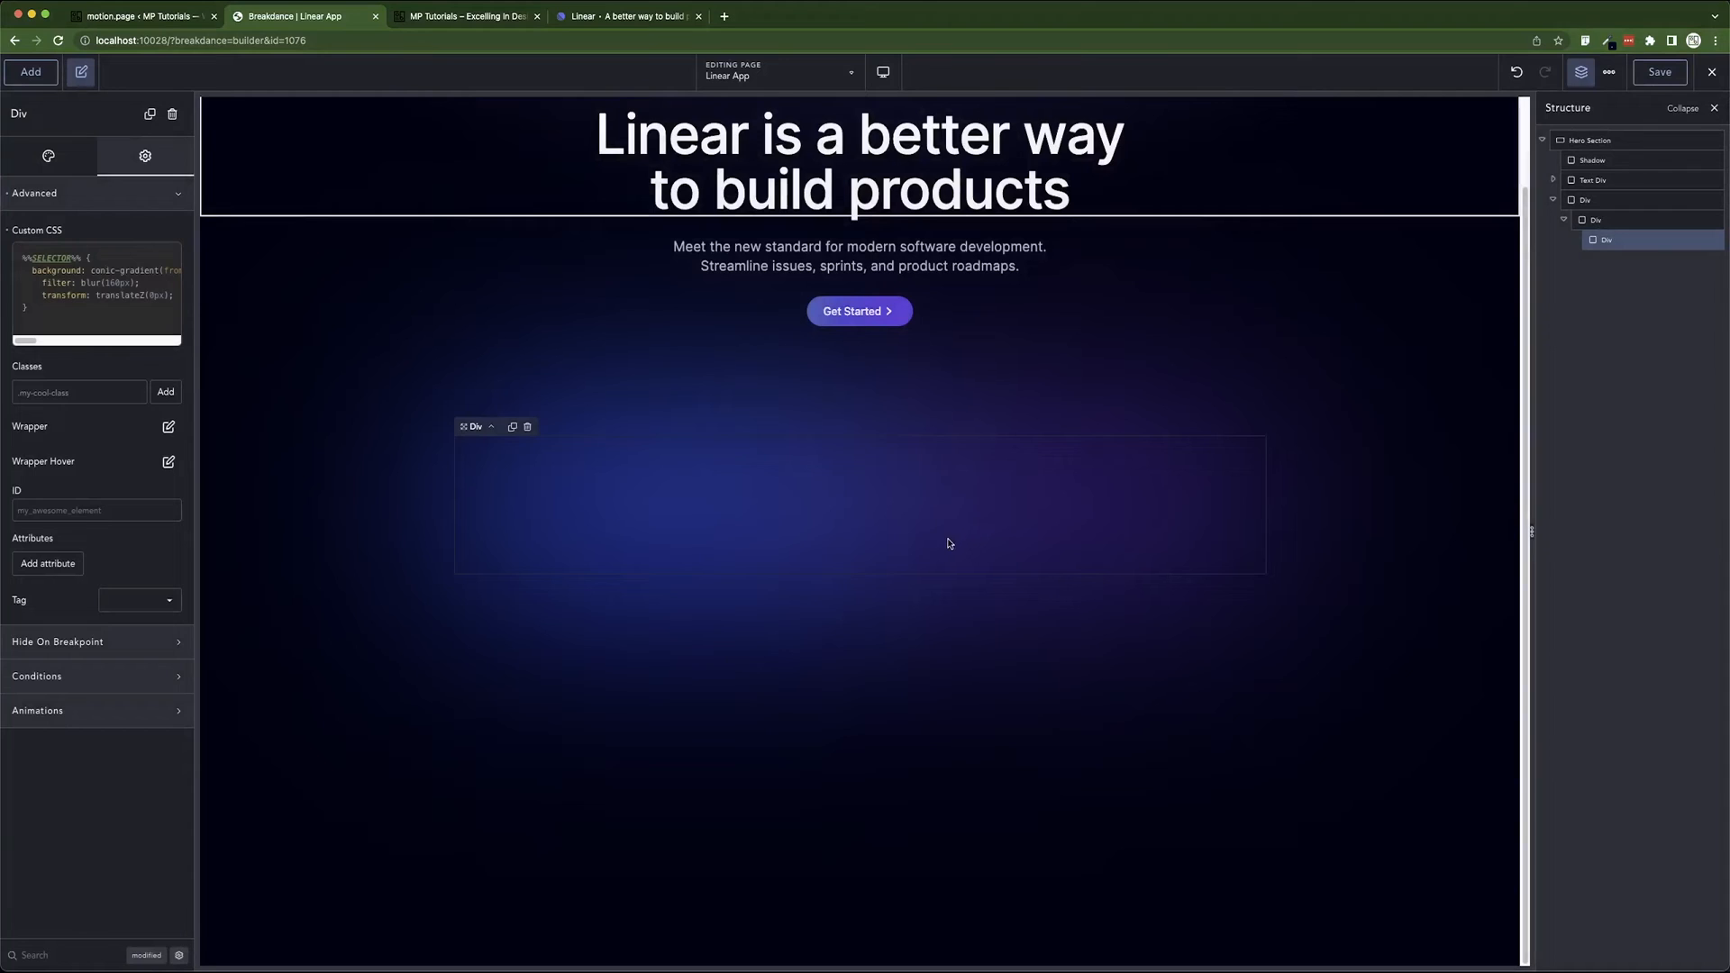
left_click(1670, 73)
- Select the nested div that contains the glow div and search its settings for overflow
left_click(1609, 221)
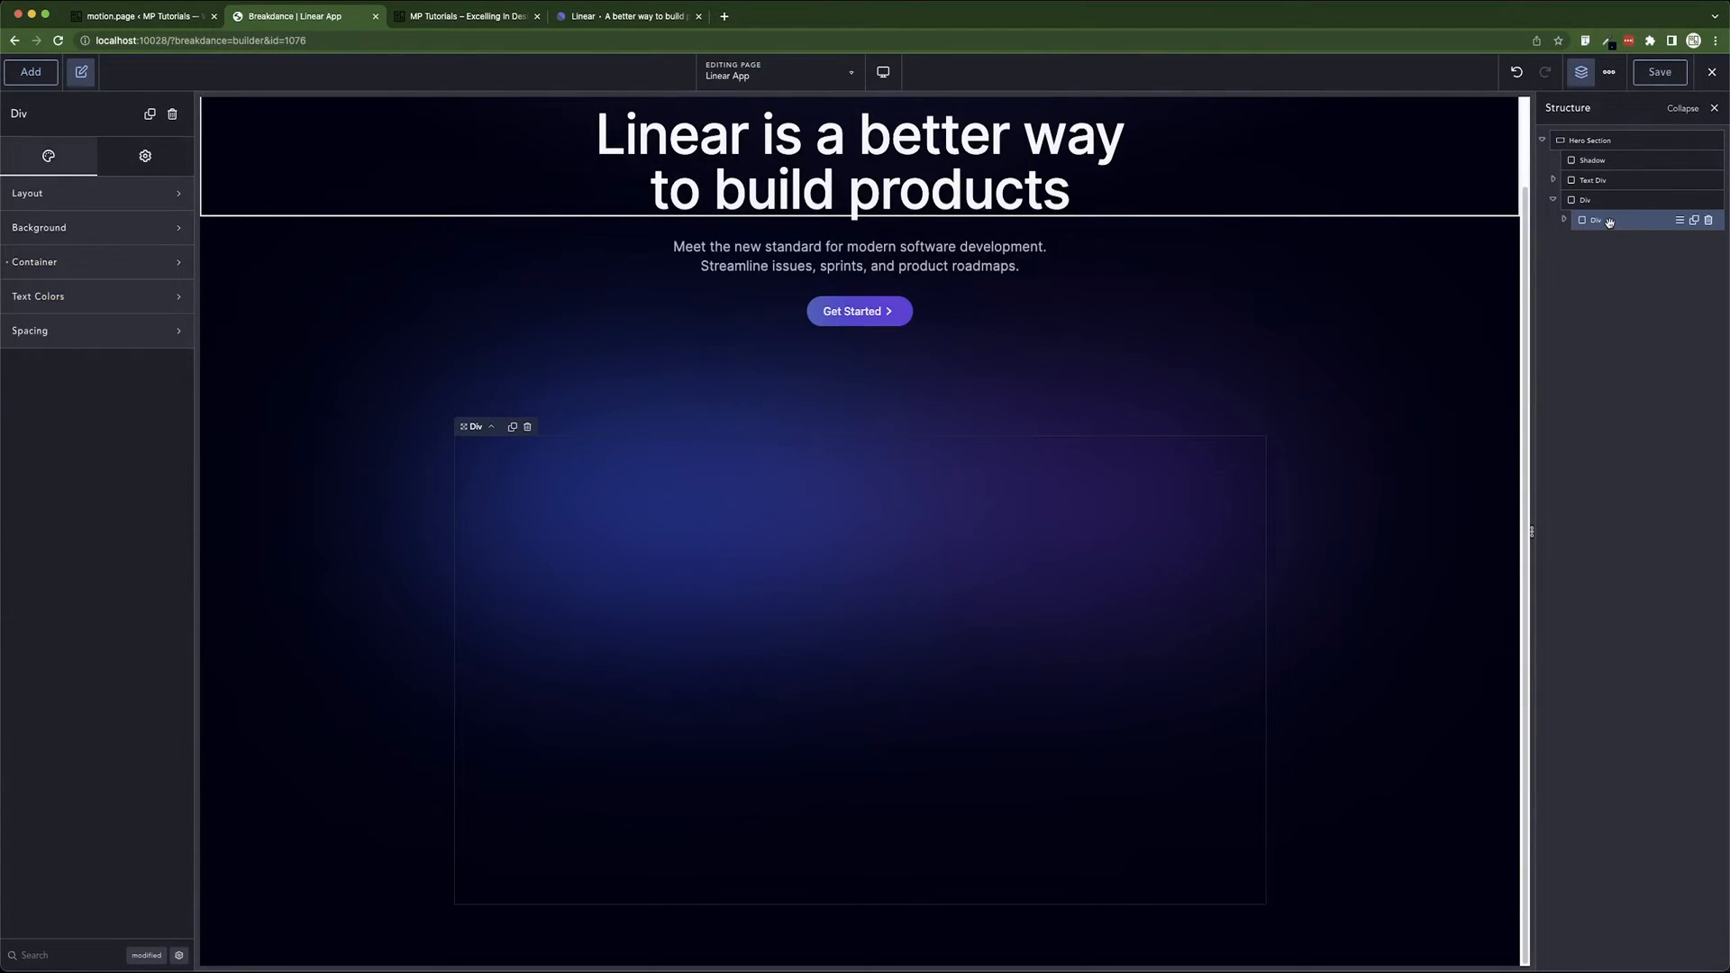
left_click(1564, 220)
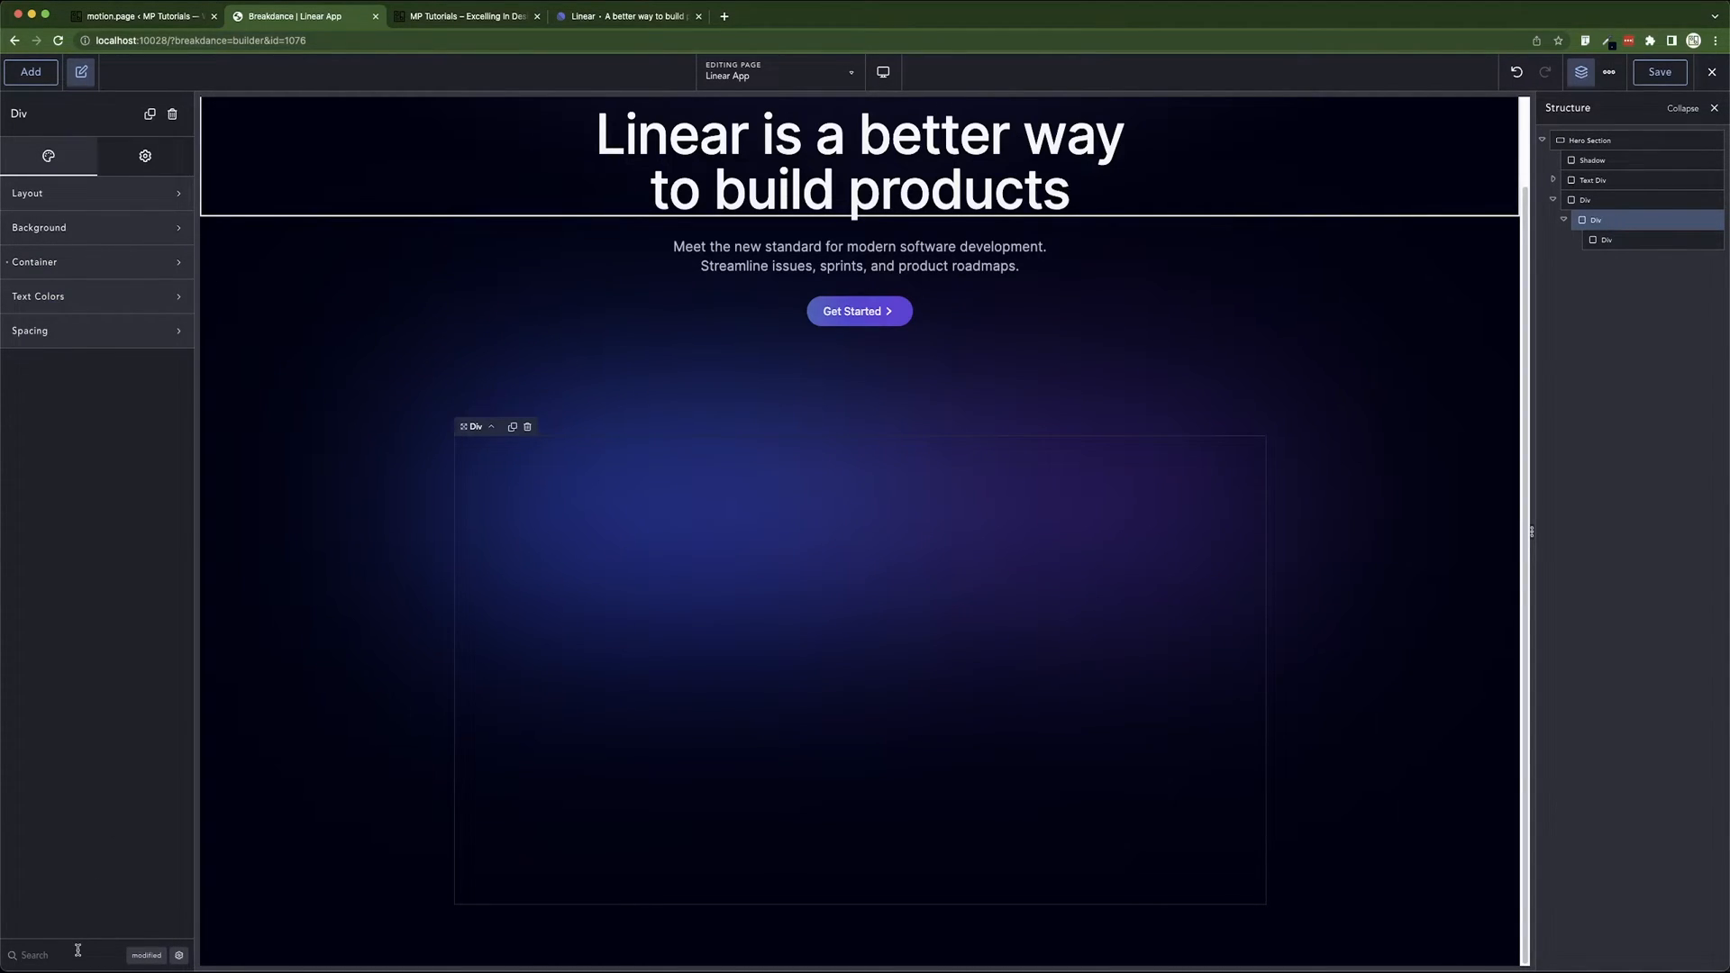
type("overflow")
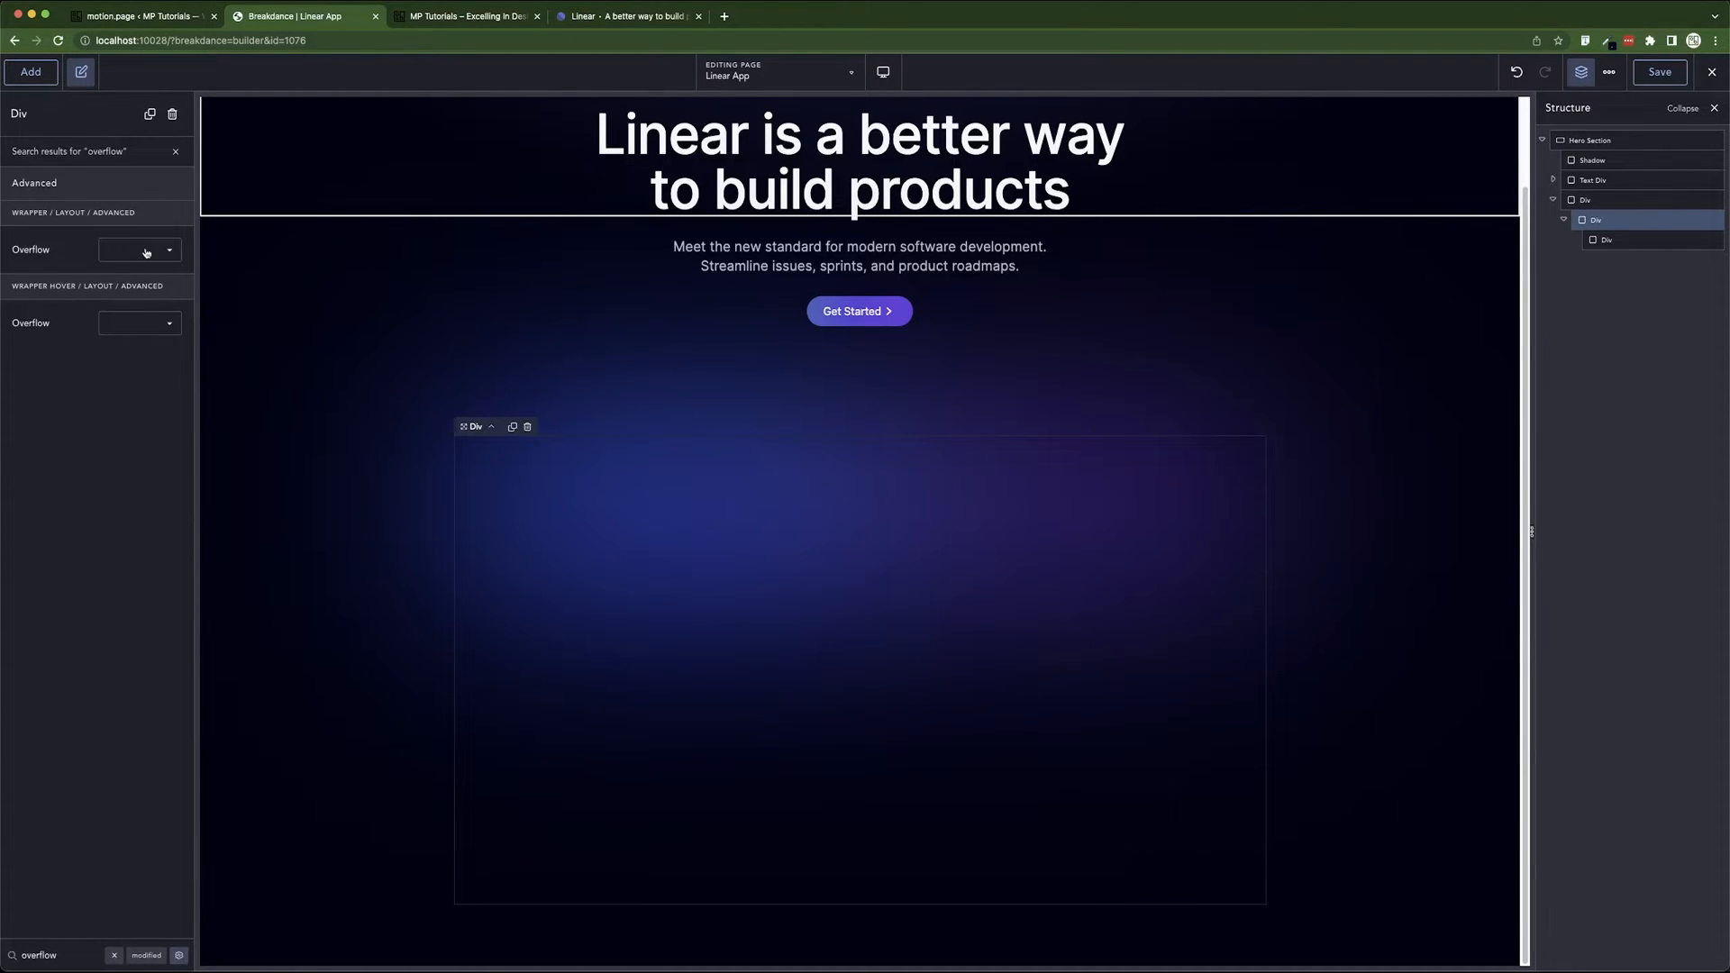
- Set the overflow of the middle div around the gradient glow to hidden
left_click(146, 252)
left_click(146, 286)
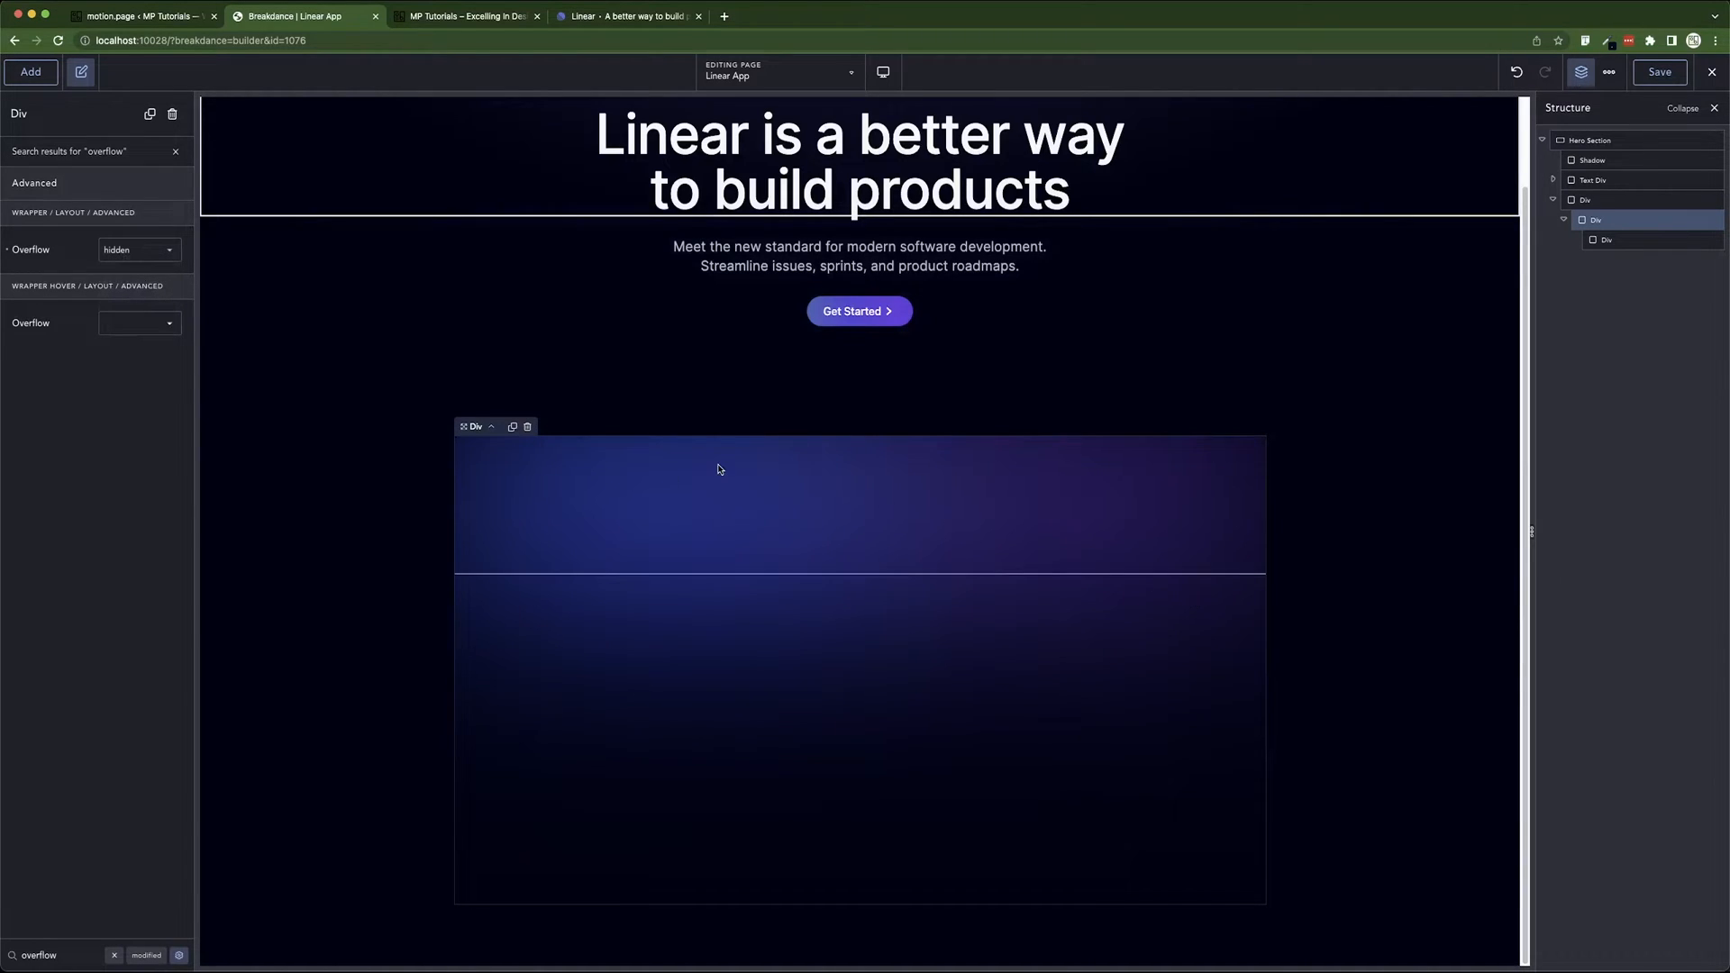
- Switch to the Linear website and reload it repeatedly to examine how the glow behind the app screenshot animates
left_click(621, 17)
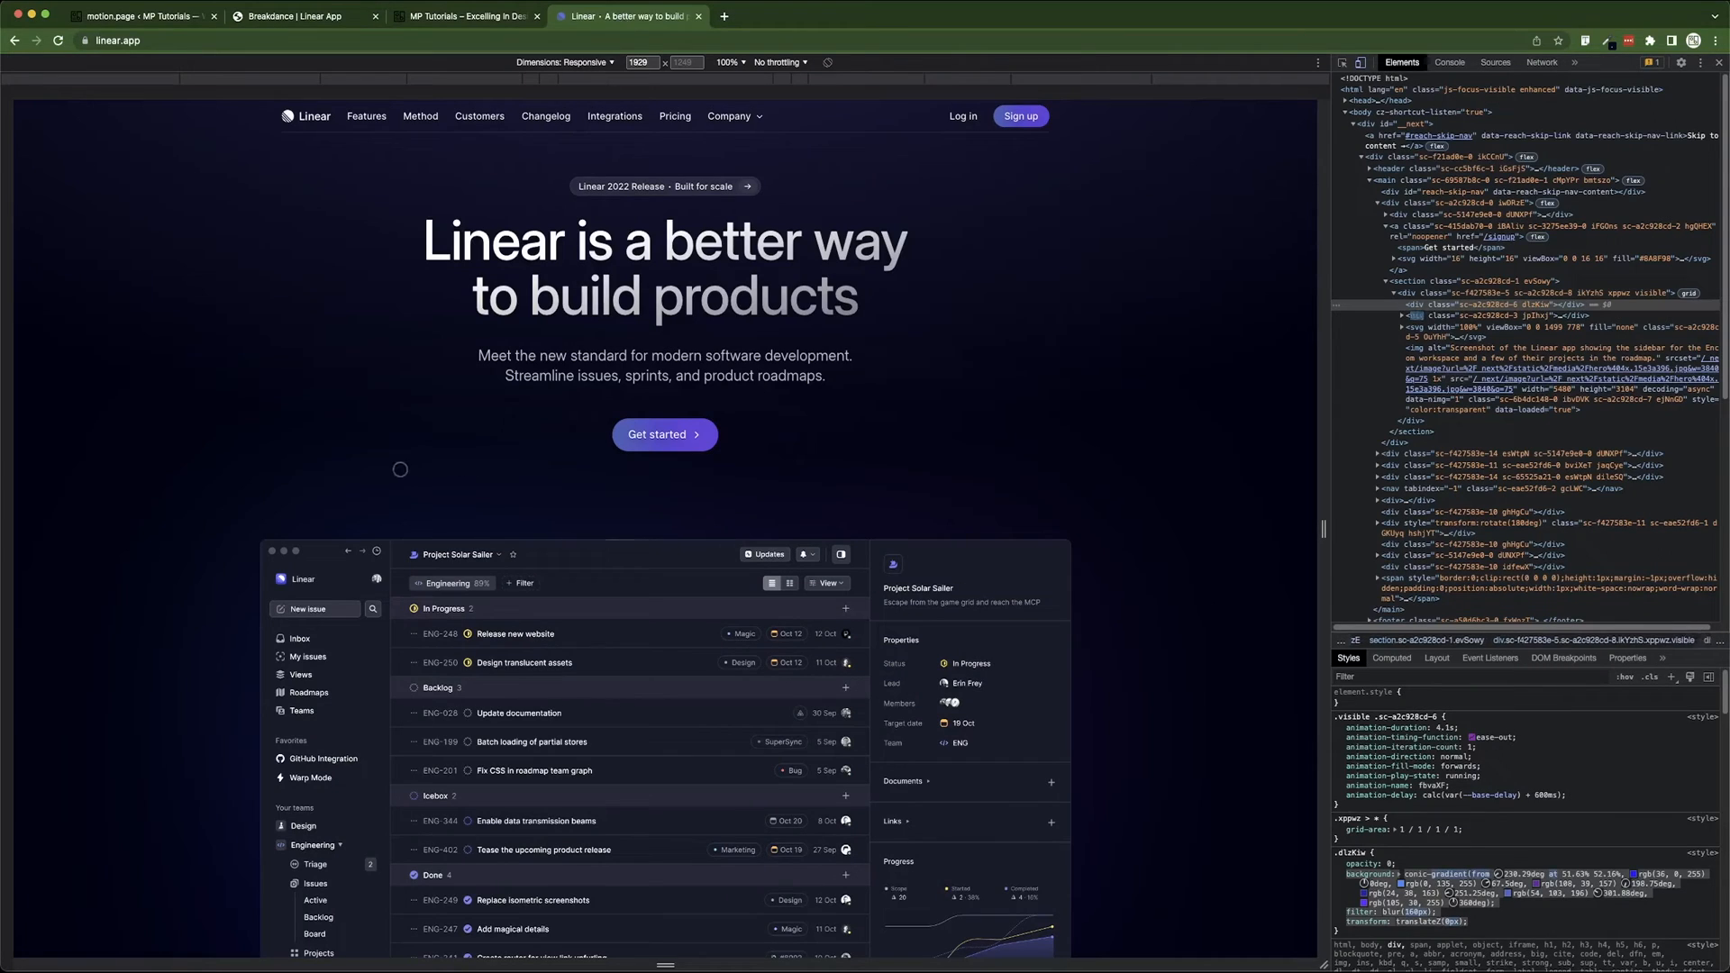
key("super+r")
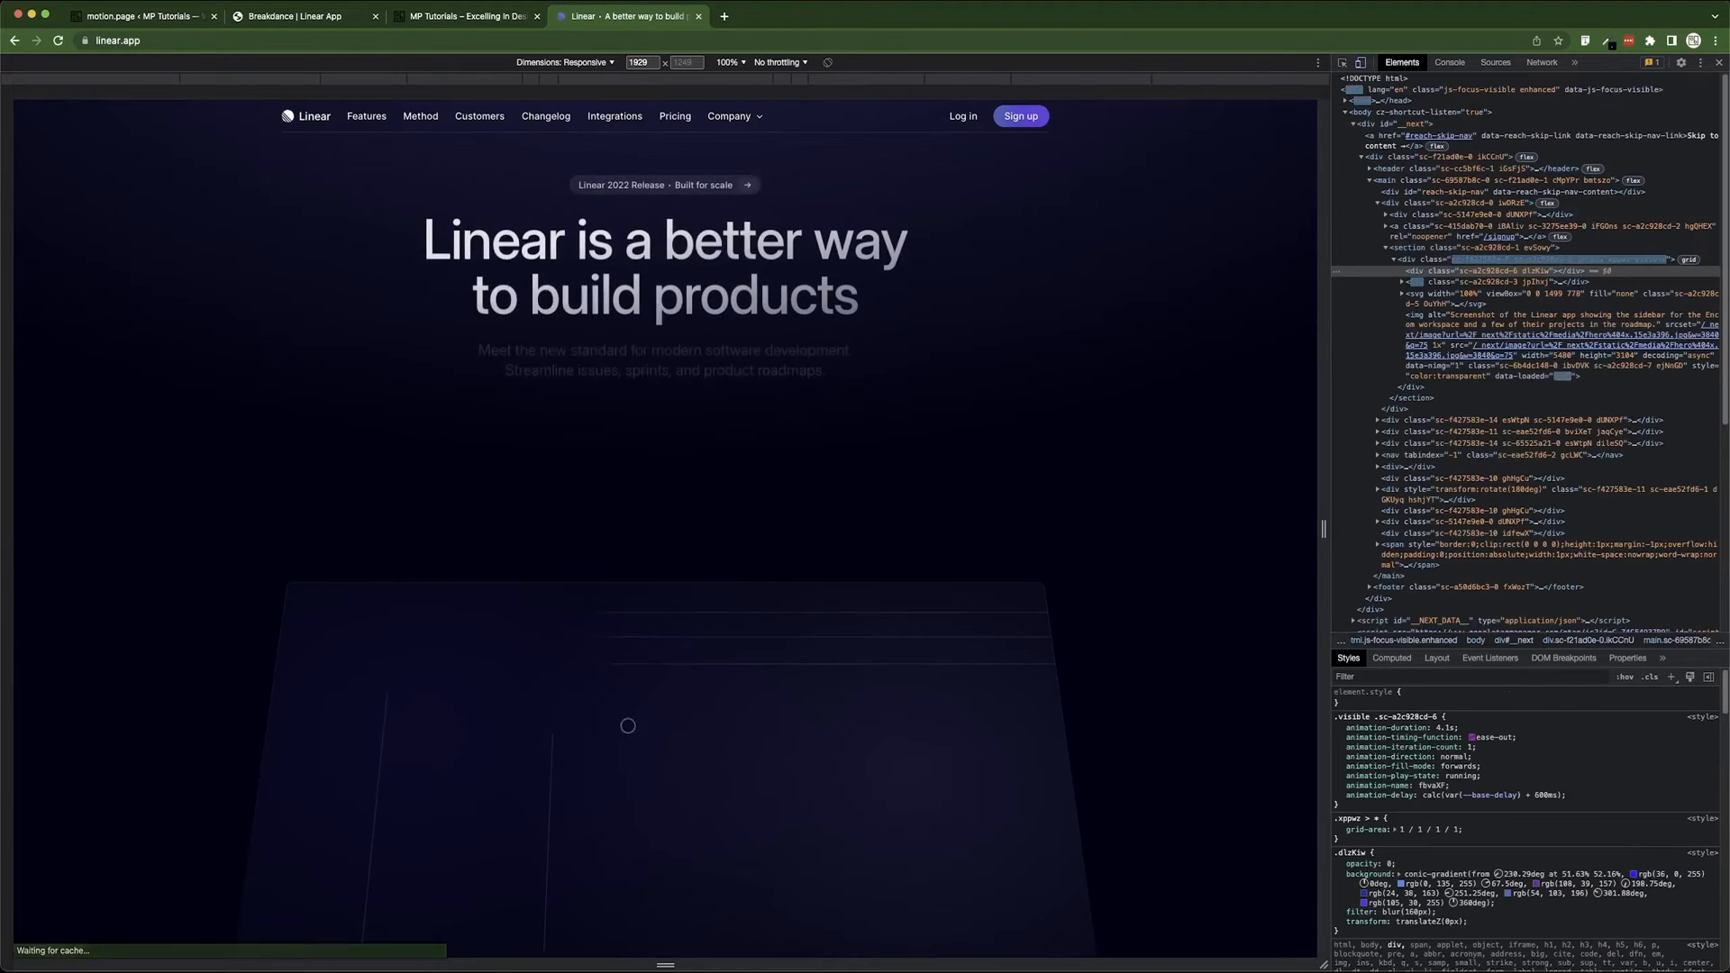
scroll(656, 726, "down", 10)
scroll(611, 637, "up", 10)
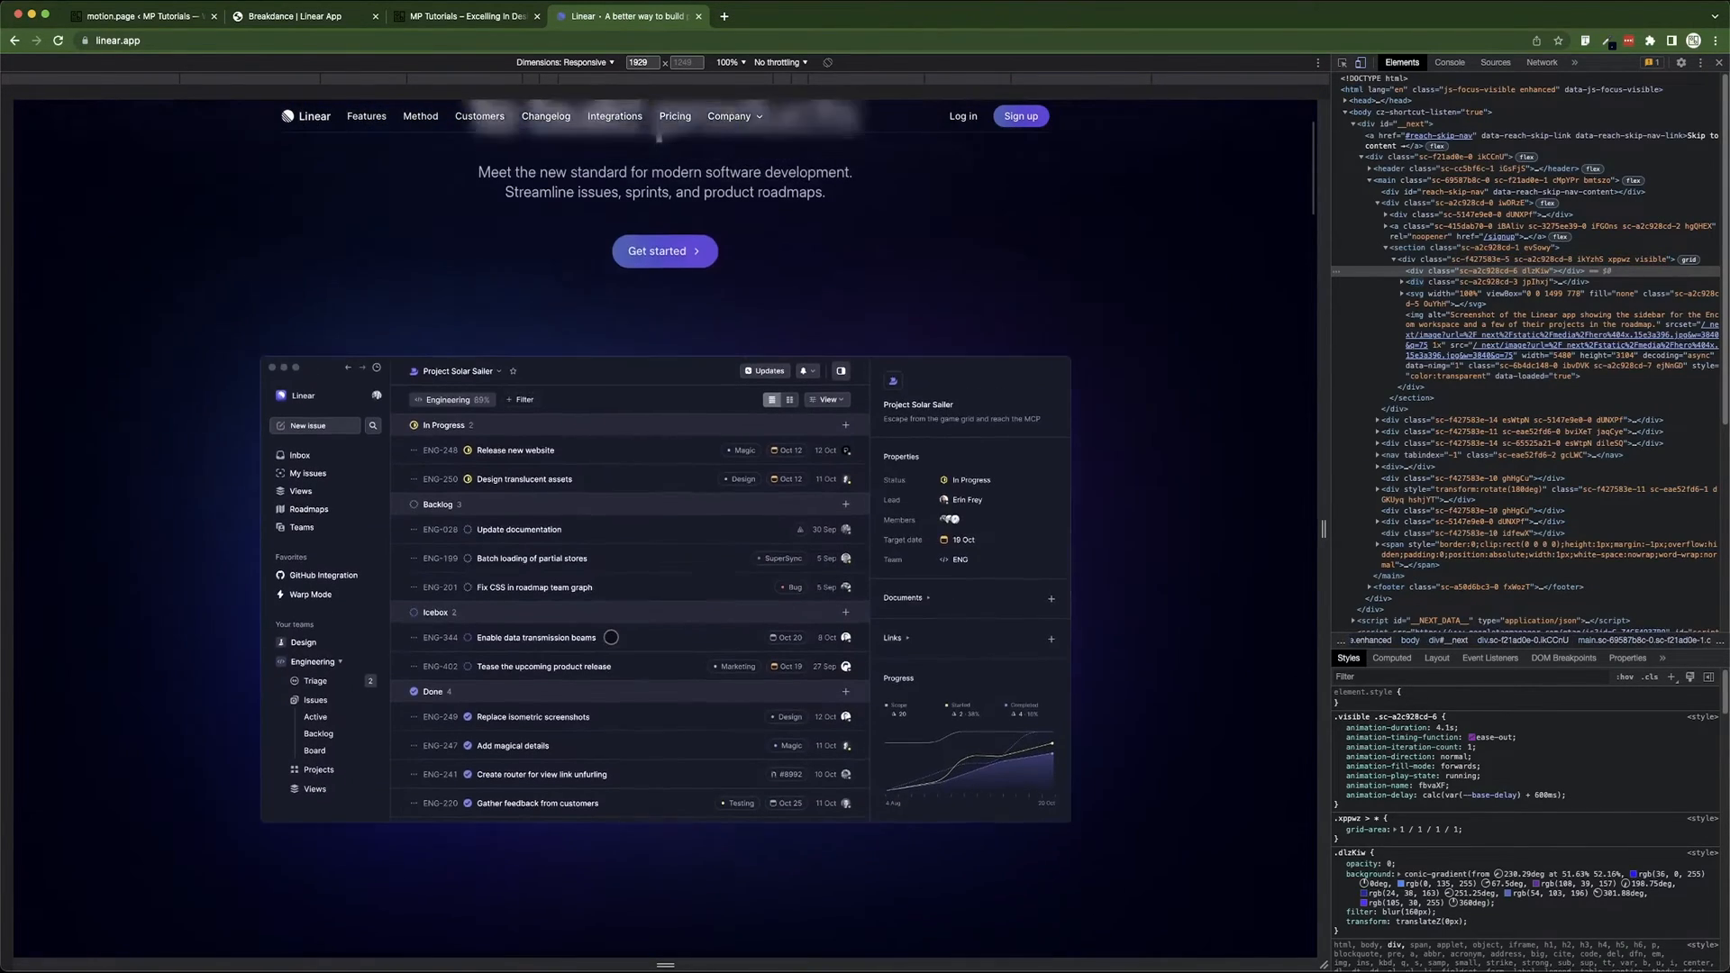
key("super+r")
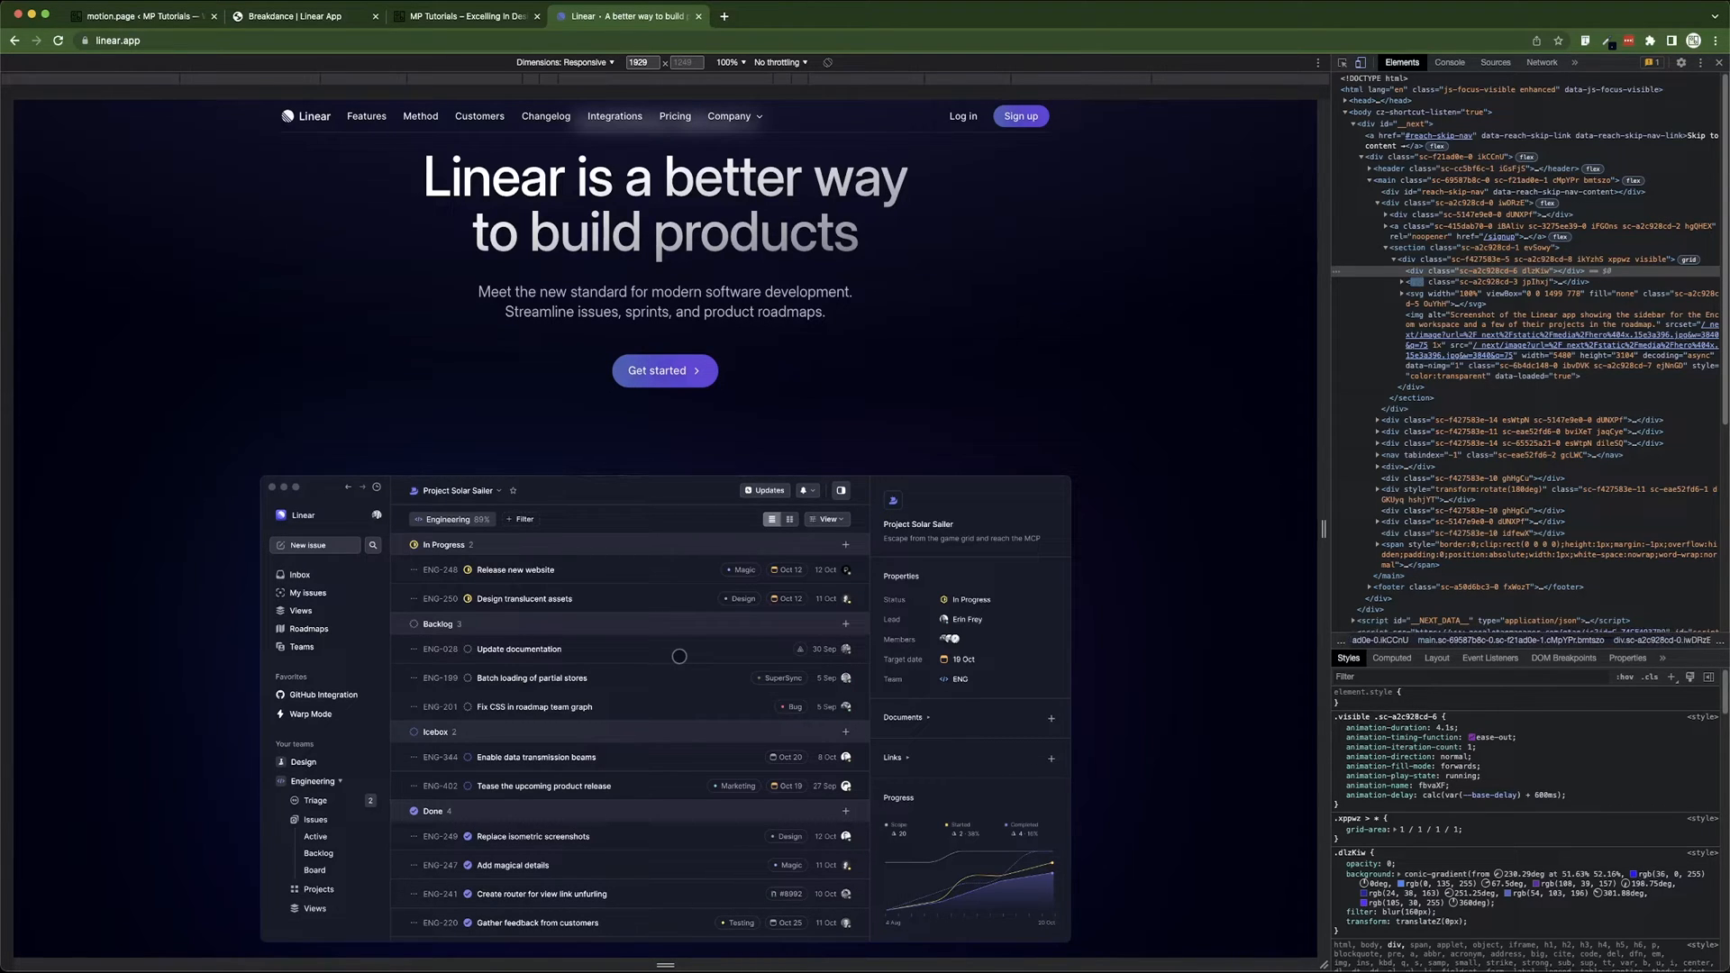
key("super+r")
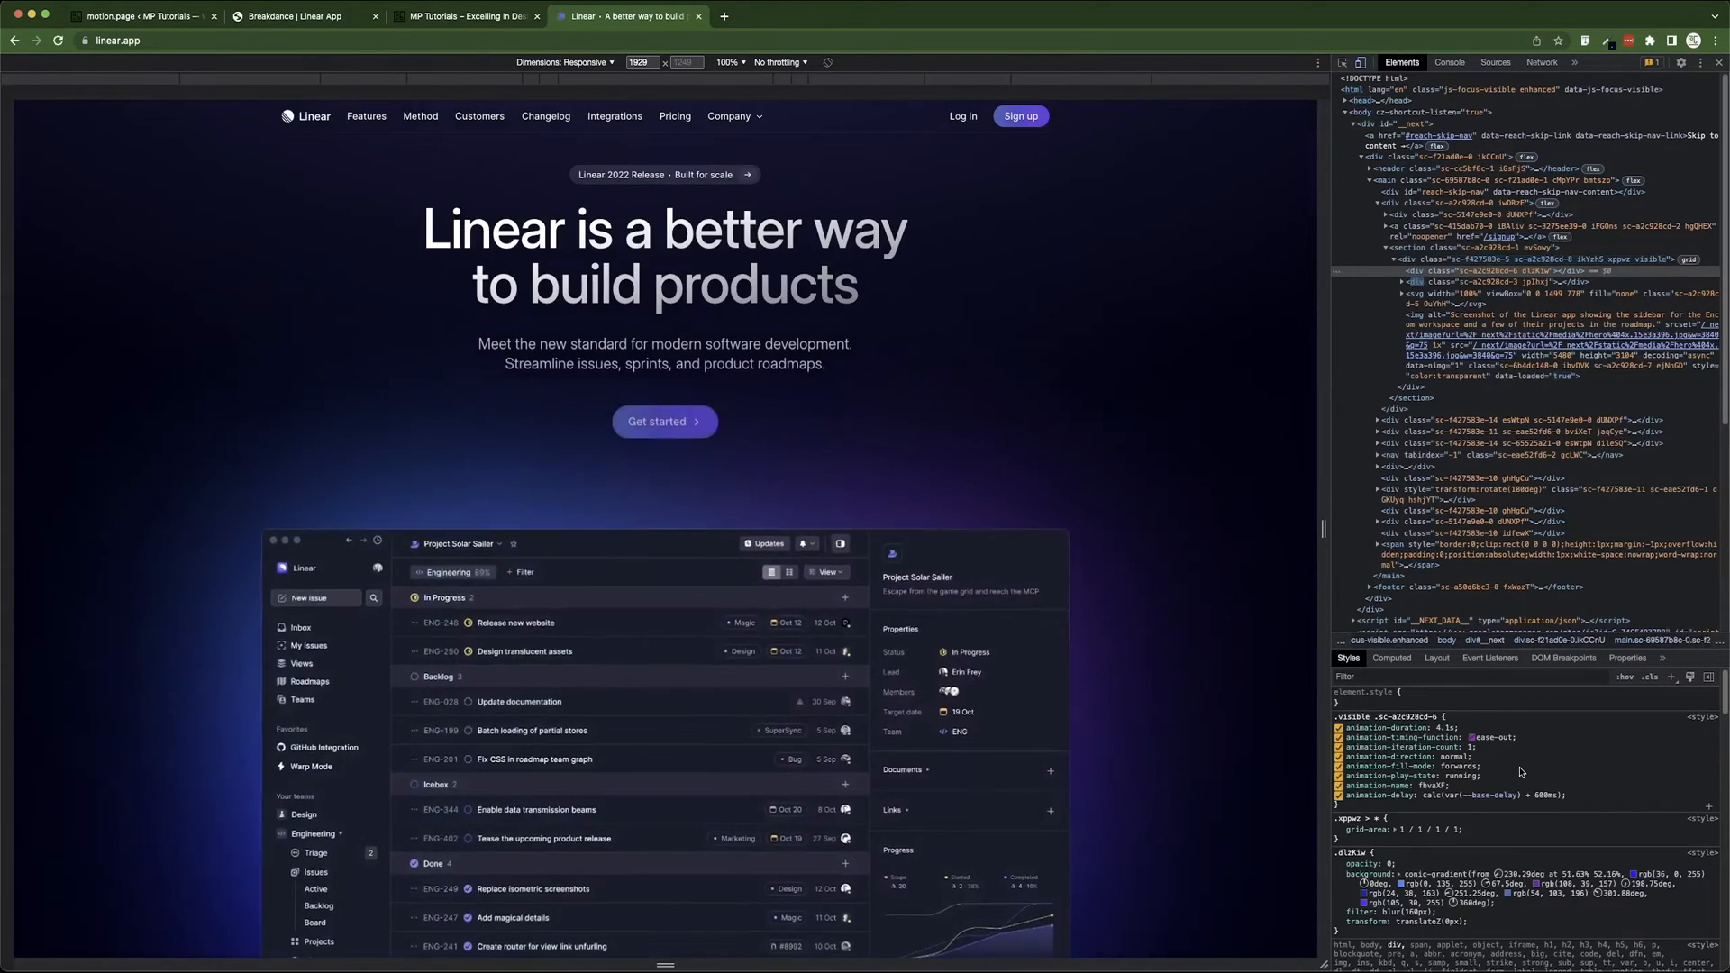
- Back in the Breakdance builder, reduce the wrapper opacity of the innermost gradient div to a faint glow and save the page
left_click(298, 18)
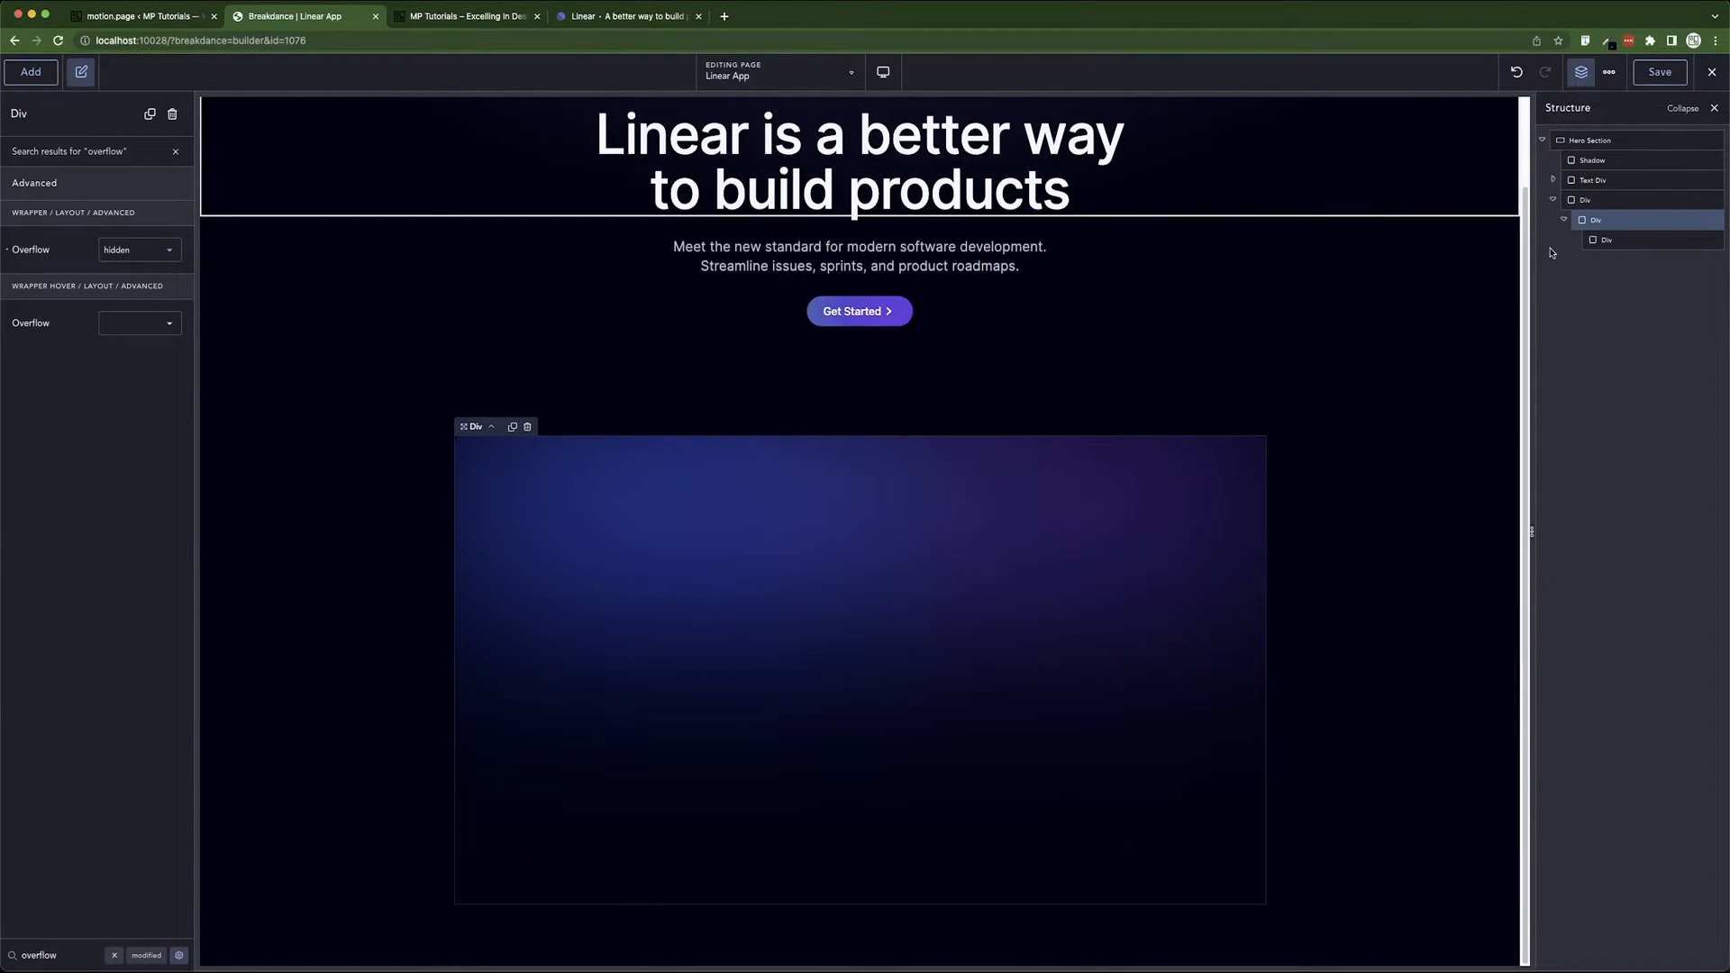
left_click(1611, 240)
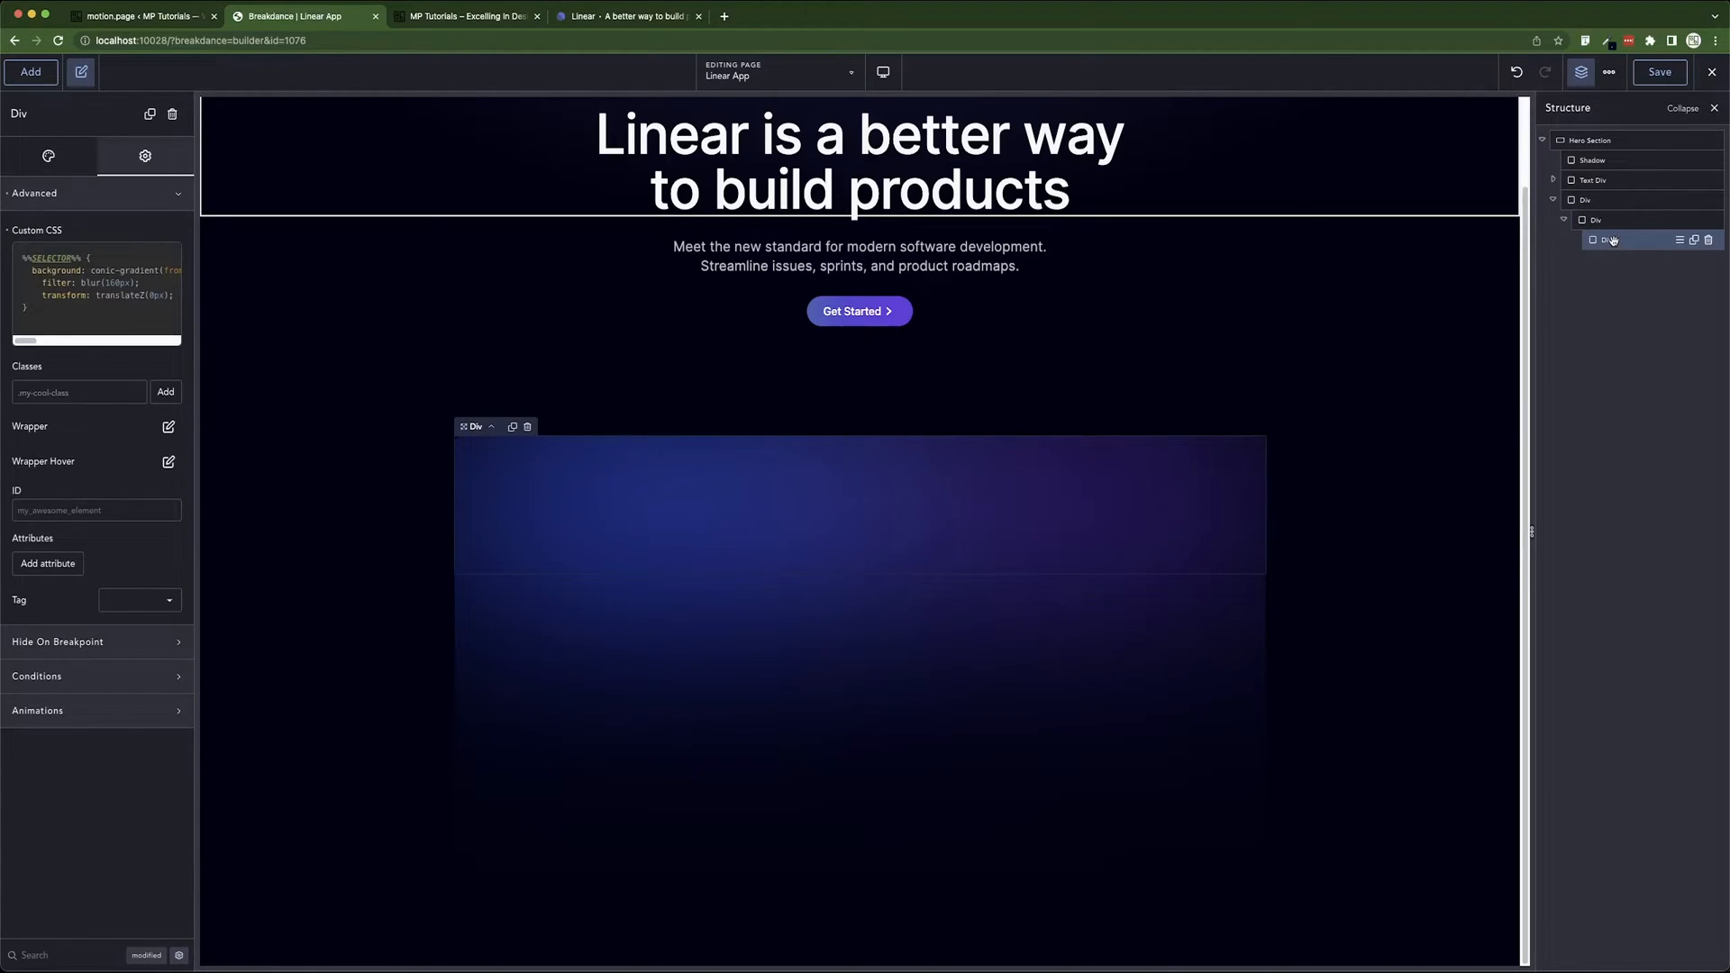
left_click(1608, 220)
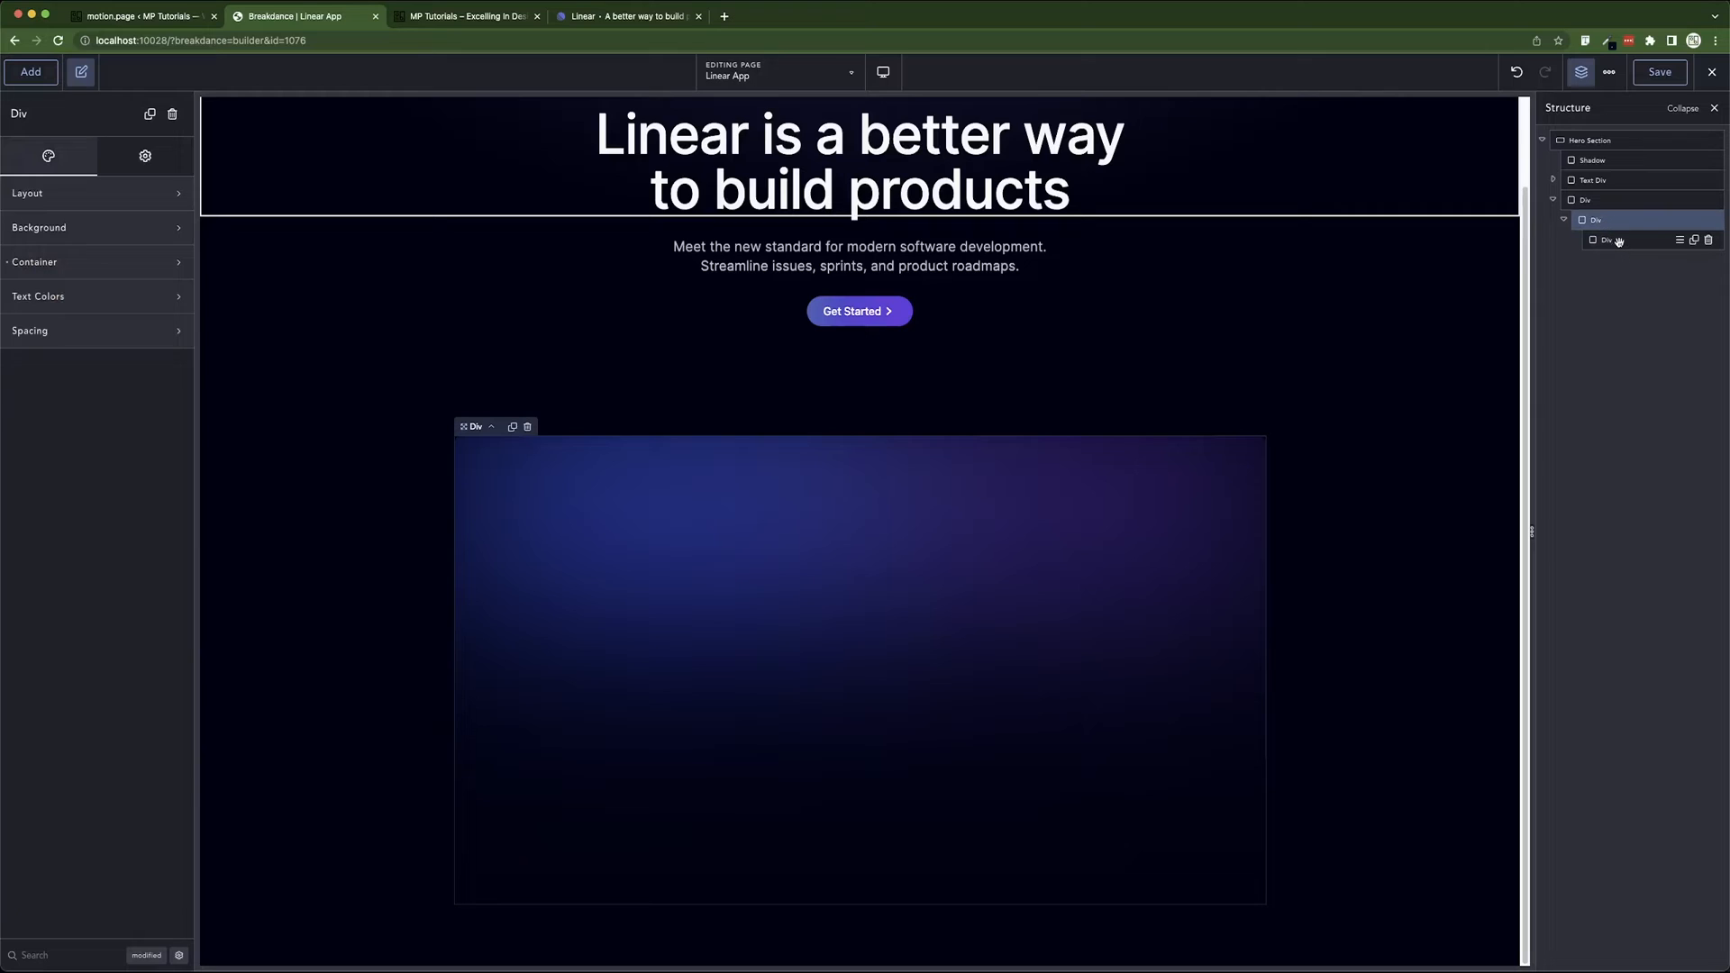
left_click(1617, 242)
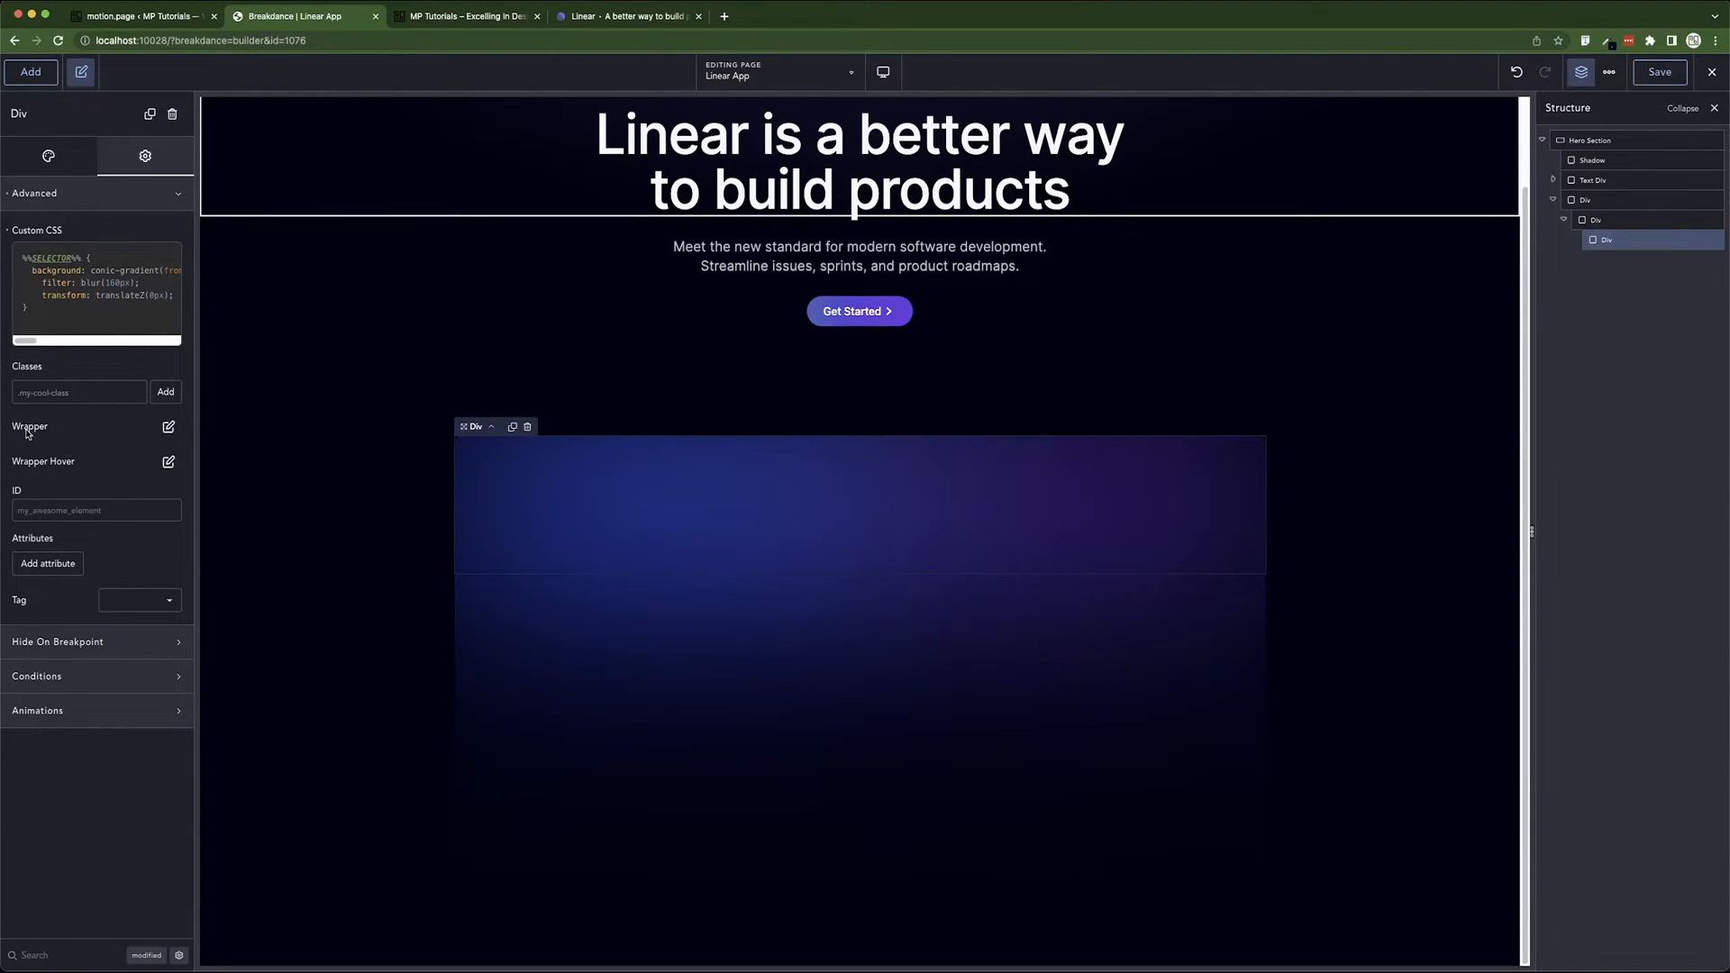
left_click(168, 426)
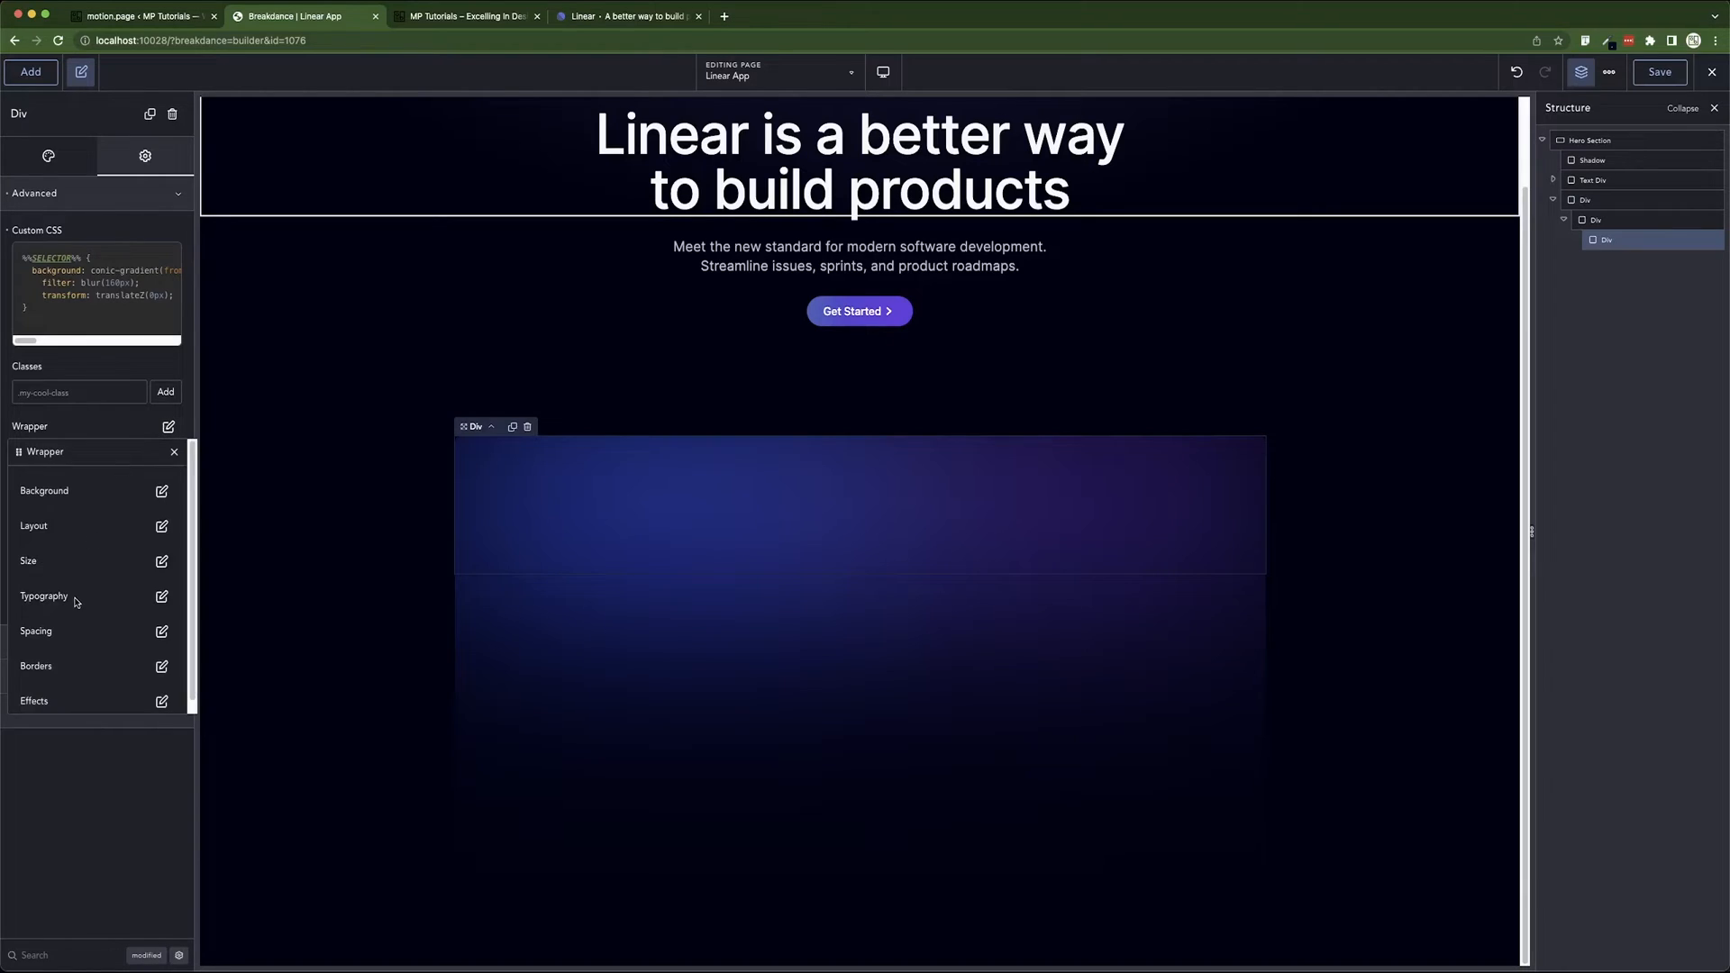
left_click(163, 691)
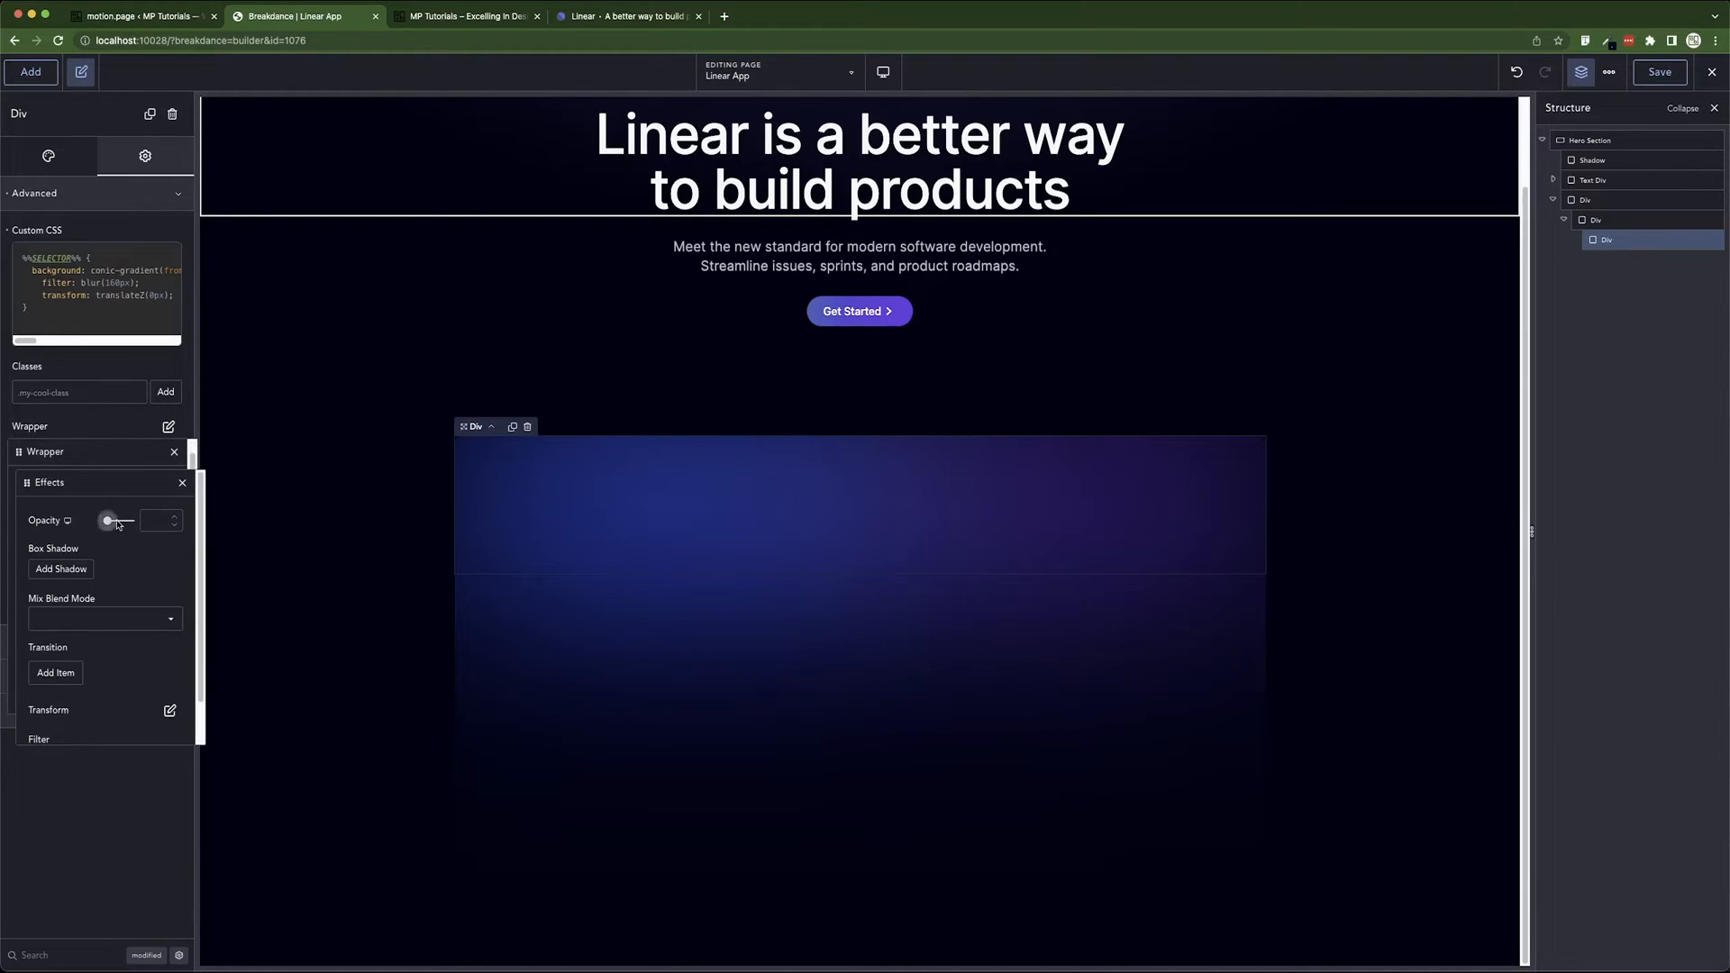
mouse_move(118, 523)
left_mouse_down()
mouse_move(134, 521)
mouse_move(115, 522)
left_mouse_up()
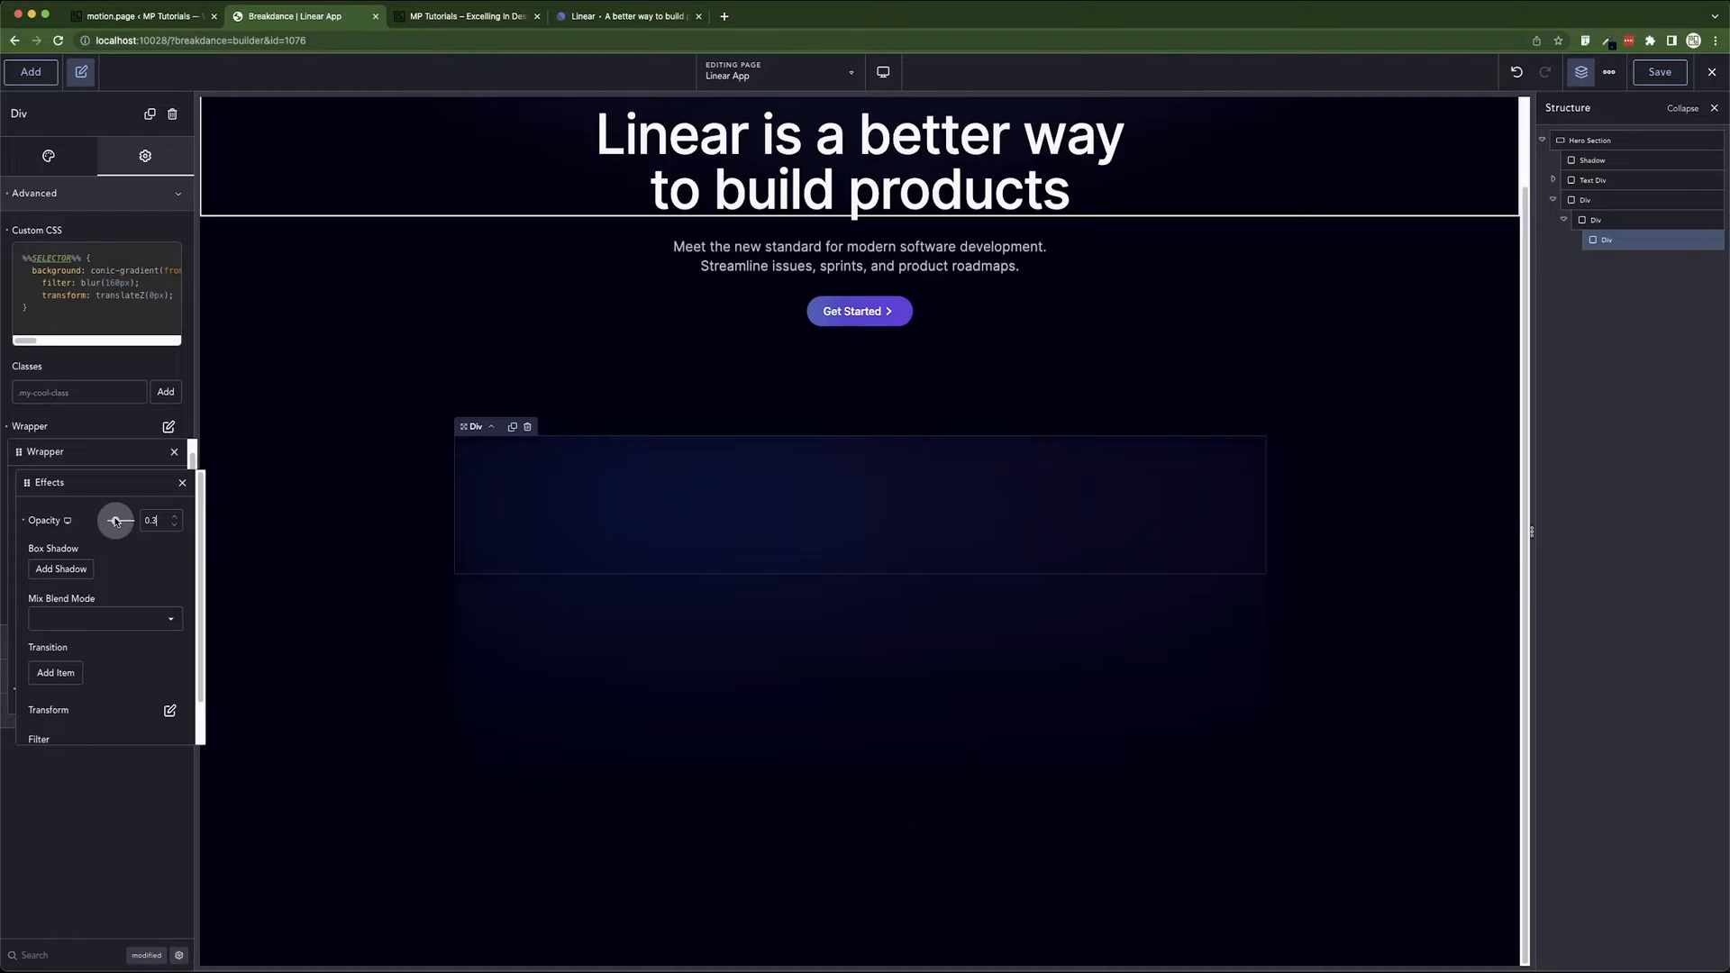
left_click_drag(115, 522, 113, 523)
left_click(1659, 73)
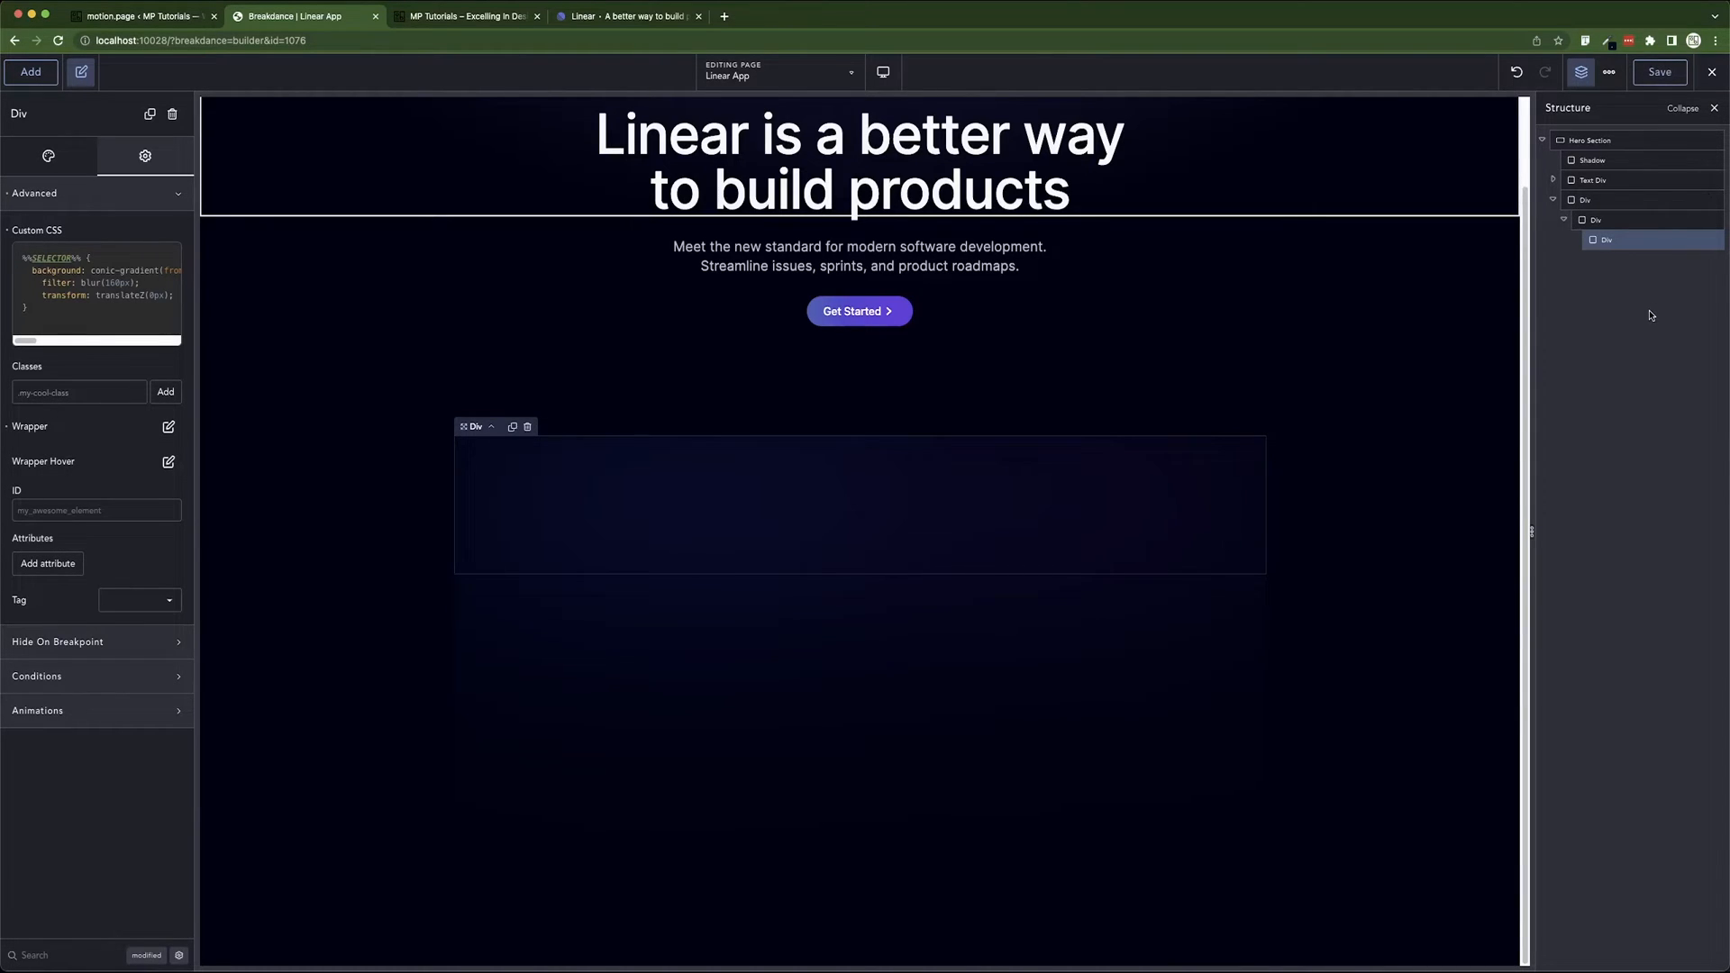
- Set the wrapper position of the middle div, which holds the gradient div, to absolute
left_click(1563, 222)
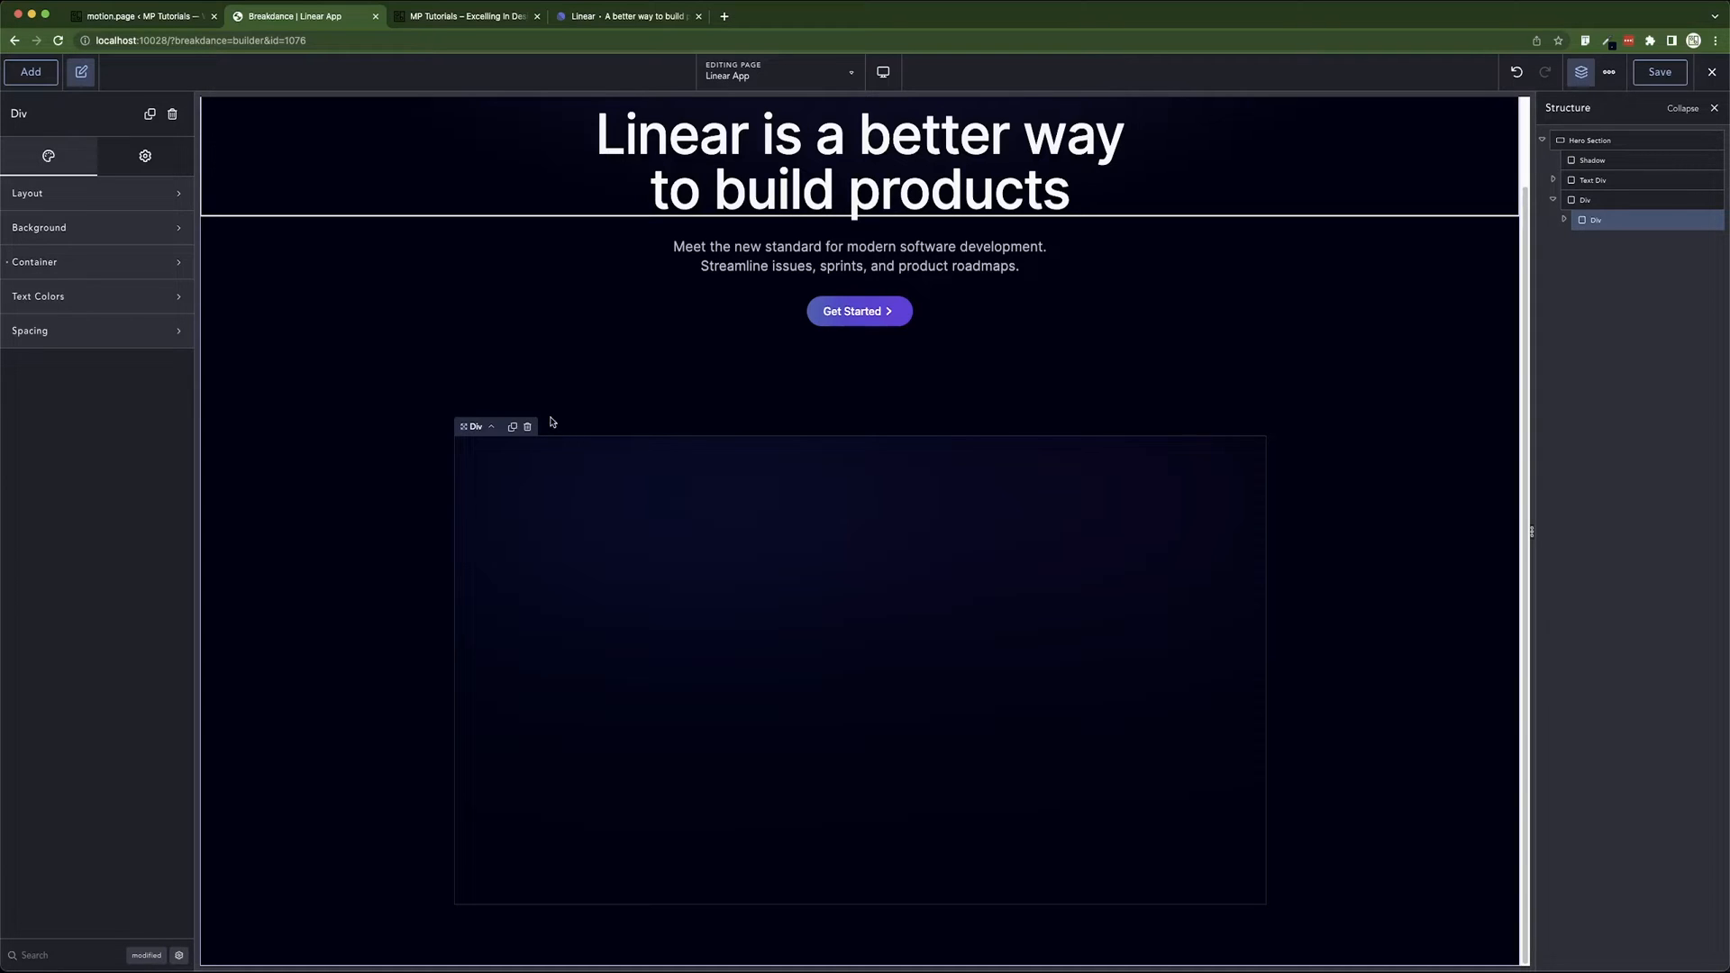
left_click(65, 954)
type("position")
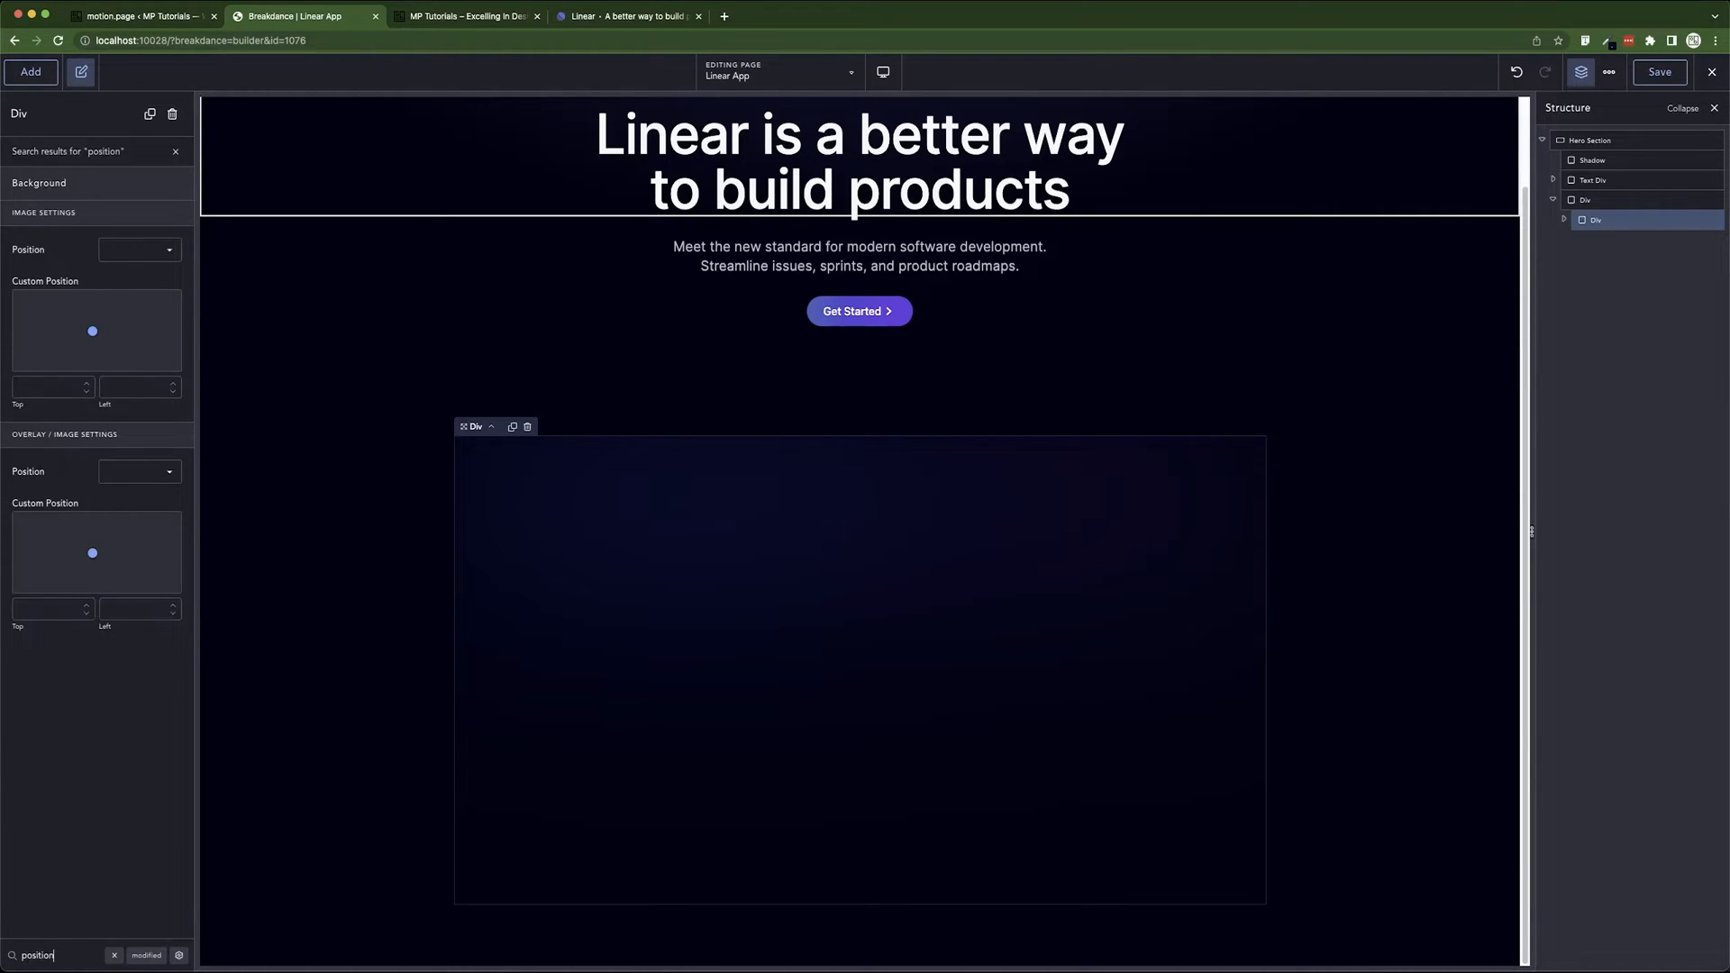
left_click(180, 957)
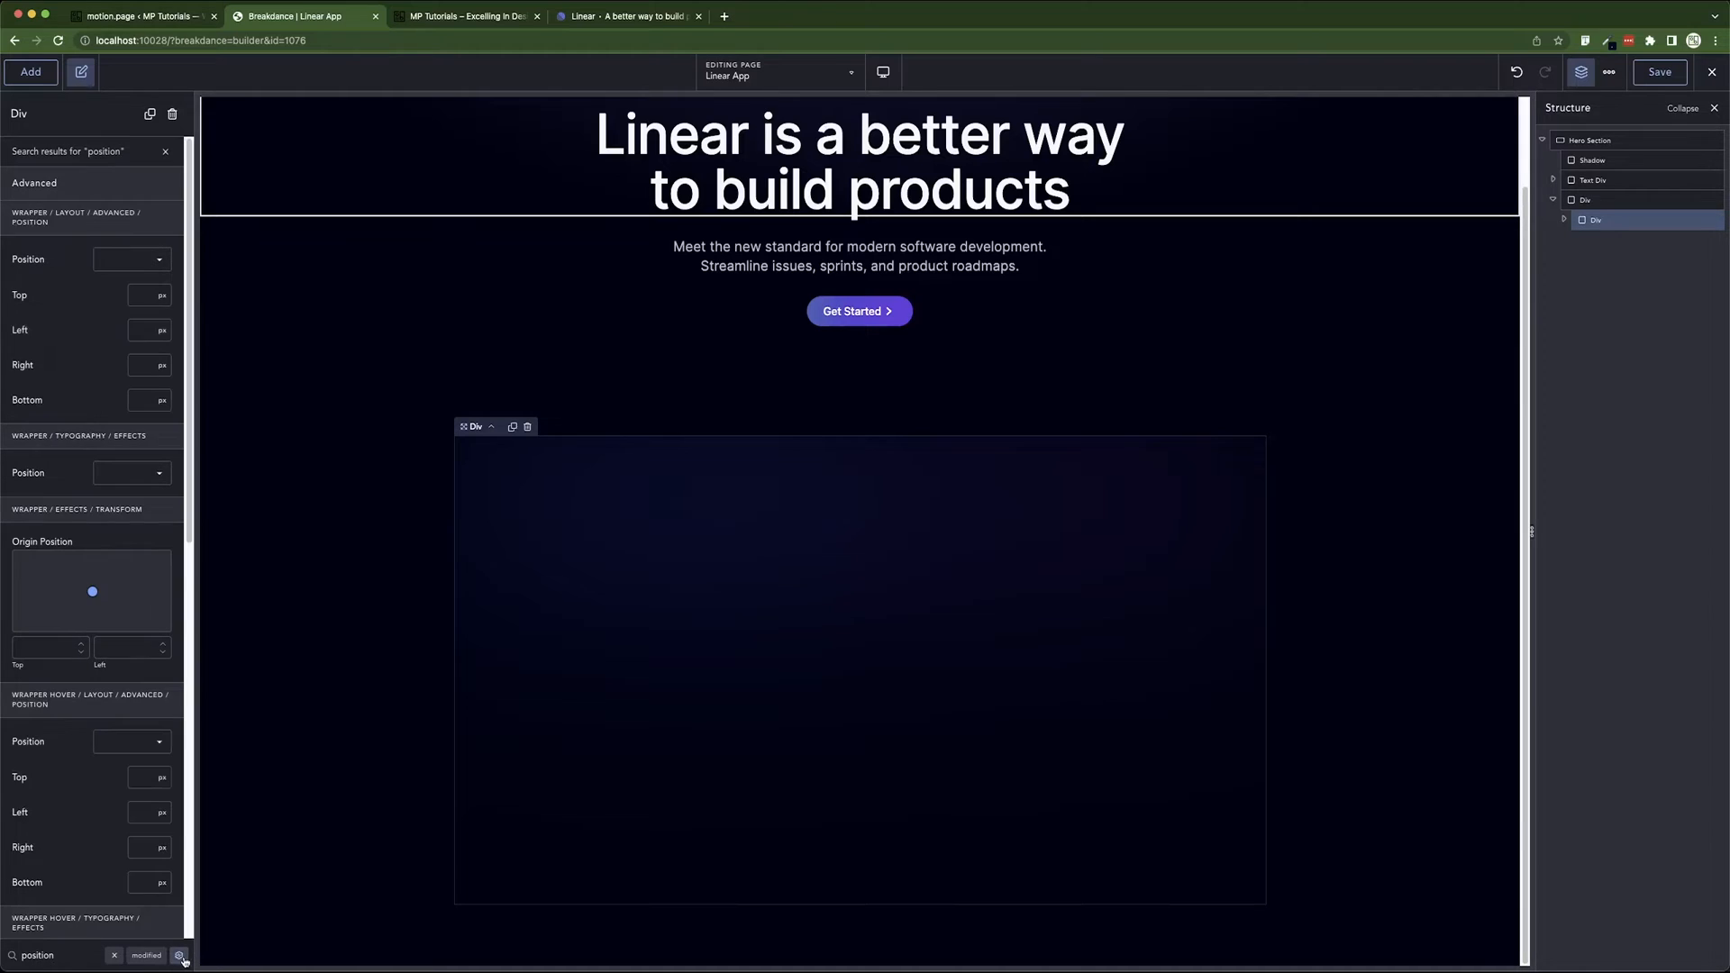
left_click(126, 260)
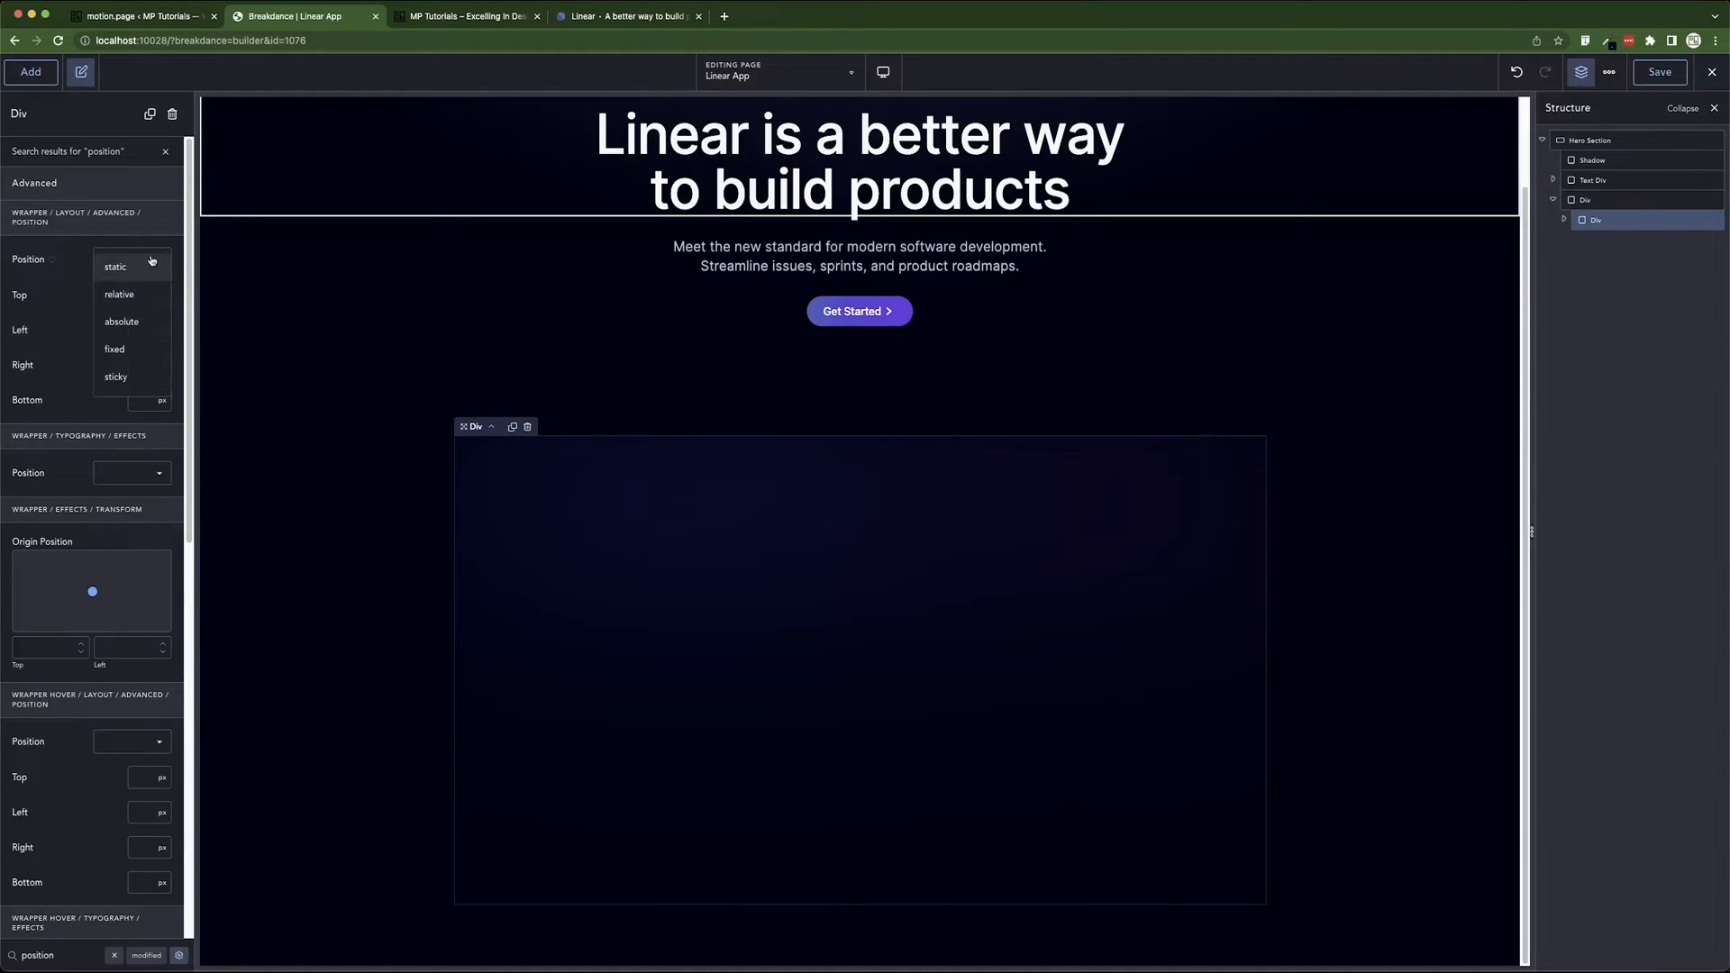
left_click(129, 324)
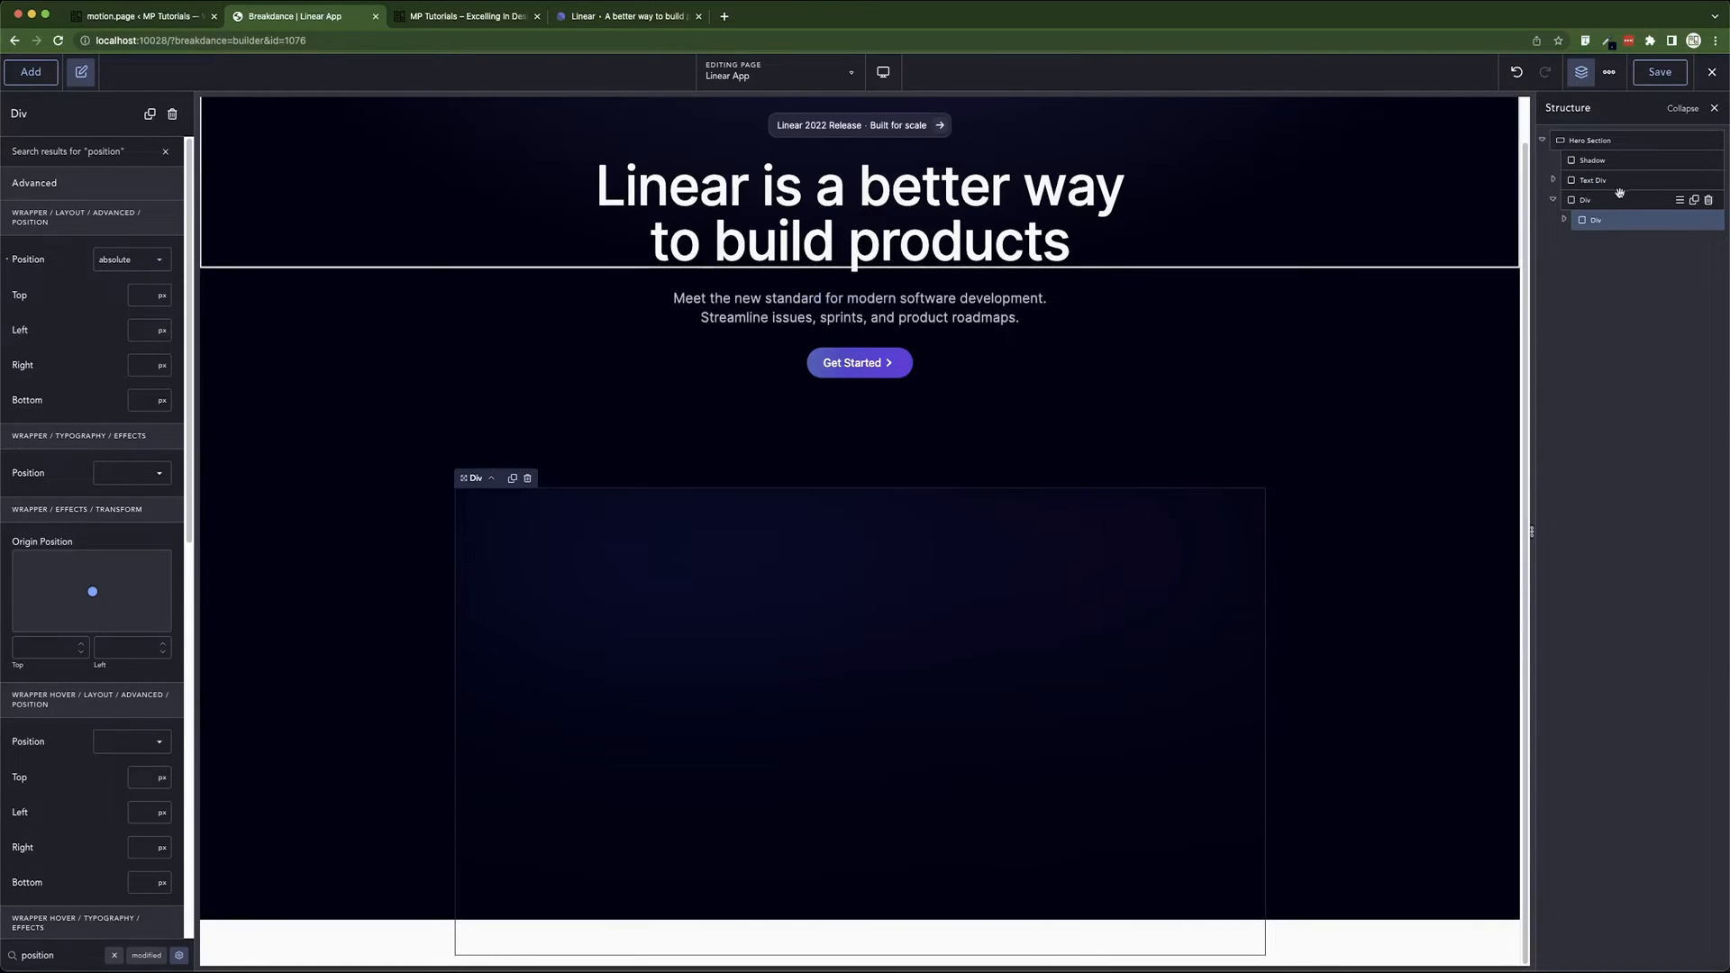
- Add an Image element inside the outer div, after the absolutely positioned glow div
left_click(1591, 285)
left_click(1598, 221)
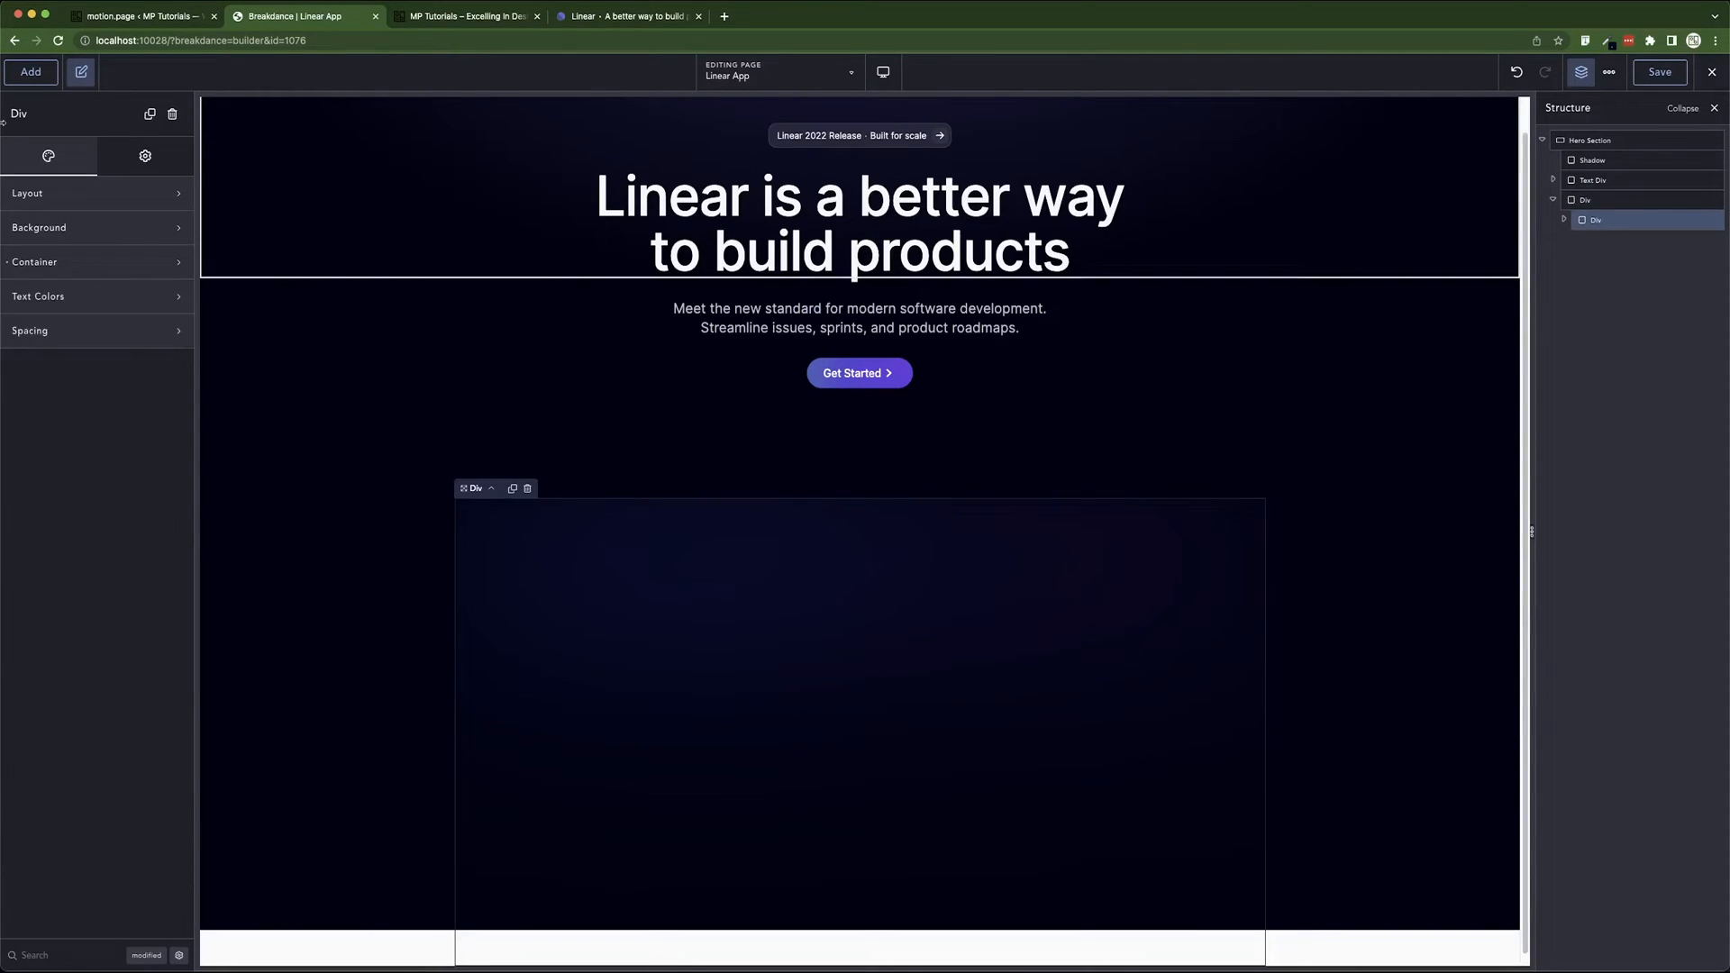
left_click(36, 76)
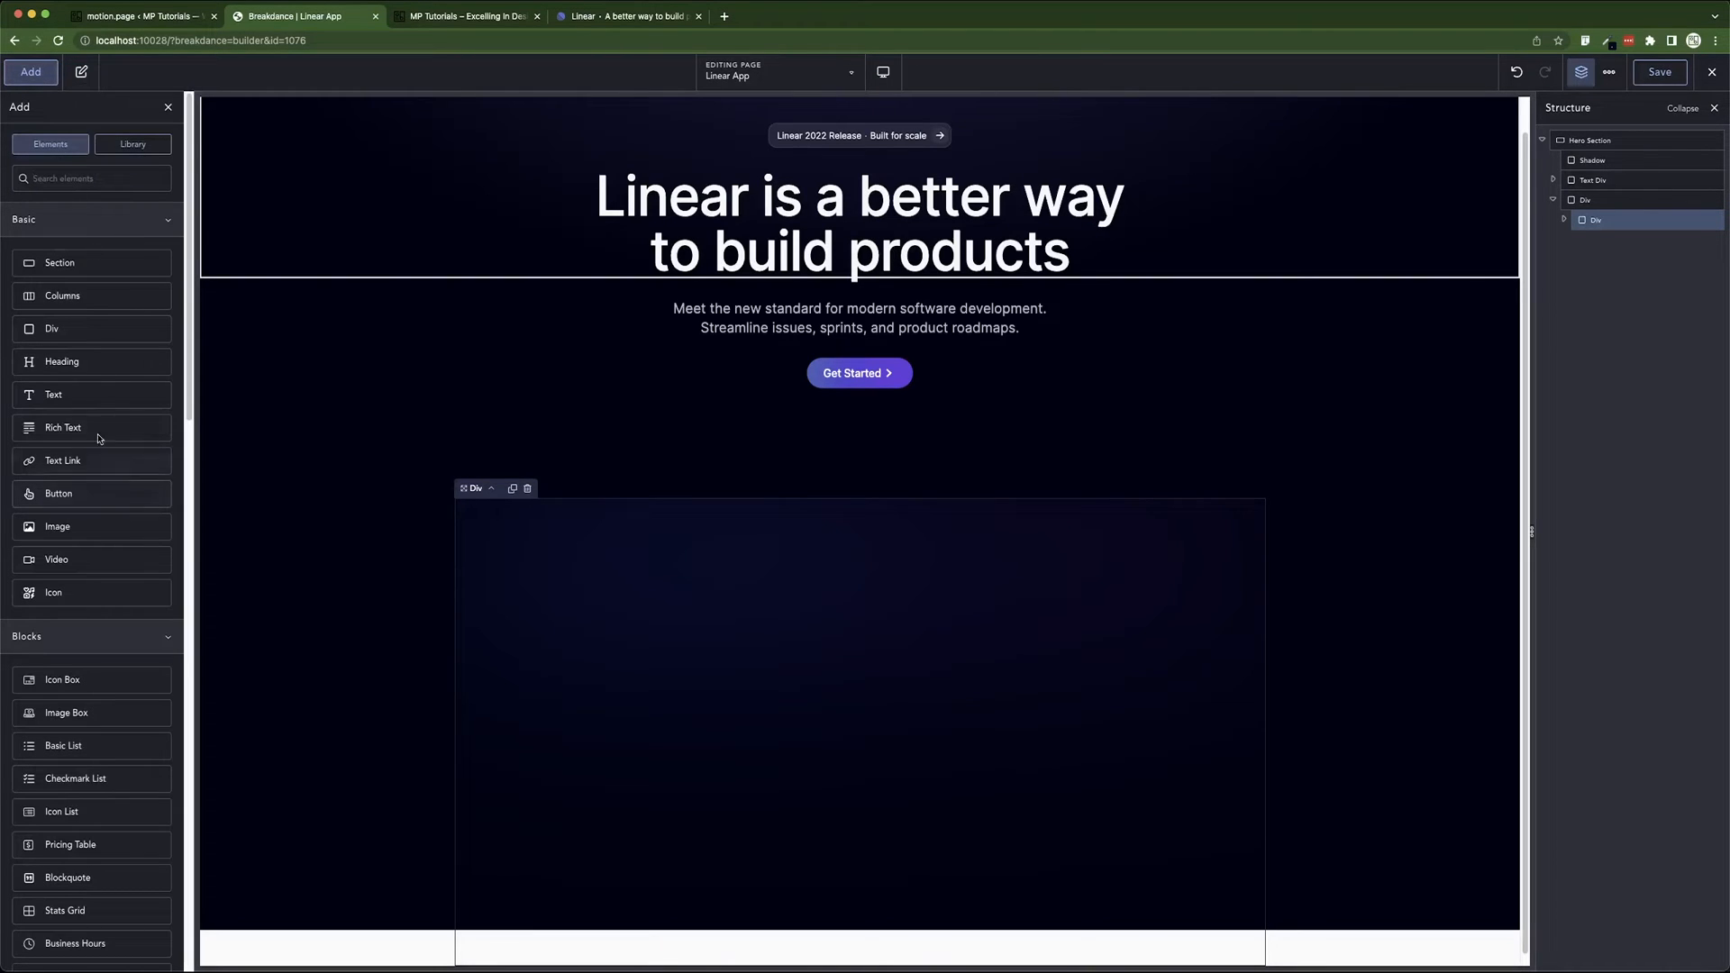
left_click(1595, 202)
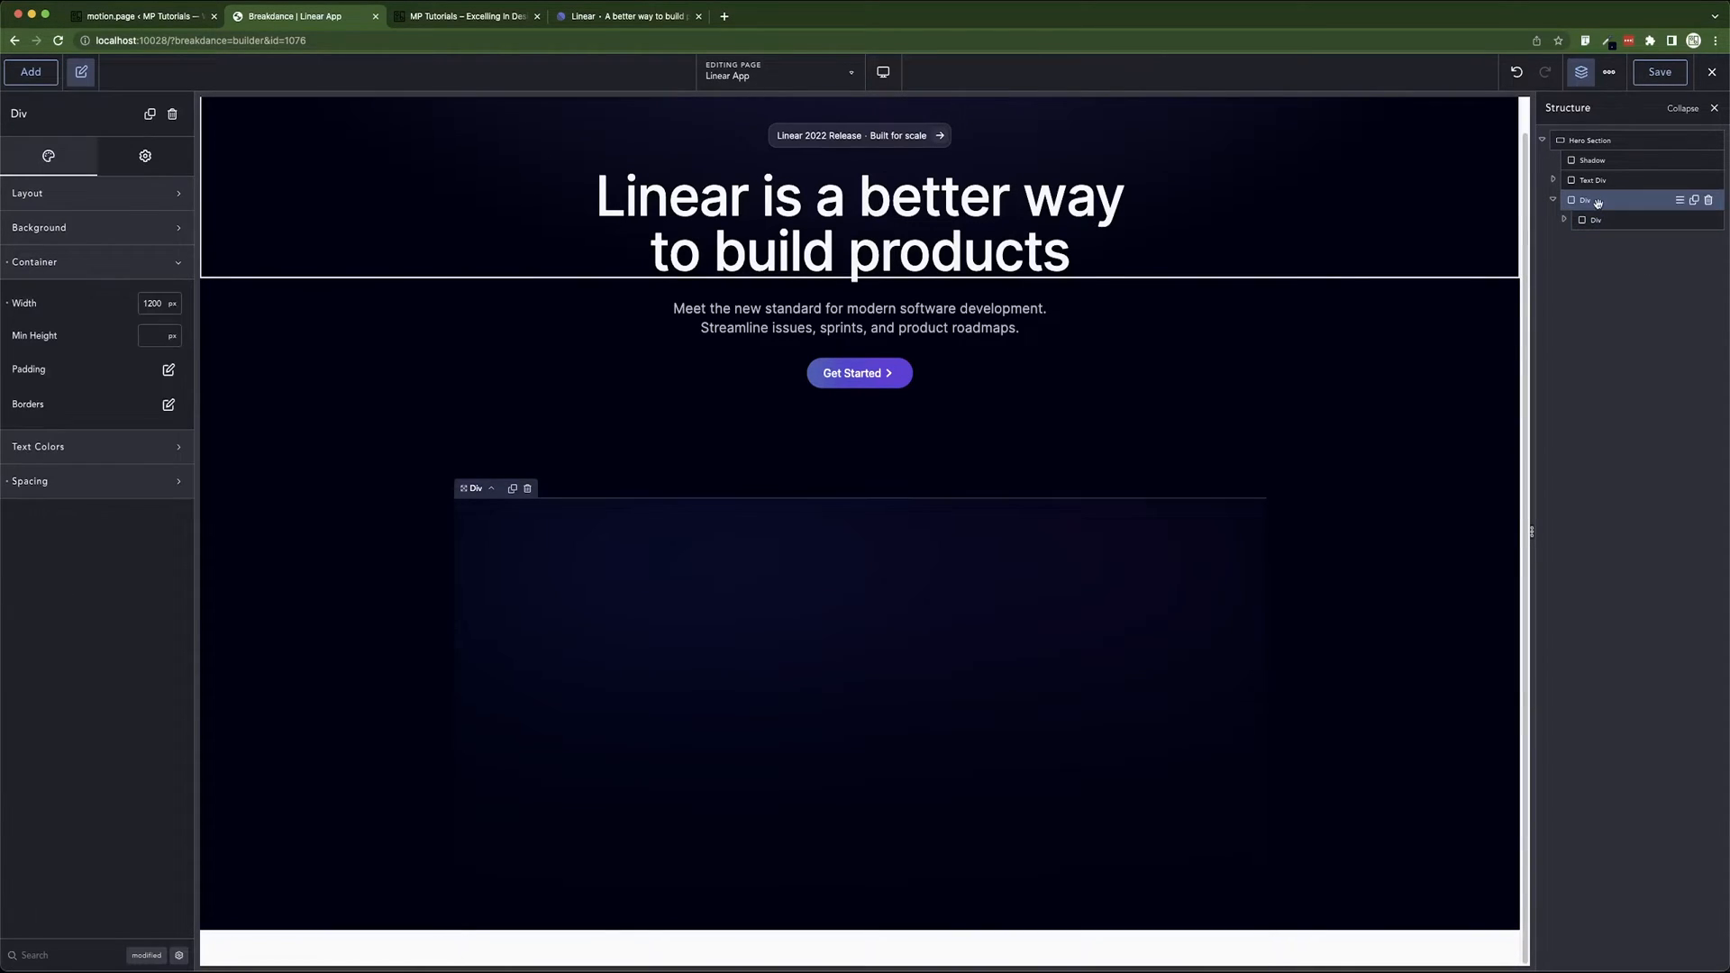
left_click(31, 72)
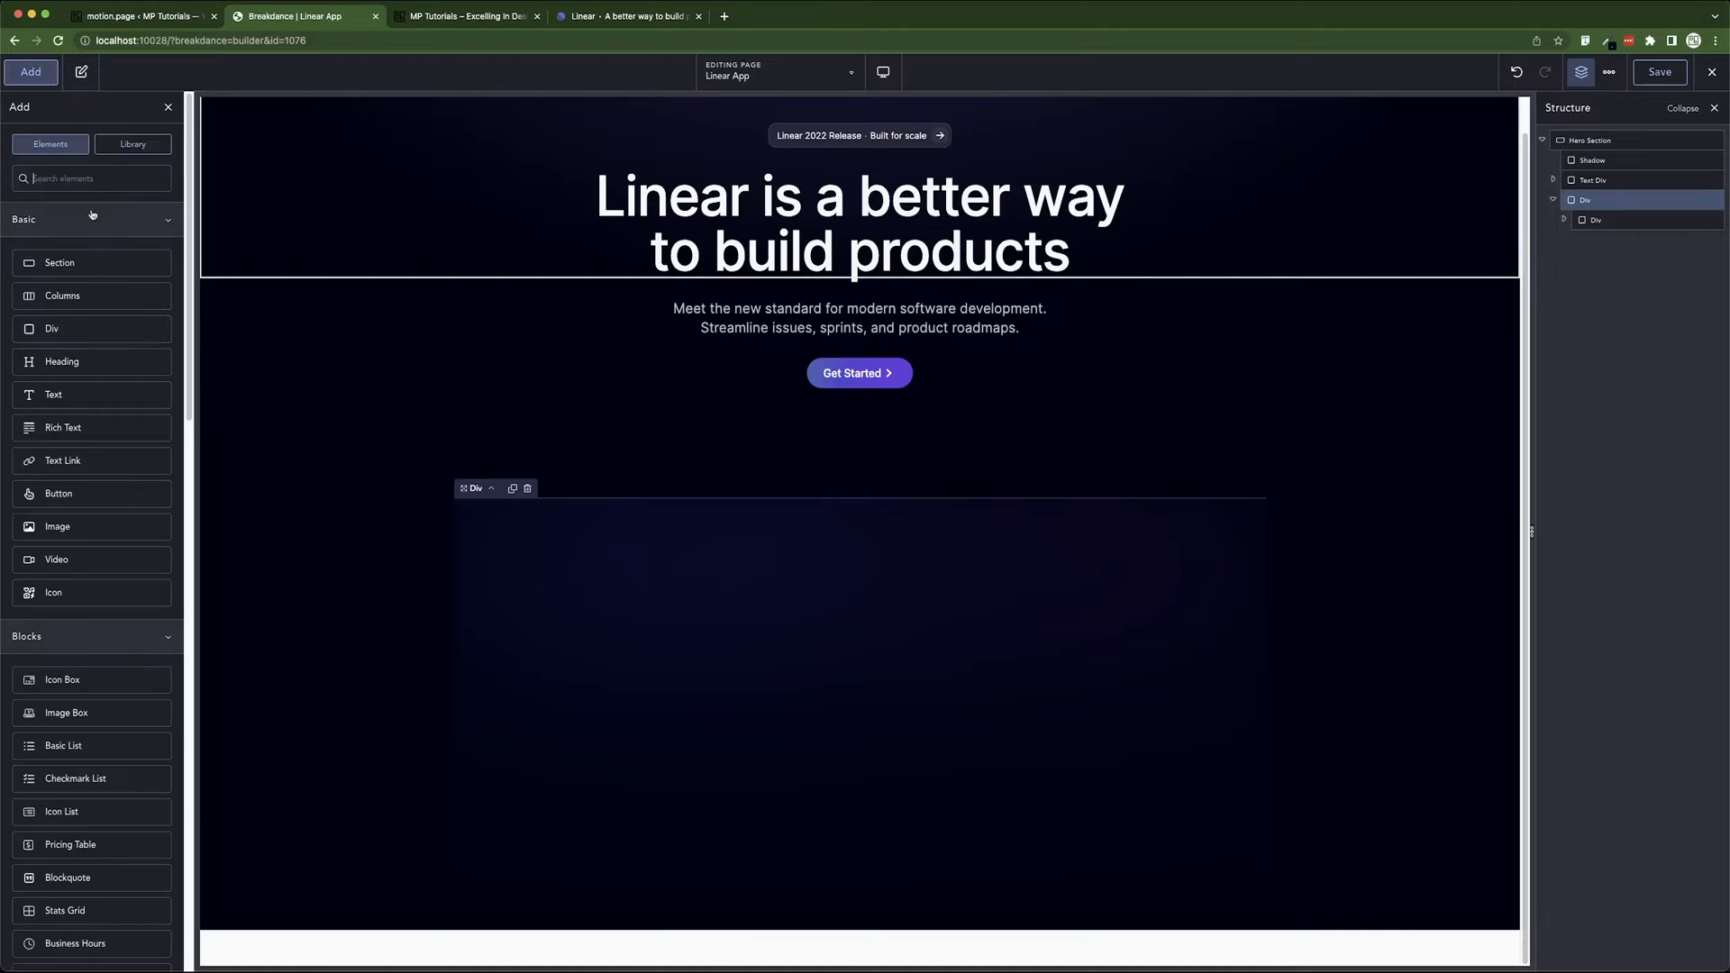
left_click(72, 530)
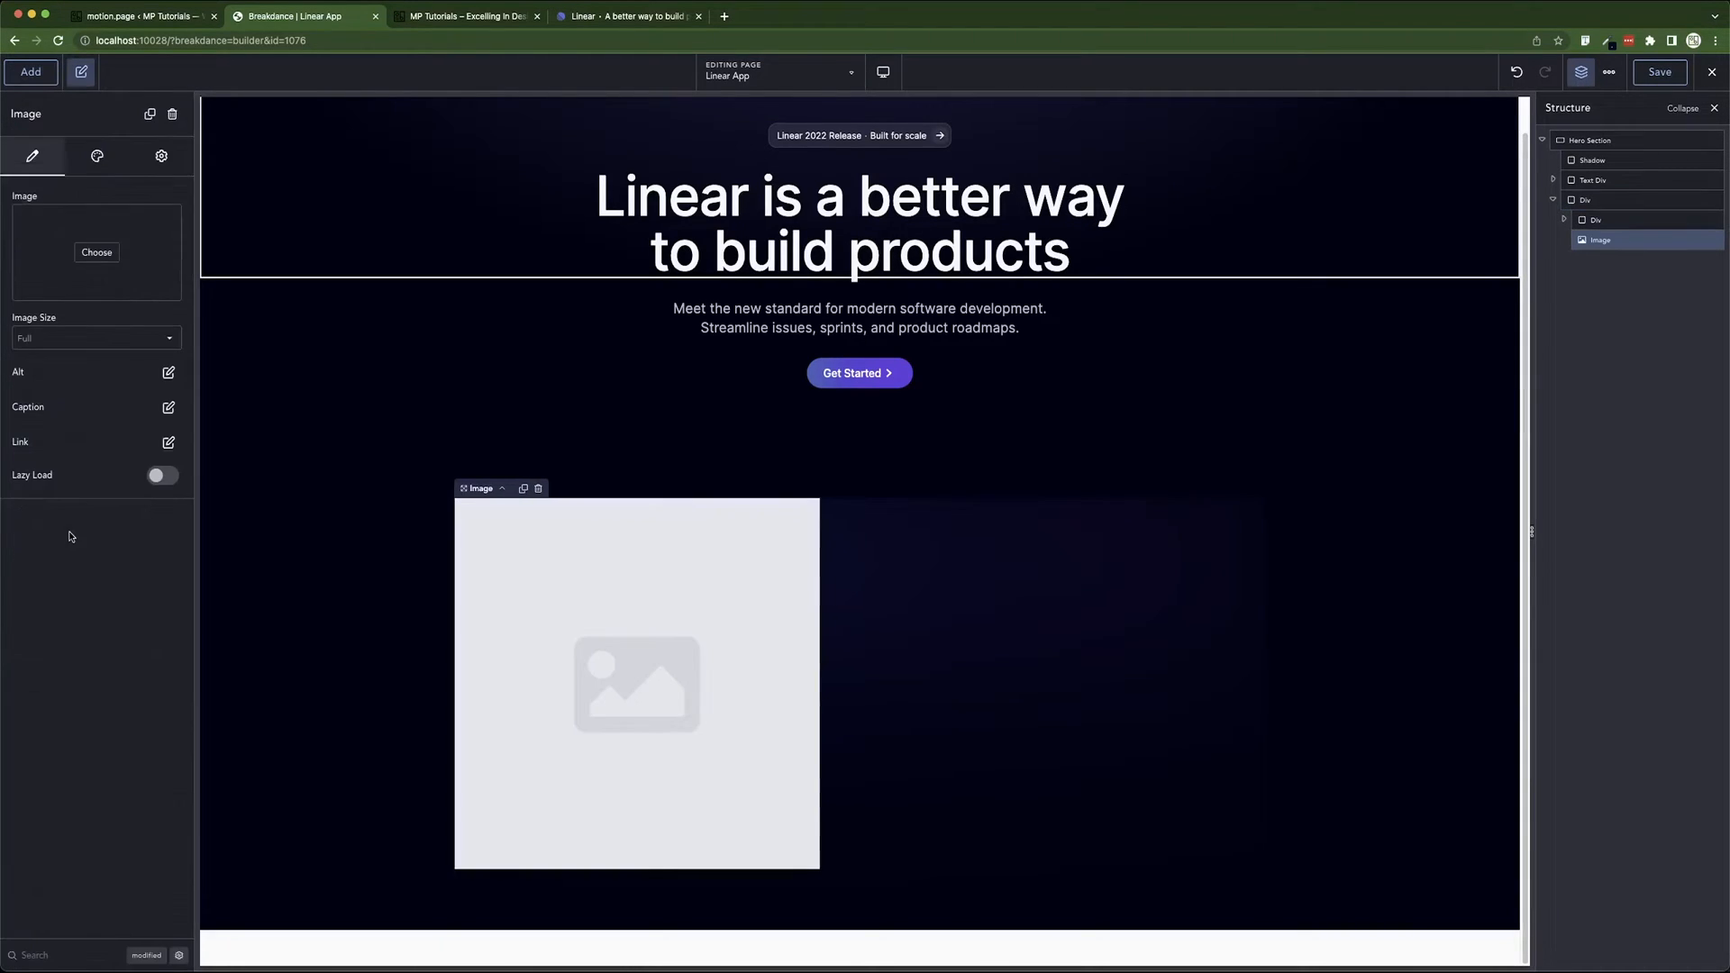
- Start choosing the new element's image, and copy the hero app screenshot's URL from the Linear website
left_click(96, 253)
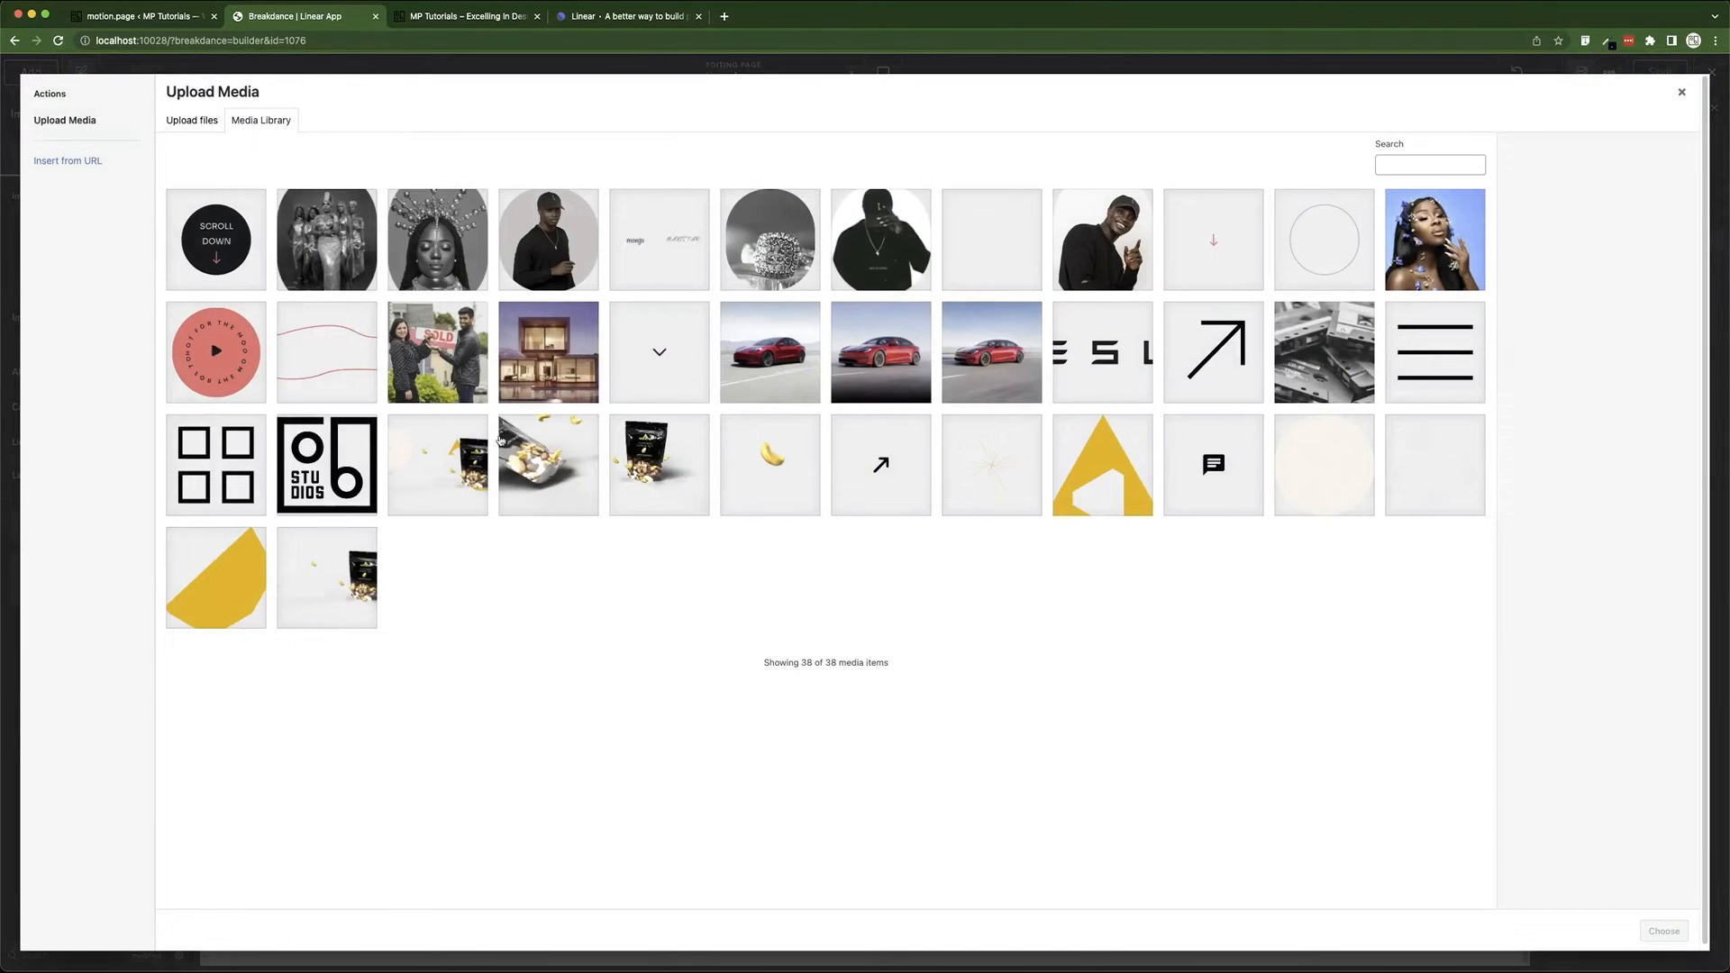
left_click(455, 18)
left_click(595, 17)
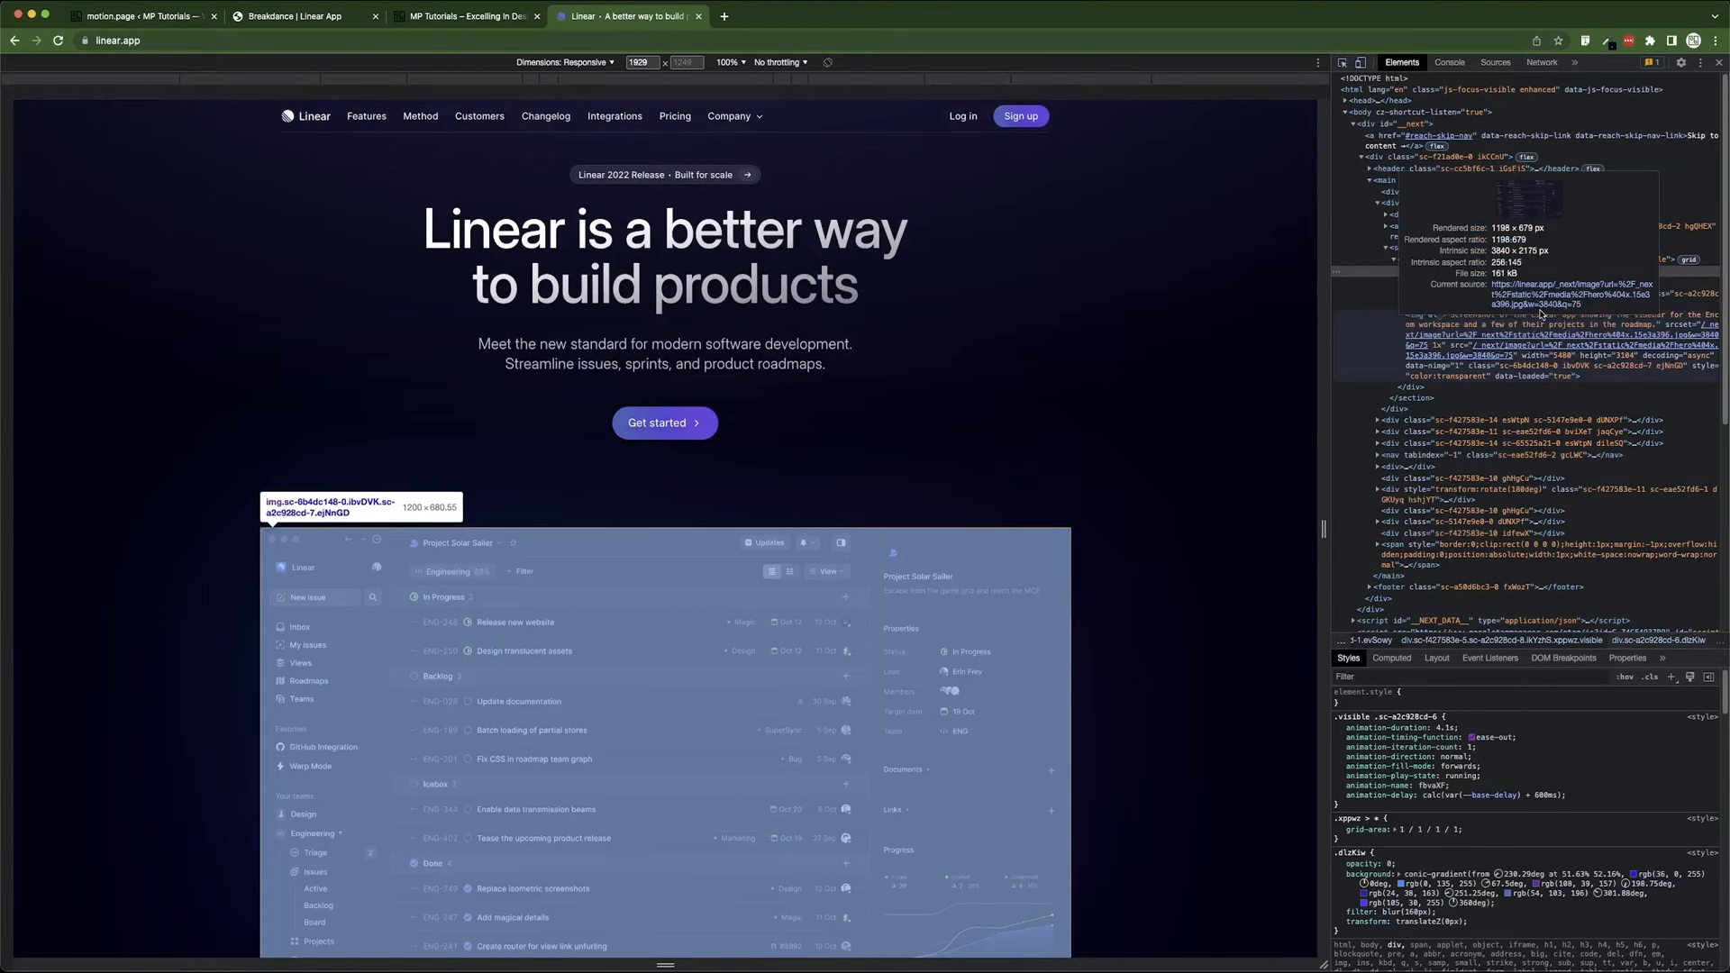
left_click(1542, 314)
left_click(790, 39)
key("super+c")
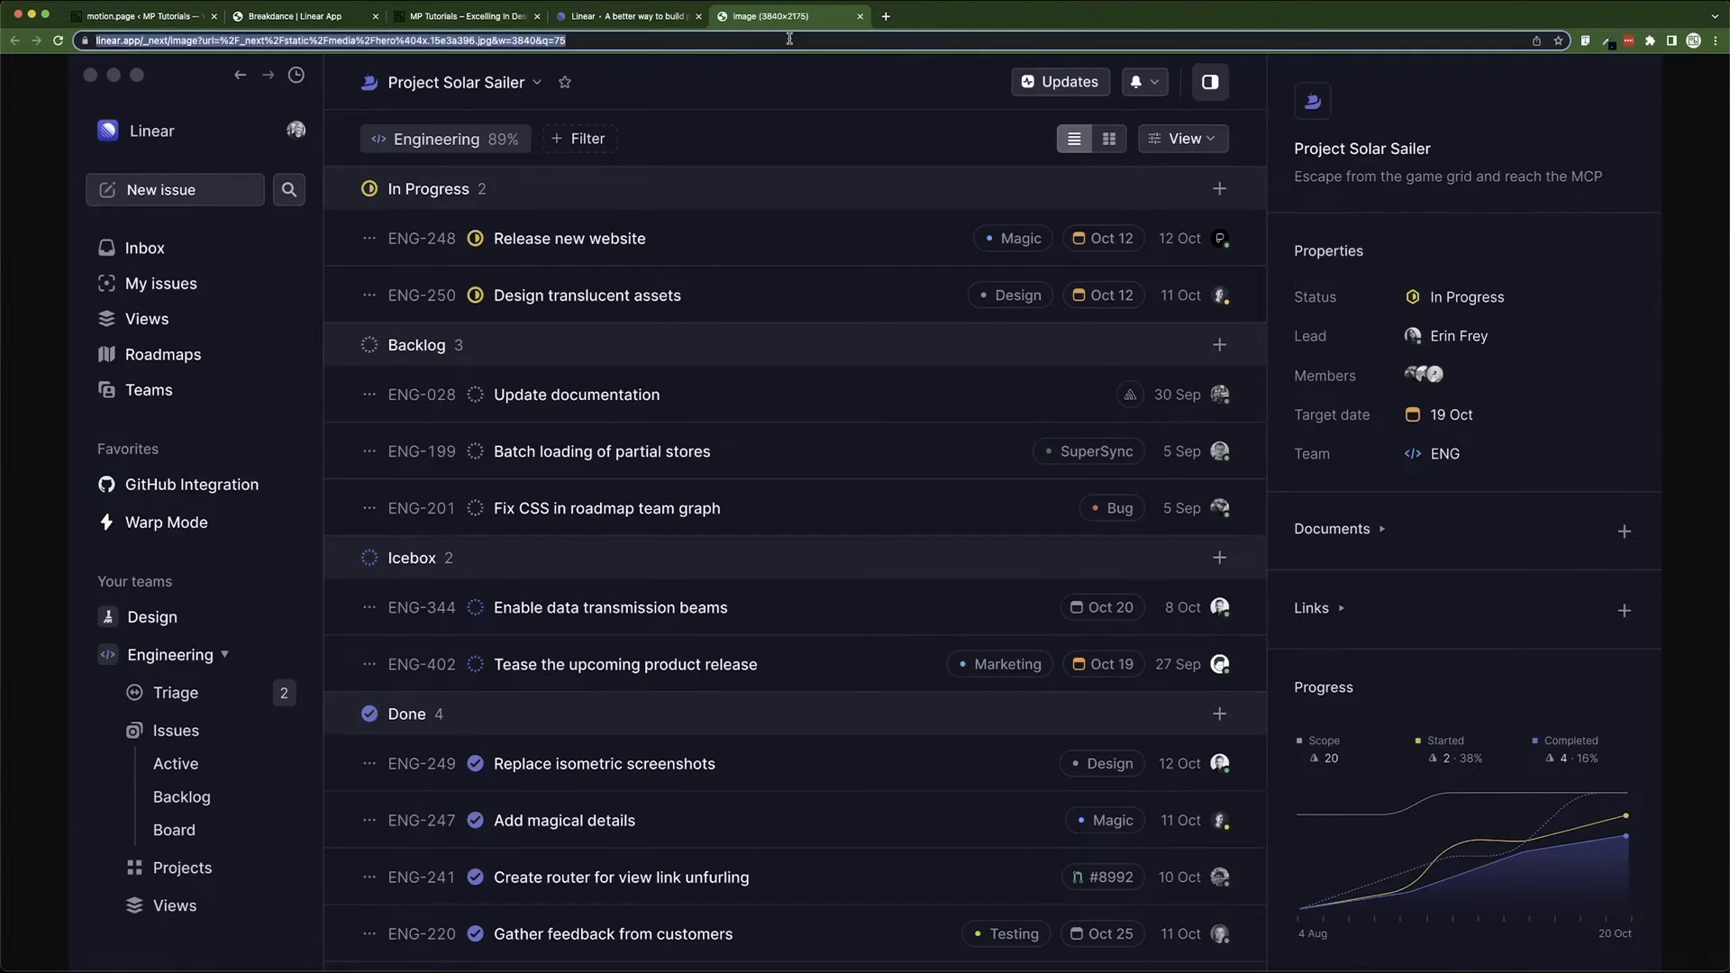
- Back in the Breakdance media chooser, insert the hero screenshot from the copied linear.app image URL
left_click(329, 24)
left_click(215, 125)
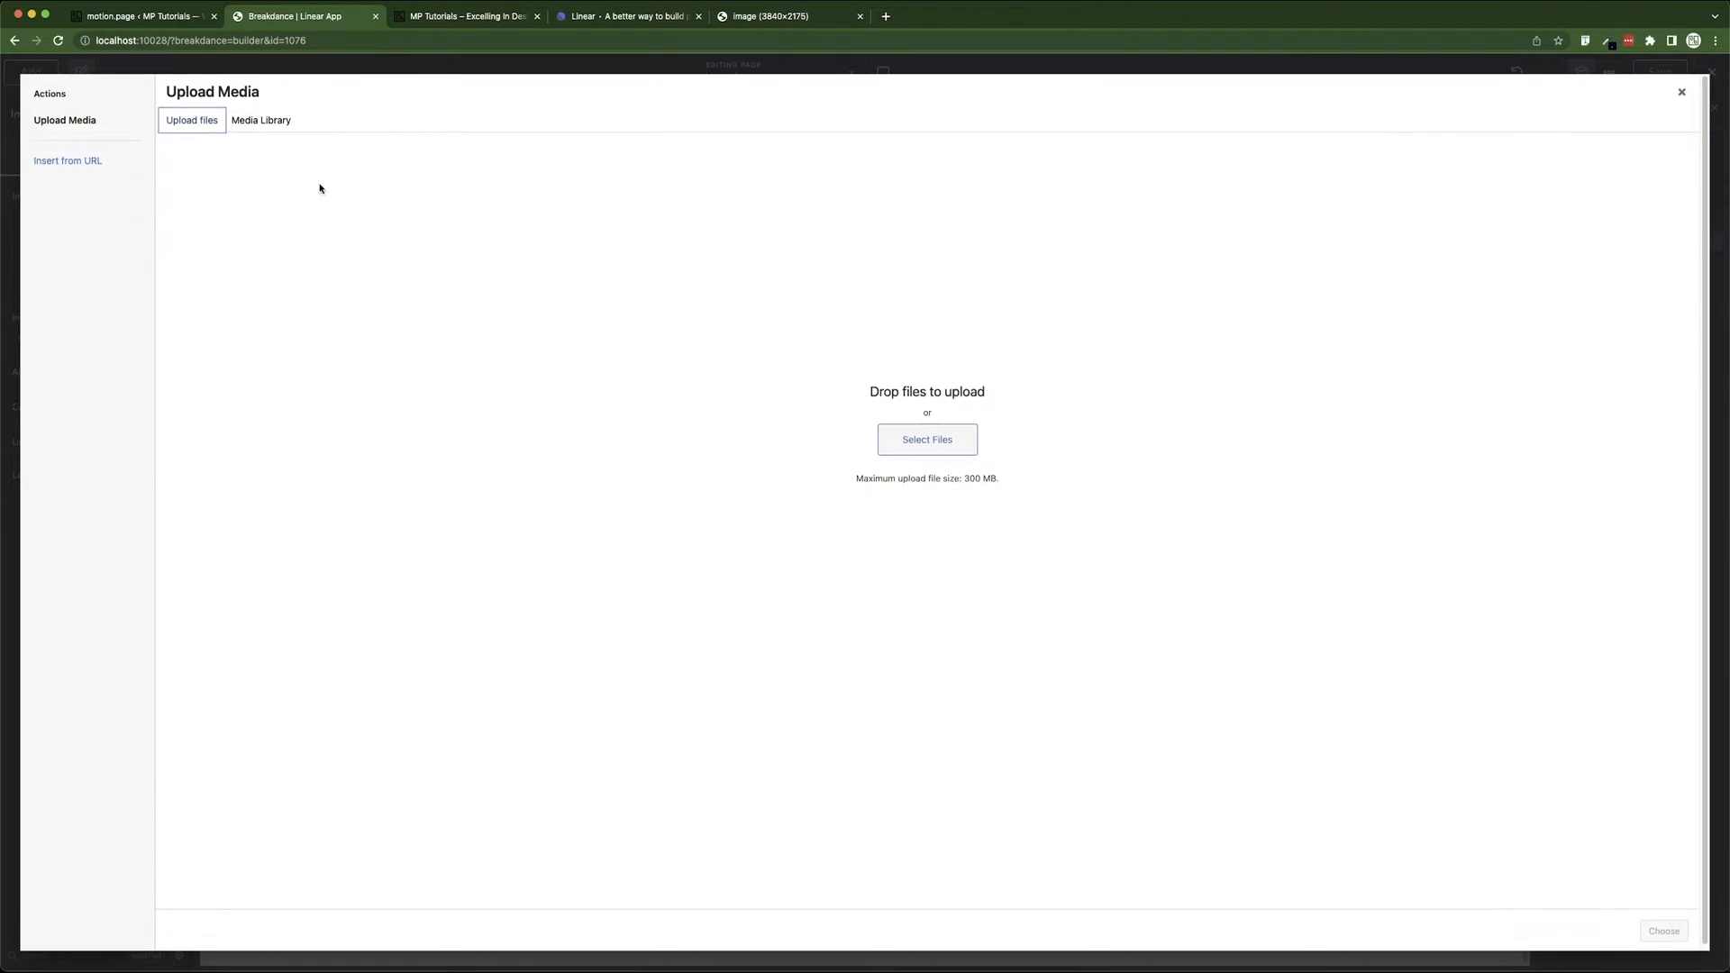
left_click(261, 121)
left_click(203, 125)
left_click(126, 164)
left_click(290, 137)
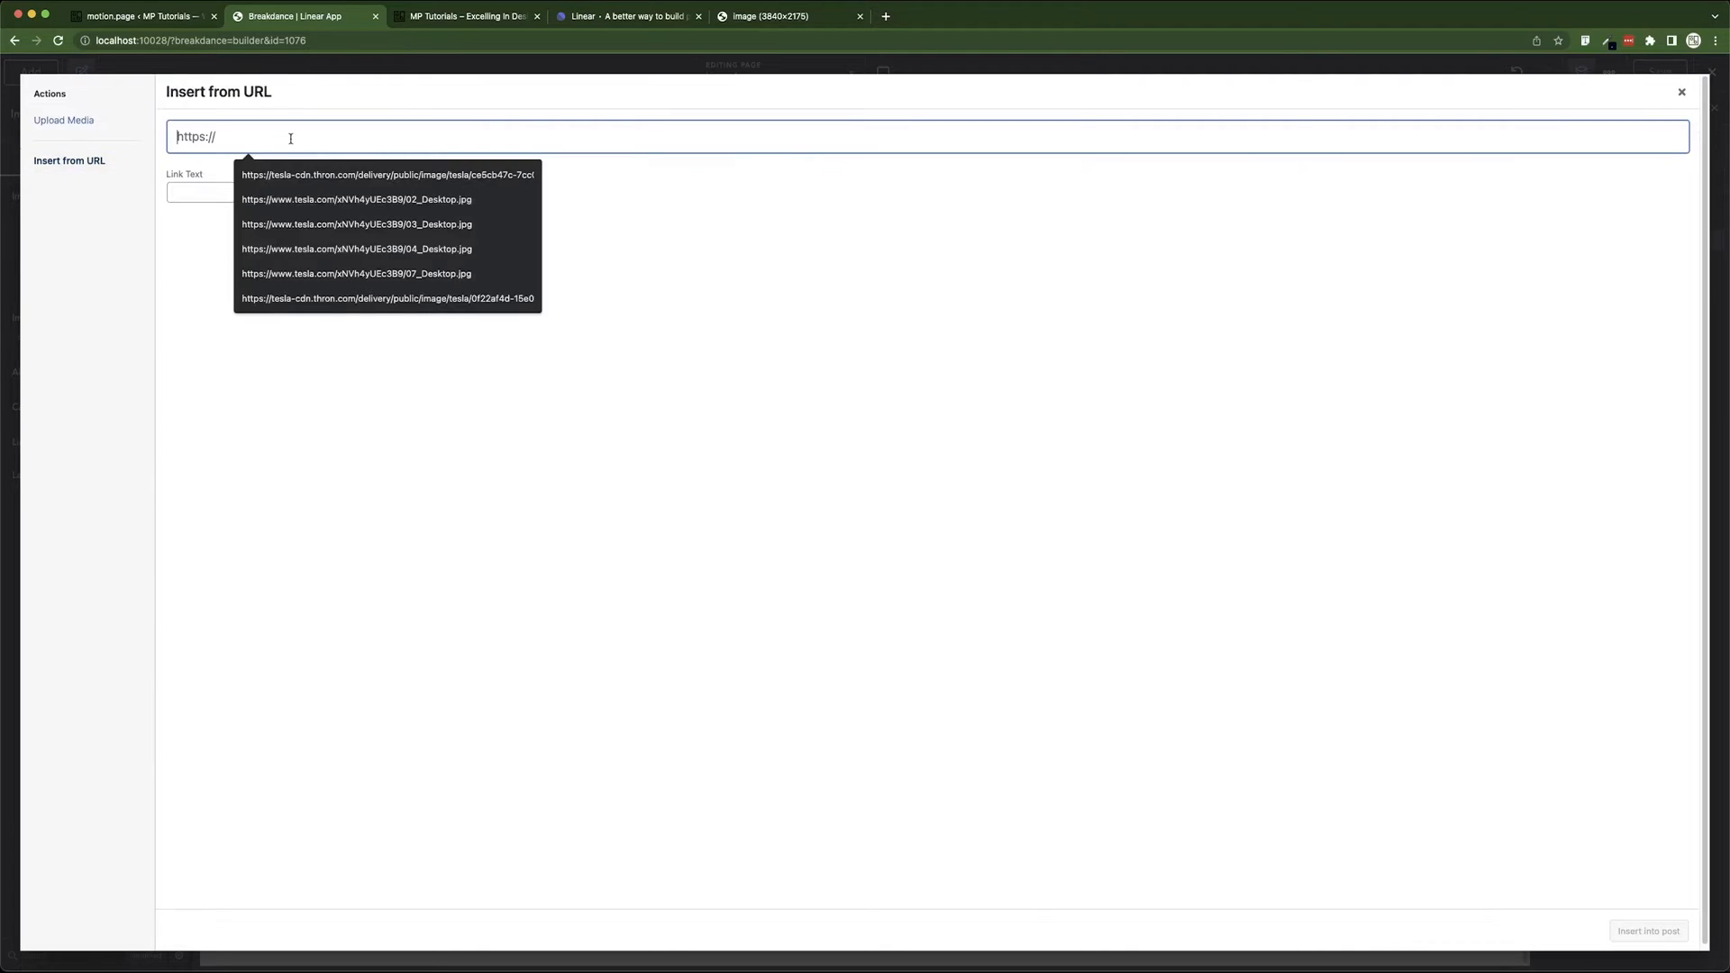
key("super+v")
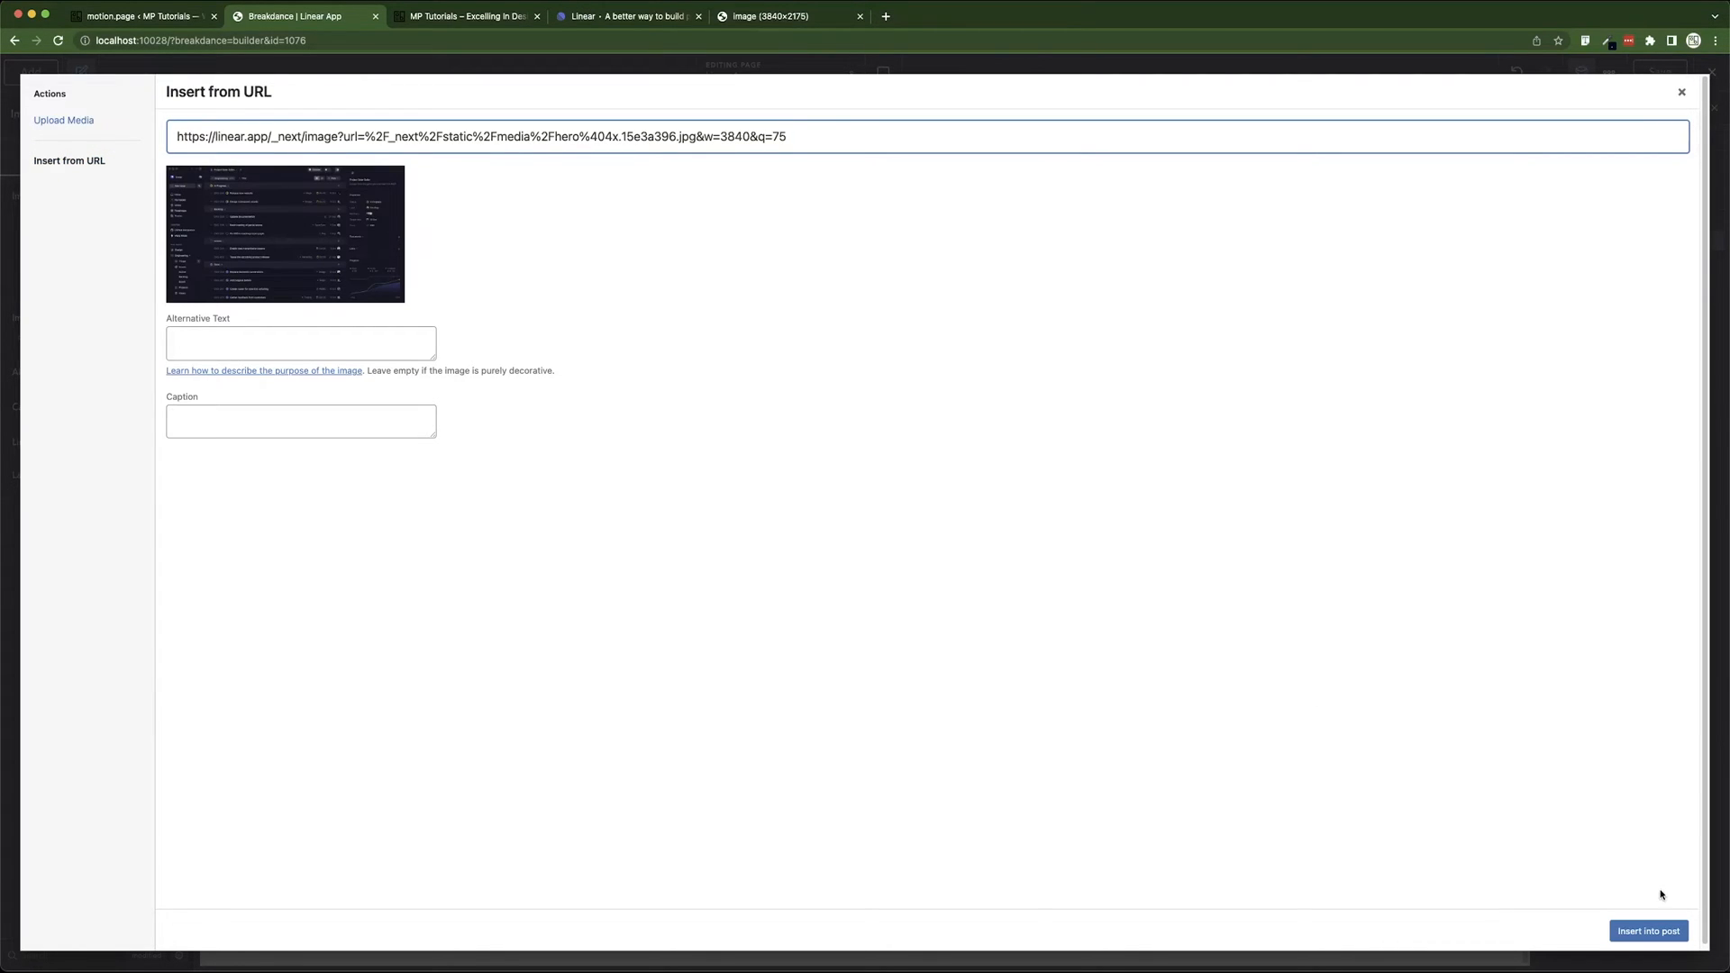
left_click(1658, 934)
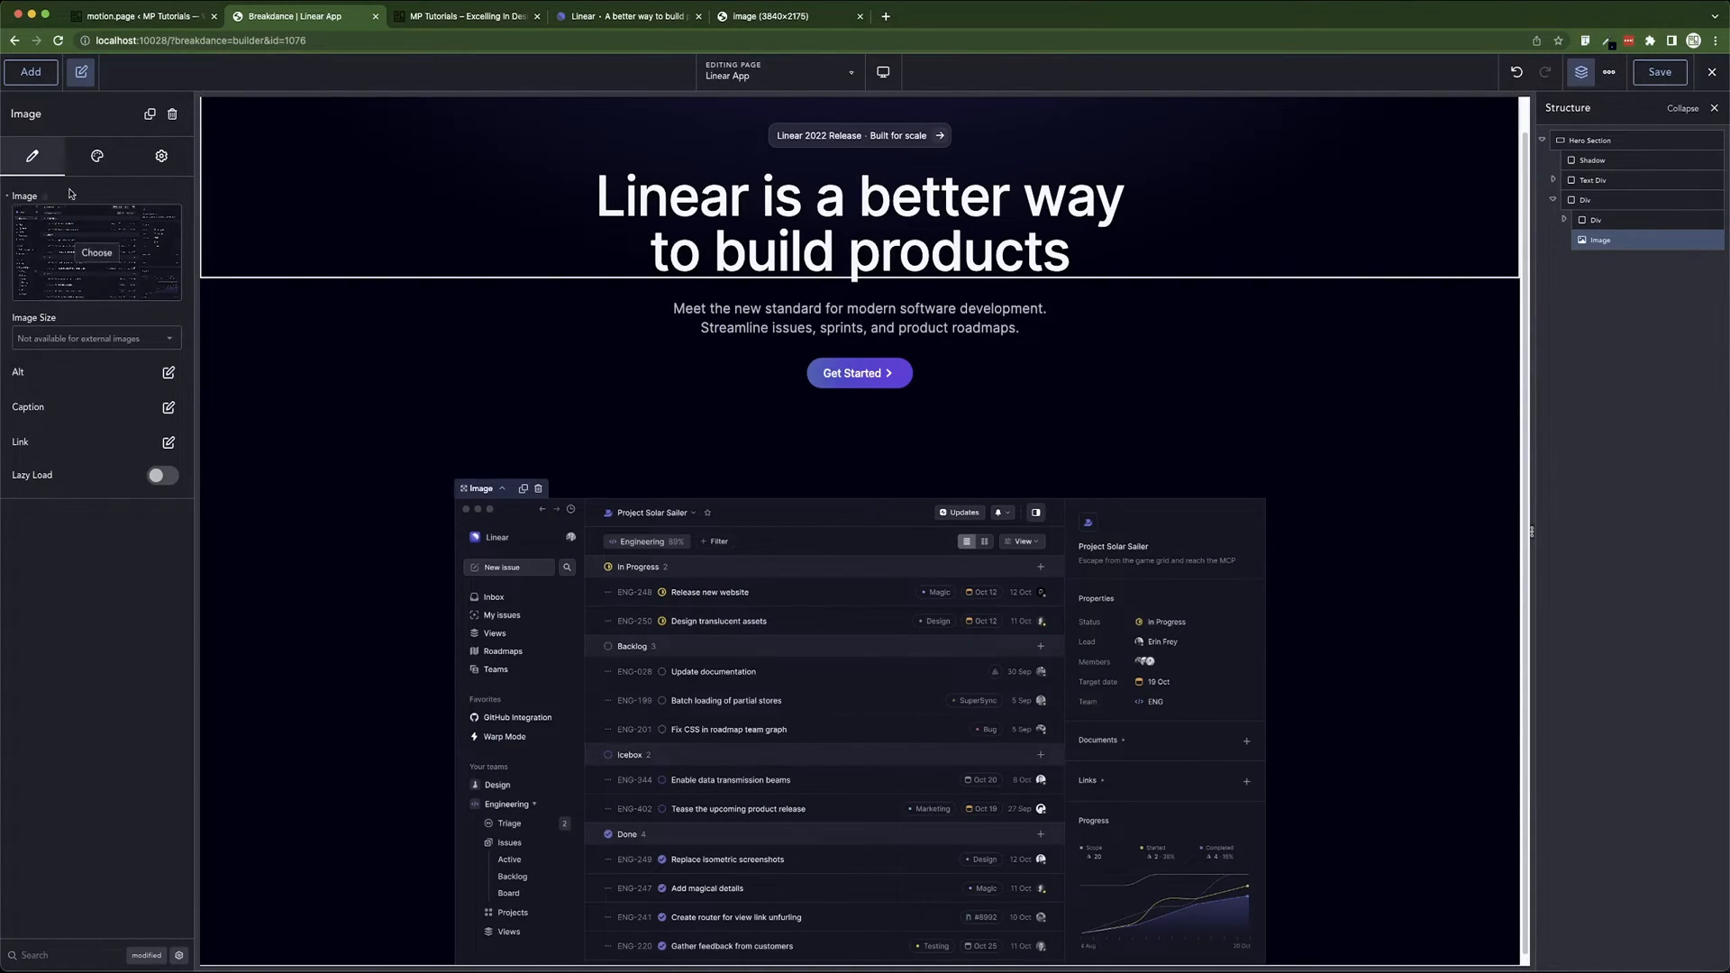
- Set the border radius of the hero screenshot image to 8 px
left_click(97, 156)
left_click(84, 197)
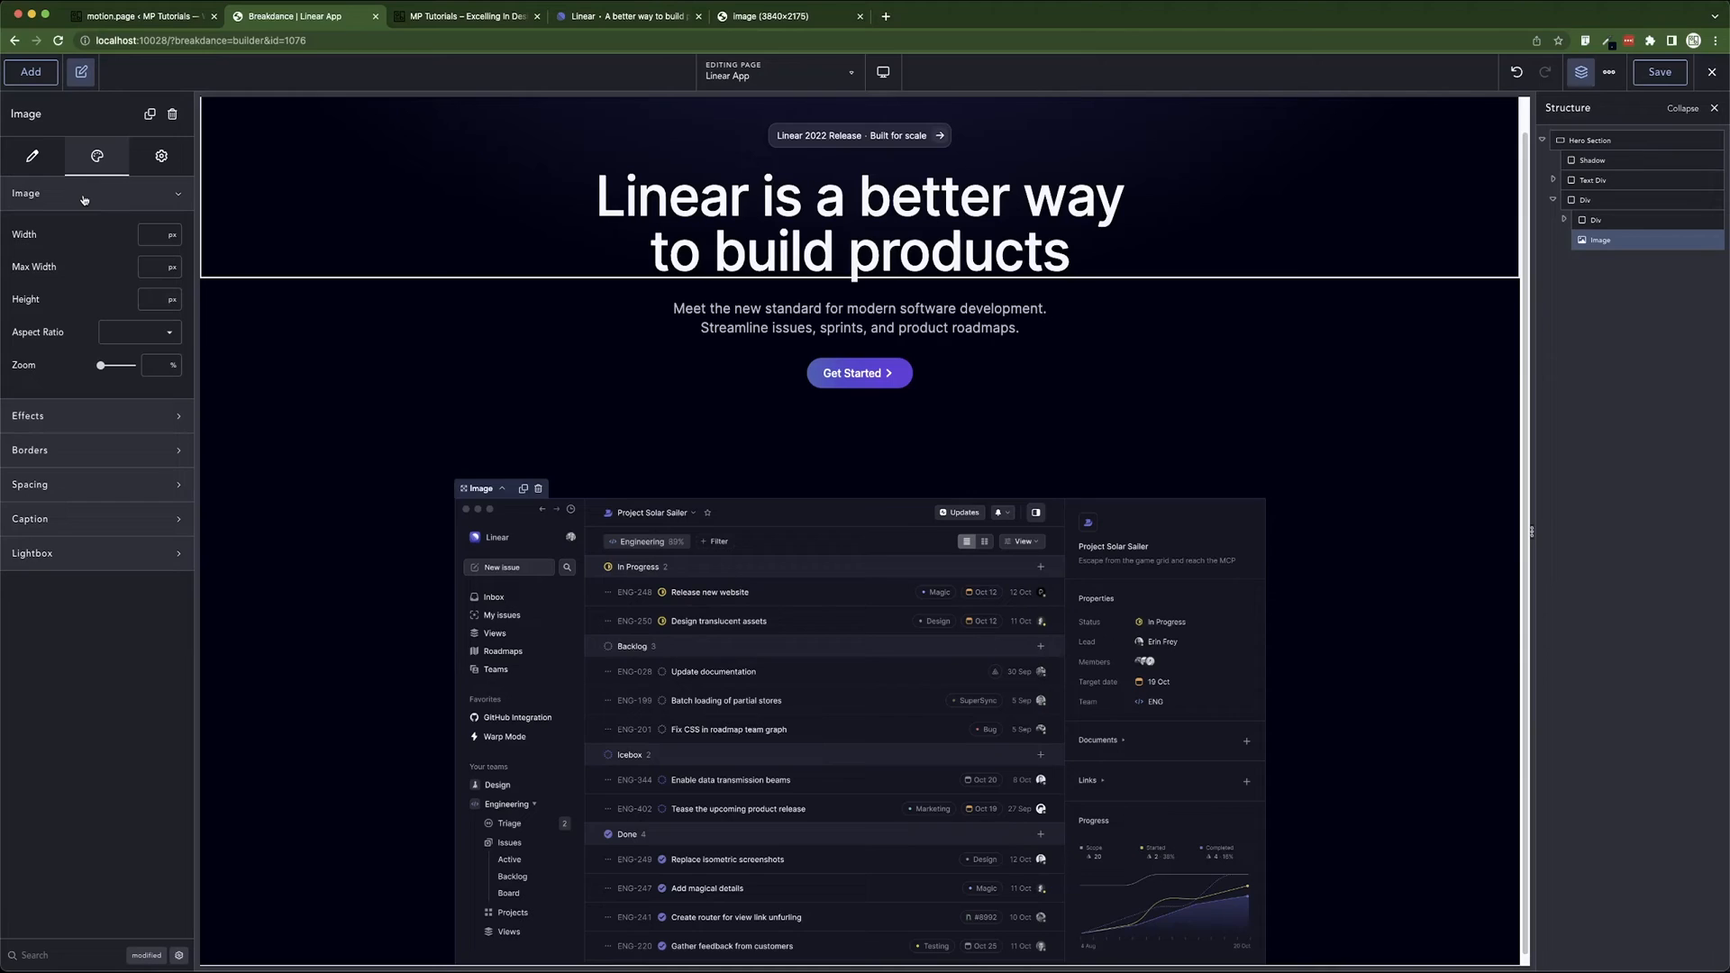
left_click(70, 453)
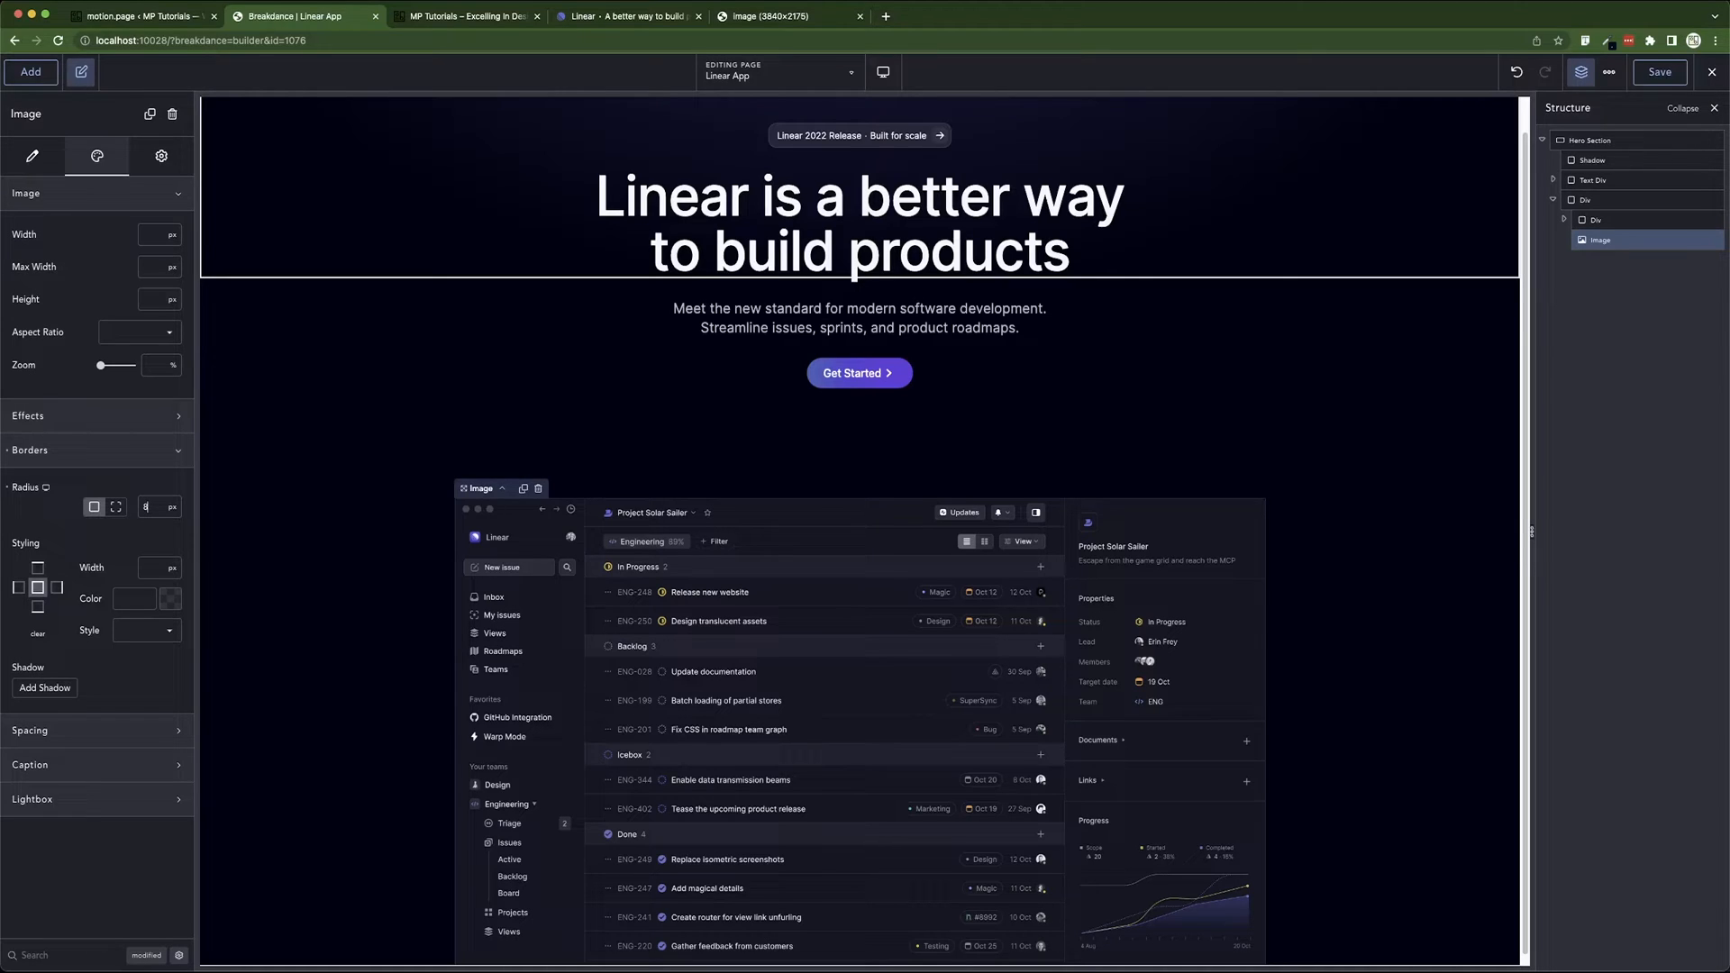
left_click(1344, 417)
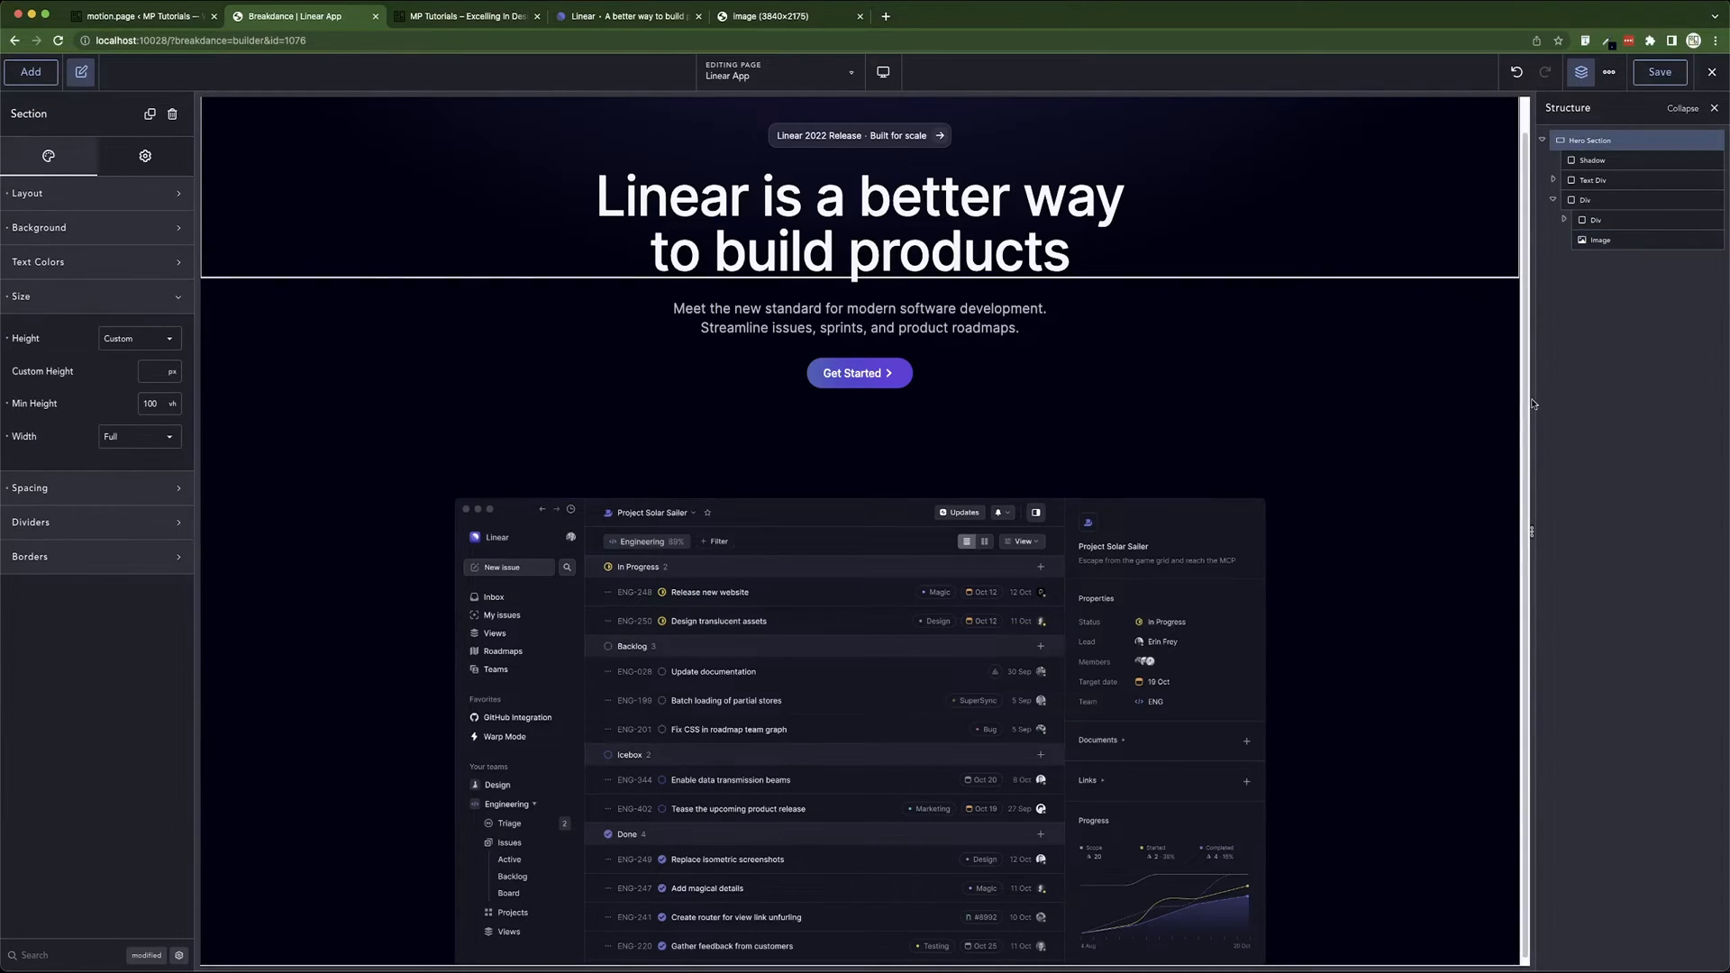
- Save the page and view the published MP Tutorials page
left_click(1656, 73)
left_click(499, 18)
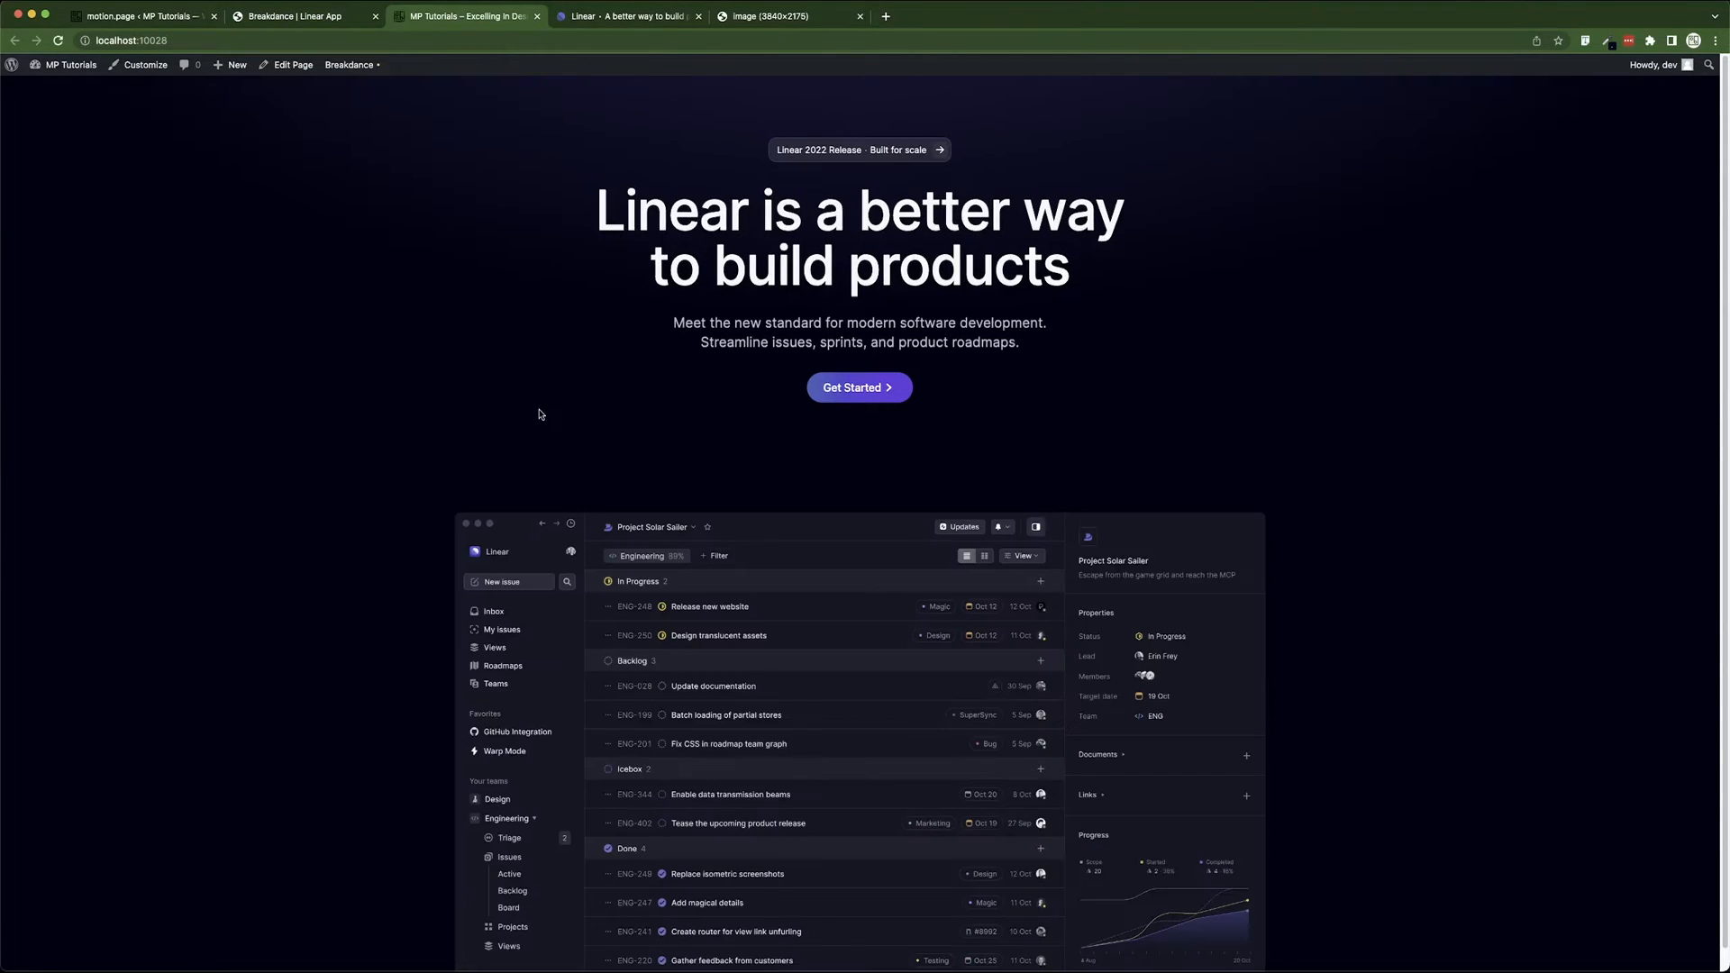
- Back in the Breakdance editor, set the hero section's bottom padding to 90 px and save the page
scroll(1046, 521, "down", 1)
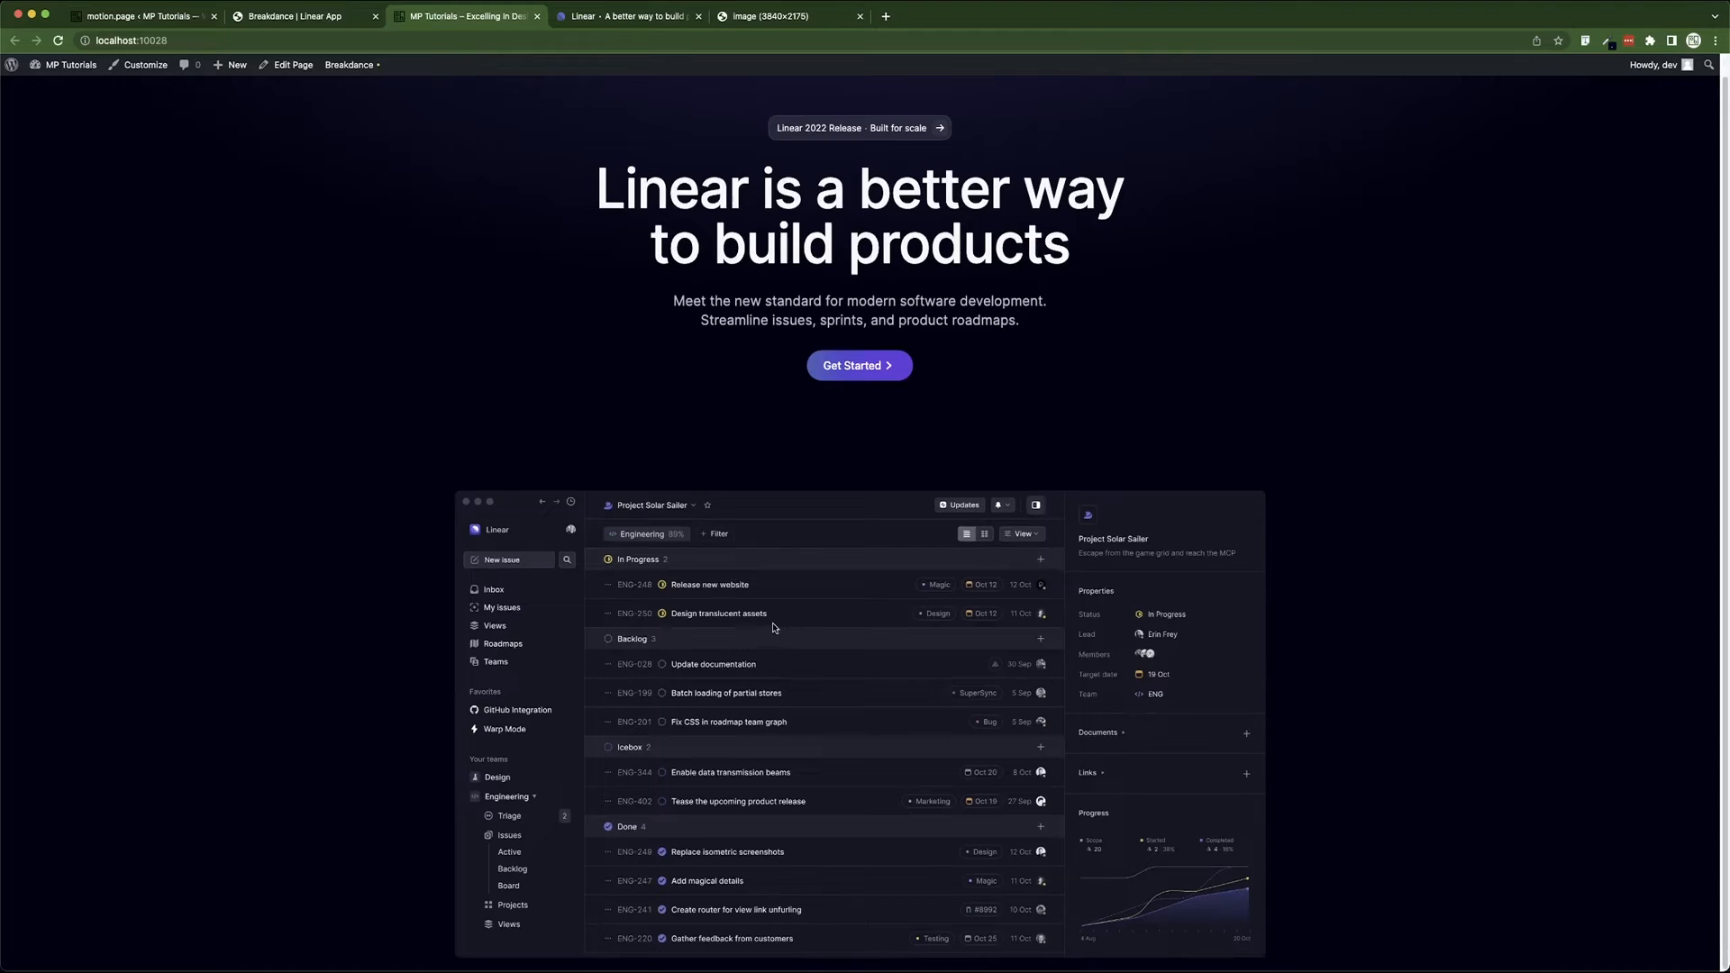
left_click(325, 18)
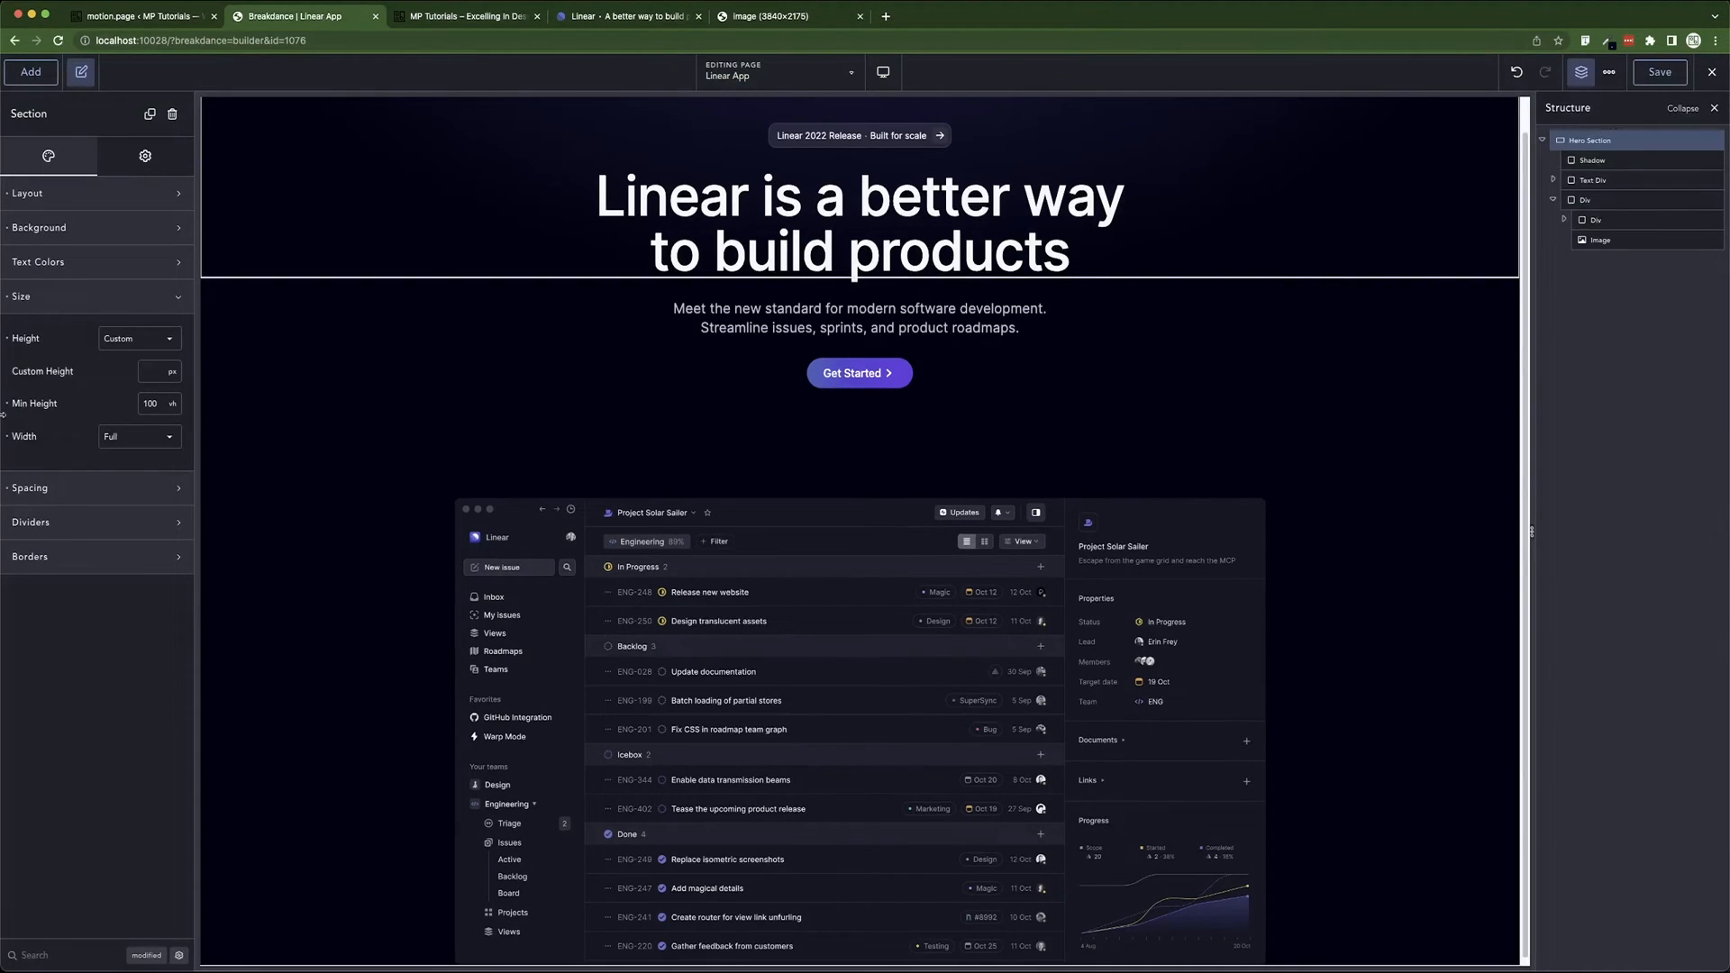
left_click(72, 495)
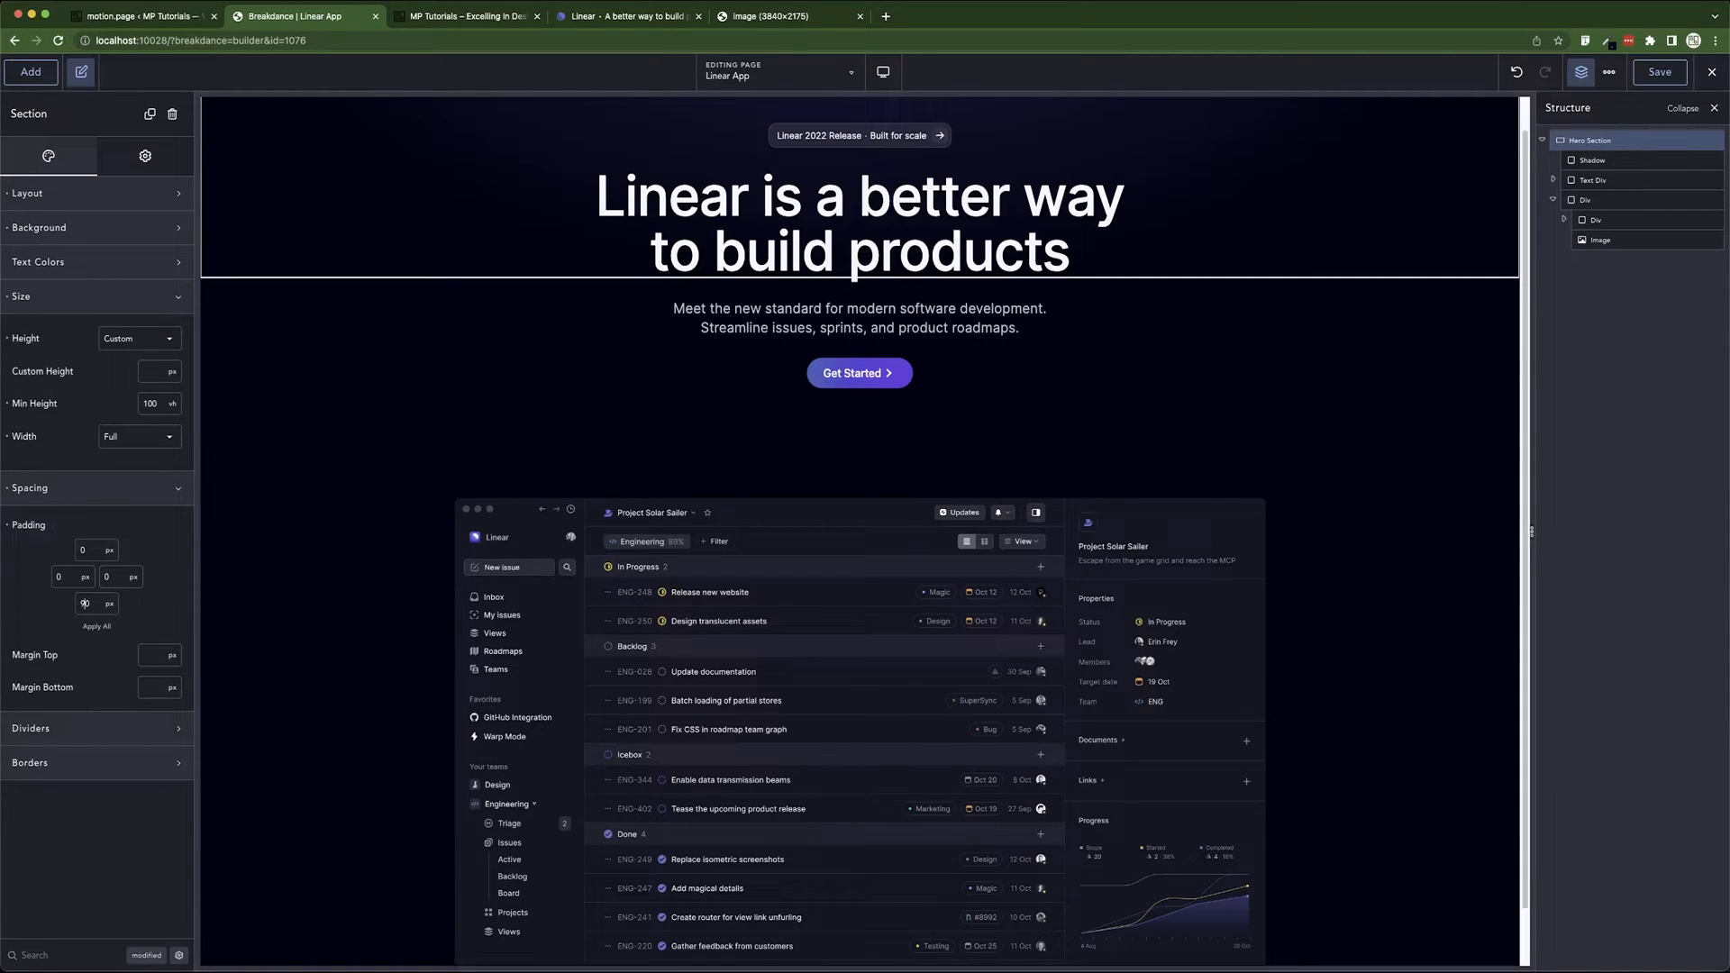
scroll(973, 683, "down", 1)
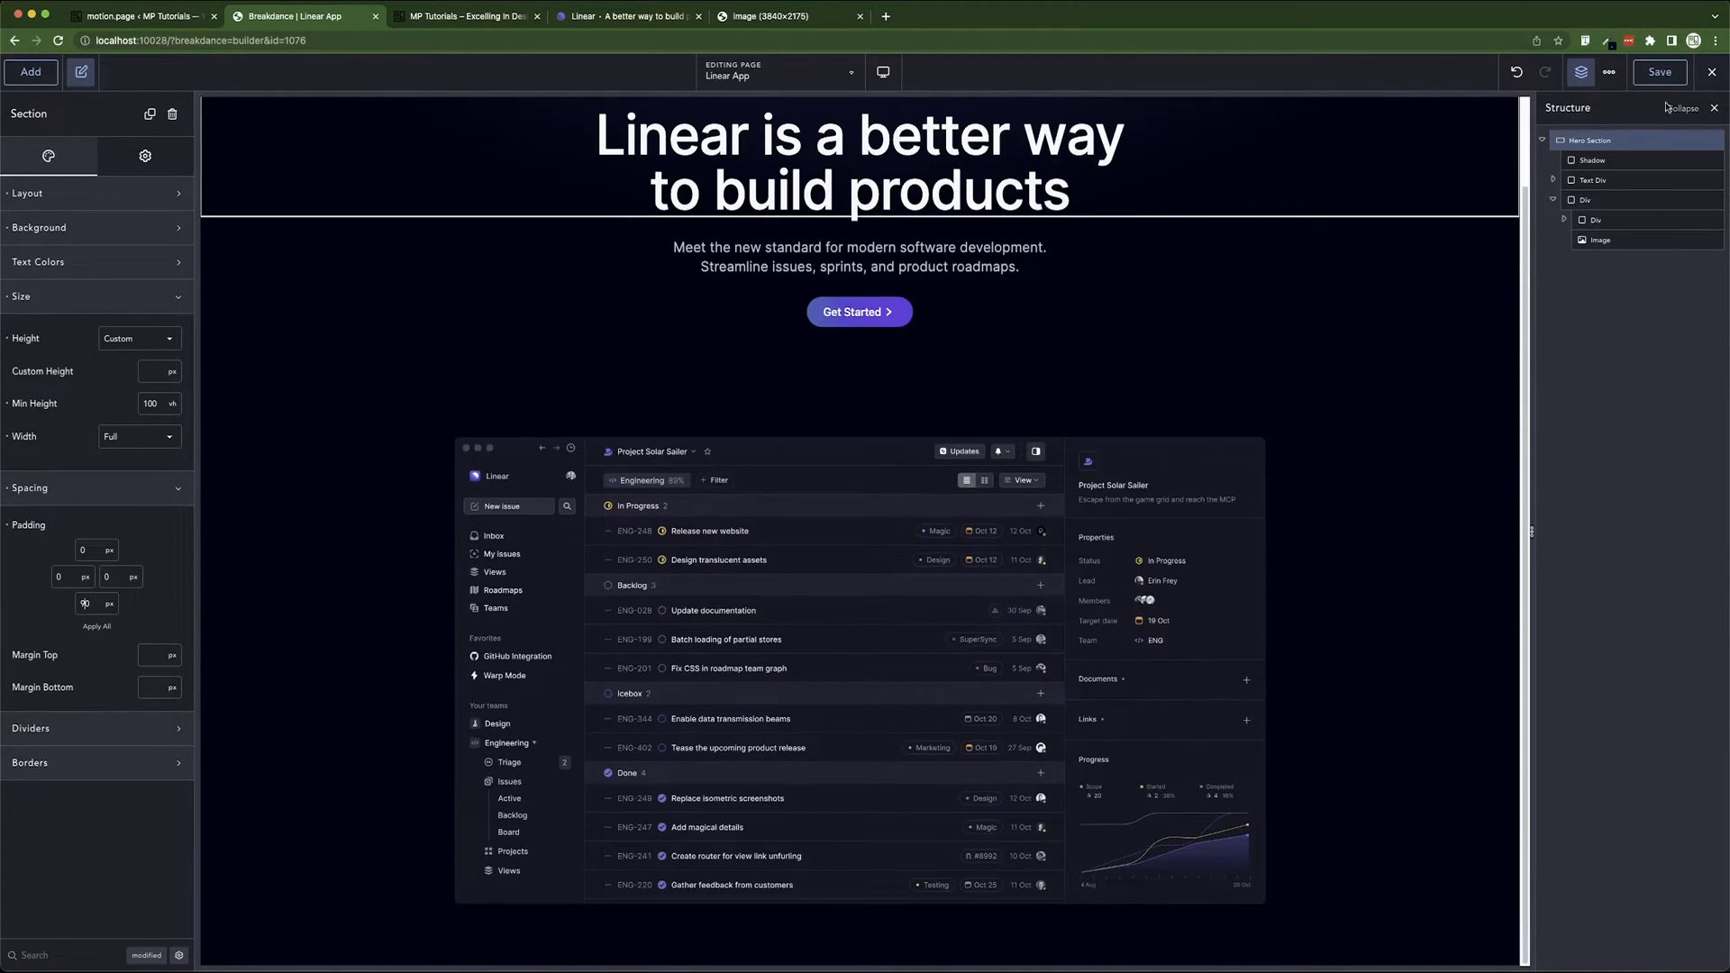
left_click(1667, 73)
- Review the spacing around the screenshot on the published MP Tutorials page, and reload the Linear website to compare its hero
left_click(523, 18)
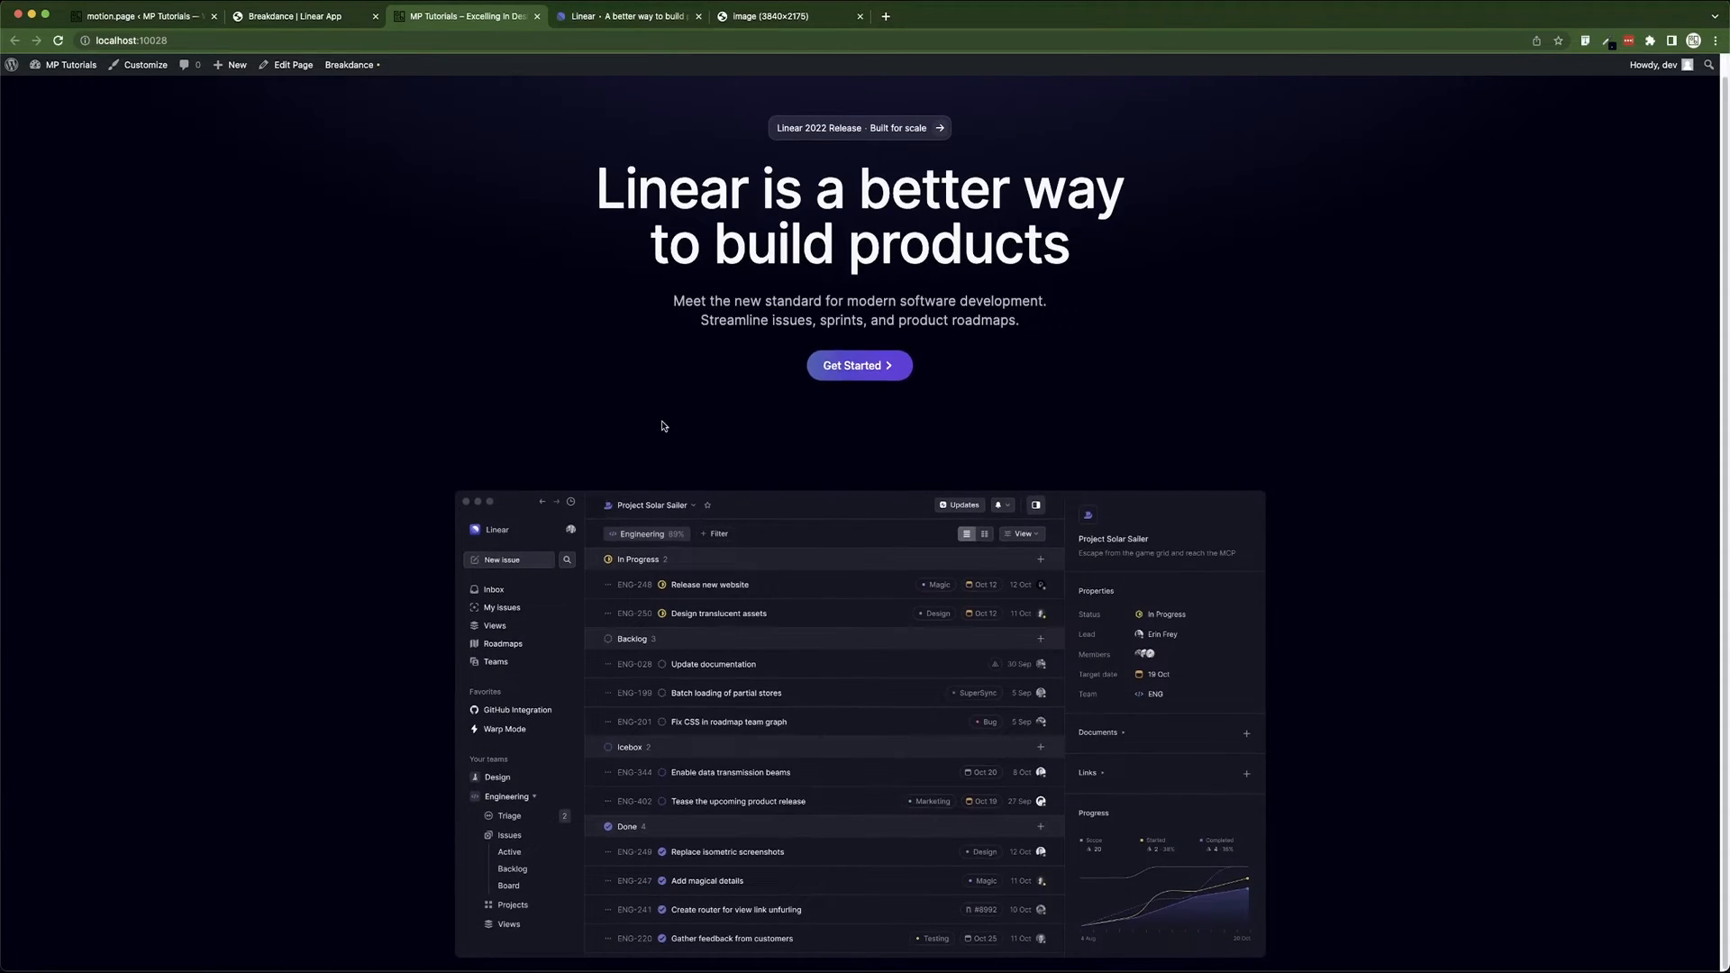
scroll(664, 431, "down", 1)
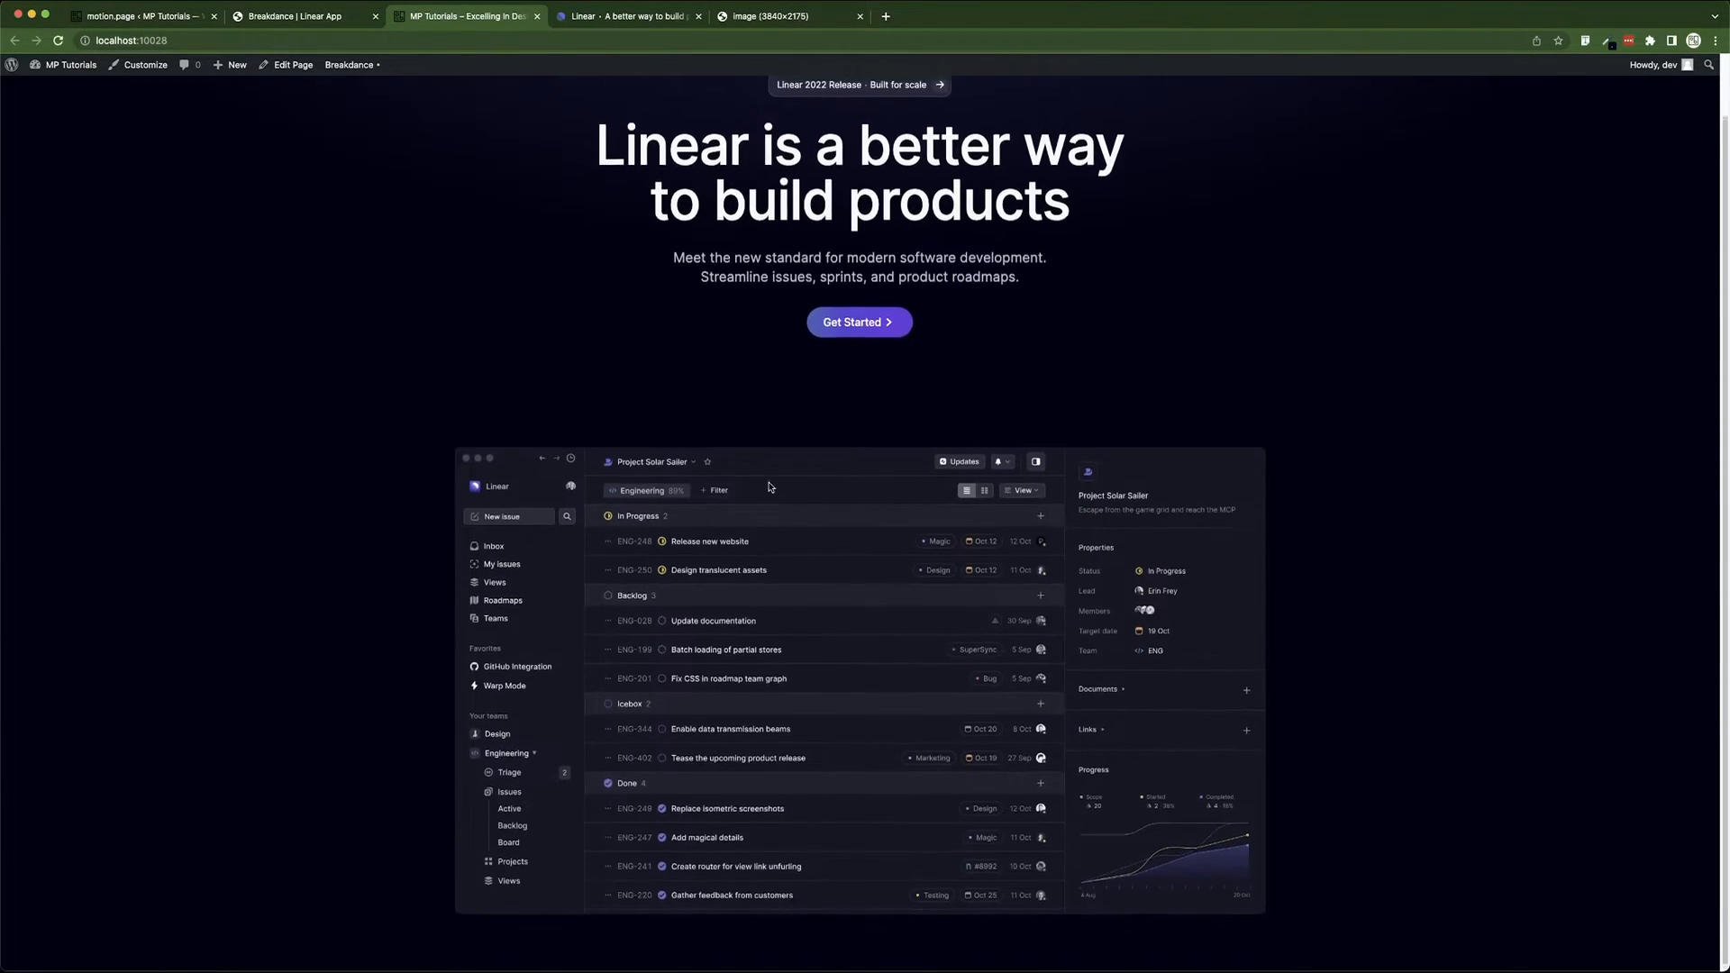
scroll(766, 484, "up", 2)
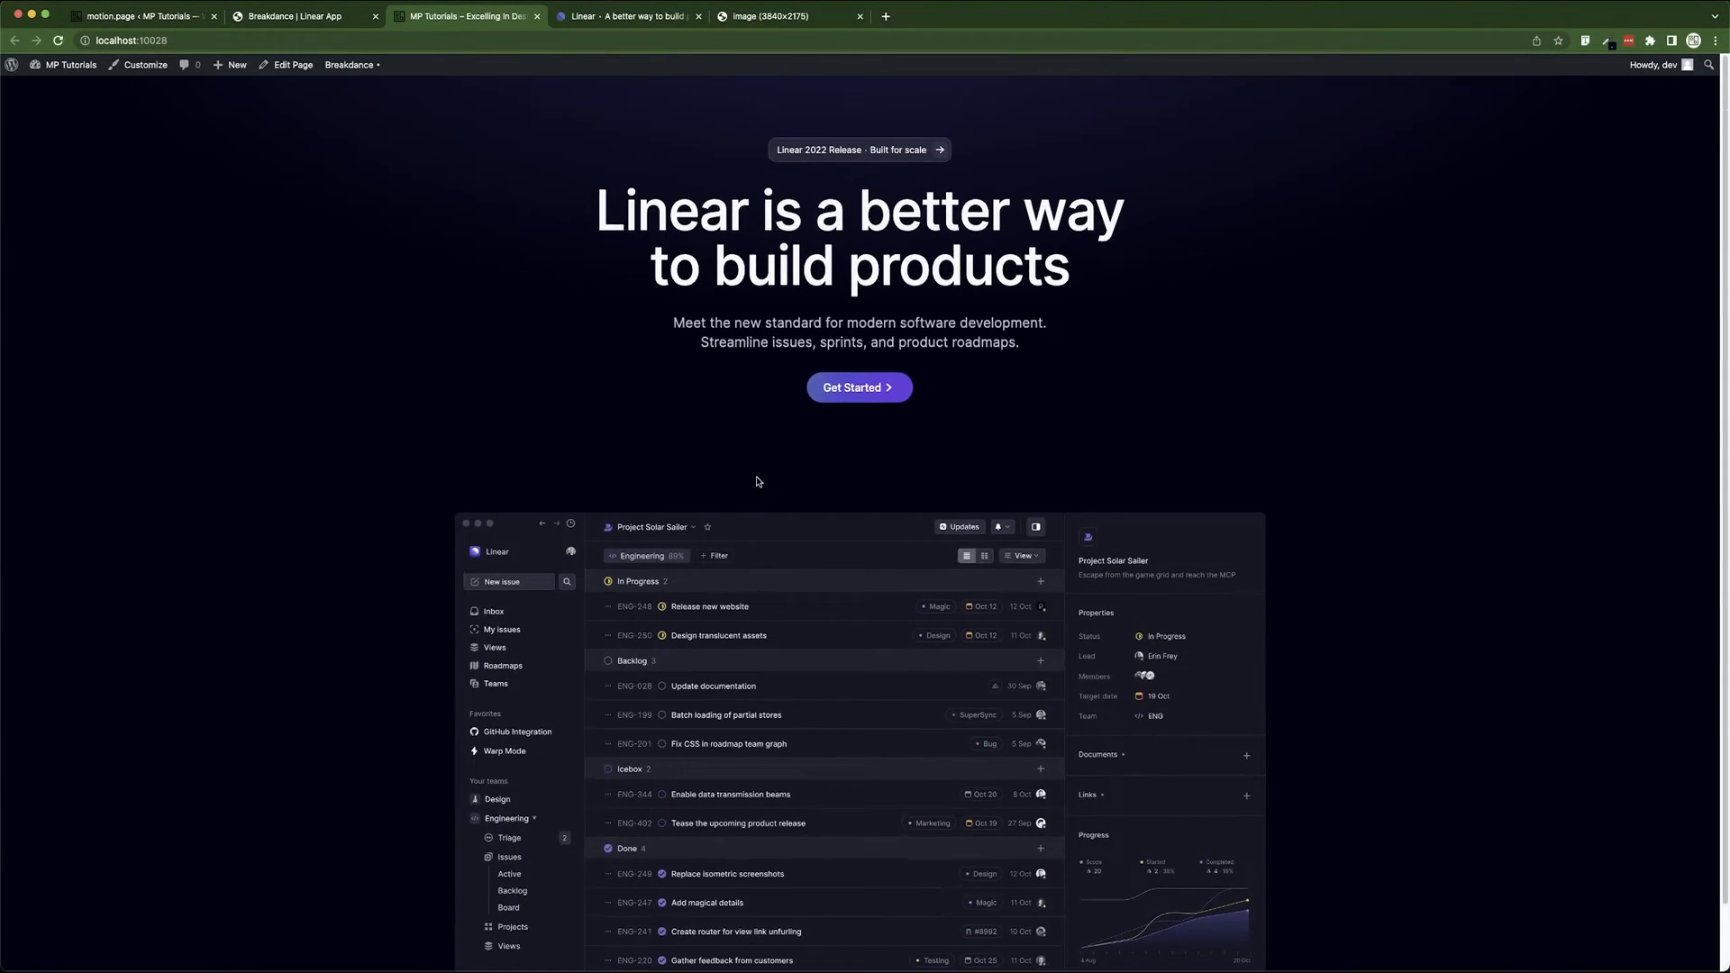
left_click(616, 17)
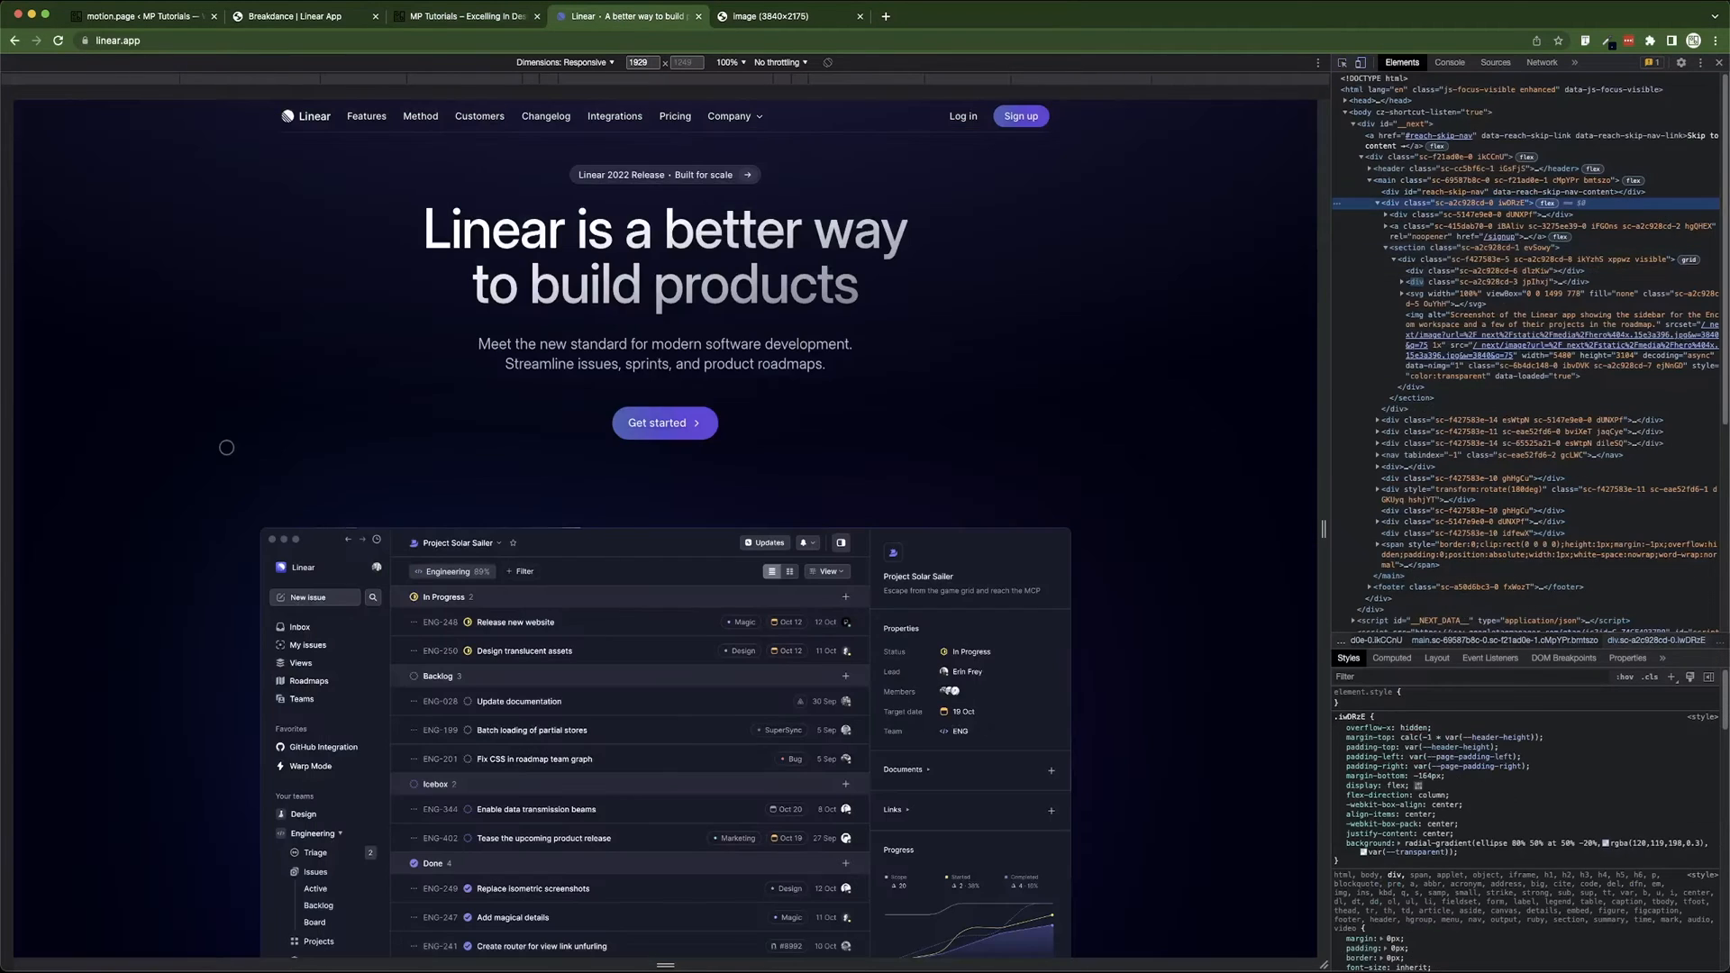
key("super+r")
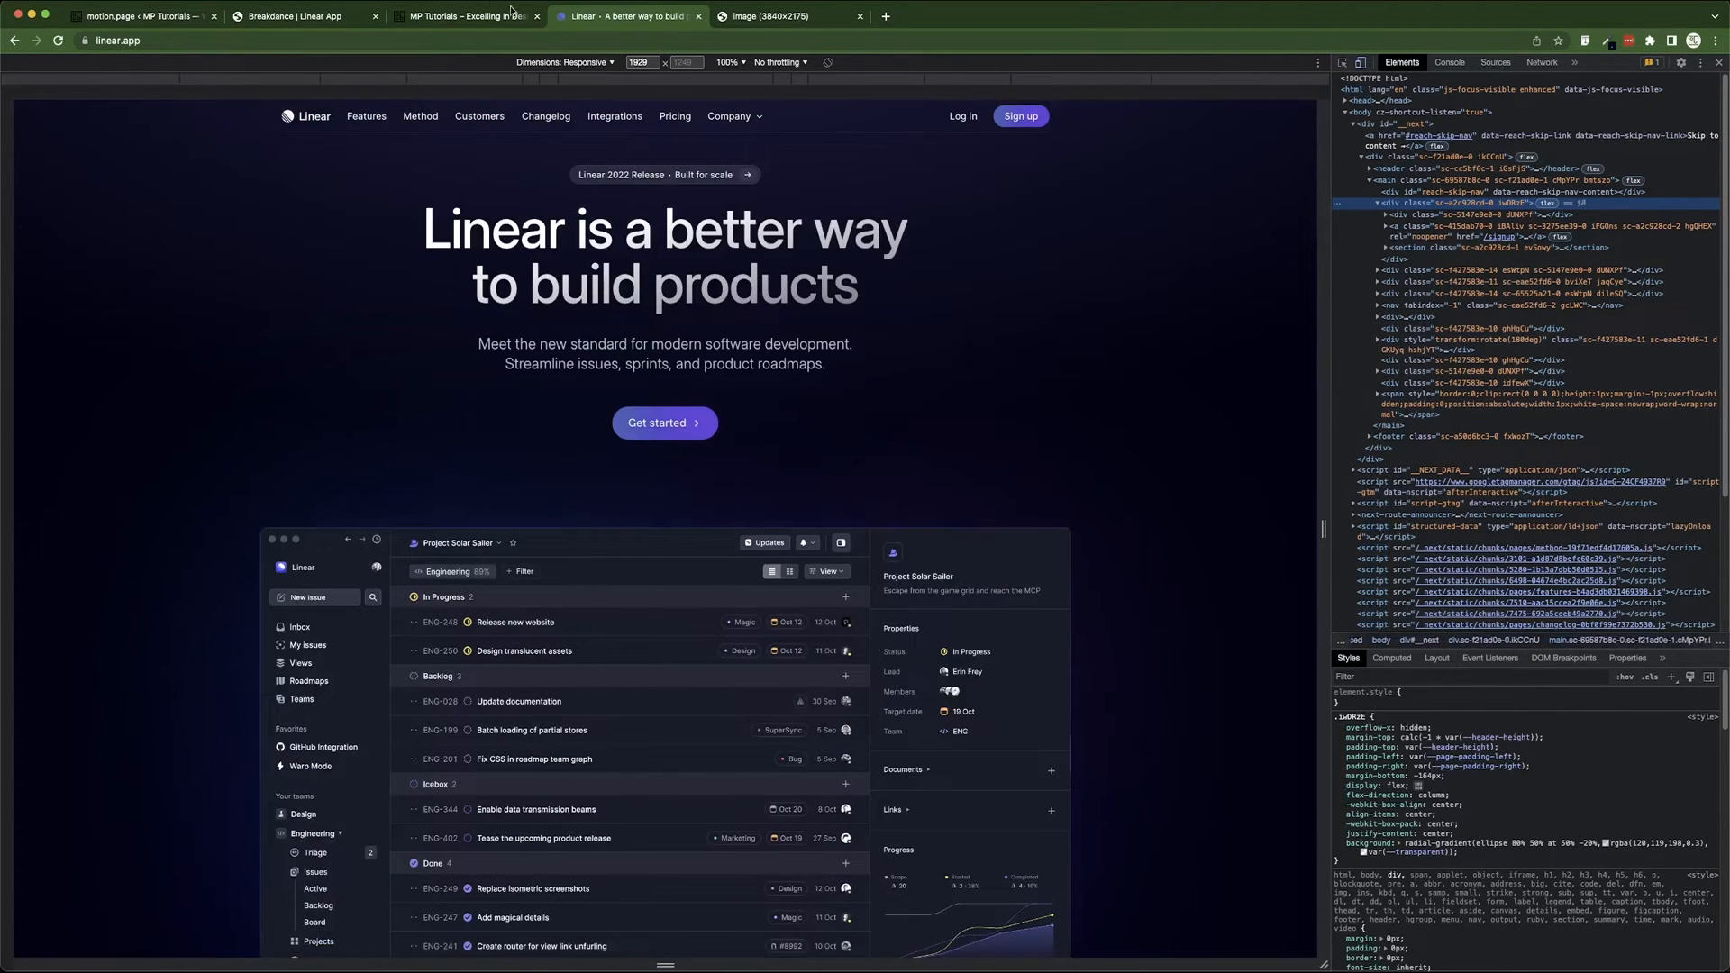
- In the Breakdance editor, duplicate the nested gradient div and move the copy out to sit below the hero image
left_click(285, 17)
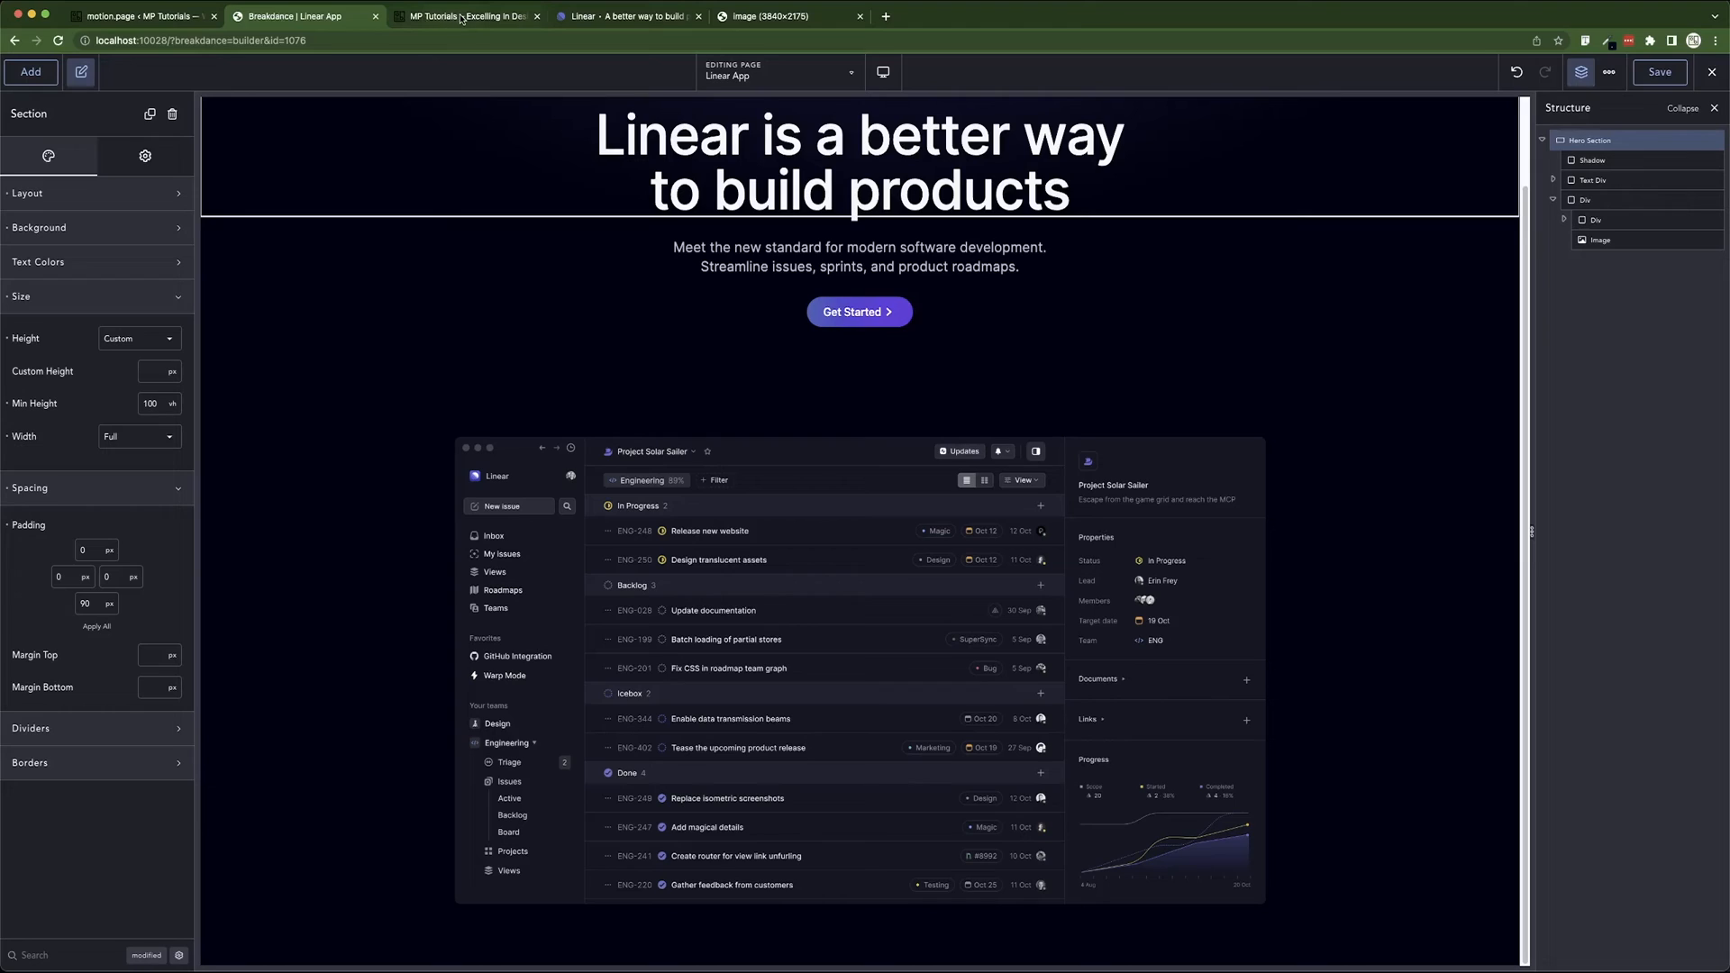
left_click(1566, 222)
left_click(1607, 239)
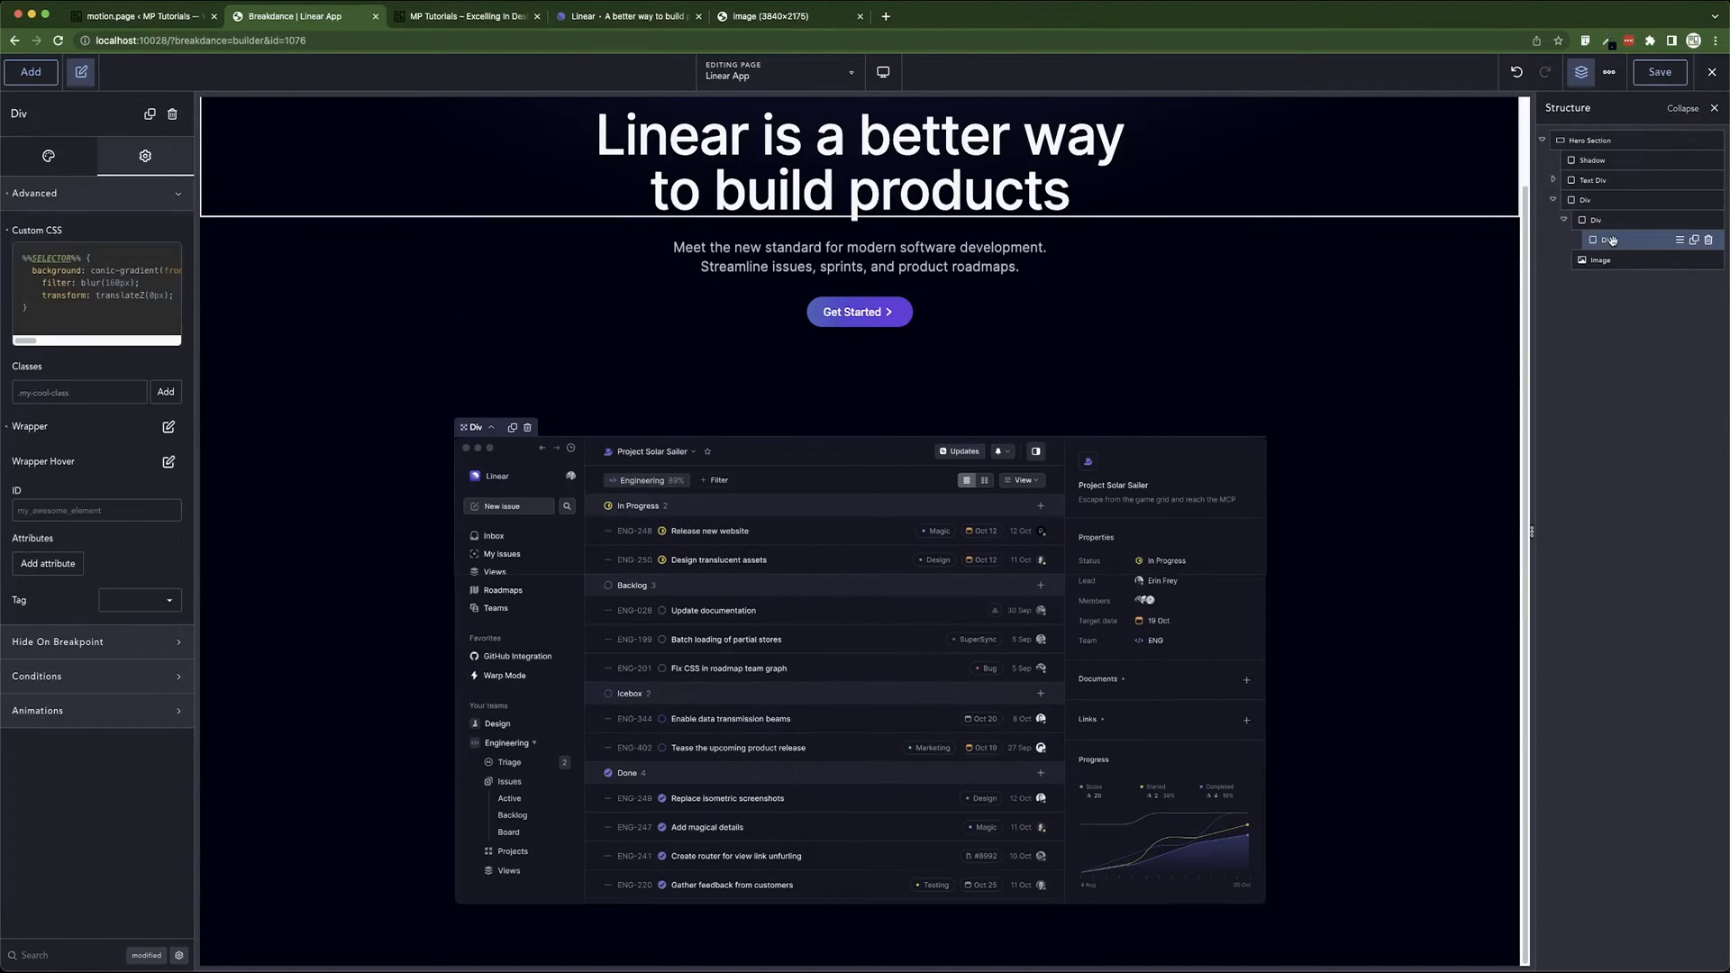
left_click(1695, 241)
left_click_drag(1607, 261, 1607, 300)
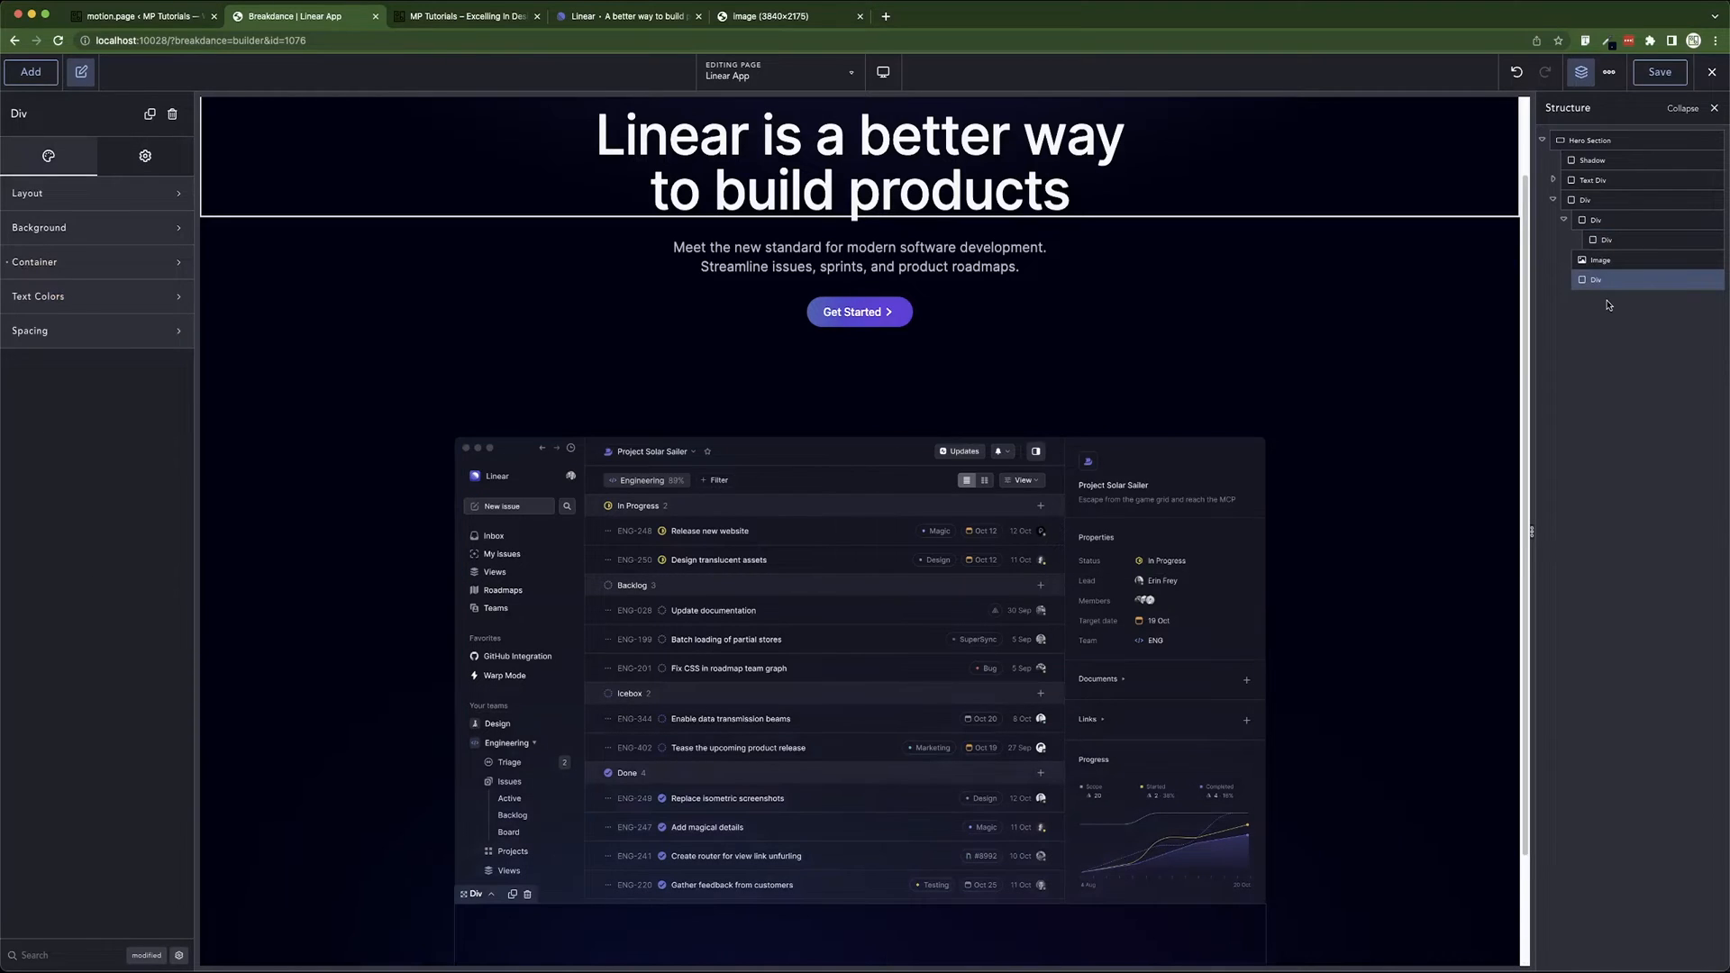
left_click(1564, 220)
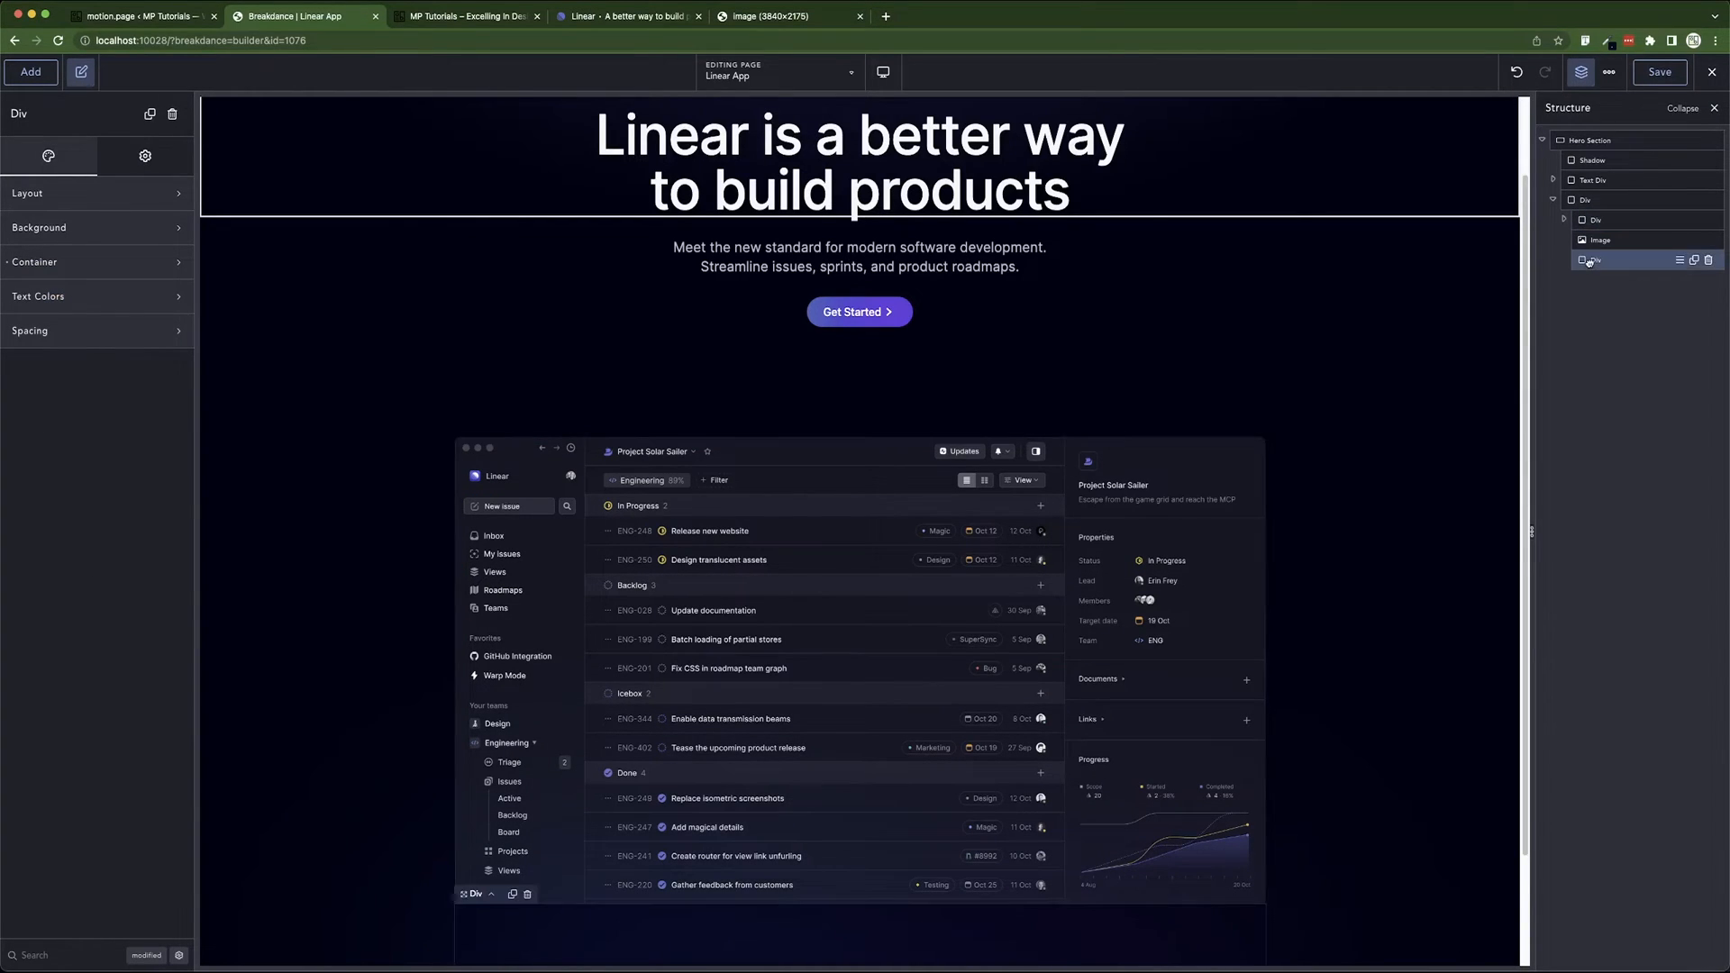
scroll(1032, 876, "down", 2)
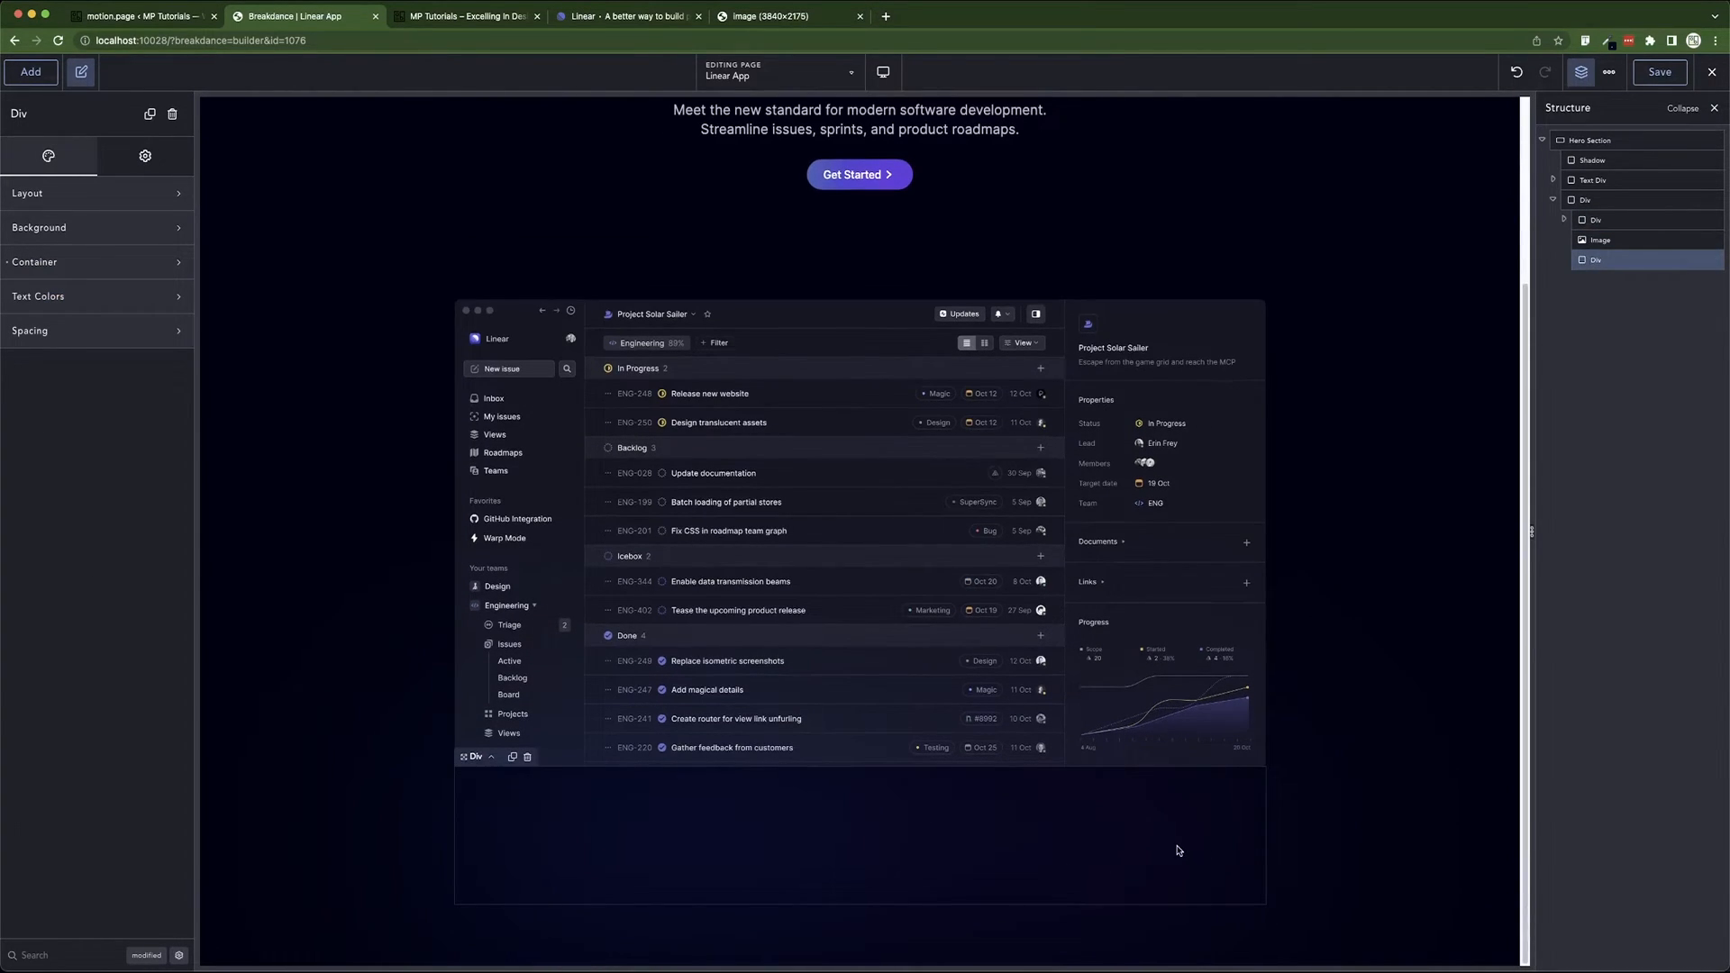
- Set the duplicated gradient div's minimum height to 608.5 px
left_click(103, 265)
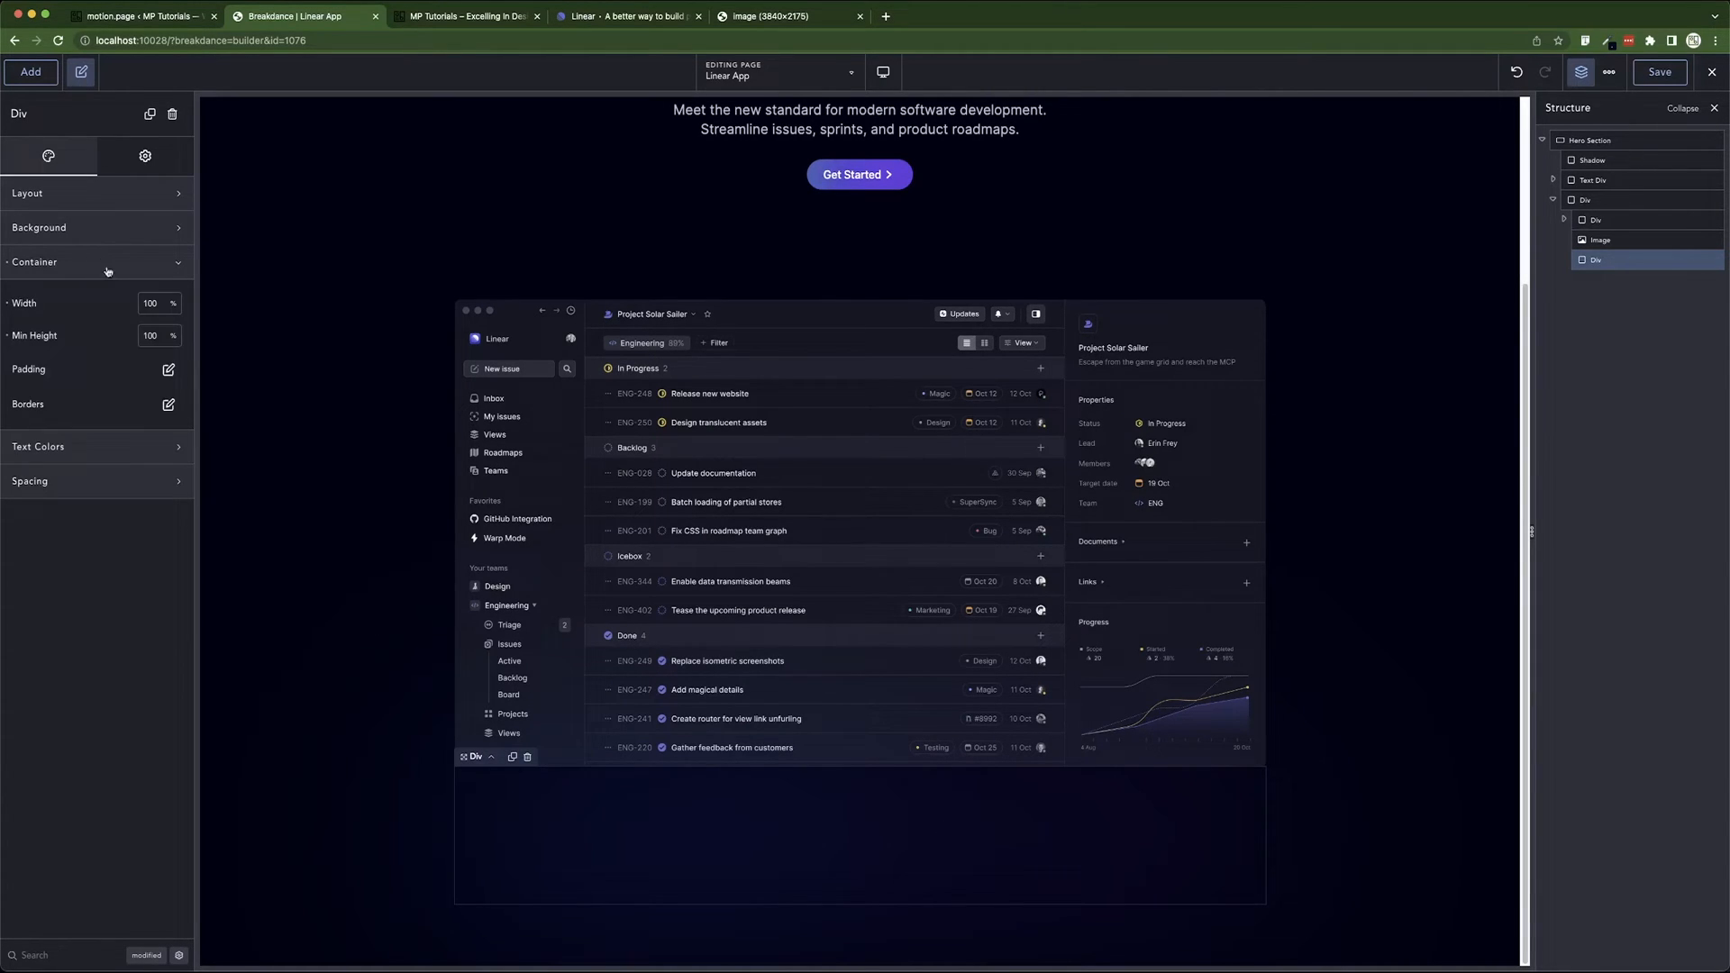
left_click(173, 337)
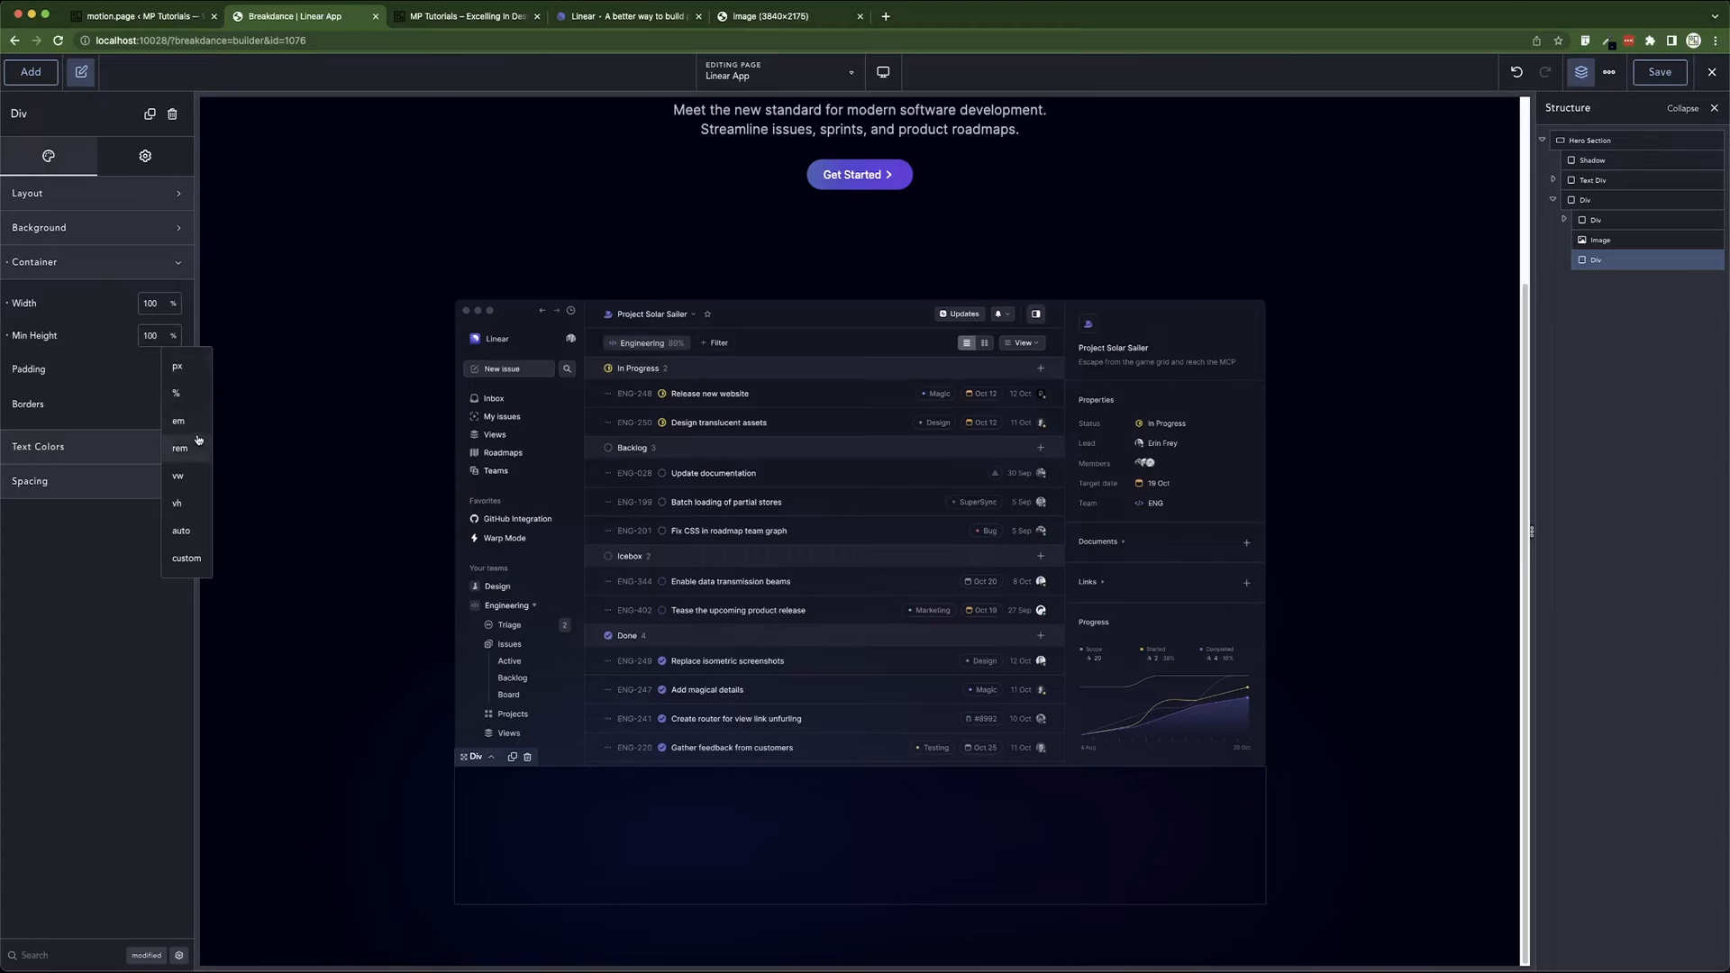
left_click(179, 366)
double_click(149, 337)
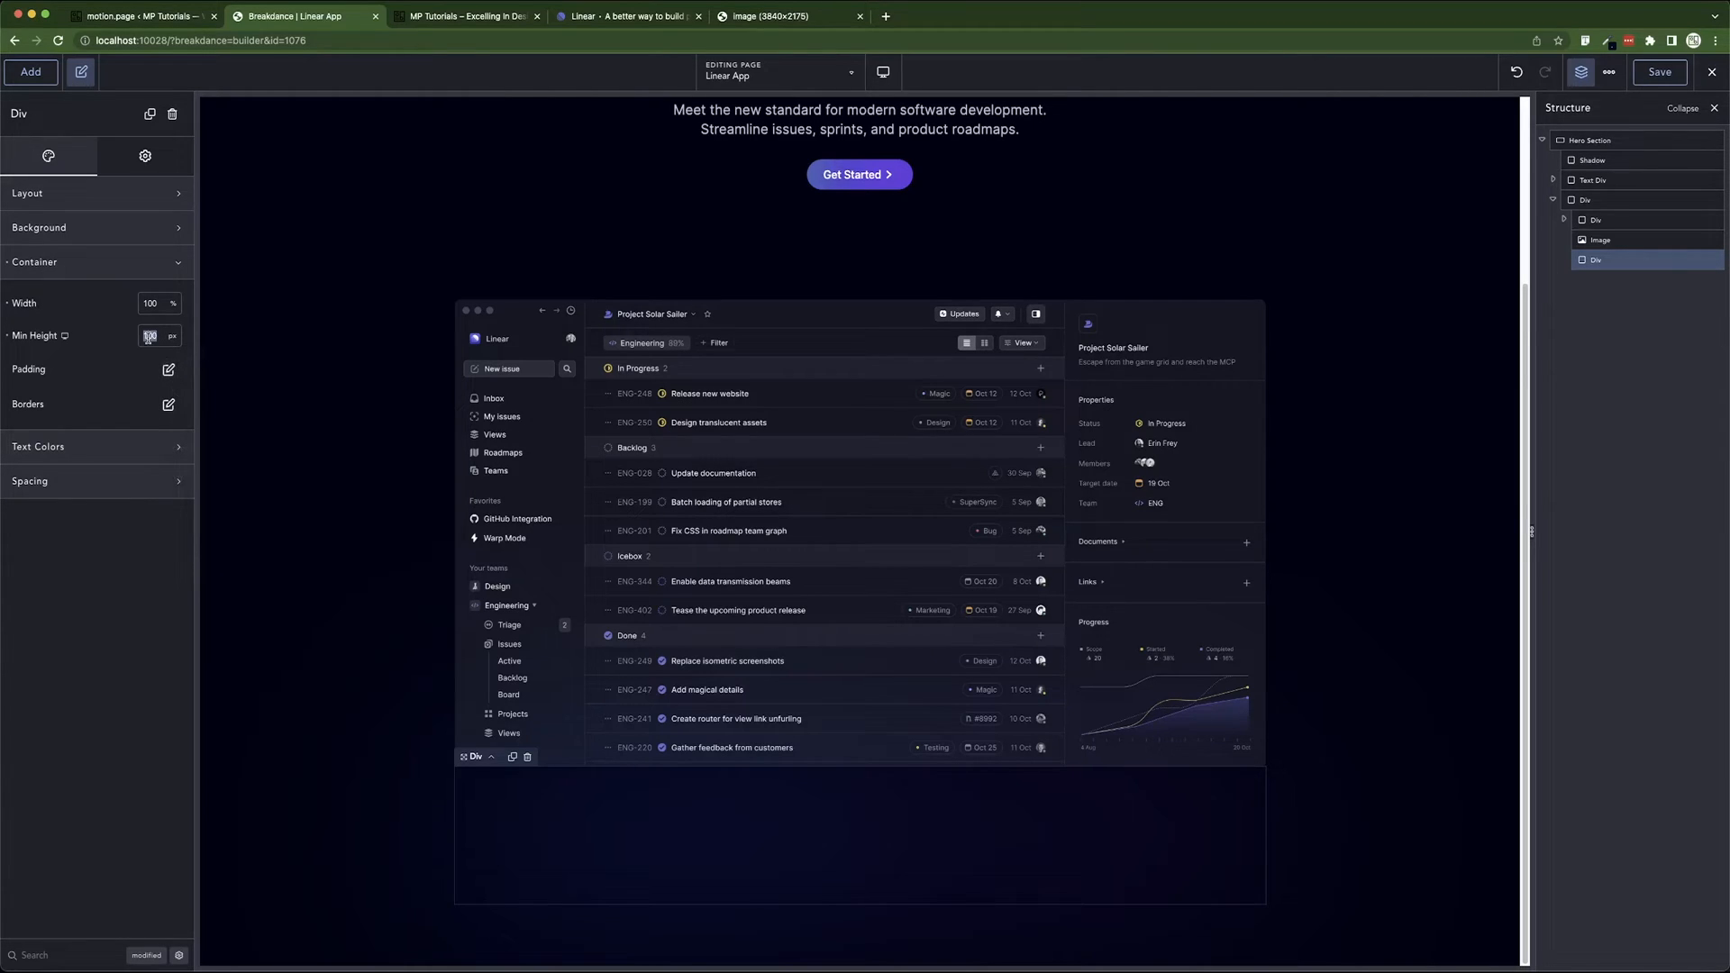
type("608.5")
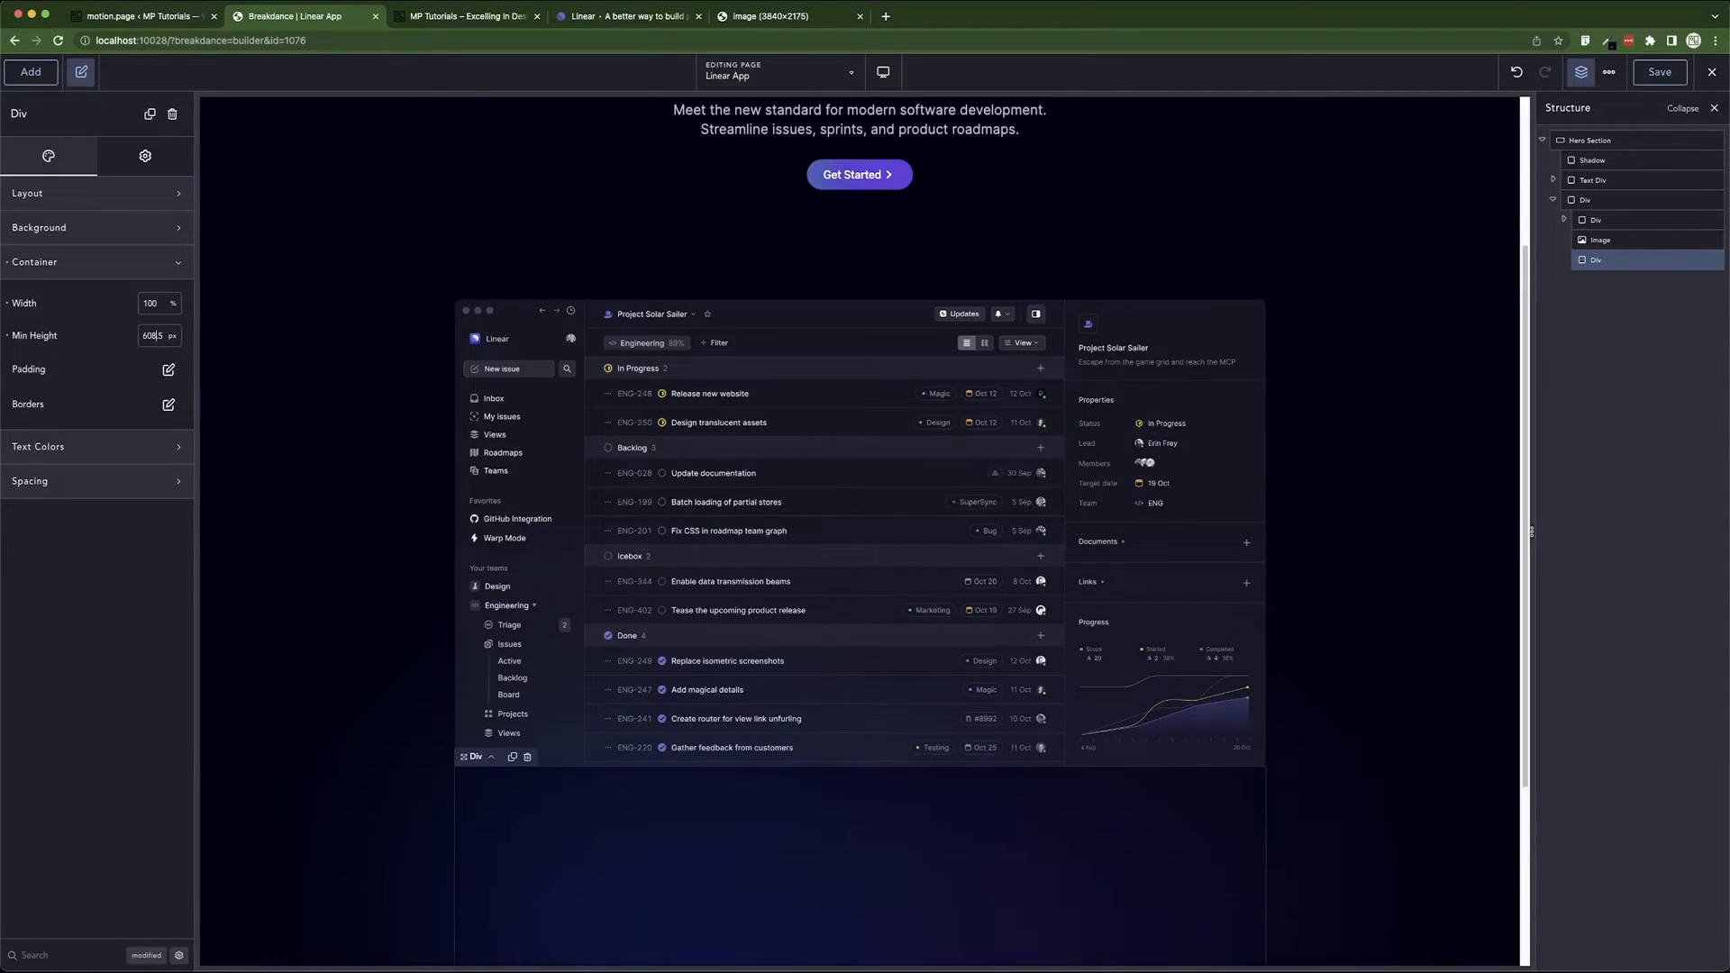
type("8")
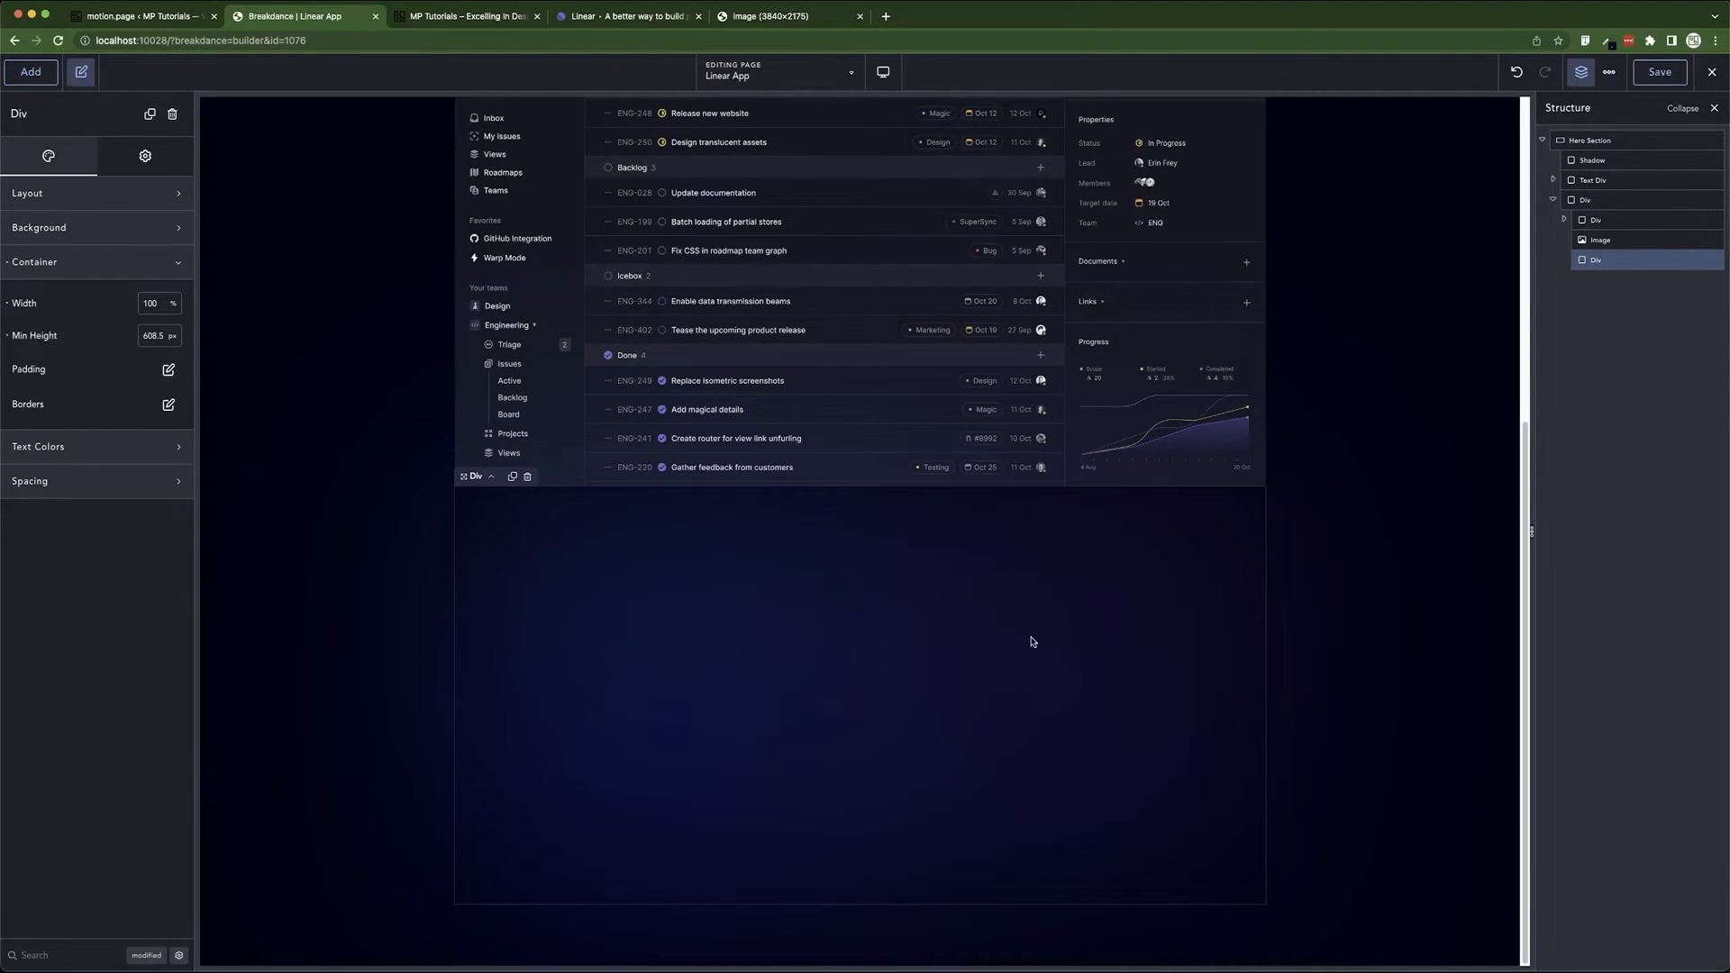
- Clear the duplicated div's wrapper opacity so its gradient glow shows at full strength
left_click(72, 227)
left_click(72, 227)
left_click(73, 262)
left_click(141, 156)
left_click(36, 193)
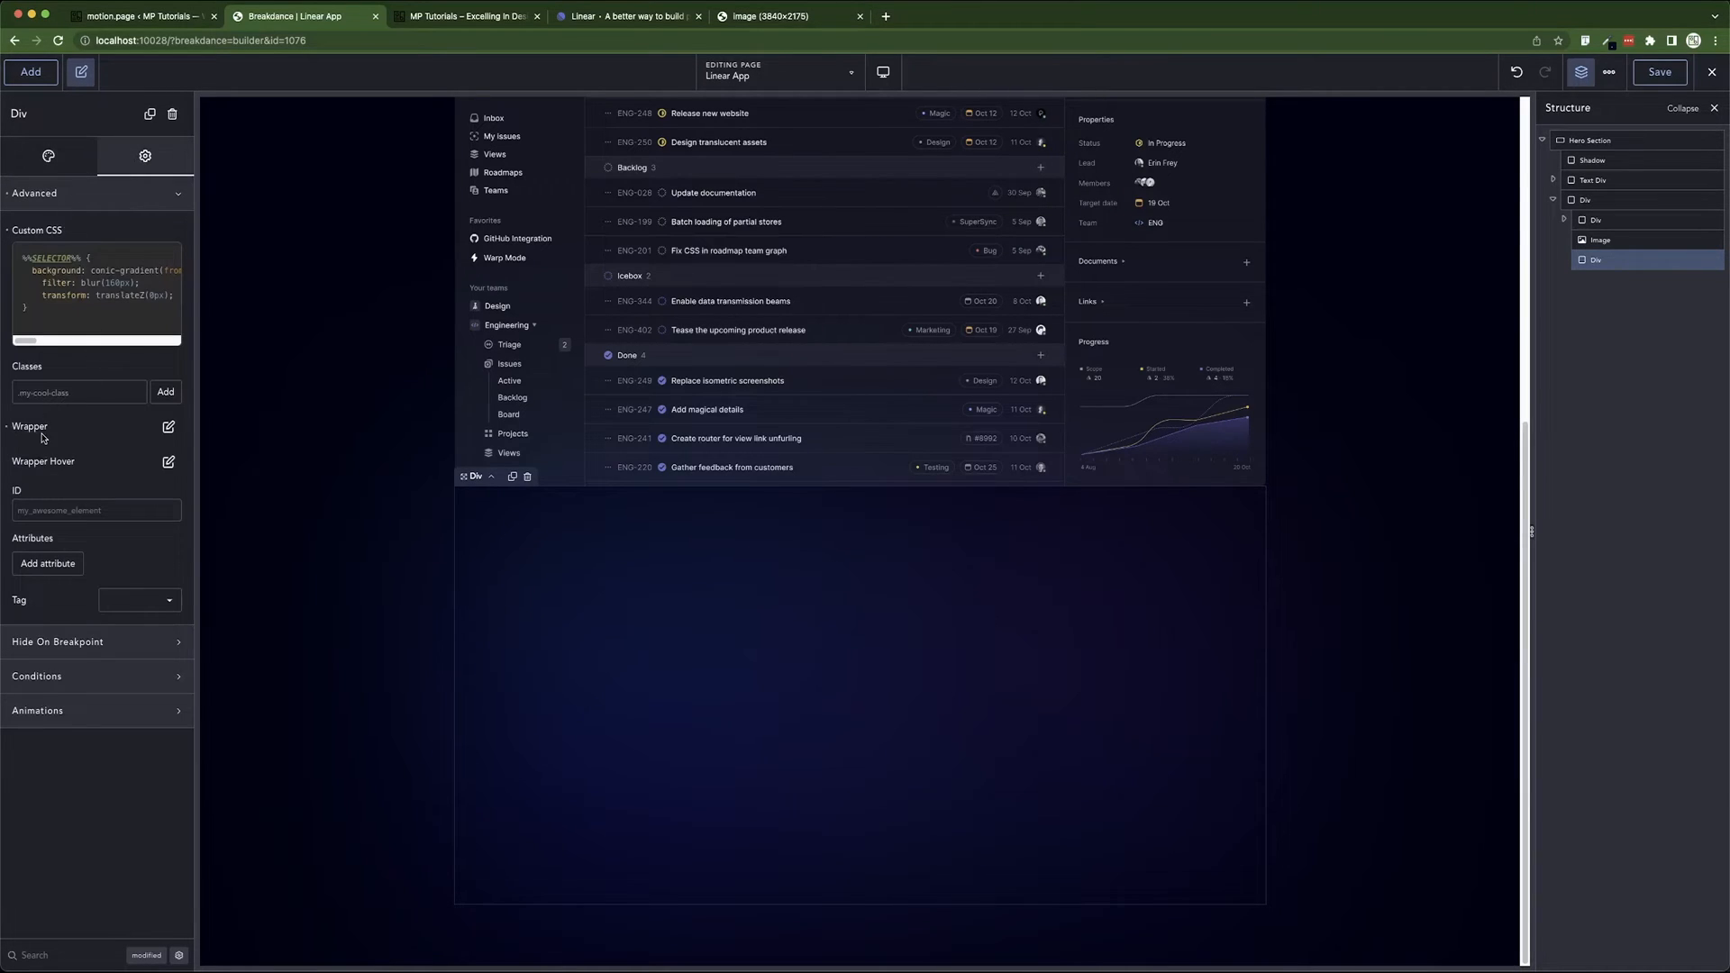
left_click(169, 426)
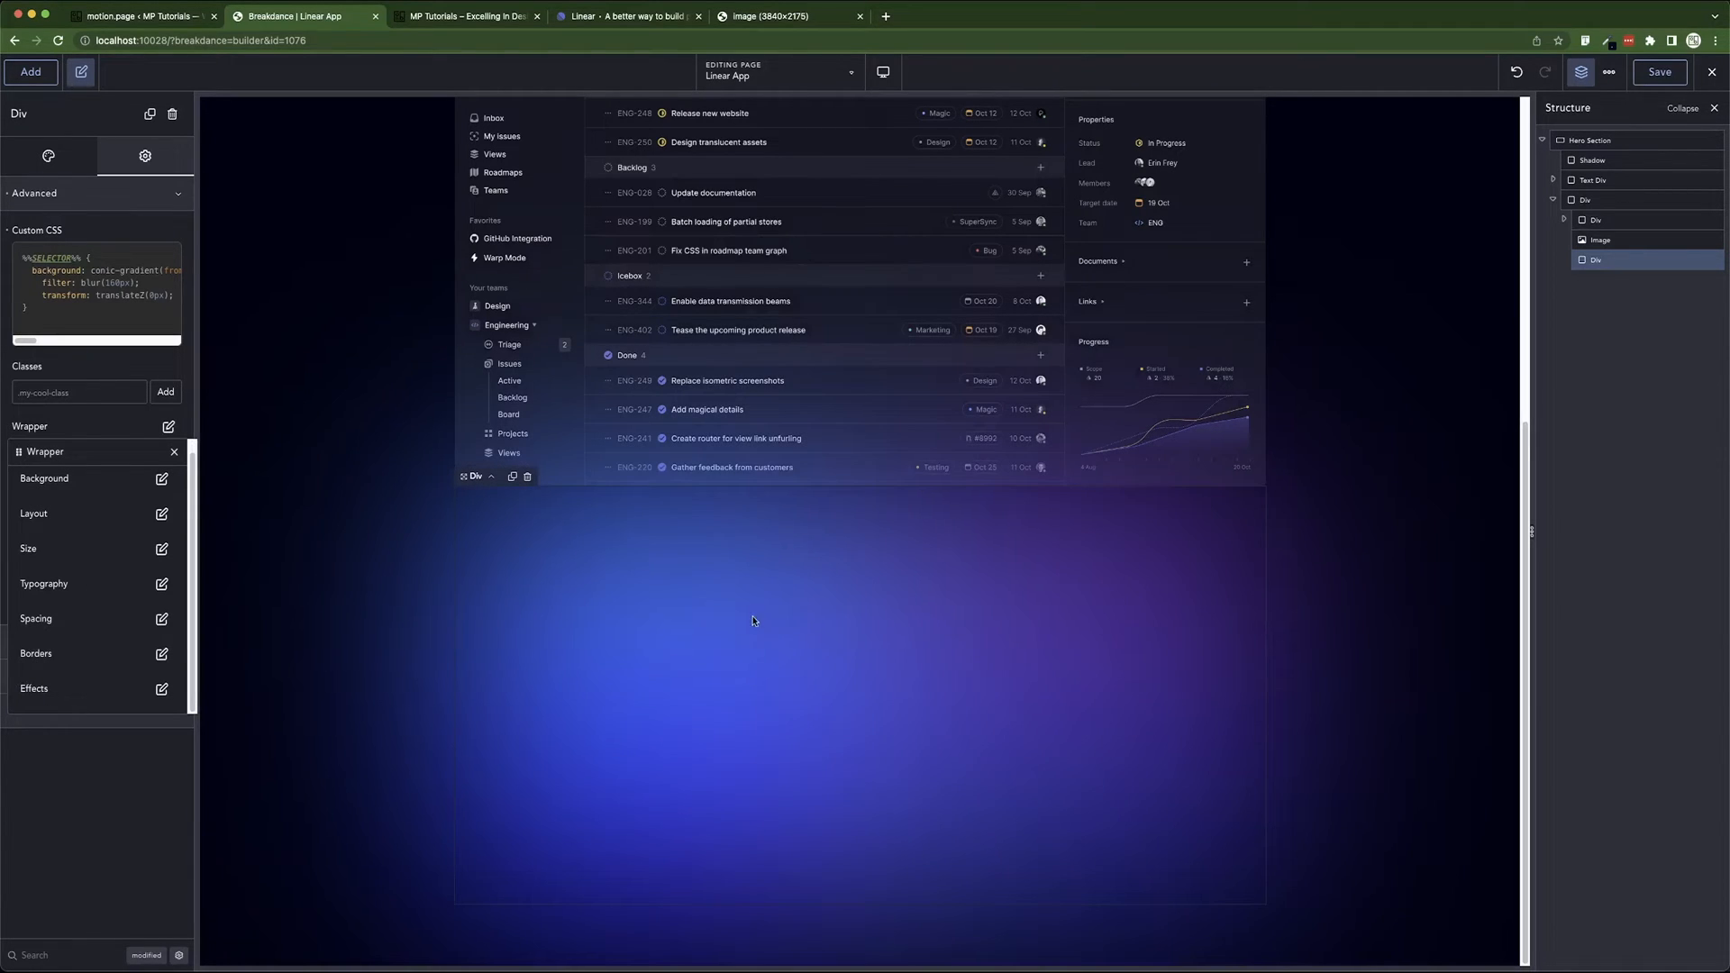
left_click(108, 427)
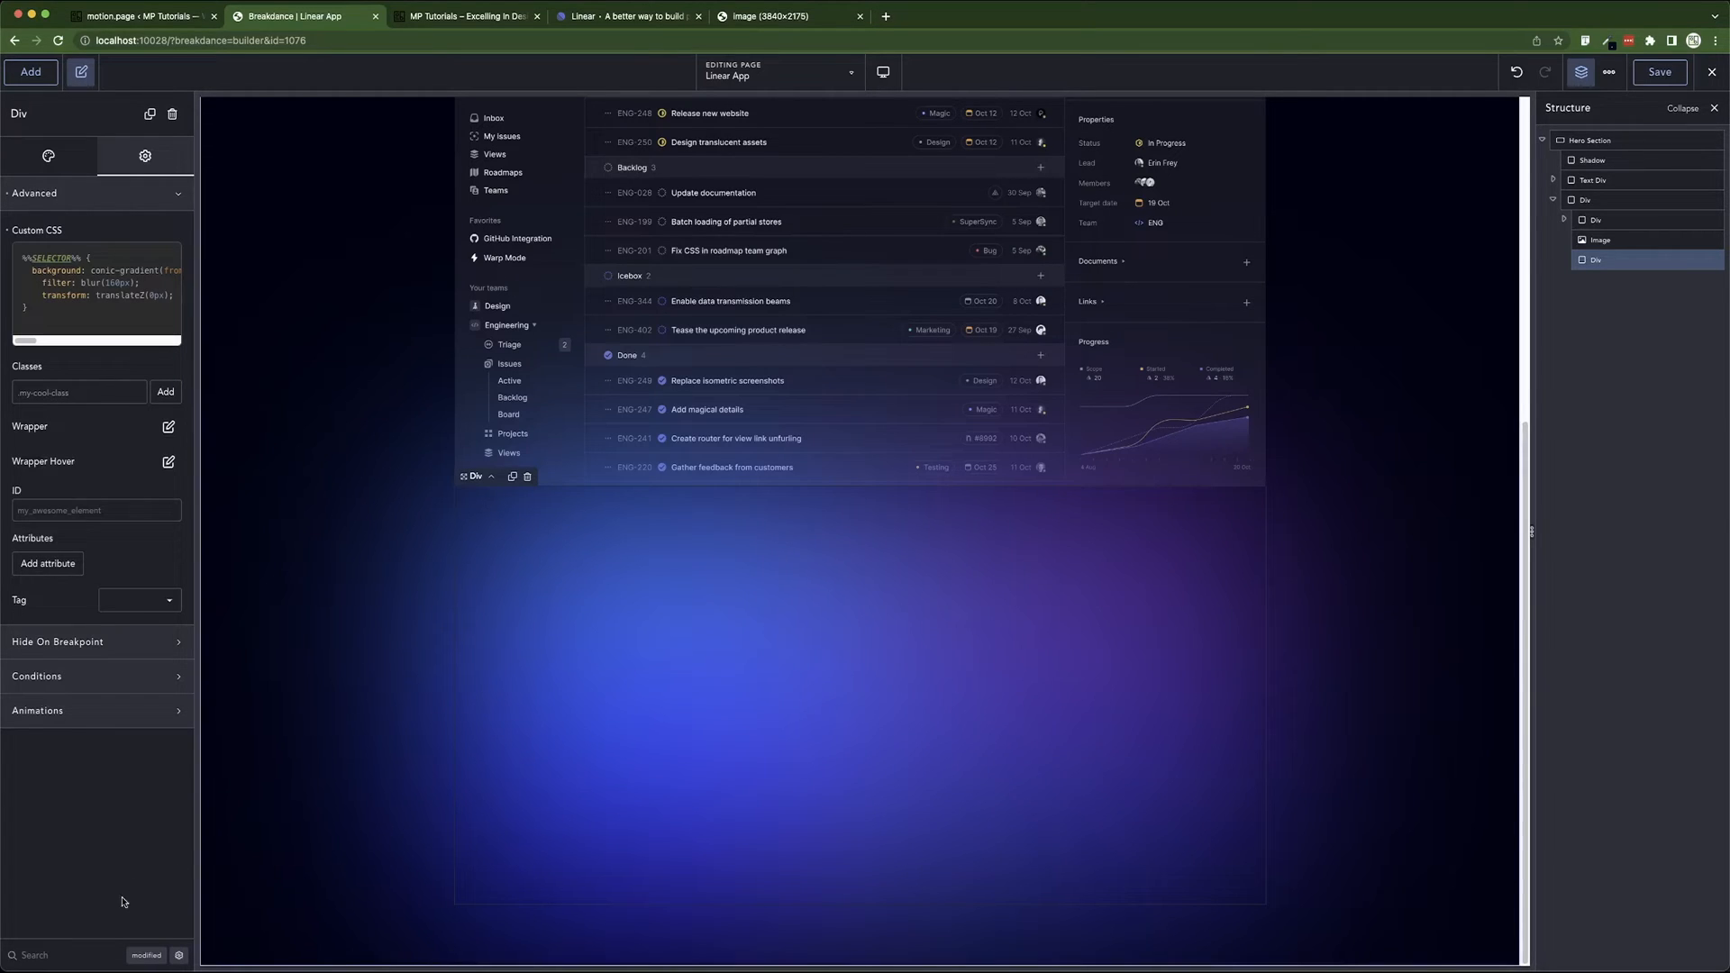
- Find the duplicated div's wrapper position setting, including advanced options, and set it to absolute
left_click(88, 954)
type("position")
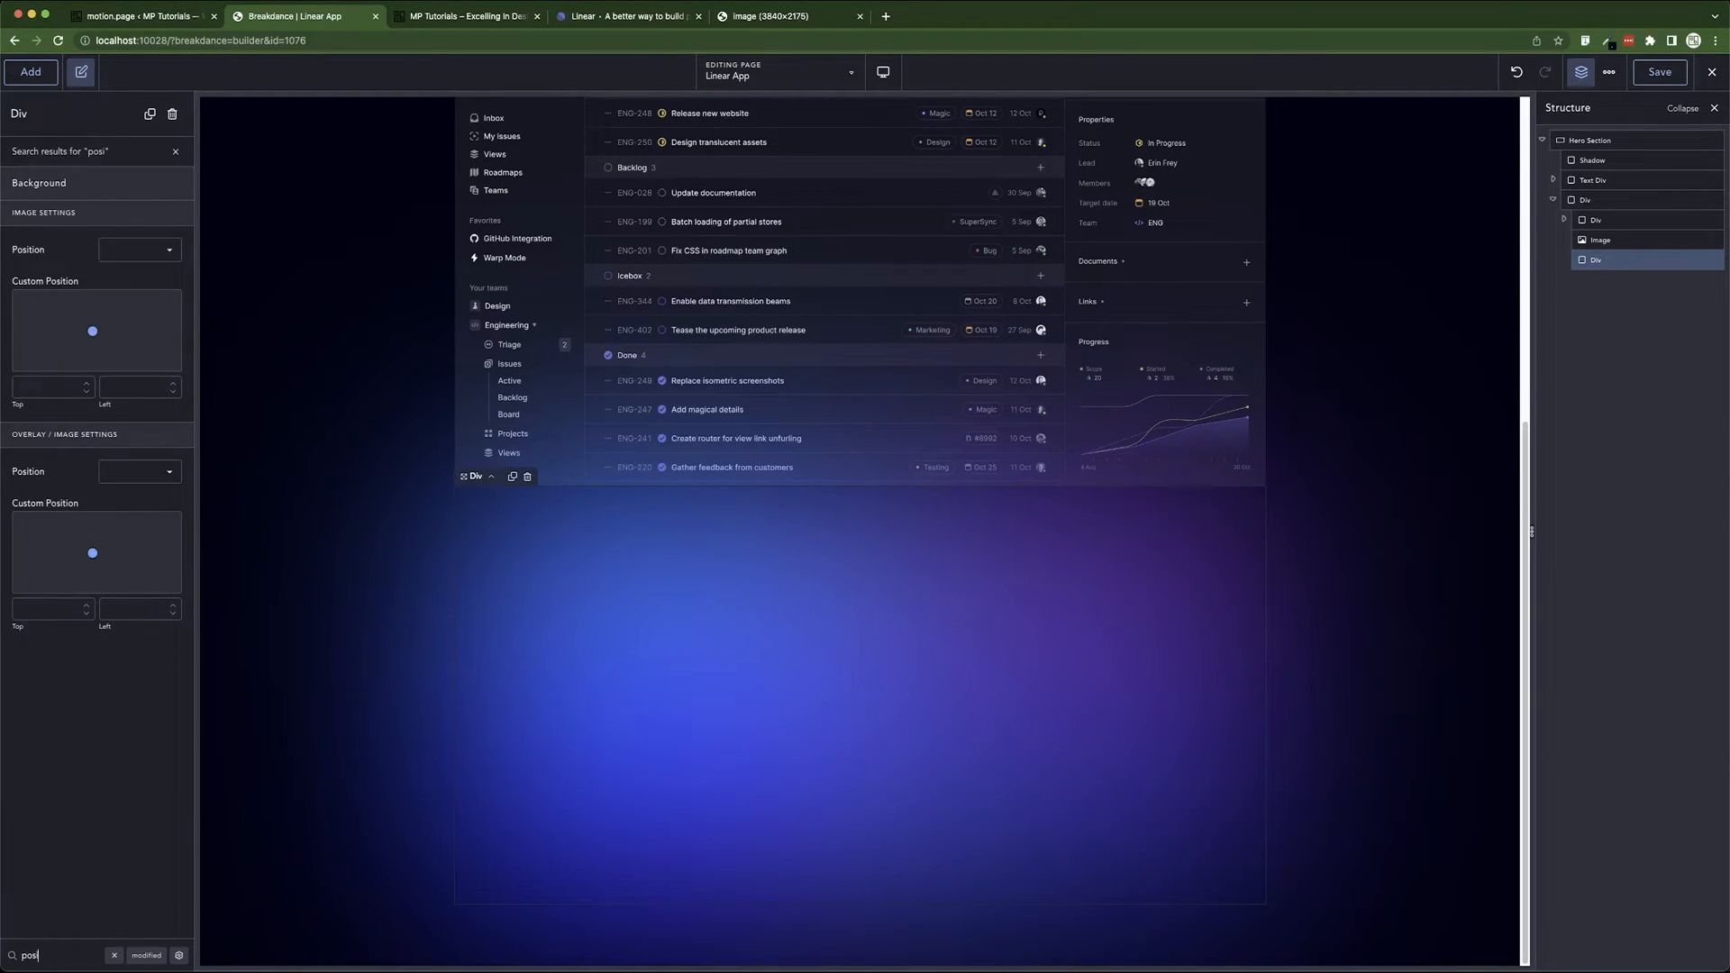
left_click(179, 956)
left_click(145, 263)
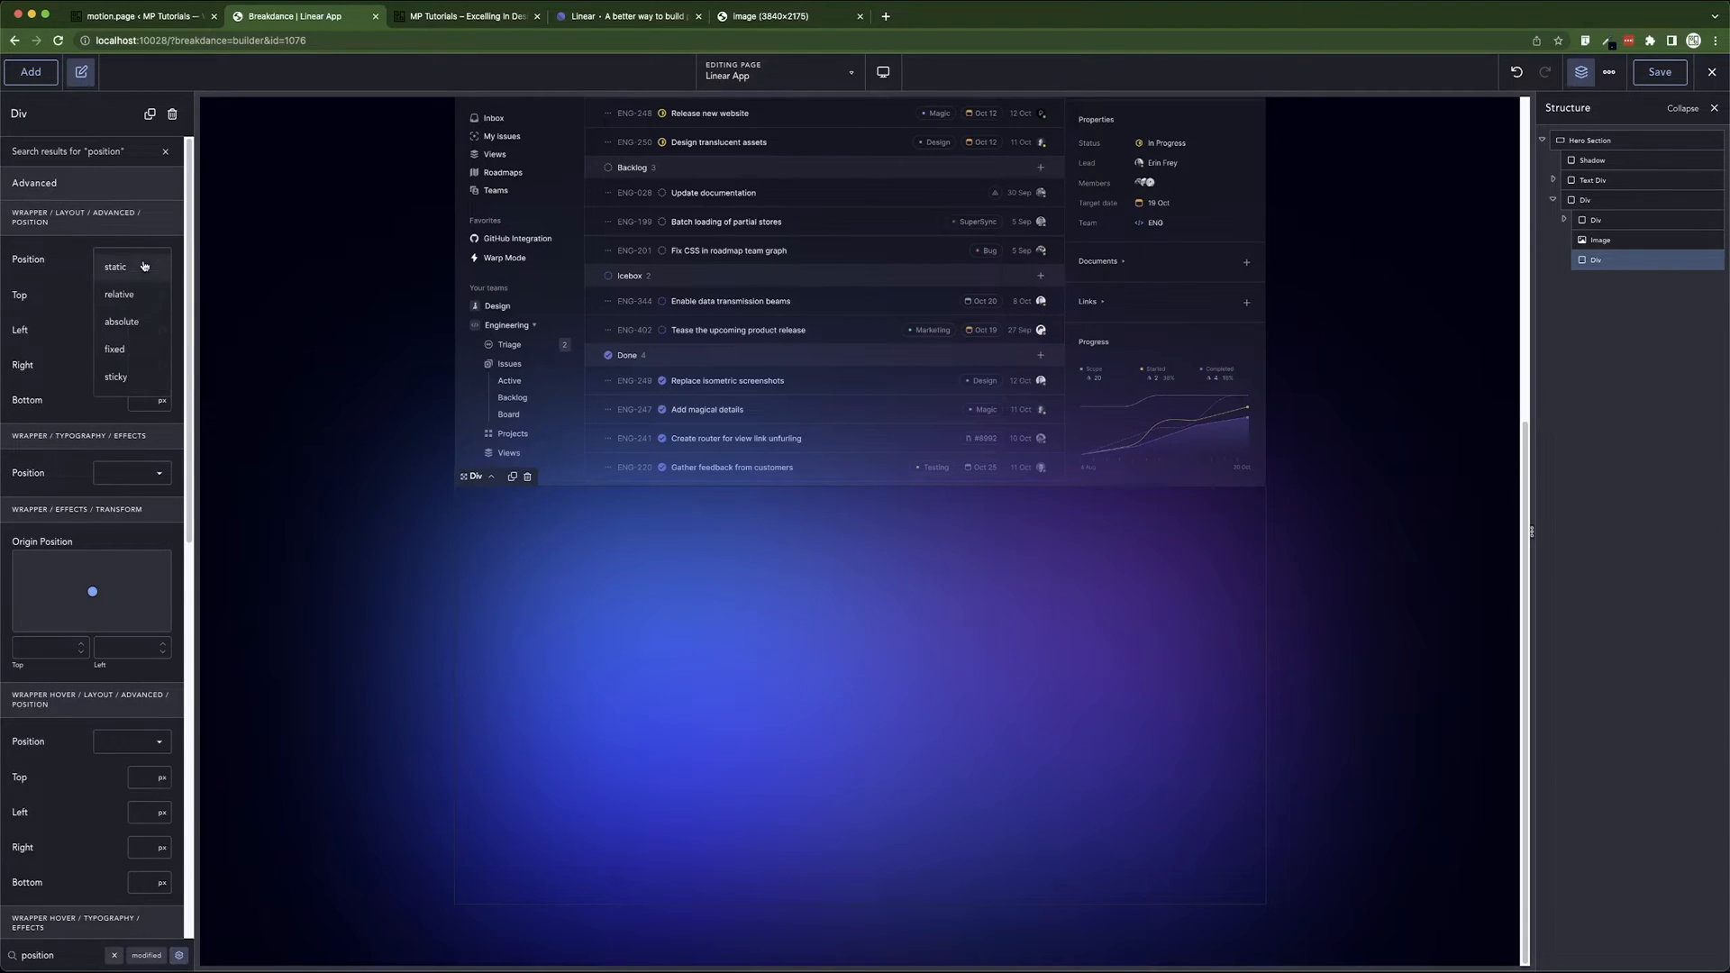
left_click(135, 321)
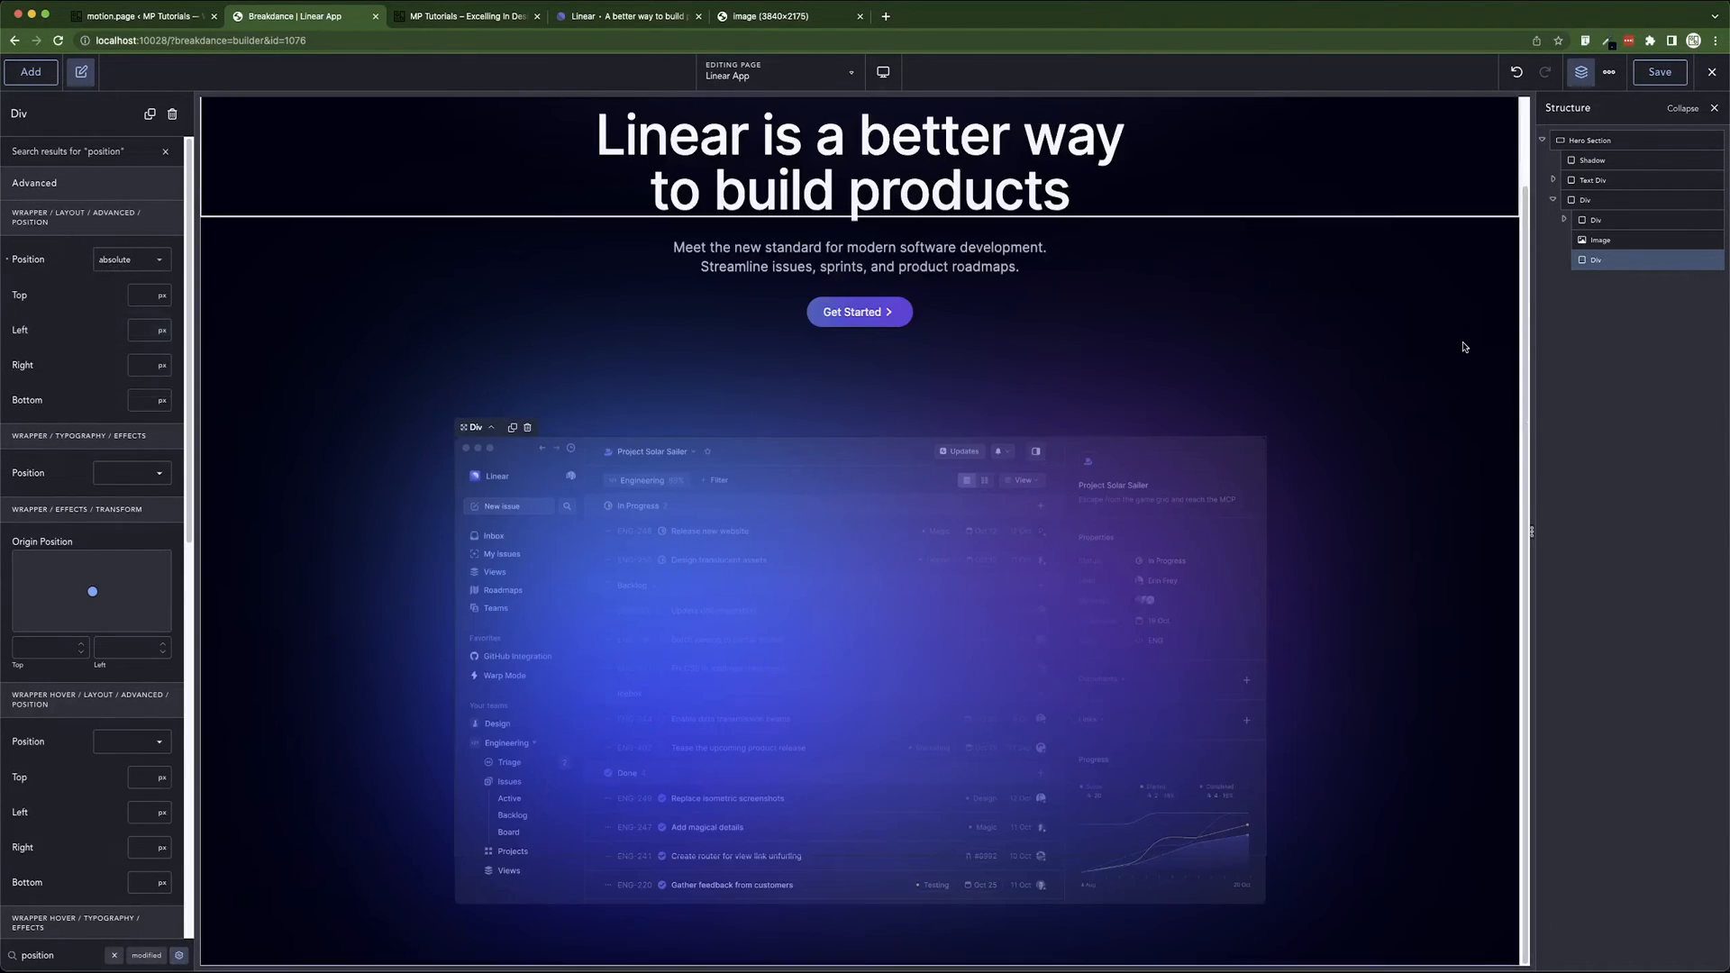
- Set the glow div's wrapper z-index to 0 and move it above the other div and the image in the structure
double_click(60, 960)
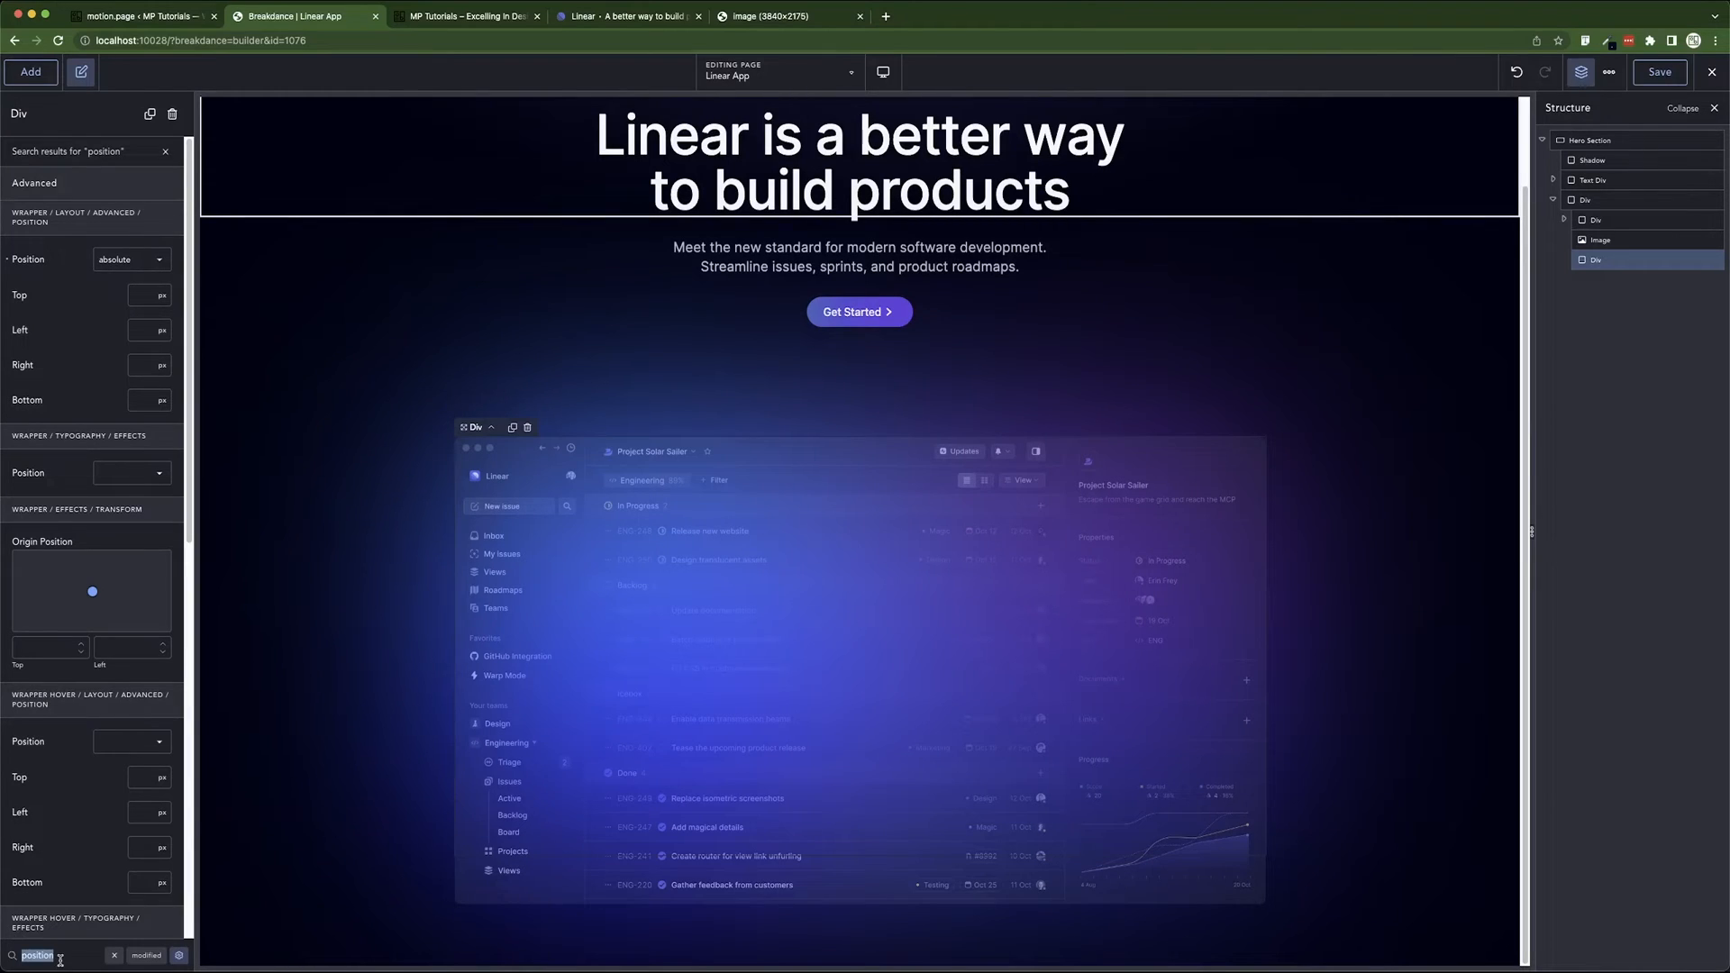
type("index")
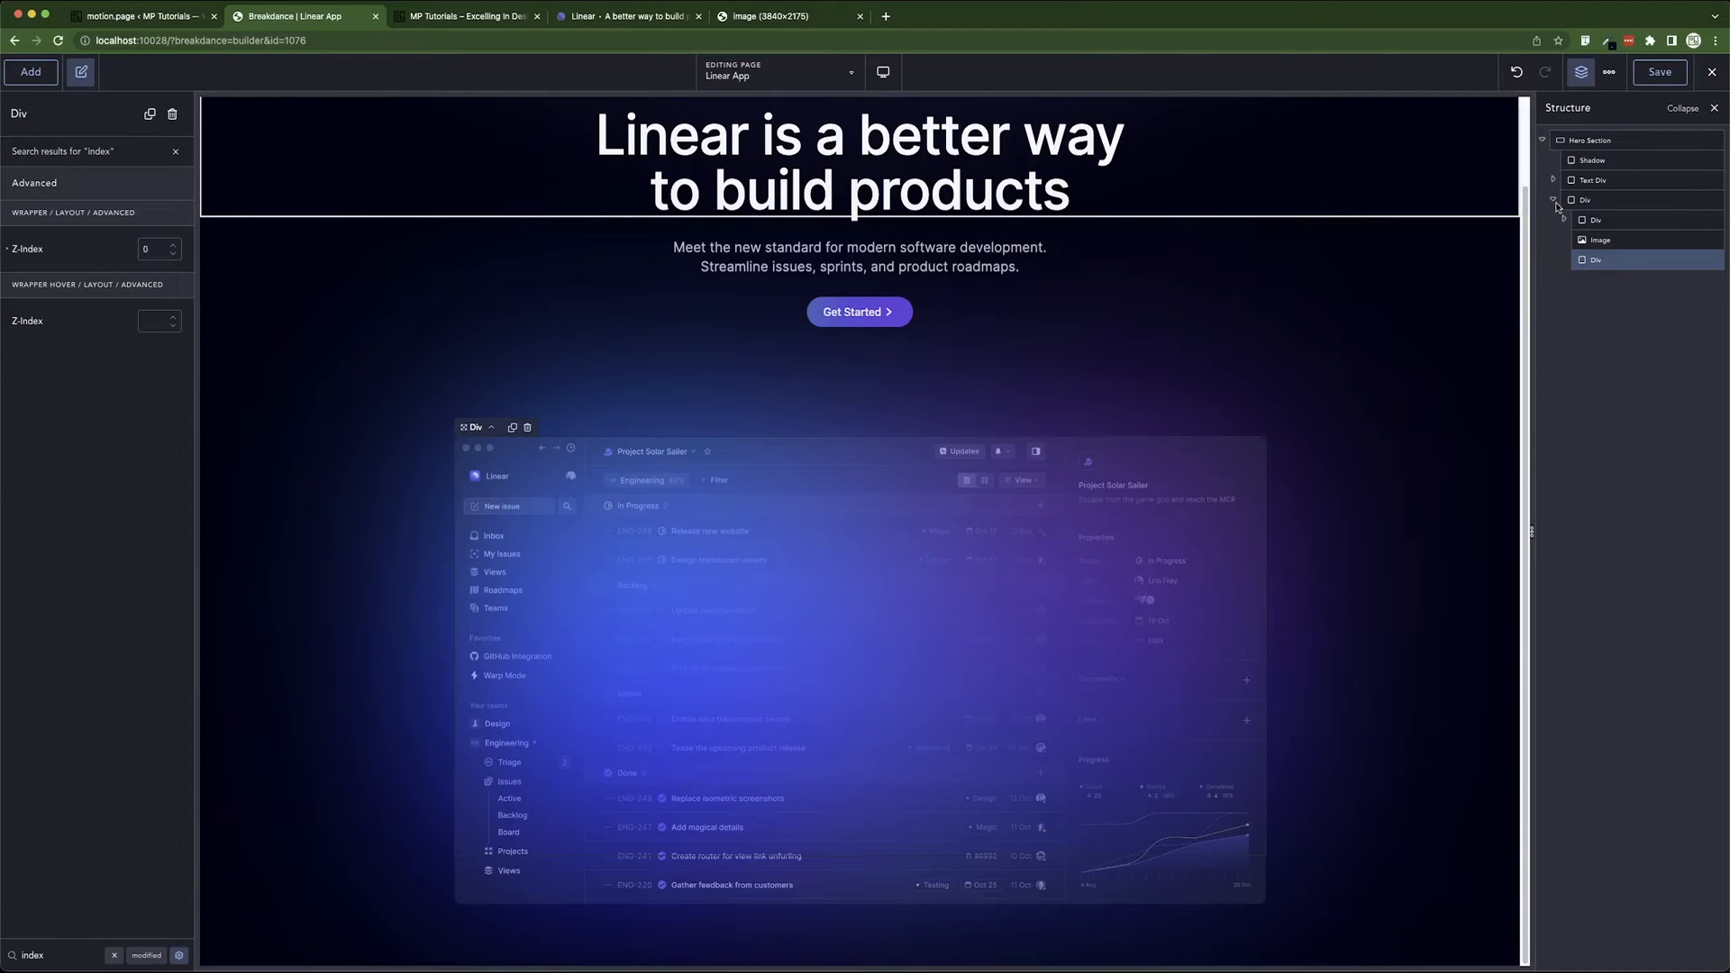
left_click_drag(1616, 262, 1608, 216)
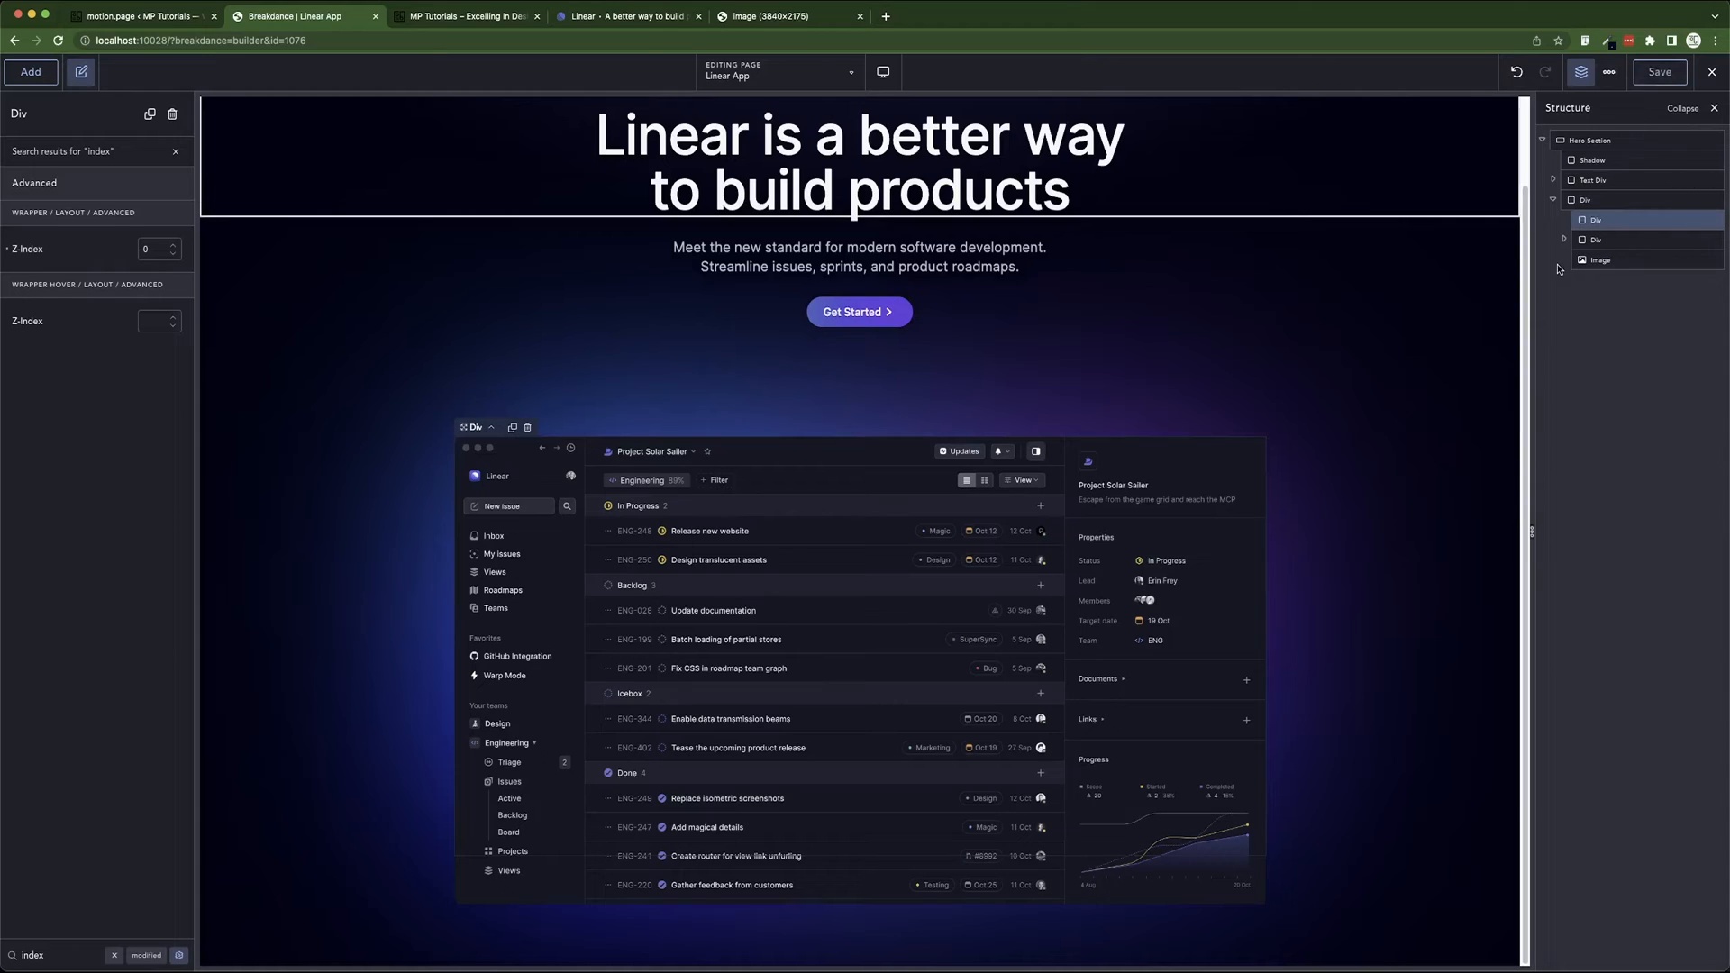
left_click(369, 358)
scroll(991, 359, "up", 2)
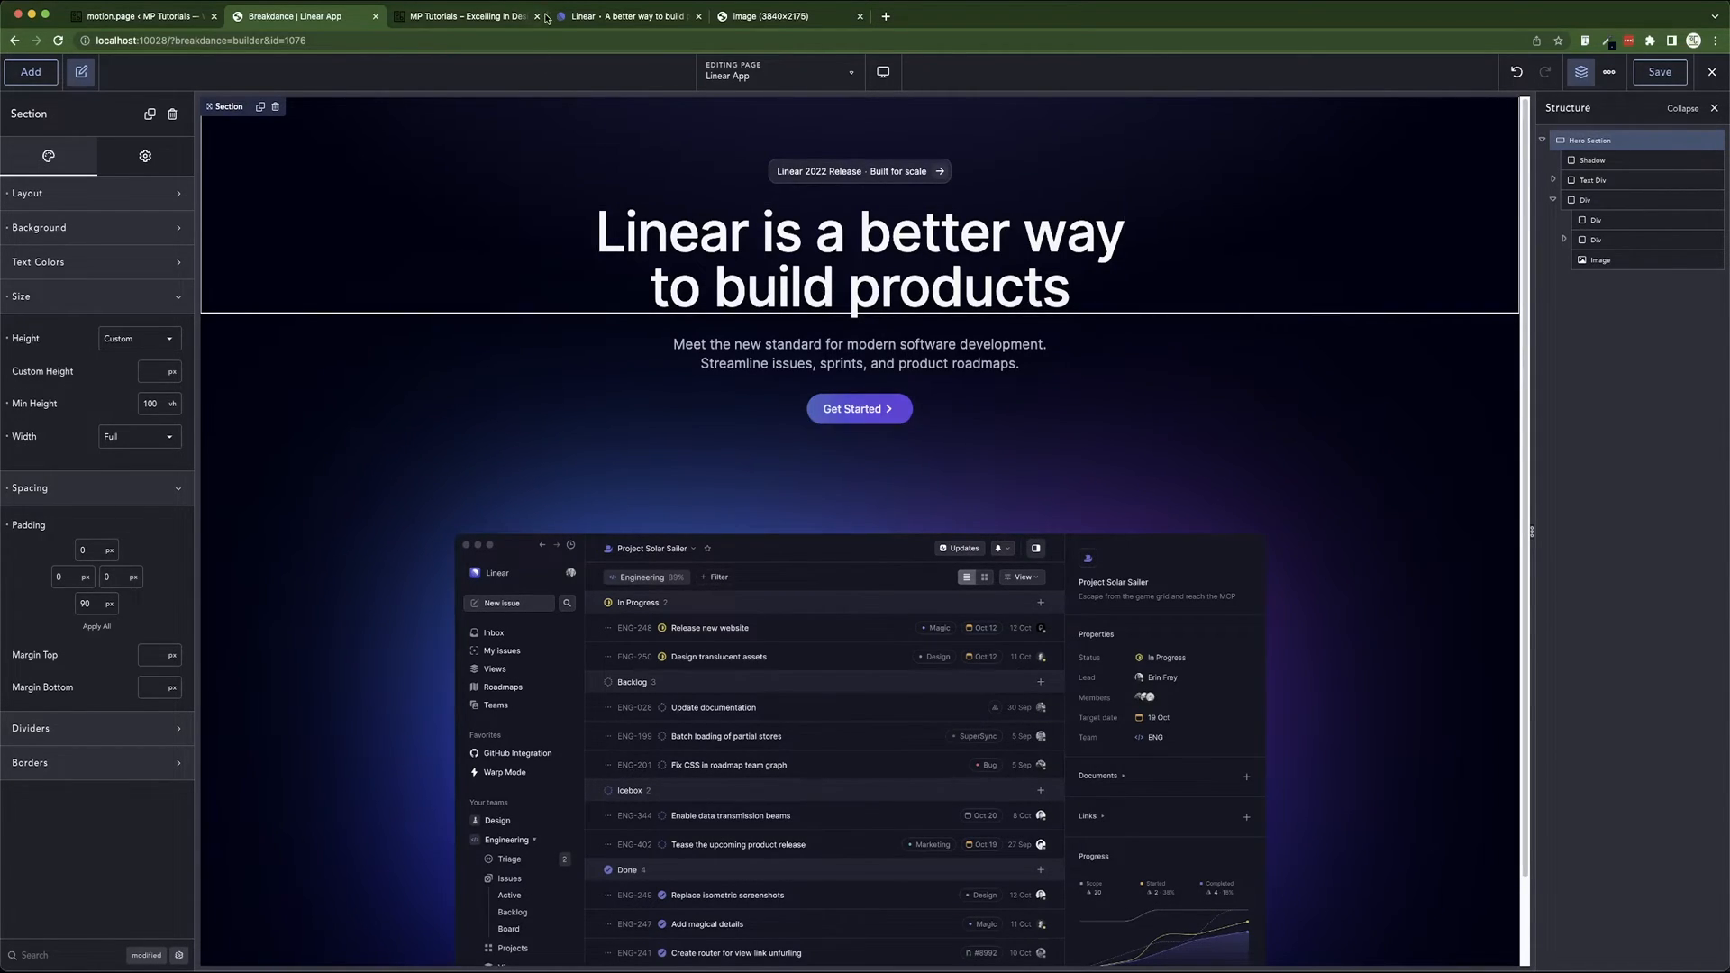
- Look at the published MP Tutorials page, and reload the Linear website to watch its hero animation
left_click(500, 18)
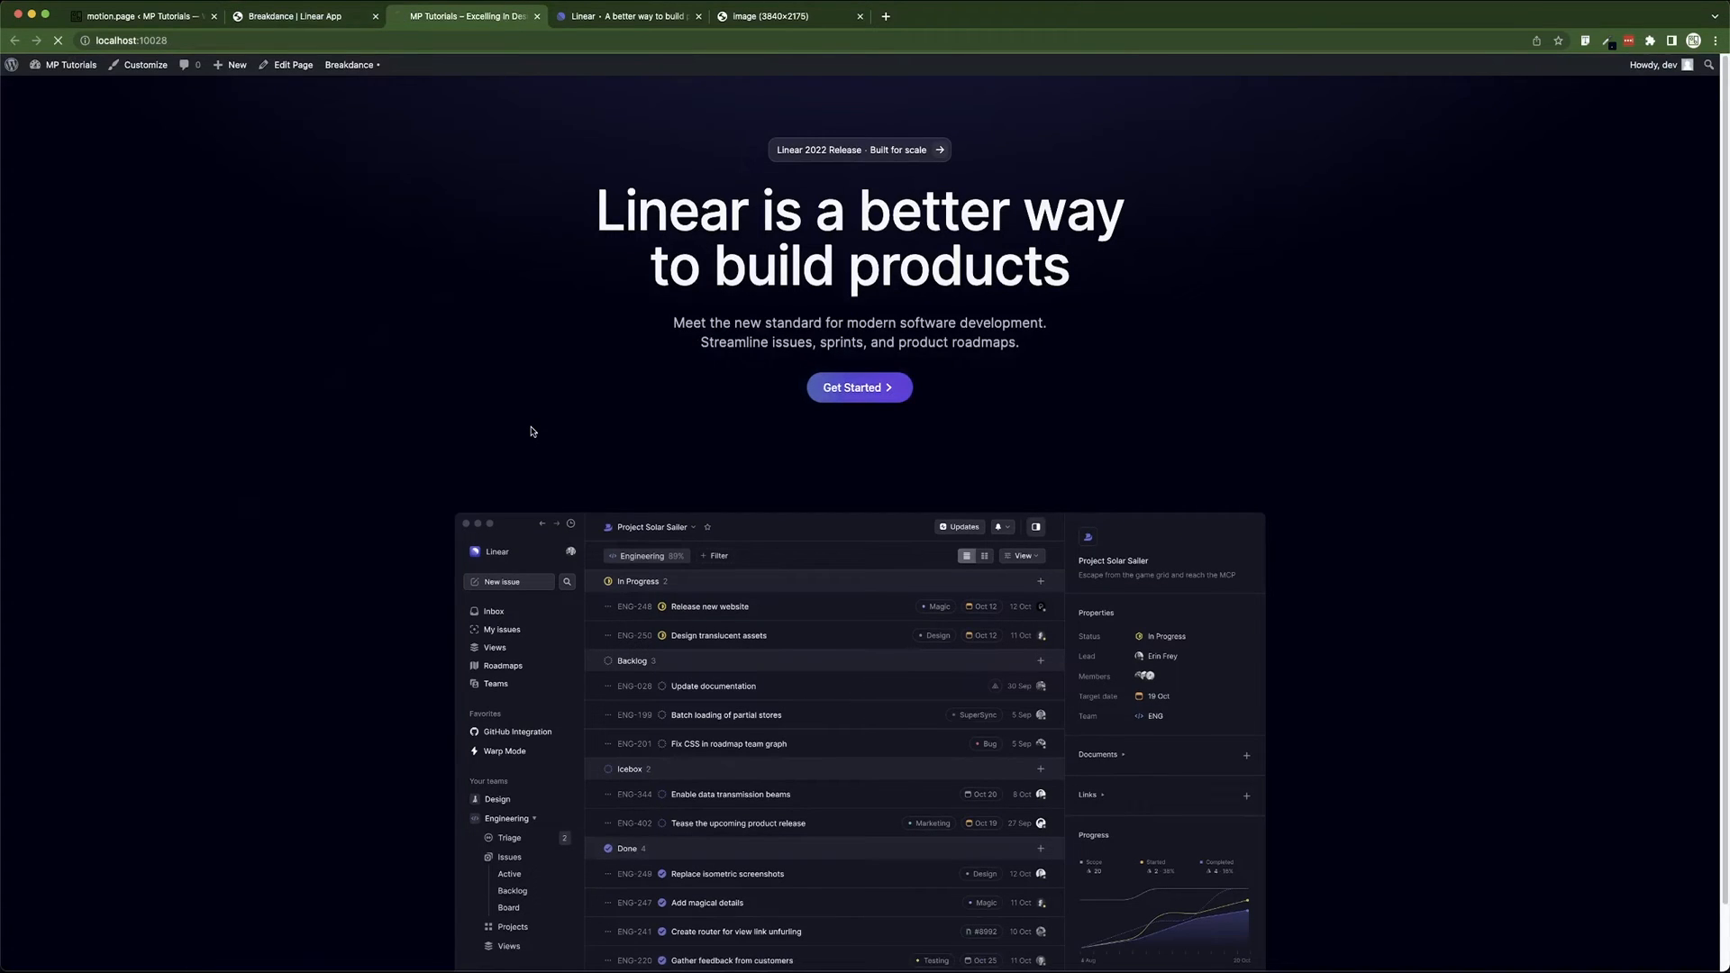
left_click(633, 18)
key("super+r")
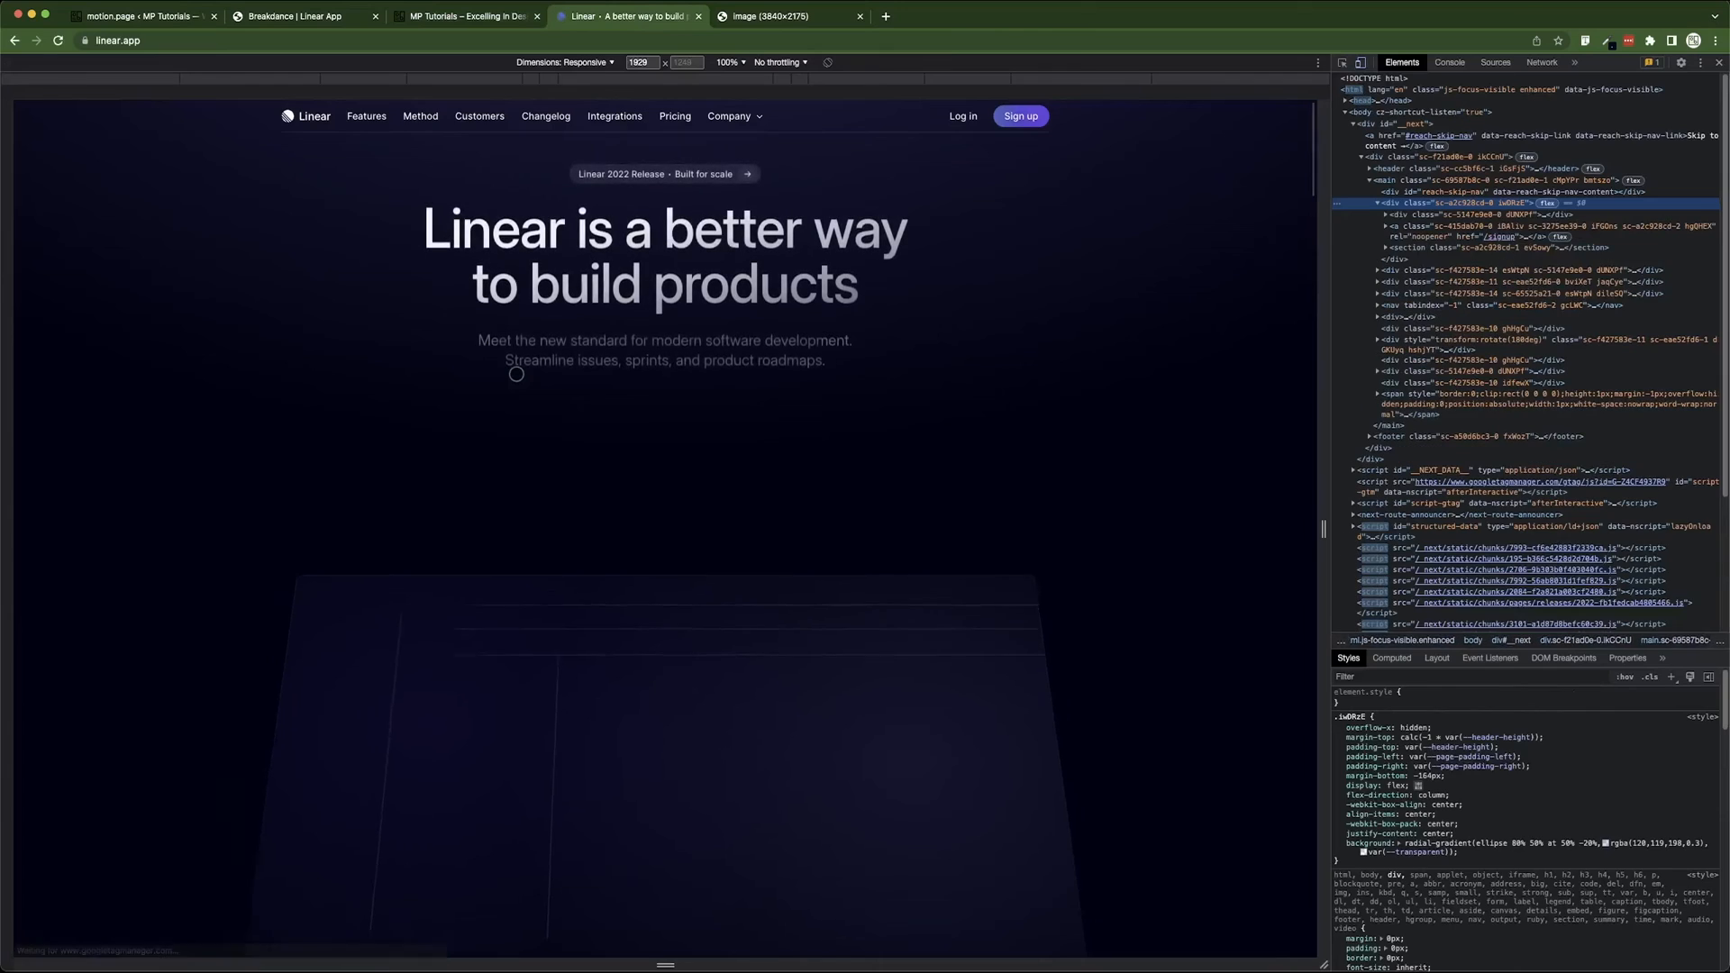
- In the Breakdance editor, save the page and rename the outer div holding the glow and screenshot to "ANI DIV"
left_click(326, 18)
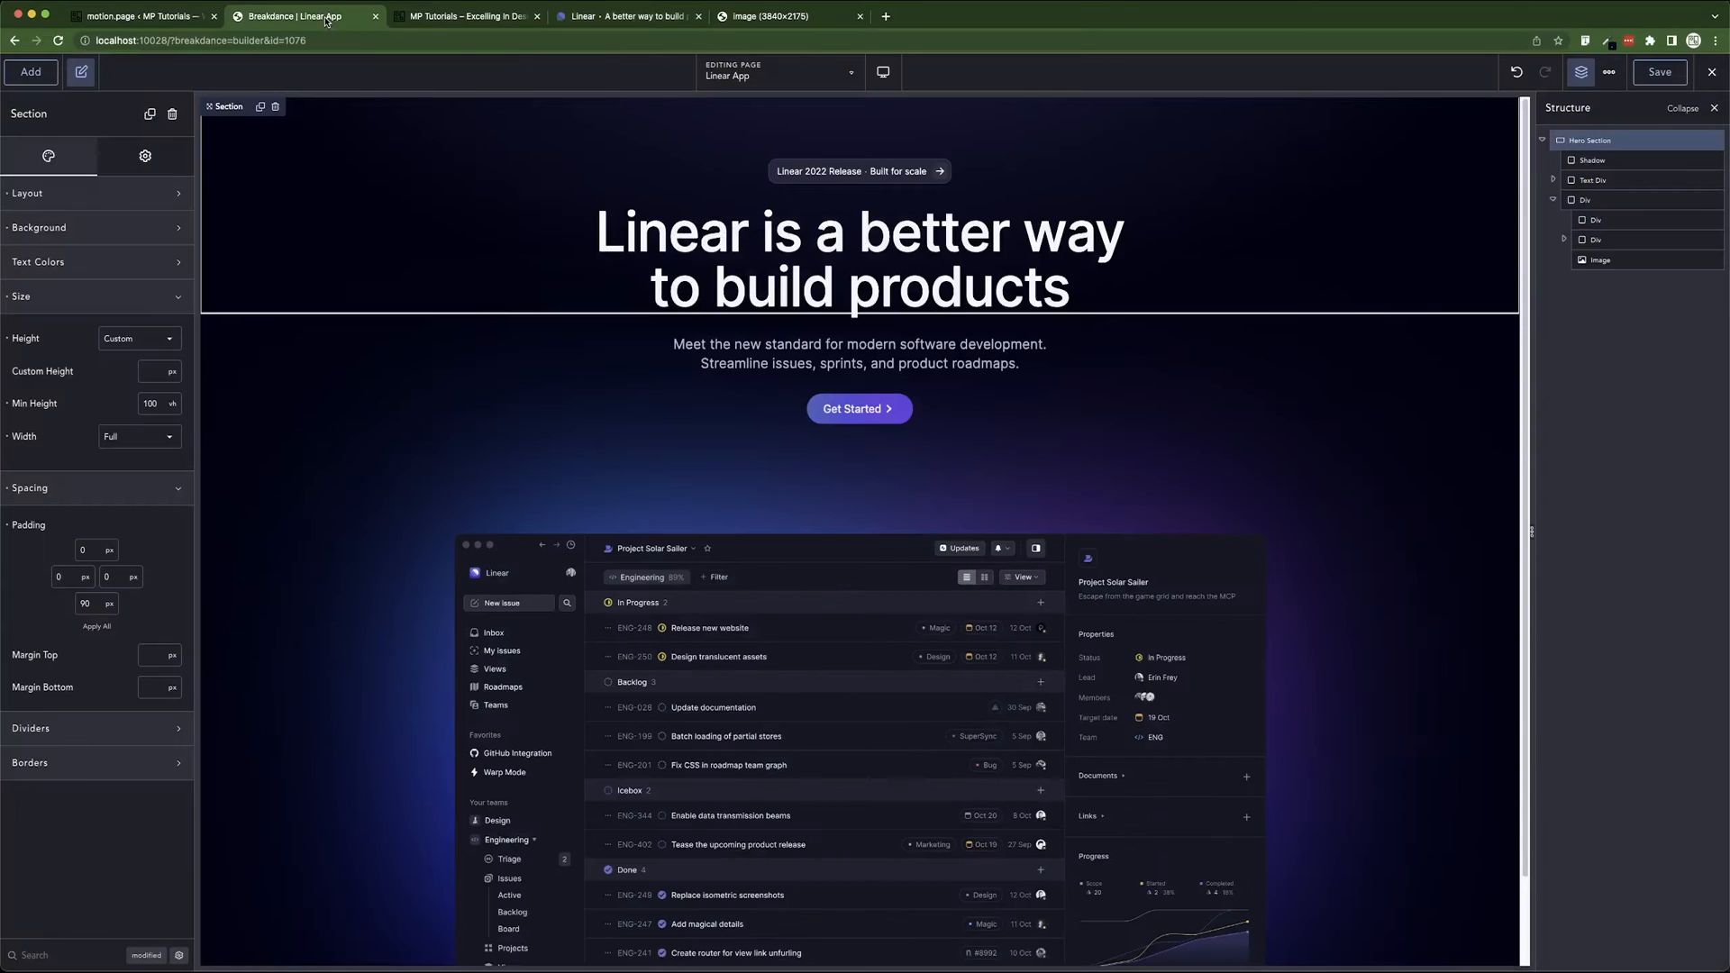
left_click(1551, 202)
left_click(1551, 202)
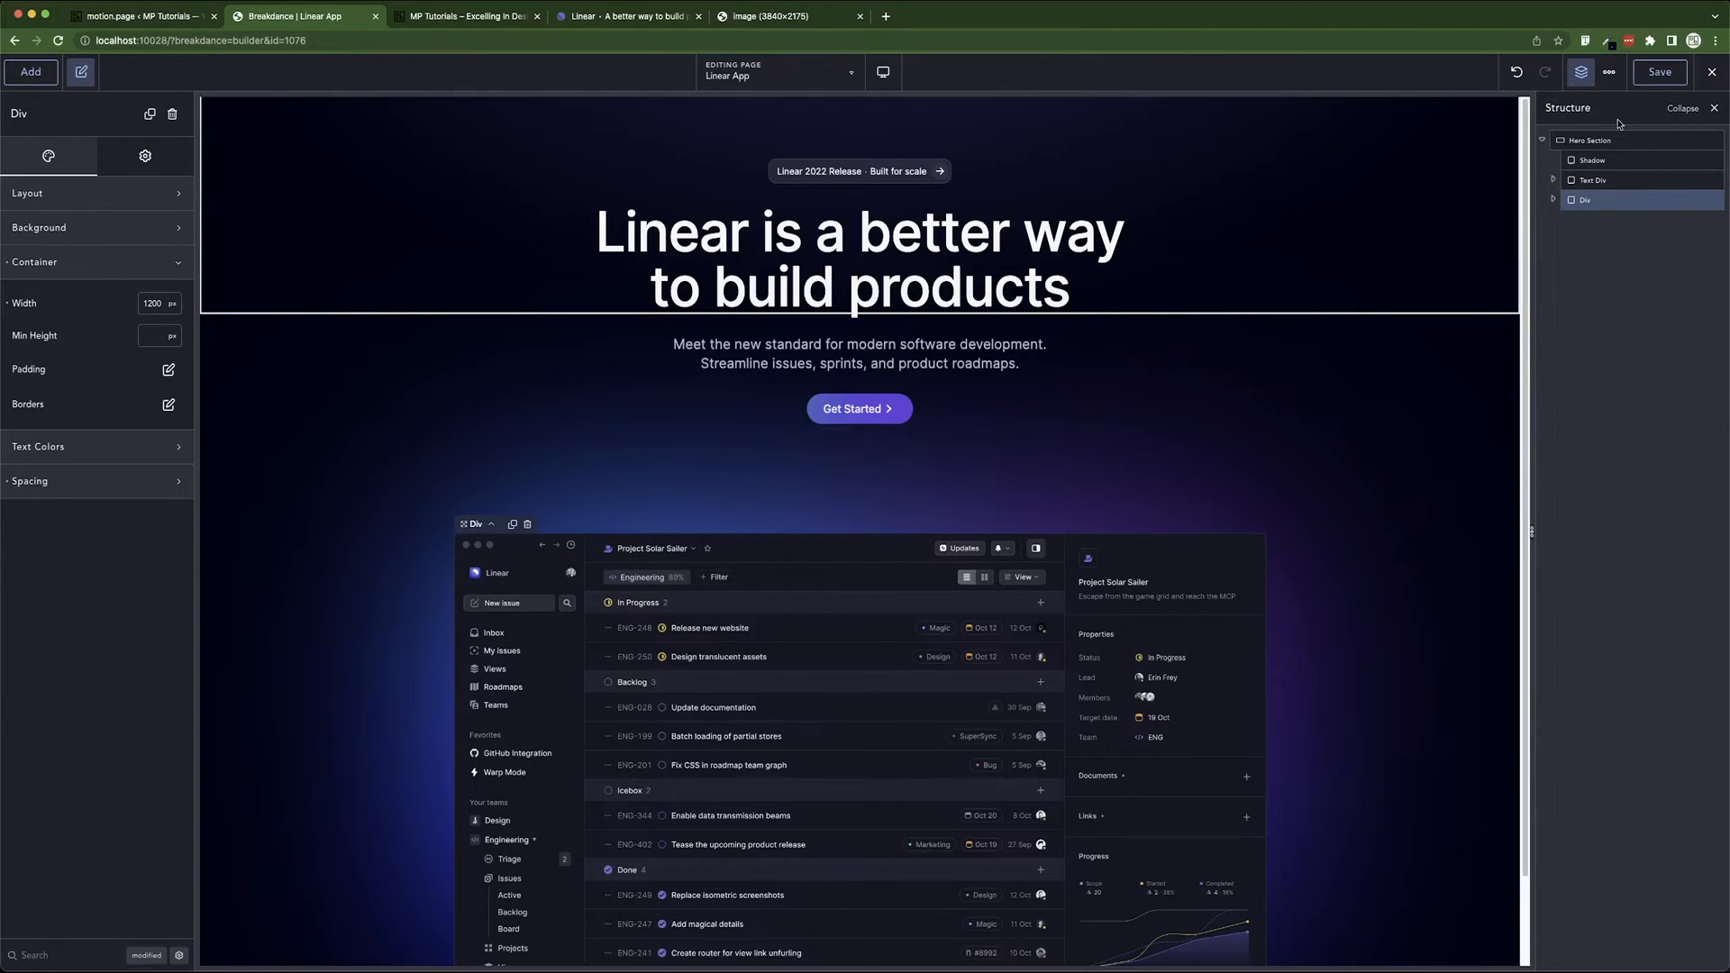
left_click(1660, 72)
double_click(1585, 201)
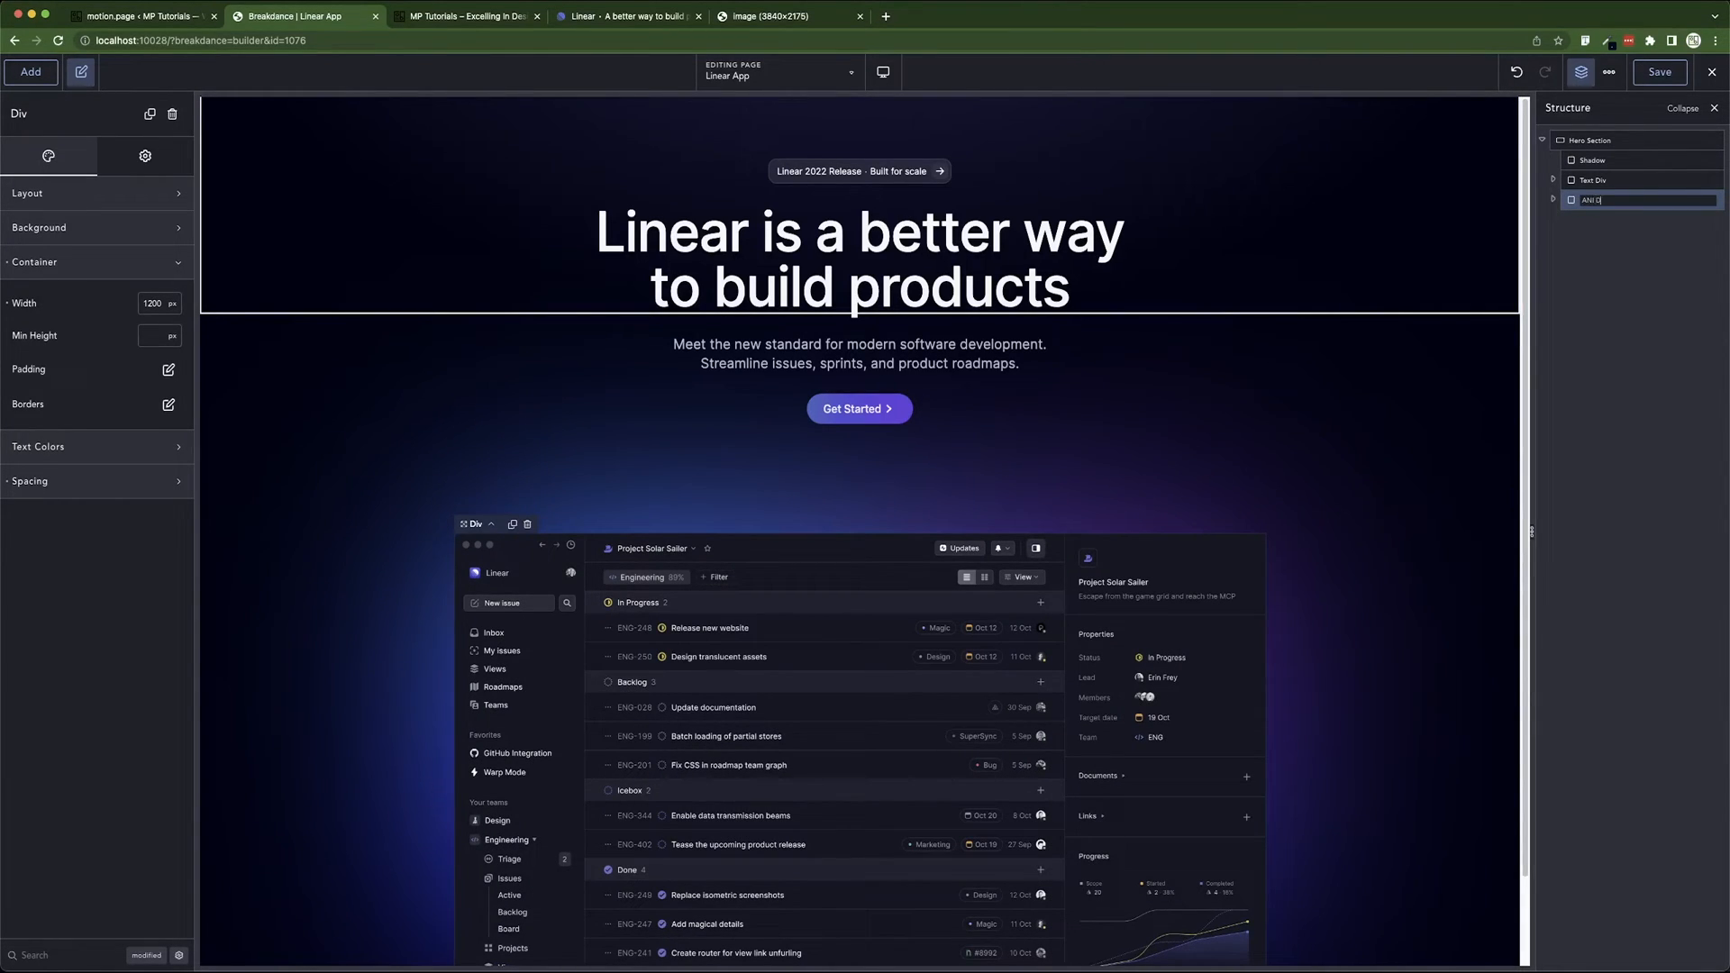
key("Return")
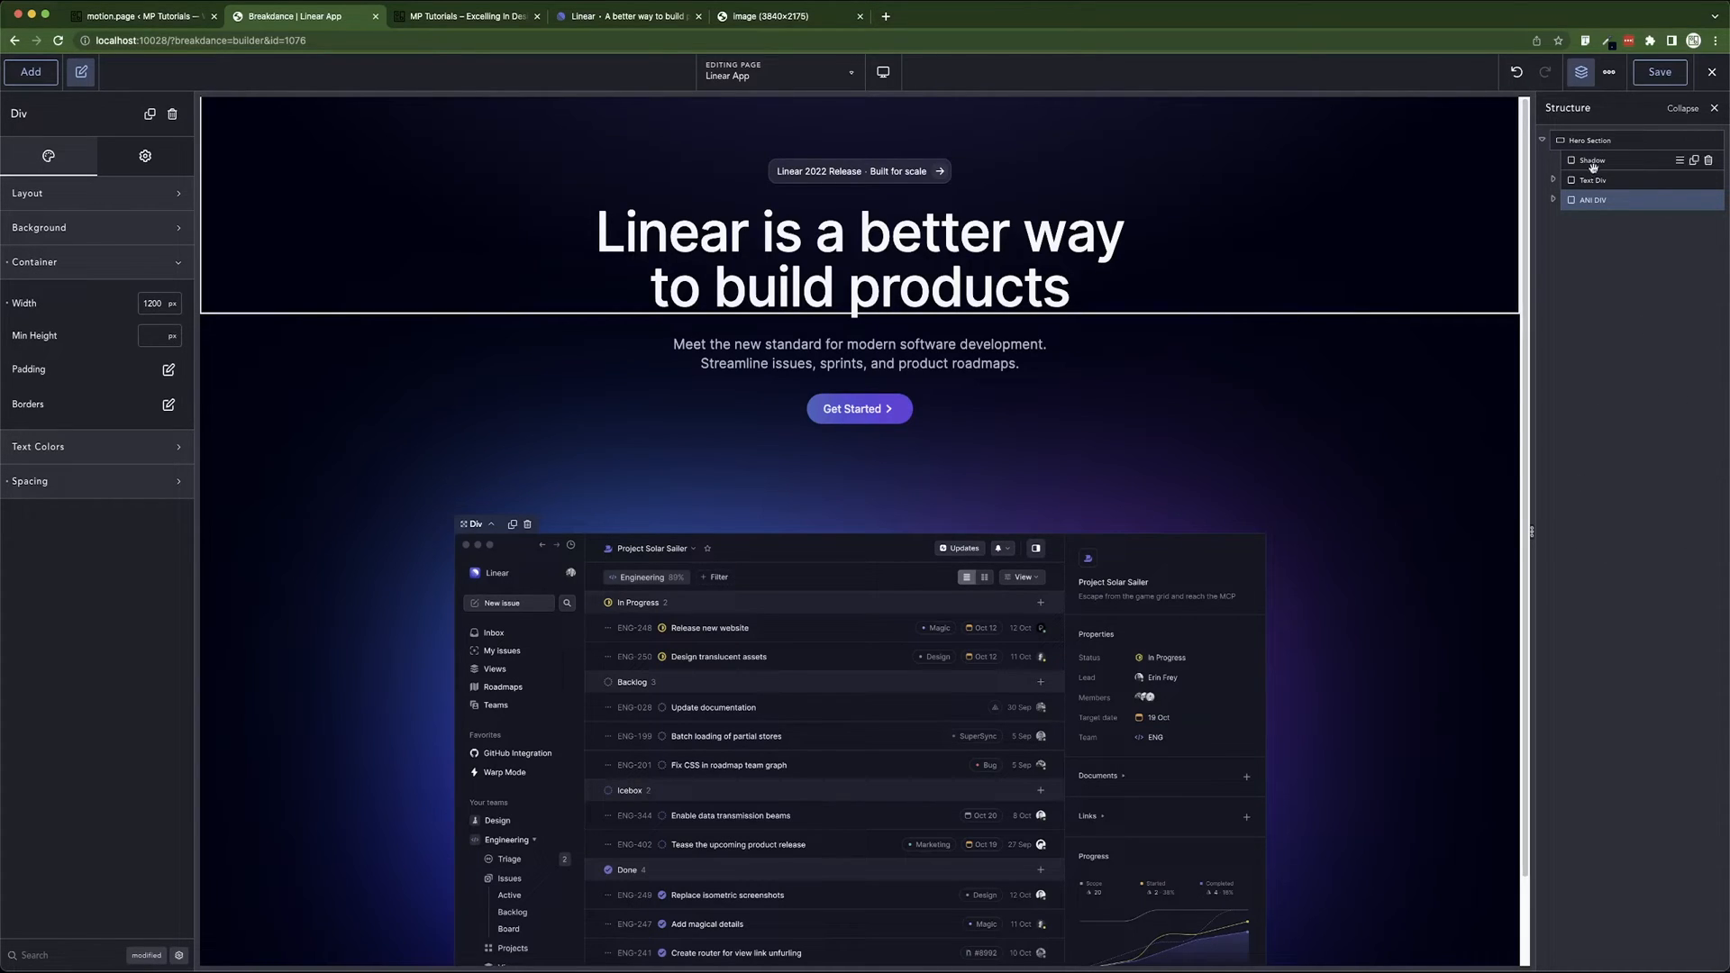
- Rename the "ANI DIV" element in the structure to "AniDiv"
double_click(1594, 200)
type("Ani")
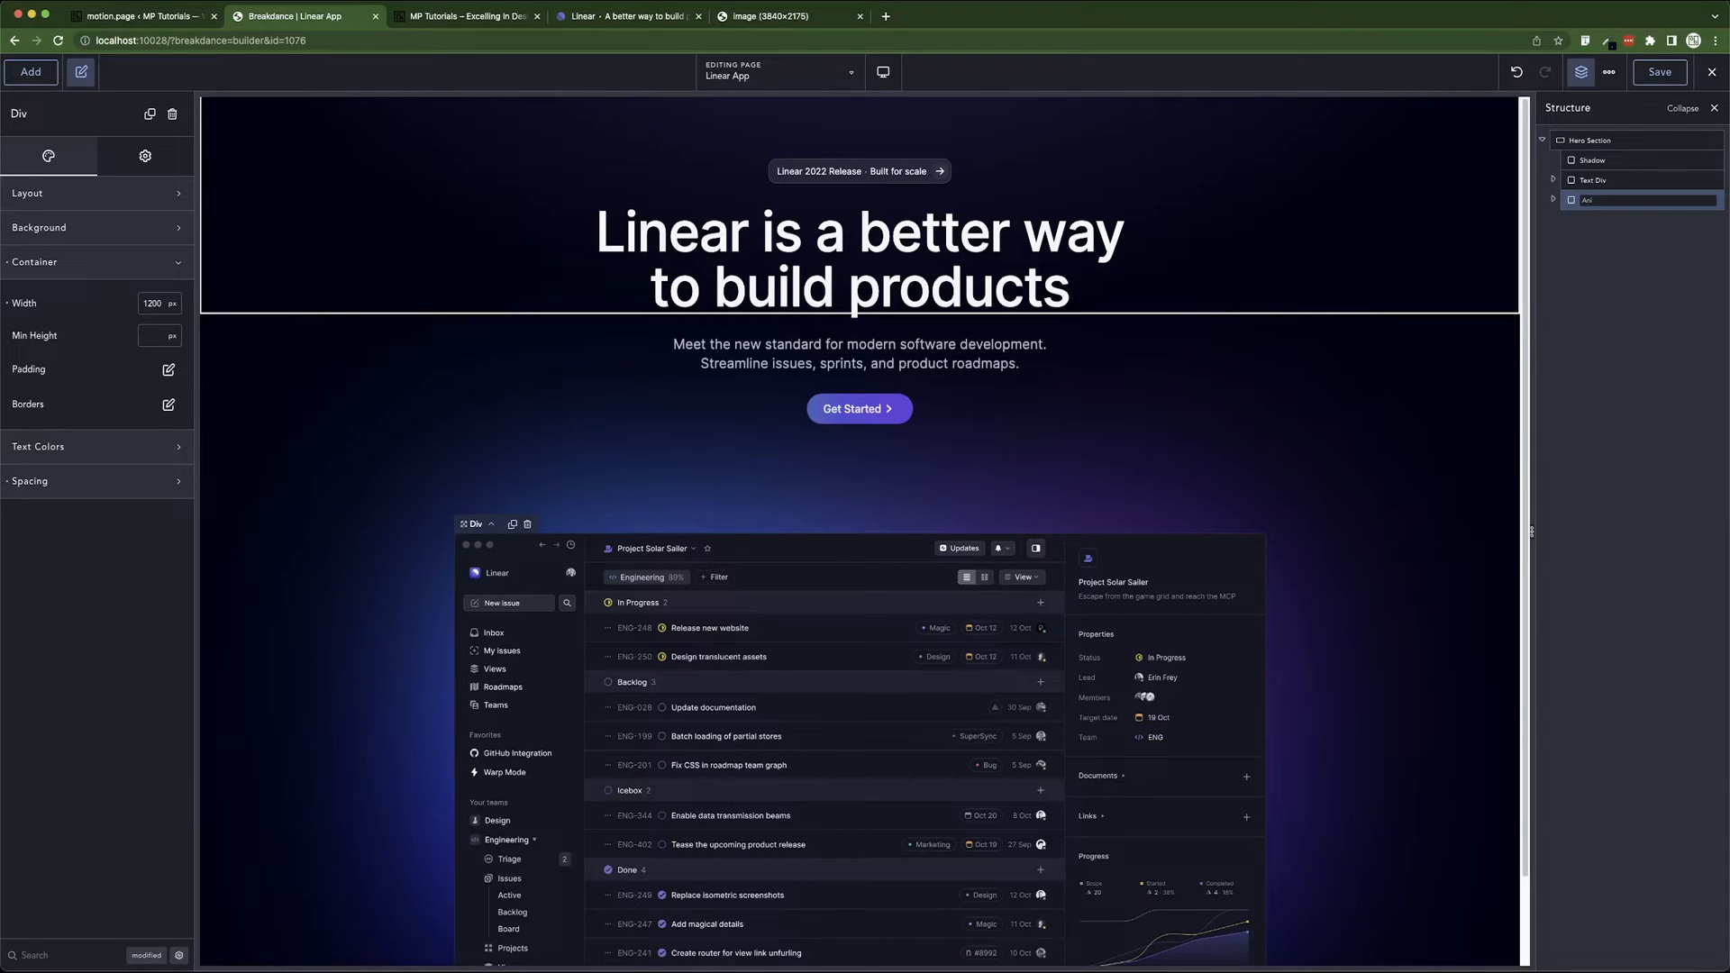
type("Div")
key("Return")
left_click(1610, 273)
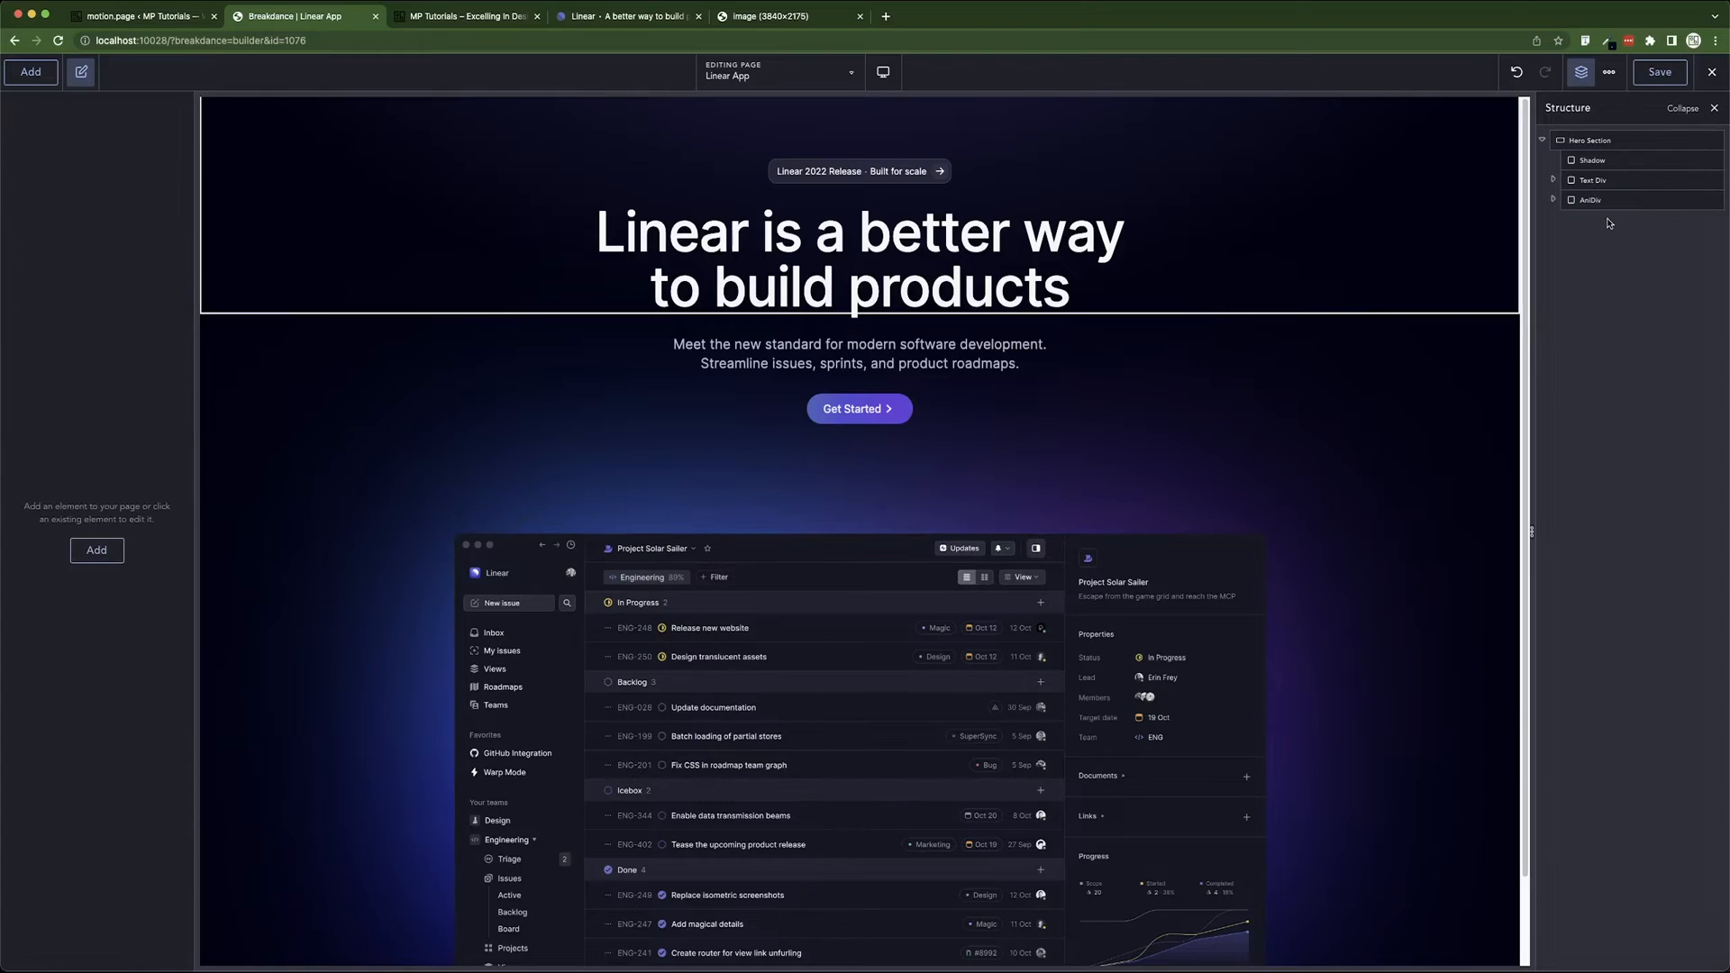
- Open the transform settings within the wrapper effects of the AniDiv
left_click(1612, 198)
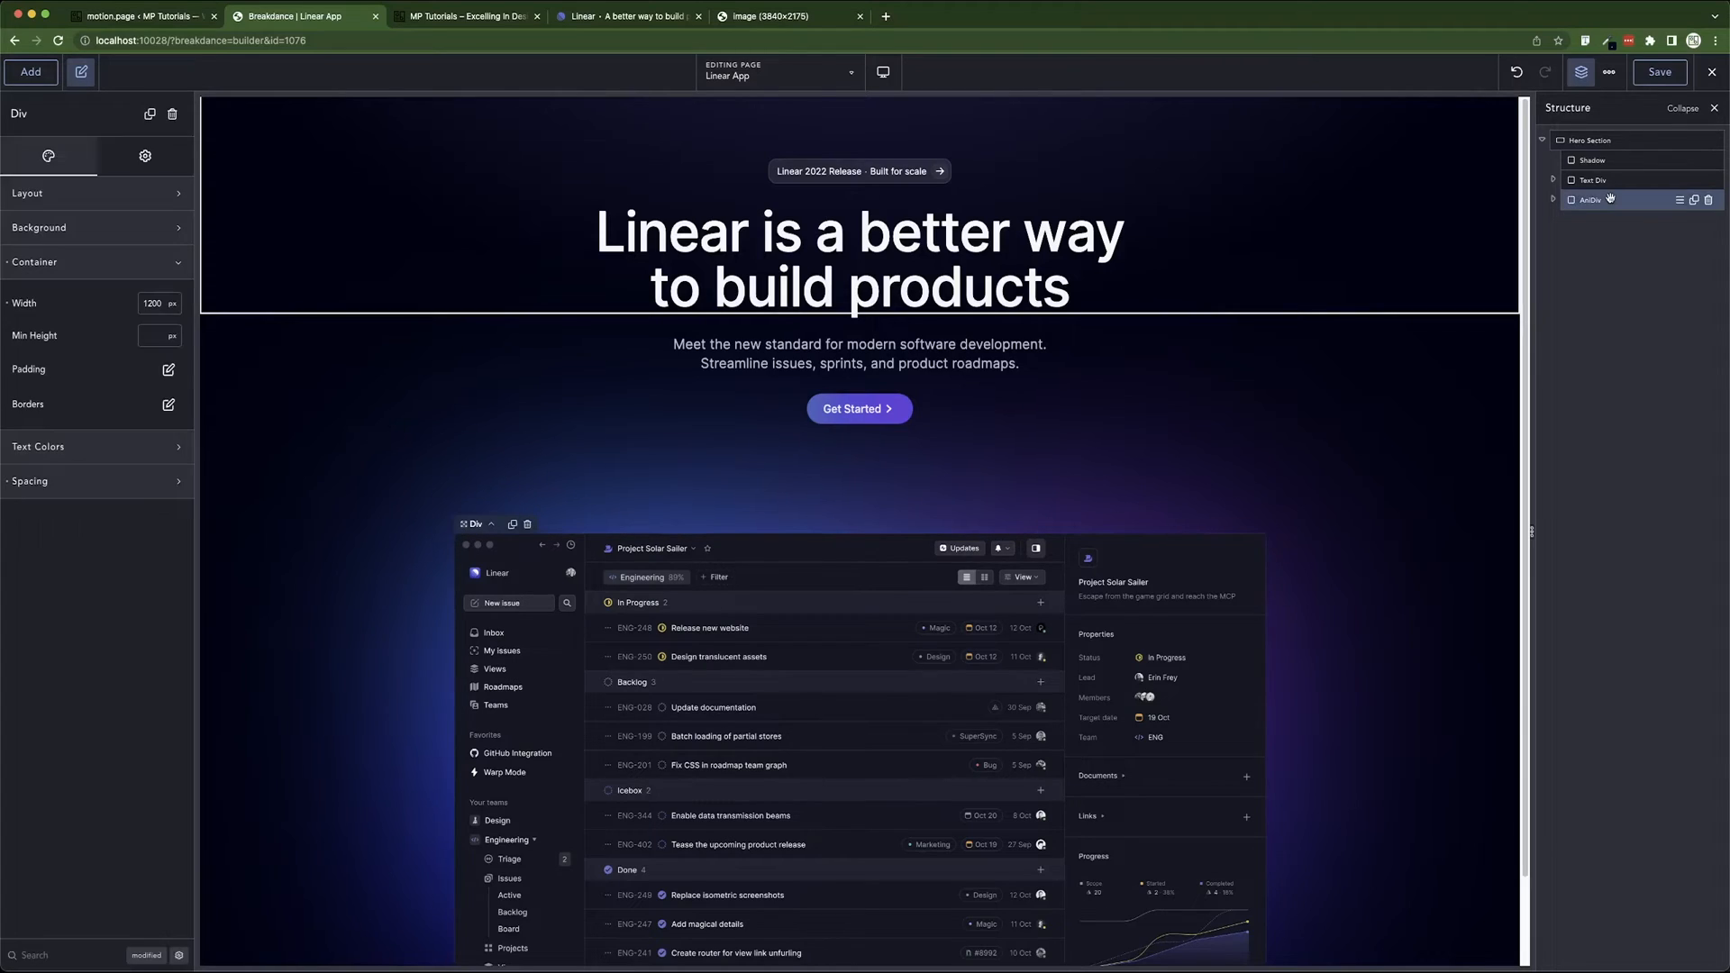
left_click(123, 269)
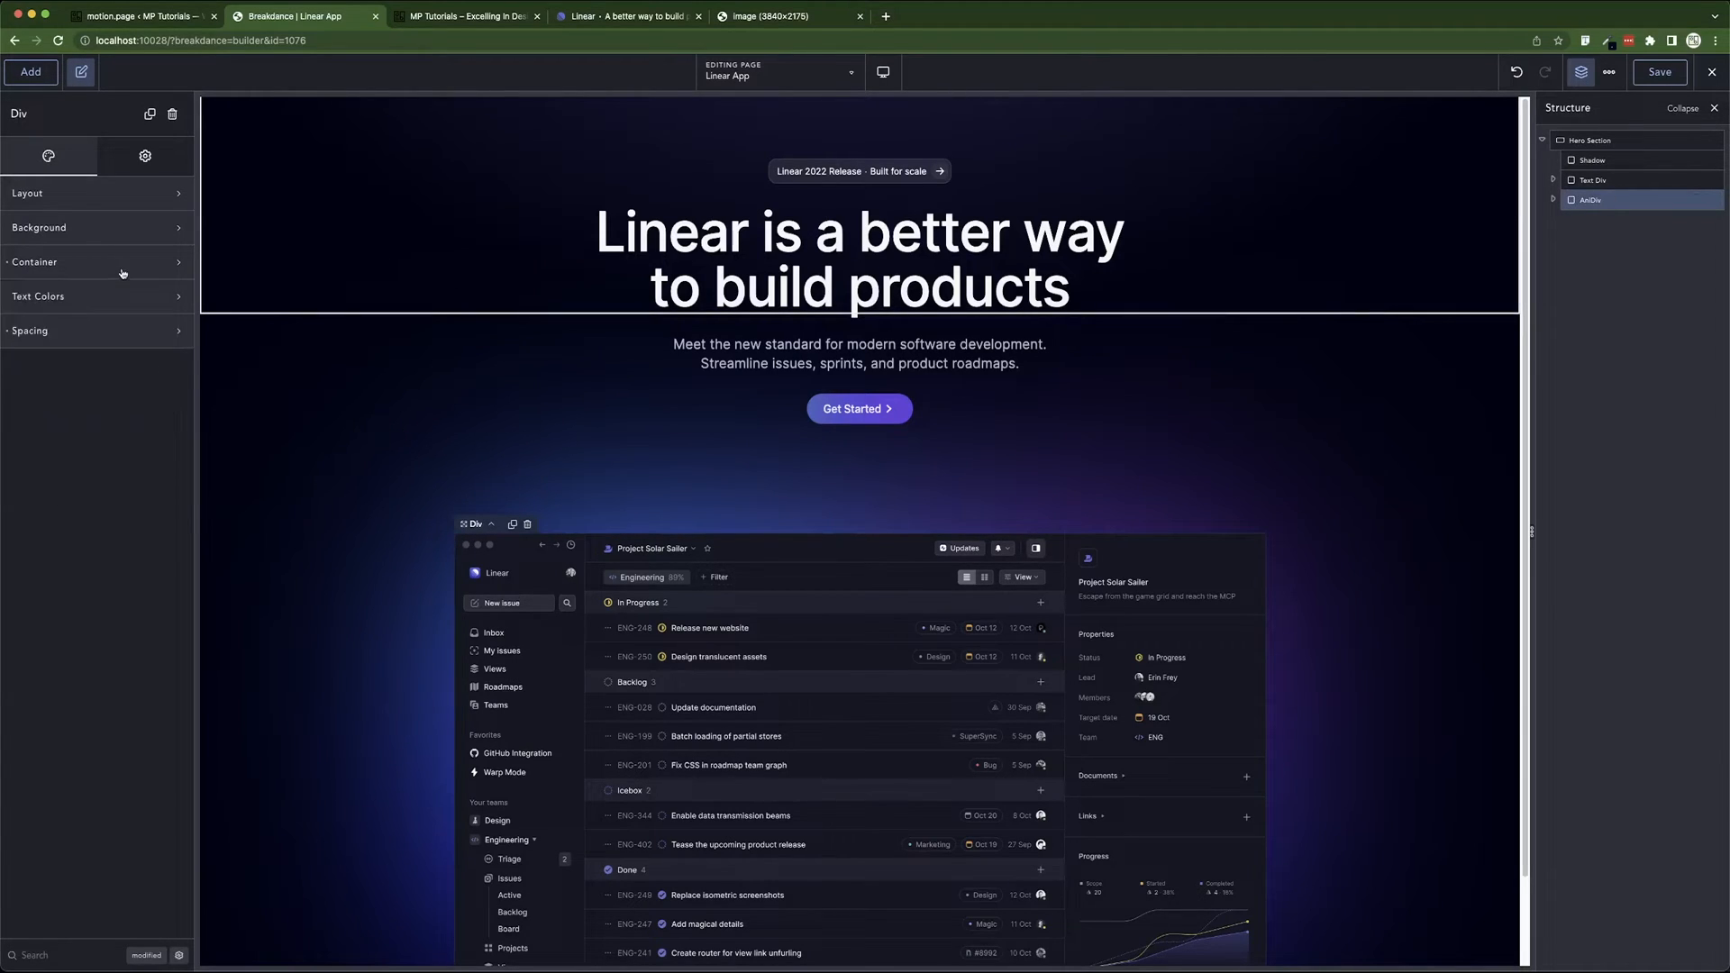
left_click(146, 158)
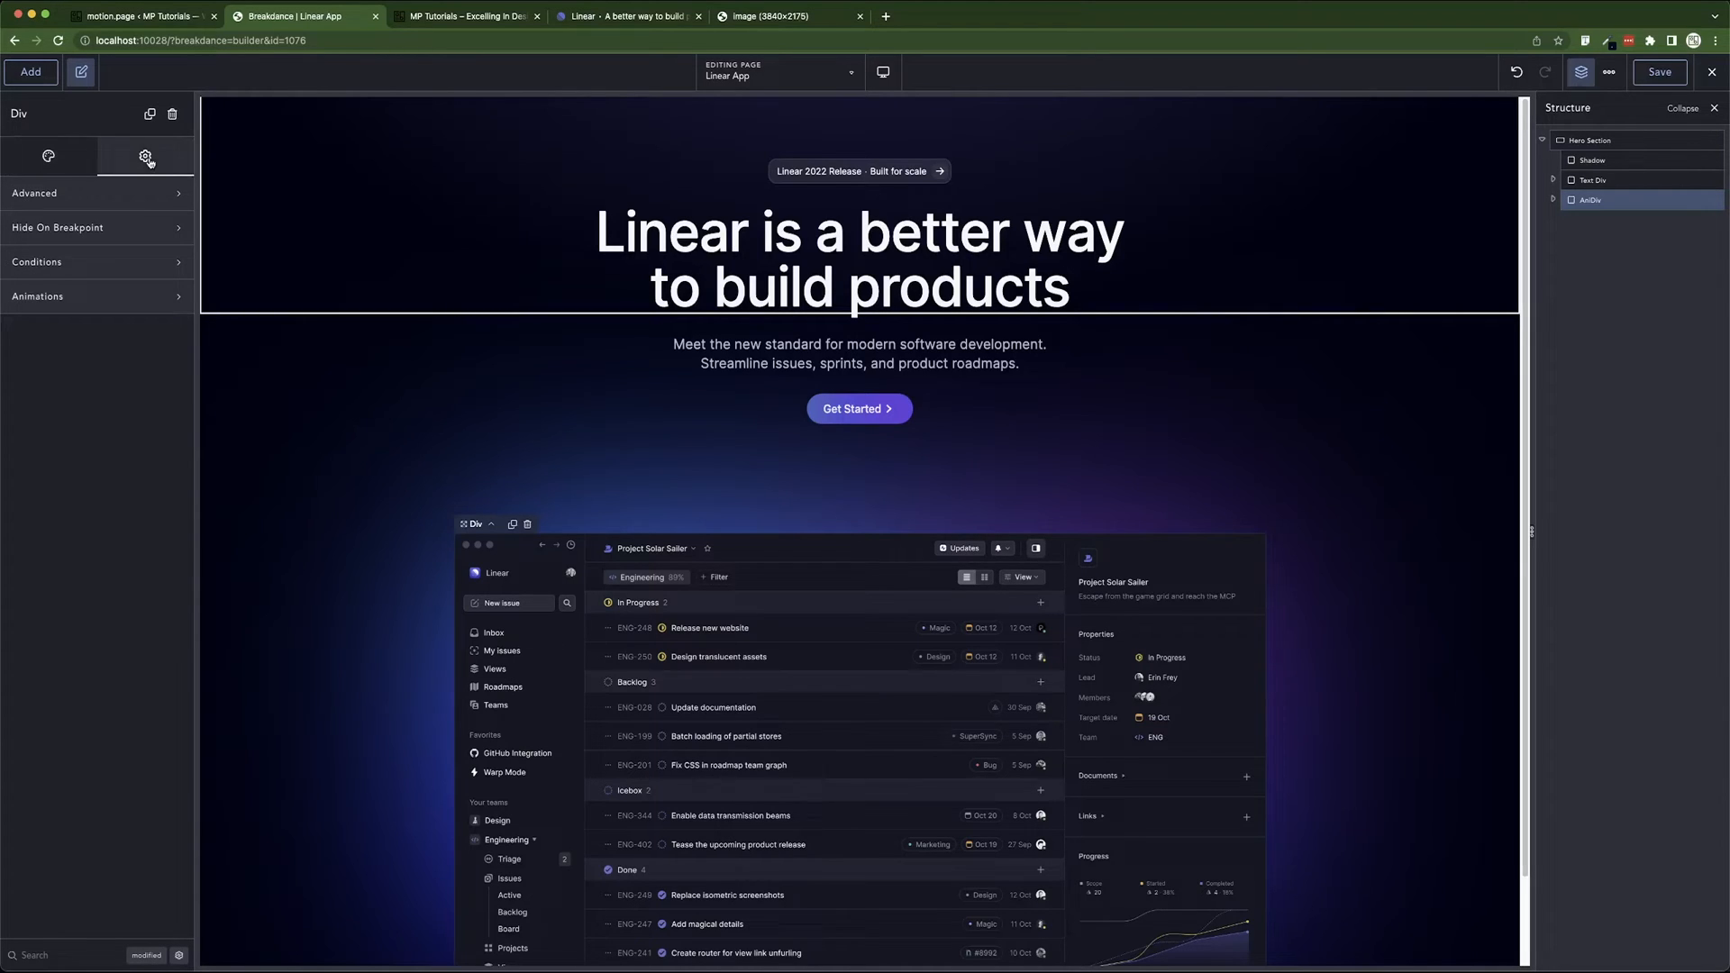
left_click(108, 197)
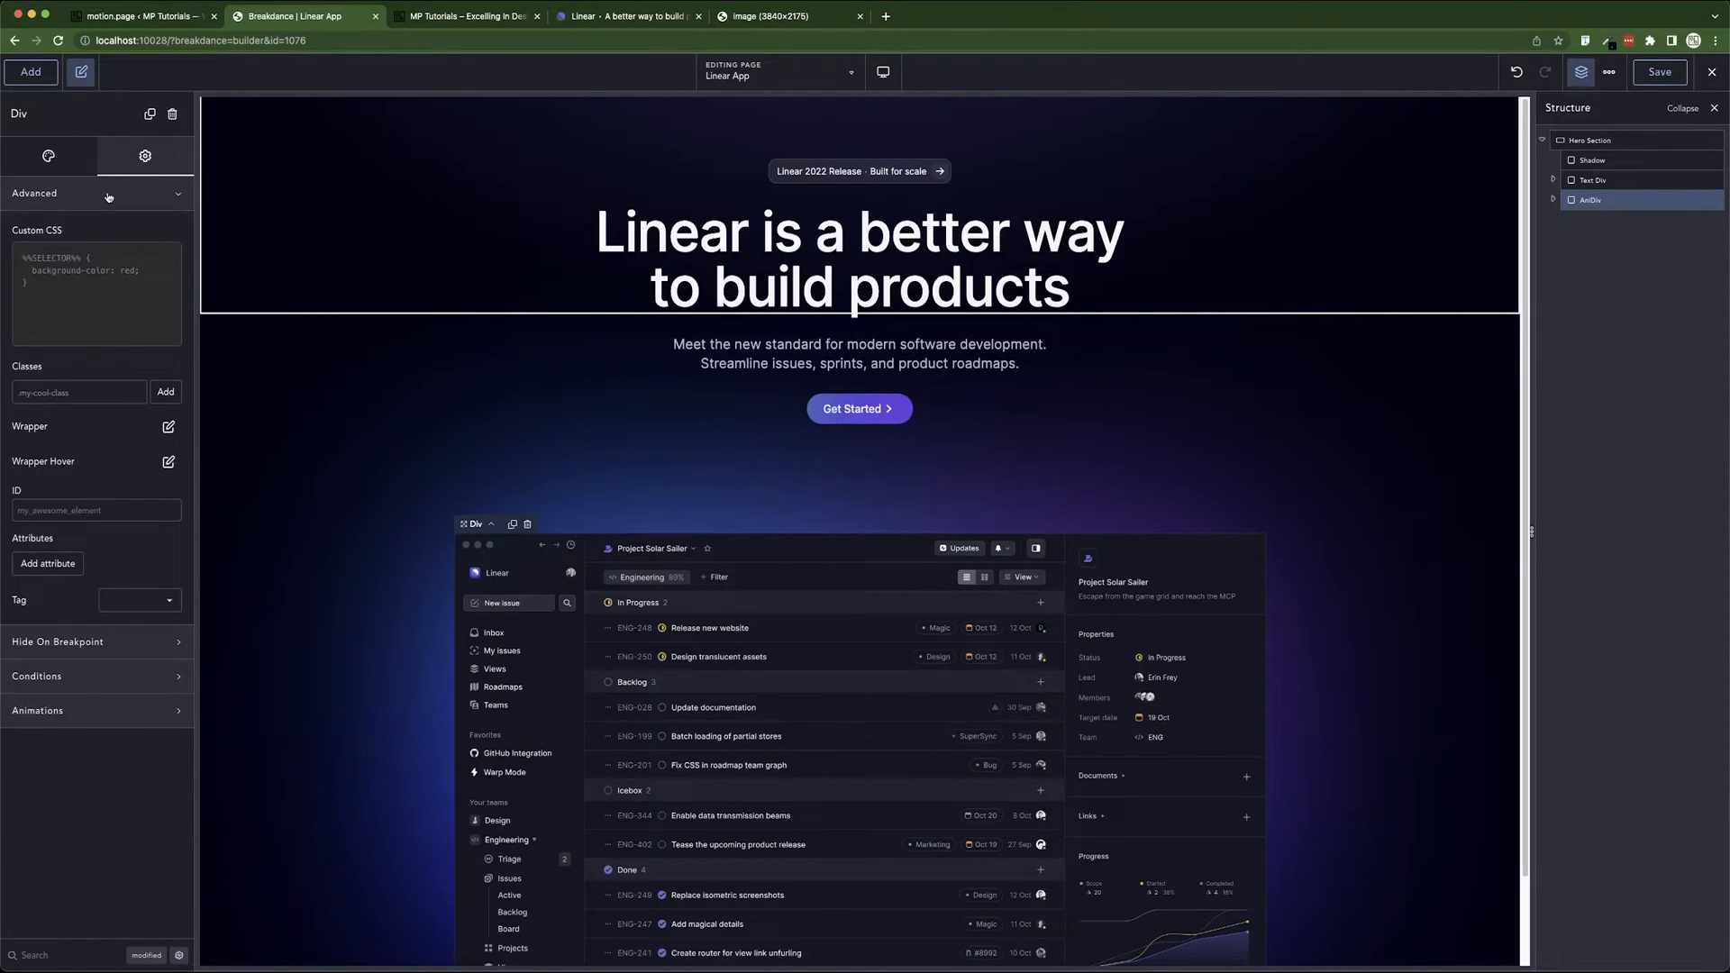
left_click(168, 427)
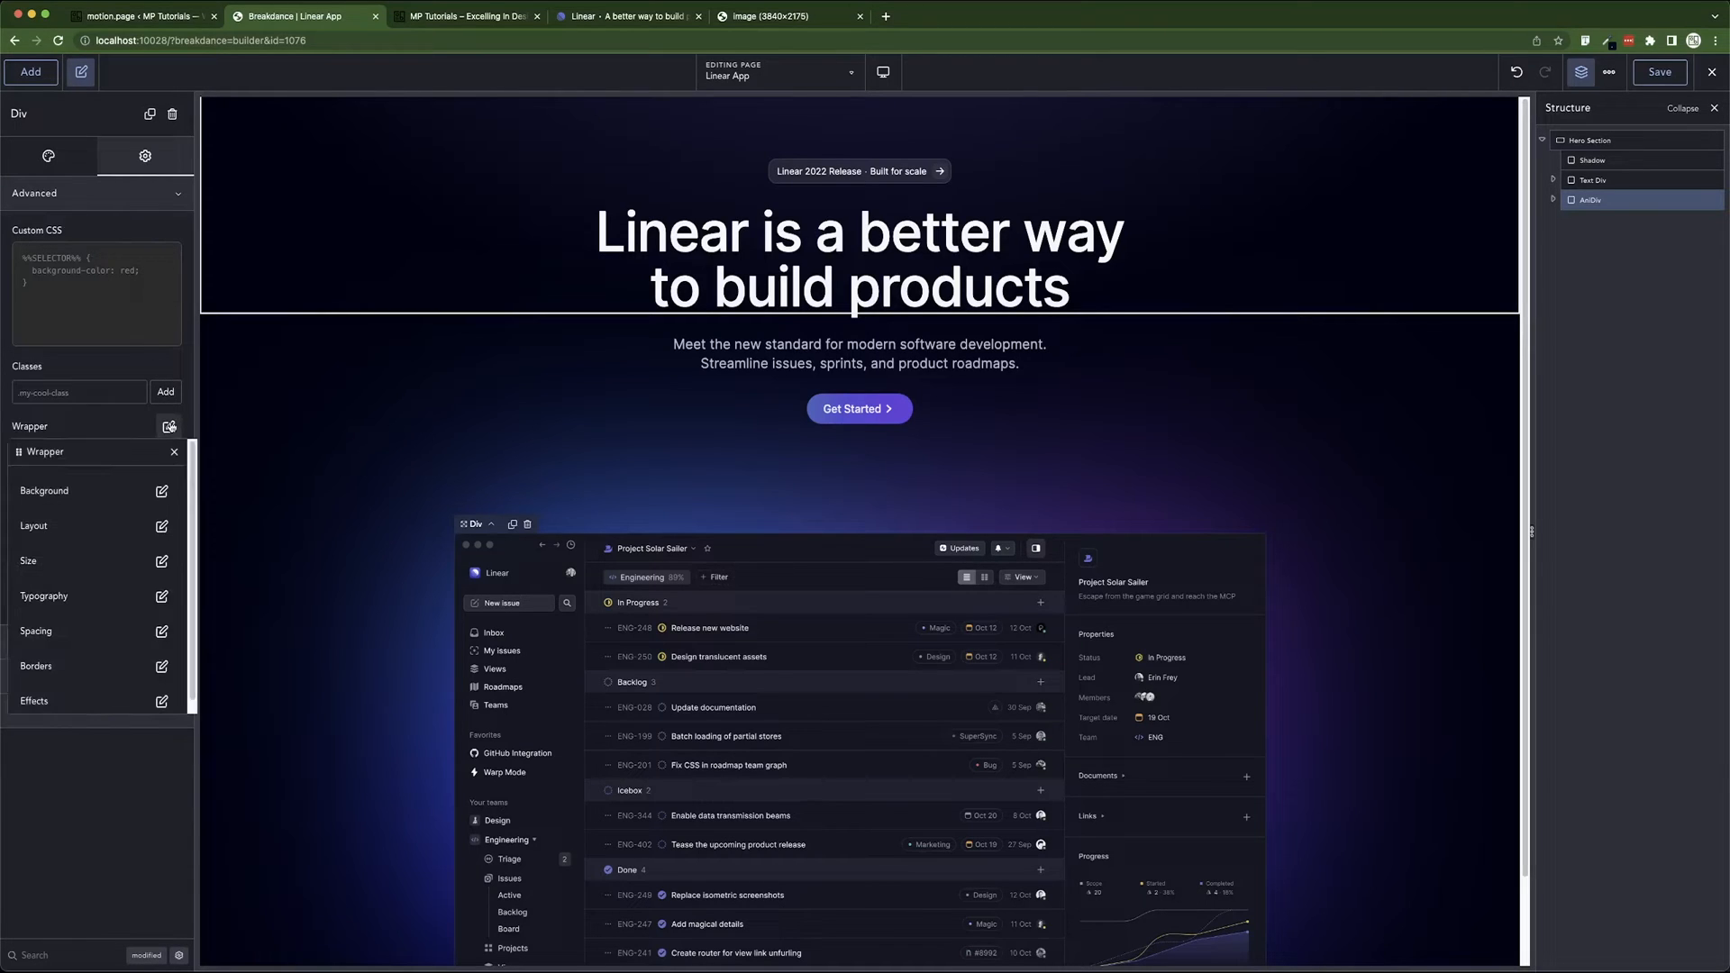
left_click_drag(110, 462, 881, 333)
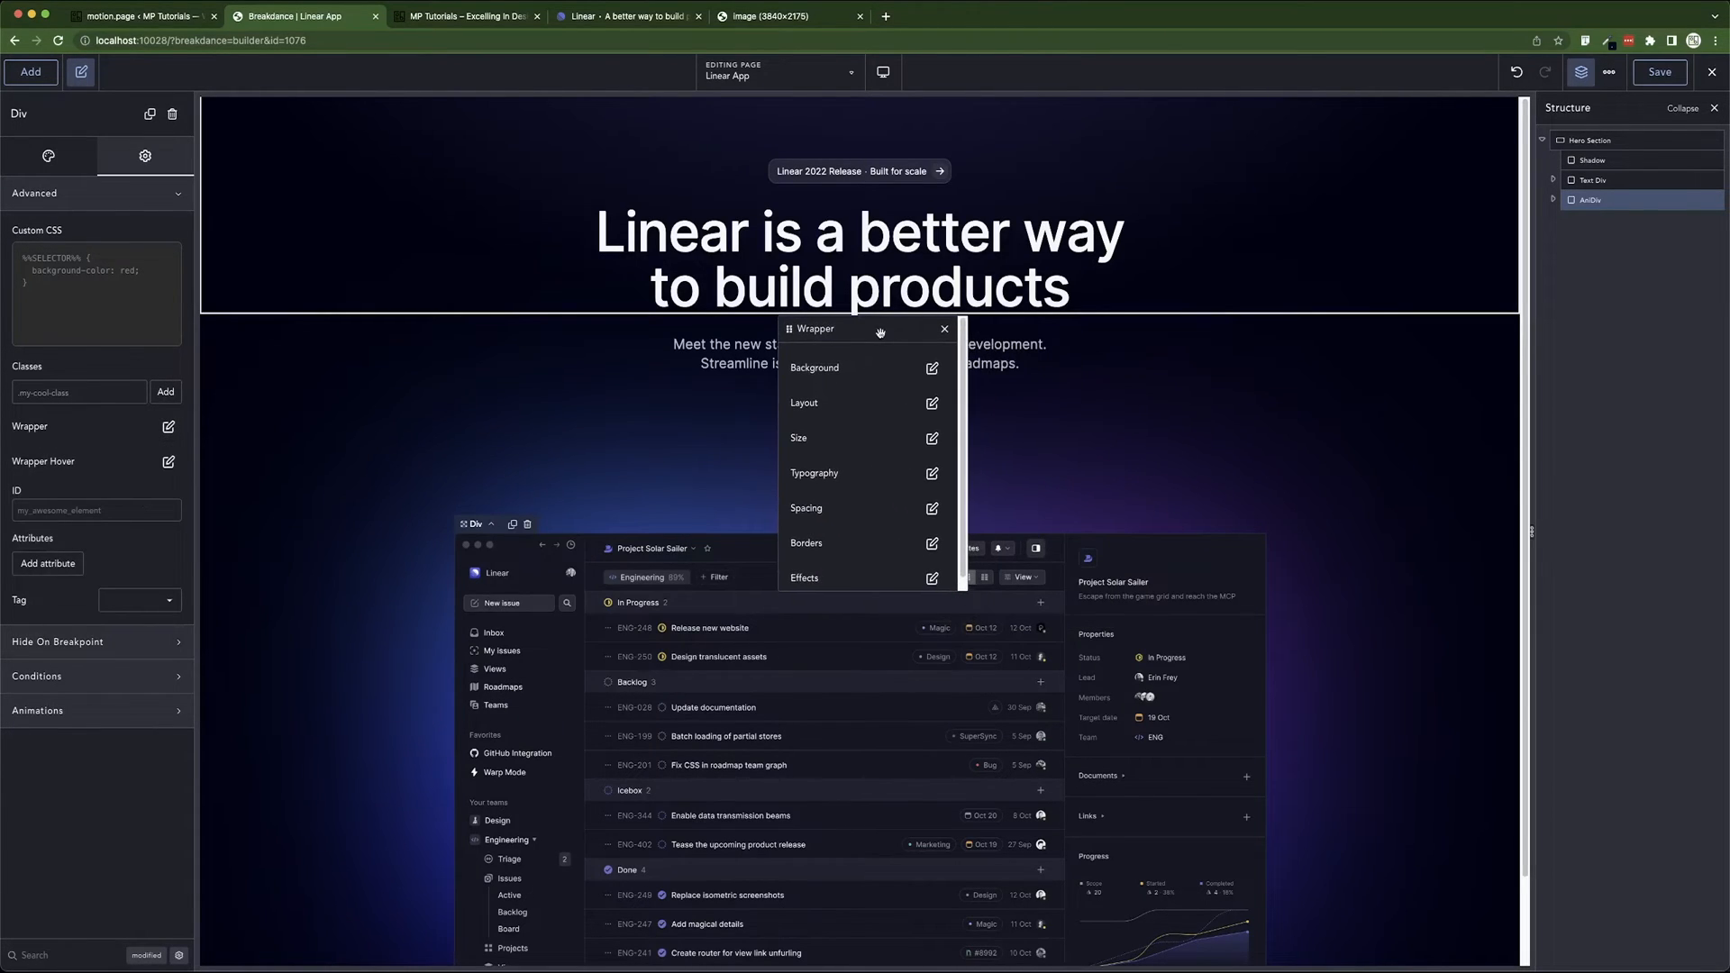
left_click(931, 576)
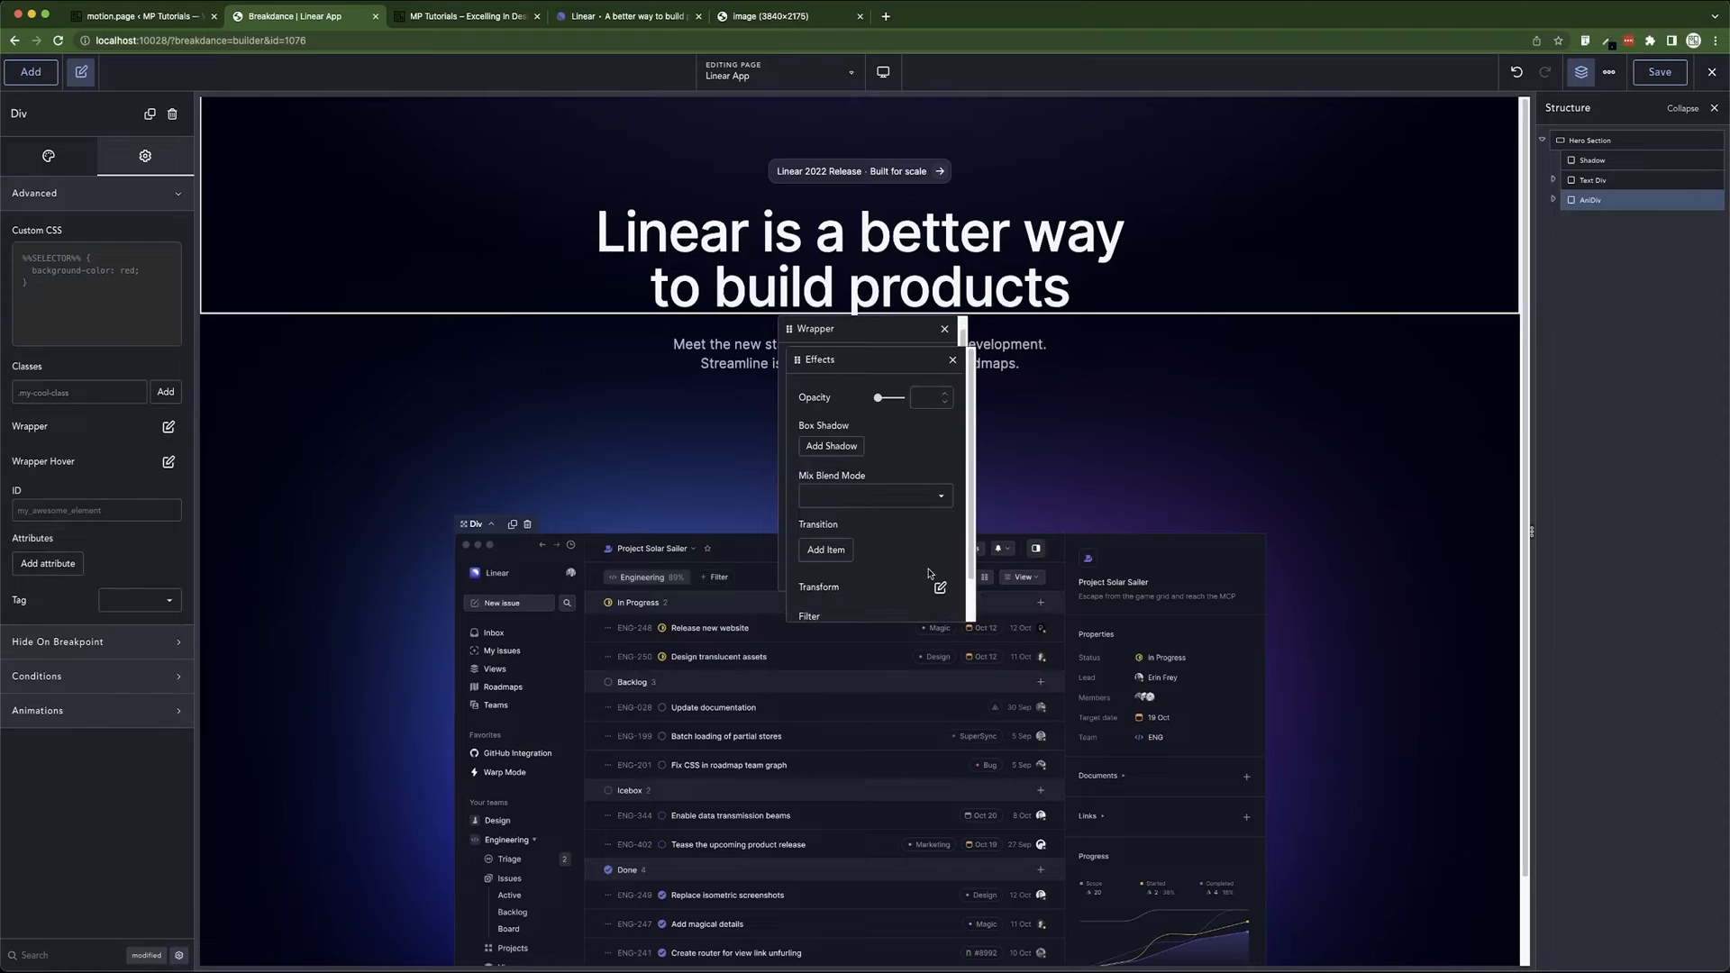
left_click_drag(846, 369, 838, 338)
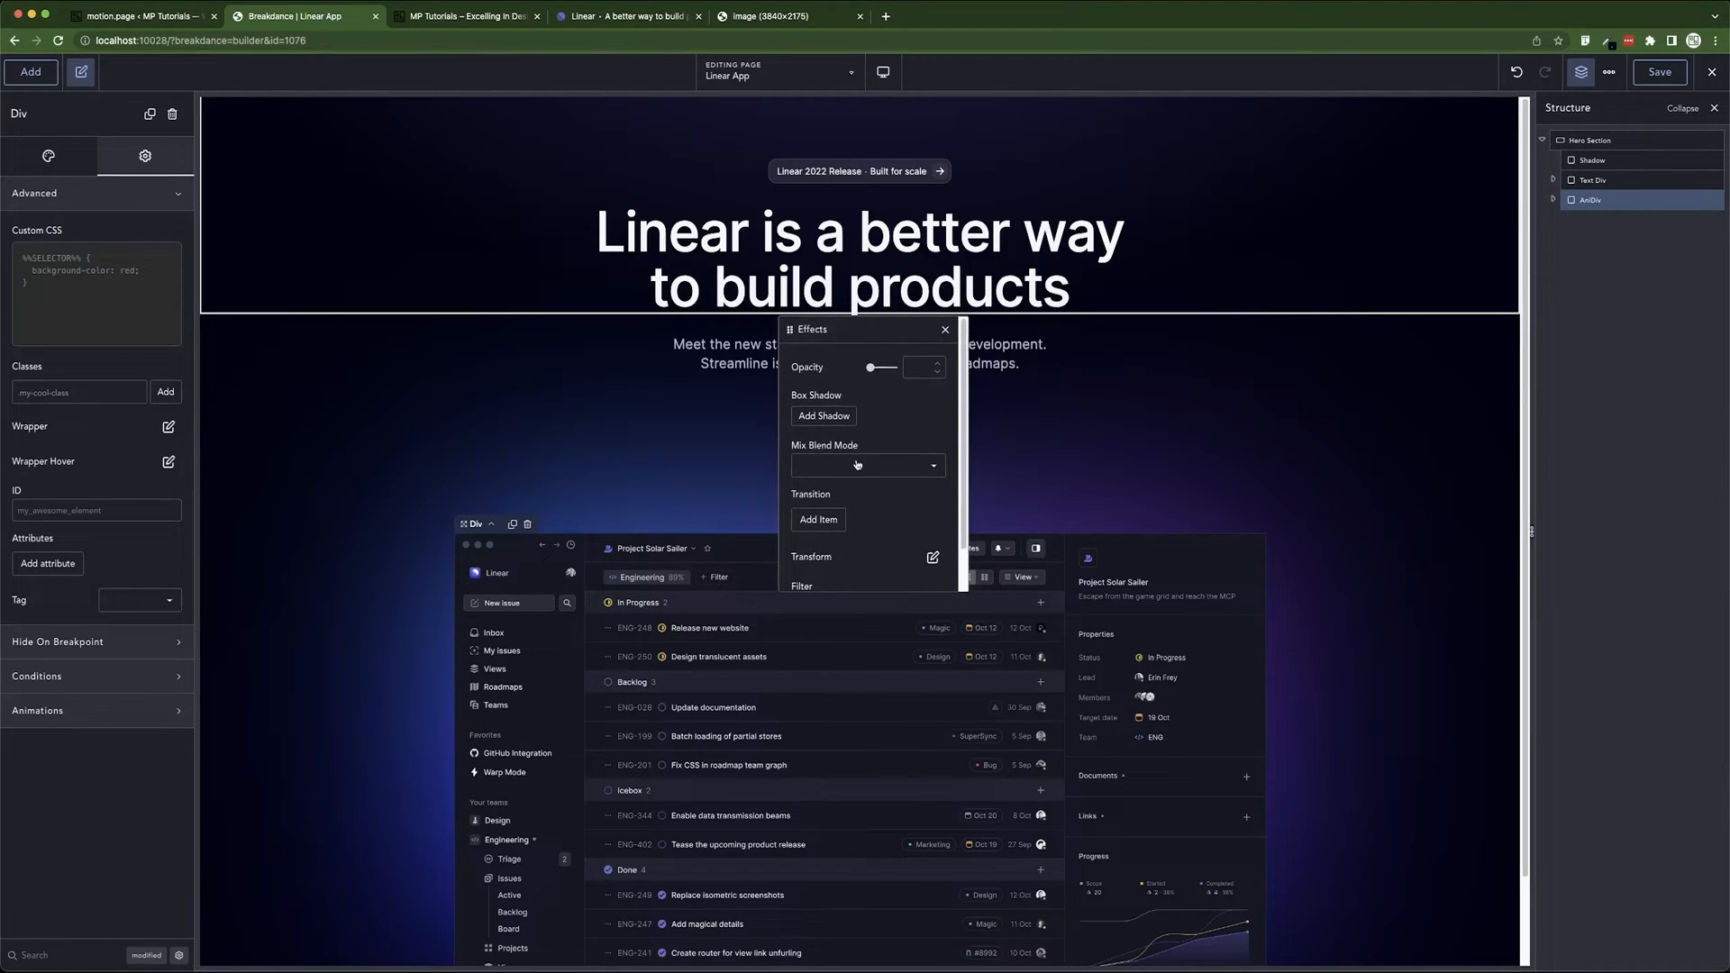
scroll(878, 468, "down", 1)
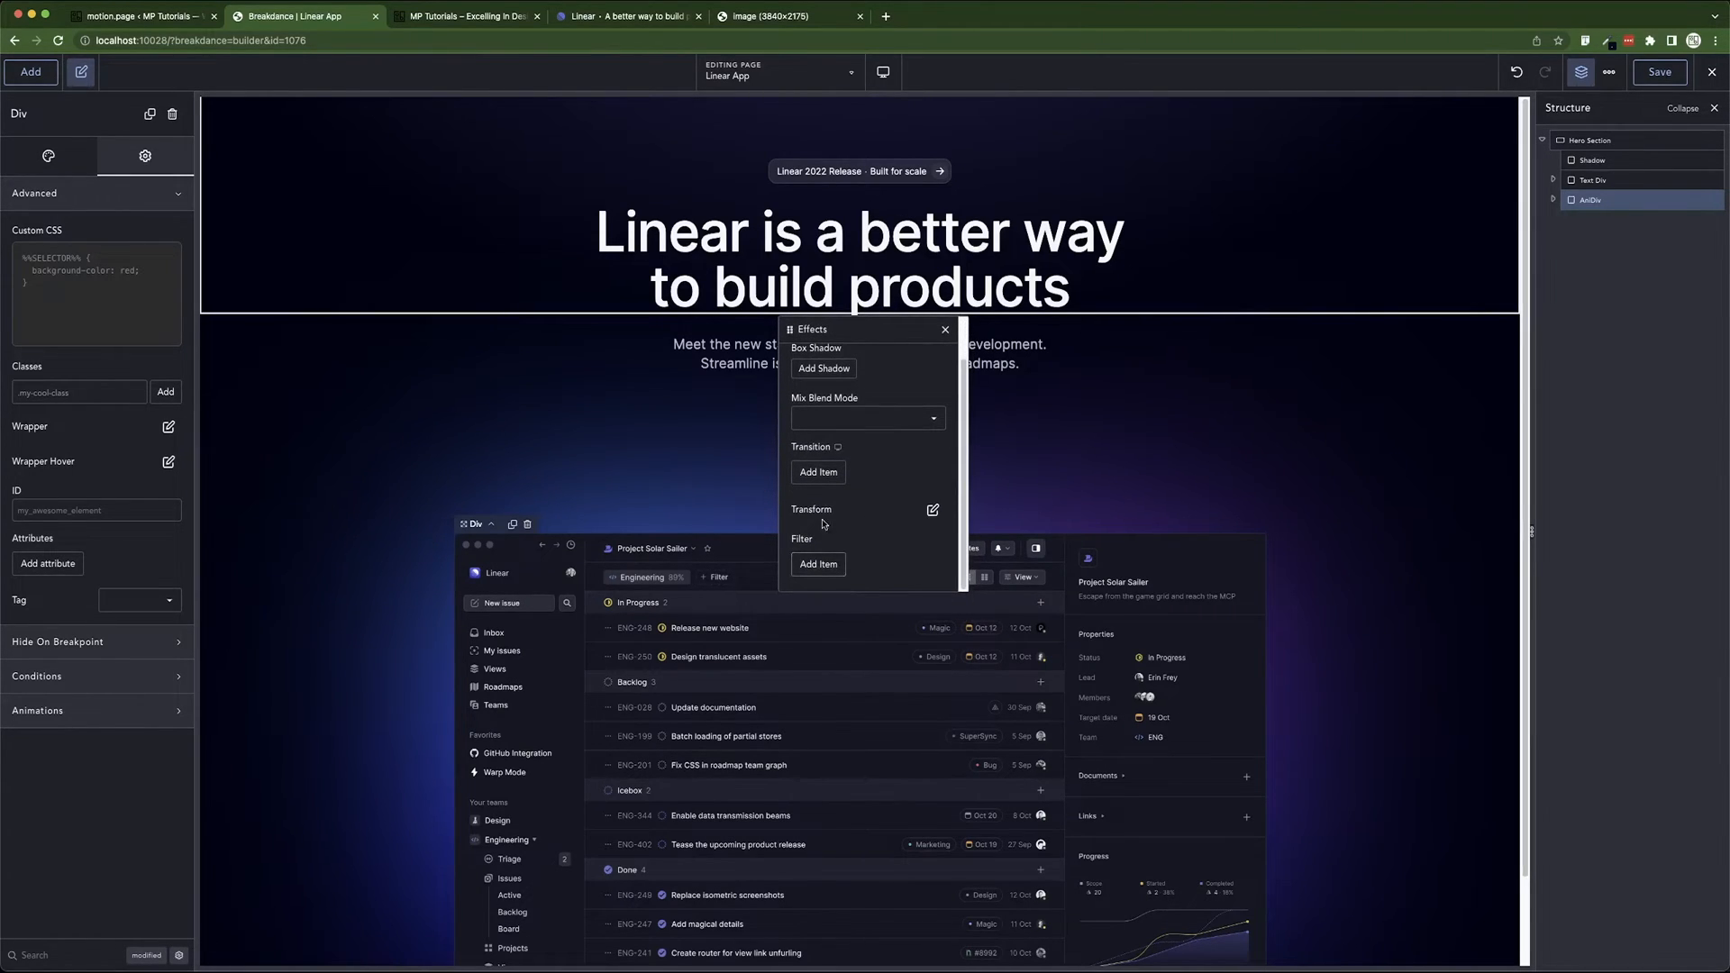
left_click(932, 509)
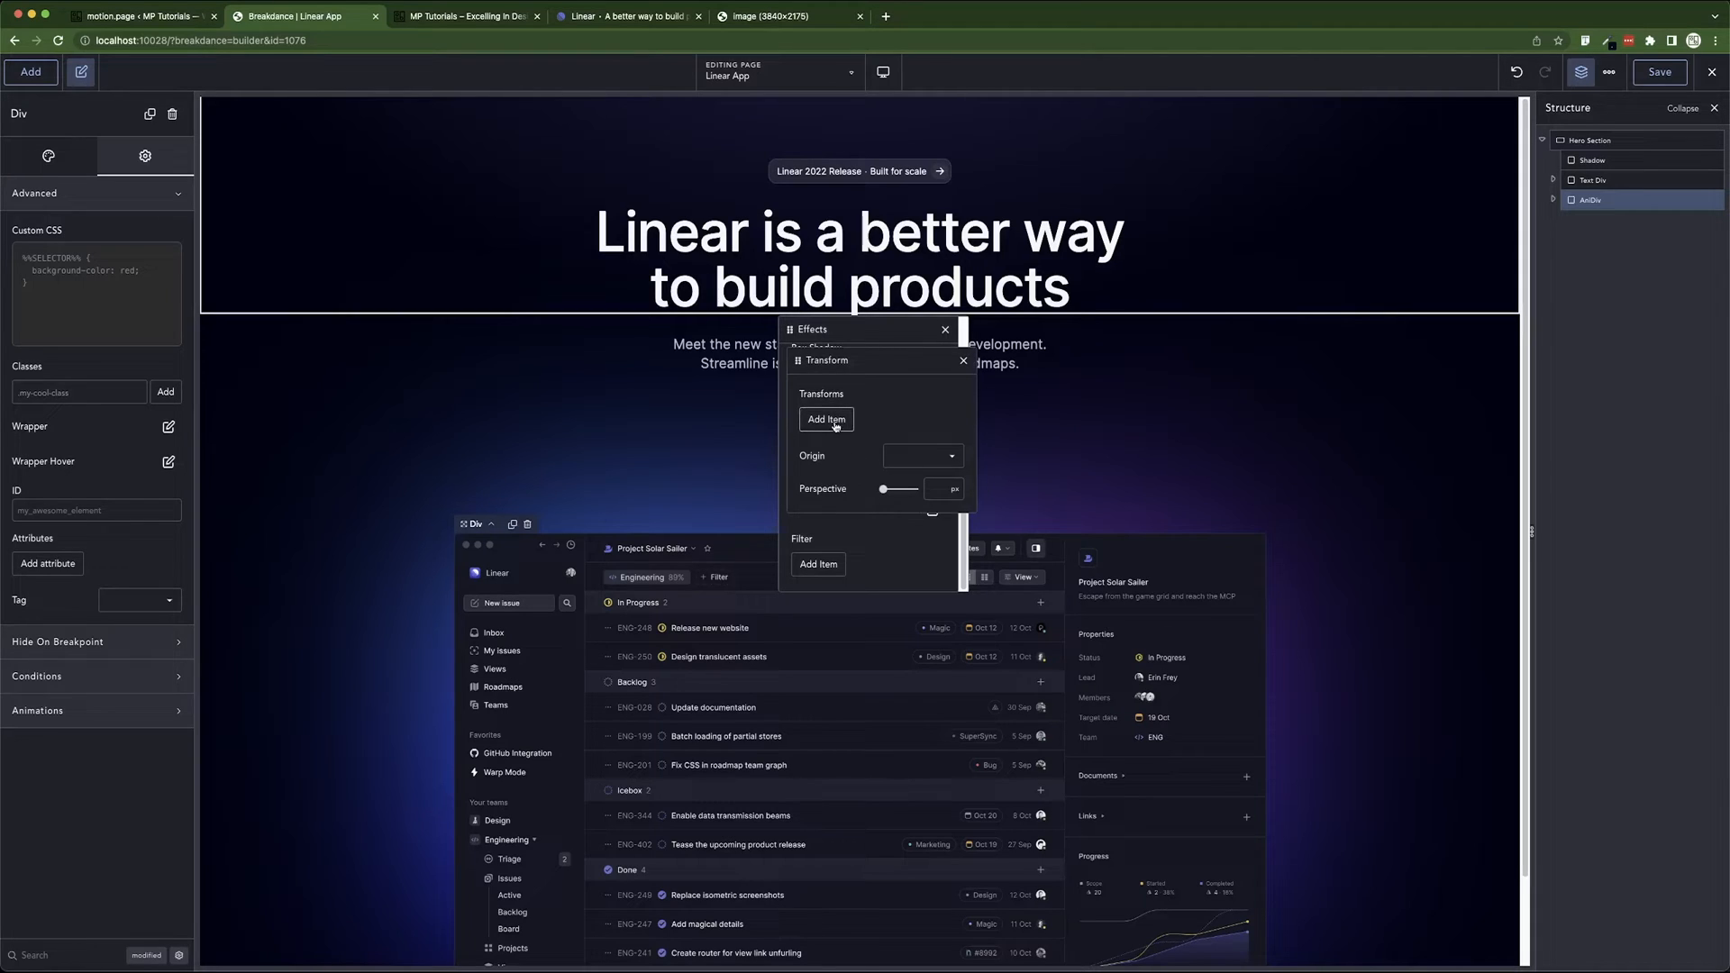
- Add a perspective transform to the AniDiv's wrapper
left_click(826, 419)
left_click(871, 477)
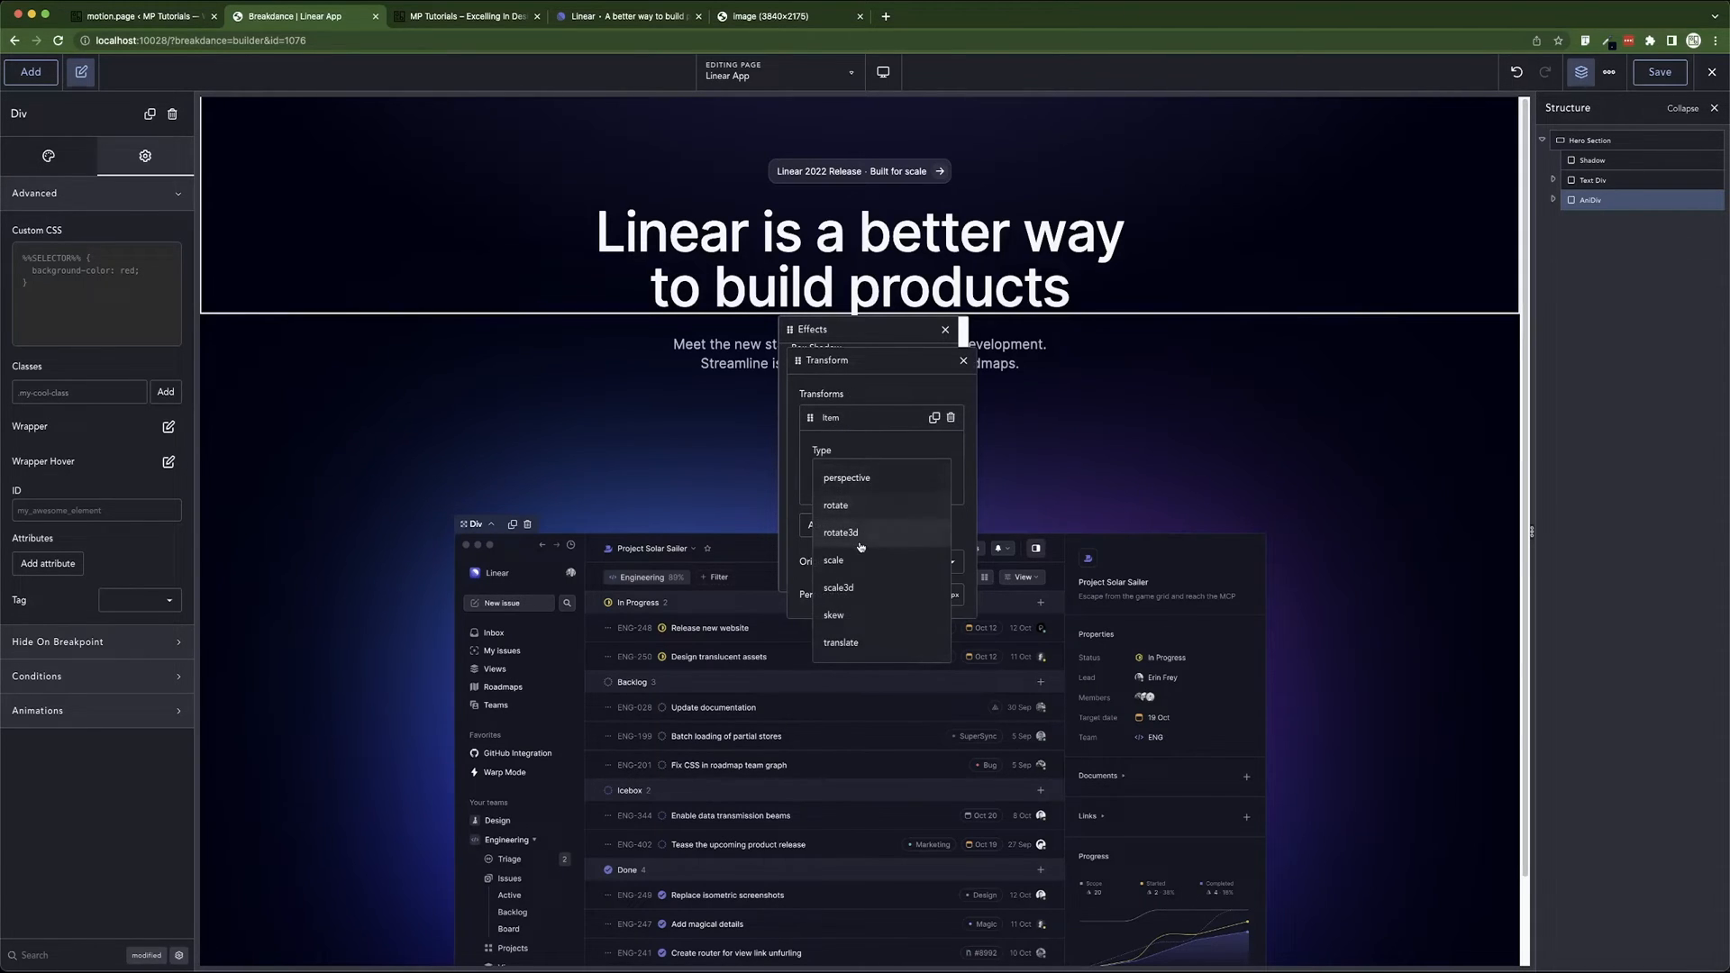
left_click(847, 477)
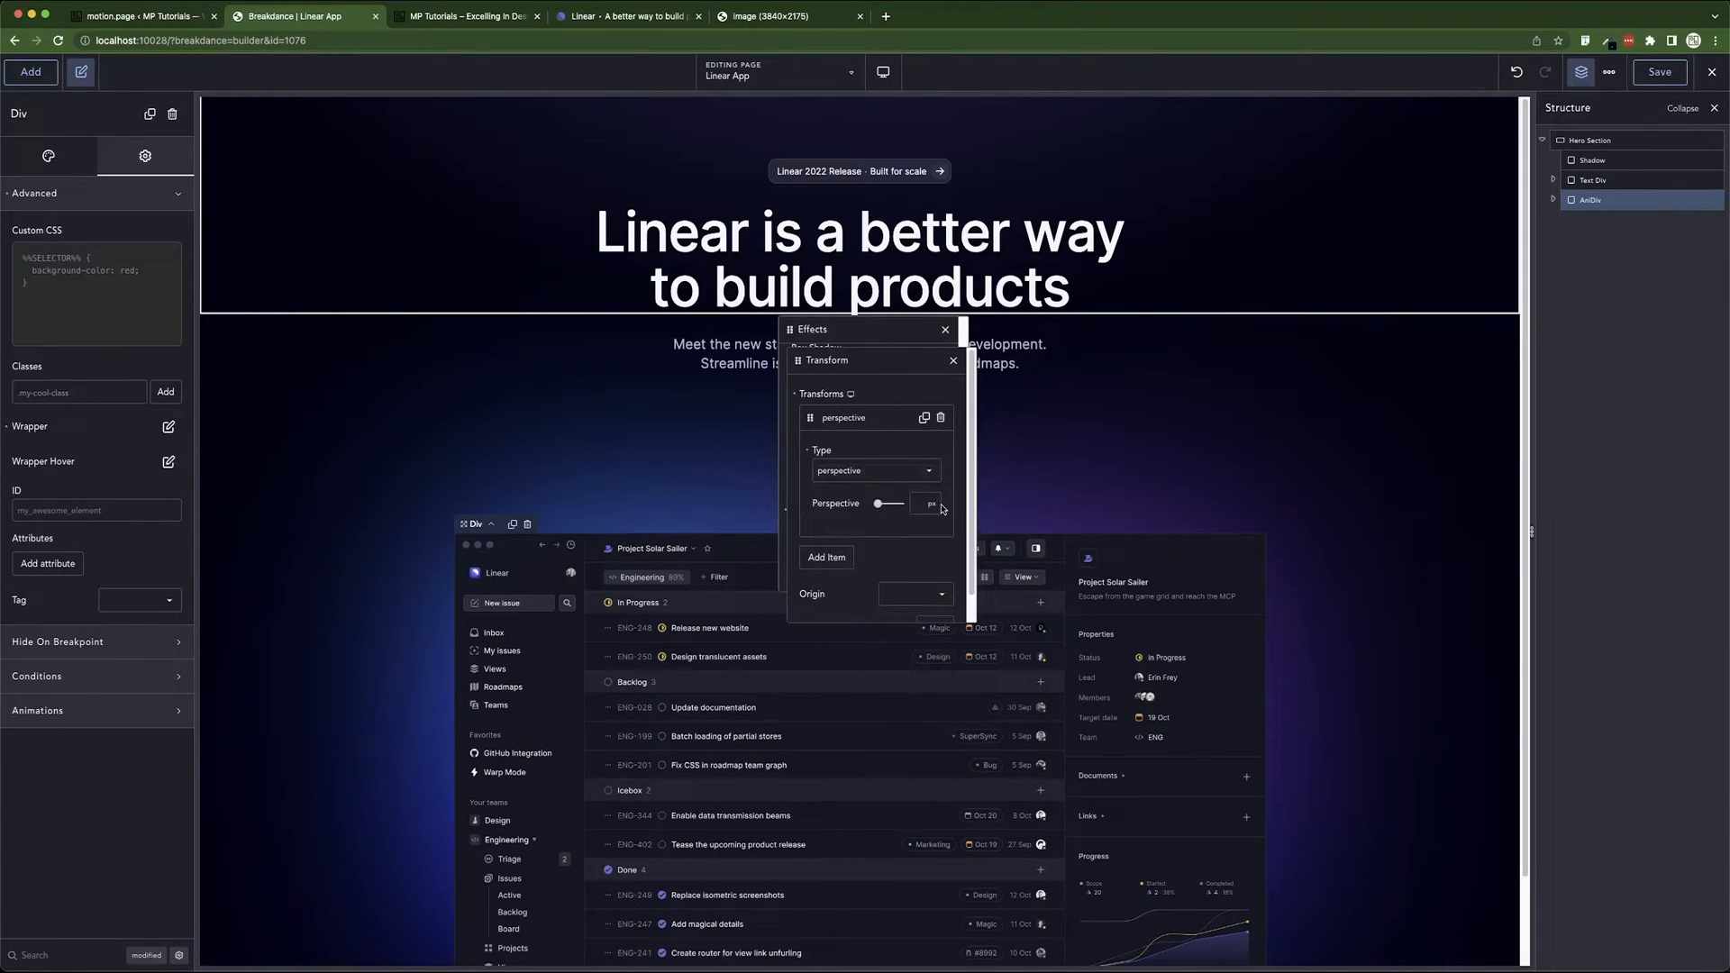
left_click(854, 419)
- Add a rotate3d transform to the AniDiv's wrapper with X set to 1 and an angle of 35 degrees
left_click(827, 451)
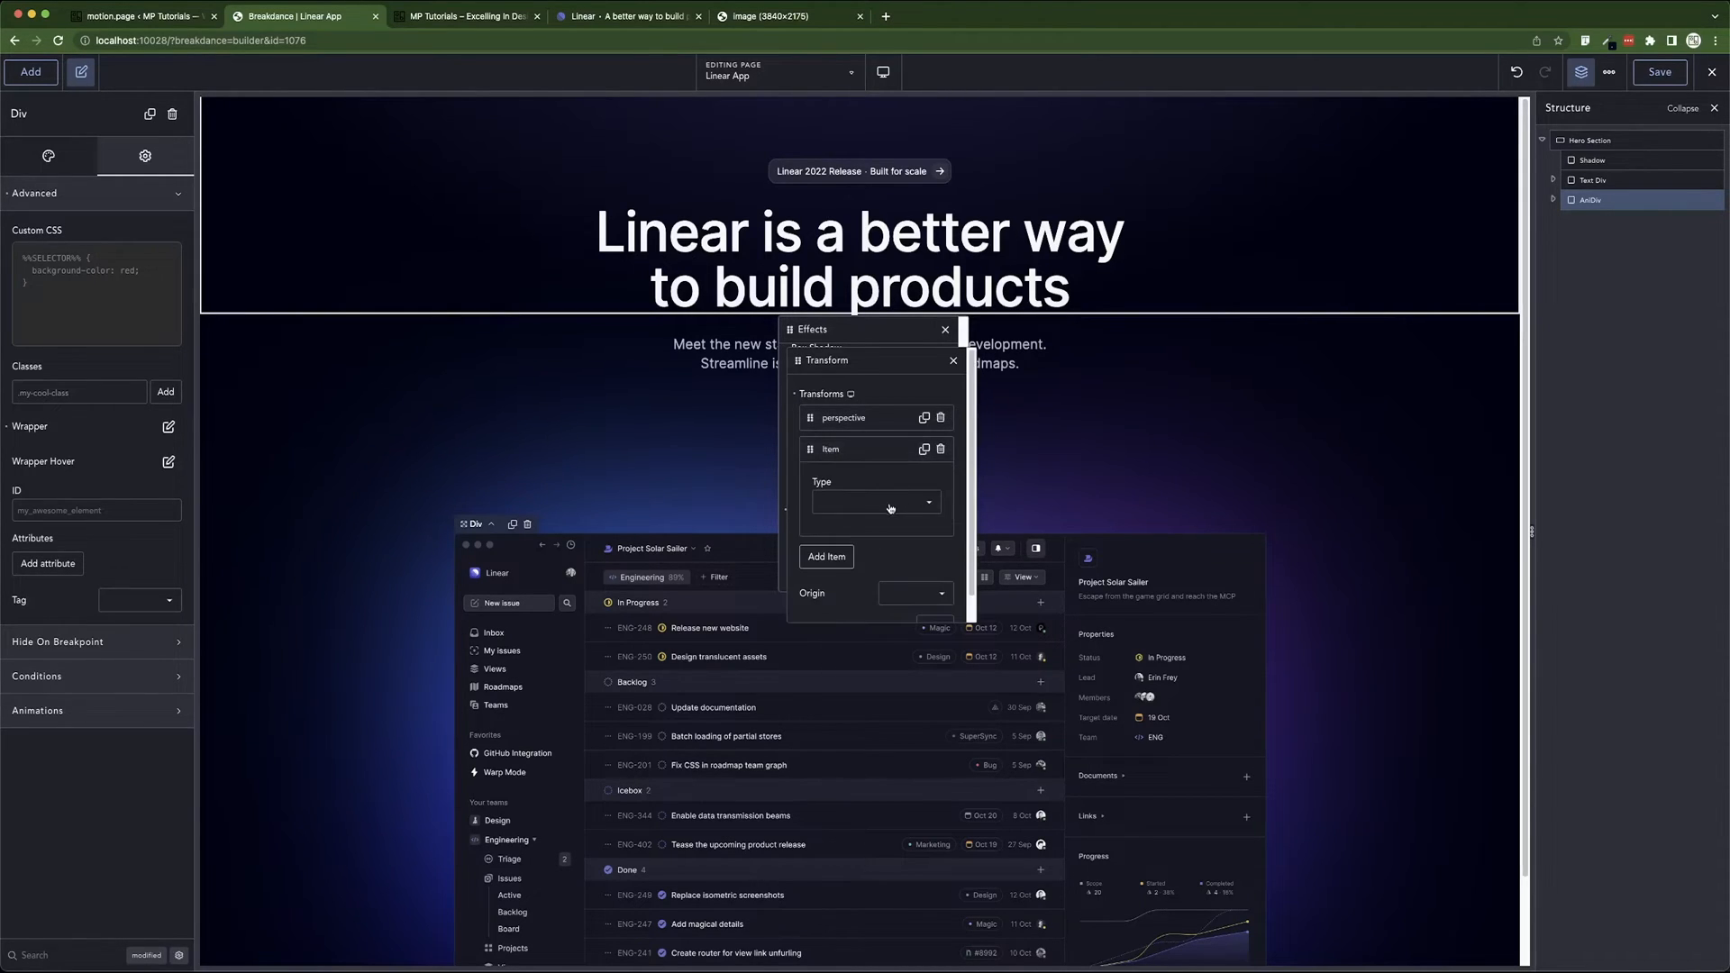
left_click(874, 510)
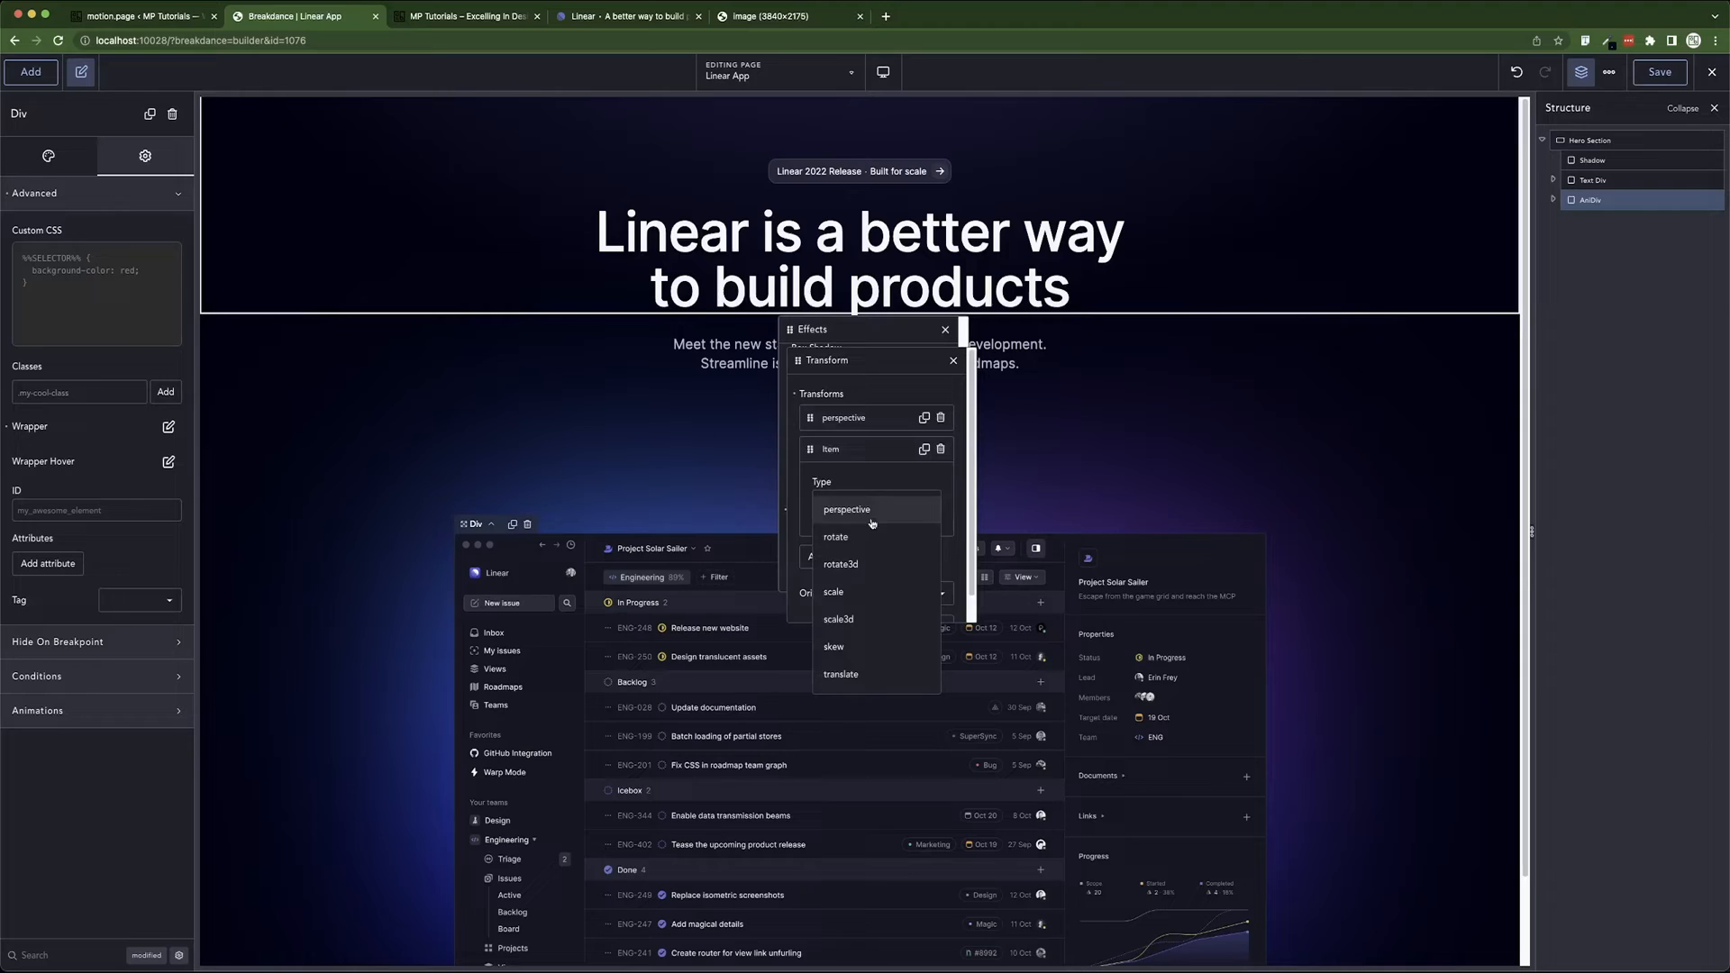
left_click(863, 577)
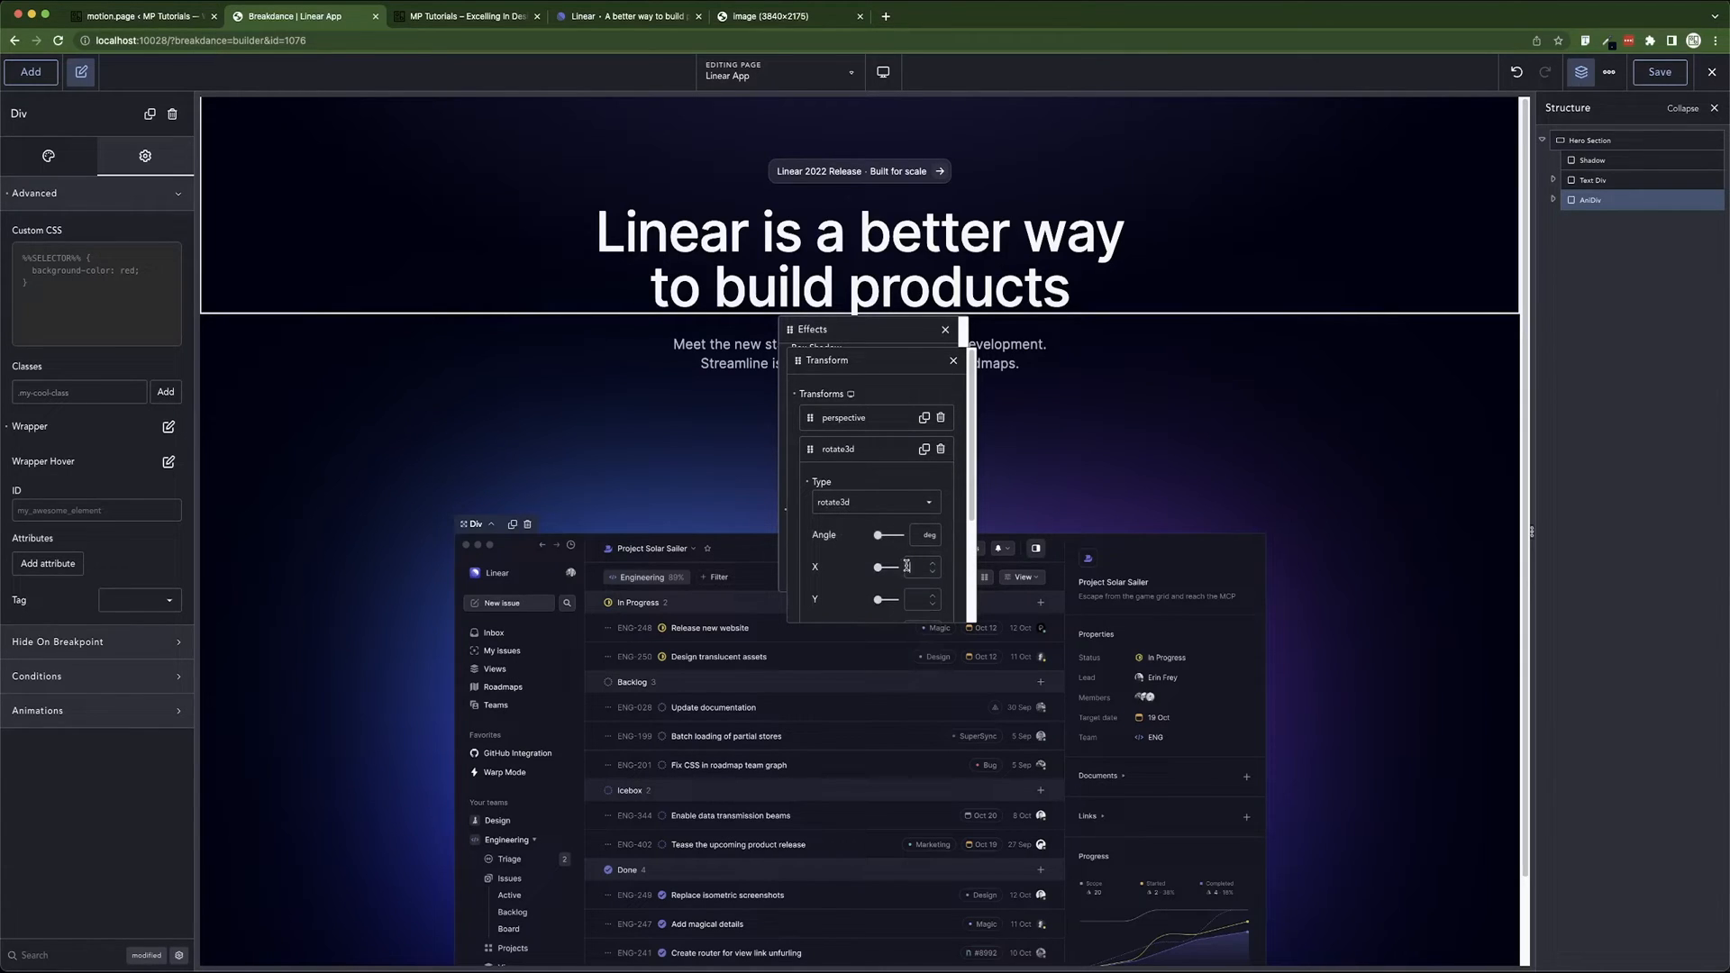
left_click_drag(879, 566, 899, 567)
left_click_drag(879, 538, 882, 536)
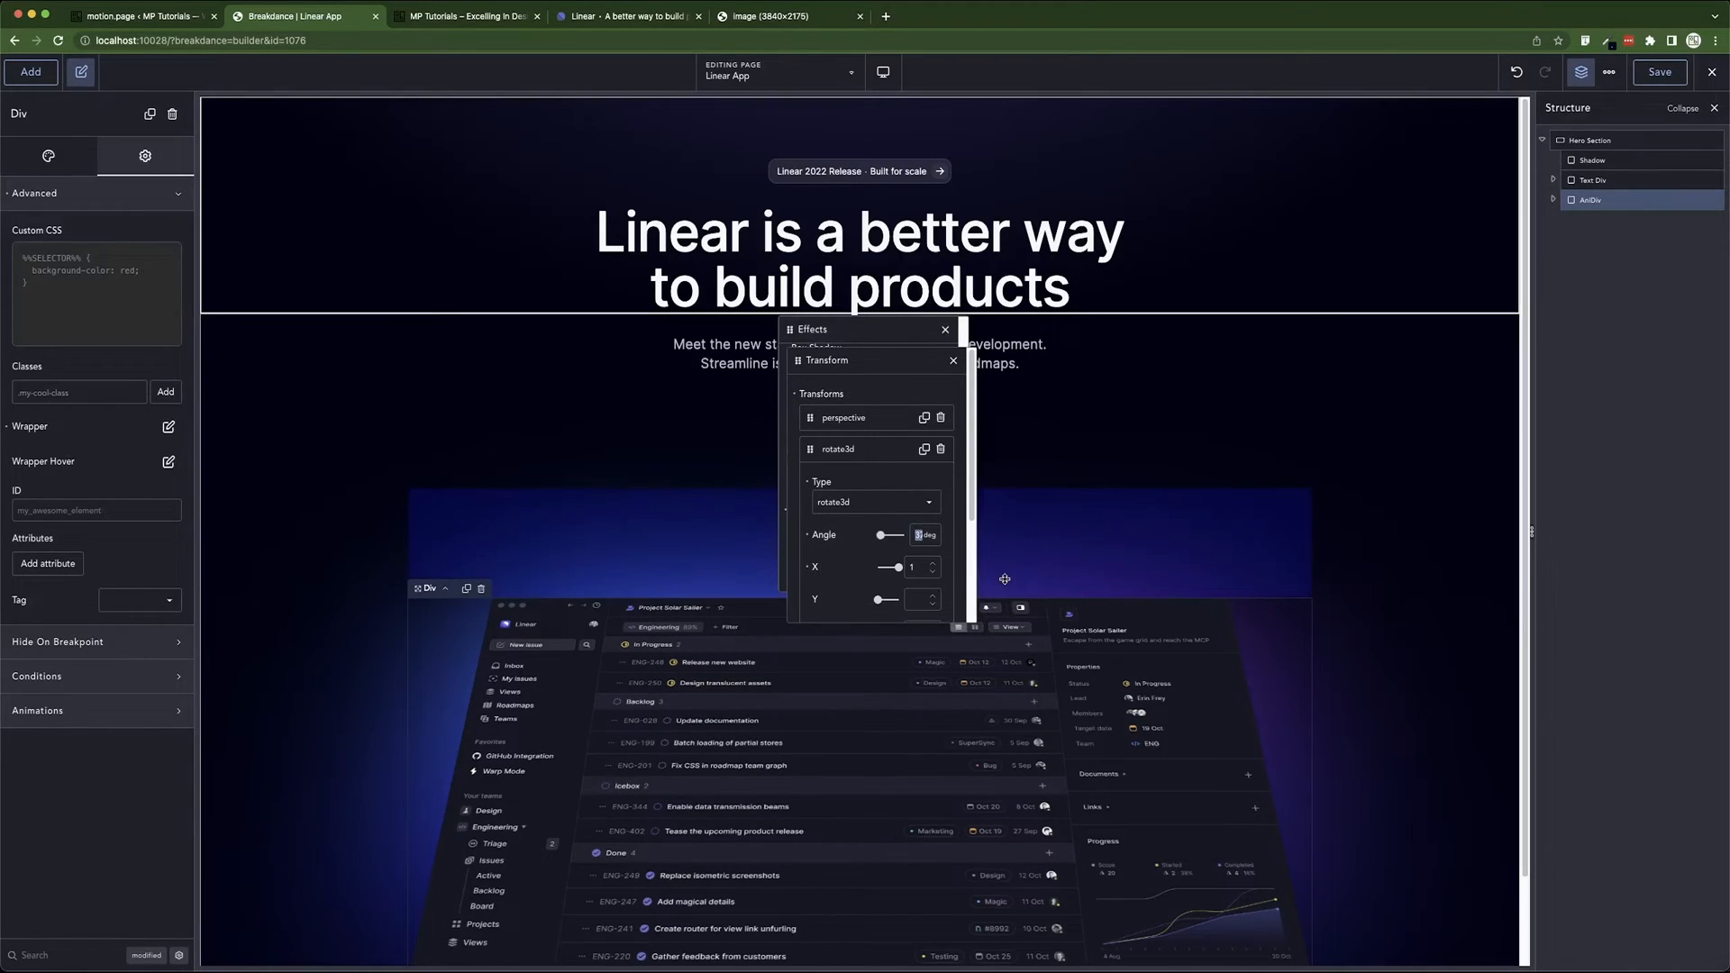
type("35")
left_click(369, 441)
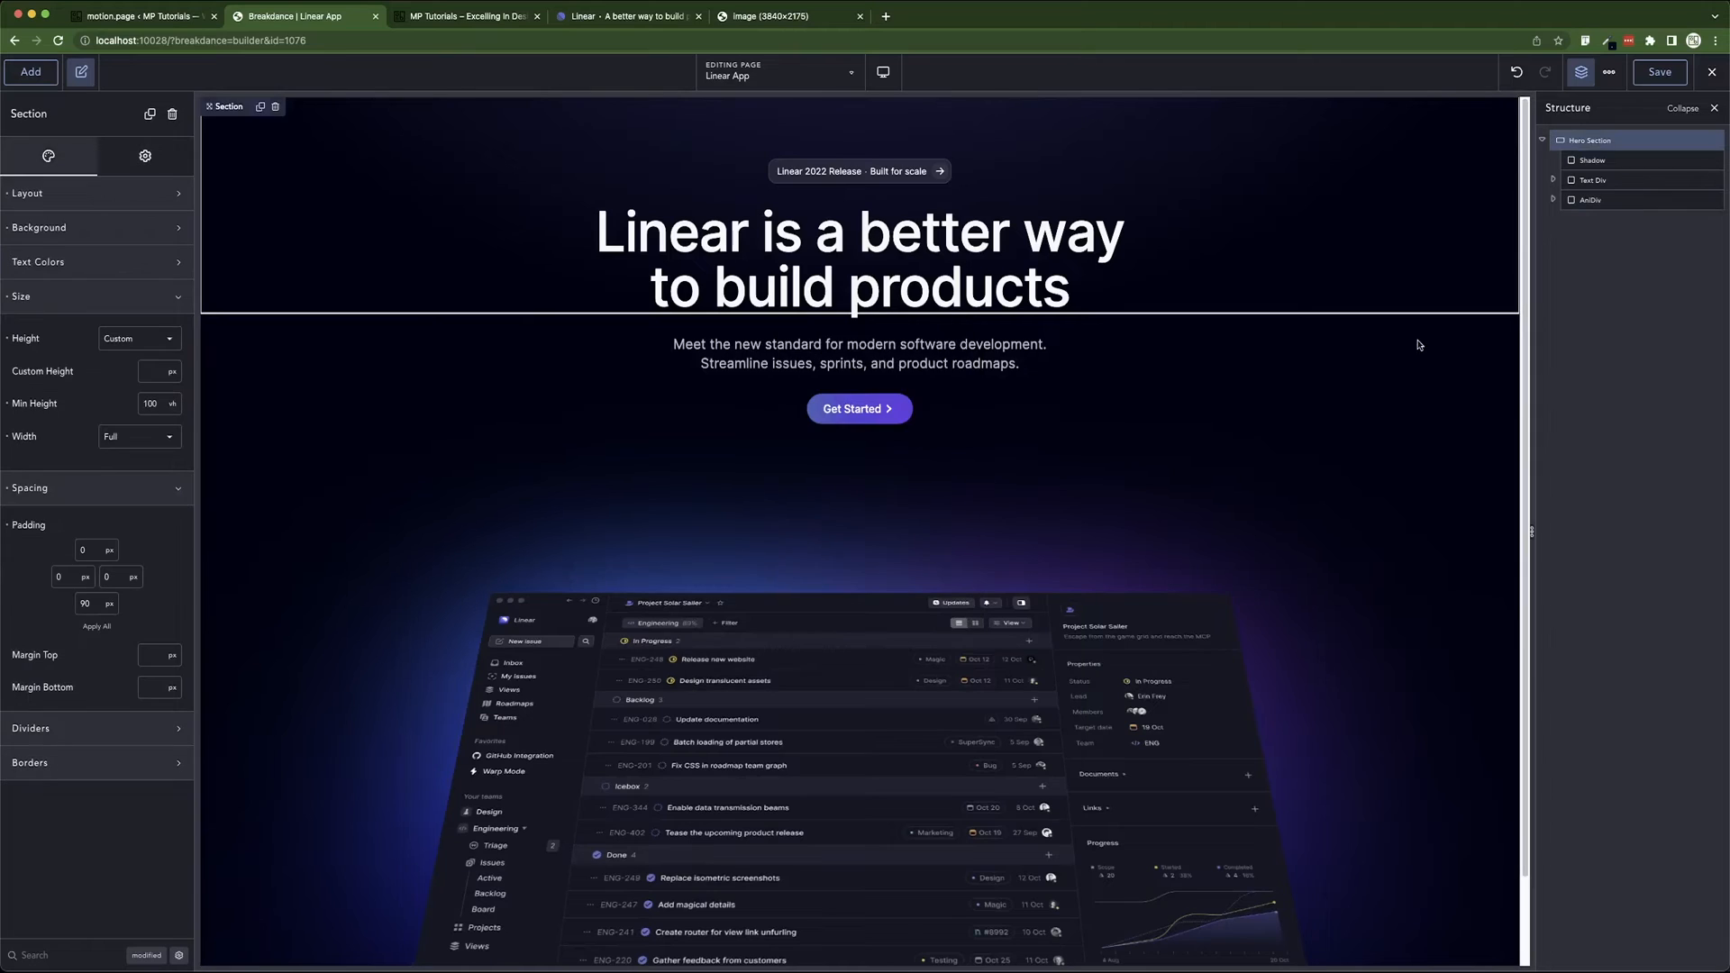
- Save the page and reload the published MP Tutorials page to check the tilted screenshot
left_click(1660, 72)
scroll(1186, 500, "down", 2)
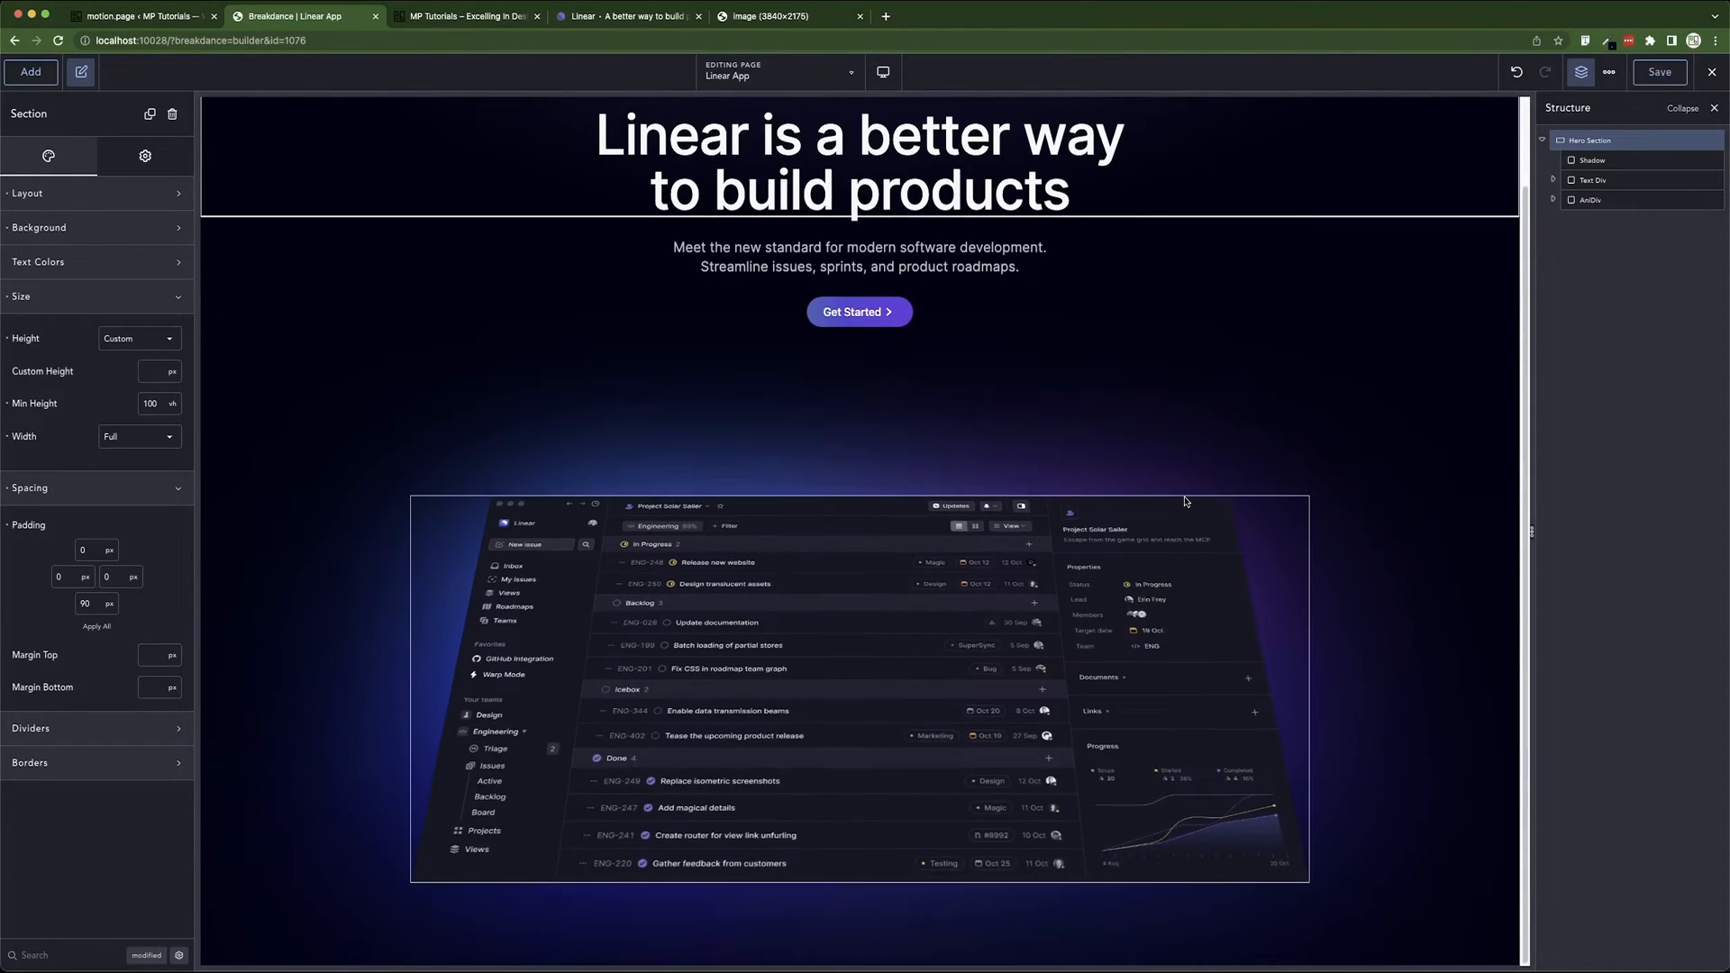
left_click(491, 21)
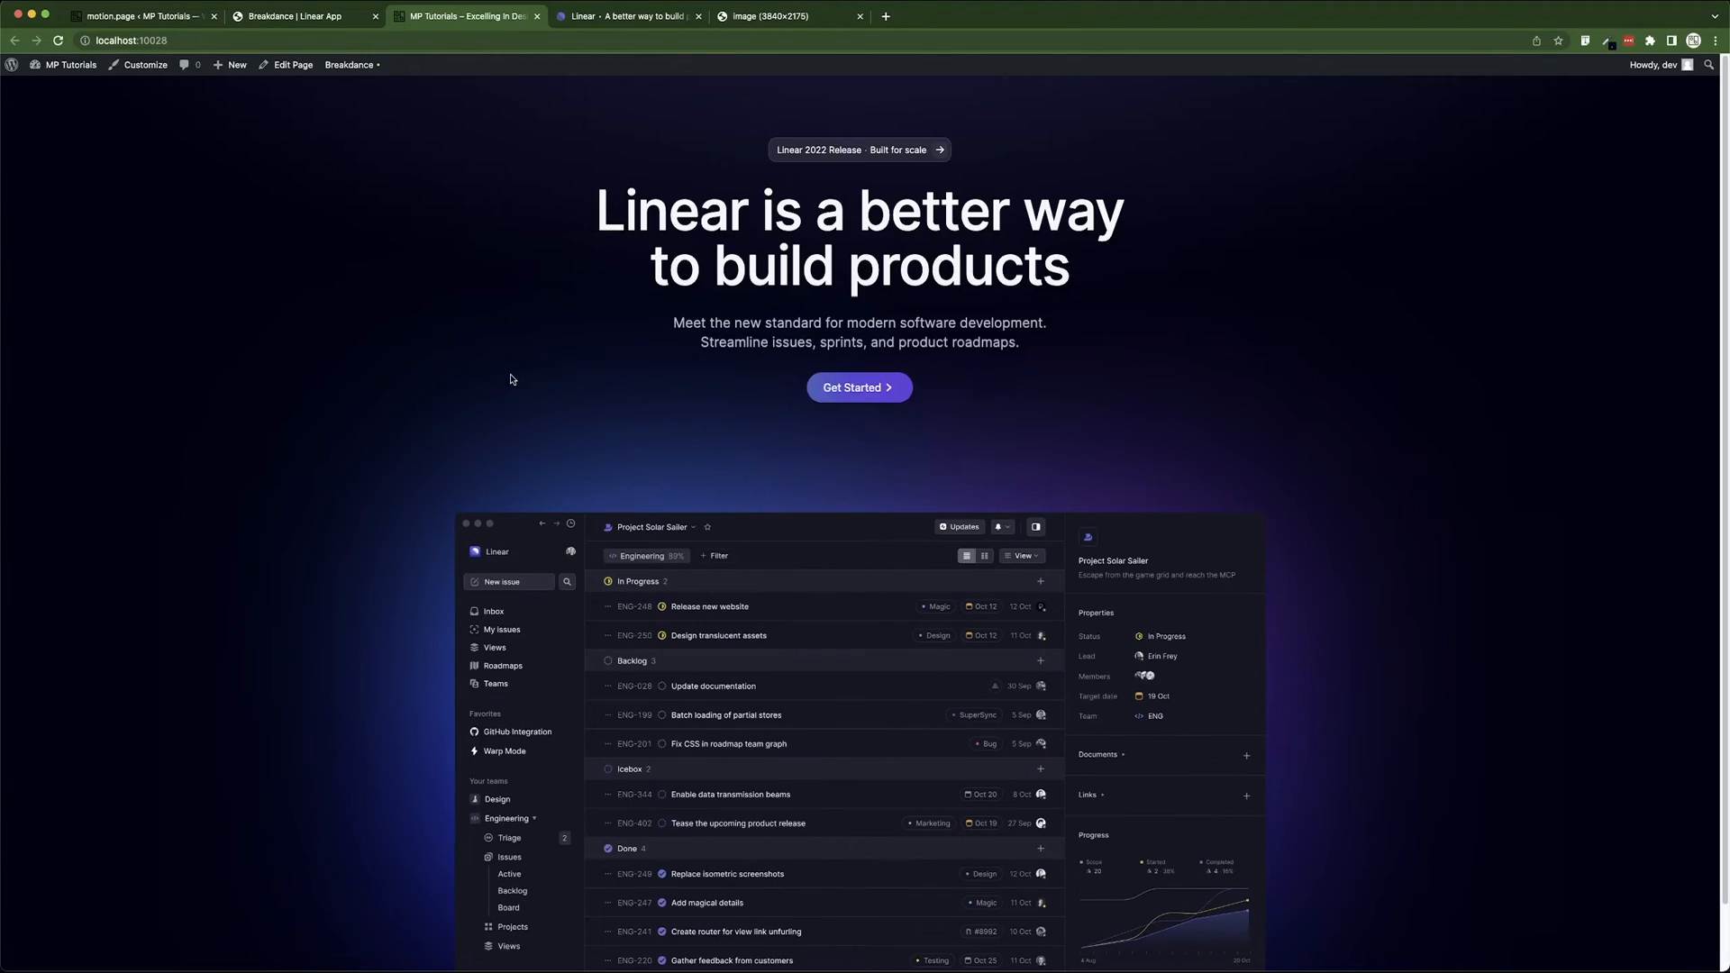
key("super+r")
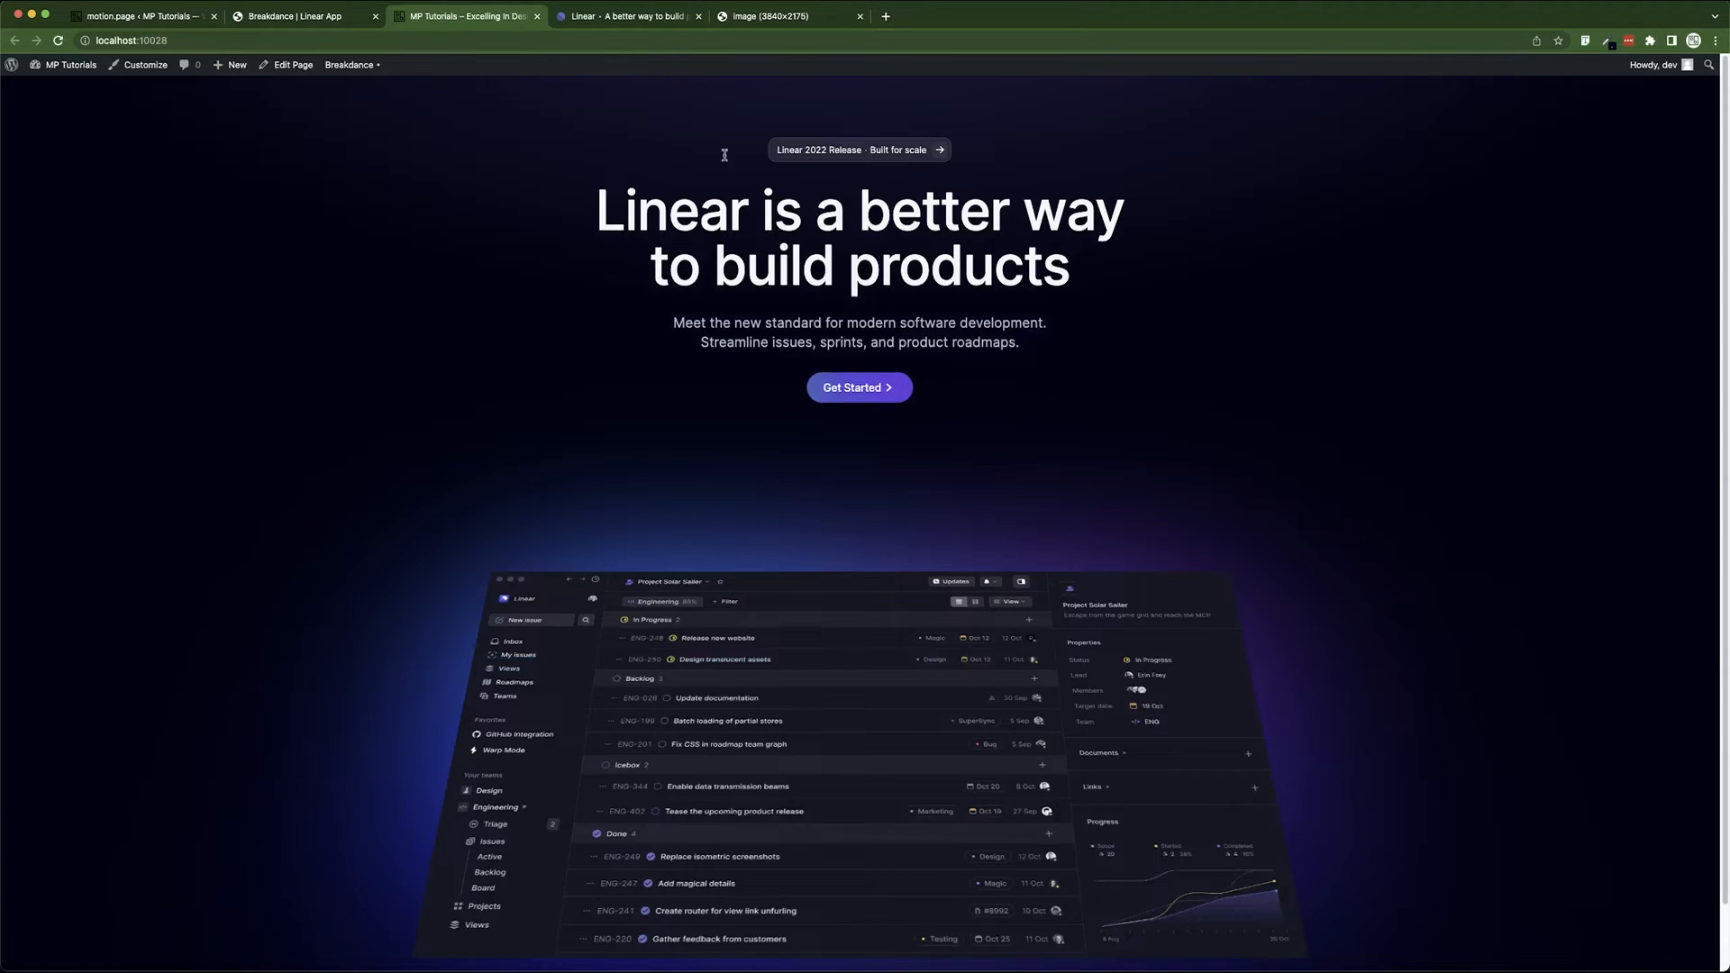
- Reload the Linear website to watch its hero animation and compare it with the published page's tilted screenshot
left_click(608, 20)
key("super+r")
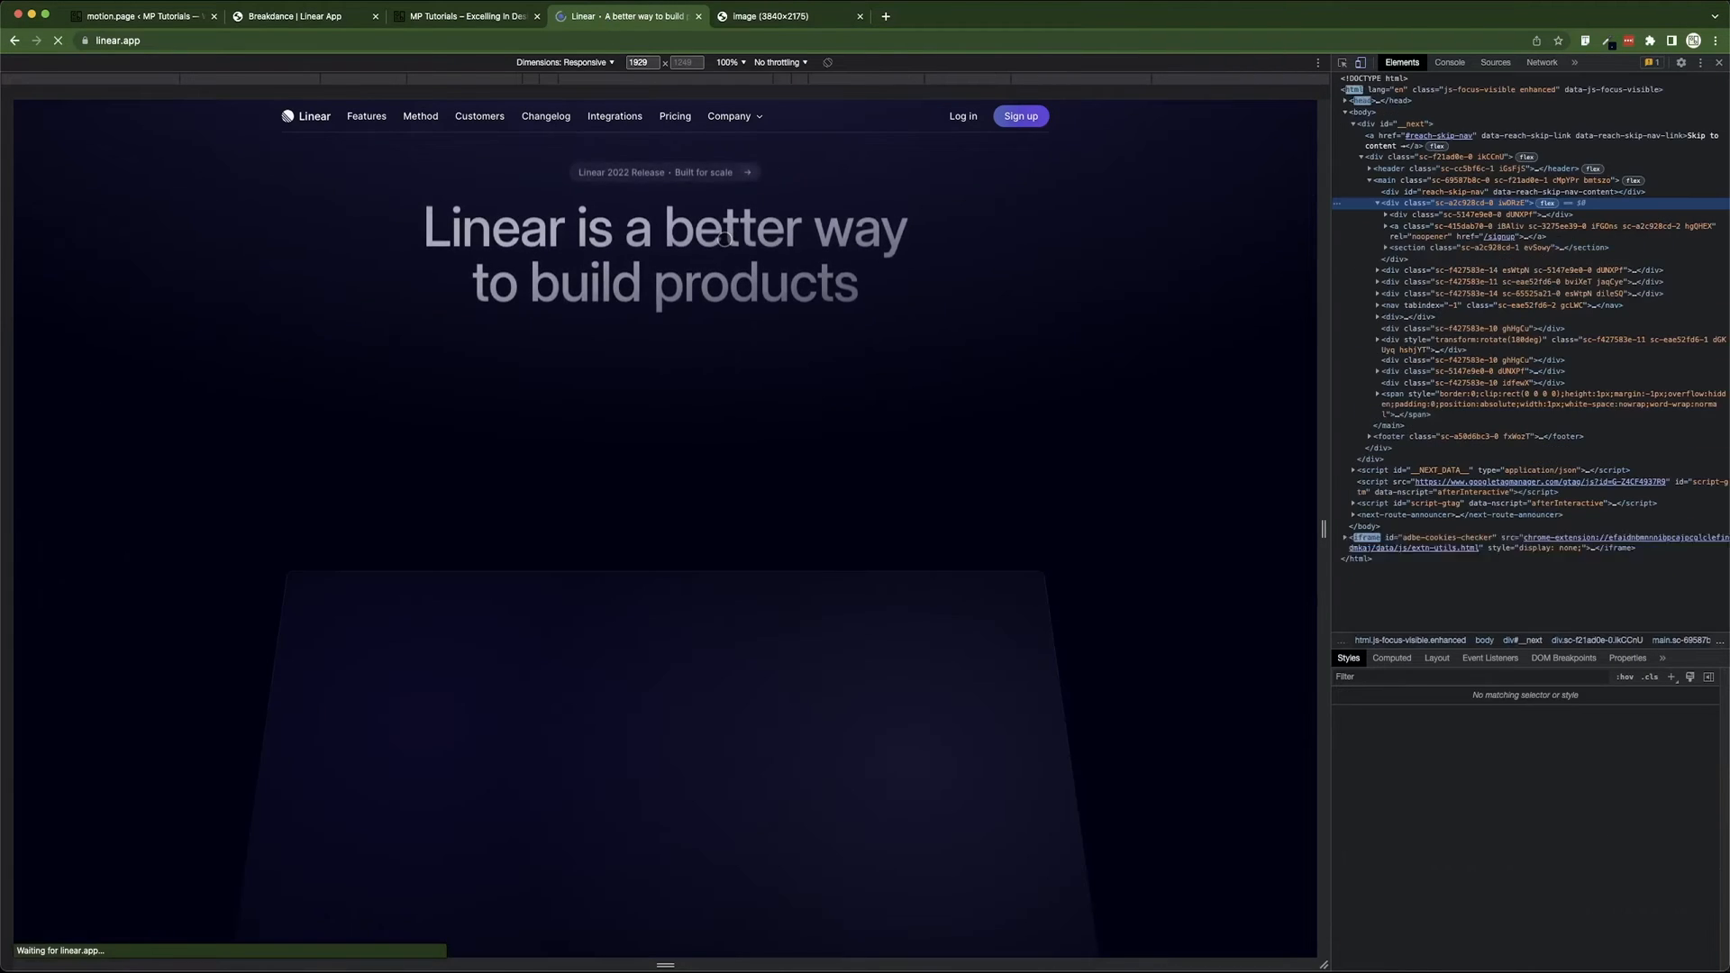
left_click(487, 19)
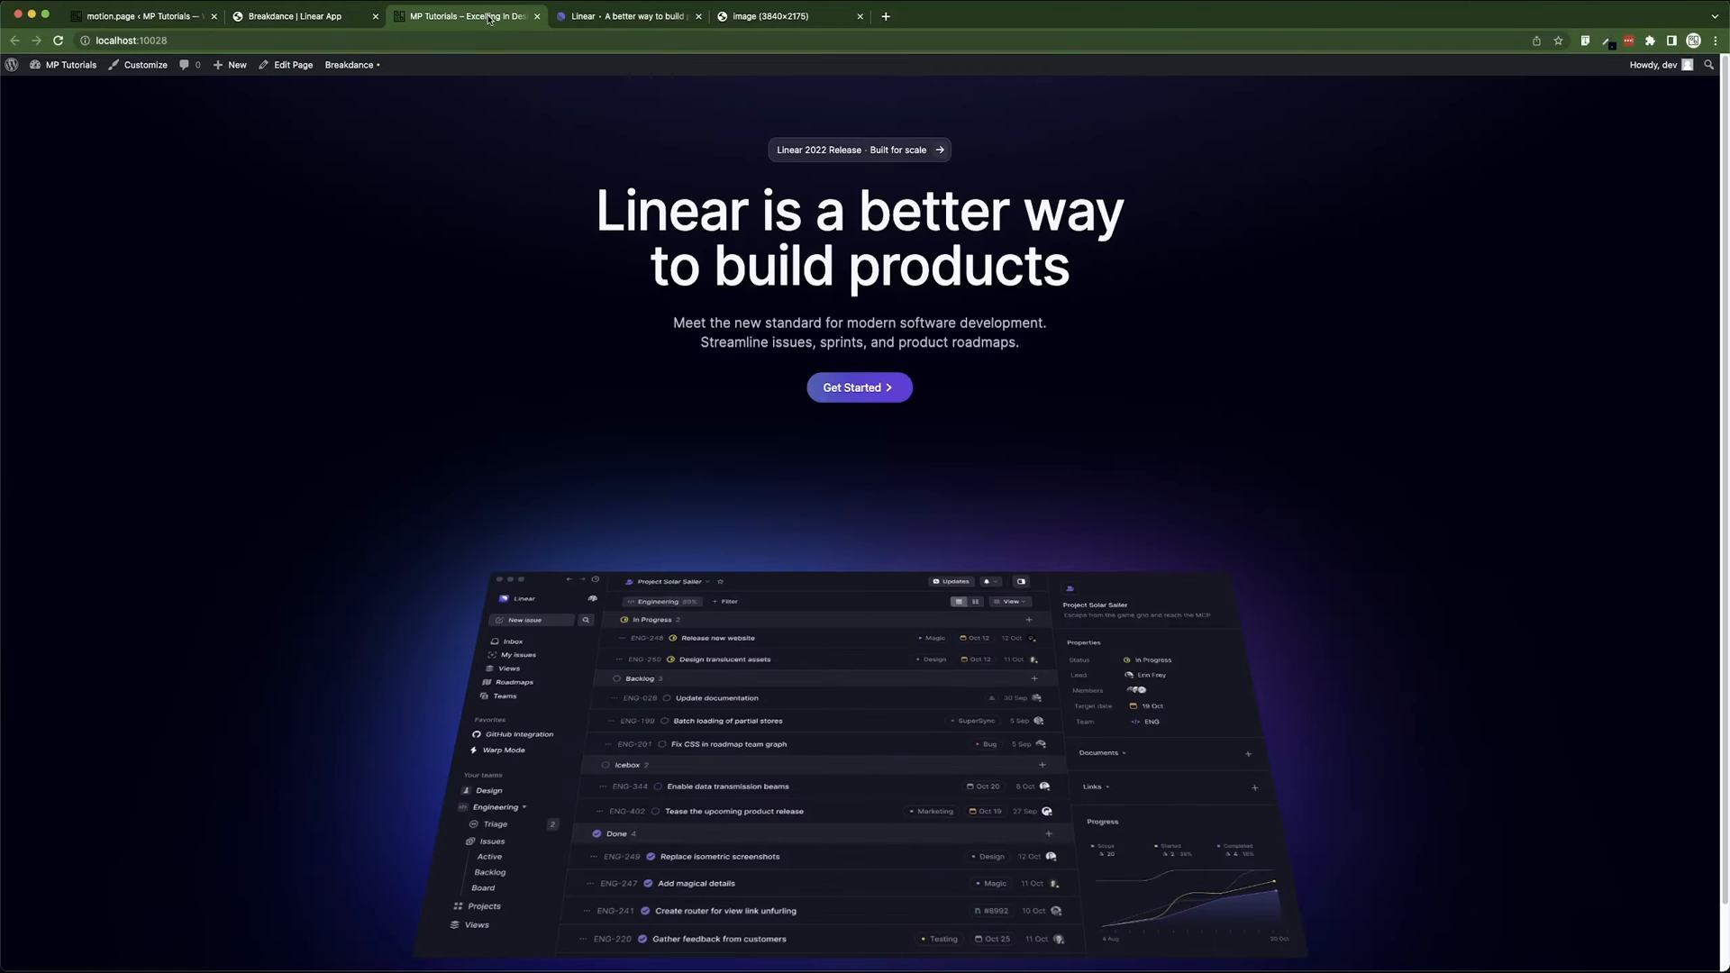
scroll(1120, 431, "down", 2)
scroll(1139, 541, "up", 2)
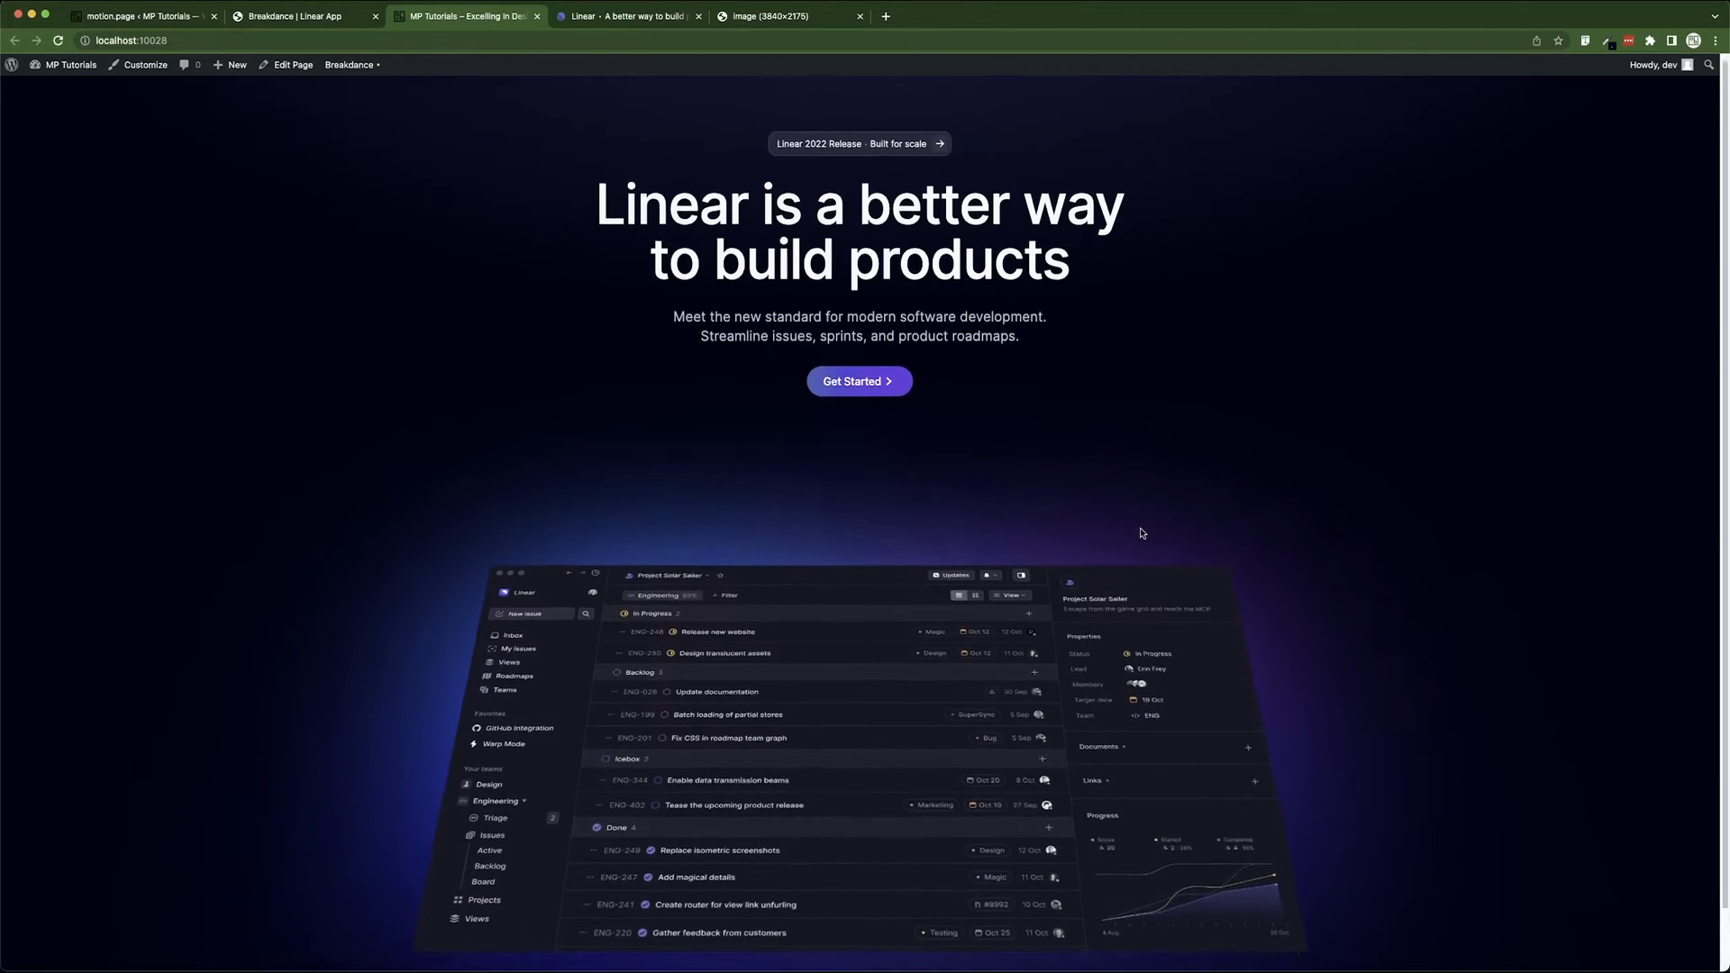
scroll(1141, 534, "down", 2)
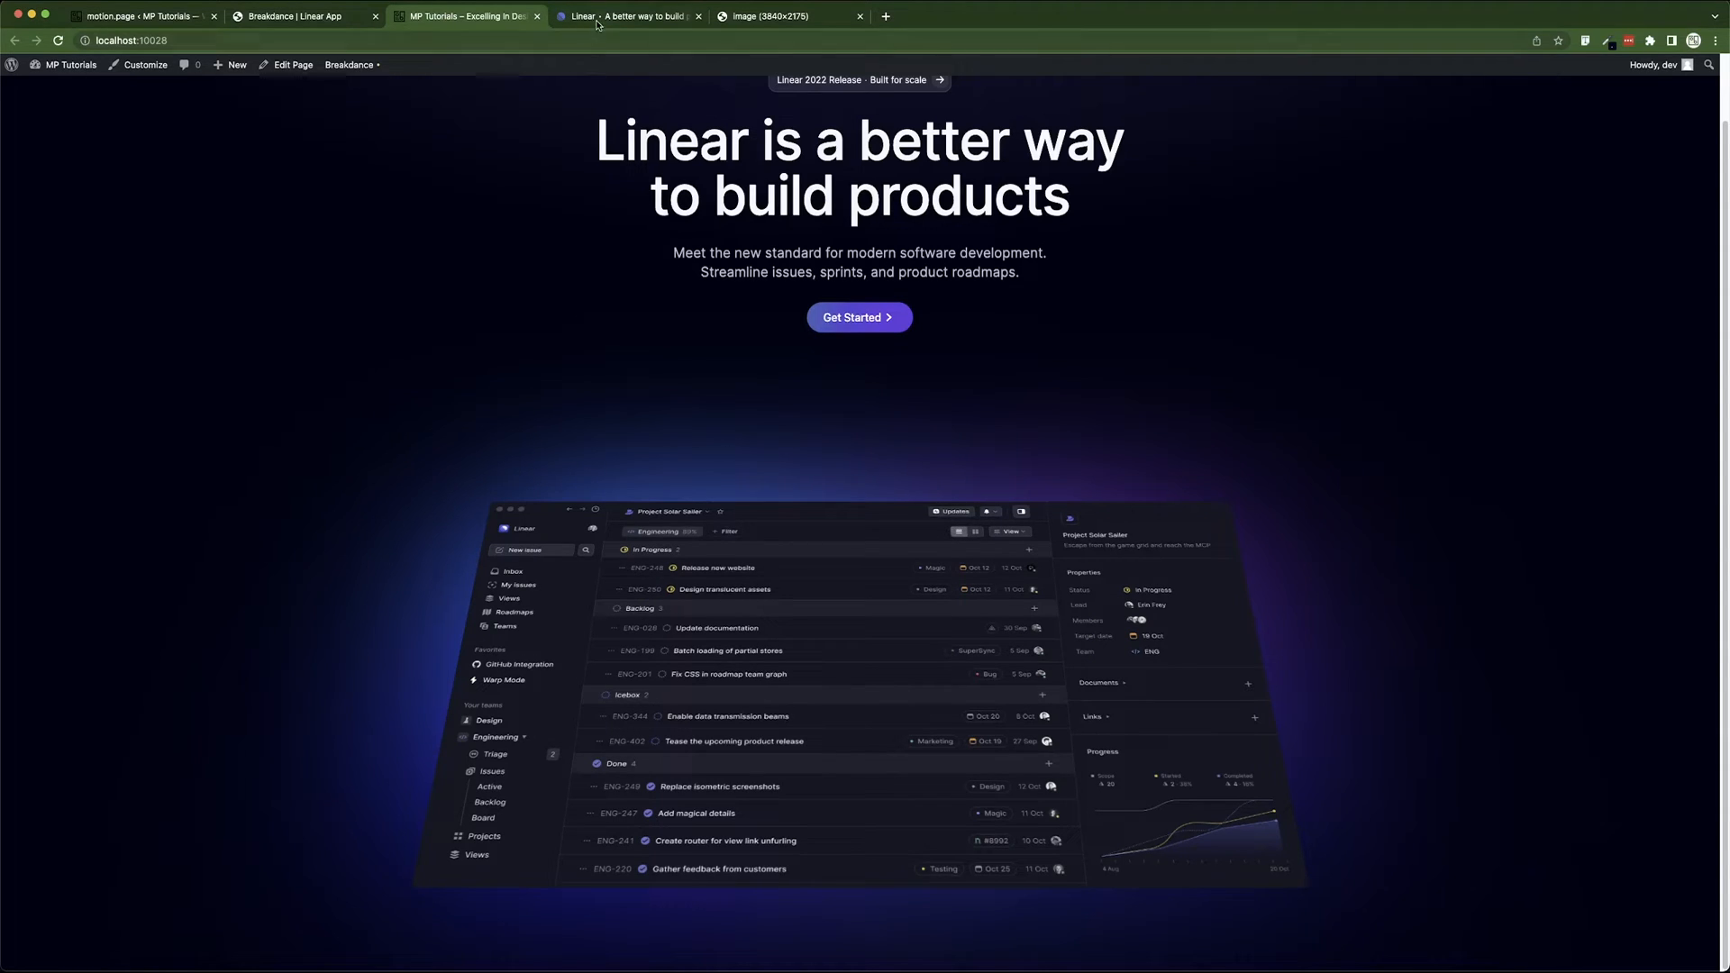
- Return to the Breakdance editor and bring up the Shadow div's non-design settings
left_click(309, 24)
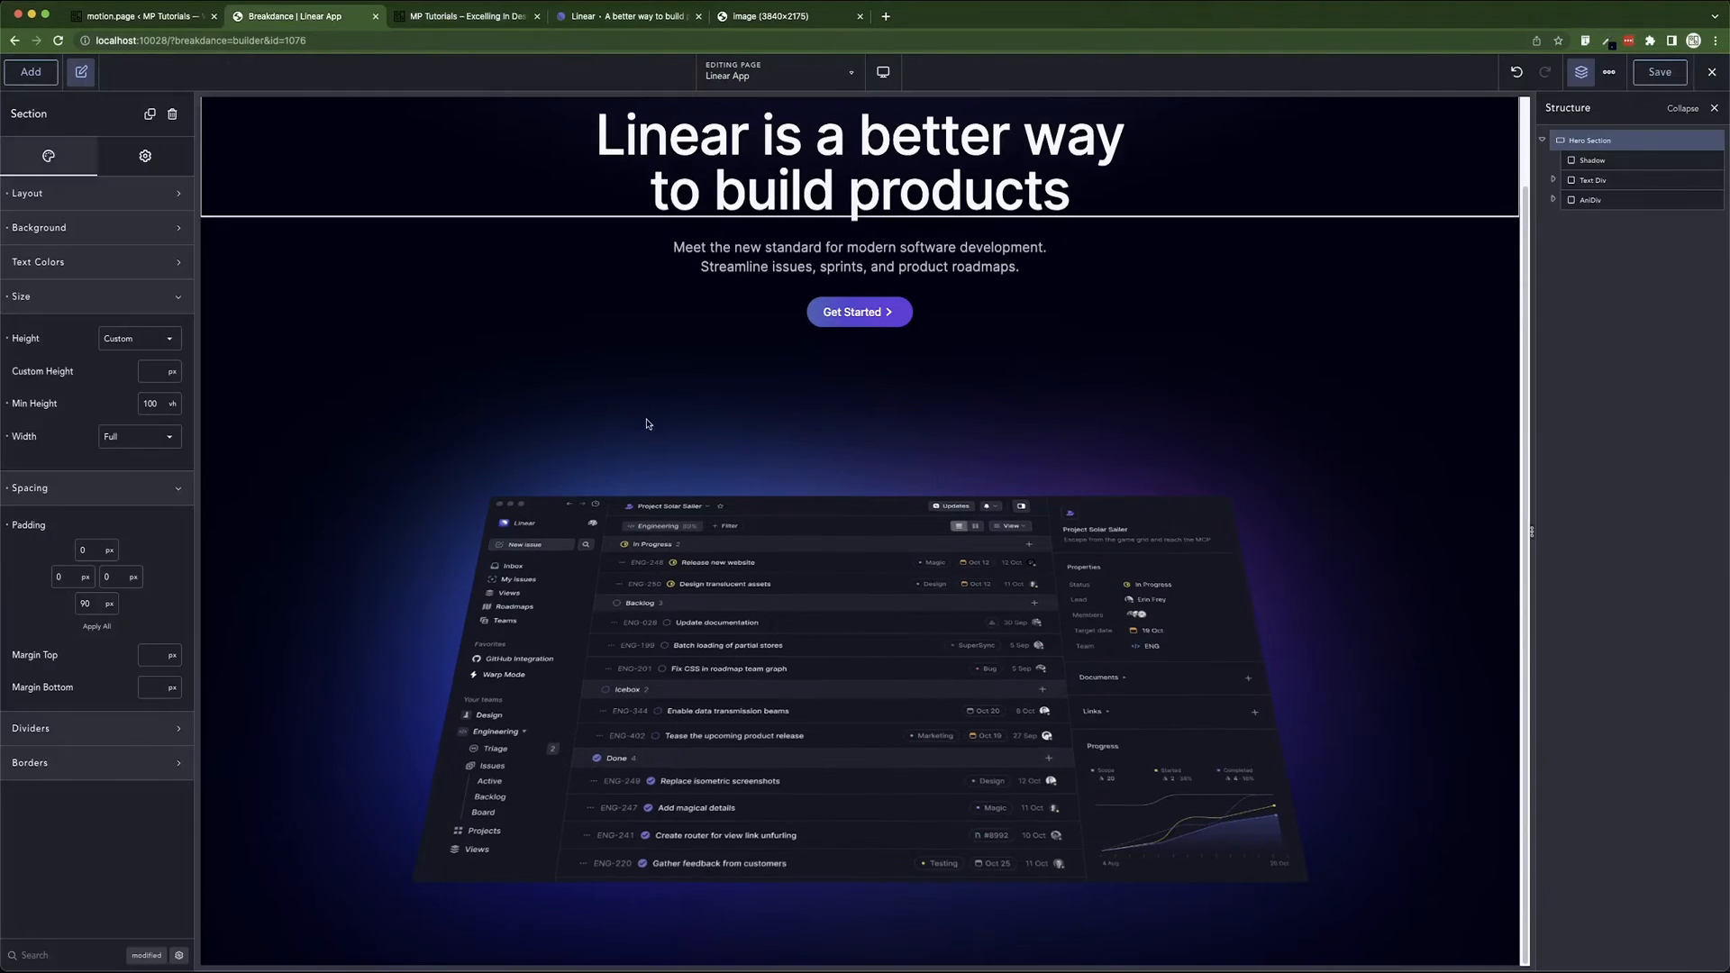
scroll(652, 430, "up", 1)
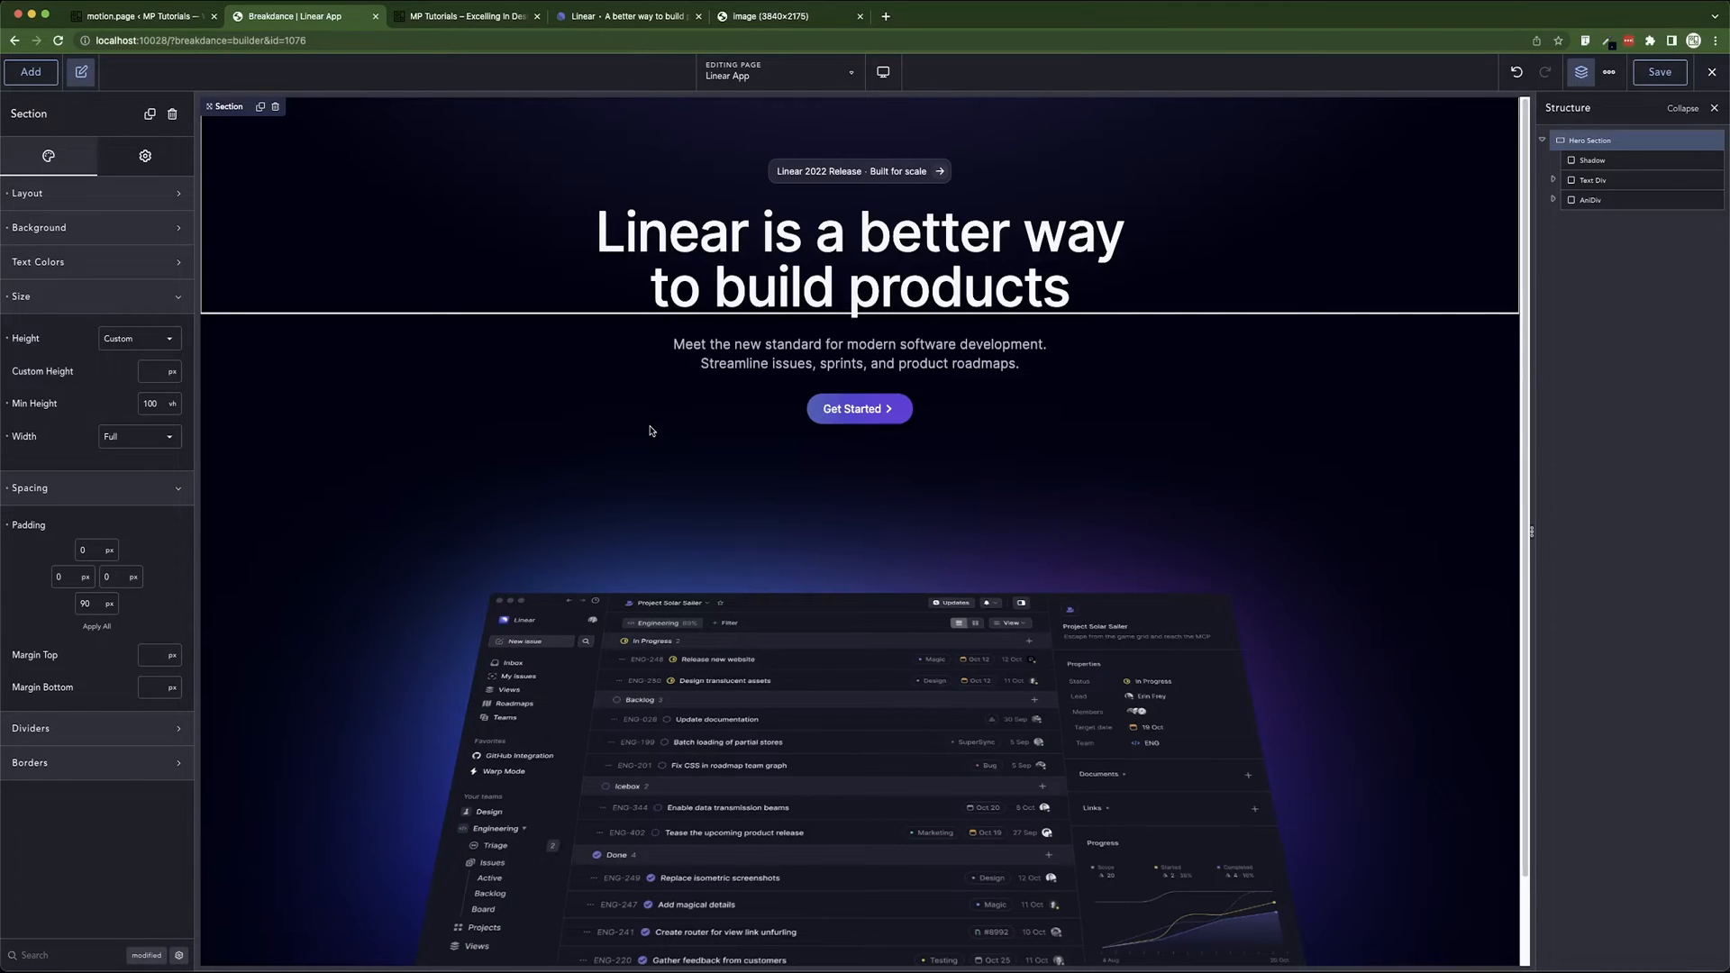
left_click(784, 186)
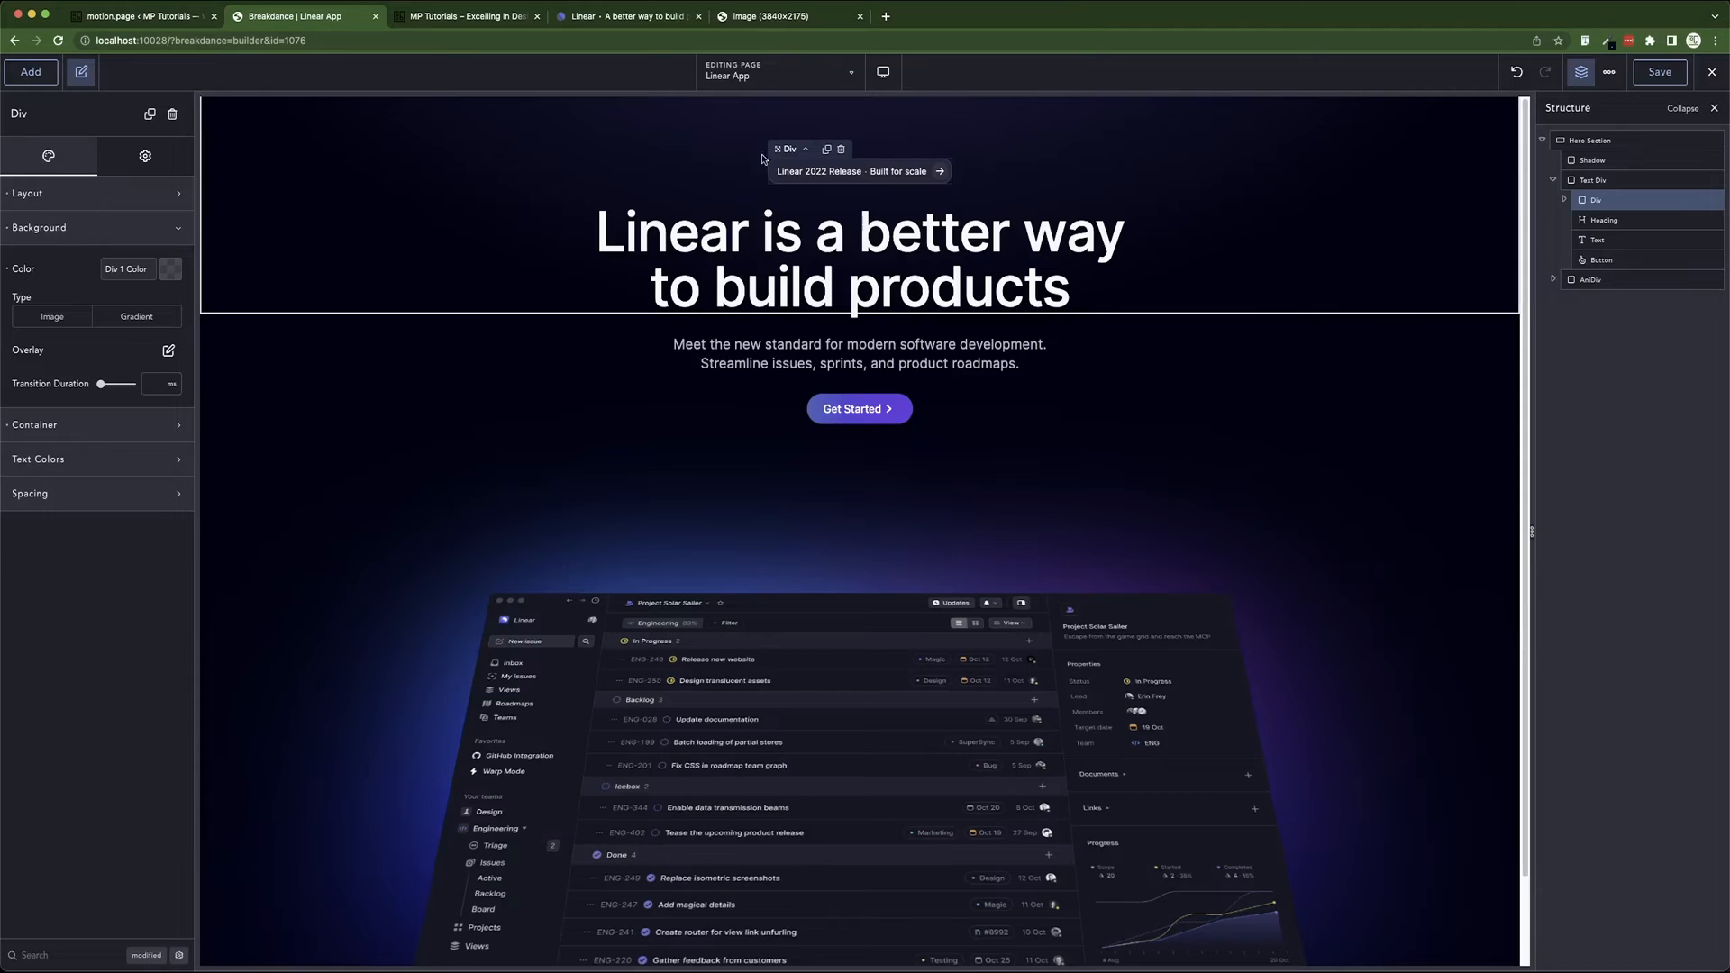
left_click(1602, 162)
left_click(135, 227)
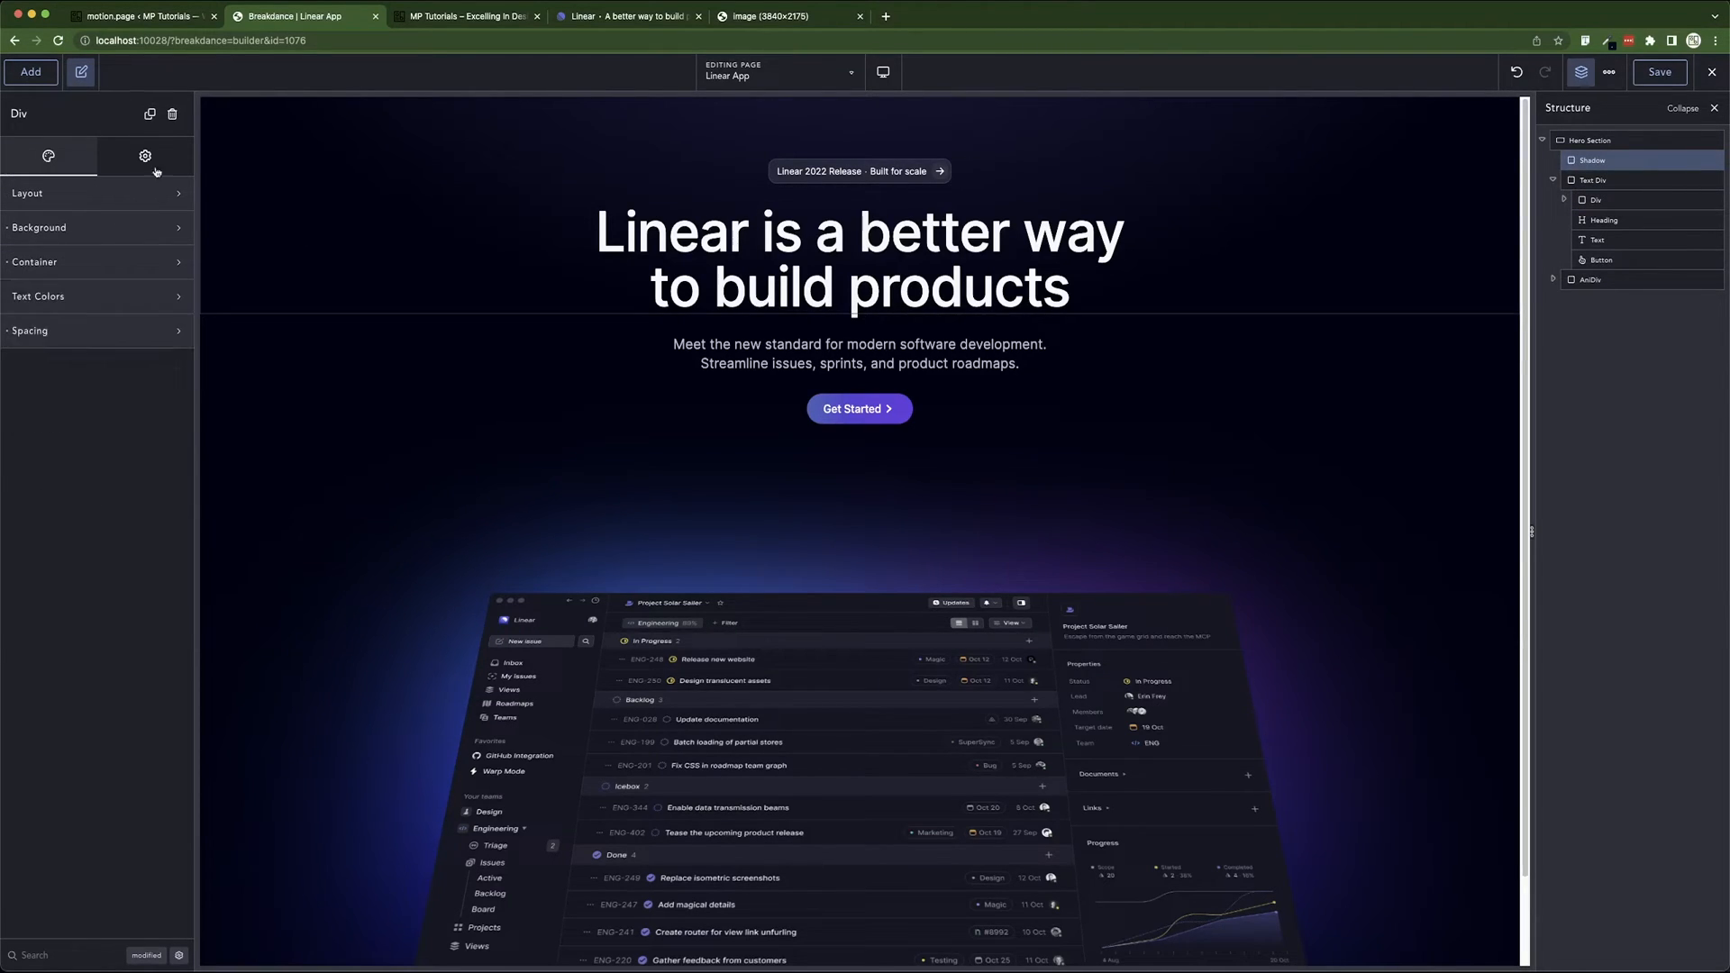
left_click(146, 159)
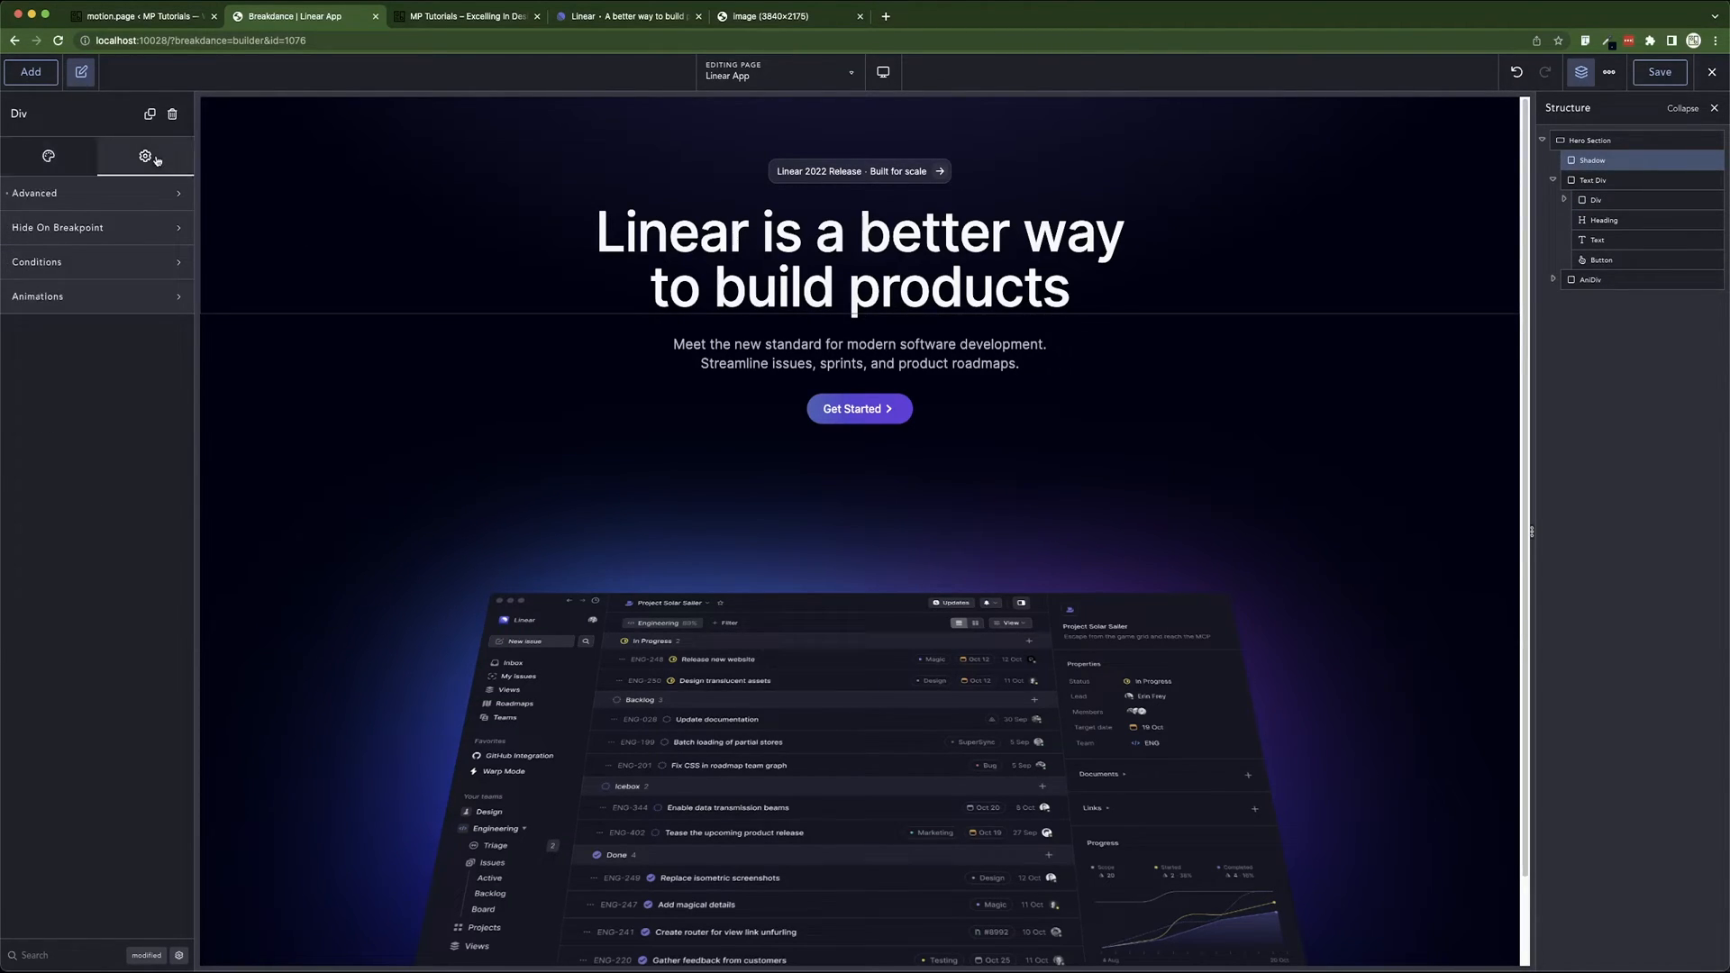
- Assign the existing class .lp-txt-1 to the release badge's Div inside the Text Div
left_click(1596, 184)
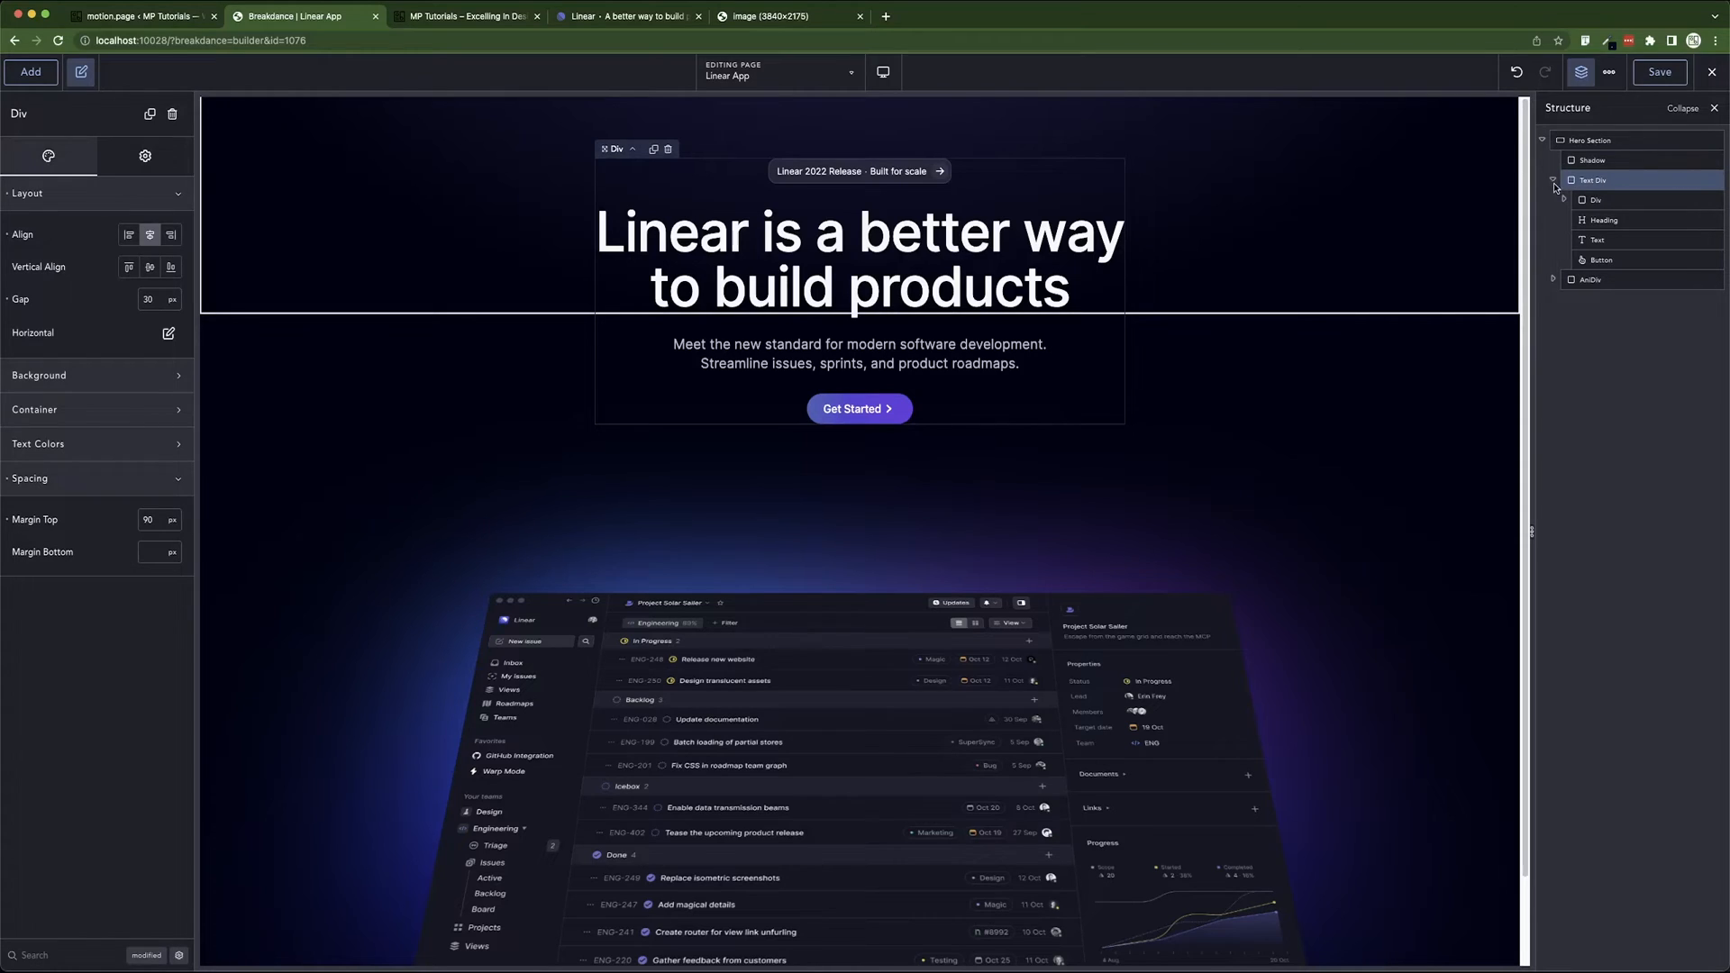
left_click(1604, 201)
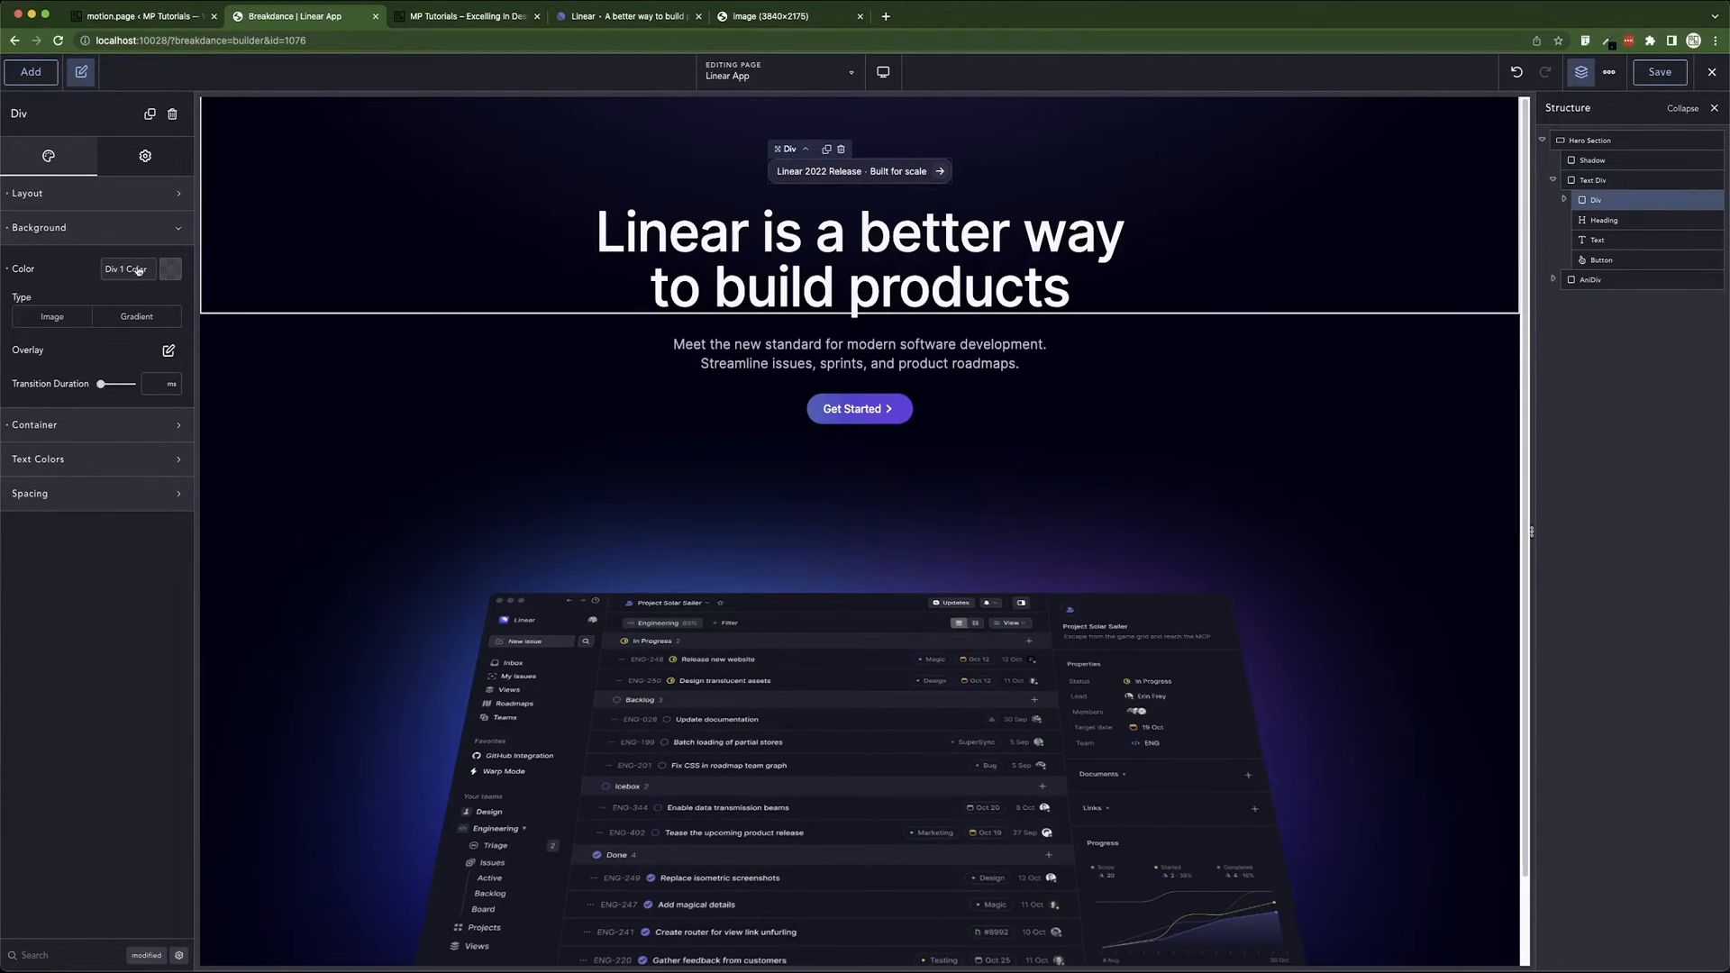
left_click(111, 233)
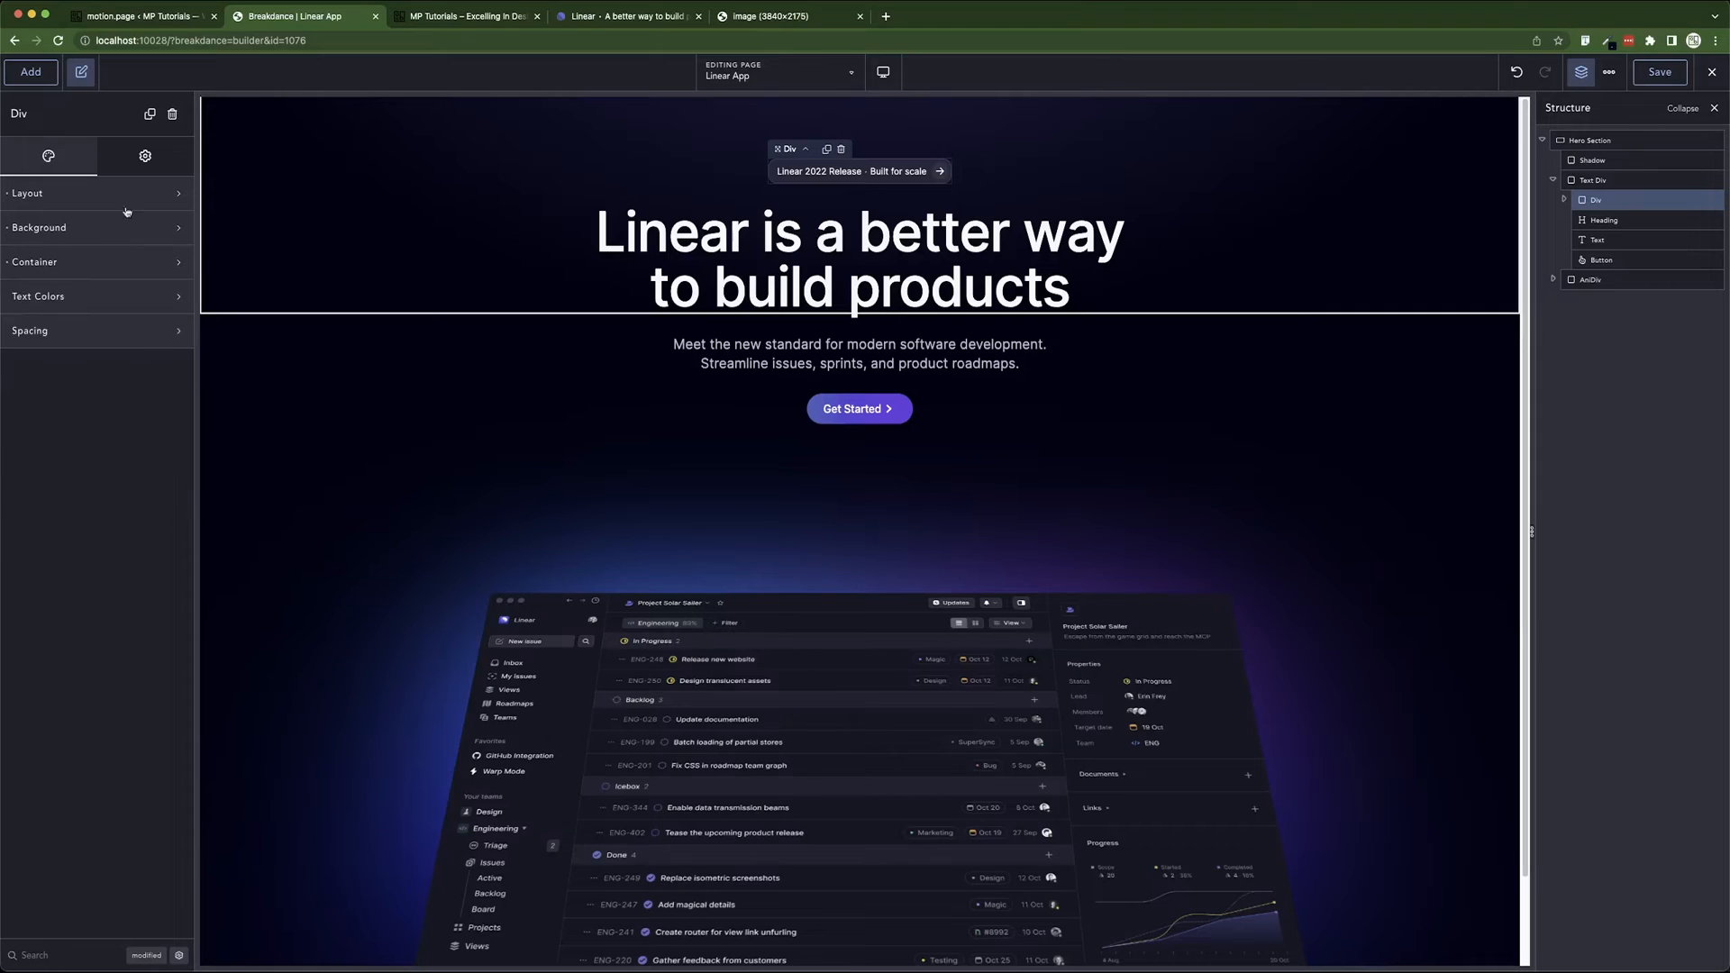
left_click(144, 157)
left_click(120, 202)
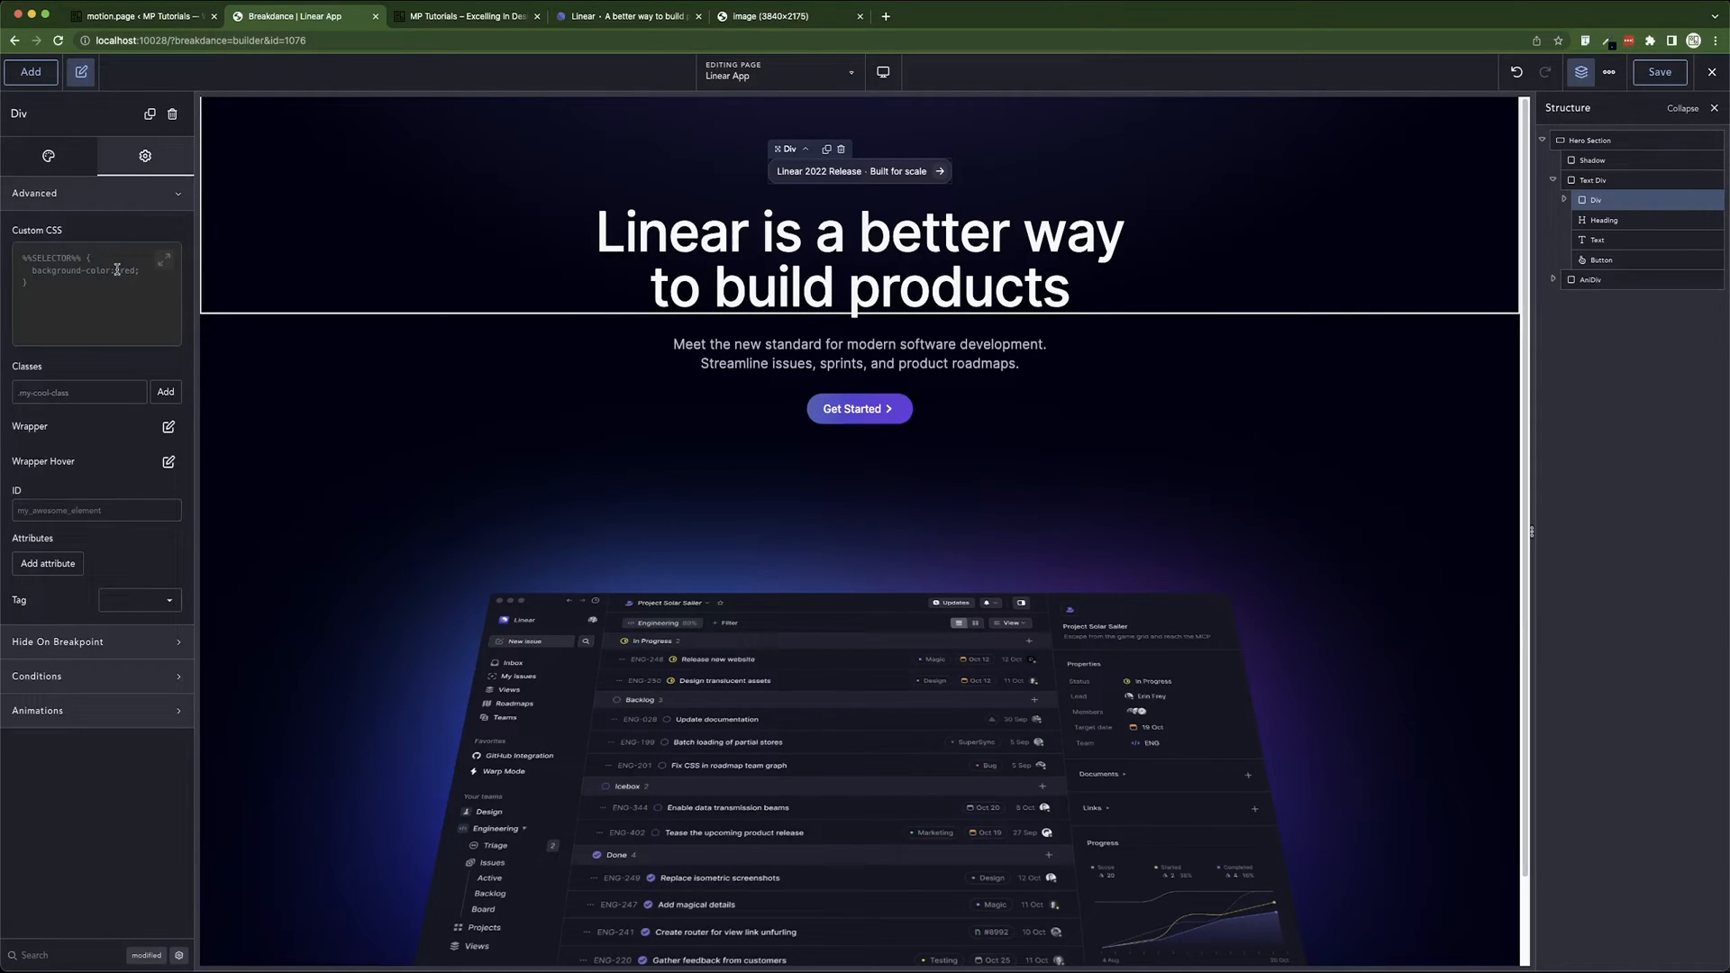
left_click(71, 390)
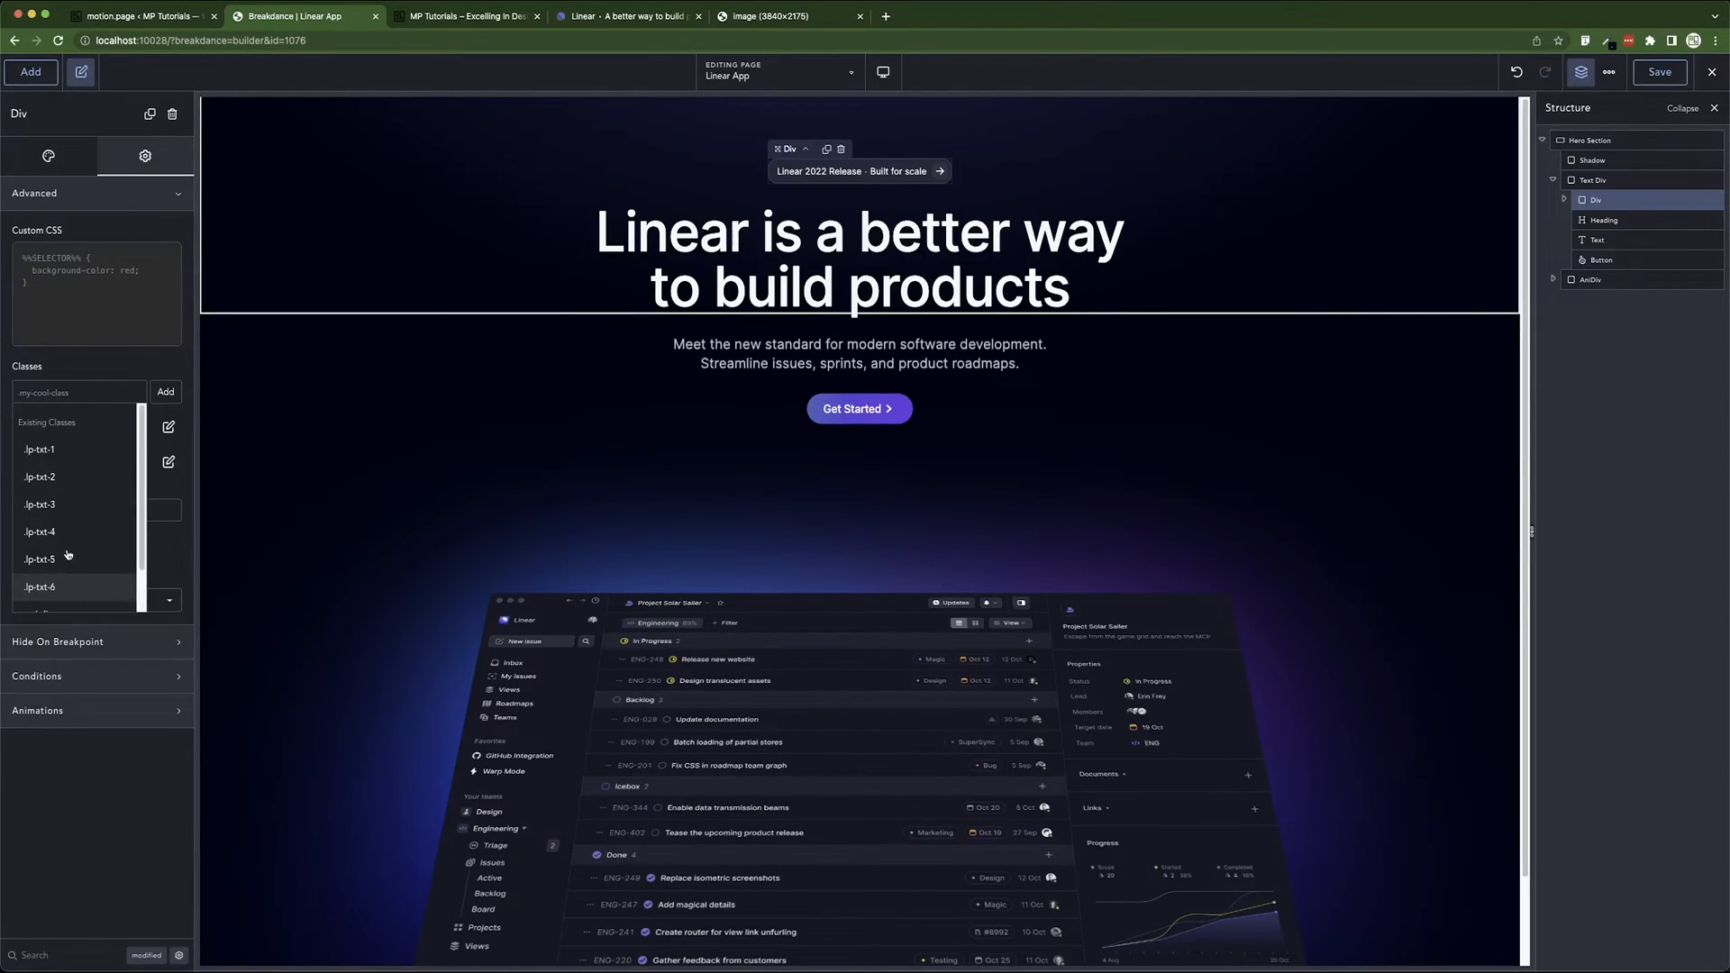
left_click(69, 454)
- Assign the existing class .lp-txt-2 to the Heading element in the Text Div
left_click(1612, 220)
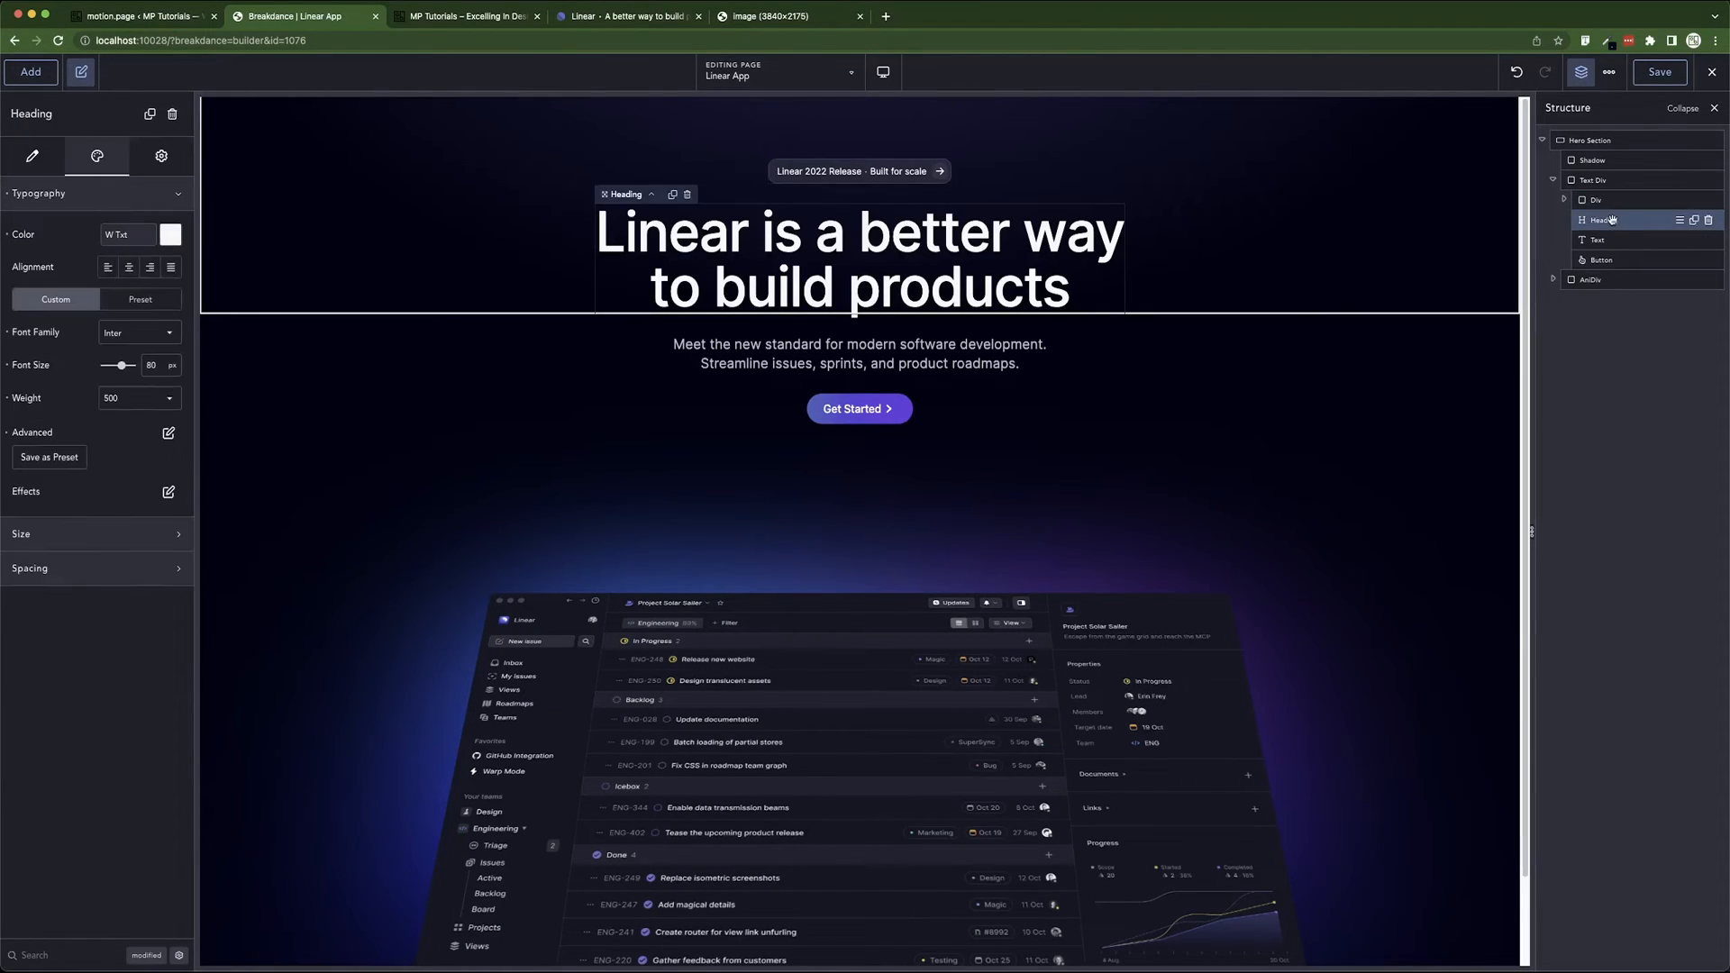
left_click(159, 162)
left_click(106, 200)
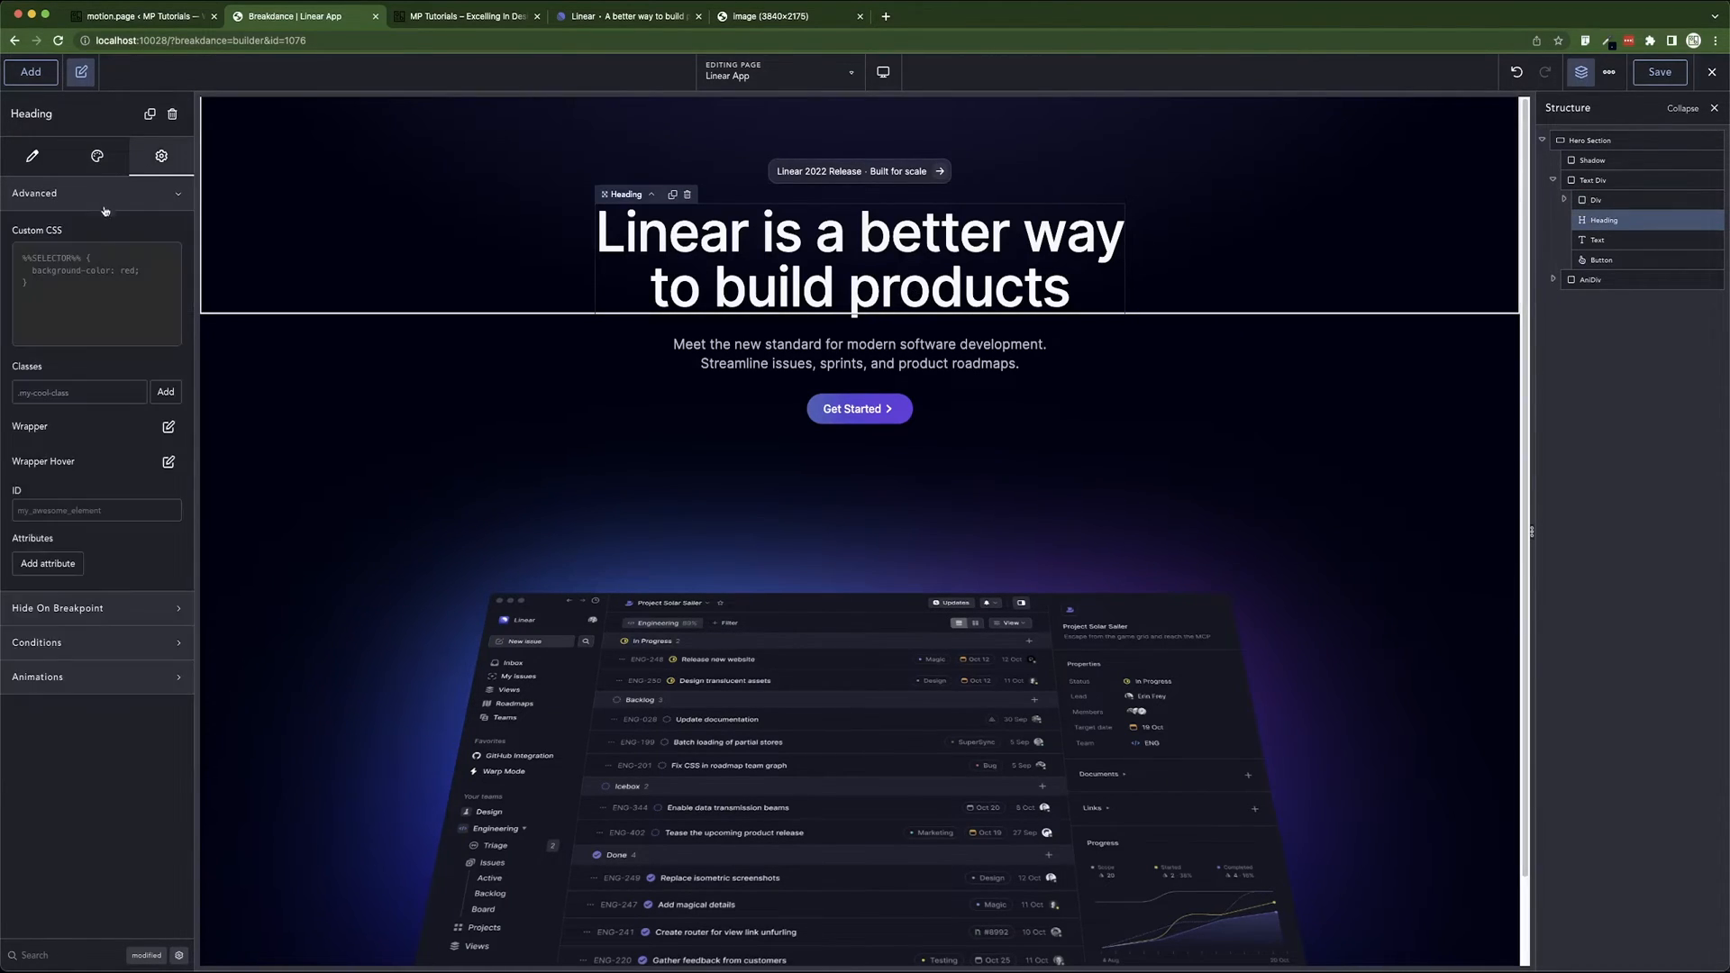
left_click(83, 391)
left_click(61, 478)
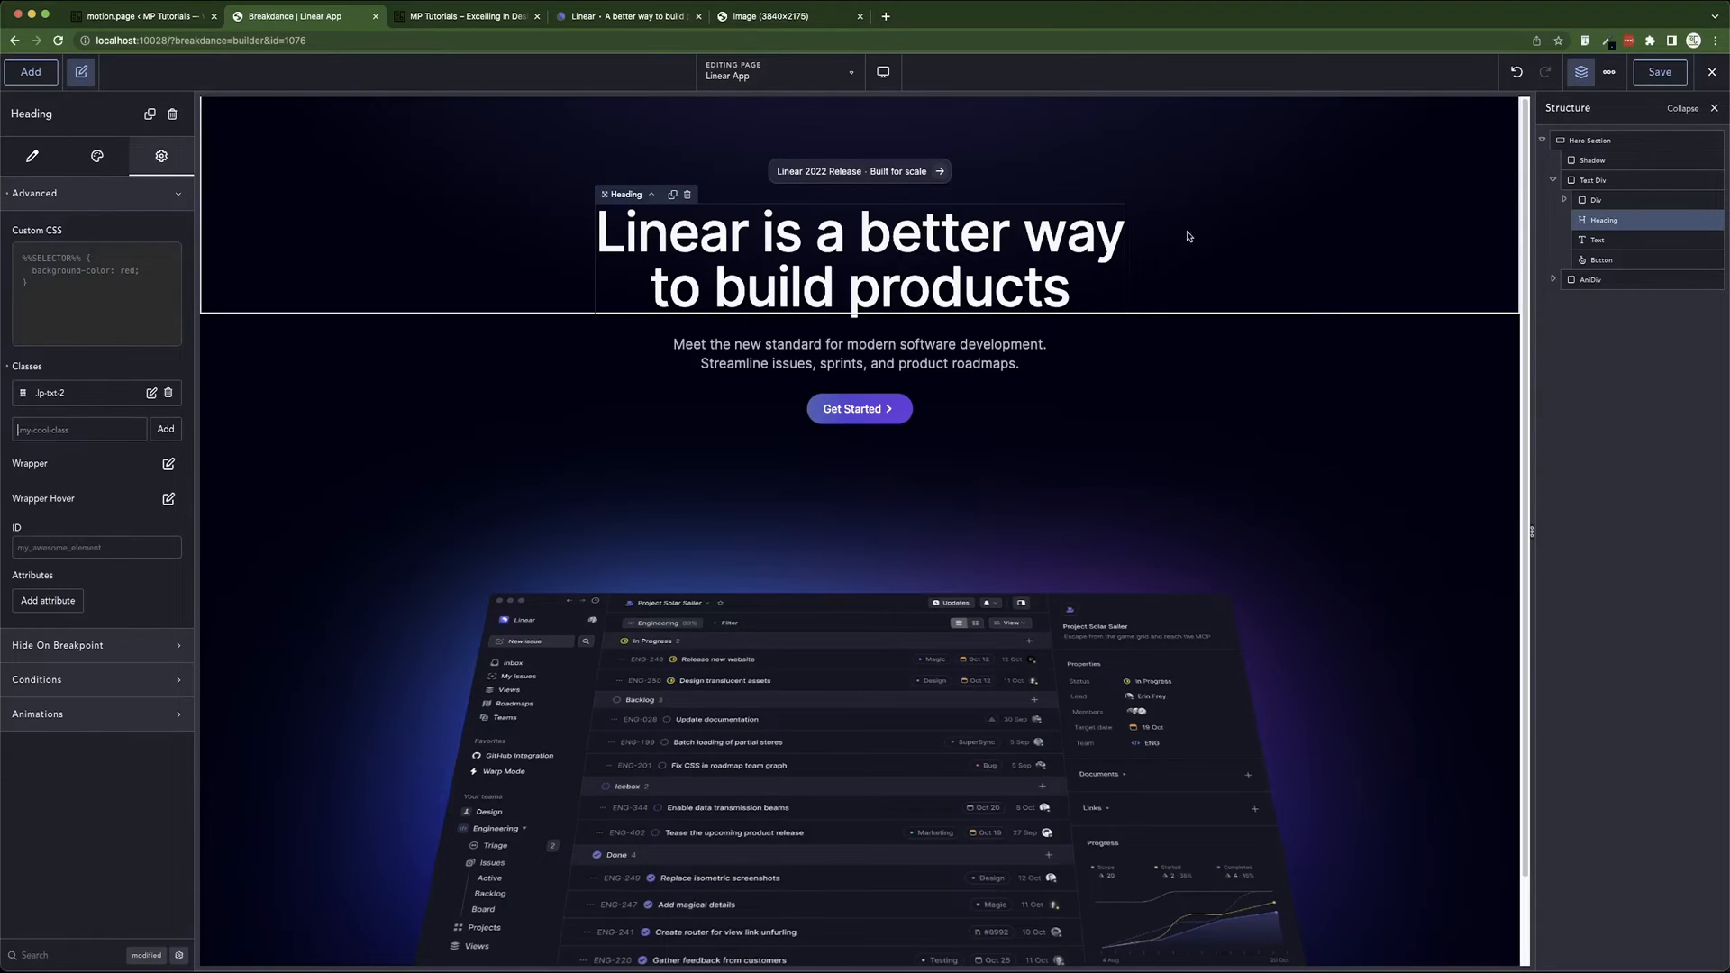
- Assign the existing class .lp-txt-3 to the Text element below the heading
left_click(1636, 240)
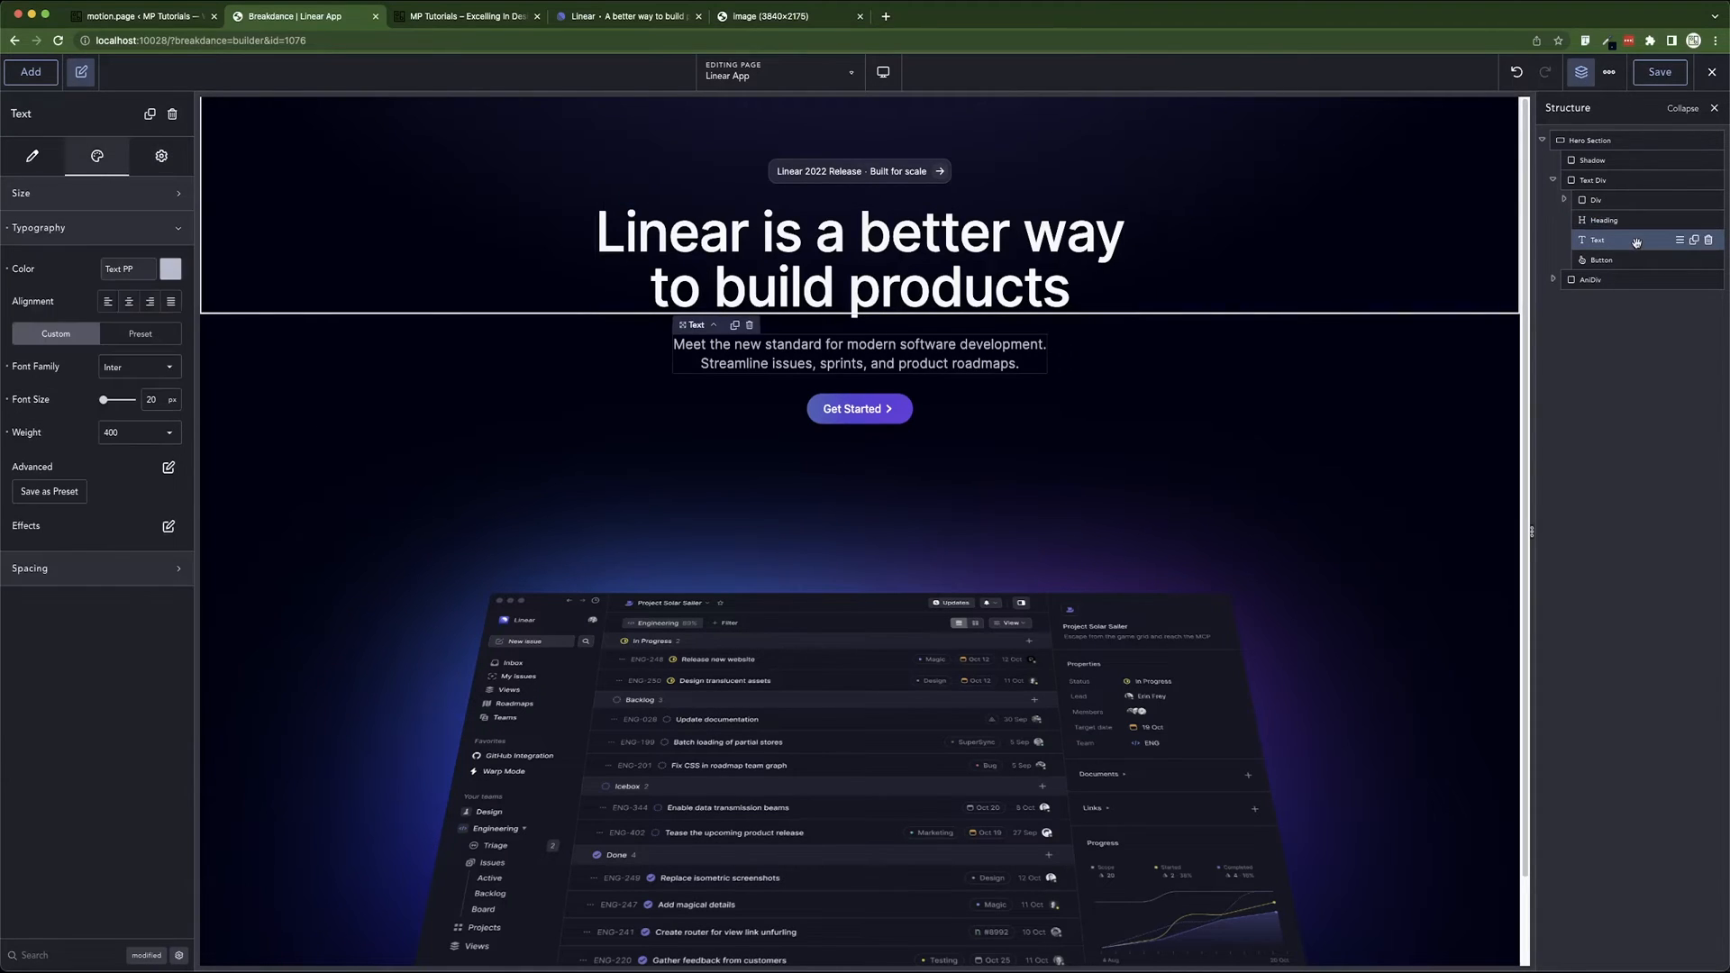
left_click(162, 158)
left_click(127, 192)
left_click(109, 389)
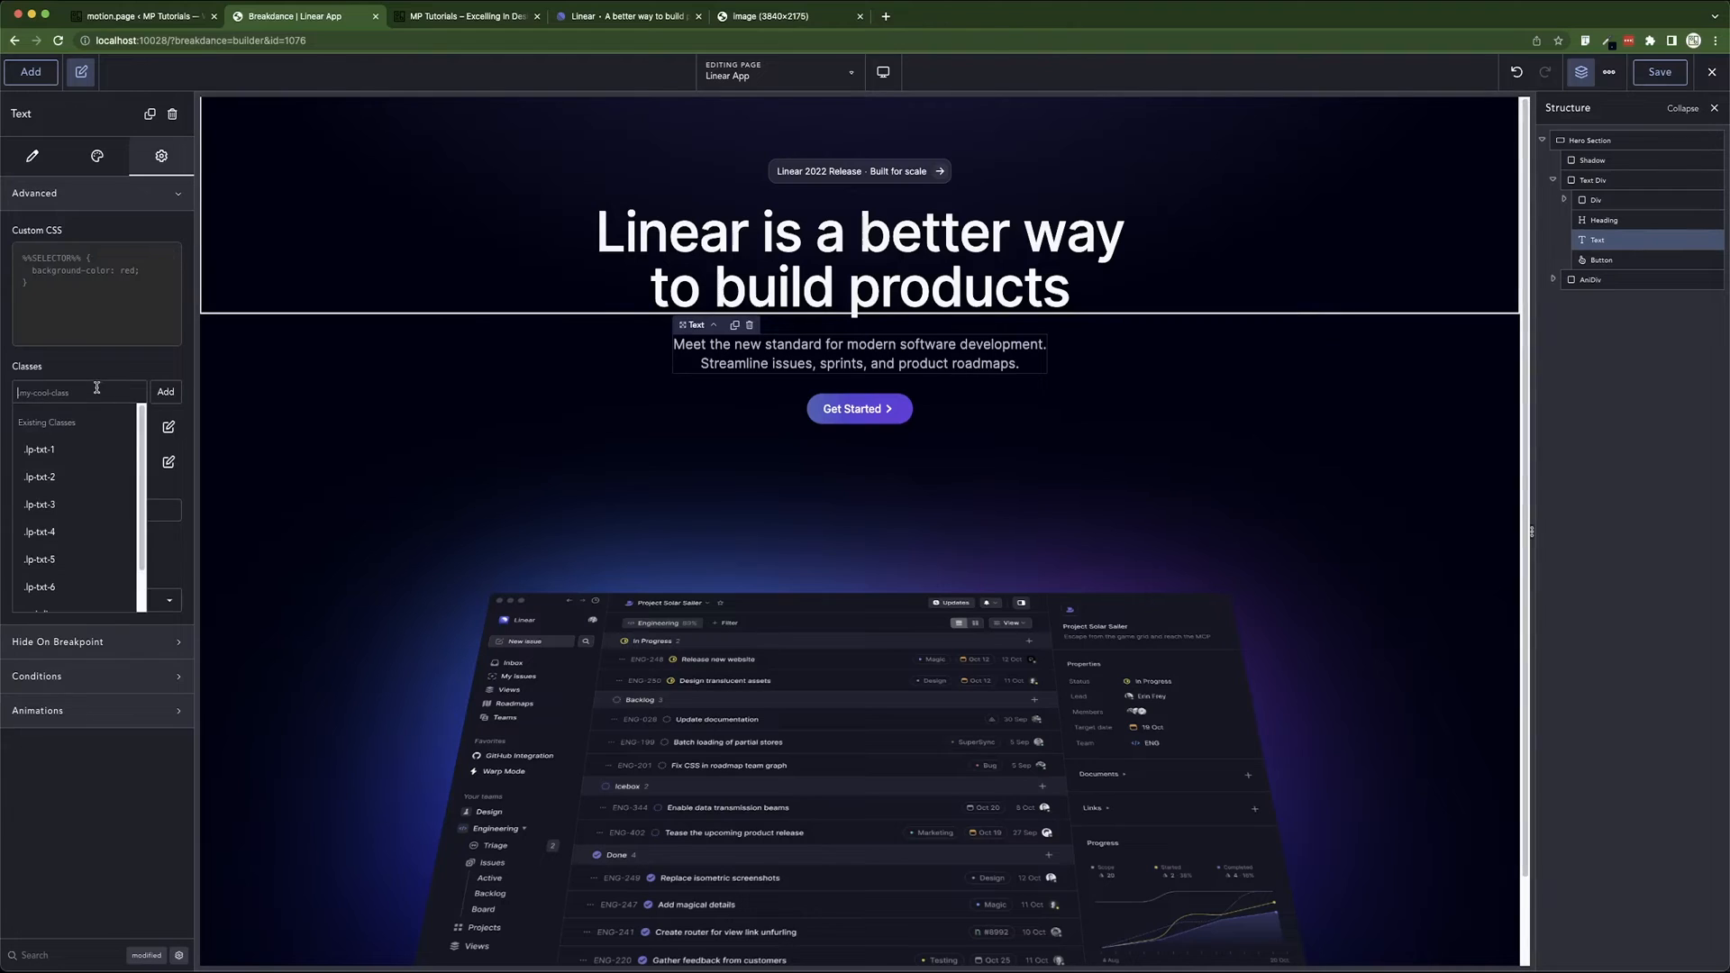
left_click(63, 507)
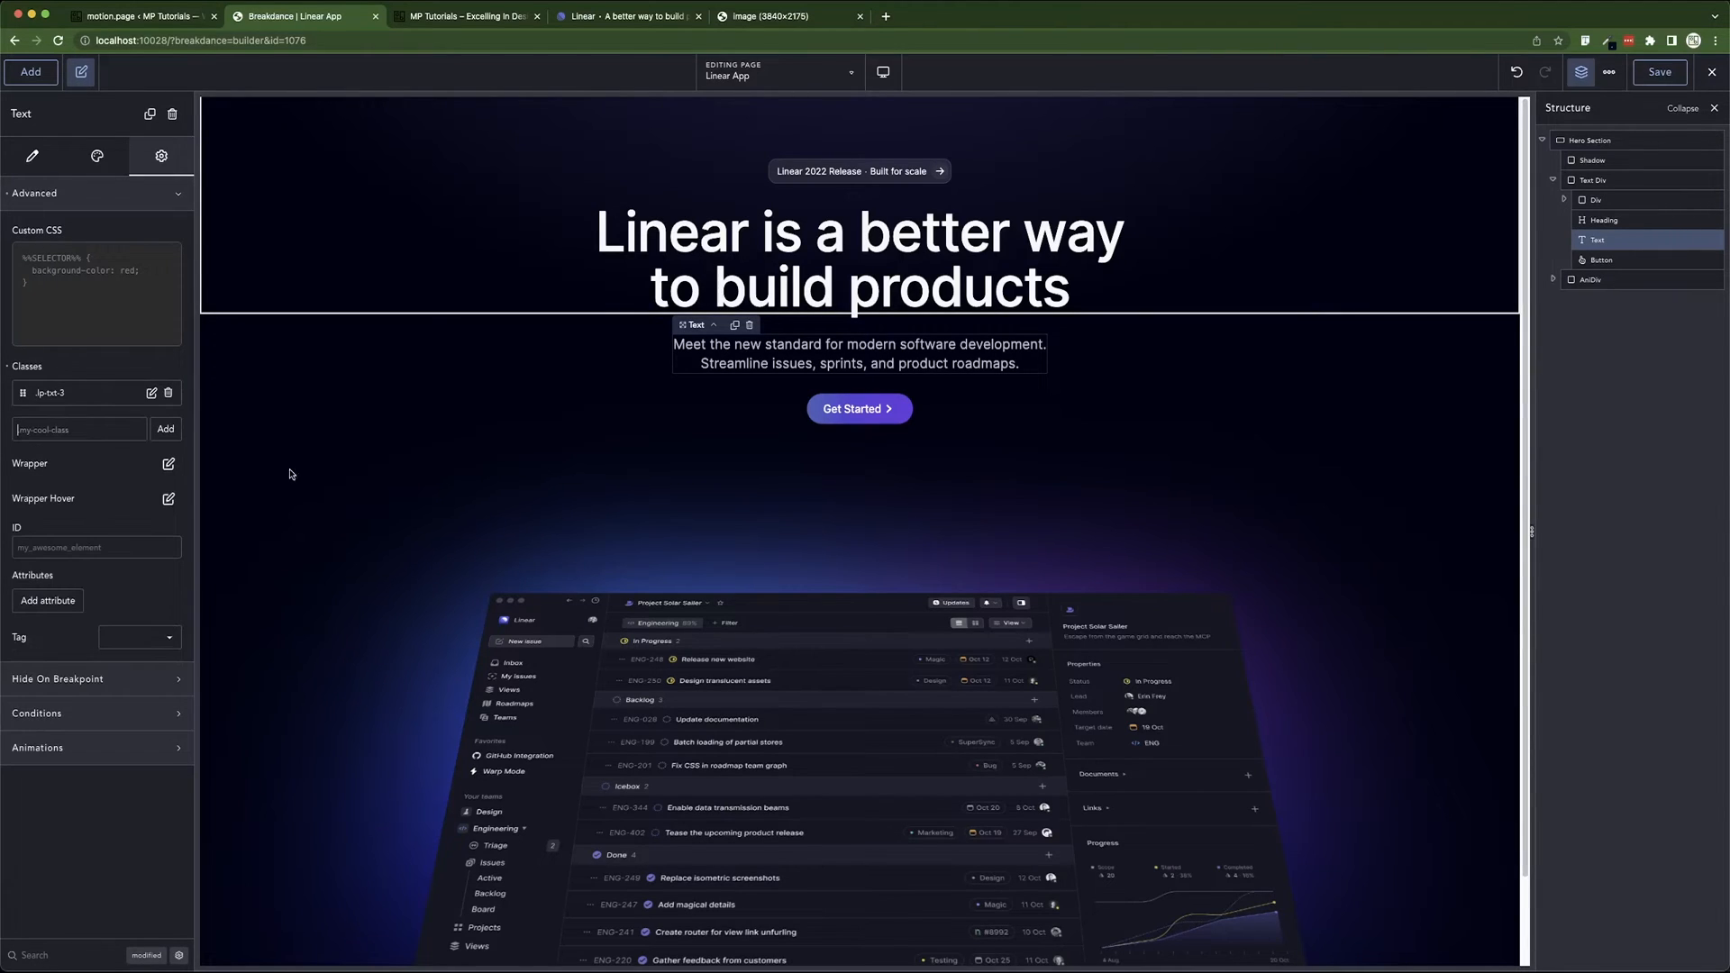
- Assign the existing class .lp-txt-4 to the Get Started Button element
left_click(1632, 261)
left_click(120, 195)
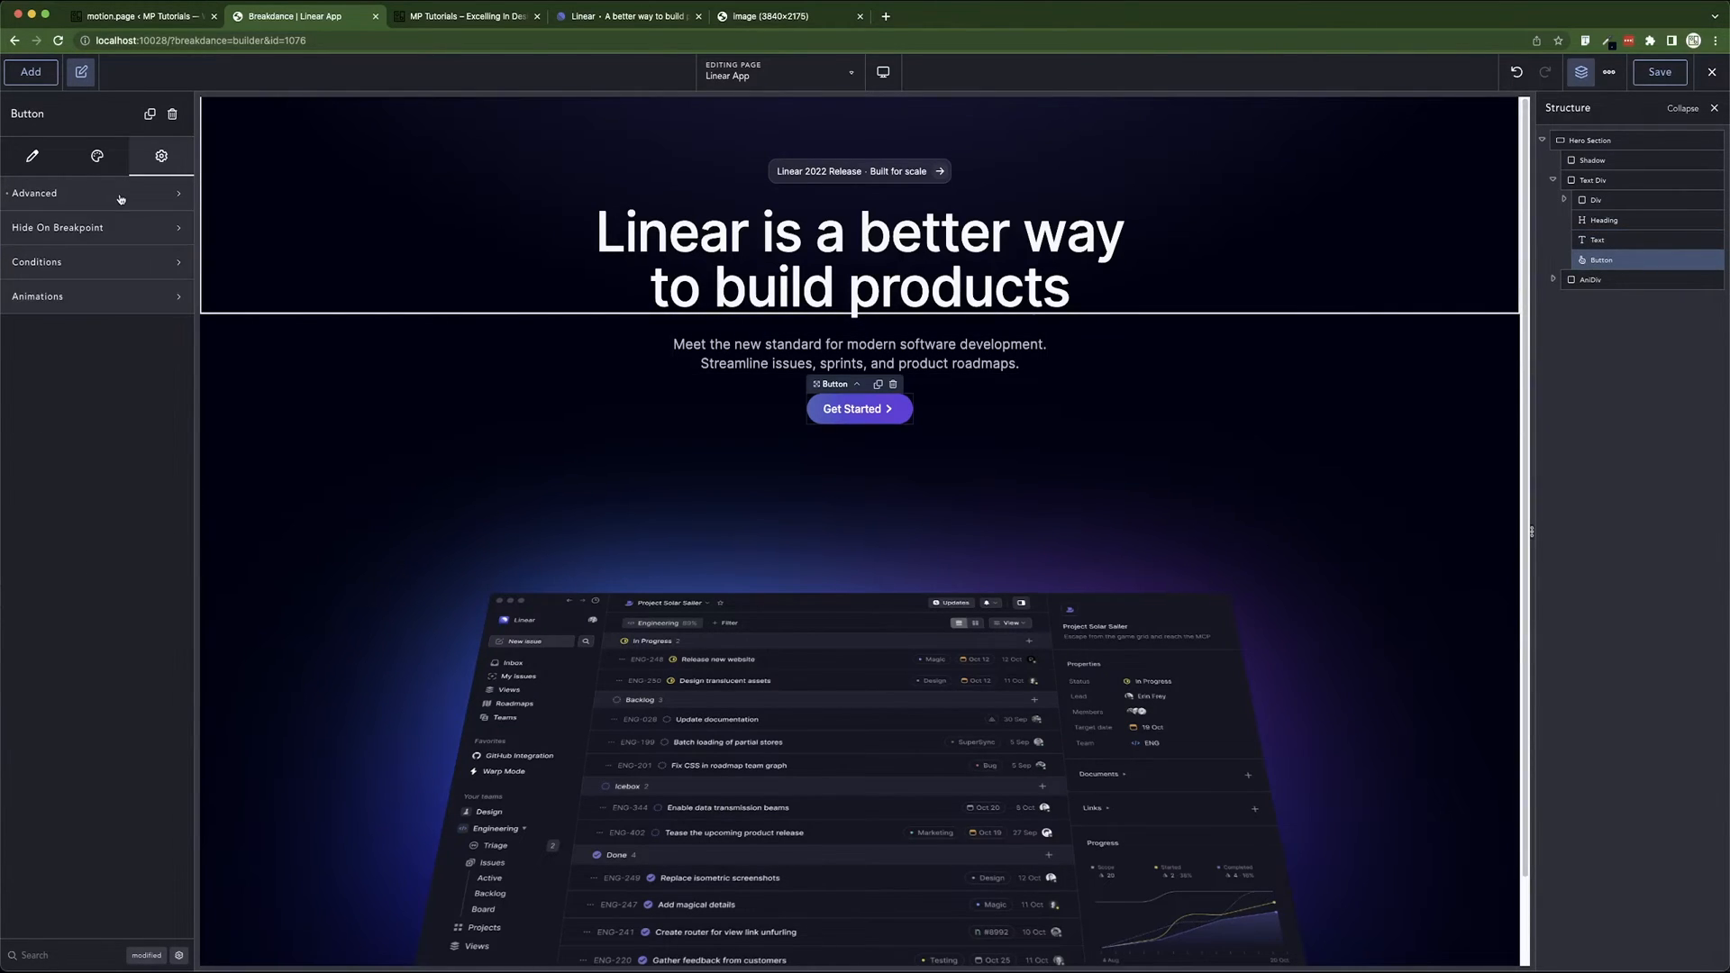
left_click(121, 194)
left_click(79, 393)
left_click(57, 536)
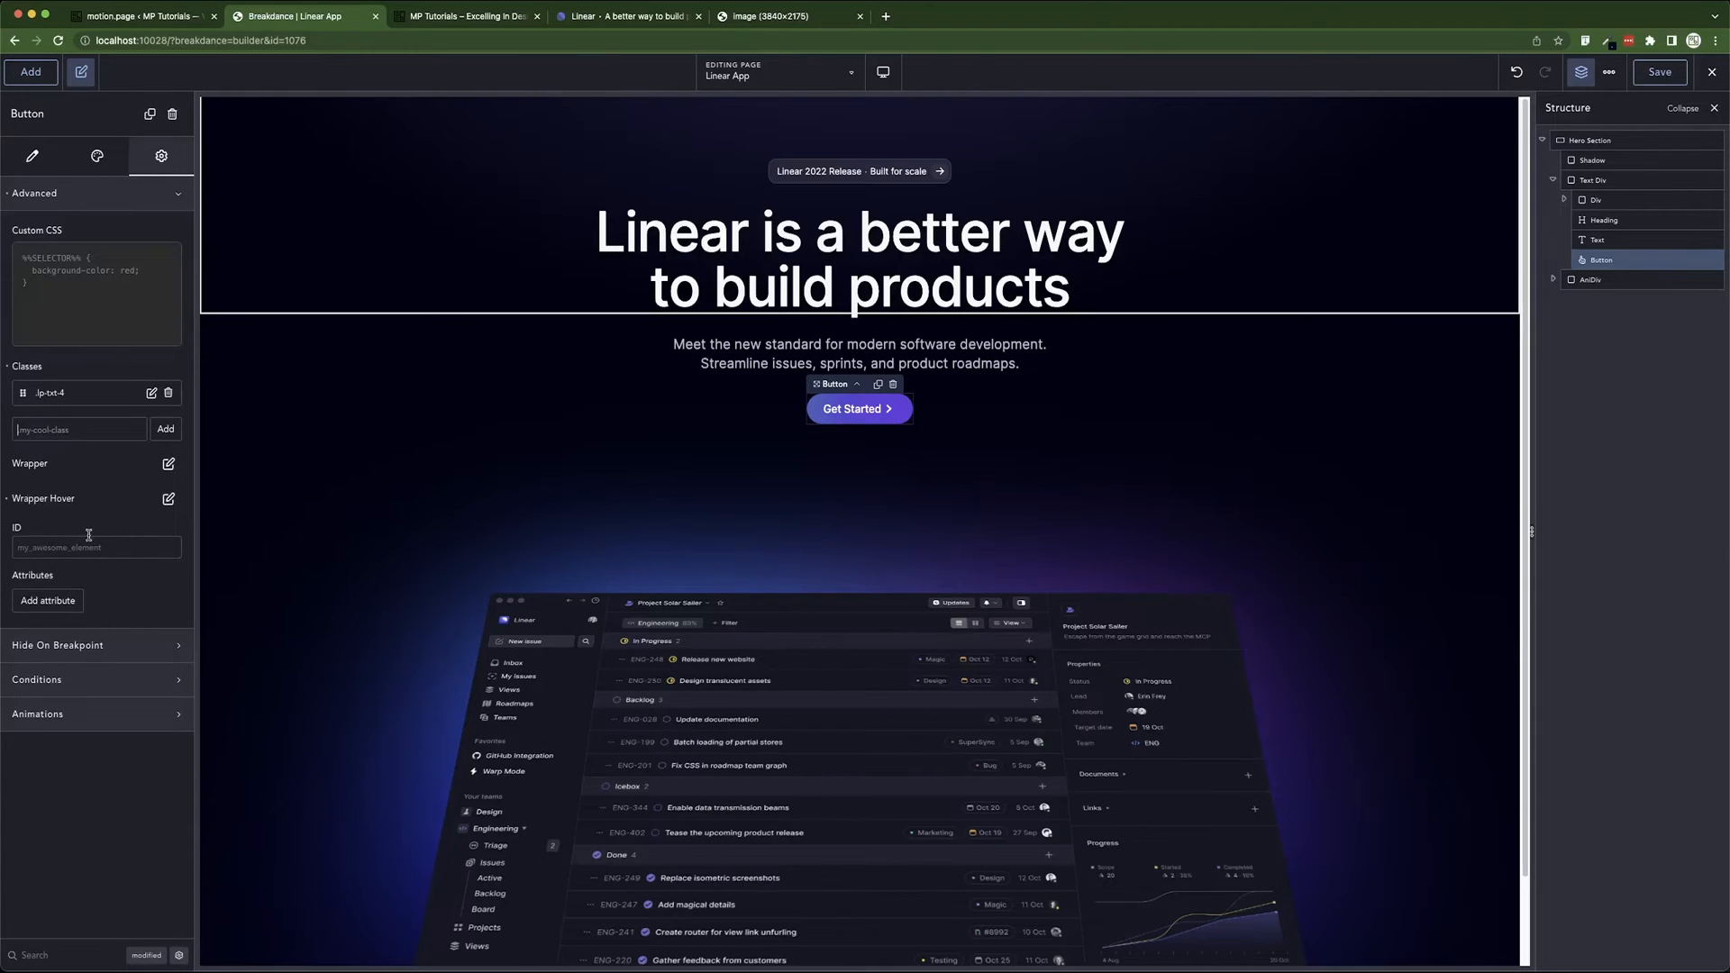
- Collapse the Text Div in the structure and assign the existing class .lp-txt-5 to the AniDiv
left_click(1555, 181)
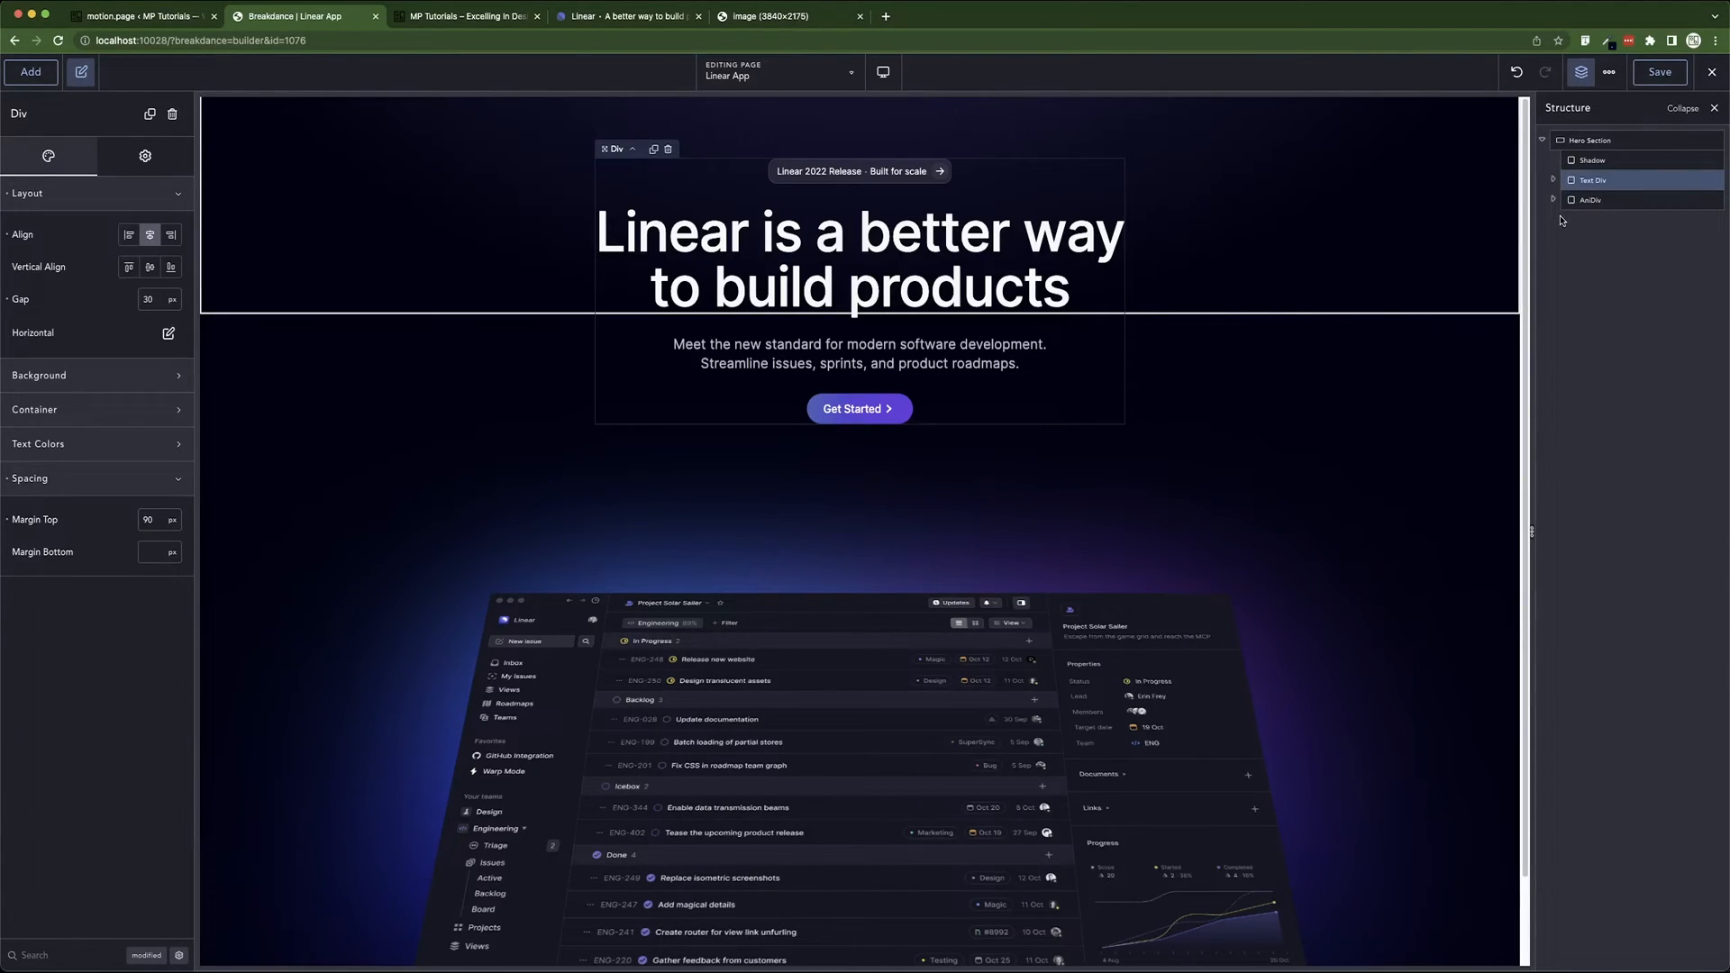
left_click(1595, 200)
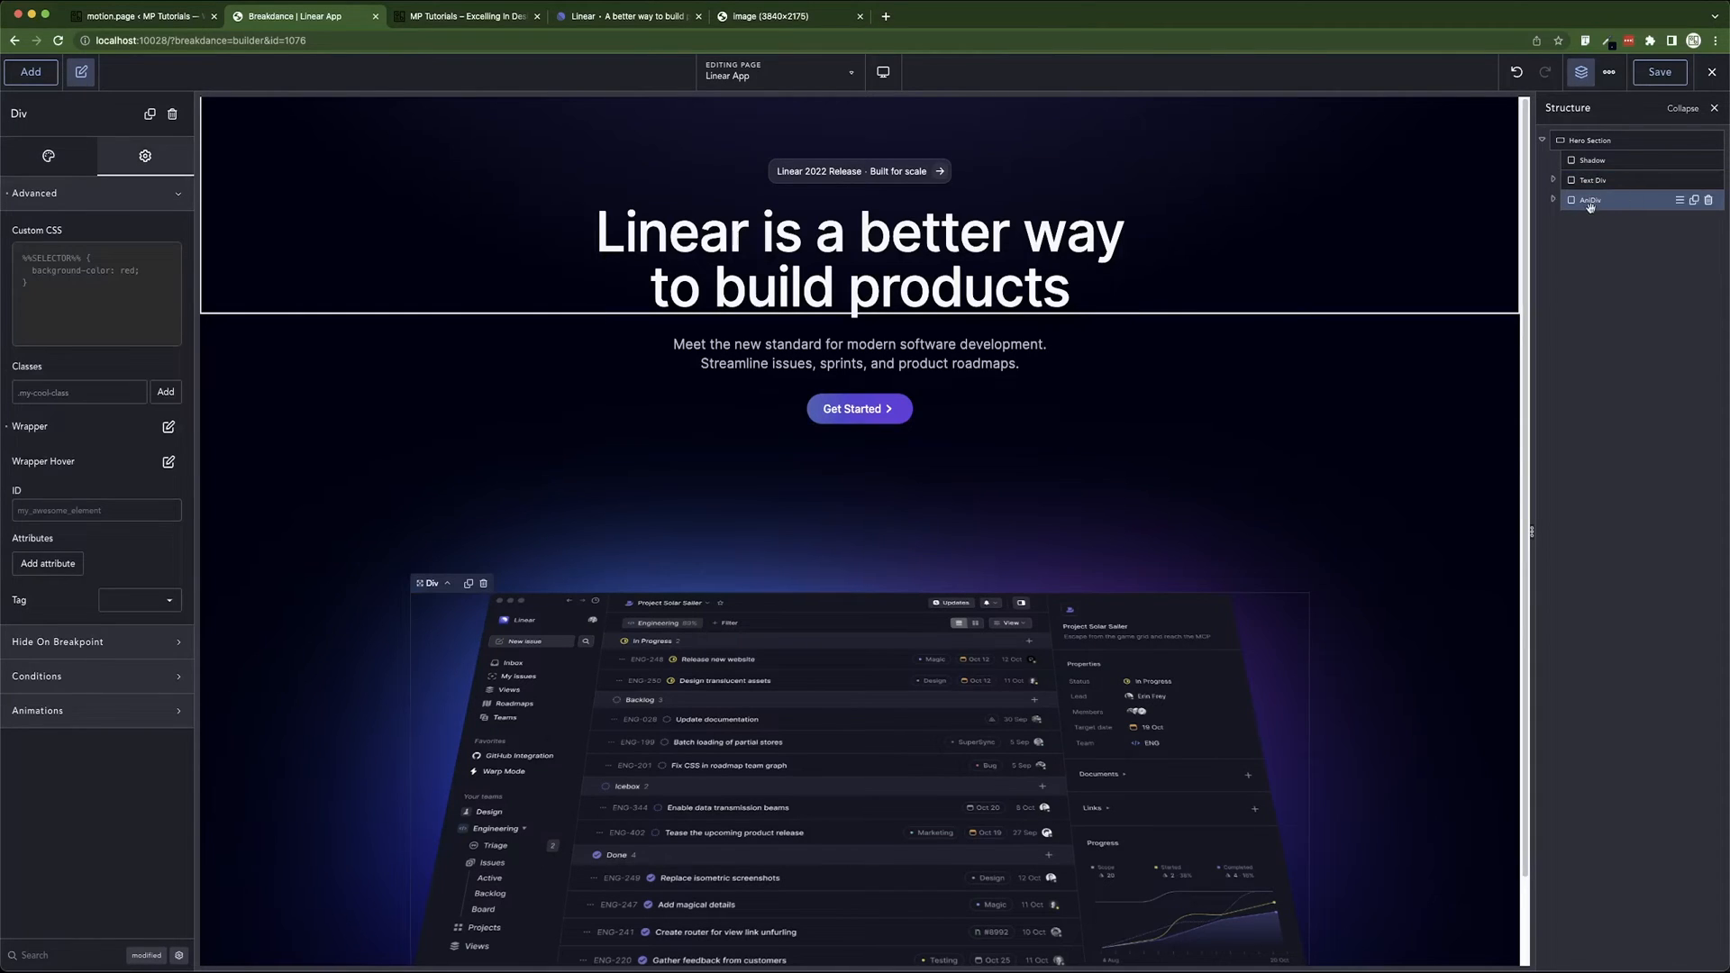
left_click(74, 393)
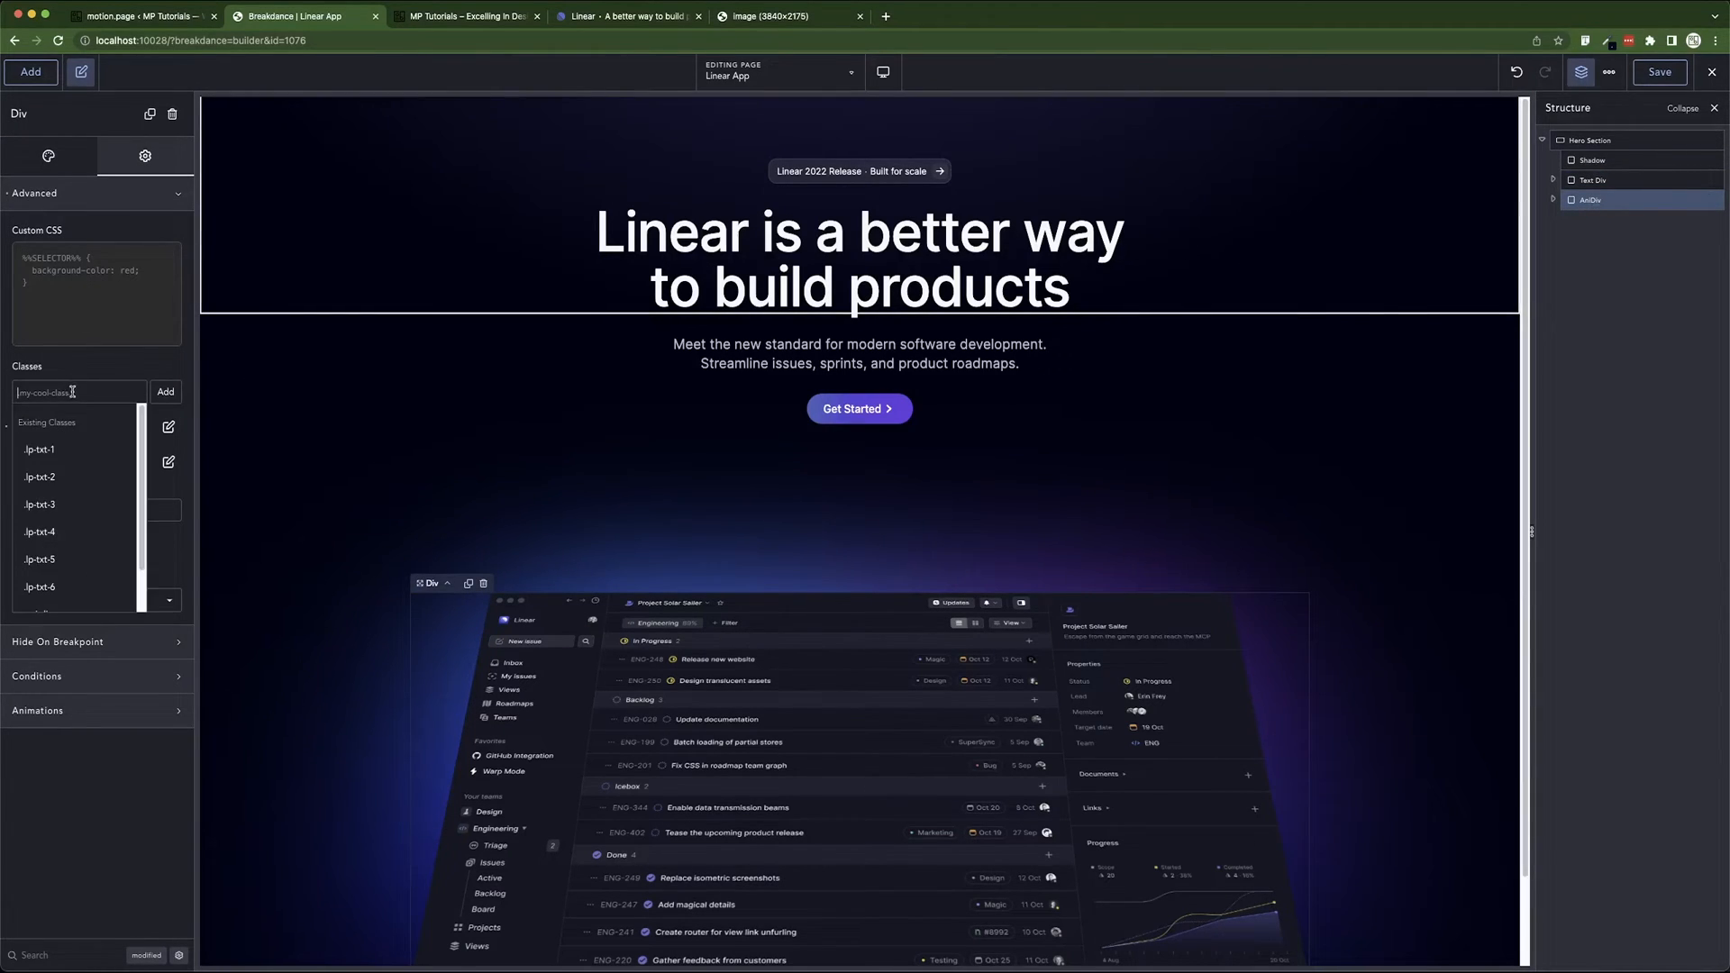
scroll(88, 556, "down", 2)
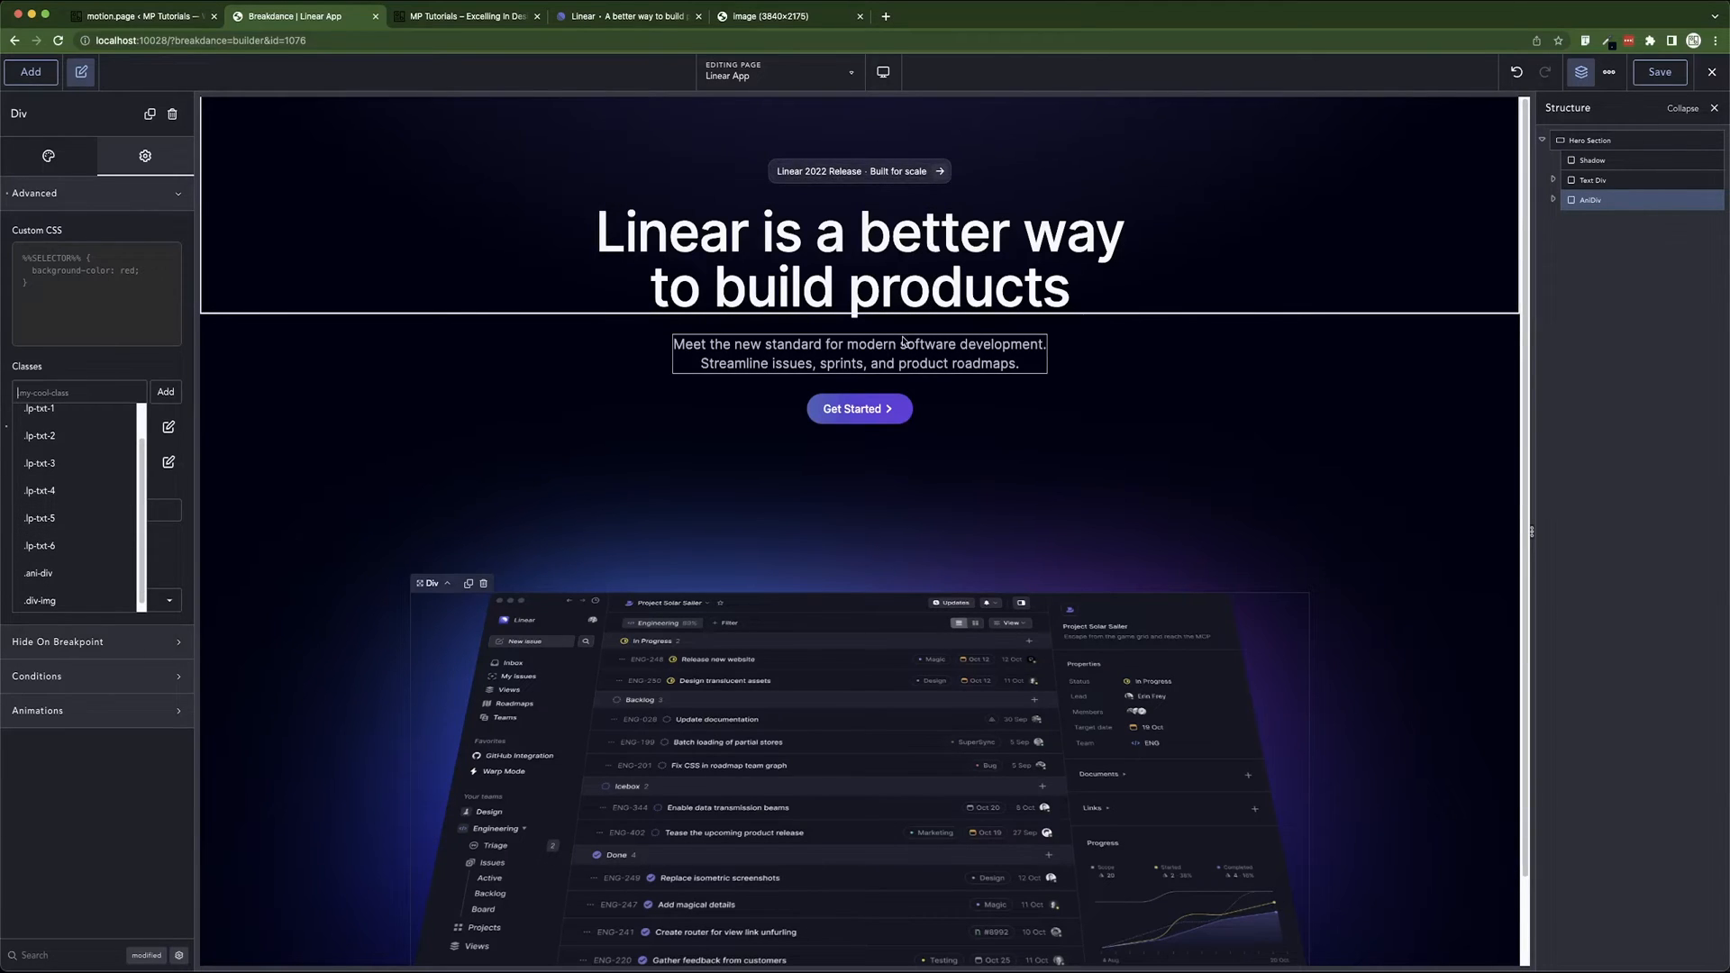
left_click(60, 520)
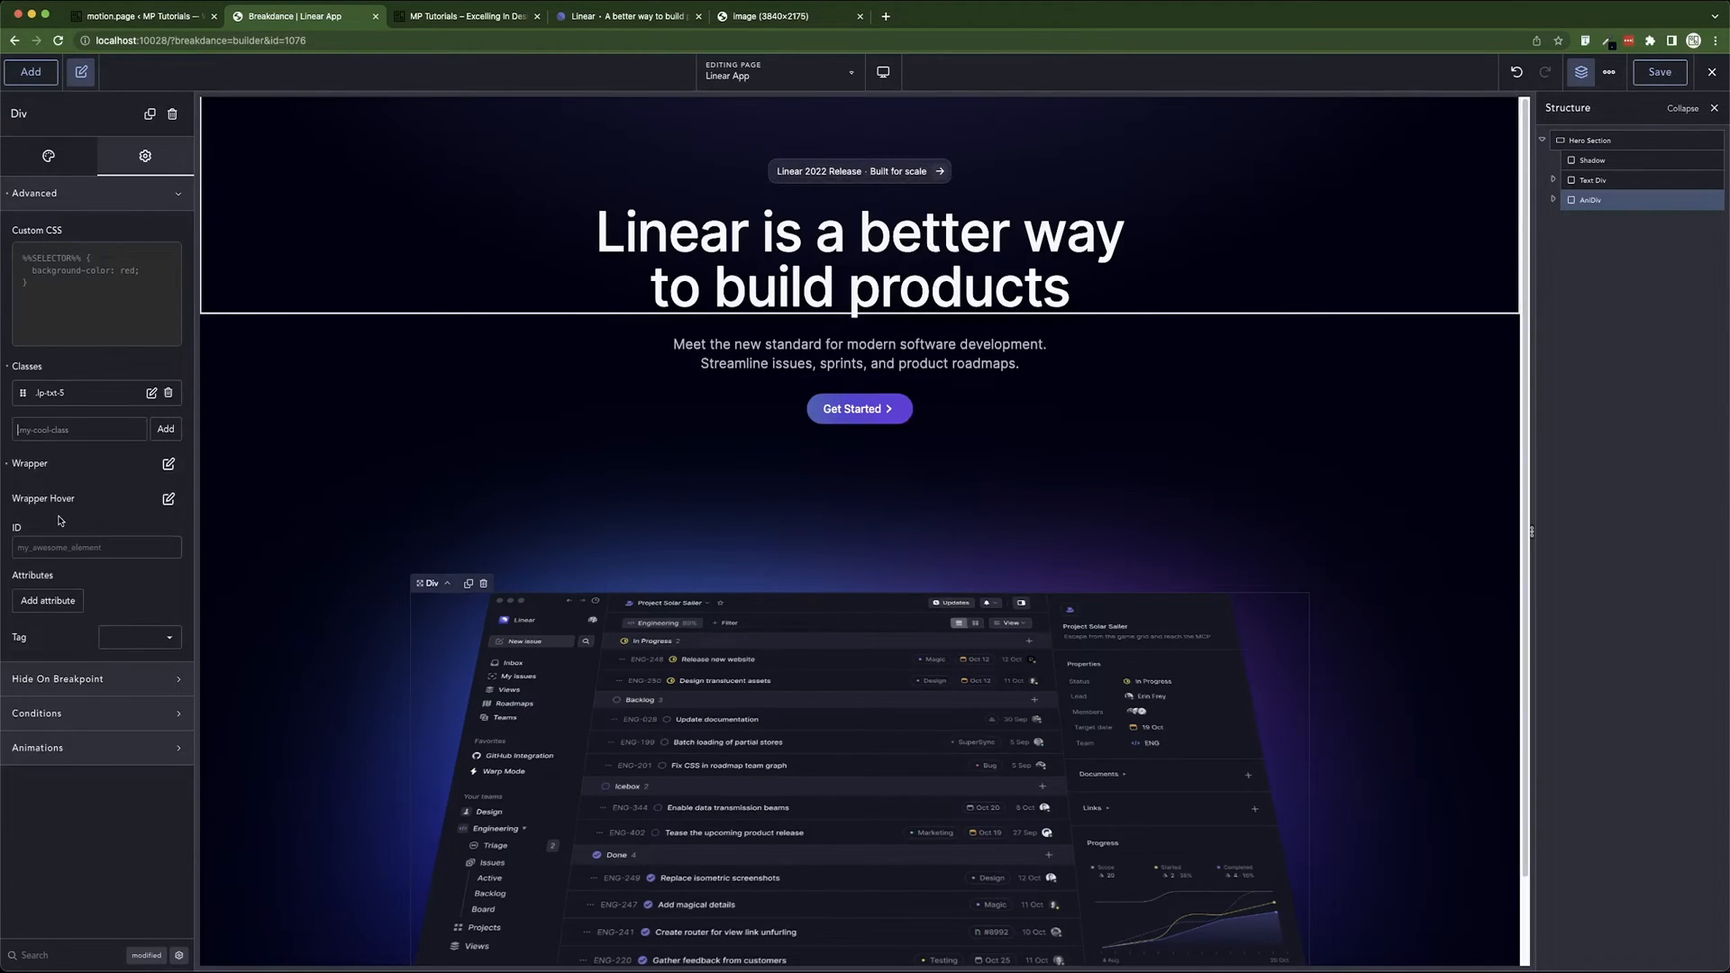
- Rename the AniDiv's first child Div, the one with the conic-gradient CSS, to "Gadient Div" and assign it the class .lp-txt-6
left_click(1554, 200)
left_click(1598, 222)
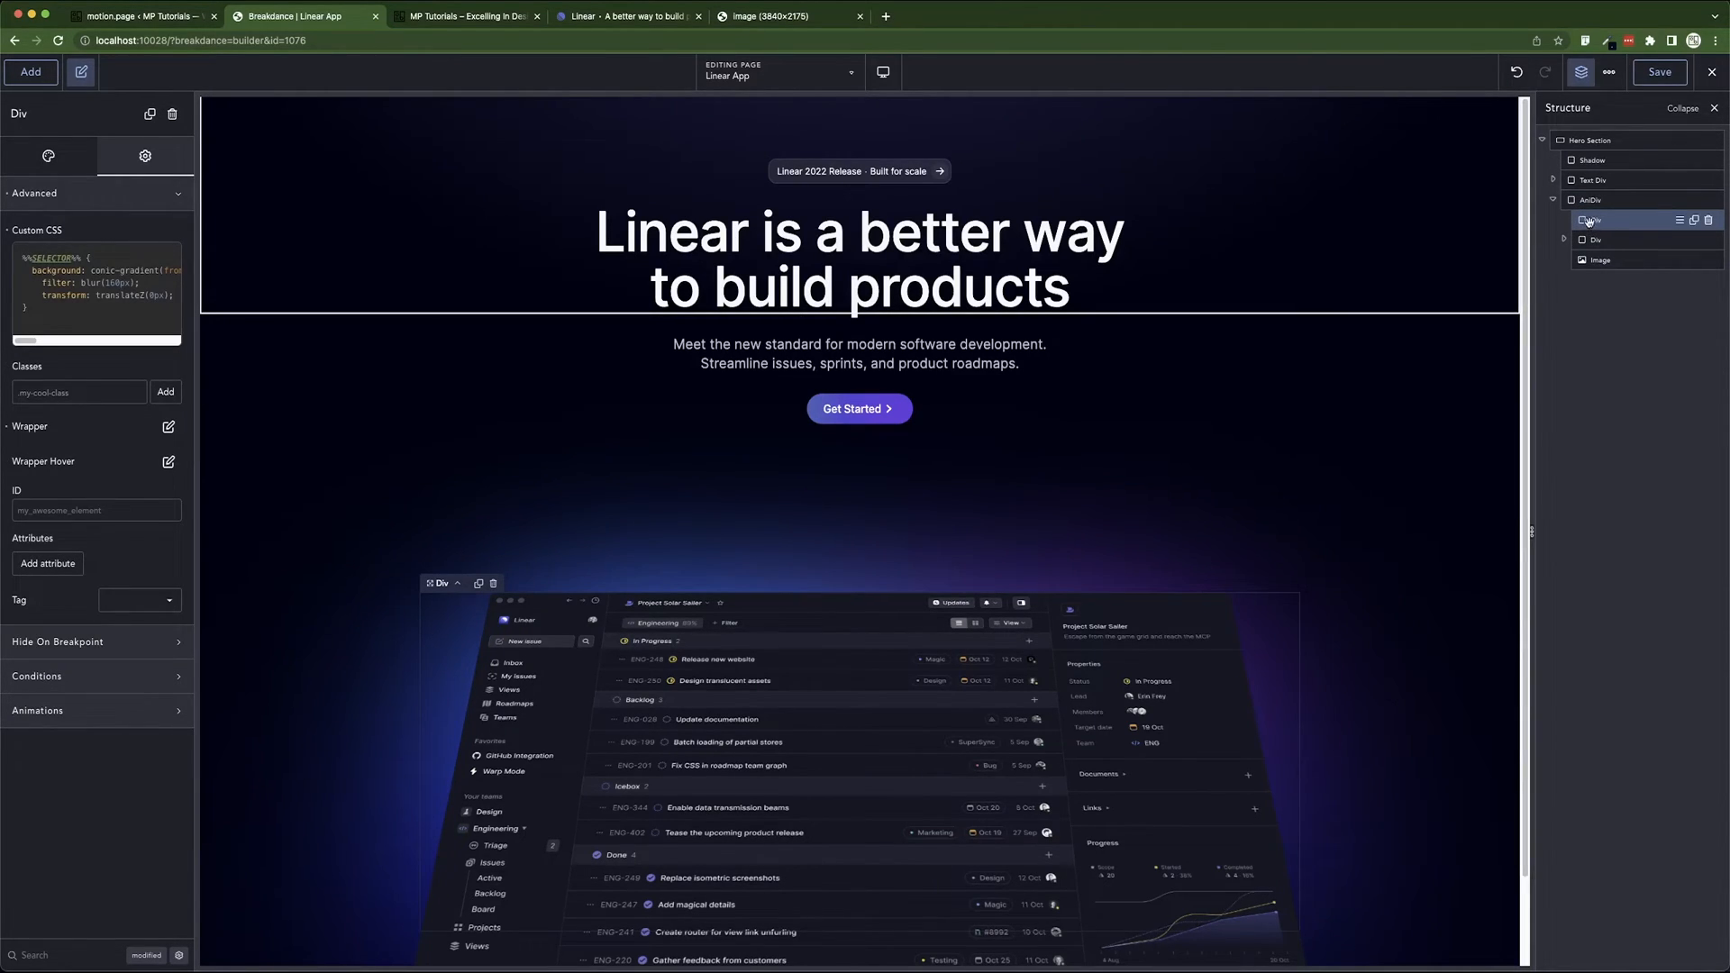
double_click(1595, 221)
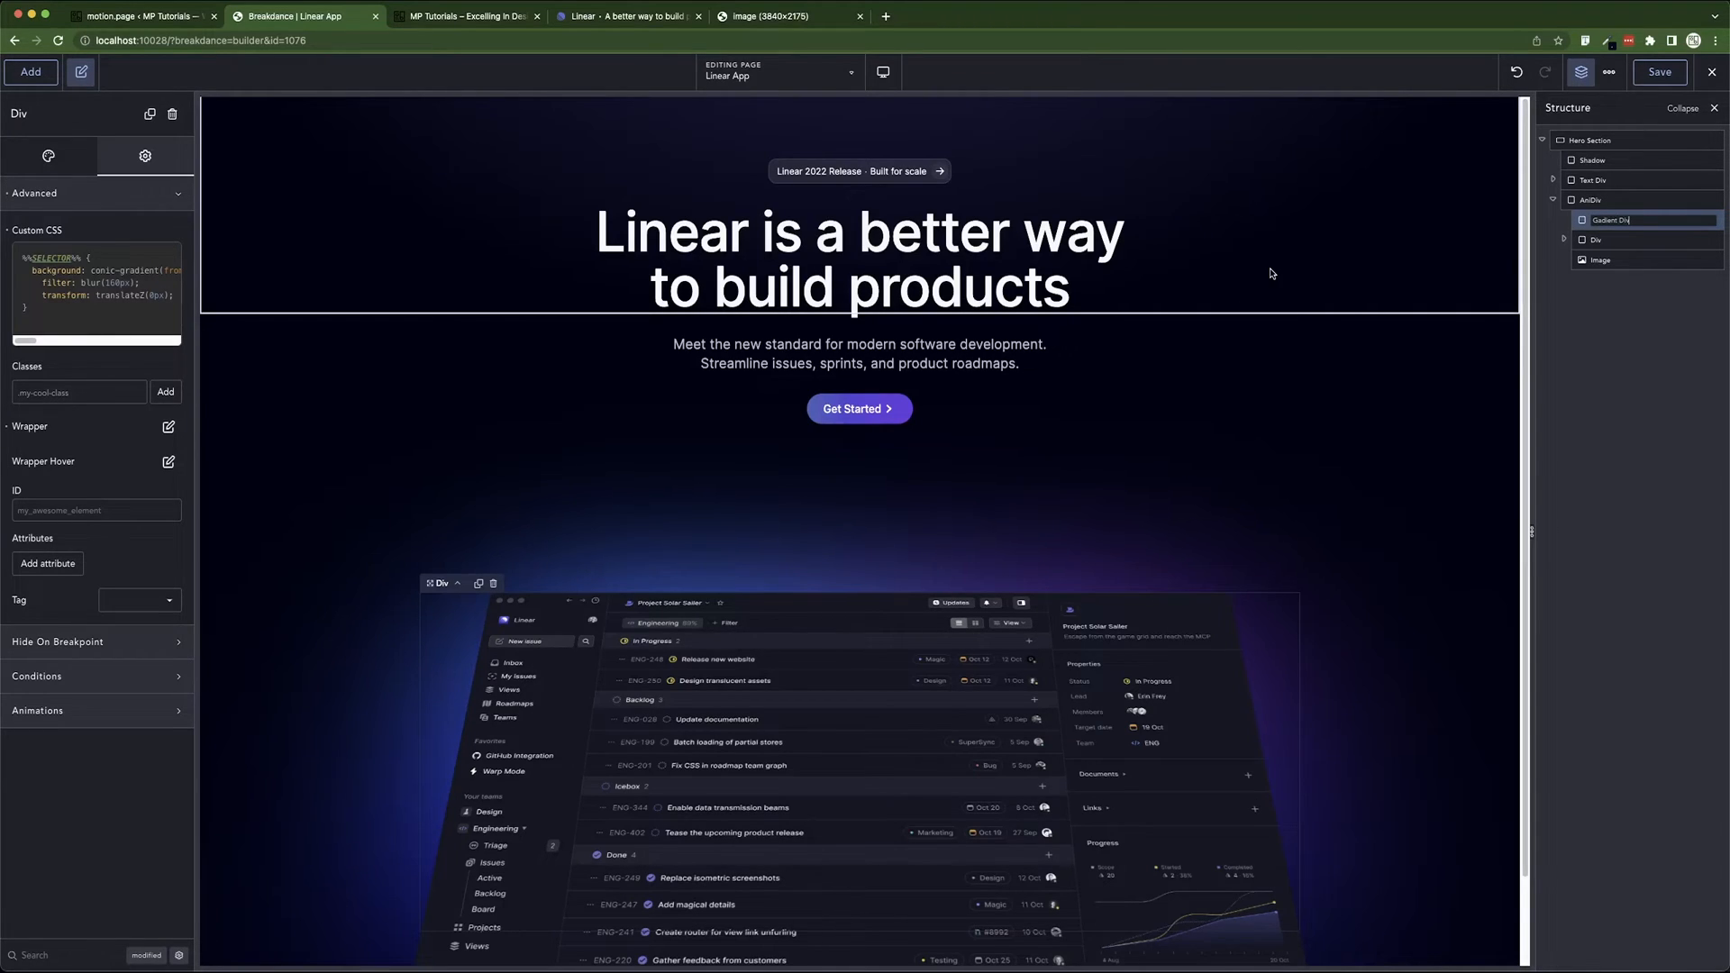
key("Return")
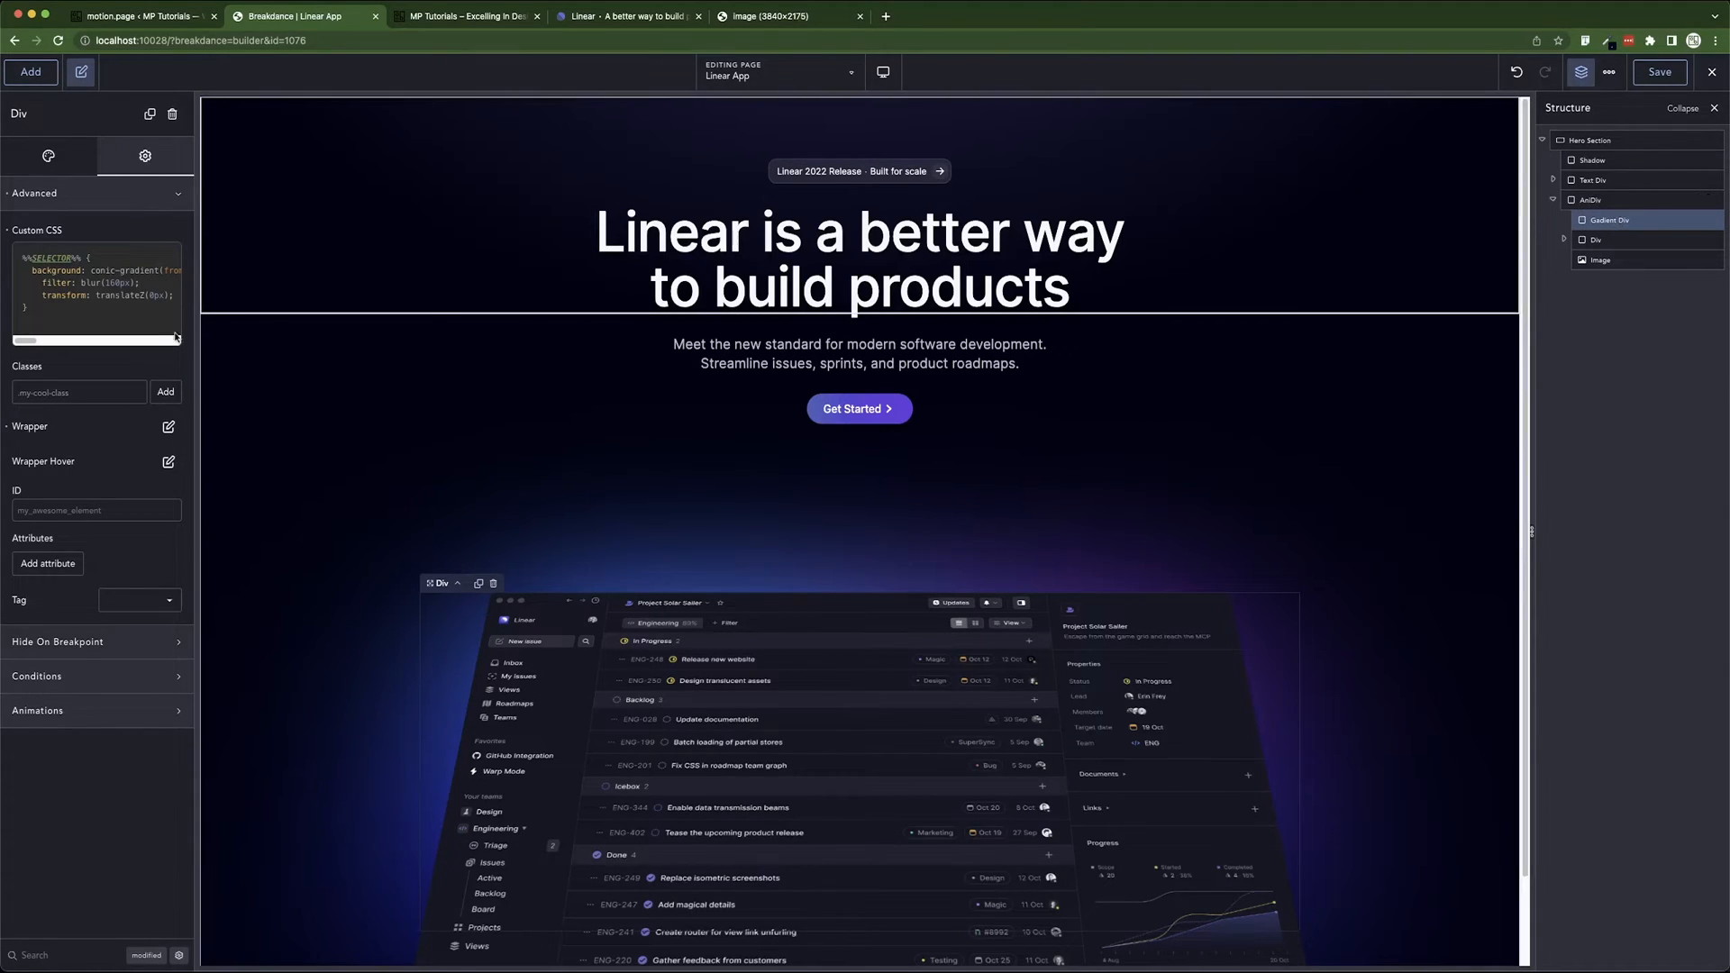
left_click(68, 389)
left_click(65, 584)
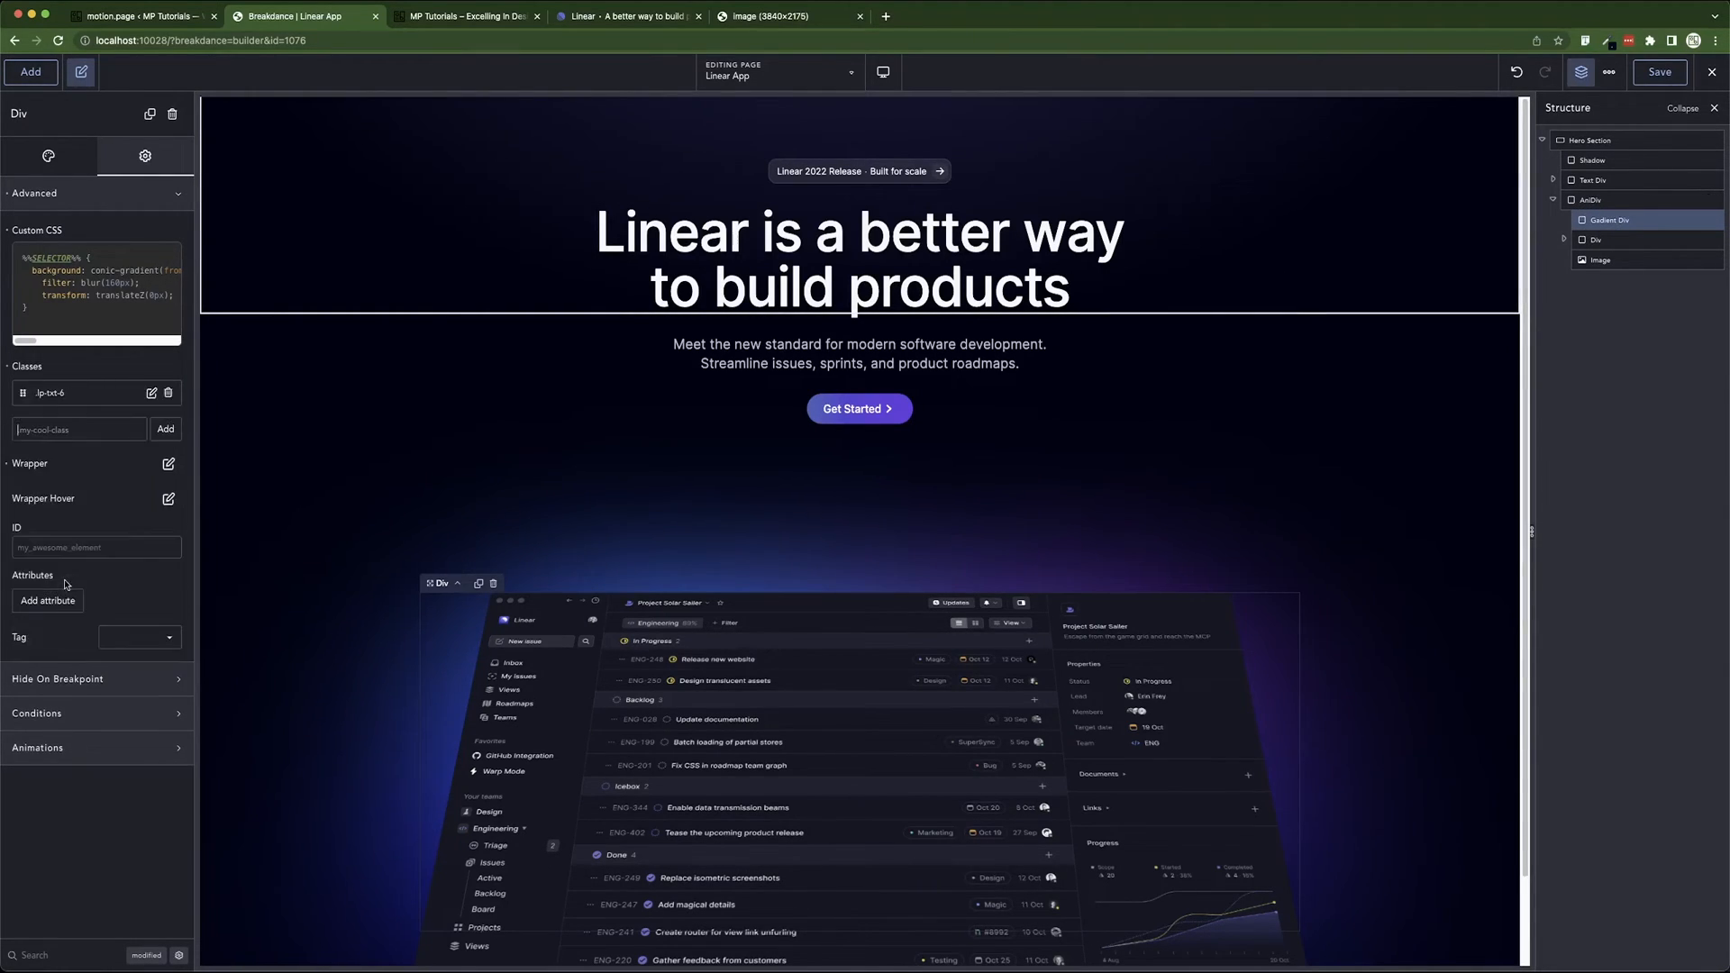
left_click(1563, 242)
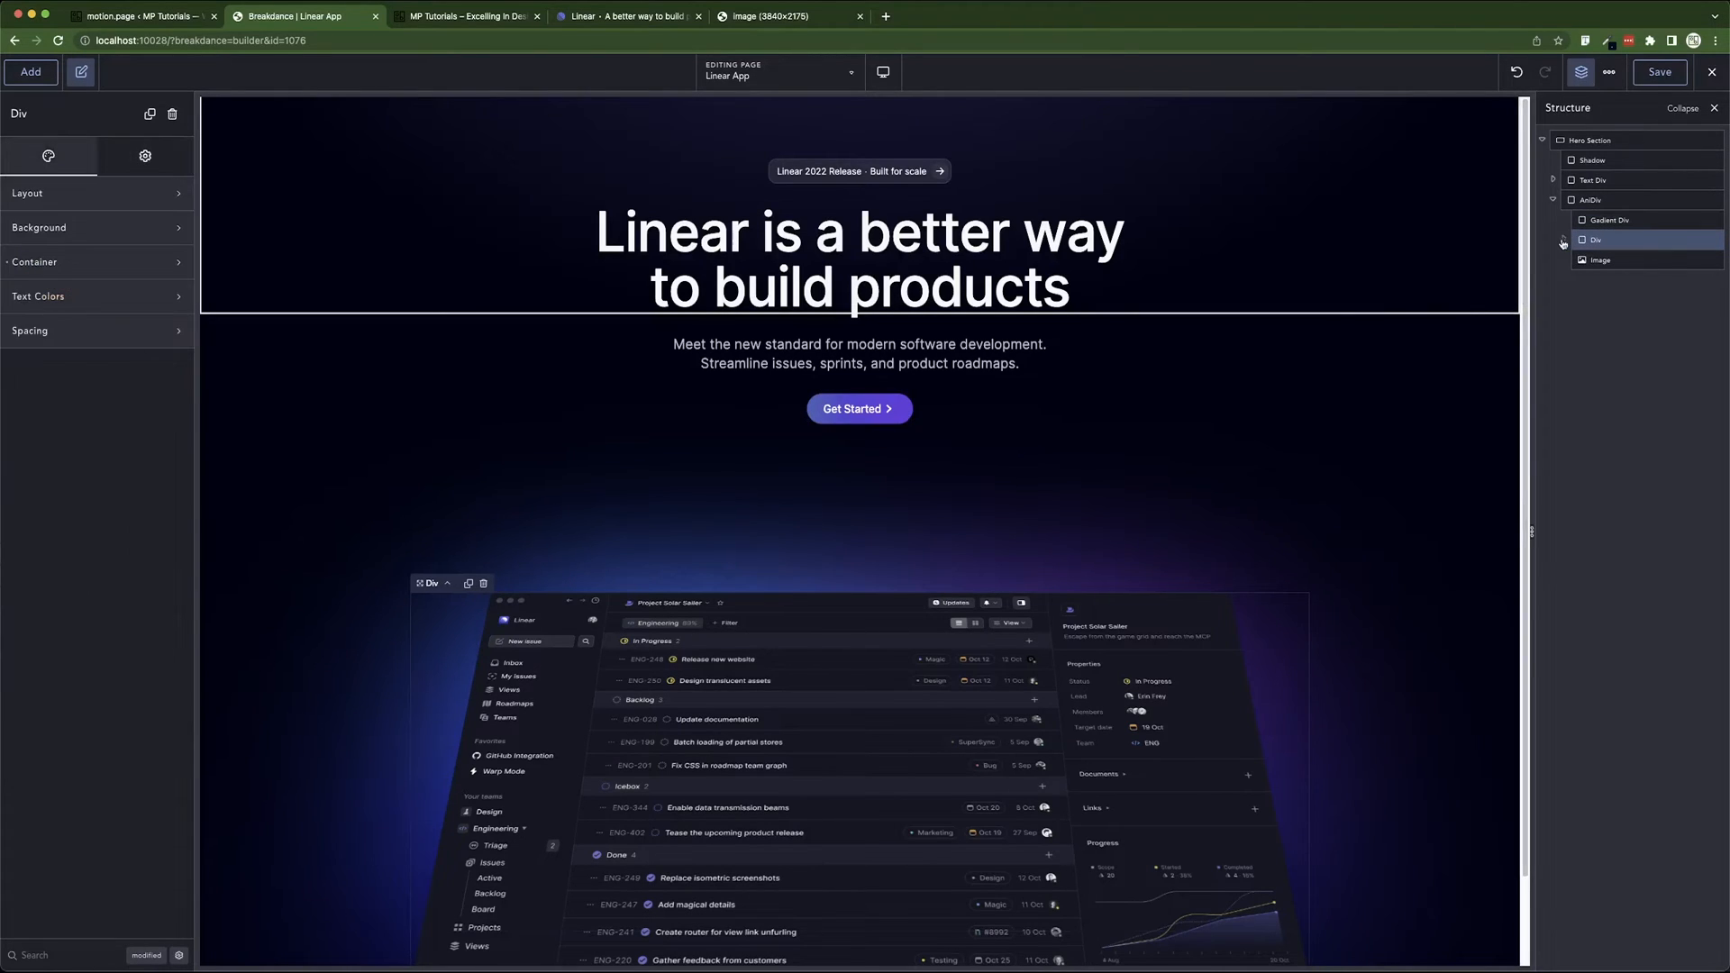
left_click(1564, 242)
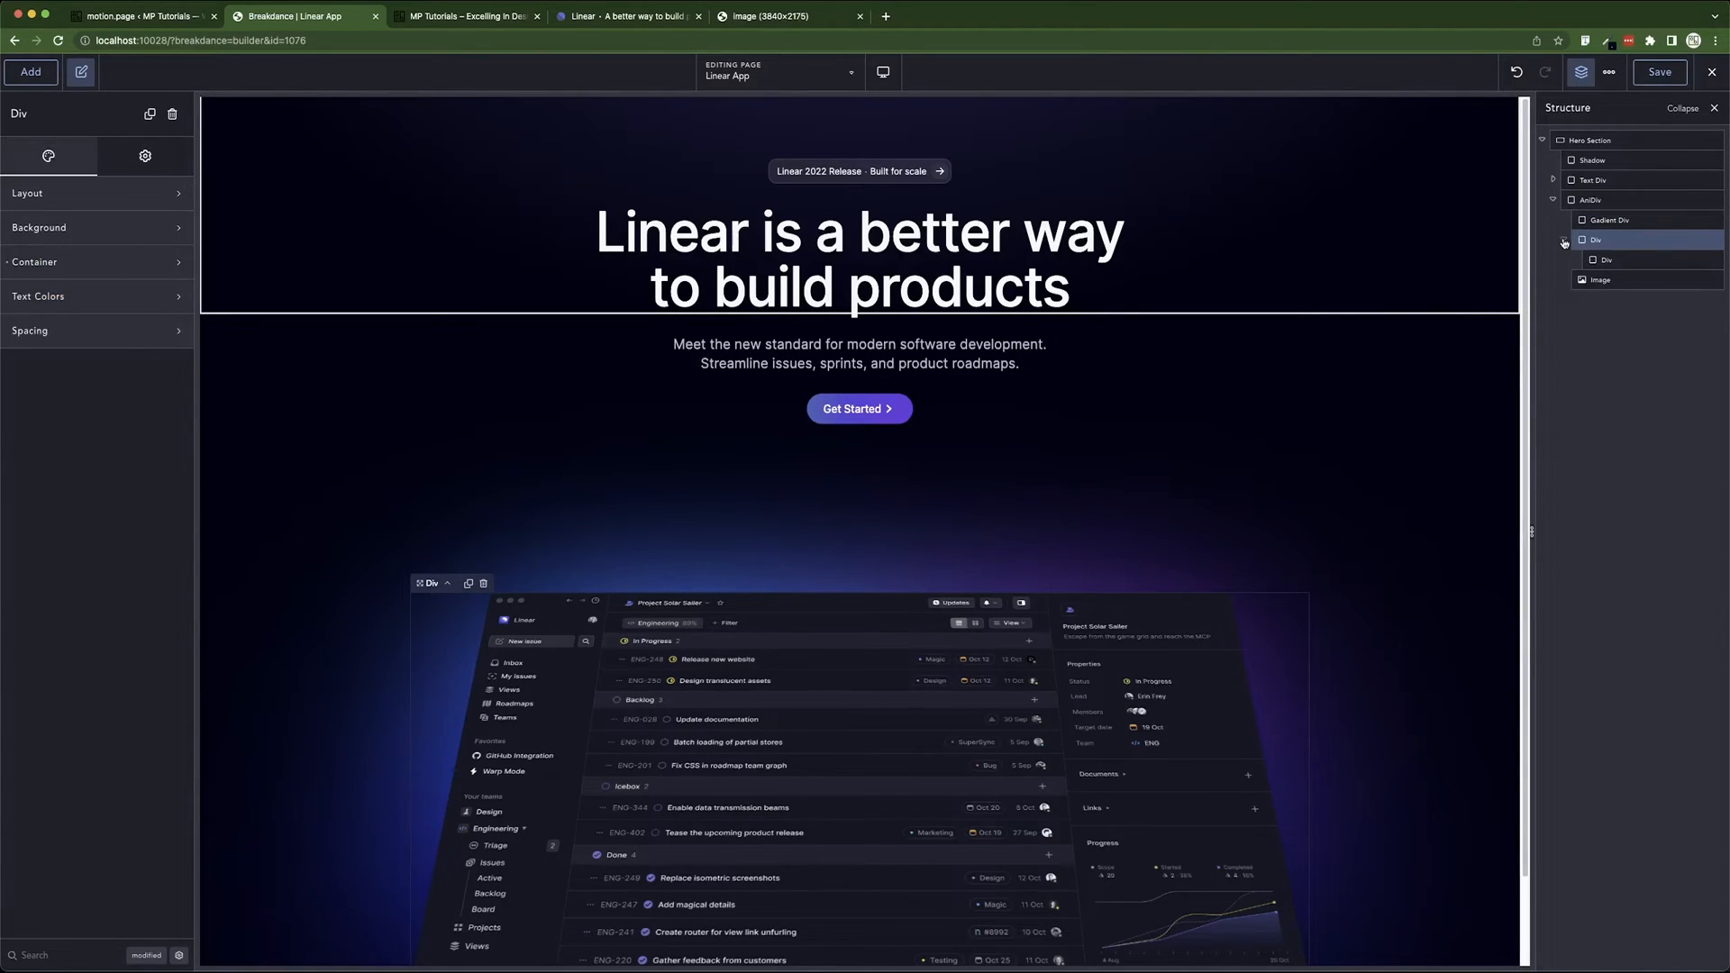
left_click(1564, 241)
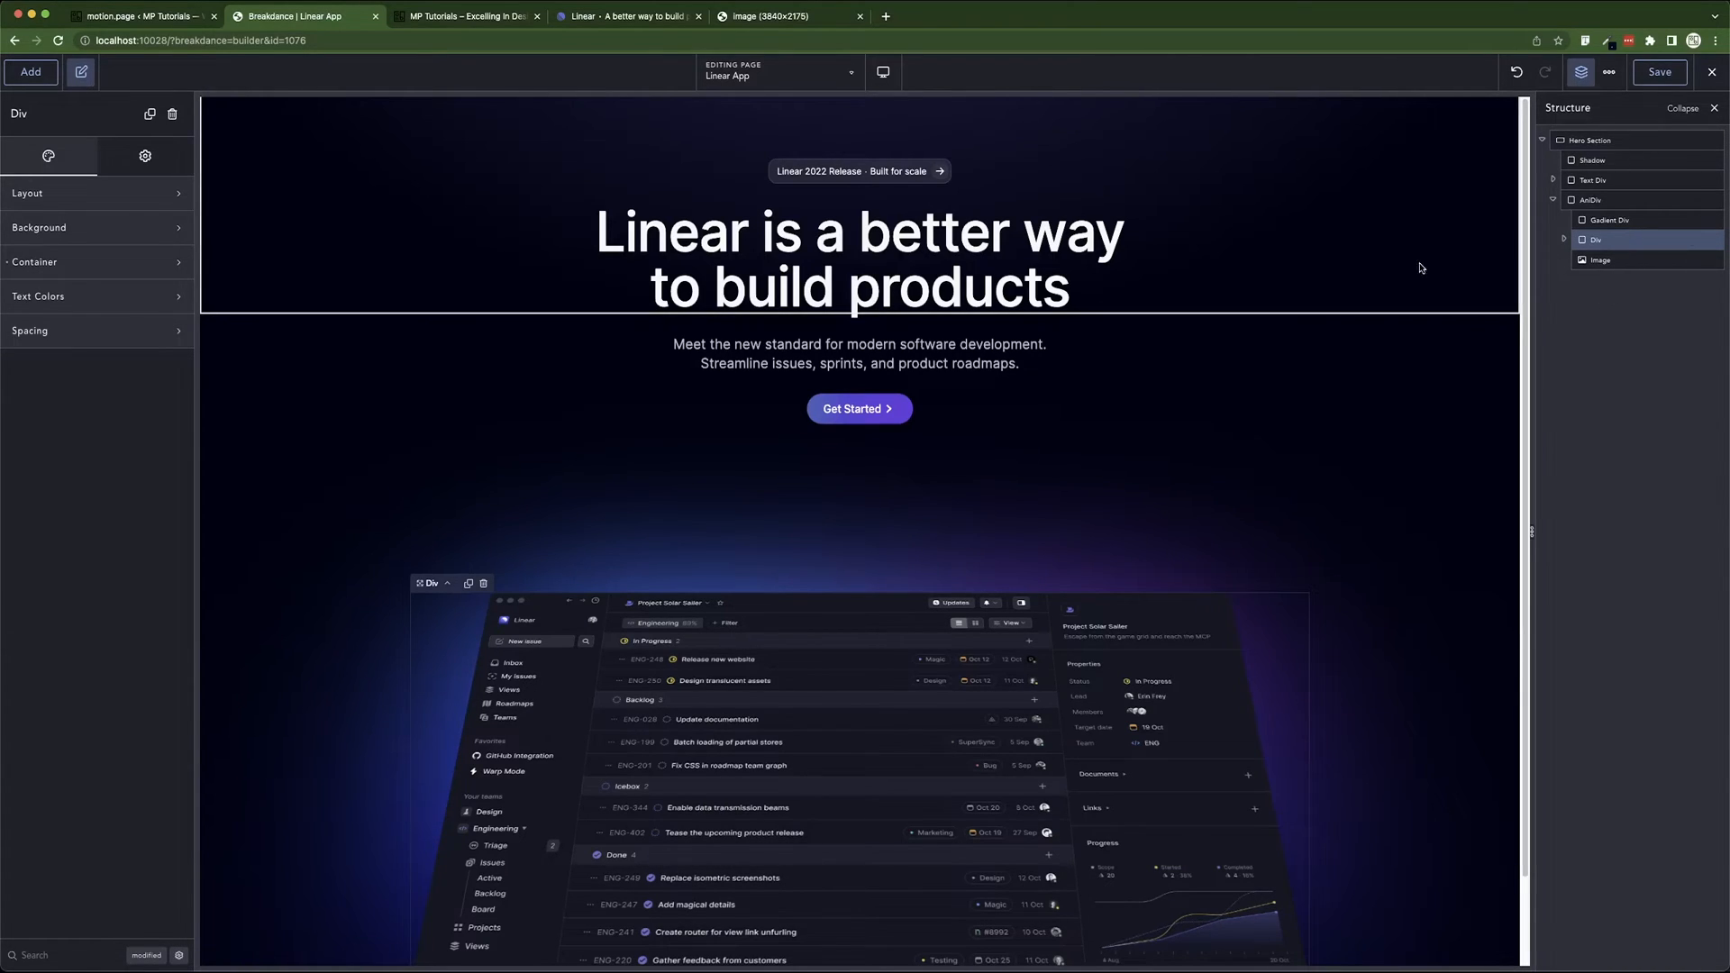
- Assign the existing class .div-img to the Image inside the AniDiv and save the page
left_click(1629, 261)
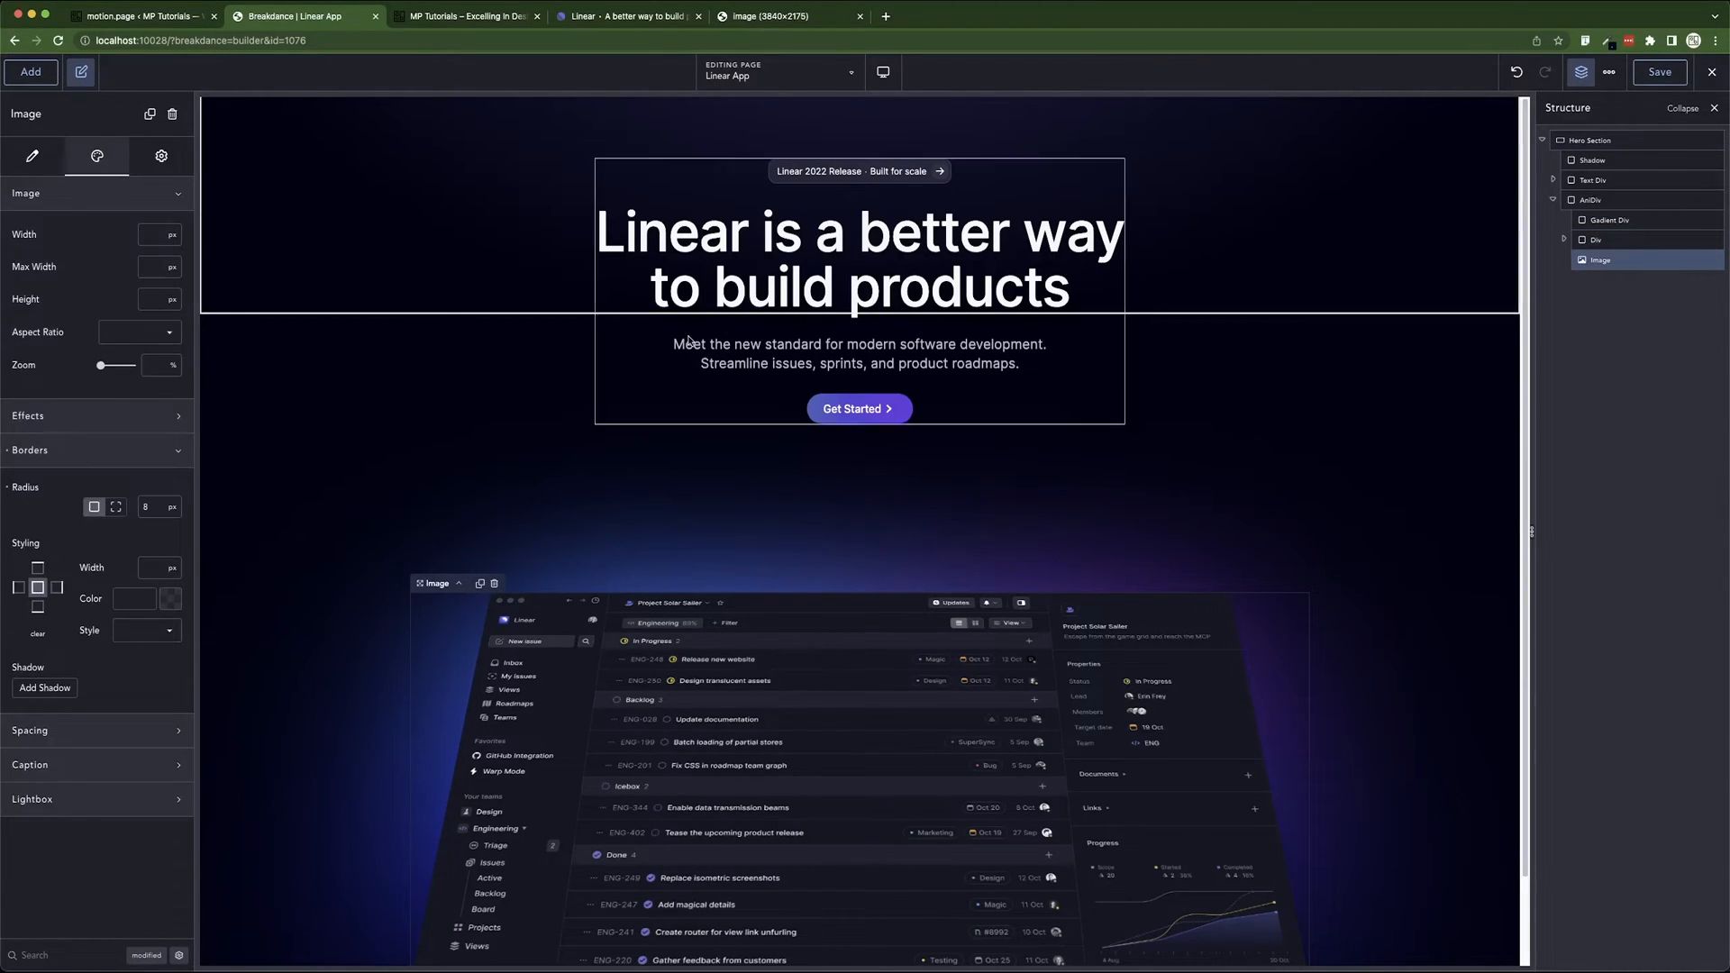
left_click(158, 160)
left_click(78, 394)
scroll(71, 530, "down", 3)
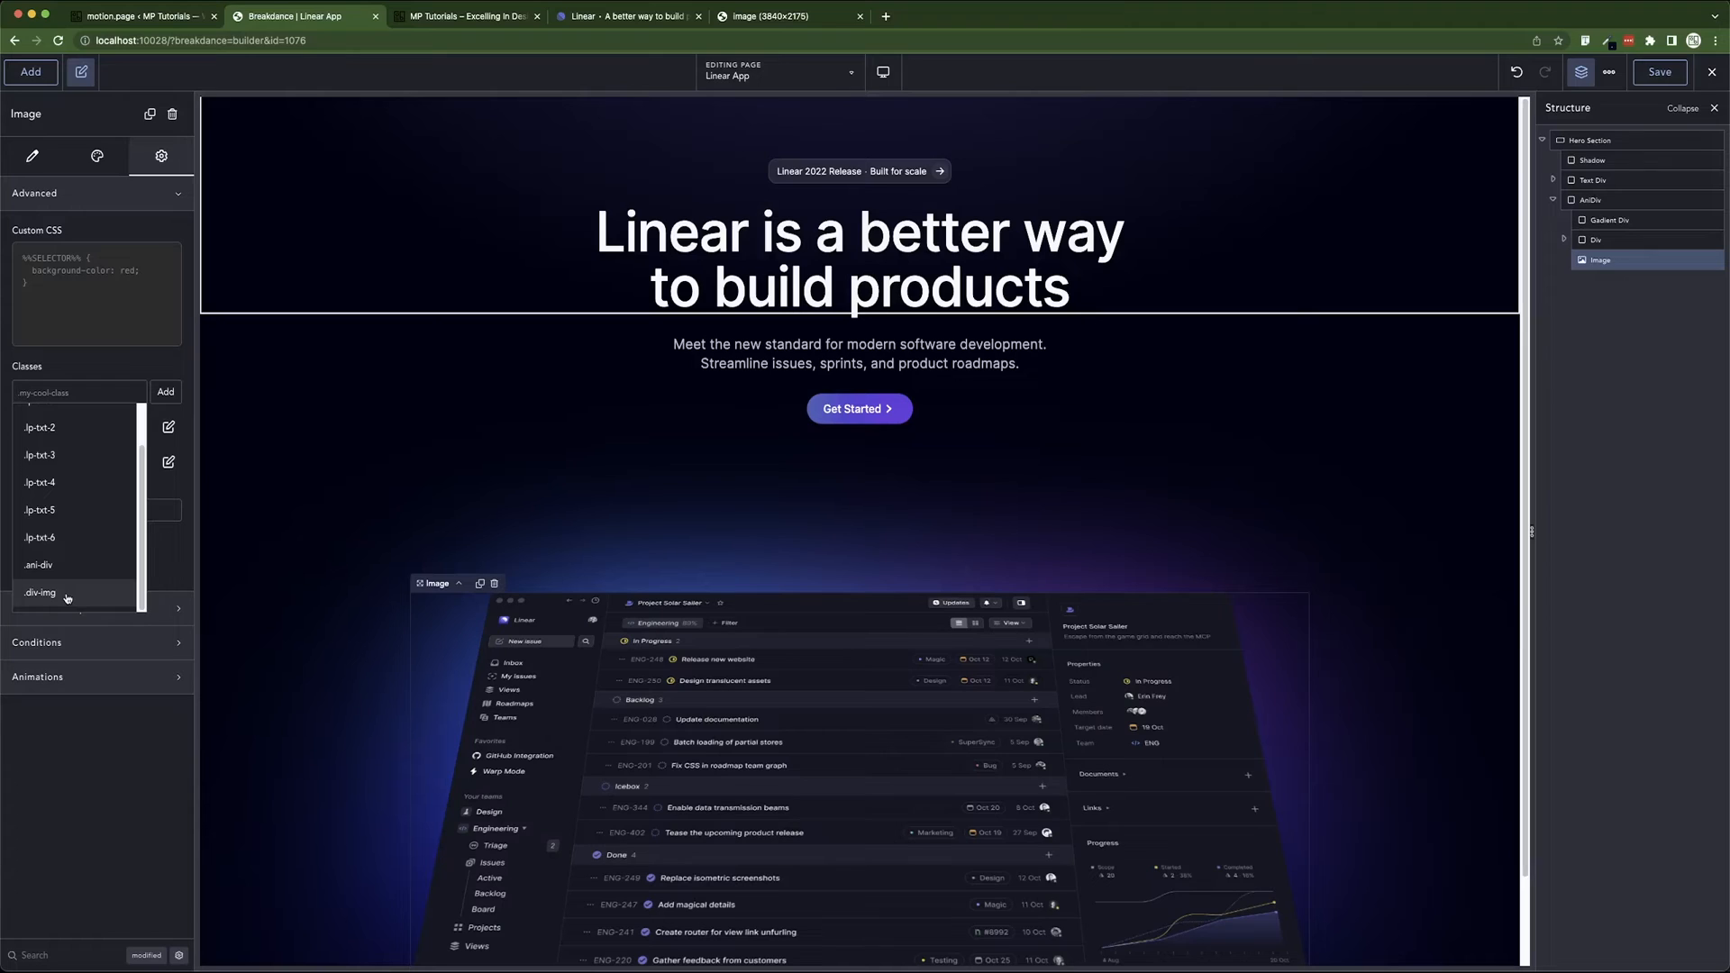
left_click(67, 598)
left_click(1643, 80)
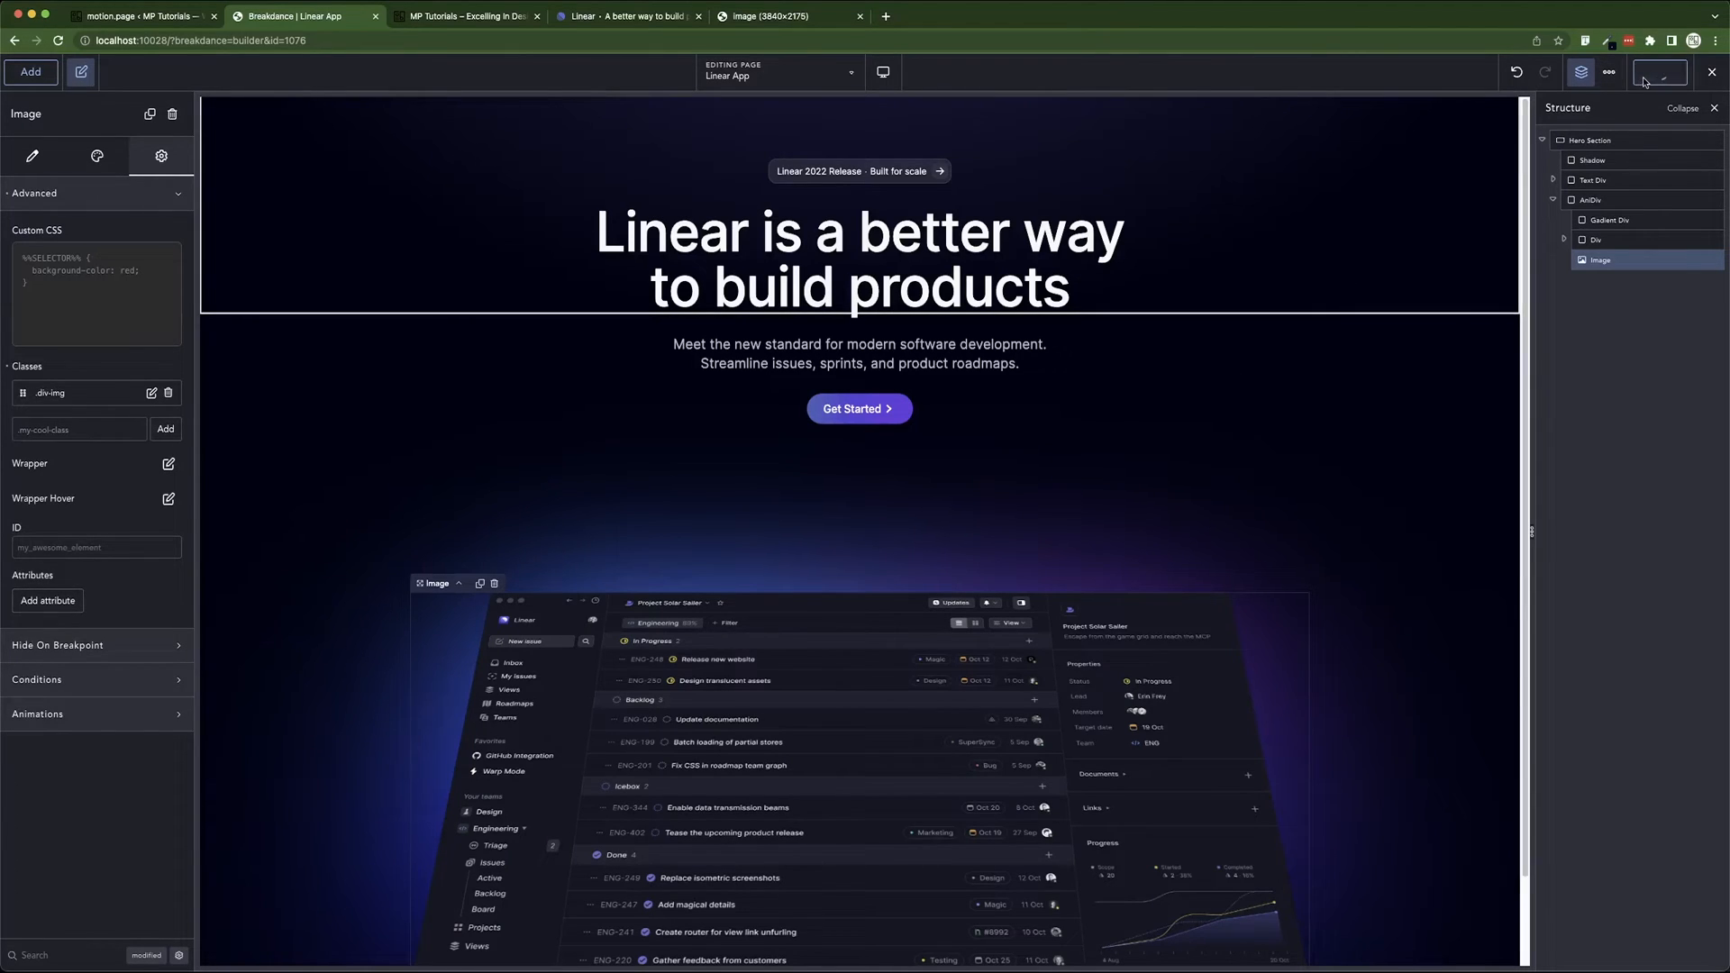
- Replace the AniDiv's .lp-txt-5 class with the existing class .ani-div
left_click(1591, 200)
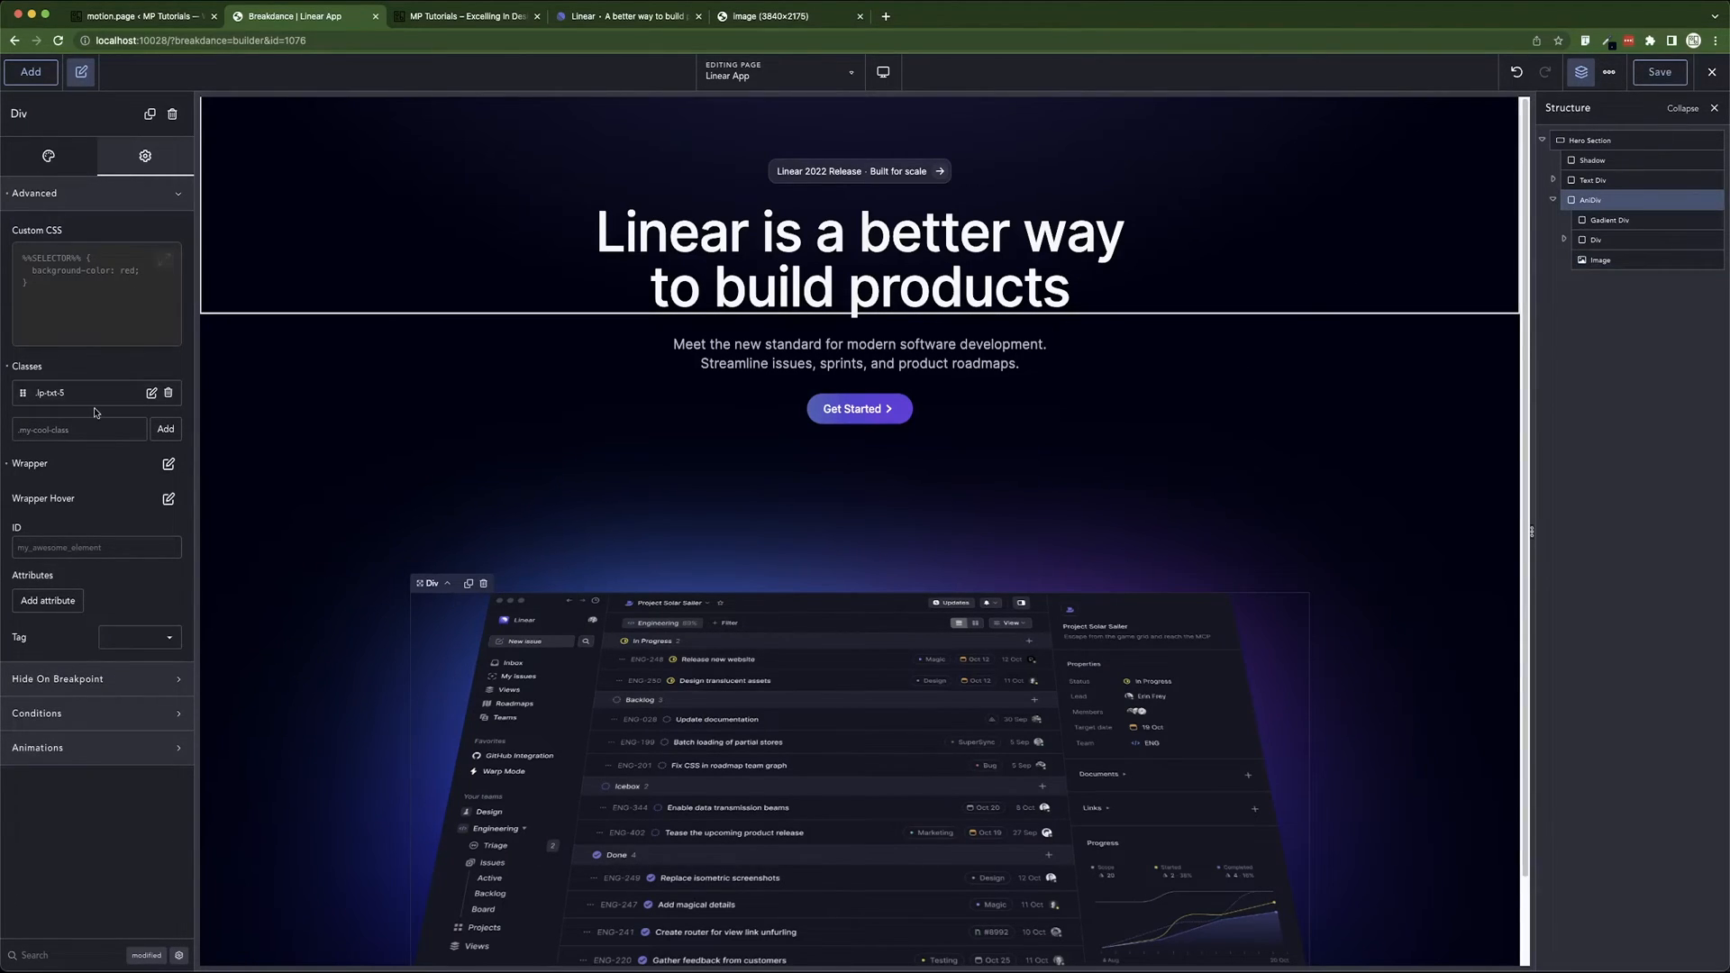
left_click(167, 395)
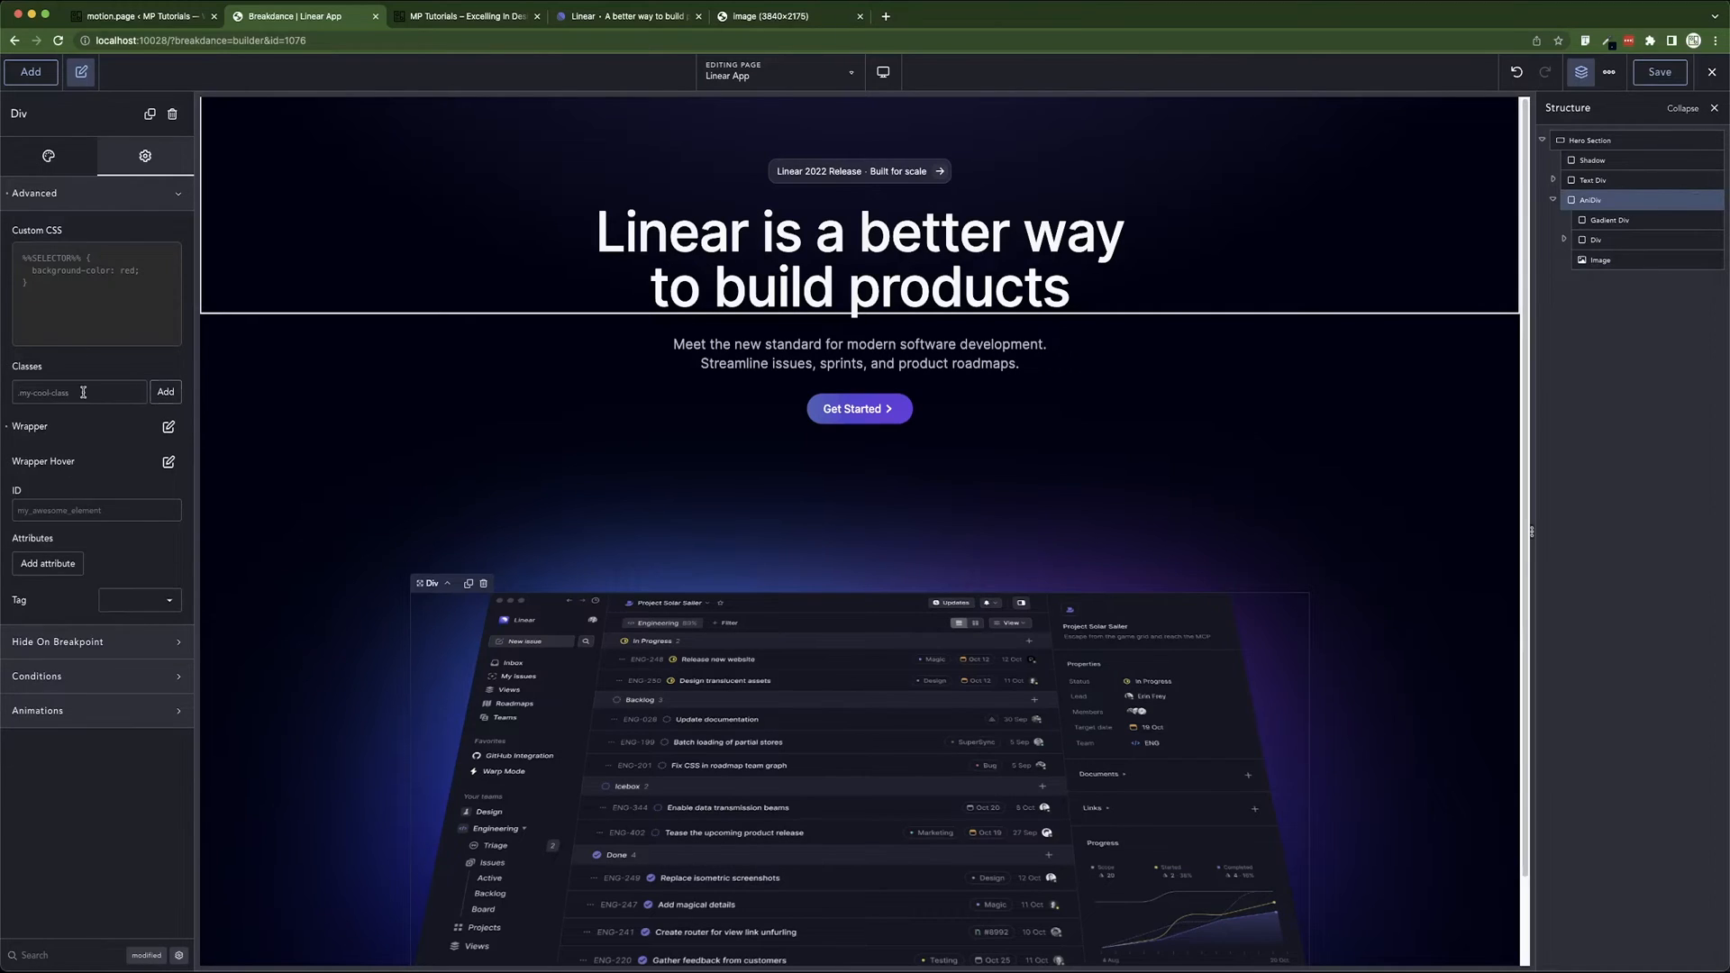
left_click(79, 392)
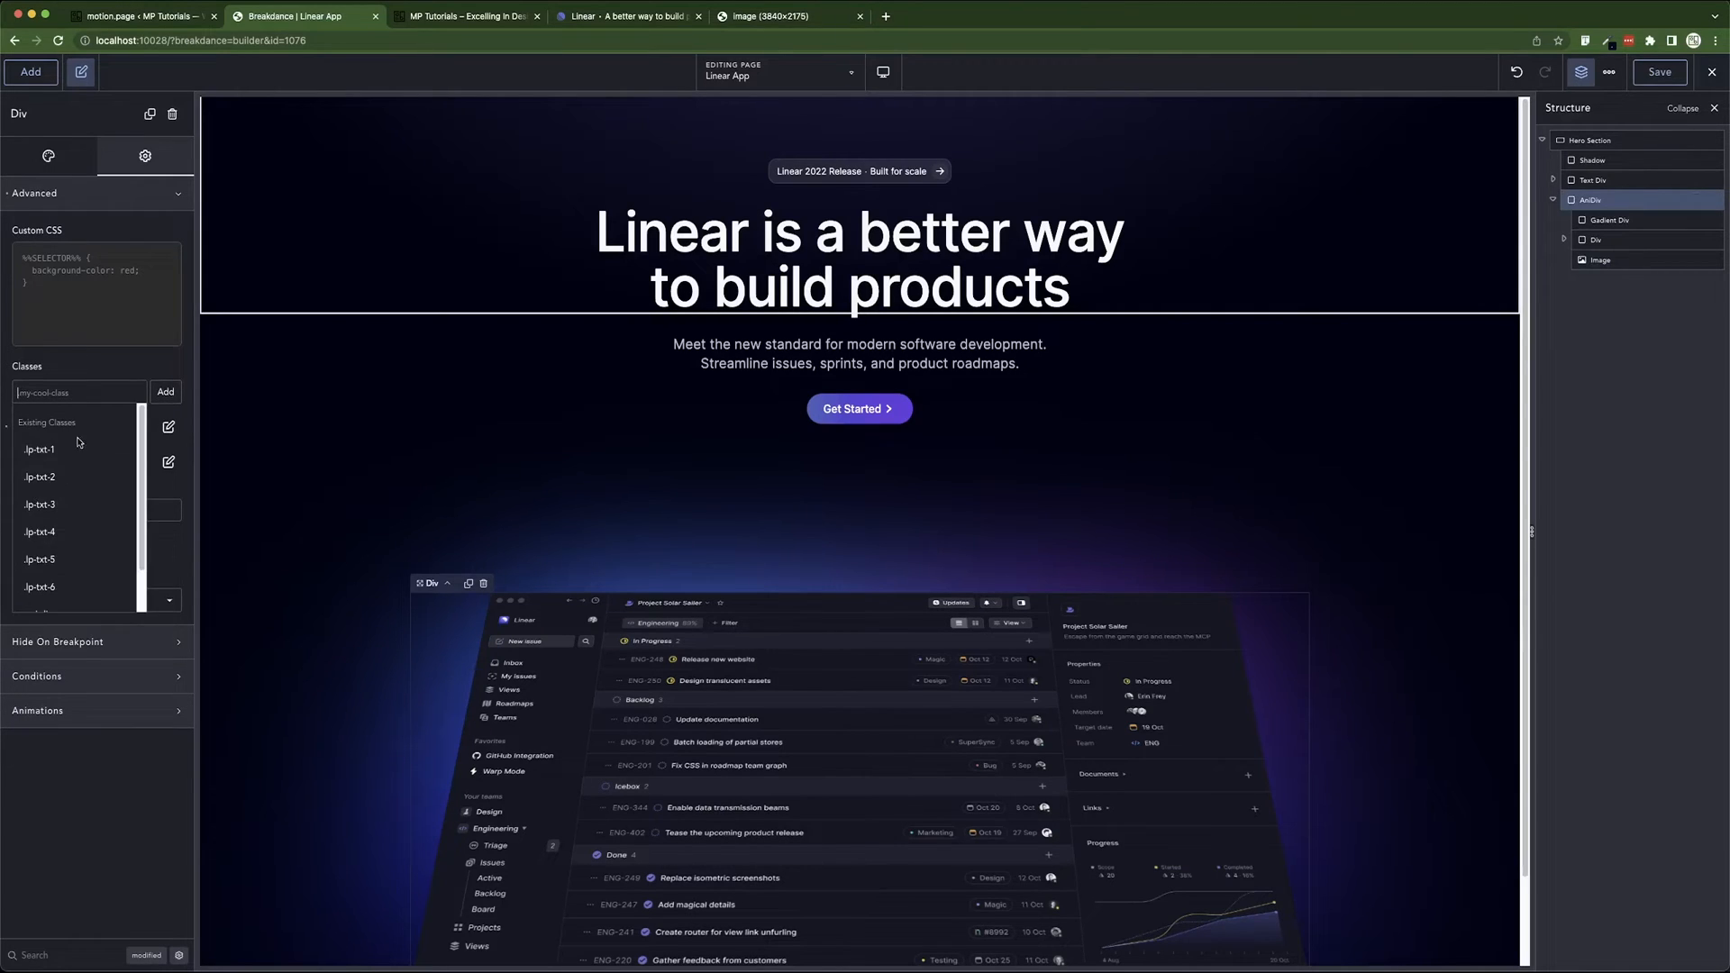
left_click(63, 571)
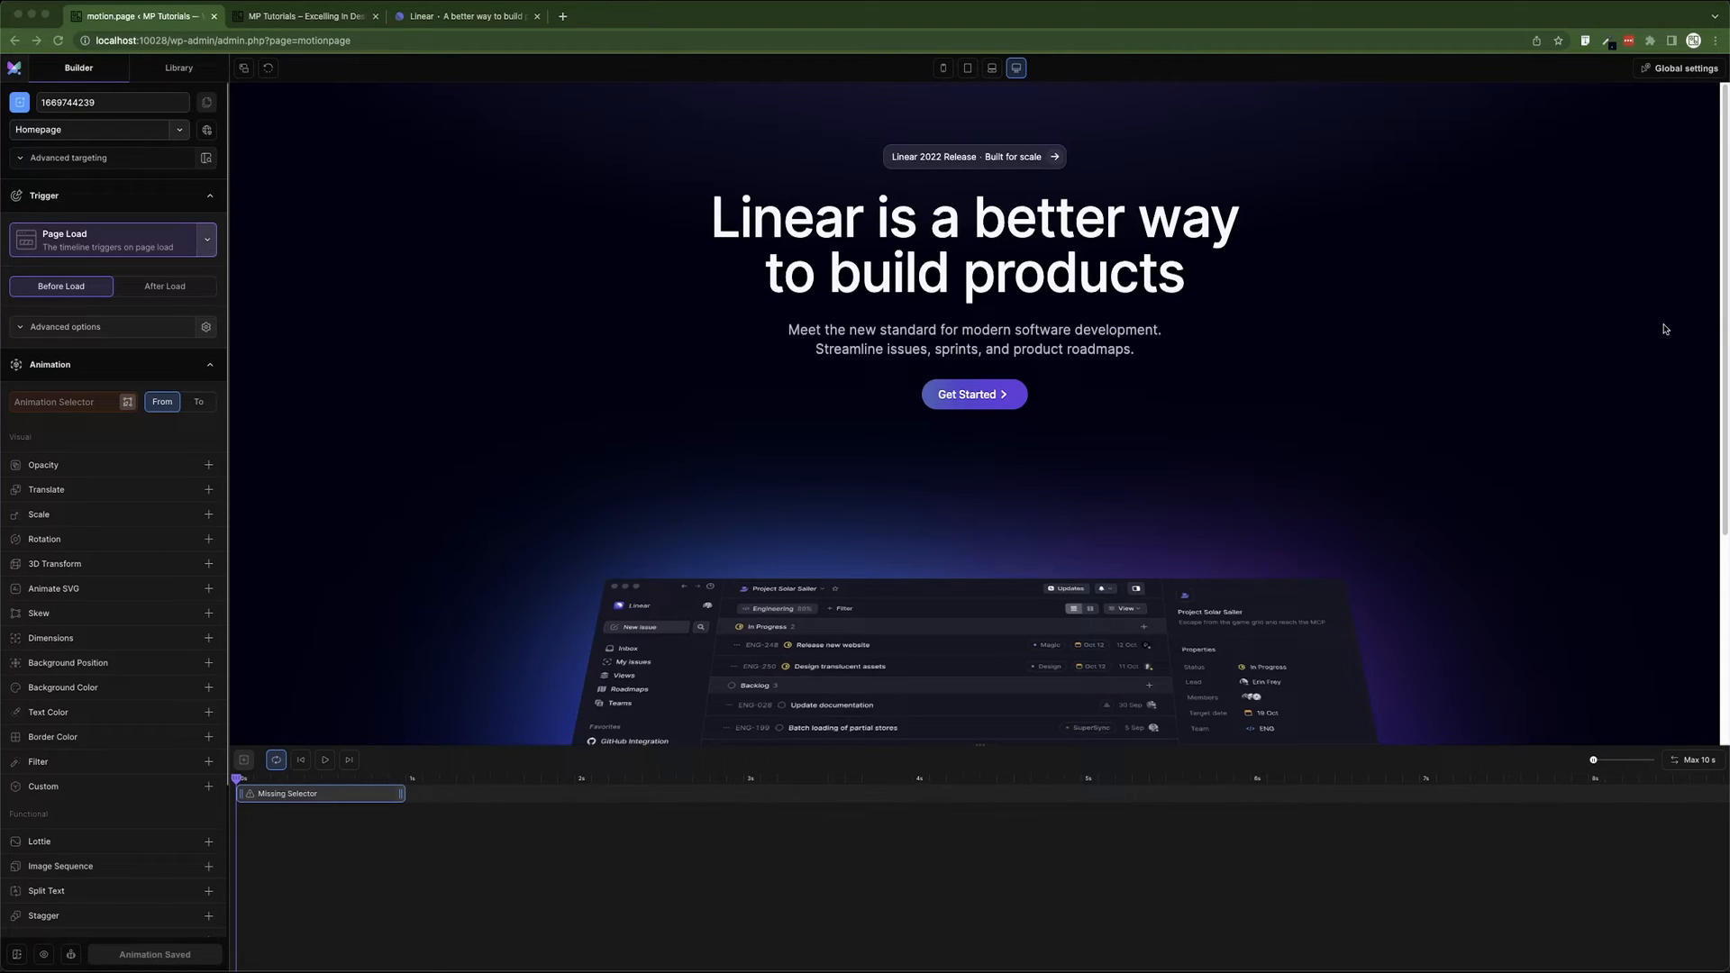
- Reload the Linear website to review its hero load animation, and return to the Motion.page builder
left_click(434, 17)
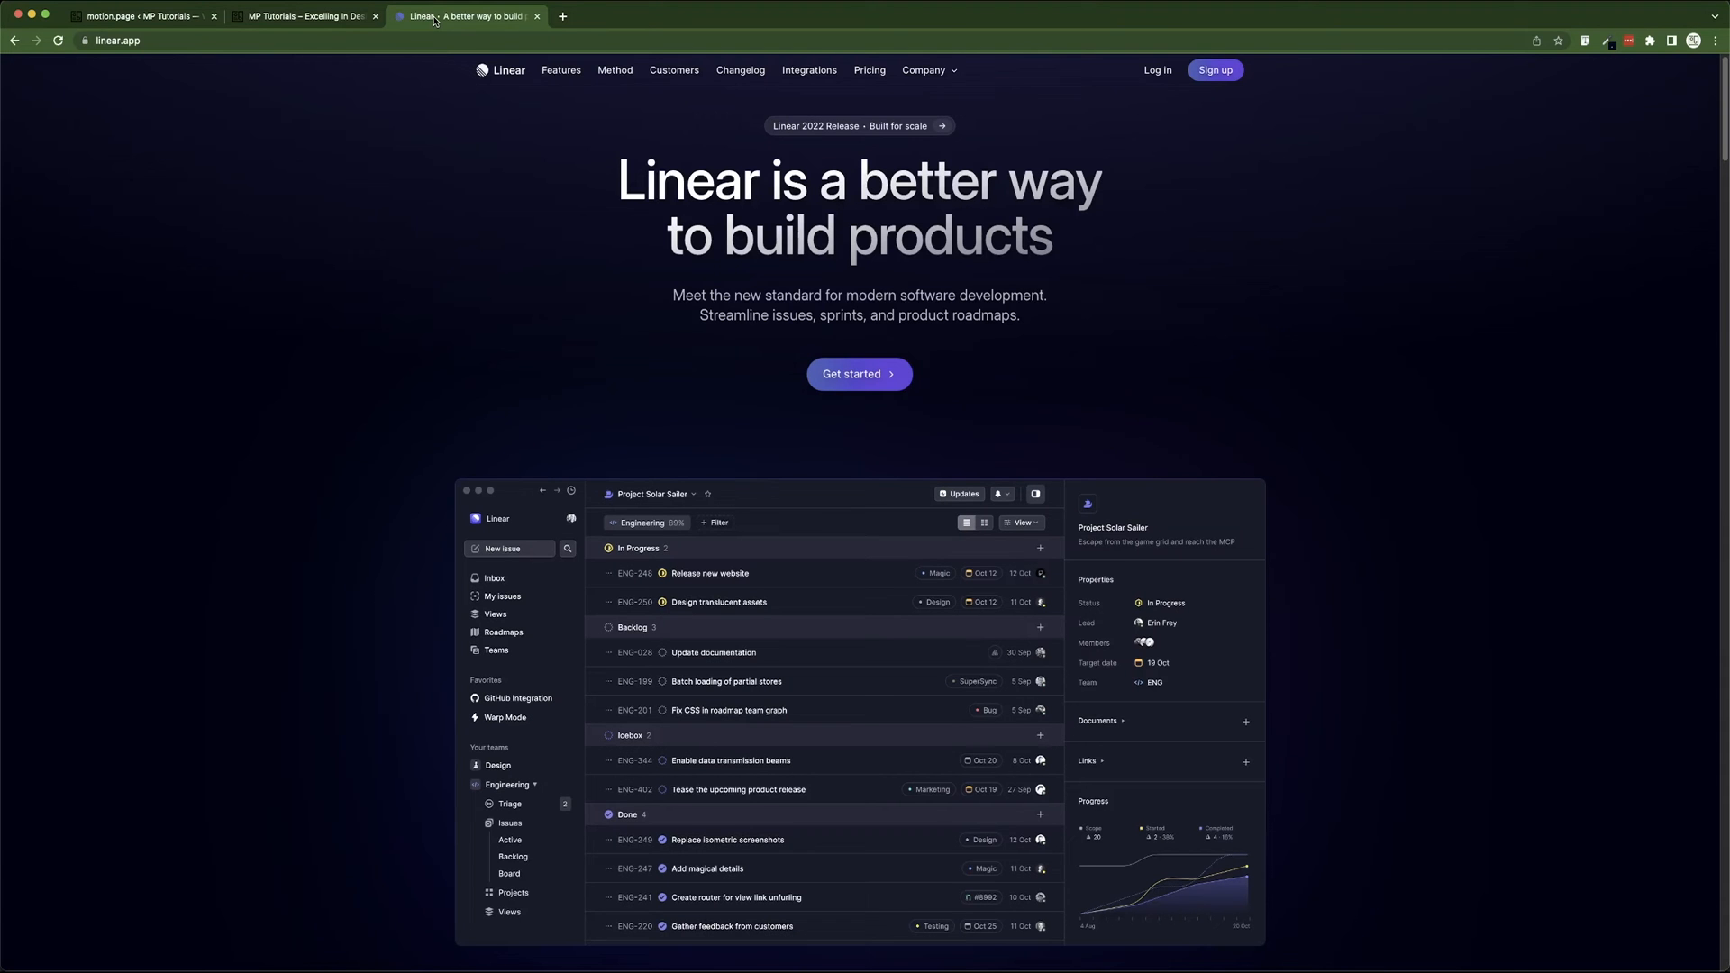
left_click(58, 40)
key("super+r")
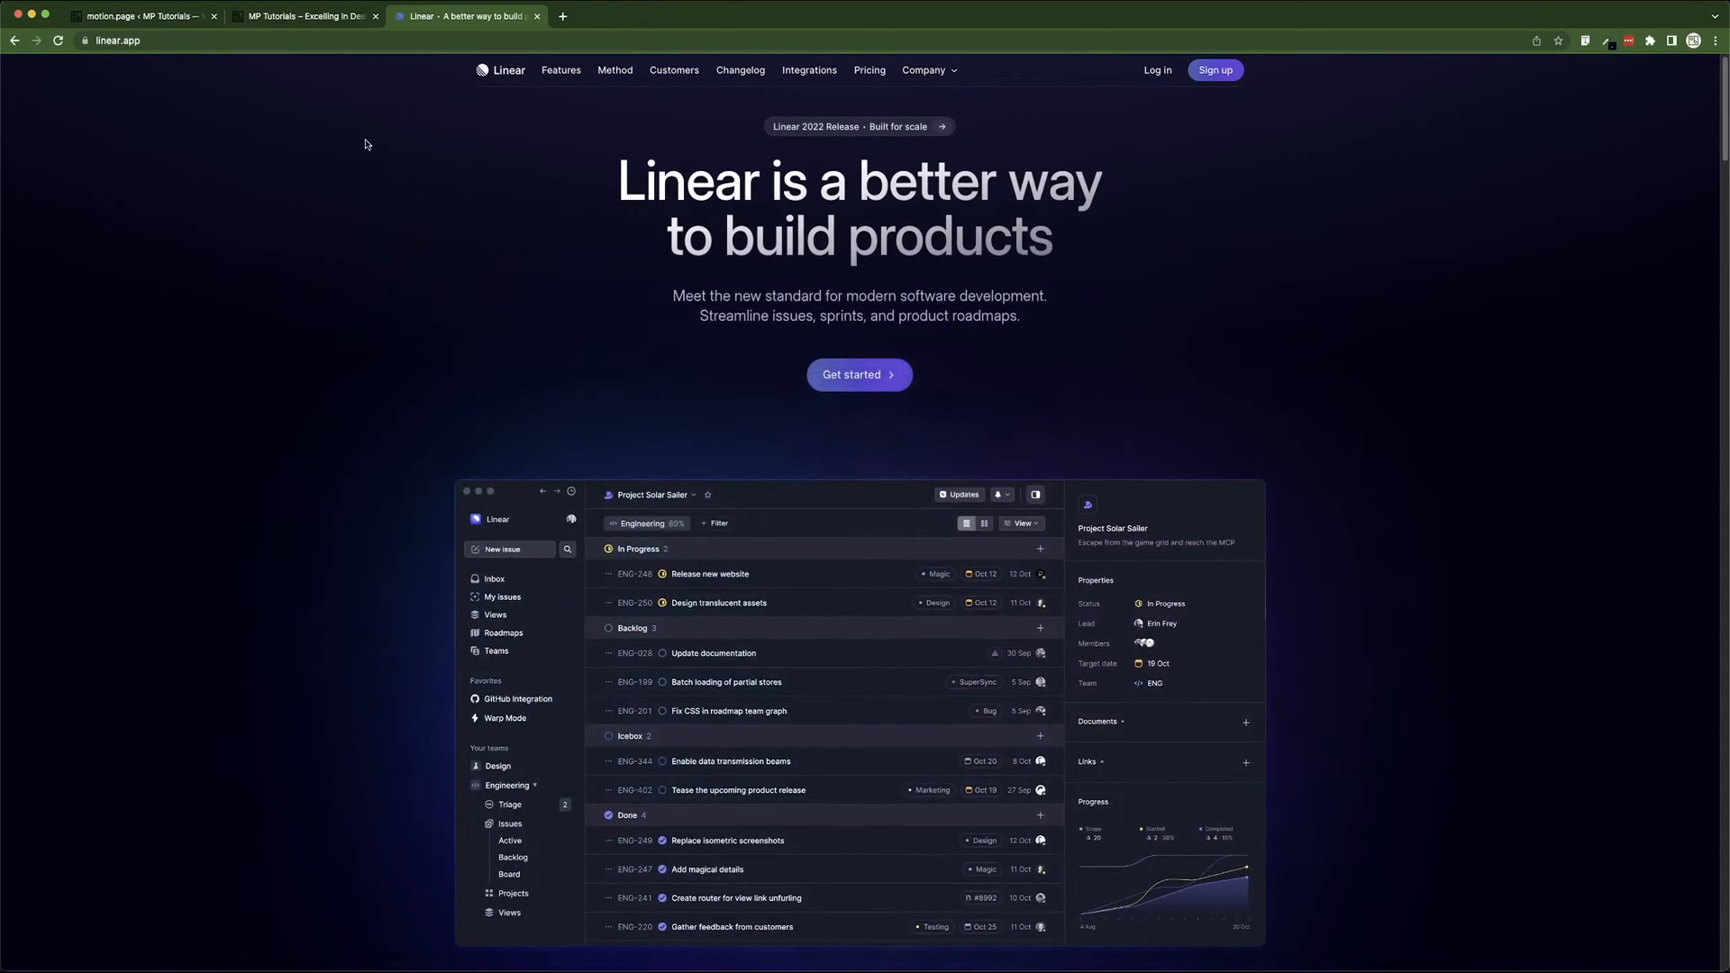
left_click(180, 21)
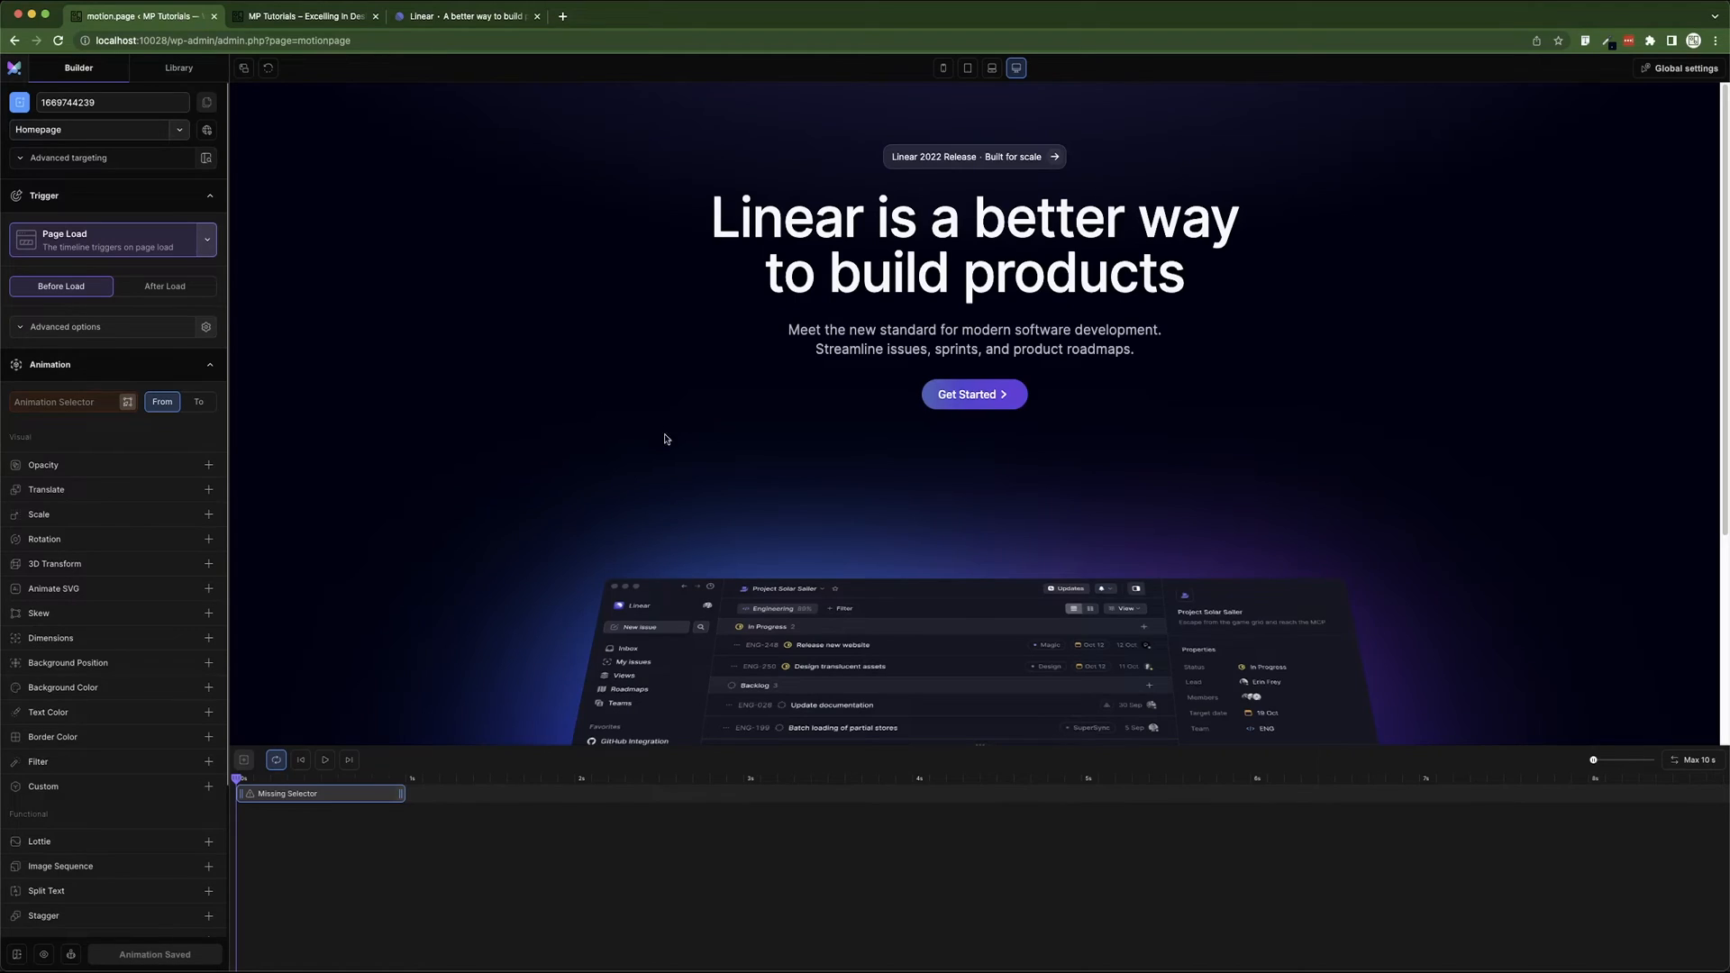
- Target .lp-txt-1, .lp-txt-2, .lp-txt-3 and .lp-txt-4 as the animation's selectors by picking the badge, heading, text and button in the preview
left_click(127, 402)
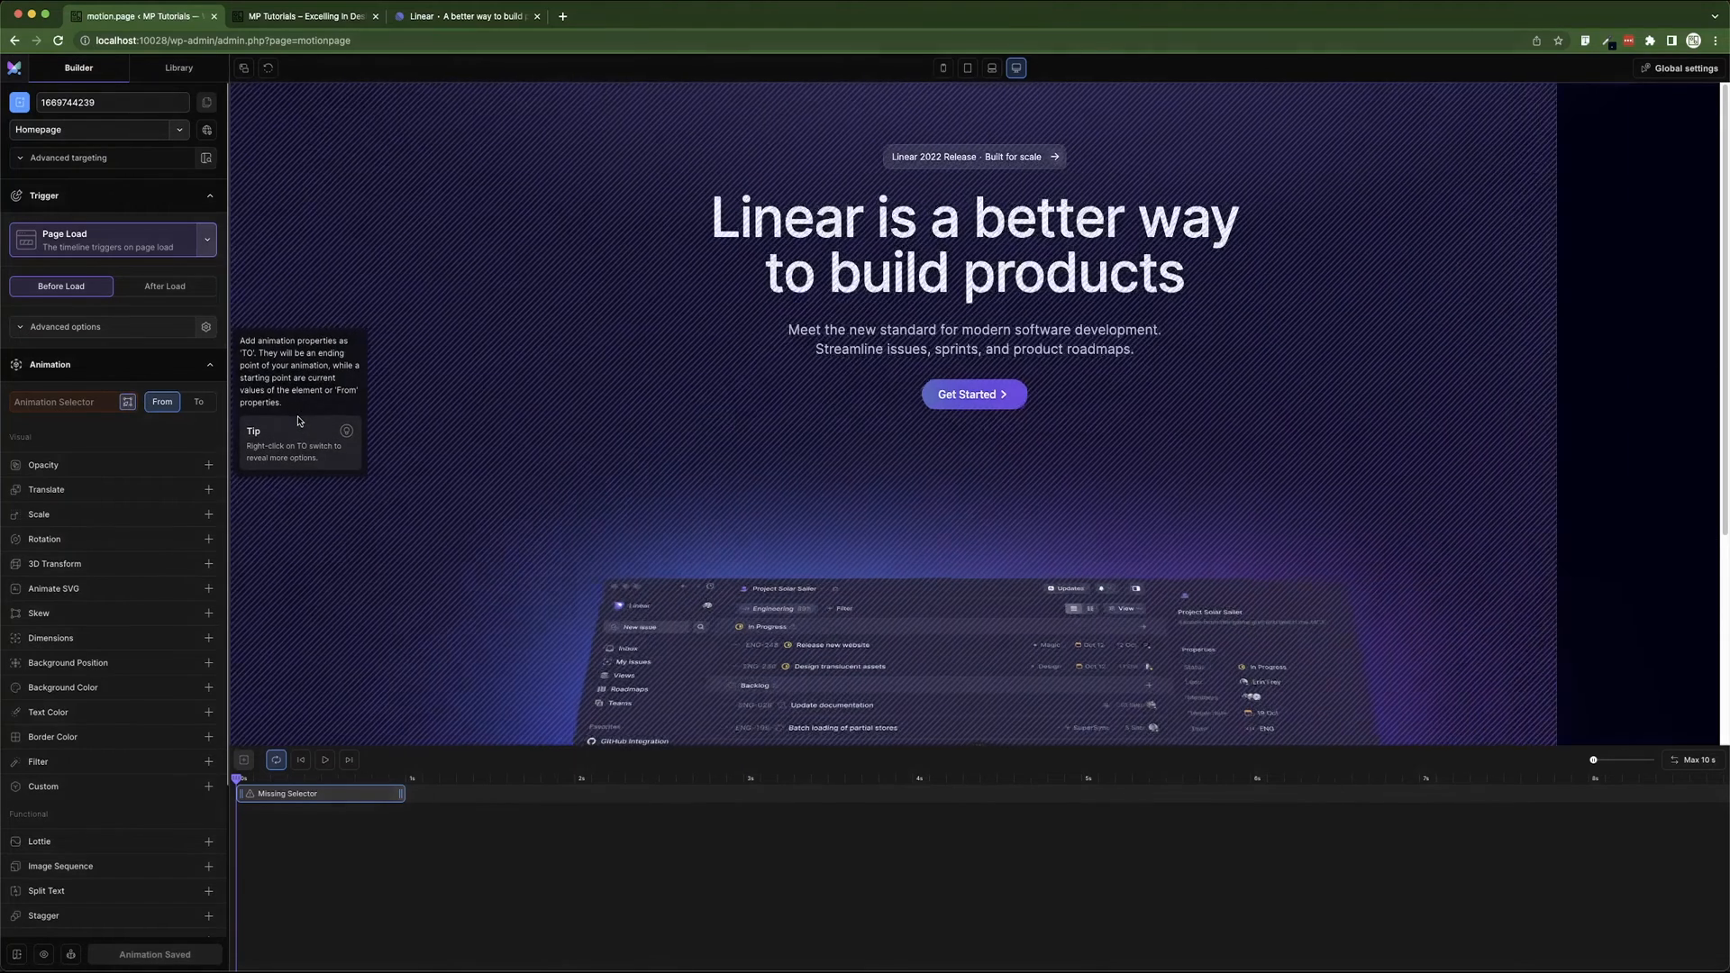
left_click(1023, 147)
left_click(978, 233)
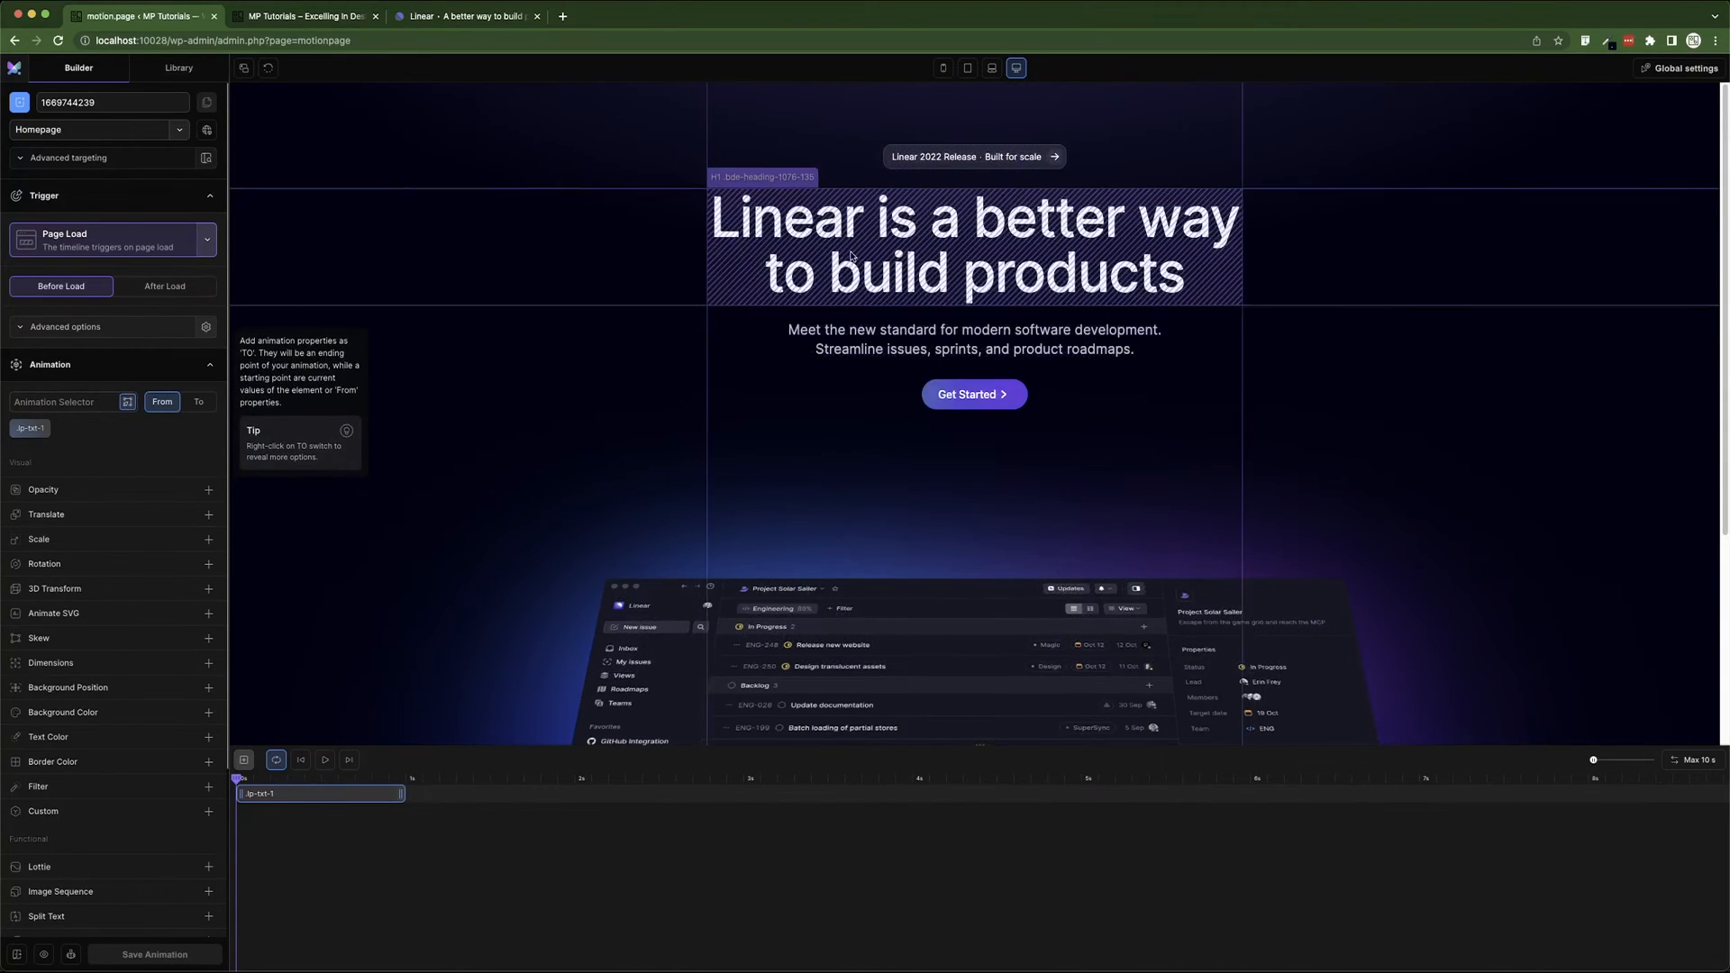
left_click(941, 303)
left_click(1057, 340)
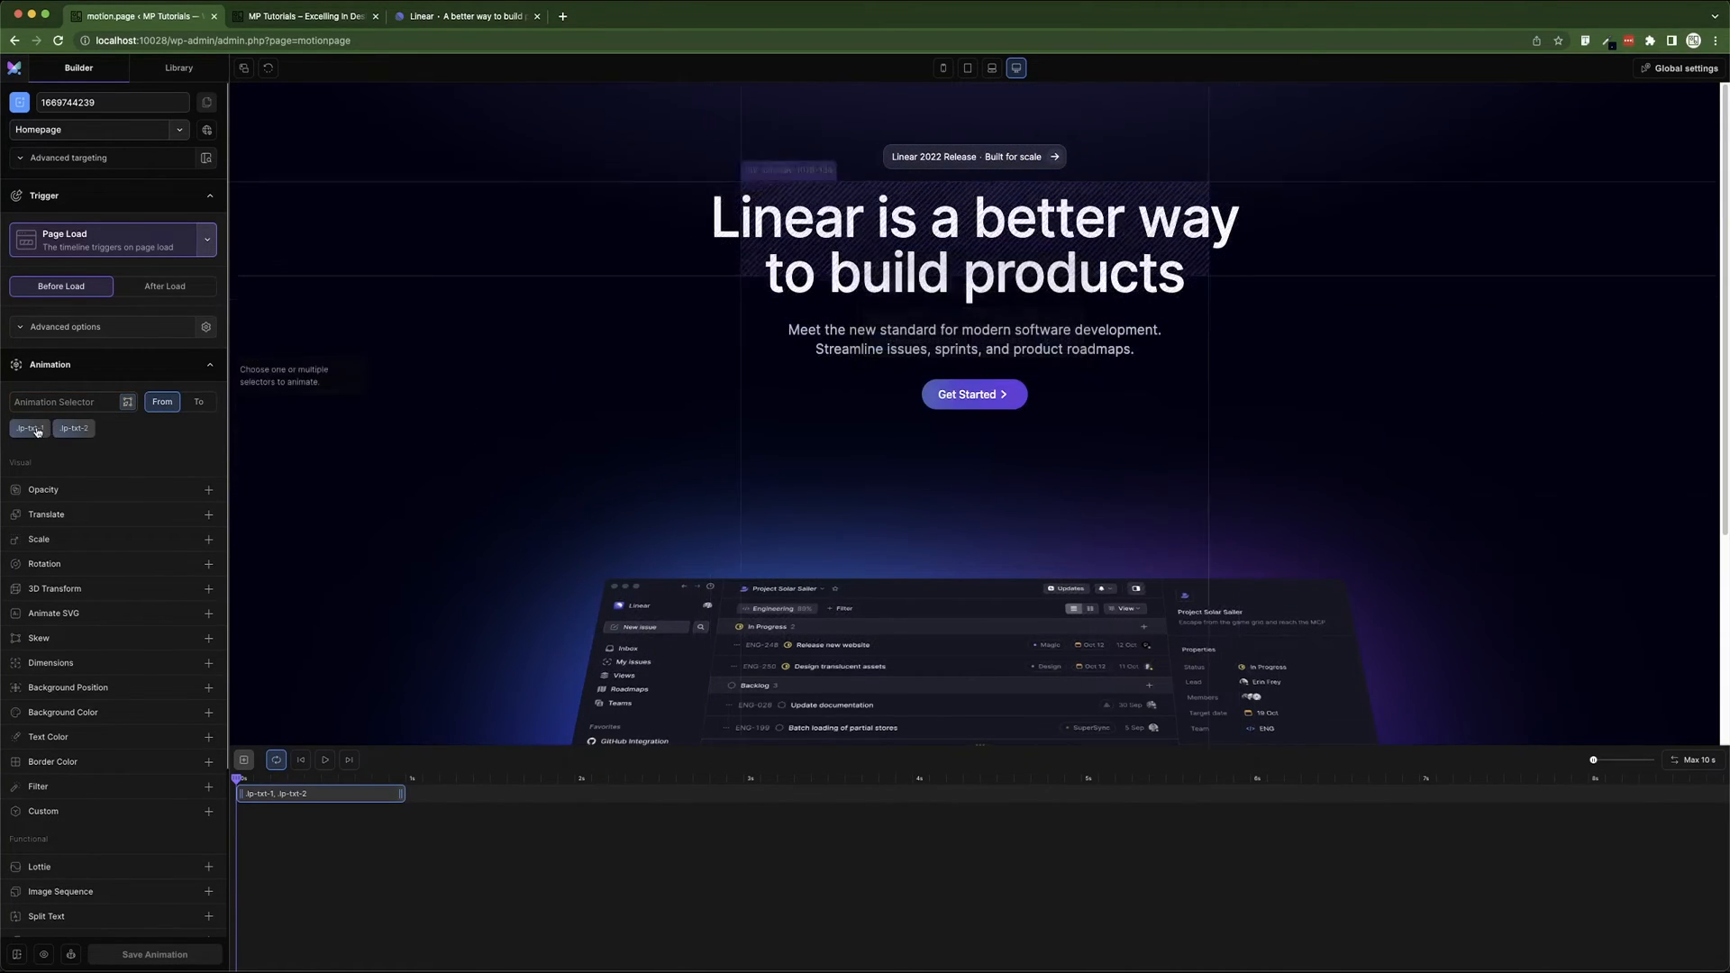
left_click(125, 403)
left_click(908, 337)
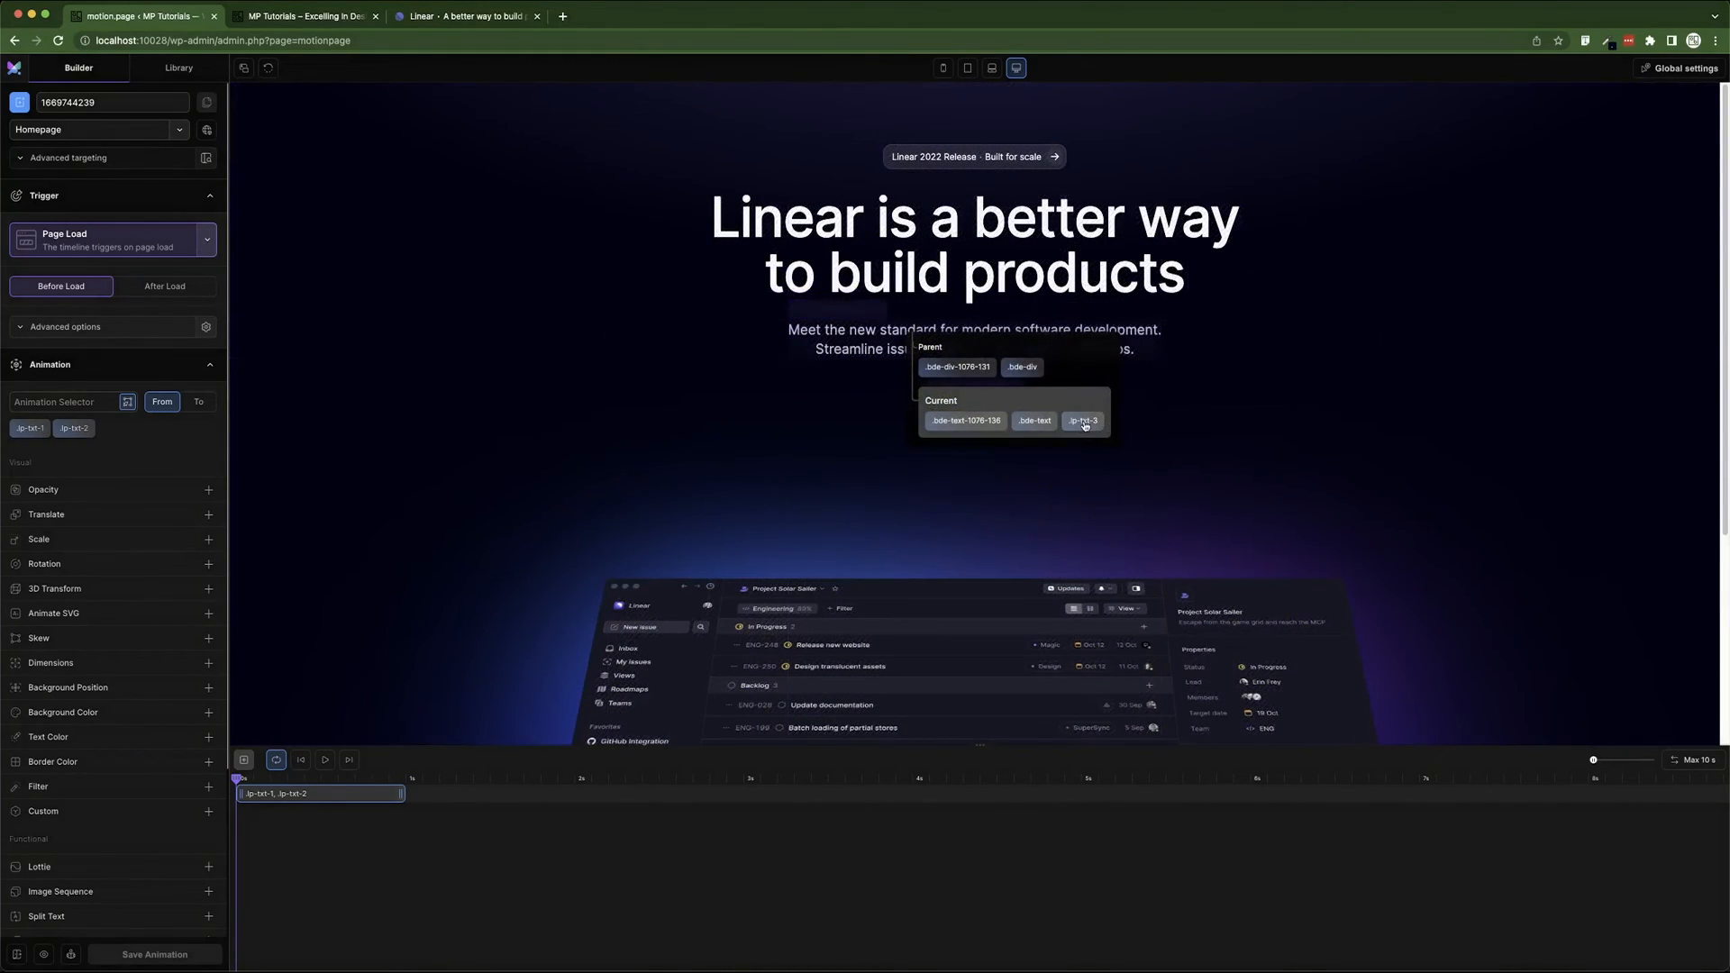
left_click(1089, 422)
left_click(127, 401)
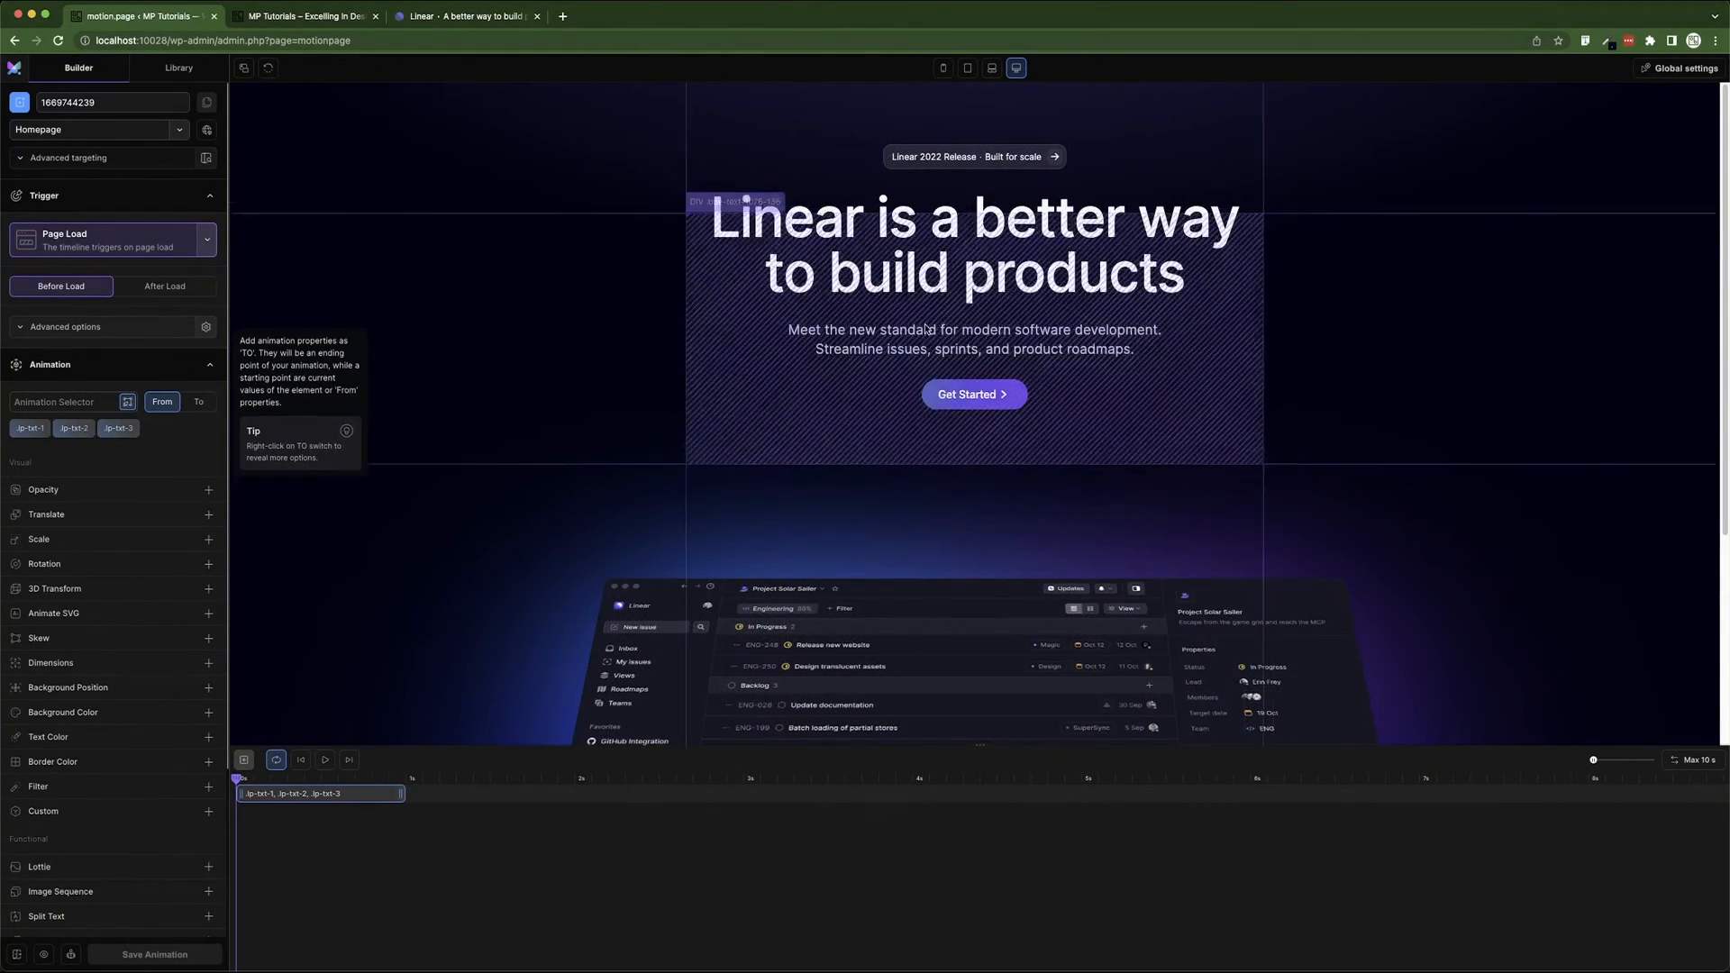
left_click(1018, 401)
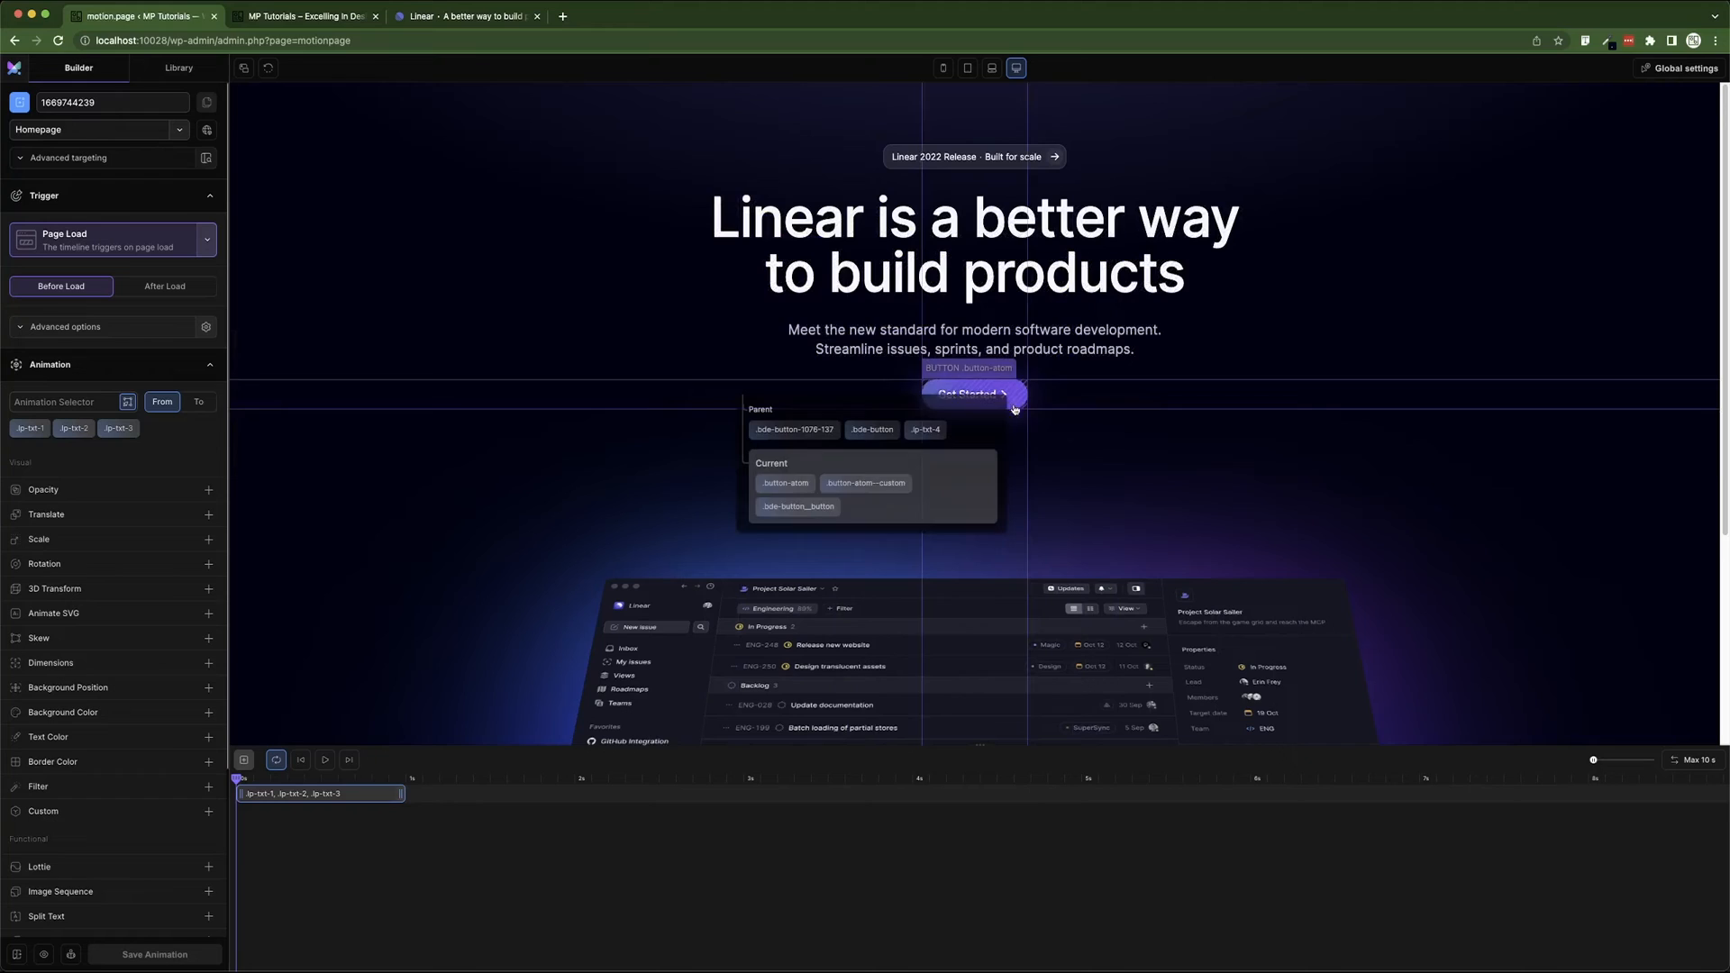
left_click(926, 431)
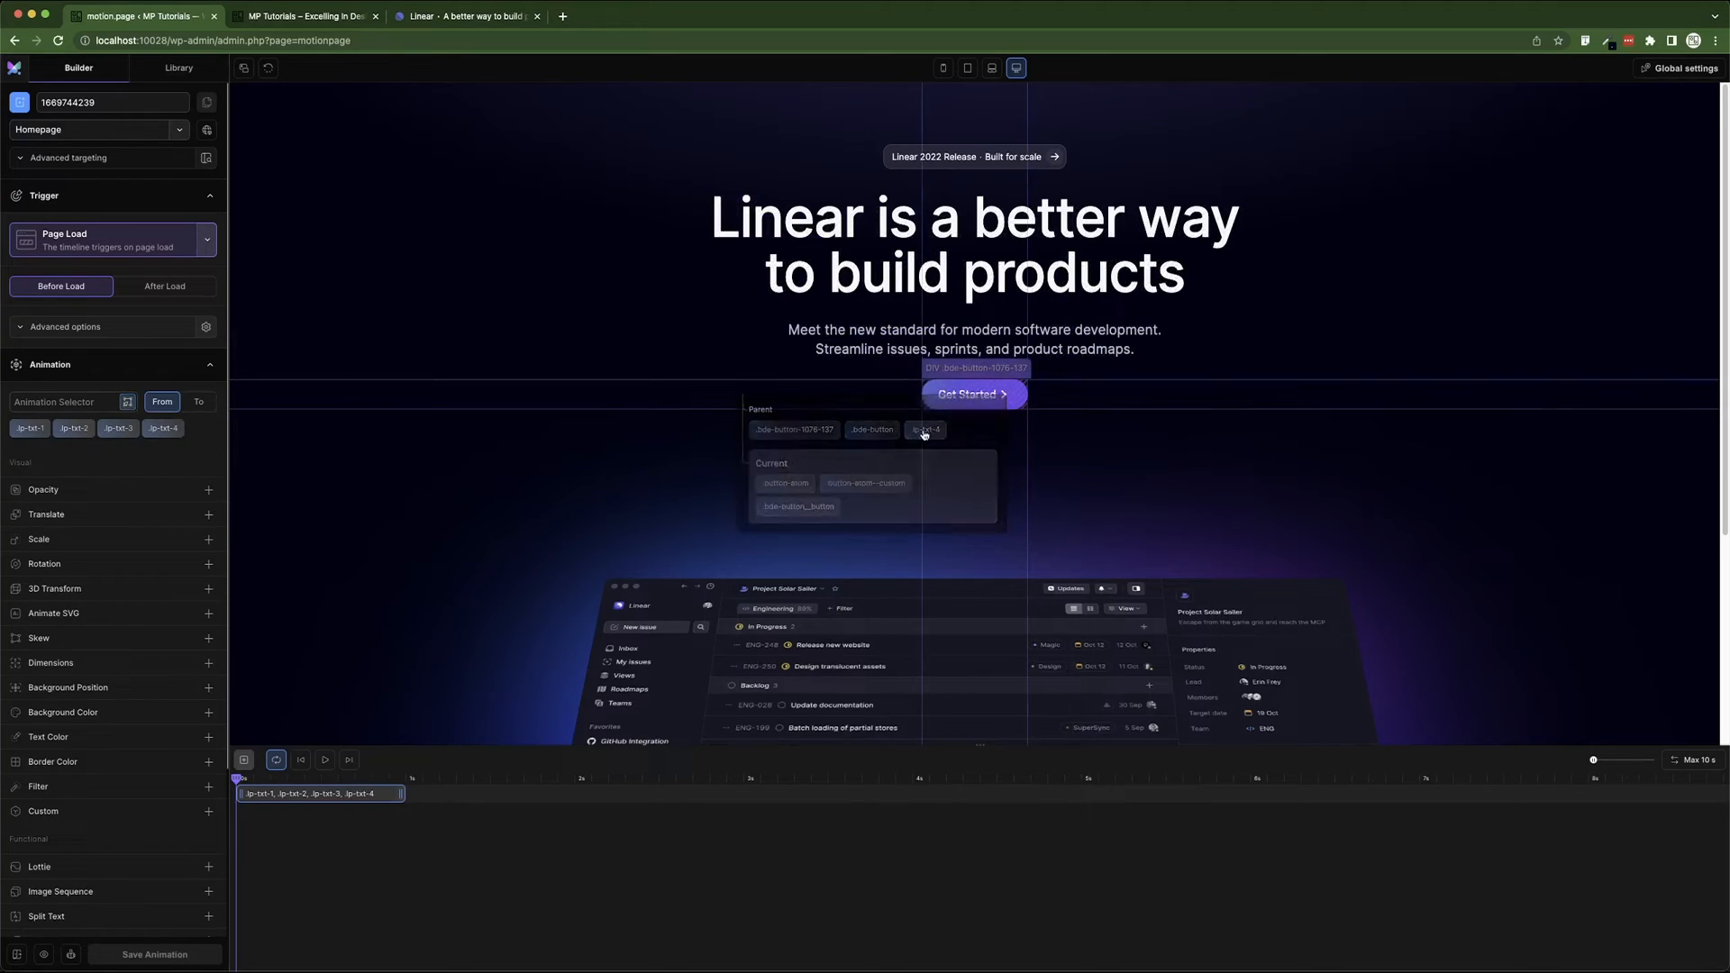
- Start the text elements' From state at opacity 0 with a Y translate of -30%
left_click(115, 496)
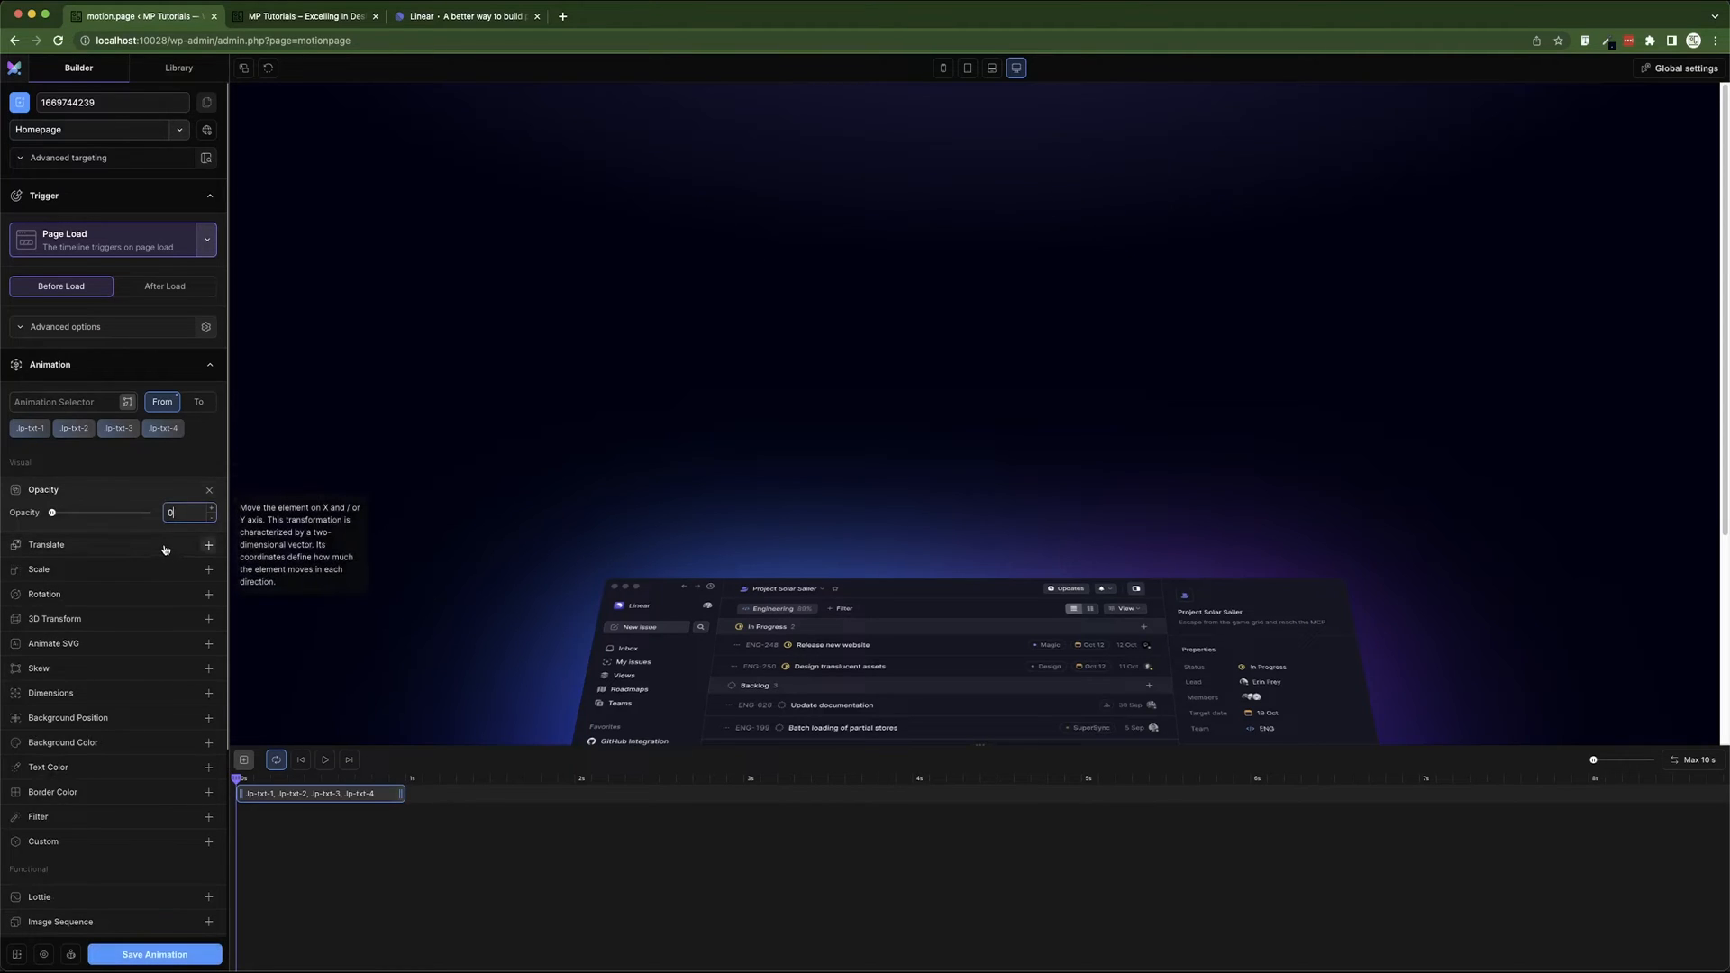
left_click(165, 548)
left_click(187, 568)
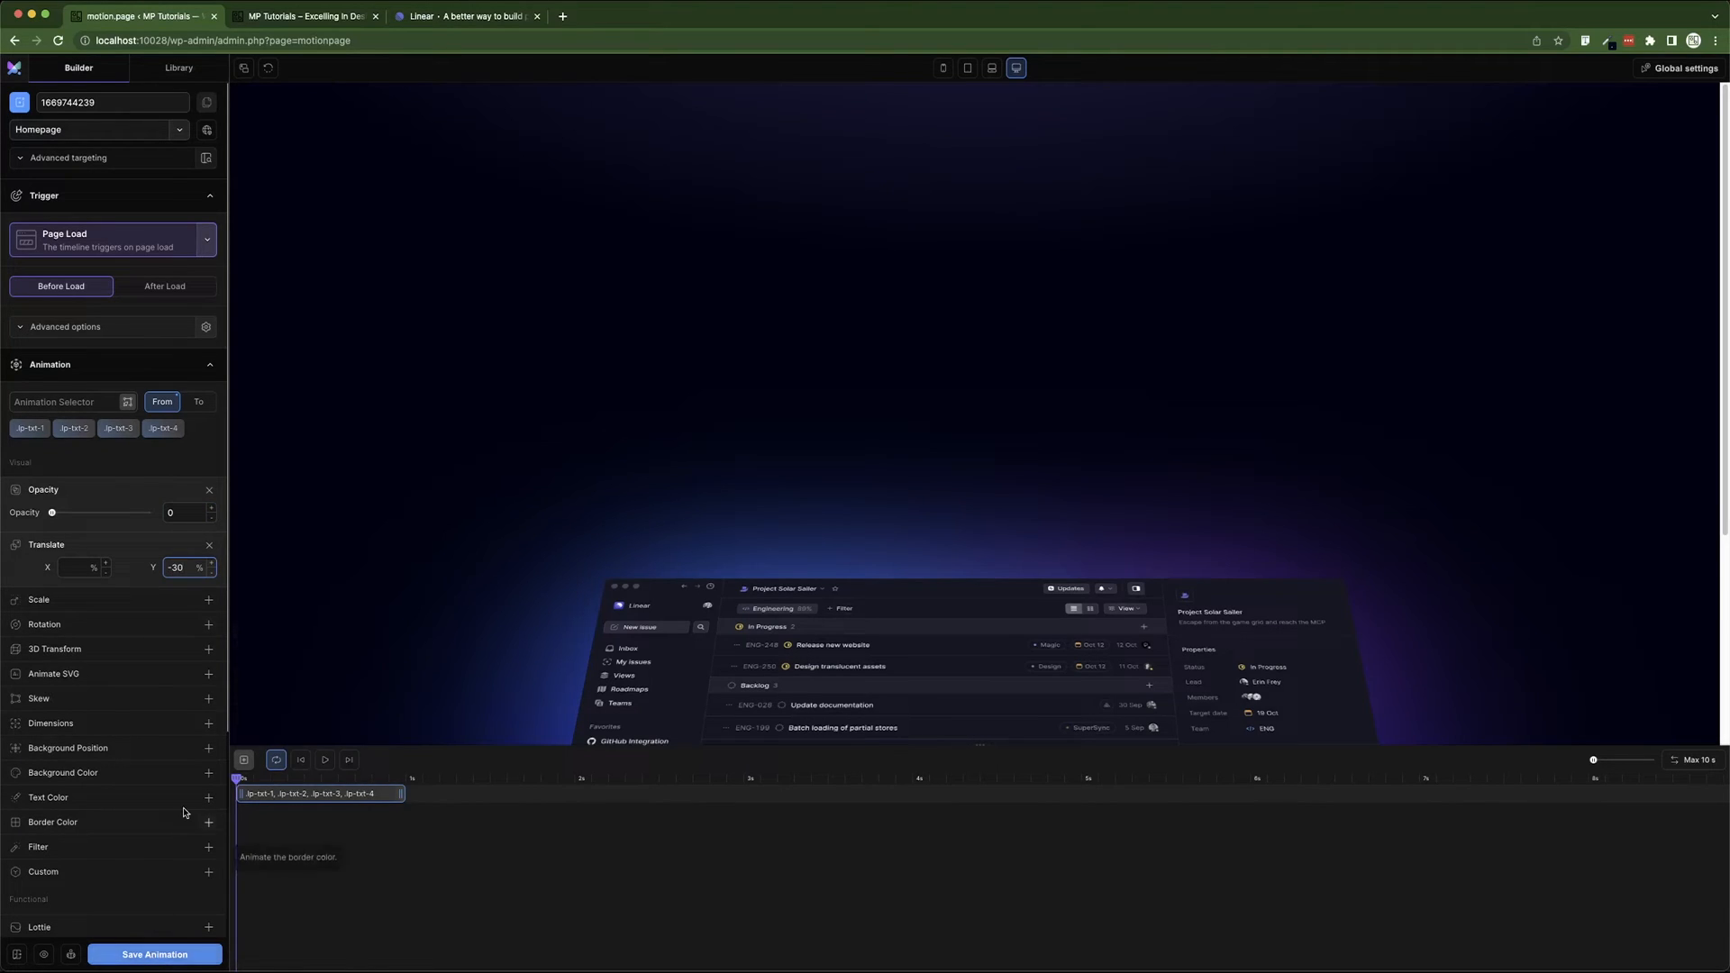
- Stagger the text elements by 0.13 s each from the start and save the animation
scroll(135, 815, "down", 2)
scroll(129, 805, "down", 4)
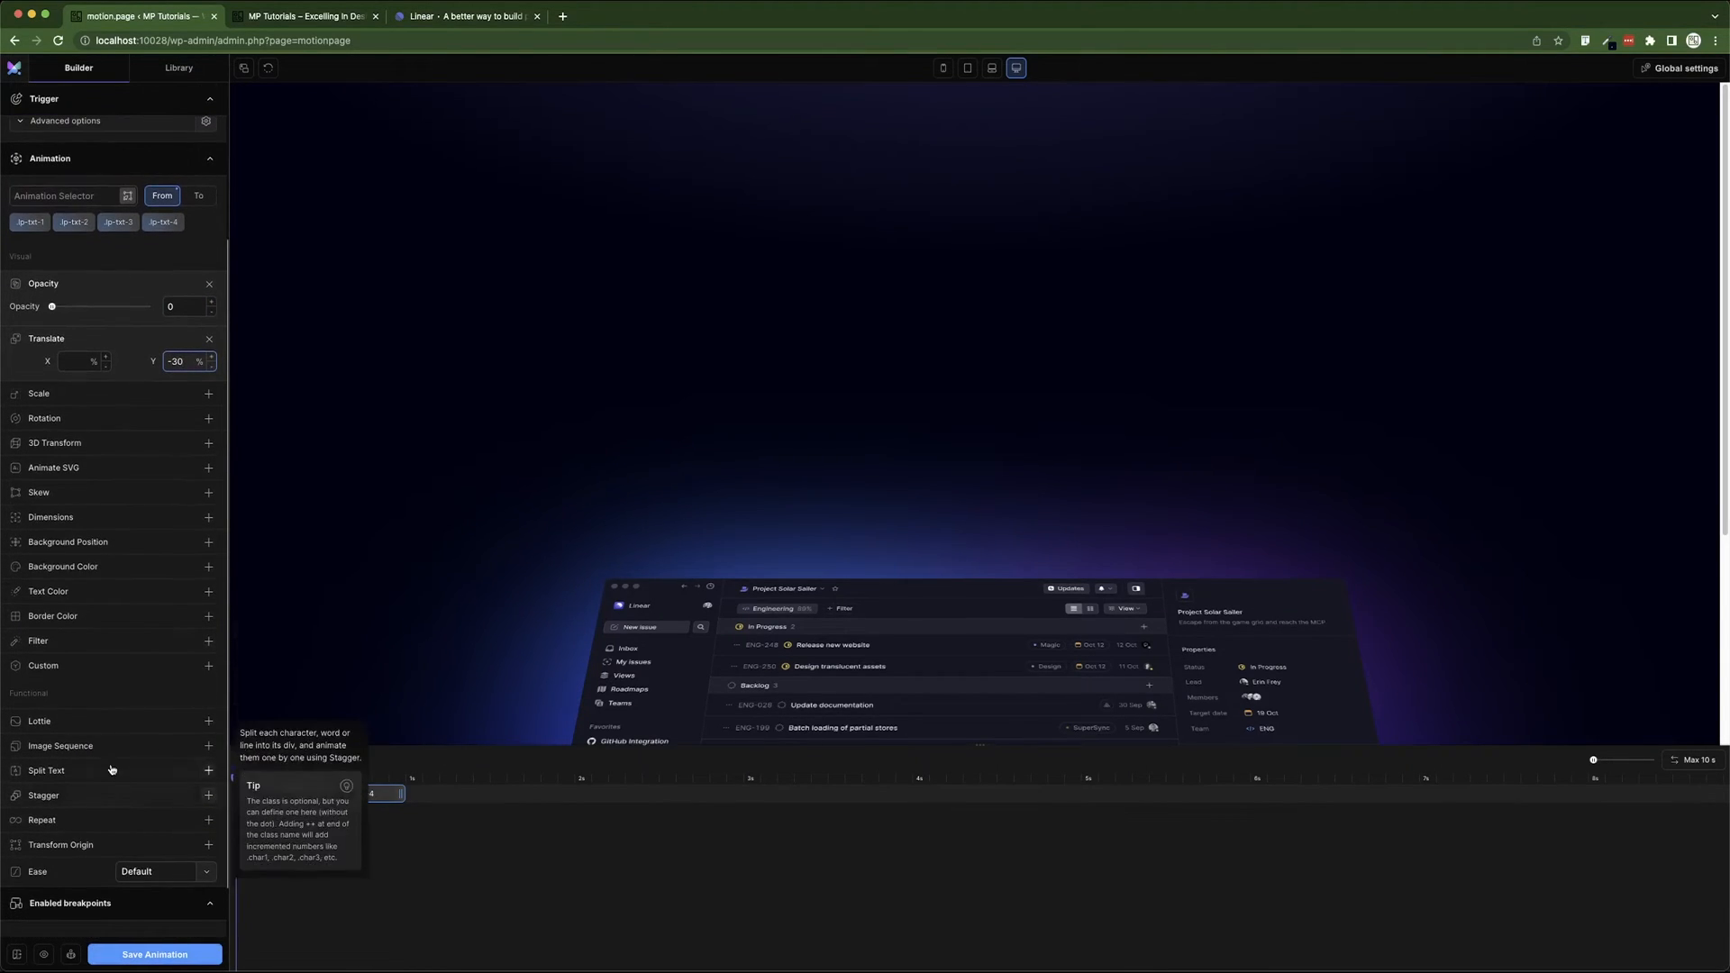
scroll(99, 811, "down", 2)
left_click(116, 737)
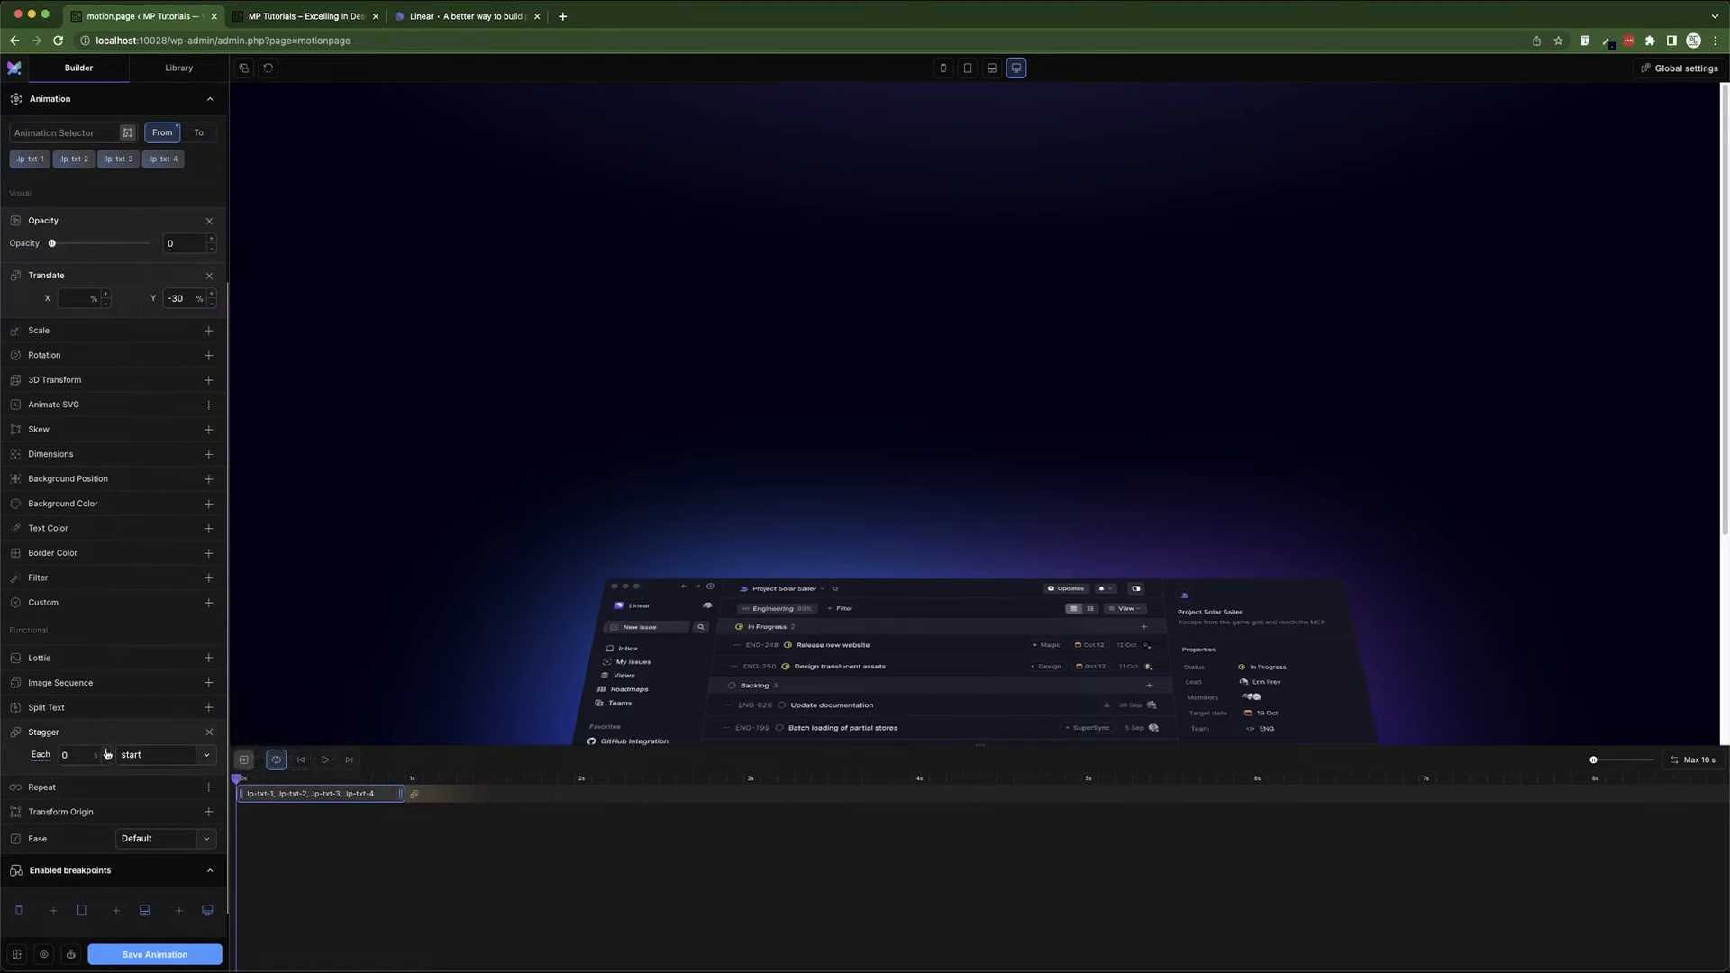
left_click_drag(76, 755, 94, 757)
key("BackSpace")
key("BackSpace")
key("BackSpace")
key("super+s")
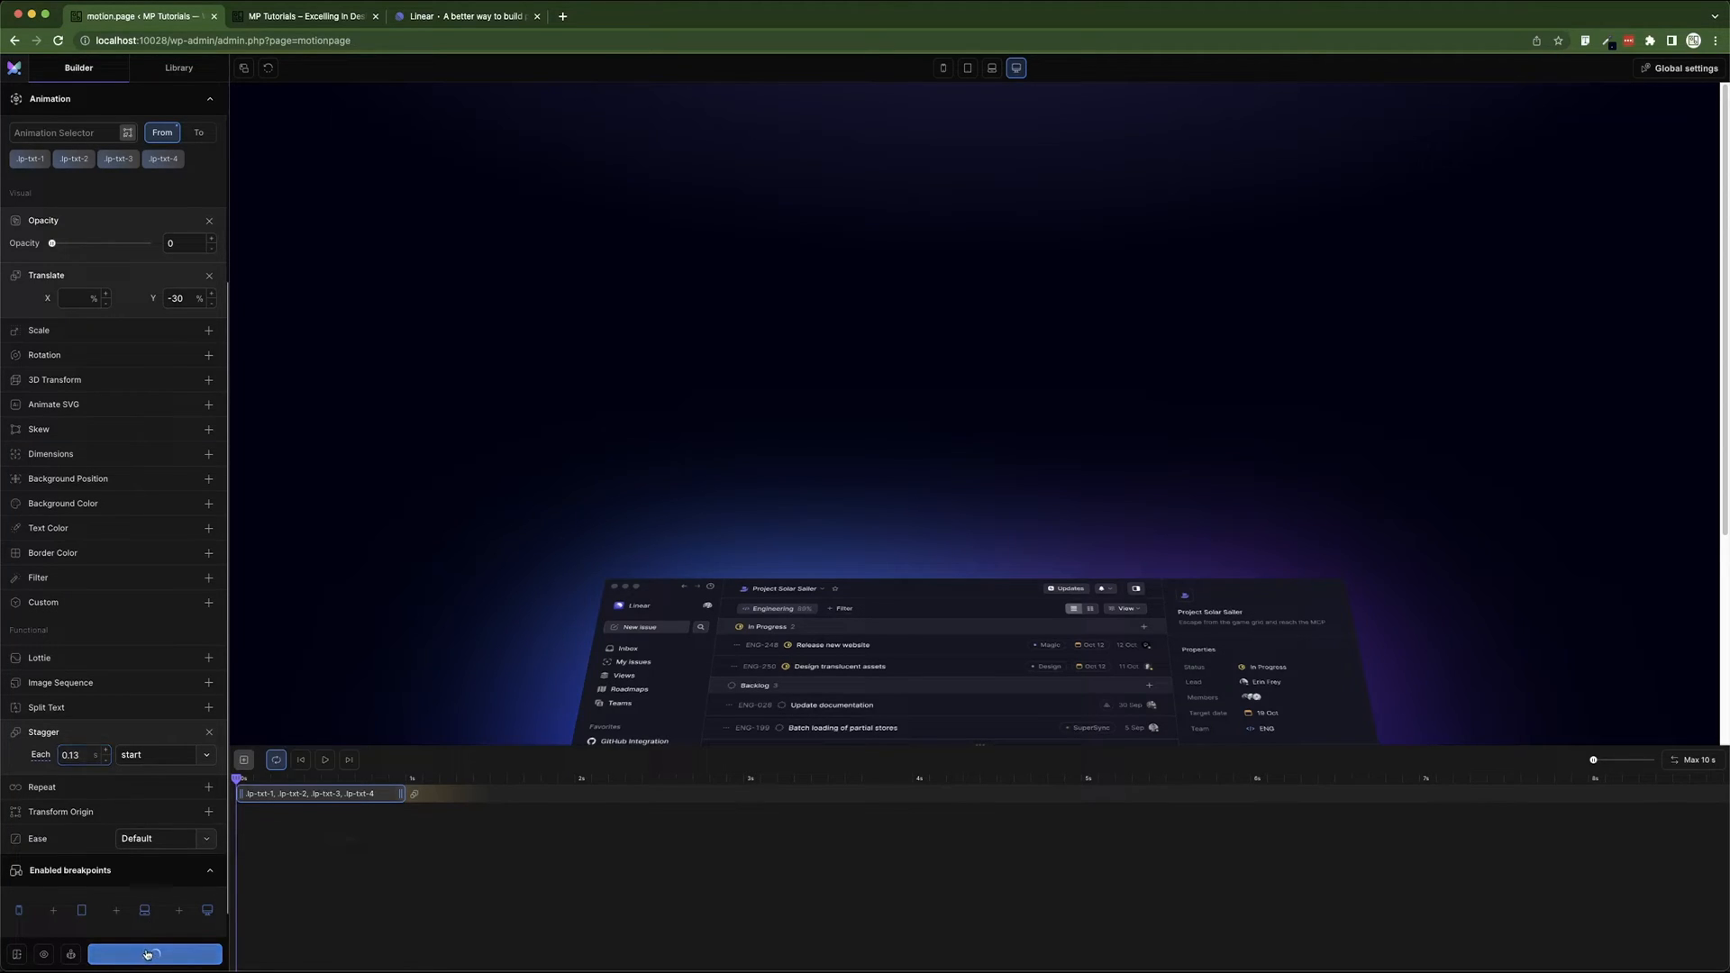
- Set the text animation's ease to Power2, preview the timeline and save the animation
left_click(325, 761)
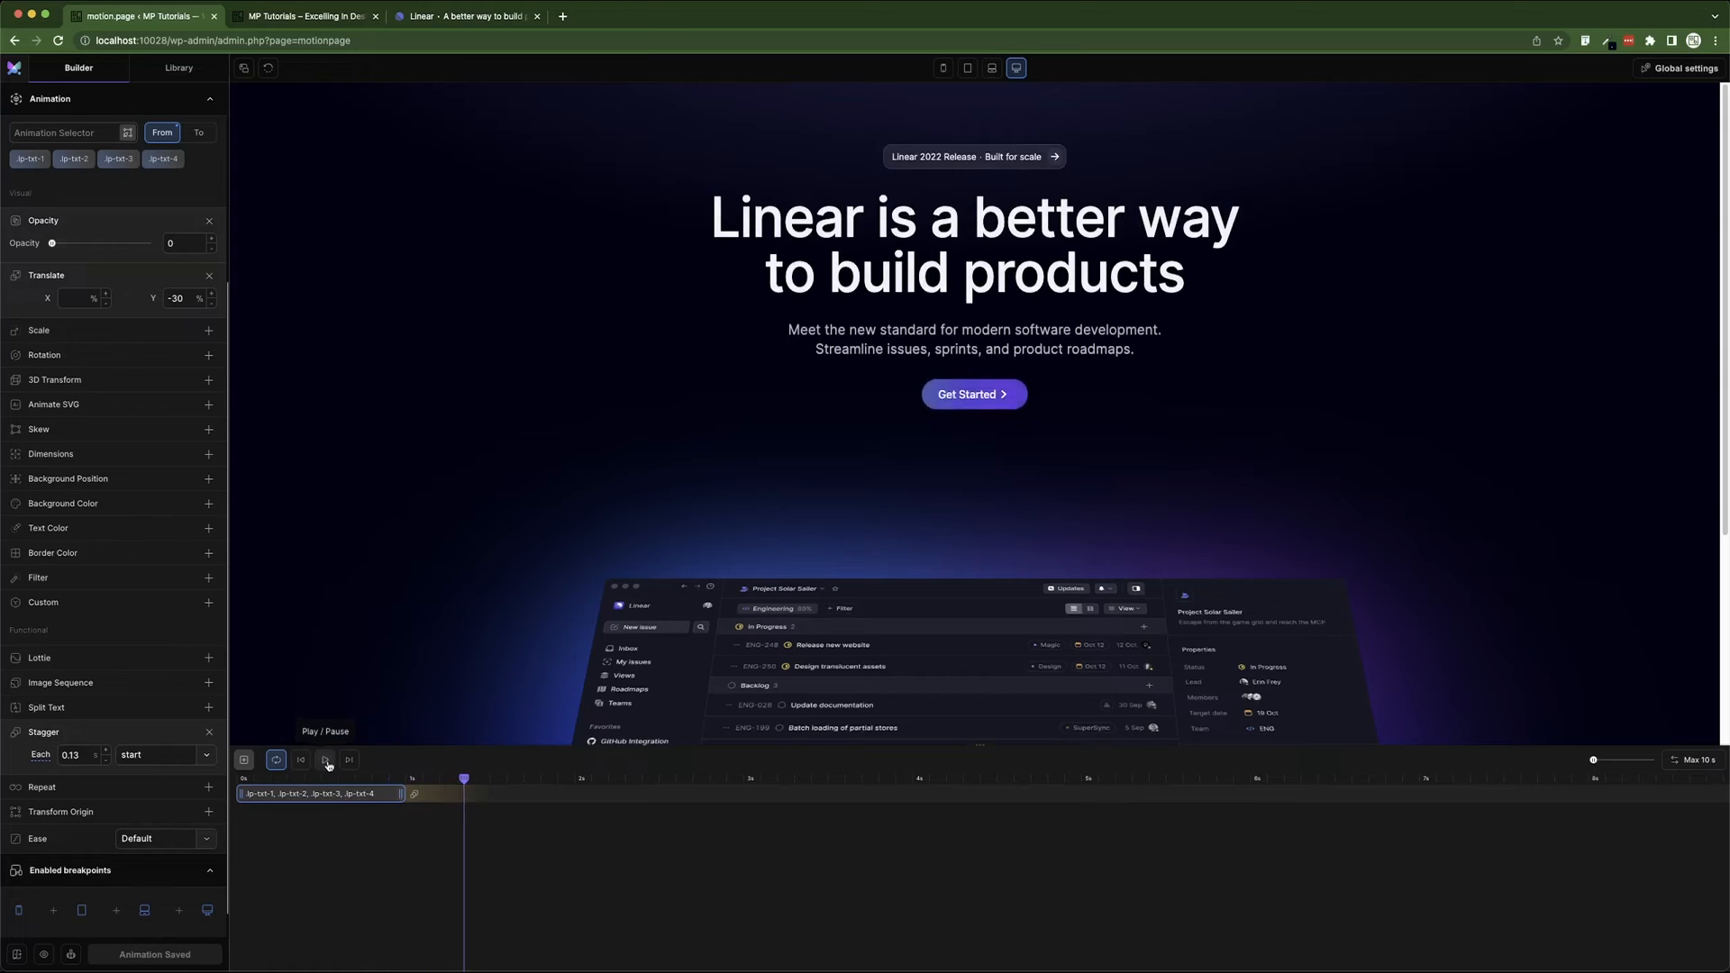
left_click(158, 843)
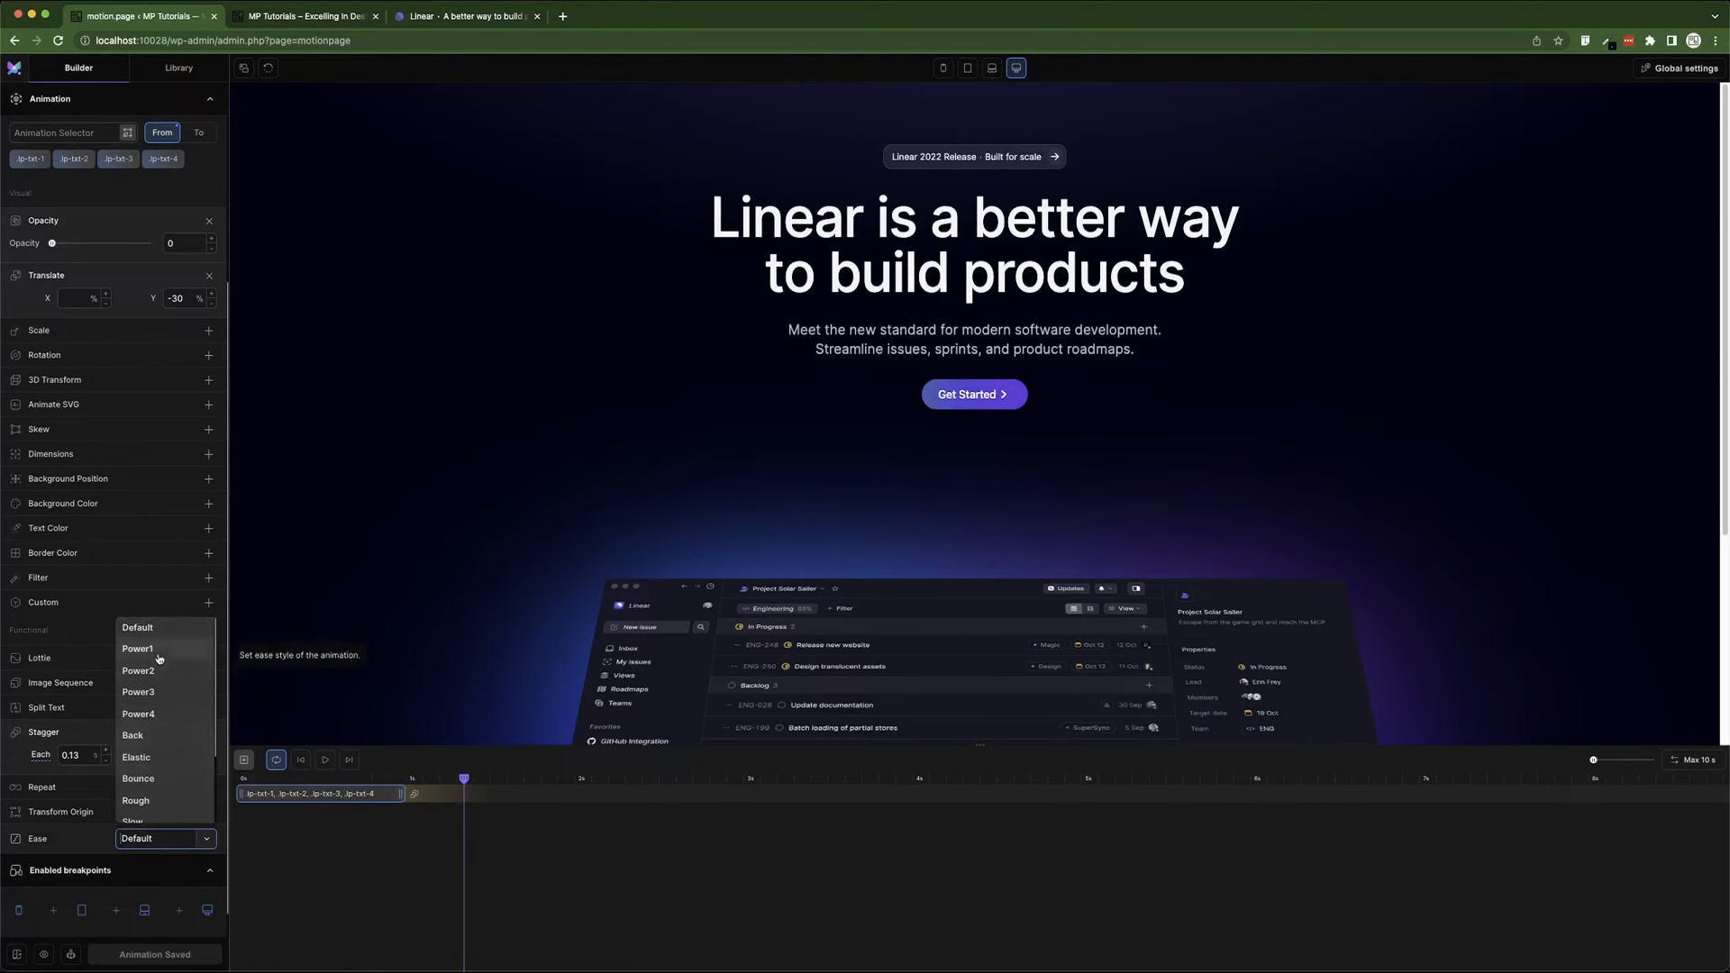
left_click(138, 670)
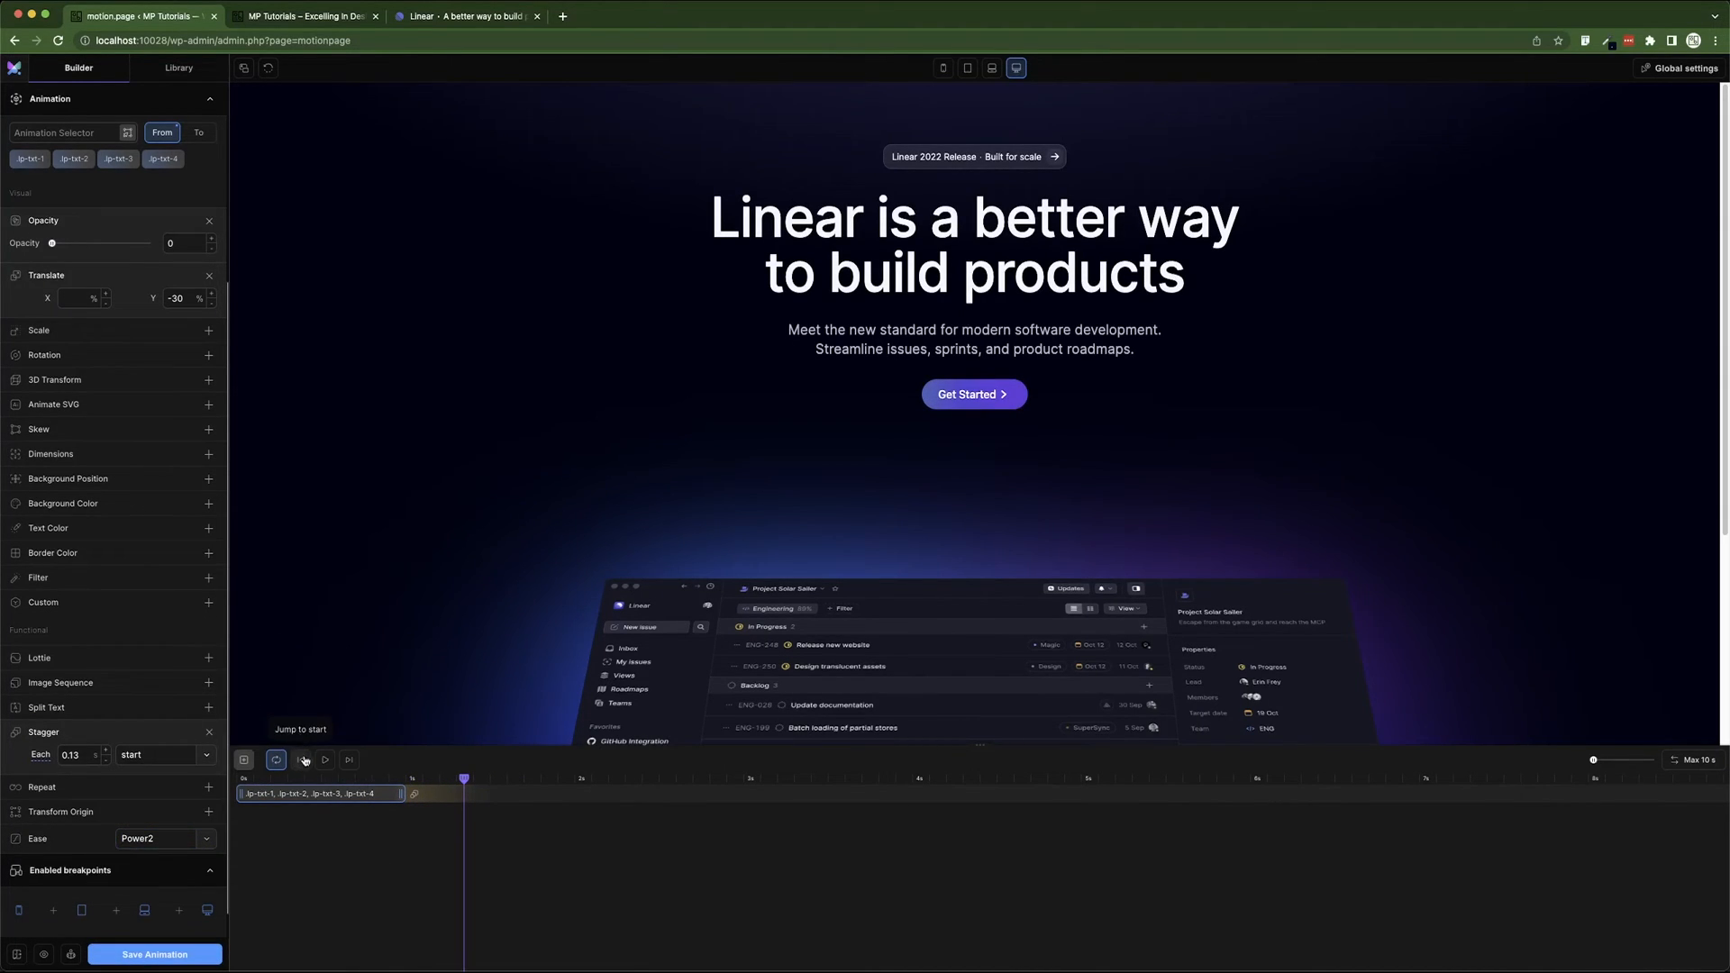
left_click(326, 760)
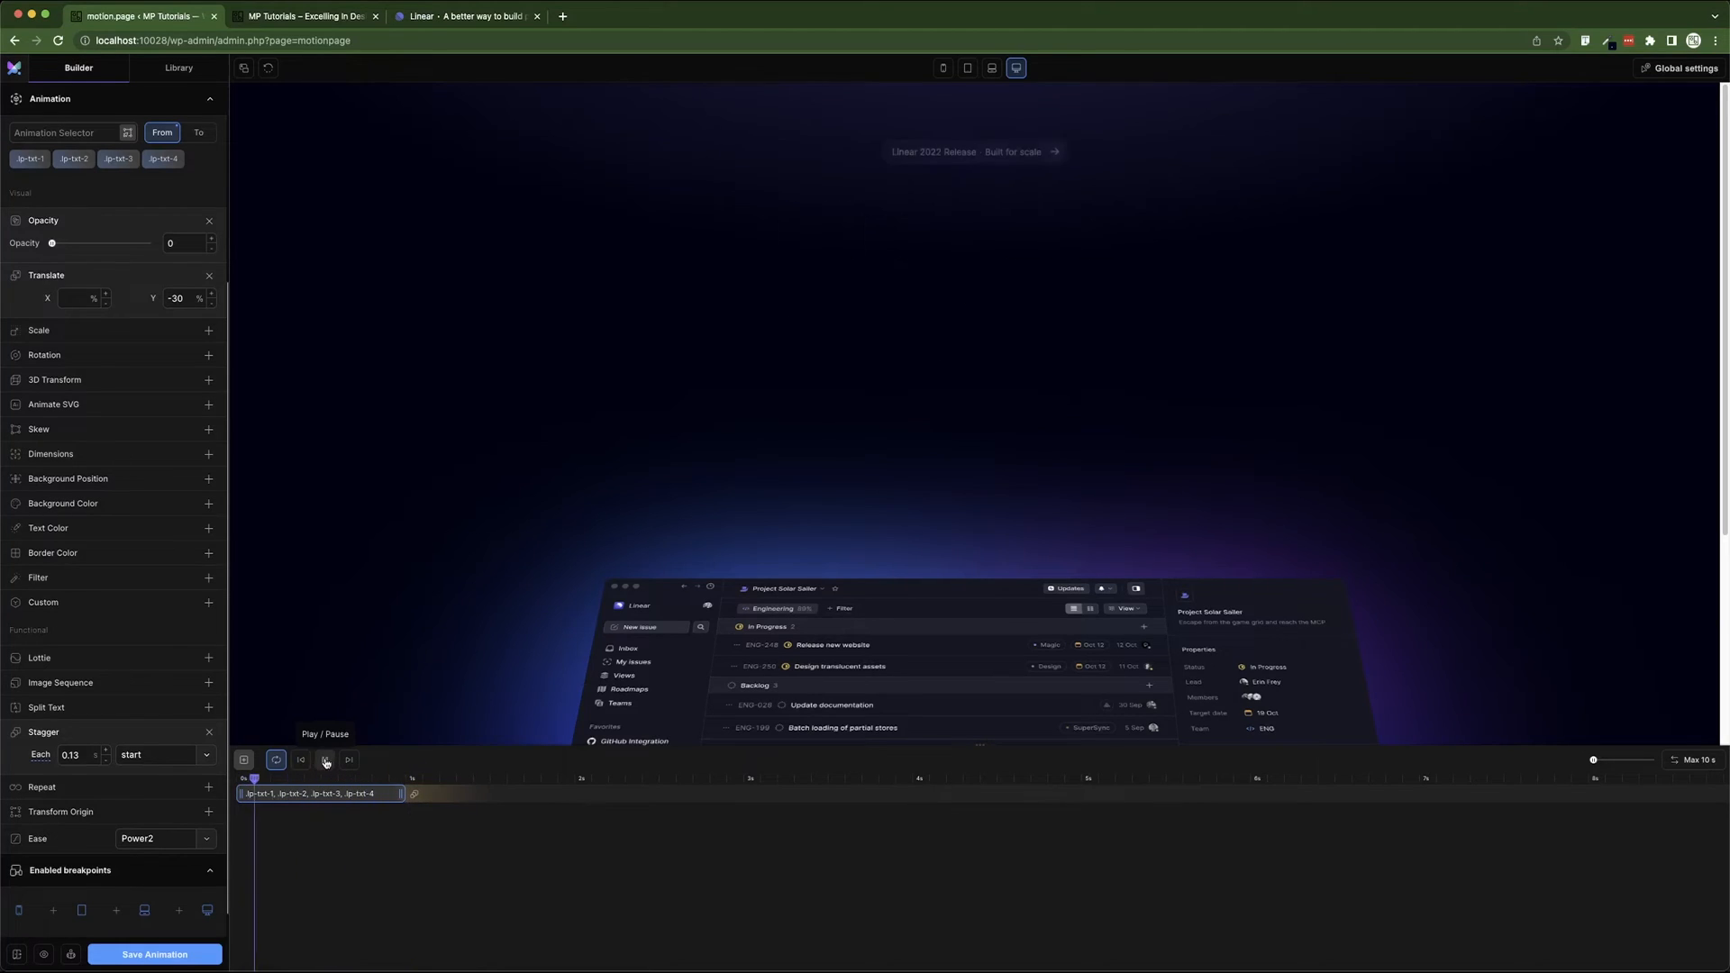
left_click(203, 955)
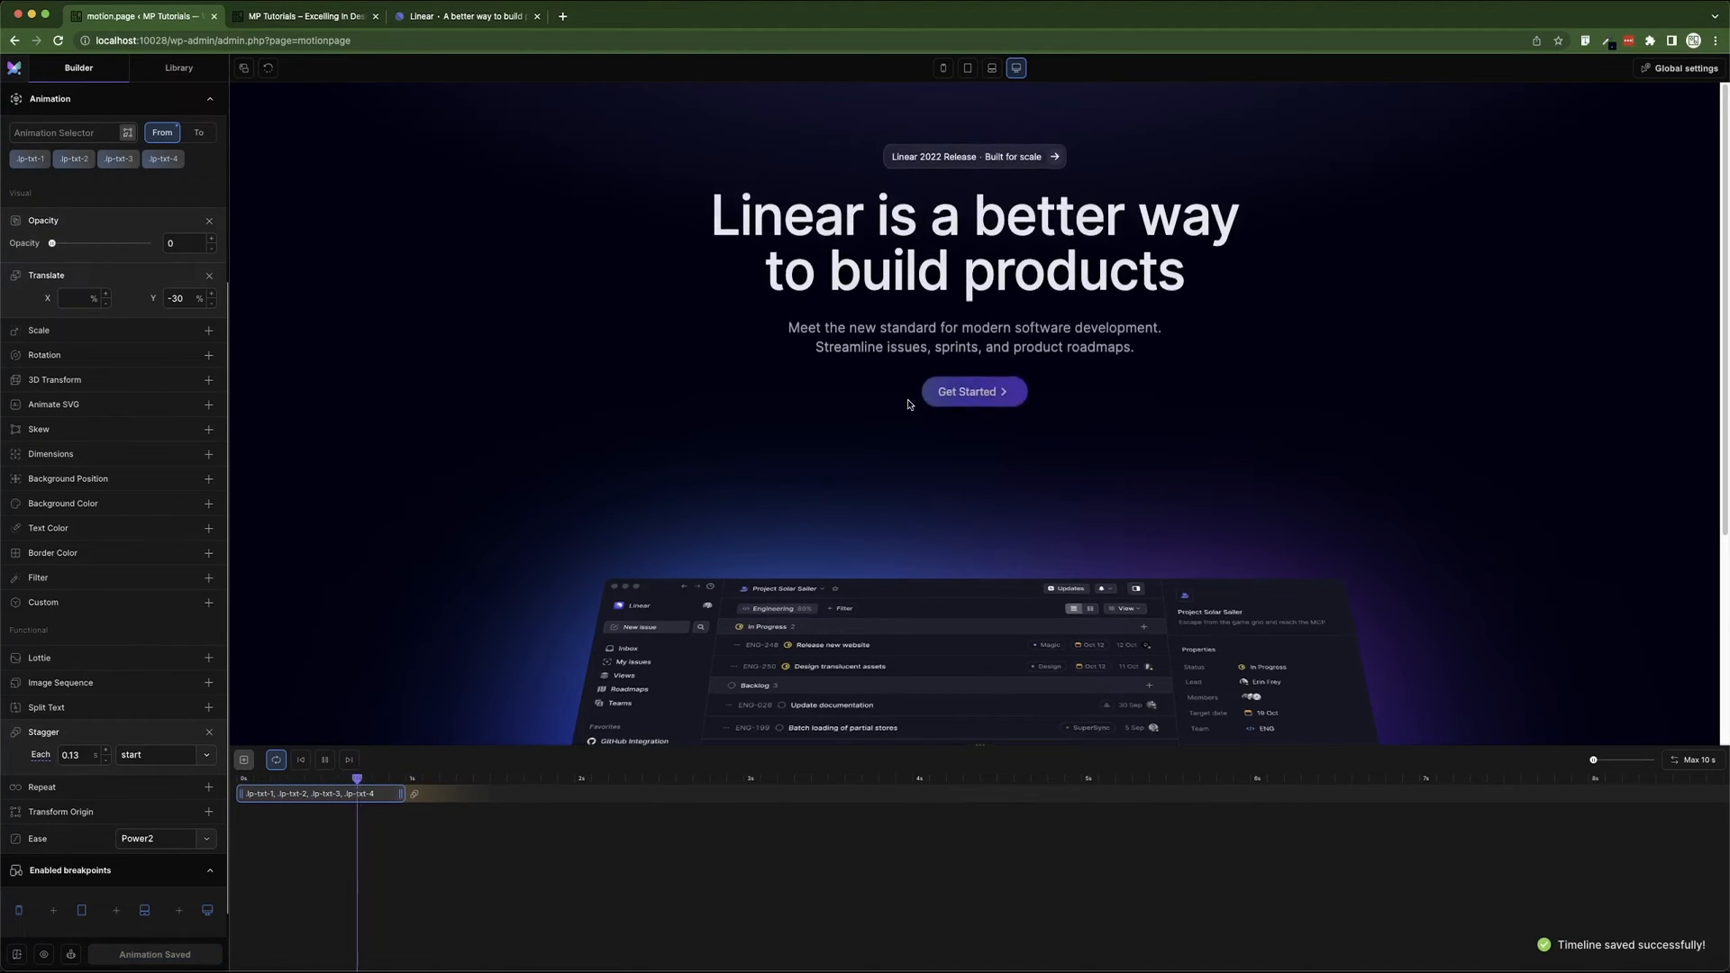
left_click(349, 760)
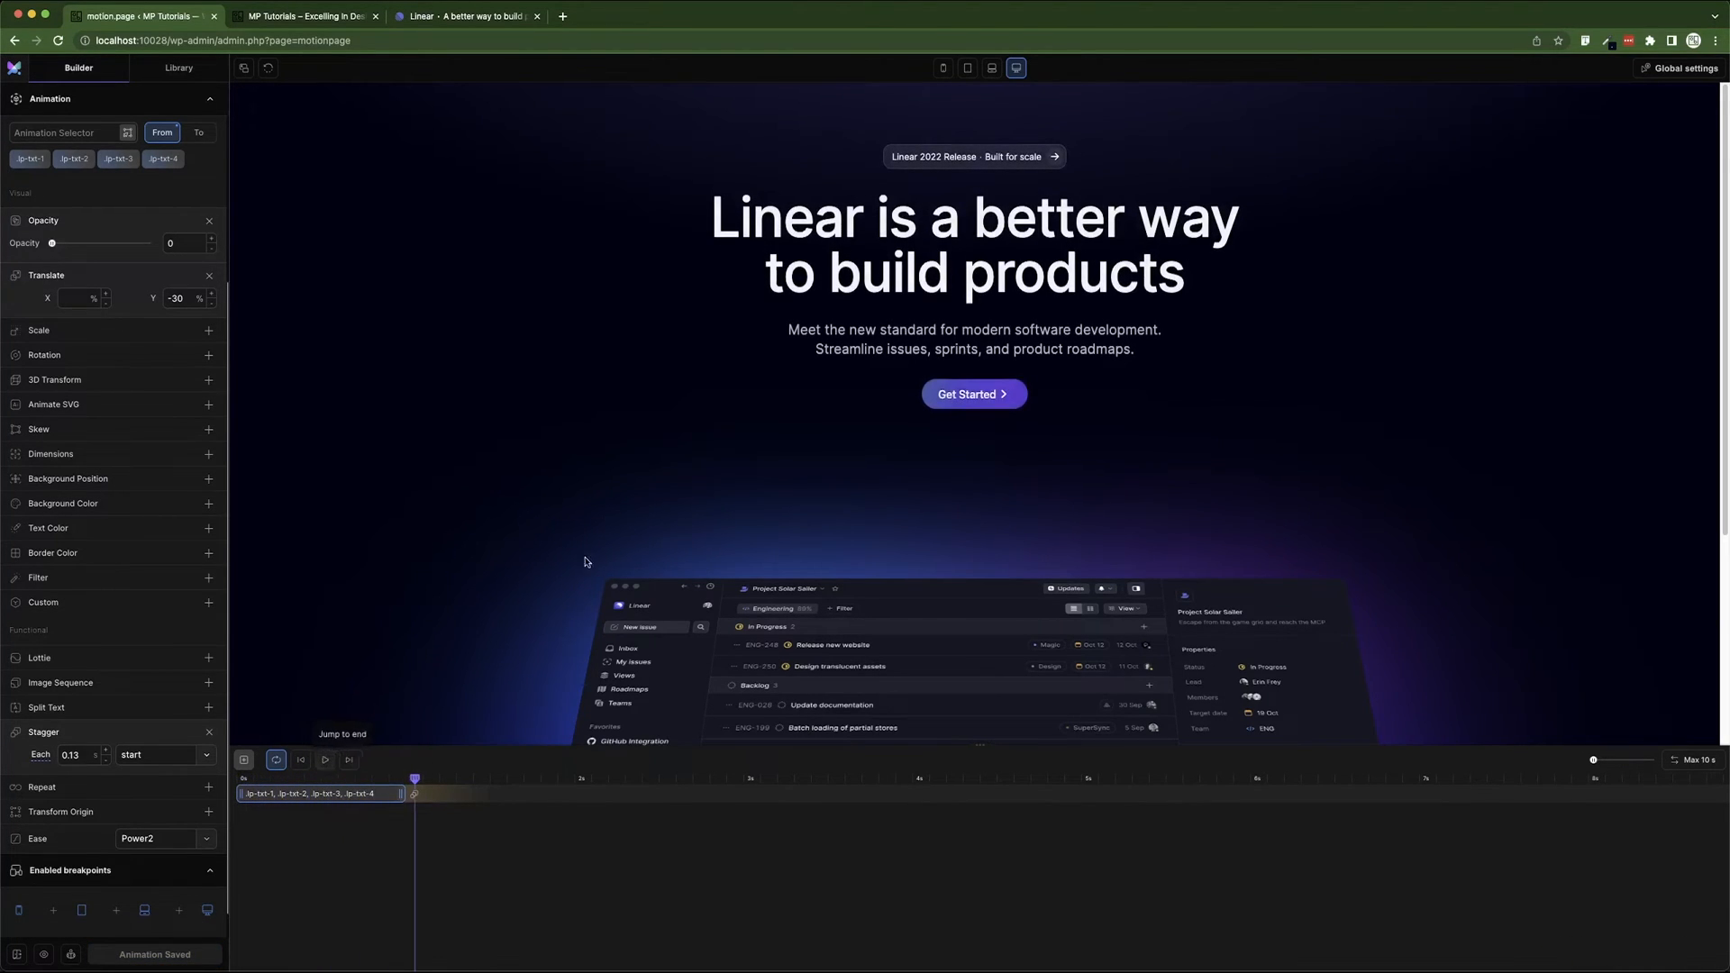
- Add a second animation node below the text one, starting at 0 s and shortened to about 0.3 s
scroll(643, 497, "down", 3)
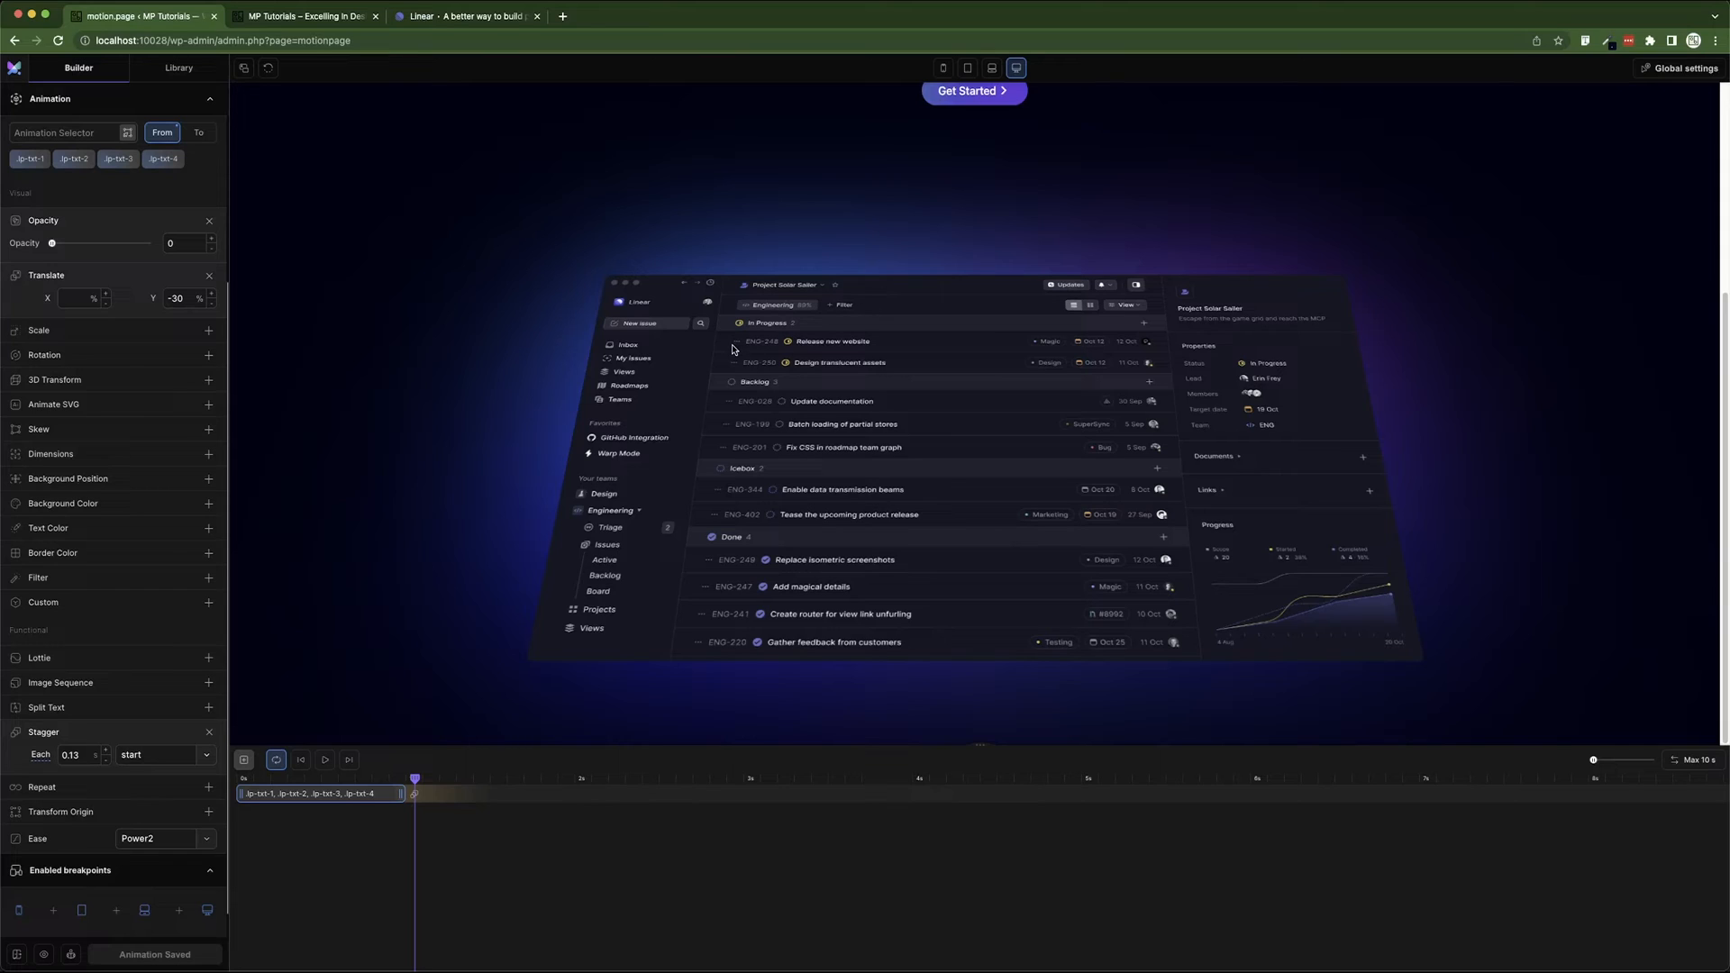
left_click(244, 761)
left_click_drag(471, 814, 271, 816)
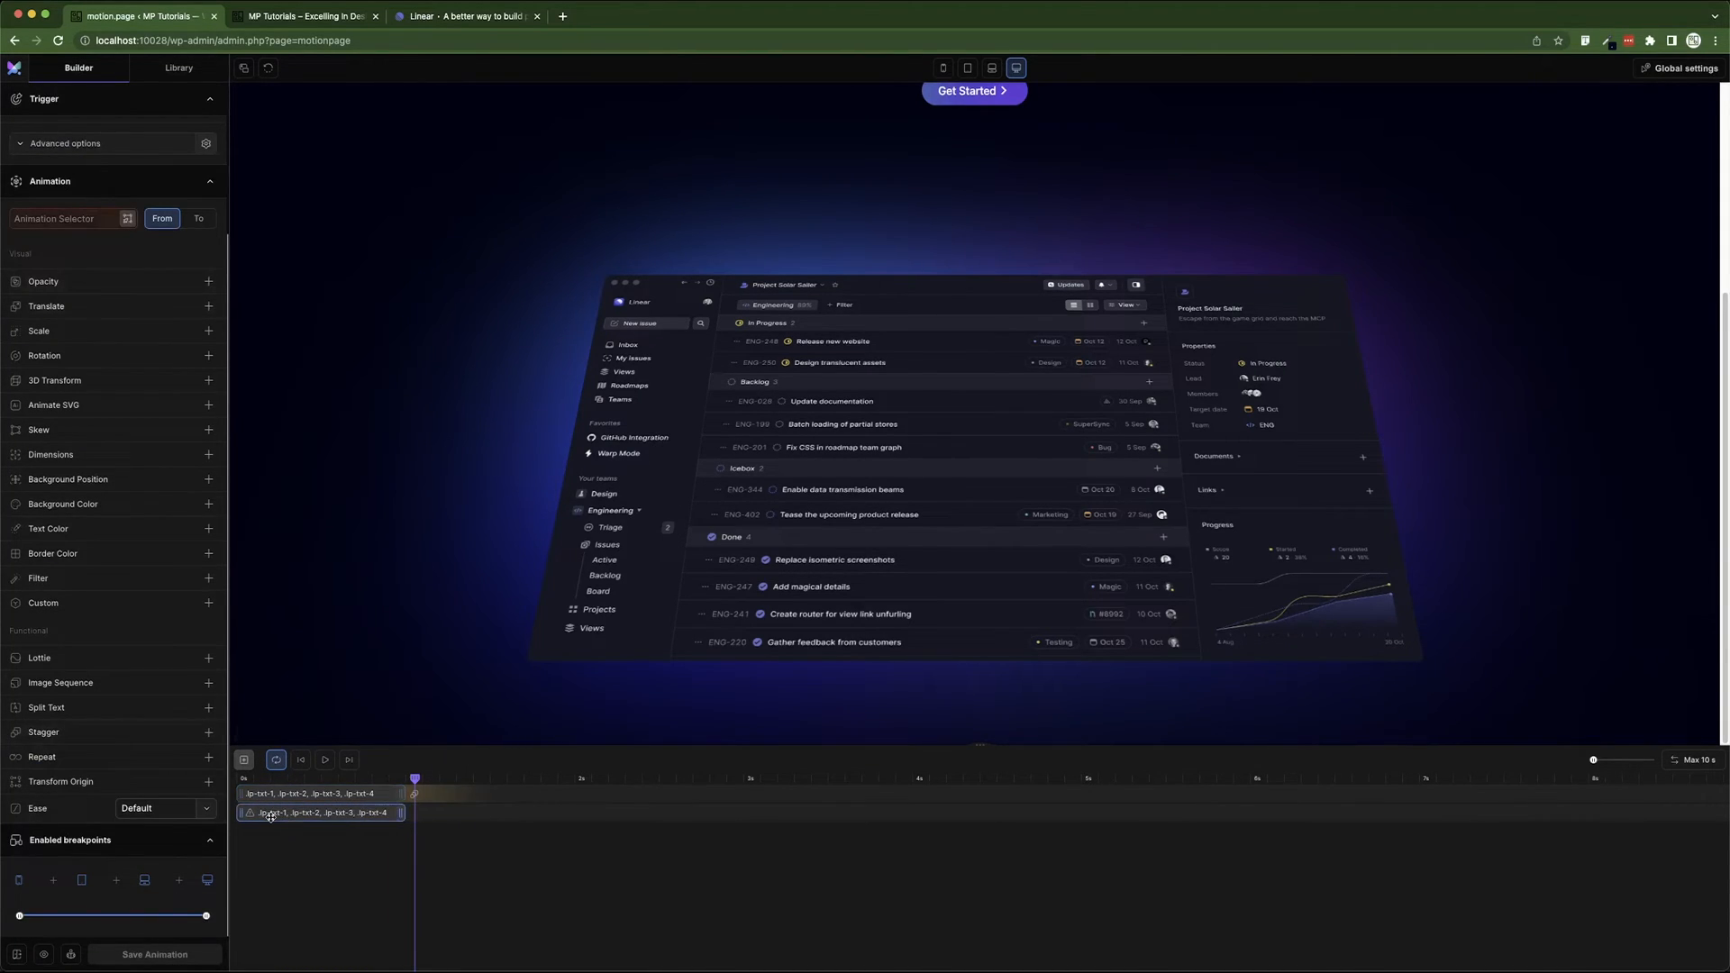
left_click_drag(403, 813, 281, 829)
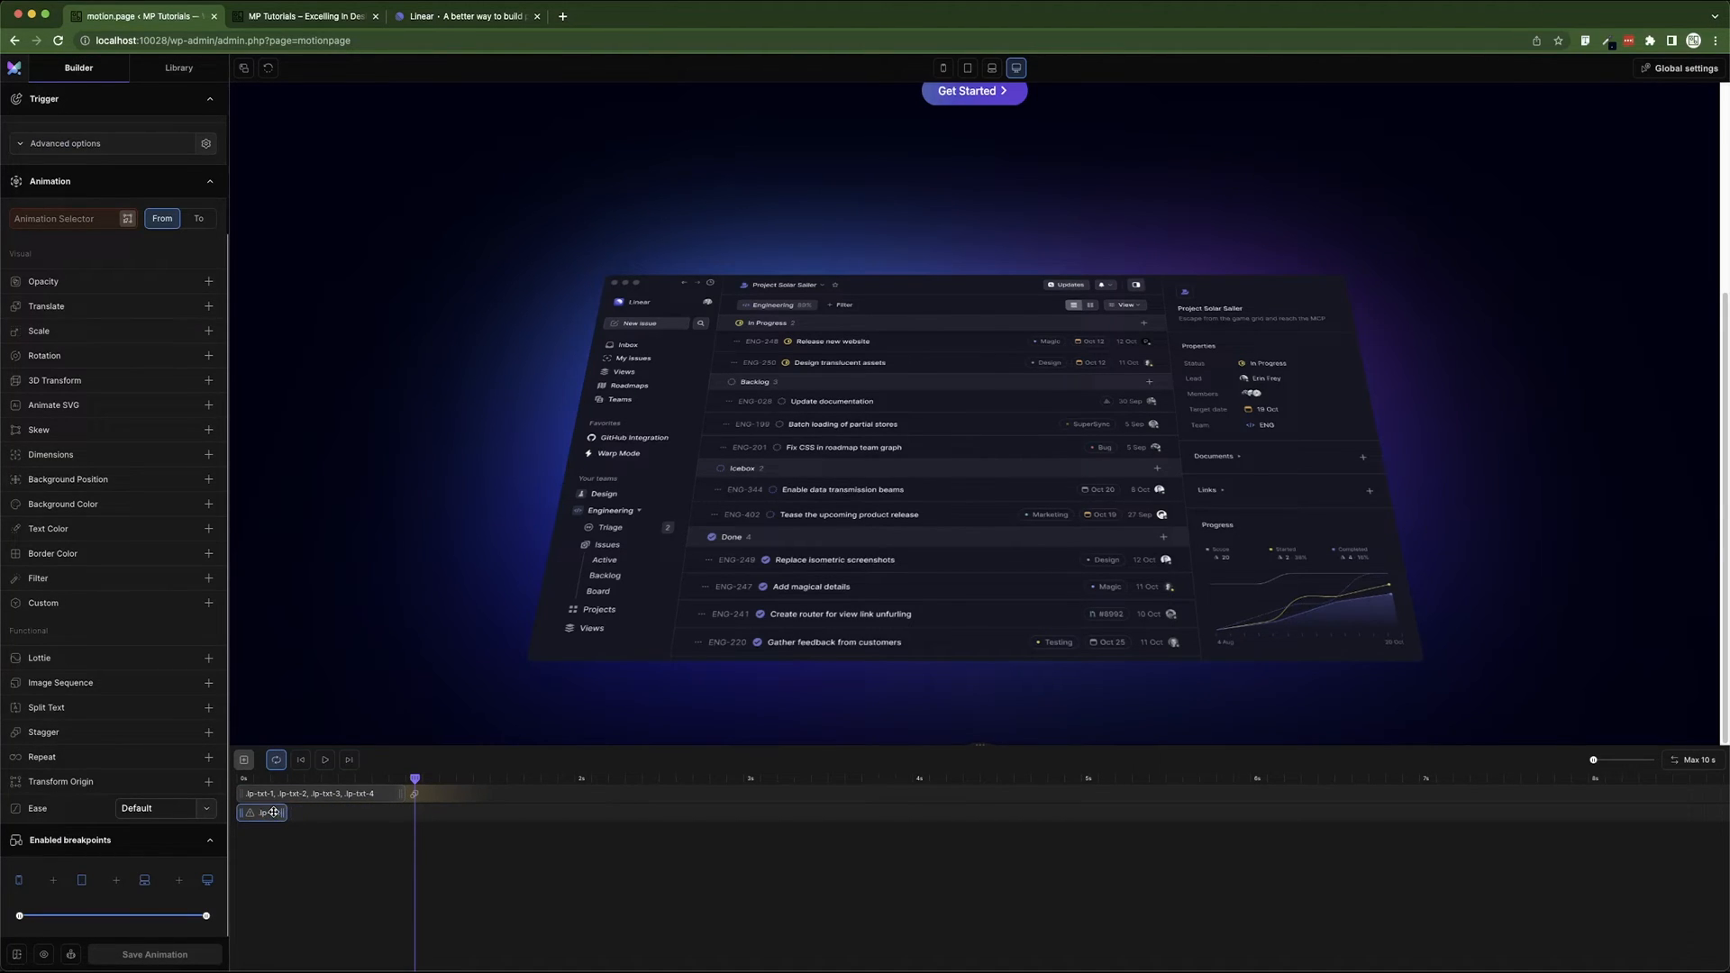
- Reload the Linear website to study how its screenshot animates on load, and return to the Motion.page builder
left_click(307, 22)
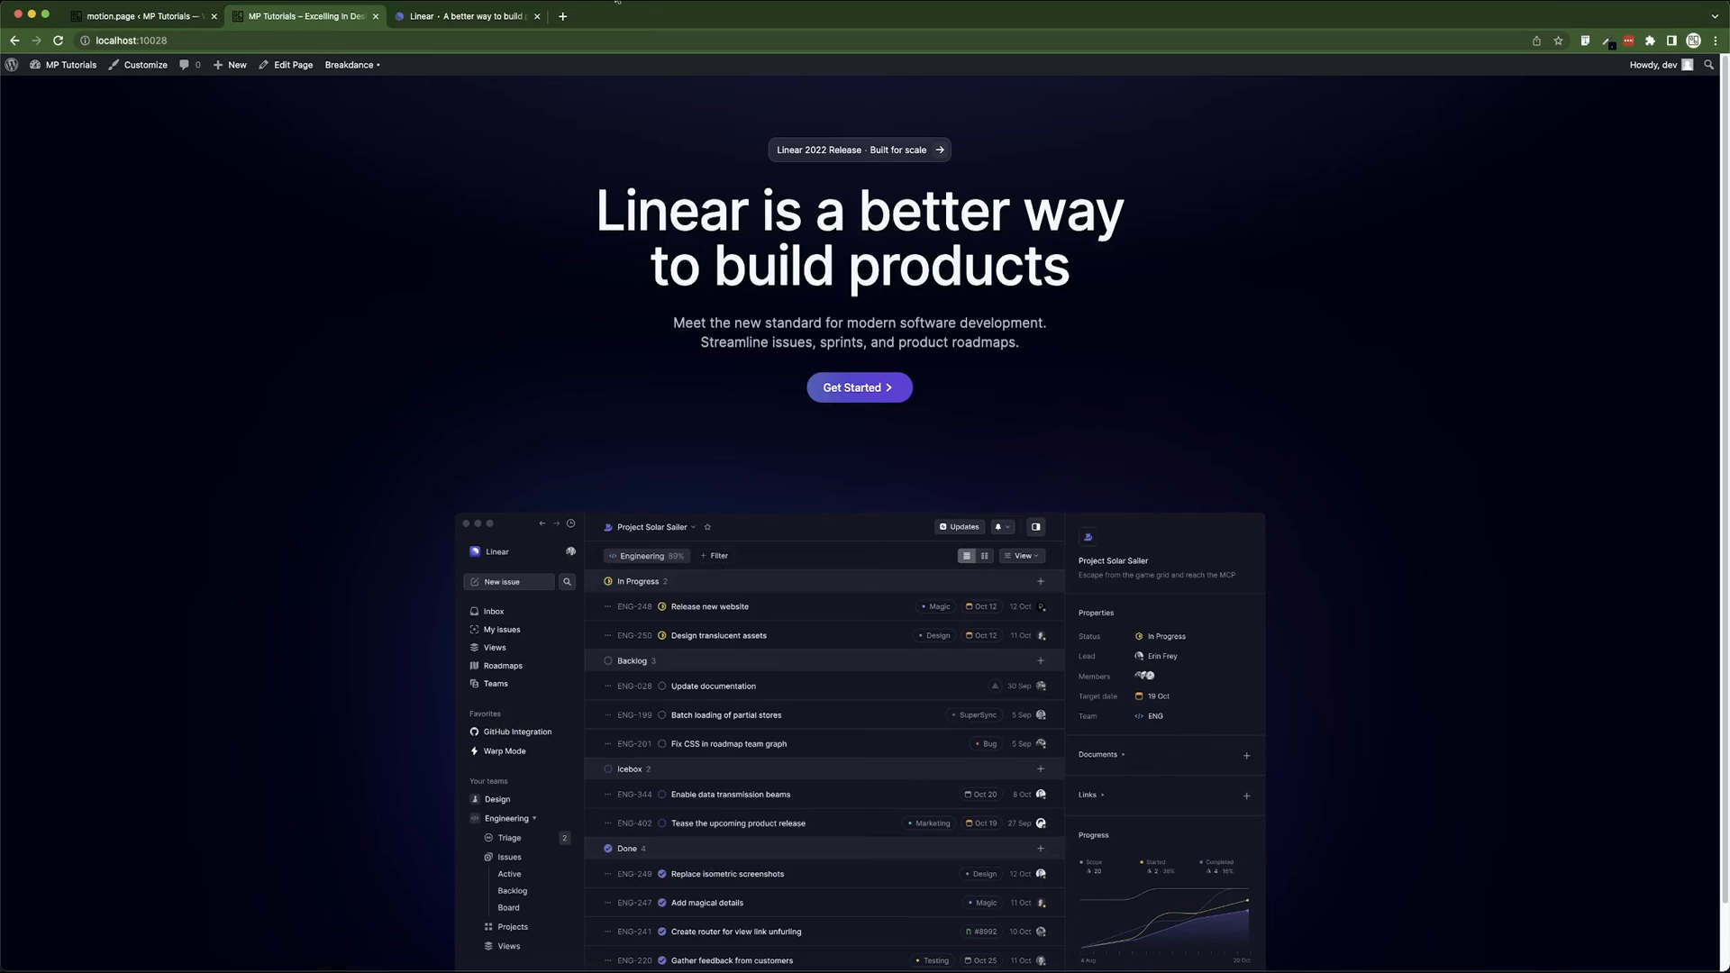
left_click(457, 18)
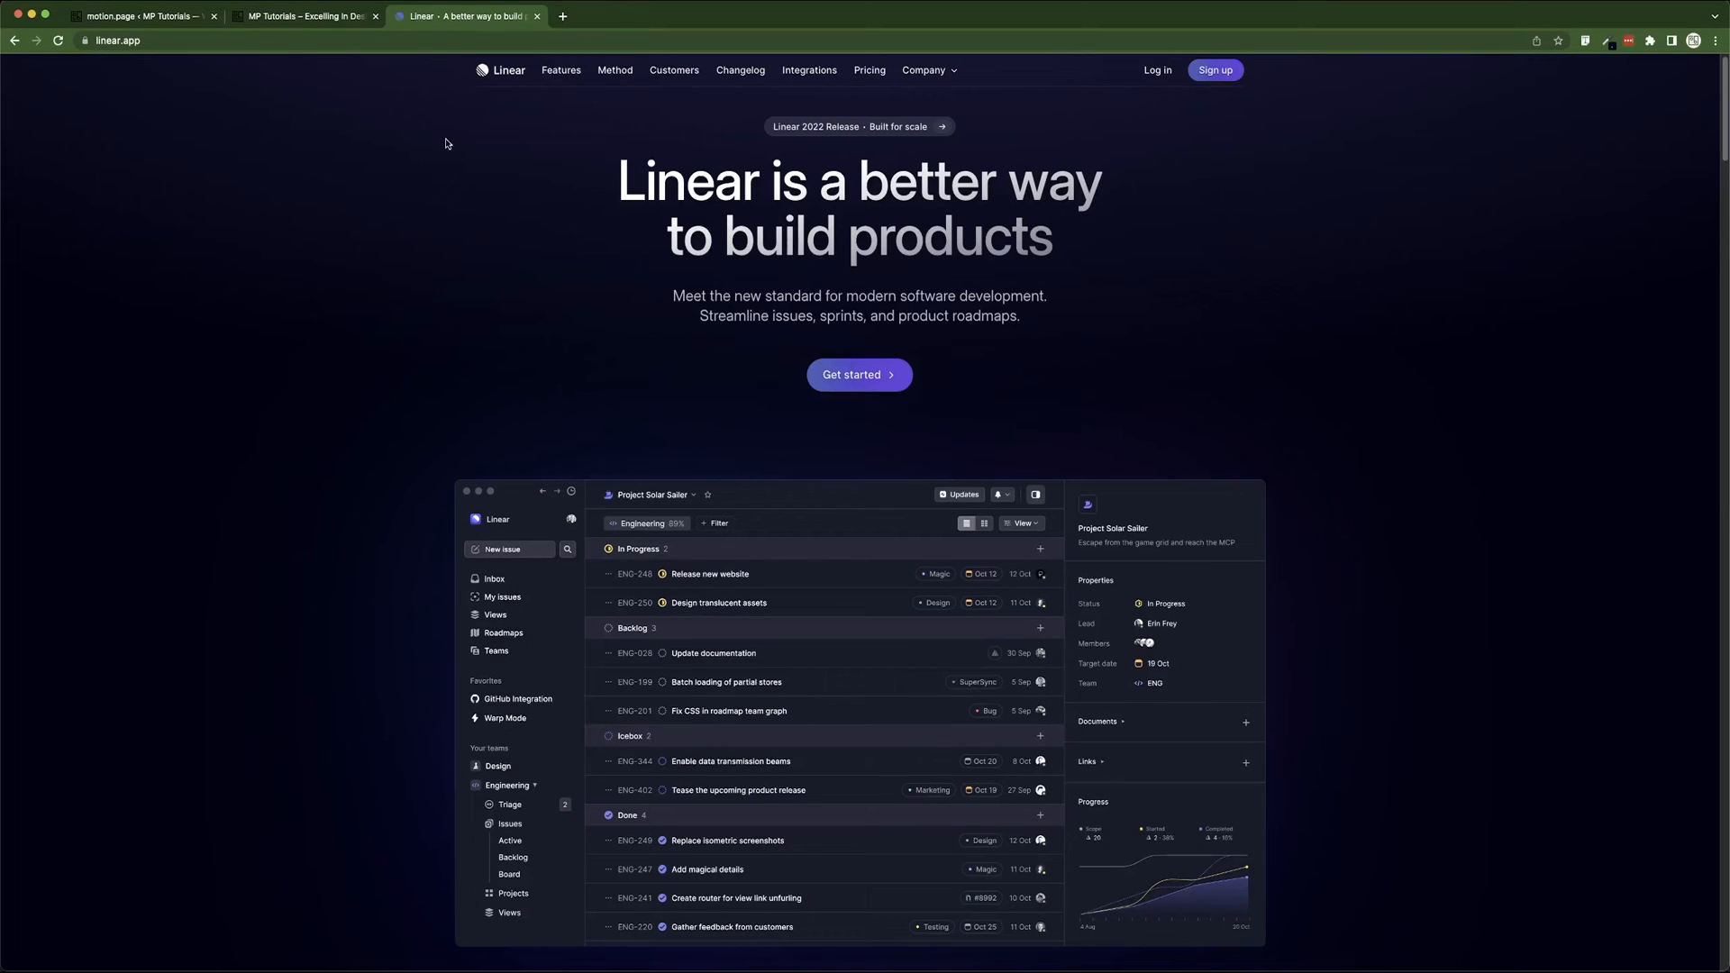
key("super+r")
key("super+r")
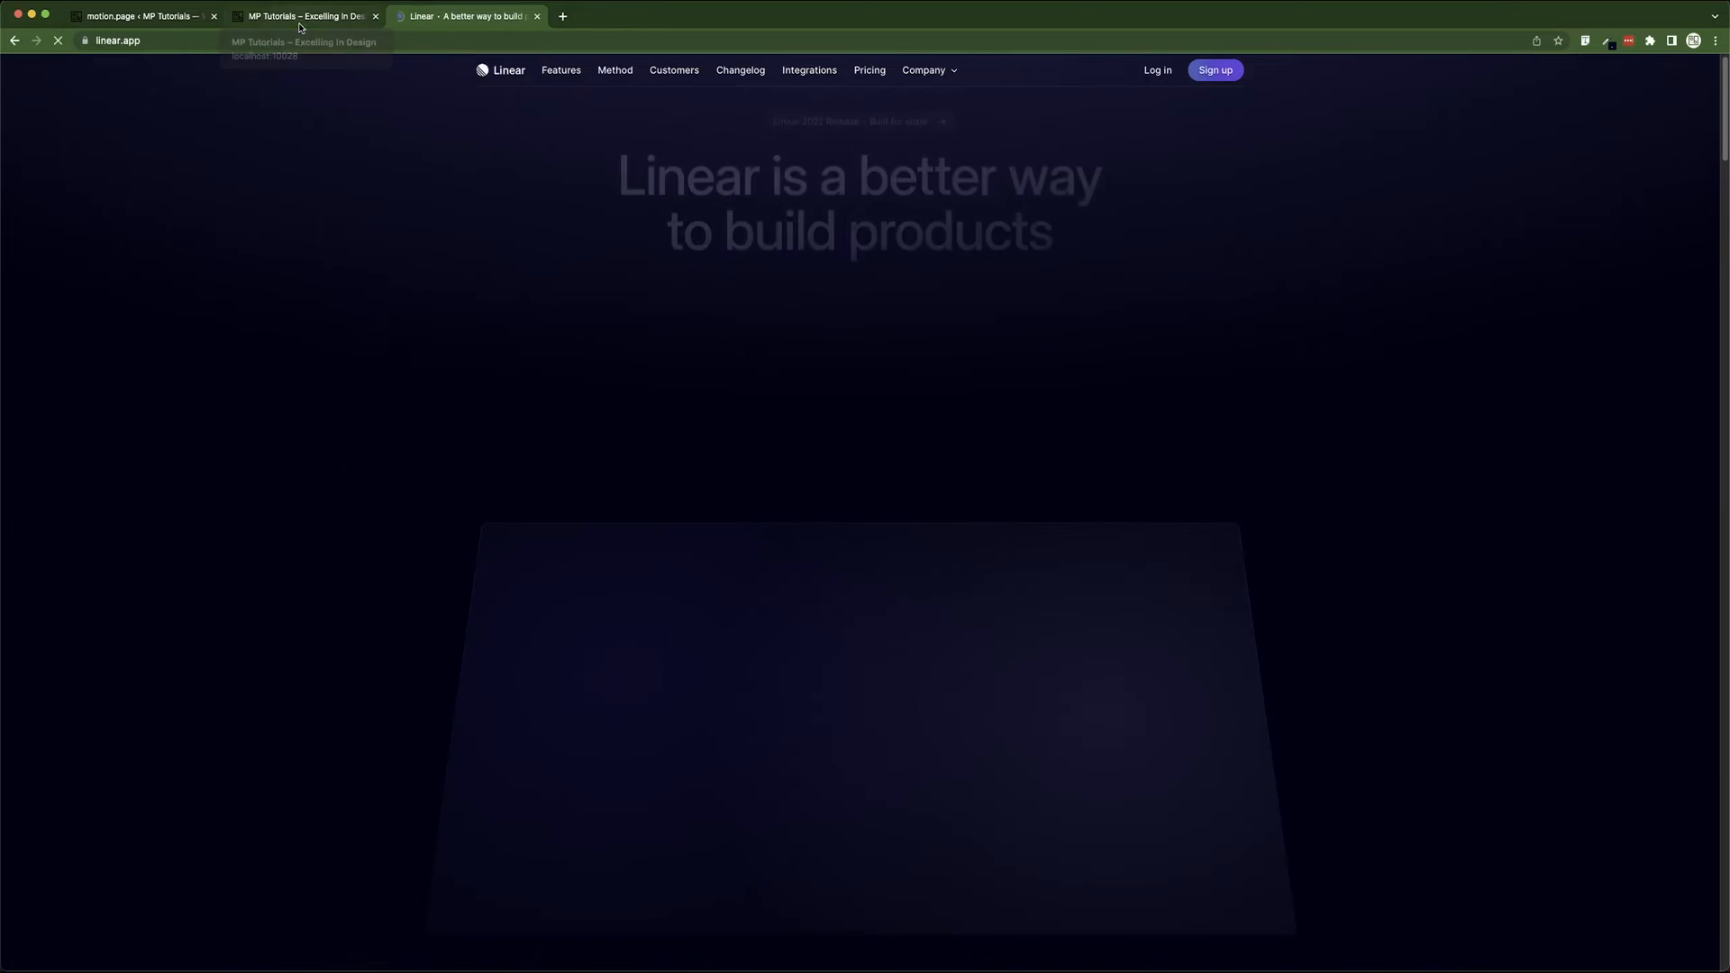
left_click(174, 26)
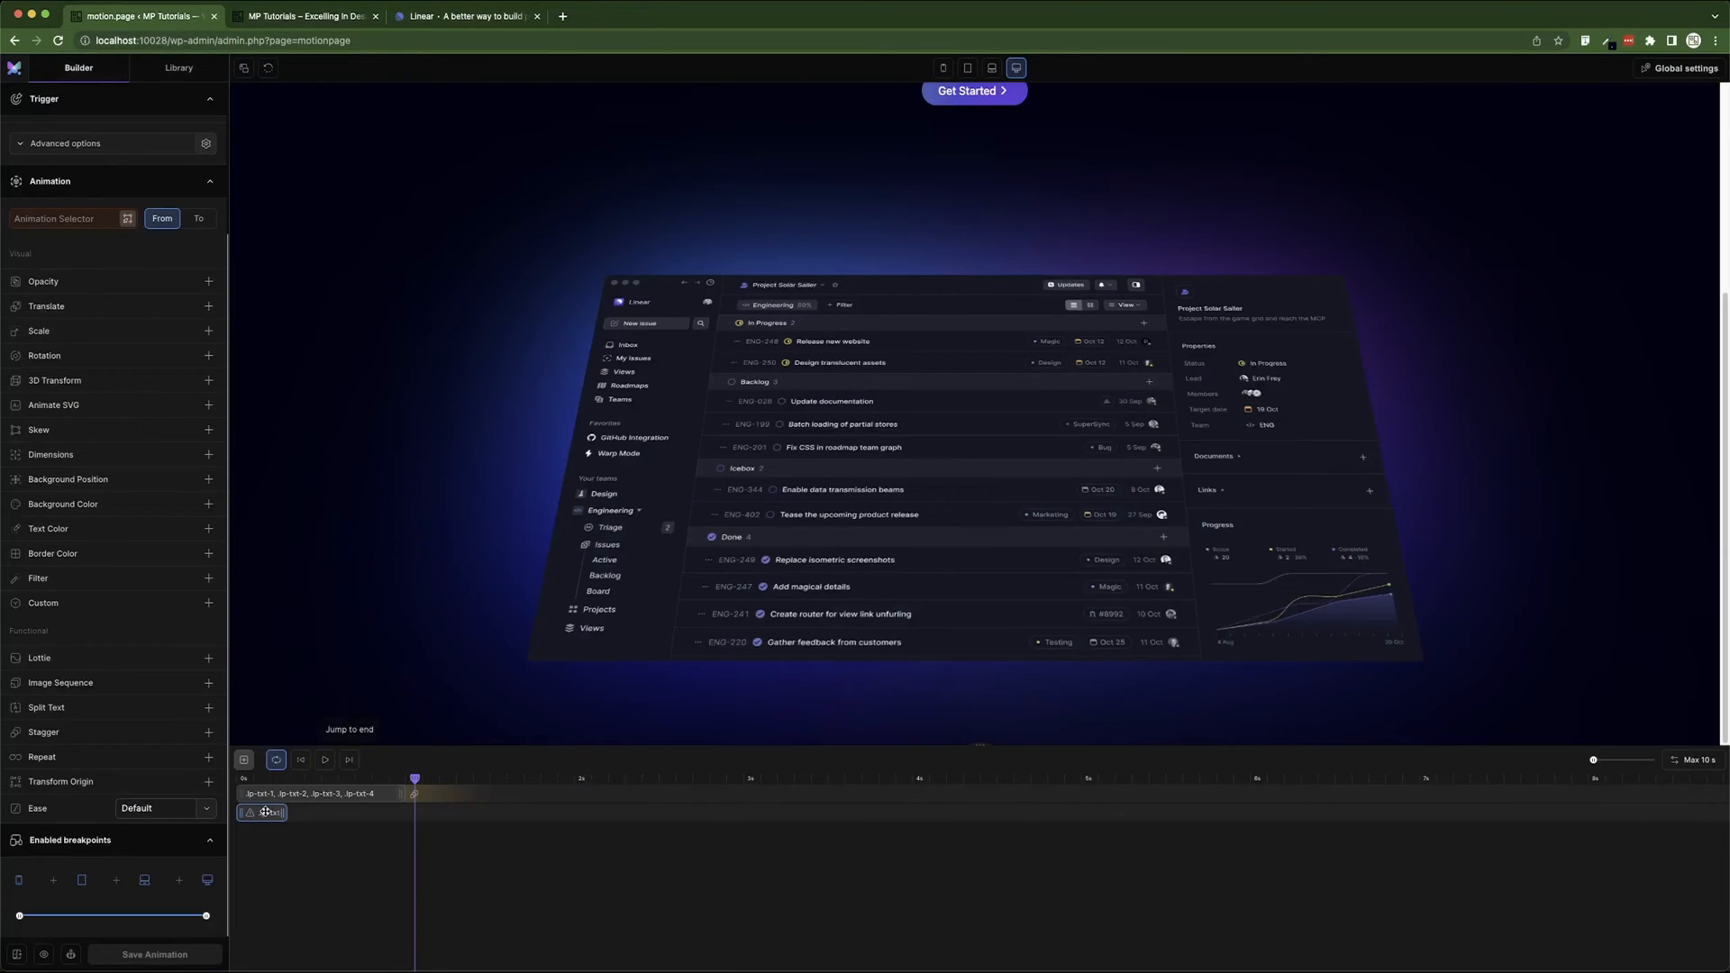
- Add Scale to the new node's From and To states, set the To scale to 0.85, and play the timeline
left_click(103, 335)
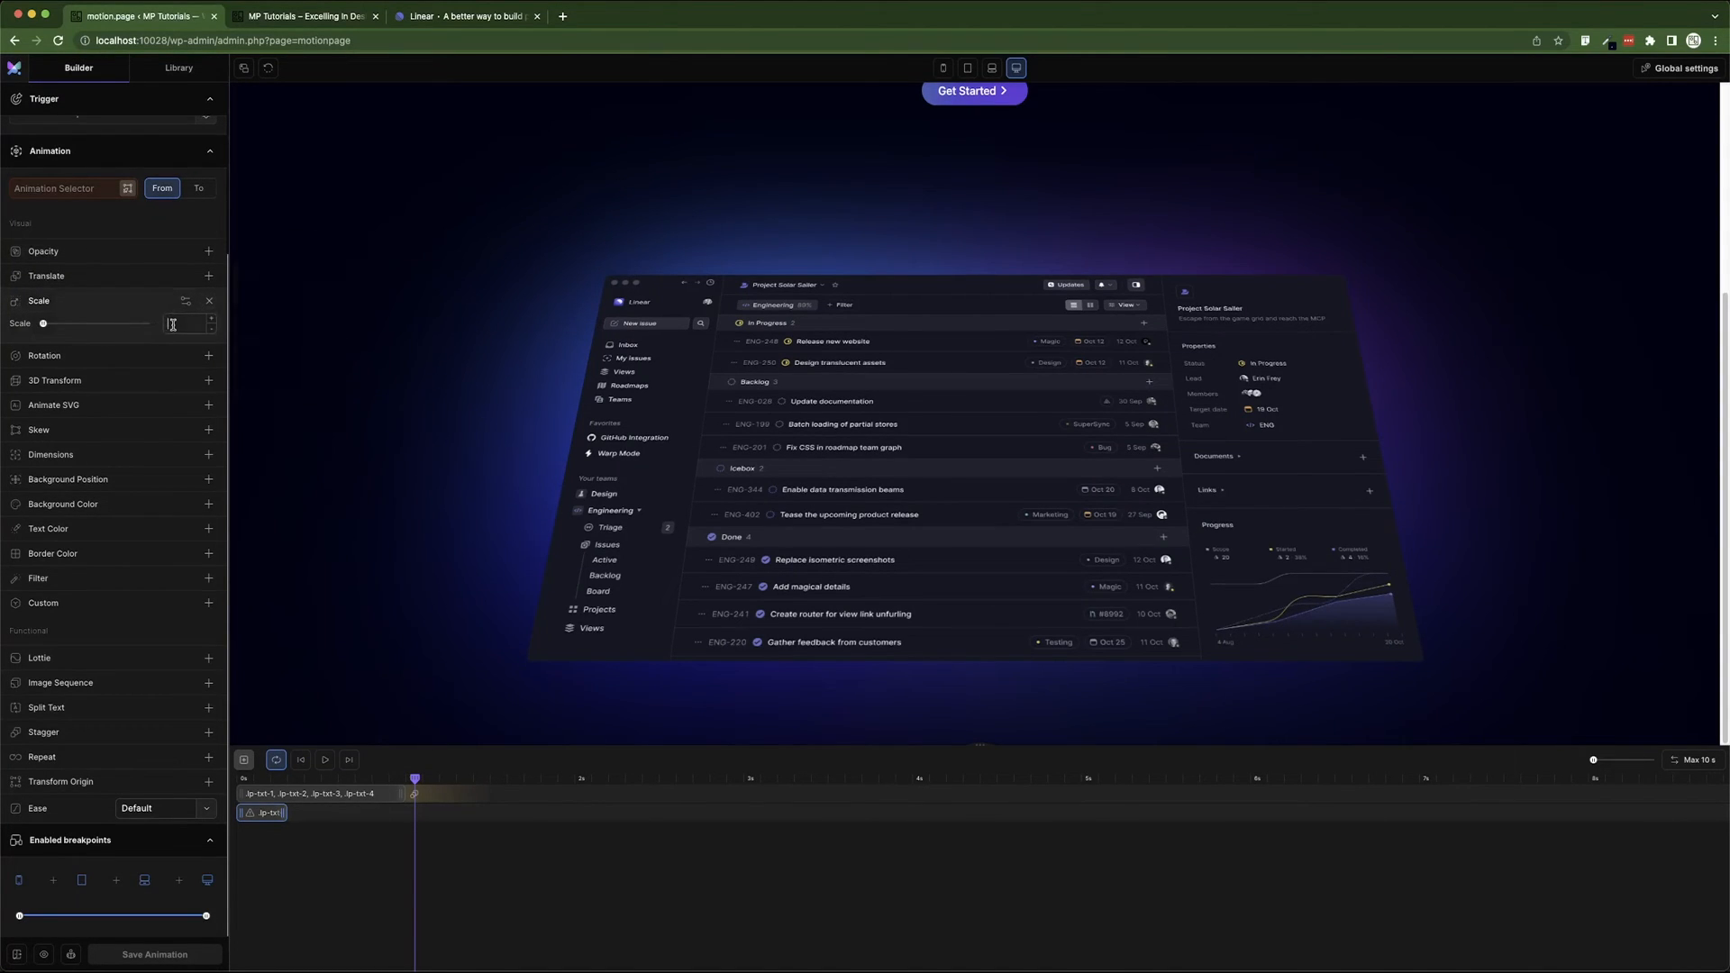
left_click(199, 187)
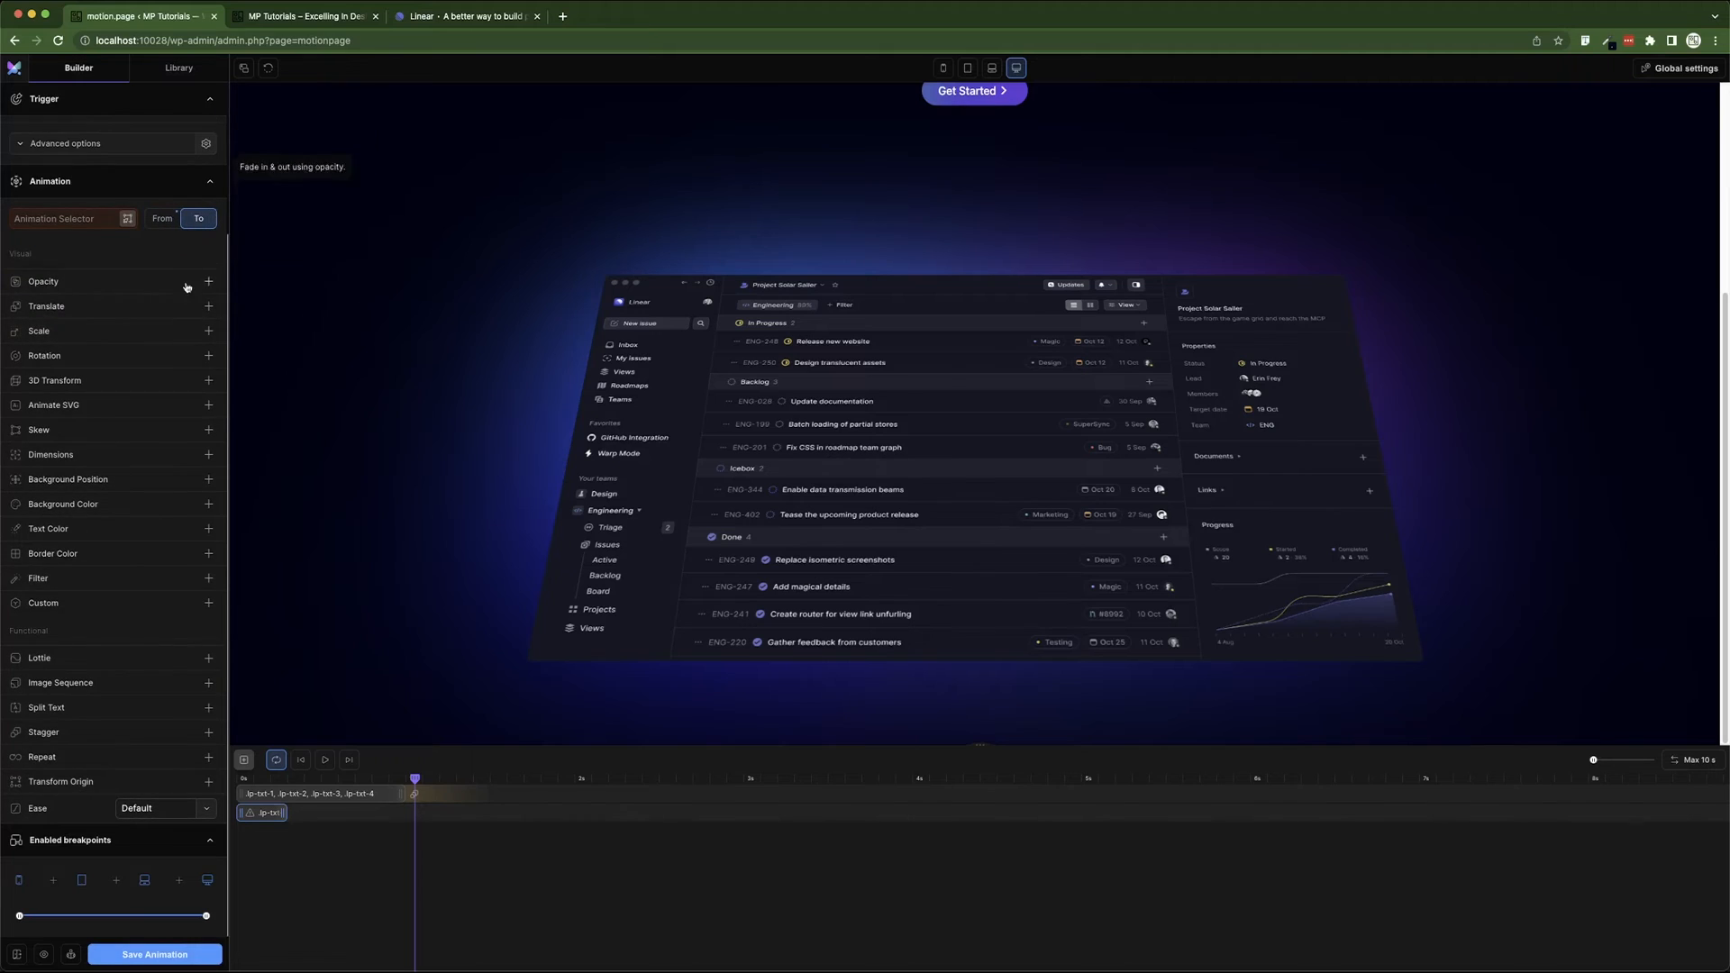
left_click(127, 324)
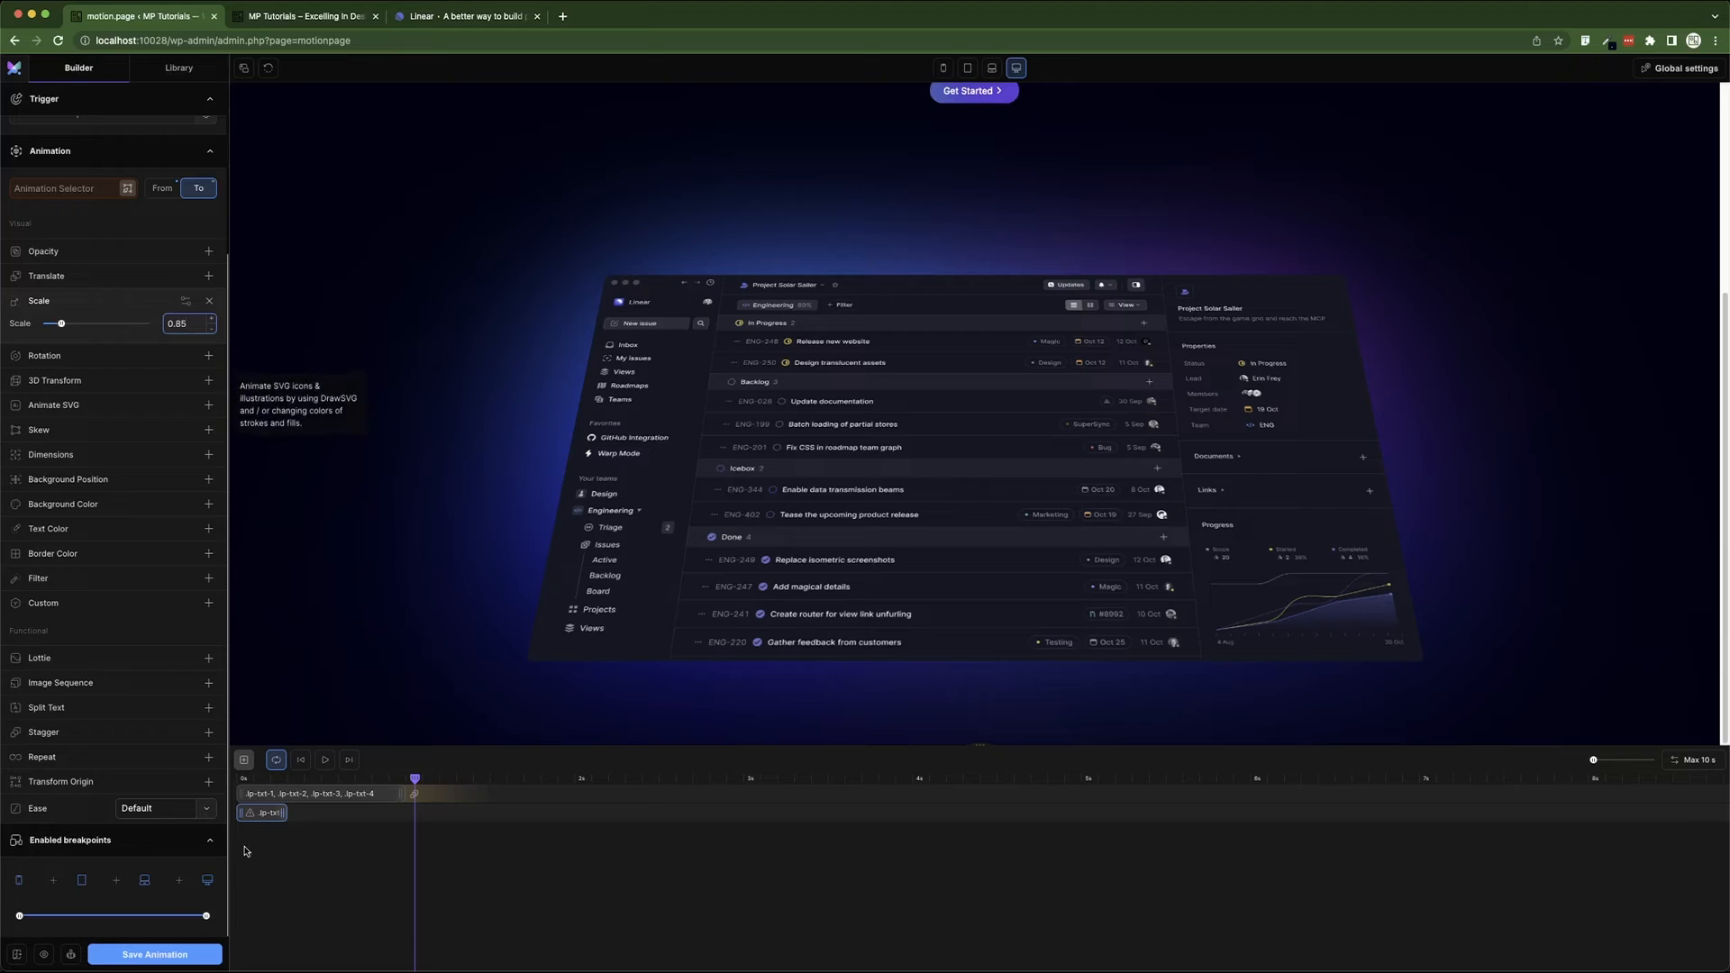
left_click(325, 762)
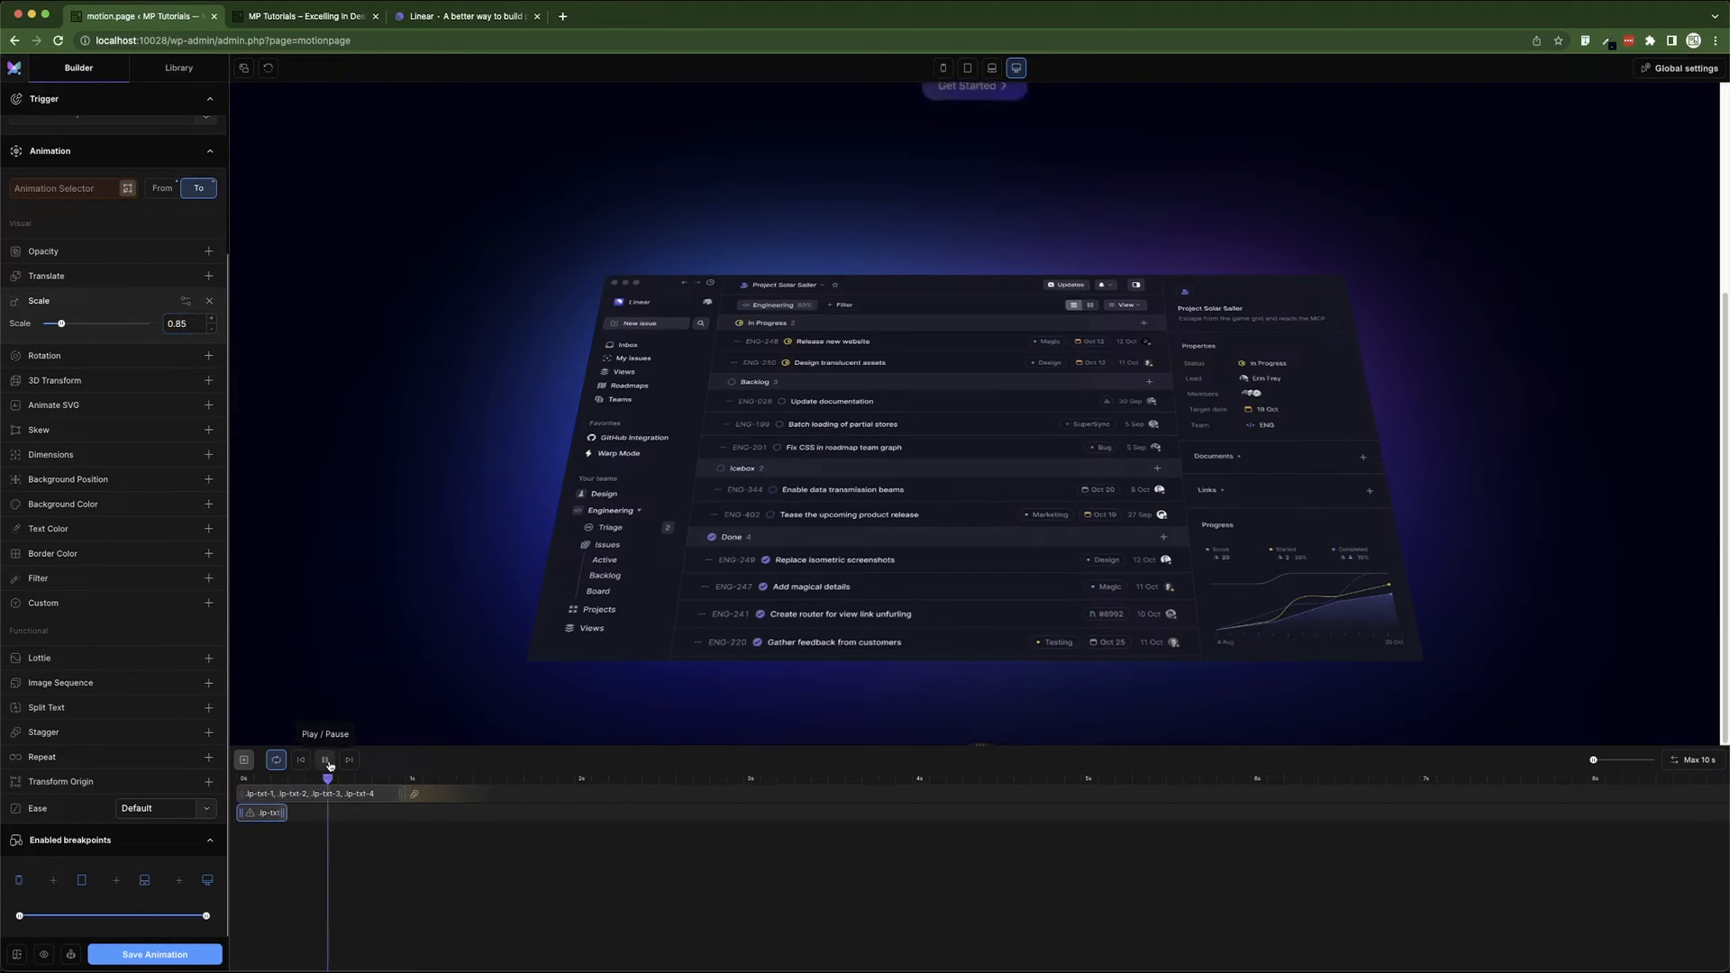
left_click(325, 761)
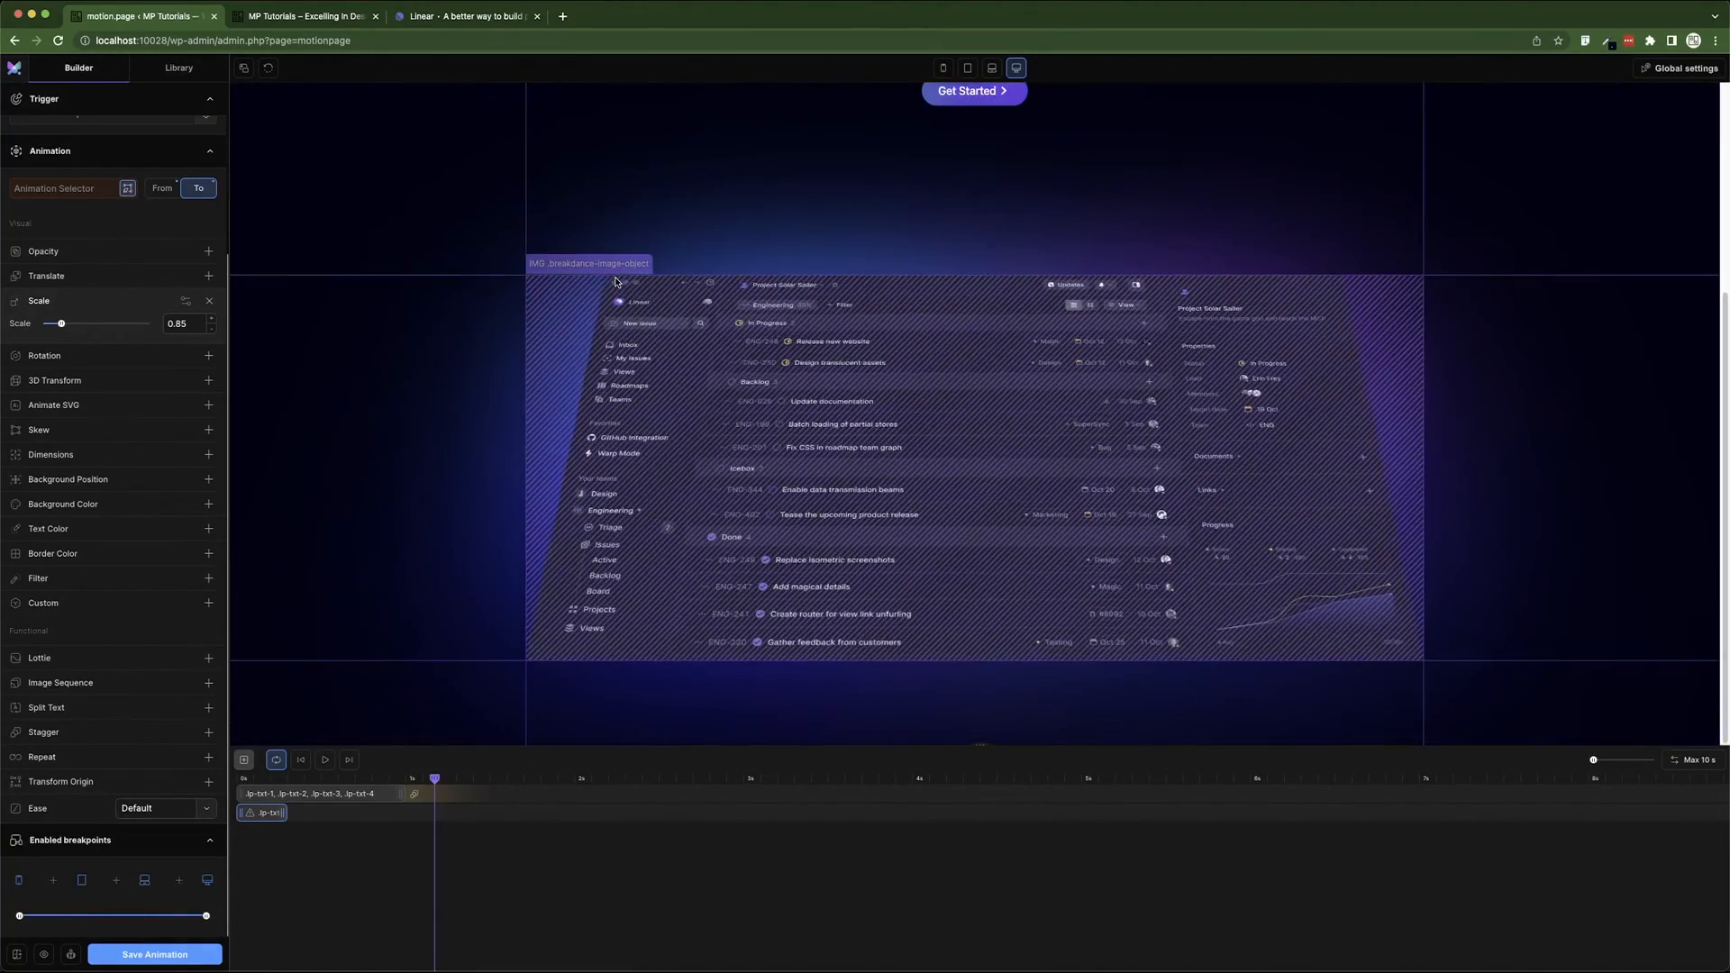
- Open the Linear page in Breakdance and look up the class assigned to the div wrapping the screenshot
left_click(613, 271)
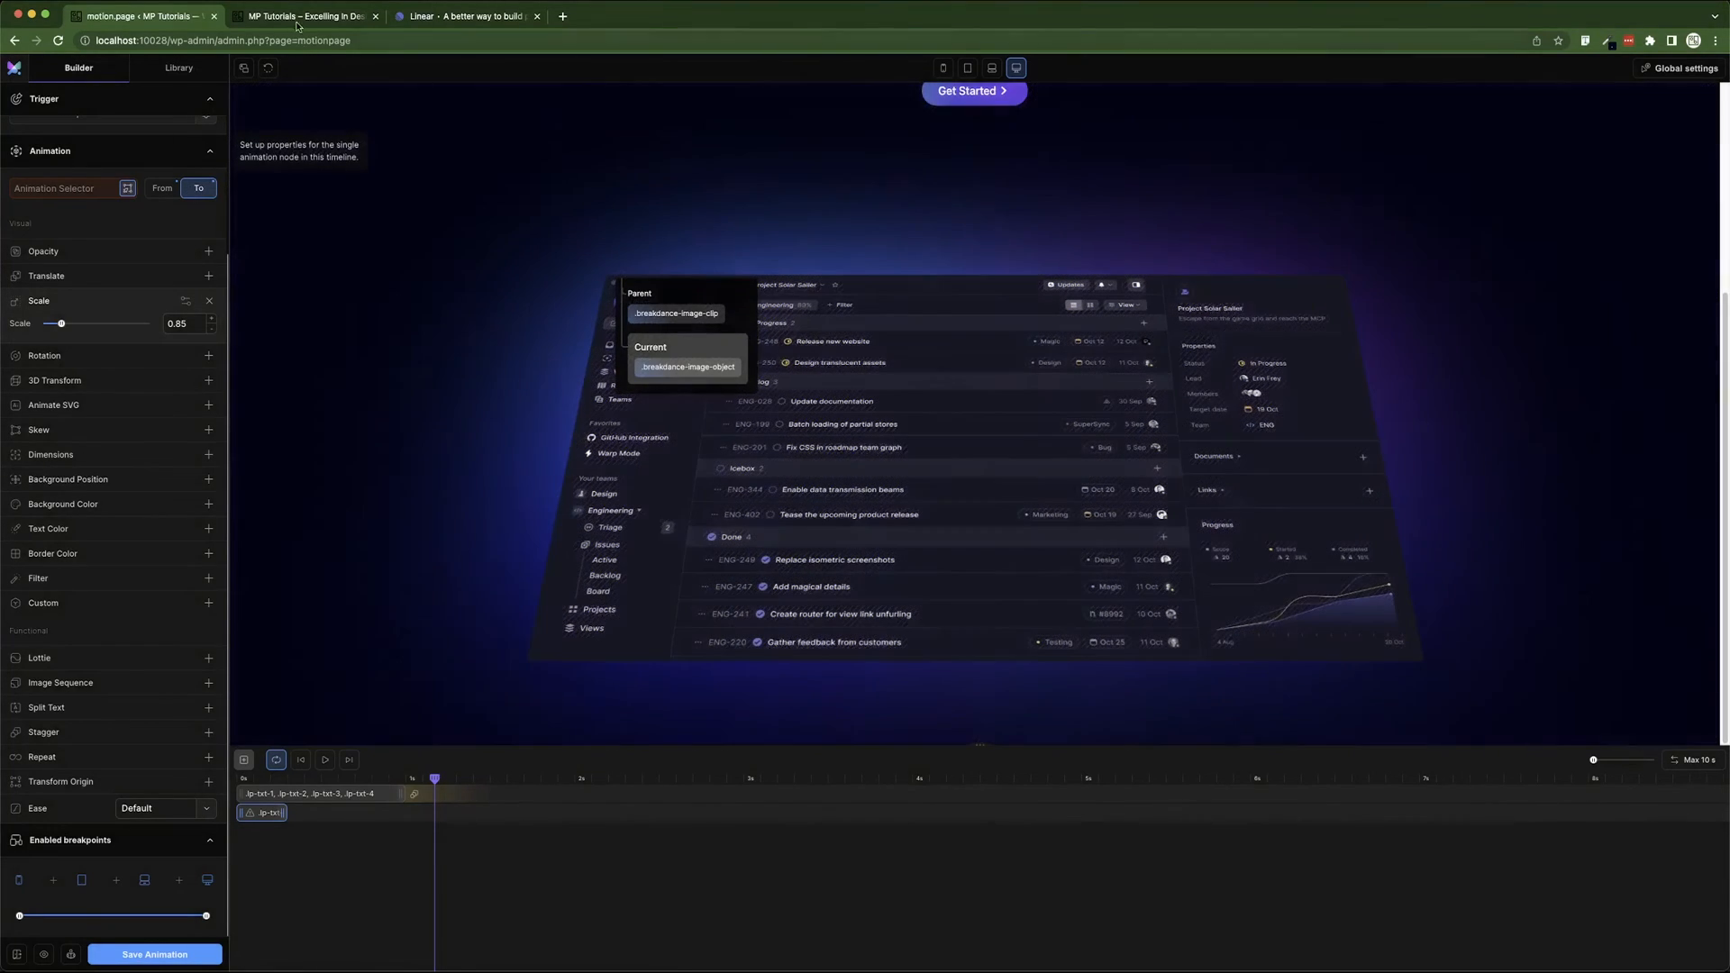
left_click(301, 17)
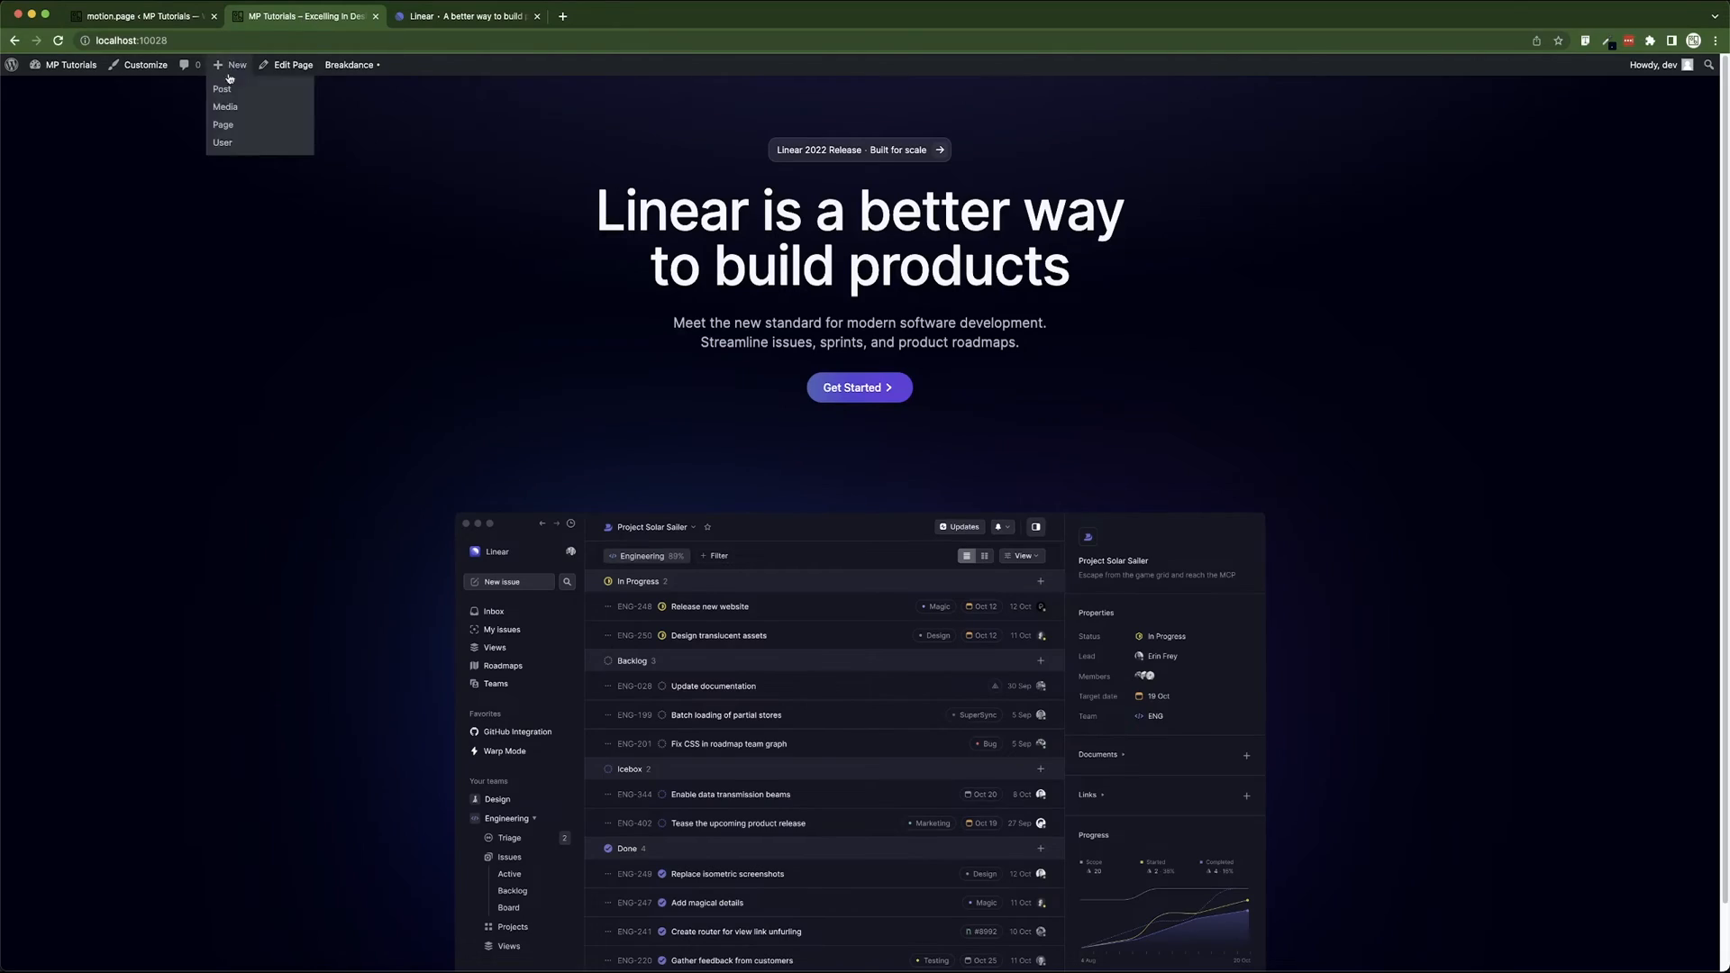
left_click(365, 87)
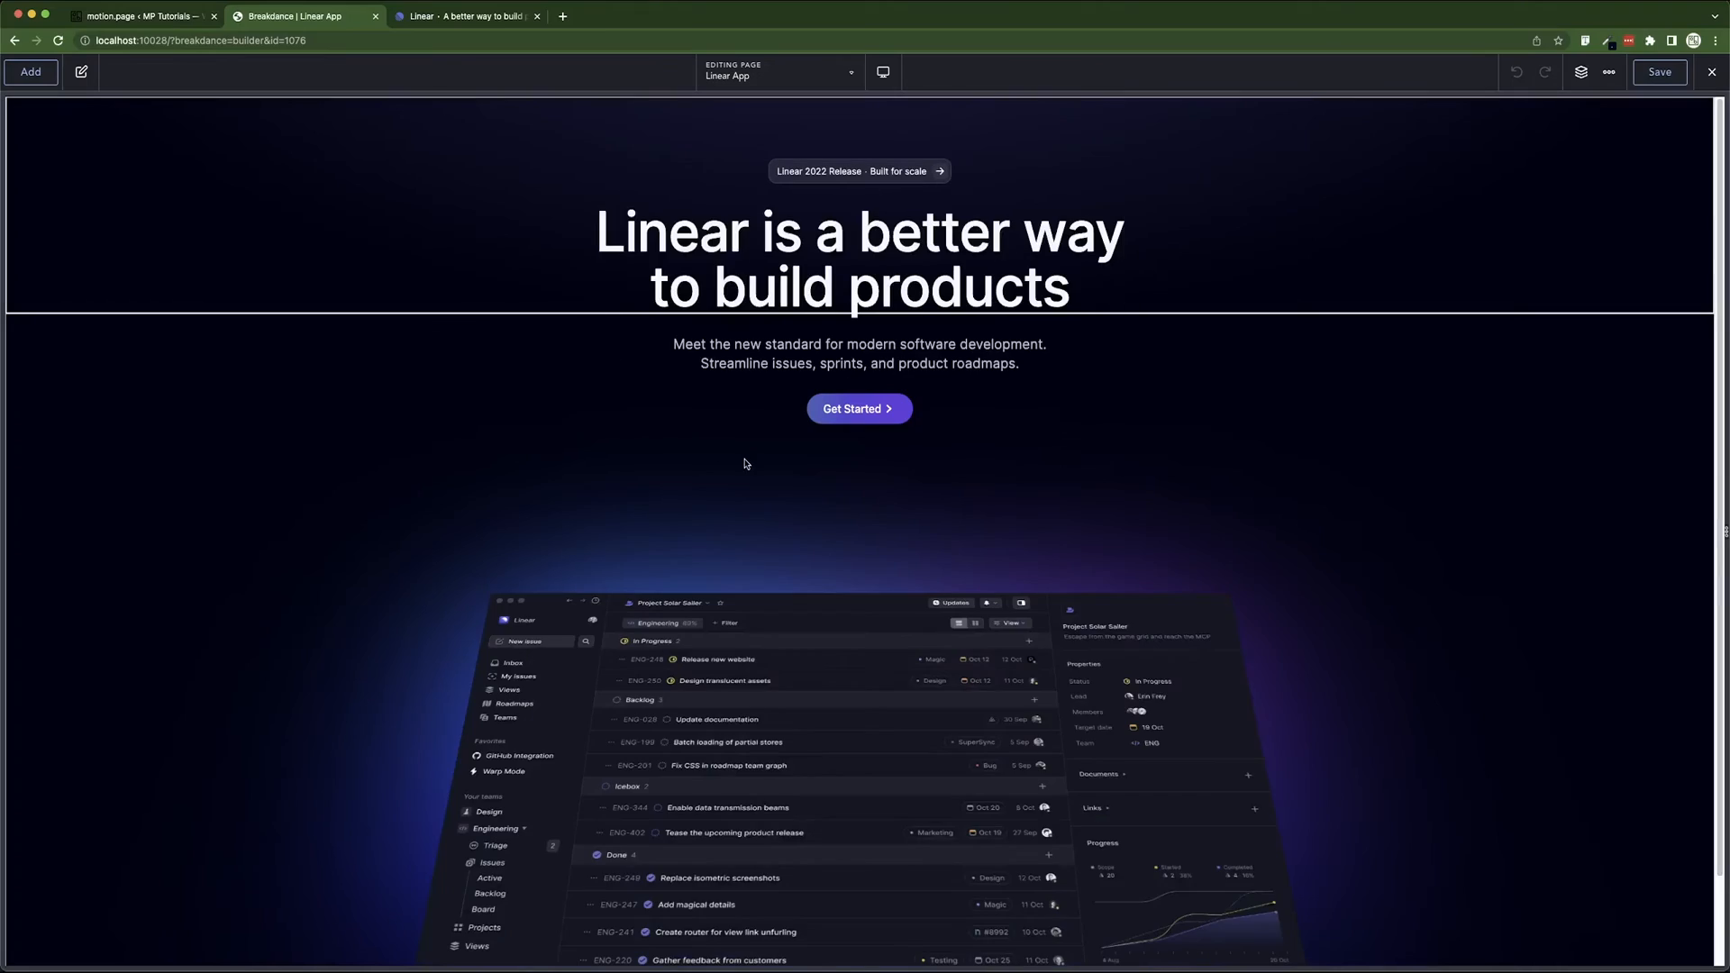
left_click(1582, 72)
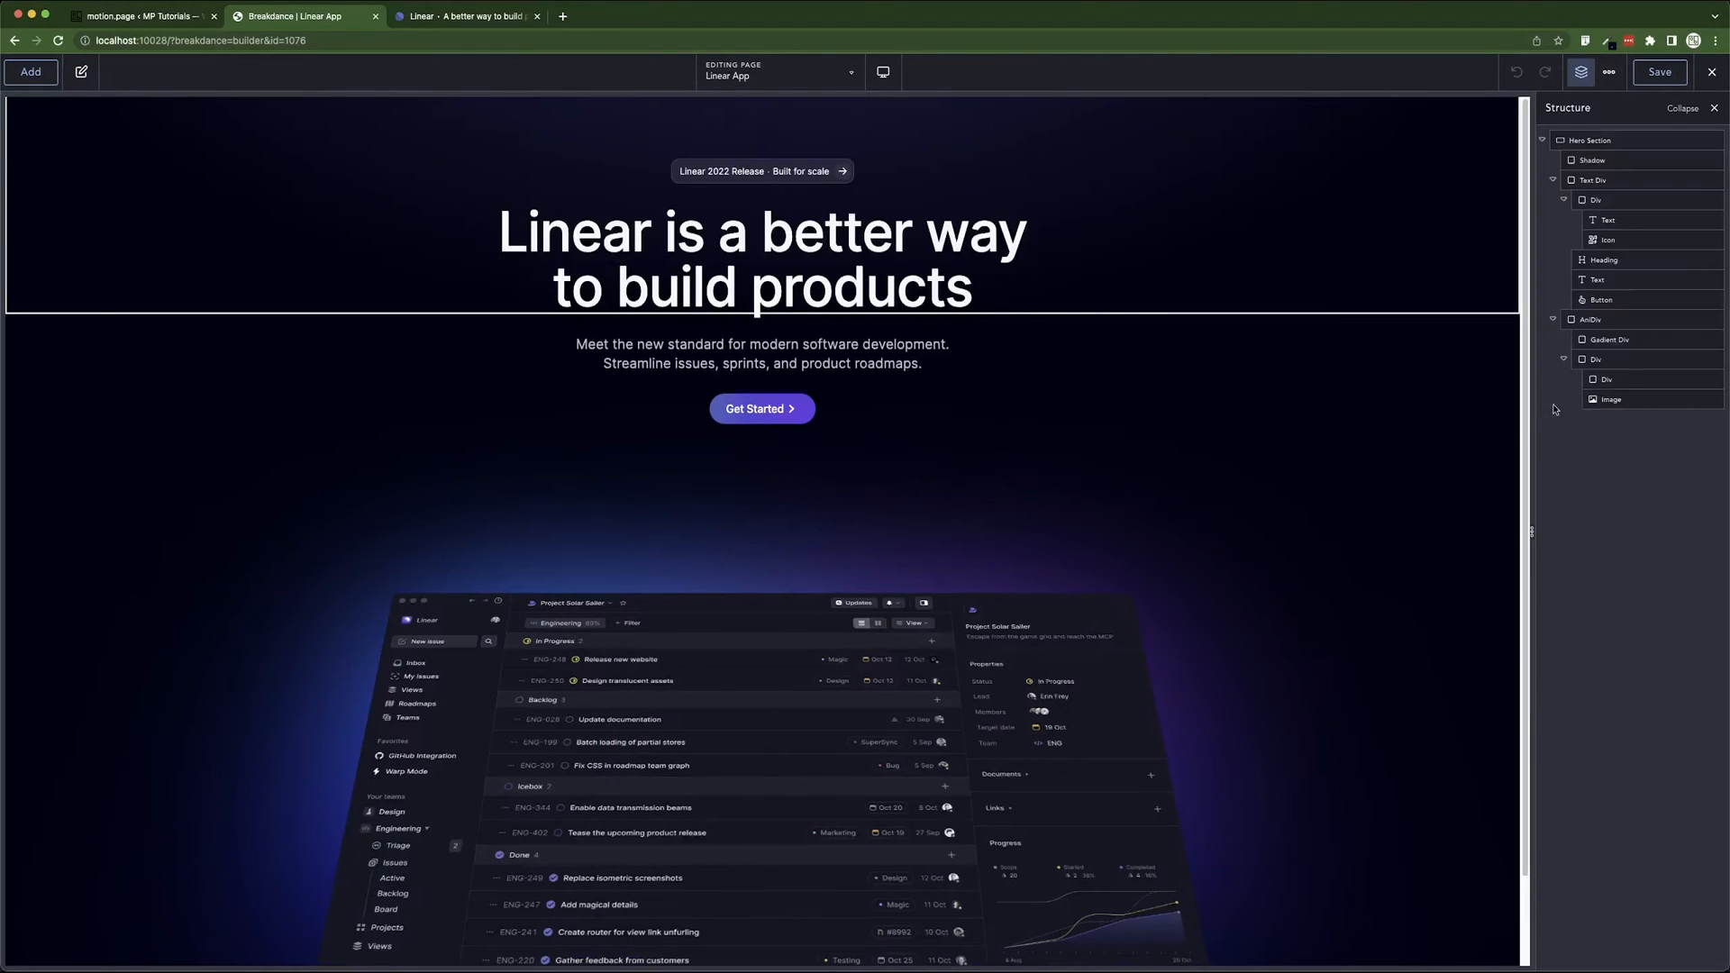
left_click(1613, 319)
left_click(119, 164)
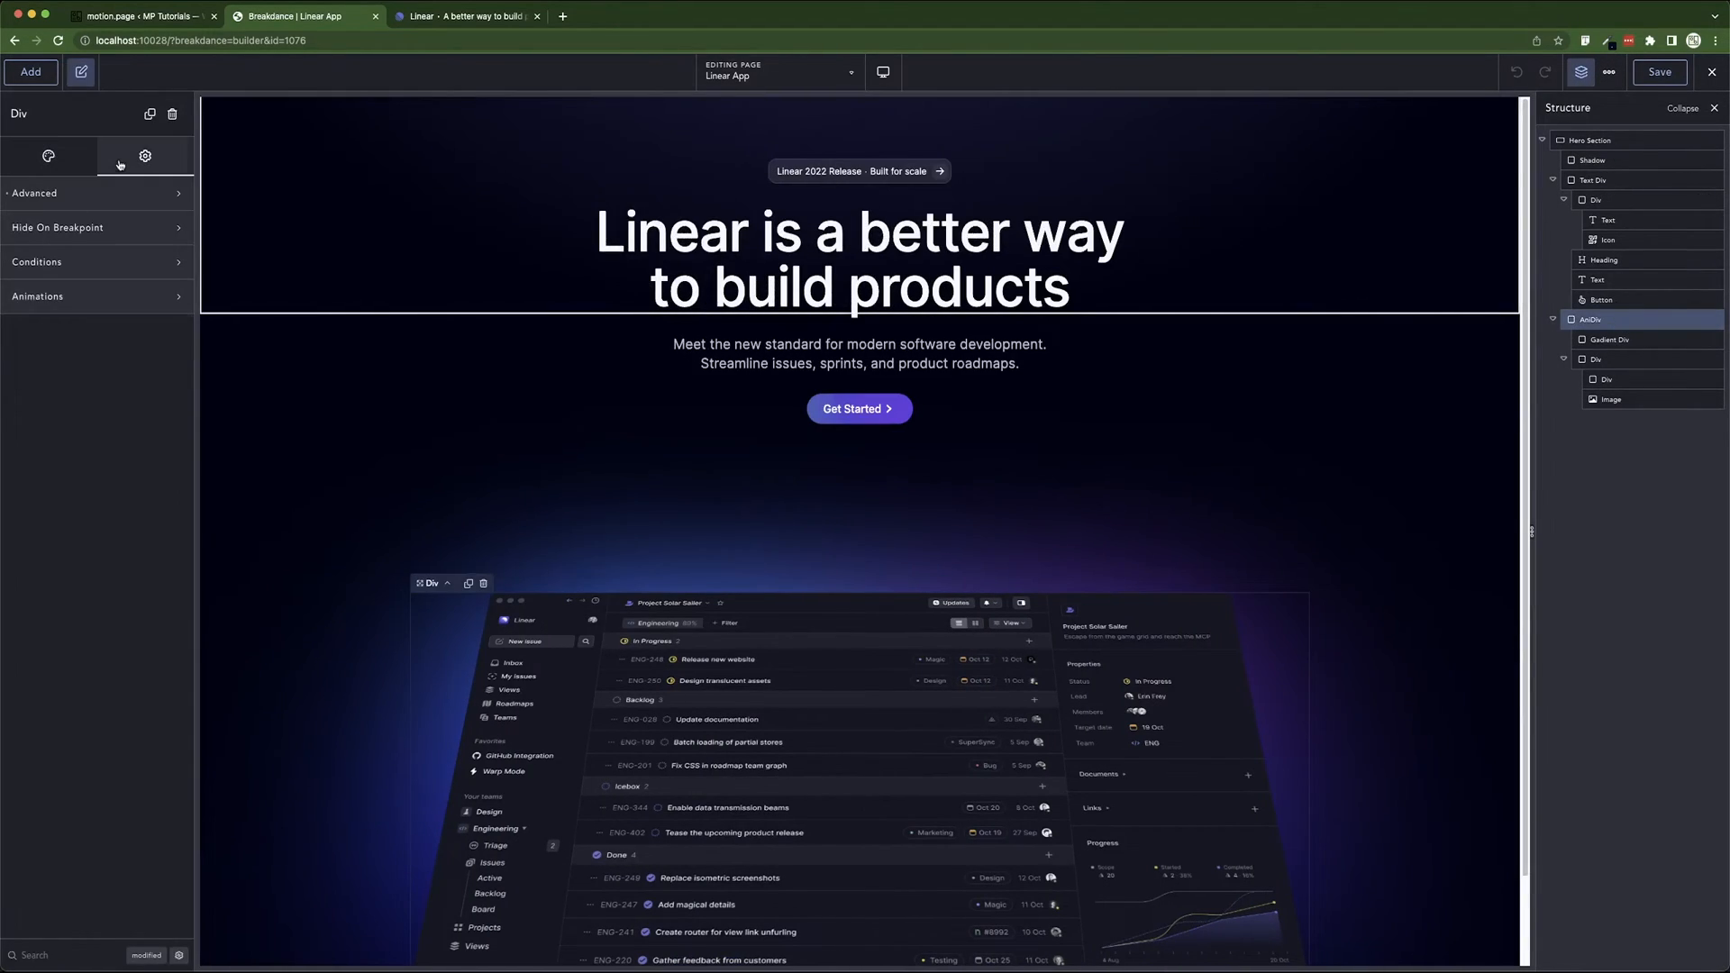
left_click(84, 195)
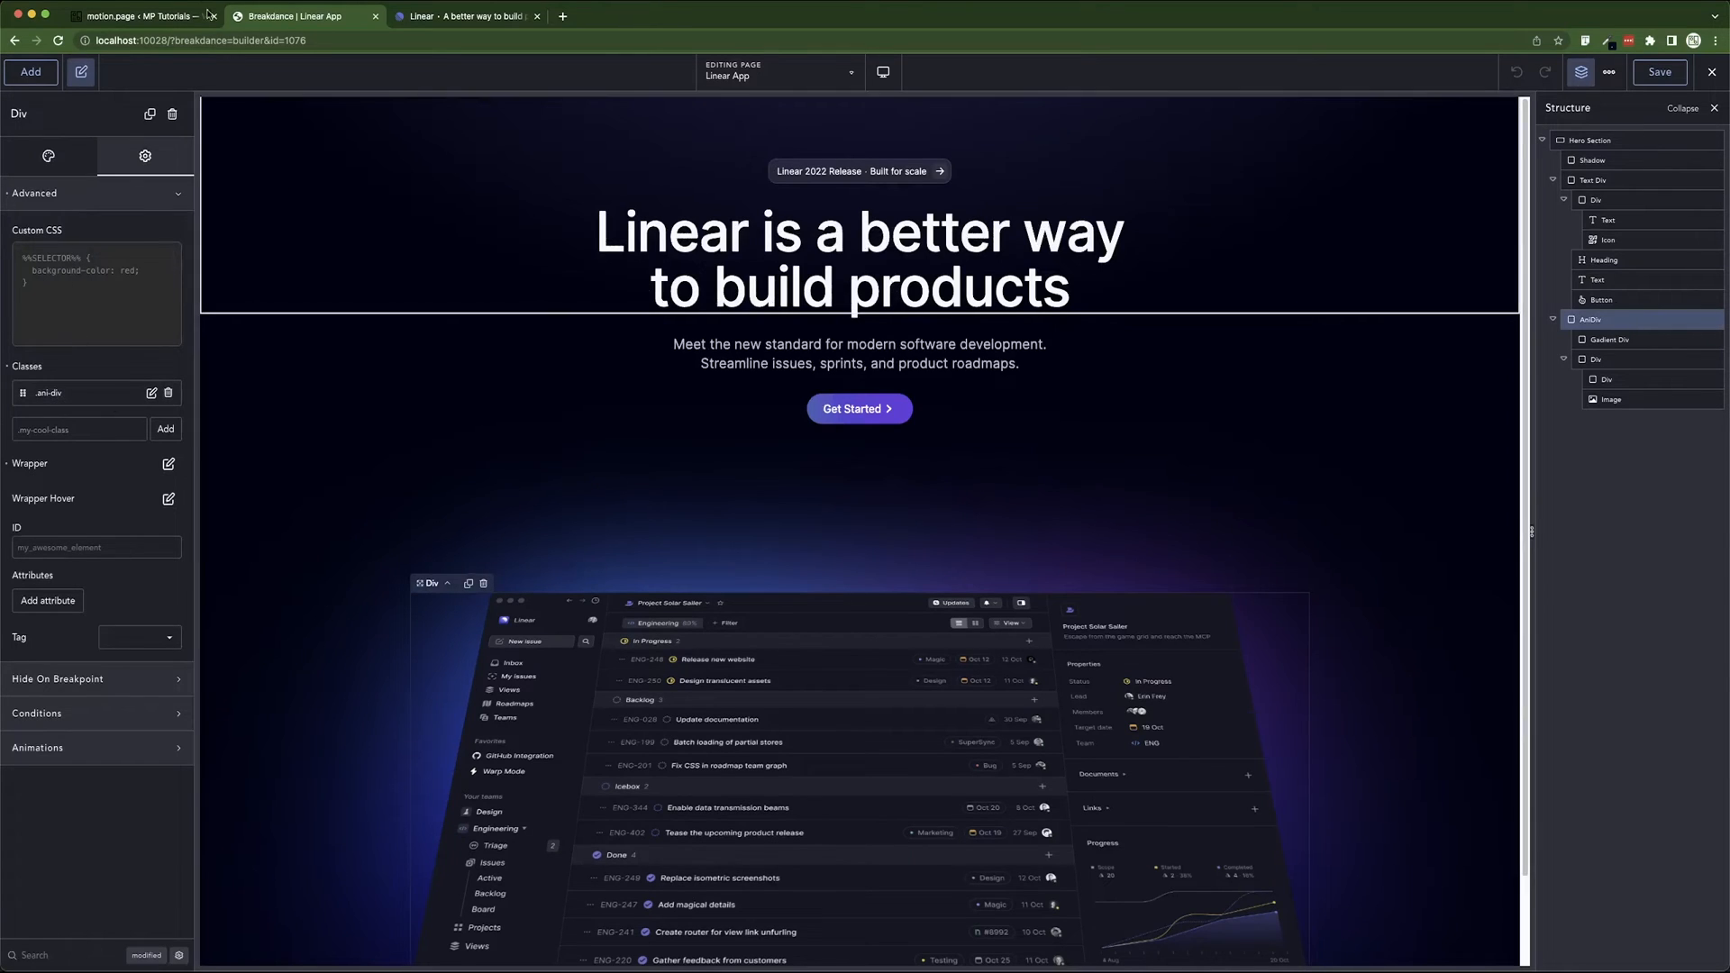
- Return to the Motion.page builder, target the scale node at .ani-div and preview the timeline
left_click(174, 18)
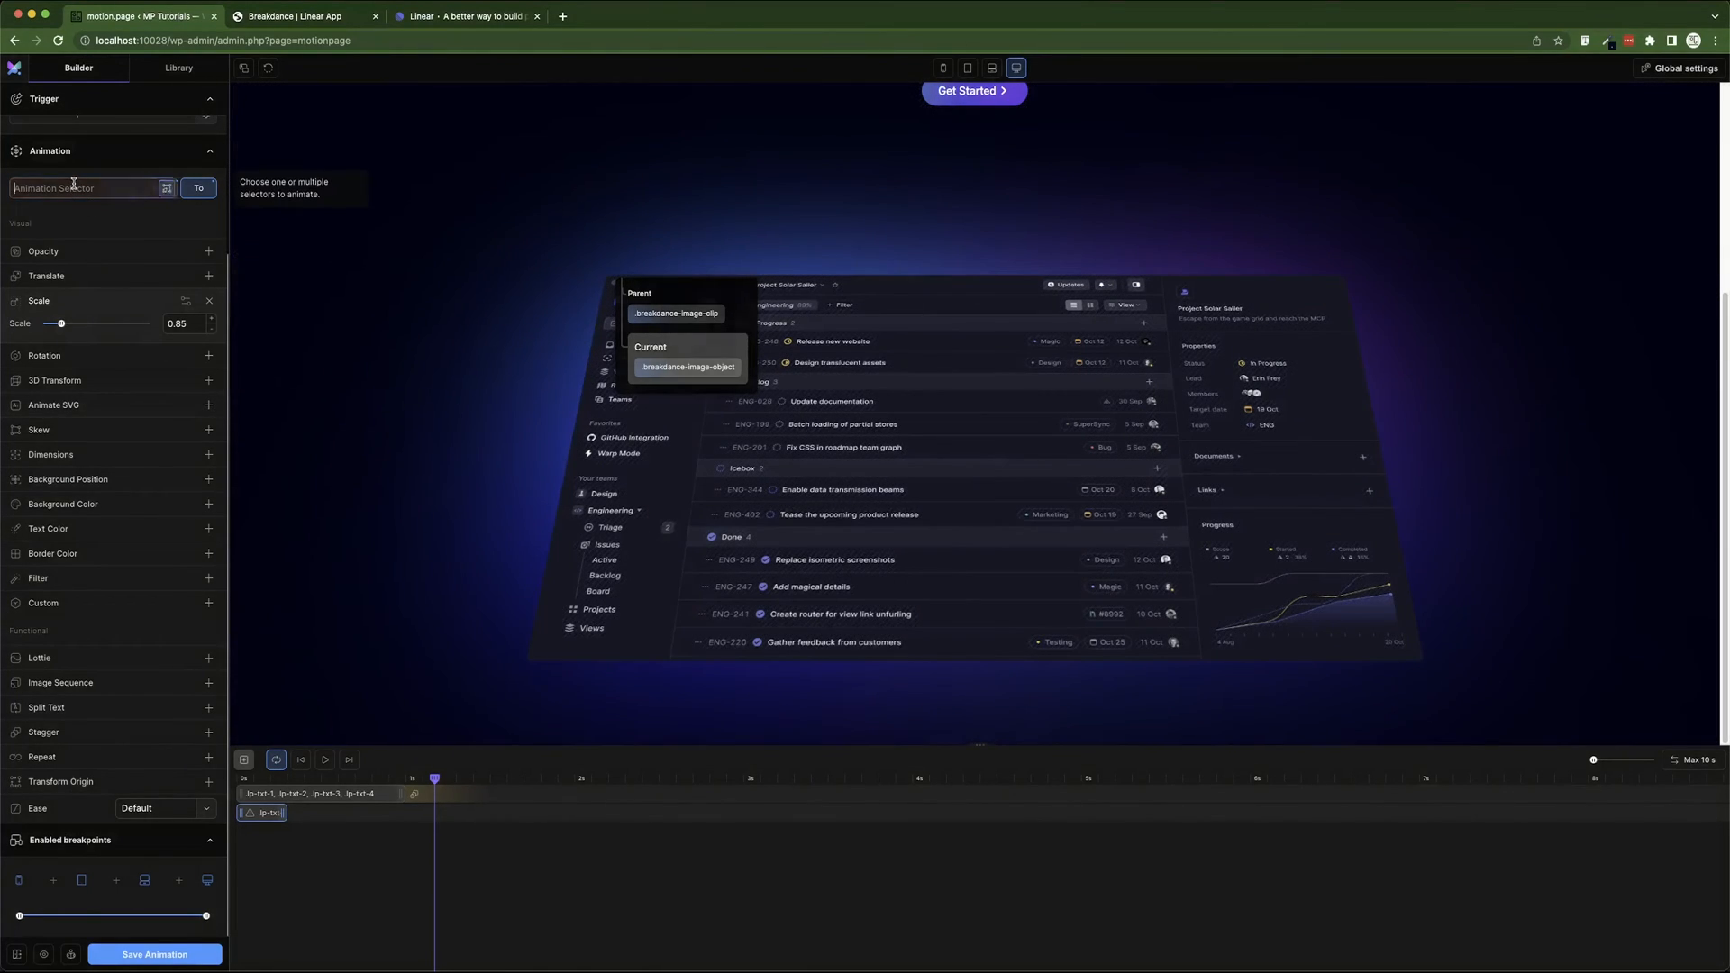
type(".ani")
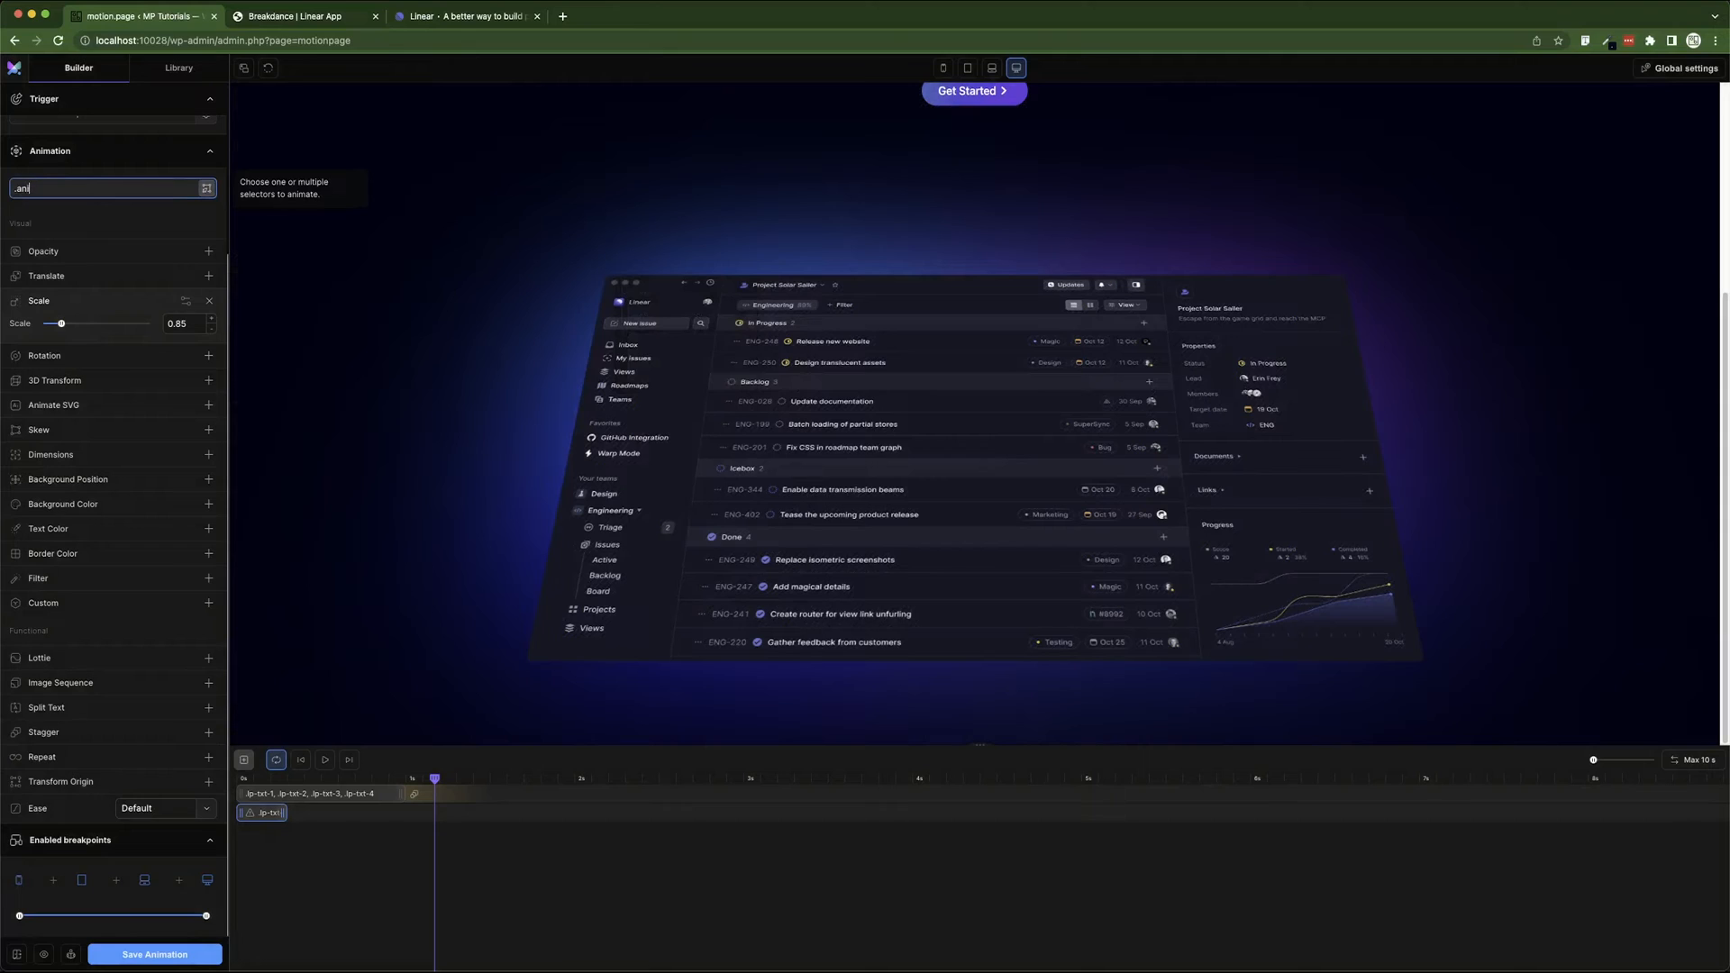
type("-div")
key("Return")
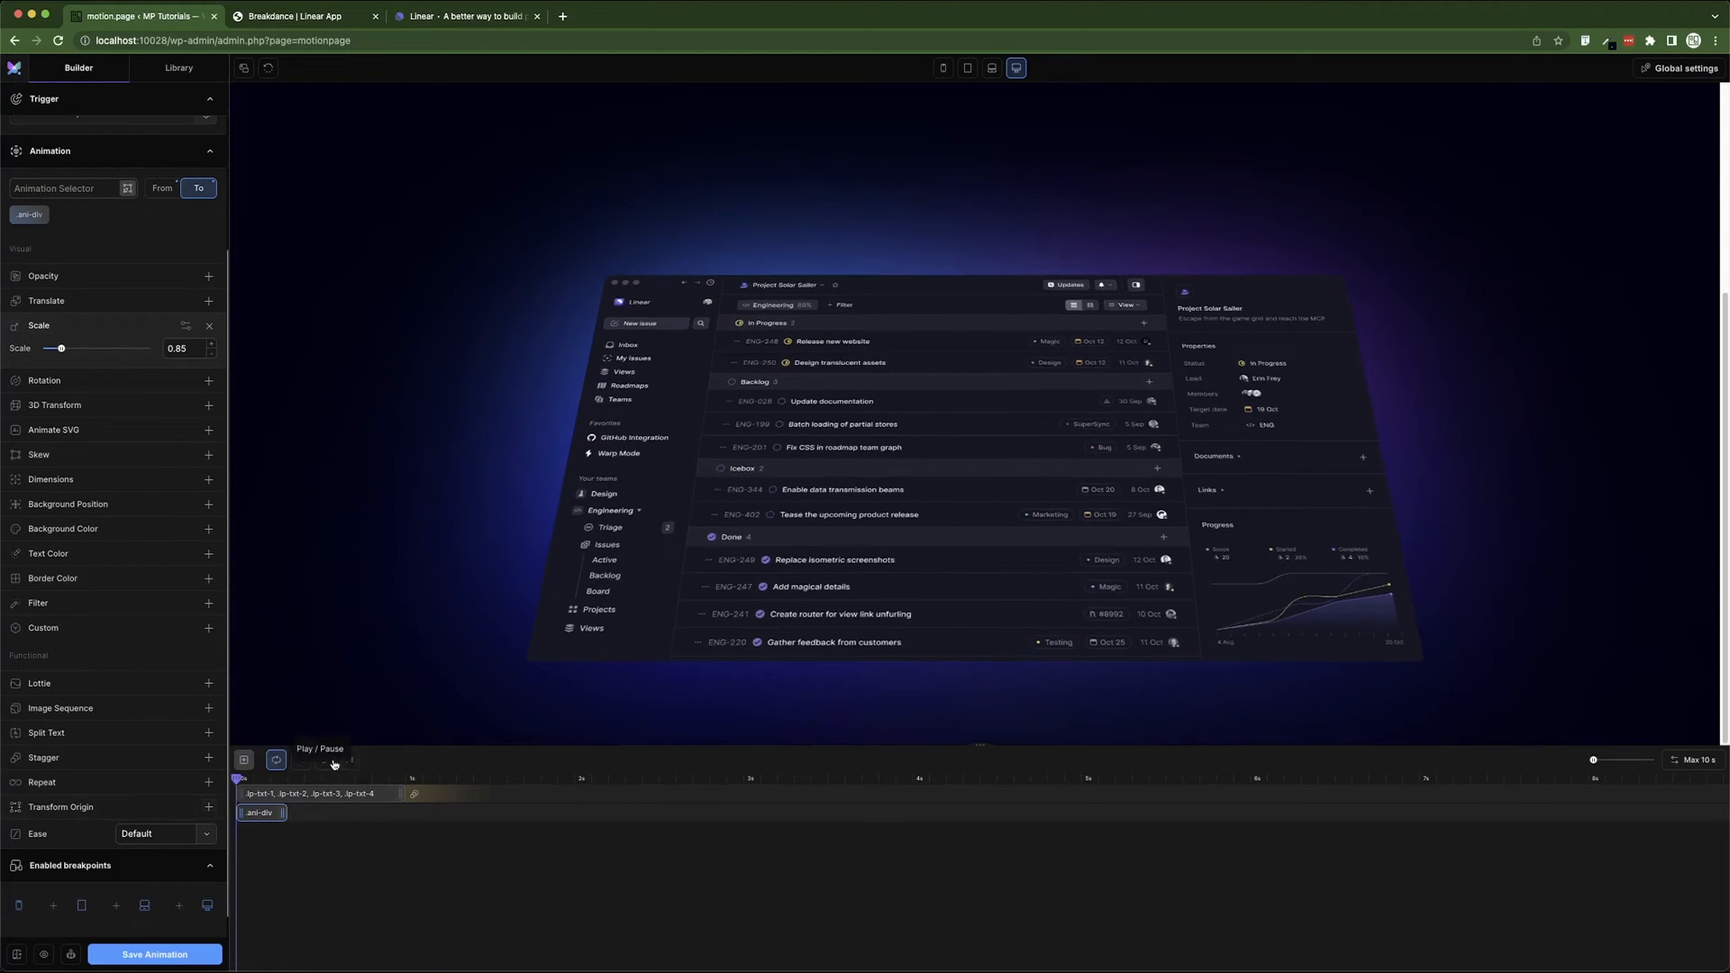
left_click(325, 760)
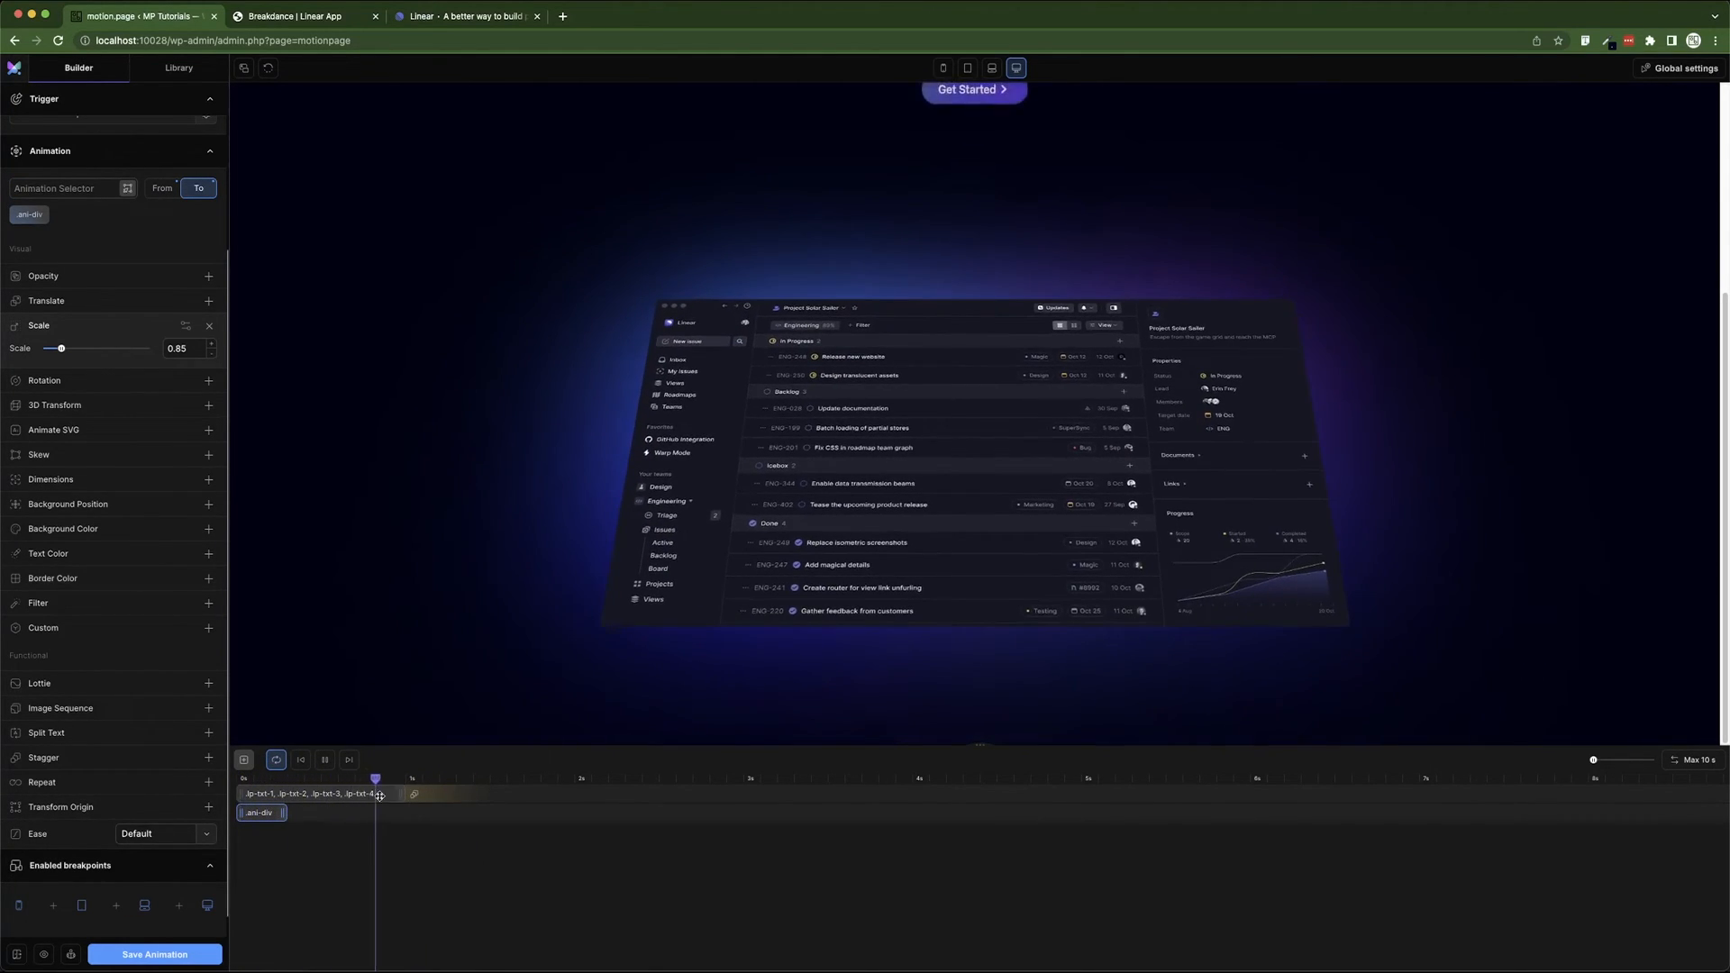
left_click(326, 760)
- Duplicate the .ani-div scale node and move the copy to start at about 0.6 s
right_click(274, 813)
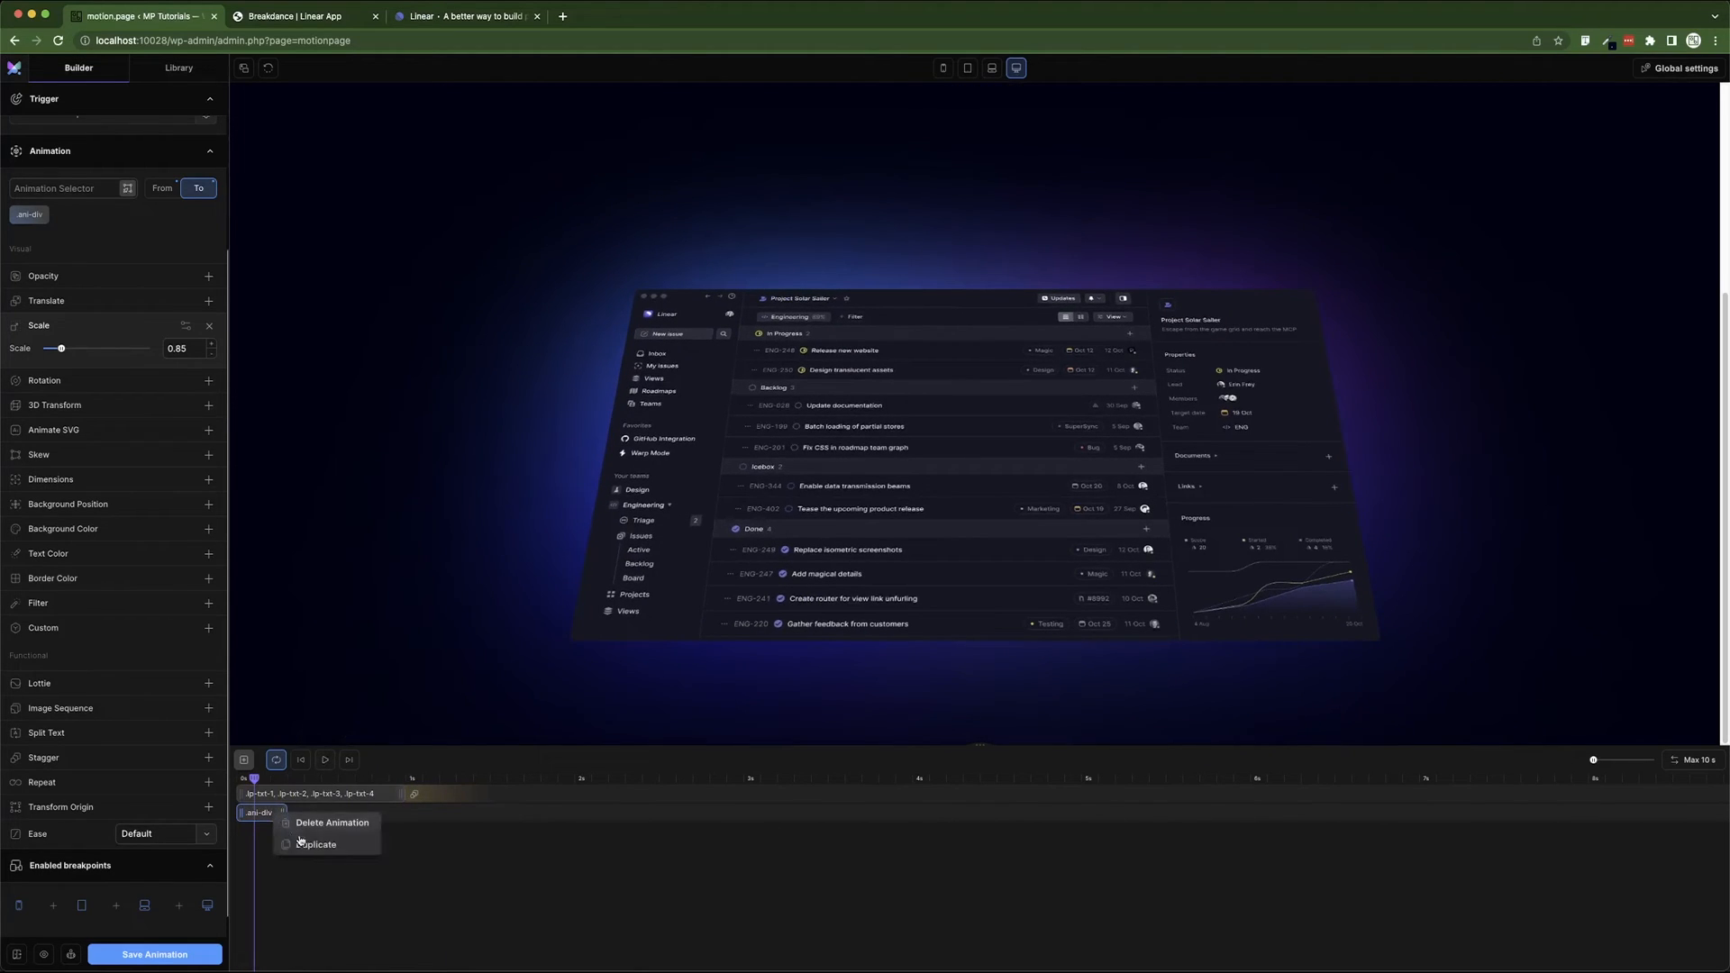
left_click(323, 845)
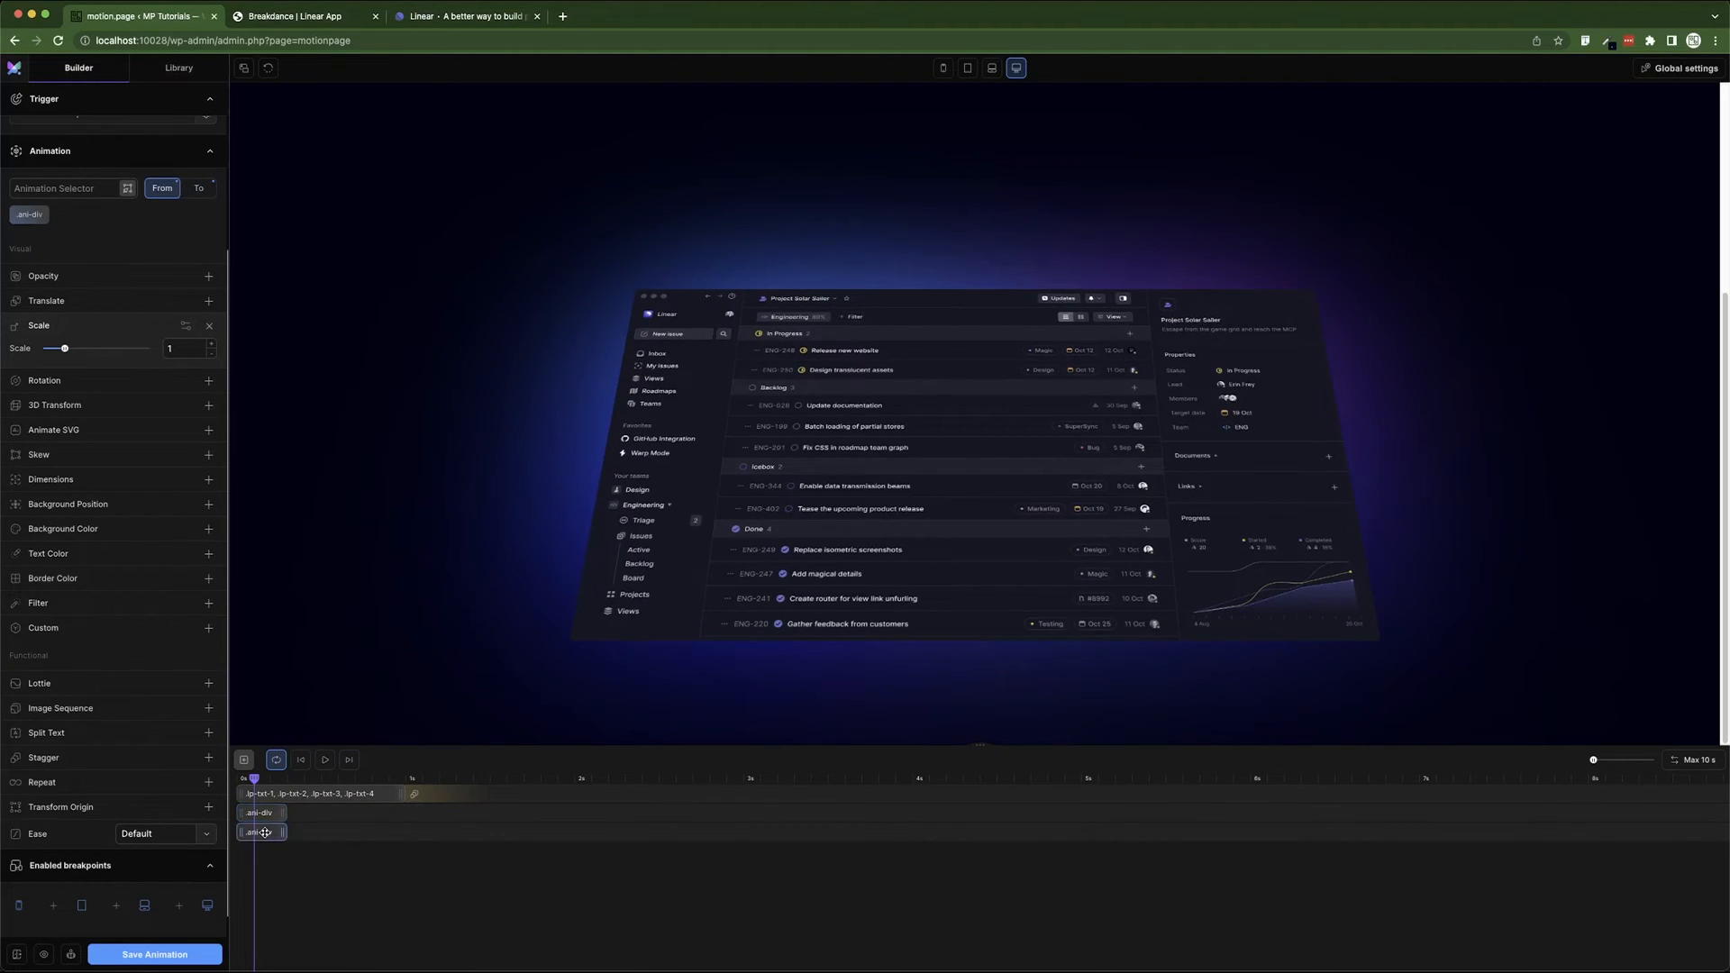
left_click_drag(264, 831, 378, 833)
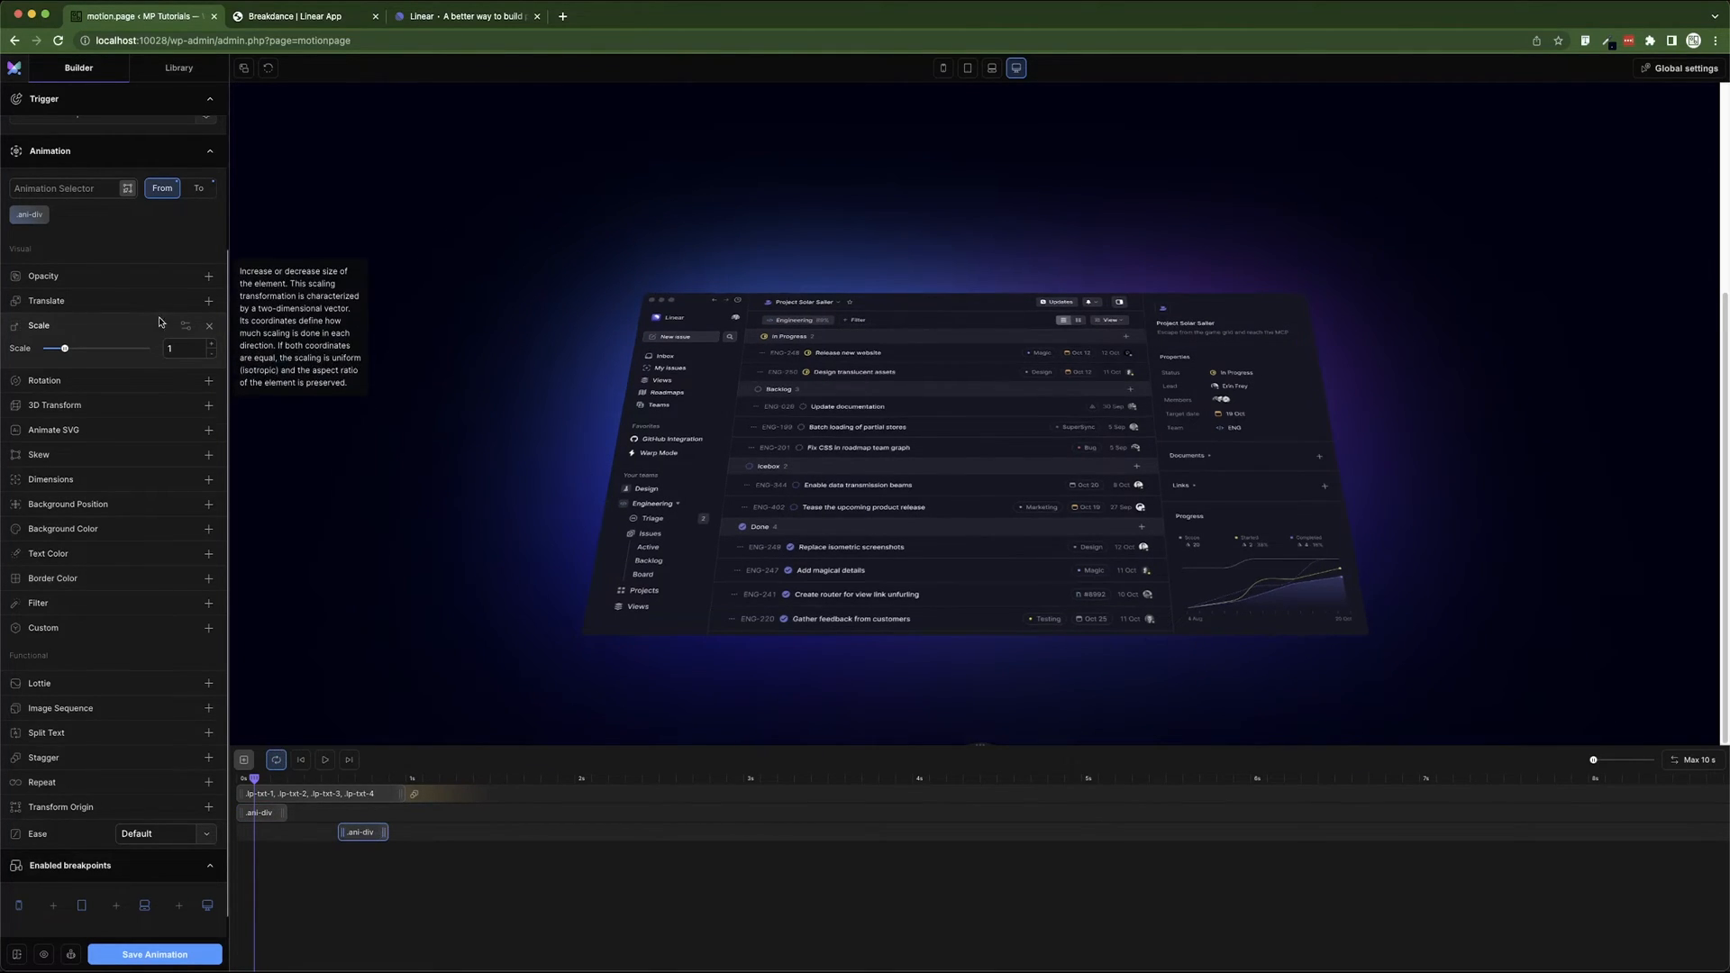
- Set the copied node's scale to 0.85 in From and 1 in To, then save and preview the animation
left_click(191, 349)
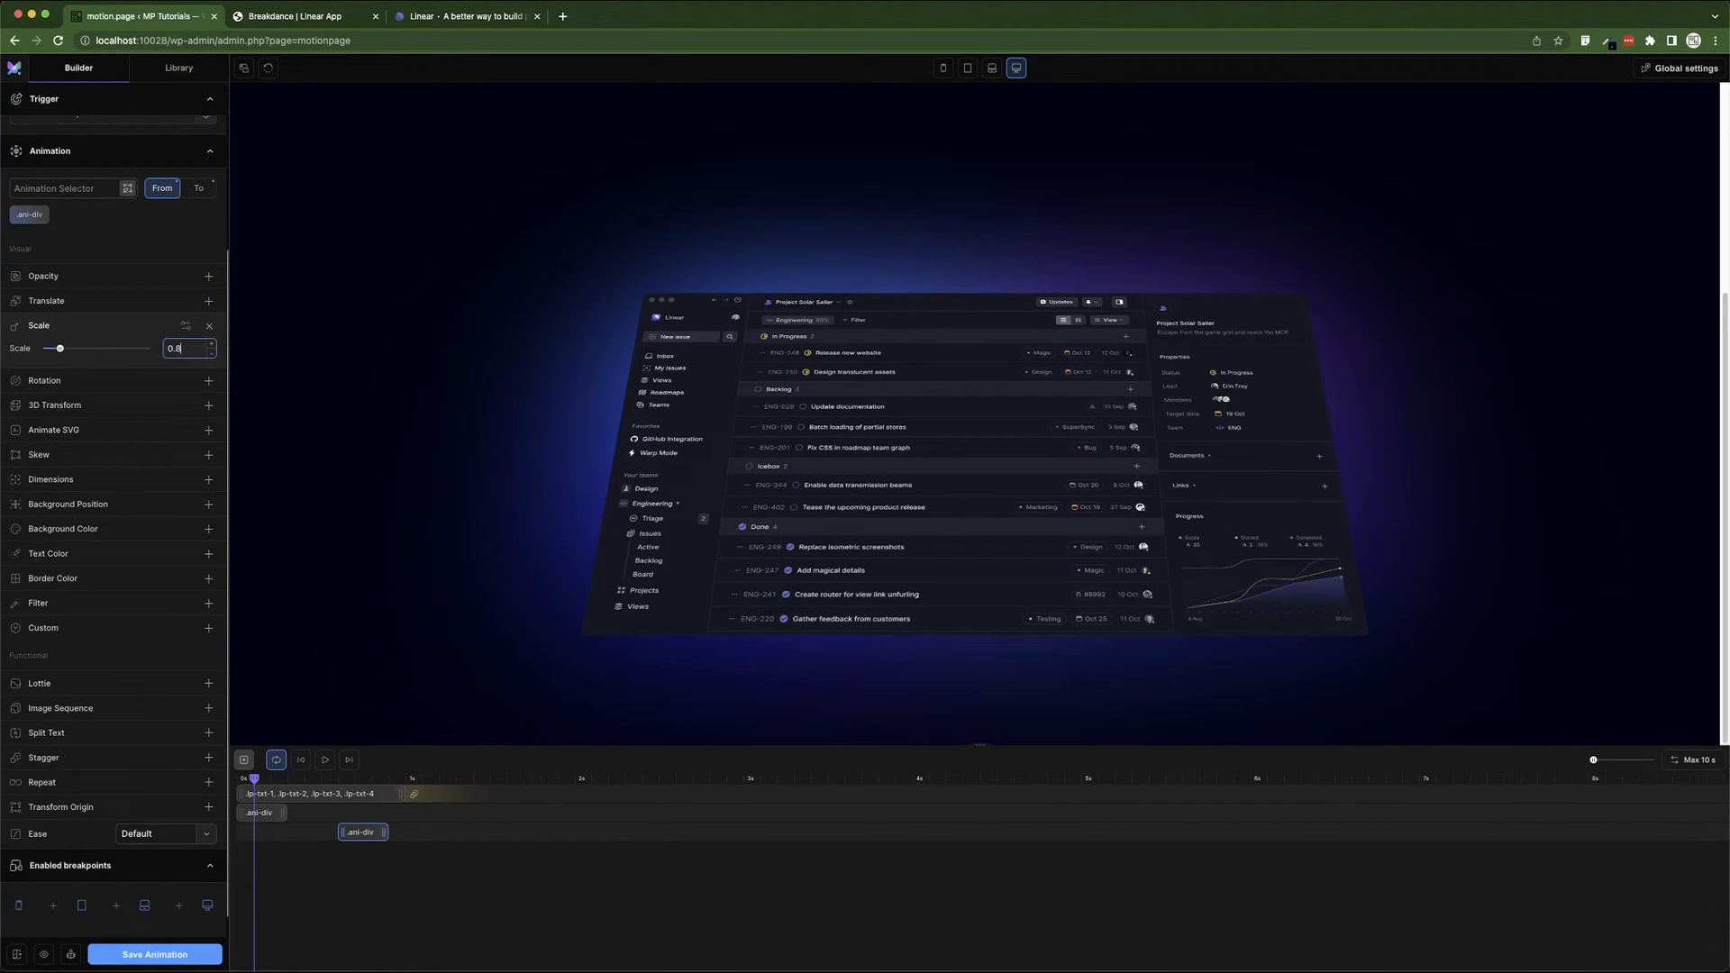
left_click(198, 187)
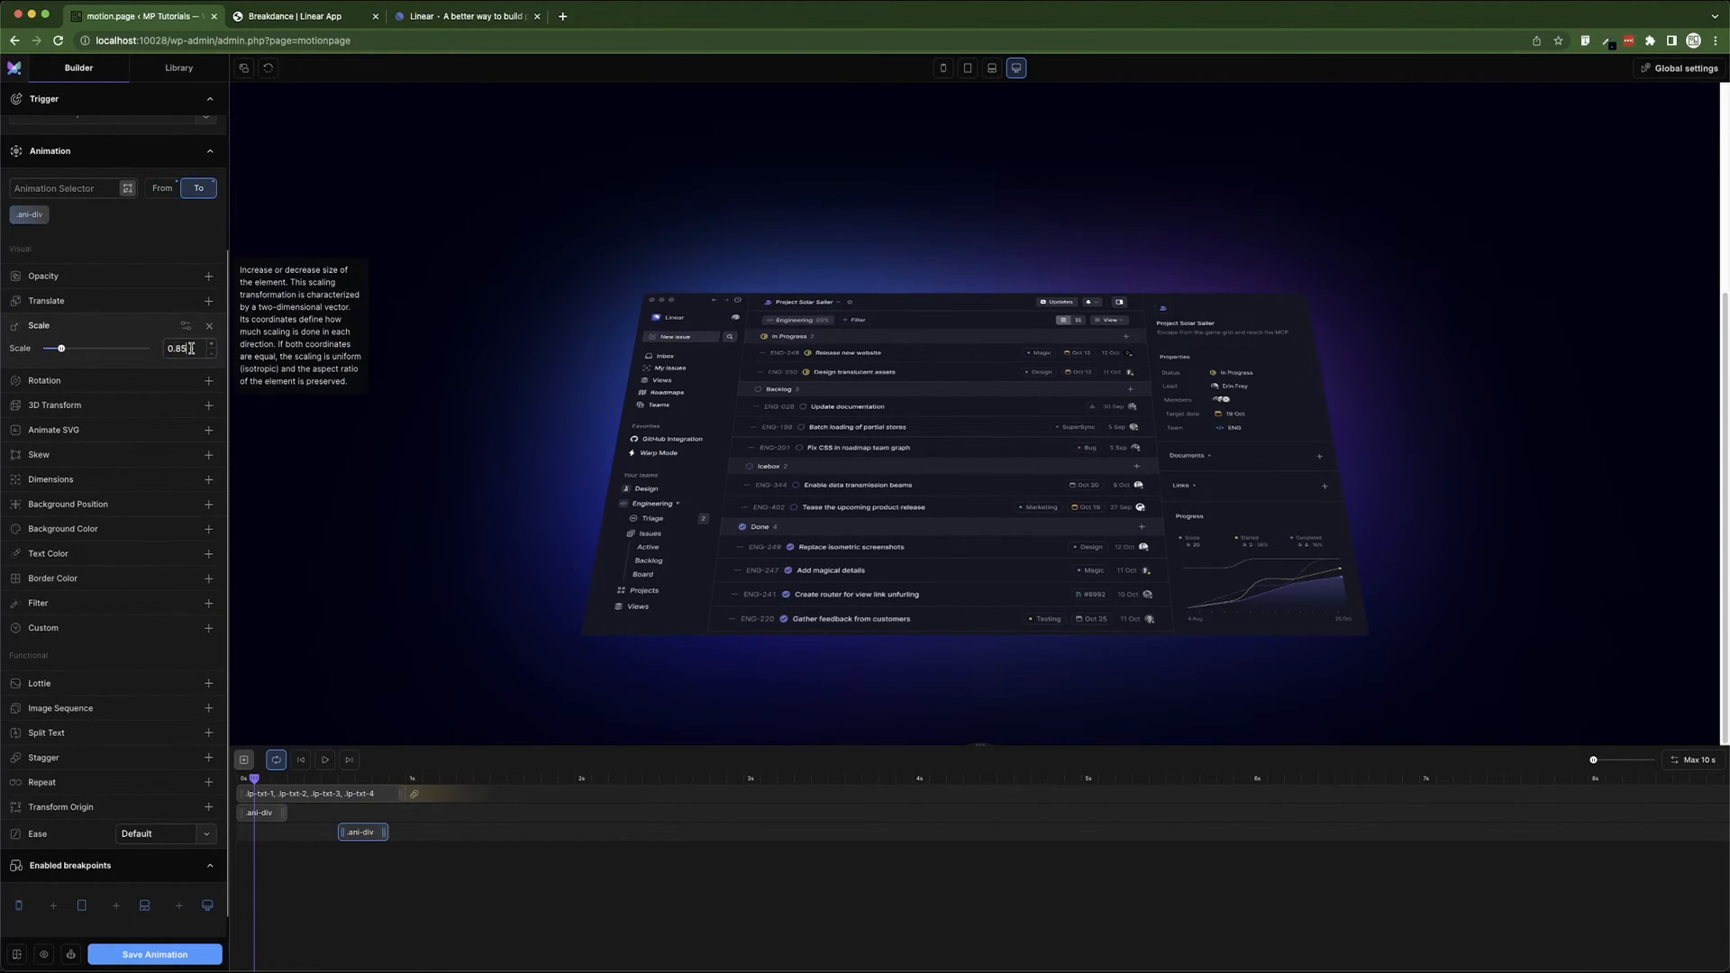
left_click_drag(191, 348, 155, 352)
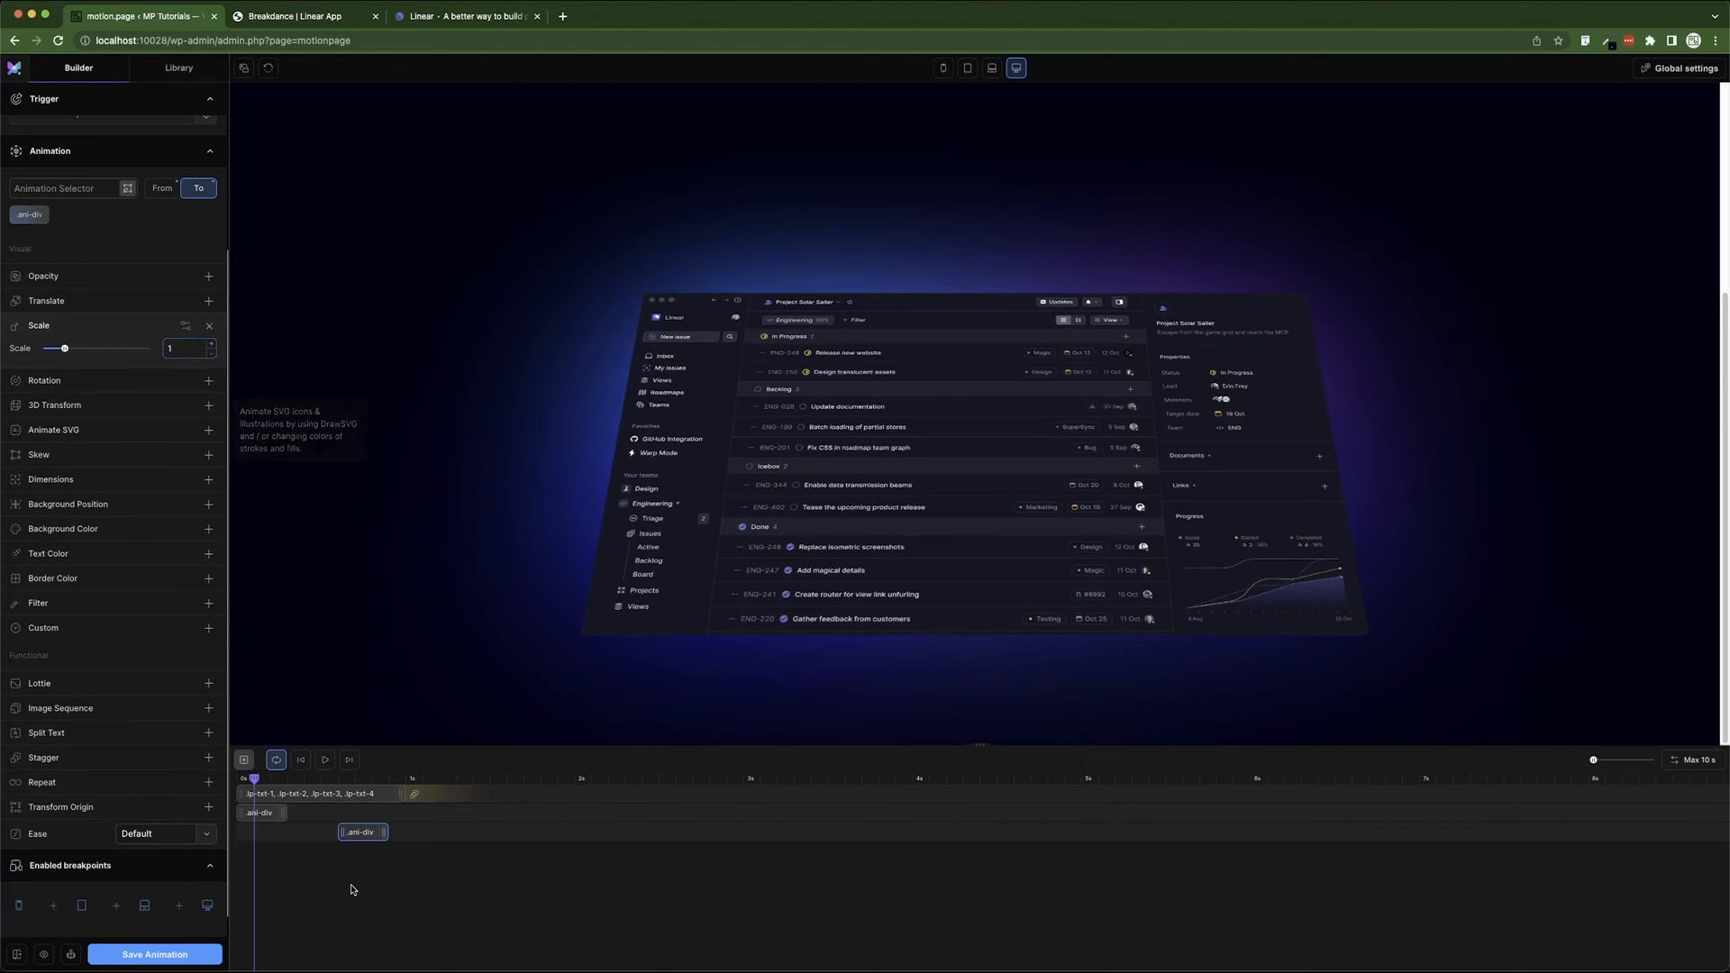
key("super+s")
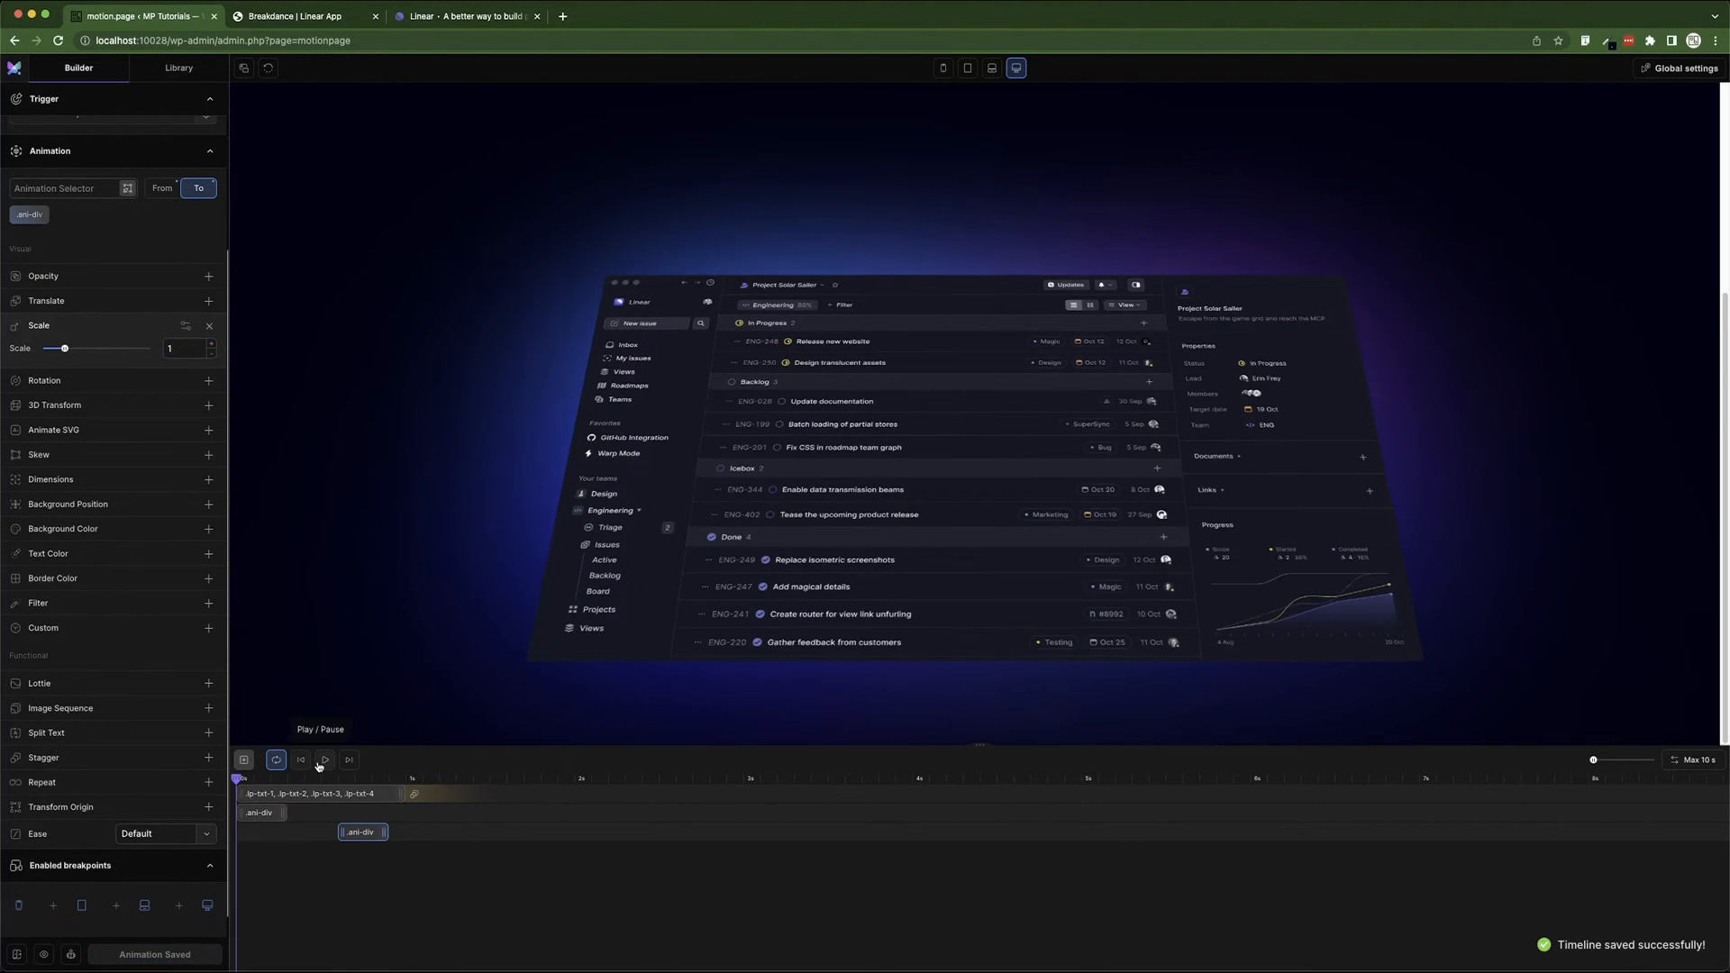
left_click(324, 759)
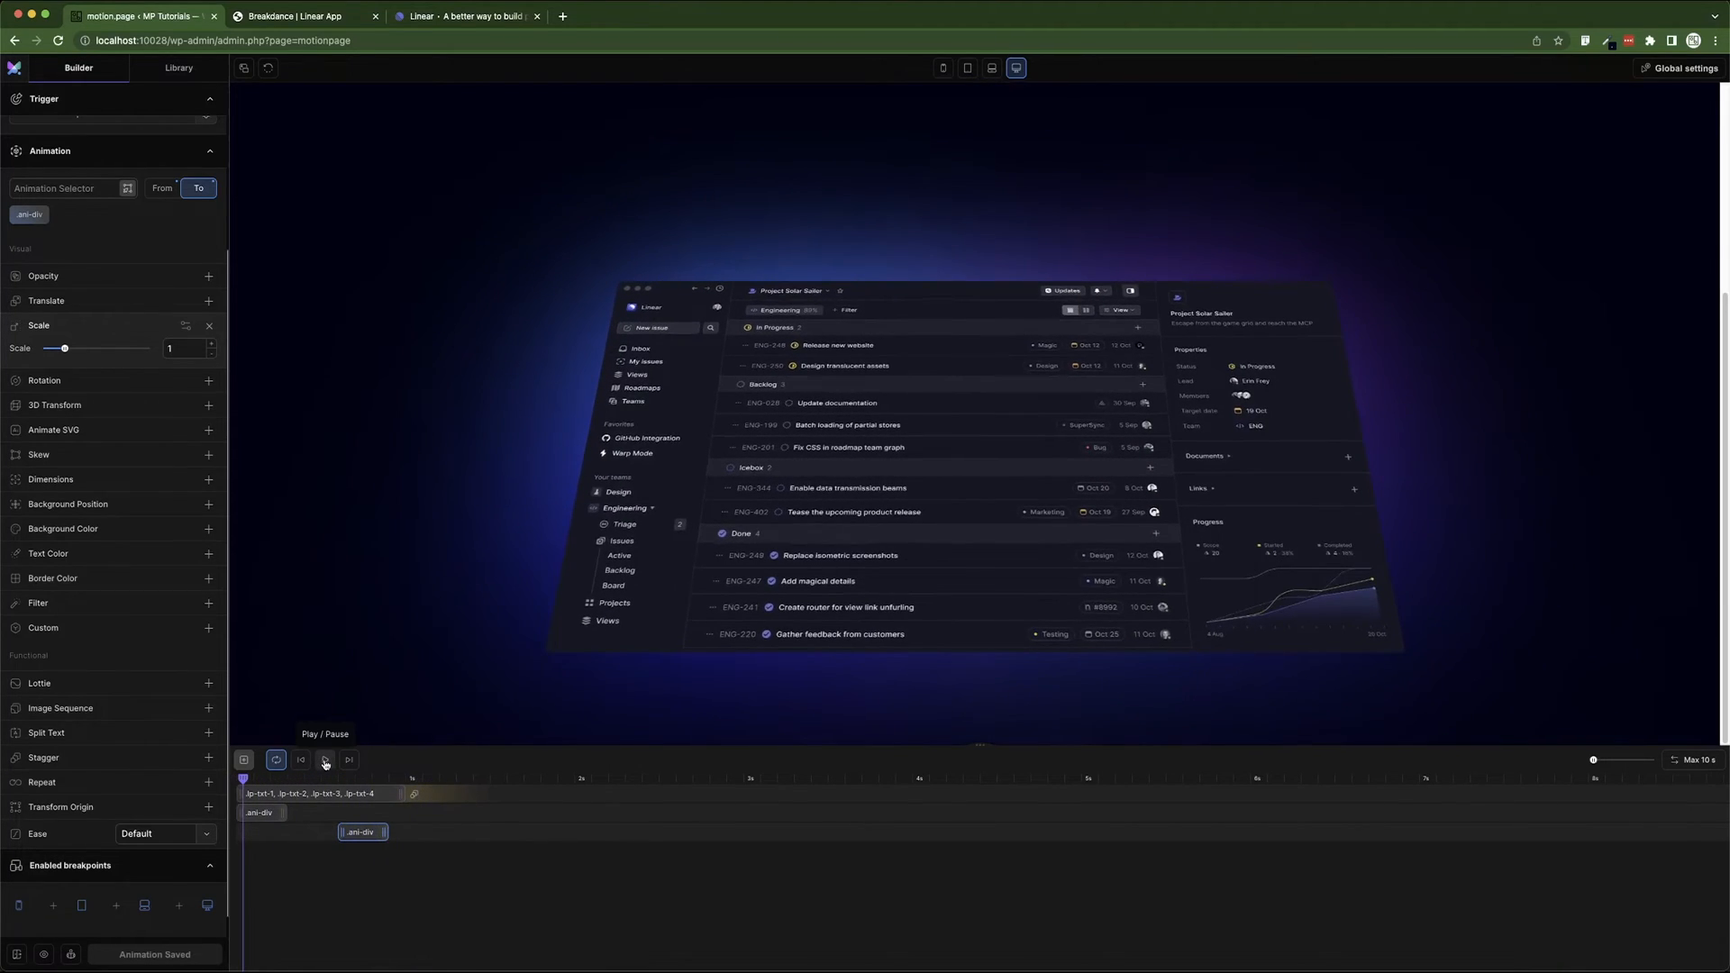
- Set the ease of the first .ani-div node's From state to Power3 and play the timeline
left_click(262, 813)
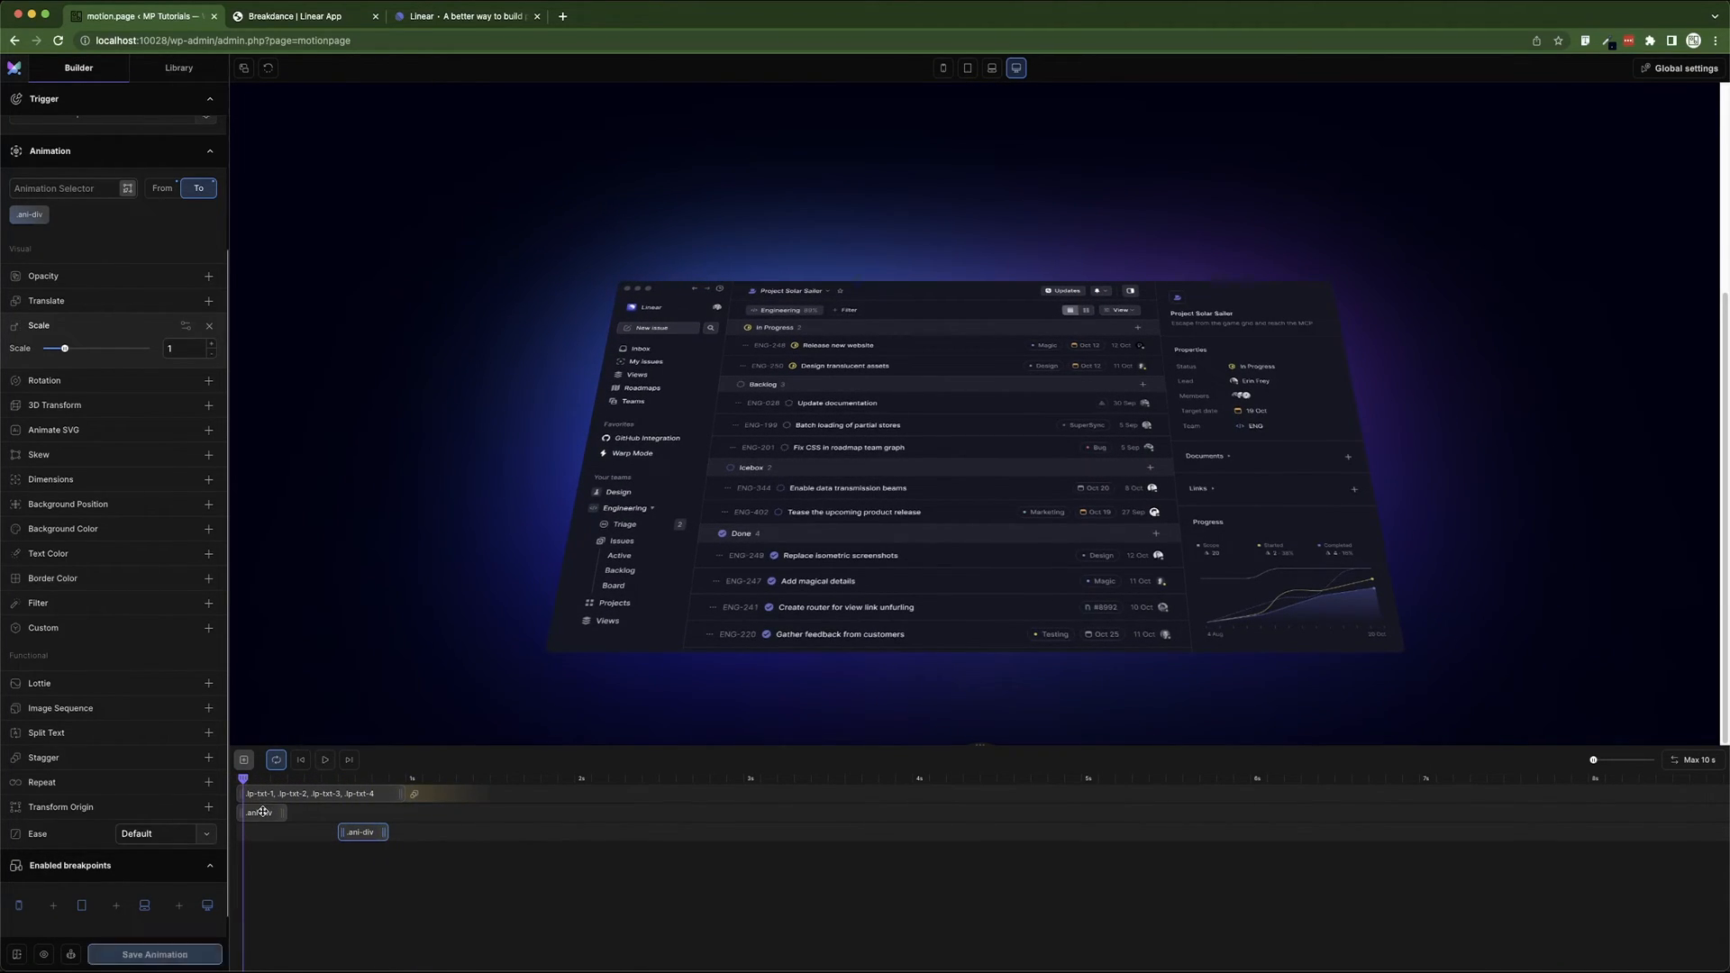
left_click(167, 834)
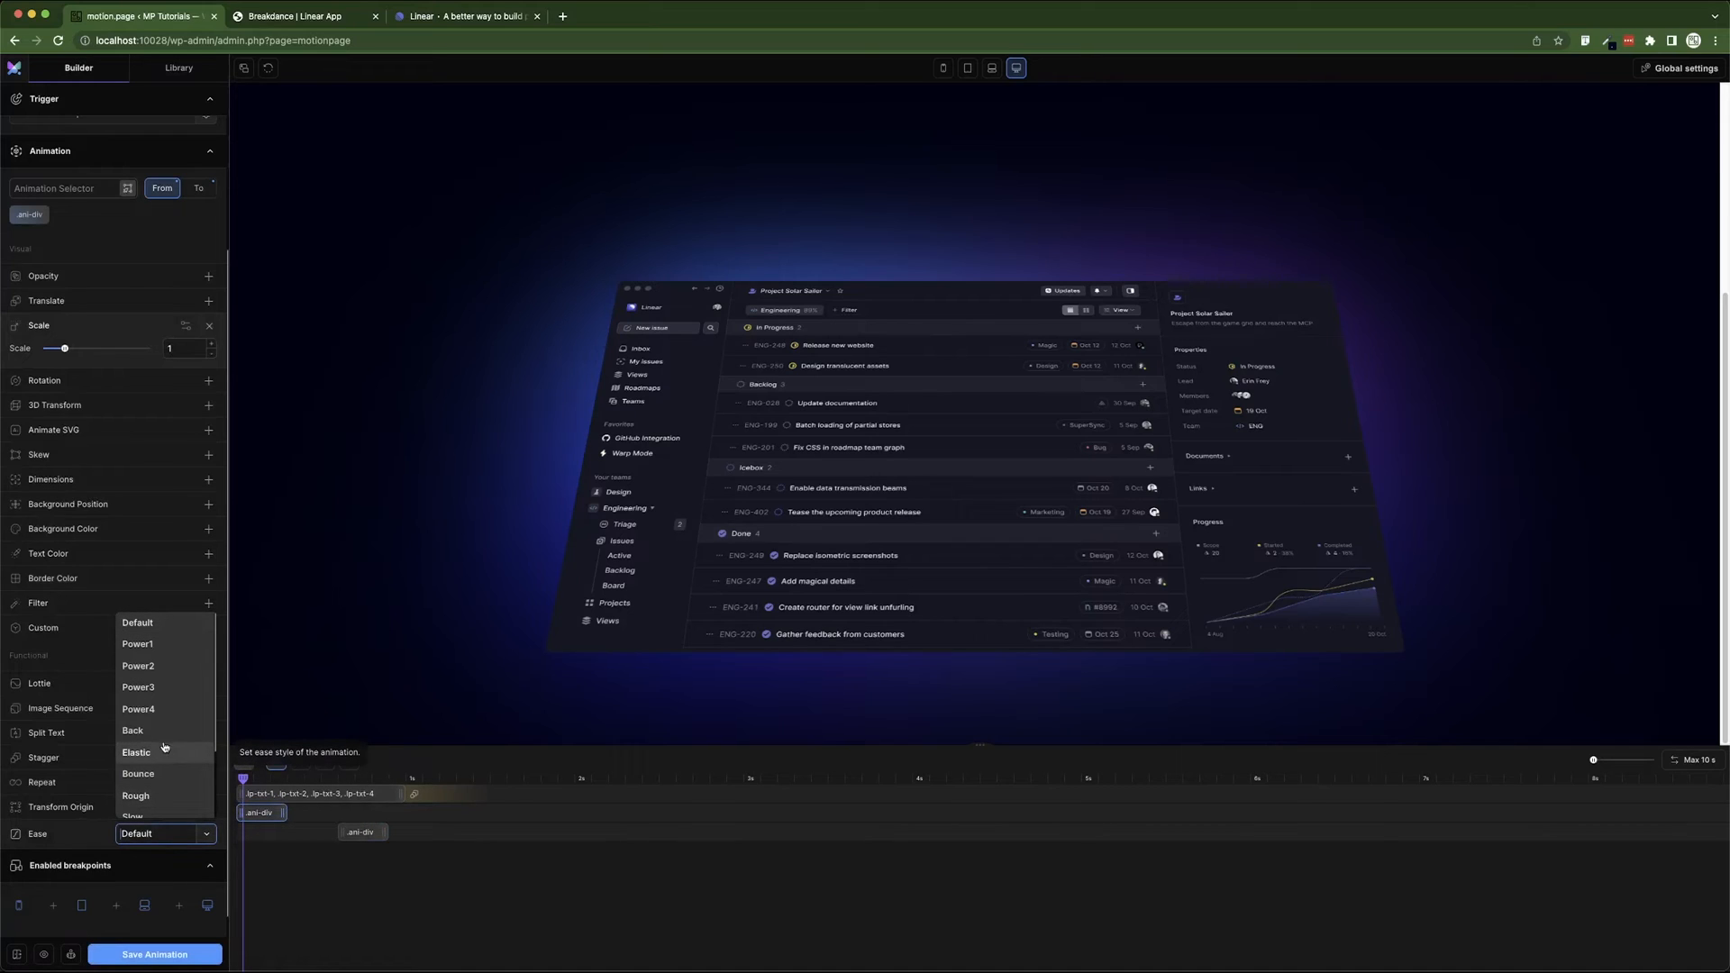
left_click(160, 688)
left_click(326, 761)
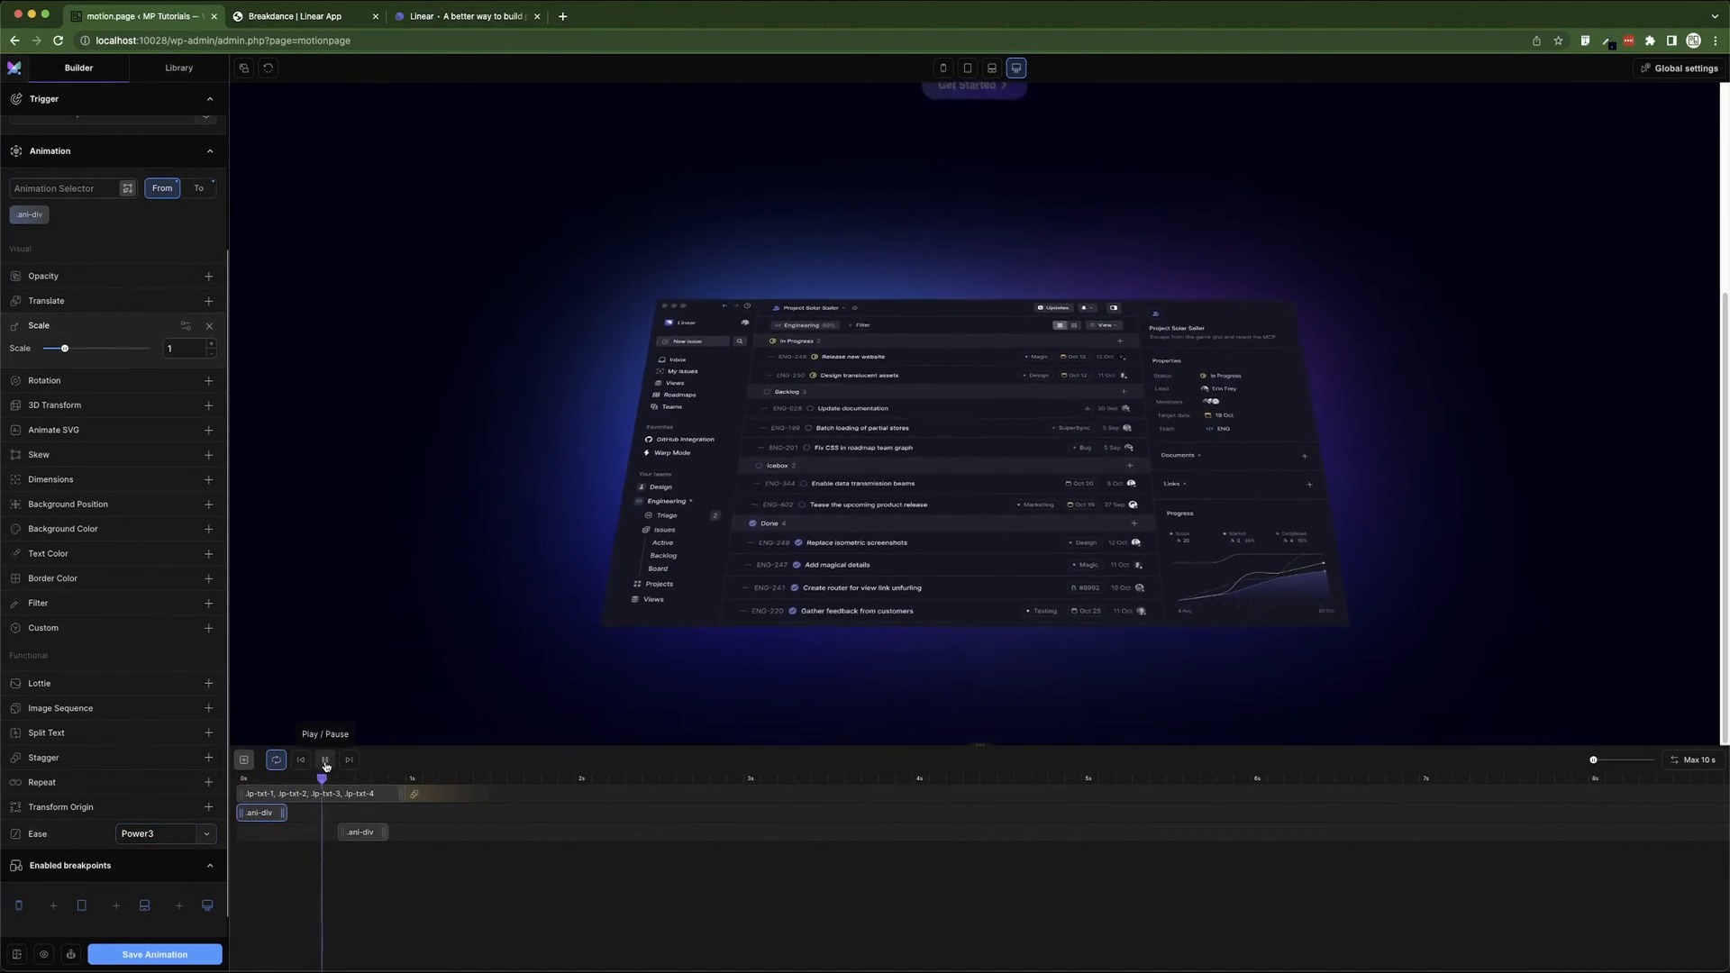
- Set the ease to Power3 in both the From and To states of the second .ani-div node
left_click(370, 831)
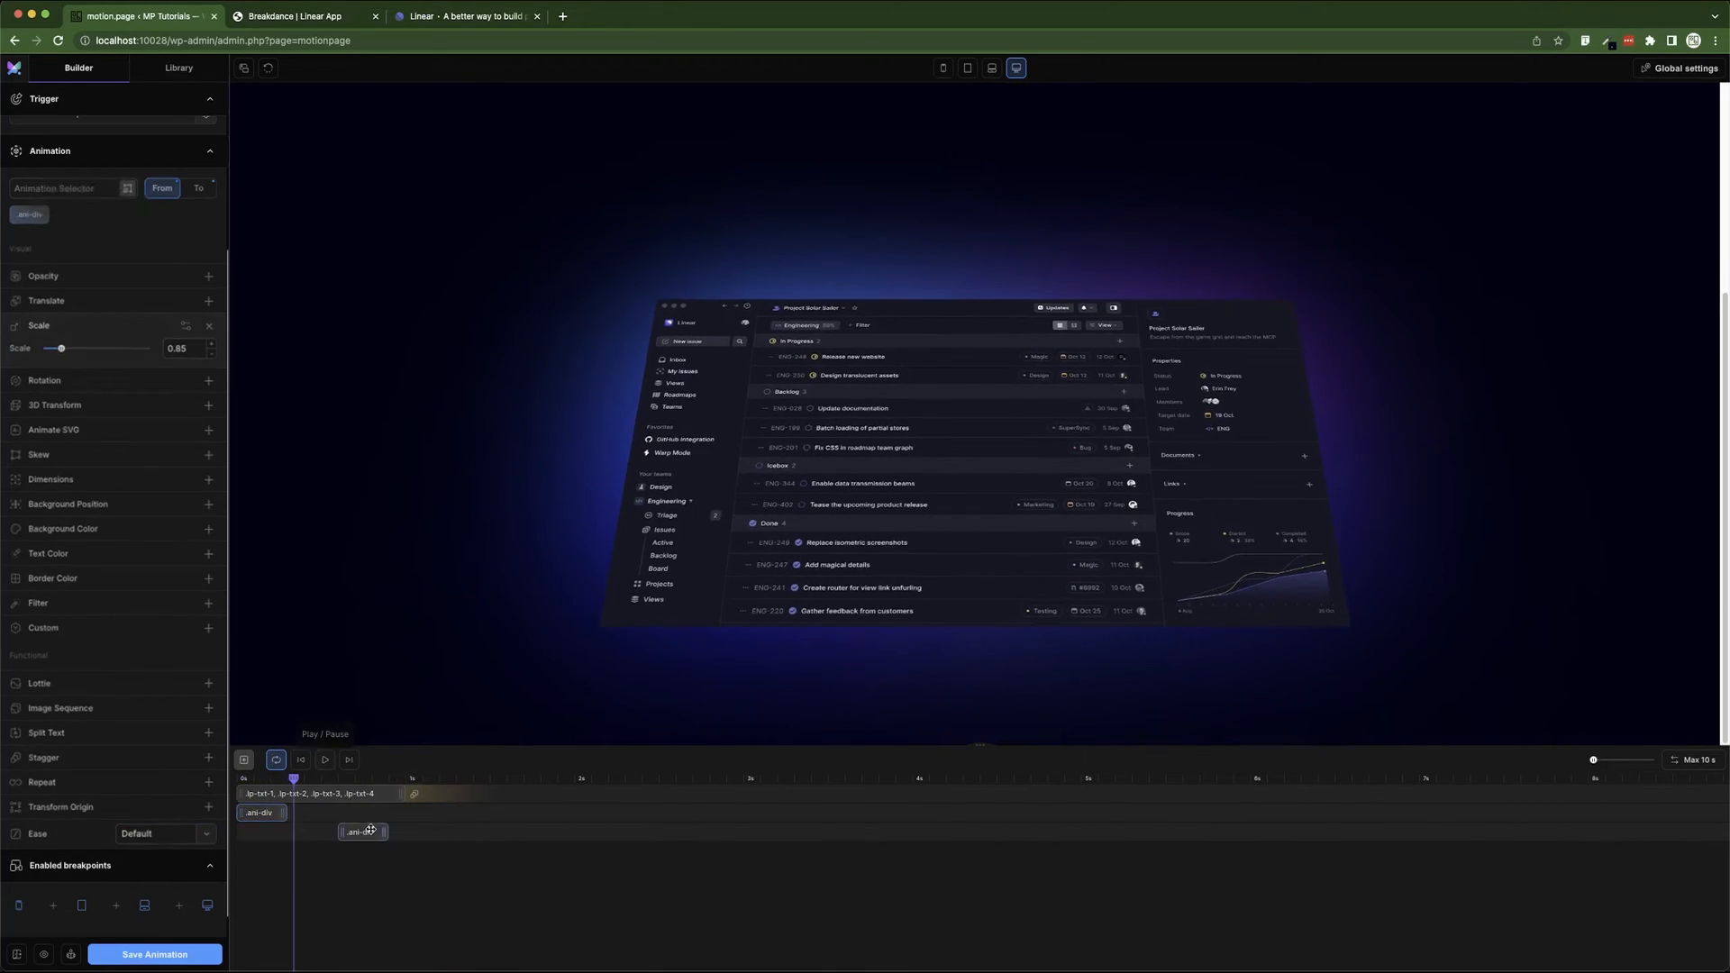
left_click(165, 833)
left_click(160, 690)
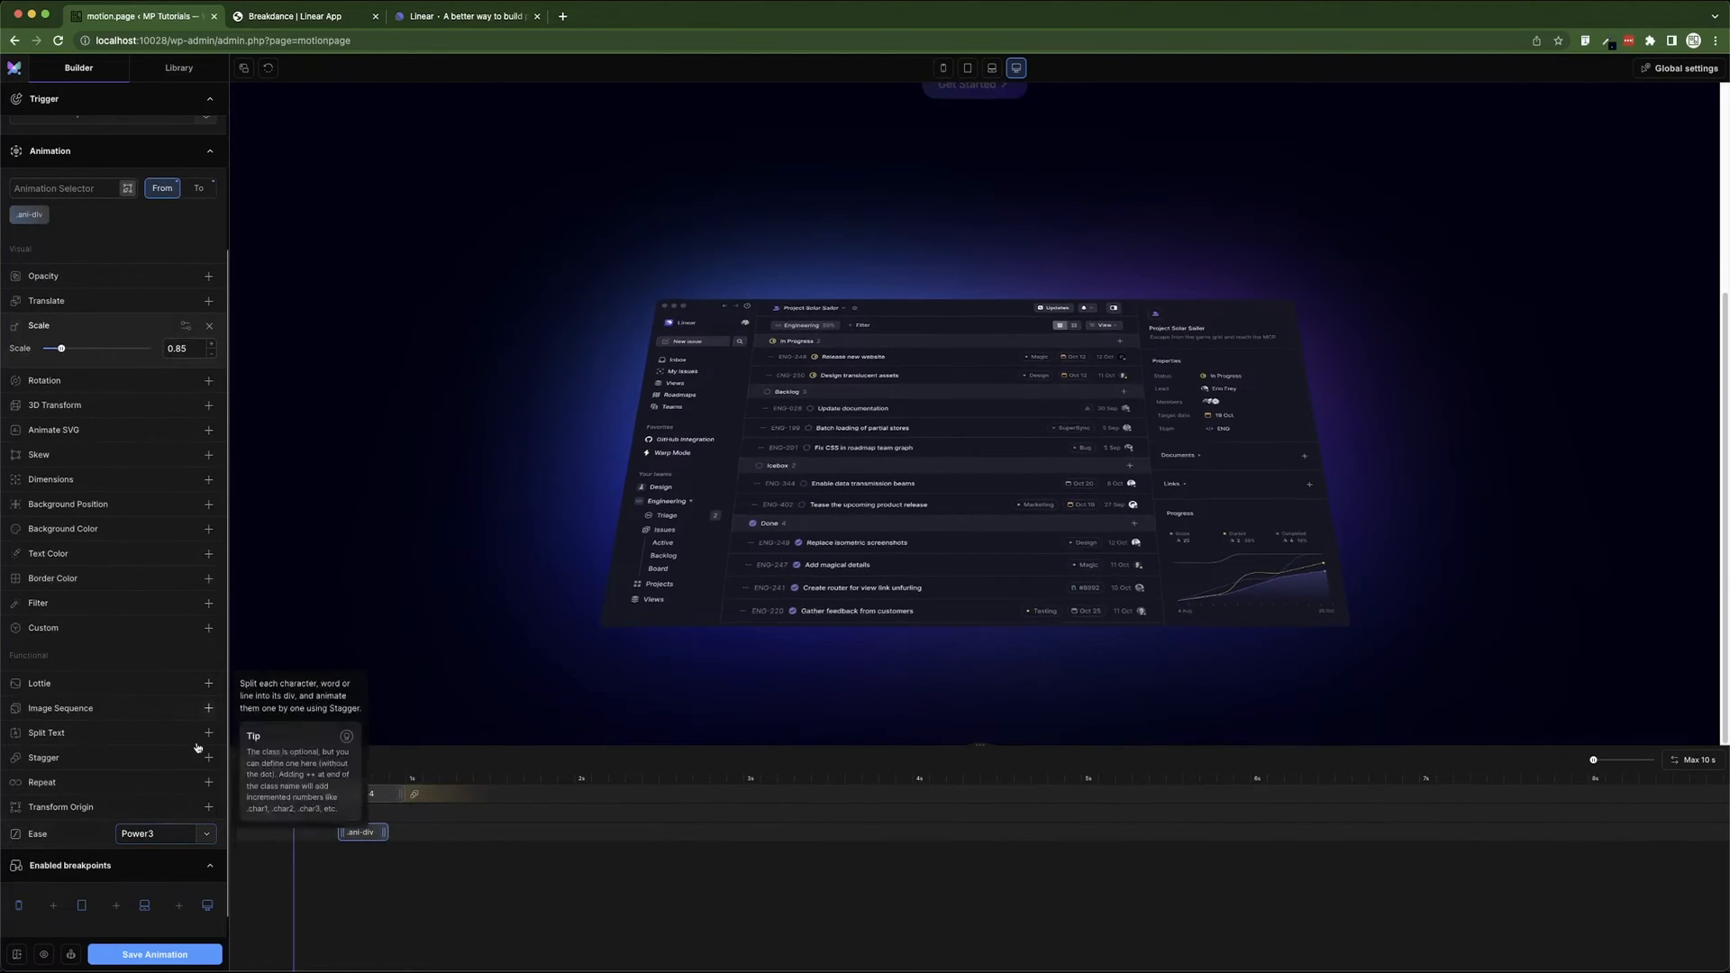
left_click(199, 189)
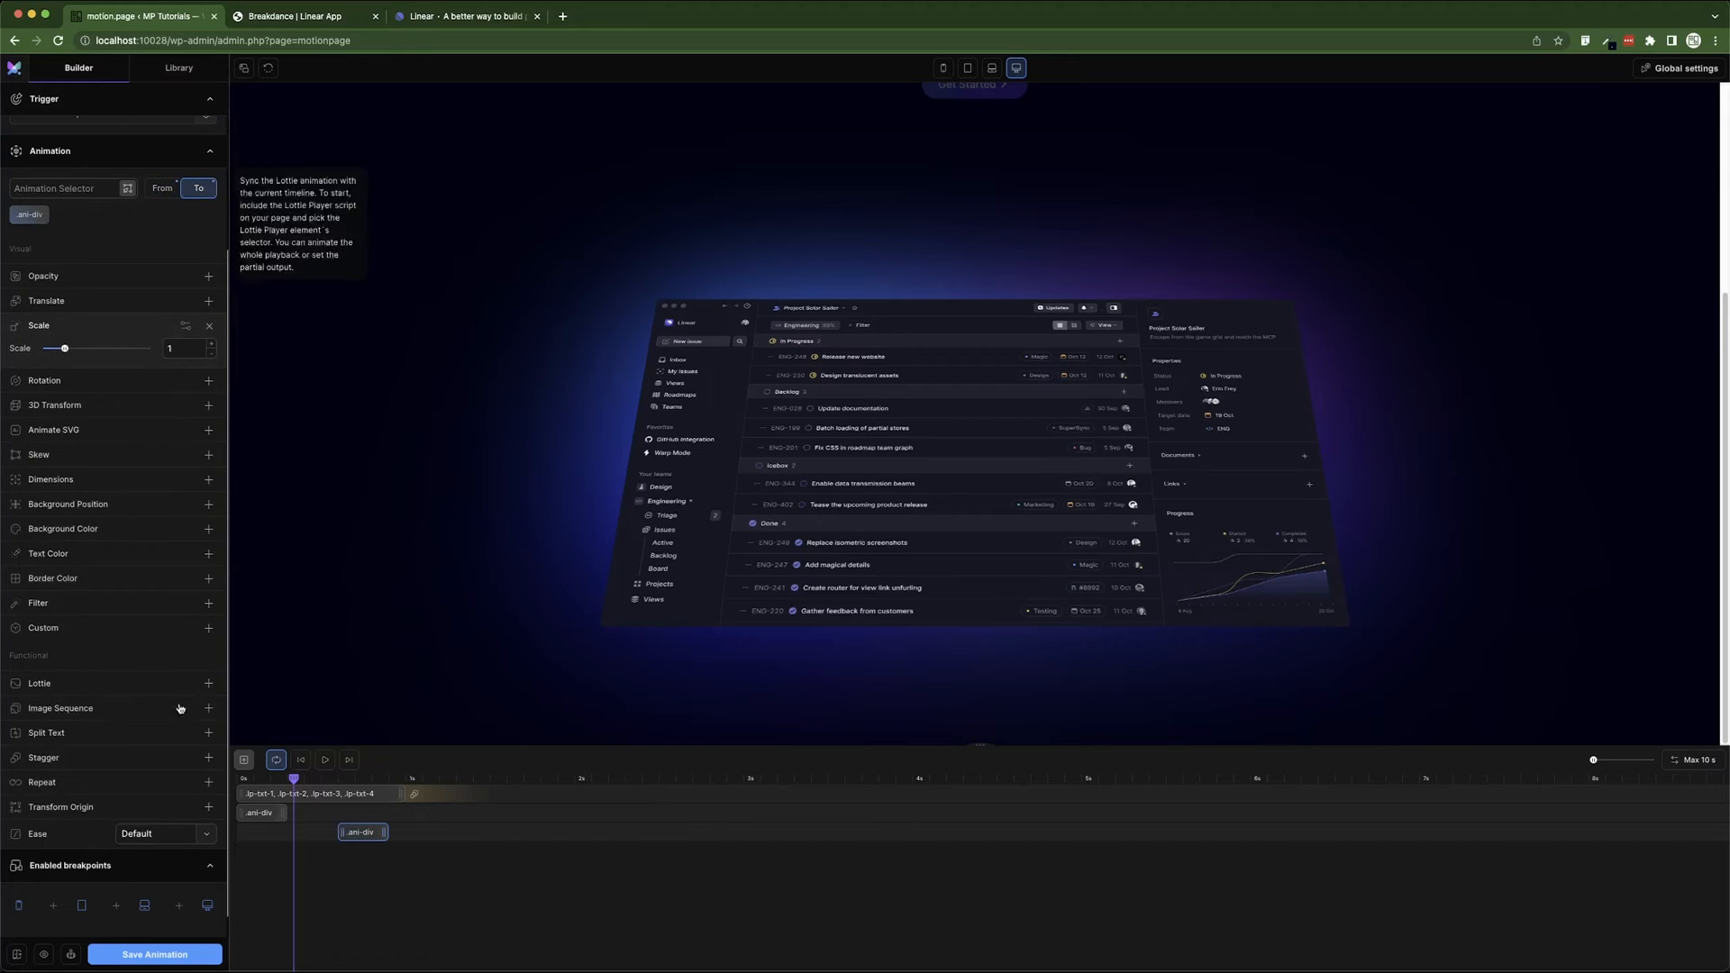
left_click(165, 834)
left_click(160, 690)
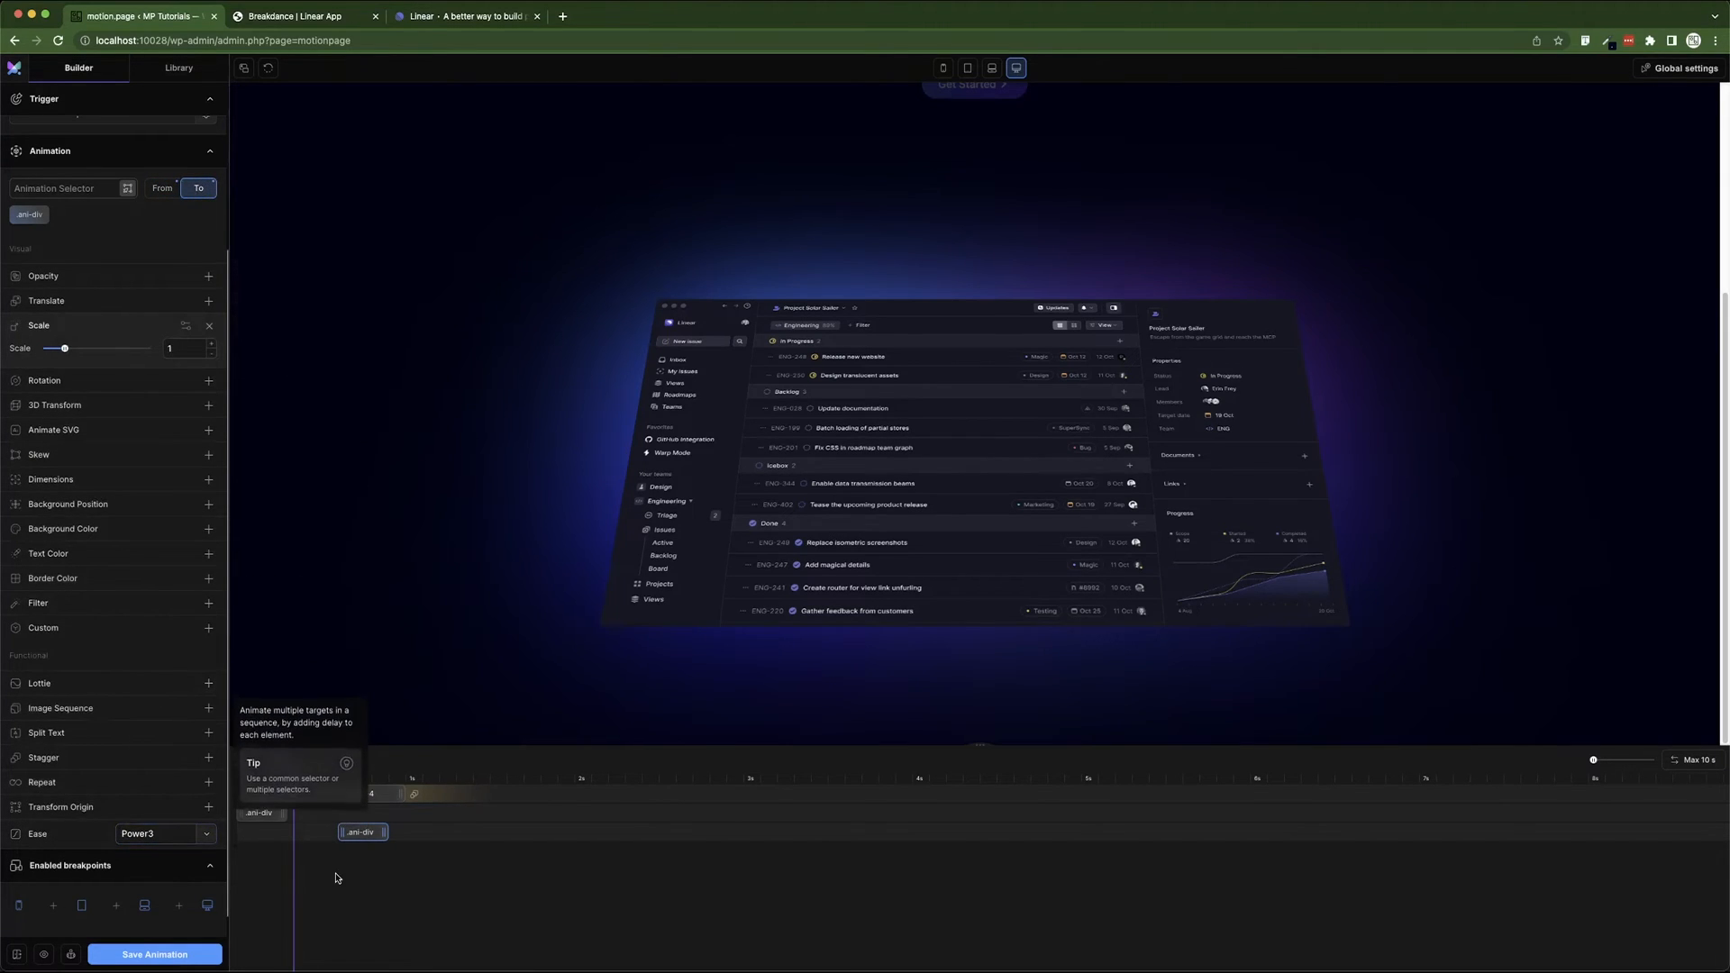
- Set the first .ani-div node's To ease to Power3, save the animation and preview it along the timeline
left_click(262, 814)
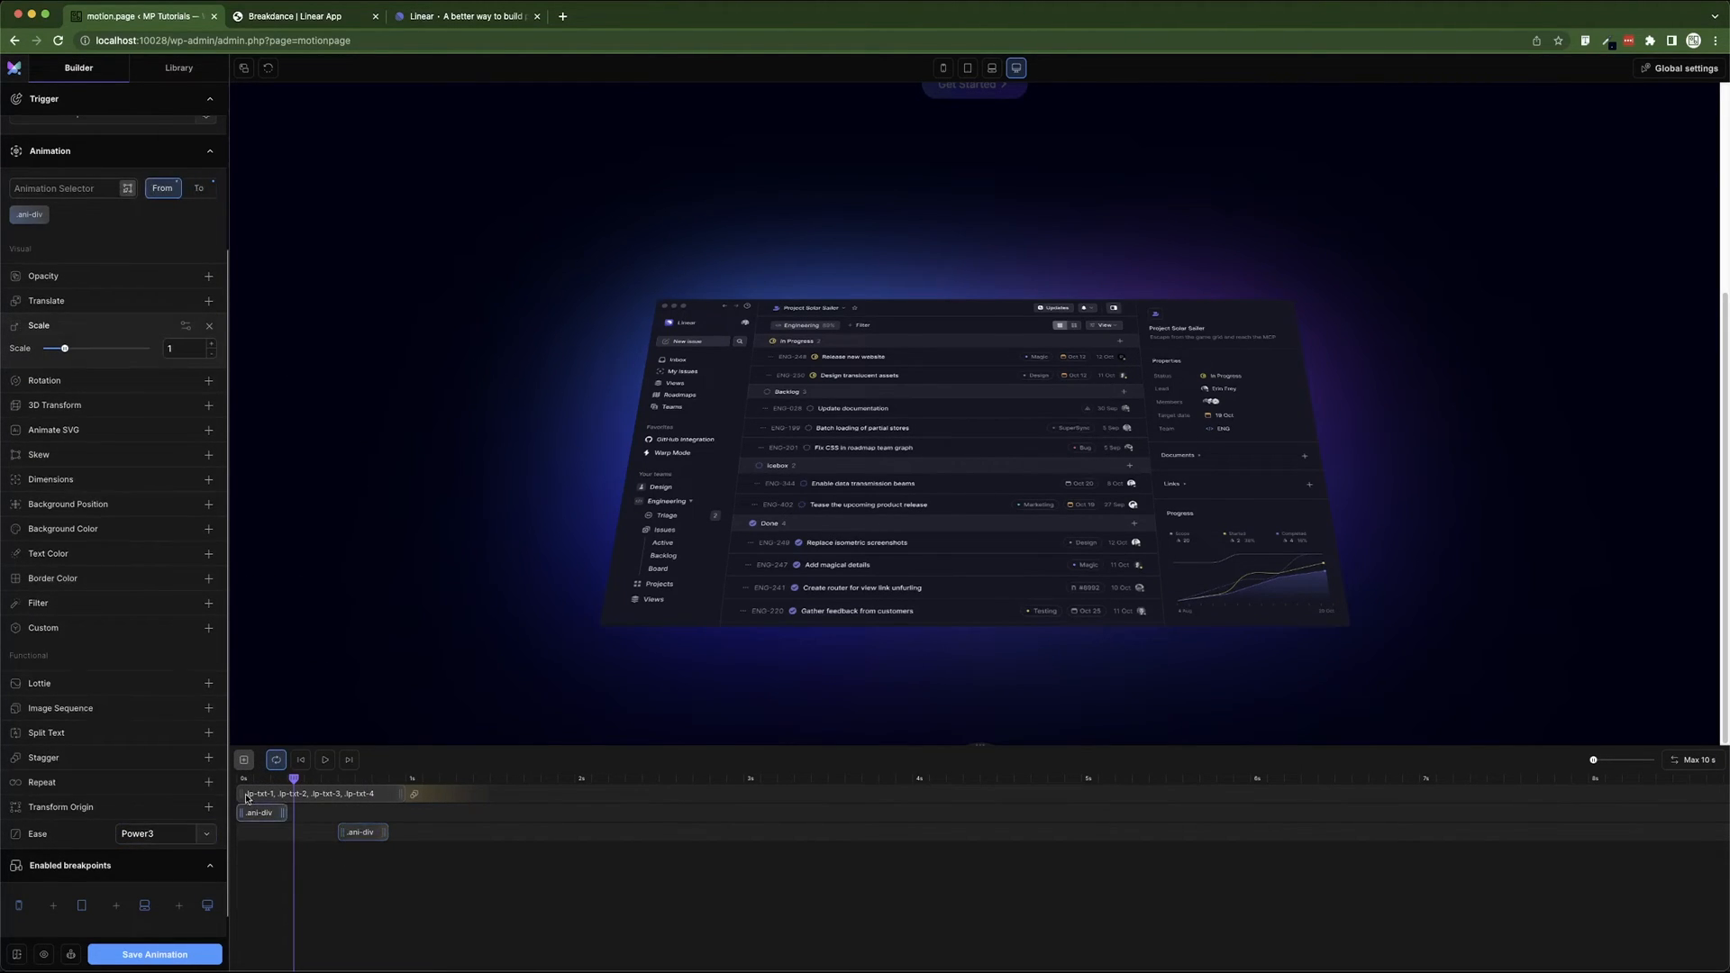
left_click(206, 829)
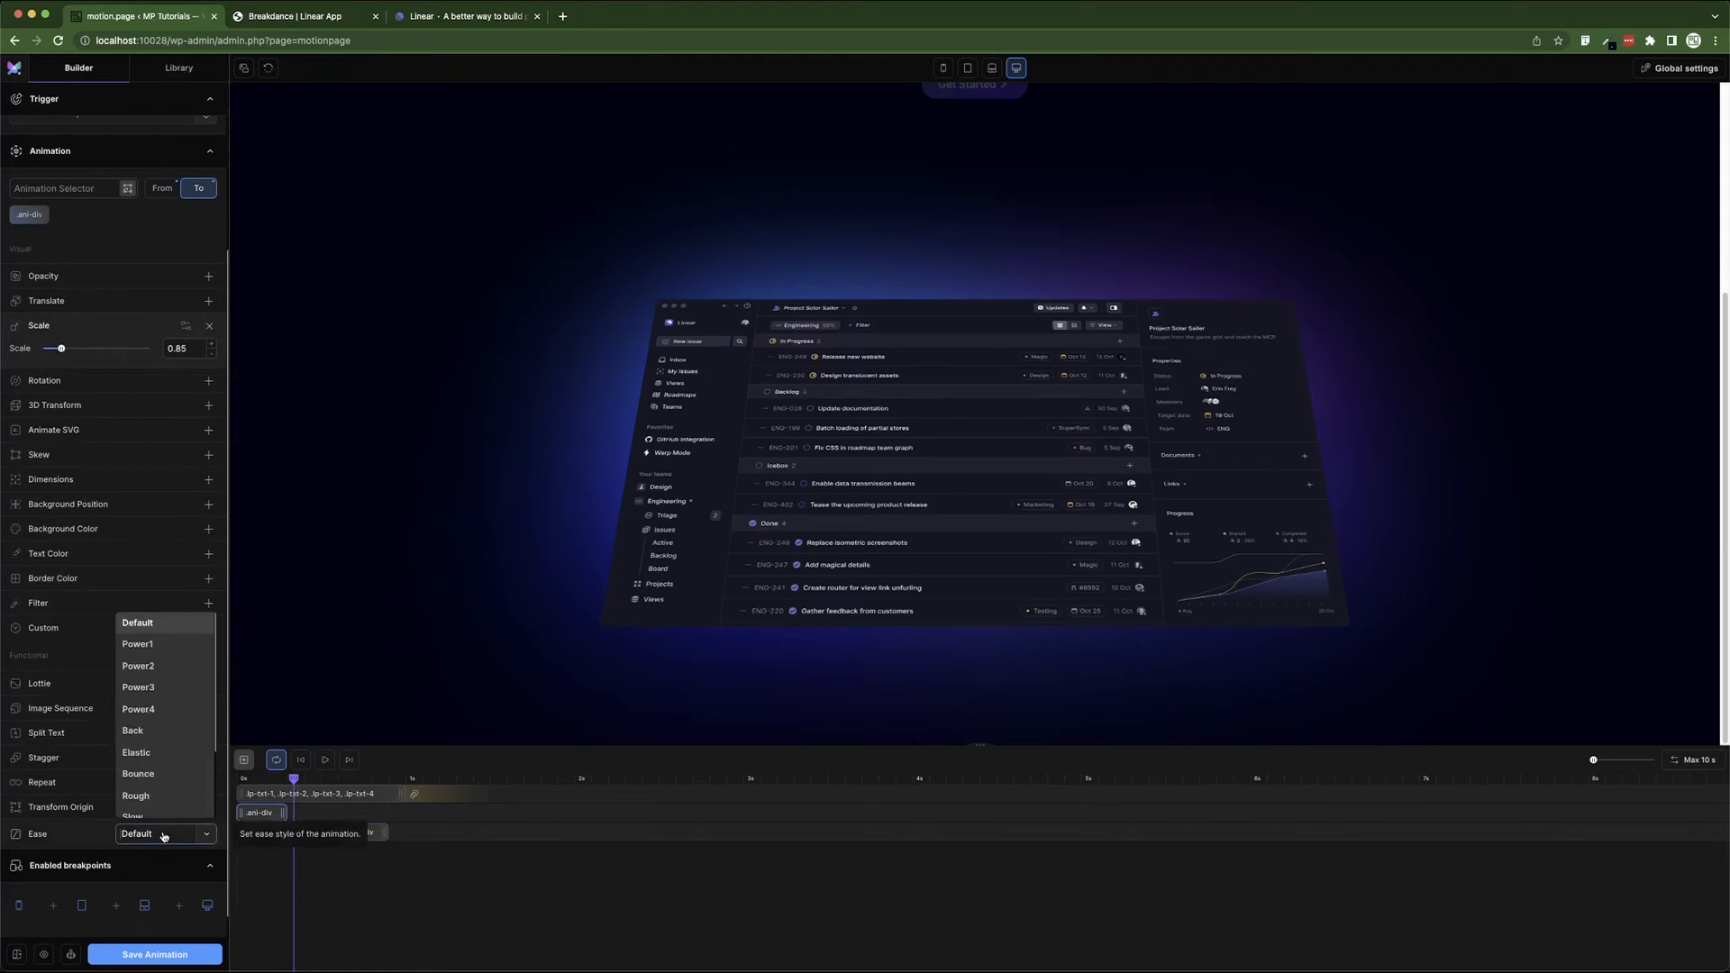
left_click(160, 690)
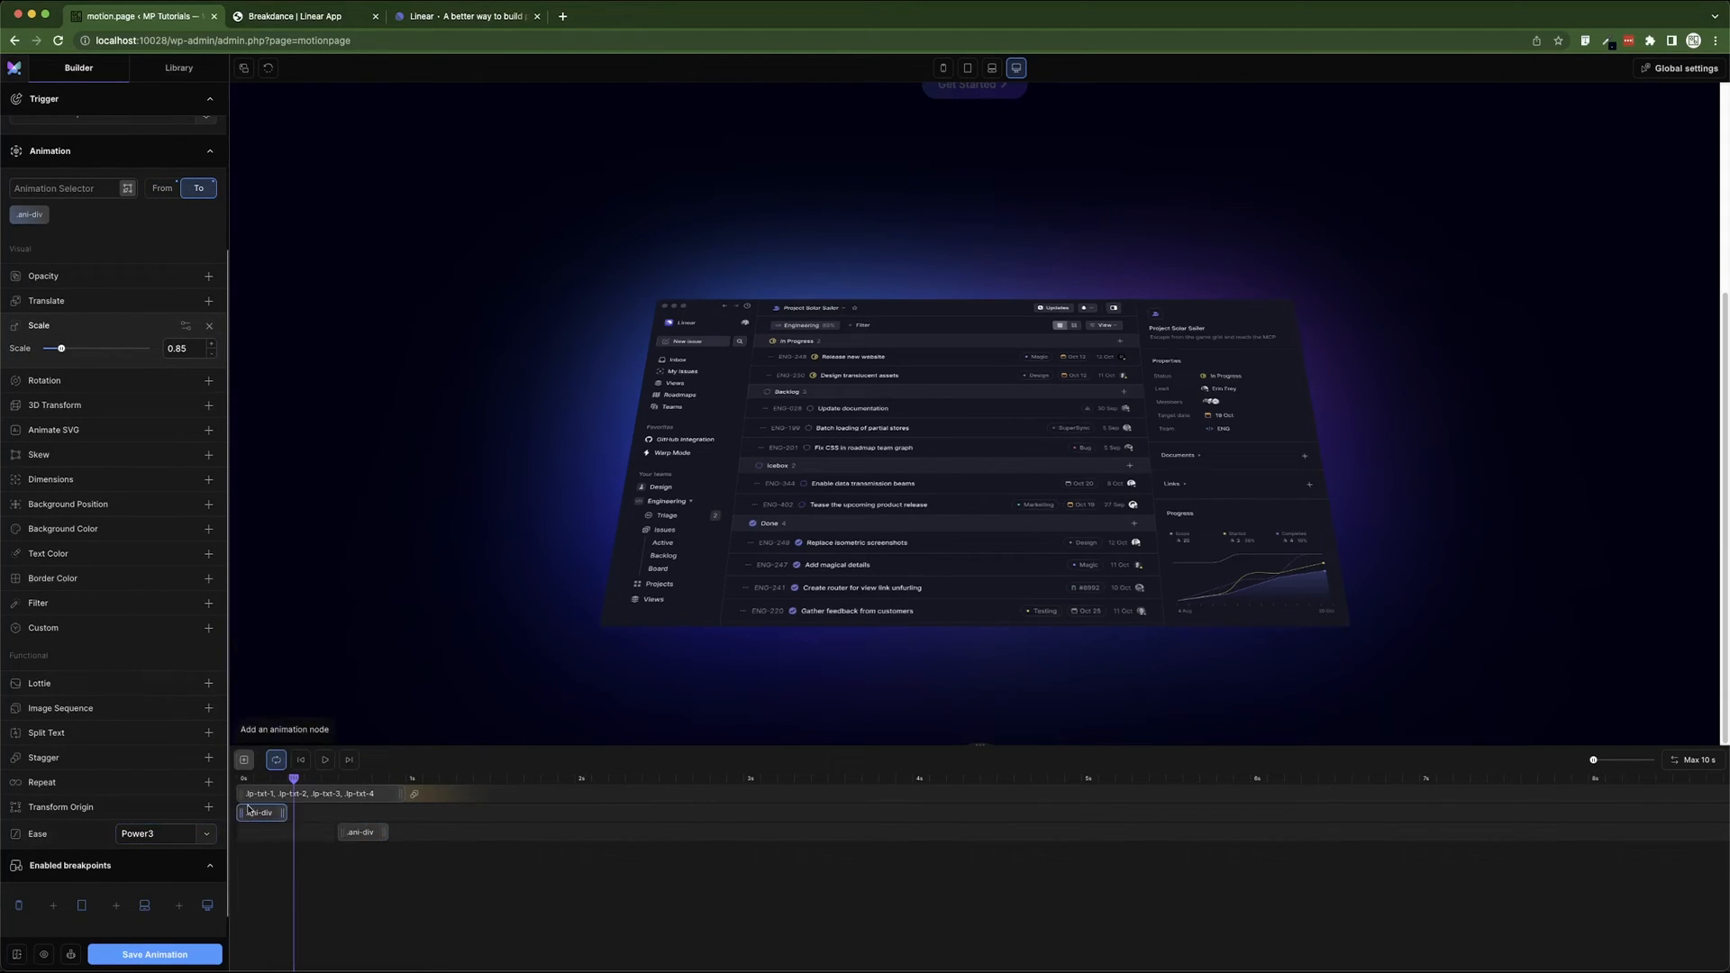
left_click(176, 962)
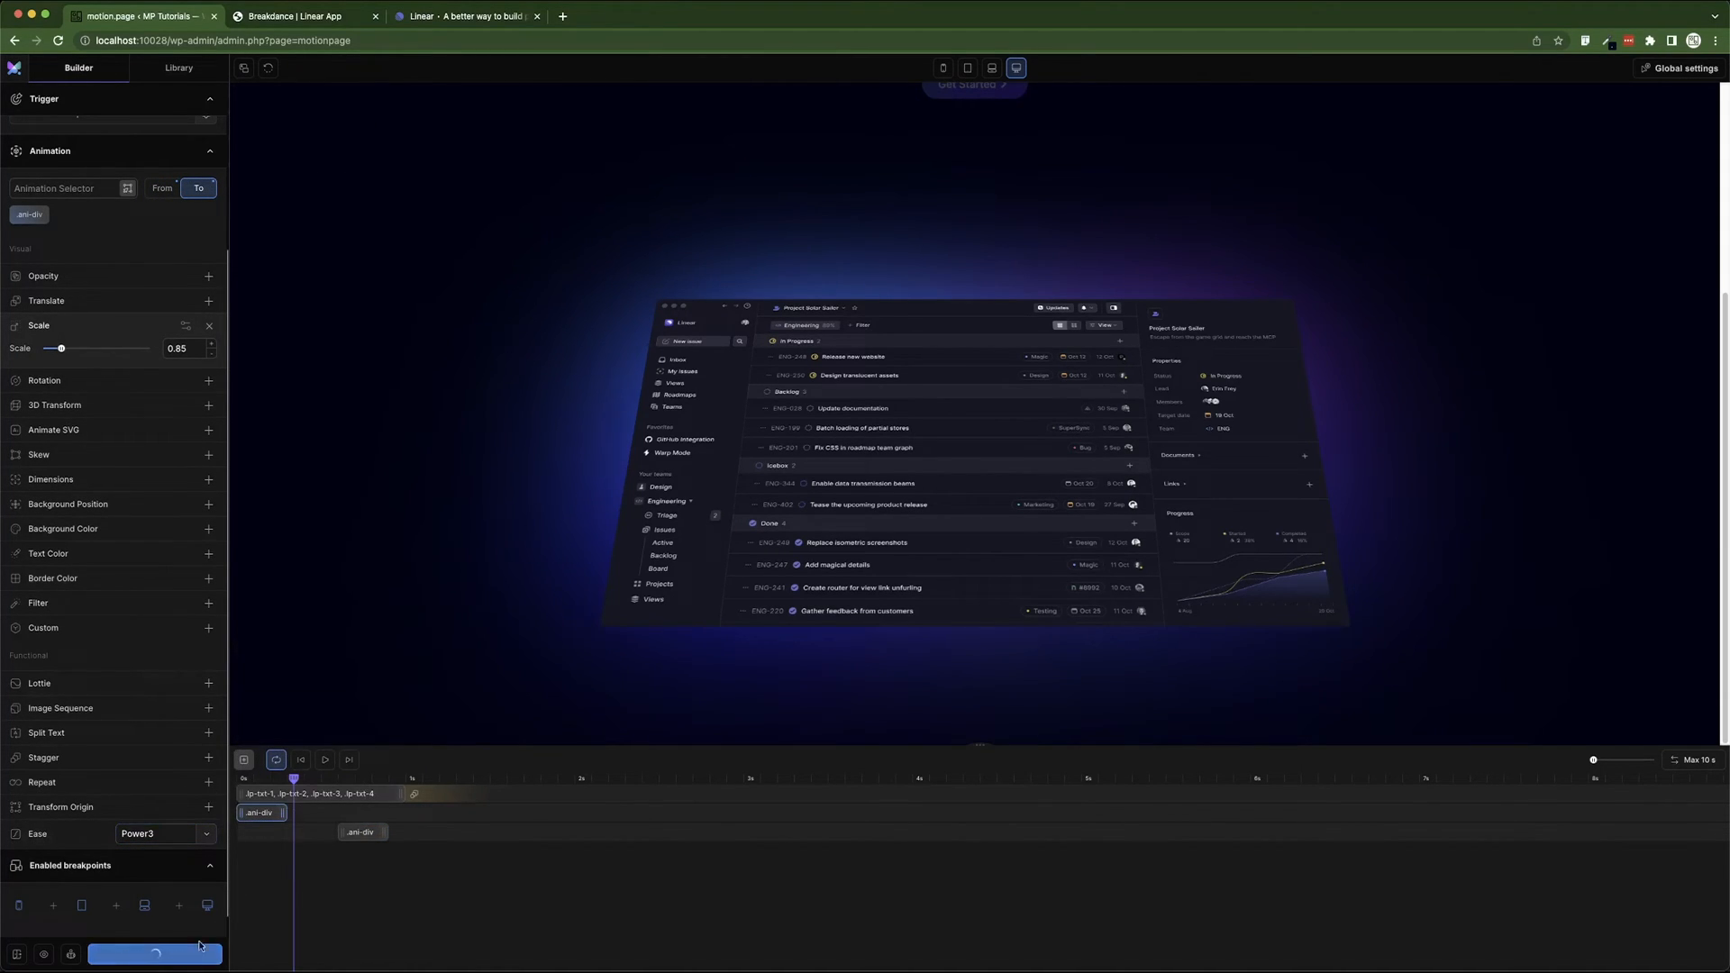
left_click(325, 760)
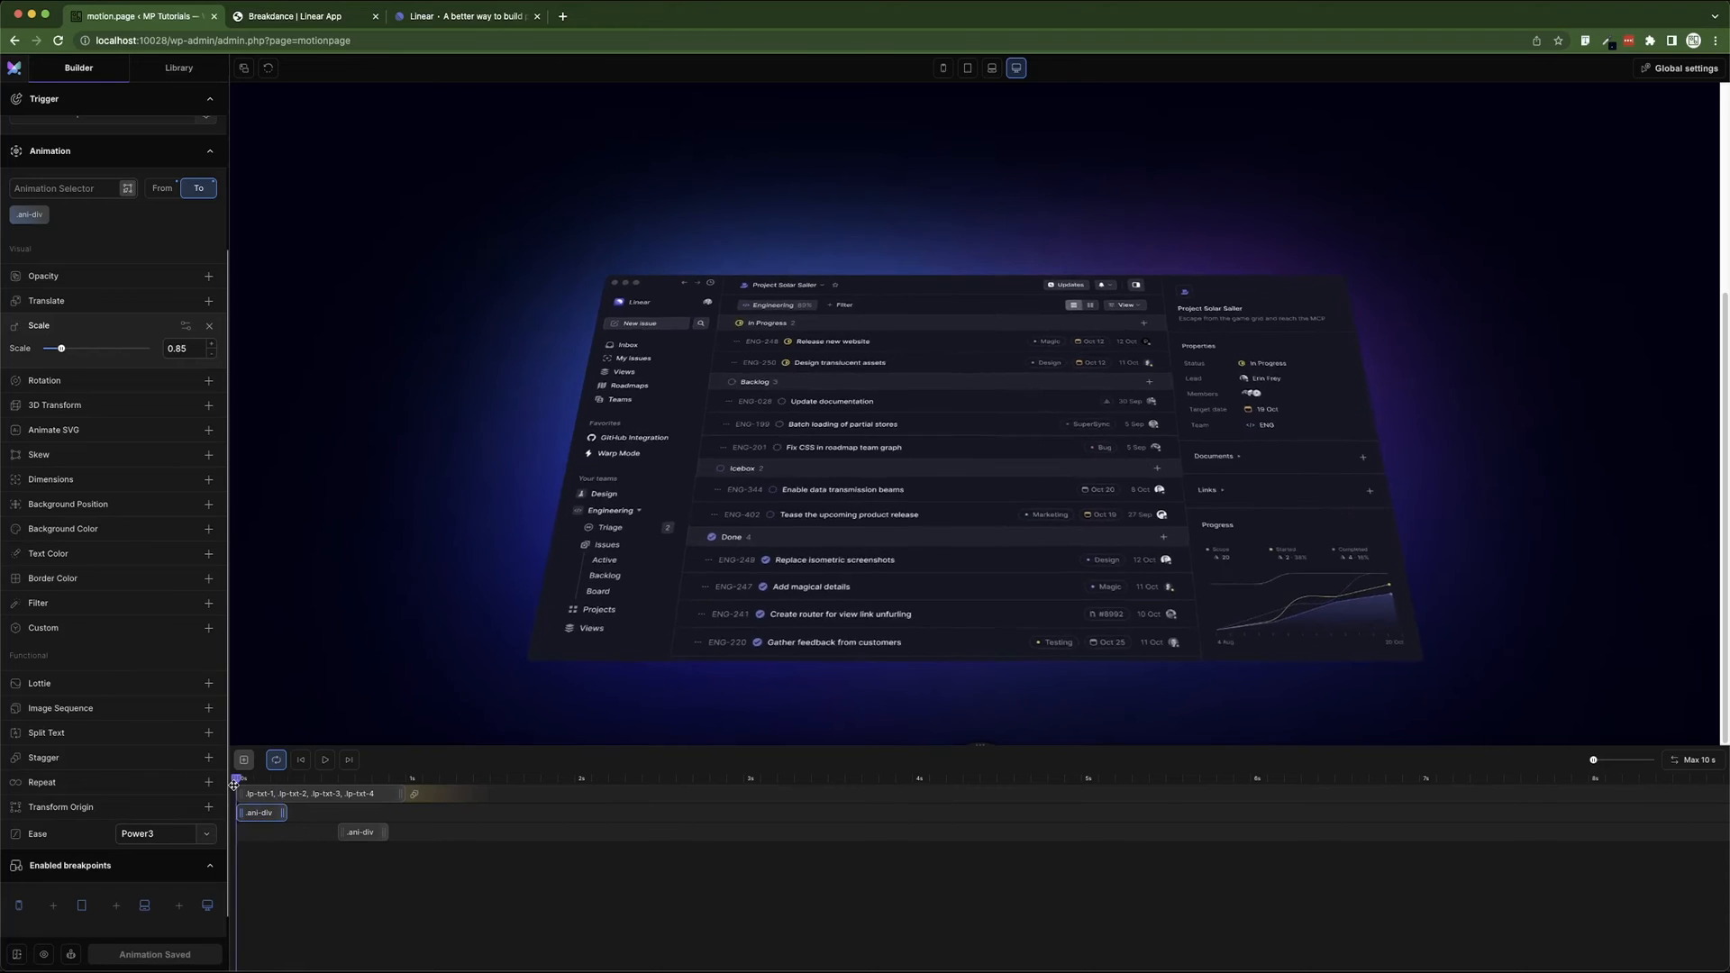
mouse_move(259, 796)
left_mouse_down()
mouse_move(282, 802)
mouse_move(240, 802)
mouse_move(281, 802)
left_mouse_up()
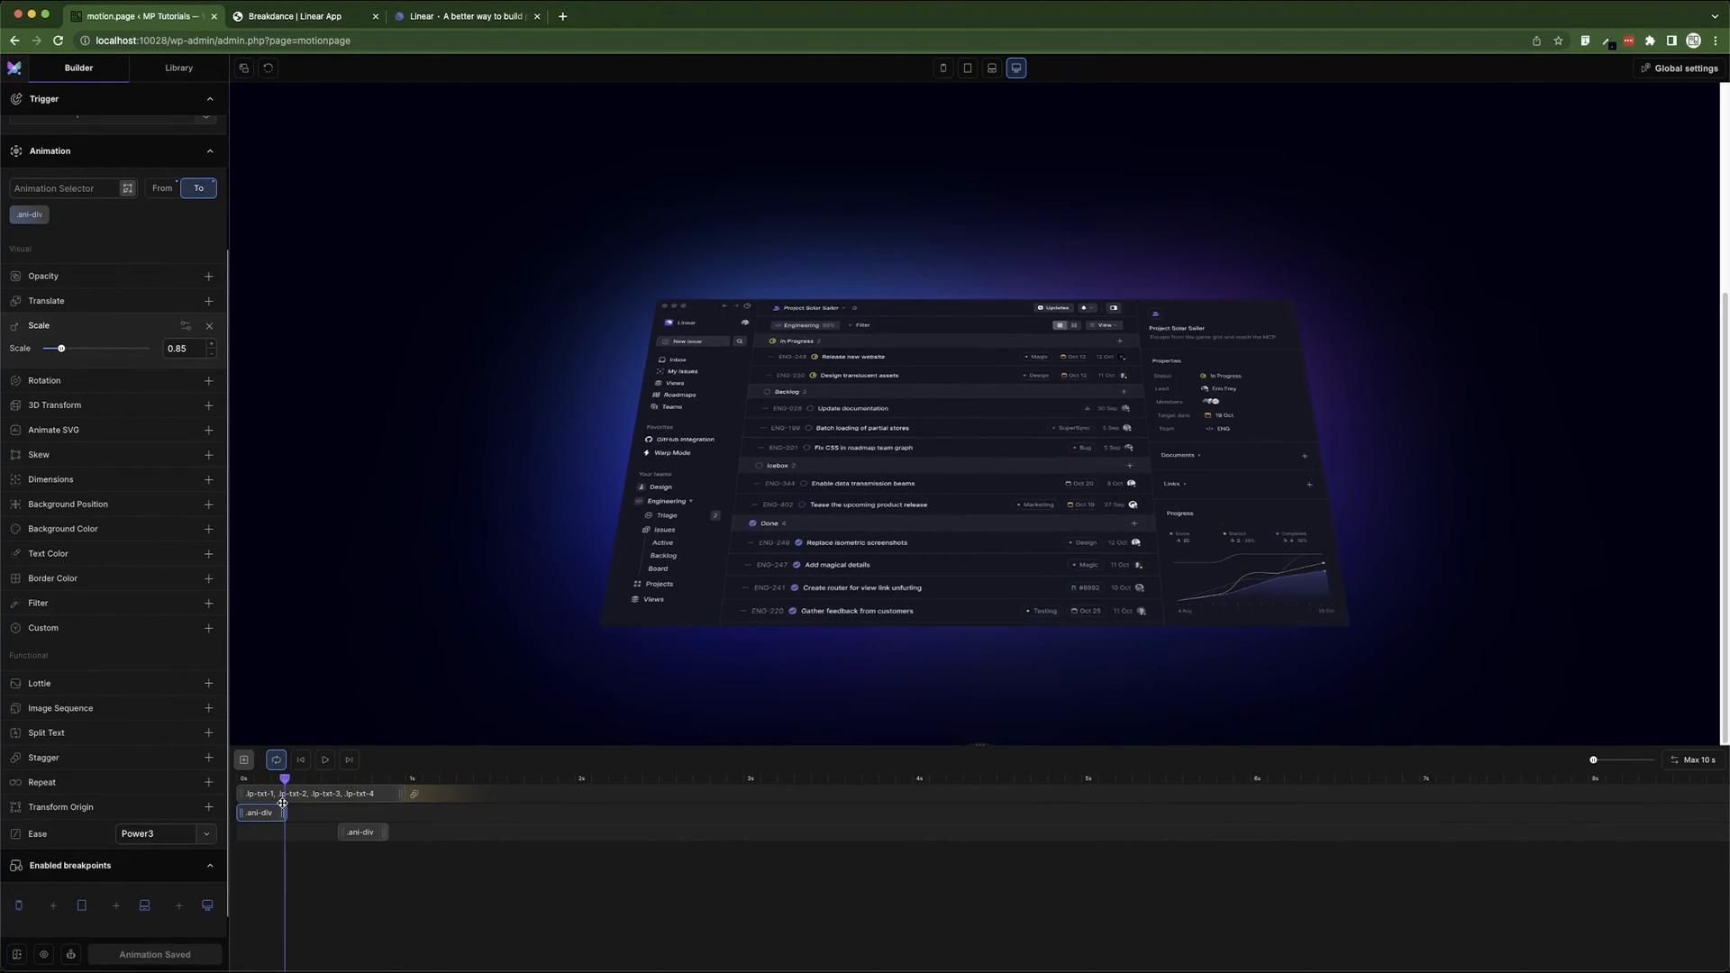
mouse_move(285, 797)
left_mouse_down()
mouse_move(391, 794)
mouse_move(293, 796)
left_mouse_up()
- Duplicate the second .ani-div node and extend the copy's start back to about 0.3 s
left_click(366, 833)
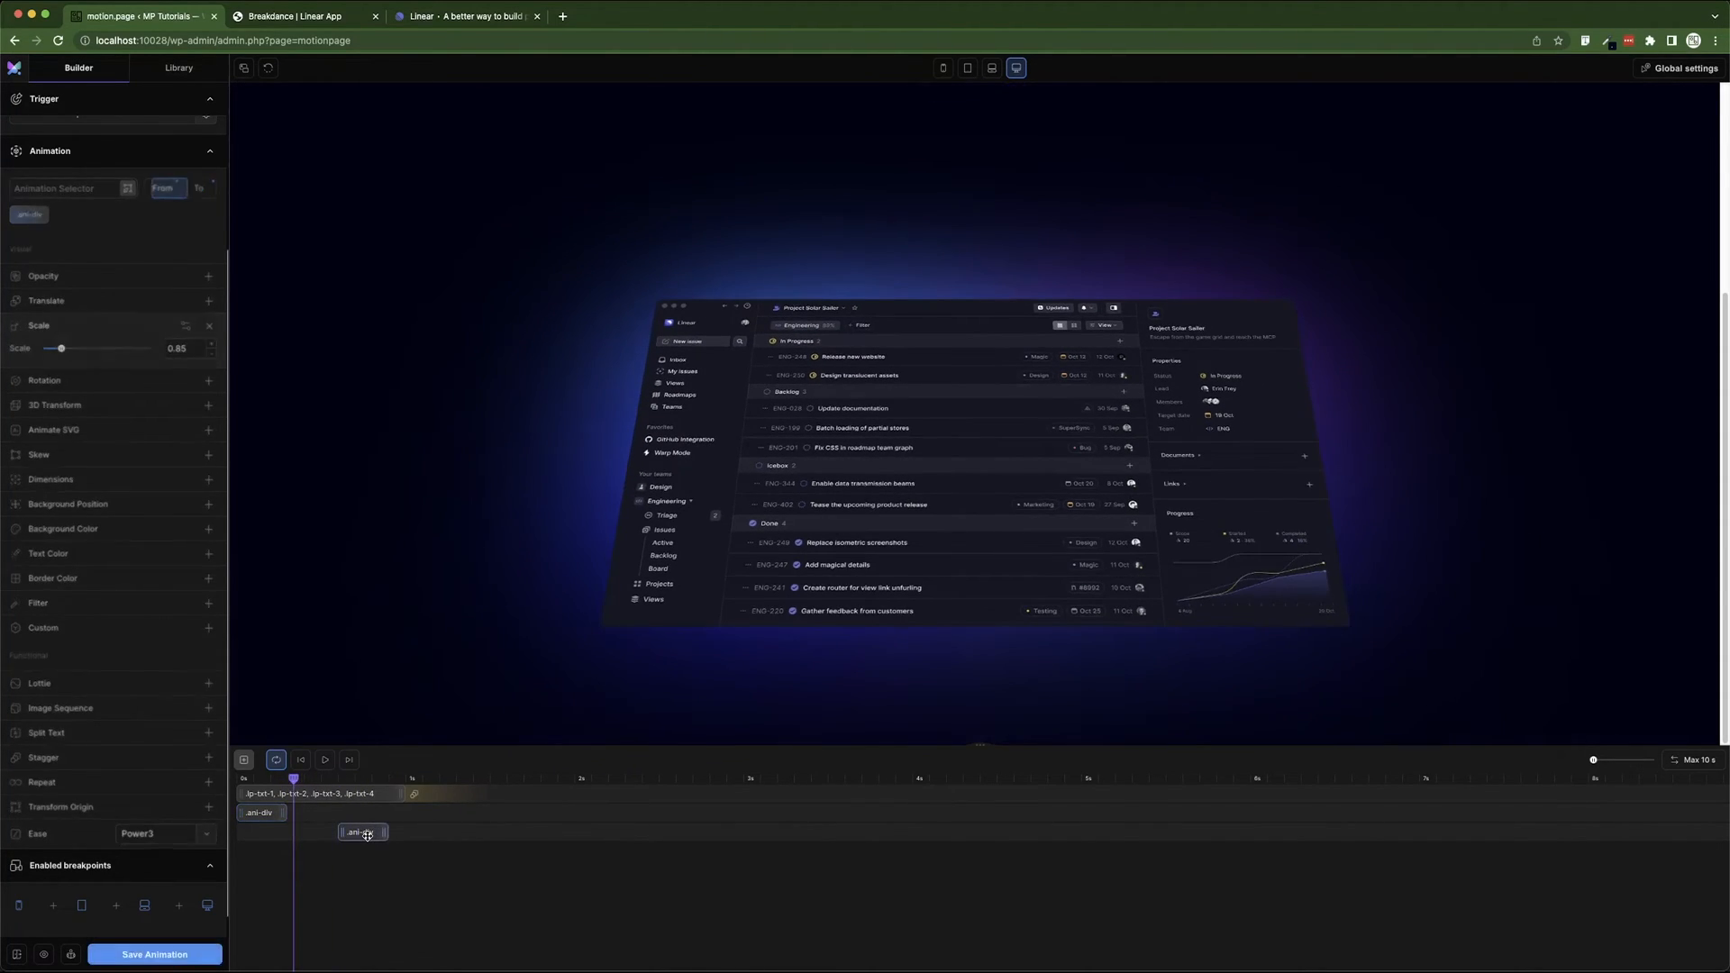
right_click(367, 833)
left_click(393, 864)
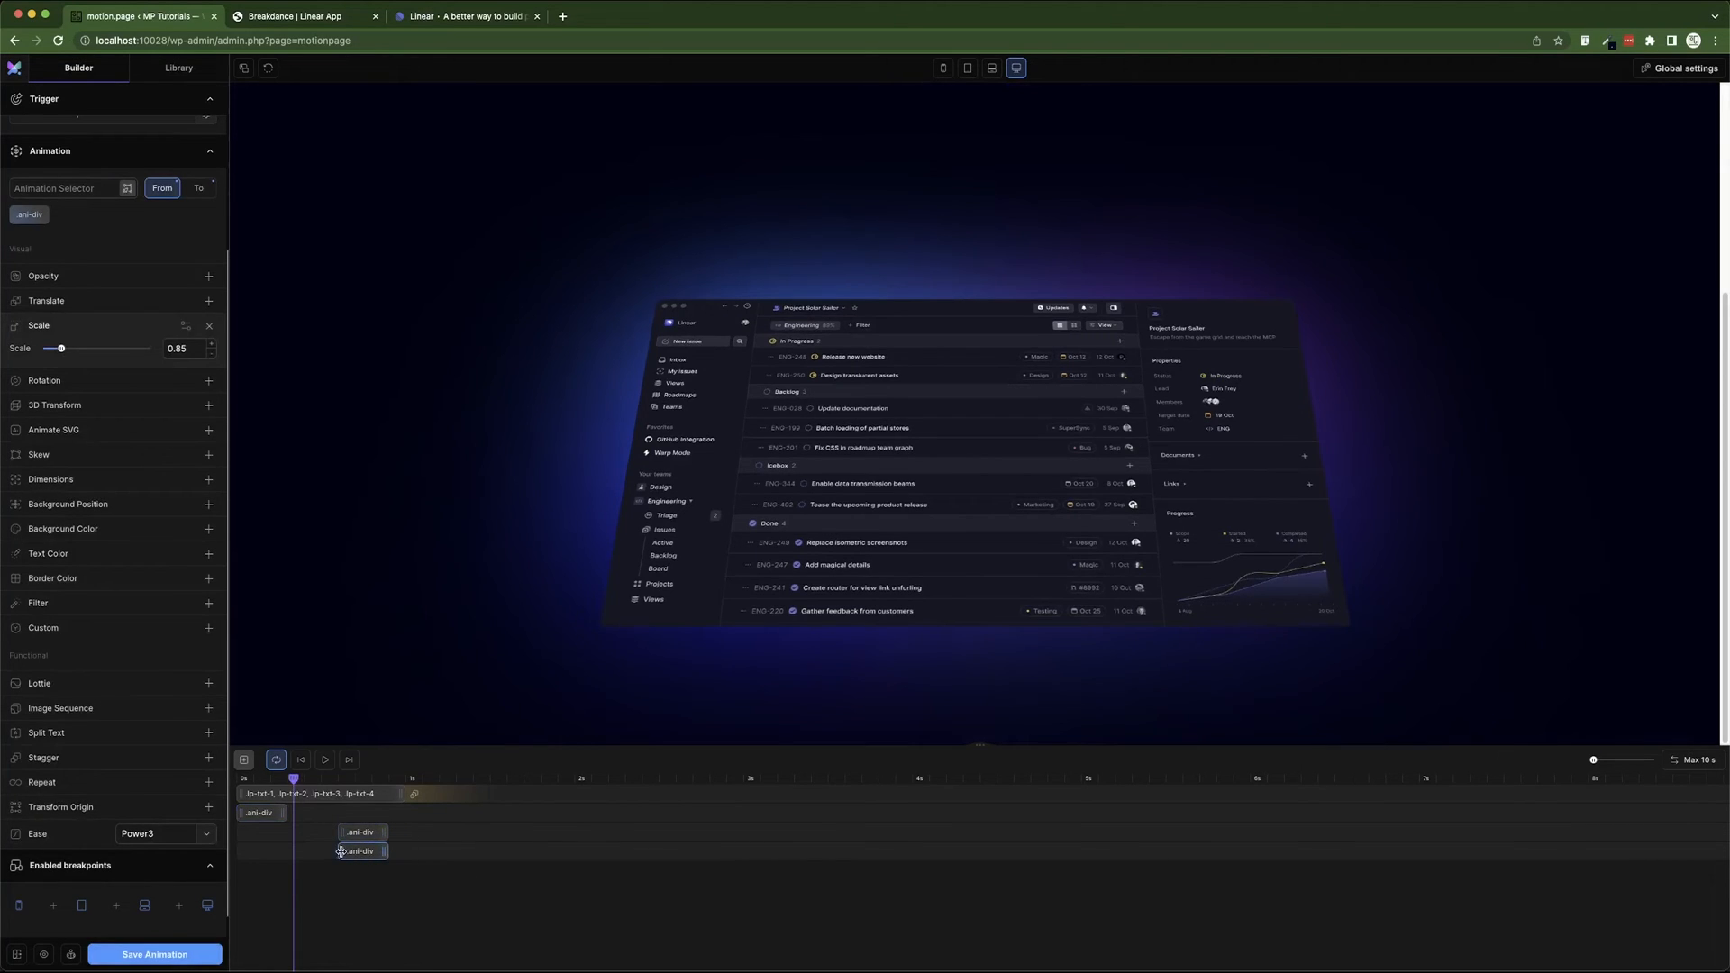
left_click_drag(340, 852, 289, 852)
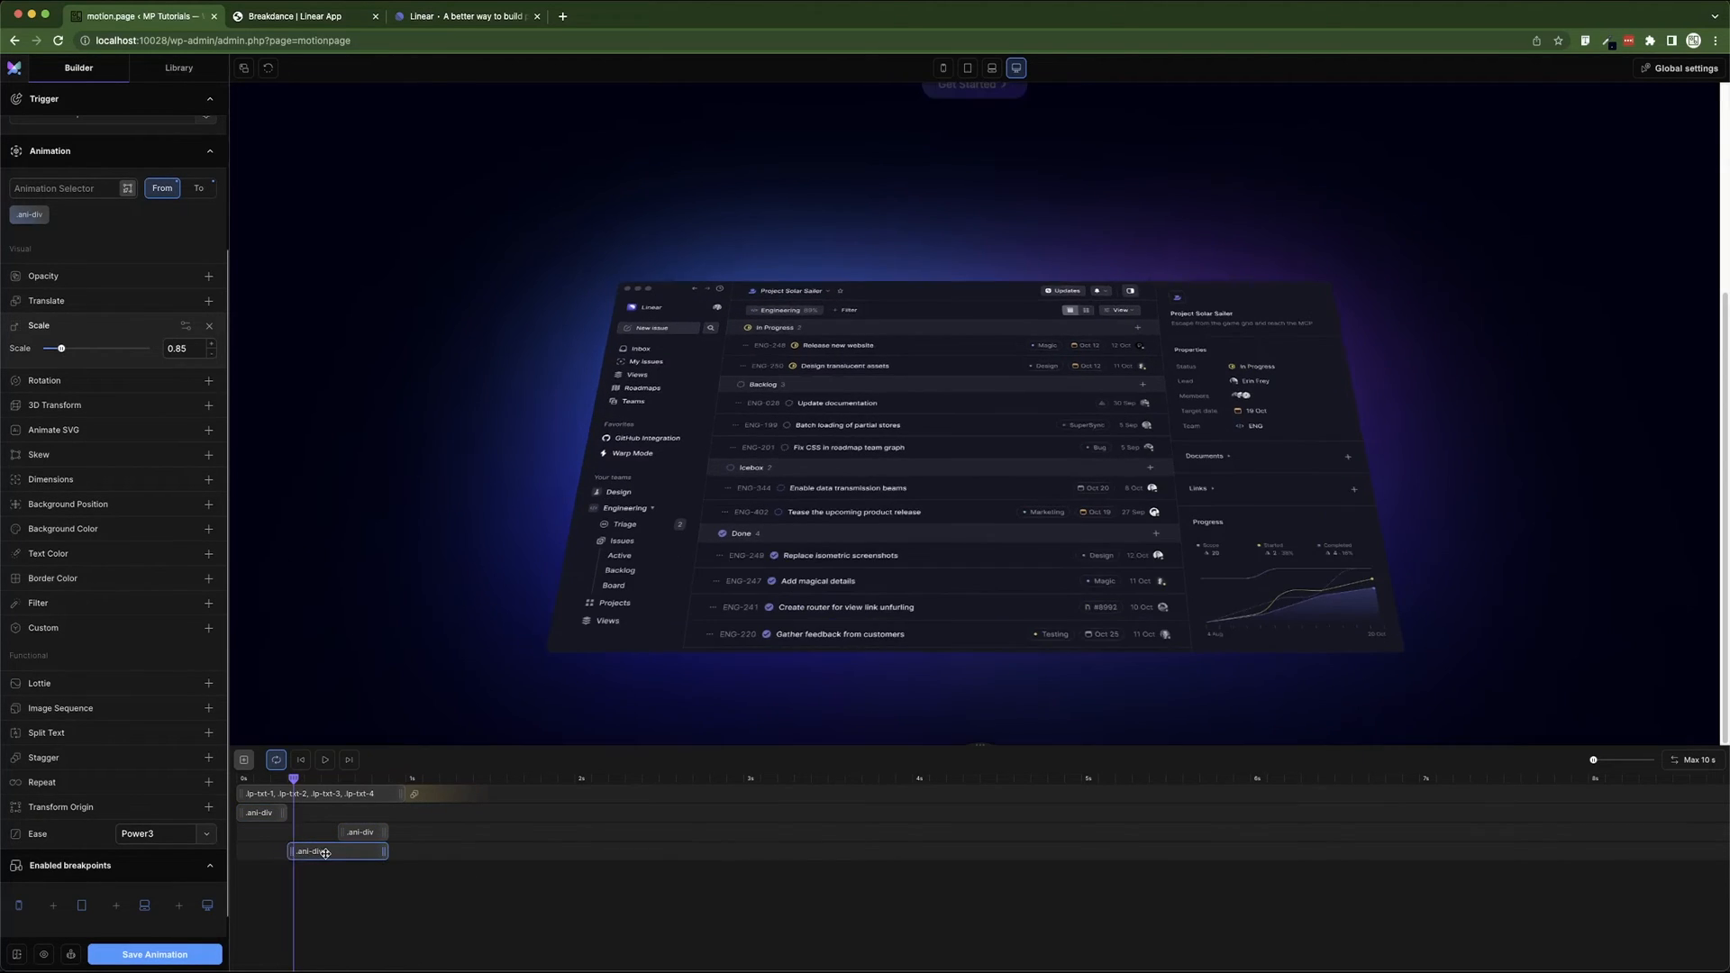
- Remove Scale from the new third .ani-div node and show its To state
left_click(209, 328)
left_click(199, 195)
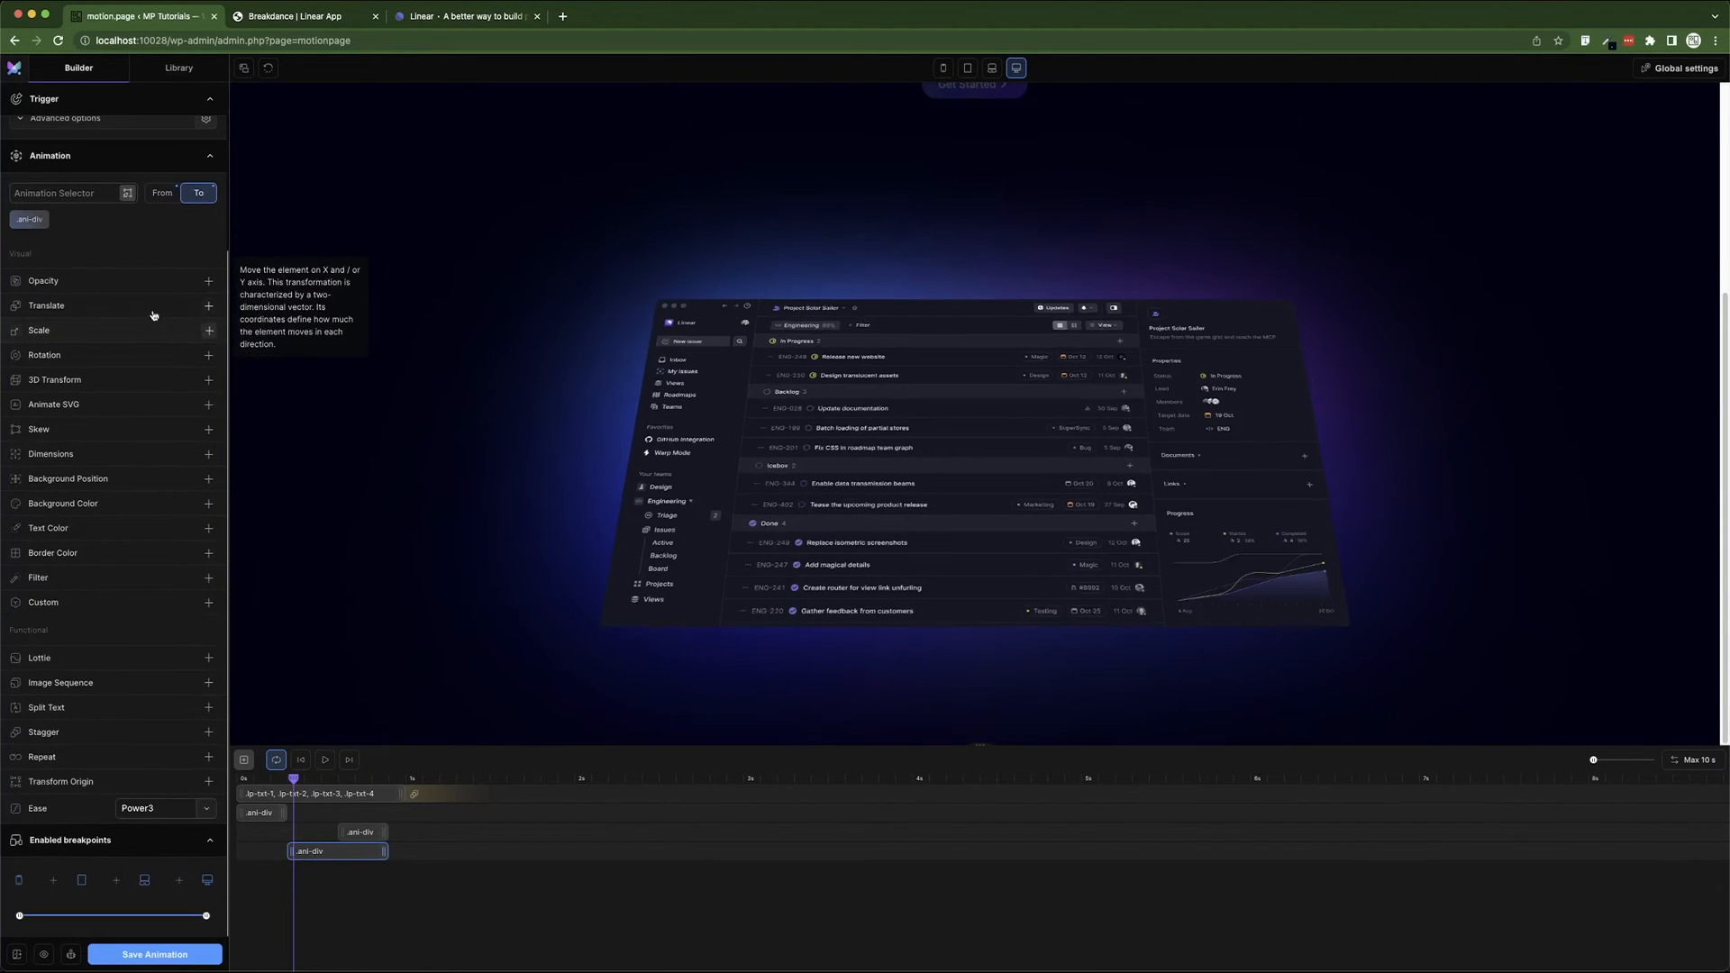
- Add Rotation with separate X and Y axes to the third .ani-div node's To state, return to its From state and preview the animation
left_click(66, 357)
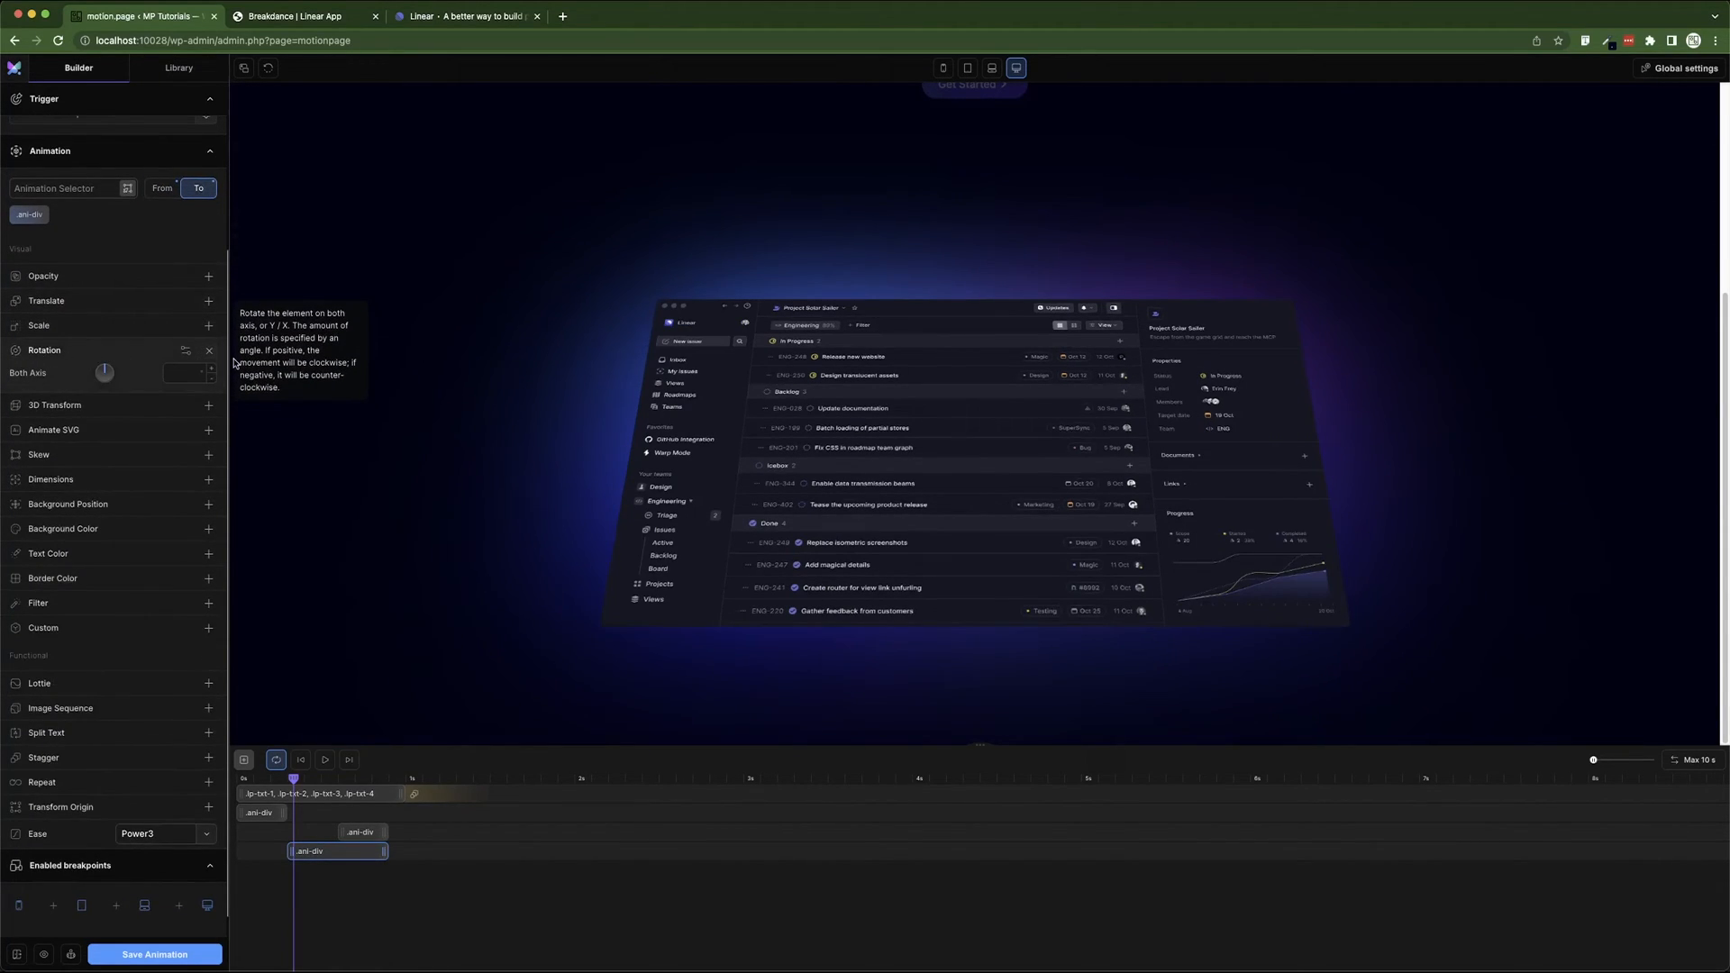
left_click(185, 351)
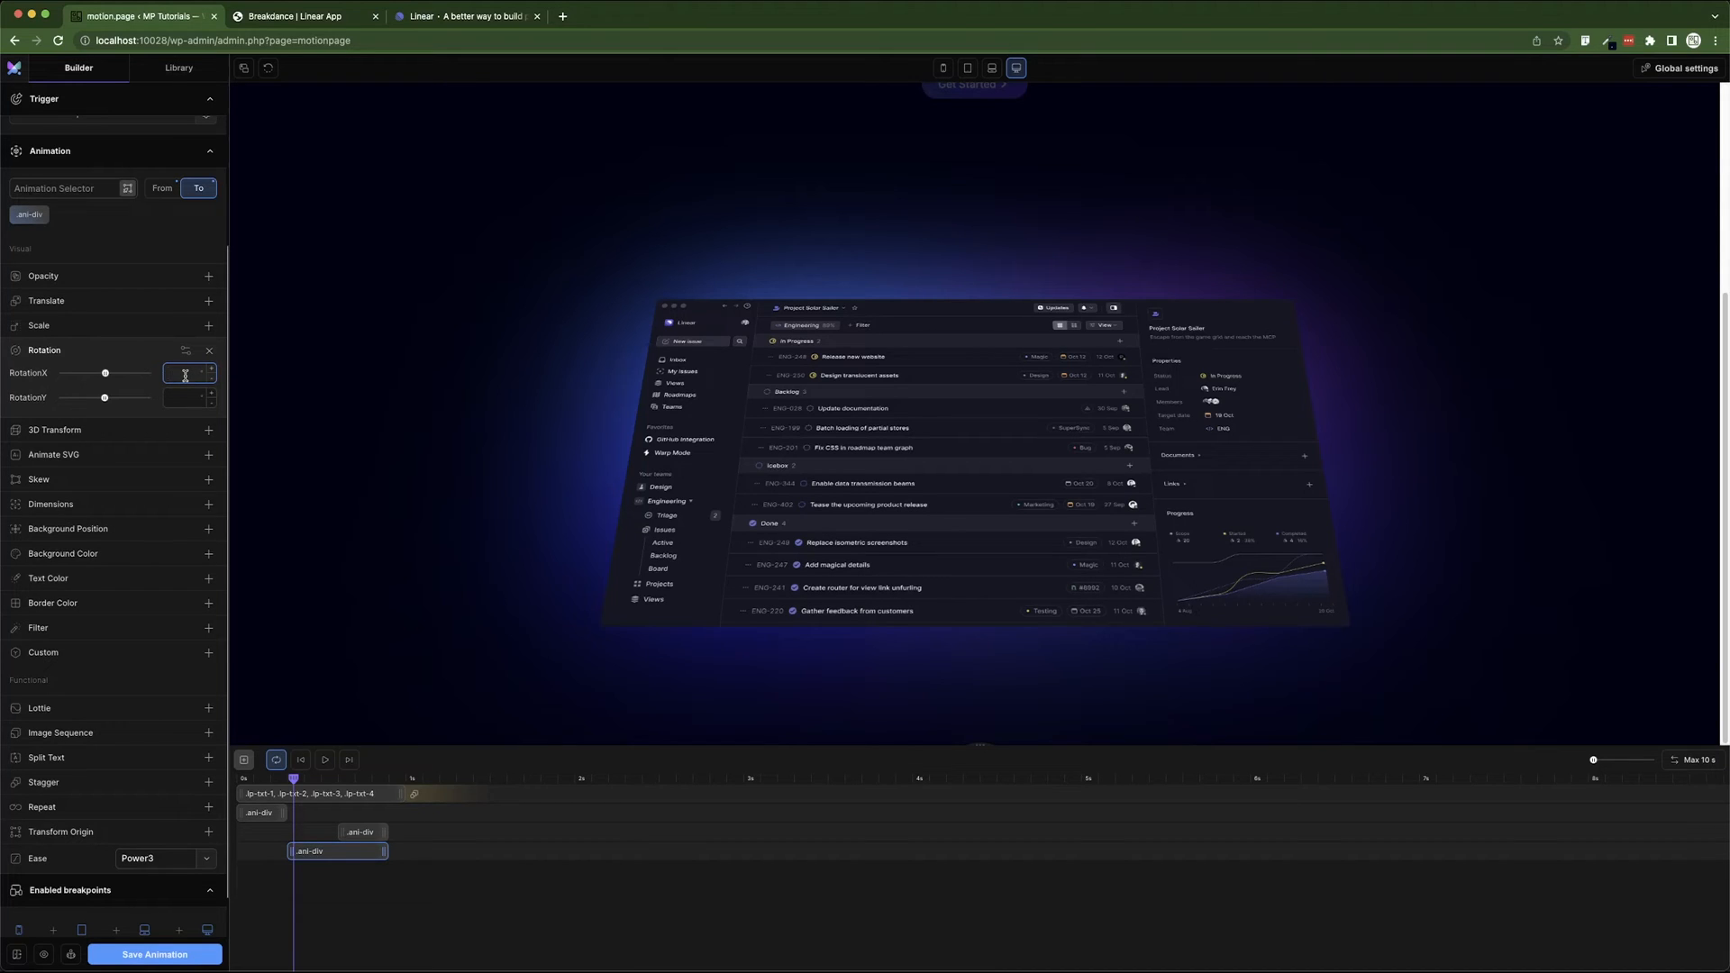
type("1")
key("BackSpace")
left_click(160, 188)
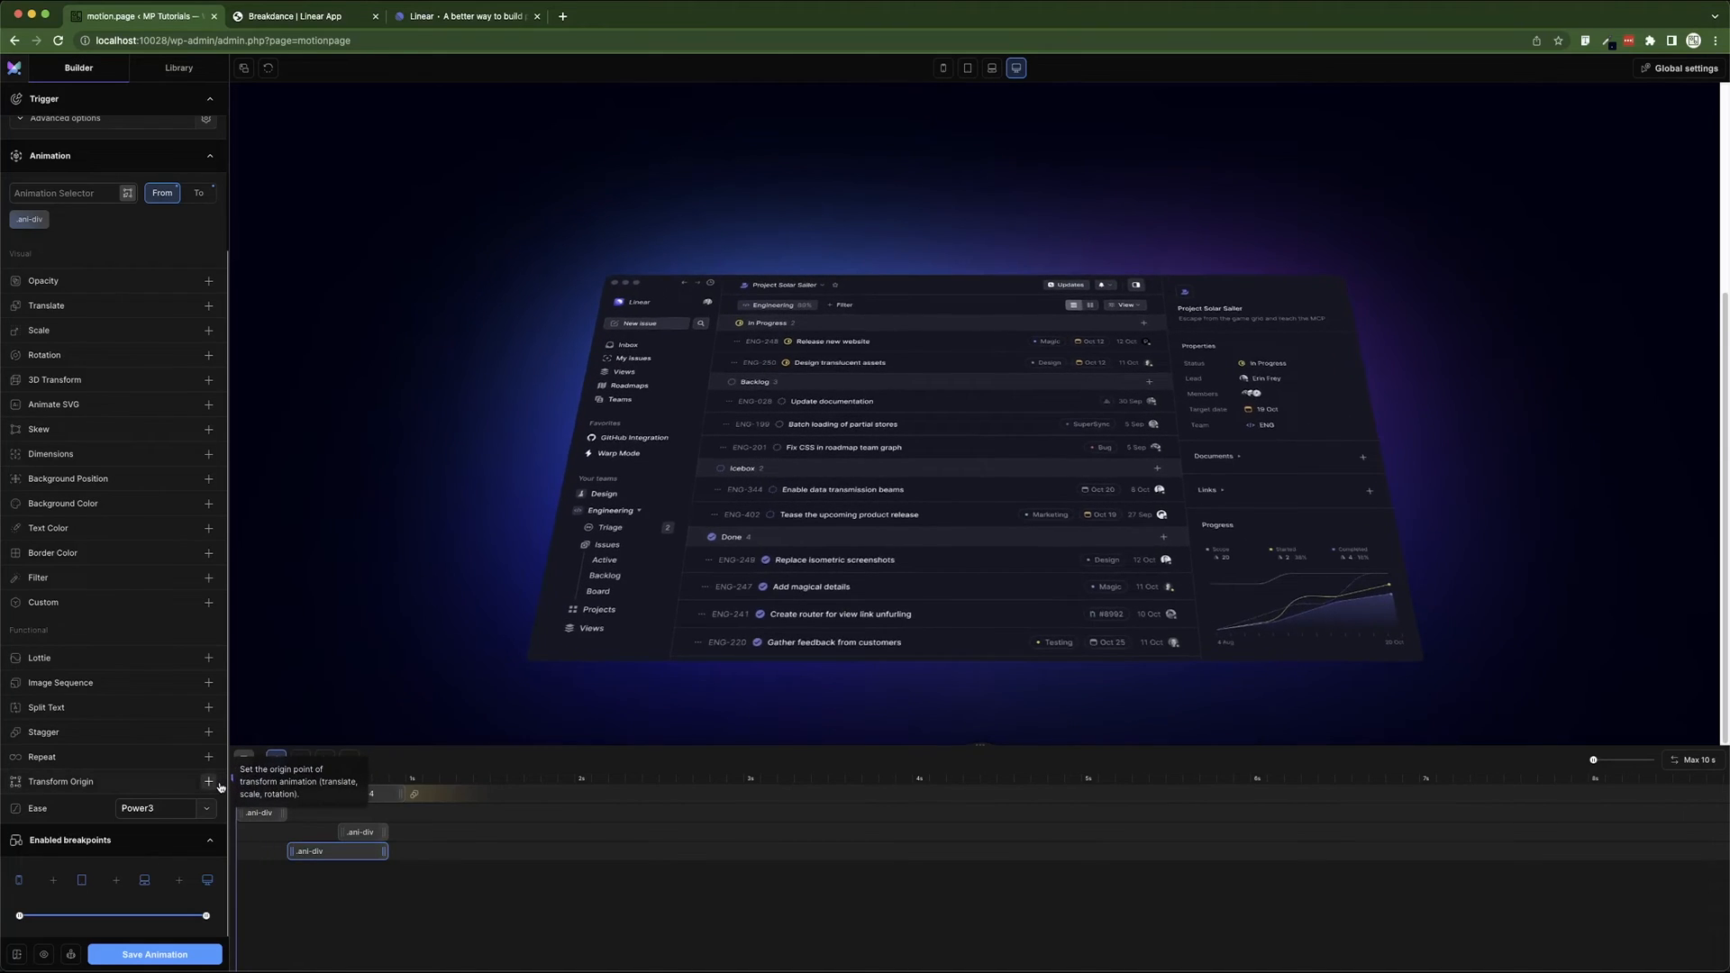
left_click(328, 761)
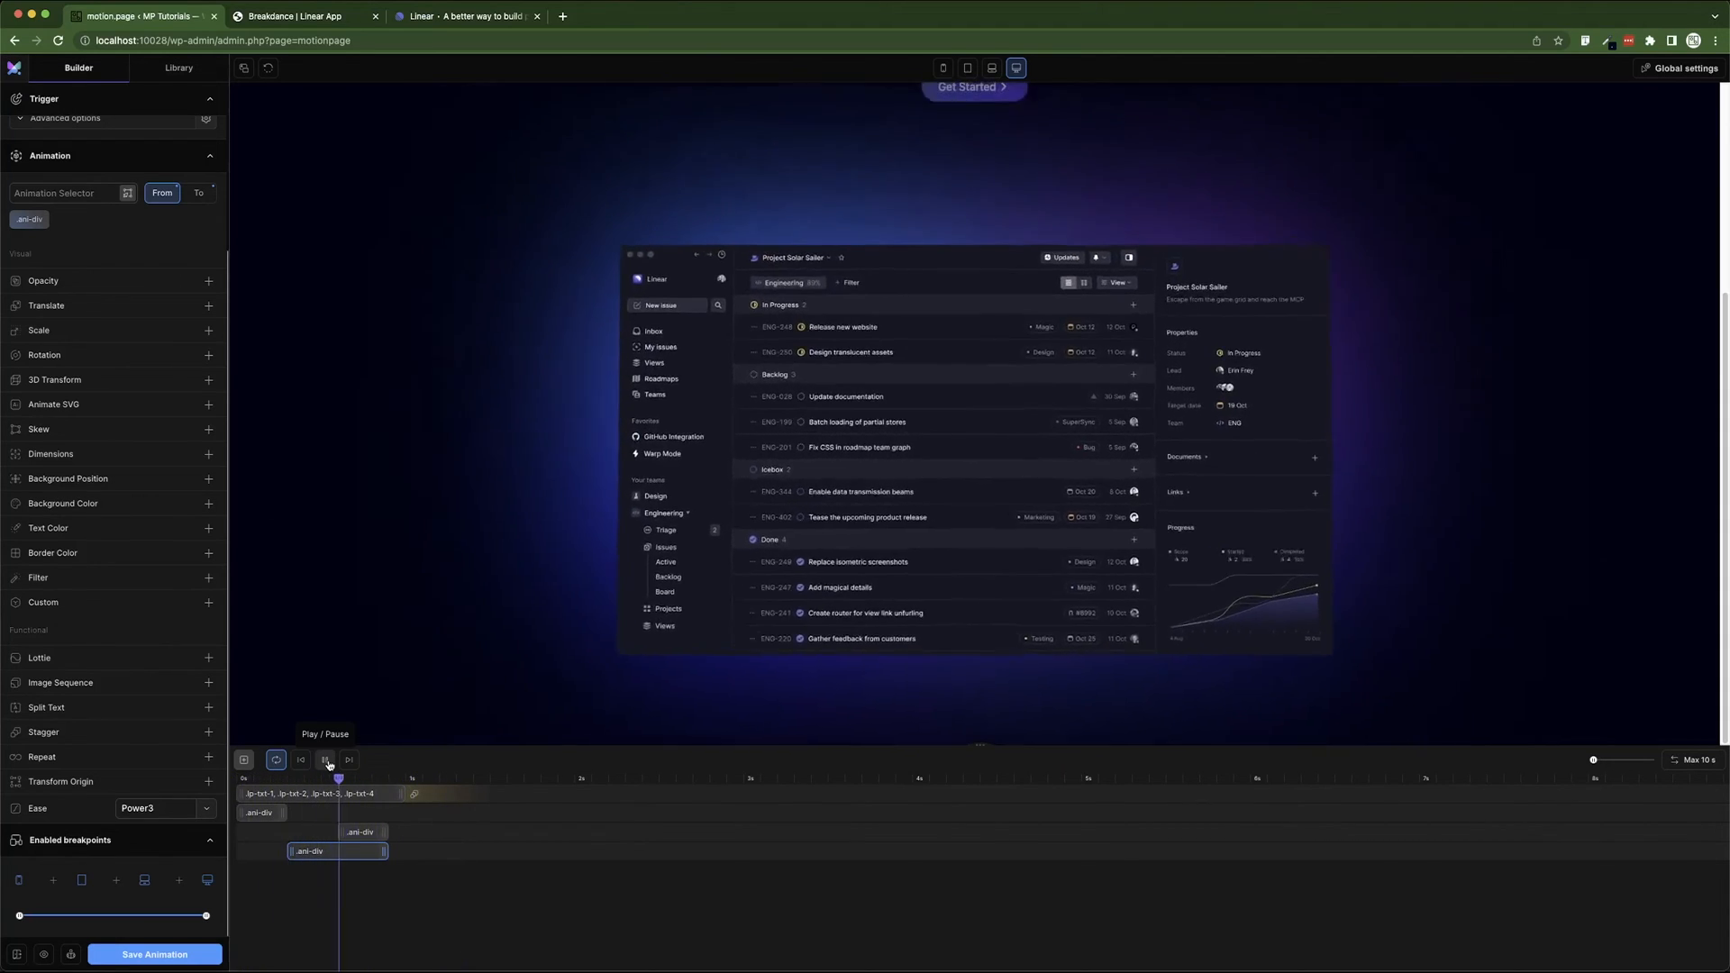
left_click(328, 762)
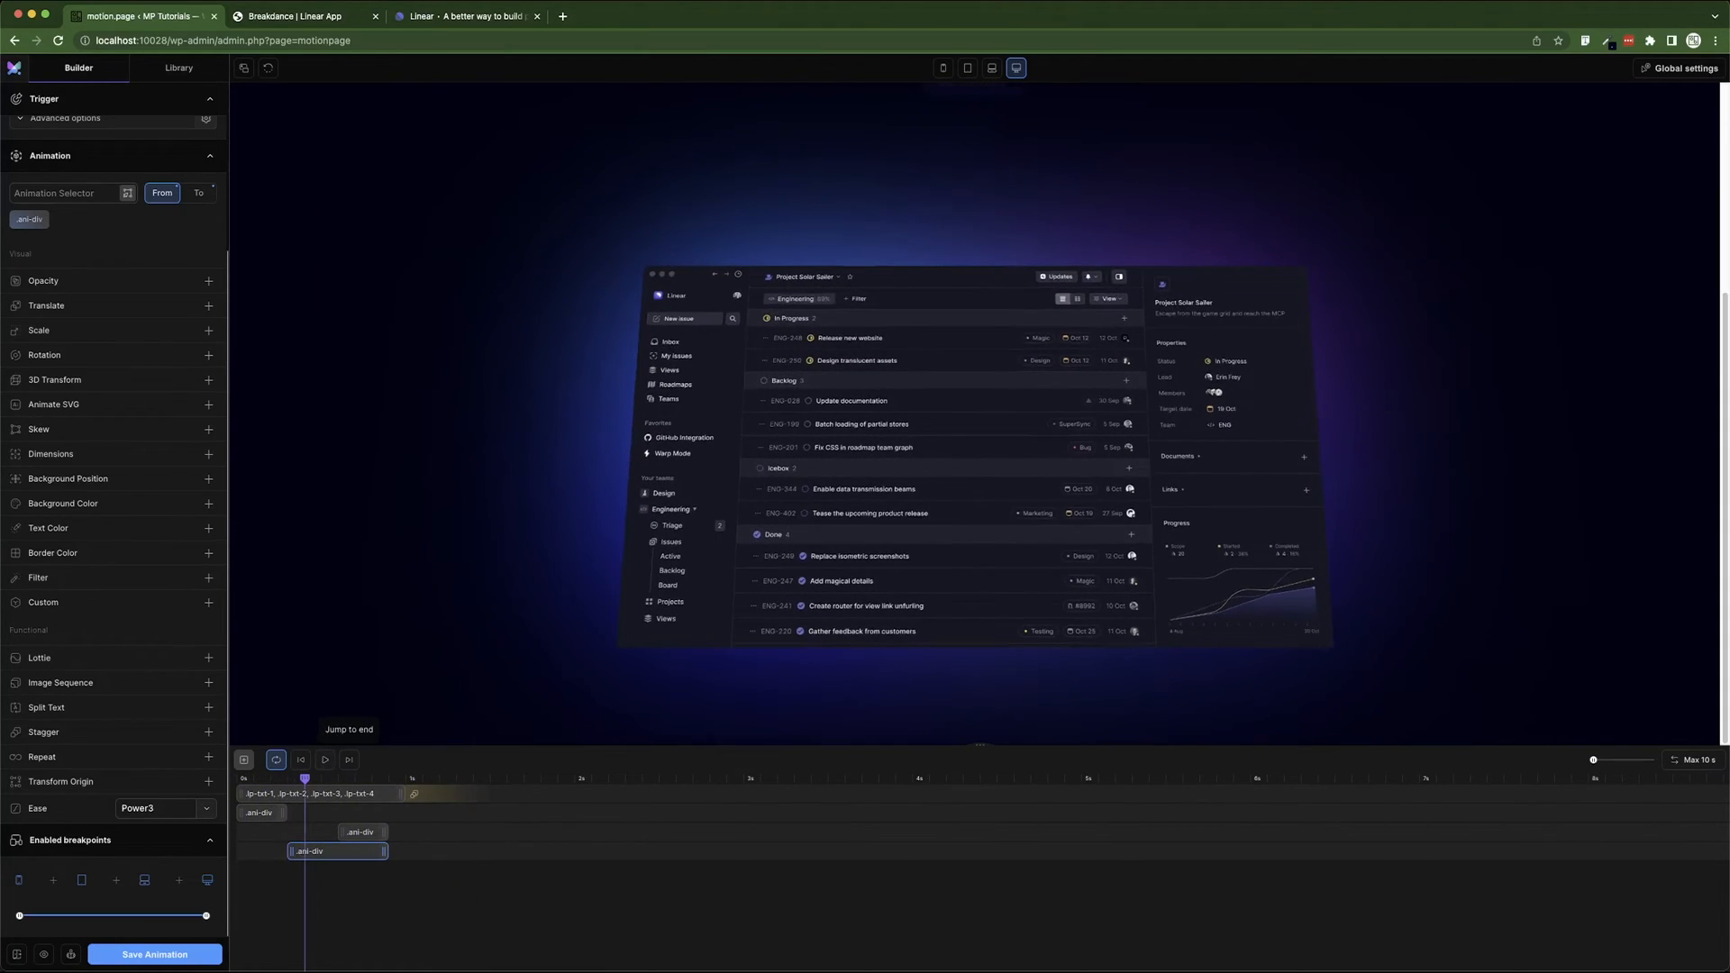
- Reload the Linear reference page in the browser to examine its page-load animation, and return to Motion.page
left_click(420, 18)
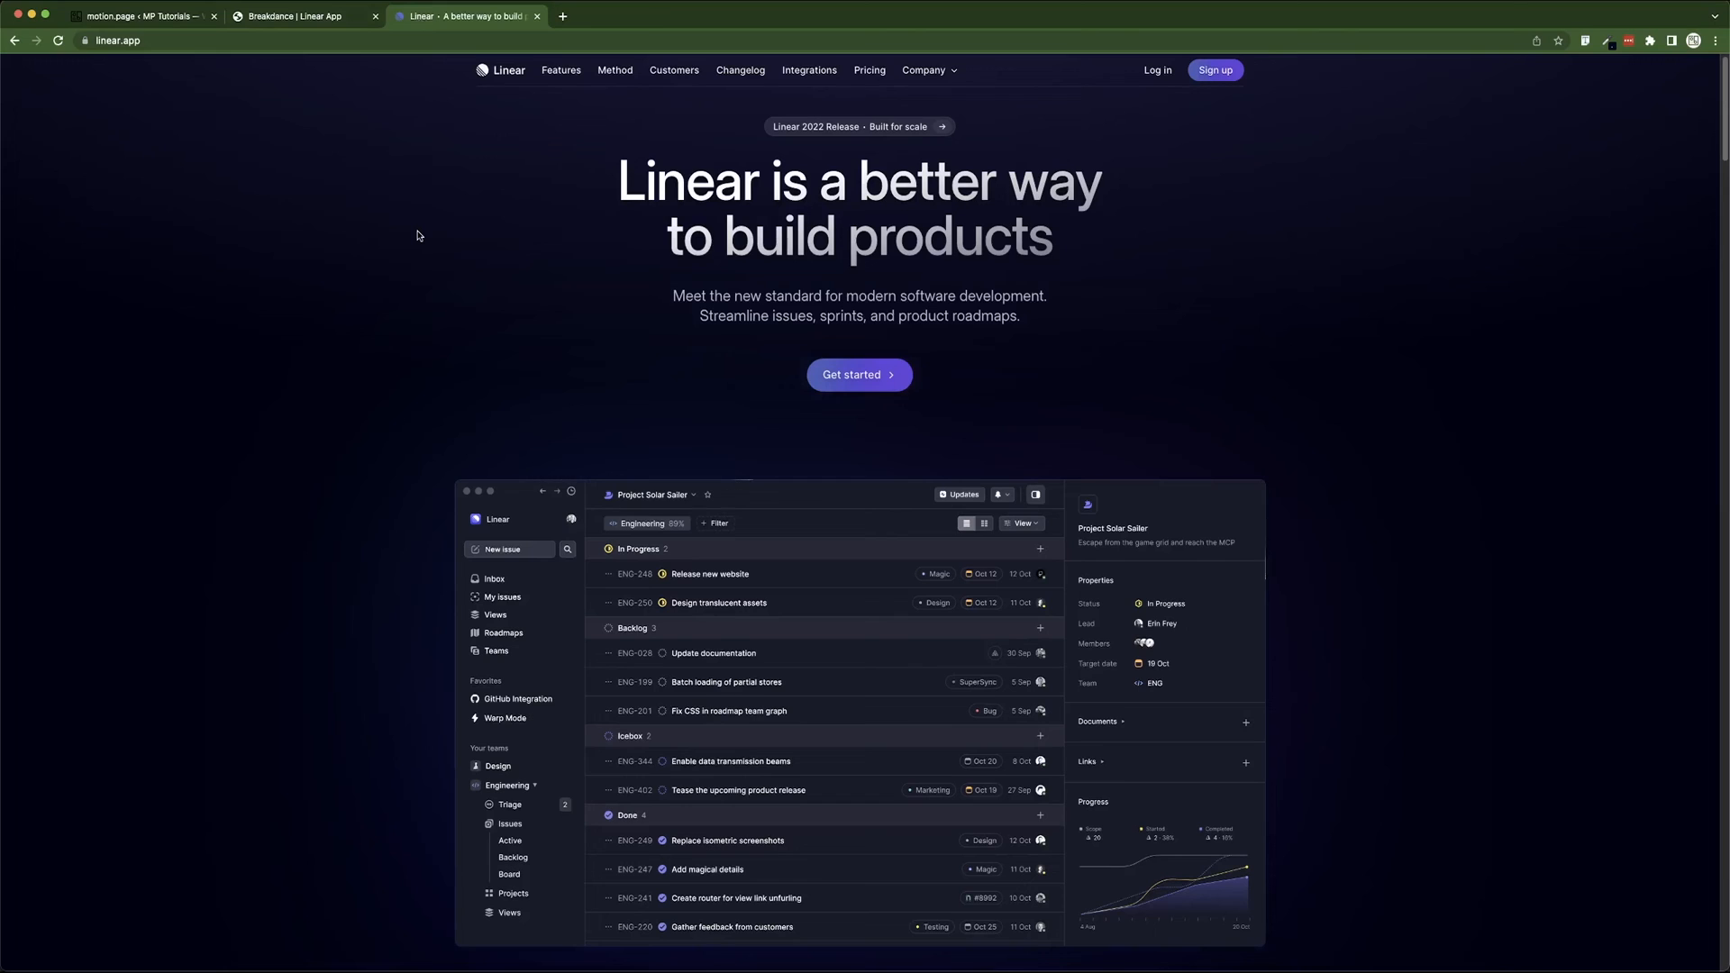
key("super+r")
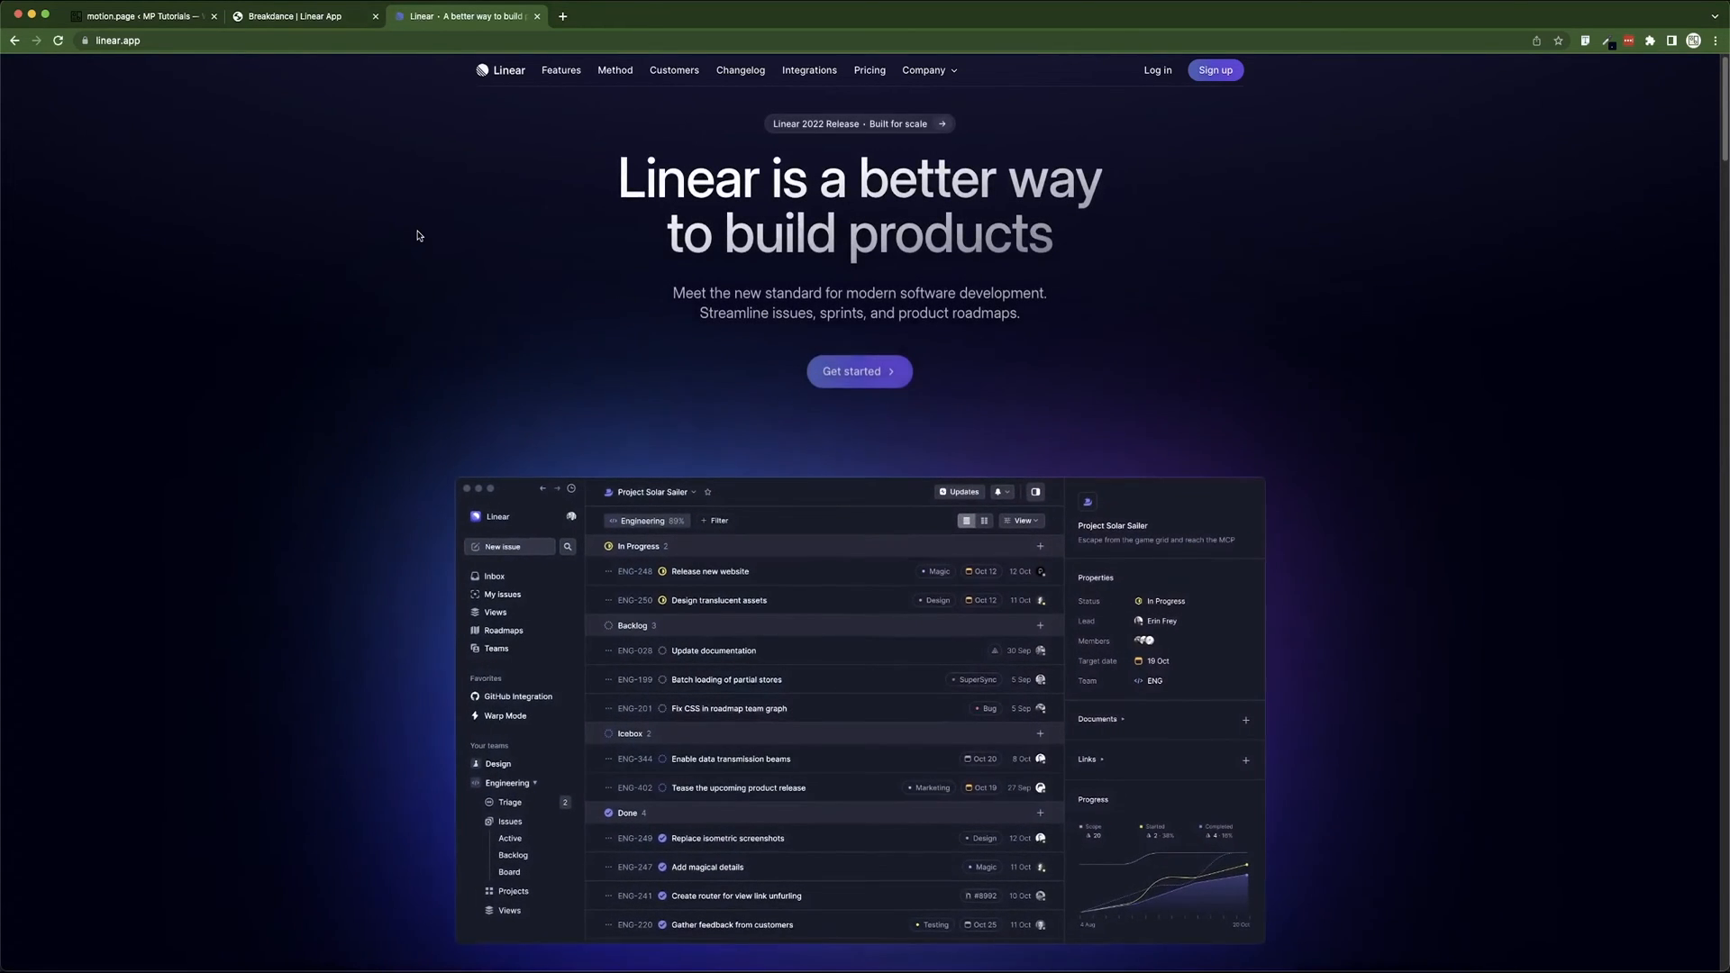
left_click(140, 16)
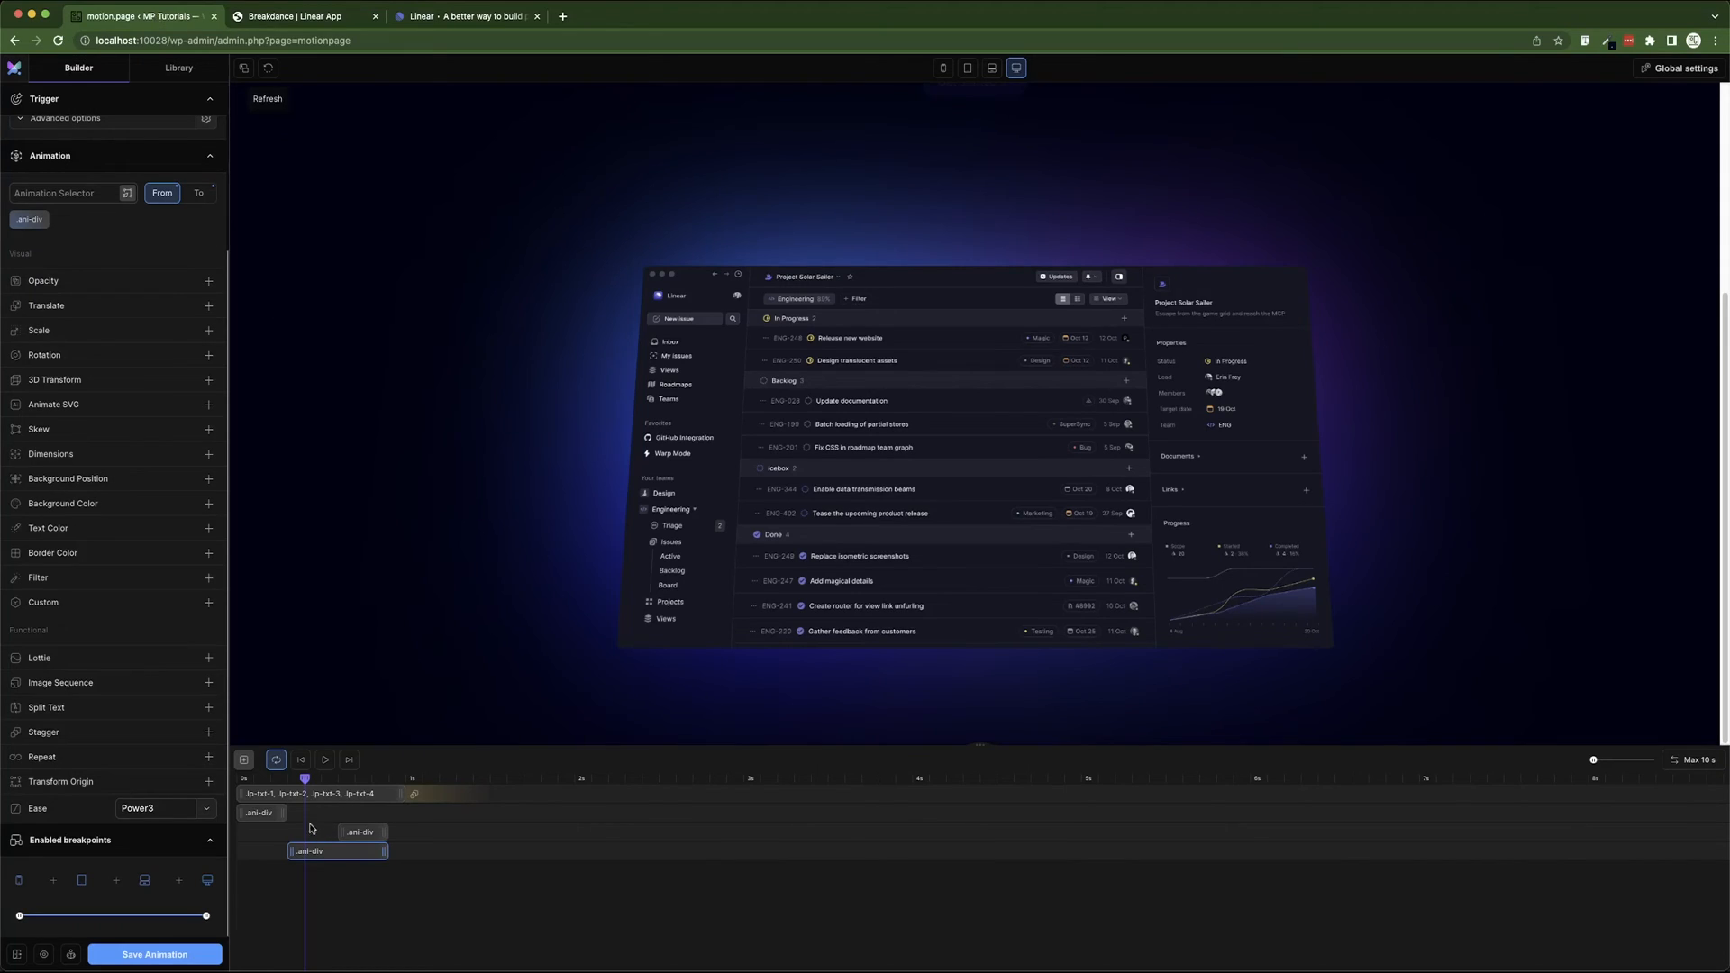
- Extend the third .ani-div node's start back to about 0.2 s on the timeline and preview the animation
left_click_drag(307, 776, 259, 784)
left_click_drag(288, 851, 256, 852)
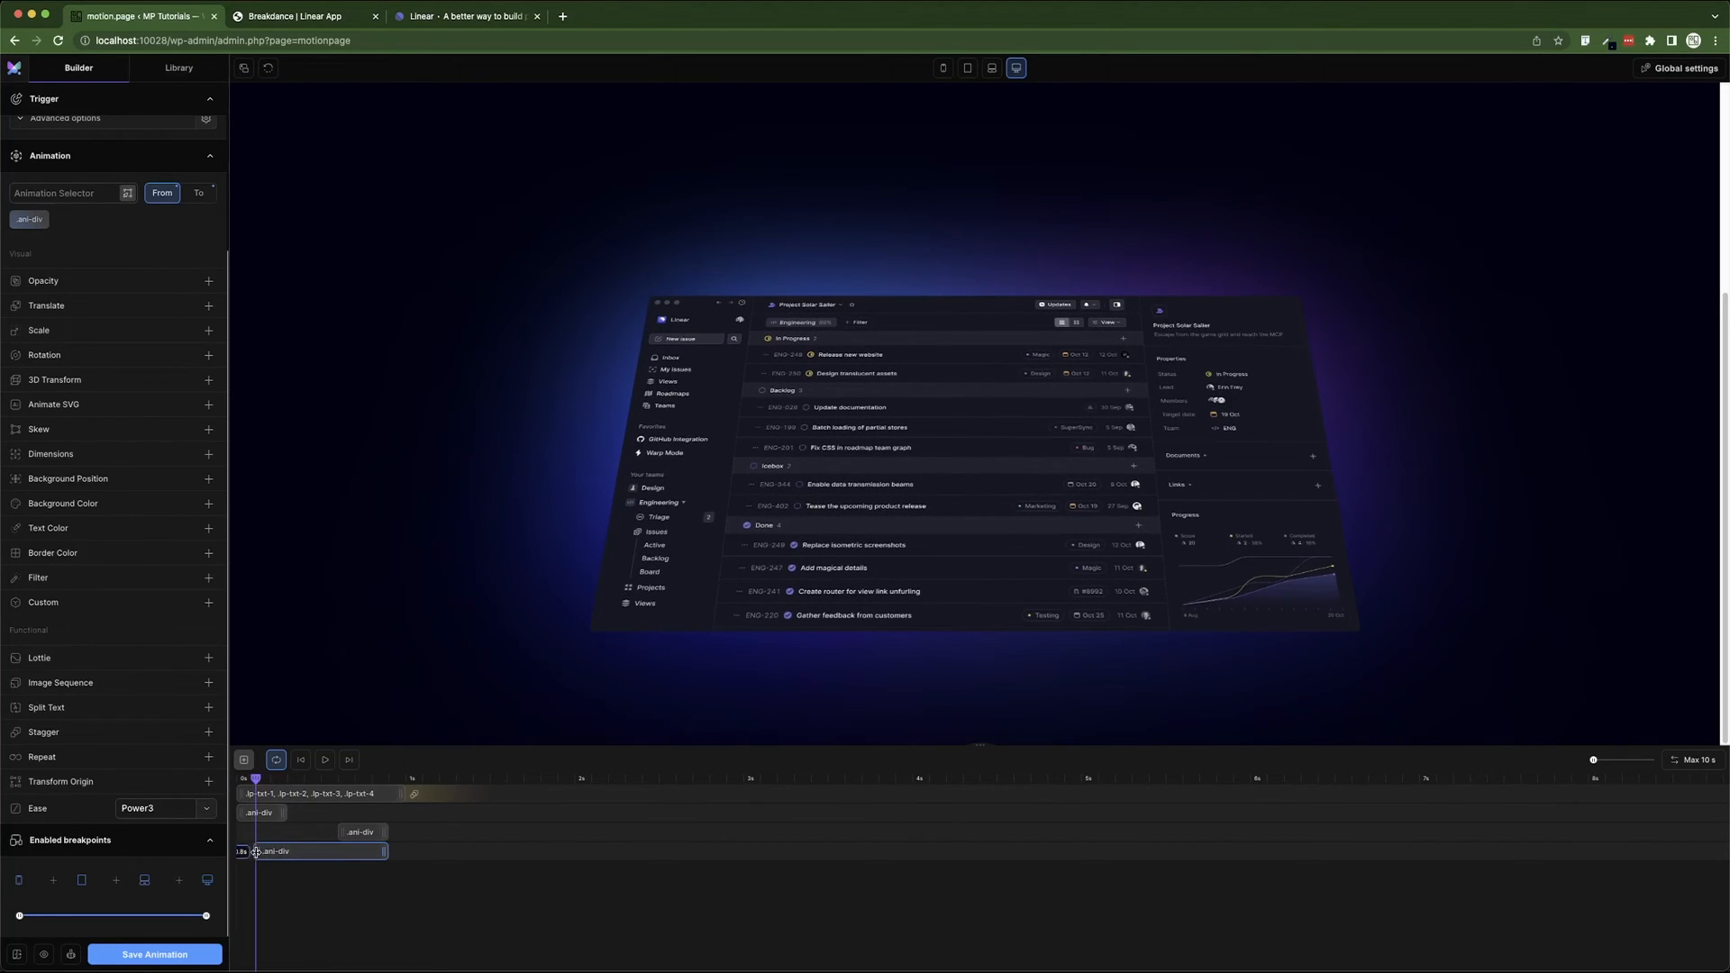
left_click(323, 762)
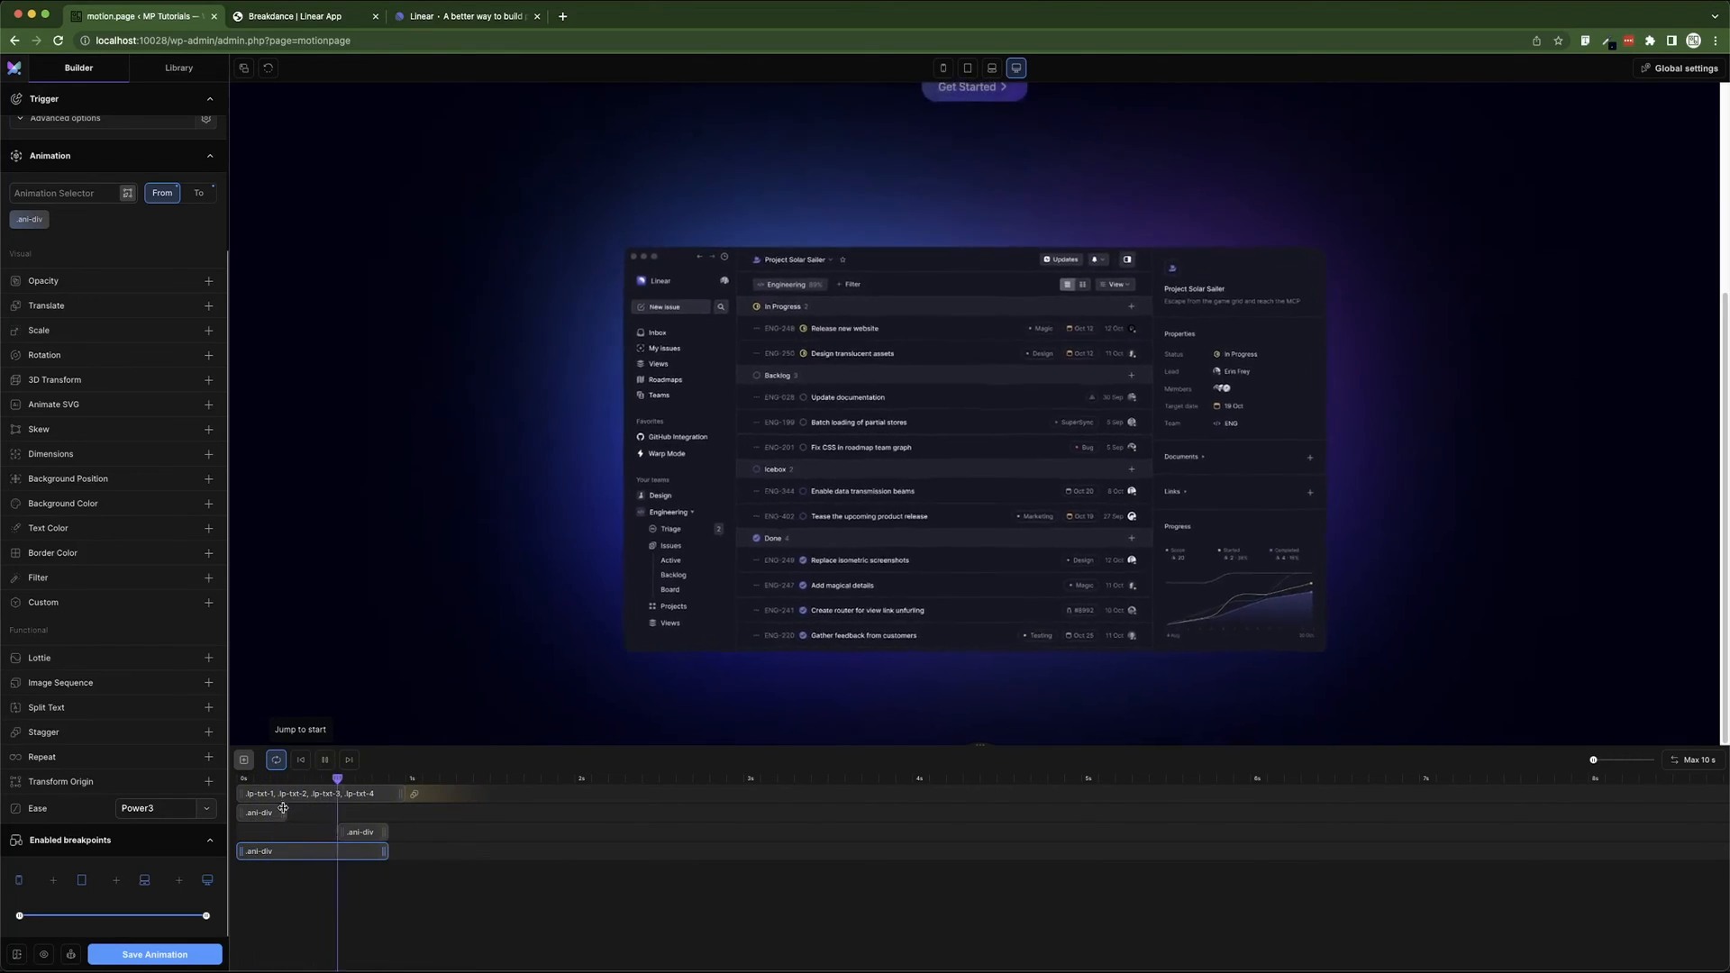
left_click(325, 759)
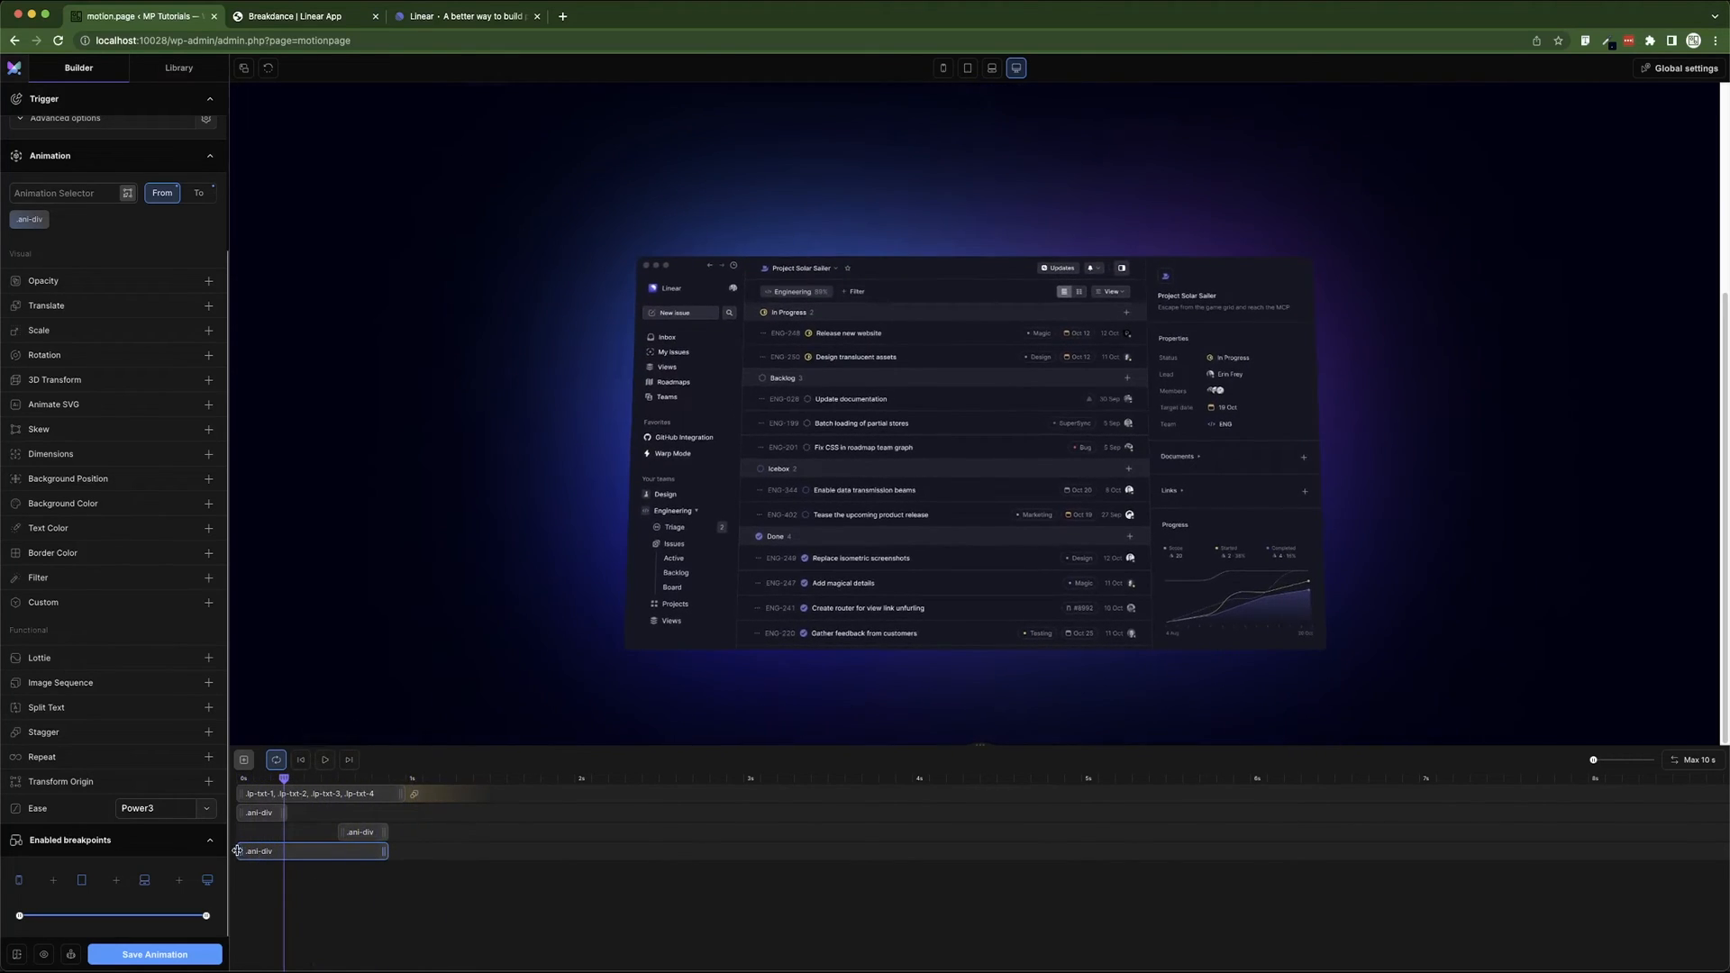
left_click_drag(250, 851, 266, 851)
left_click(325, 759)
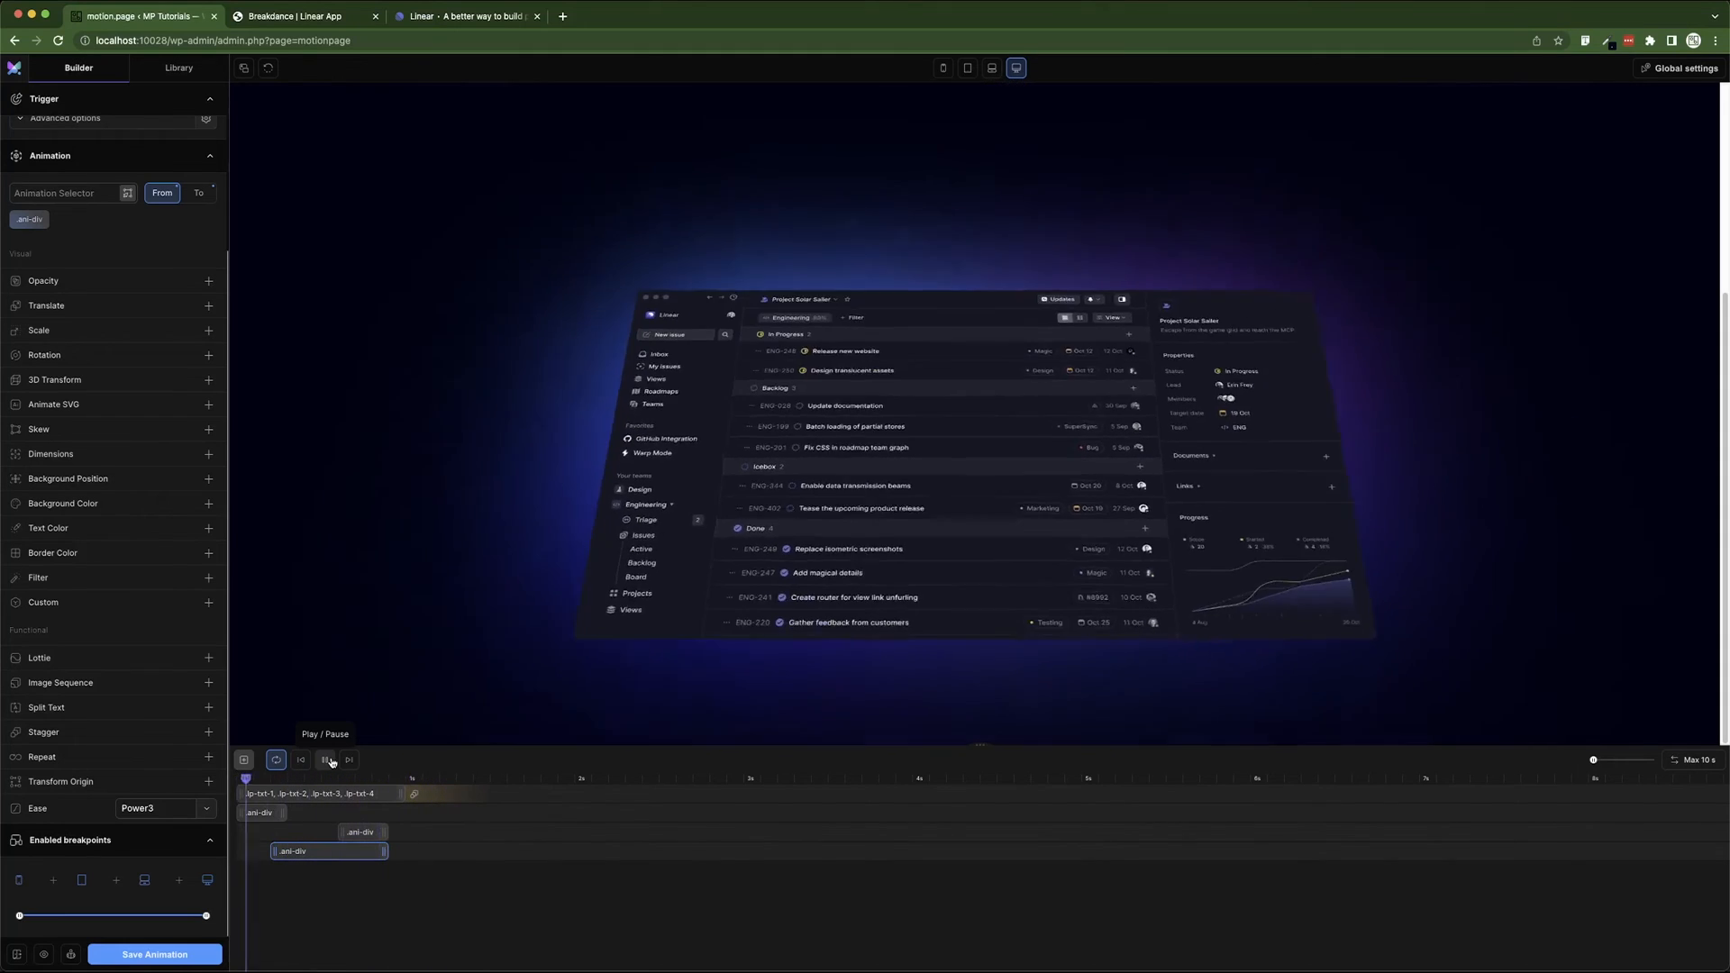
left_click(329, 762)
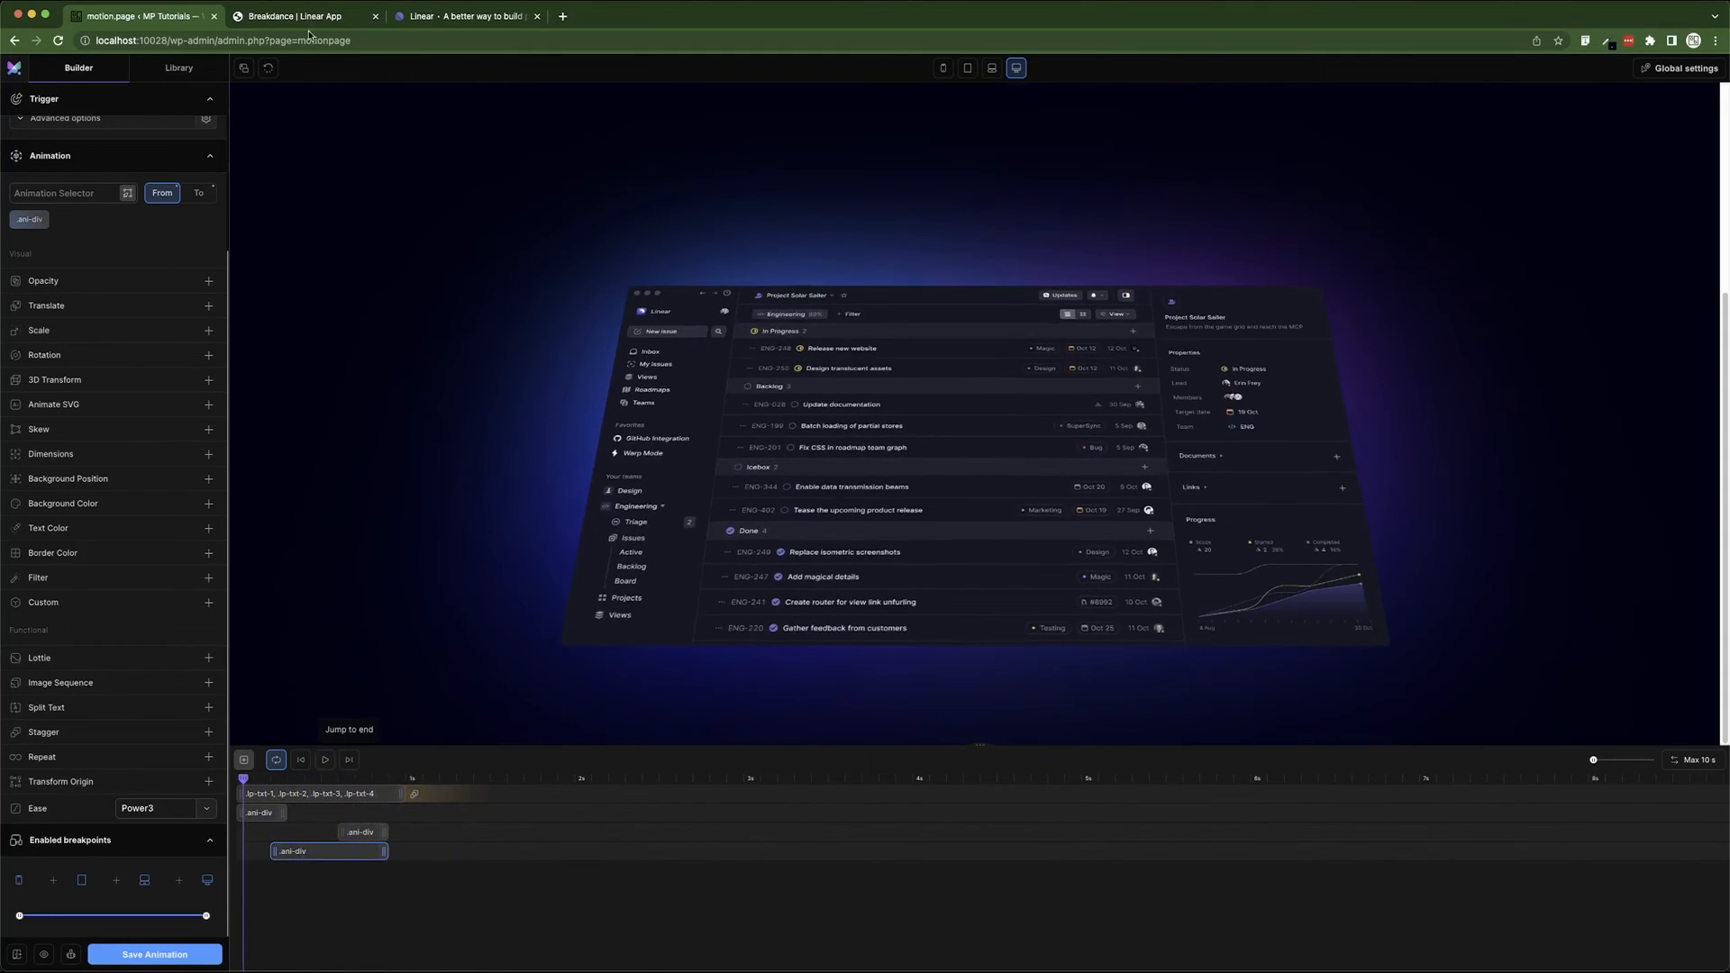
- Check the Linear reference page again, extend the second .ani-div node's start back to about 0.5 s and preview the animation
left_click(510, 25)
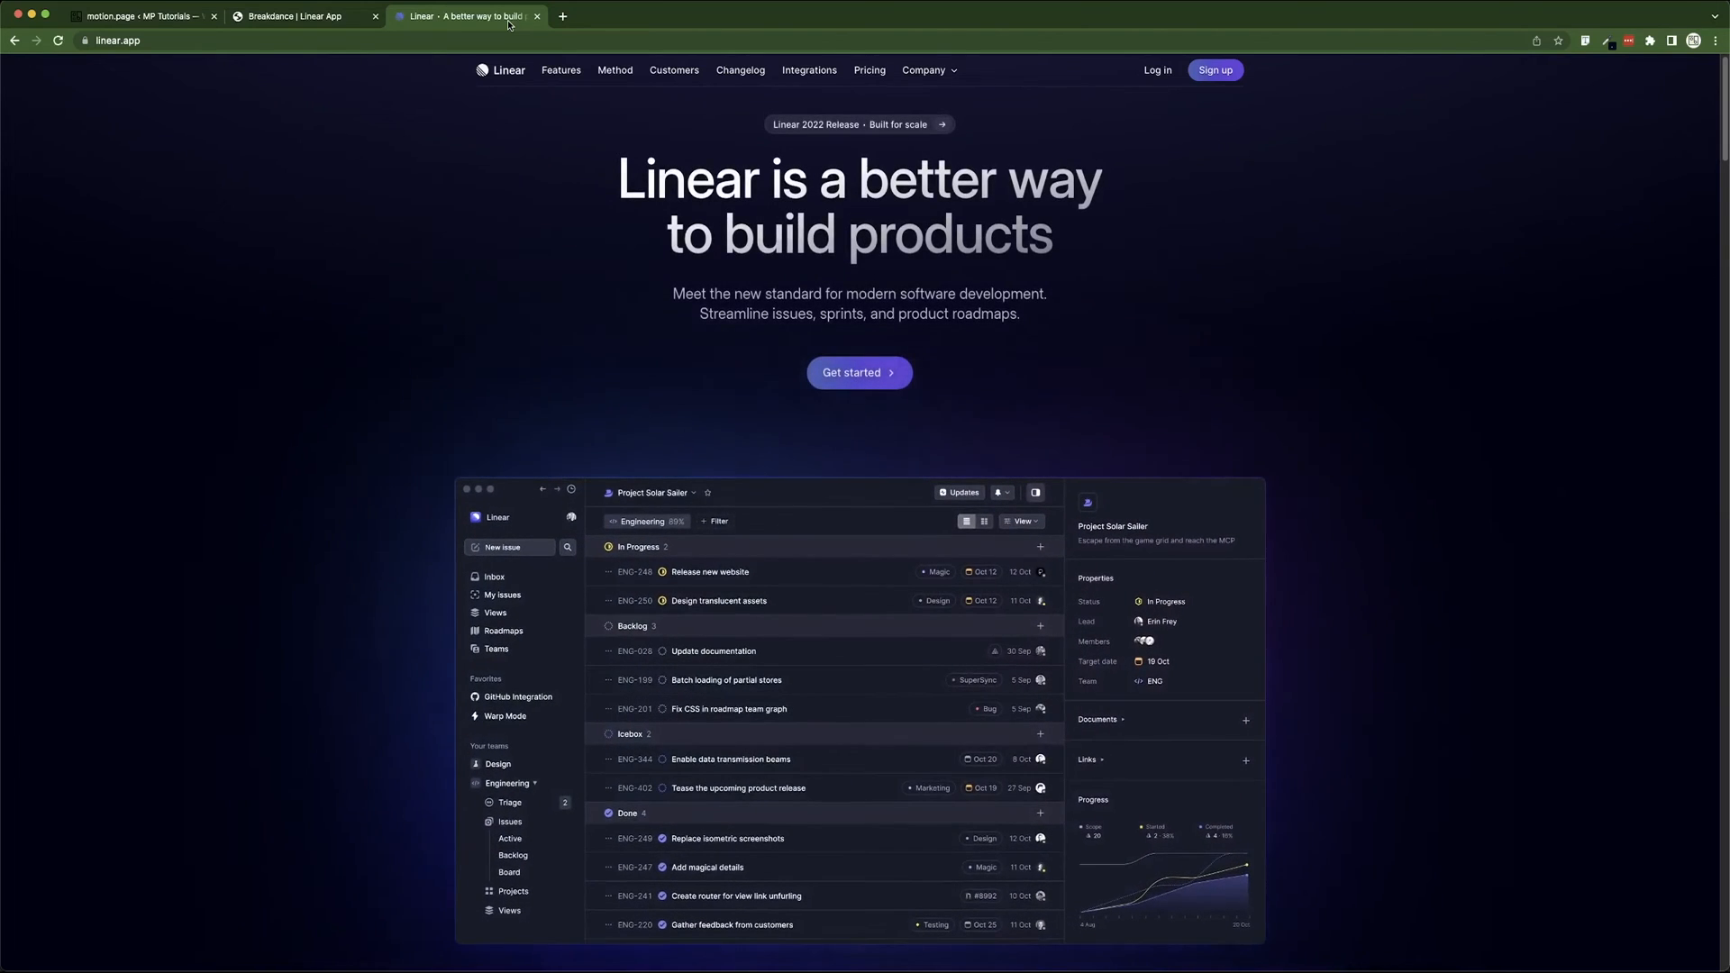
left_click(178, 20)
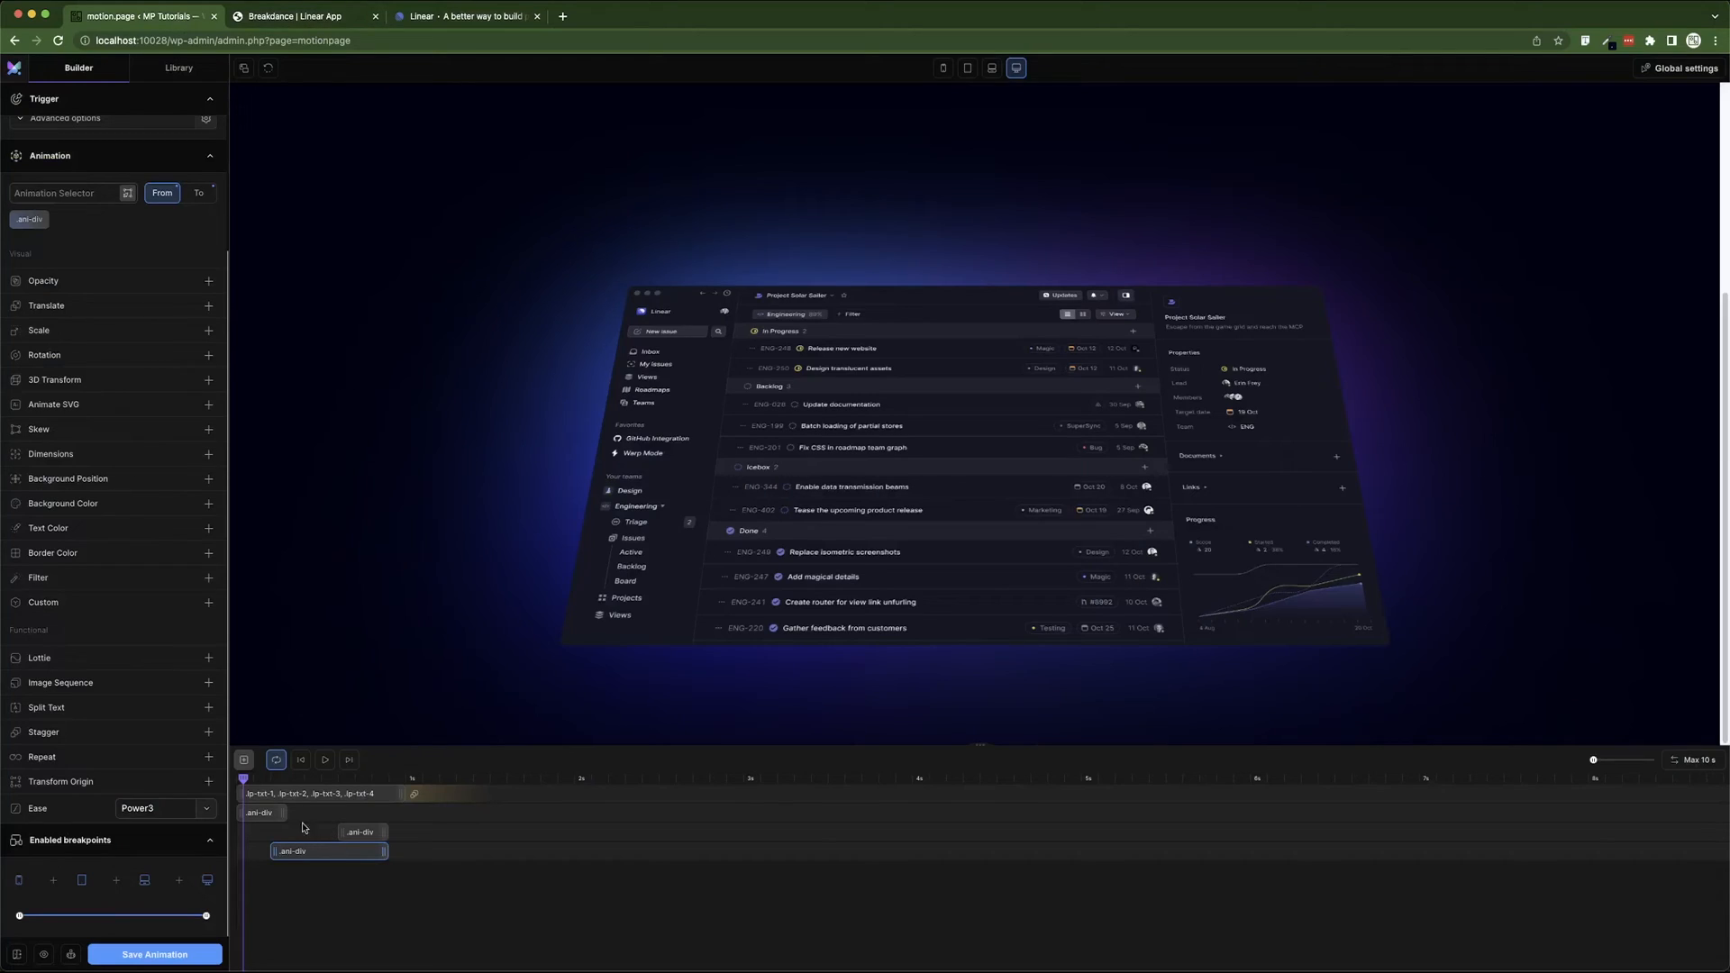
mouse_move(243, 775)
left_mouse_down()
mouse_move(388, 782)
mouse_move(244, 789)
mouse_move(270, 789)
left_mouse_up()
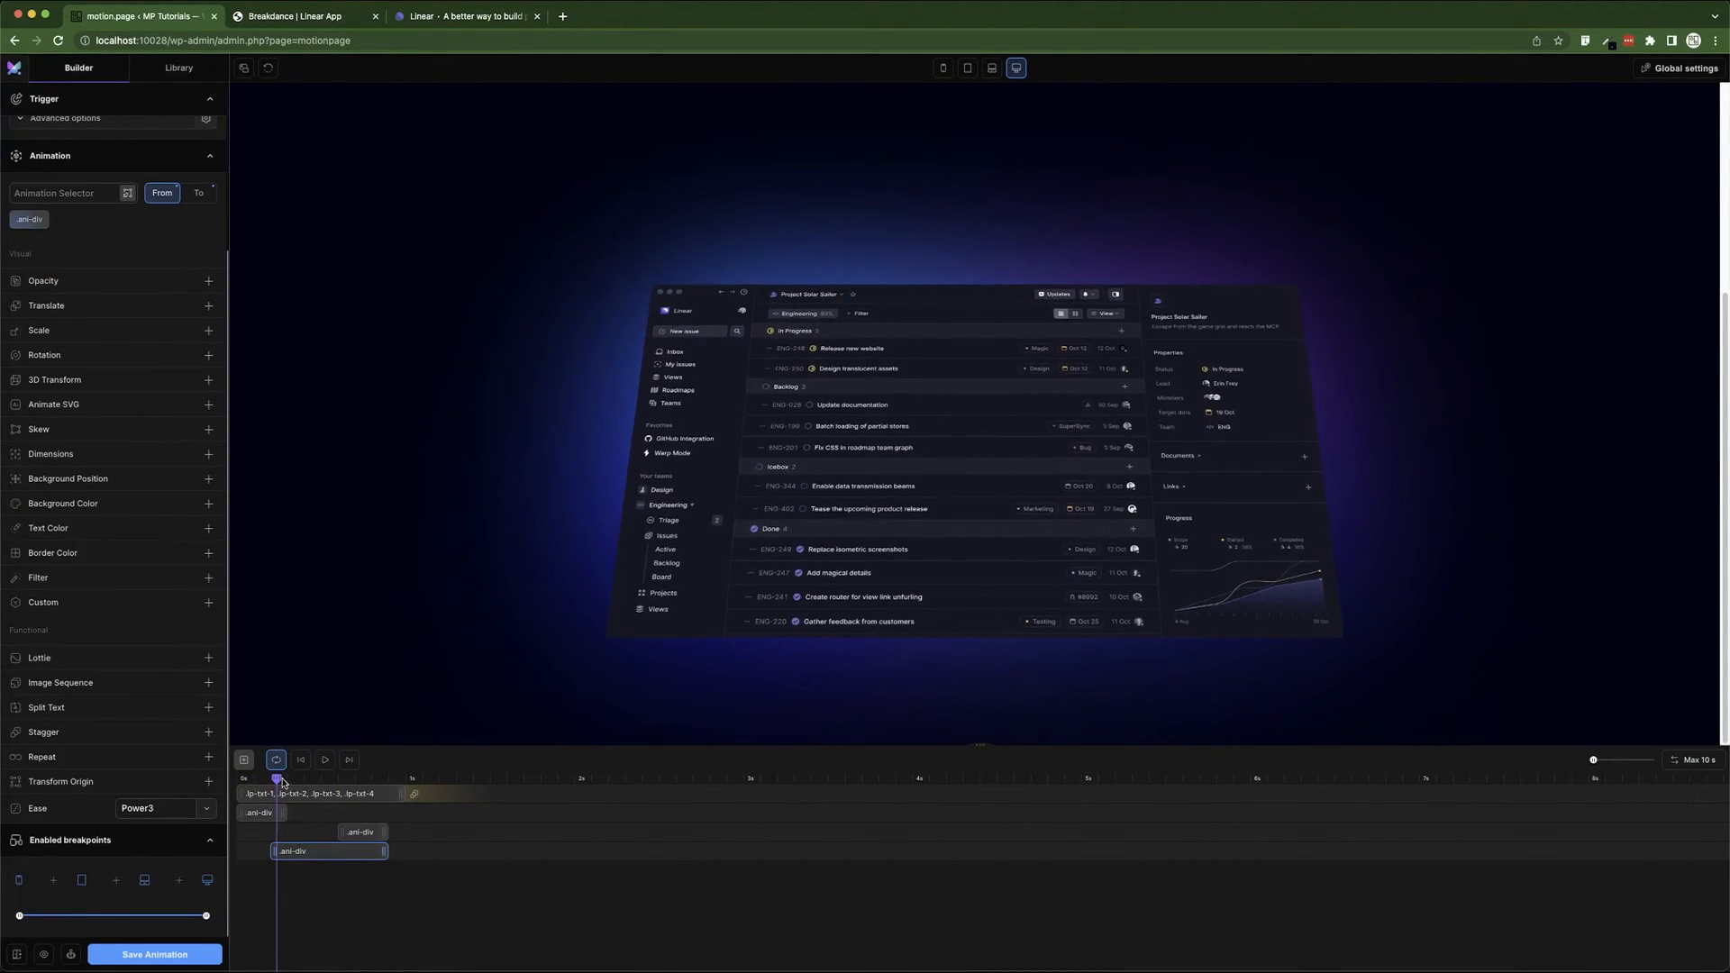
left_click_drag(281, 779, 319, 826)
left_click(301, 760)
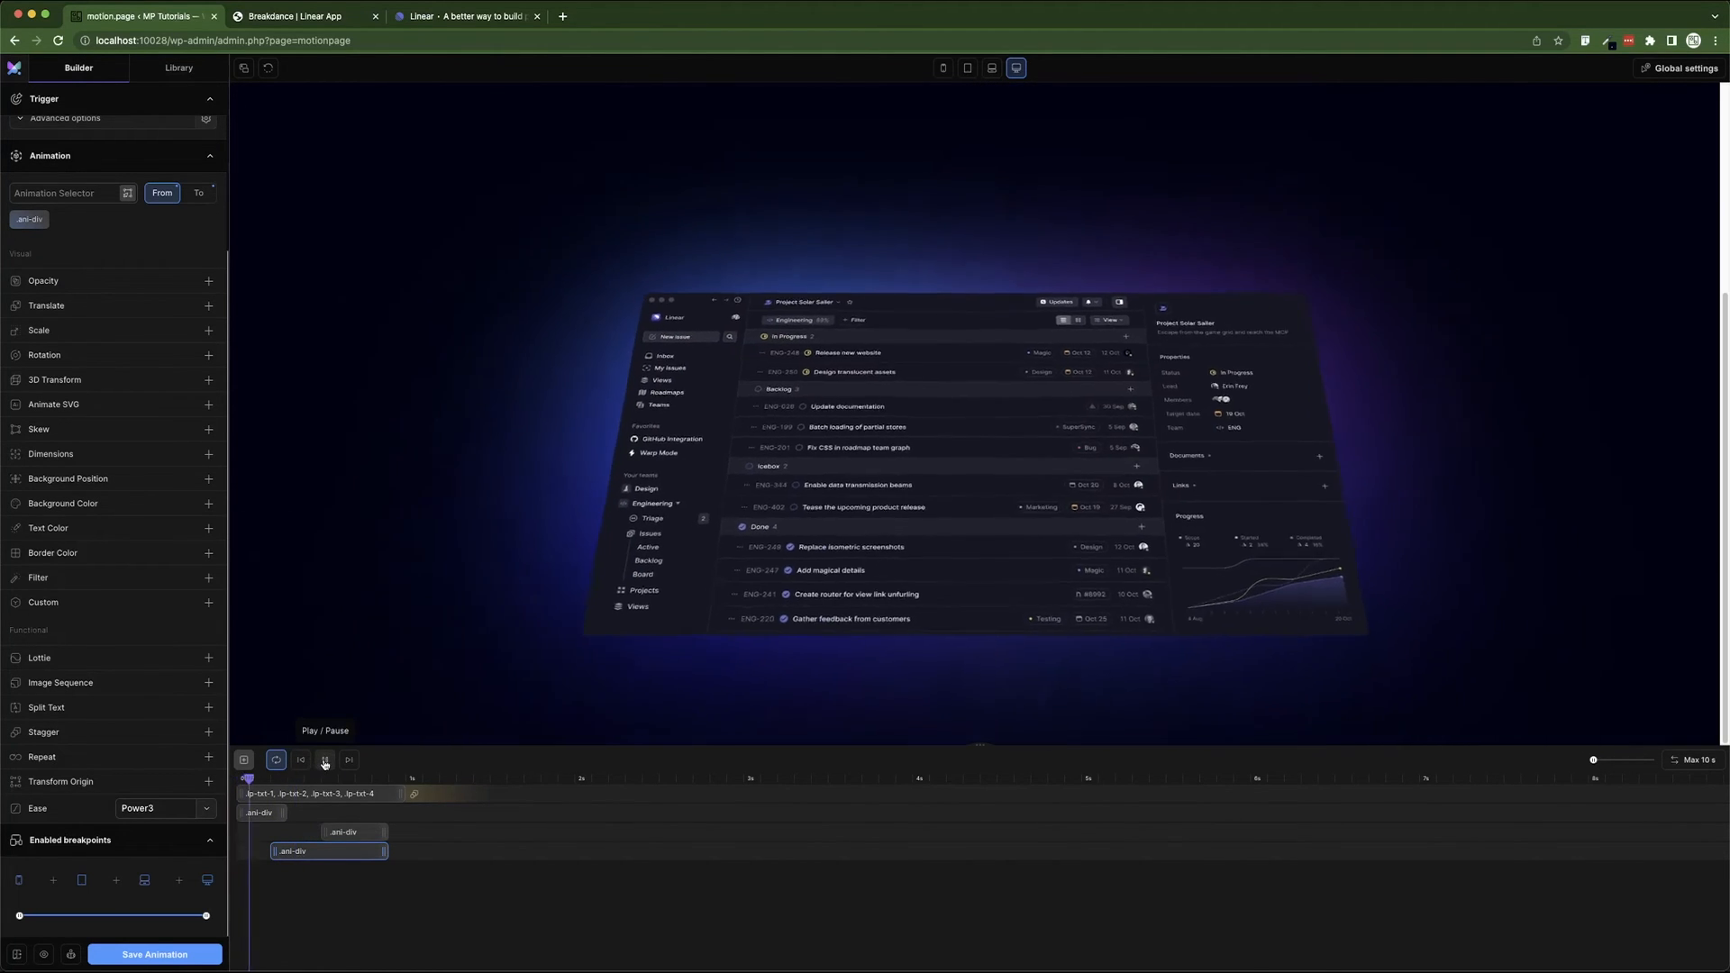
left_click(326, 759)
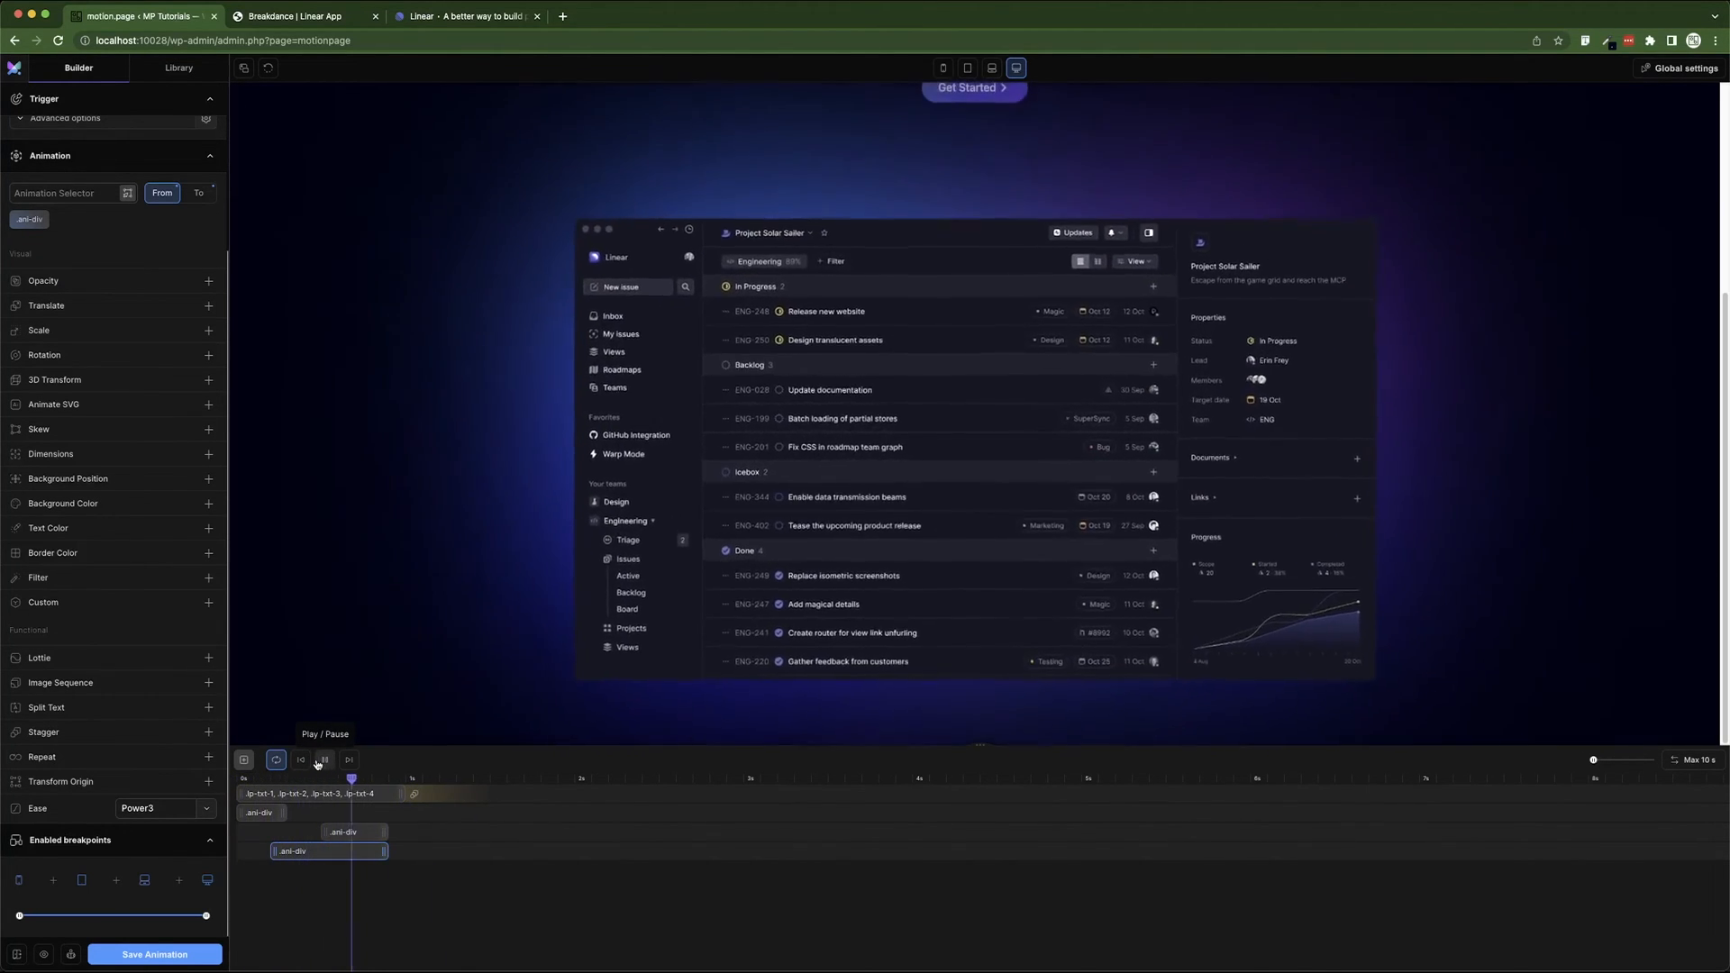
left_click(325, 759)
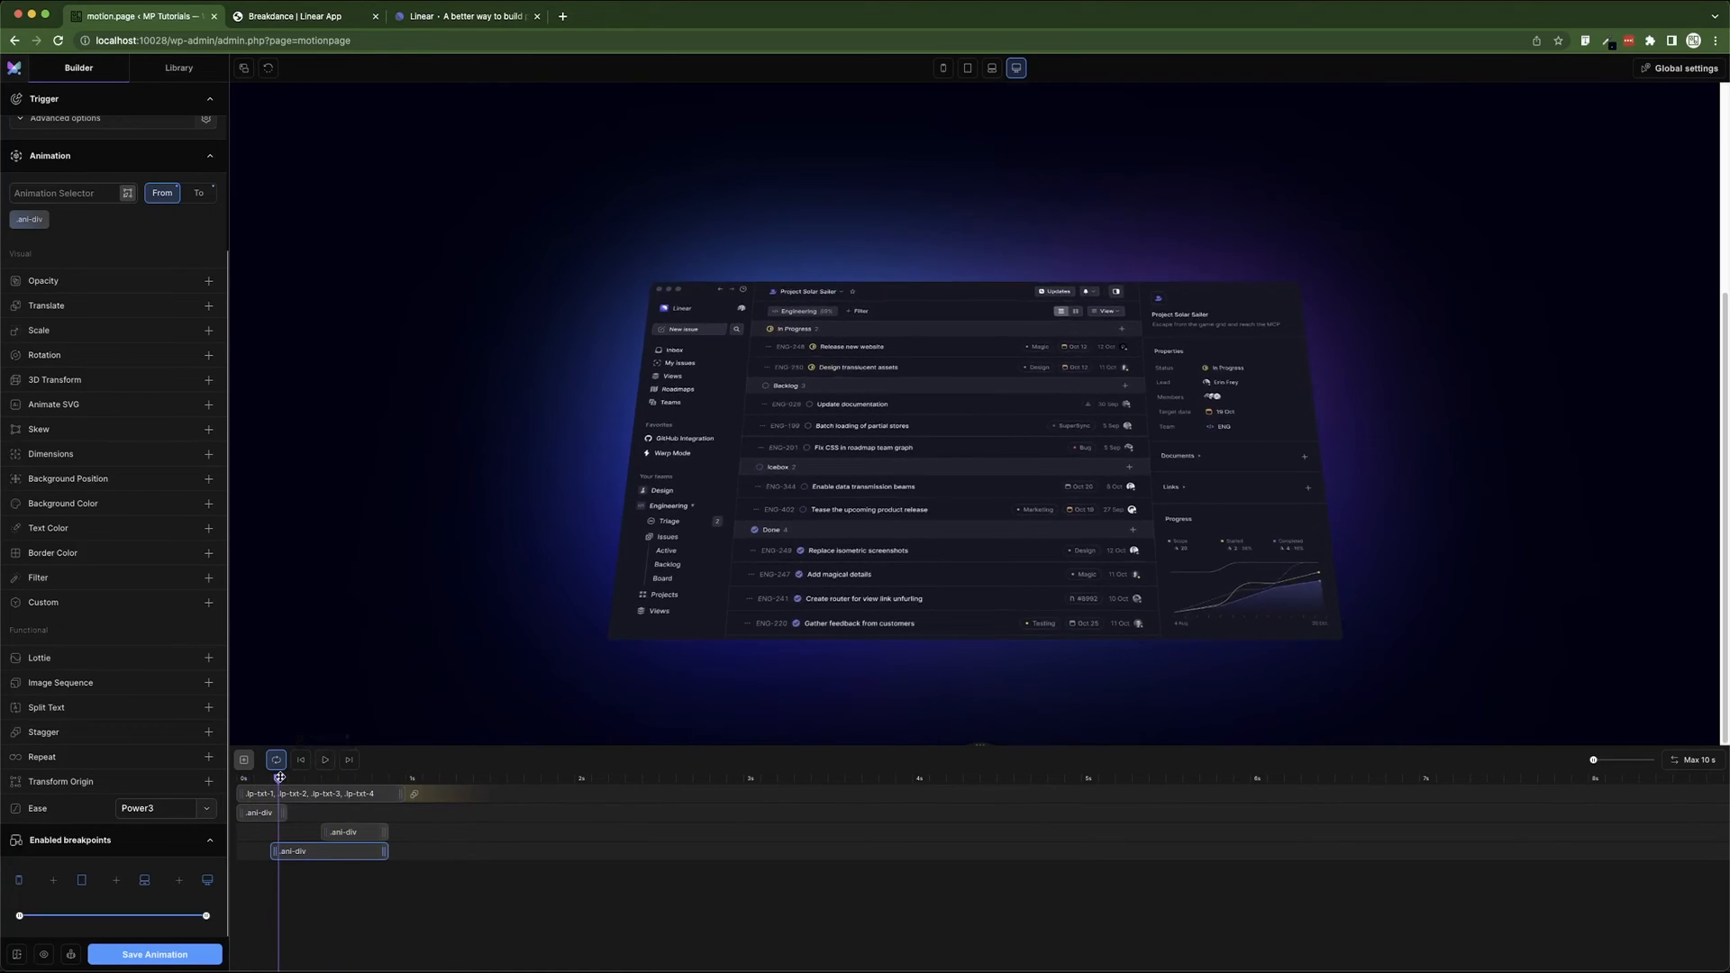
- Return the playhead to the start of the timeline and add a new animation node
left_click_drag(280, 777, 234, 797)
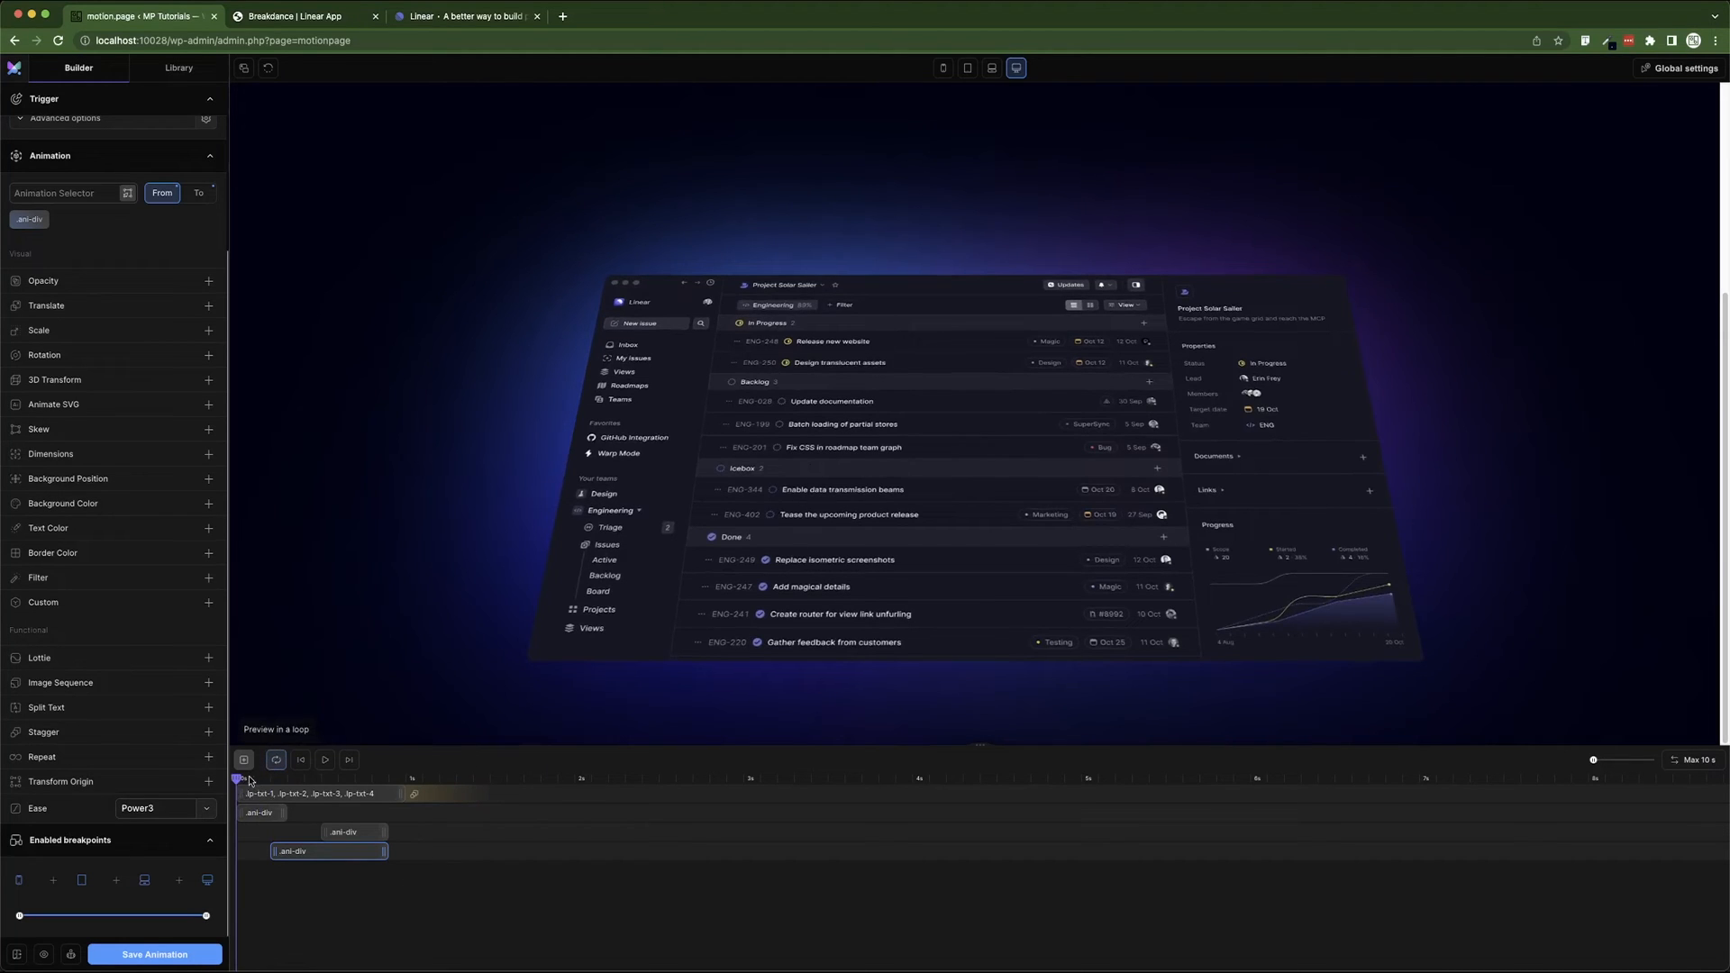
mouse_move(237, 777)
left_mouse_down()
mouse_move(341, 779)
mouse_move(236, 781)
left_mouse_up()
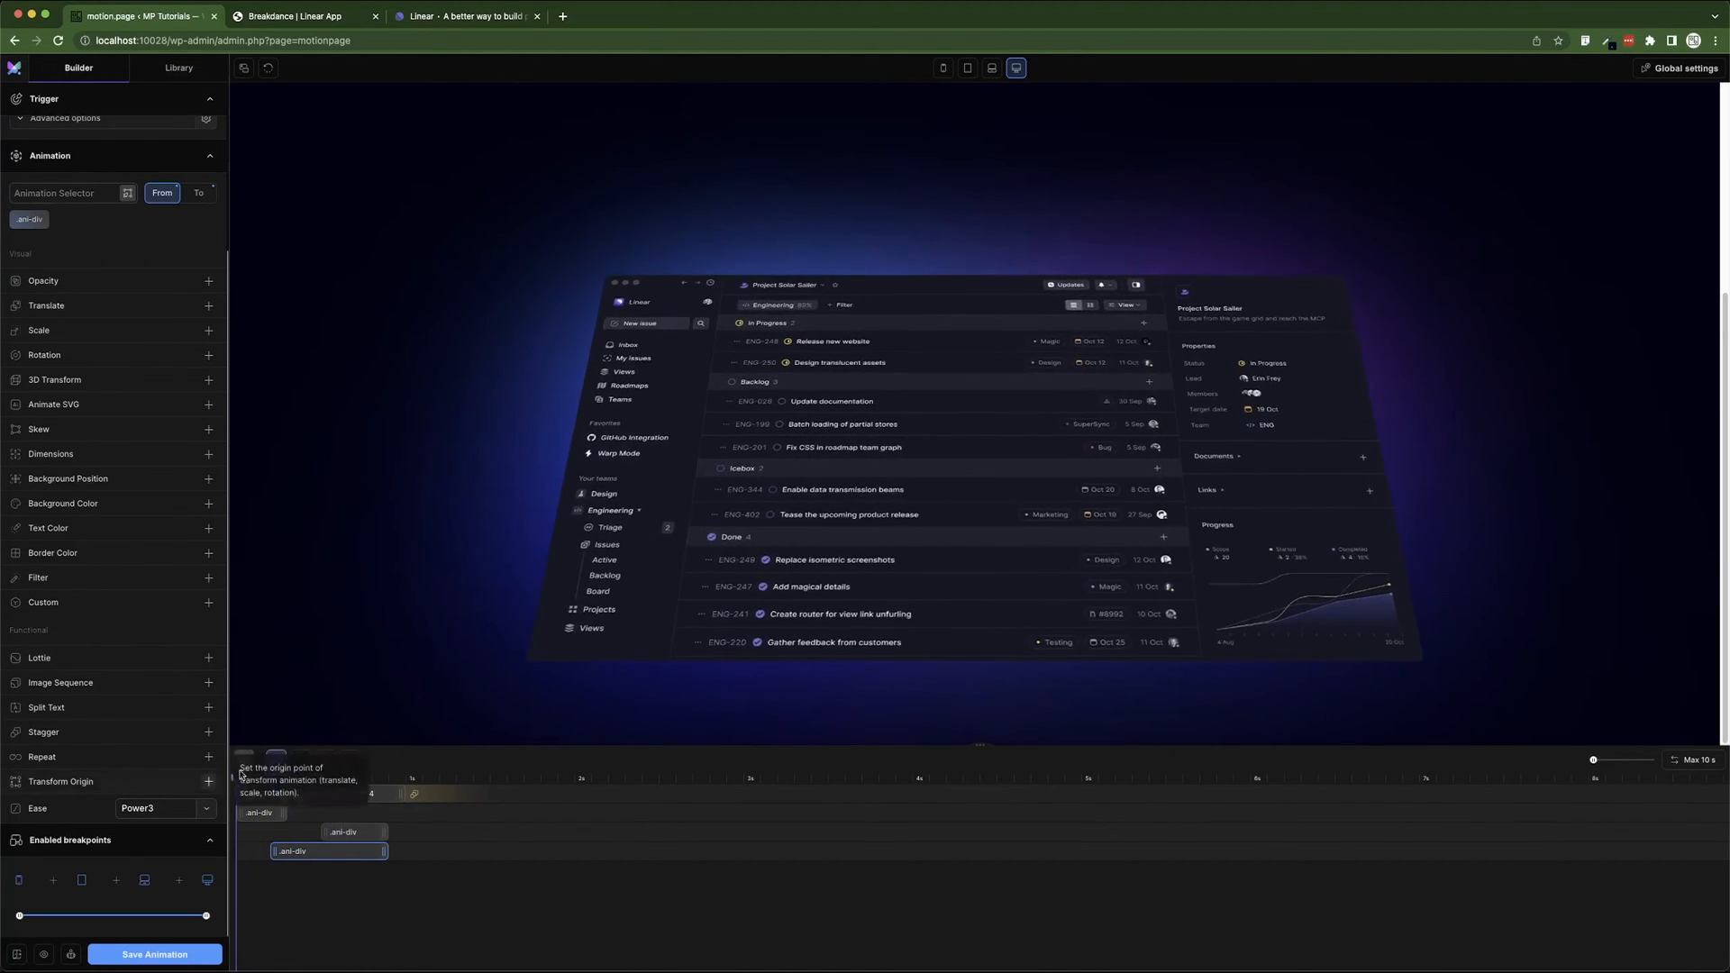
left_click(243, 760)
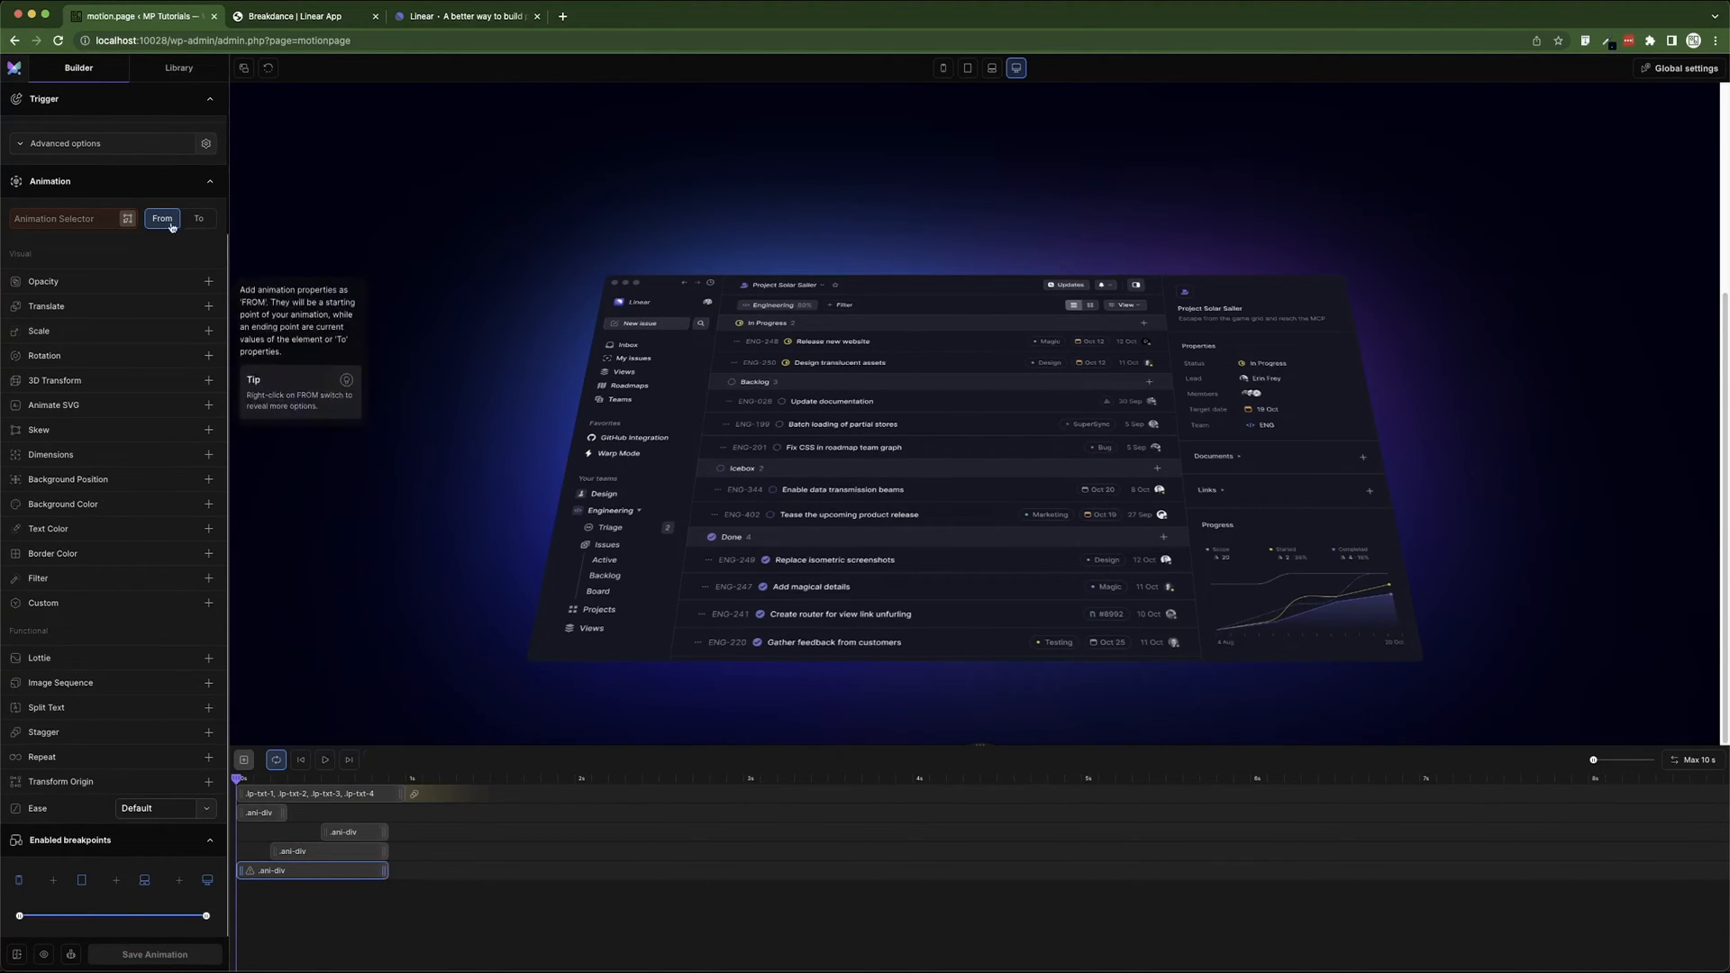
- Switch to Breakdance and check the class assigned to the screenshot's Image element in its advanced settings
left_click(300, 17)
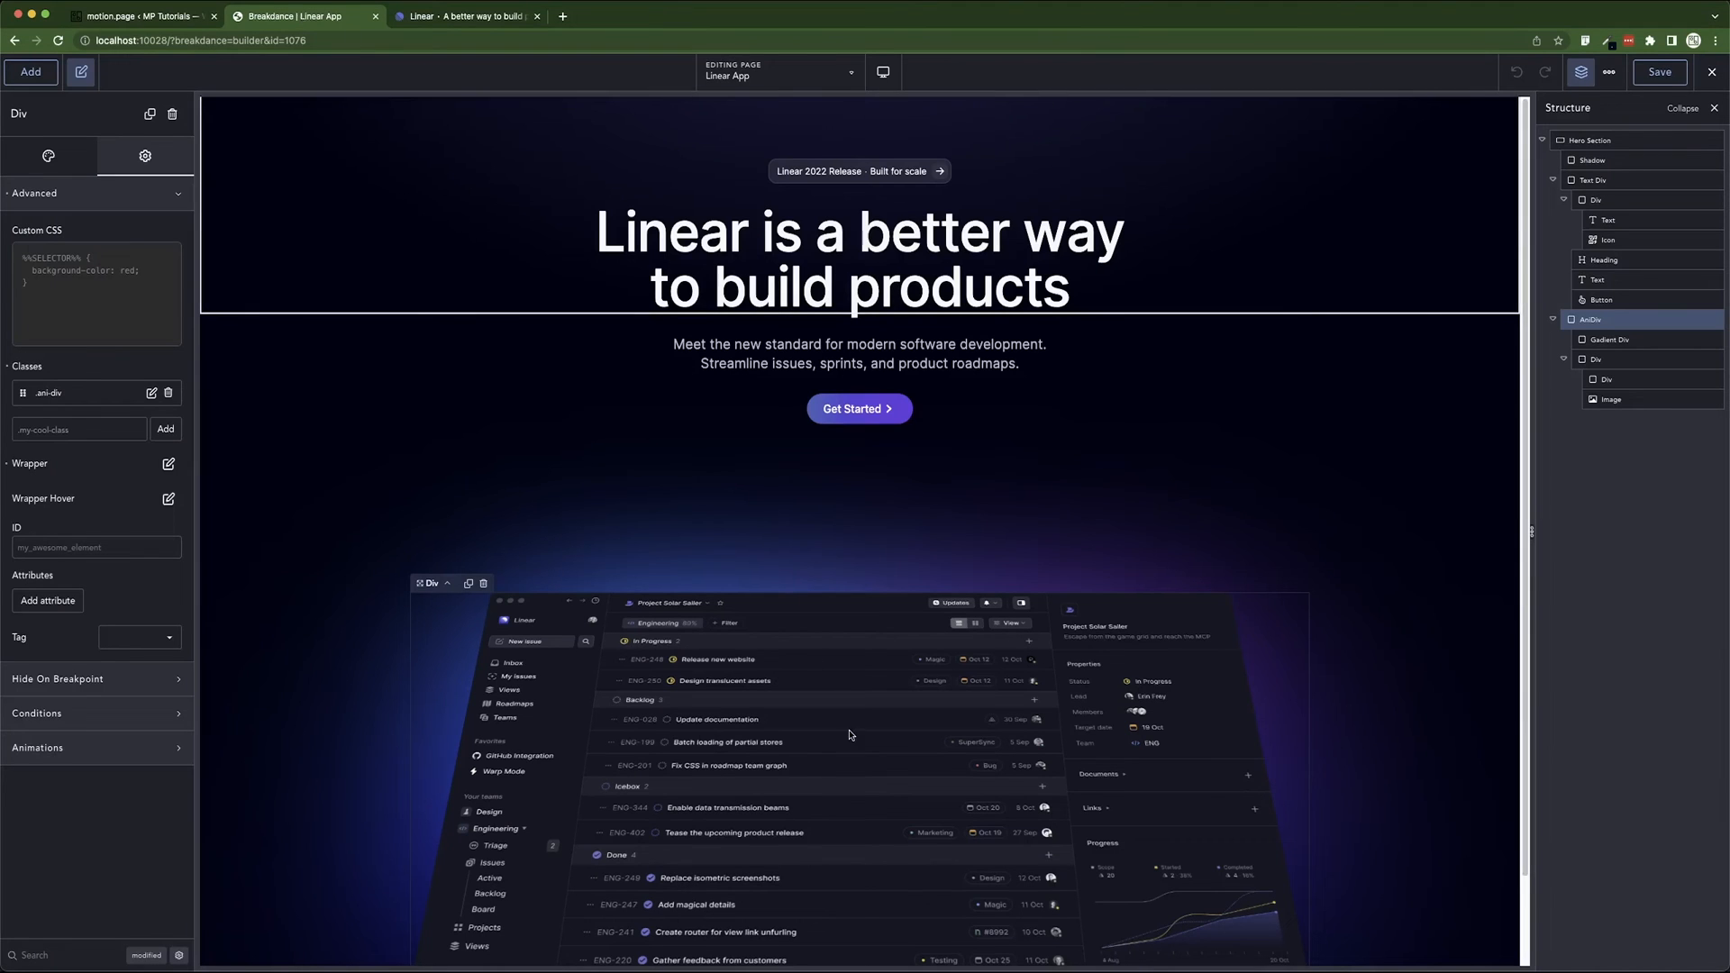
left_click(1611, 400)
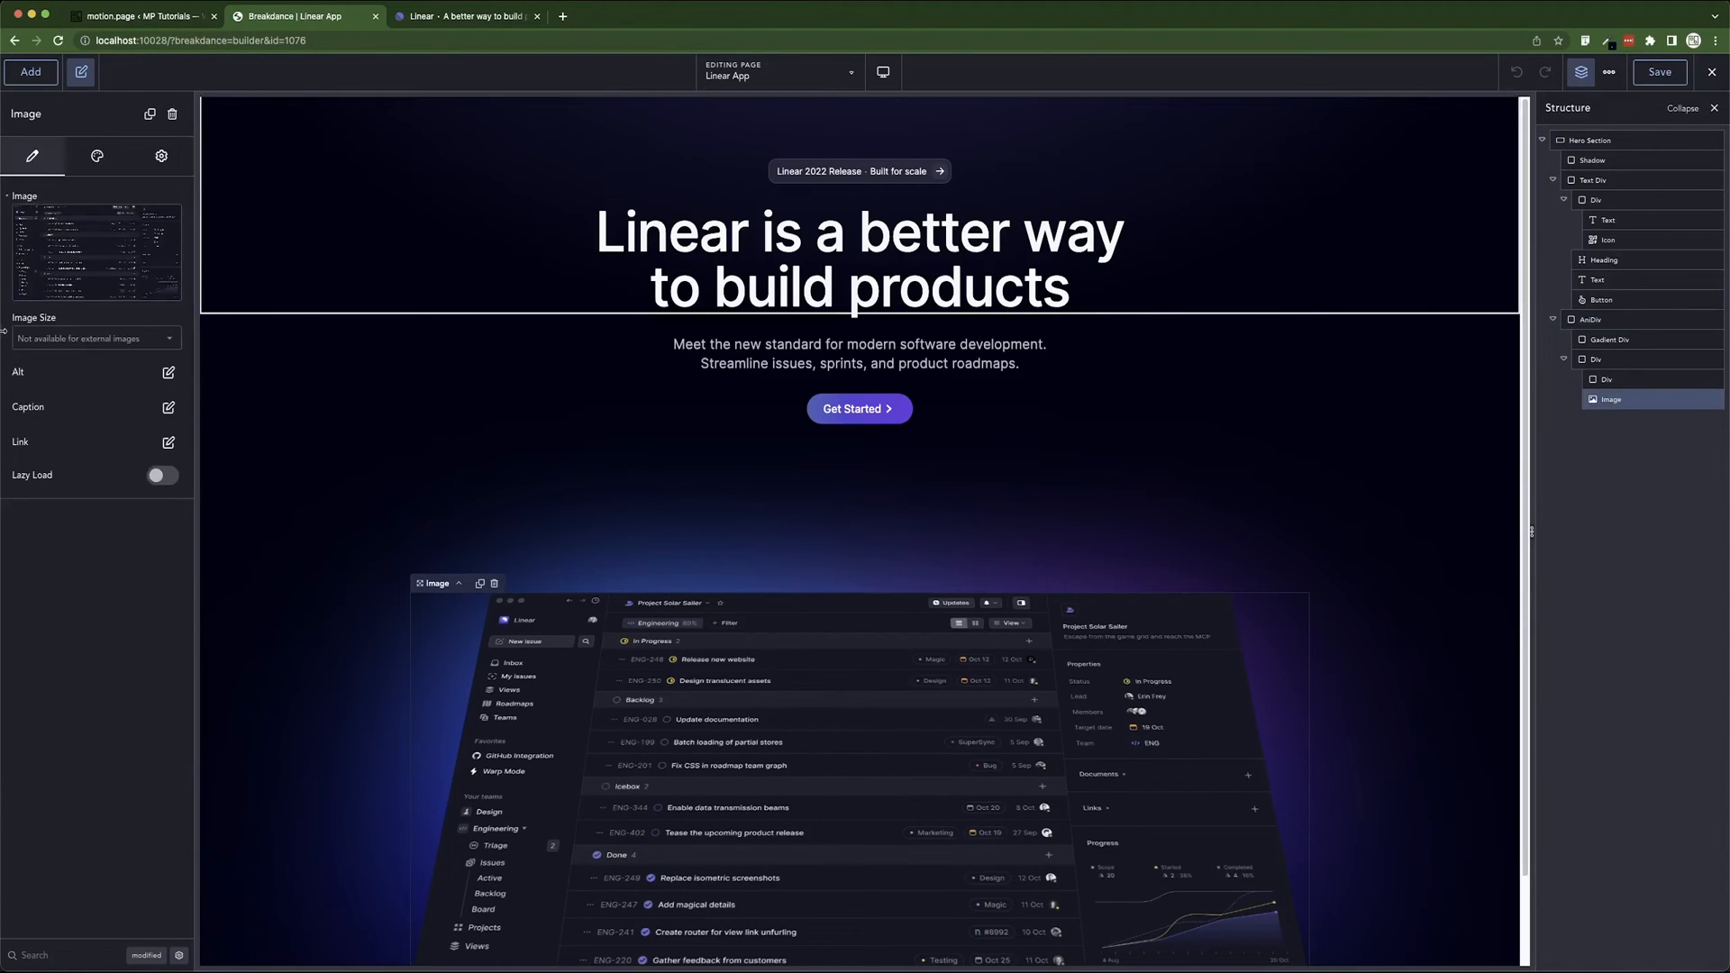
left_click(163, 156)
left_click(76, 201)
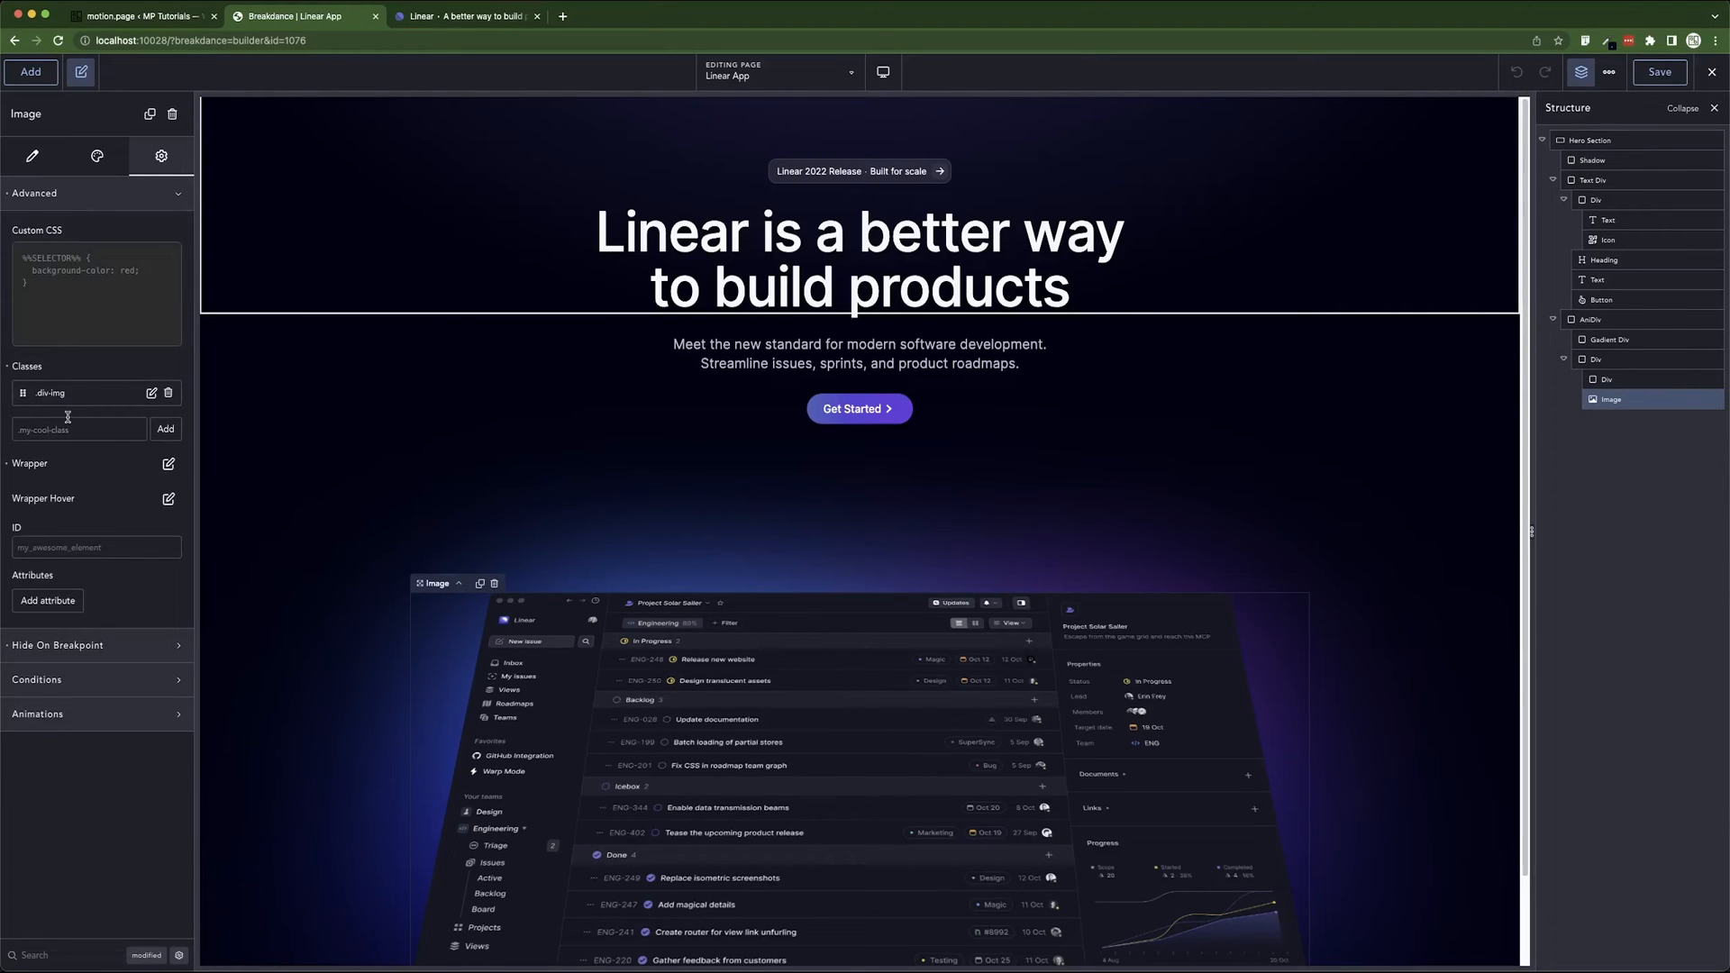
- Switch back to Motion.page and set the new node's animation selector to .div-img
left_click(157, 13)
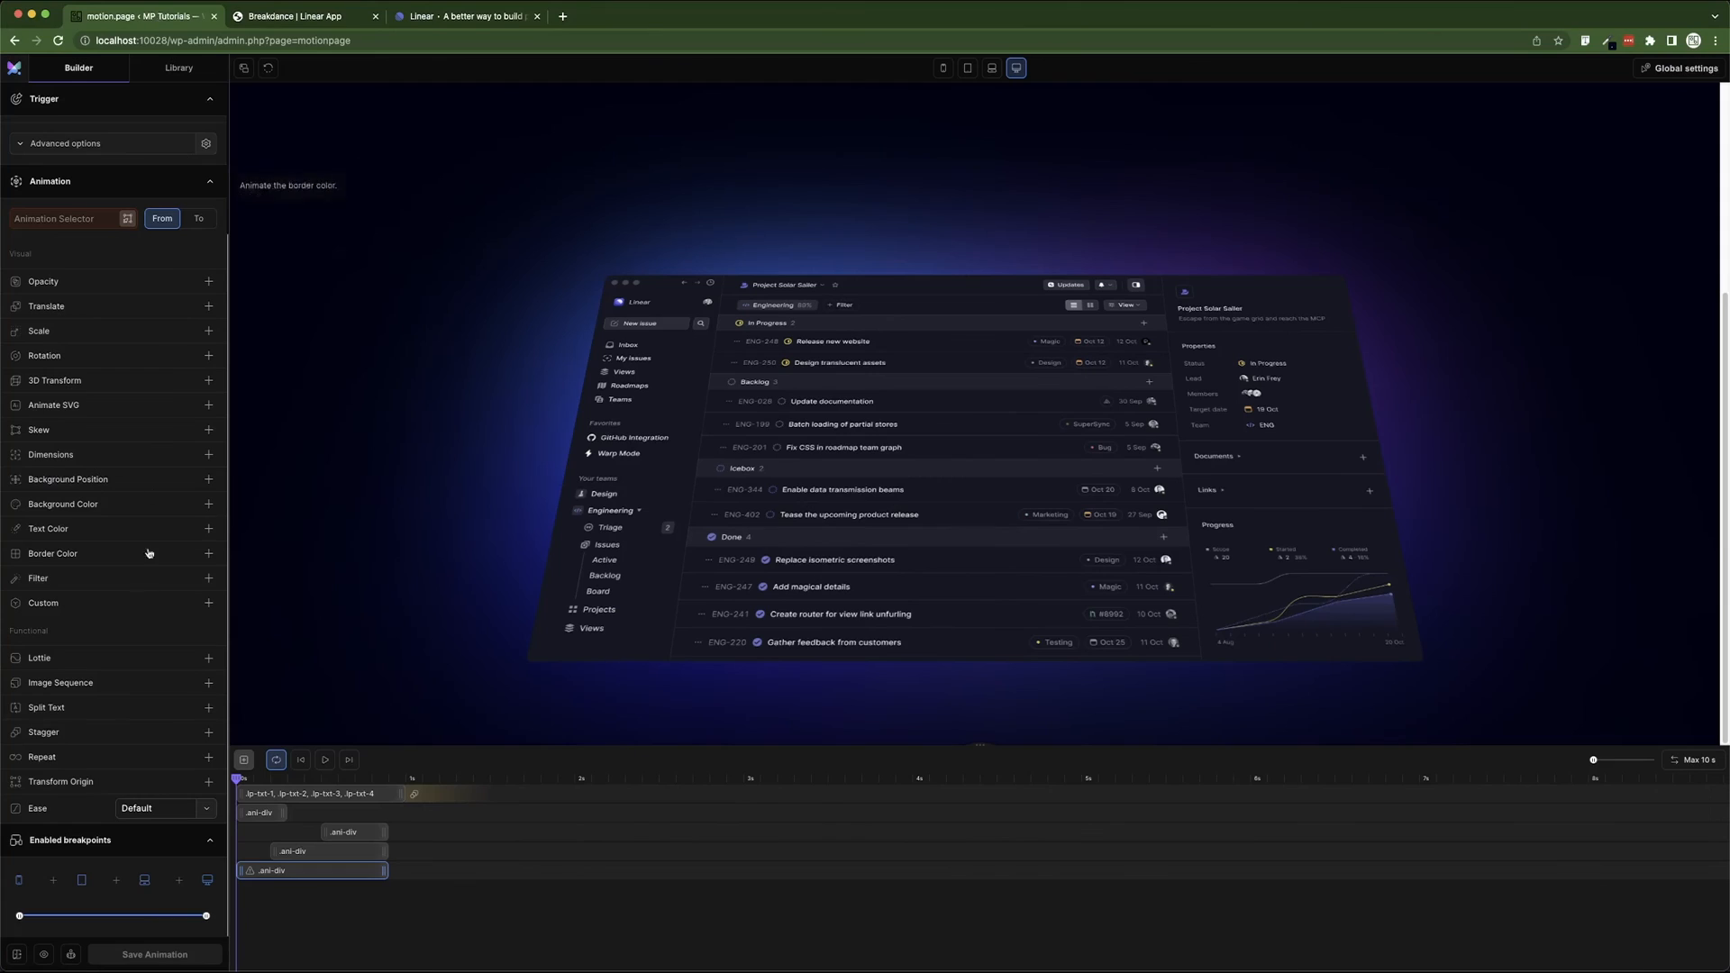
left_click(78, 216)
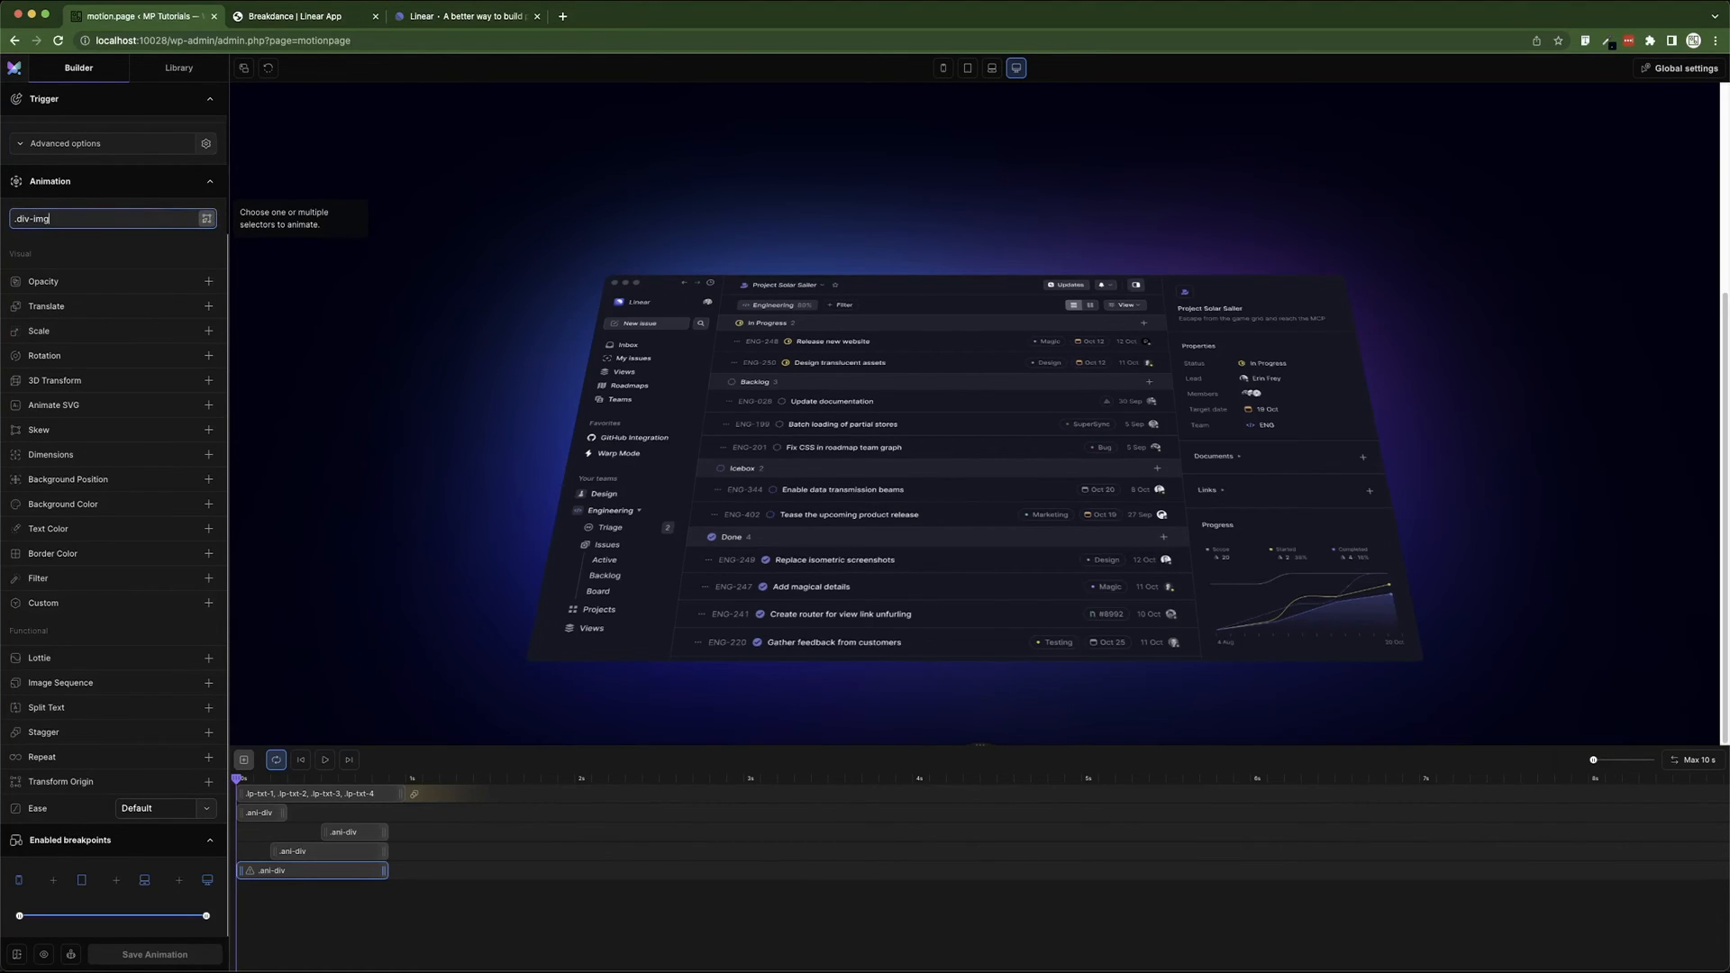
type(".div-img")
key("Return")
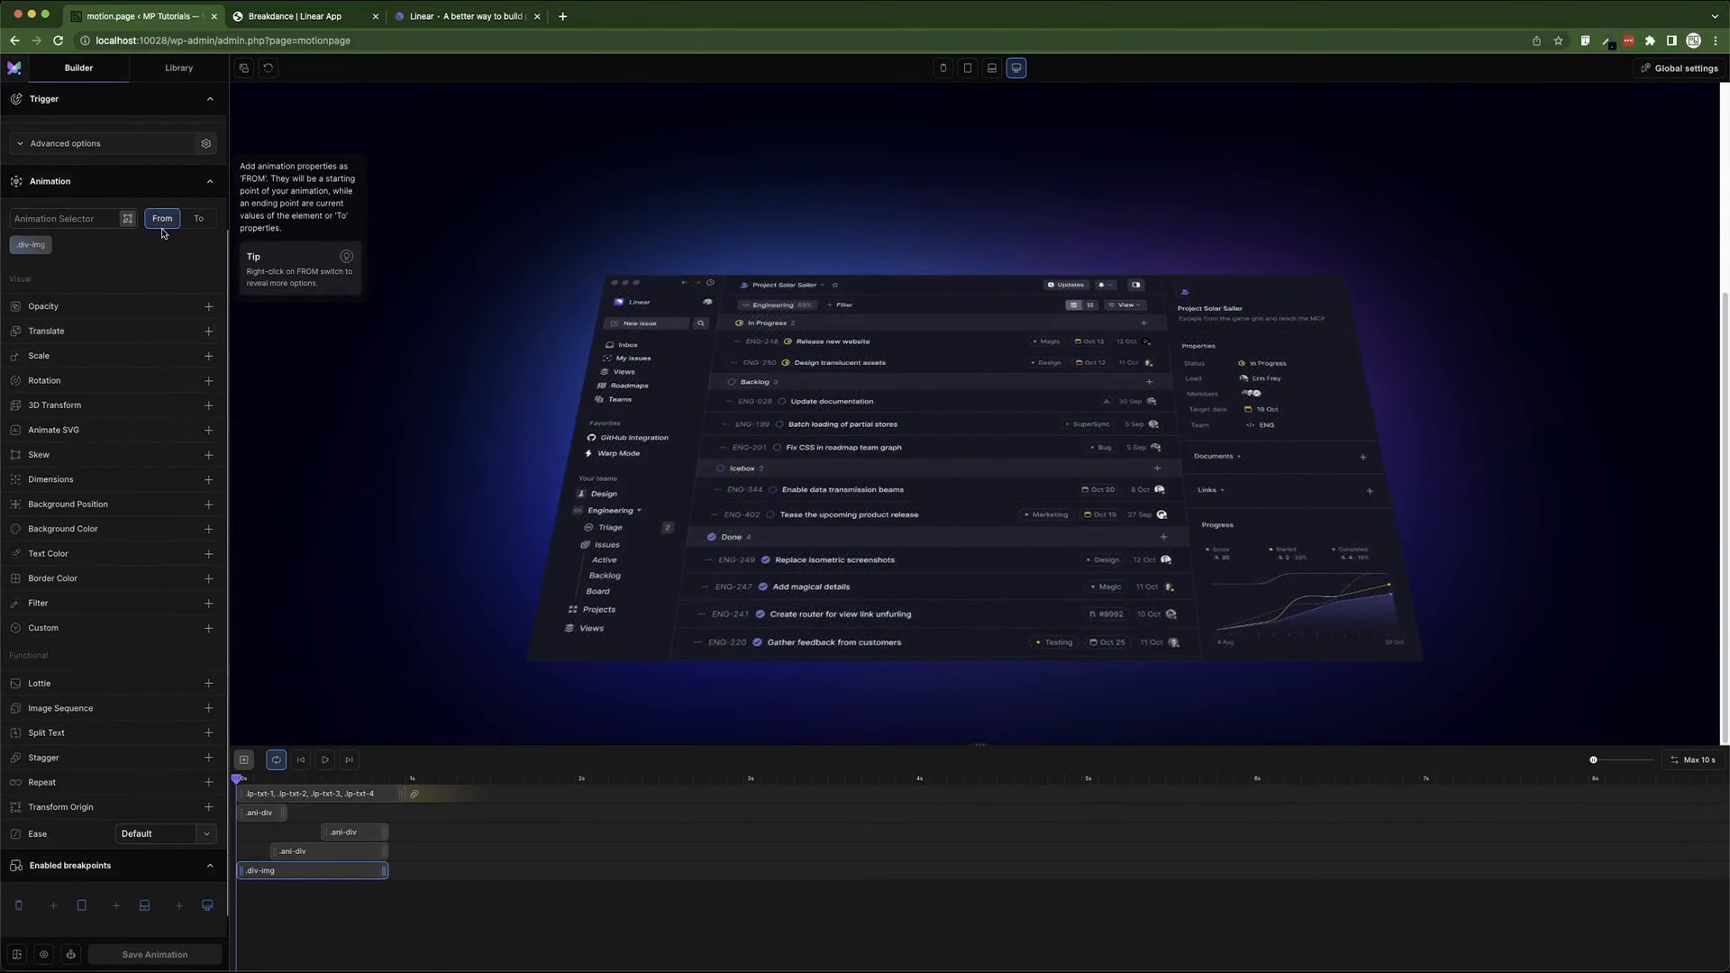
- Add Opacity 0 to the .div-img node's From state and save the animation
left_click(176, 308)
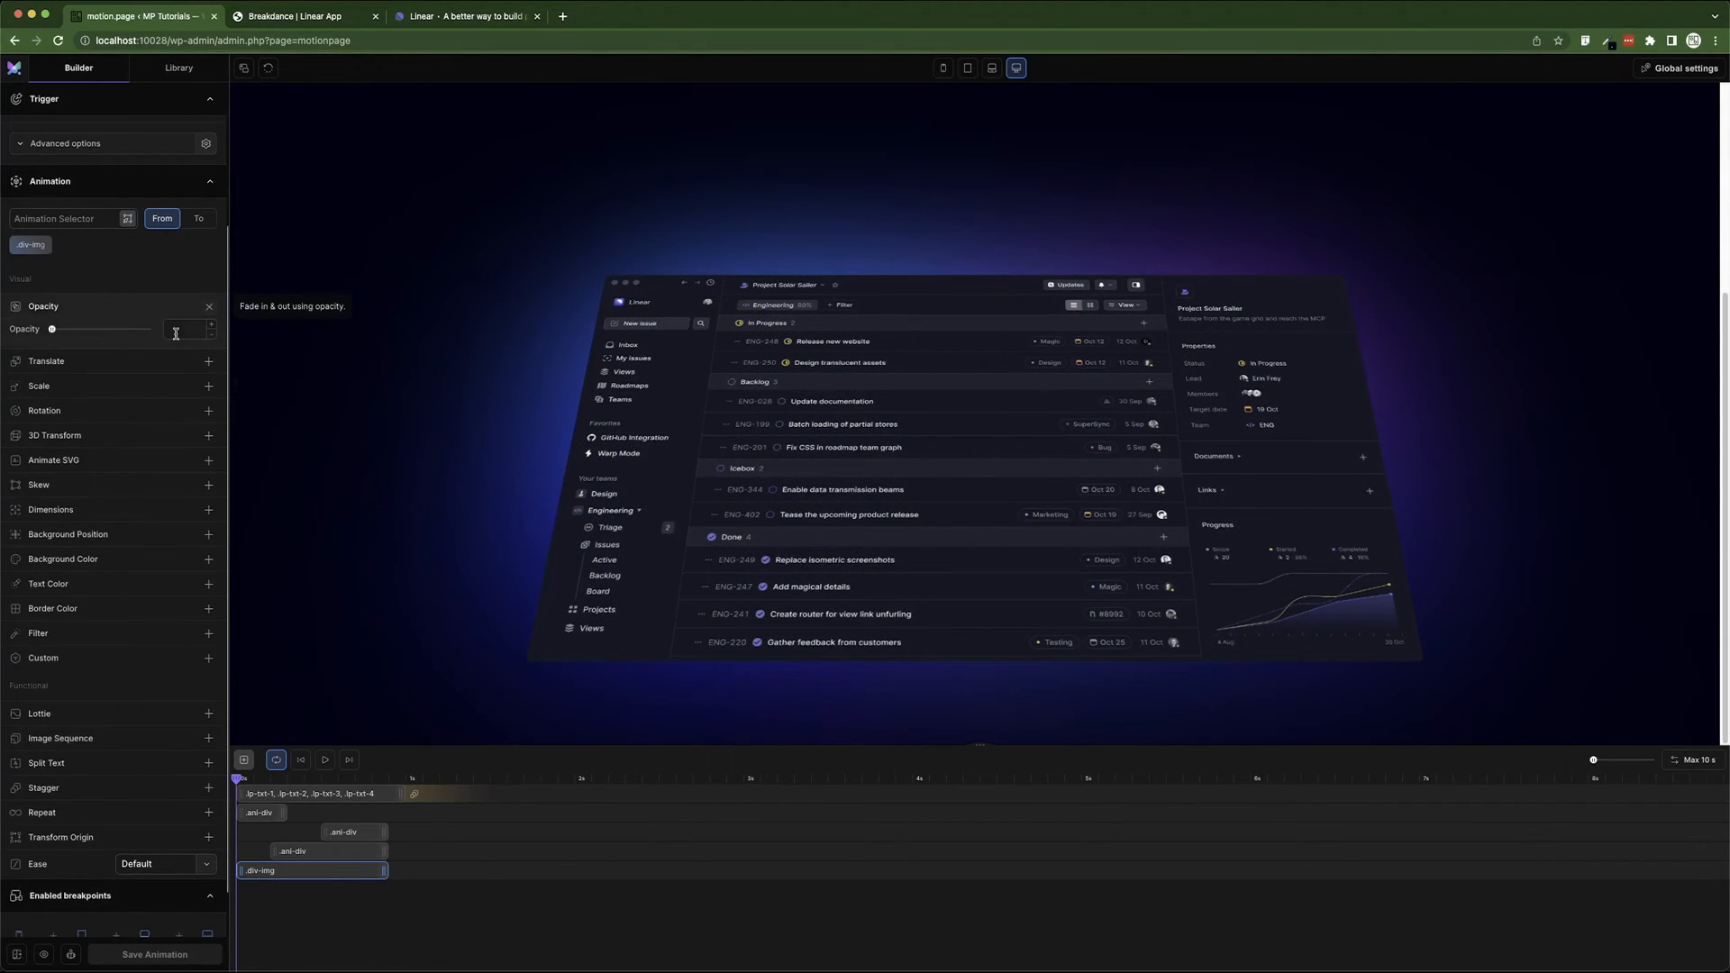
left_click(176, 333)
type("0")
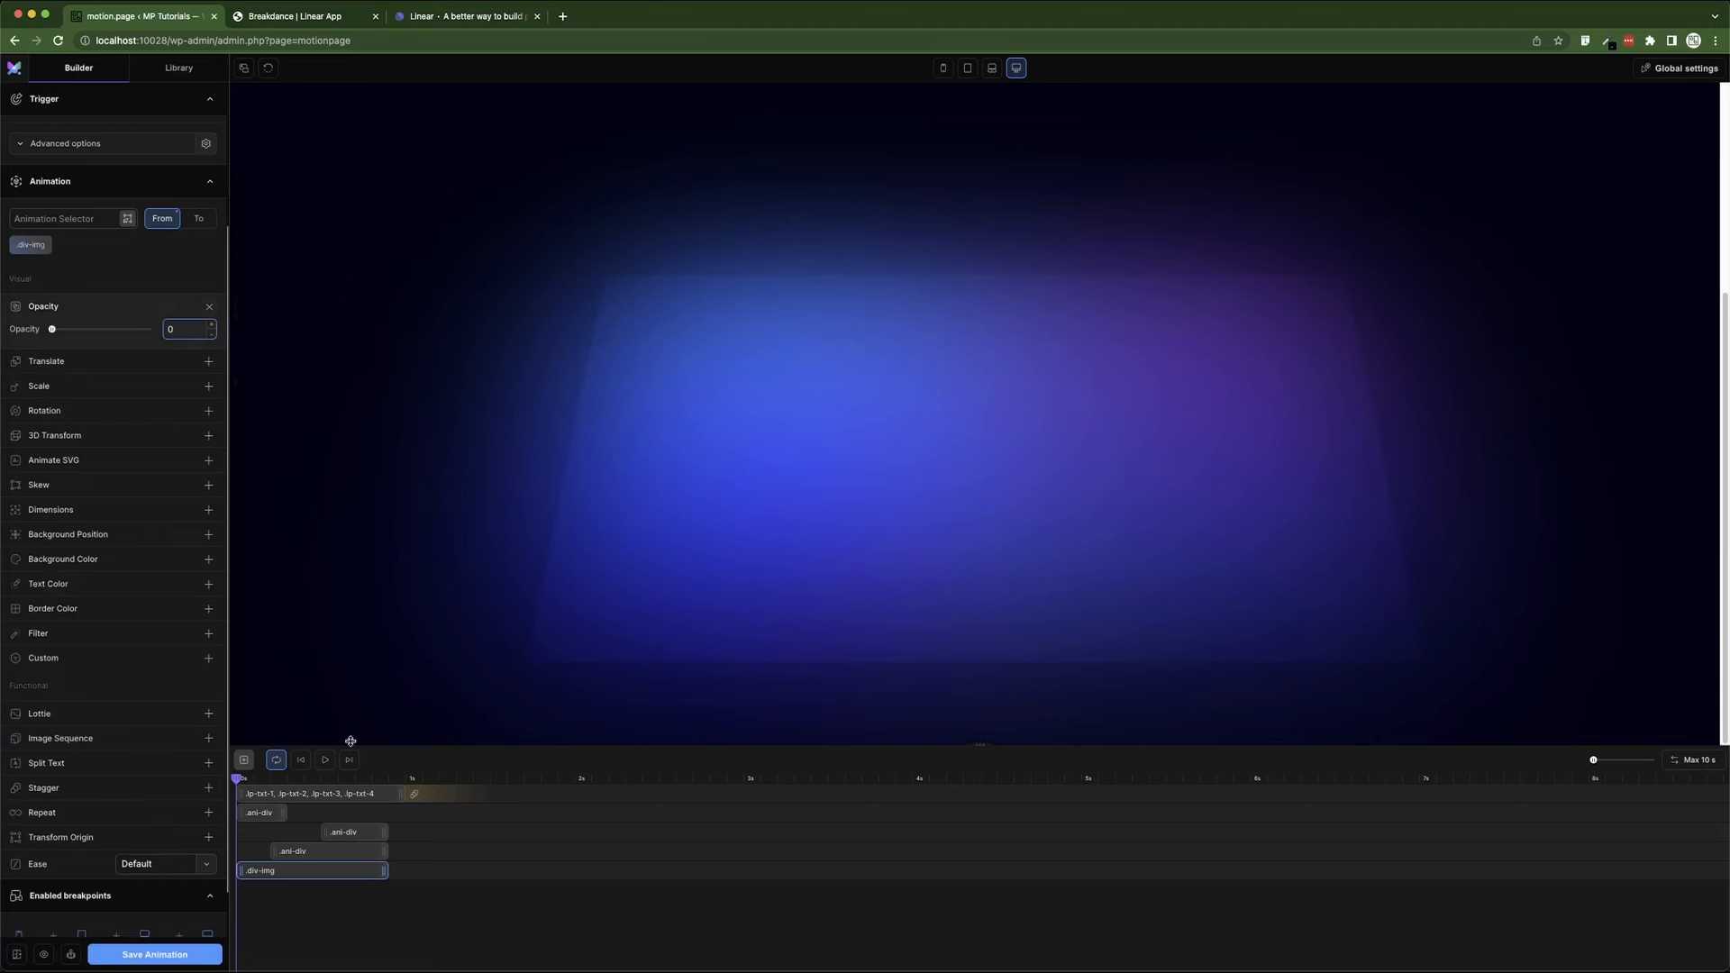
left_click(311, 768)
left_click(187, 948)
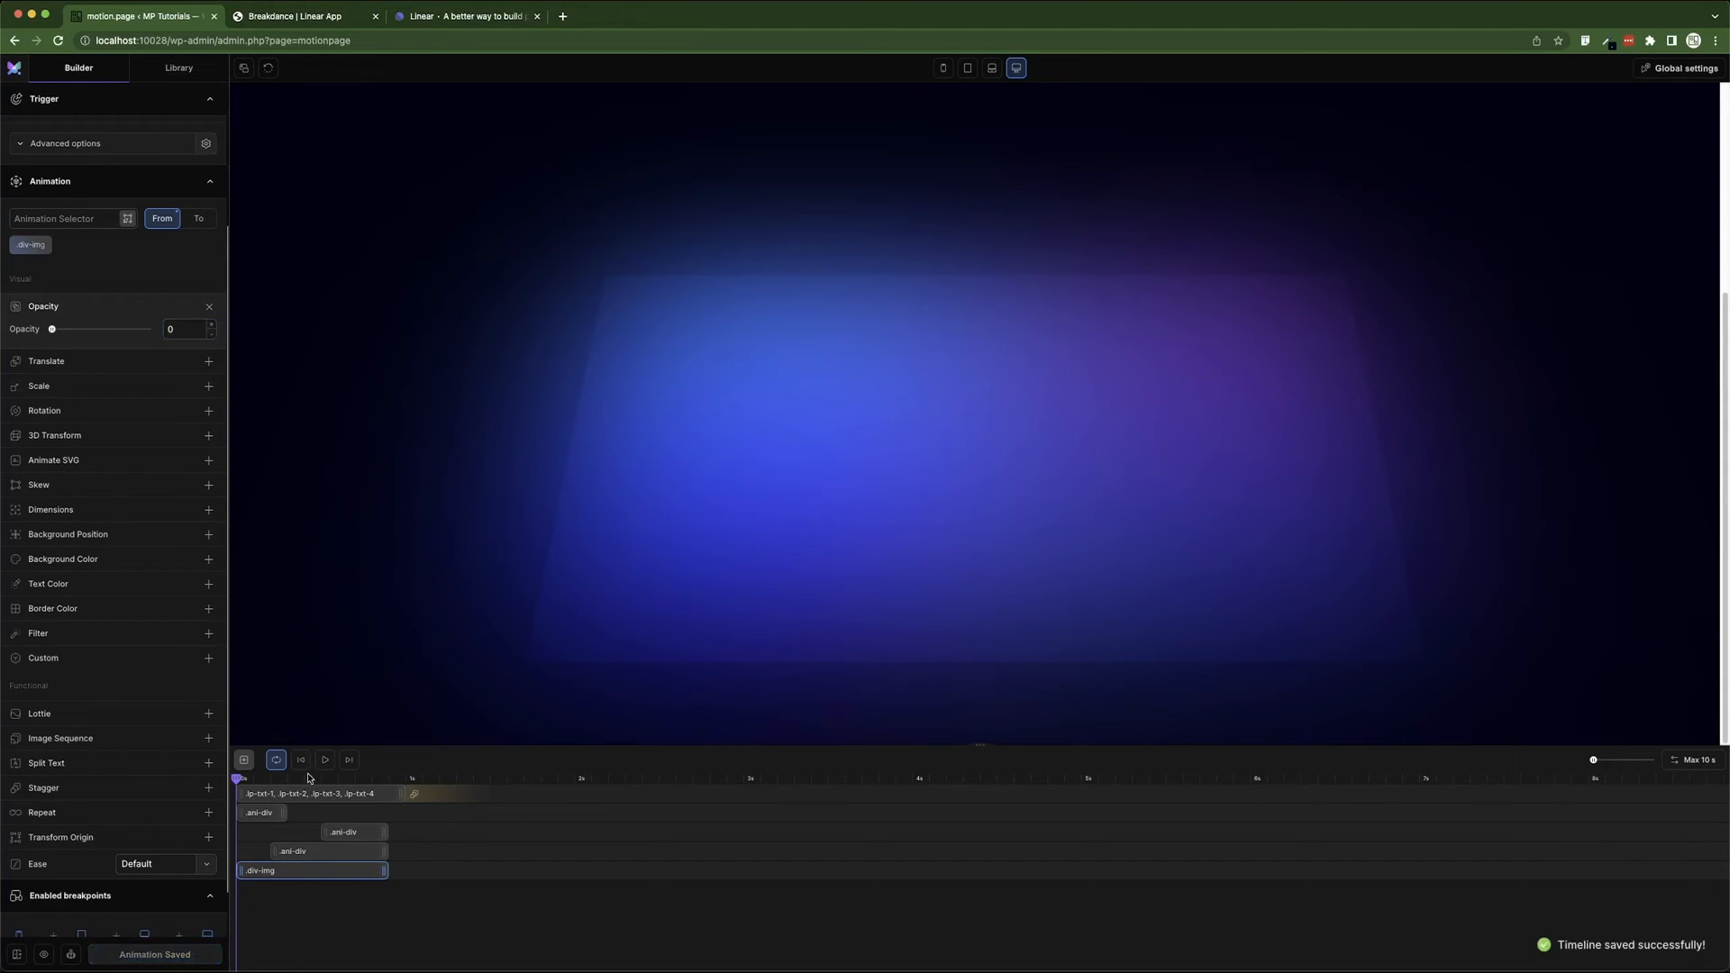
- Preview the fade-in, move the .div-img node's start to about 0.2 s and save the animation
left_click(327, 763)
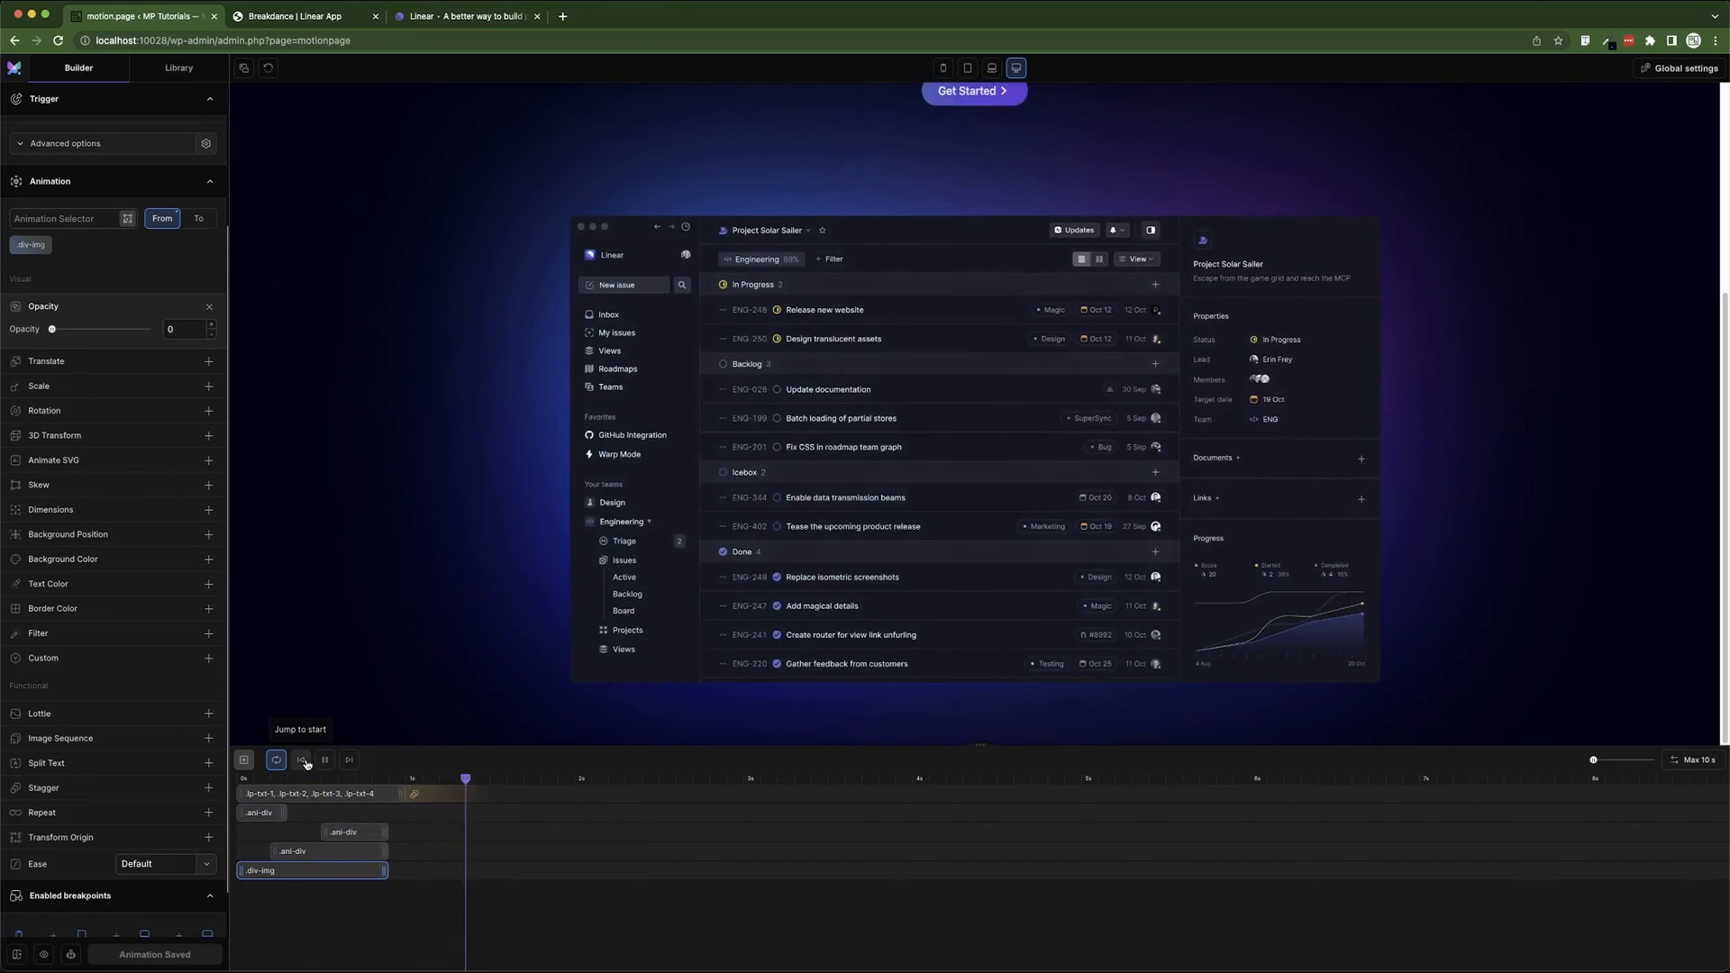
left_click(325, 760)
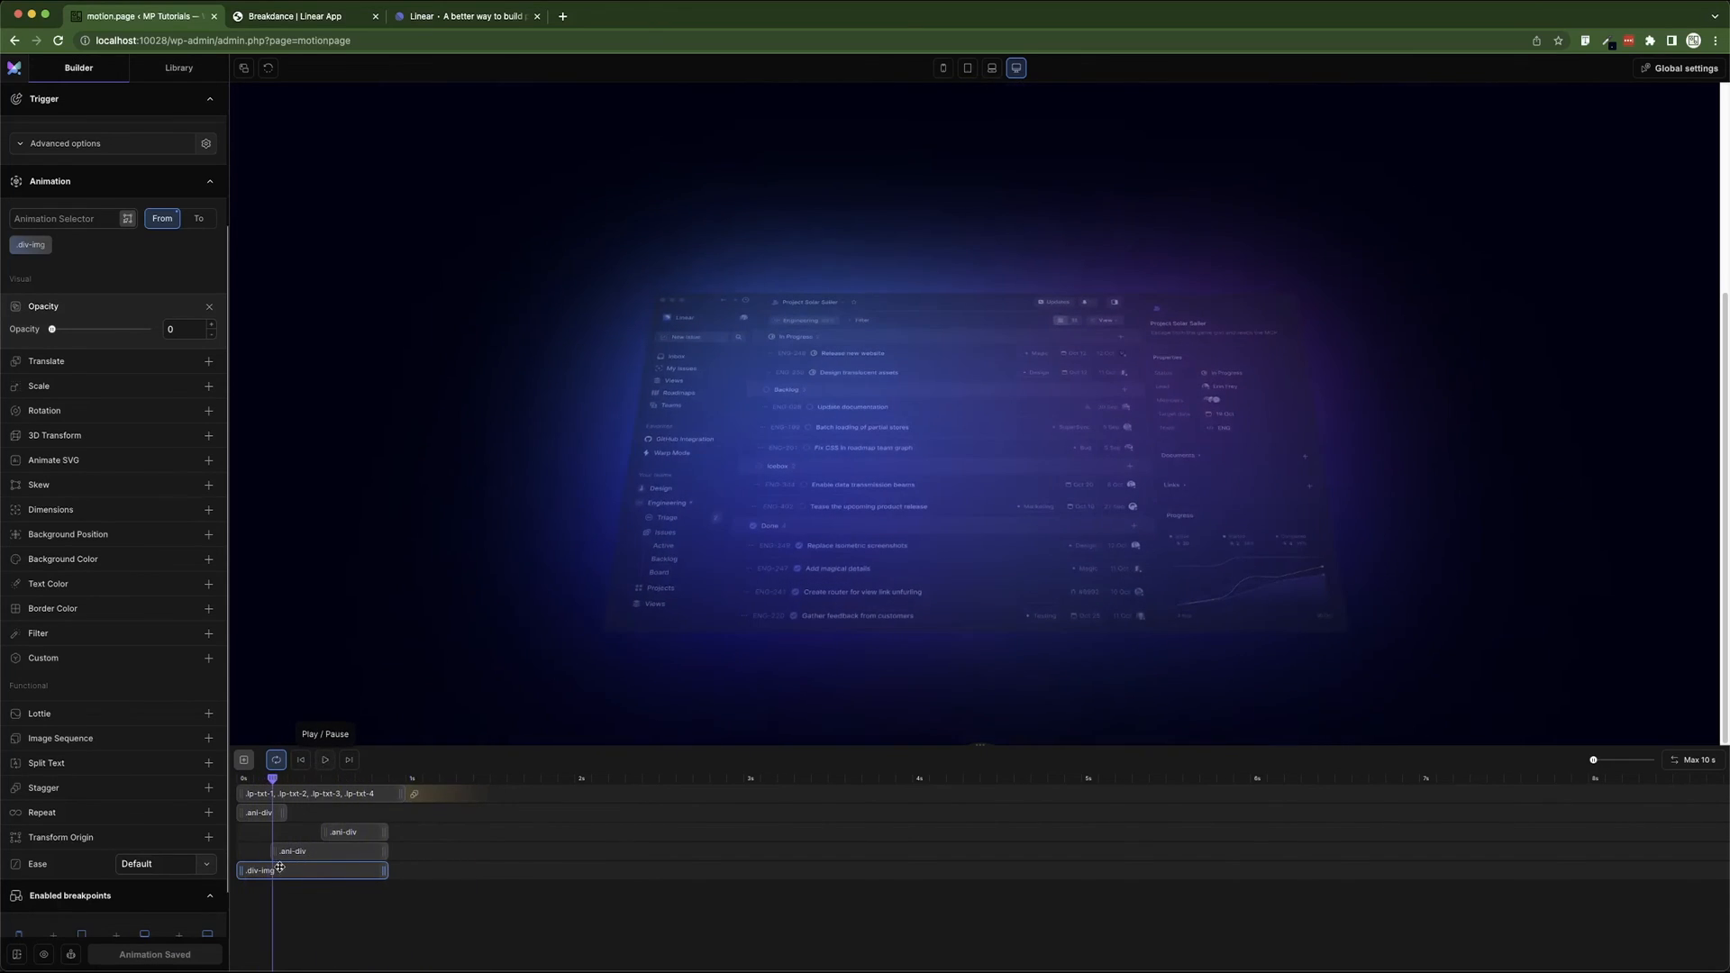
left_click_drag(244, 874, 280, 870)
left_click(297, 763)
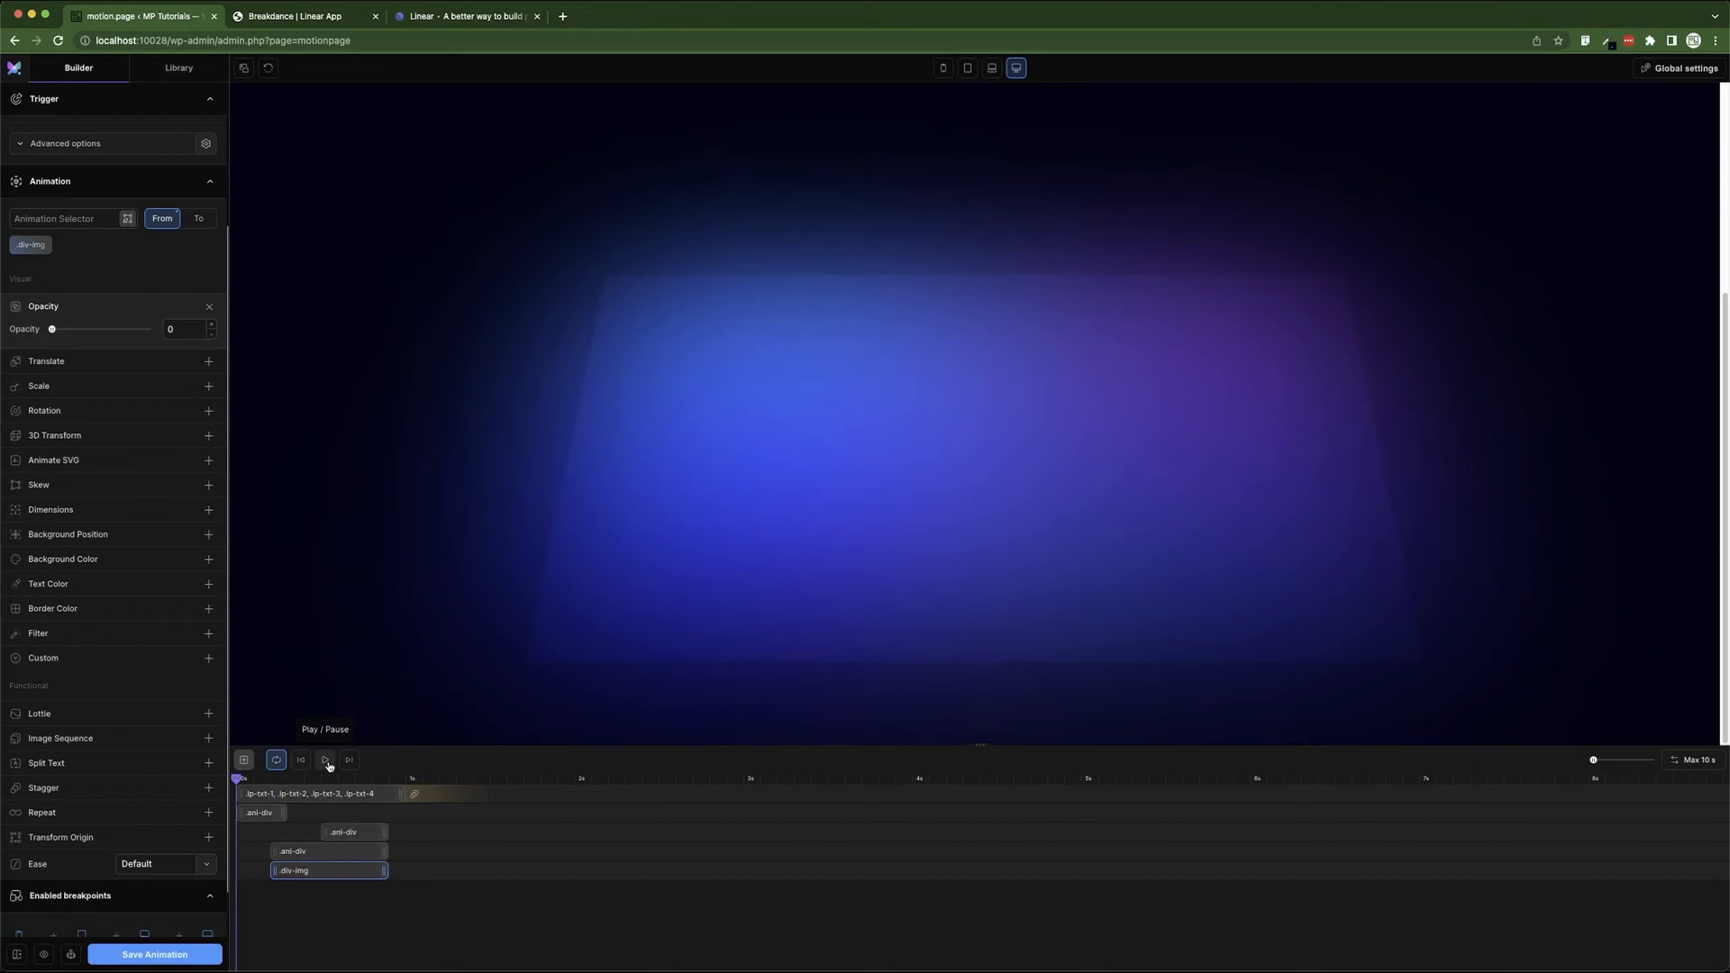
key("ctrl+s")
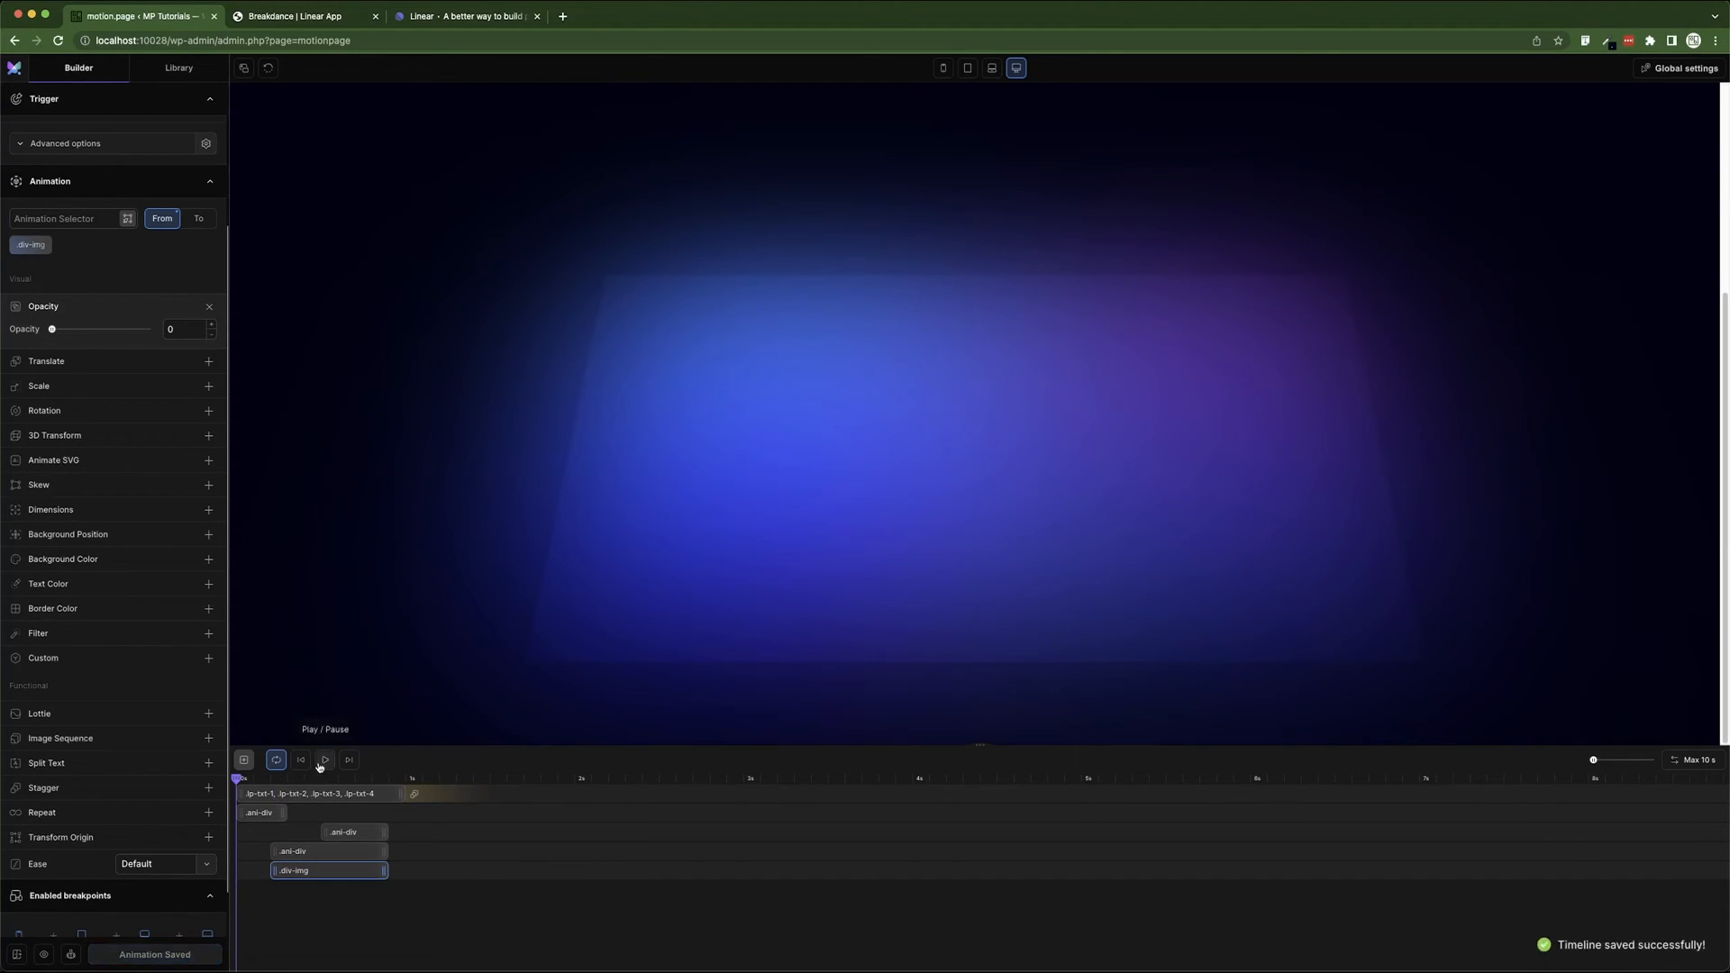
- Preview the animation and move the last three nodes, two .ani-div and .div-img, about 0.2 s later on the timeline
left_click(326, 762)
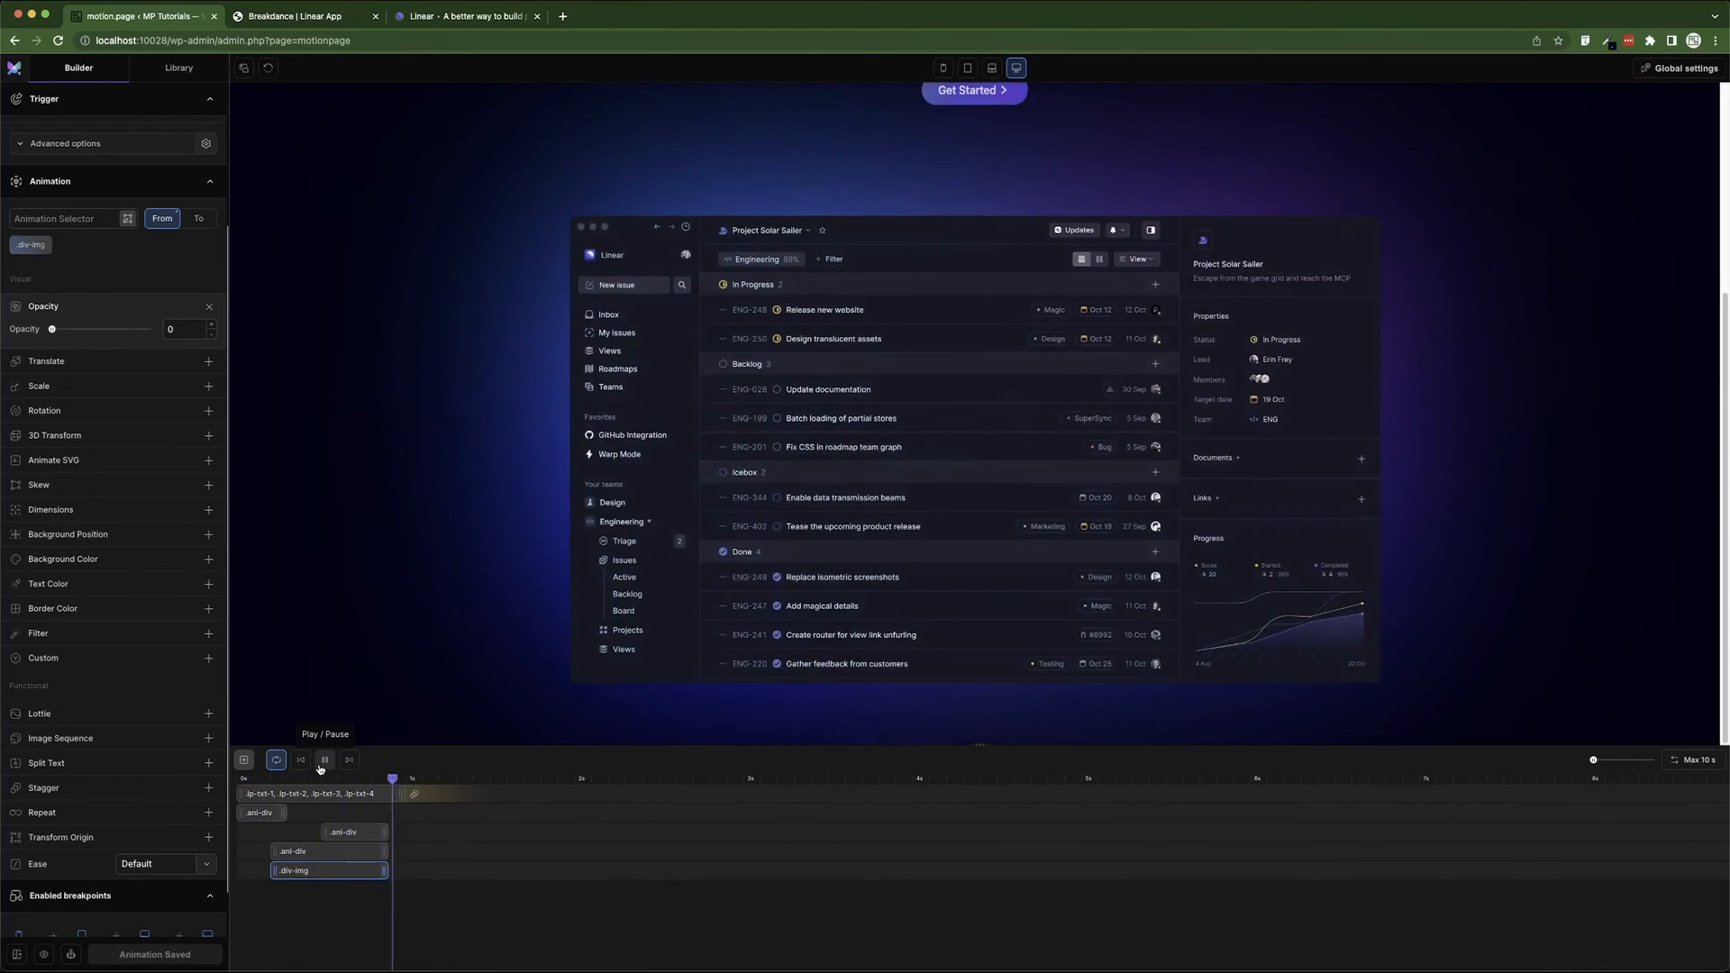
key("space")
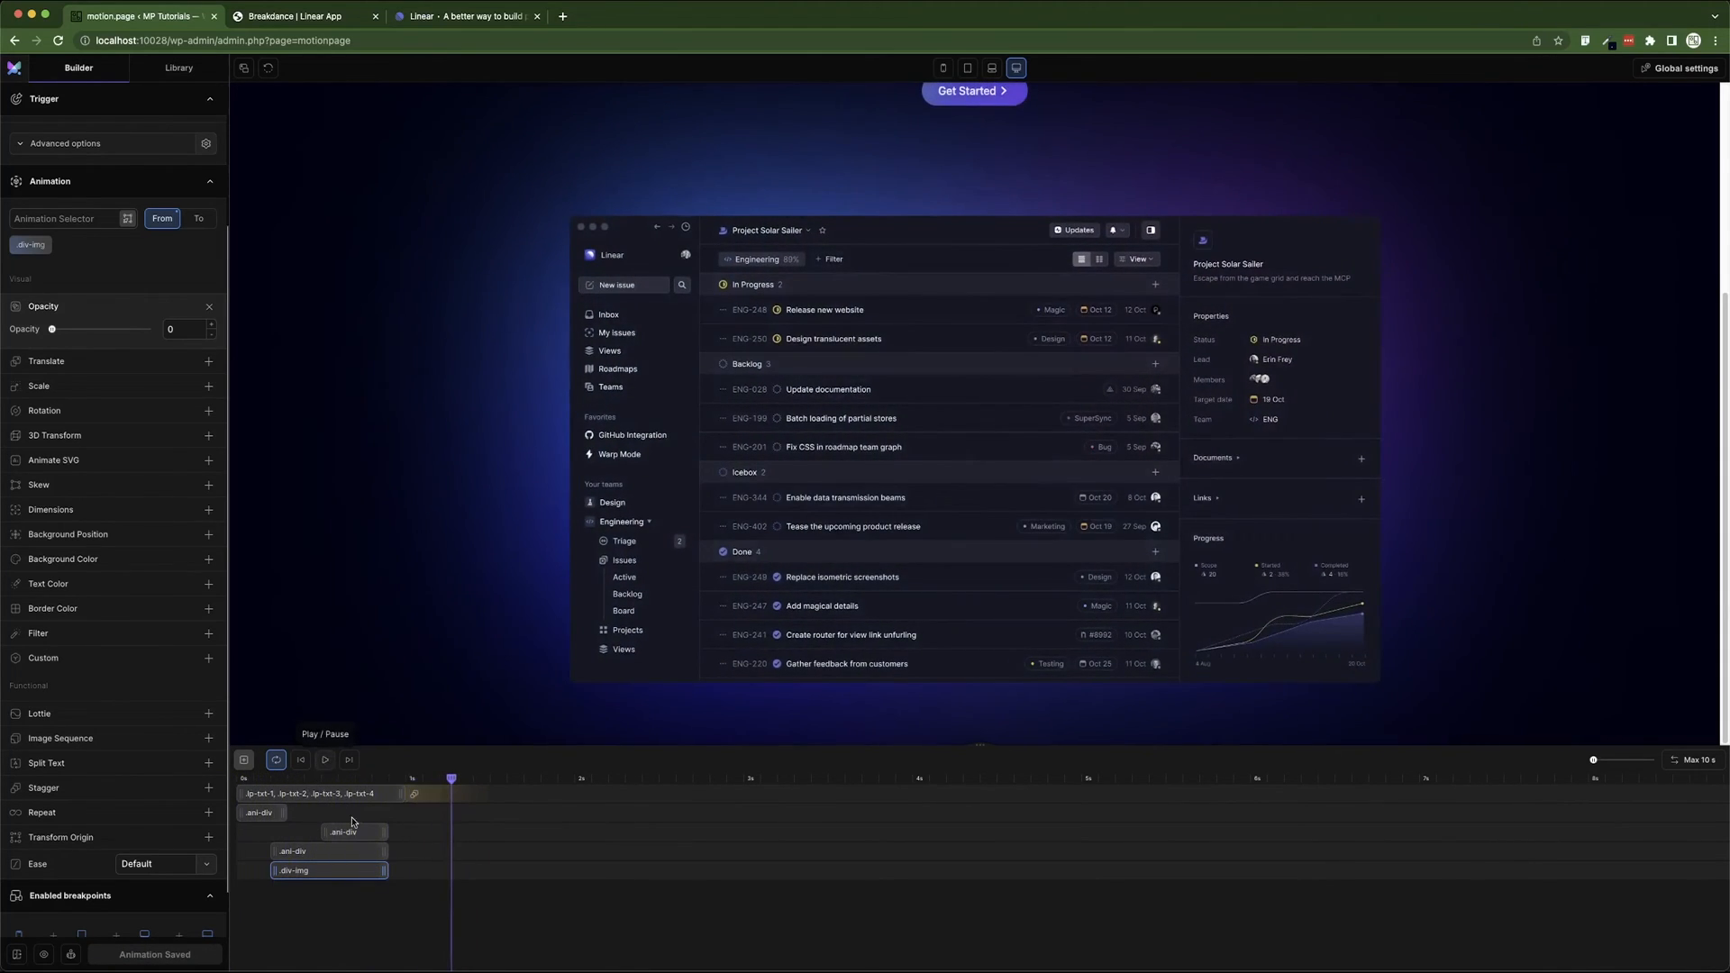
left_click_drag(355, 835, 385, 872)
left_click(390, 872)
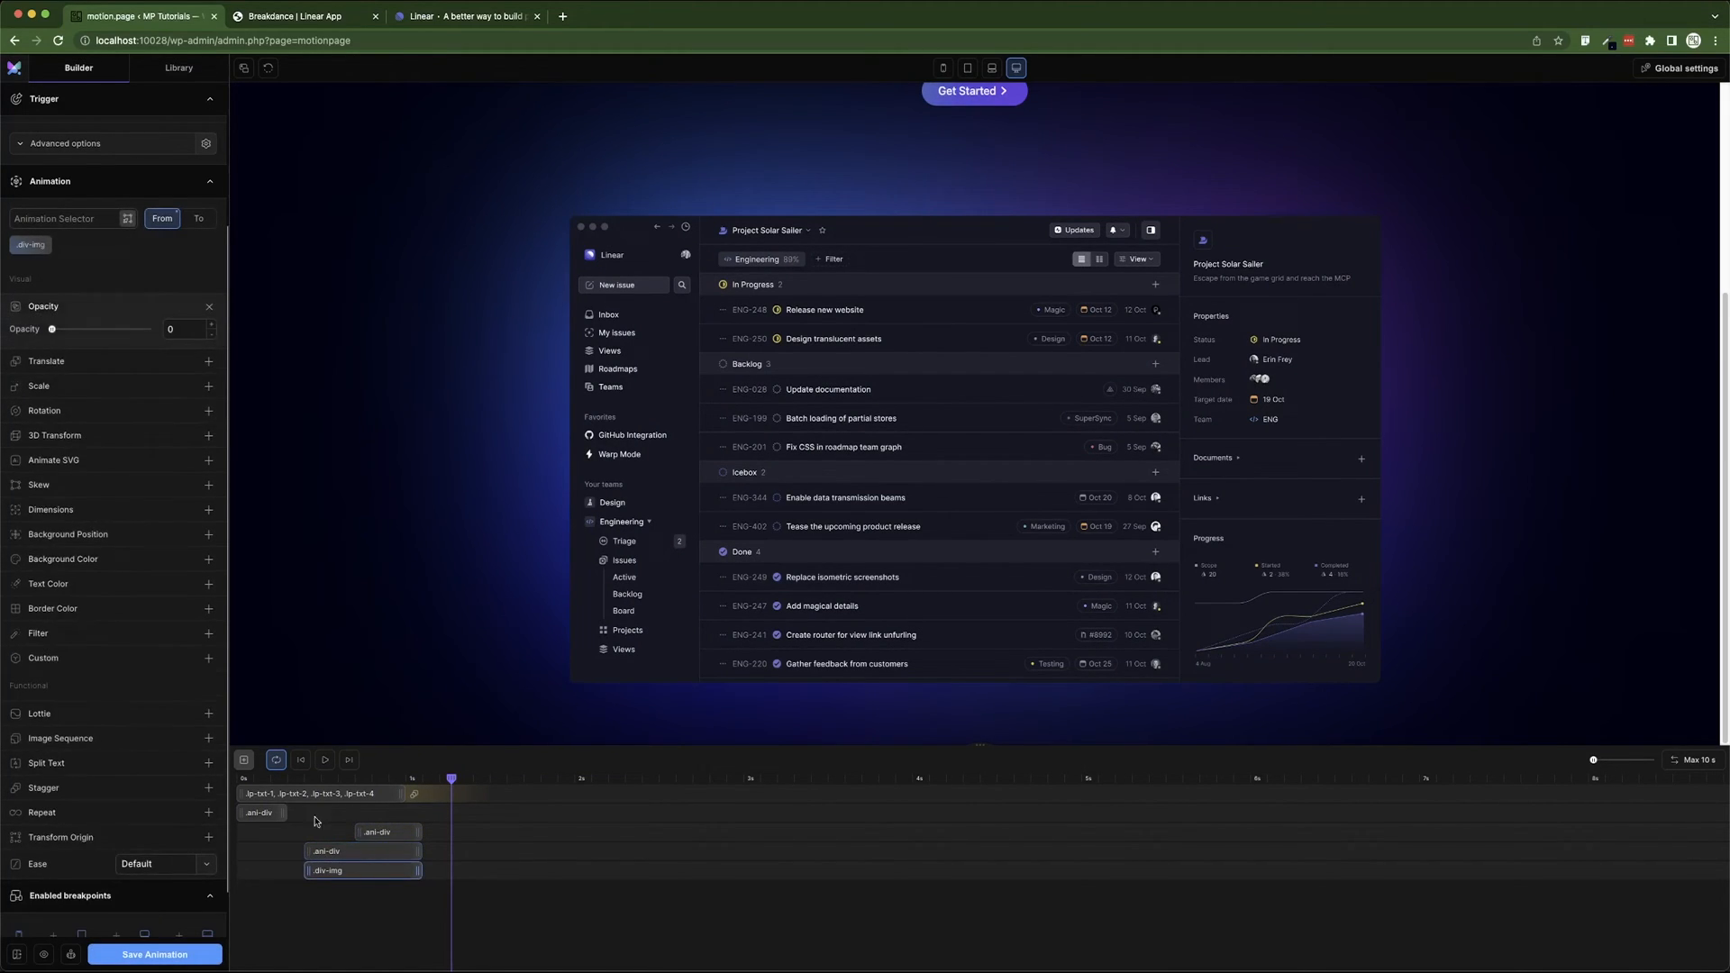
- Move the .div-img node's start to about 0.6 s, preview the timing and return the playhead to 0 s
left_click(325, 760)
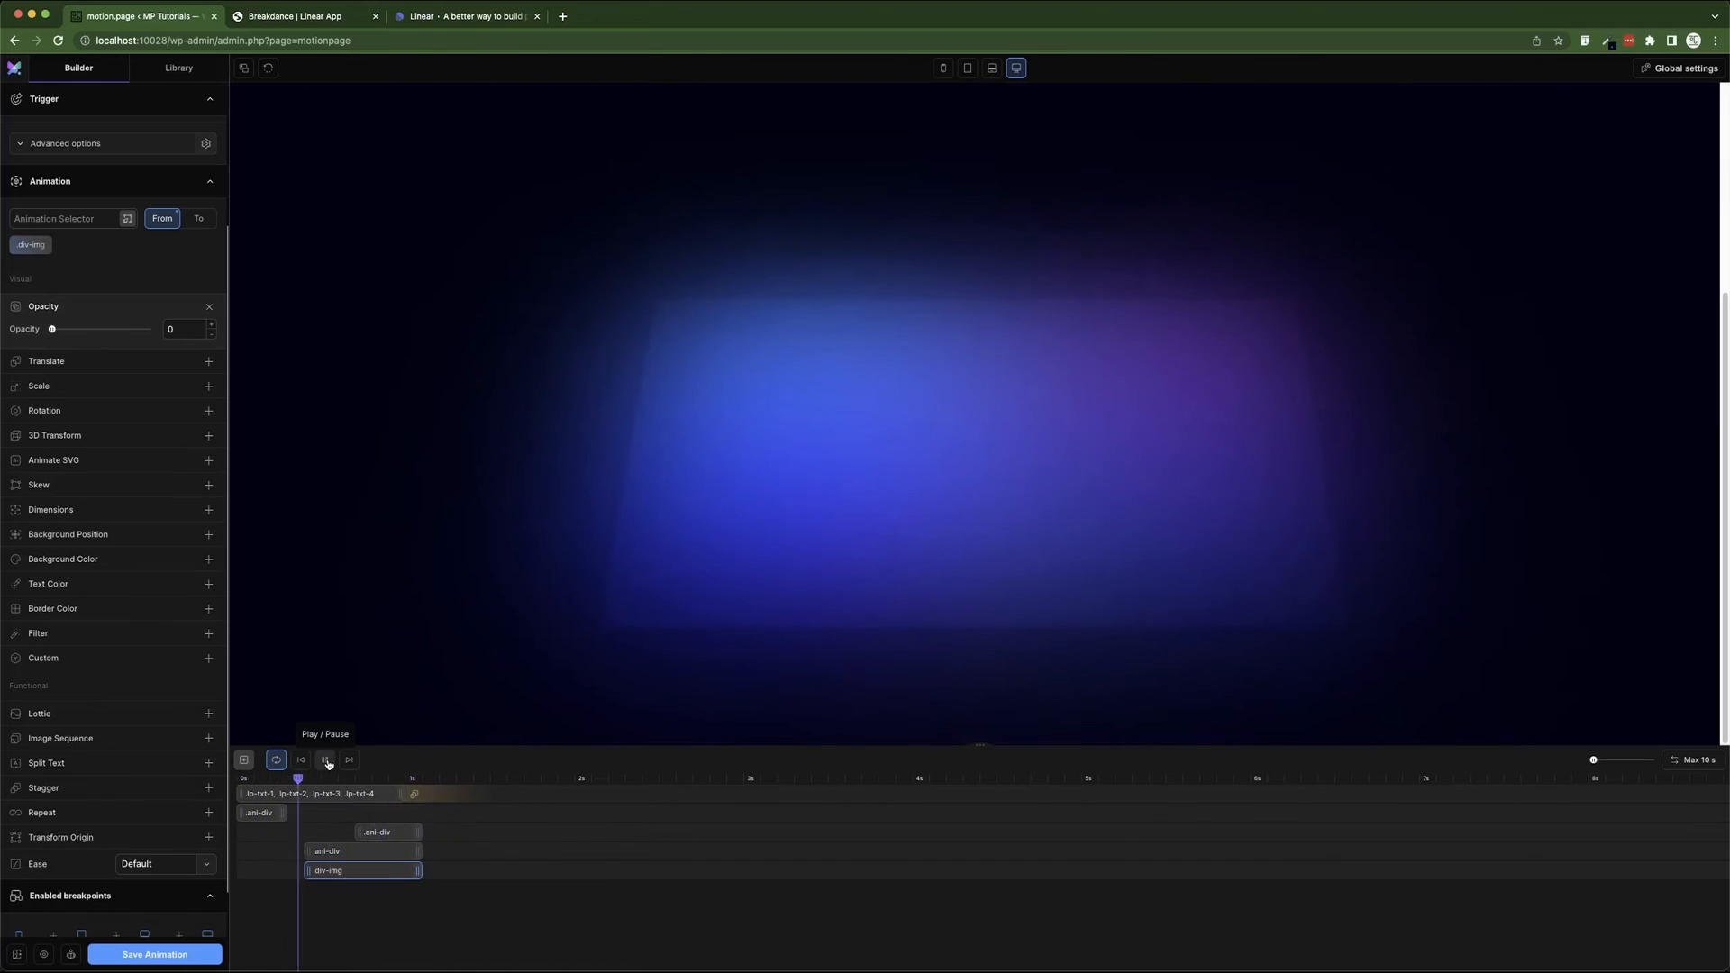
left_click(326, 759)
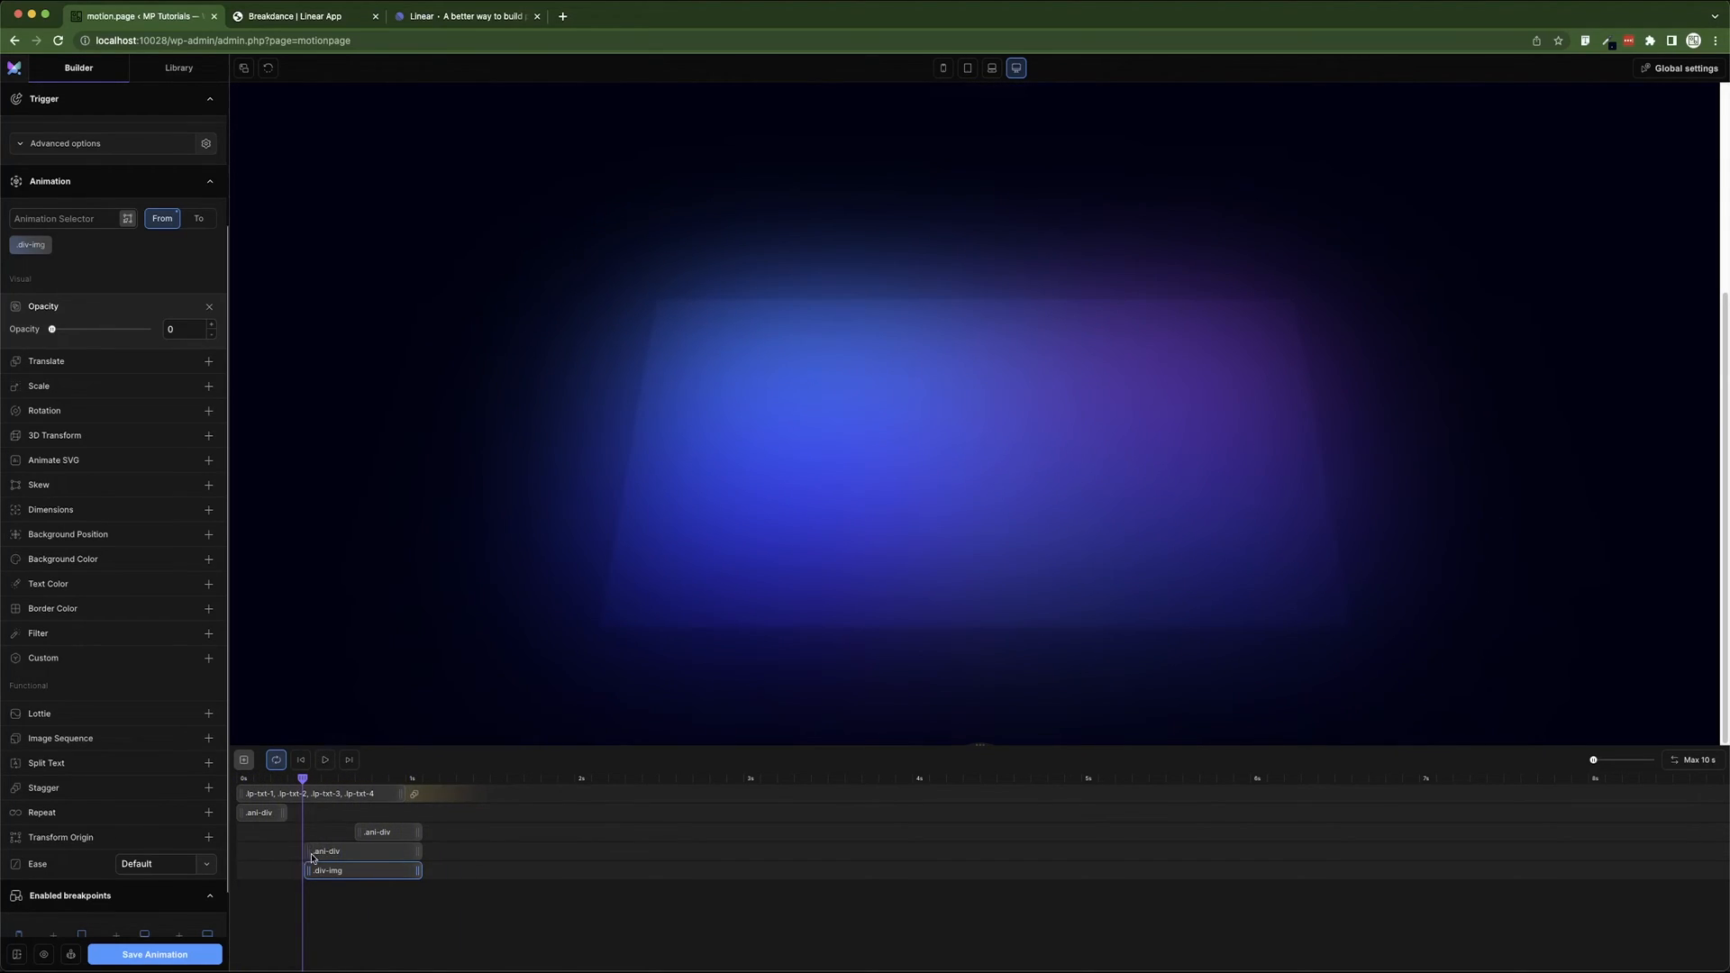
left_click_drag(313, 873, 346, 872)
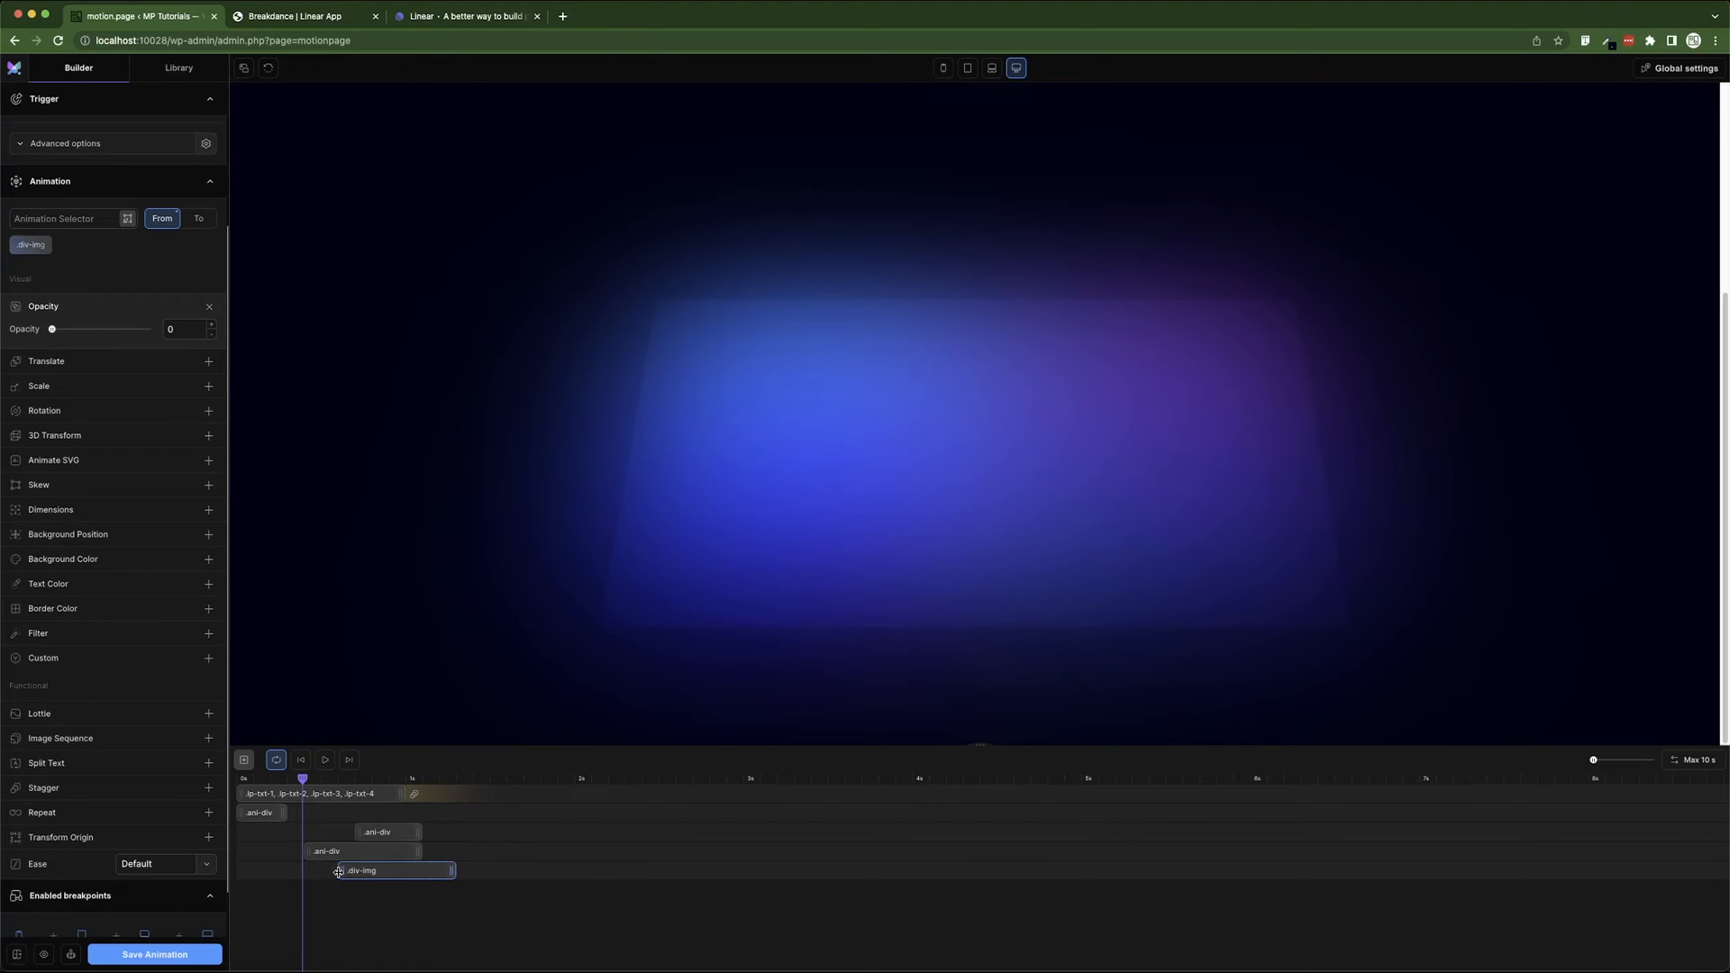
left_click(325, 761)
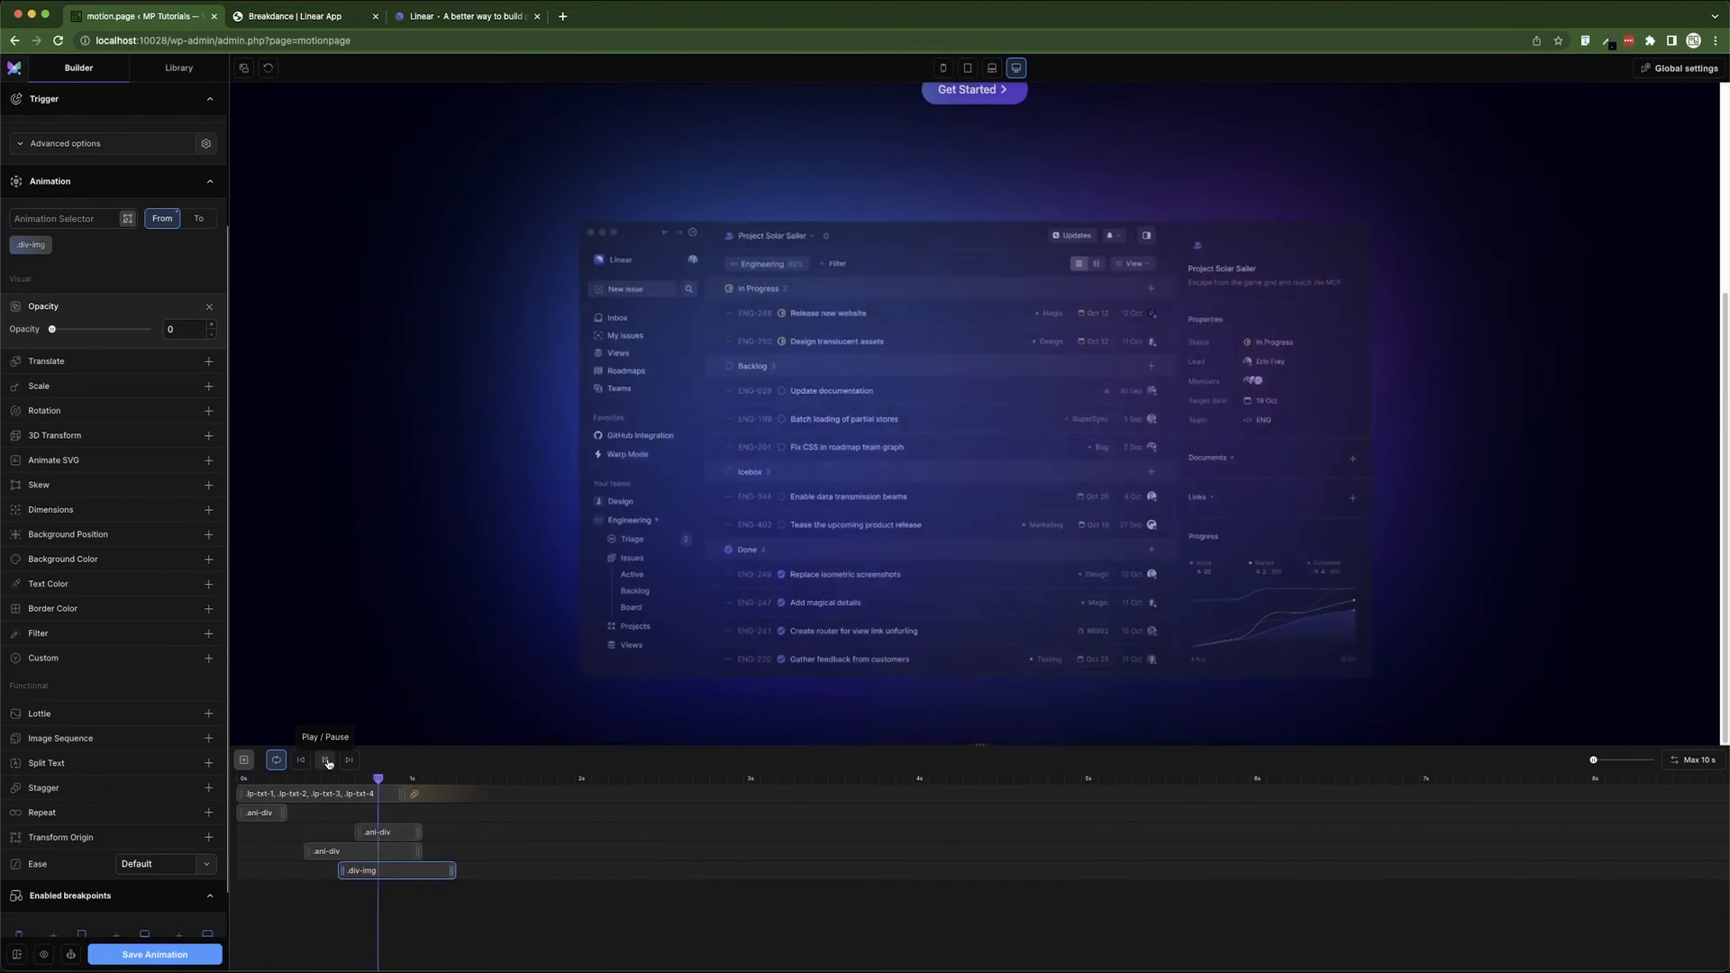
left_click(327, 763)
left_click_drag(388, 777, 236, 781)
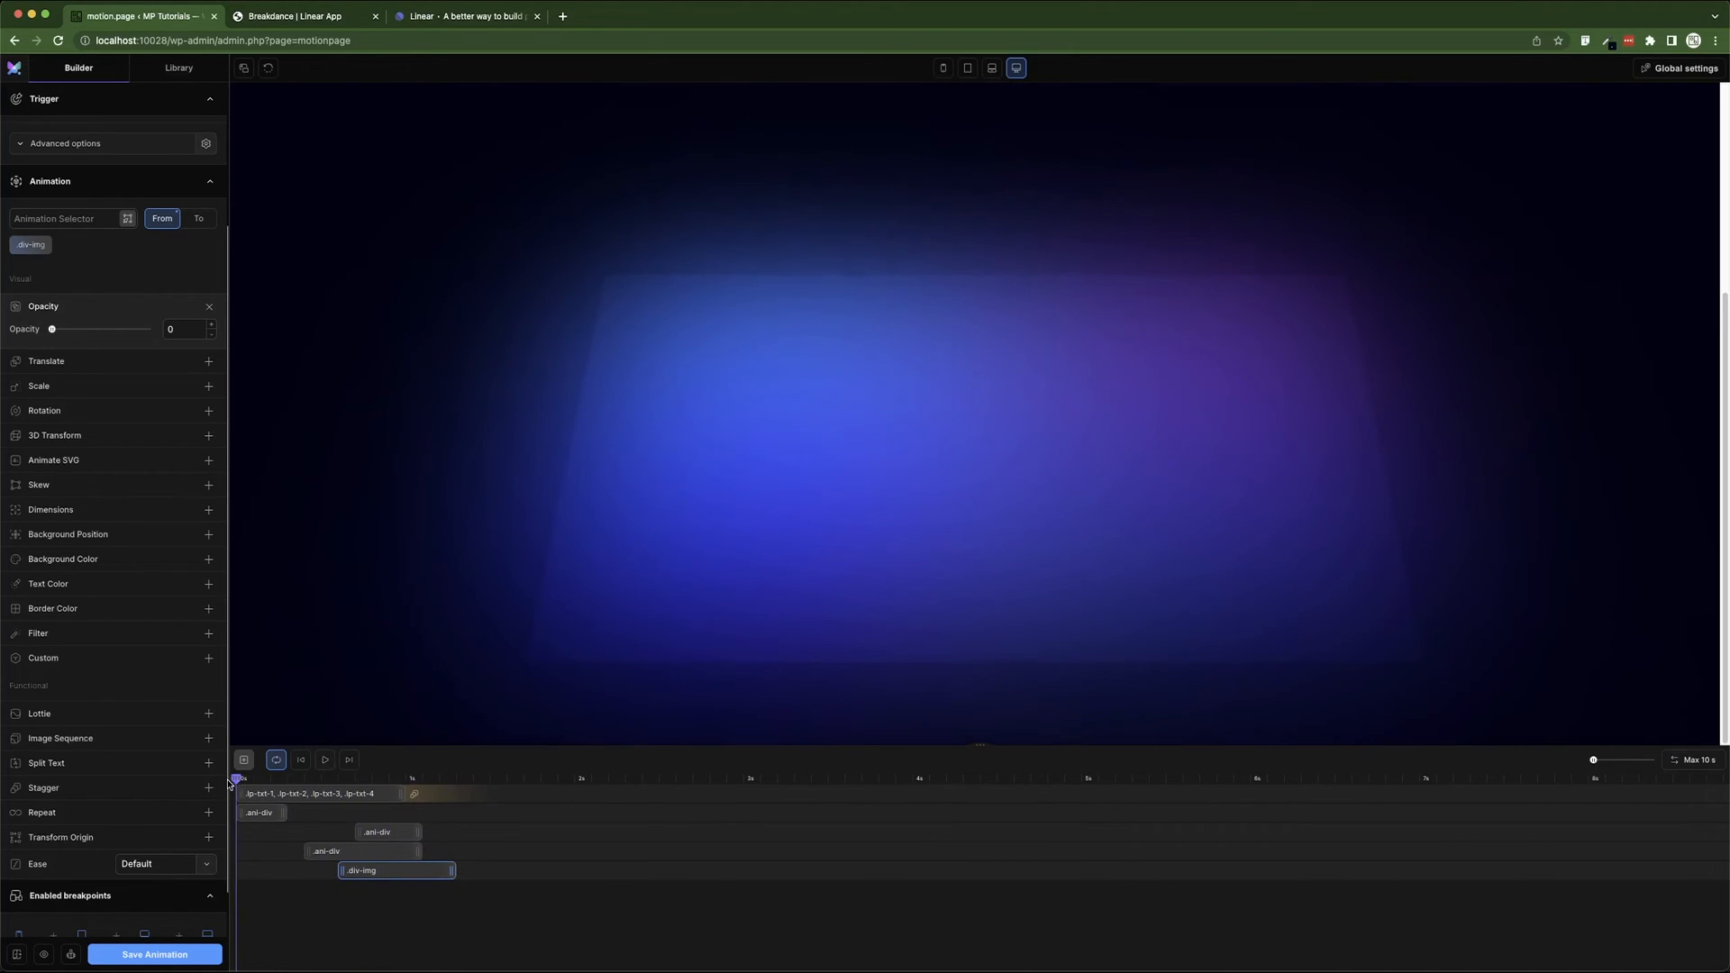